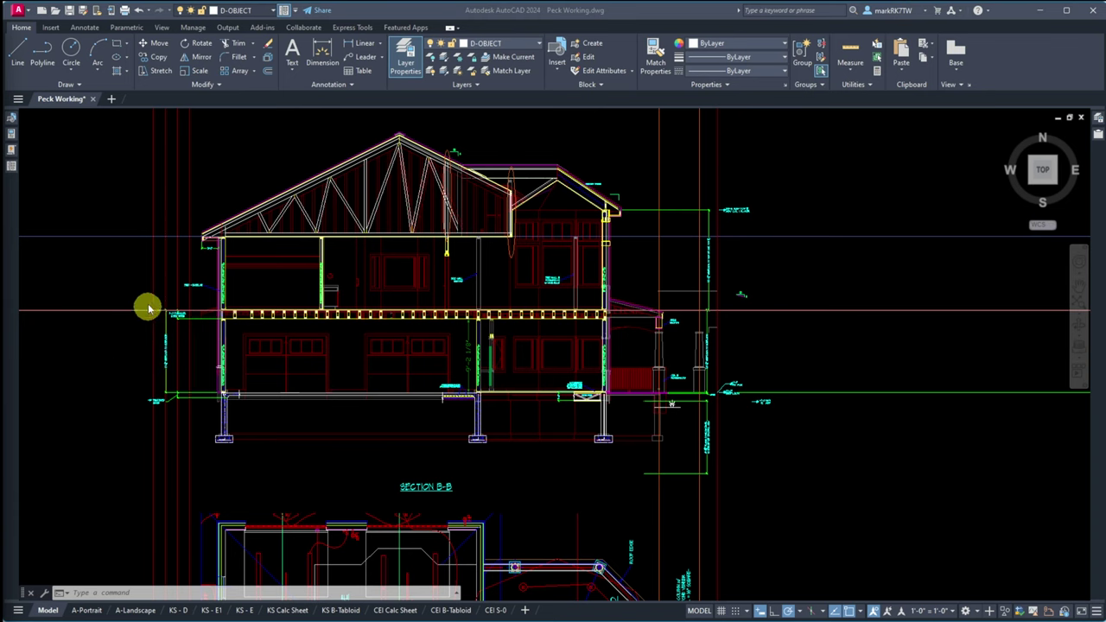
Step: Zoom into the top of the Section B-B exterior wall stud beside the 2'-0" overhang dimension
scroll(187, 271, "up", 4)
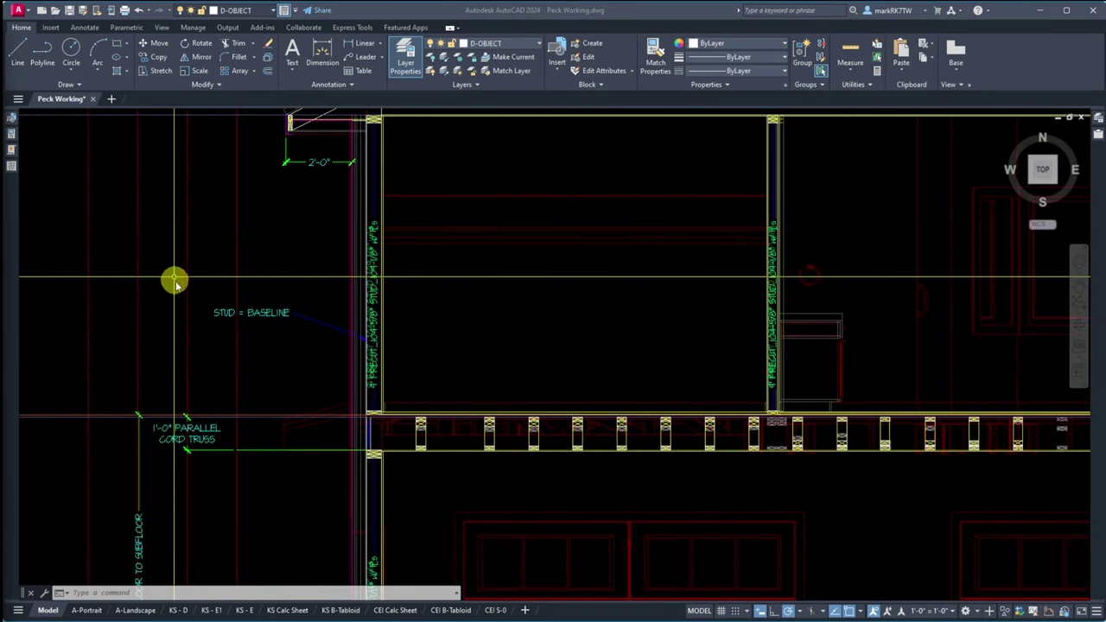
scroll(279, 440, "down", 2)
scroll(281, 331, "up", 4)
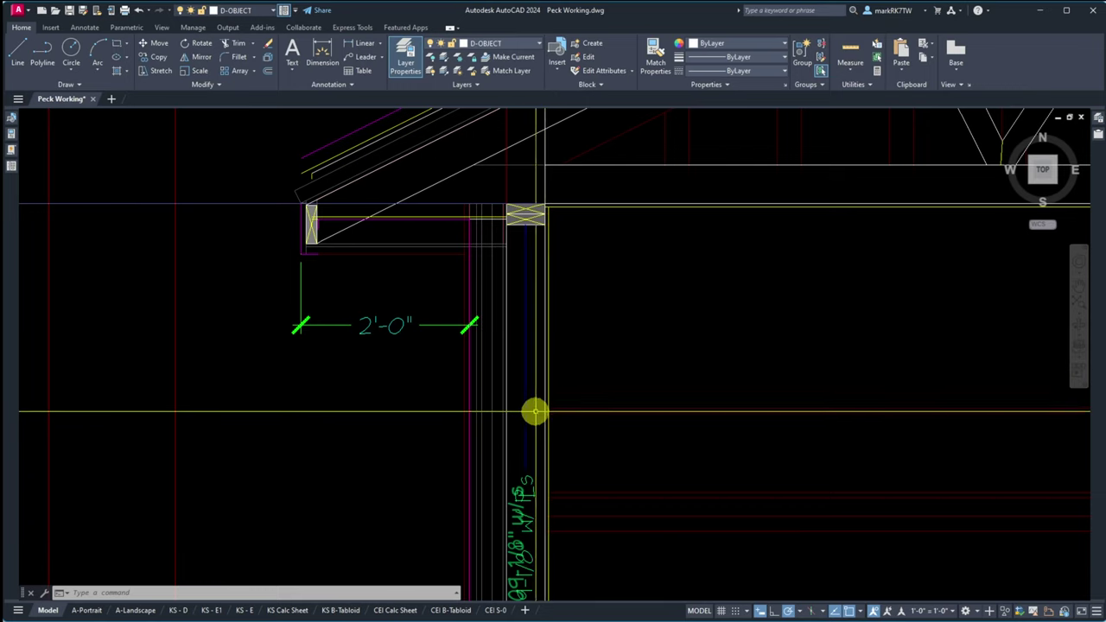
Step: Pick the wall stud and identify it as a block reference through selection cycling
left_click(526, 446)
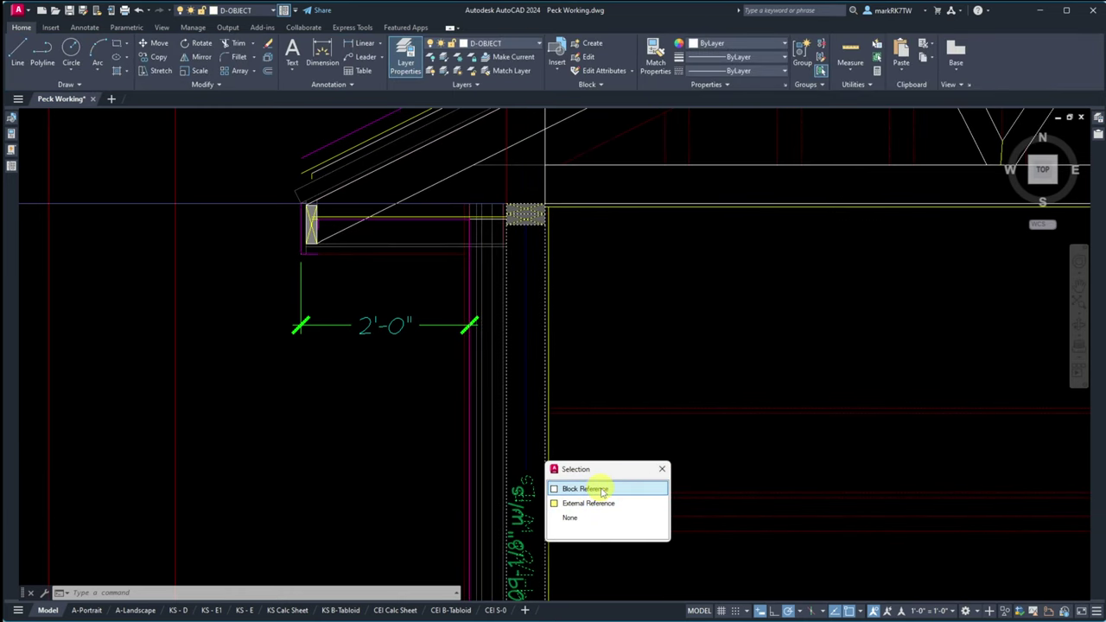
left_click(603, 490)
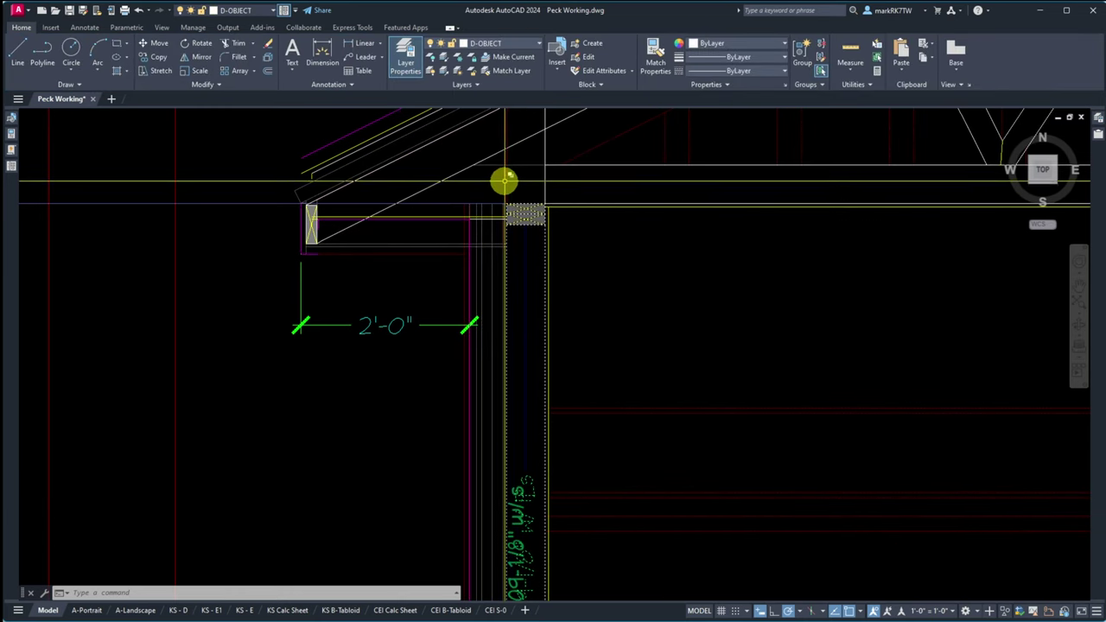
scroll(502, 179, "down", 4)
scroll(548, 462, "up", 4)
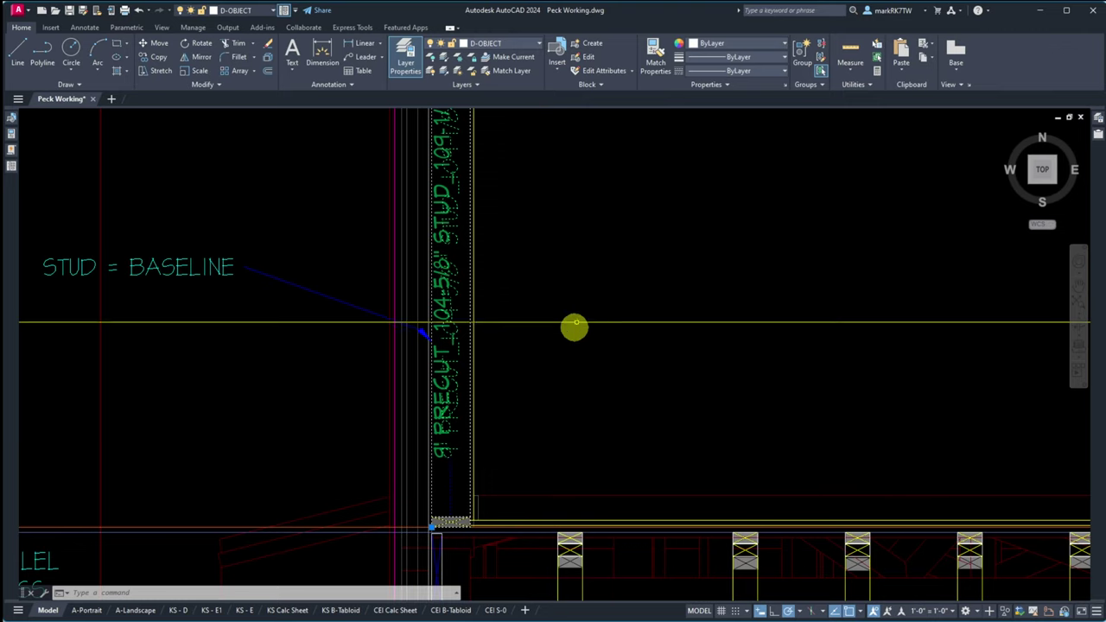
left_click(523, 288)
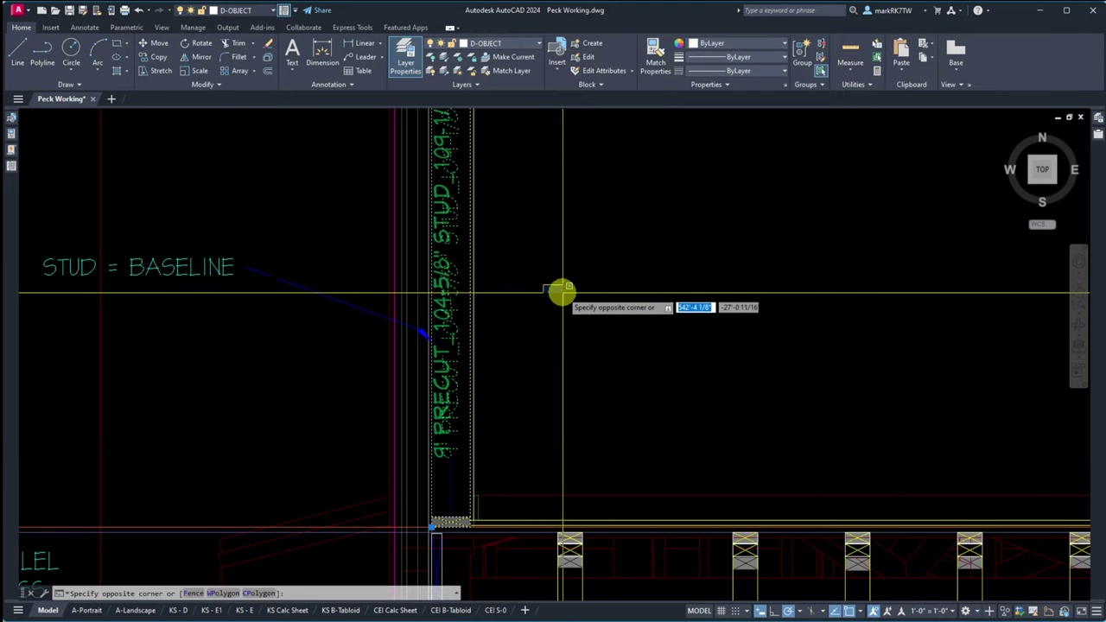
left_click(560, 285)
key("Escape")
key("Escape")
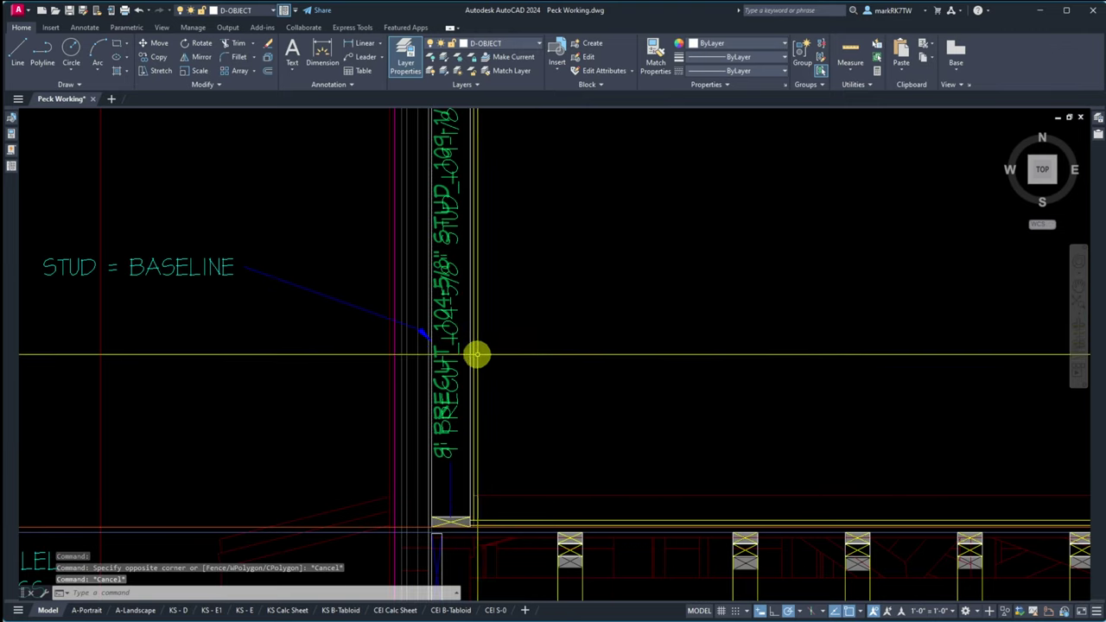
Step: Window-select around the stud text to pick the Section B-B external reference
scroll(438, 419, "up", 3)
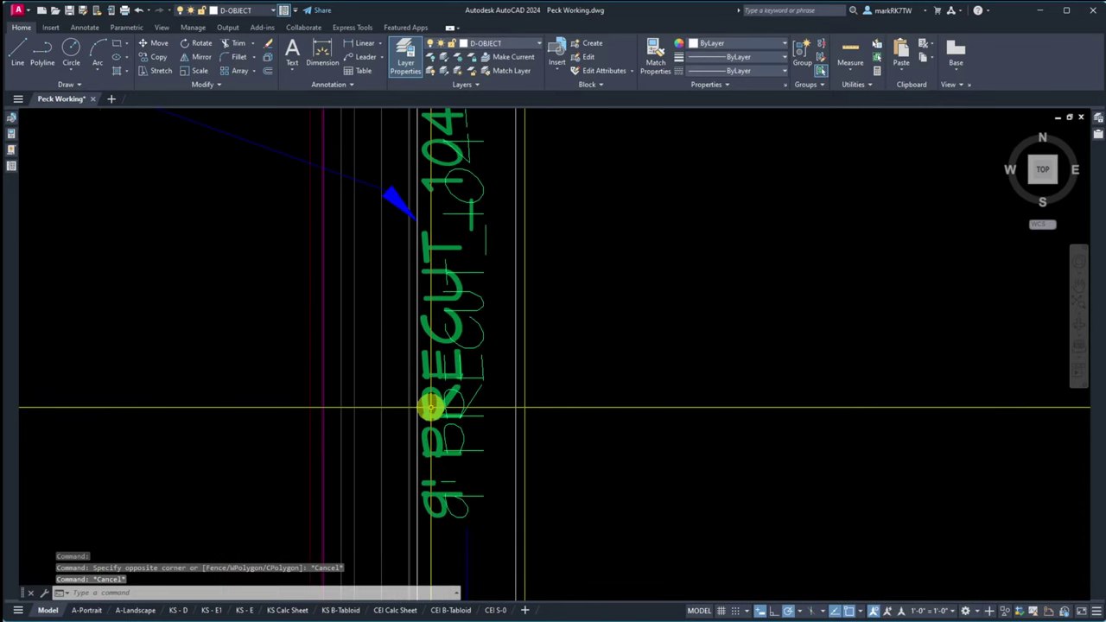
scroll(586, 420, "down", 2)
scroll(604, 390, "up", 3)
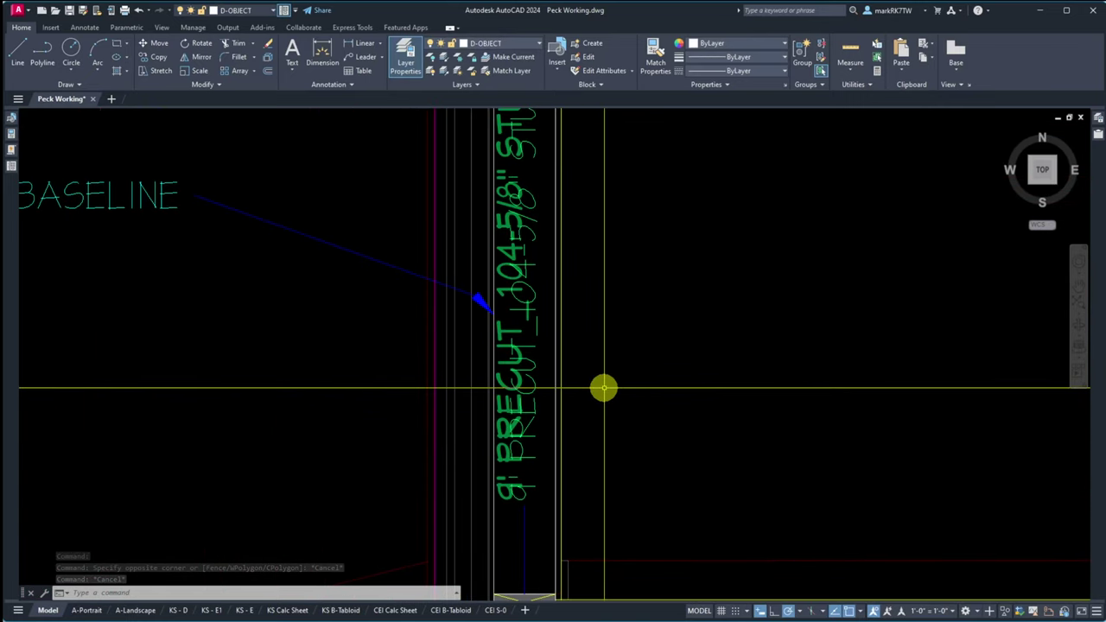
left_click(489, 269)
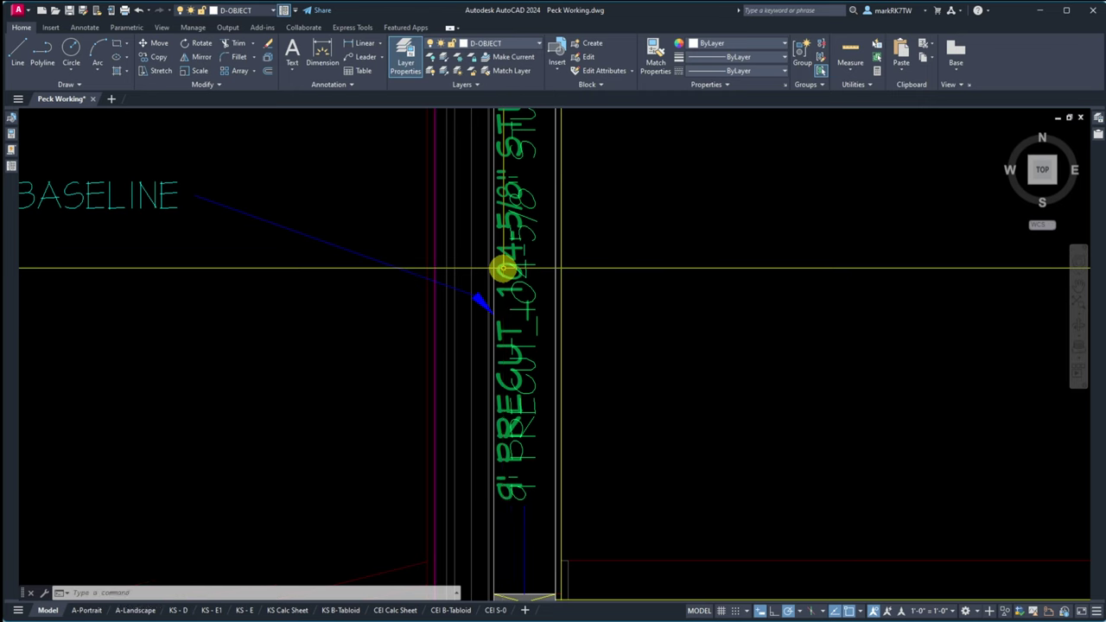
left_click(623, 314)
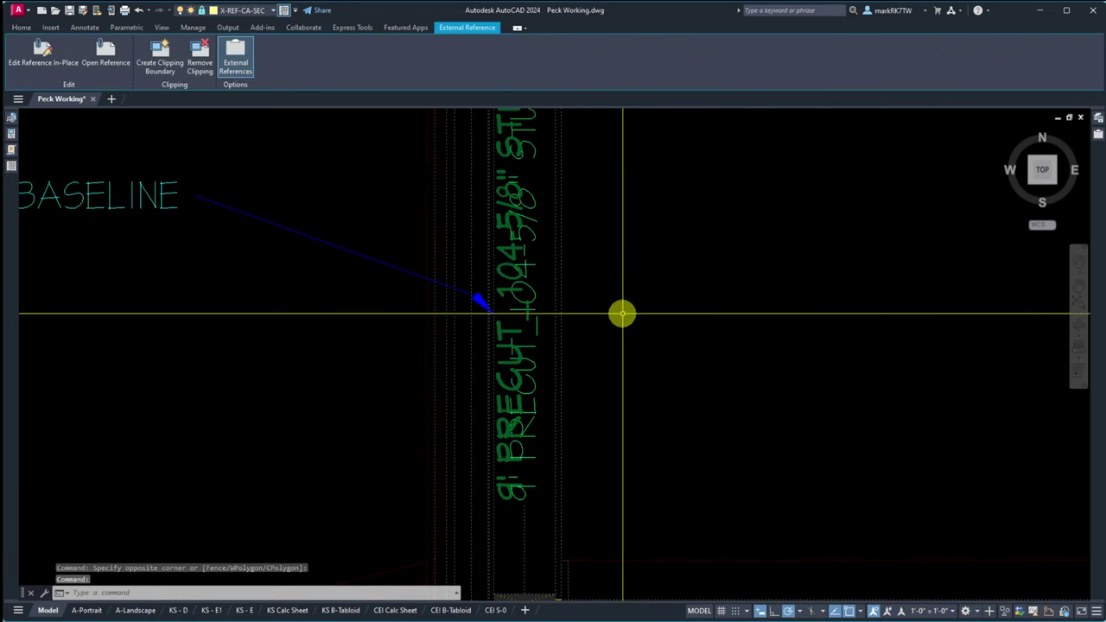
scroll(553, 457, "down", 4)
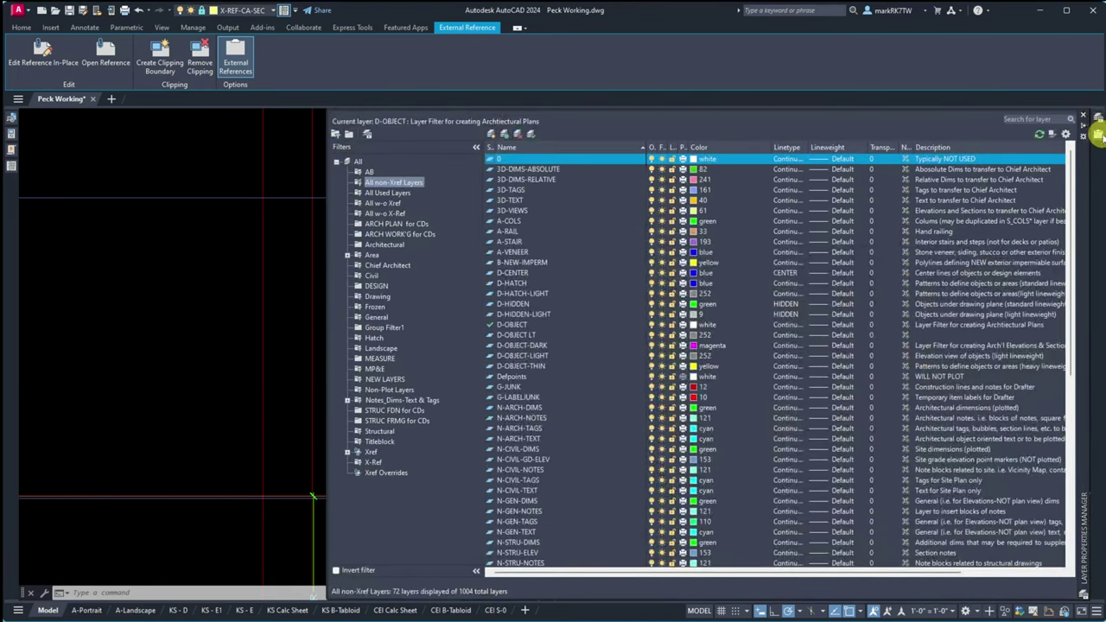
Step: Unload CA Sec_Elev B-B in the External References palette and zoom back in
mouse_move(1097, 134)
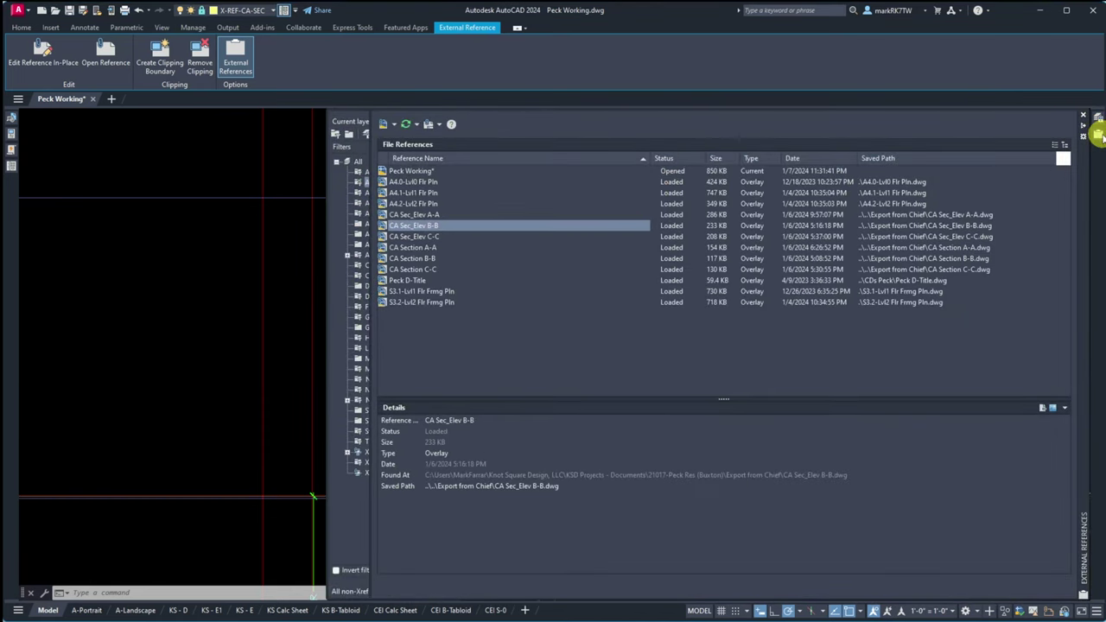
right_click(422, 230)
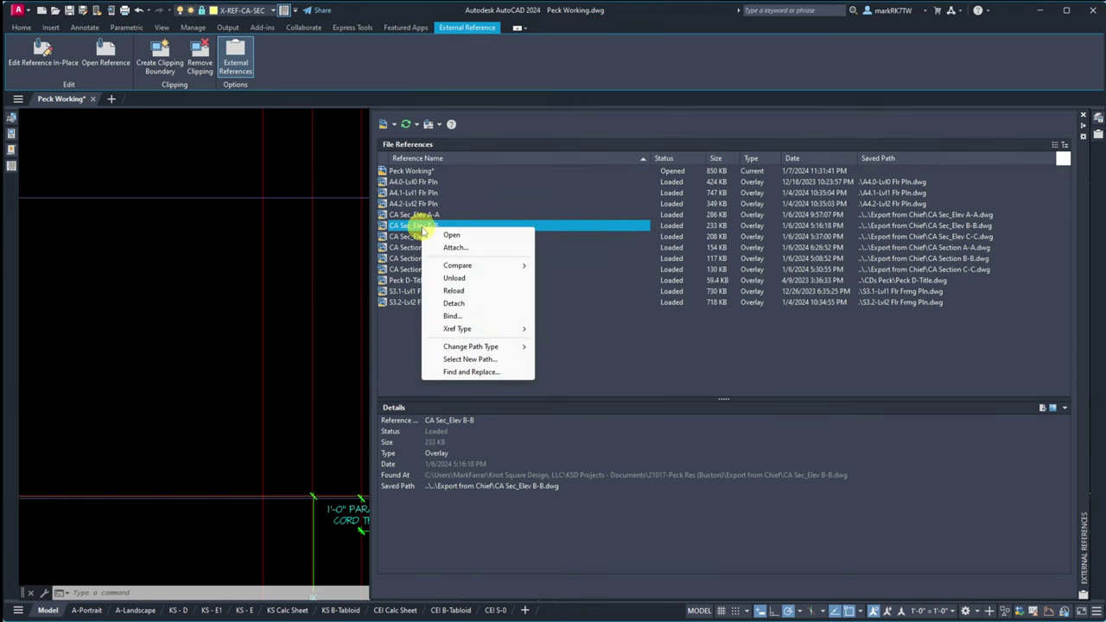
left_click(457, 276)
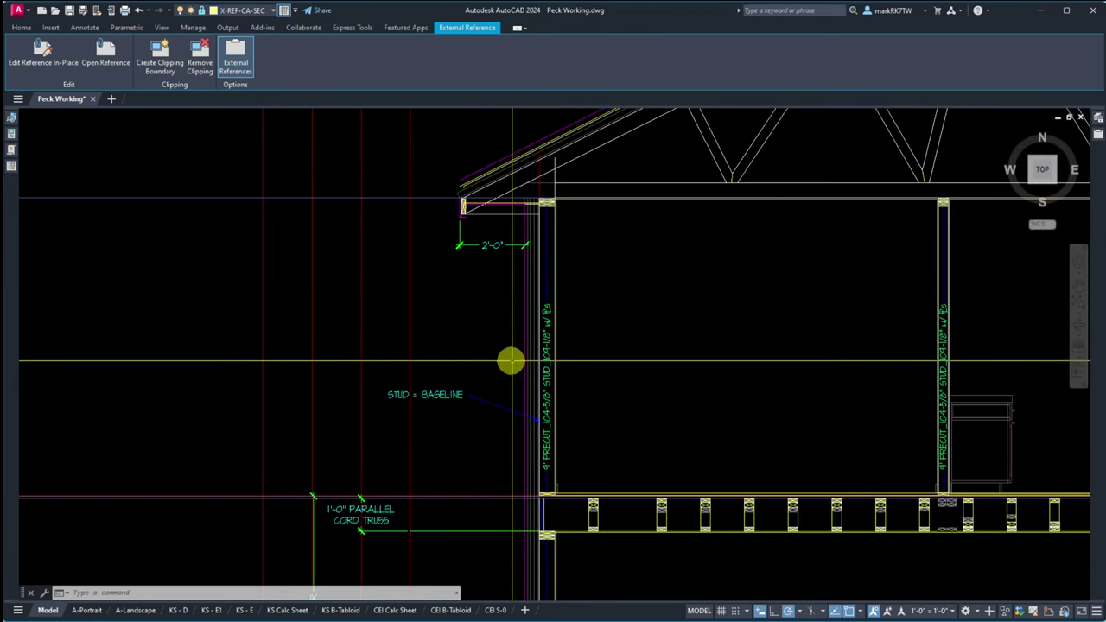
scroll(546, 345, "up", 2)
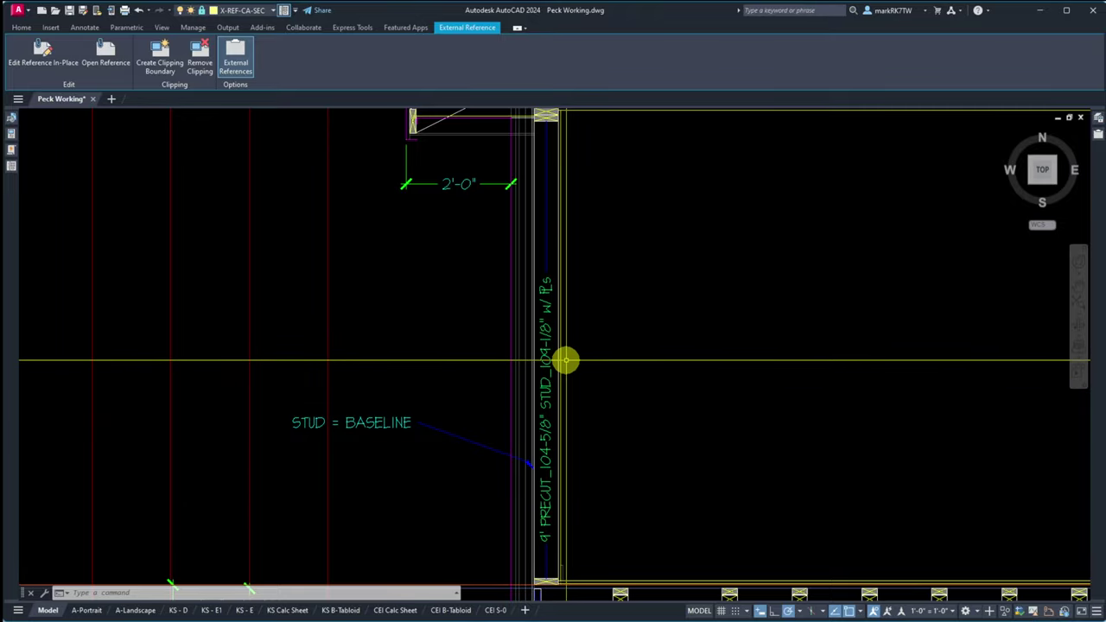
Step: Select the remaining stud xref, then window-select the truss and floor framing
left_click(545, 336)
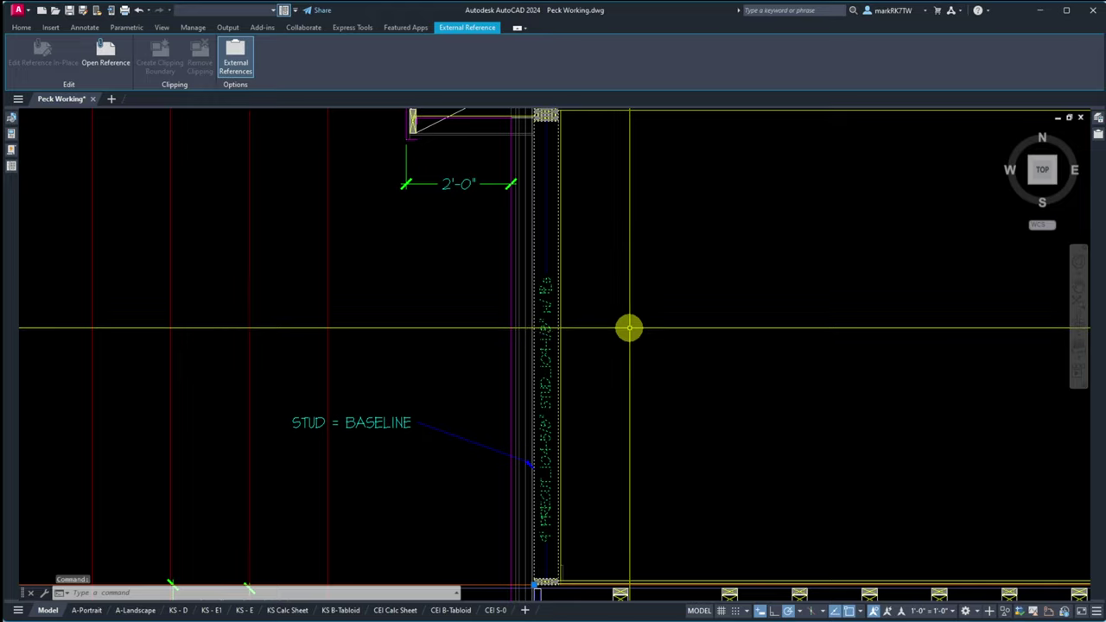
scroll(545, 594, "up", 6)
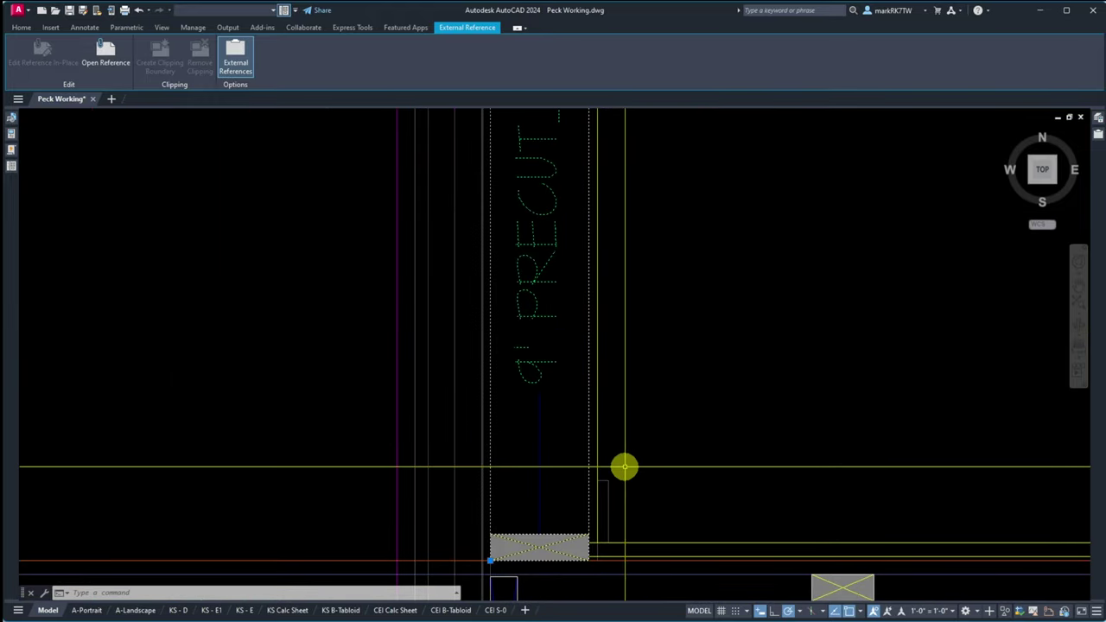
scroll(610, 541, "down", 3)
scroll(610, 541, "up", 8)
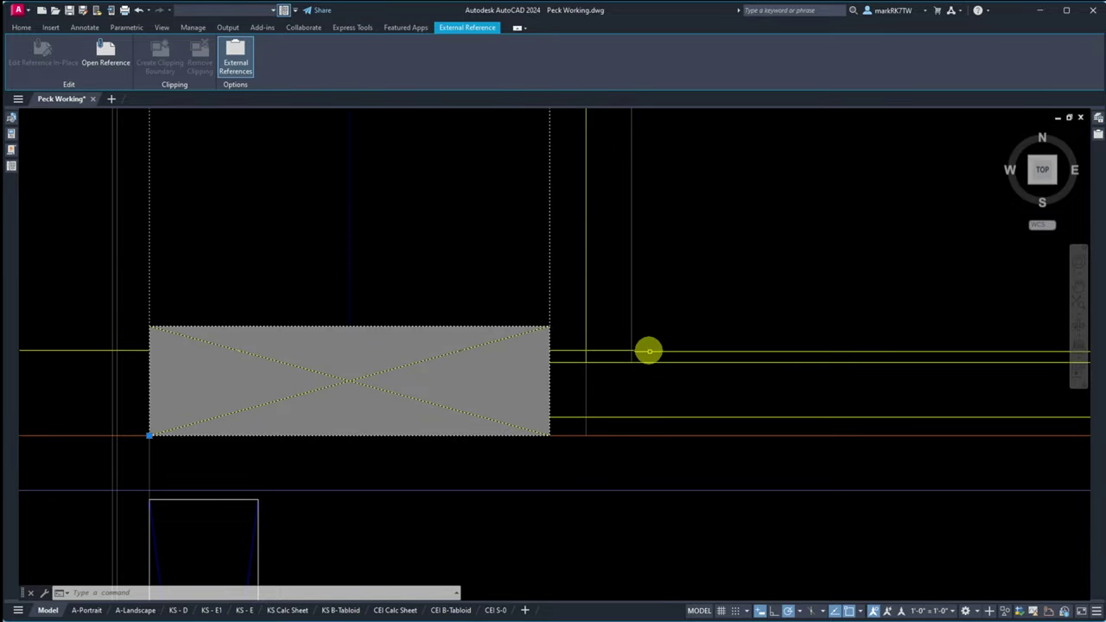
scroll(582, 432, "down", 8)
scroll(580, 424, "down", 5)
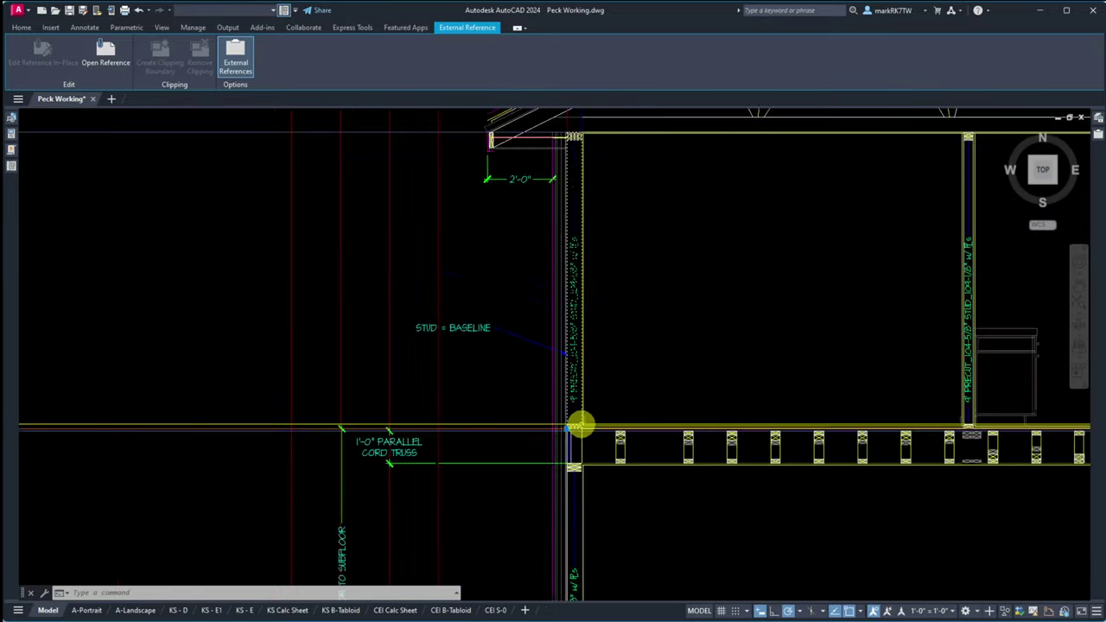
scroll(580, 424, "up", 2)
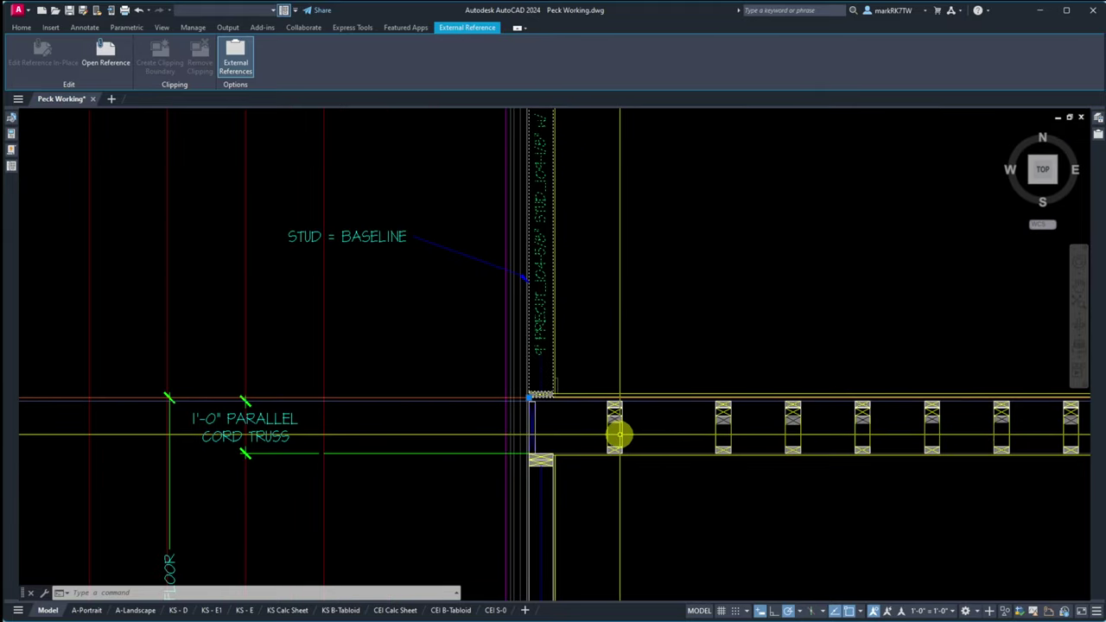
scroll(741, 458, "up", 4)
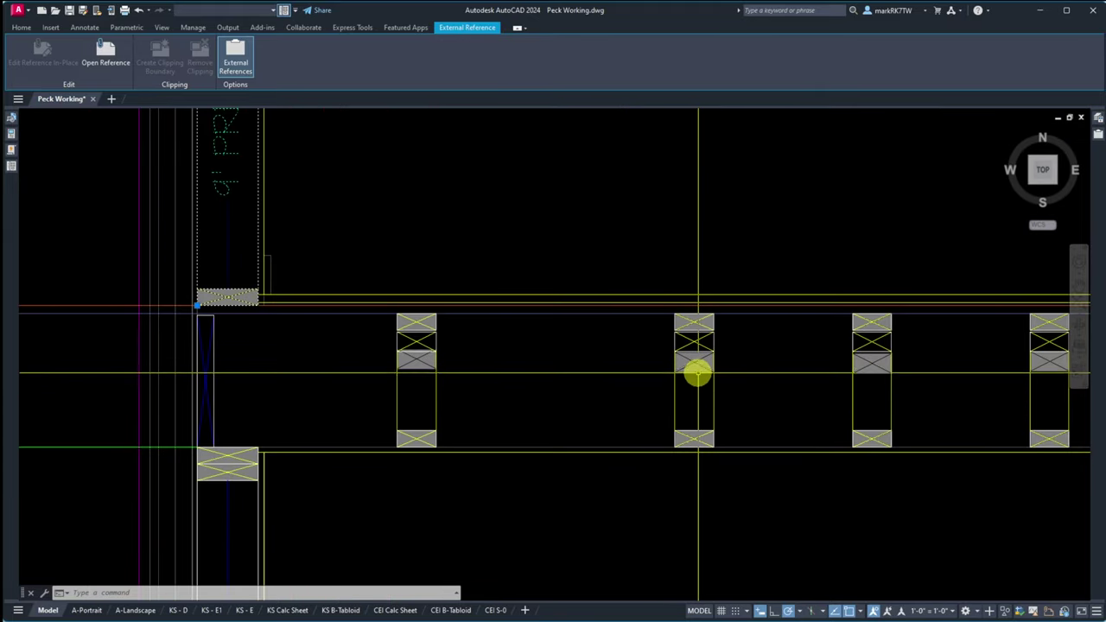
left_click(693, 371)
key("Escape")
left_click(694, 369)
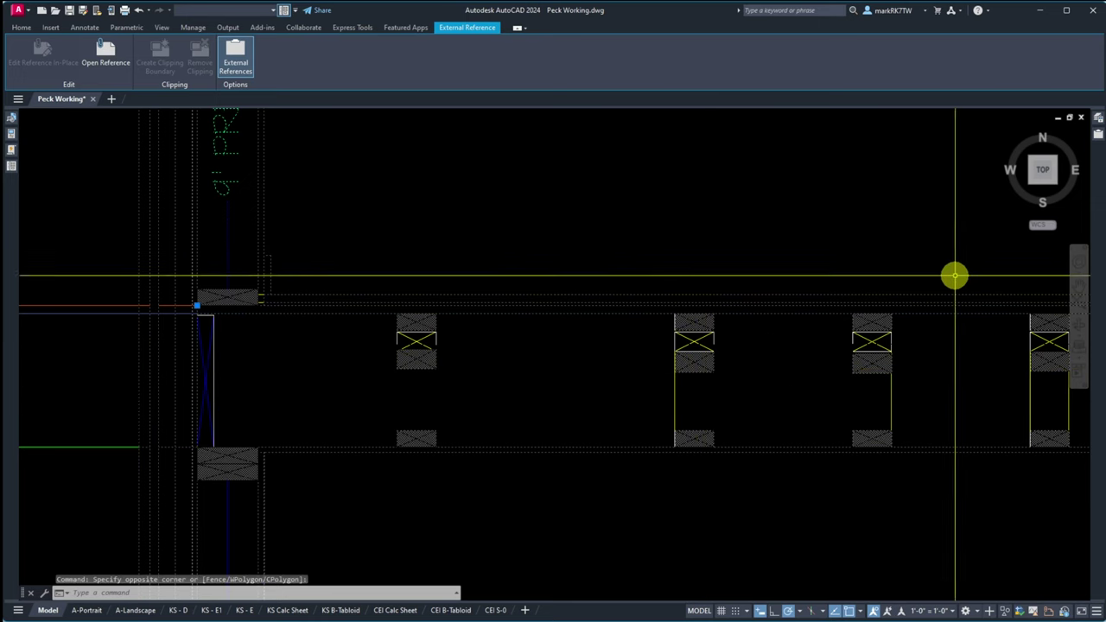
Step: Select the section drawing and unload the CA Section B-B reference
mouse_move(1097, 141)
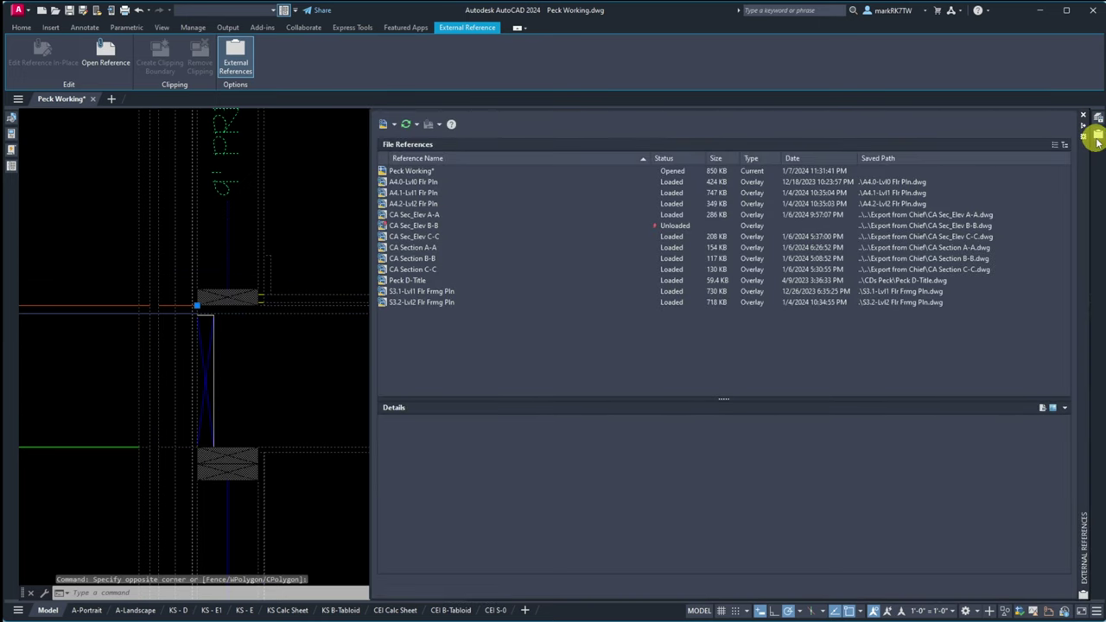
mouse_move(1095, 117)
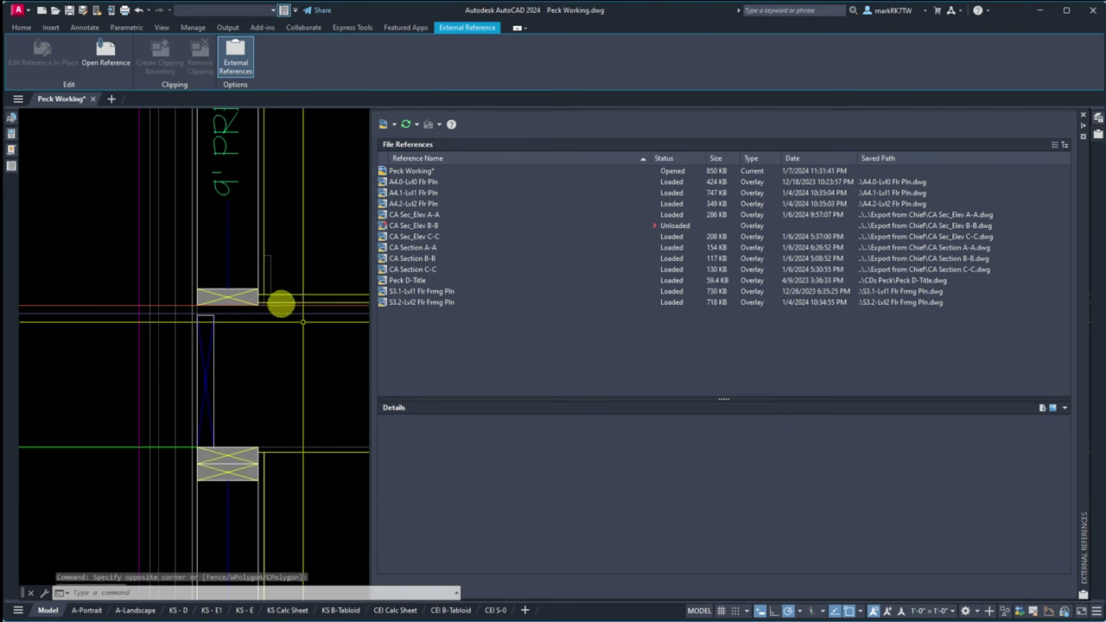
key("Escape")
key("Escape")
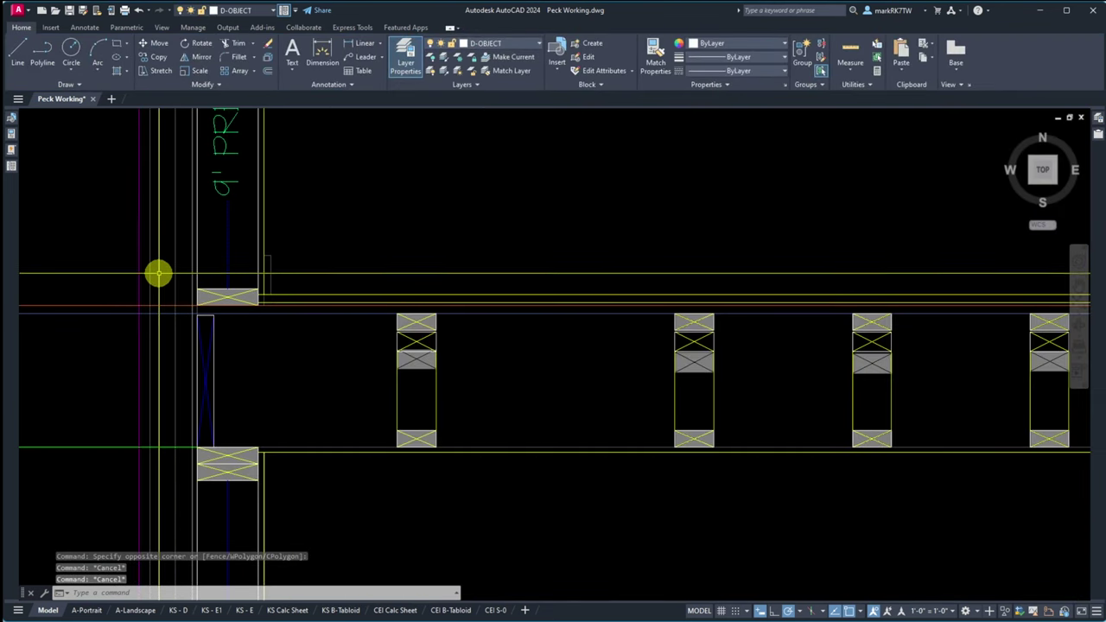
left_click(170, 283)
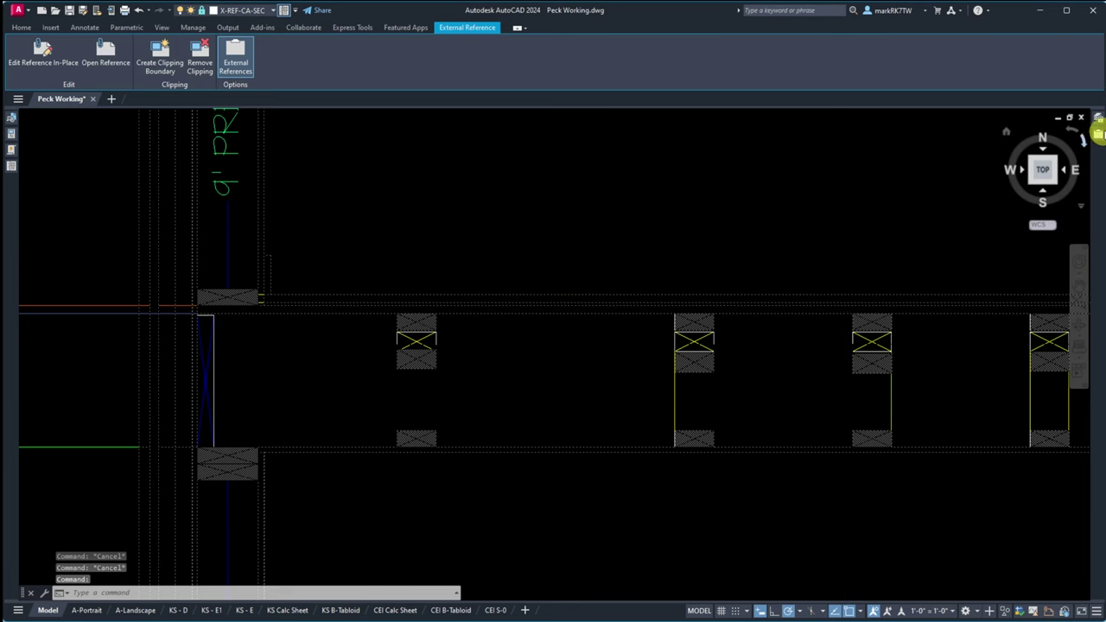
mouse_move(1099, 134)
right_click(431, 265)
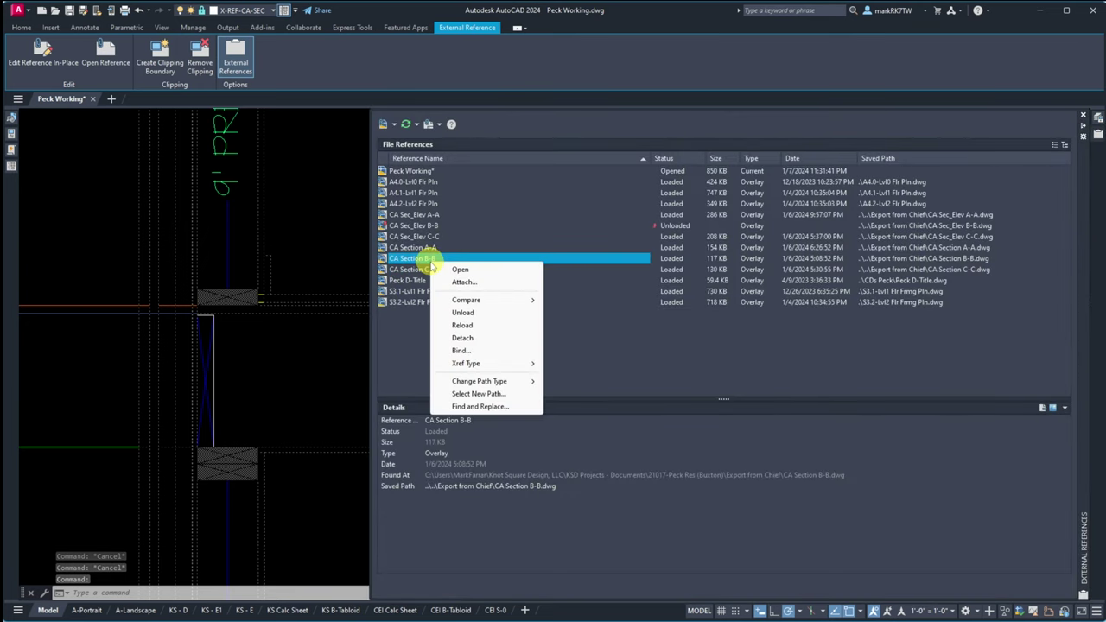
left_click(465, 312)
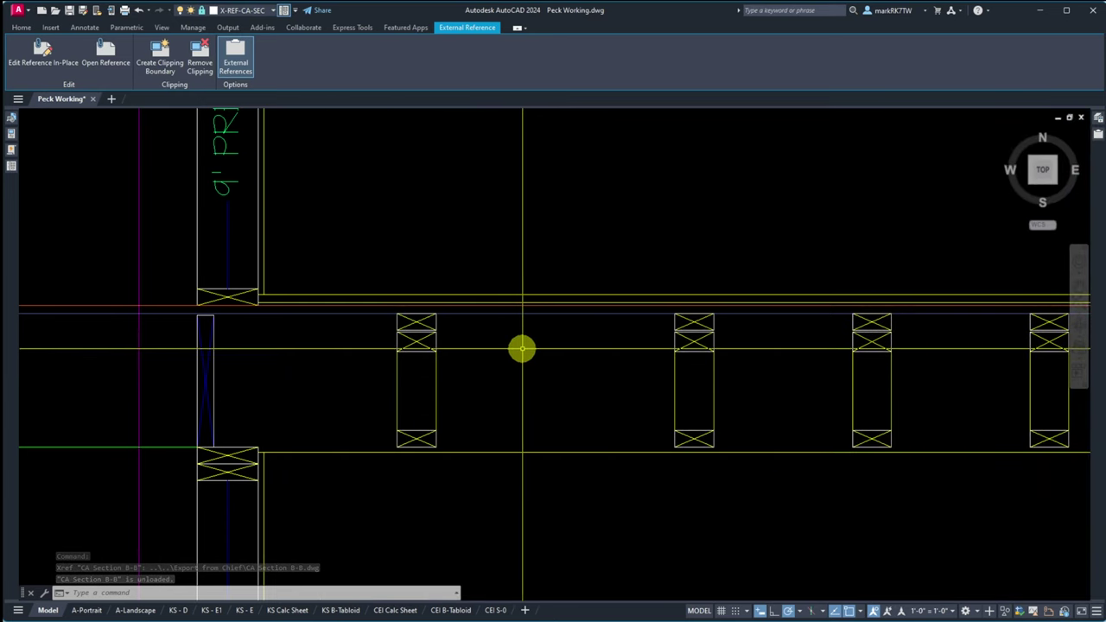
scroll(511, 345, "down", 8)
scroll(518, 363, "down", 4)
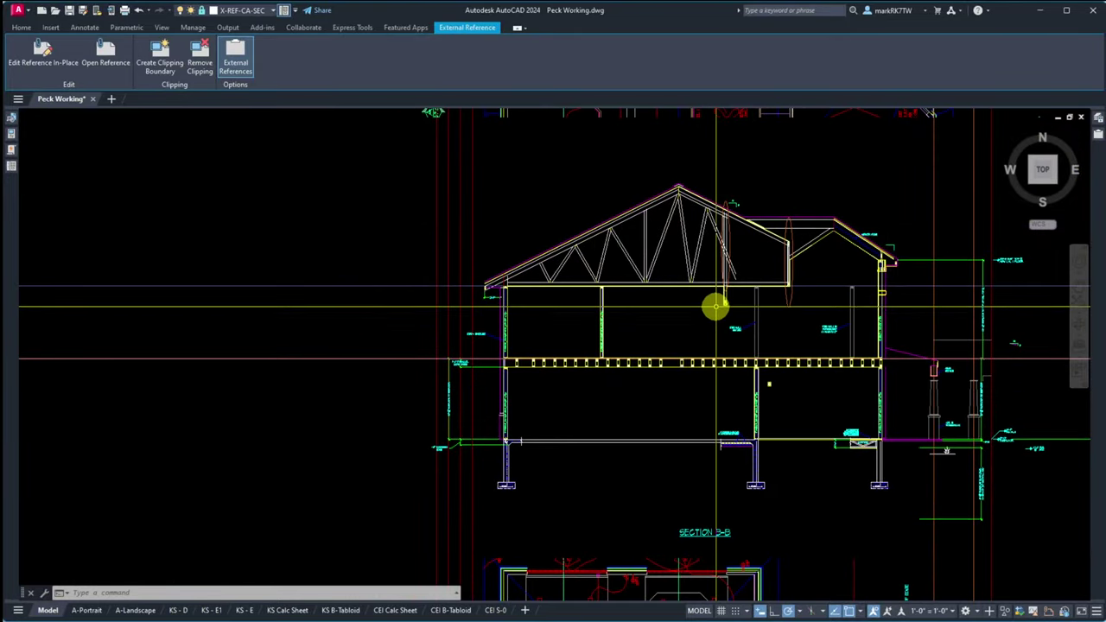
scroll(775, 324, "down", 6)
scroll(777, 327, "down", 5)
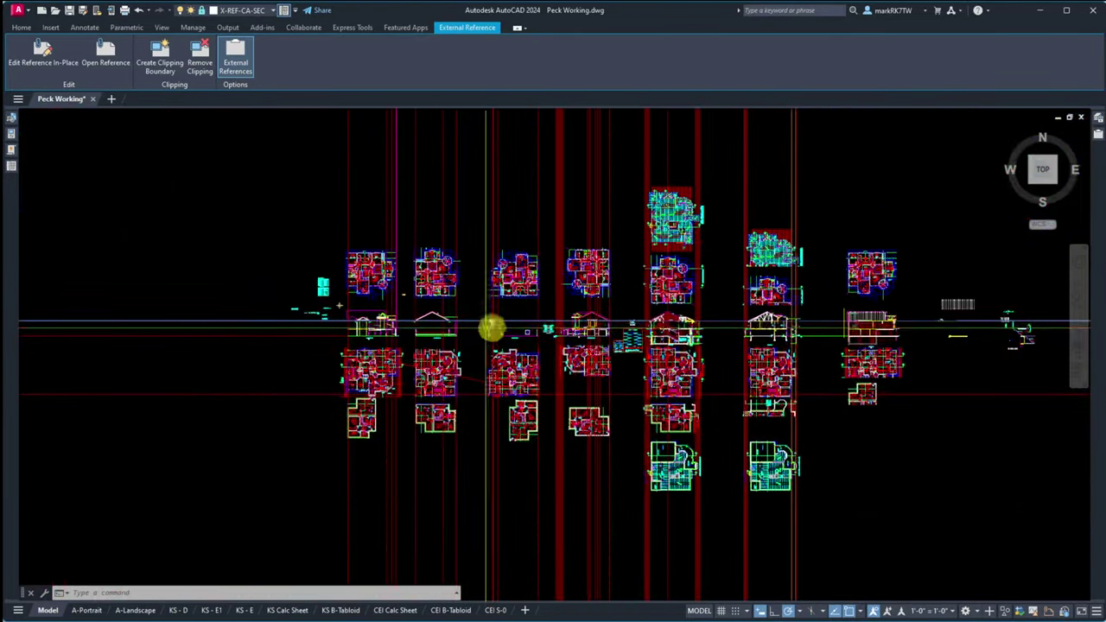
scroll(842, 319, "up", 8)
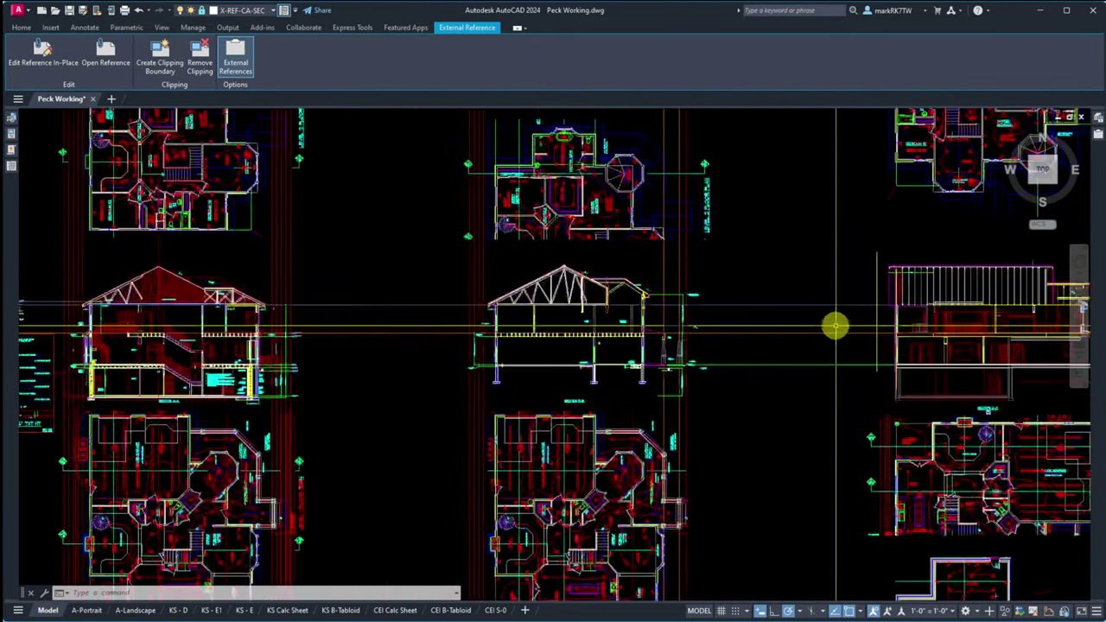
scroll(533, 311, "up", 3)
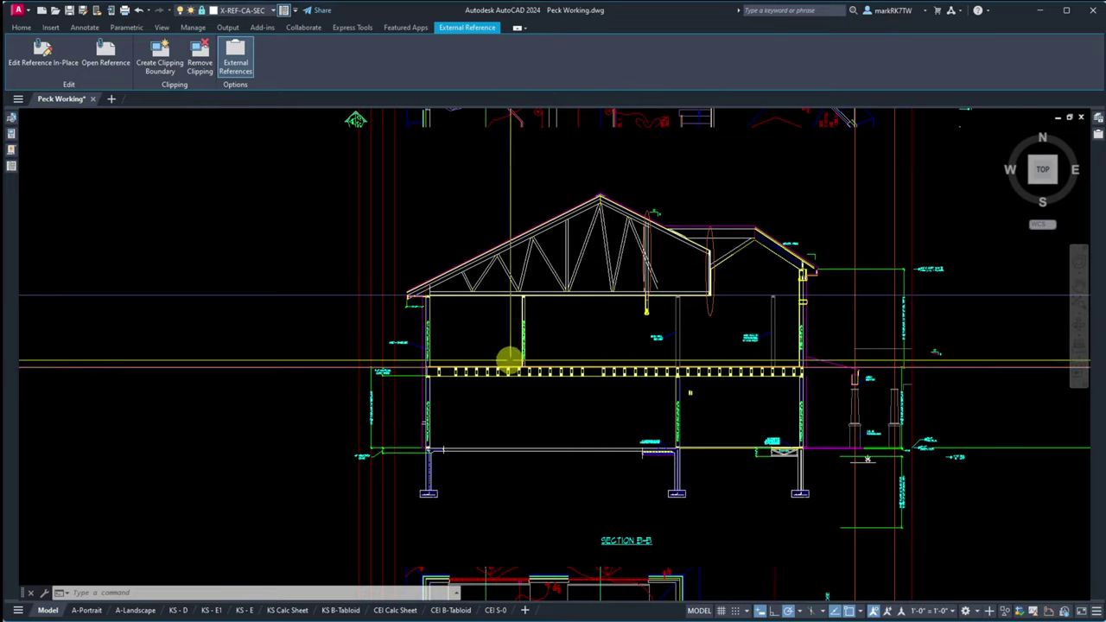
scroll(515, 300, "down", 6)
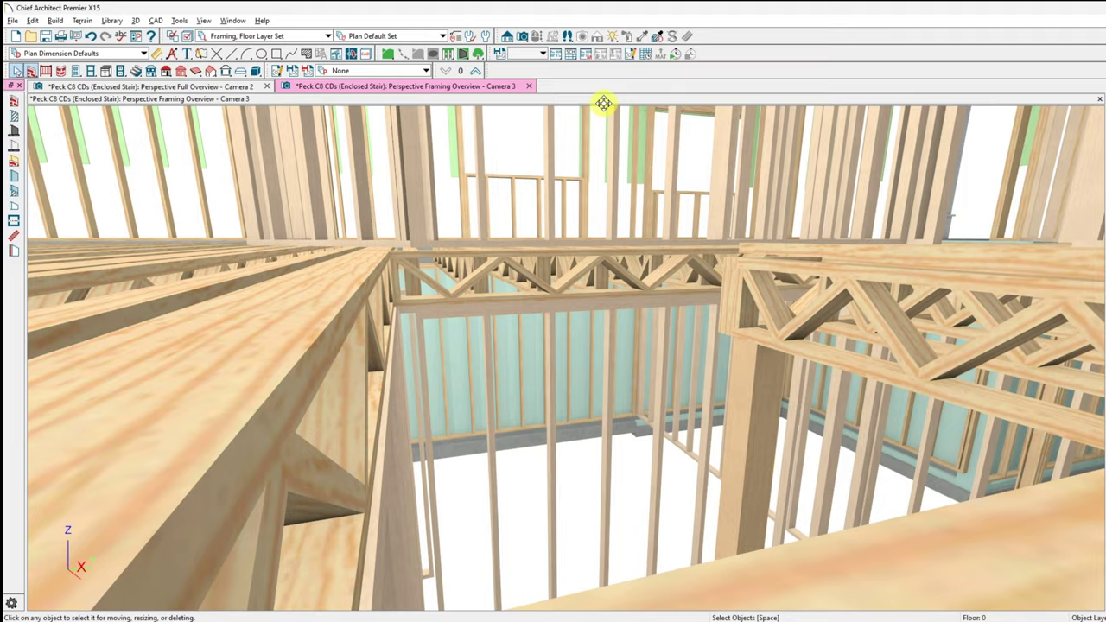
Step: Orbit the Camera 3 framing overview and zoom in toward the house framing
middle_click_drag(603, 102, 593, 115)
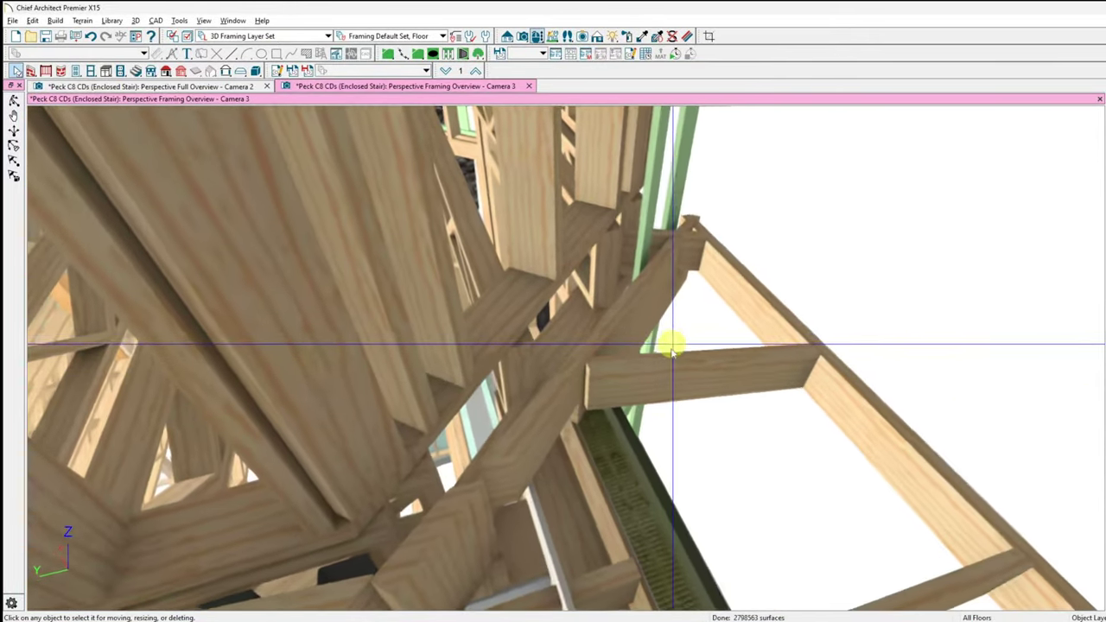
scroll(641, 441, "up", 3)
scroll(579, 403, "up", 10)
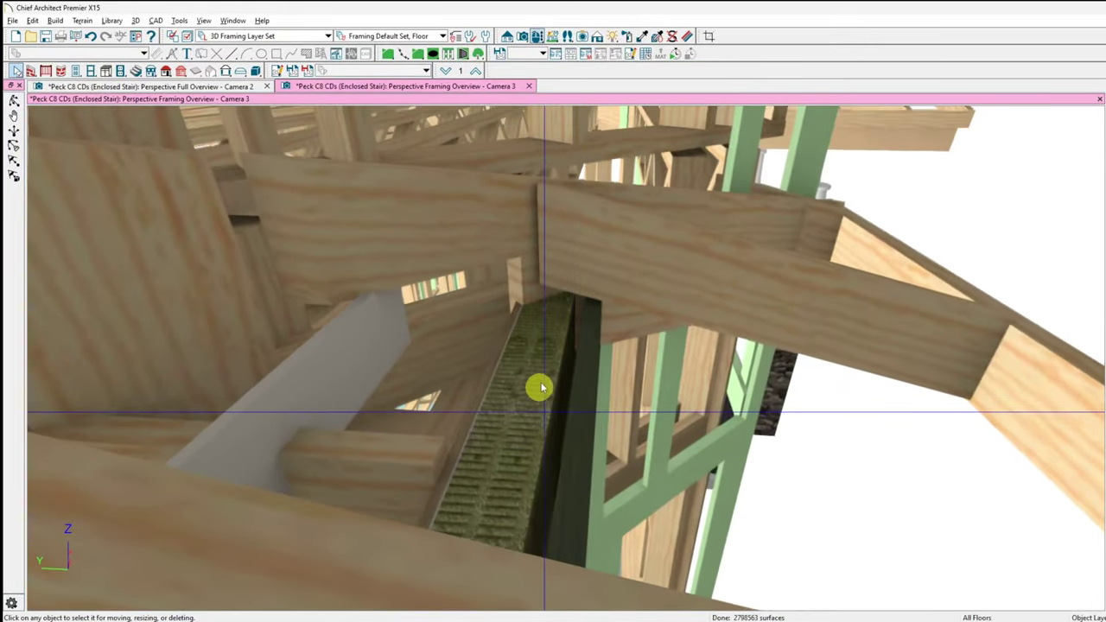
scroll(441, 350, "up", 10)
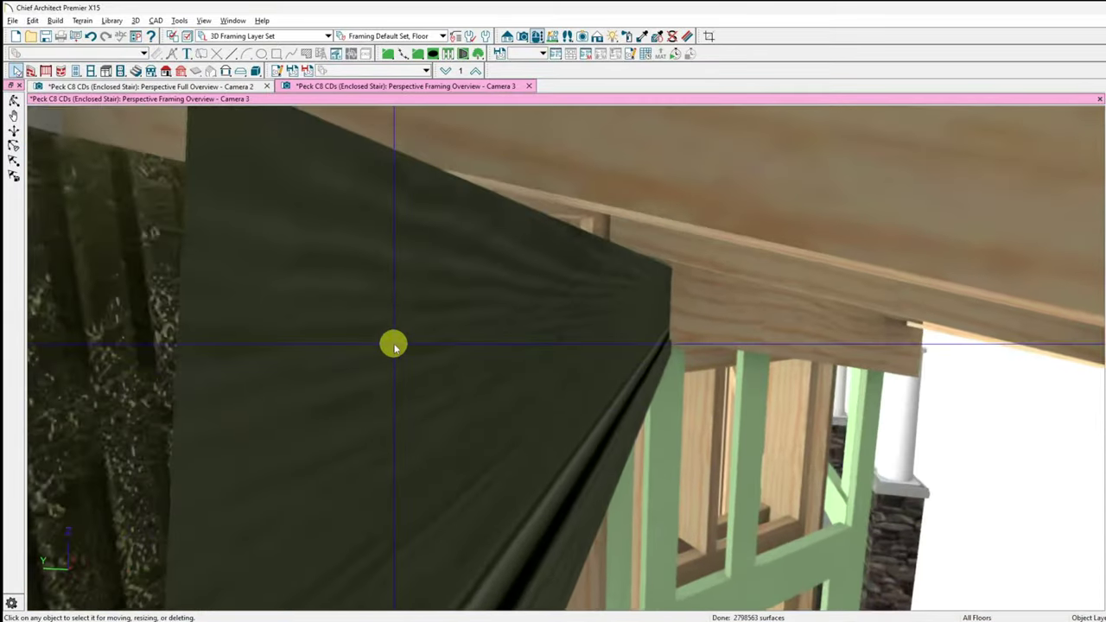
scroll(462, 372, "up", 8)
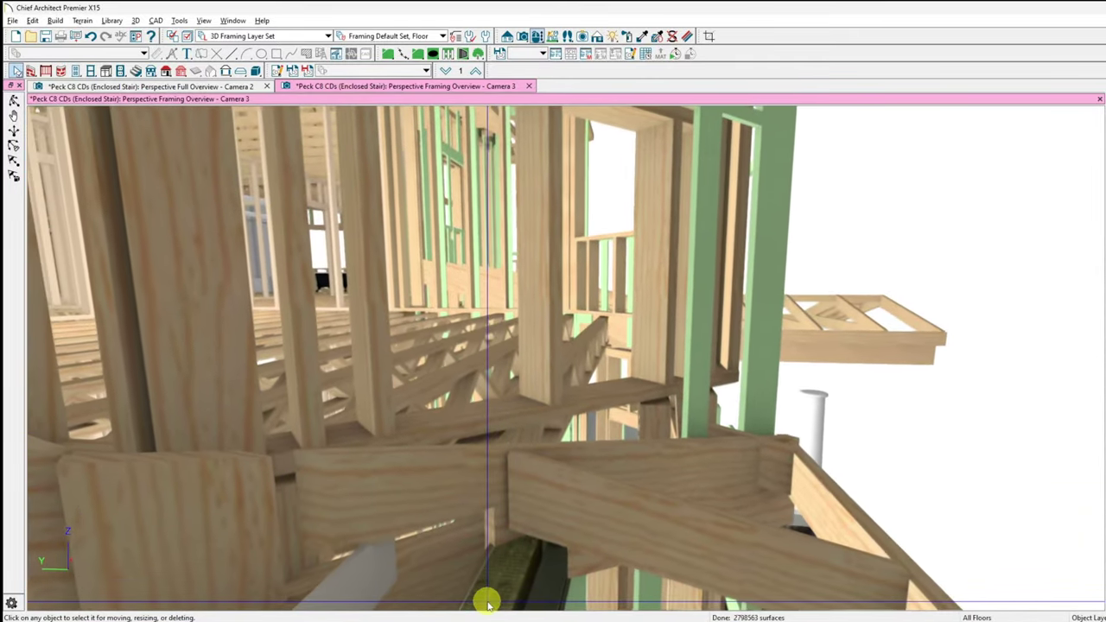
scroll(493, 604, "up", 10)
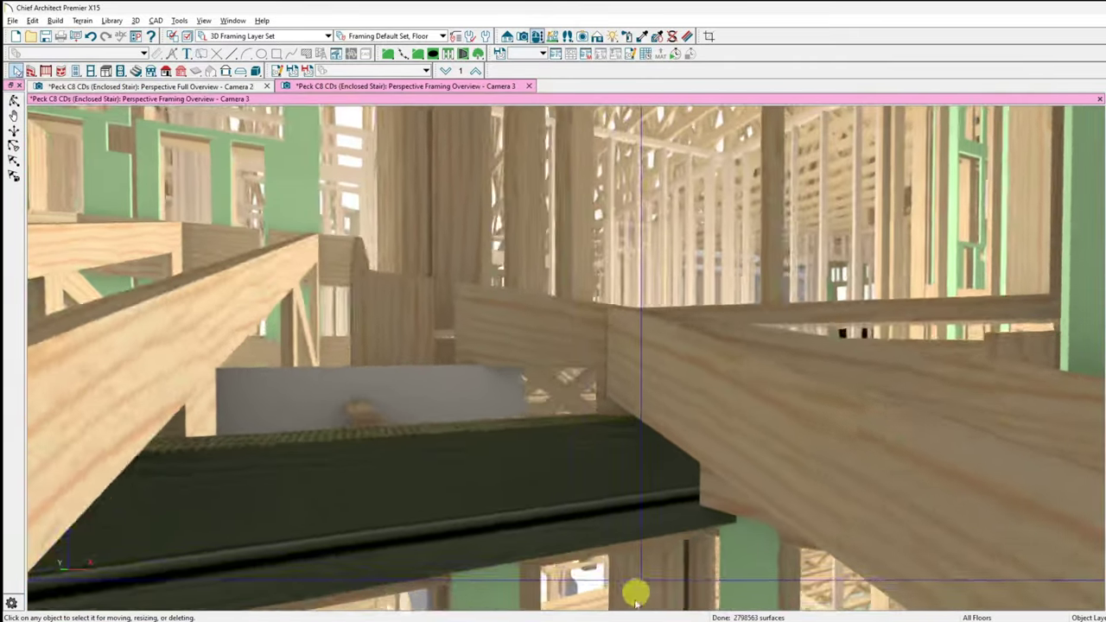
scroll(440, 559, "up", 6)
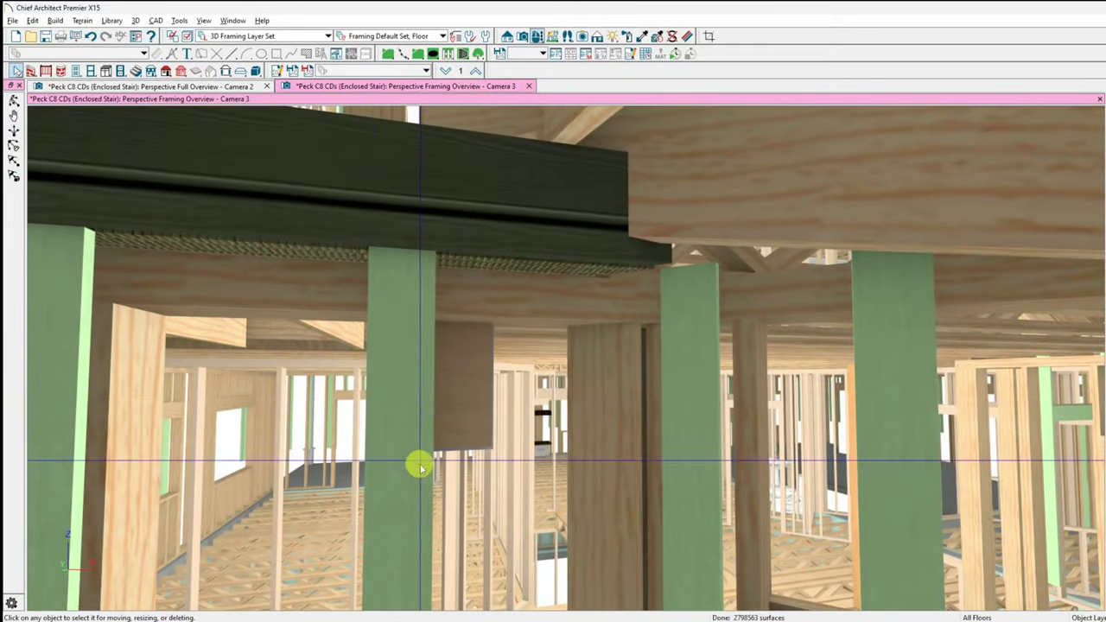
Step: Swing the camera round the dark beam and walk it through the interior wall framing
left_click_drag(619, 406, 543, 402)
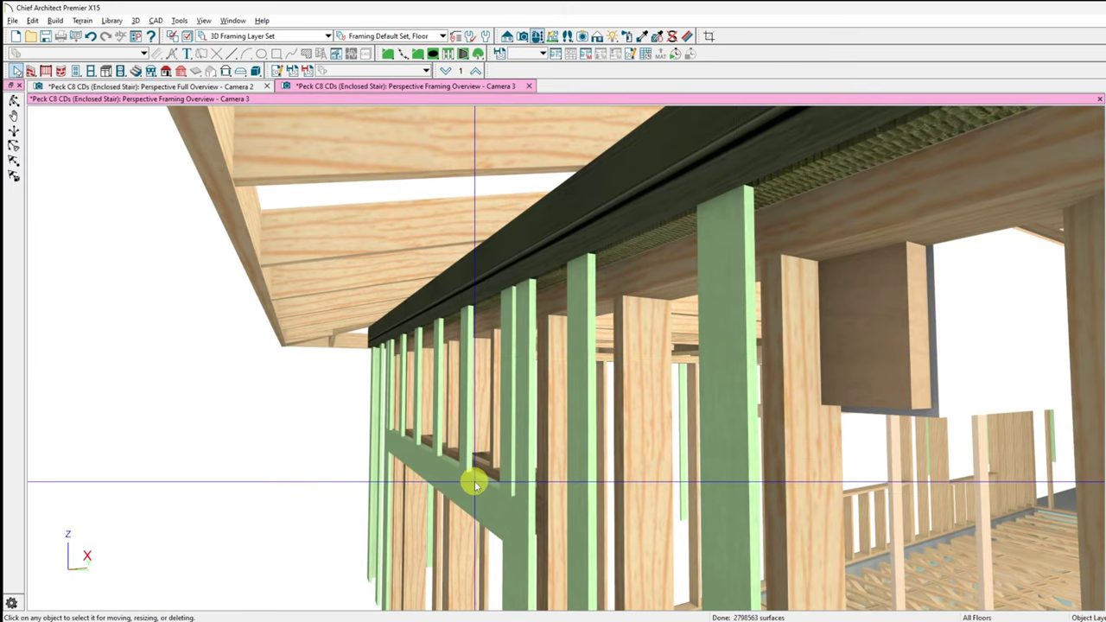
left_click_drag(476, 465, 143, 308)
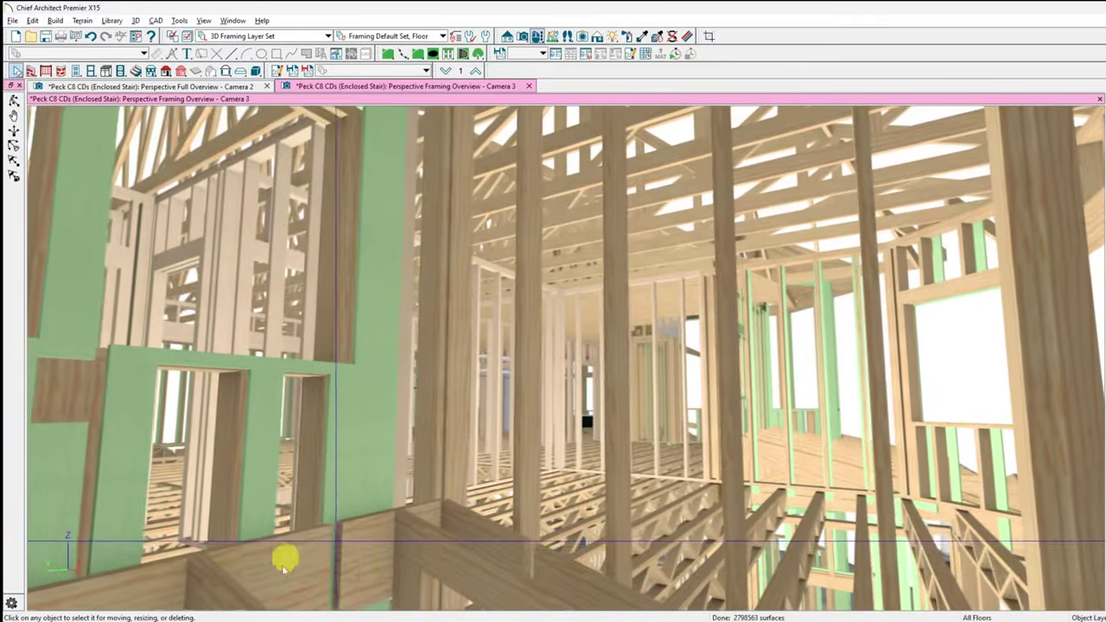
left_click_drag(284, 566, 457, 542)
left_click_drag(482, 486, 646, 573)
left_click_drag(598, 542, 5, 470)
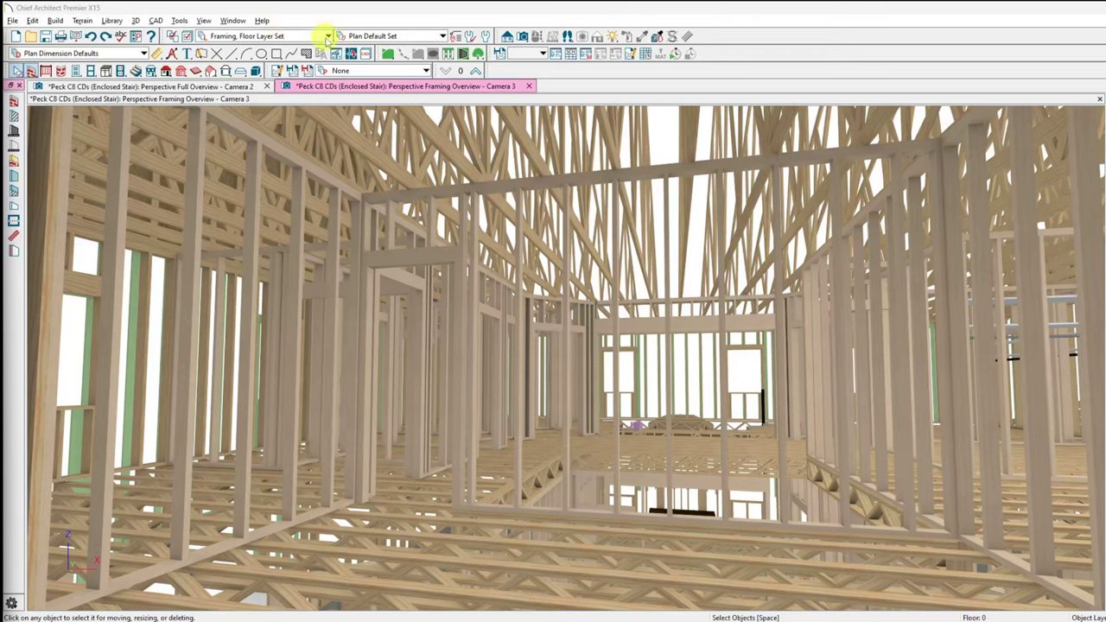
Step: Apply the Working Layer Set from the toolbar's layer set list
left_click(328, 36)
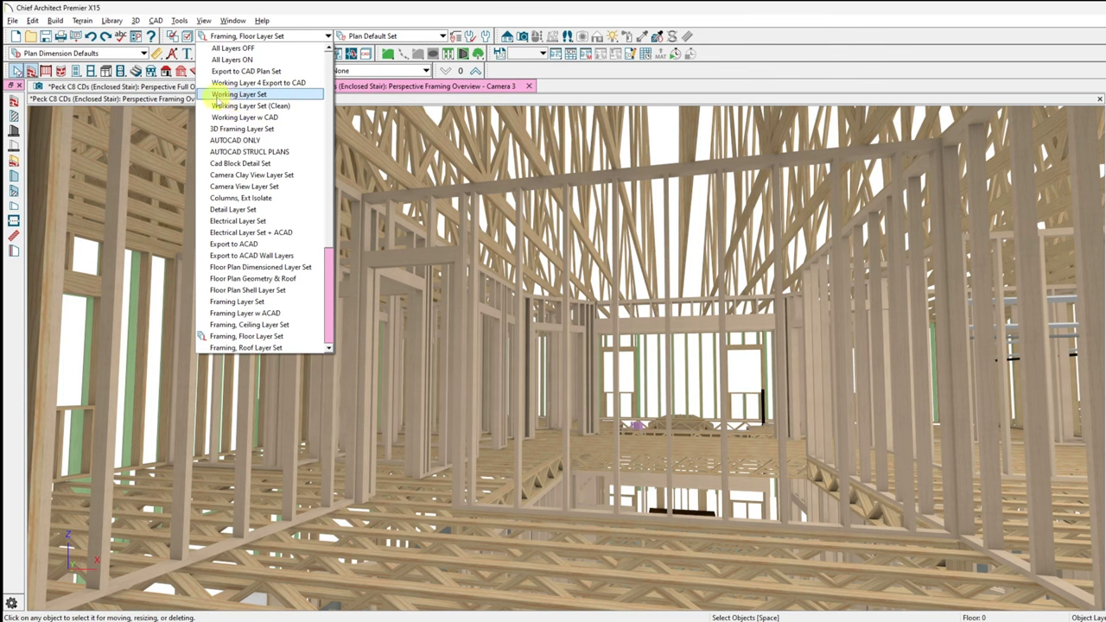
left_click(266, 96)
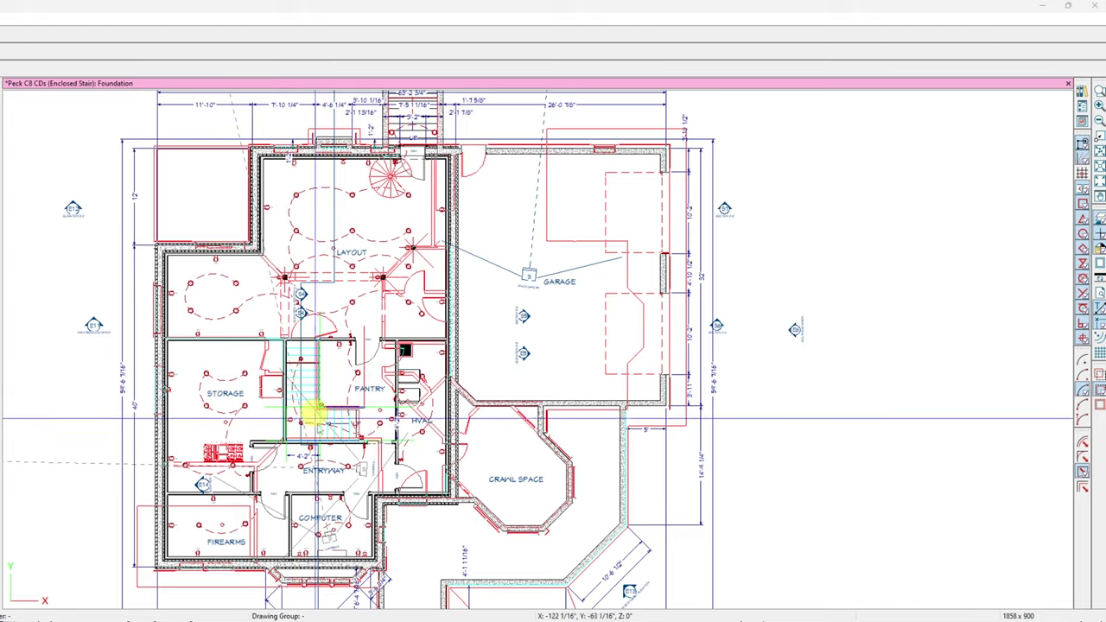
scroll(338, 452, "up", 5)
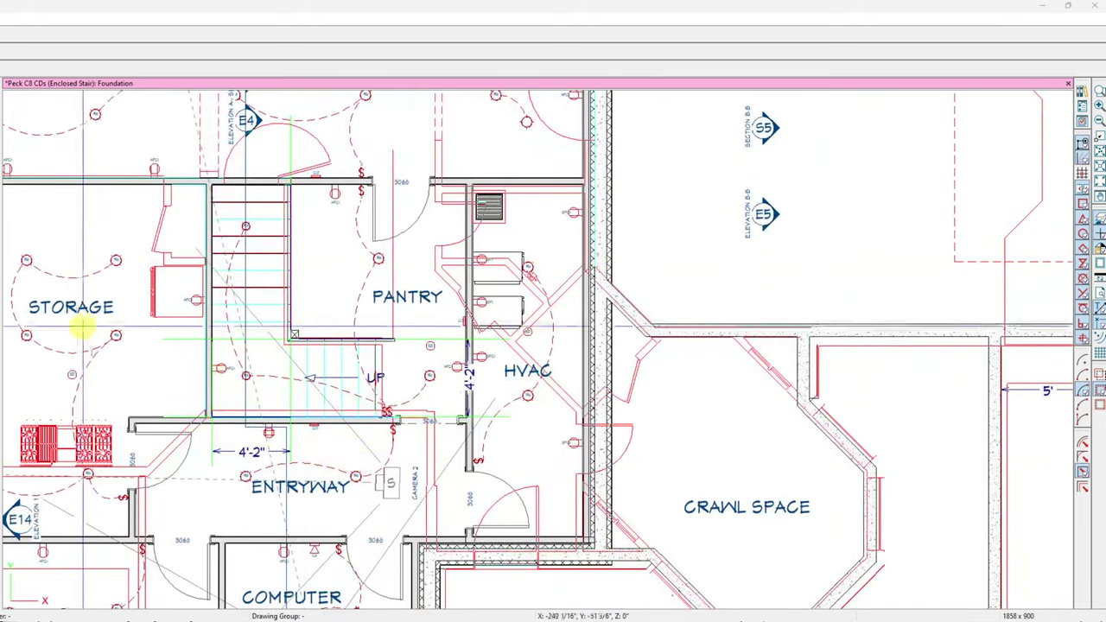
scroll(228, 418, "up", 3)
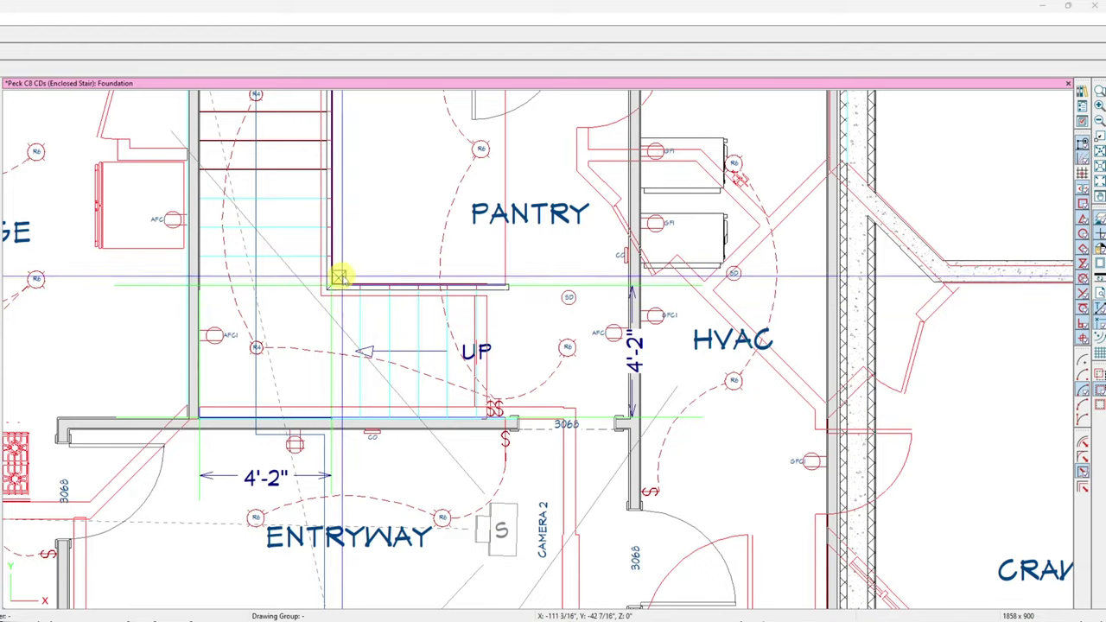
scroll(207, 499, "down", 5)
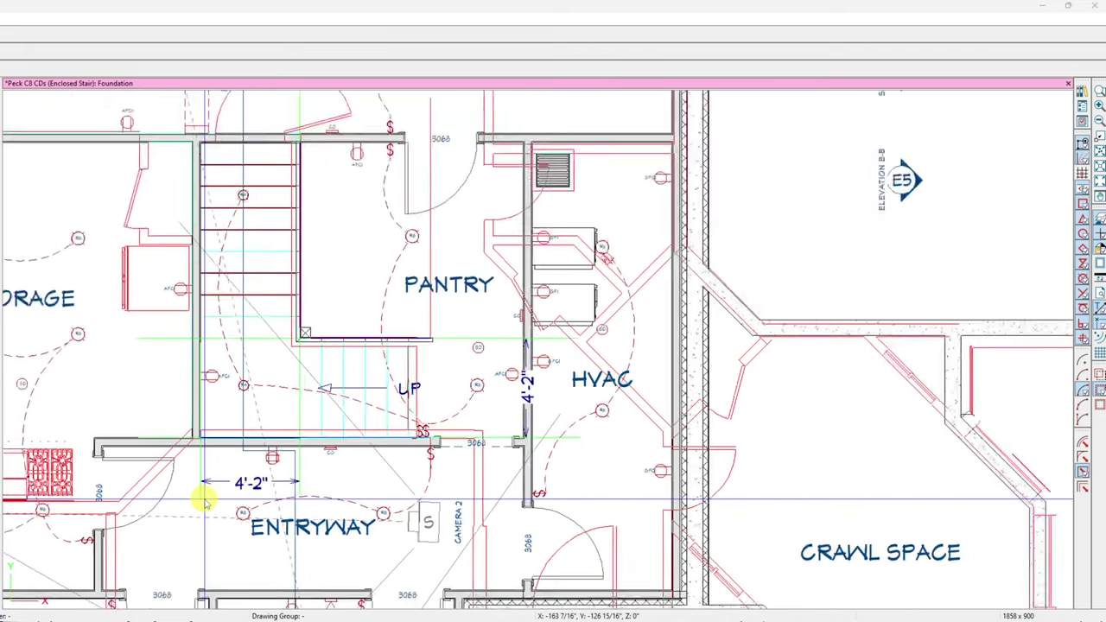
scroll(255, 363, "down", 2)
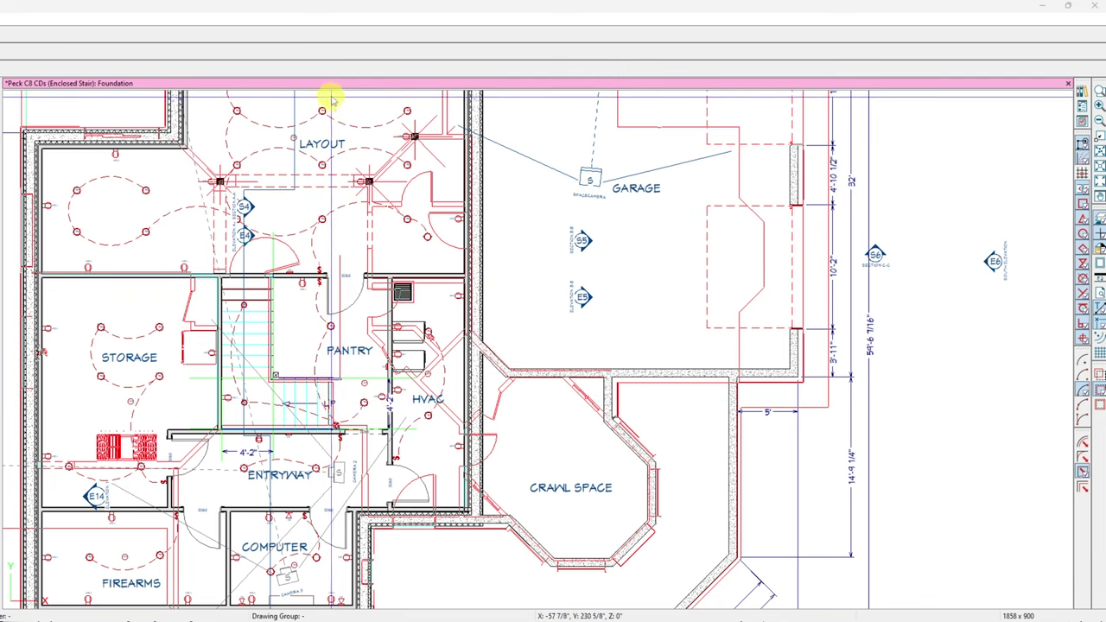
left_click(316, 205)
key("Escape")
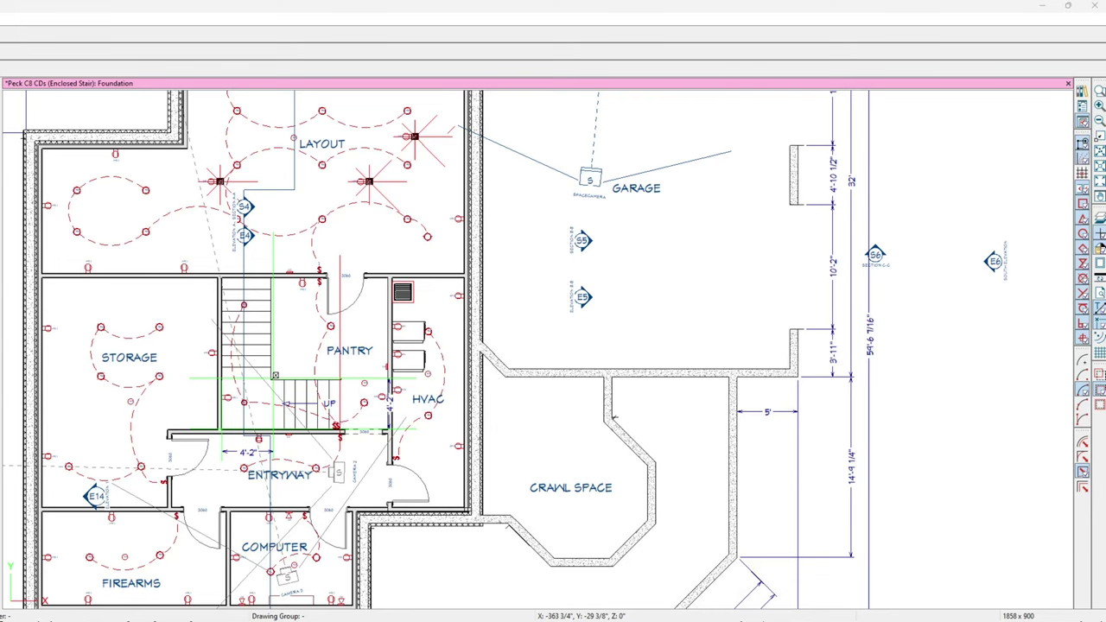
Step: Turn off display of the Electrical, Connections and Electrical layers
left_click_drag(42, 49, 324, 23)
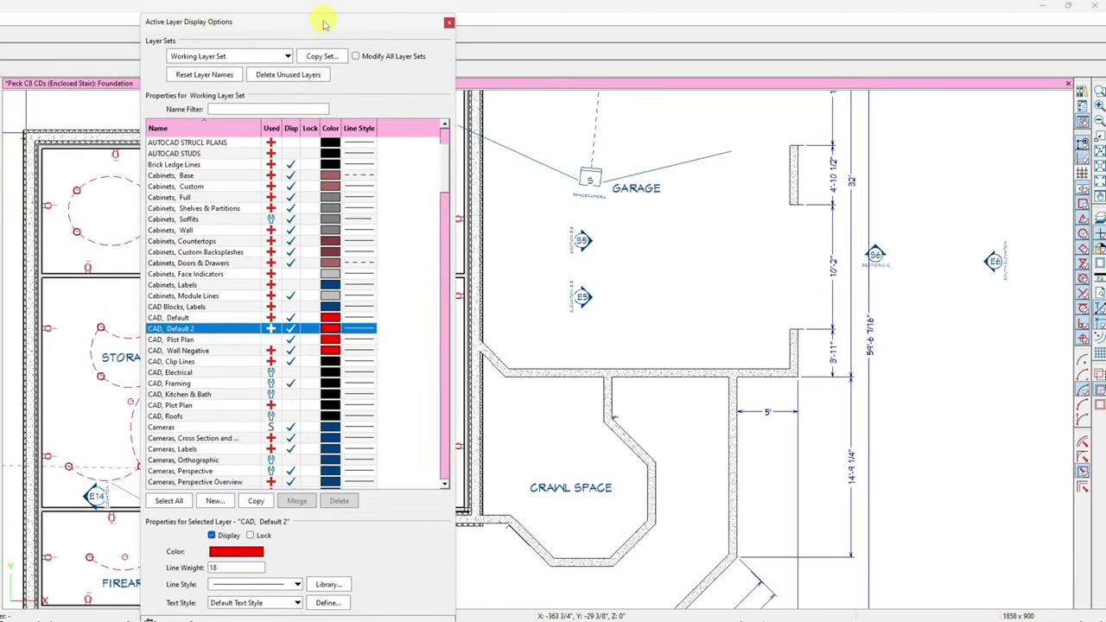
scroll(177, 387, "down", 15)
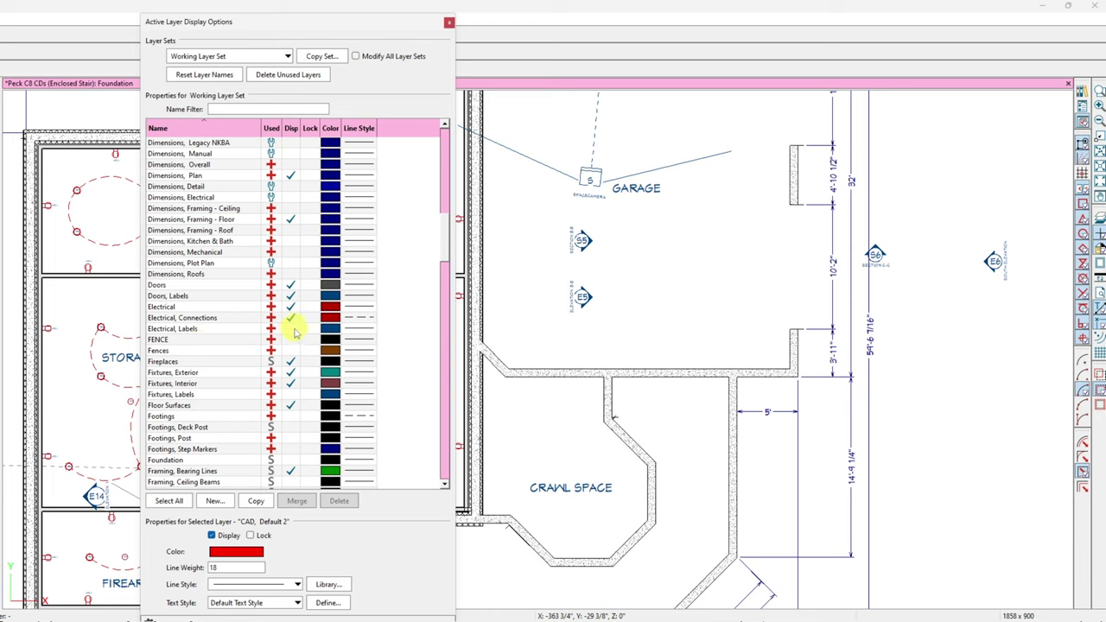
left_click(292, 317)
left_click(291, 310)
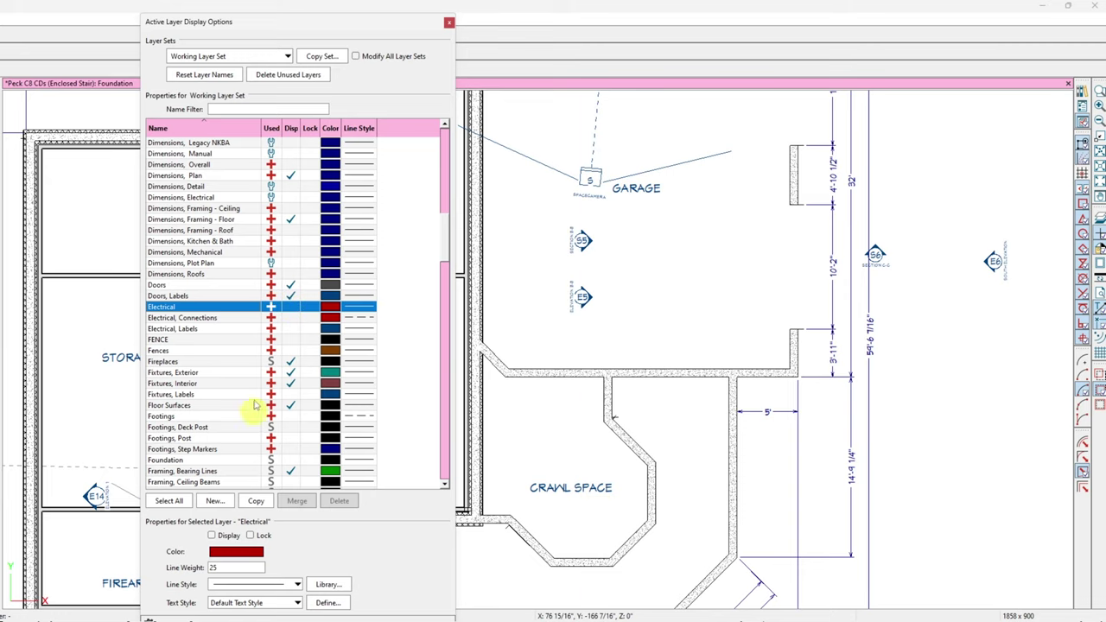
Step: Hide the Room Labels layer and move the dialog aside to reveal the plan
scroll(218, 393, "up", 4)
scroll(218, 391, "down", 6)
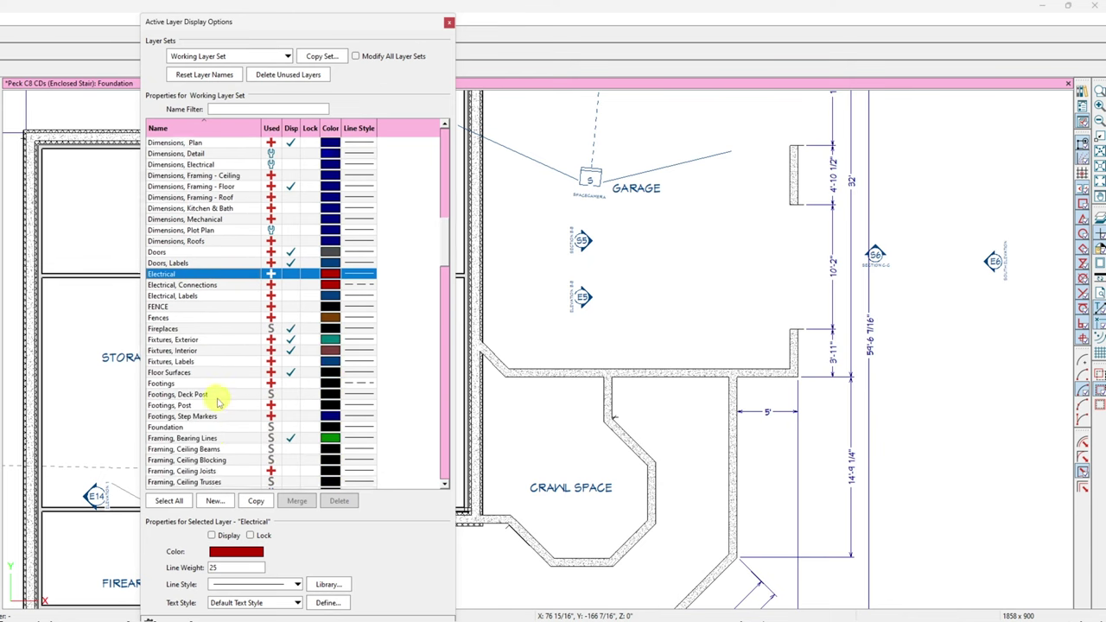
scroll(443, 259, "down", 20)
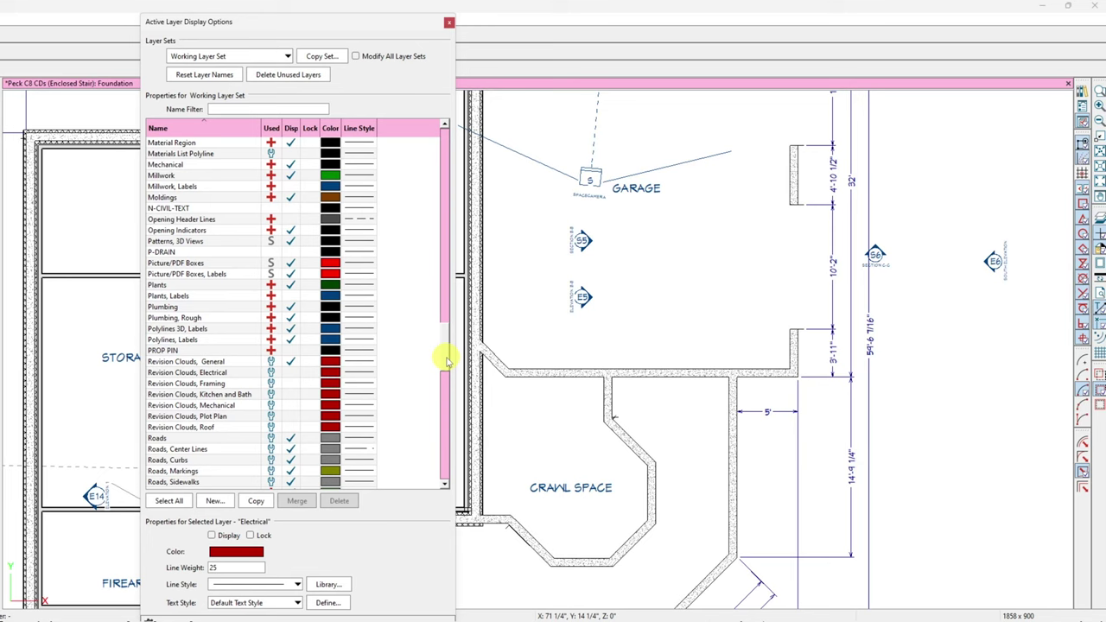
left_click_drag(447, 361, 451, 393)
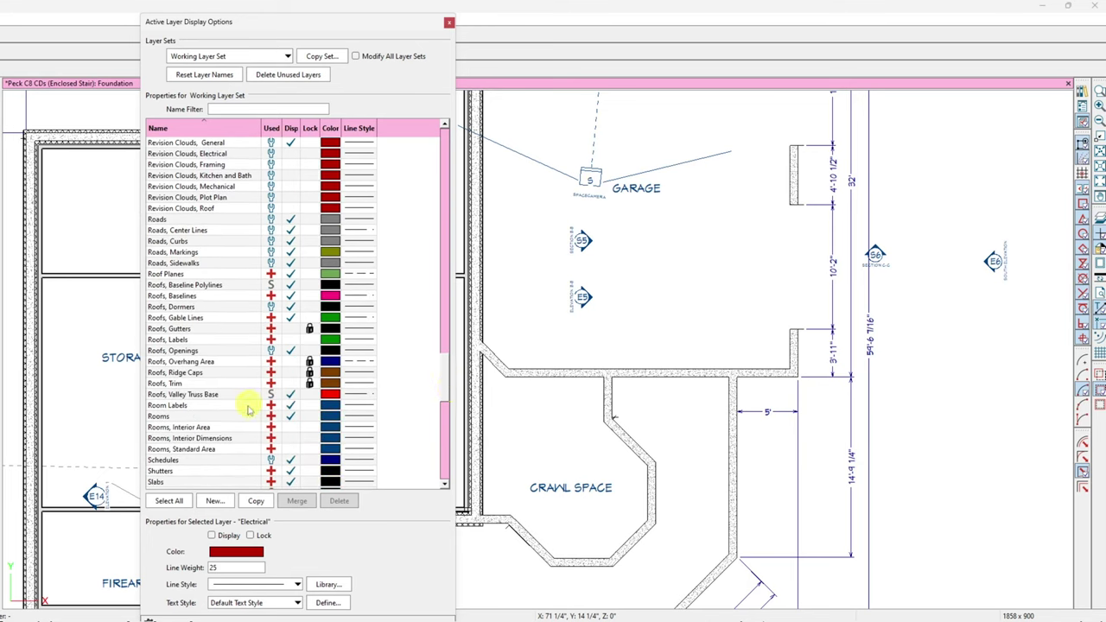
left_click(291, 406)
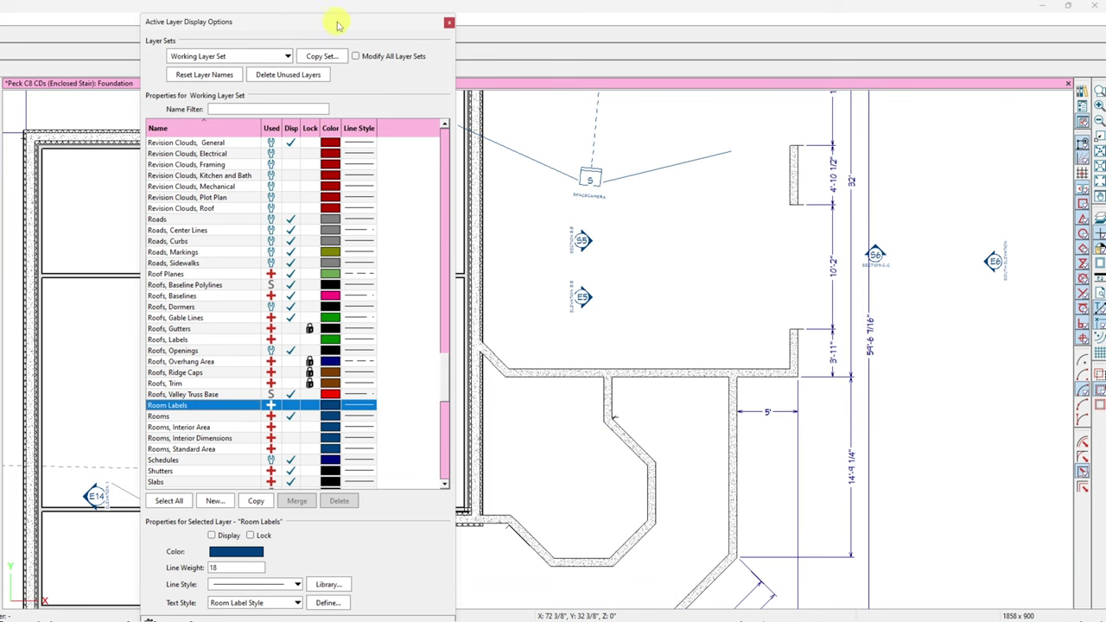
left_click_drag(337, 26, 802, 97)
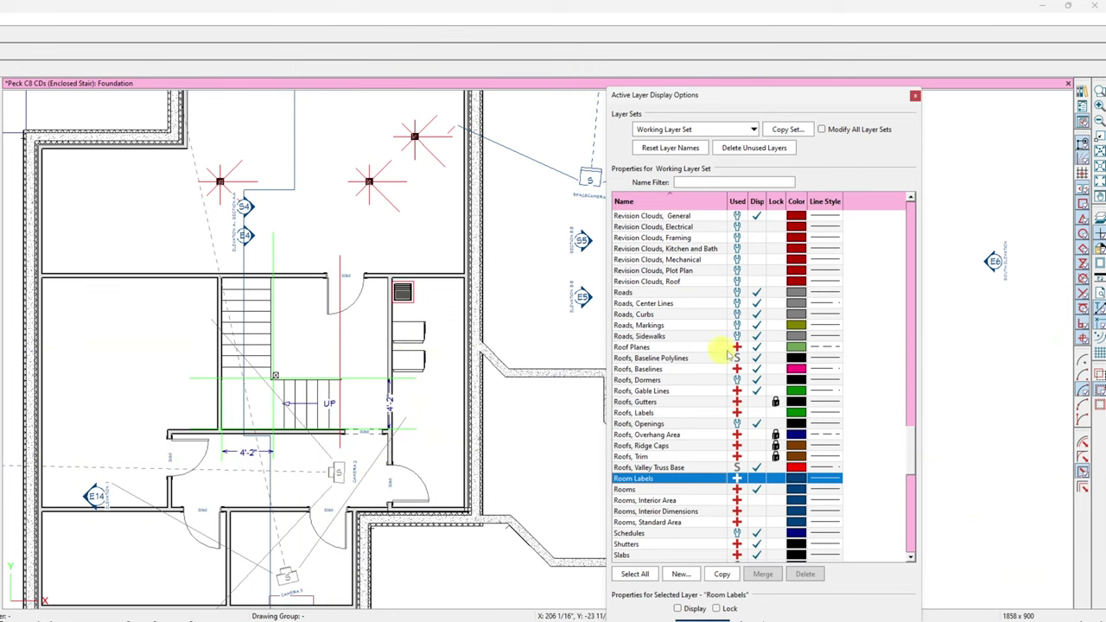
Step: Turn off display of the Mechanical layer
left_click_drag(913, 448, 915, 381)
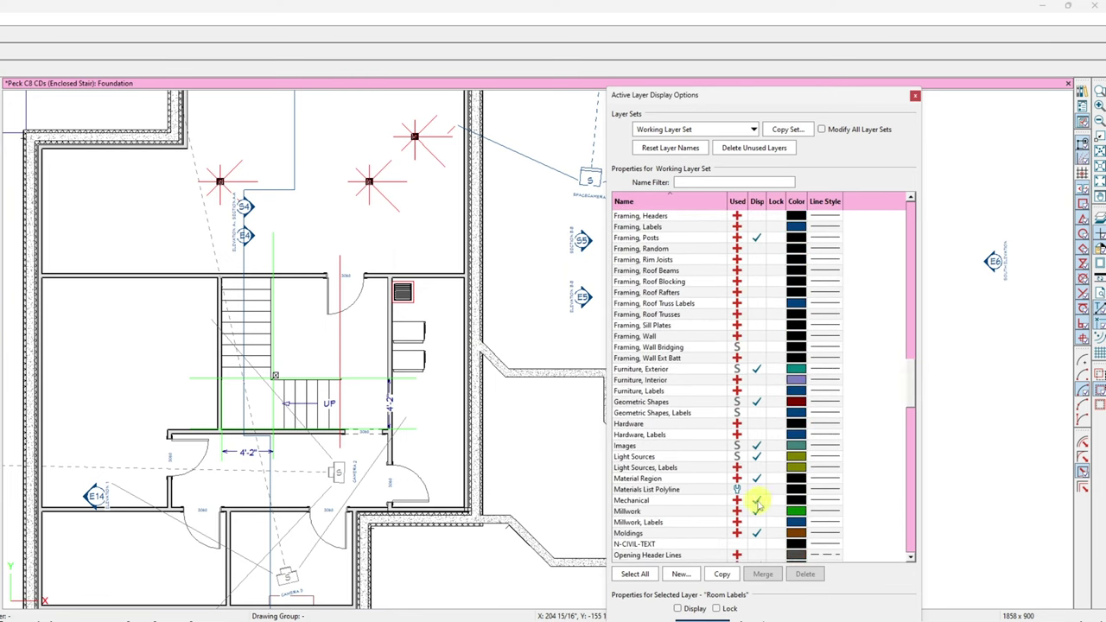
left_click(756, 503)
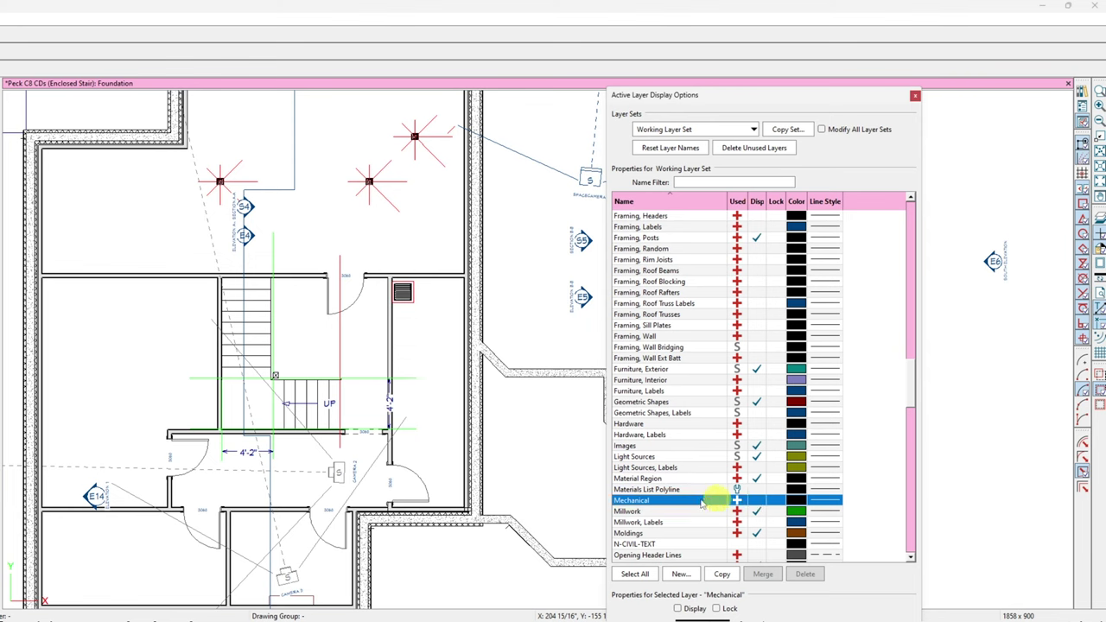
scroll(745, 462, "down", 6)
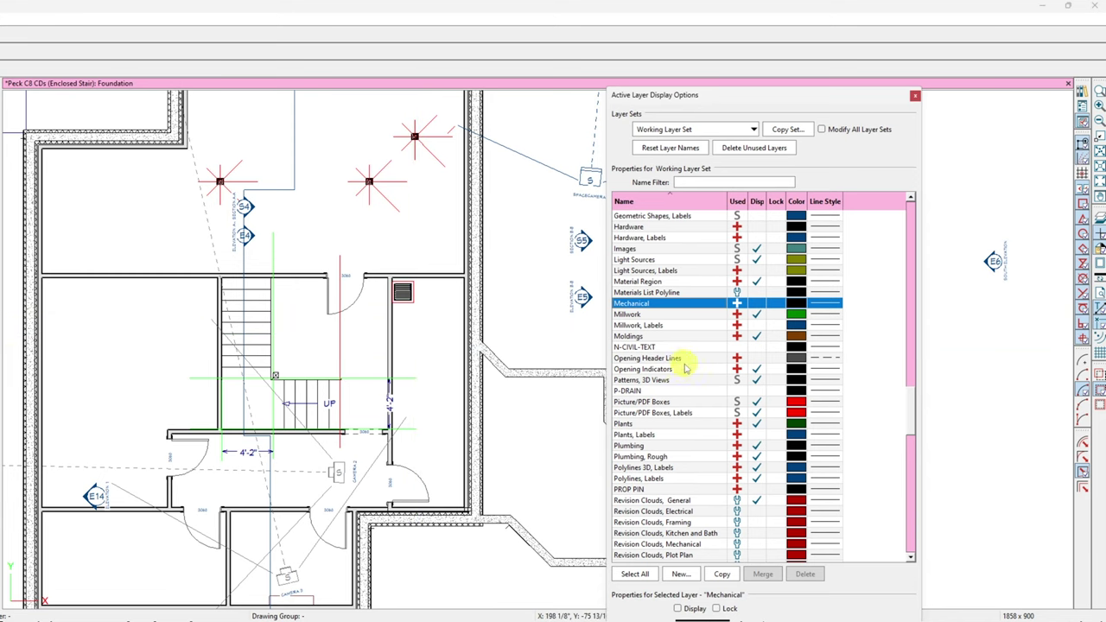
Step: Hide the Cameras, Cameras Cross Section and Cameras, Labels layers
left_click_drag(912, 432, 910, 370)
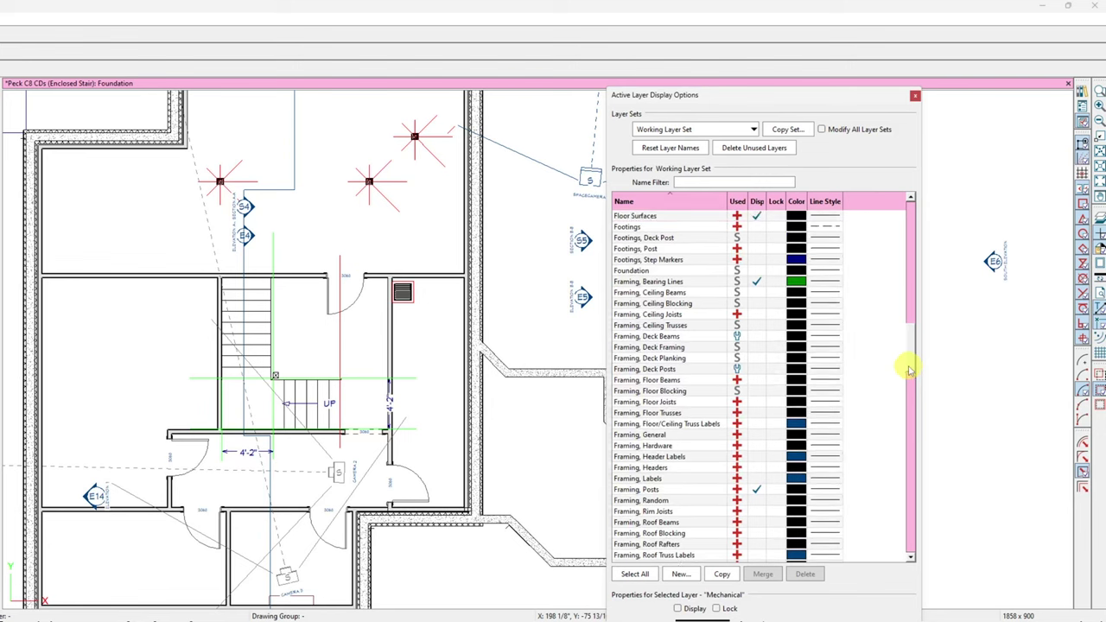
left_click_drag(910, 370, 914, 287)
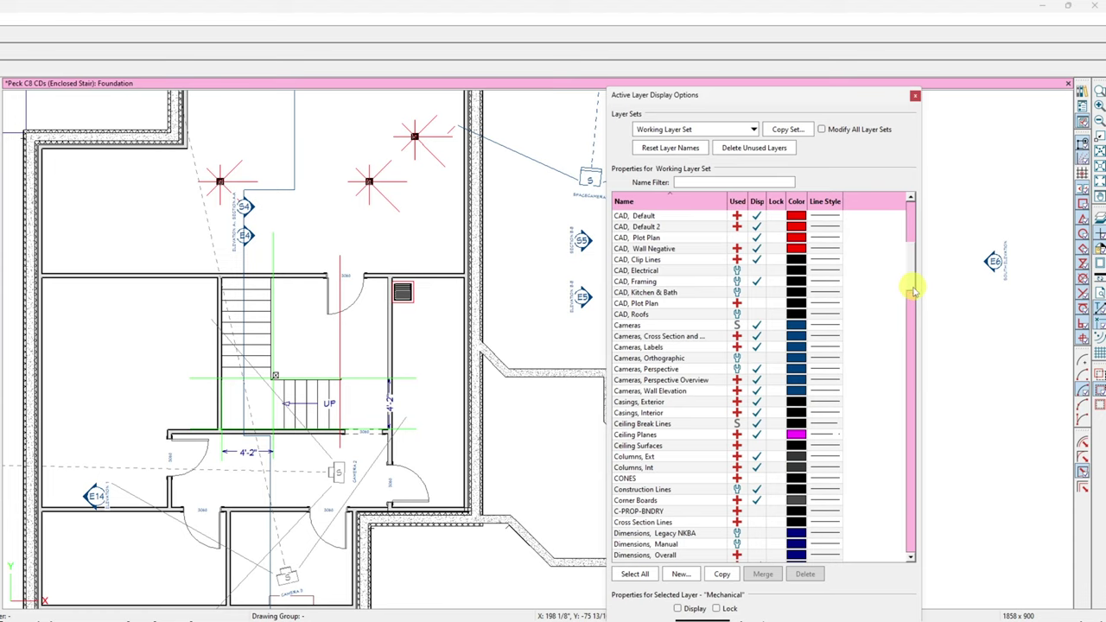
left_click(761, 336)
left_click(760, 326)
left_click(758, 347)
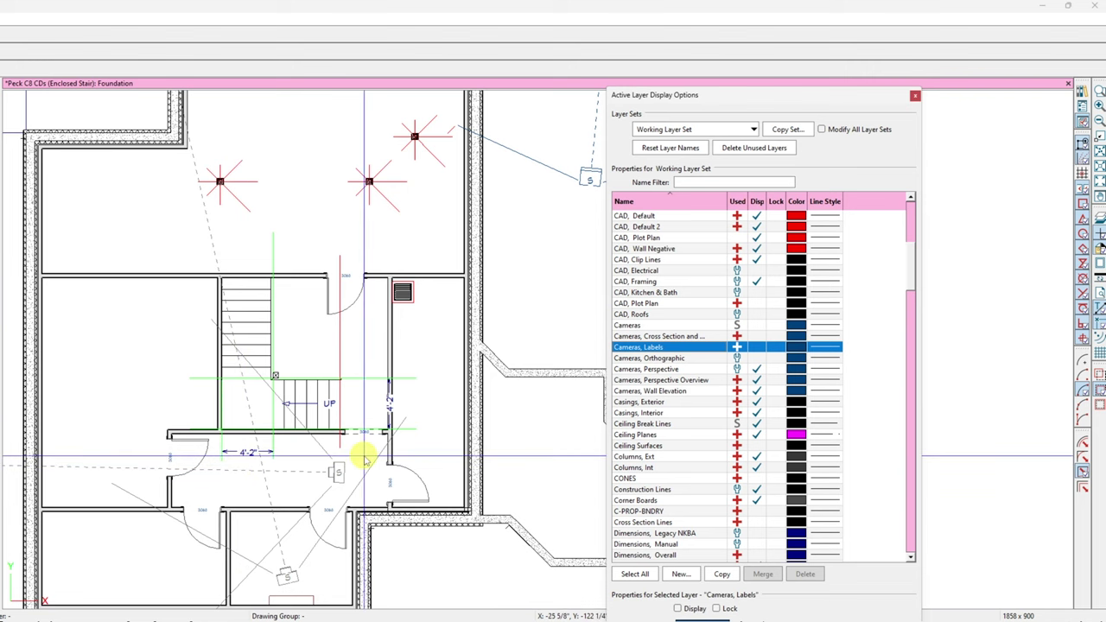
scroll(363, 459, "up", 4)
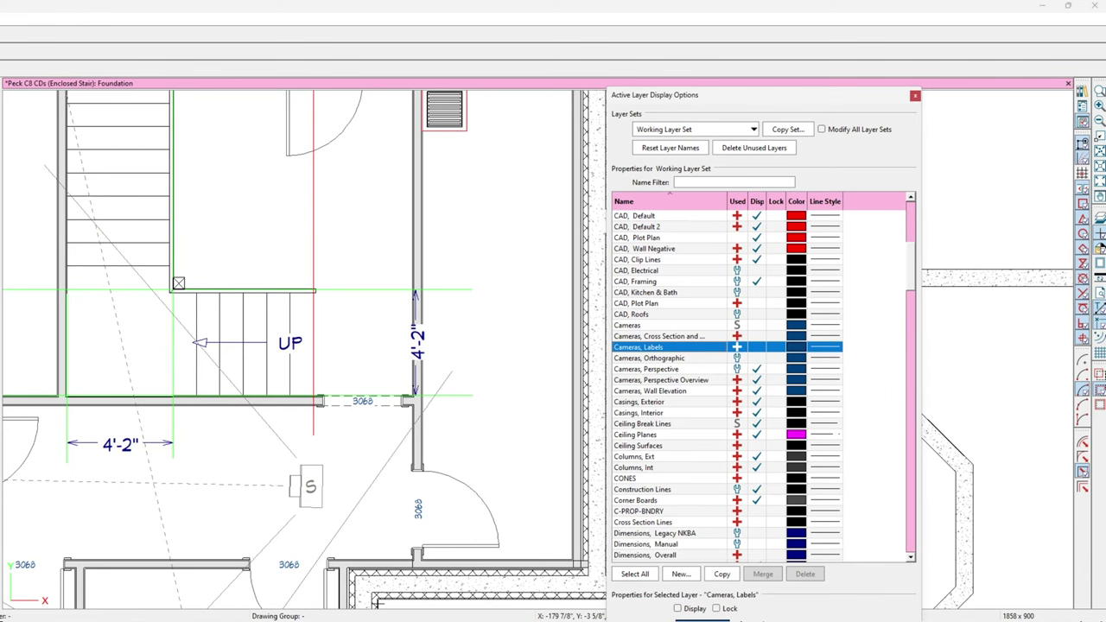
key("Page_Up")
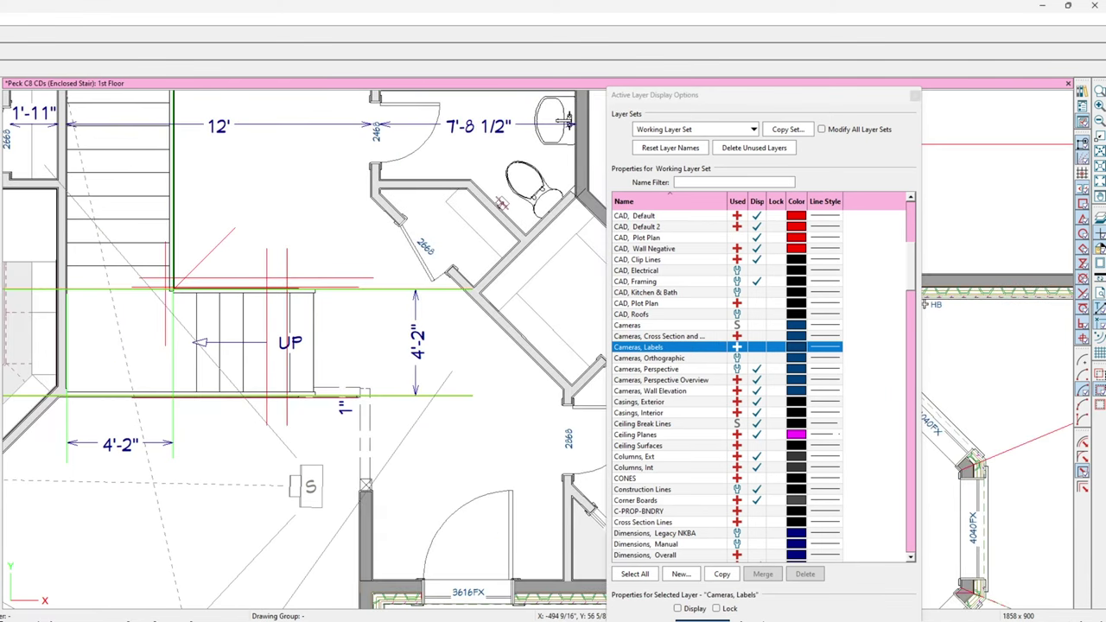
scroll(389, 294, "up", 5)
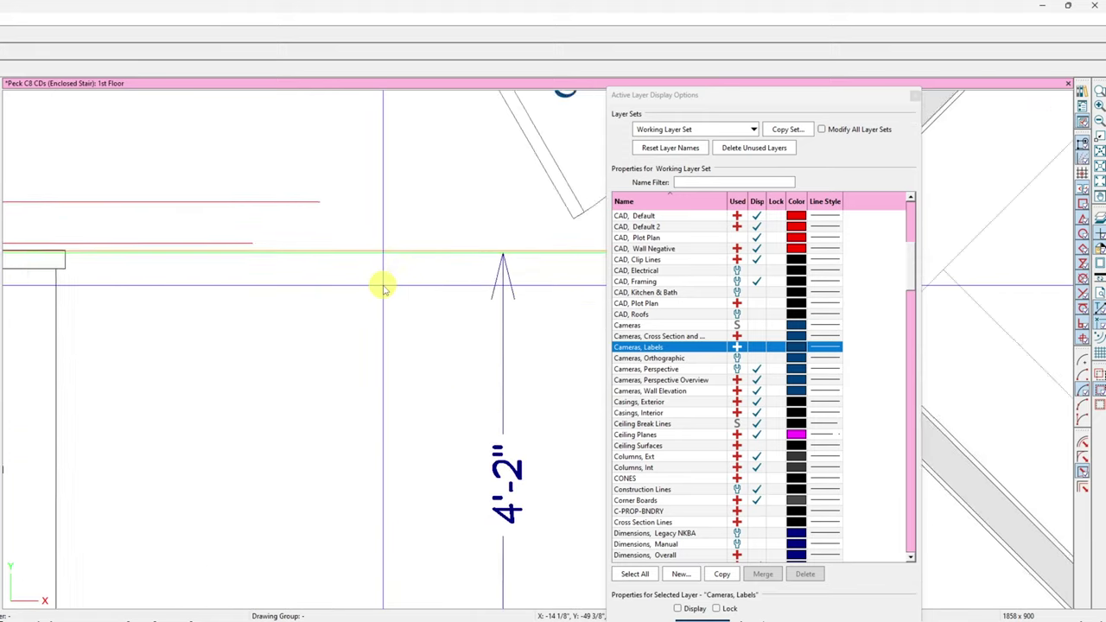
scroll(384, 288, "up", 2)
scroll(247, 192, "down", 2)
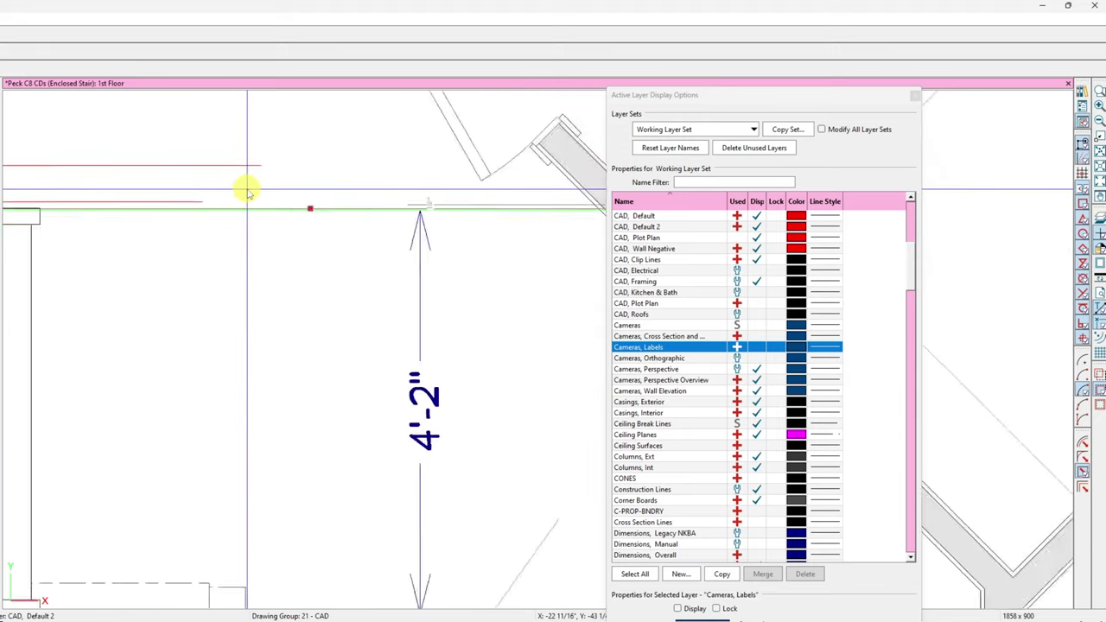
scroll(259, 201, "down", 2)
scroll(284, 417, "up", 2)
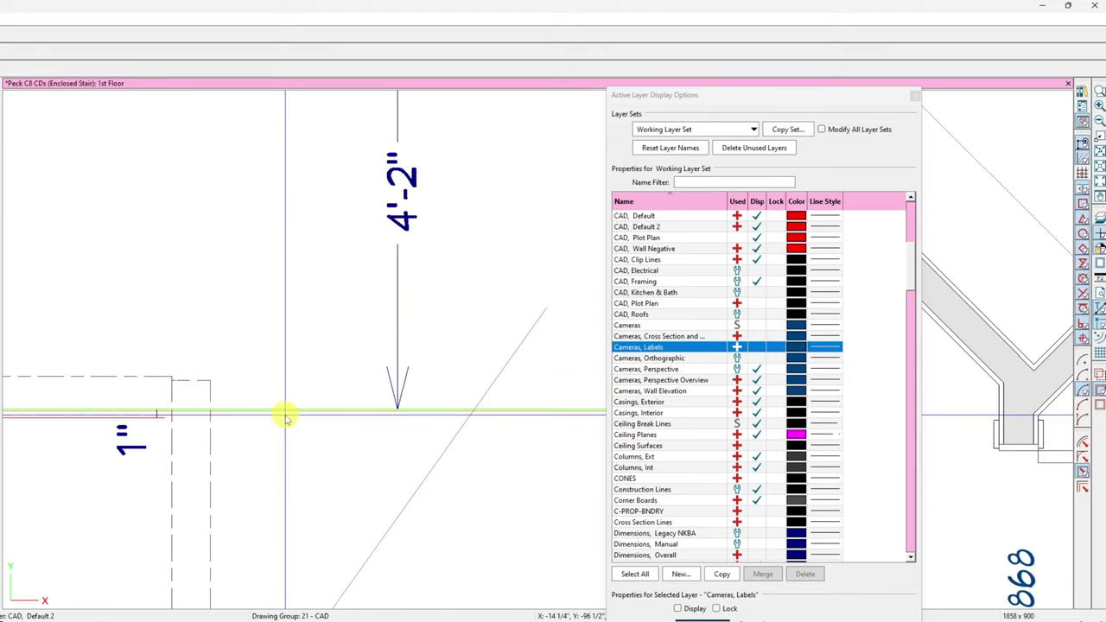
scroll(284, 464, "down", 3)
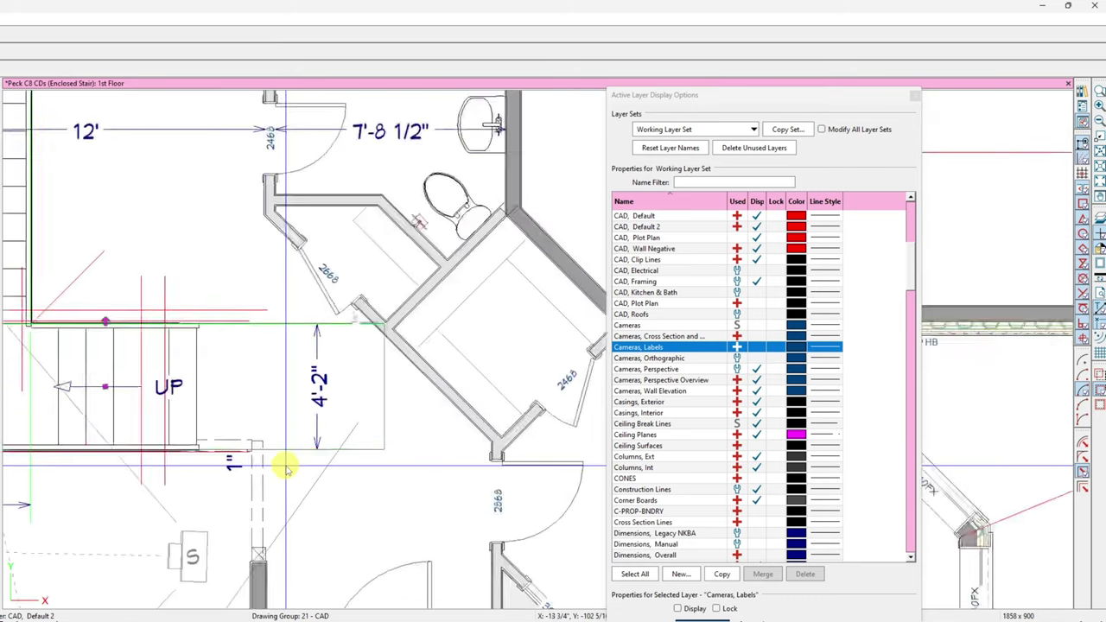
scroll(288, 467, "down", 1)
scroll(389, 436, "down", 2)
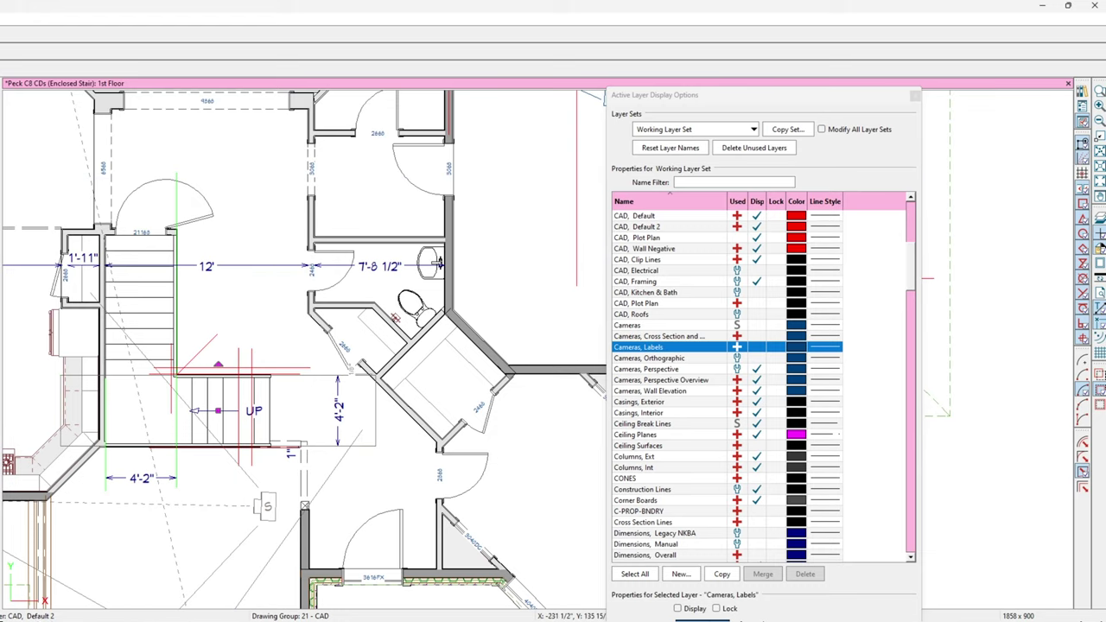
key("Page_Down")
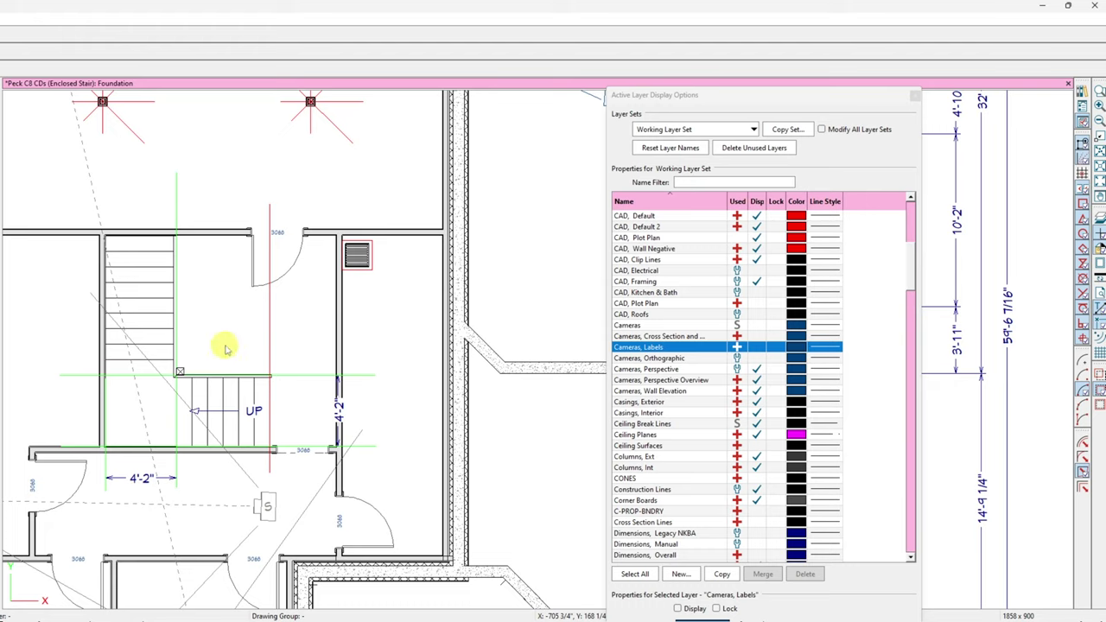
left_click(307, 381)
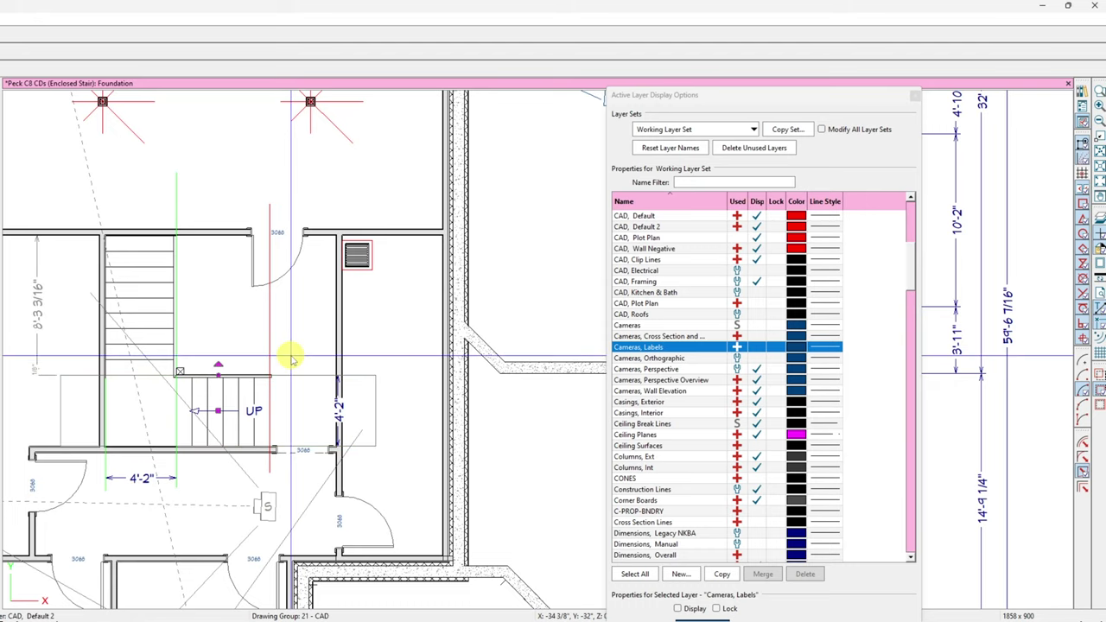
left_click(251, 361)
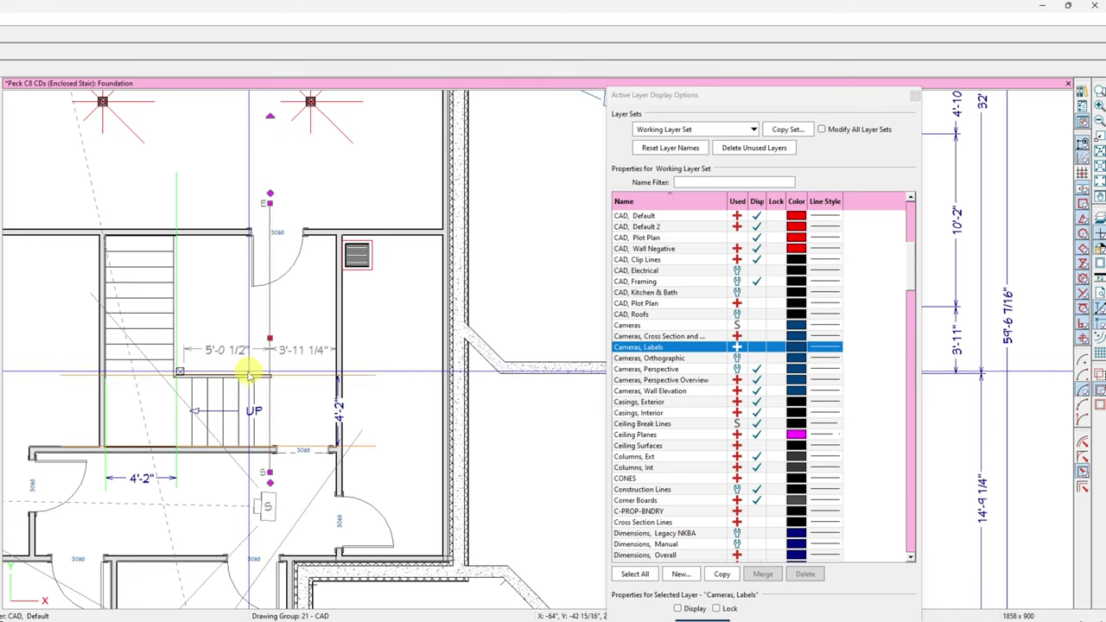
scroll(250, 363, "up", 3)
scroll(388, 420, "down", 2)
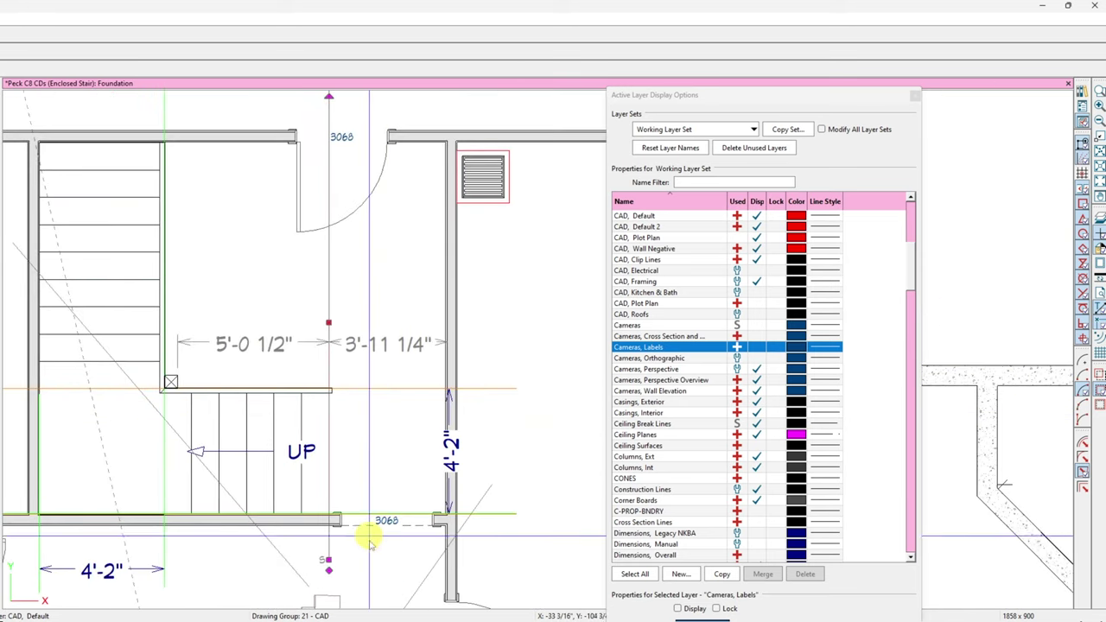
scroll(361, 551, "up", 3)
scroll(173, 423, "down", 2)
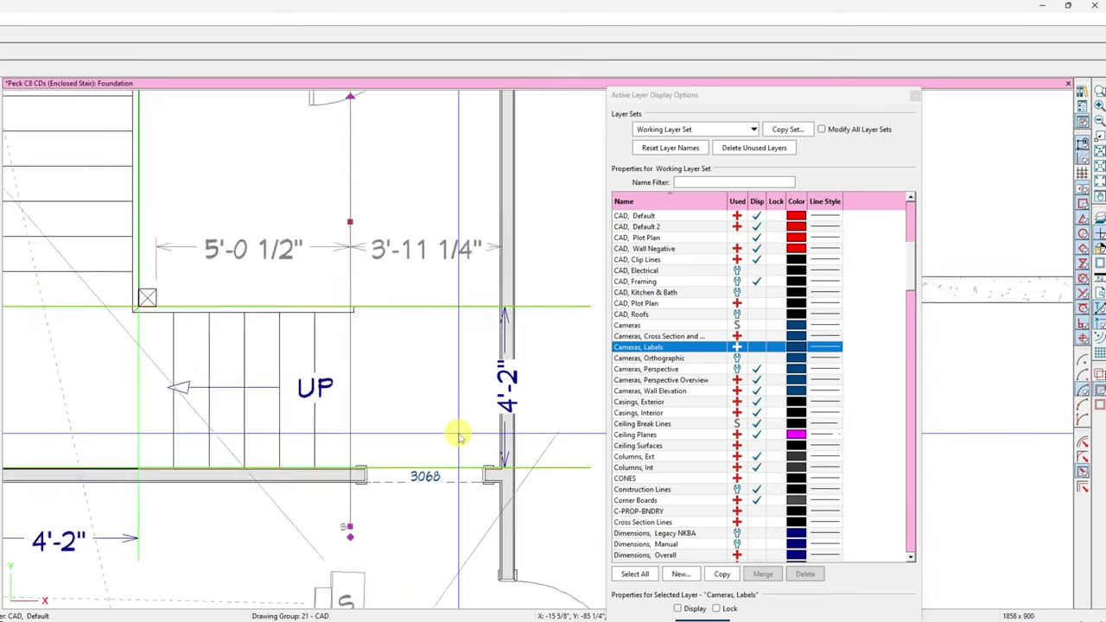
scroll(78, 389, "up", 2)
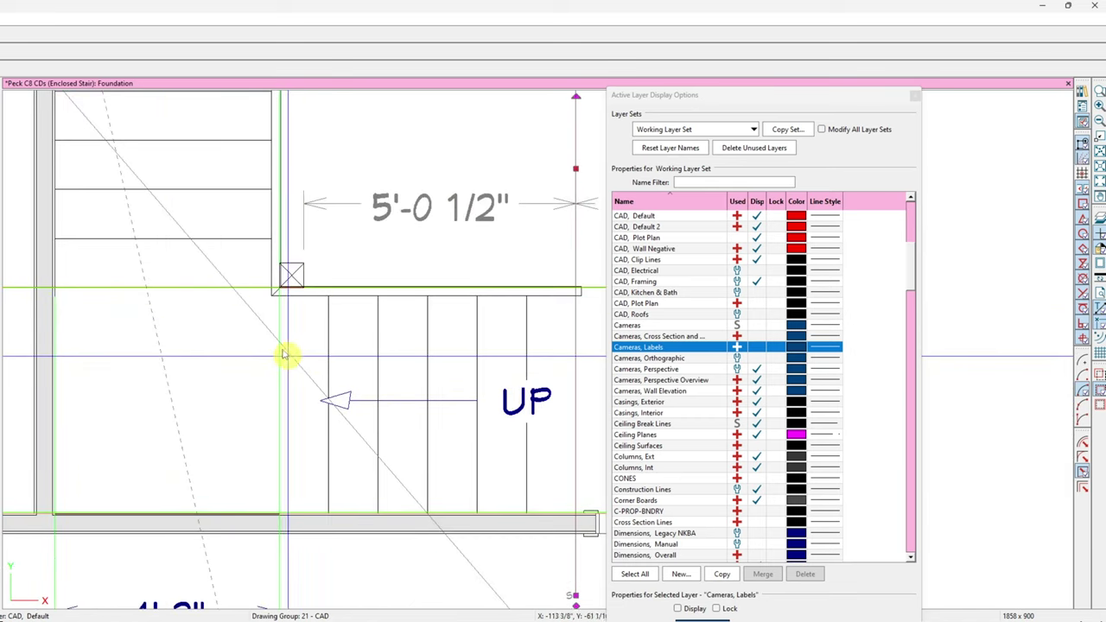
scroll(185, 316, "down", 2)
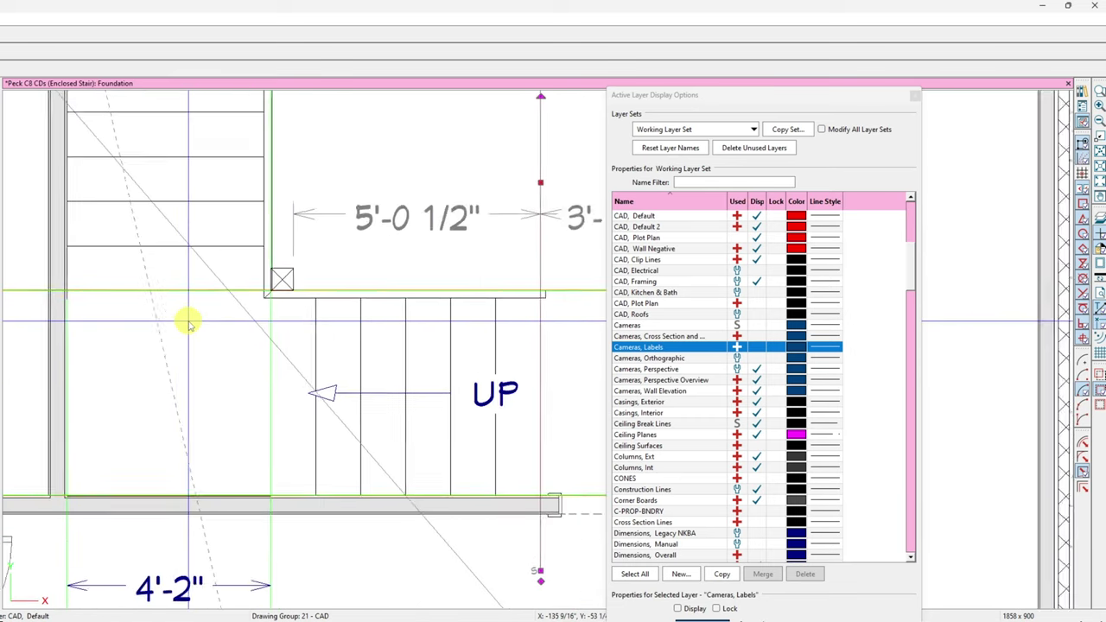
scroll(397, 443, "up", 1)
scroll(397, 442, "down", 2)
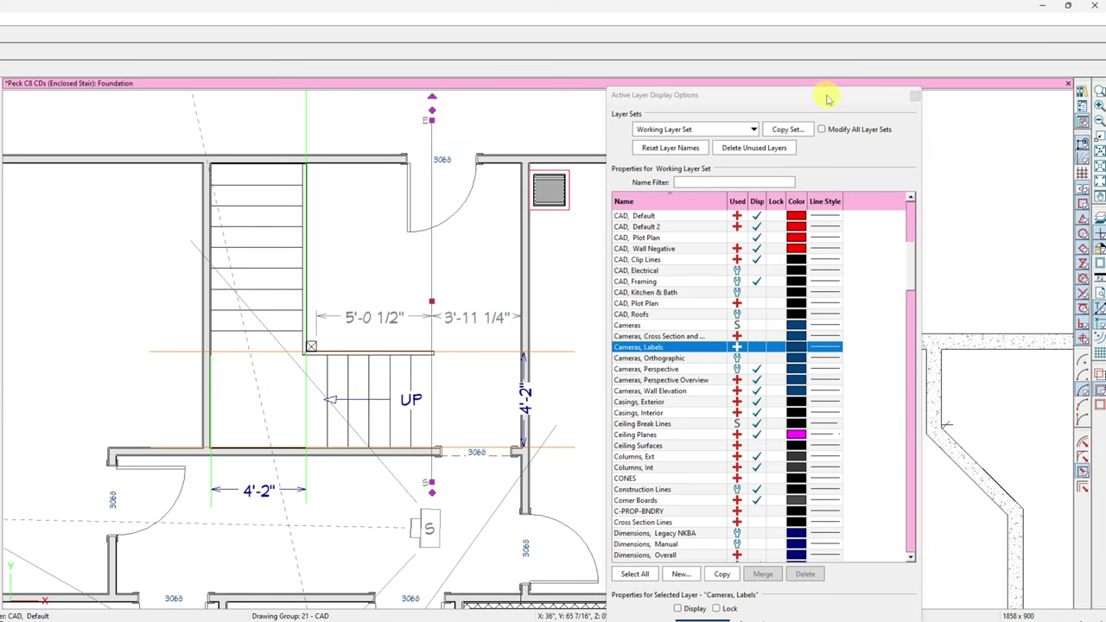
Step: Close Active Layer Display Options, zoom out, and switch from Foundation to the 1st Floor plan
left_click_drag(827, 99, 244, 31)
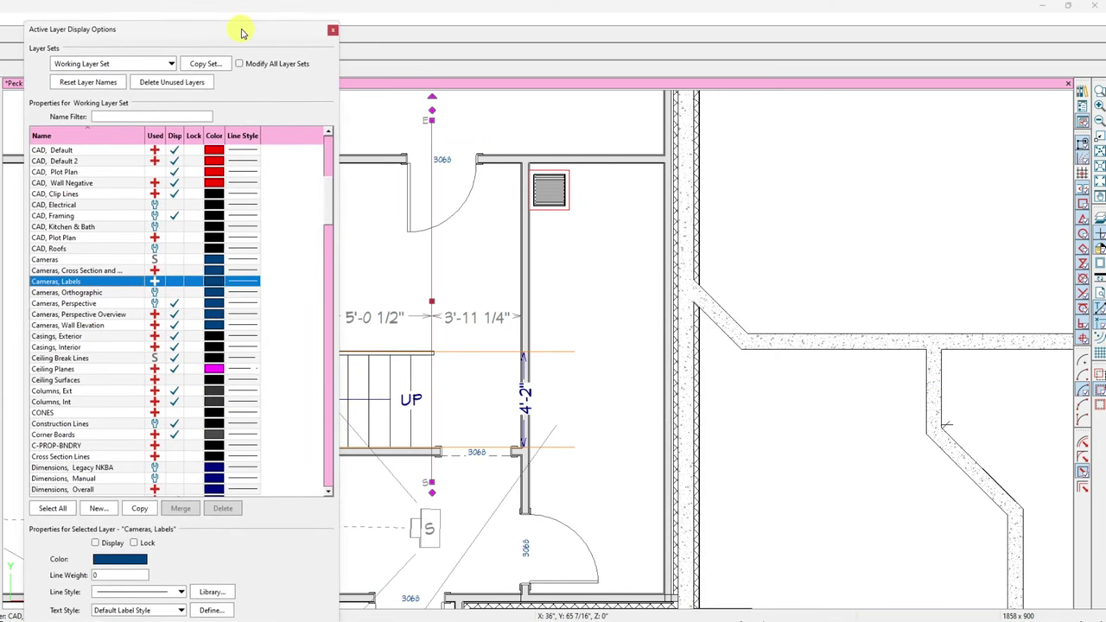
left_click(334, 28)
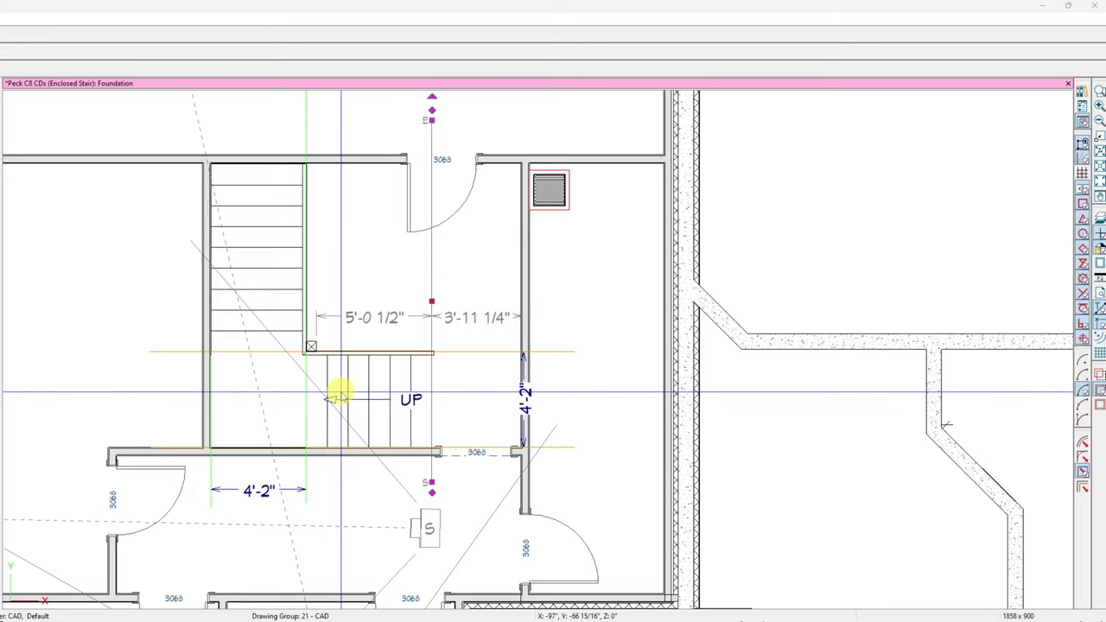
scroll(458, 316, "down", 5)
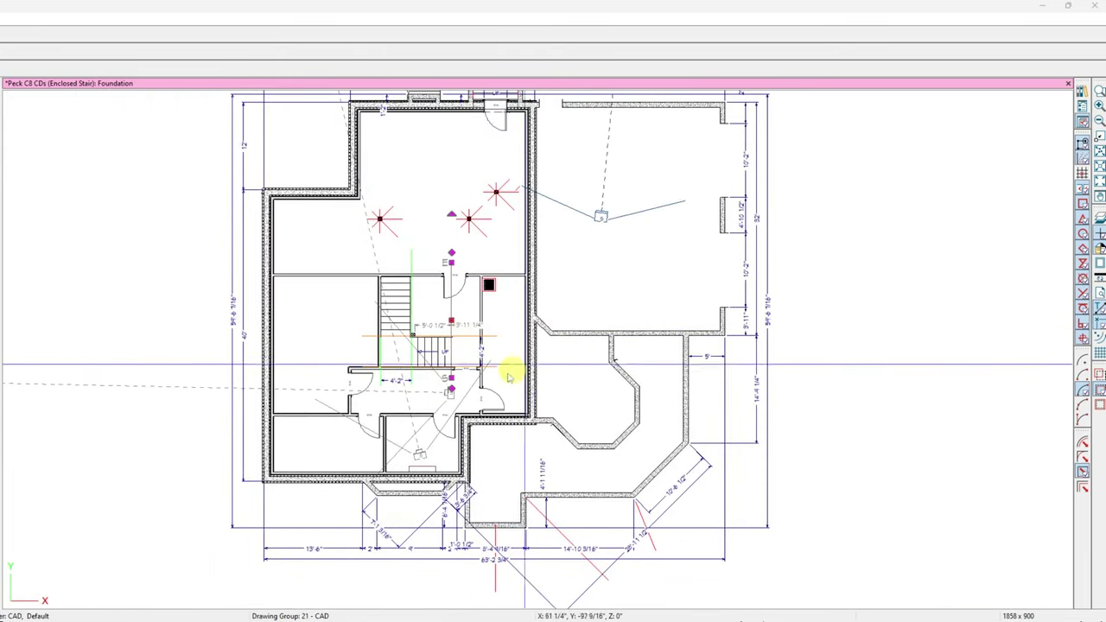
scroll(510, 376, "down", 2)
scroll(538, 291, "up", 1)
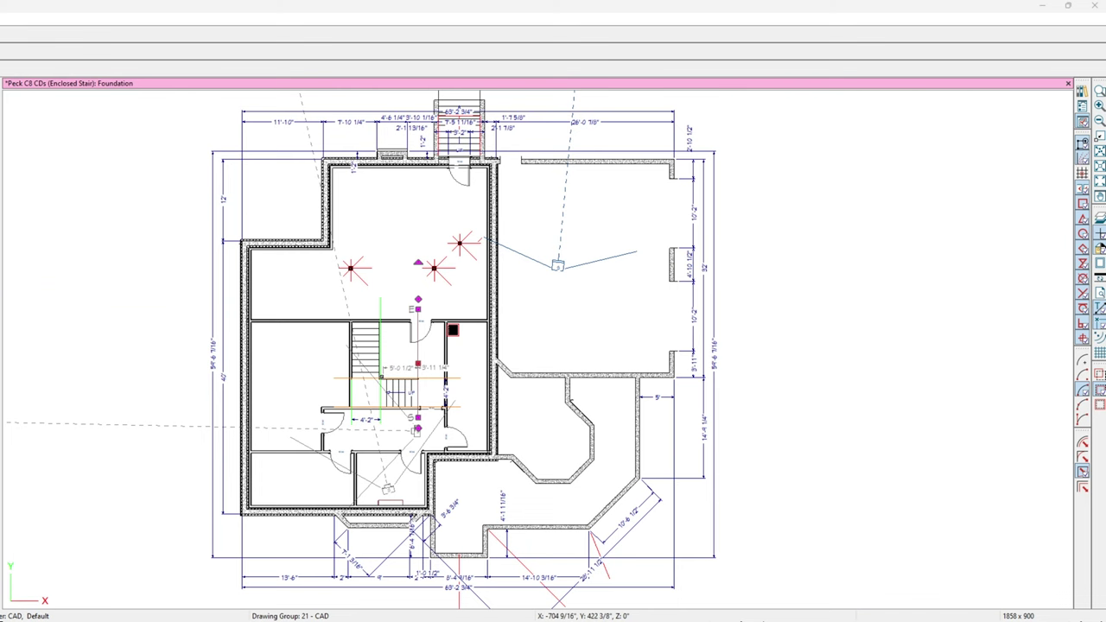
key("Page_Up")
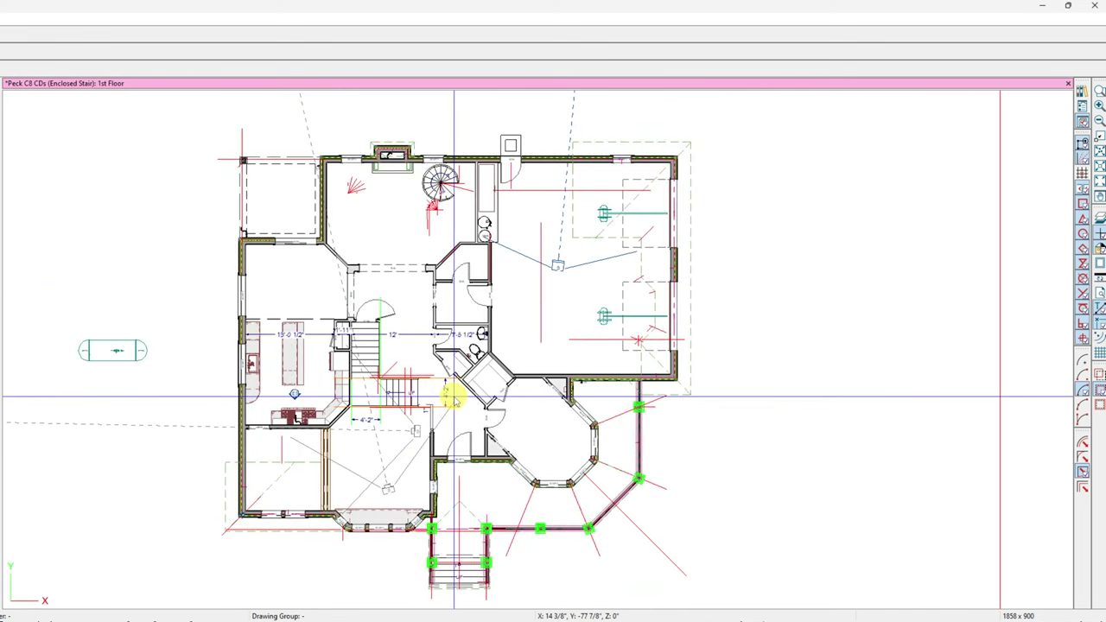
Step: Zoom in on the stair and draw a CAD line from its line intersection
scroll(544, 436, "up", 2)
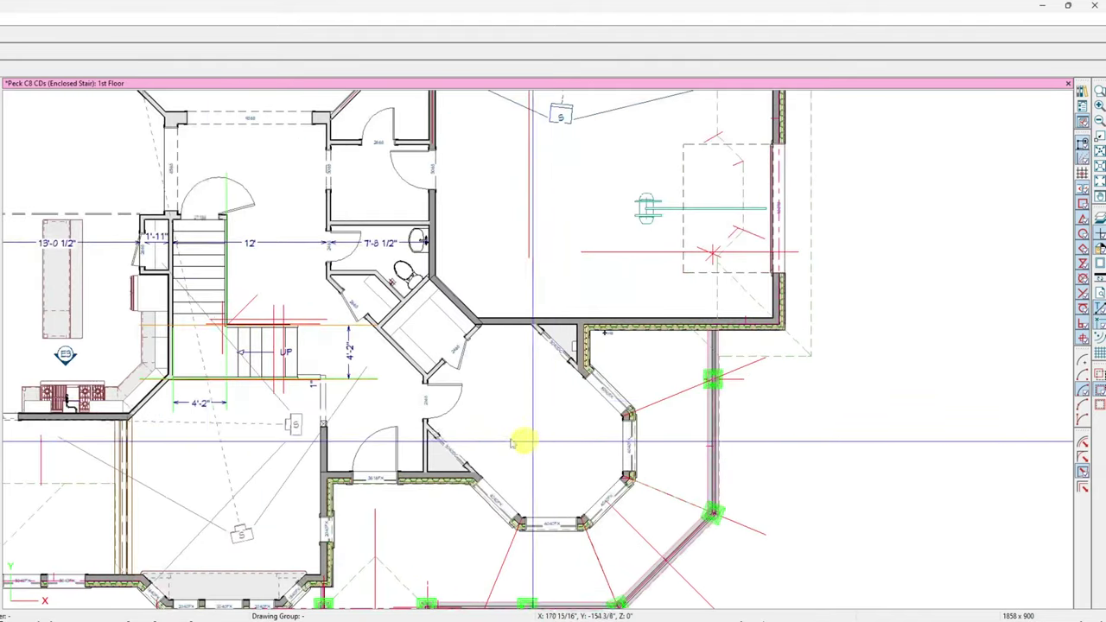
scroll(251, 396, "up", 2)
scroll(259, 449, "down", 1)
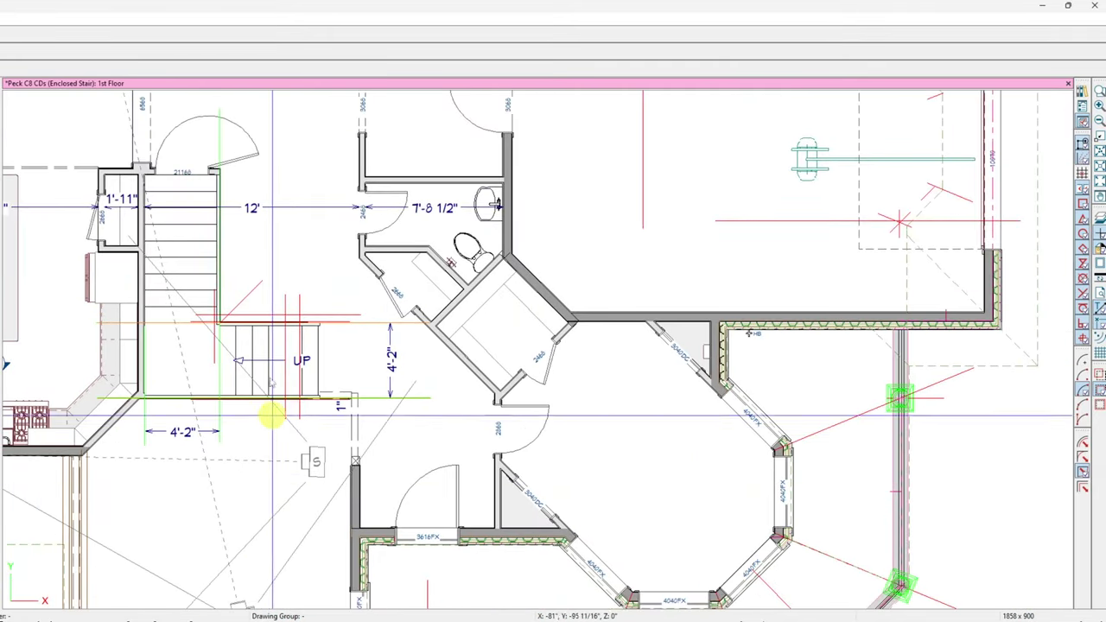
scroll(270, 270, "up", 1)
scroll(289, 451, "down", 3)
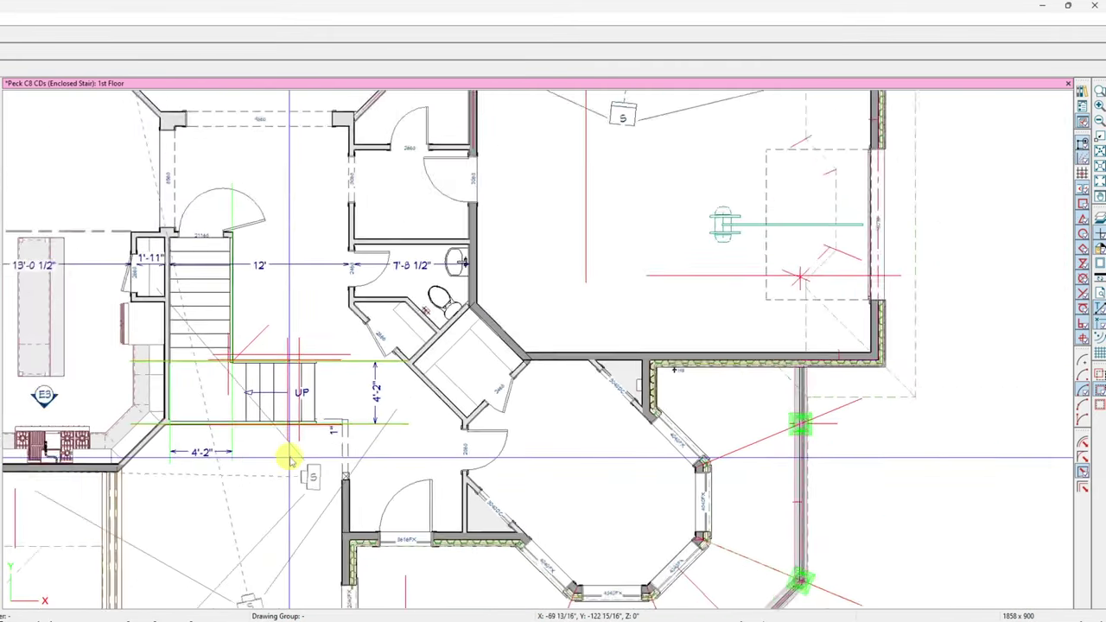
scroll(355, 389, "down", 1)
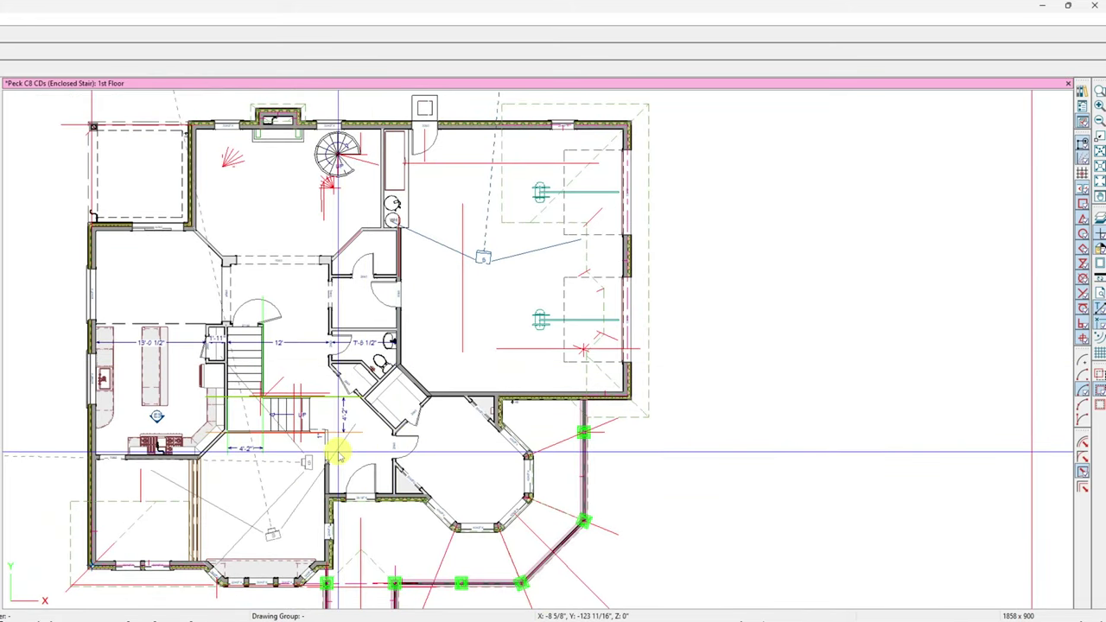
scroll(338, 452, "up", 3)
scroll(338, 452, "up", 3)
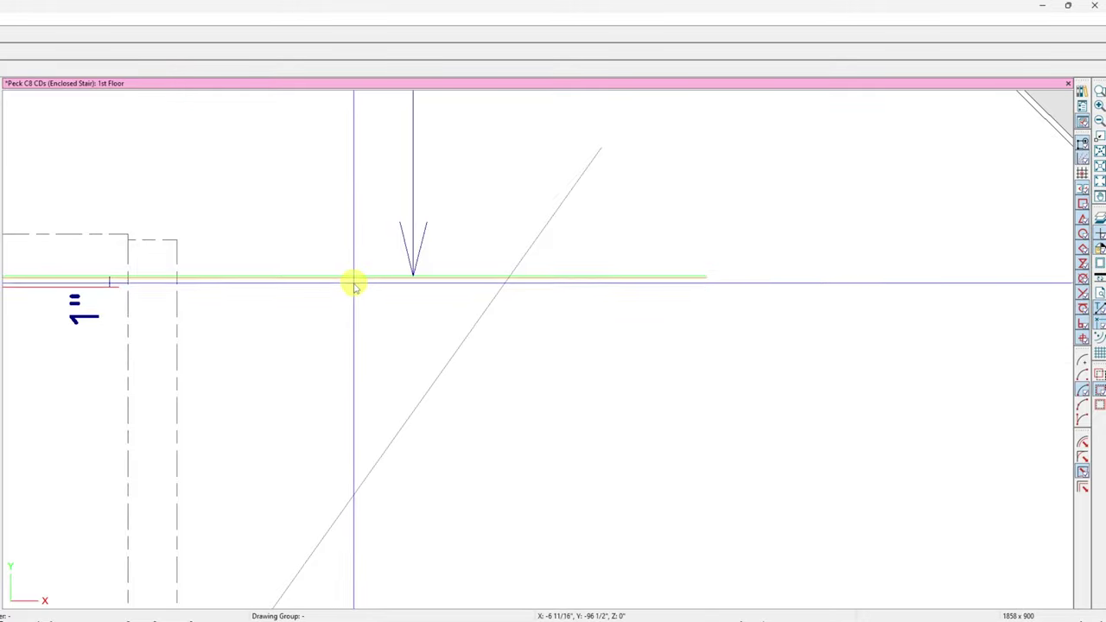
scroll(353, 279, "up", 2)
left_click_drag(359, 281, 366, 376)
scroll(318, 377, "down", 5)
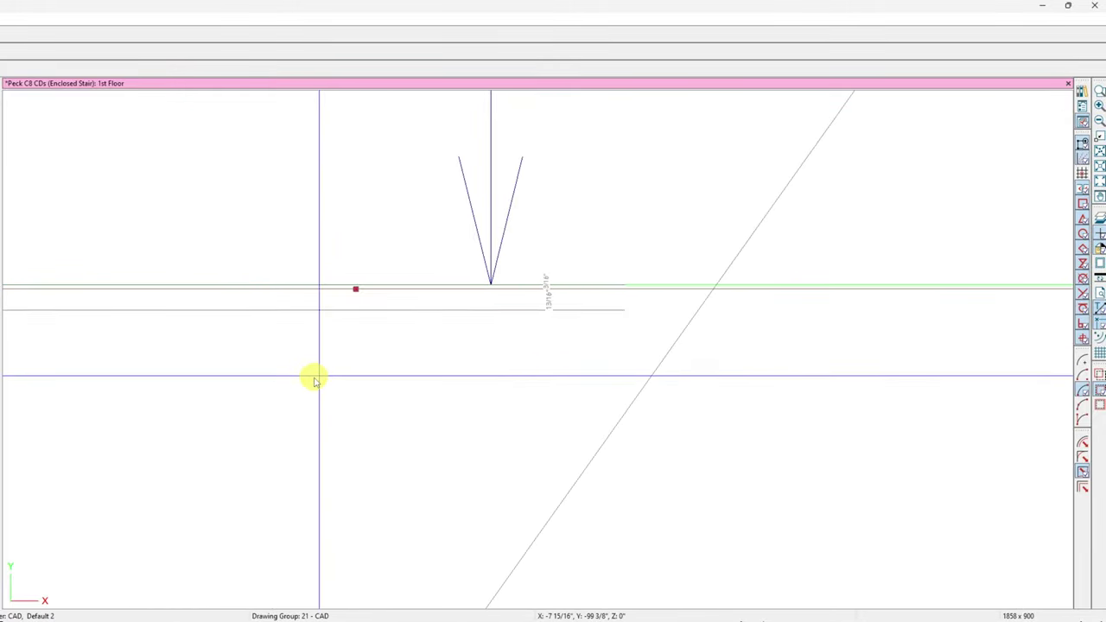
scroll(325, 397, "down", 5)
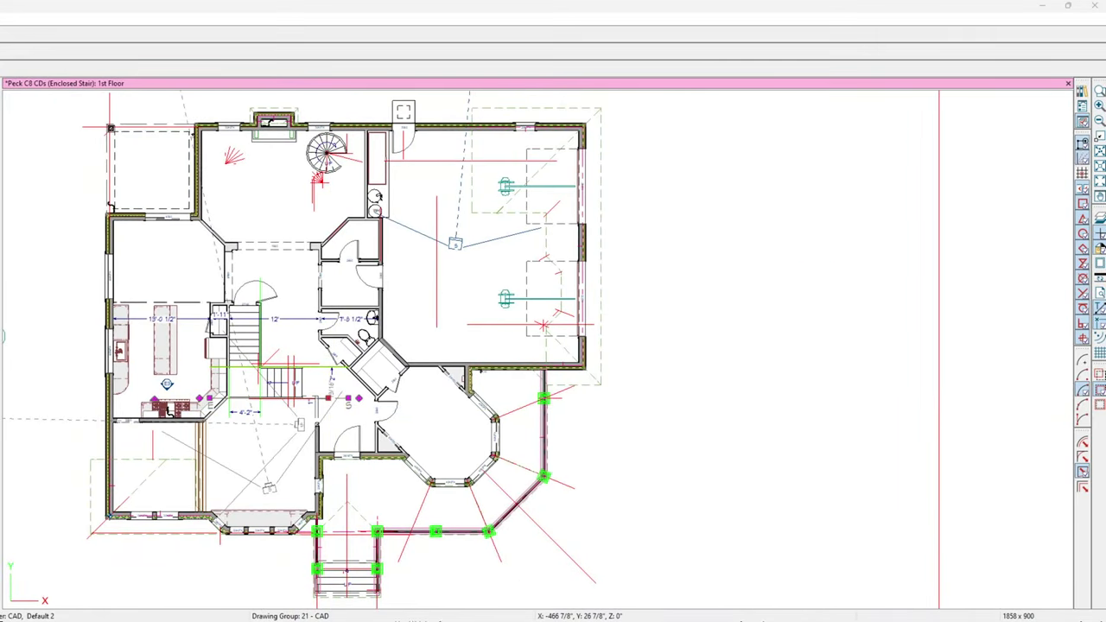
Step: Recolour the CAD, Default 2 layer from red to green and move the layer dialog aside
left_click_drag(582, 62, 583, 49)
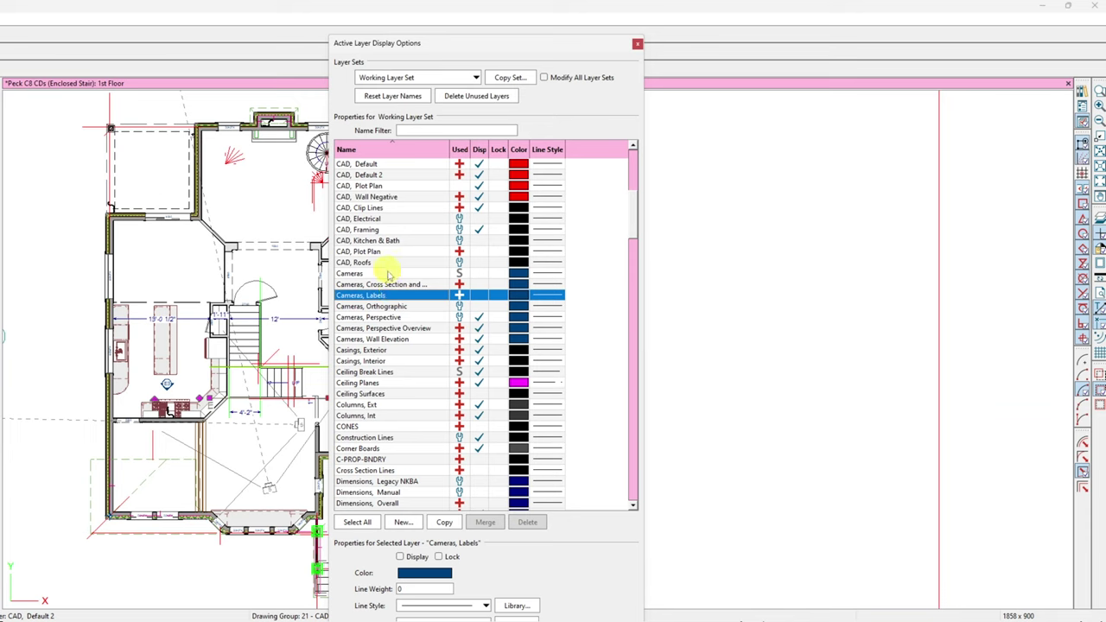
scroll(385, 251, "up", 3)
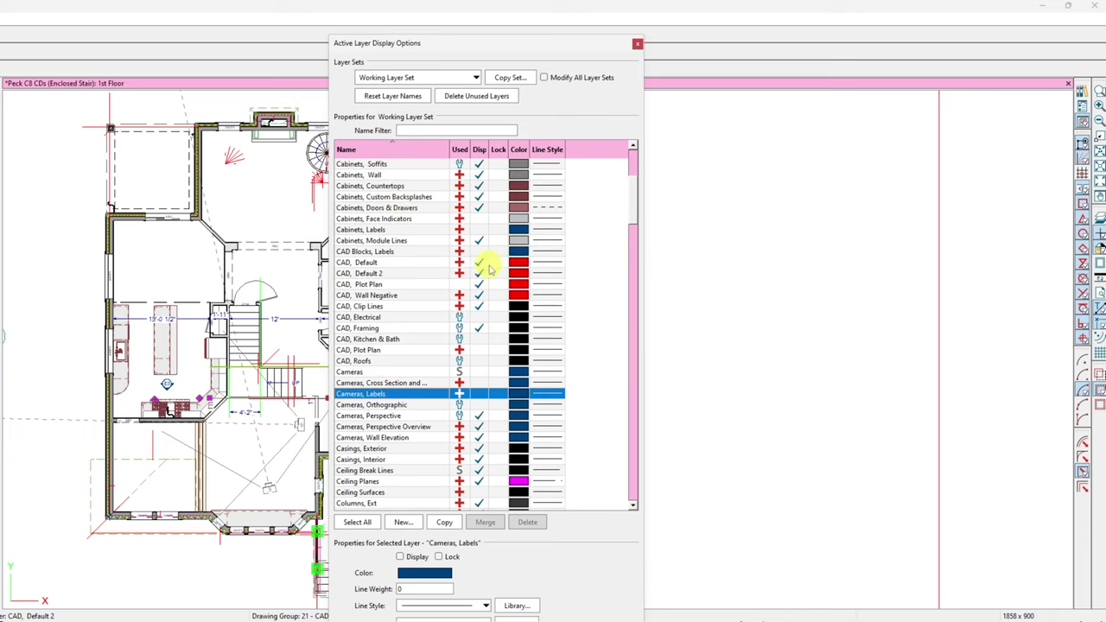
left_click(519, 275)
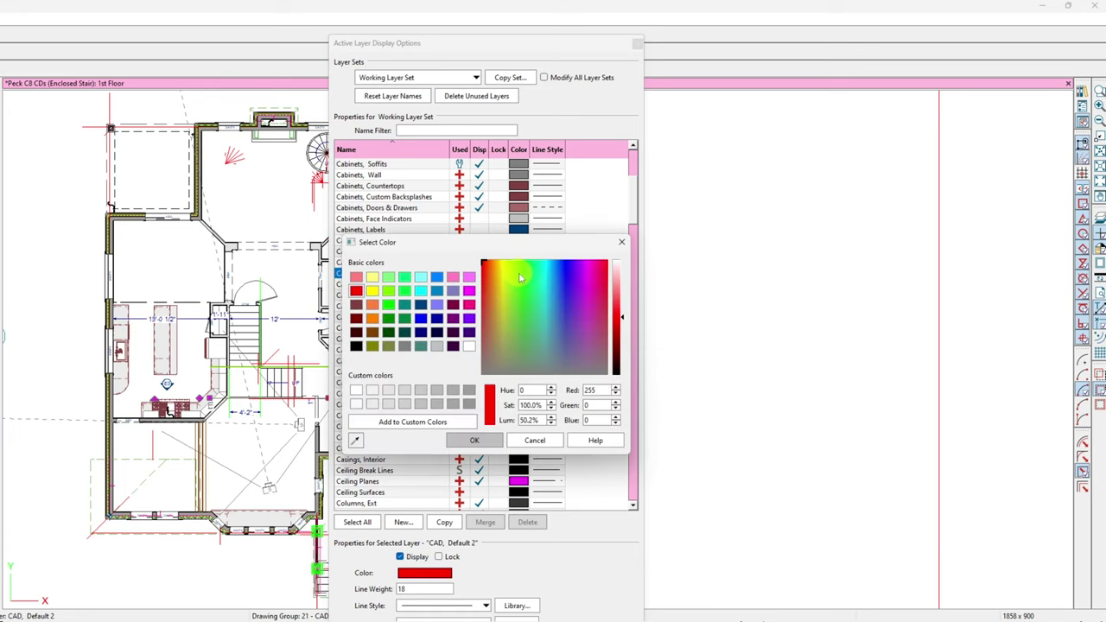
left_click(474, 441)
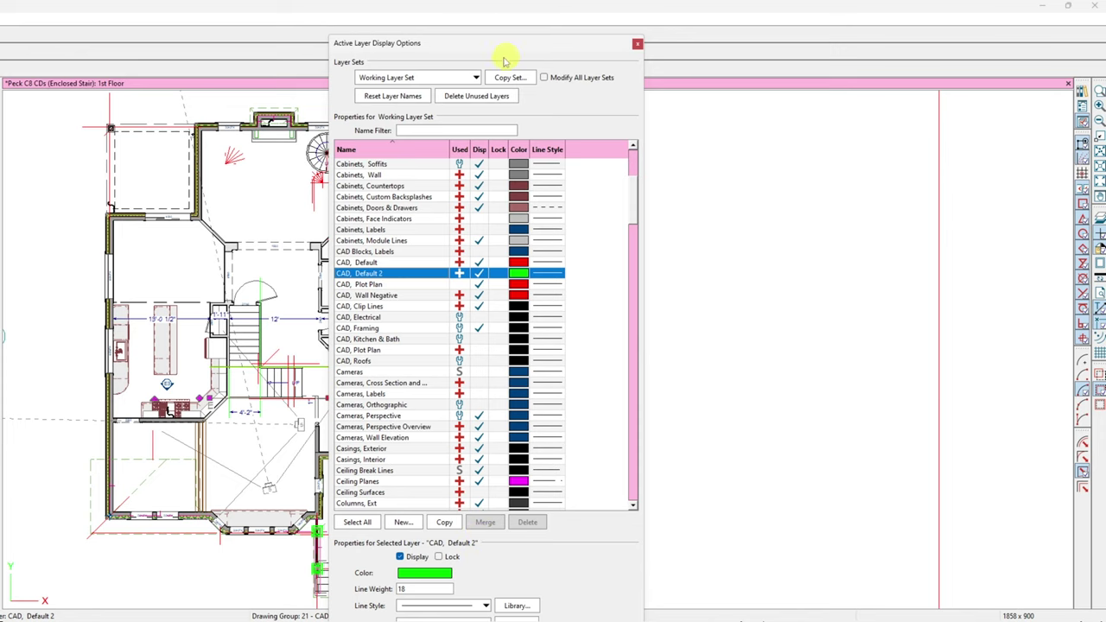
left_click_drag(506, 43, 864, 13)
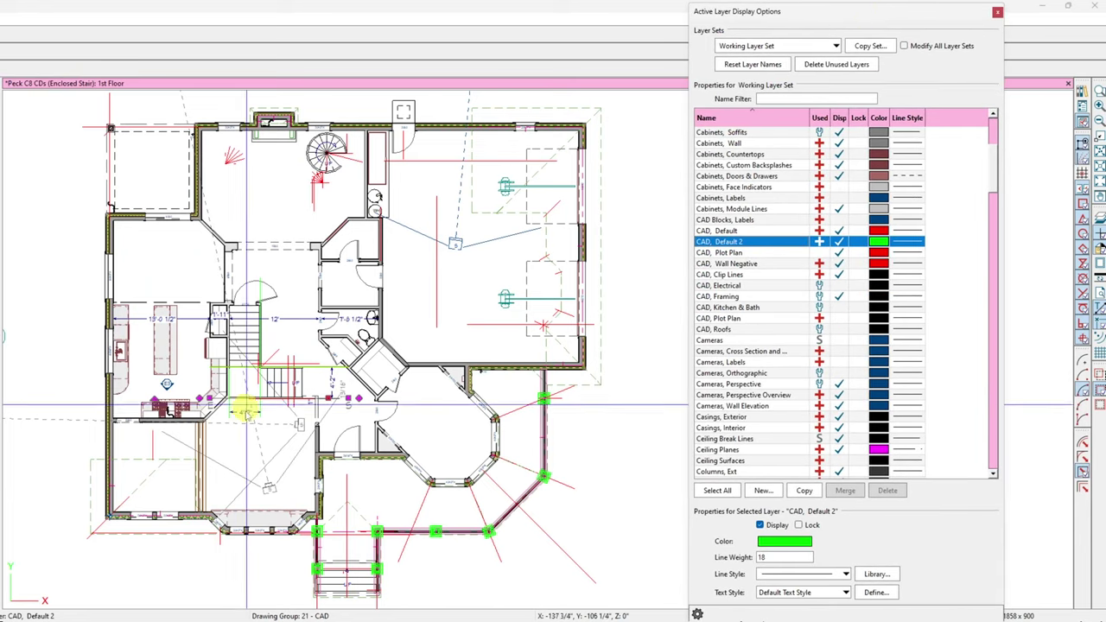
Step: Select the CAD, Default layer and zoom around the stairs
left_click(841, 232)
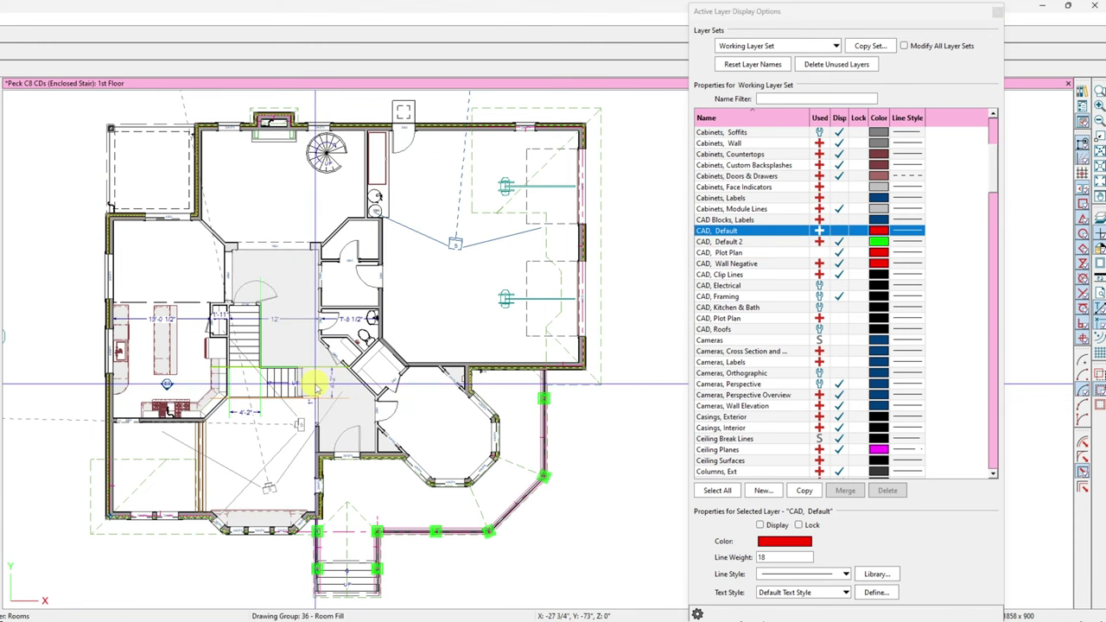
scroll(316, 387, "up", 5)
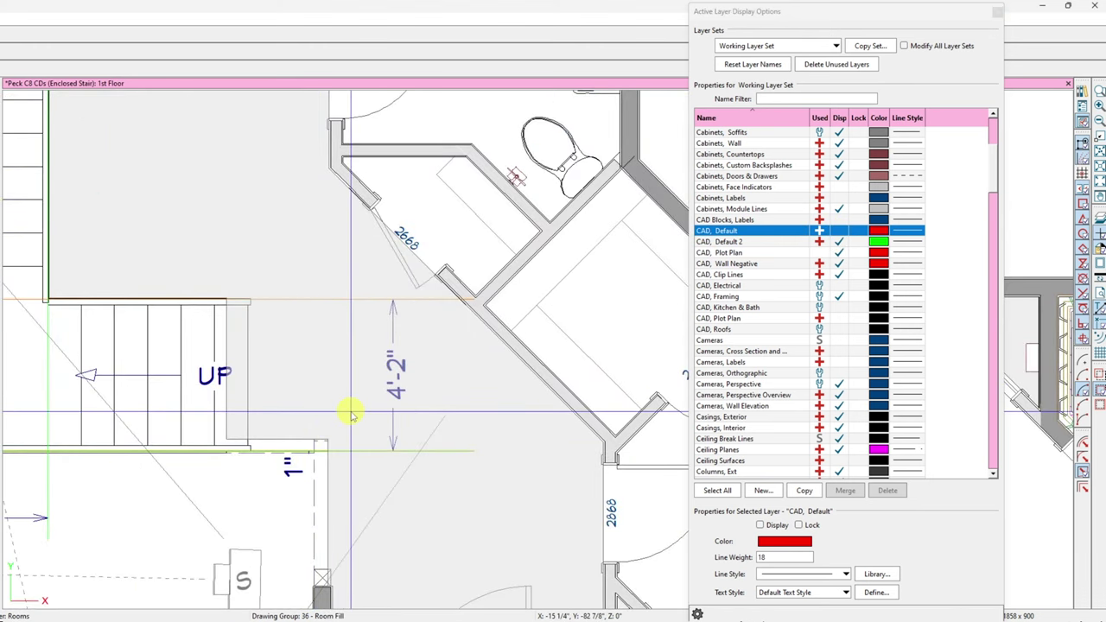
scroll(261, 307, "up", 4)
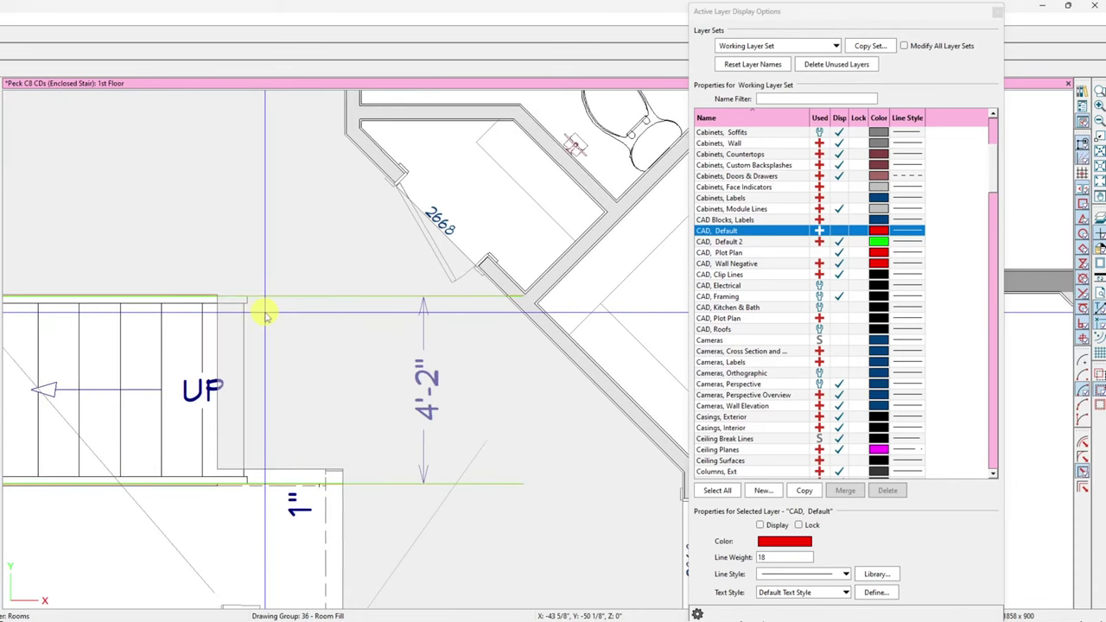
scroll(285, 259, "down", 5)
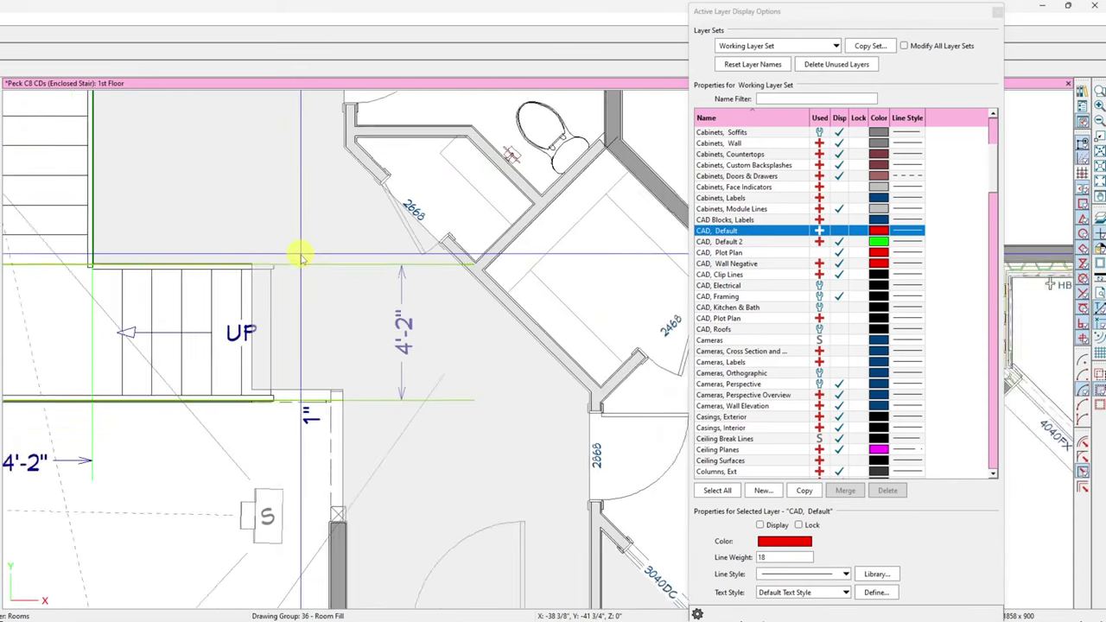
scroll(268, 507, "down", 2)
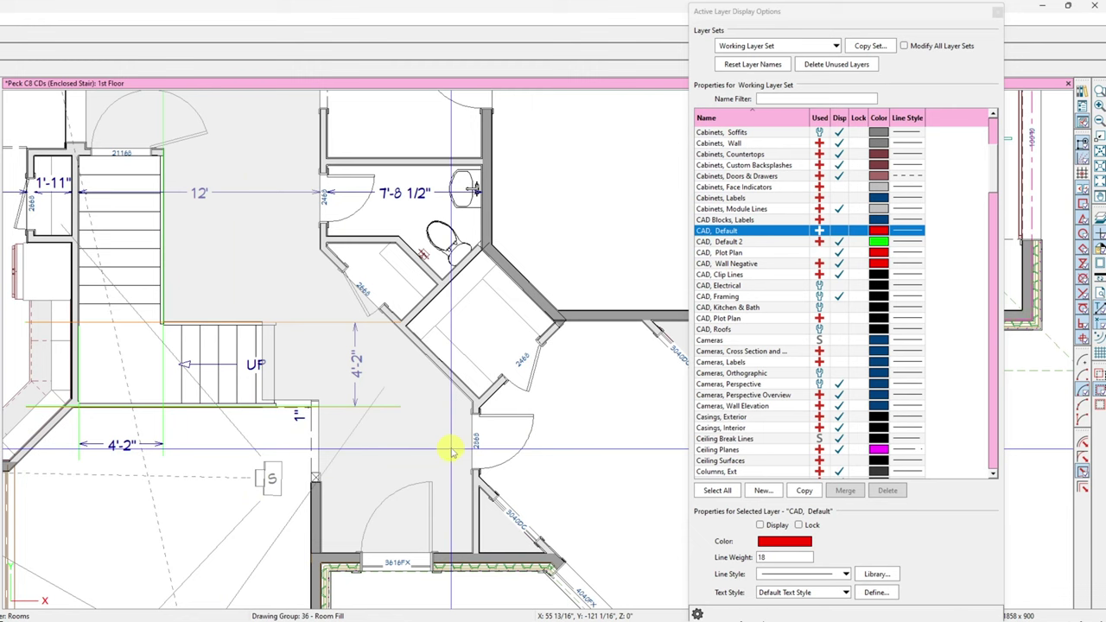
scroll(343, 416, "down", 1)
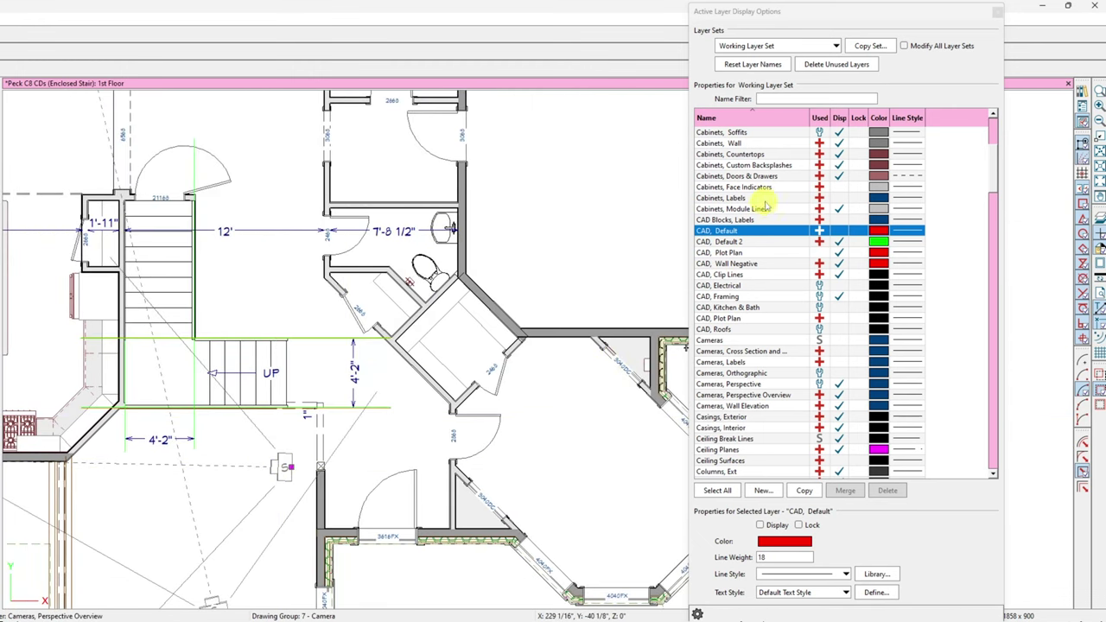
scroll(766, 202, "up", 5)
scroll(765, 208, "down", 10)
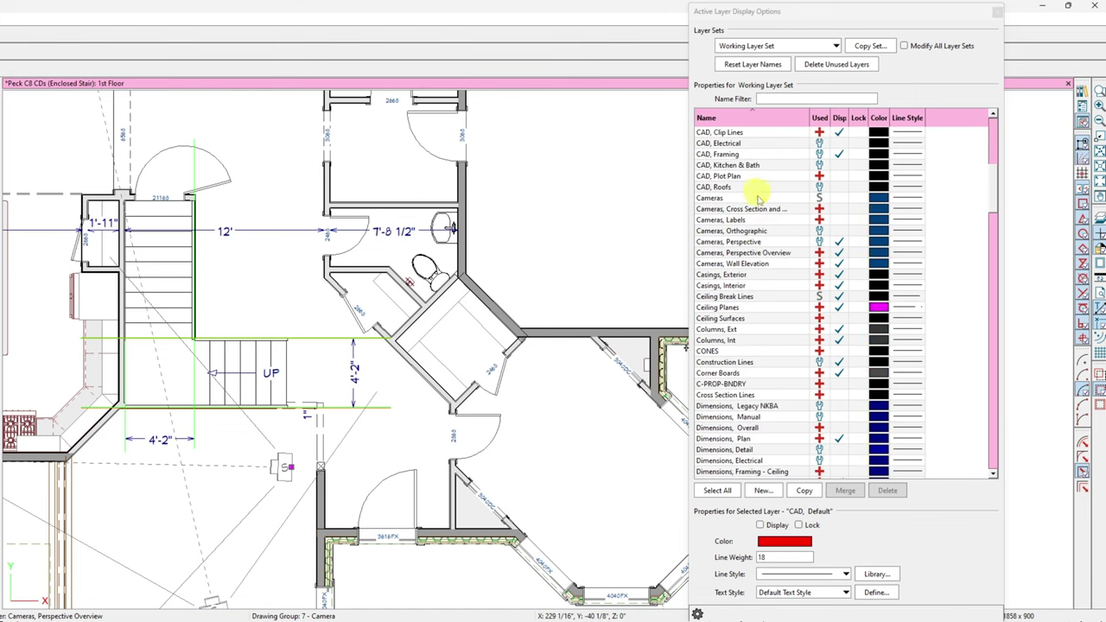
Step: Turn off display of the Cameras, Perspective, Perspective Overview and Wall Elevation layers
left_click(837, 244)
left_click(838, 252)
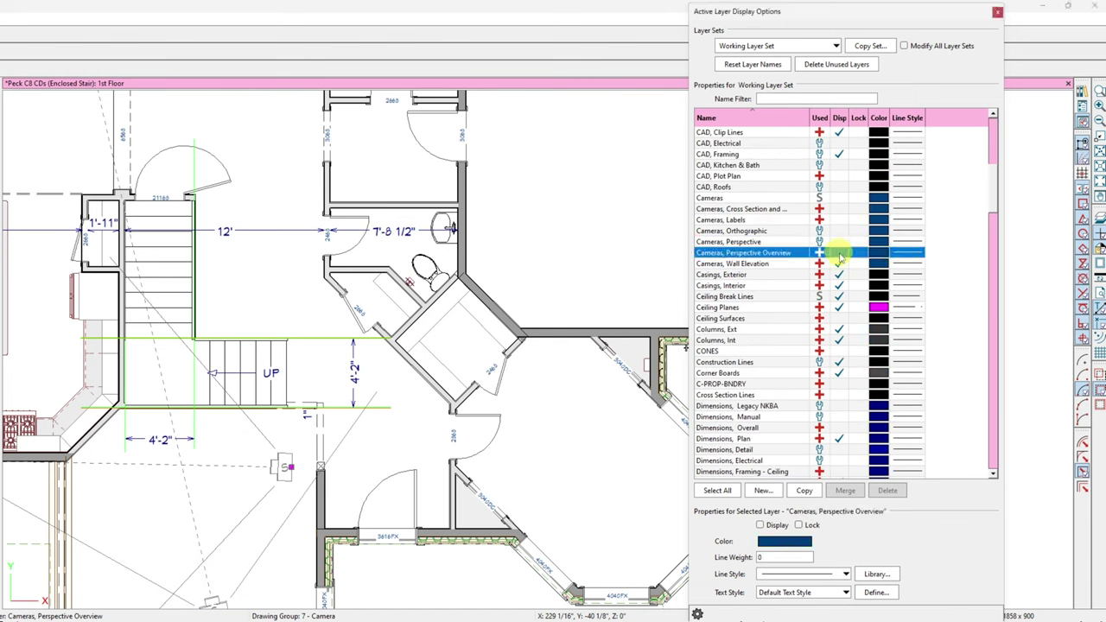
left_click(840, 264)
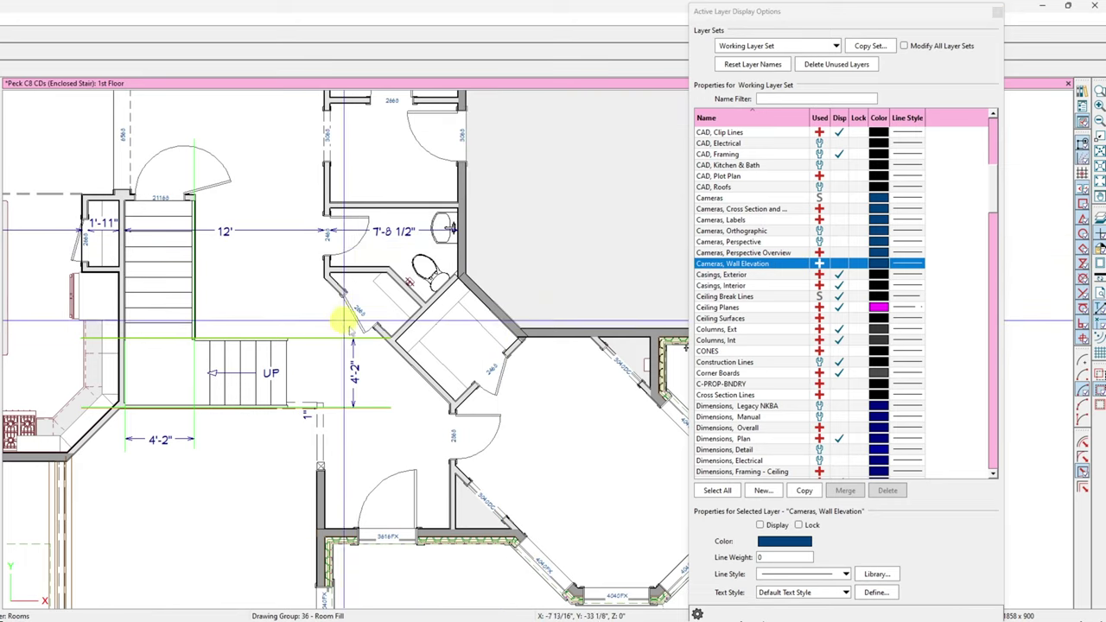
scroll(316, 383, "down", 5)
scroll(318, 394, "up", 2)
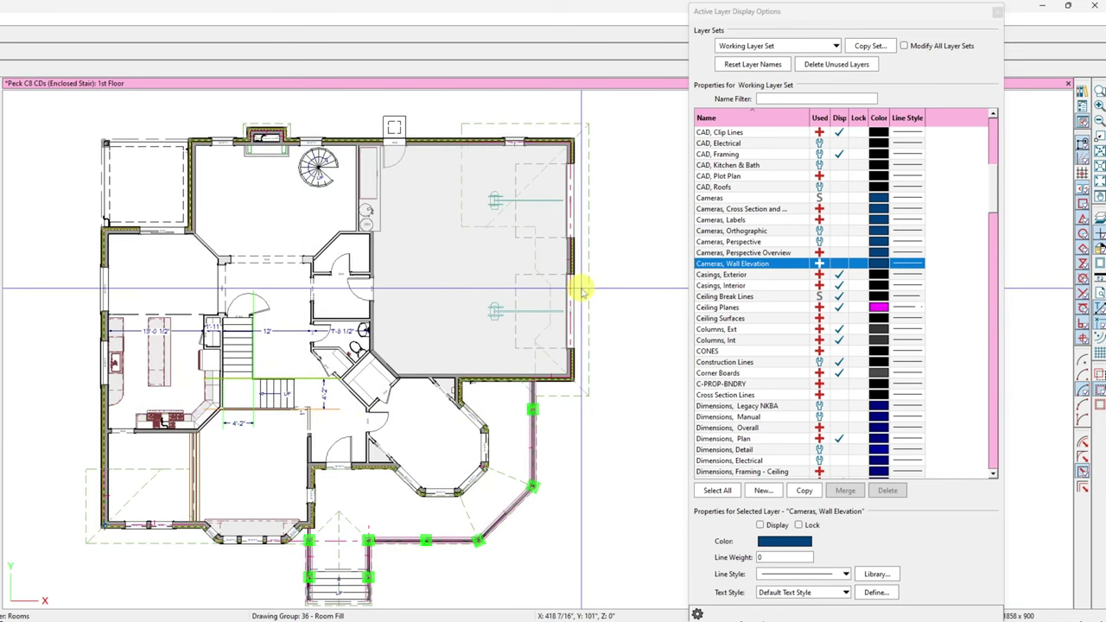
Step: Close the layer display dialog and the Camera 2 perspective view, returning to the 1st Floor plan
left_click(997, 11)
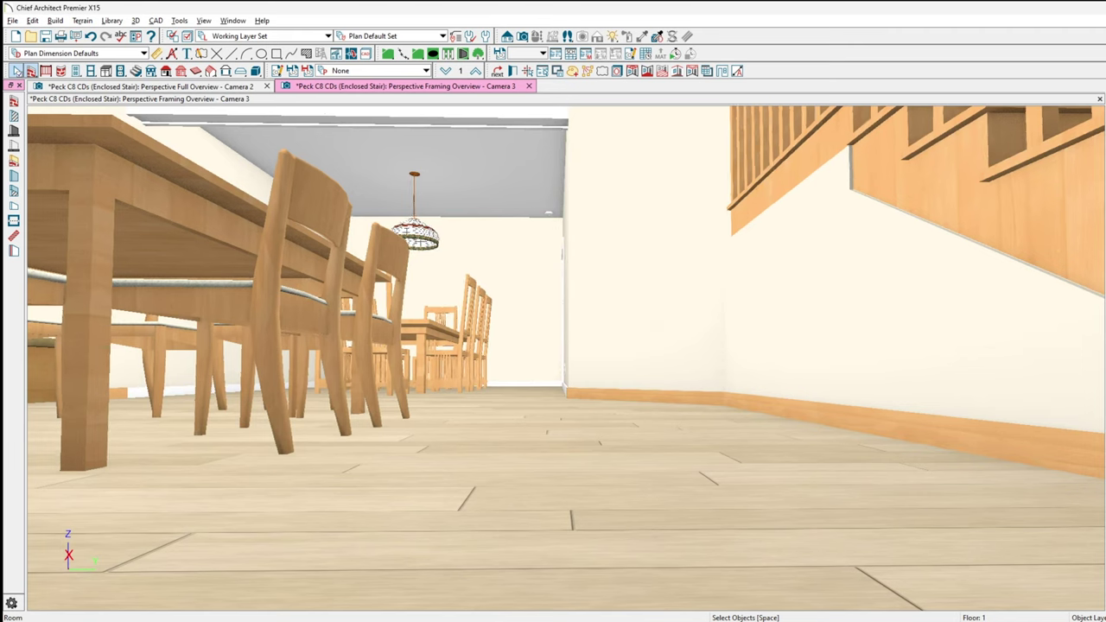
key("ctrl+Tab")
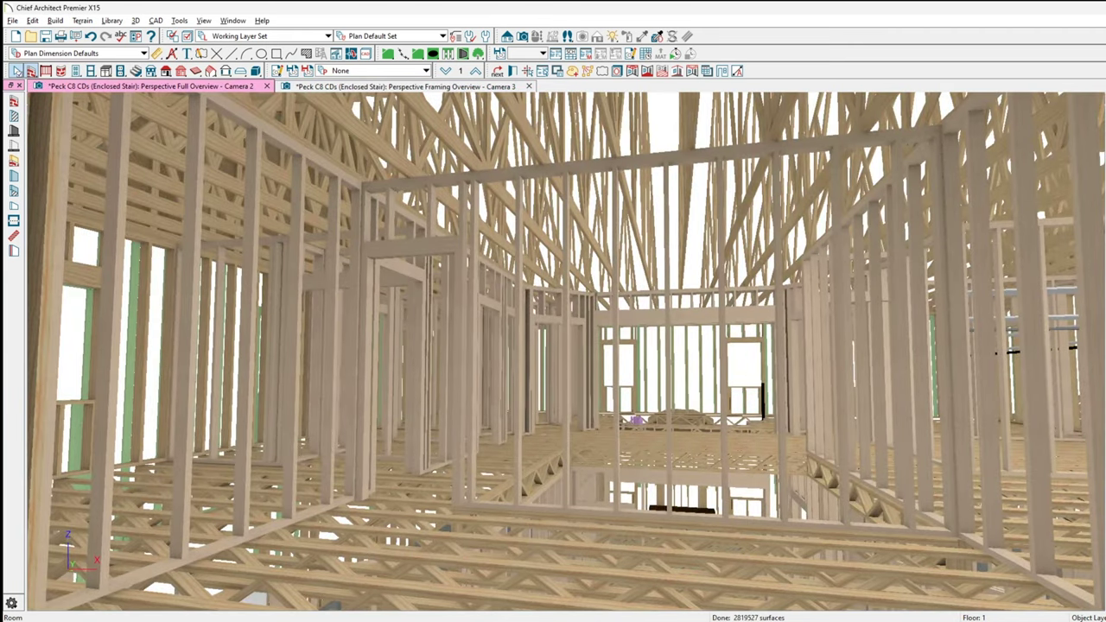
key("ctrl+F4")
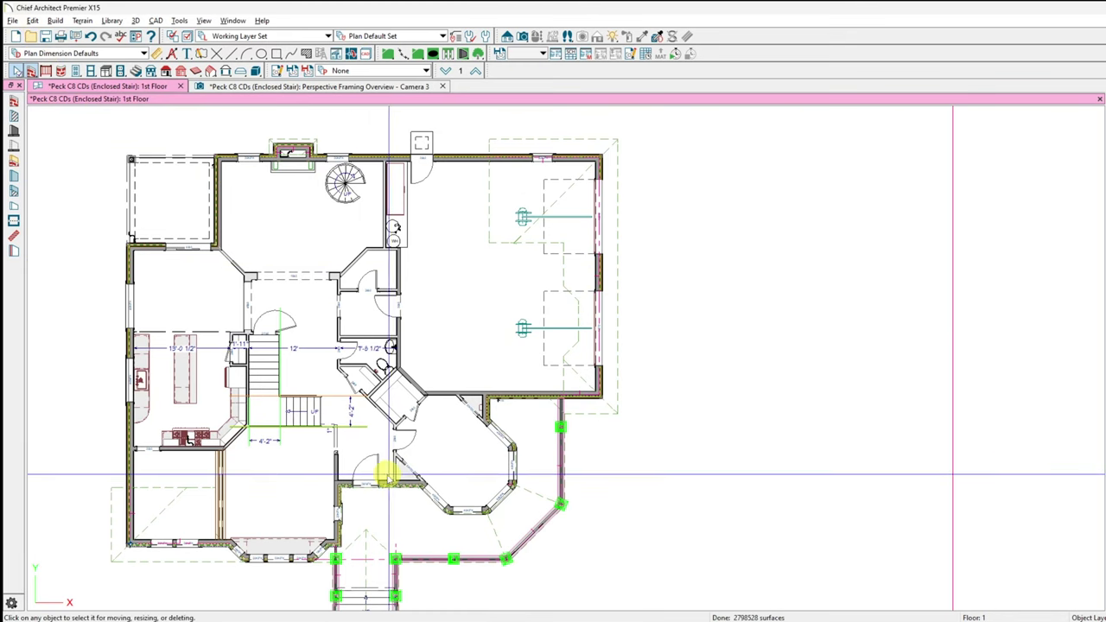
scroll(320, 354, "up", 2)
scroll(324, 354, "up", 2)
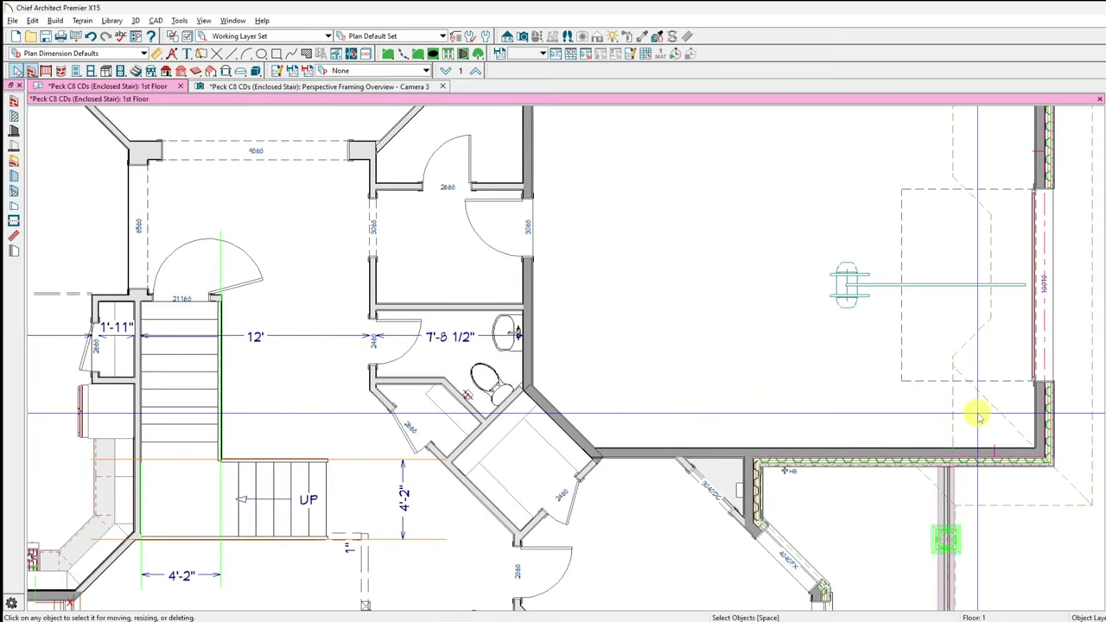
scroll(933, 406, "down", 2)
left_click(982, 337)
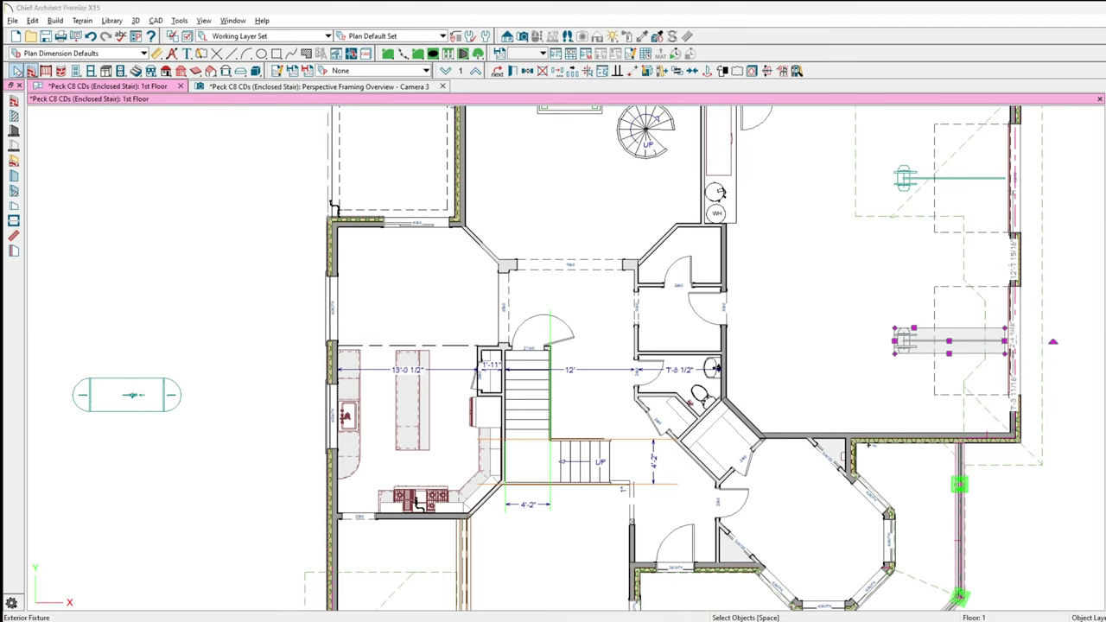
left_click(881, 307)
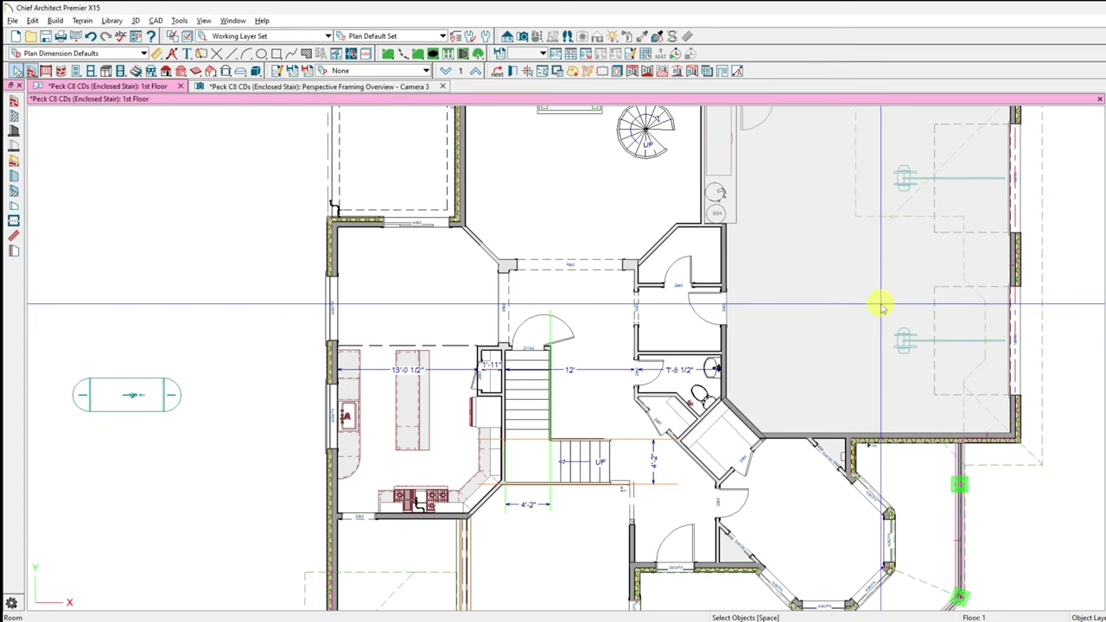
left_click(901, 348)
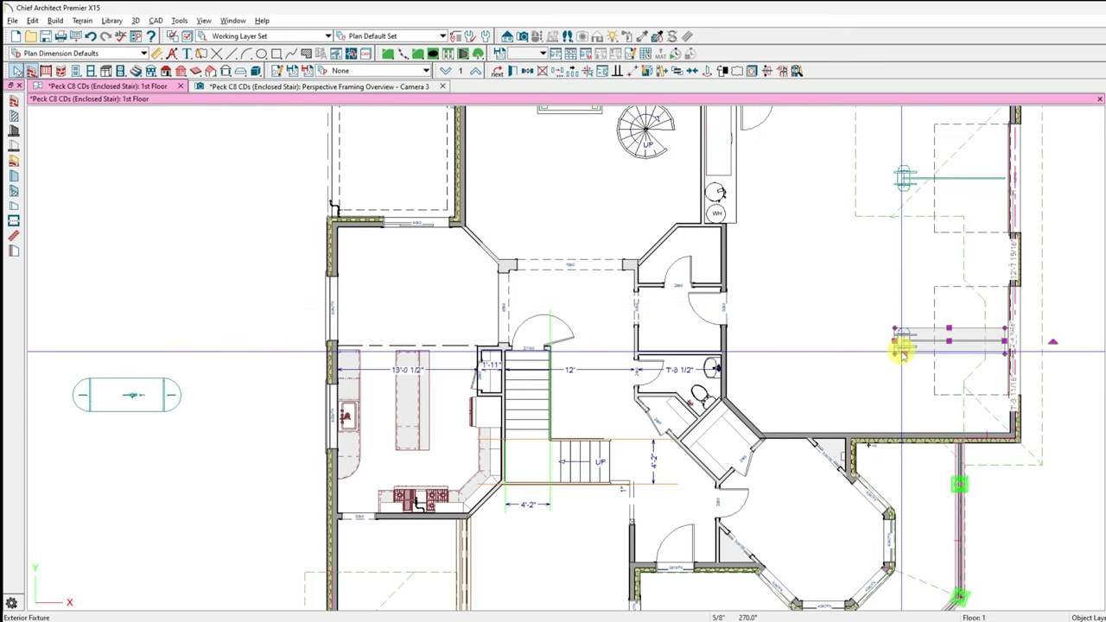
double_click(901, 350)
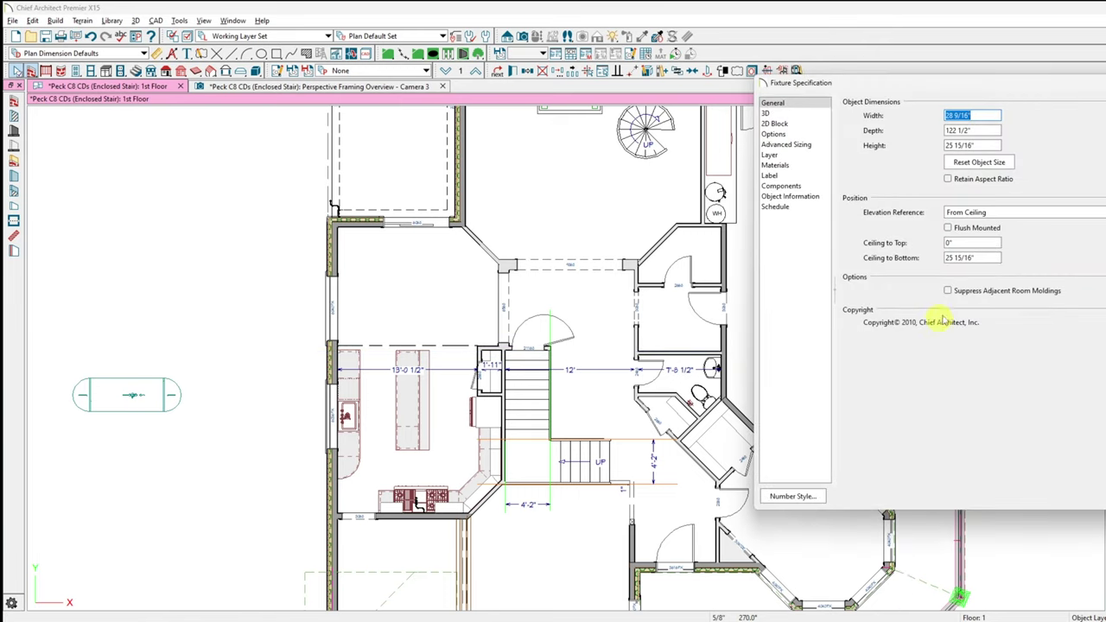
left_click(768, 156)
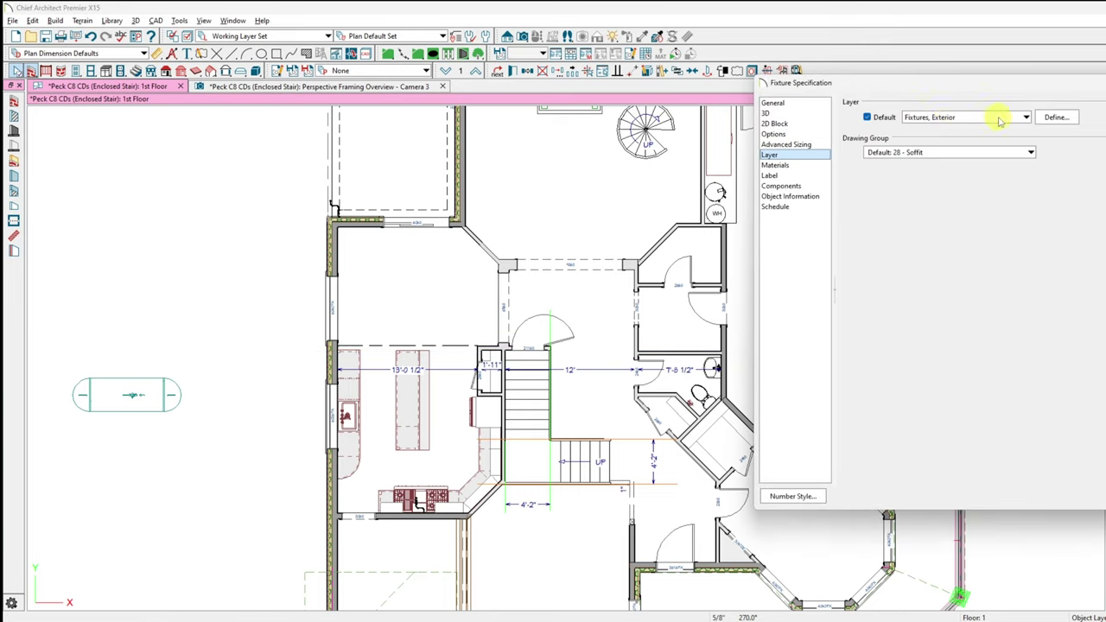
key("Return")
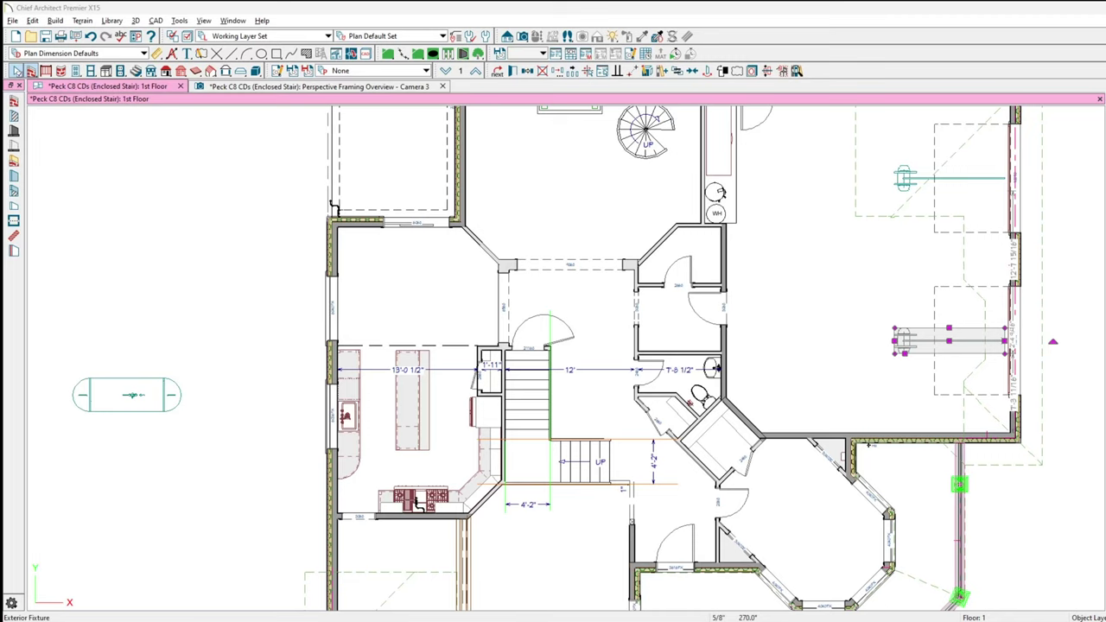
key("space")
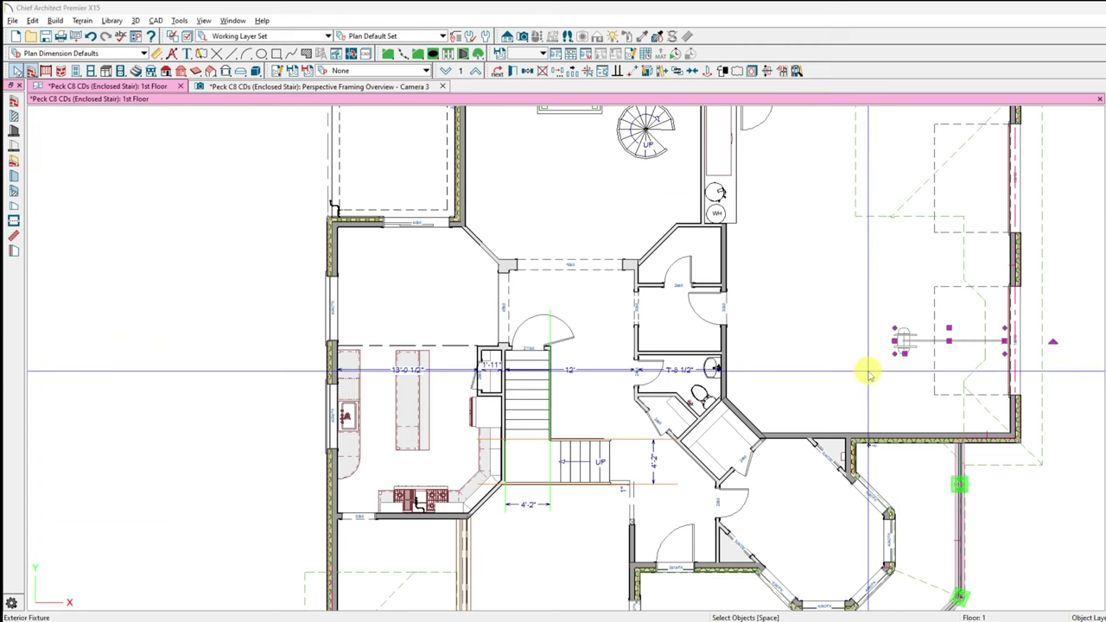
left_click(589, 369)
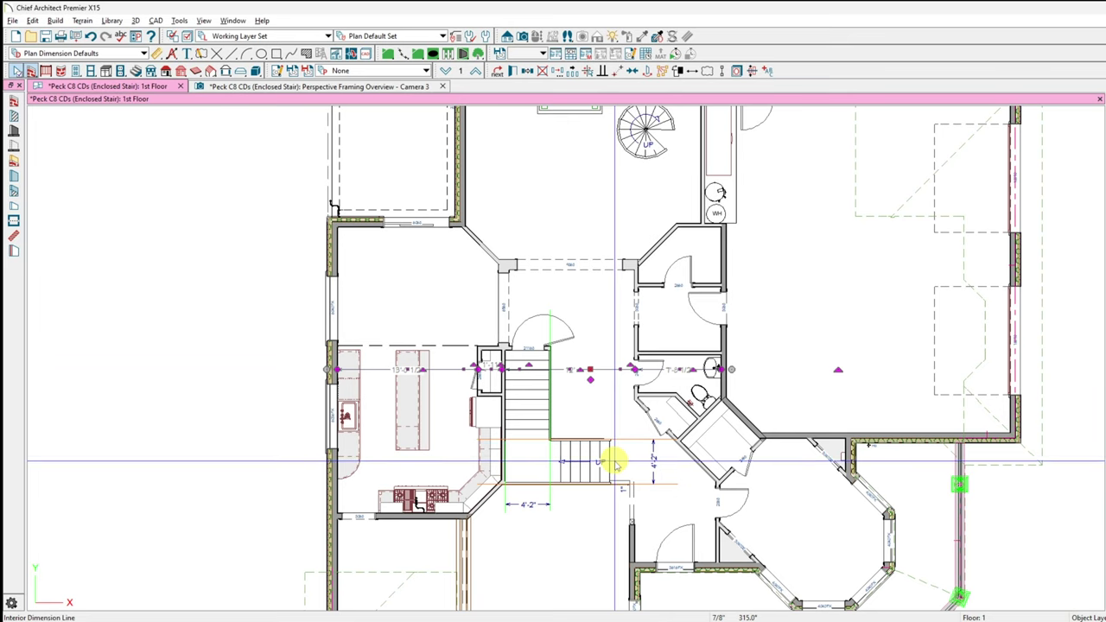
key("Escape")
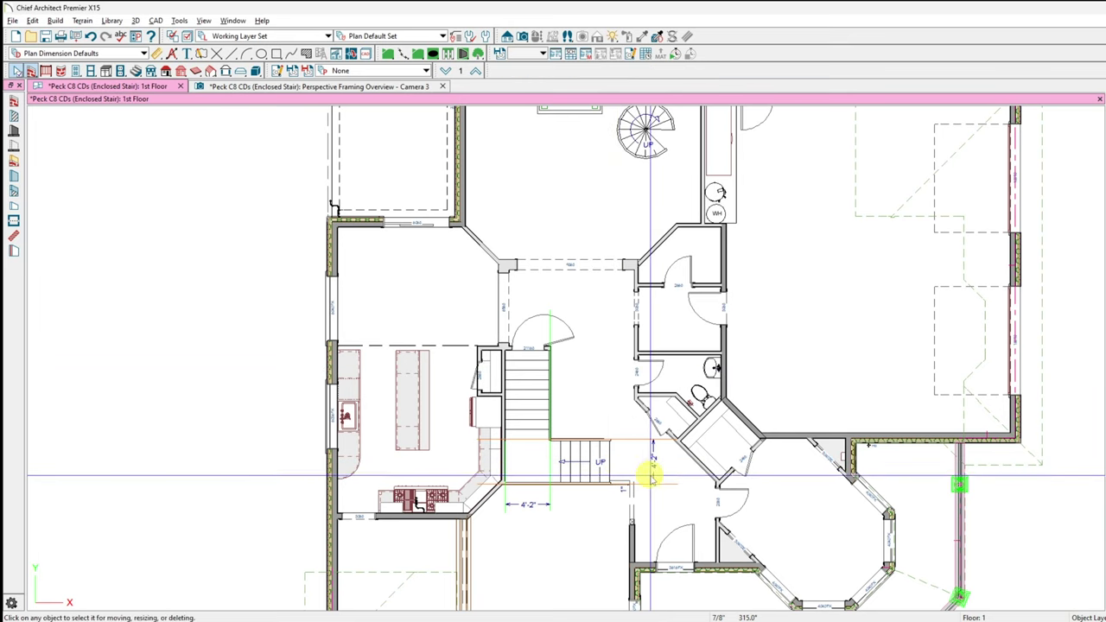
left_click_drag(651, 473, 659, 469)
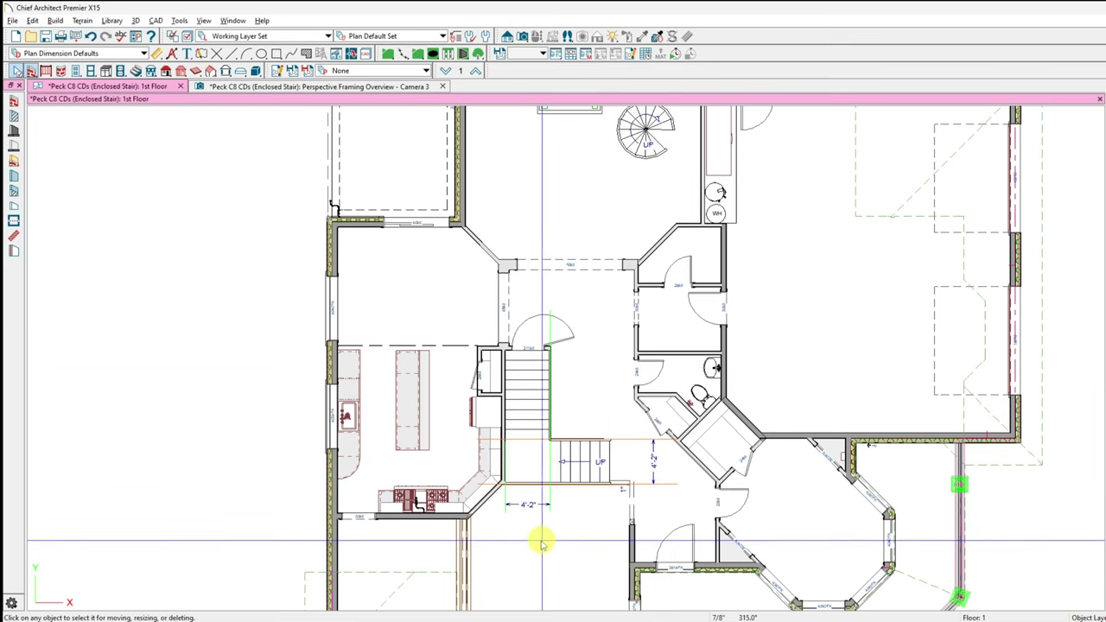
scroll(534, 543, "up", 3)
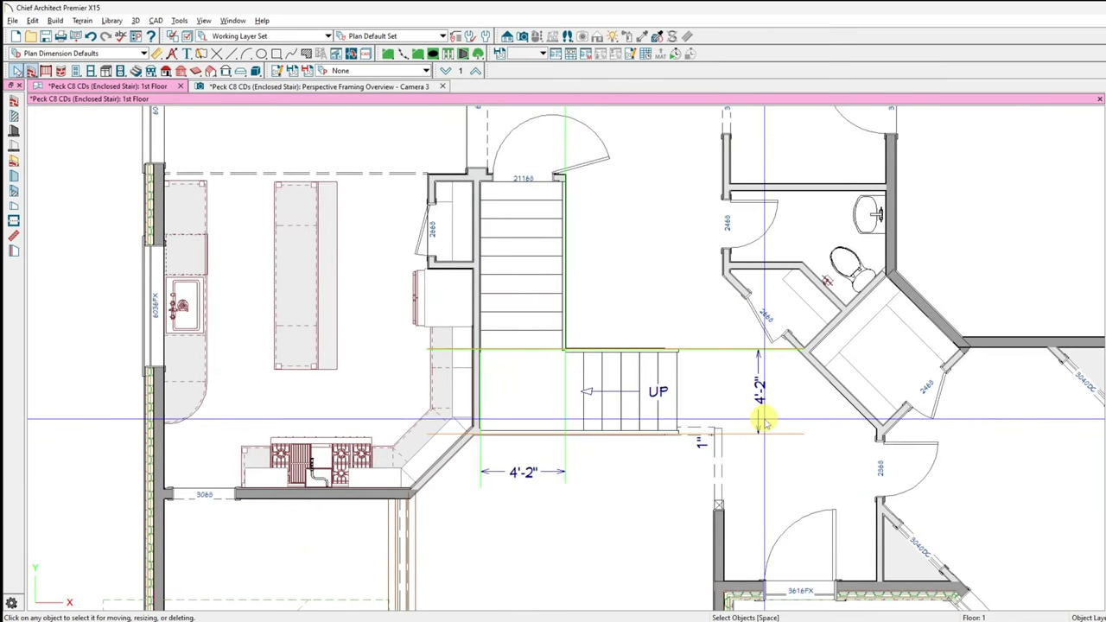
scroll(756, 384, "down", 2)
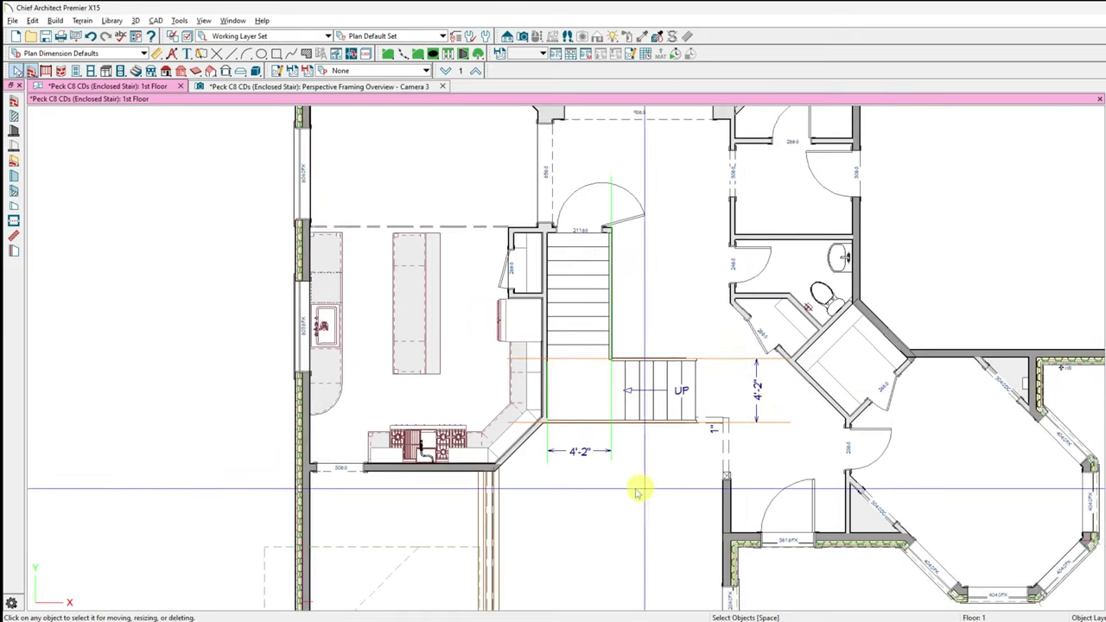
scroll(674, 450, "up", 4)
scroll(703, 421, "up", 6)
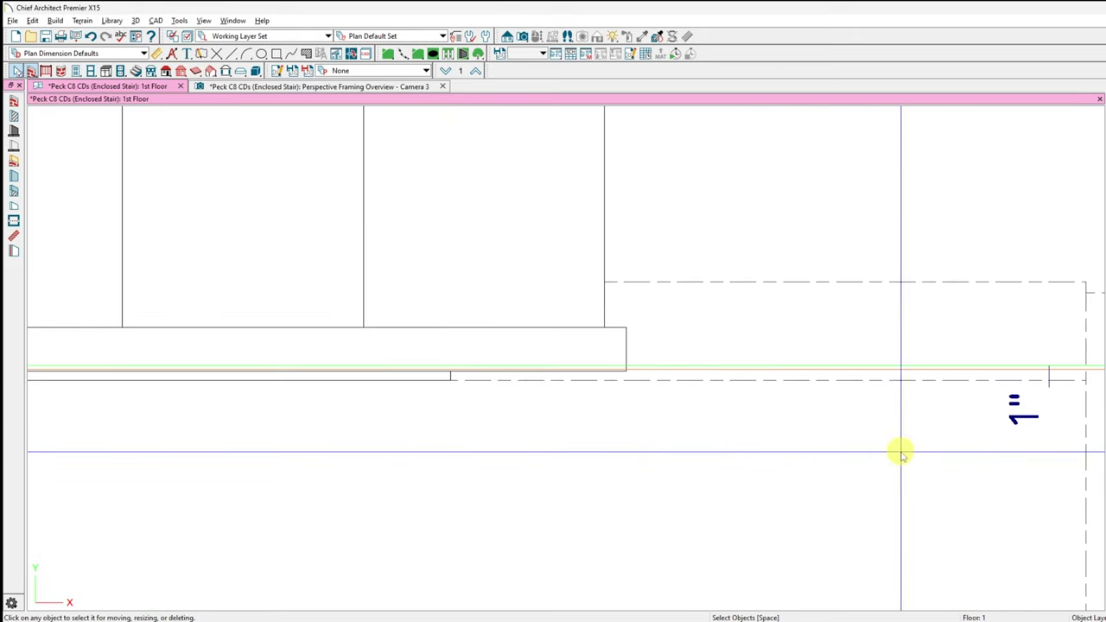
left_click(637, 369)
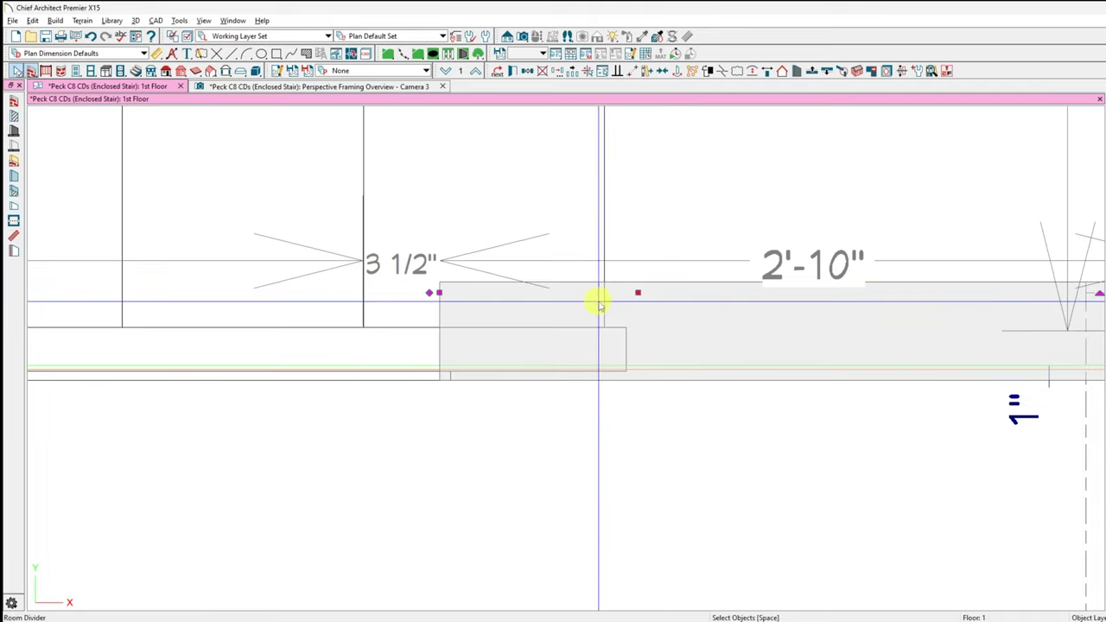
left_click(379, 243)
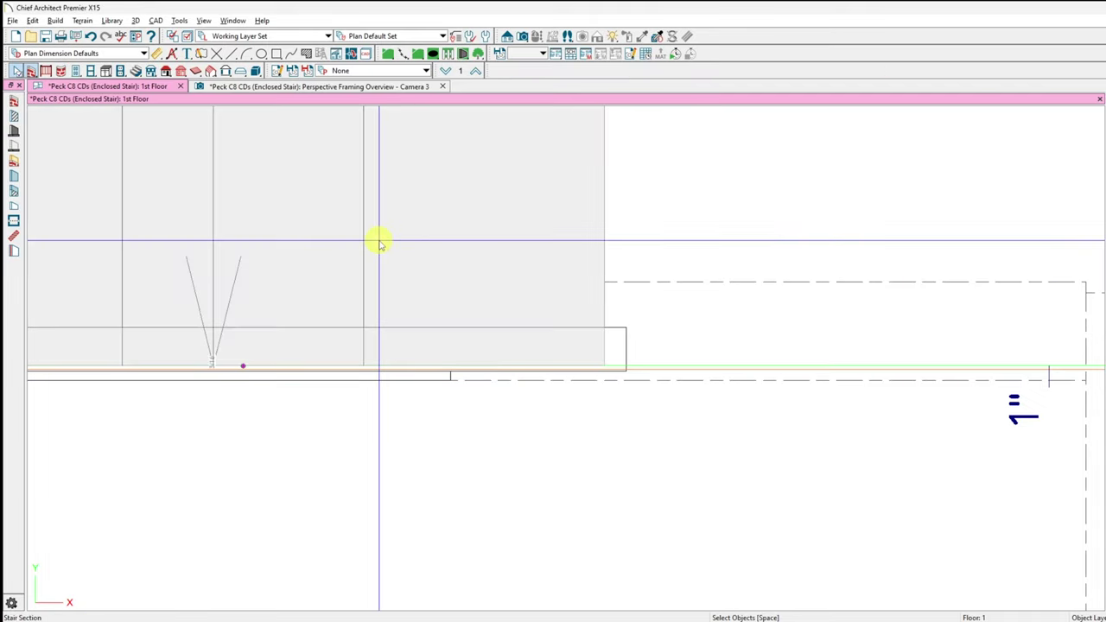
left_click(240, 365)
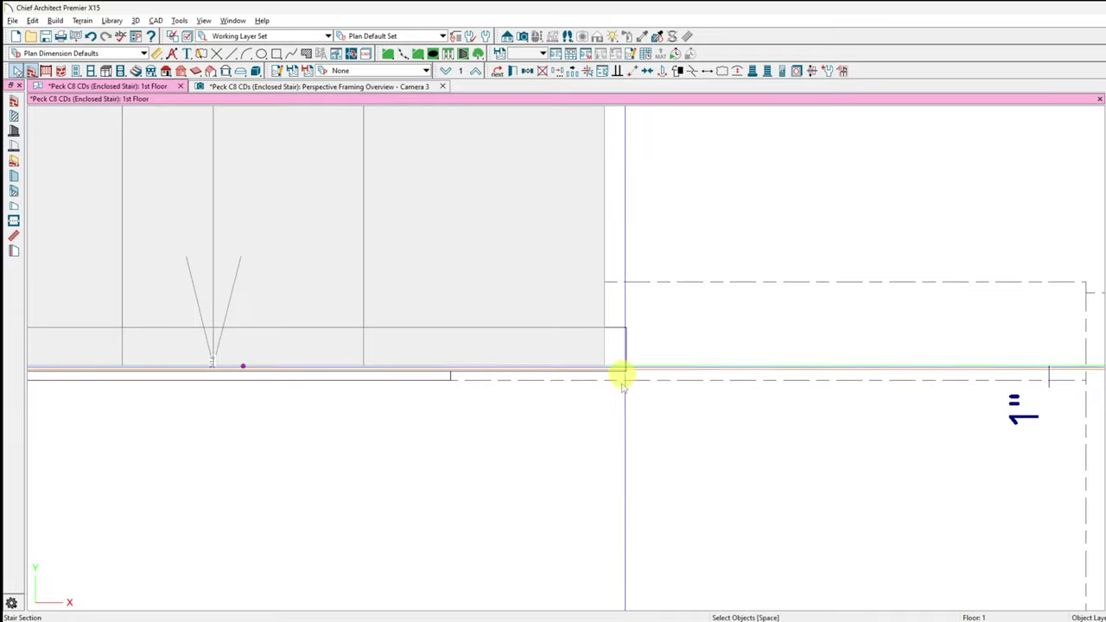
scroll(622, 375, "down", 3)
scroll(619, 441, "down", 2)
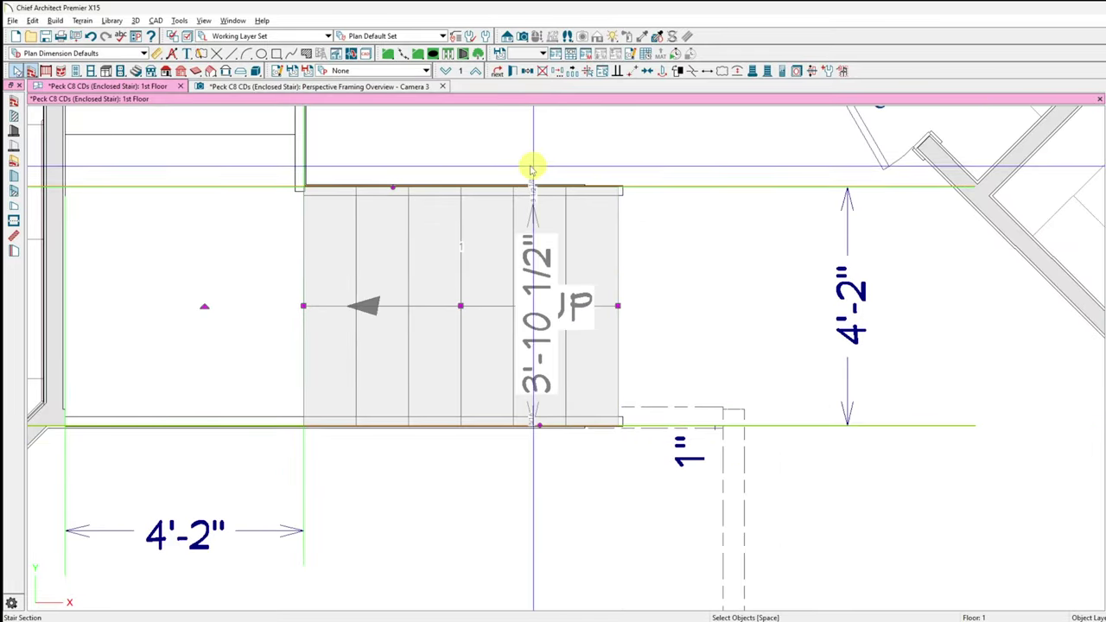
scroll(531, 167, "up", 5)
scroll(746, 247, "down", 4)
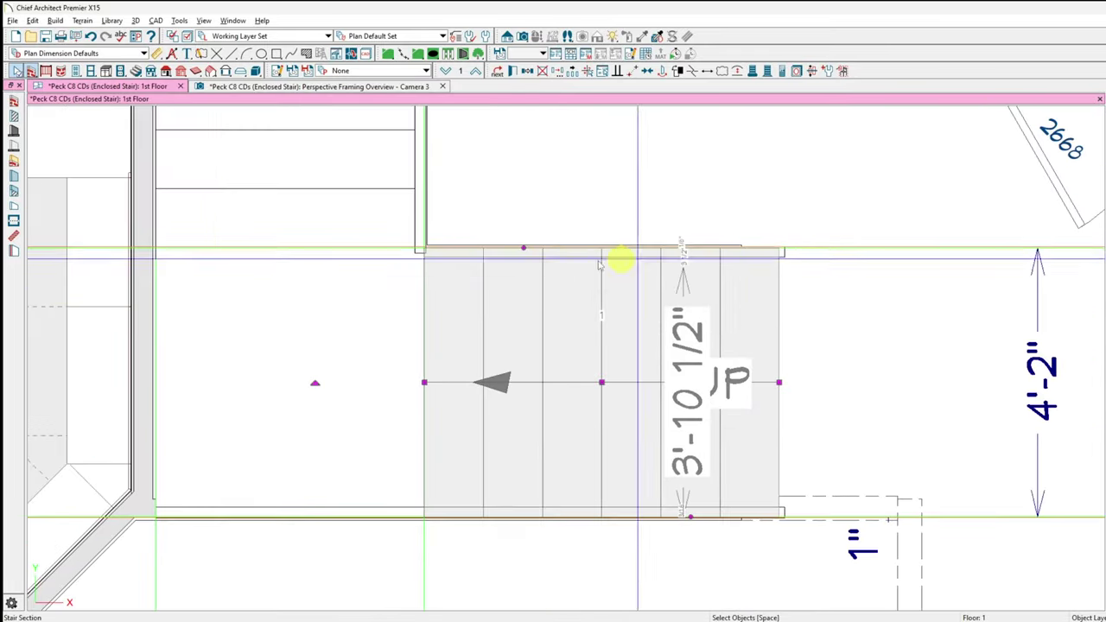
scroll(406, 410, "down", 1)
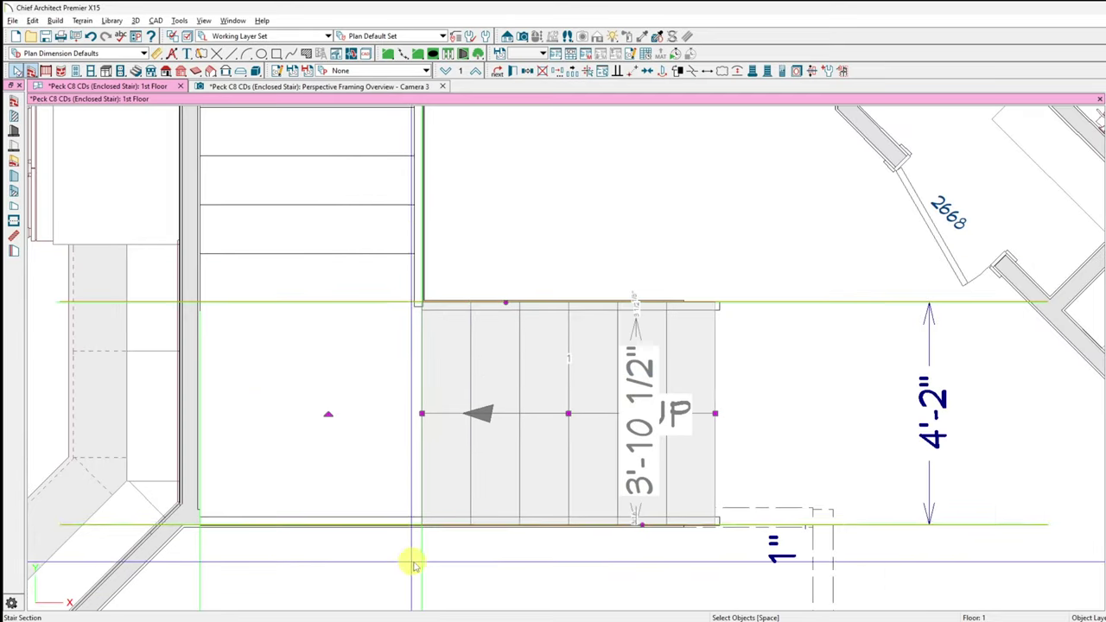
scroll(709, 600, "up", 5)
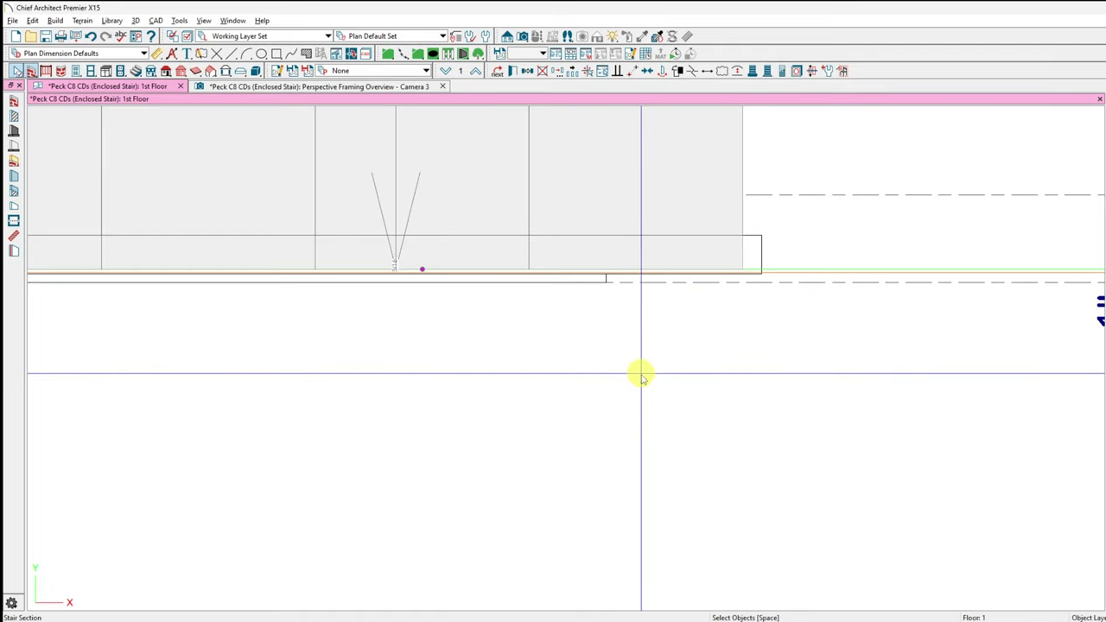
scroll(639, 375, "down", 1)
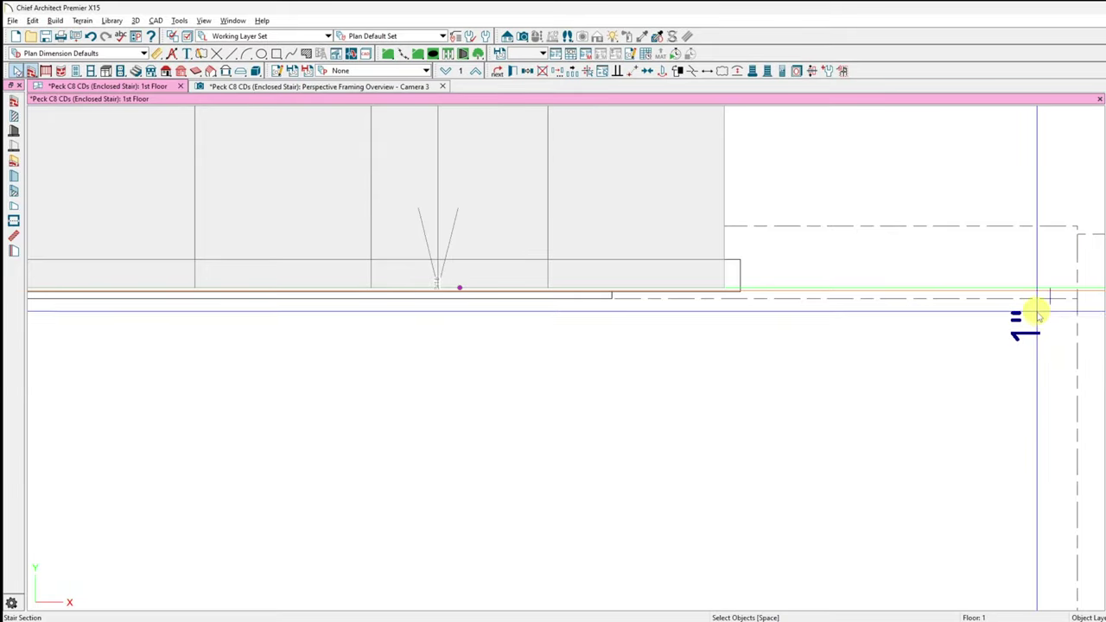
scroll(674, 386, "down", 5)
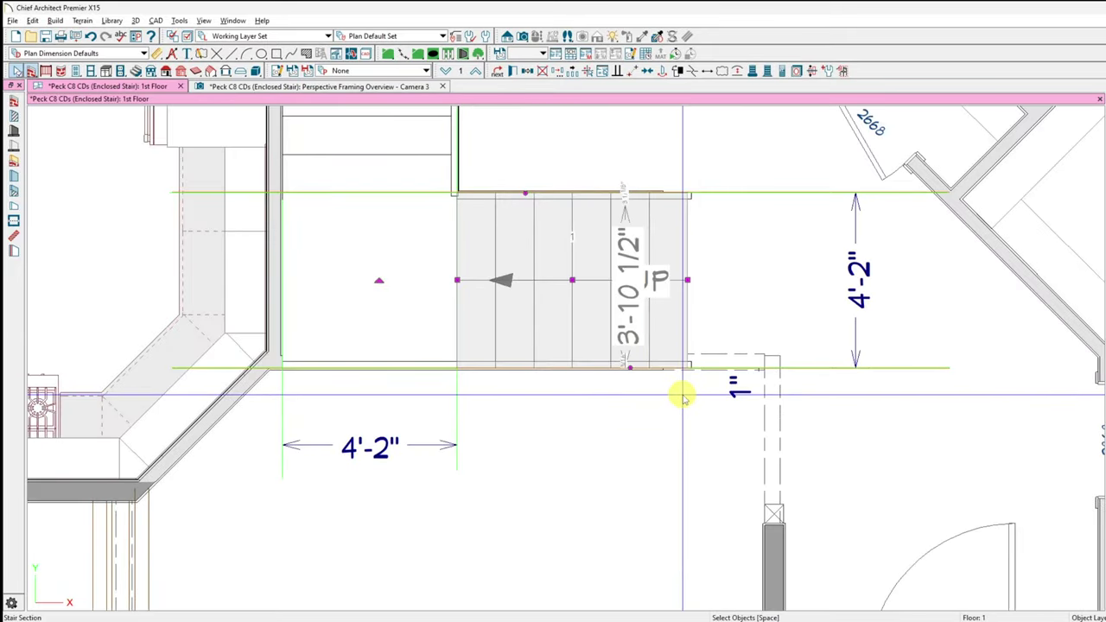
left_click(718, 239)
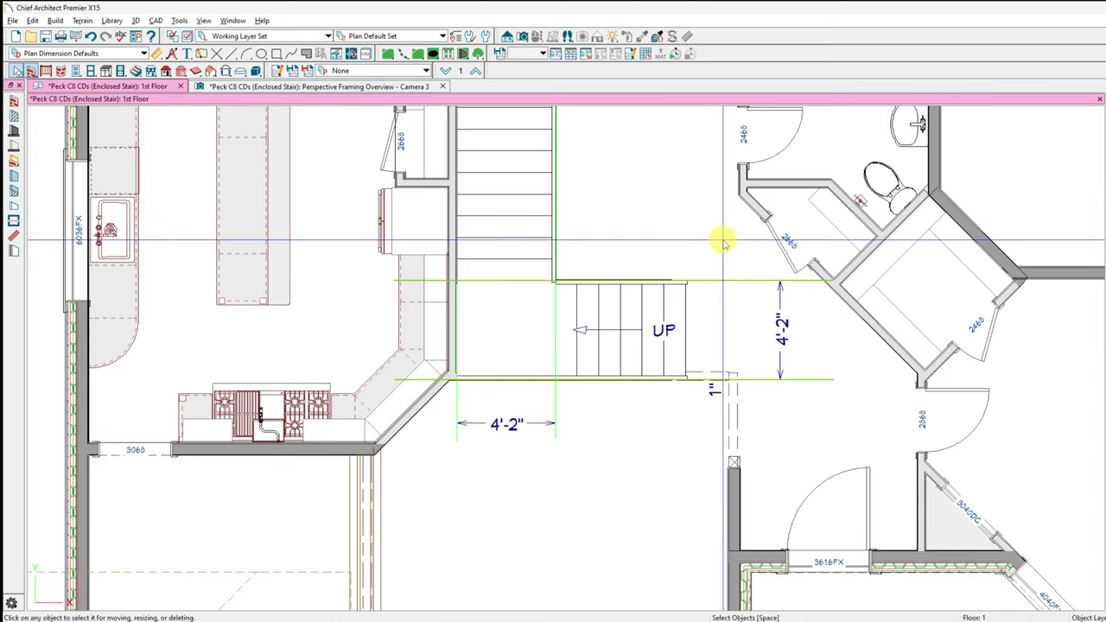
scroll(778, 264, "down", 4)
scroll(731, 373, "down", 5)
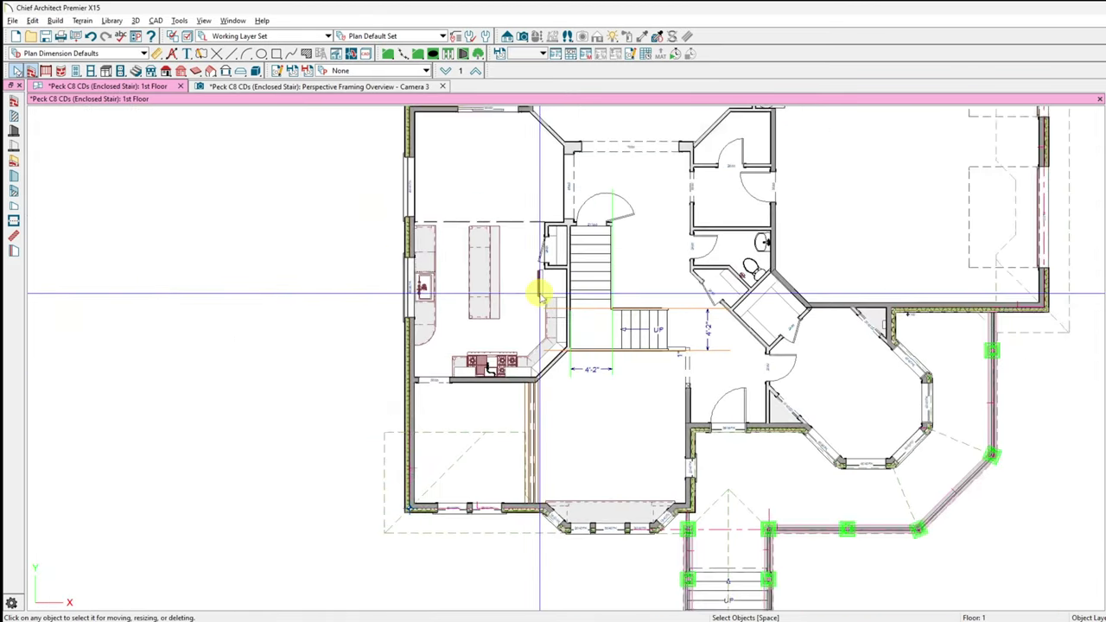
scroll(635, 306, "down", 2)
scroll(647, 215, "up", 3)
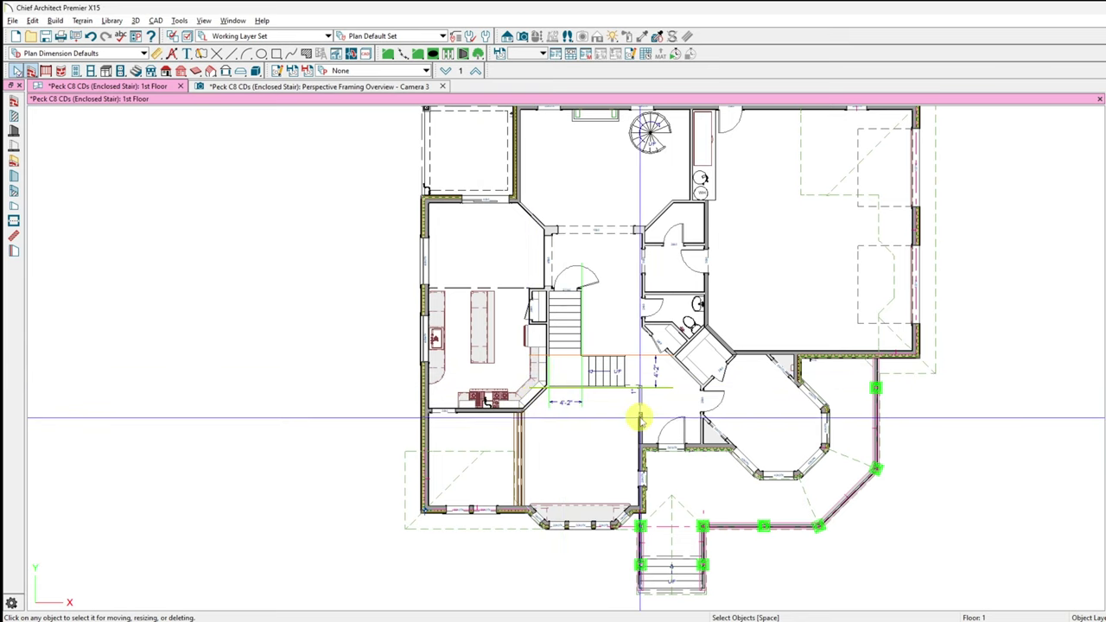
left_click(704, 159)
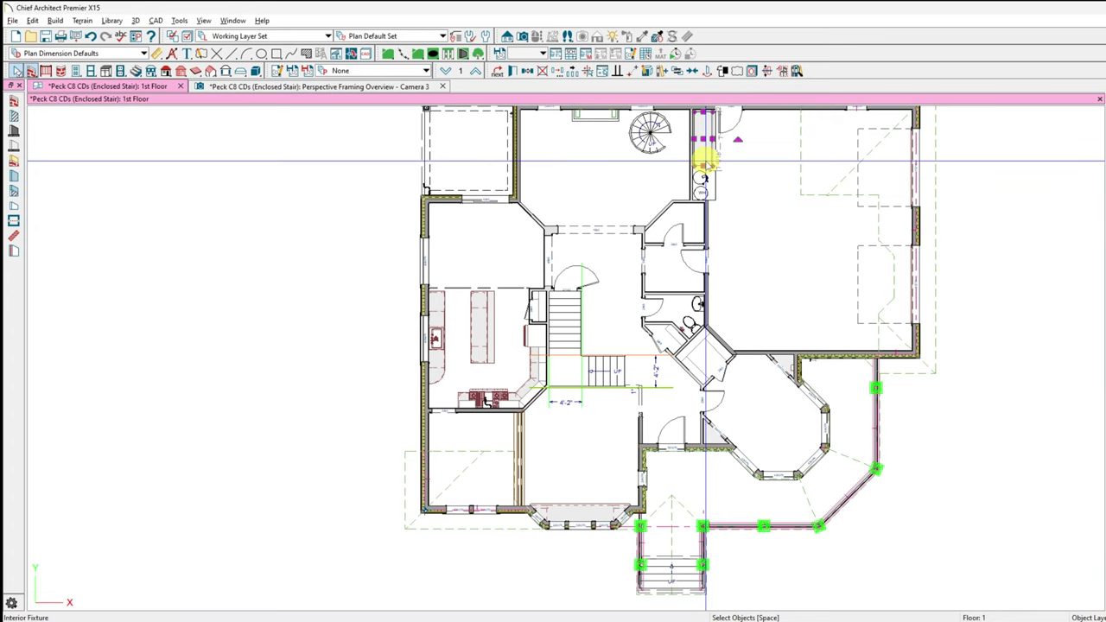
double_click(704, 161)
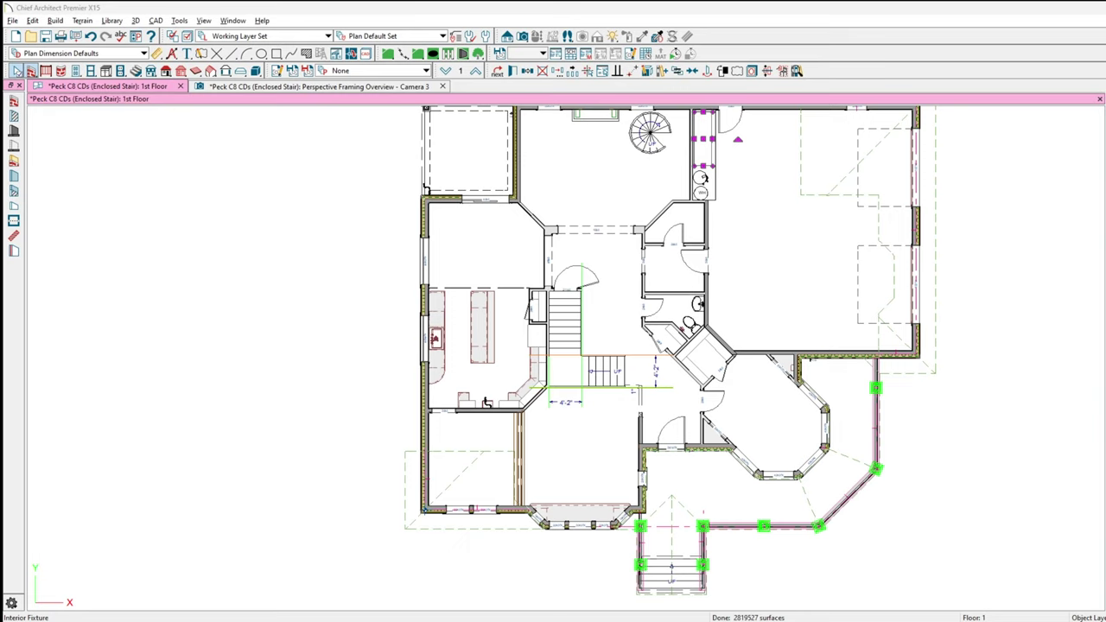
left_click(226, 71)
Step: Move the Active Layer Display Options dialog aside to uncover the floor plan
left_click_drag(431, 52, 698, 11)
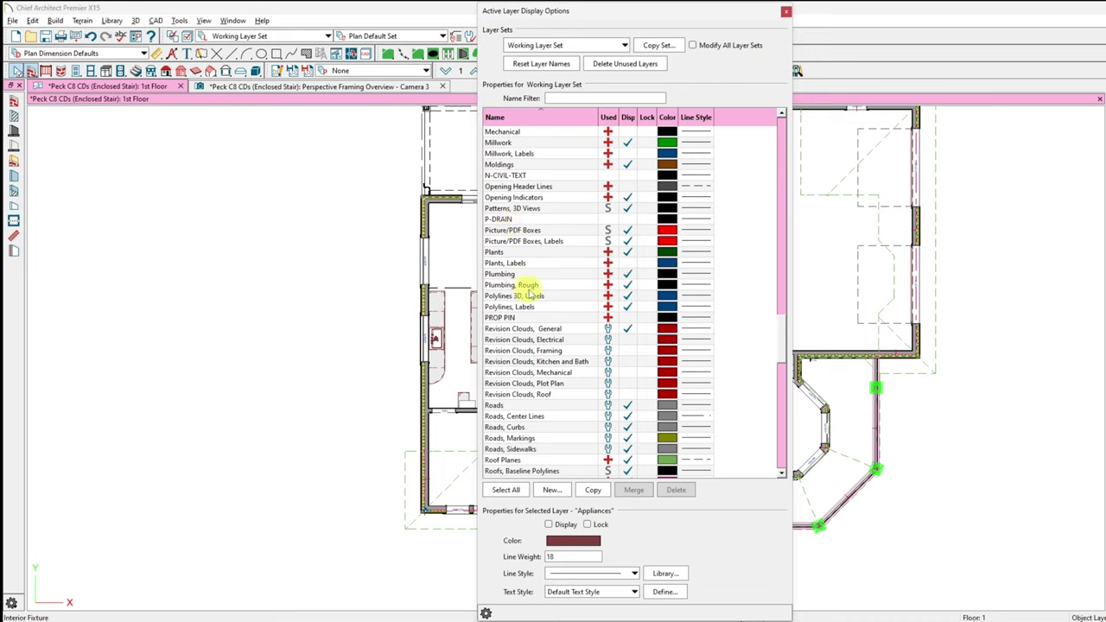
left_click_drag(696, 13, 341, 6)
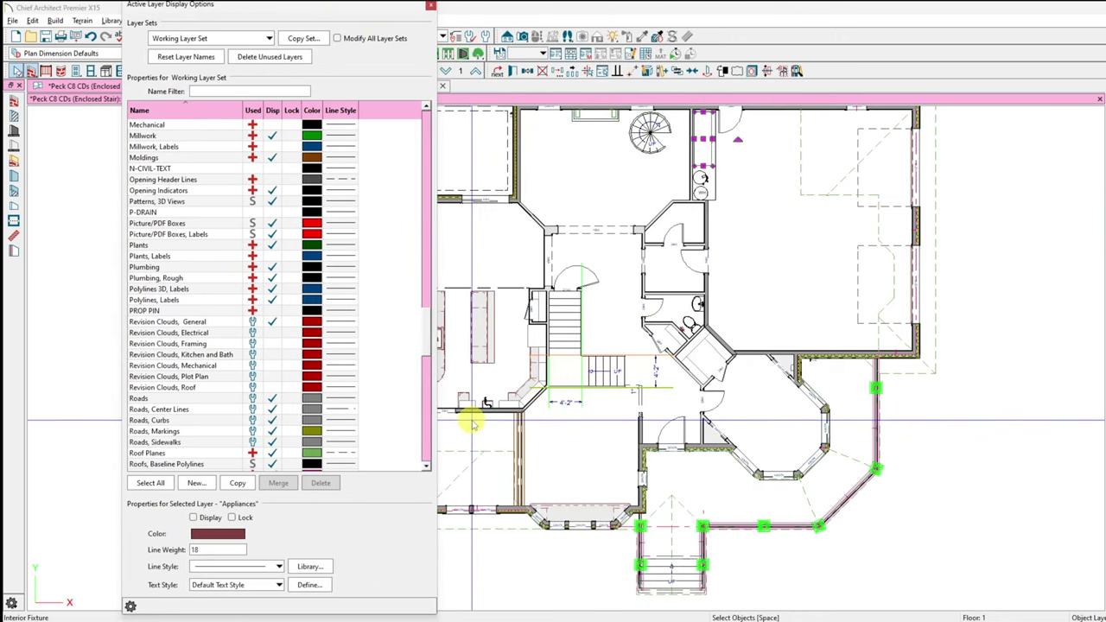
scroll(467, 418, "up", 4)
scroll(473, 415, "up", 5)
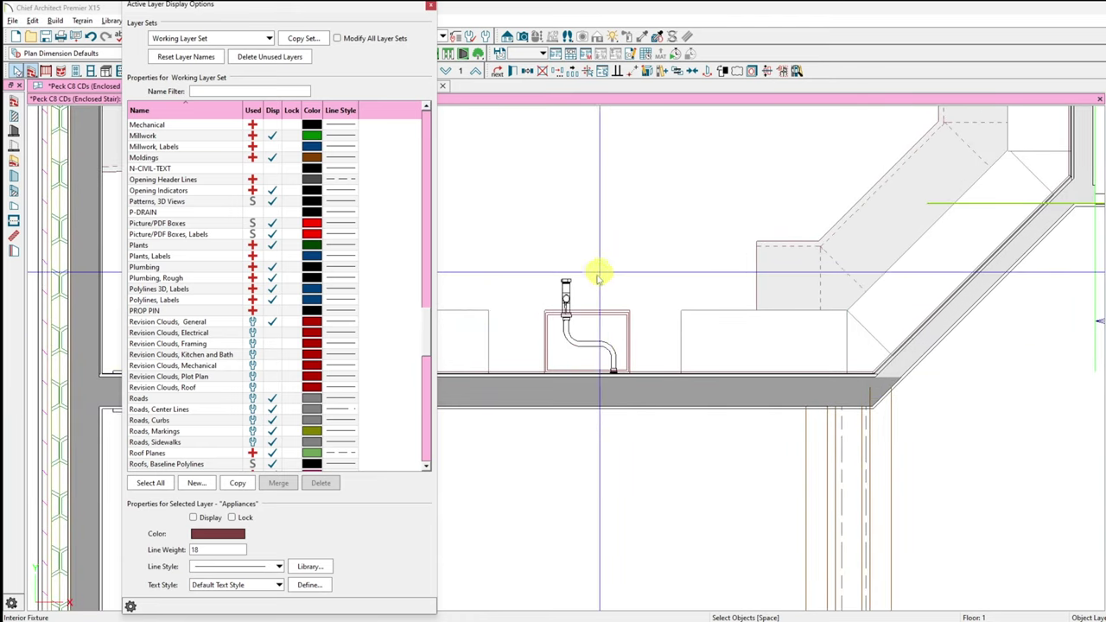
Step: Select the kitchen sink to check its layer, then pan to the kitchen area
left_click(566, 298)
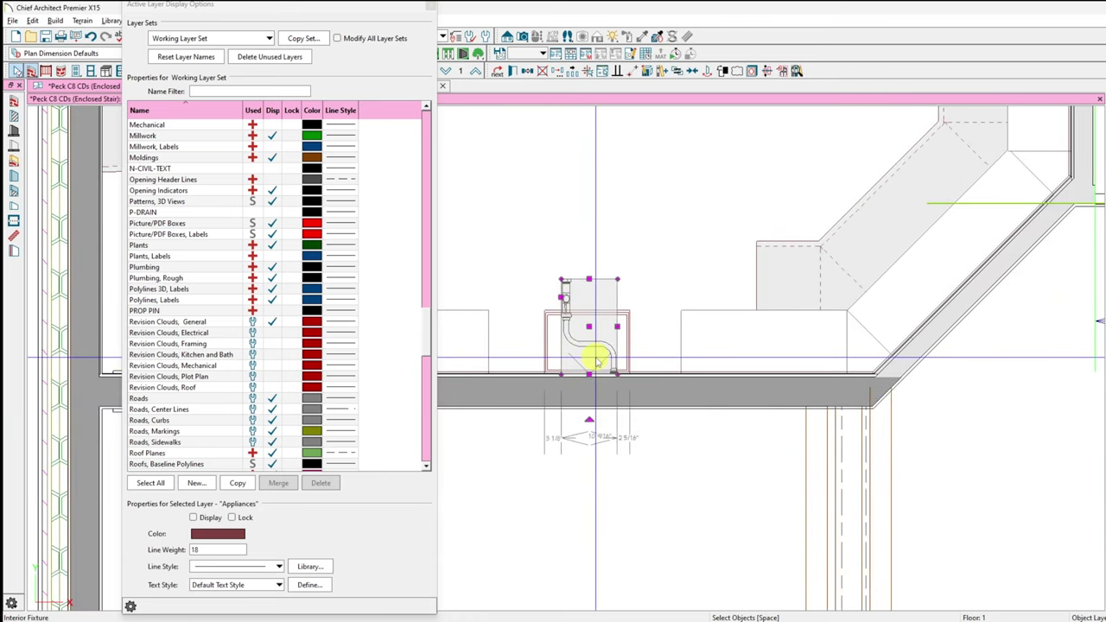
left_click(647, 306)
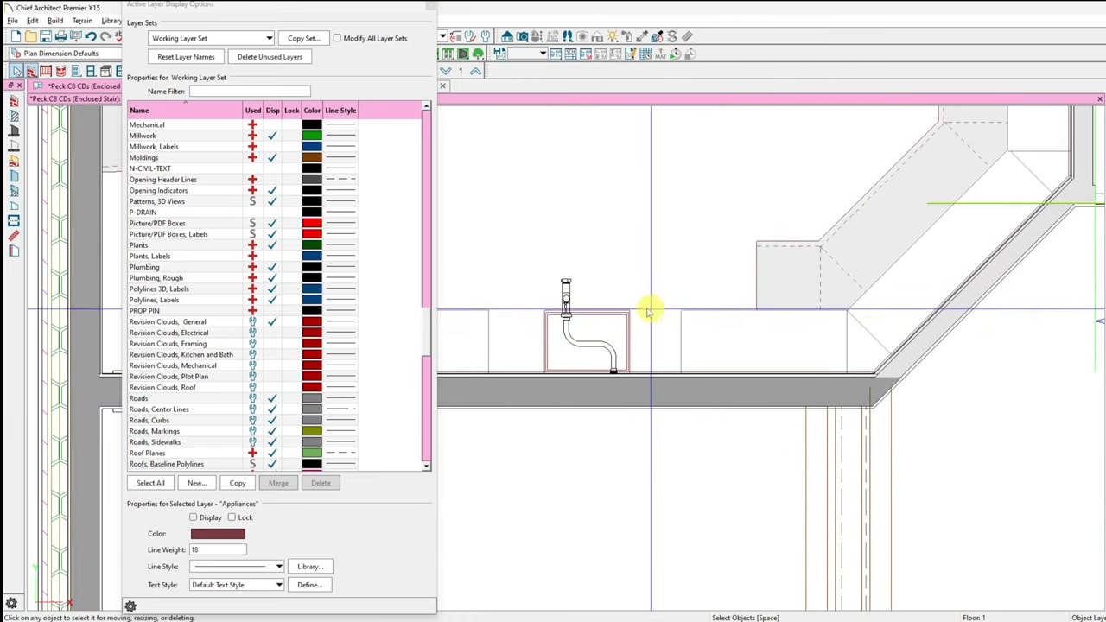
scroll(637, 299, "down", 3)
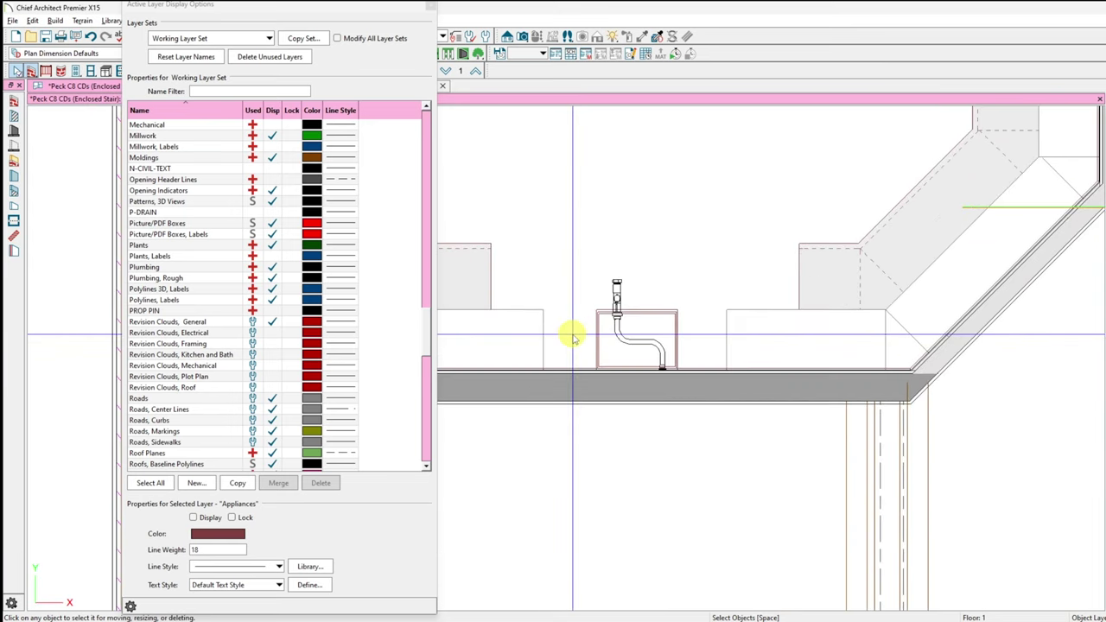
middle_click_drag(600, 328, 780, 481)
scroll(780, 482, "down", 3)
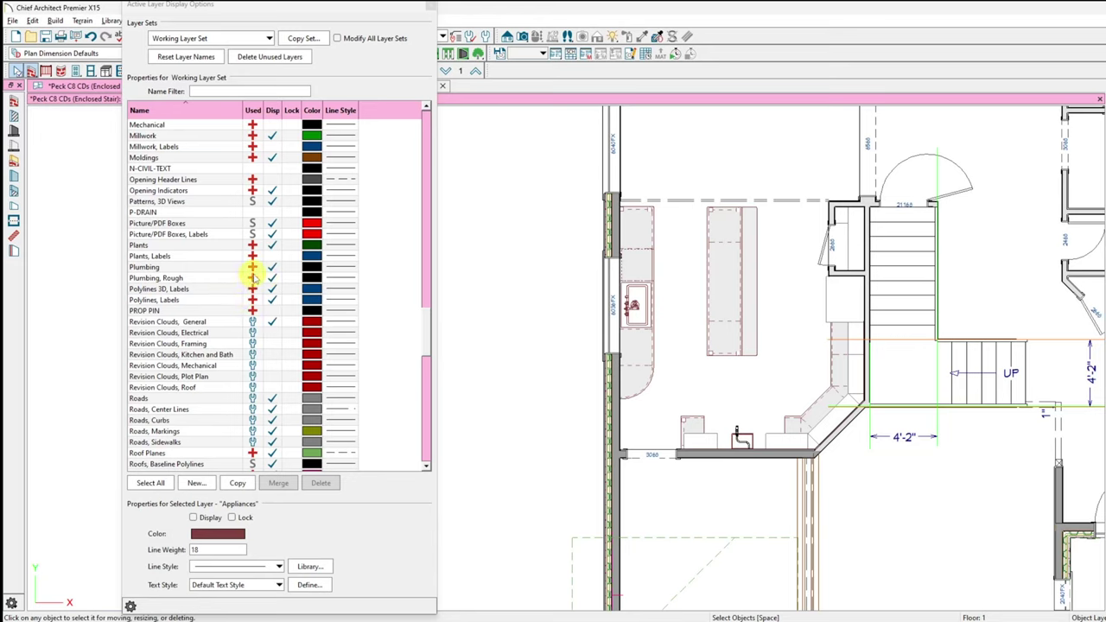
Step: Select the Plumbing layer and turn on its display
left_click(275, 268)
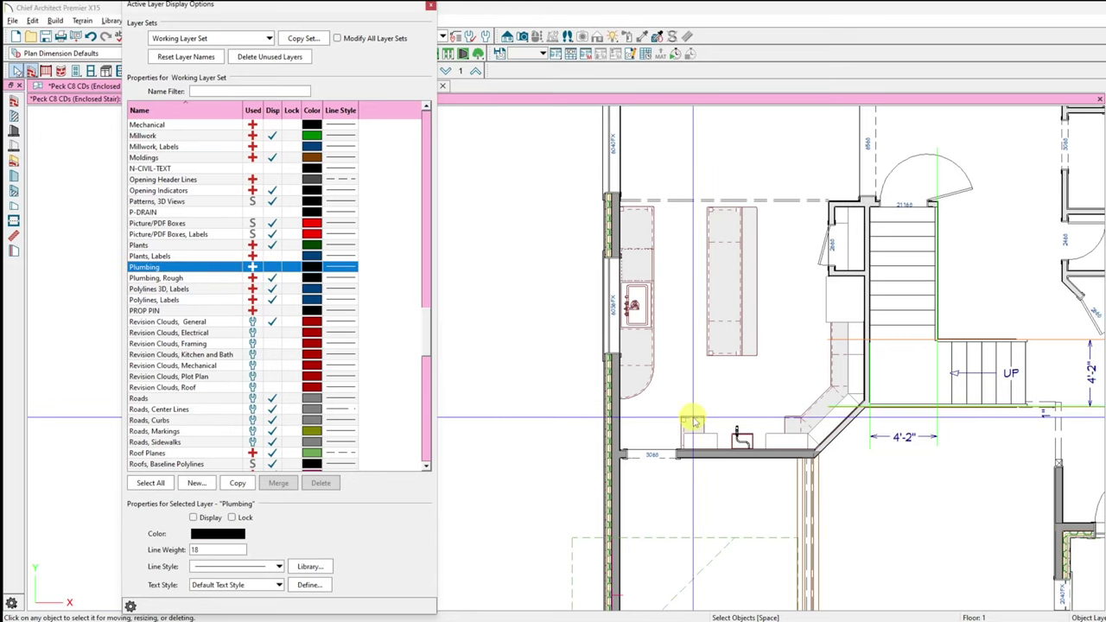
scroll(716, 314, "down", 5)
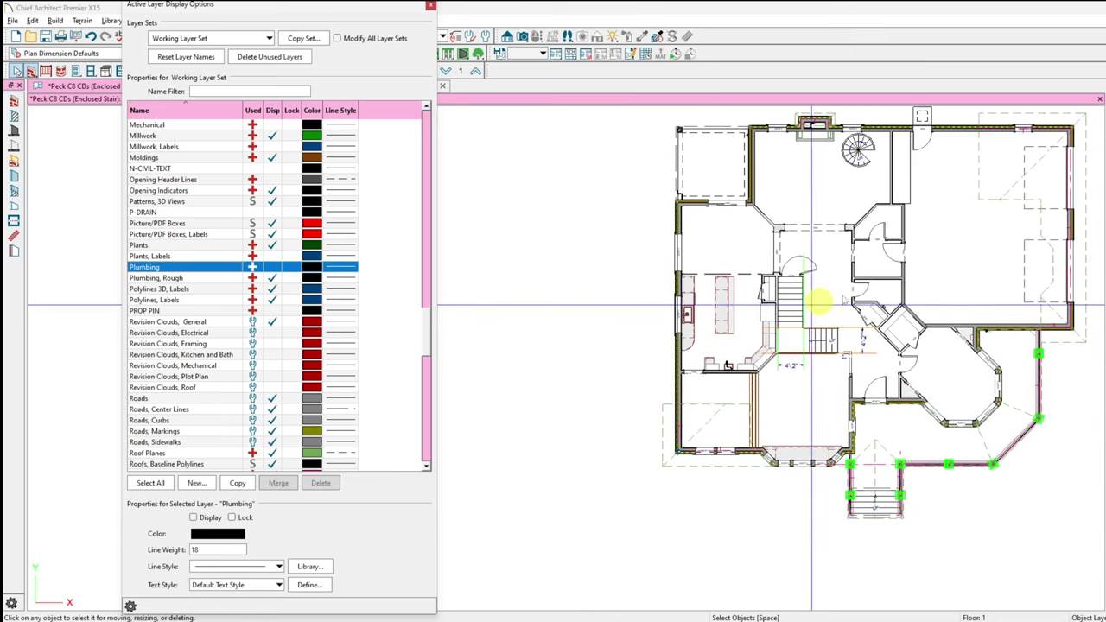
scroll(848, 303, "up", 2)
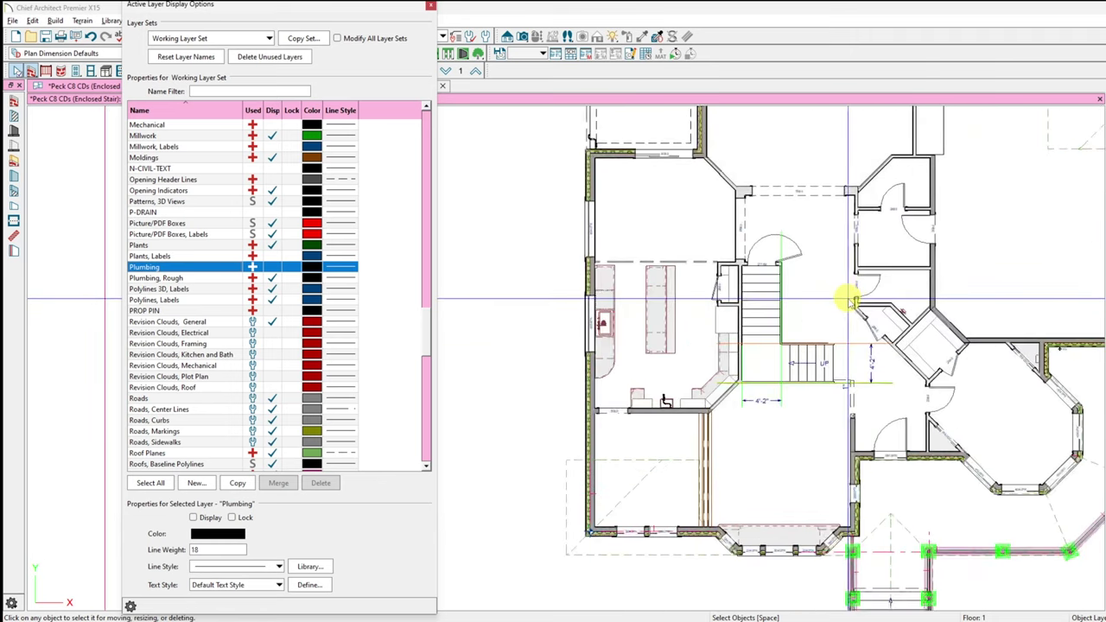
scroll(850, 333, "down", 3)
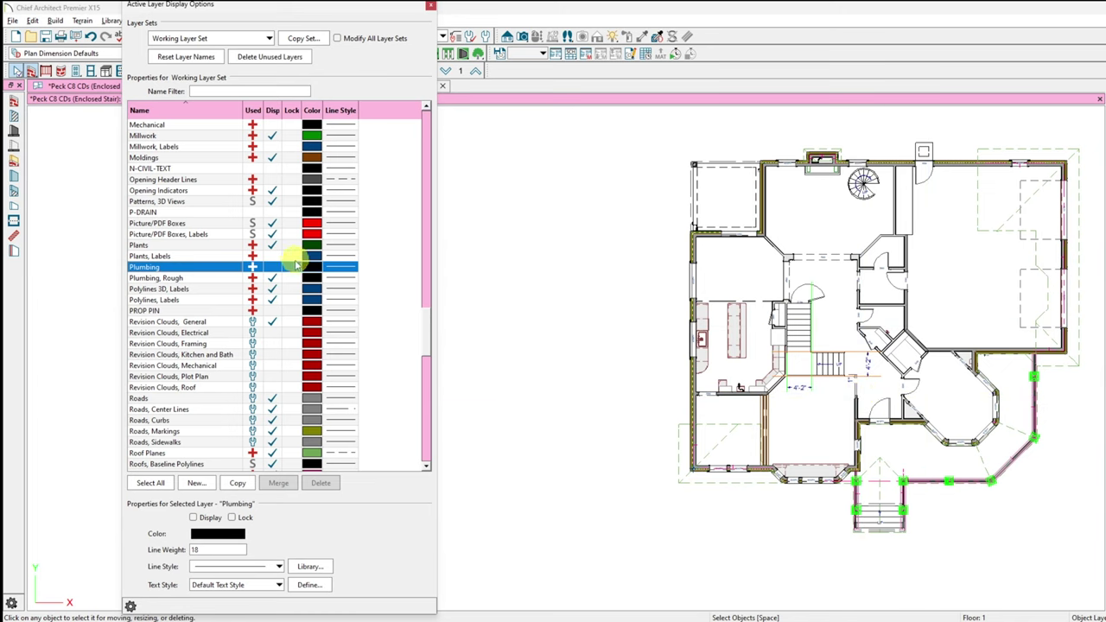
left_click(272, 268)
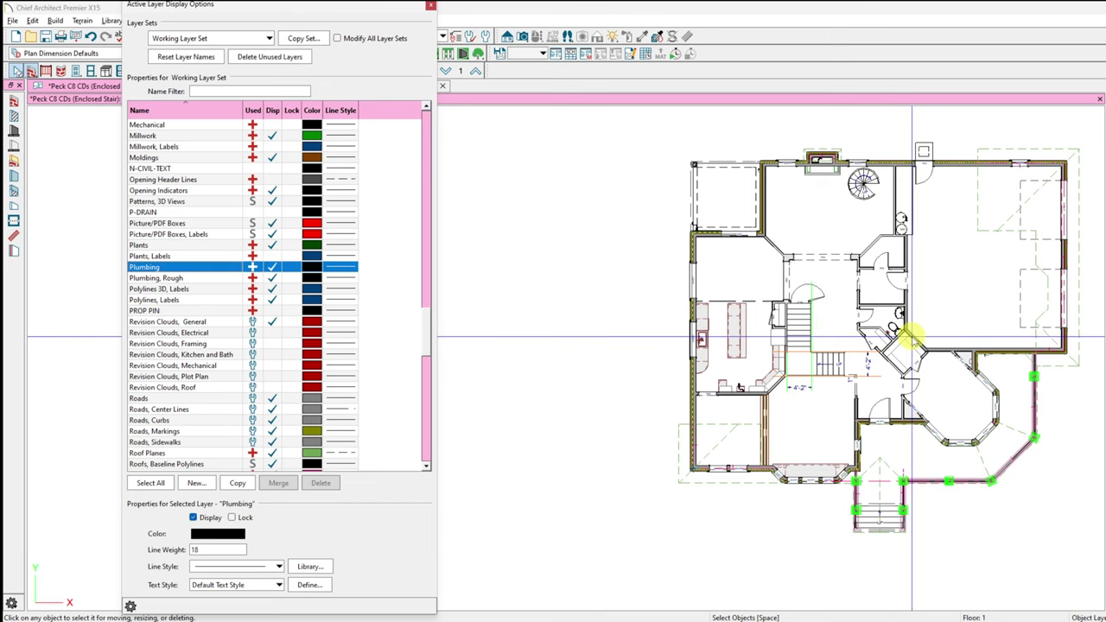
Step: Zoom around the plan to confirm the toilets appear, then close the layer settings
scroll(896, 327, "up", 3)
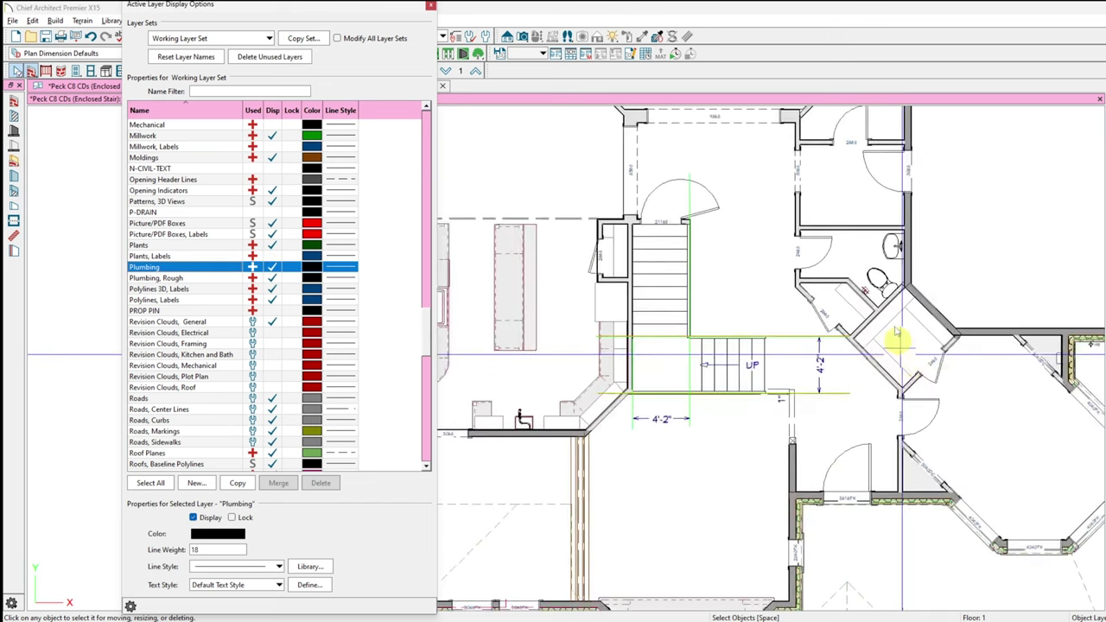
scroll(895, 296, "up", 2)
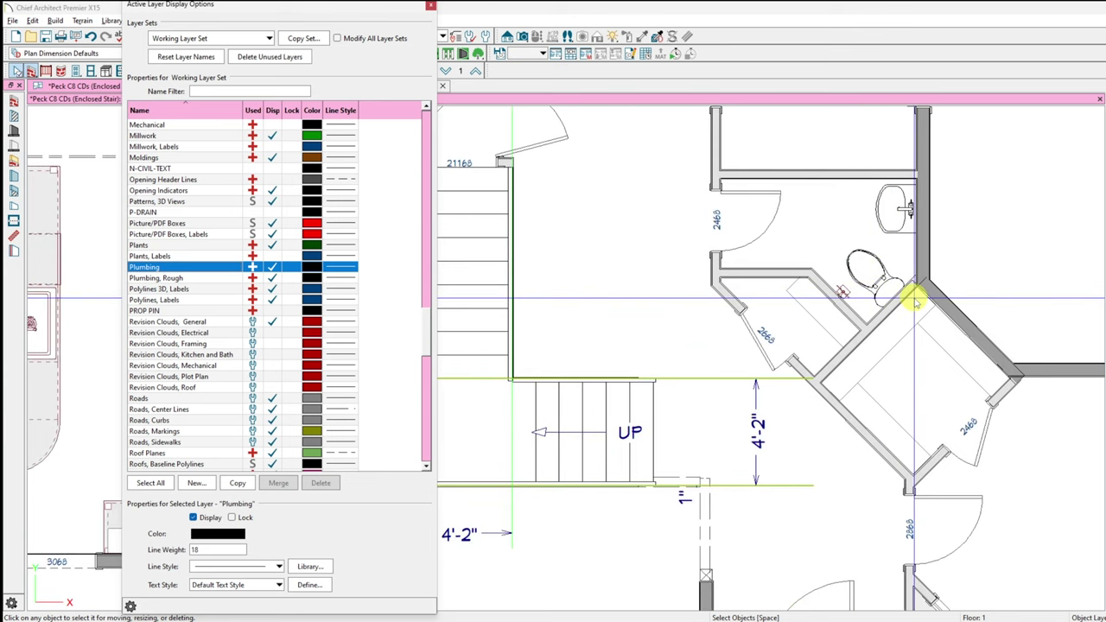
scroll(969, 350, "down", 4)
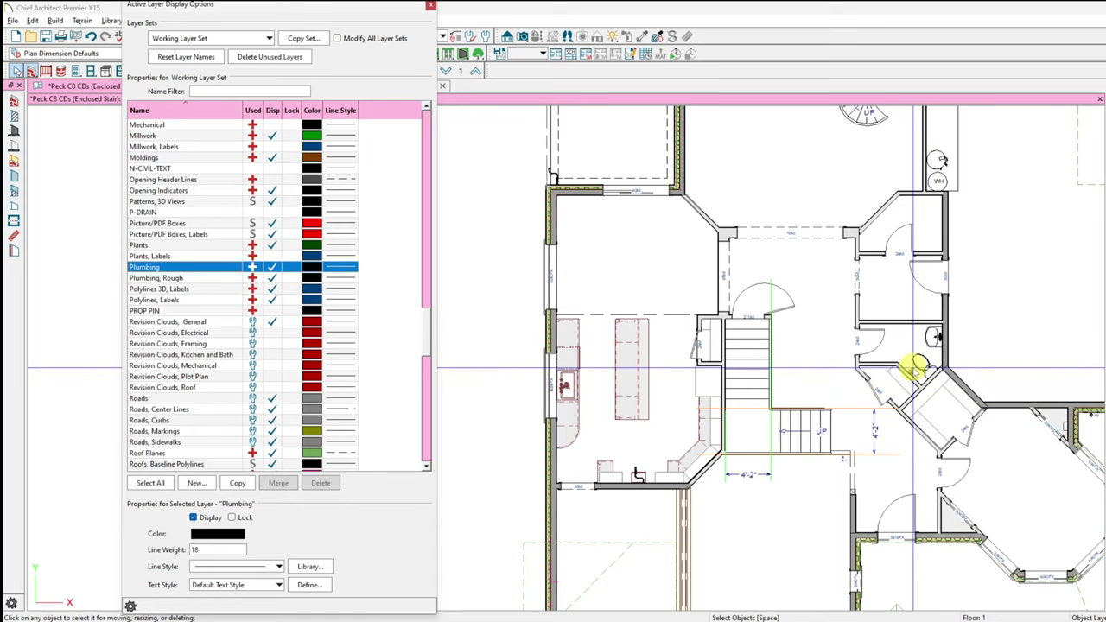
scroll(854, 438, "down", 2)
scroll(782, 285, "down", 2)
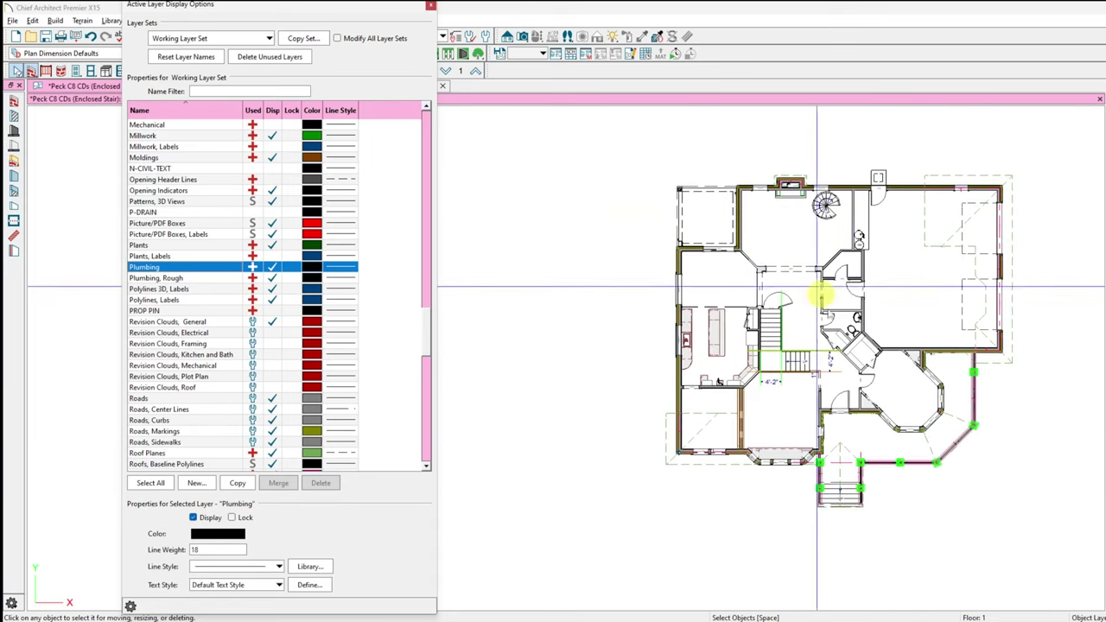
scroll(852, 383, "up", 1)
scroll(914, 389, "down", 1)
scroll(950, 239, "up", 1)
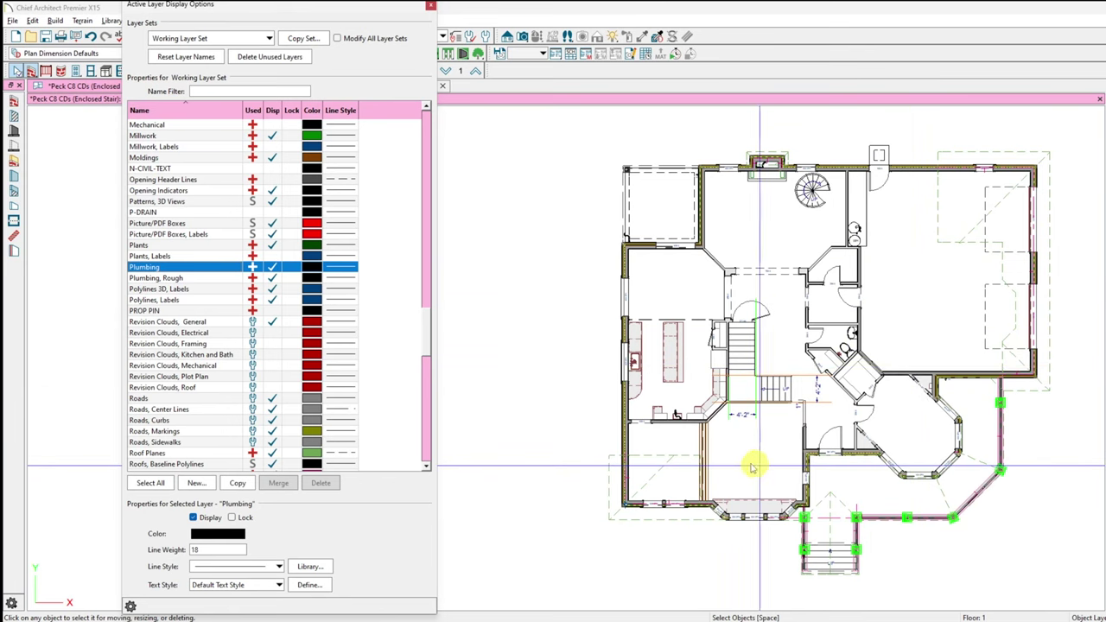
key("Escape")
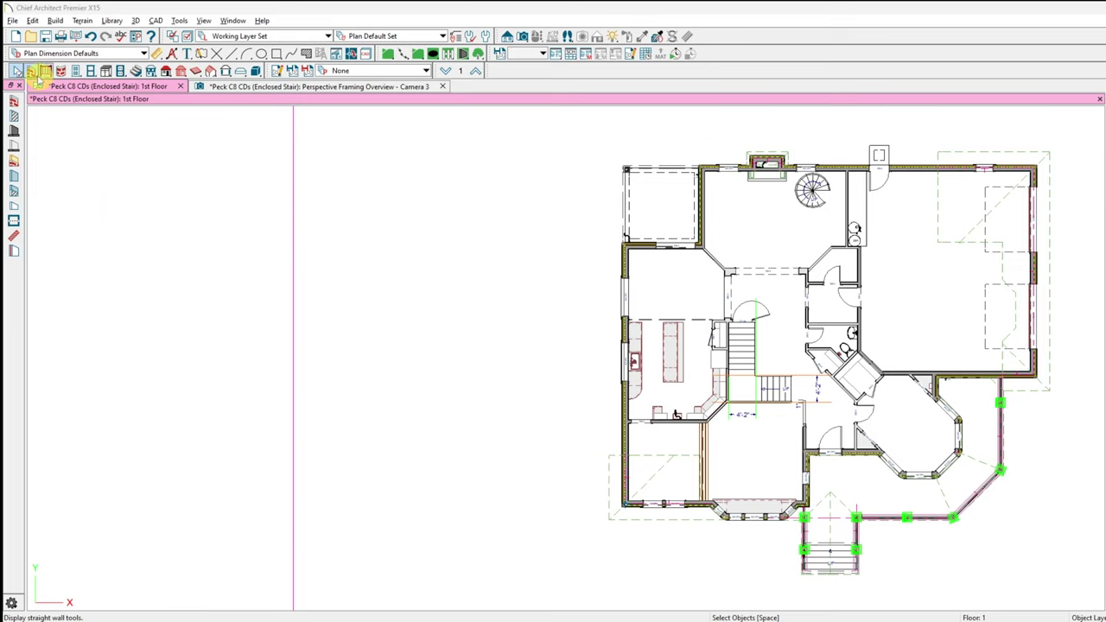
Step: Start a DWG export of the current view via File > Export > Export Current View
left_click(13, 21)
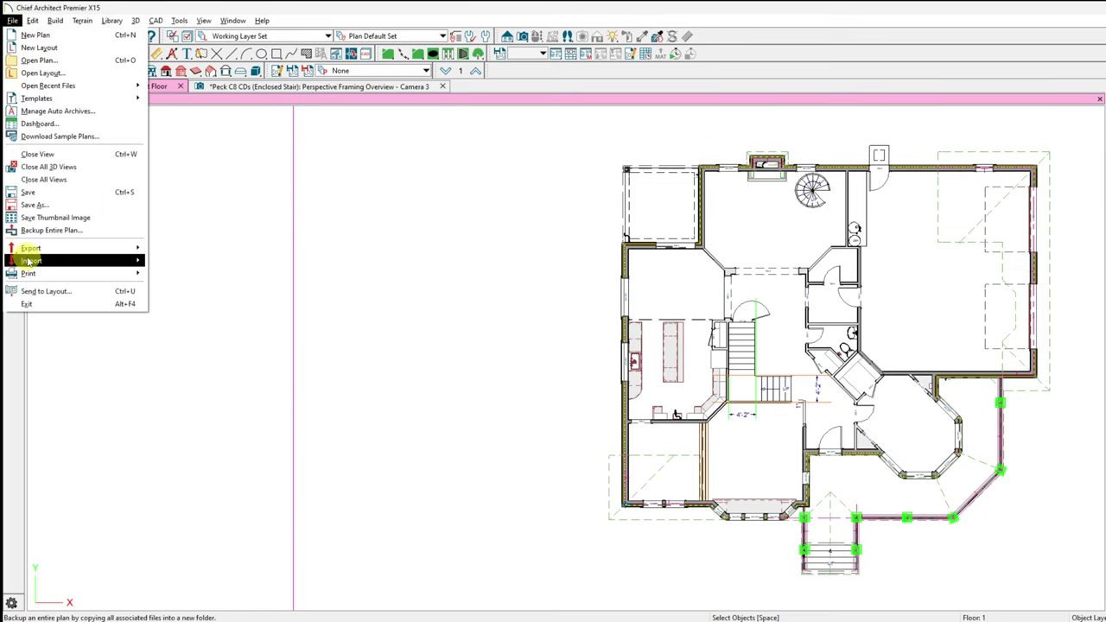
mouse_move(35, 248)
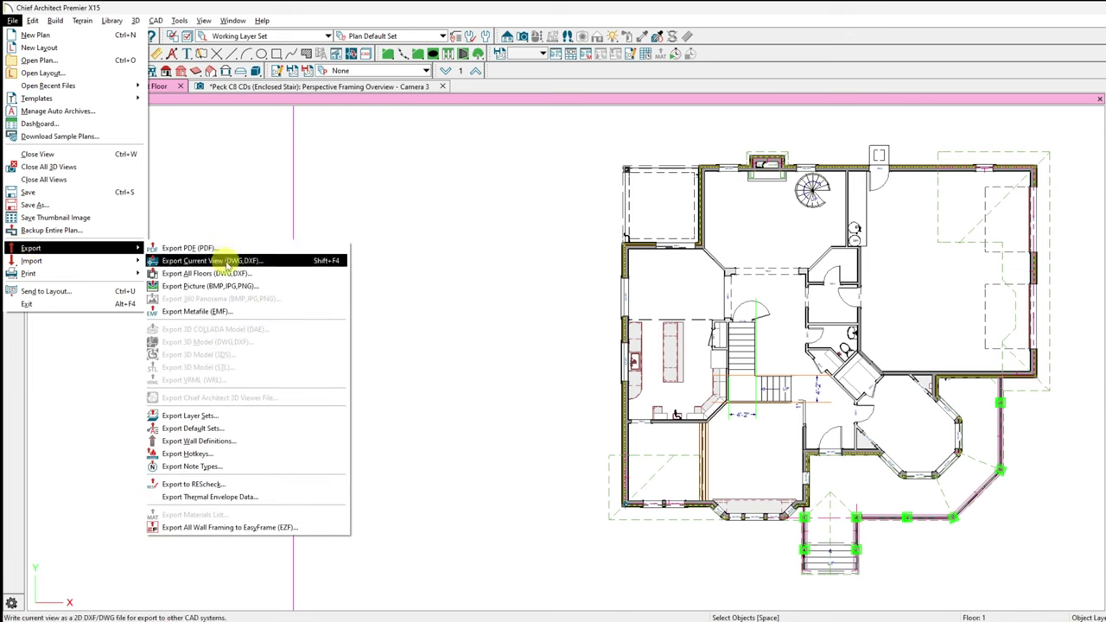
left_click(216, 263)
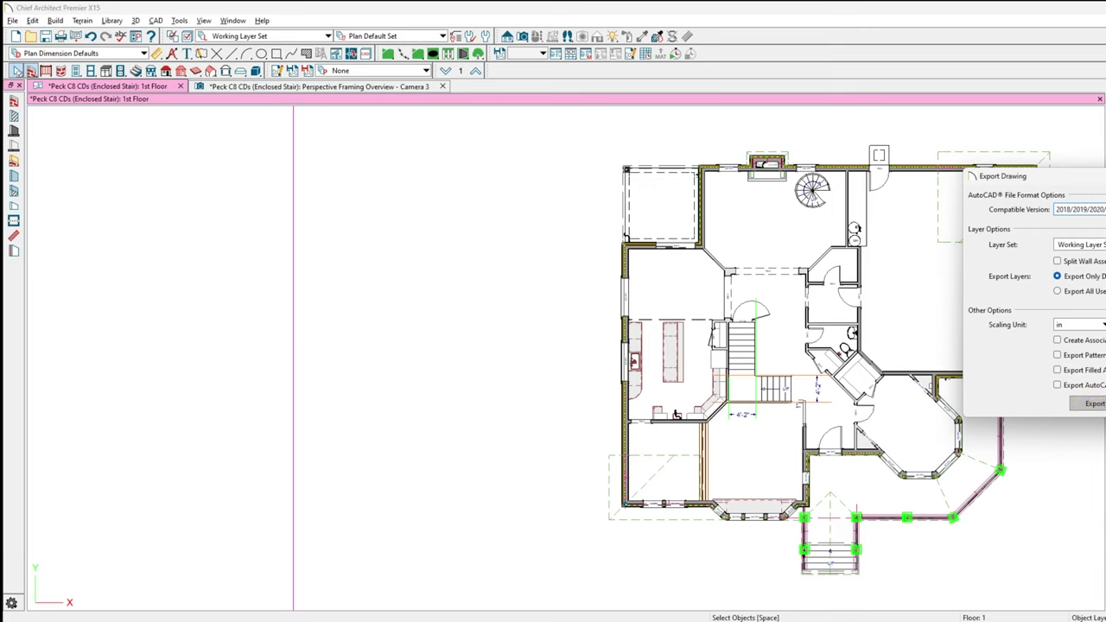
Step: Accept the Export Drawing settings and bring the Save Drawing File dialog into view
left_click(1100, 406)
left_click(1096, 404)
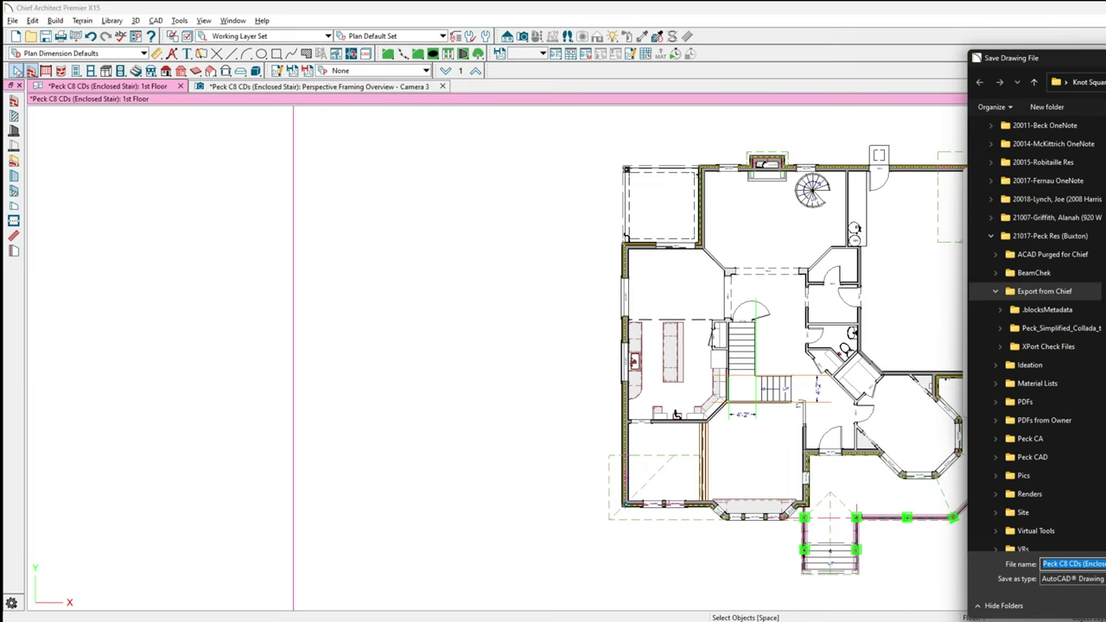
mouse_move(1101, 58)
left_mouse_down()
mouse_move(617, 20)
mouse_move(437, 29)
left_mouse_up()
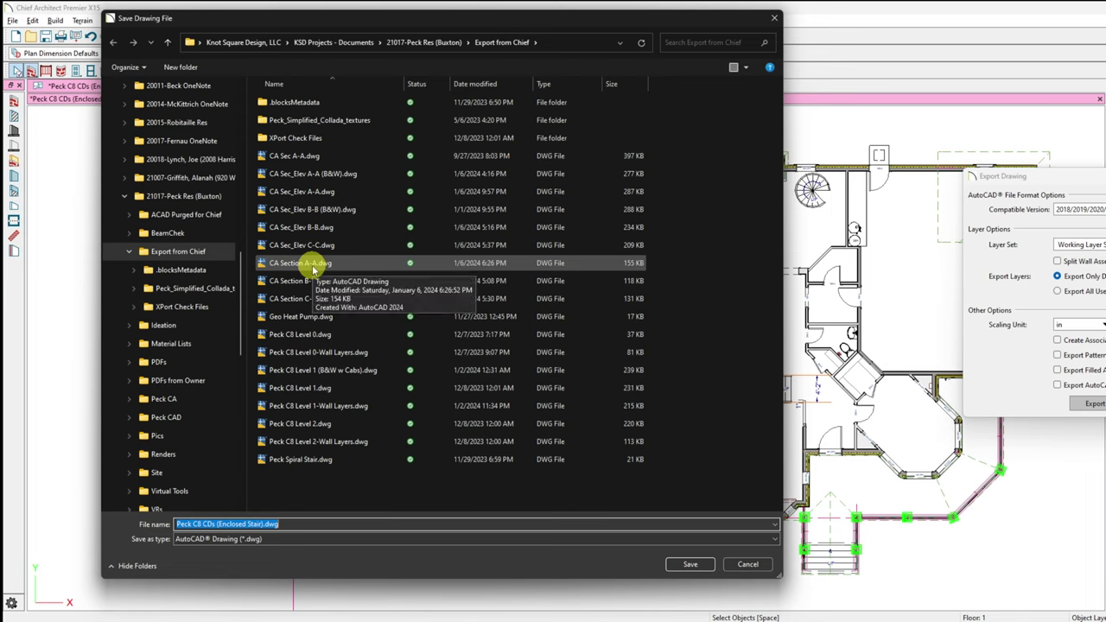
Step: Delete CA Sec A-A.dwg, CA Sec_Elev A-A (B&W).dwg and CA Sec_Elev B-B (B&W).dwg from the folder
left_click(295, 156)
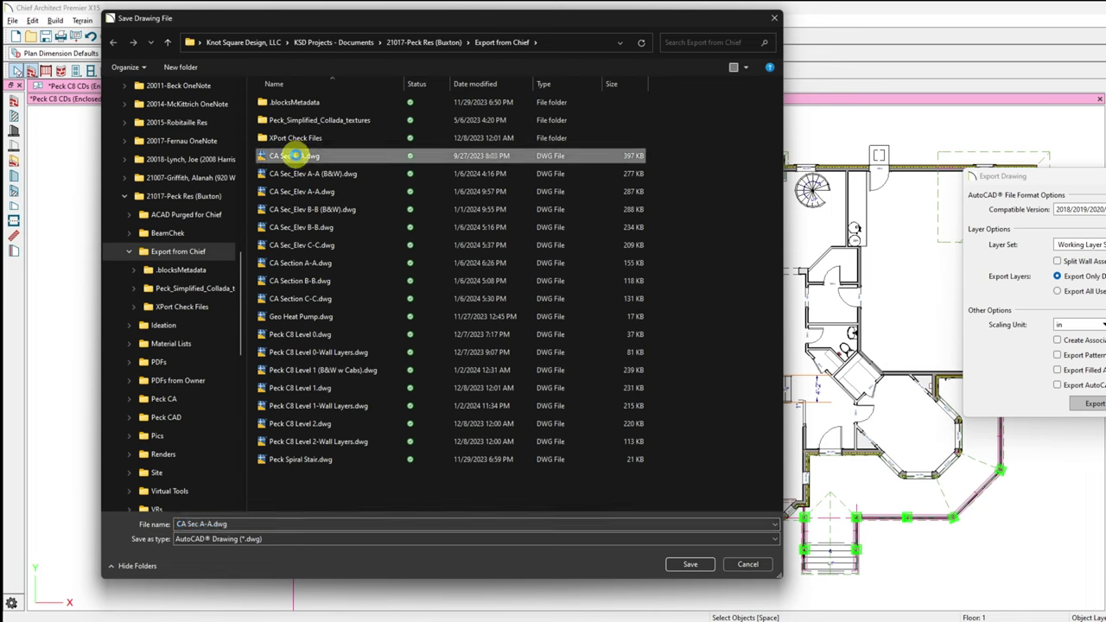
right_click(296, 156)
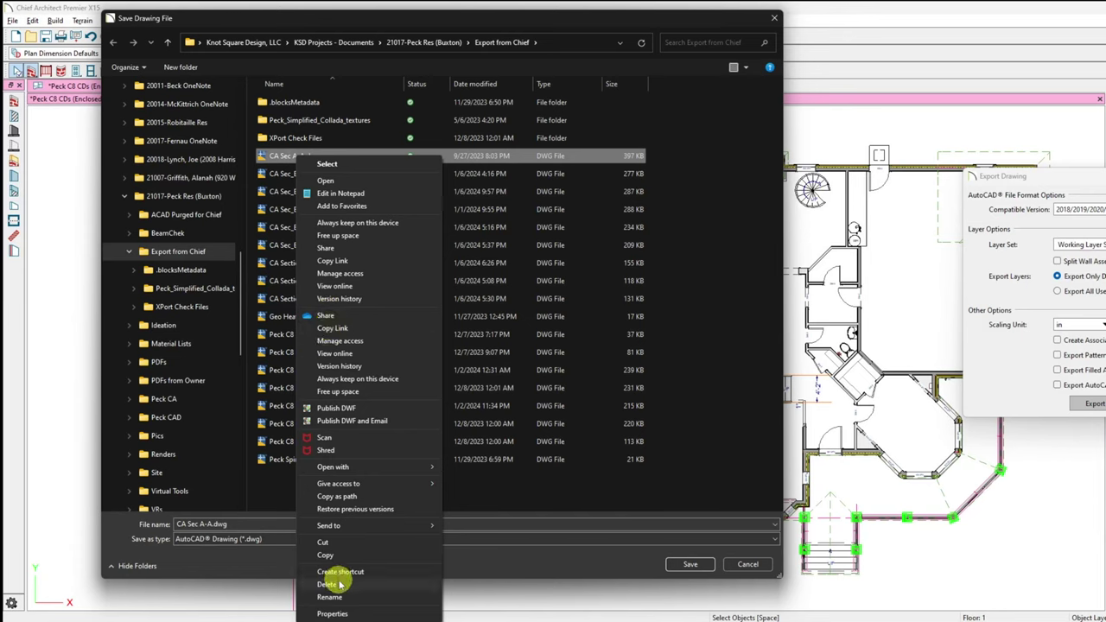
key("Escape")
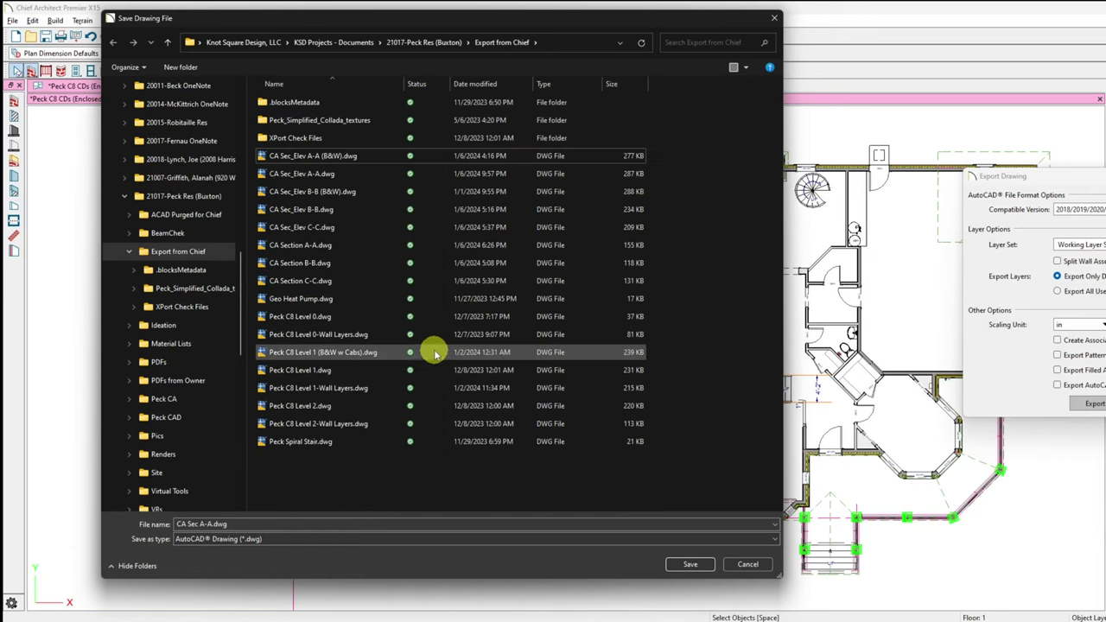
left_click(297, 157)
right_click(297, 157)
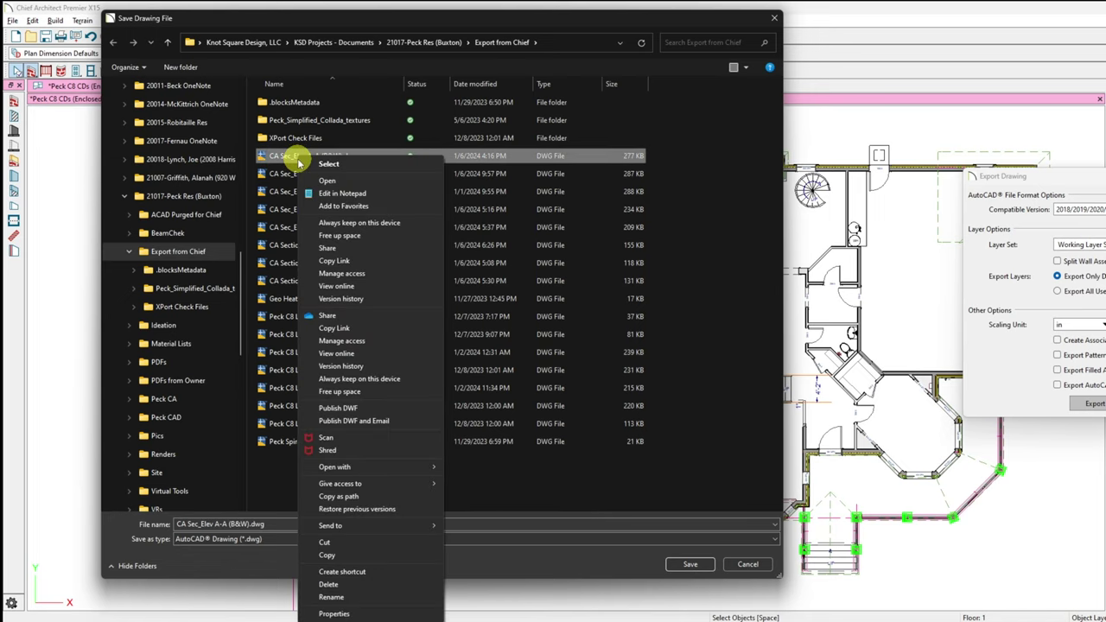
left_click(358, 586)
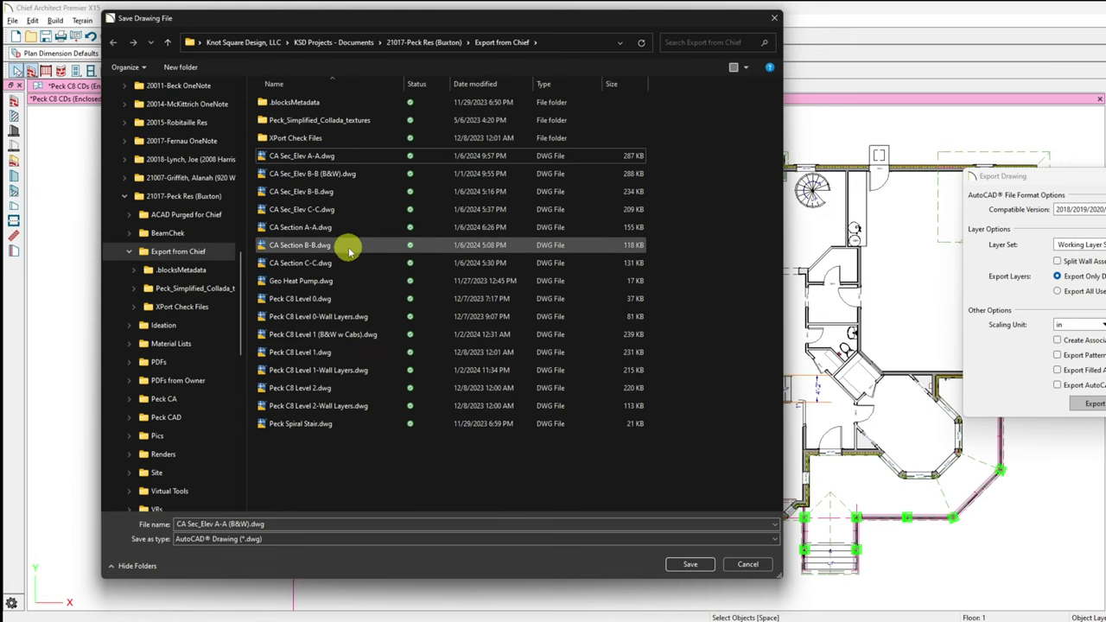
left_click(316, 174)
right_click(316, 173)
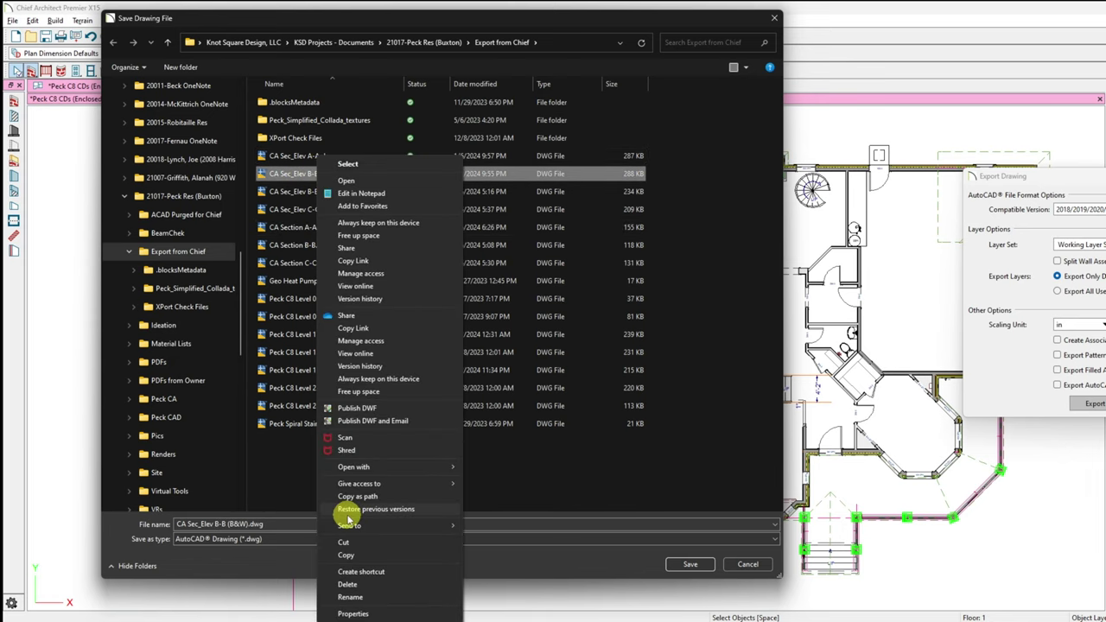
left_click(348, 586)
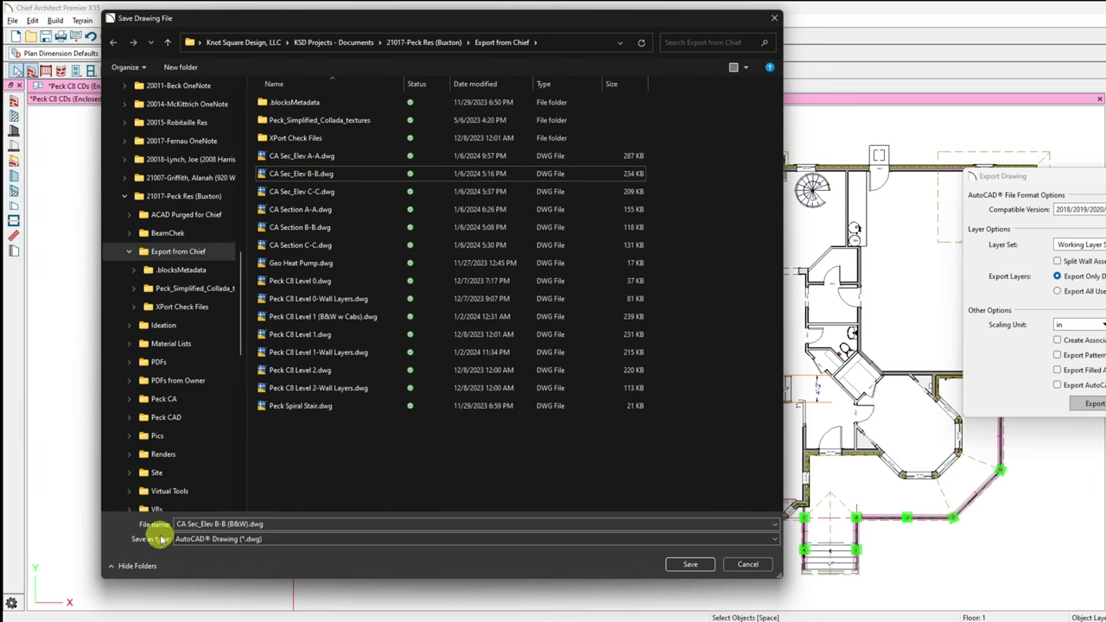
mouse_move(186, 525)
left_mouse_down()
mouse_move(254, 524)
mouse_move(188, 523)
left_mouse_up()
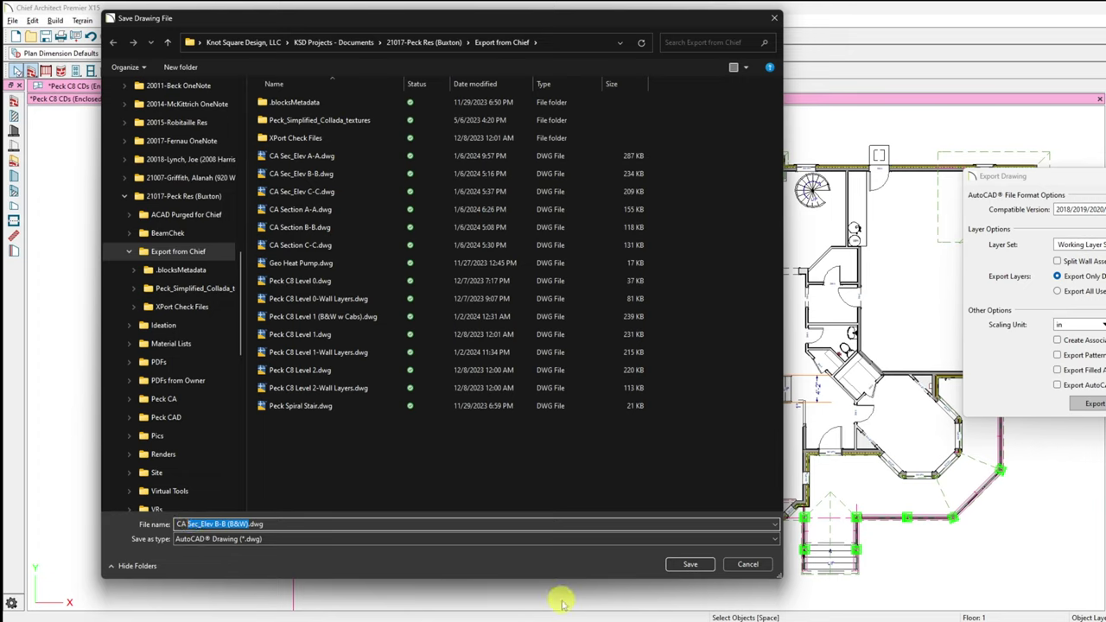
Step: Name the export 'CA Level 1 Floor Plan.dwg' and save it in Export from Chief
type("Level 1 Floor Plan")
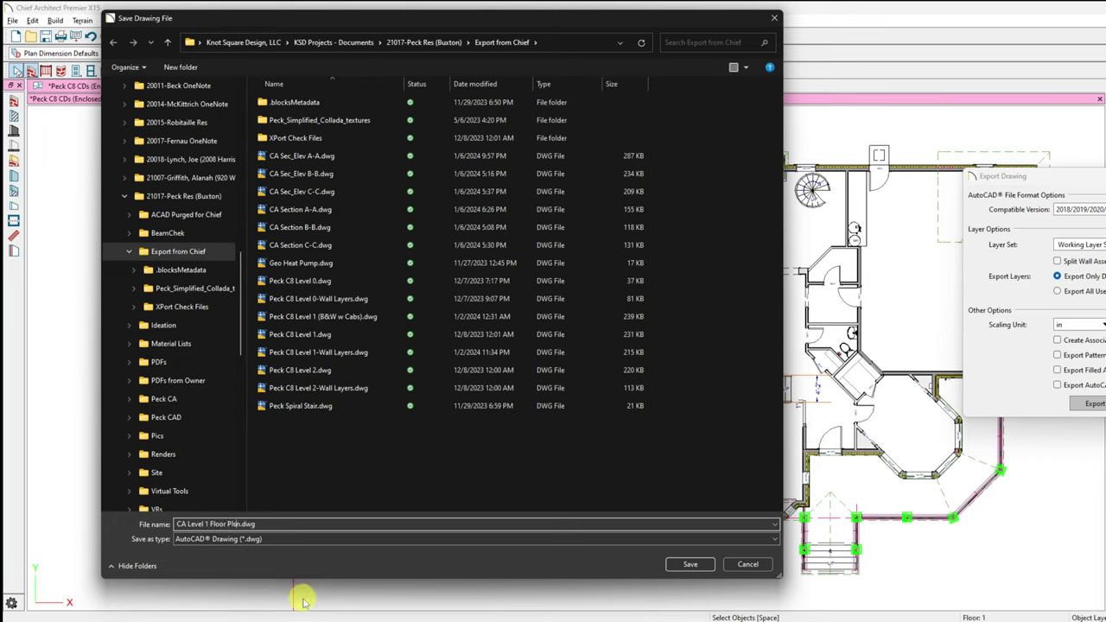
left_click(420, 574)
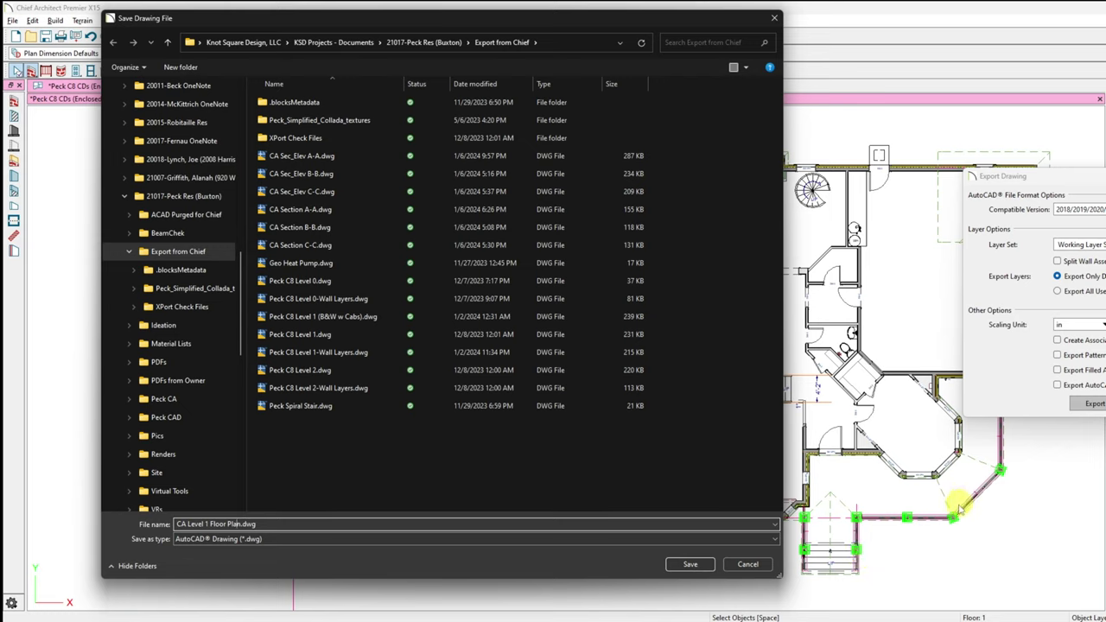
double_click(243, 524)
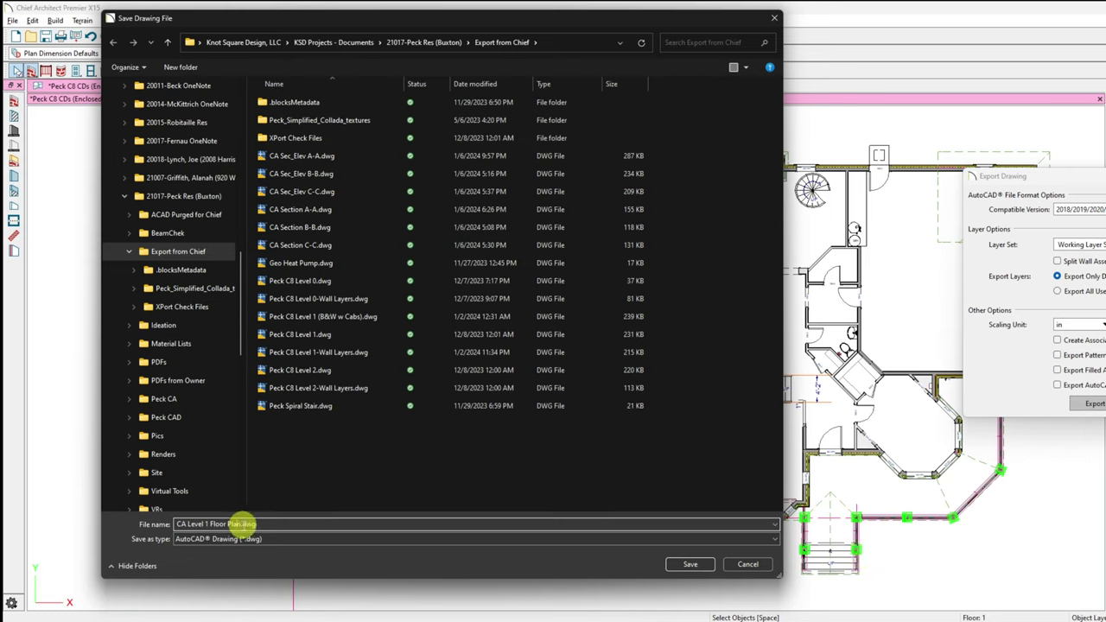
double_click(197, 523)
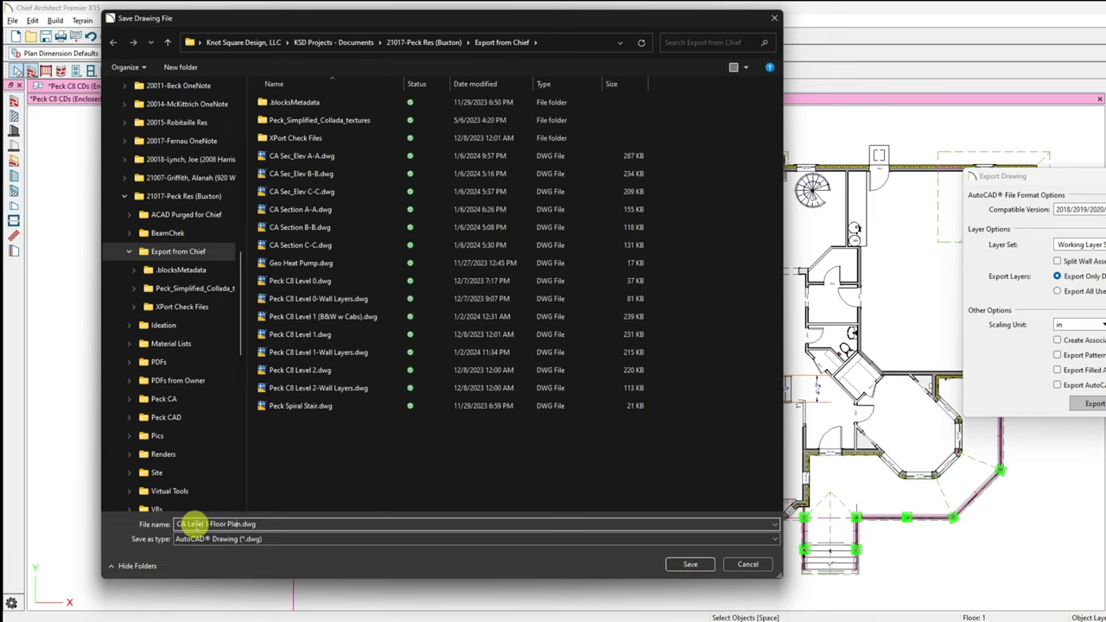
left_click(179, 525)
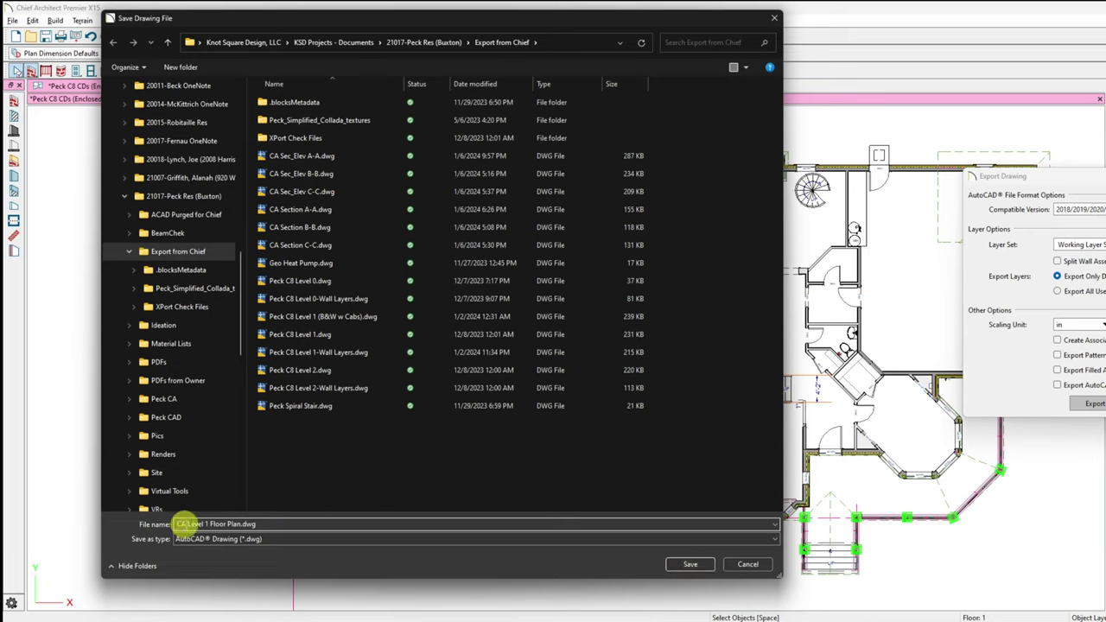
double_click(183, 525)
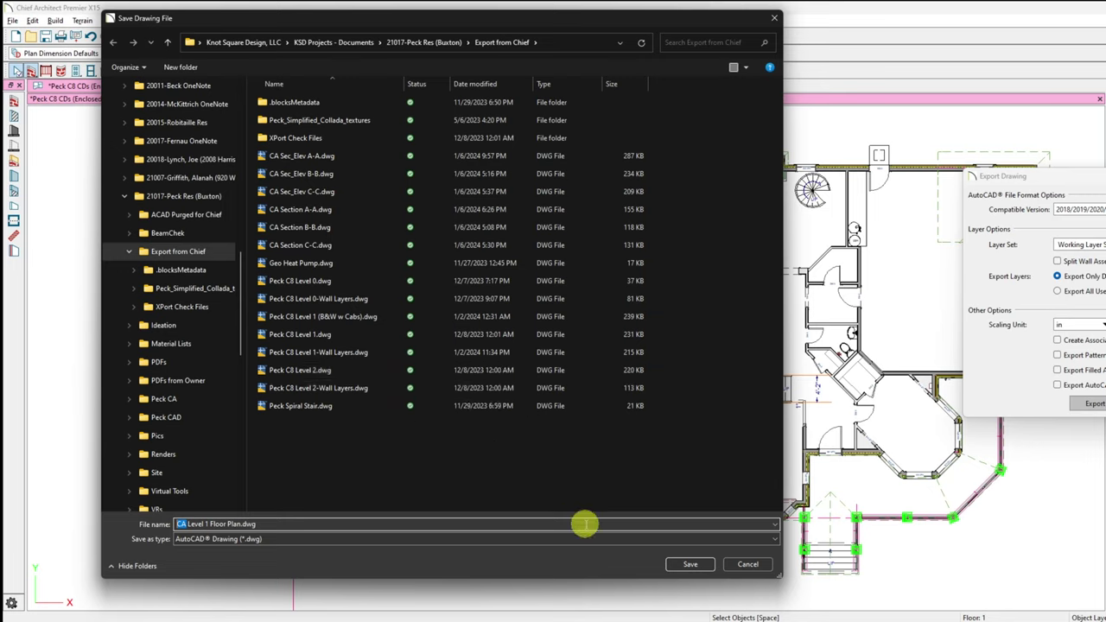
left_click(689, 564)
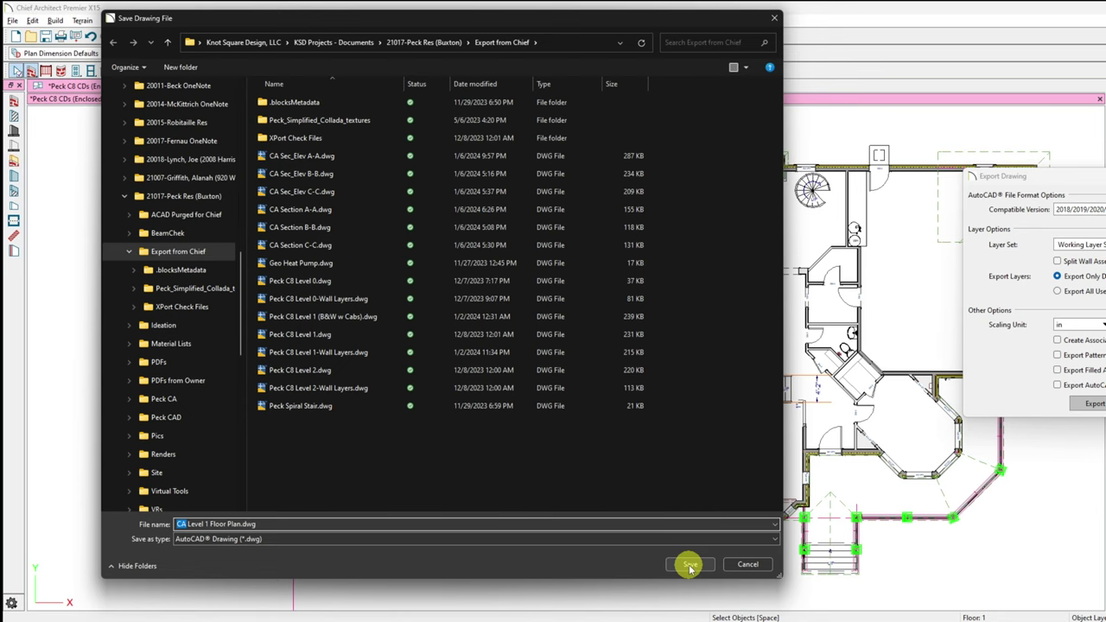
left_click(690, 566)
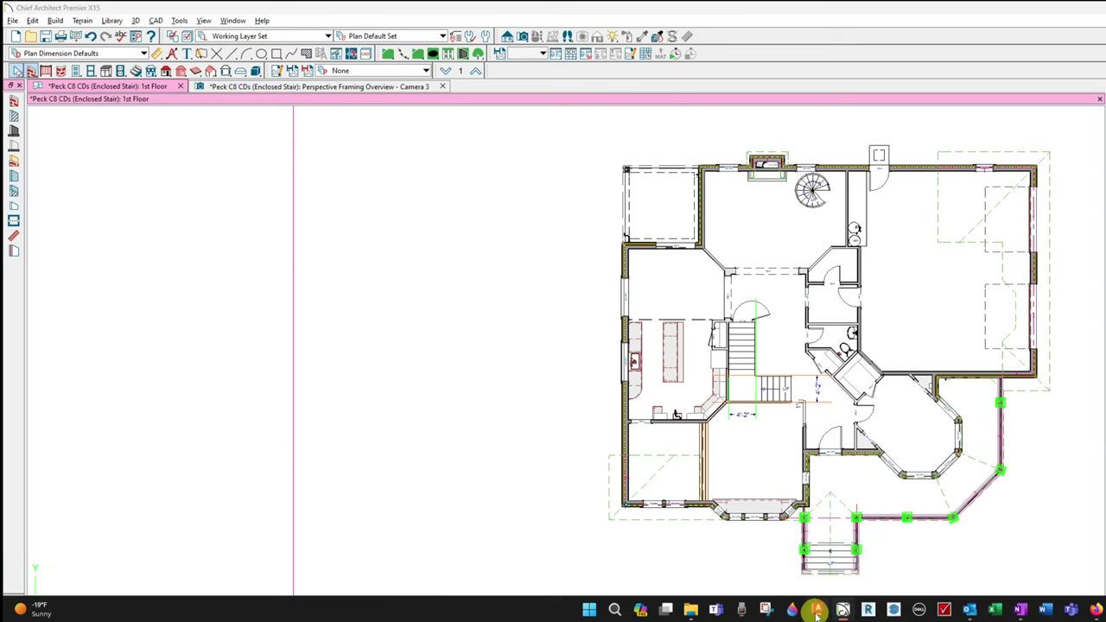
Step: Switch to AutoCAD and open S3.1-Lvl1 Flr Frmg Pln.dwg from the Quick Access Toolbar
left_click(817, 610)
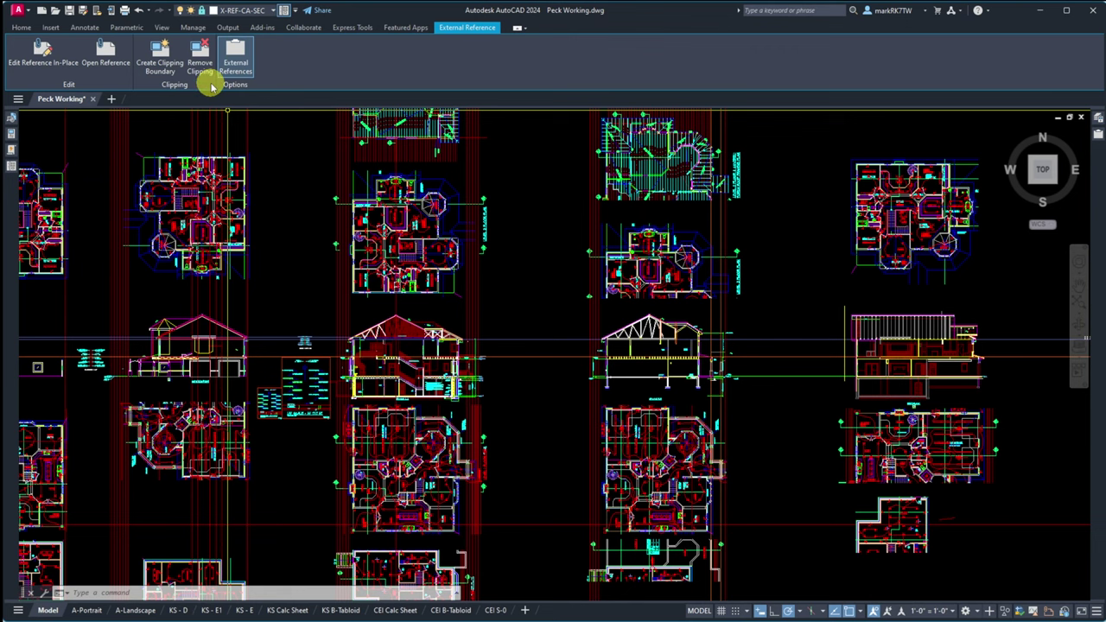
left_click(55, 10)
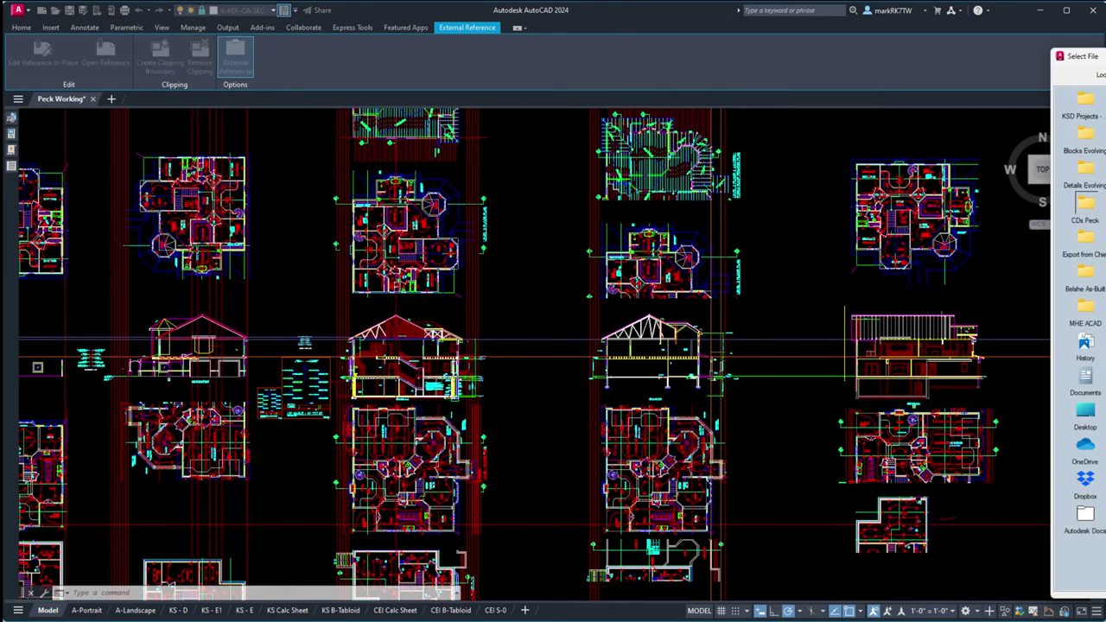
left_click_drag(1097, 57, 563, 74)
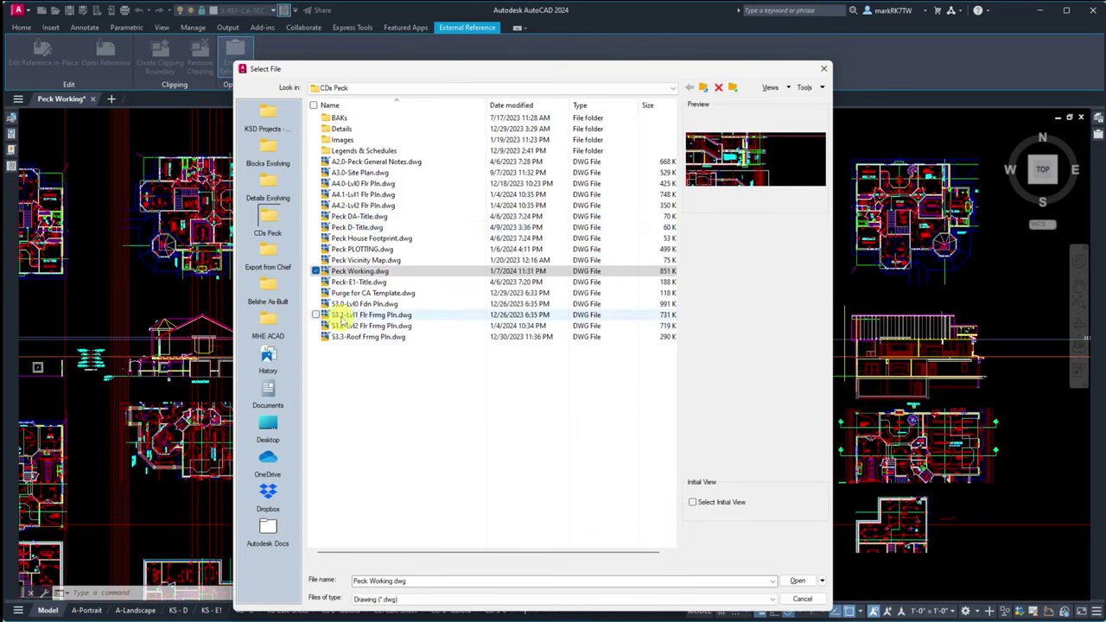
left_click(348, 315)
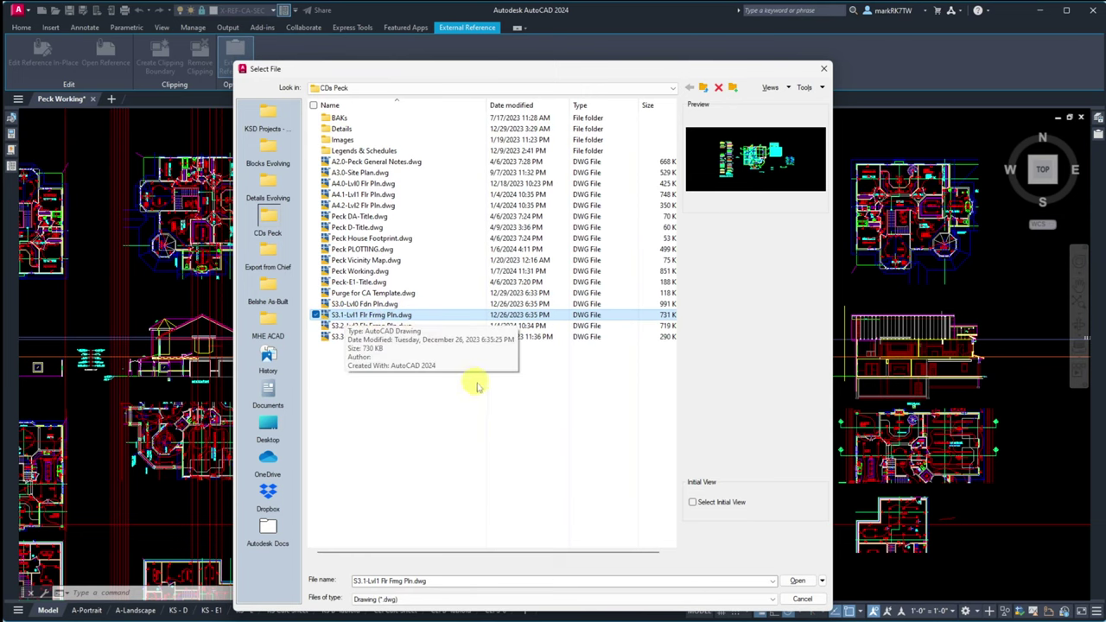
left_click(795, 581)
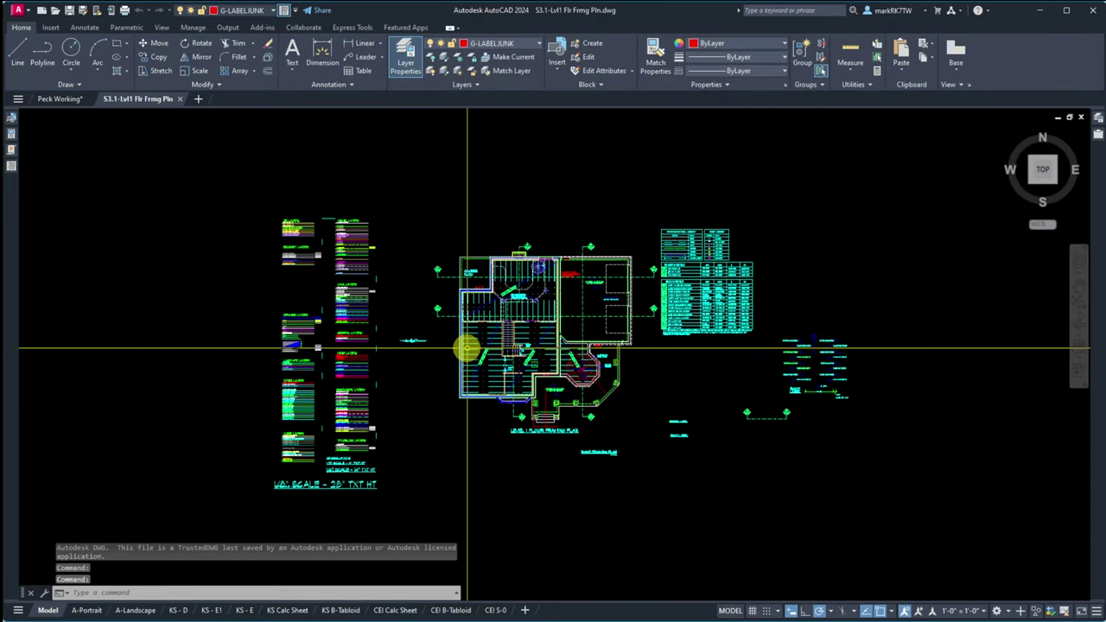
scroll(466, 353, "up", 10)
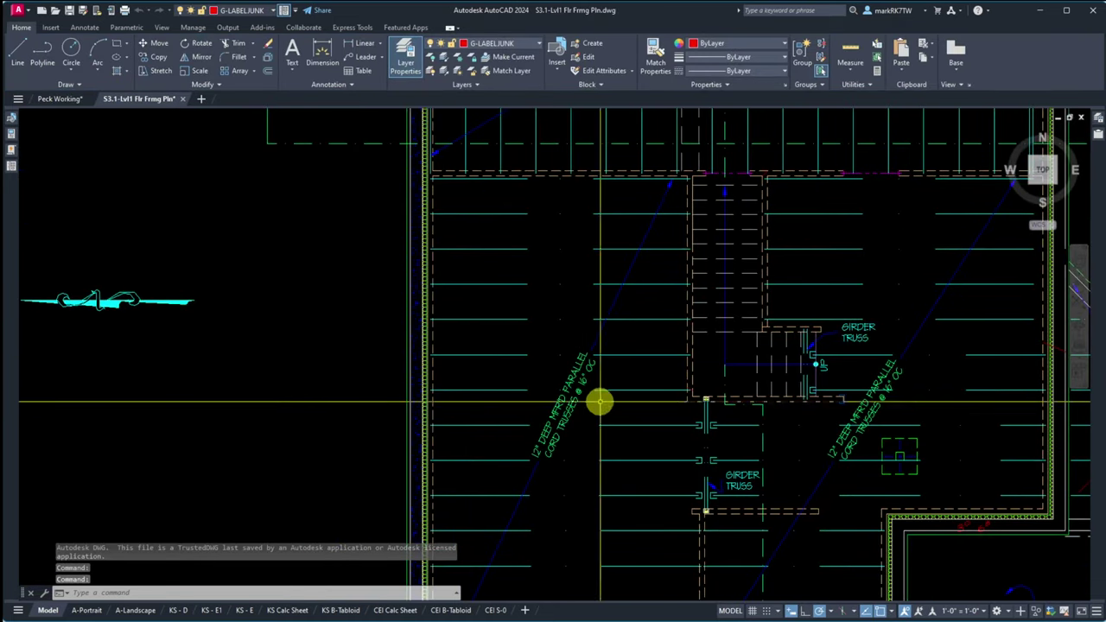
scroll(583, 376, "down", 5)
scroll(622, 423, "up", 3)
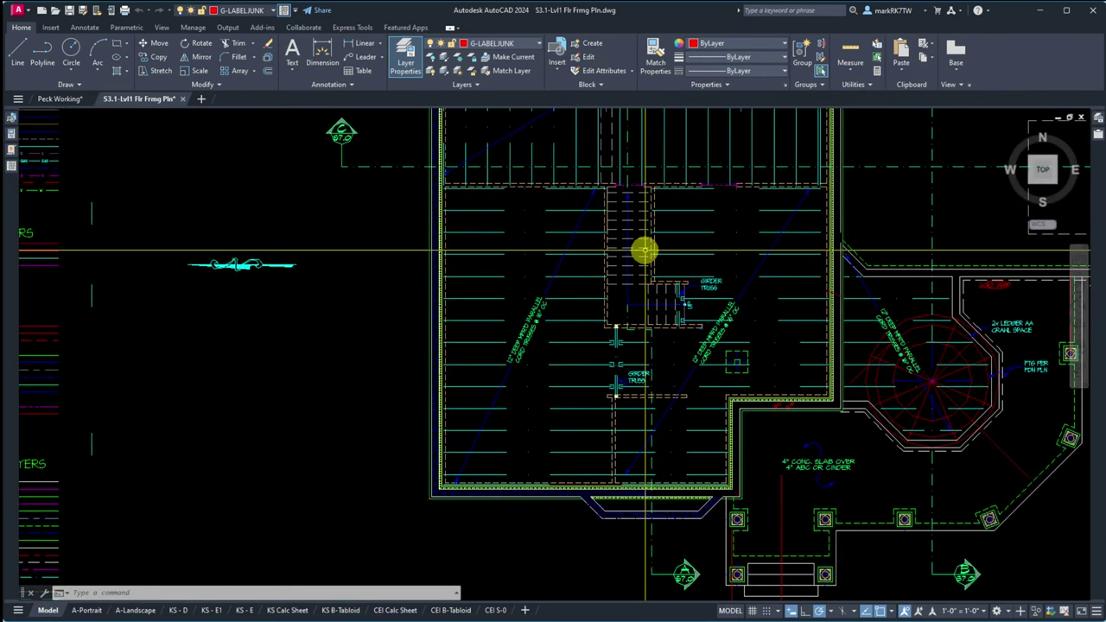
left_click(569, 232)
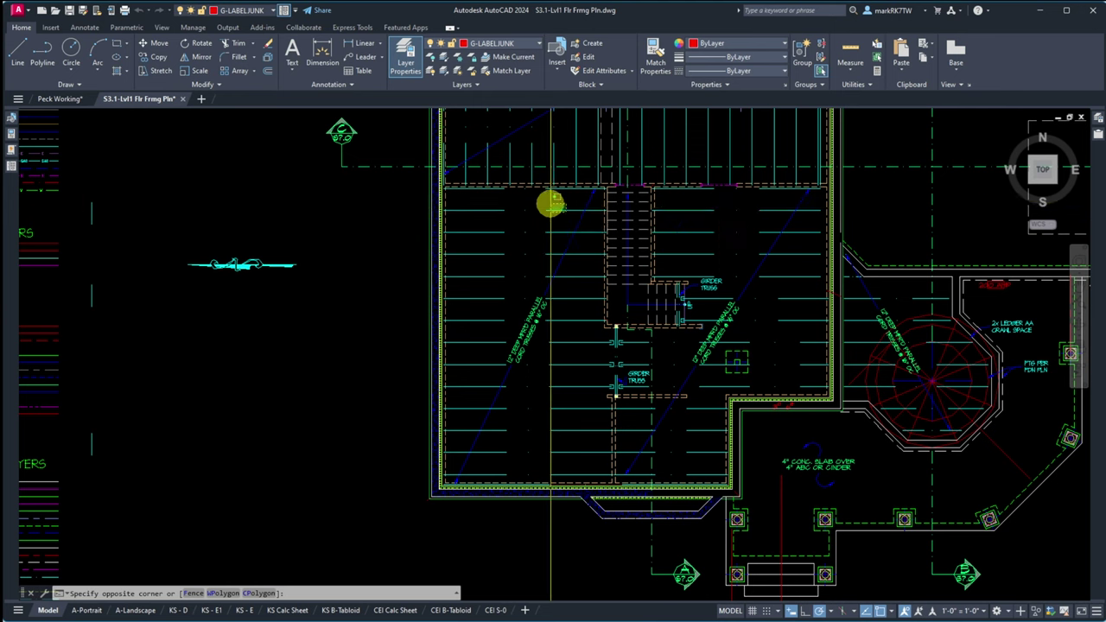
left_click(550, 202)
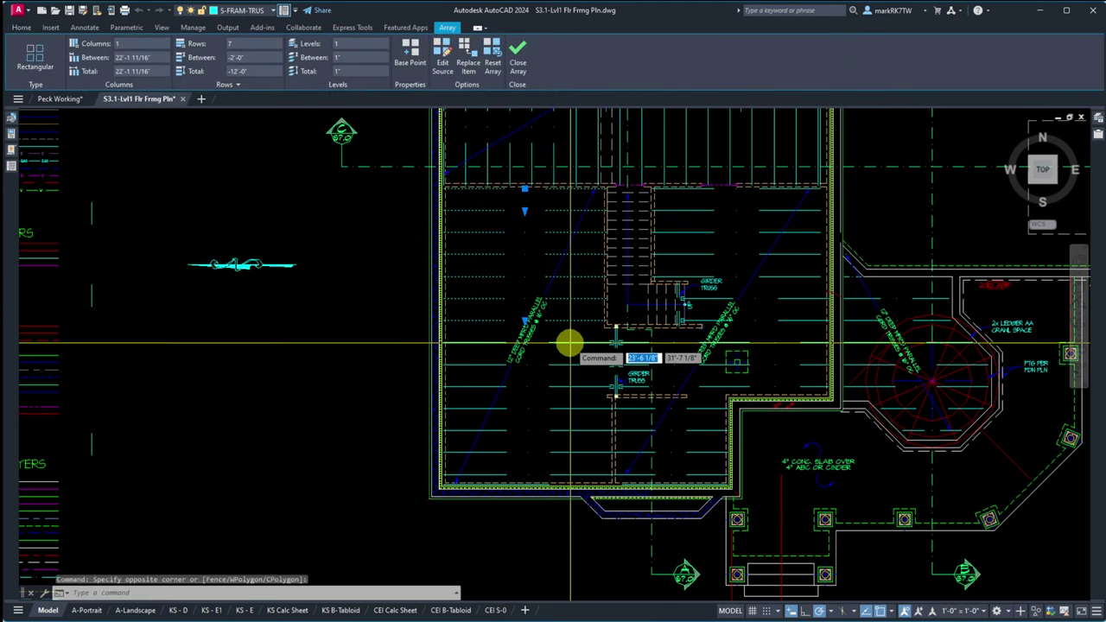
key("Escape")
left_click(574, 452)
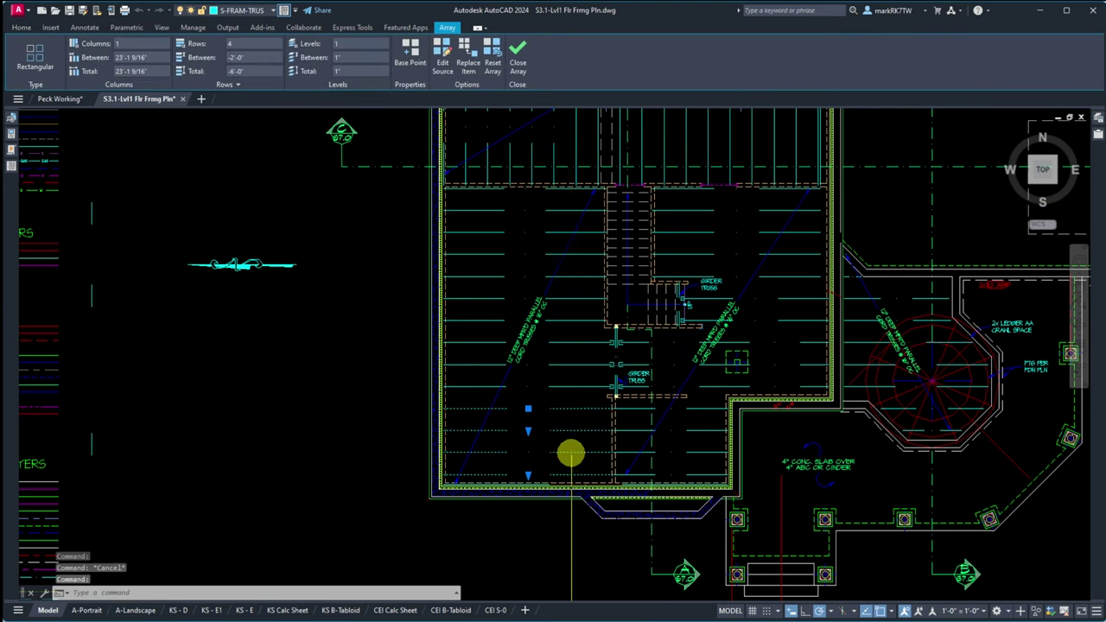
key("Escape")
scroll(662, 494, "up", 6)
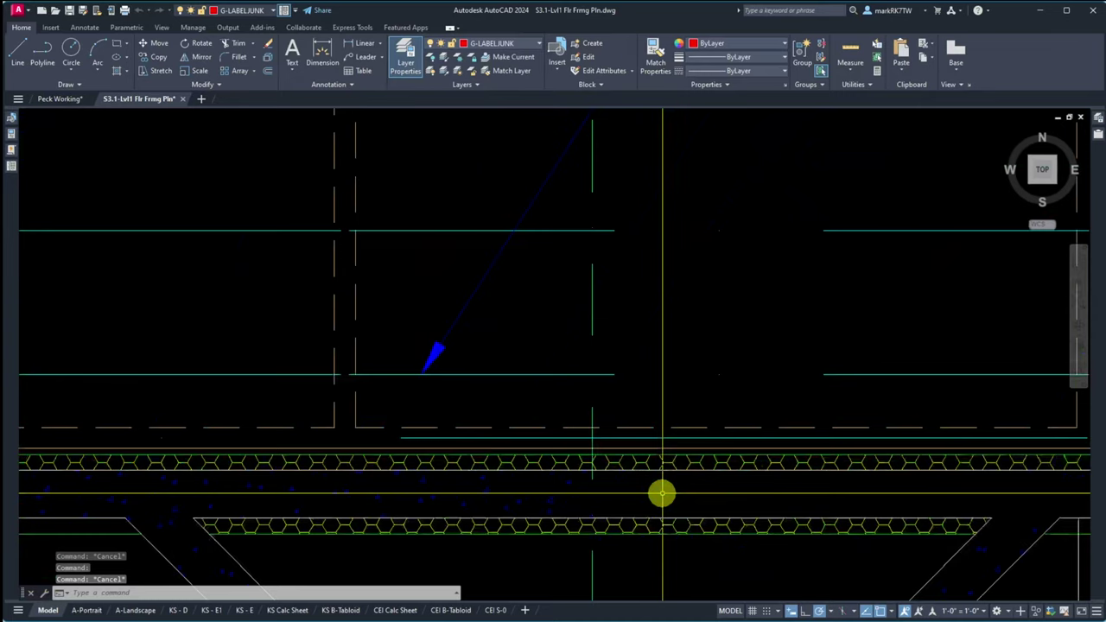
left_click(663, 439)
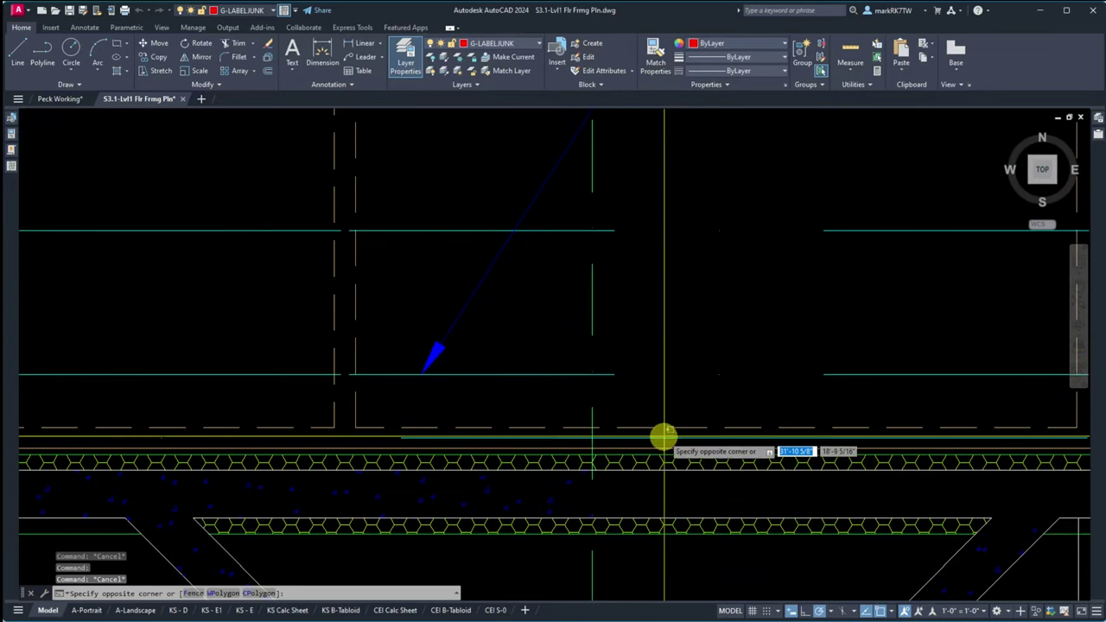
scroll(683, 458, "down", 6)
left_click(585, 472)
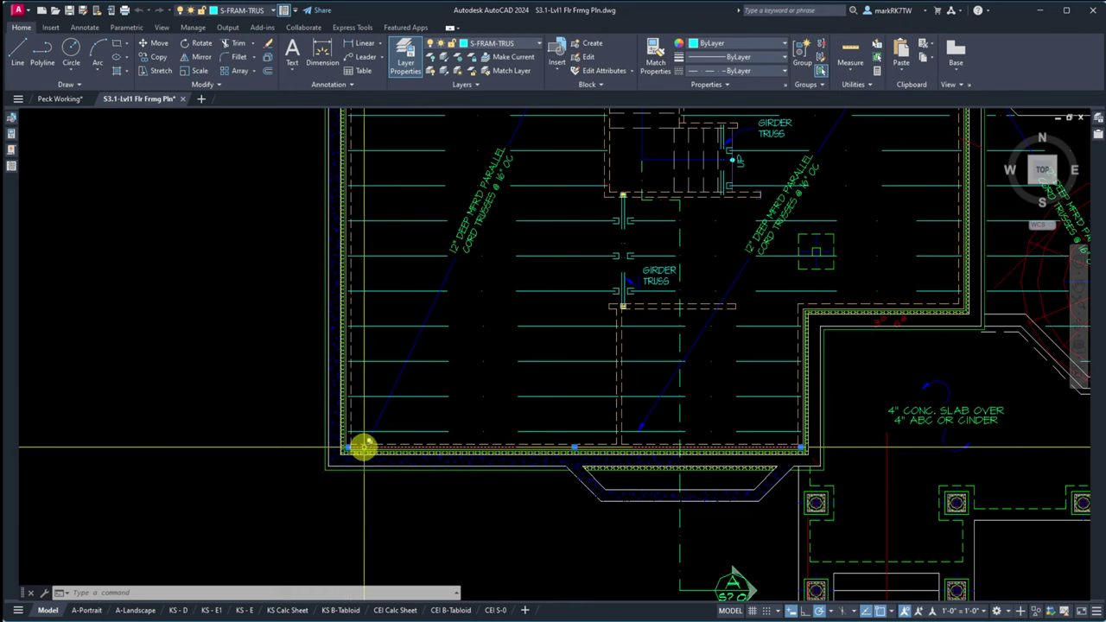
left_click(523, 490)
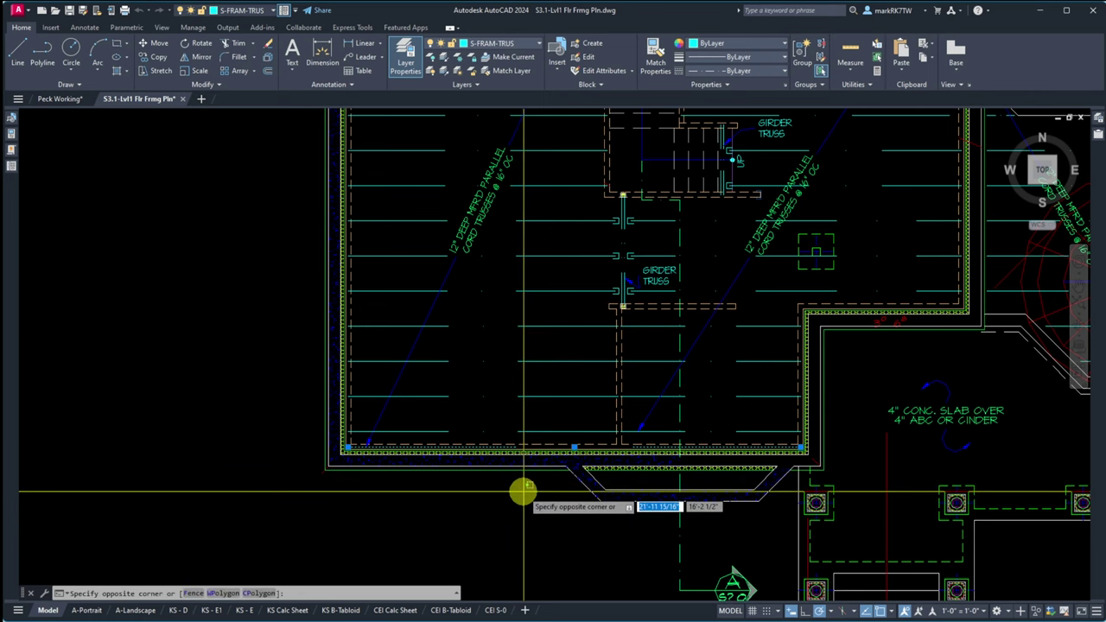
key("Escape")
key("Escape")
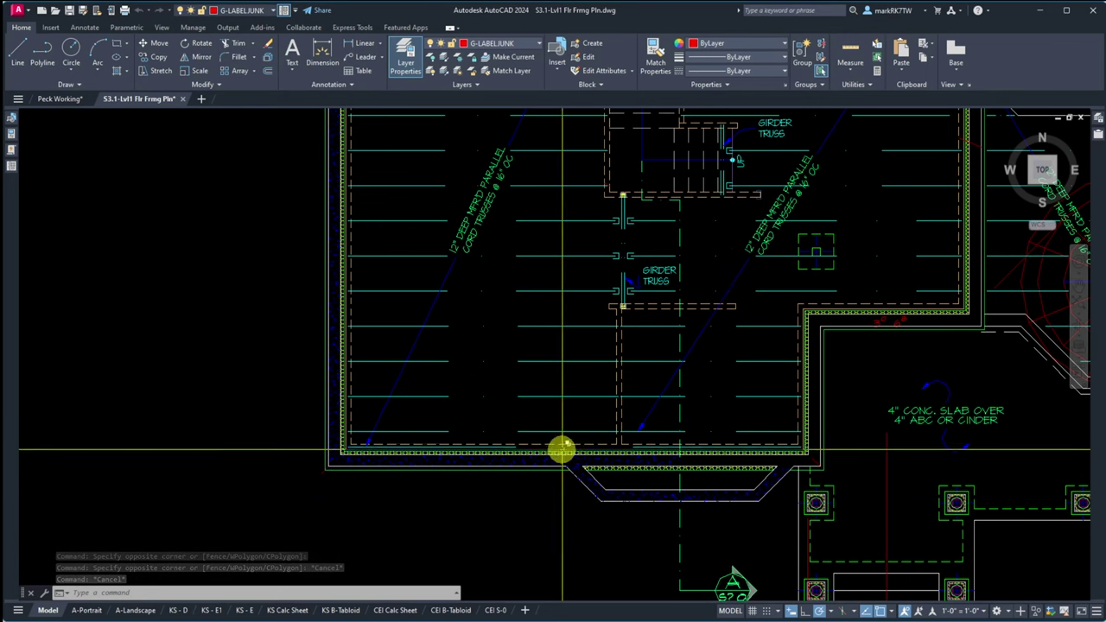
key("Escape")
key("Escape")
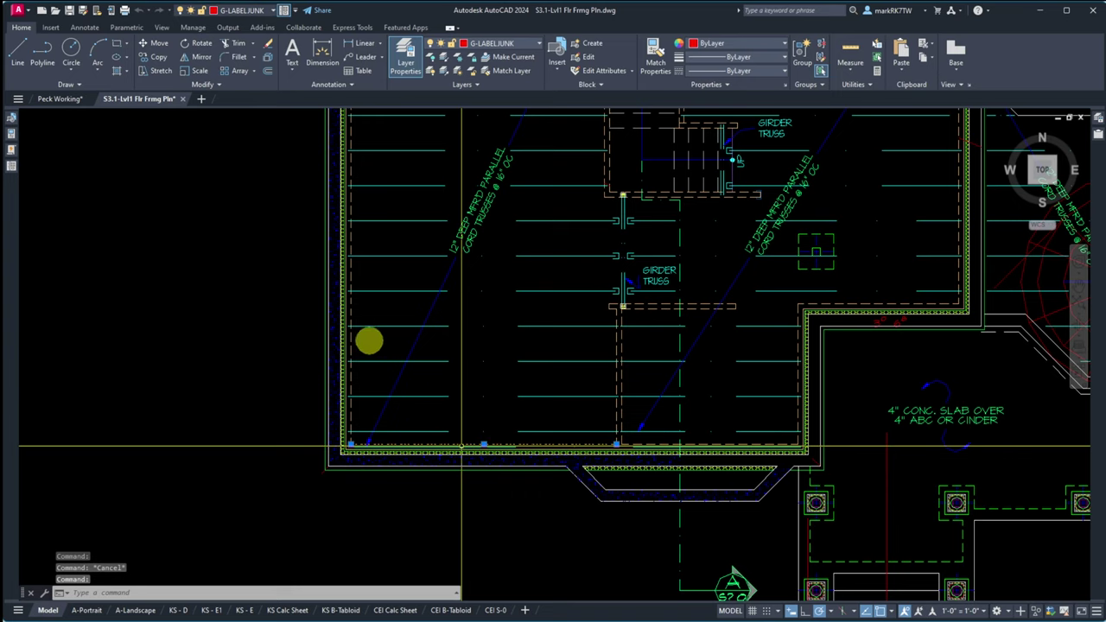
key("Escape")
scroll(488, 461, "up", 6)
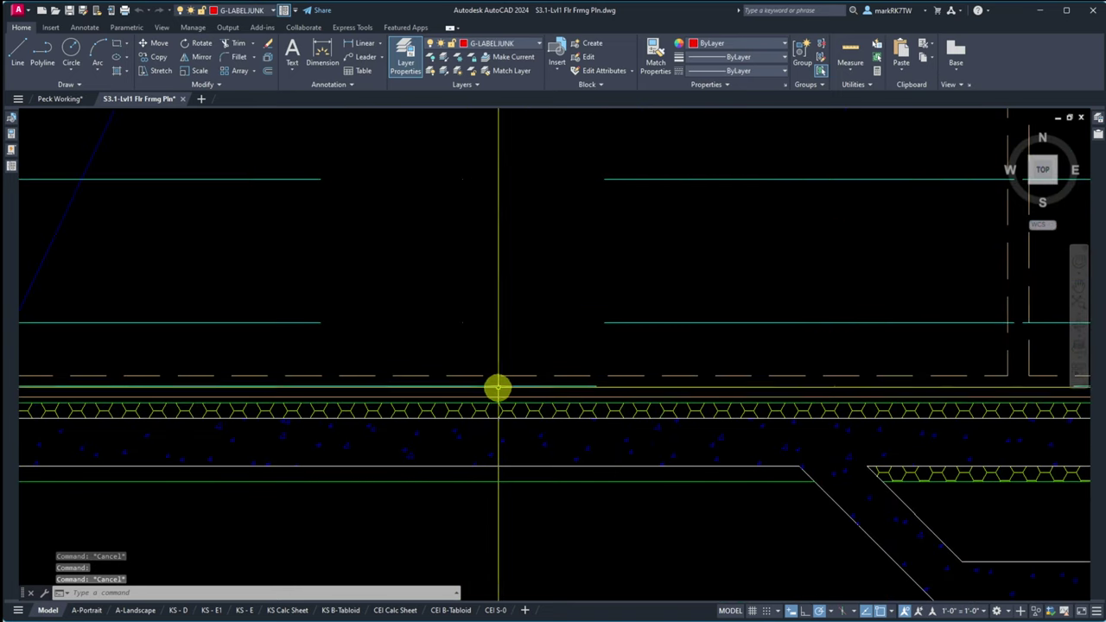
scroll(498, 388, "down", 5)
scroll(449, 519, "down", 3)
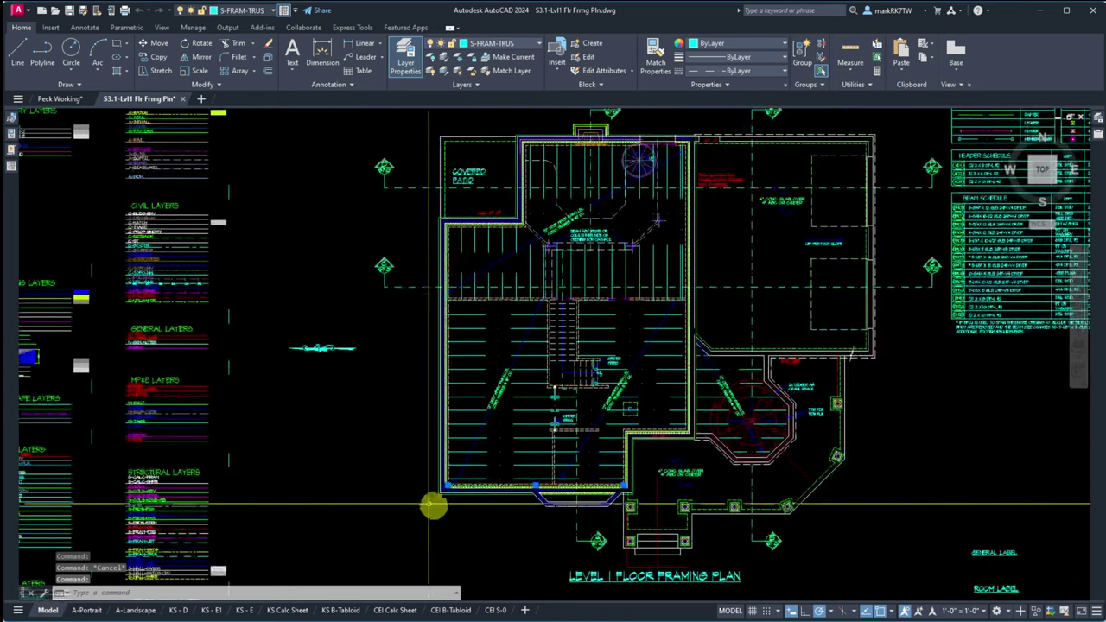
scroll(432, 507, "up", 4)
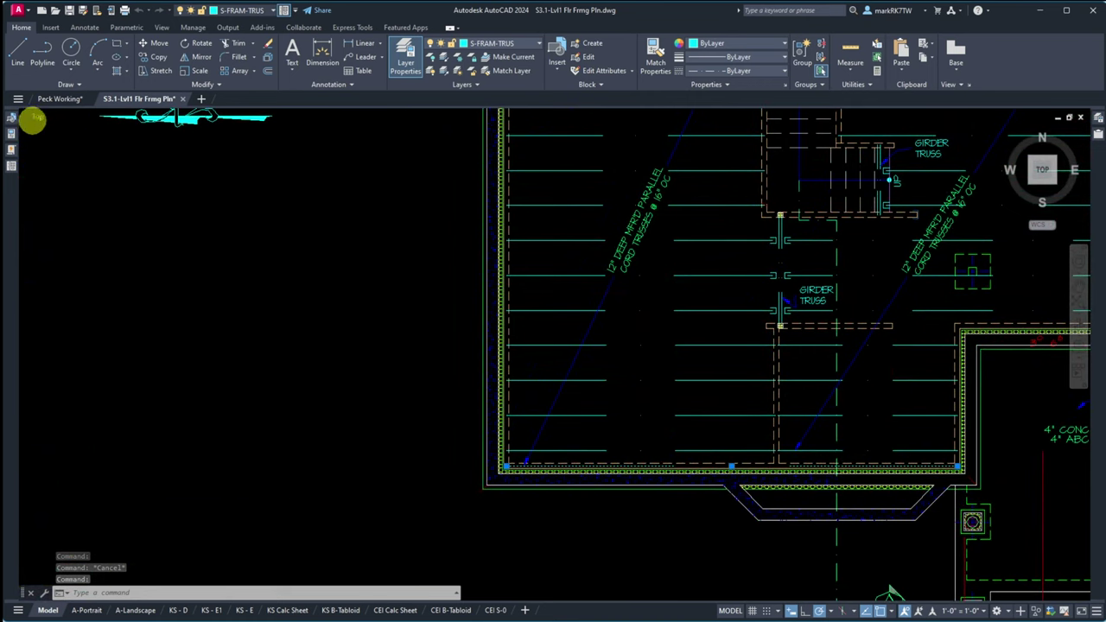
left_click(11, 134)
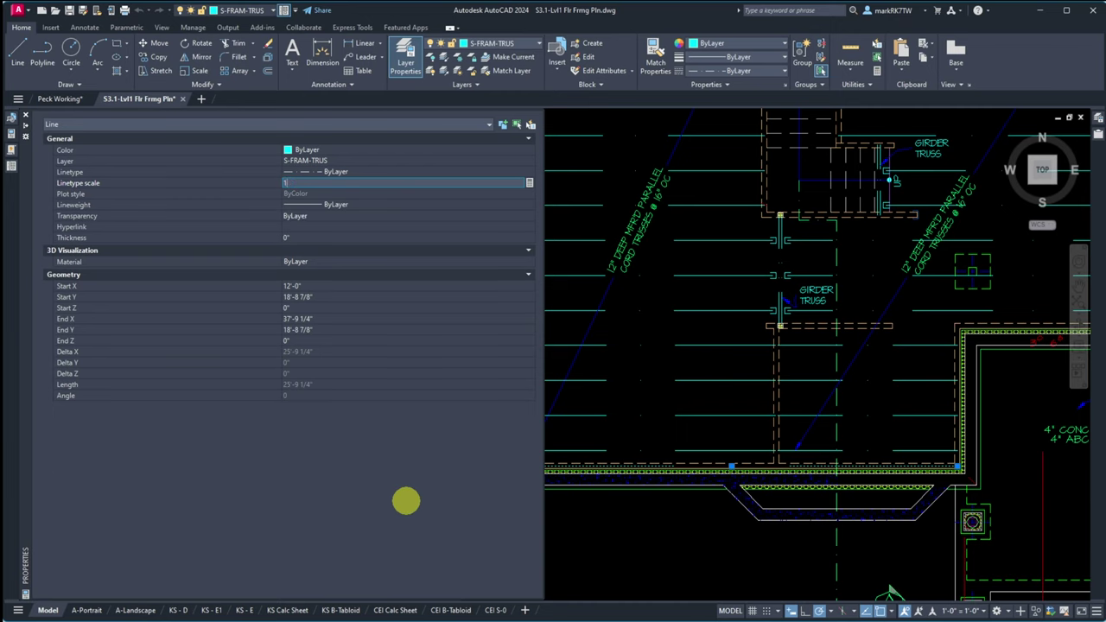
key("Escape")
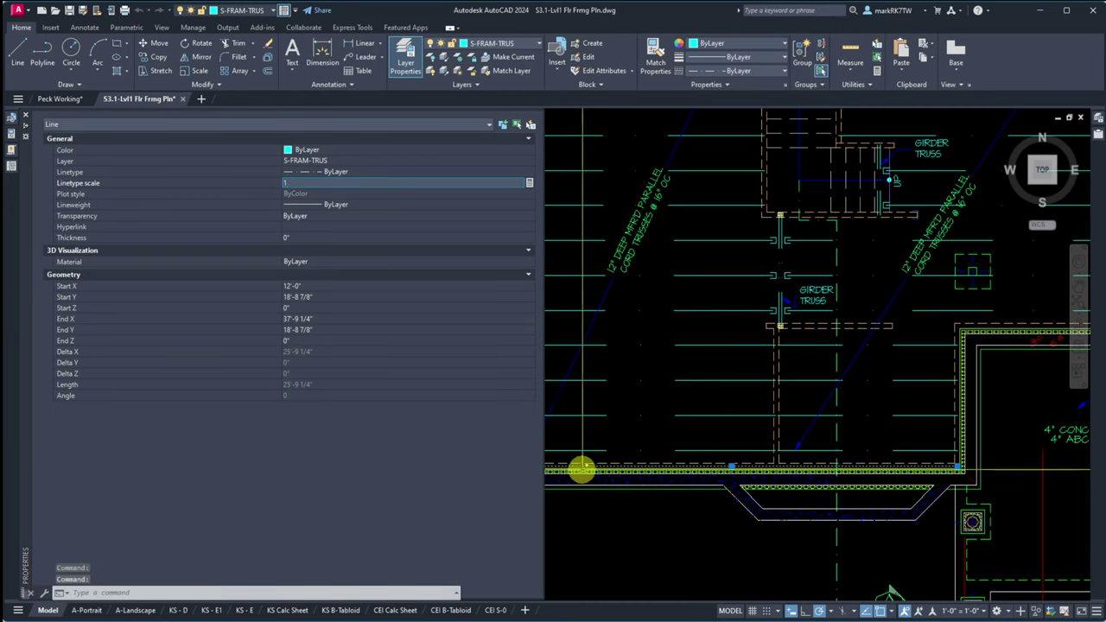
scroll(666, 470, "up", 5)
left_click(701, 431)
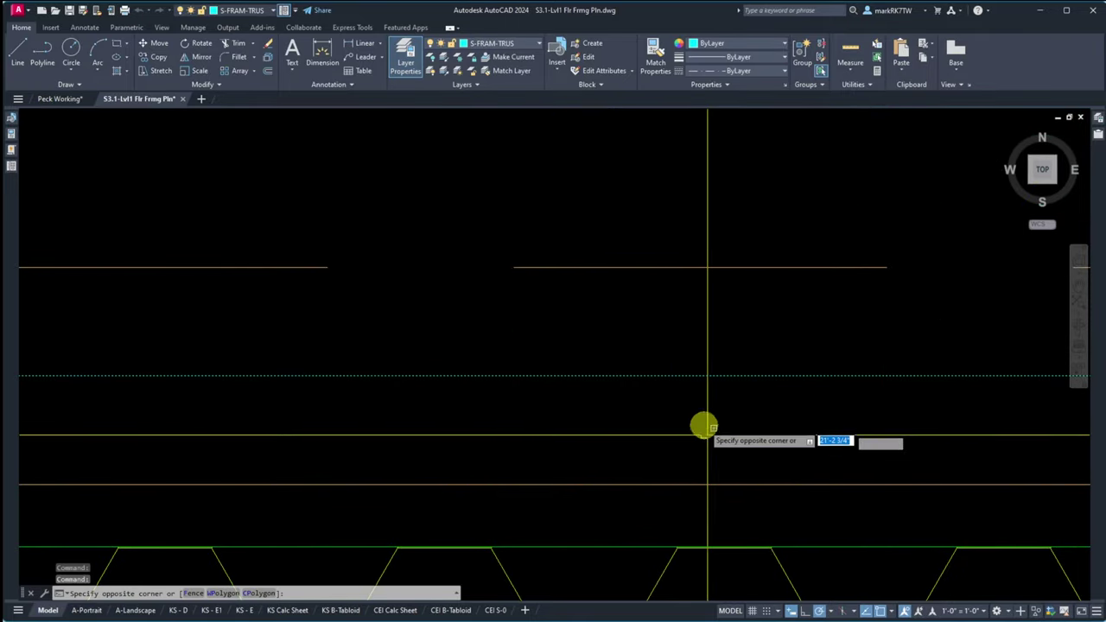
left_click(691, 424)
key("Escape")
scroll(682, 425, "down", 3)
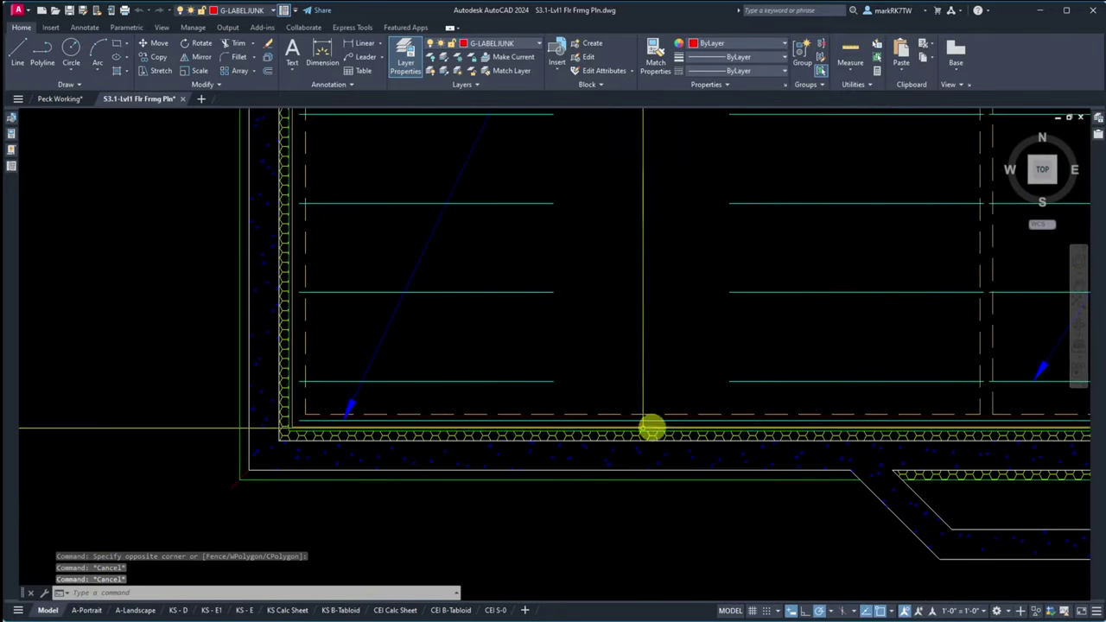
scroll(501, 436, "up", 3)
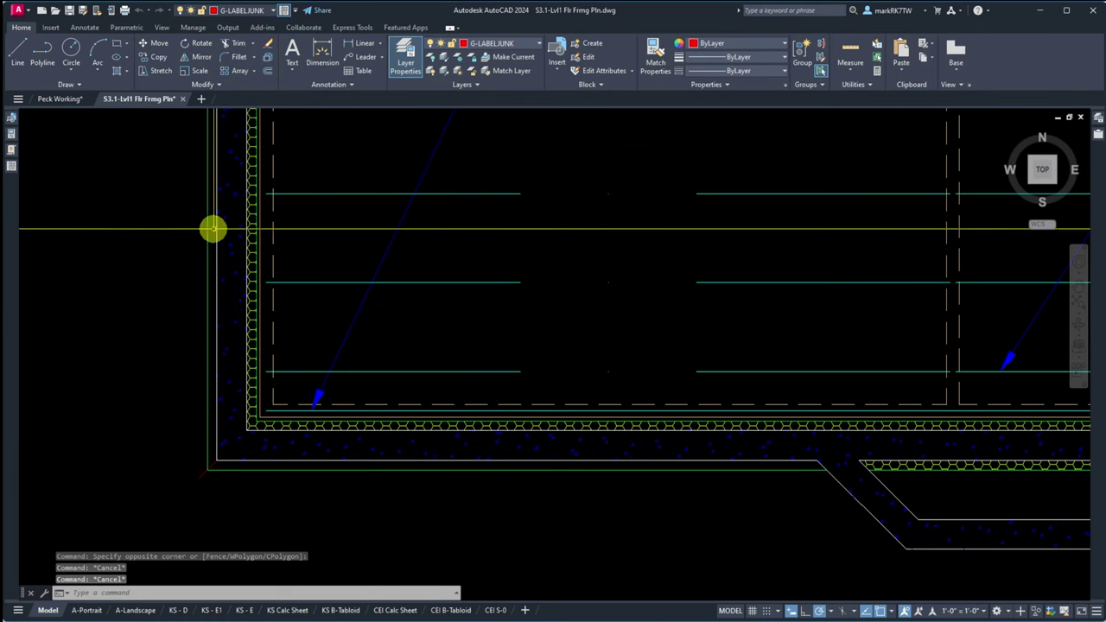
mouse_move(20, 129)
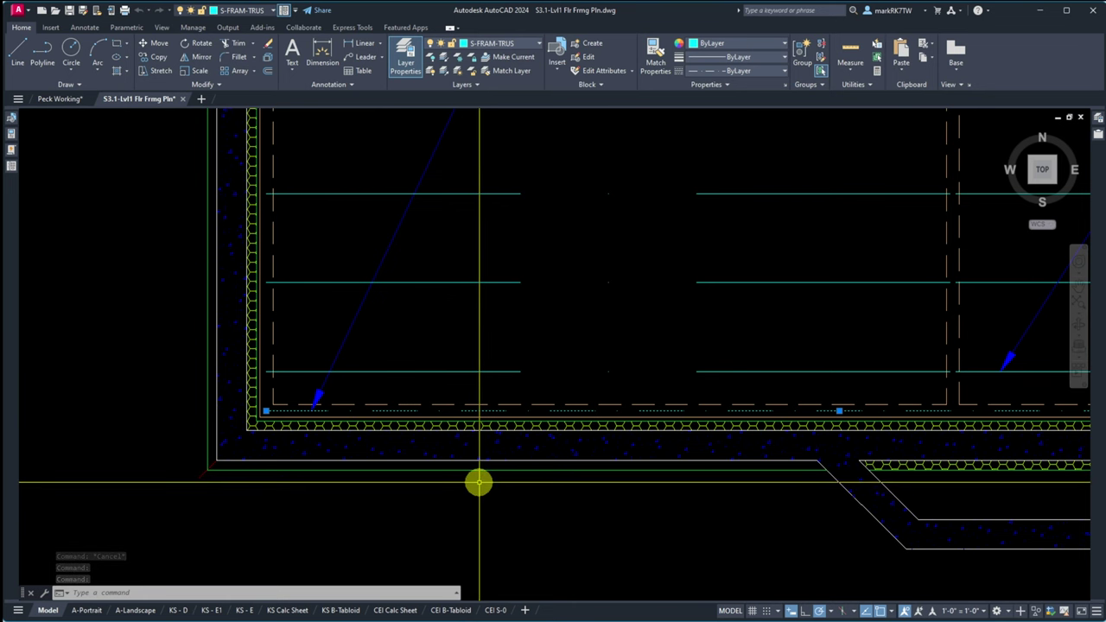
scroll(480, 483, "down", 3)
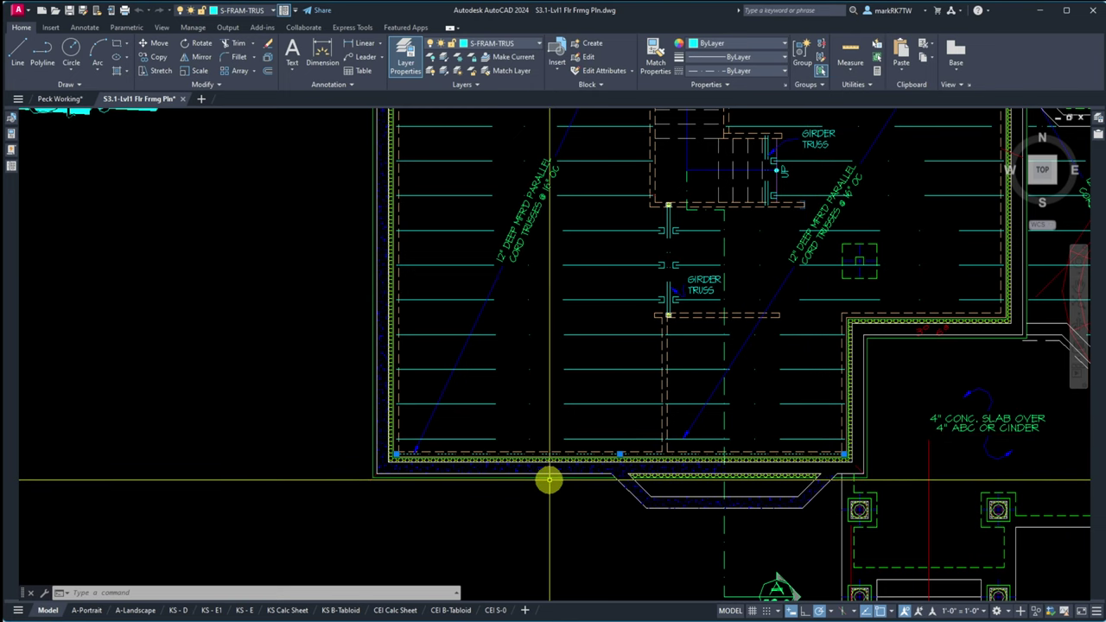
left_click(612, 455)
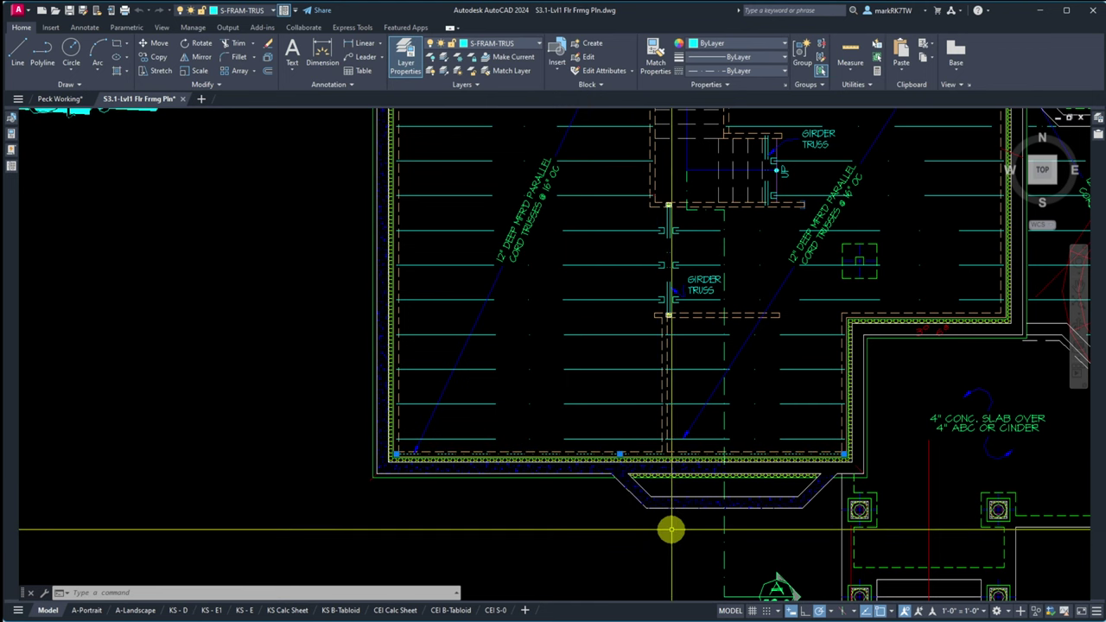
scroll(671, 530, "down", 5)
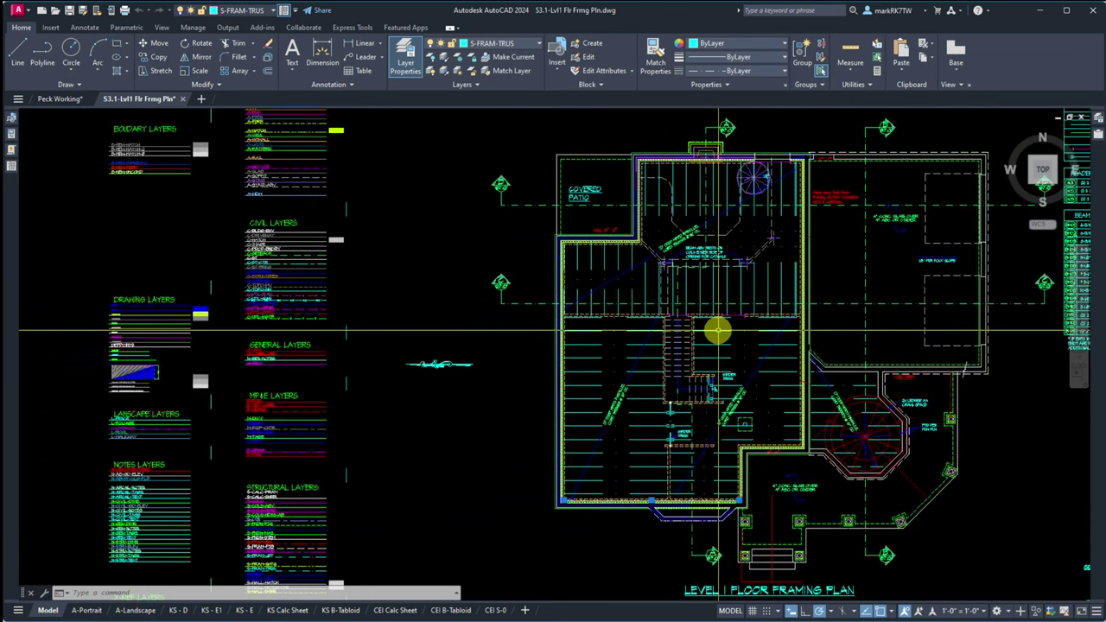
scroll(717, 329, "up", 5)
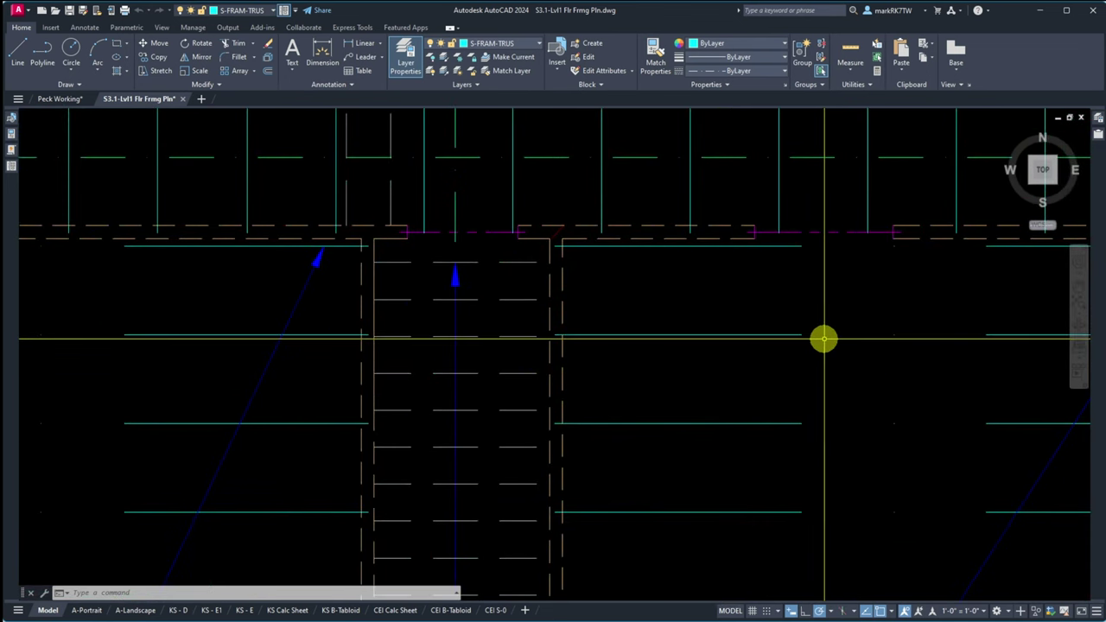
scroll(826, 332, "down", 5)
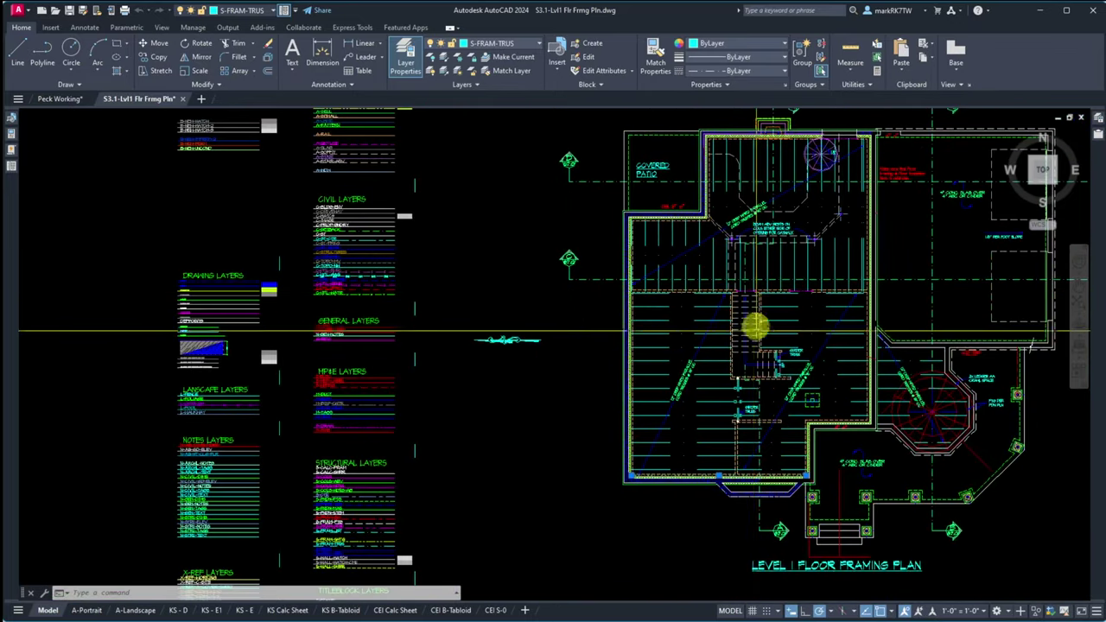
scroll(760, 492, "up", 6)
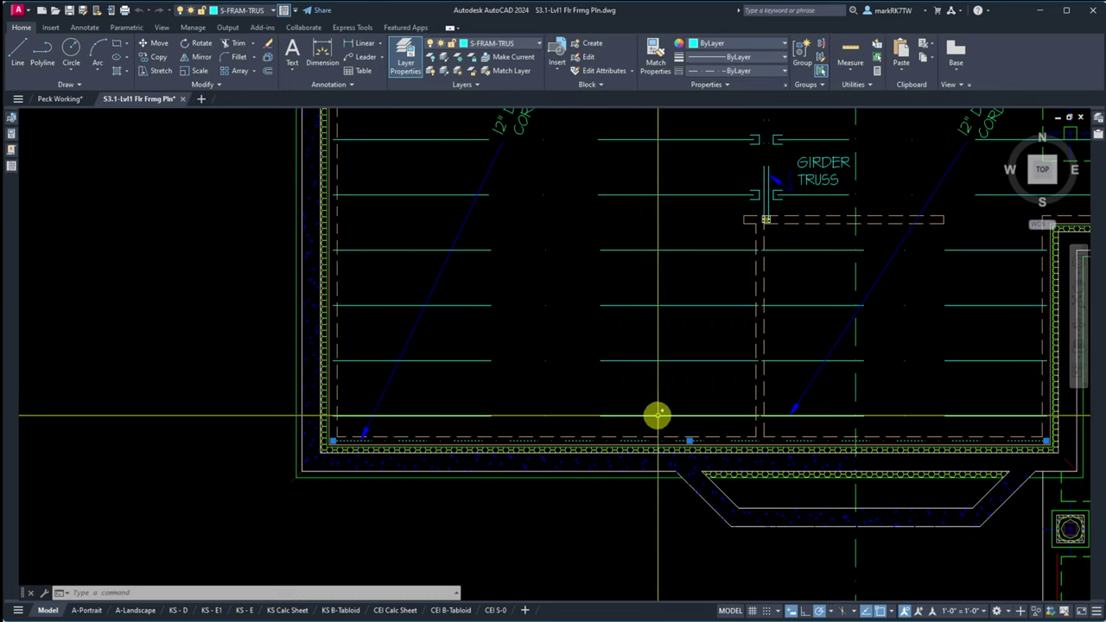
left_click(11, 132)
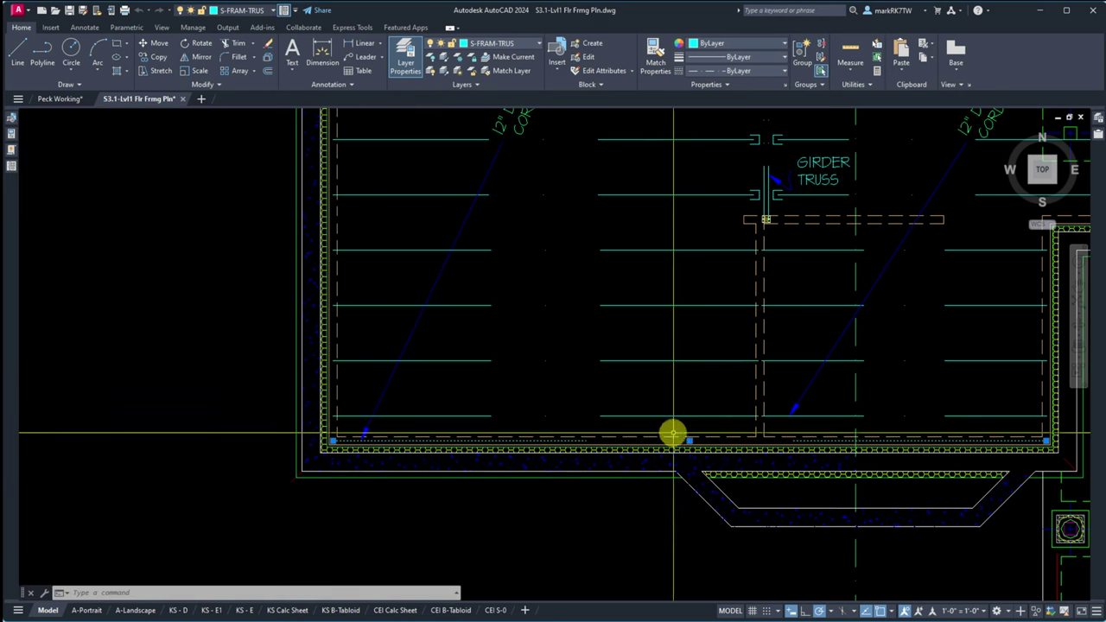
left_click(663, 407)
key("Escape")
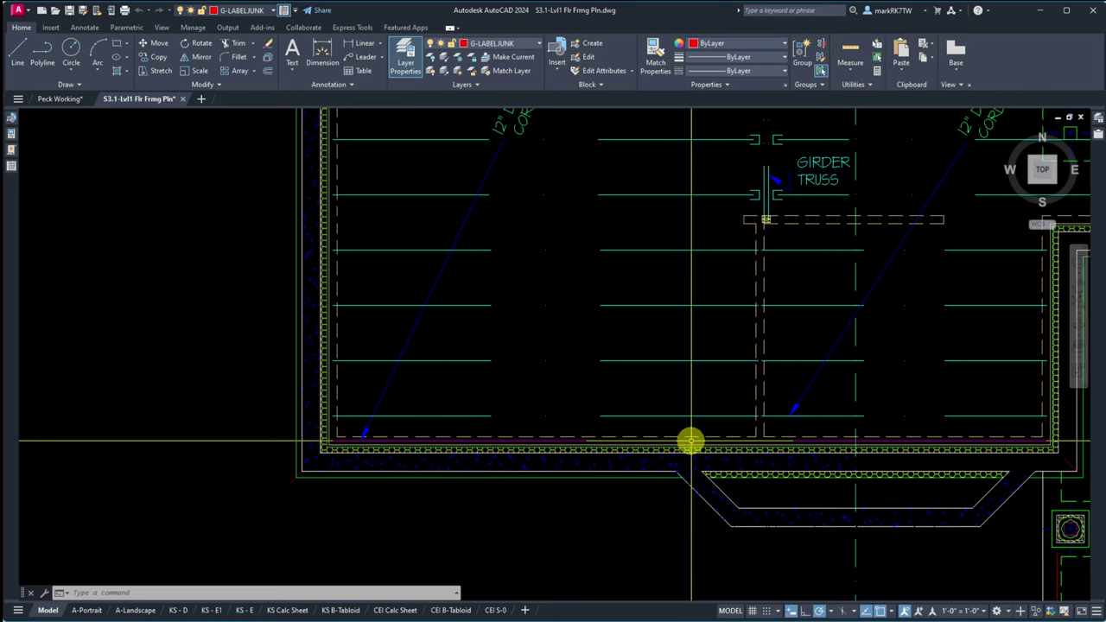
scroll(686, 518, "up", 2)
scroll(686, 518, "down", 5)
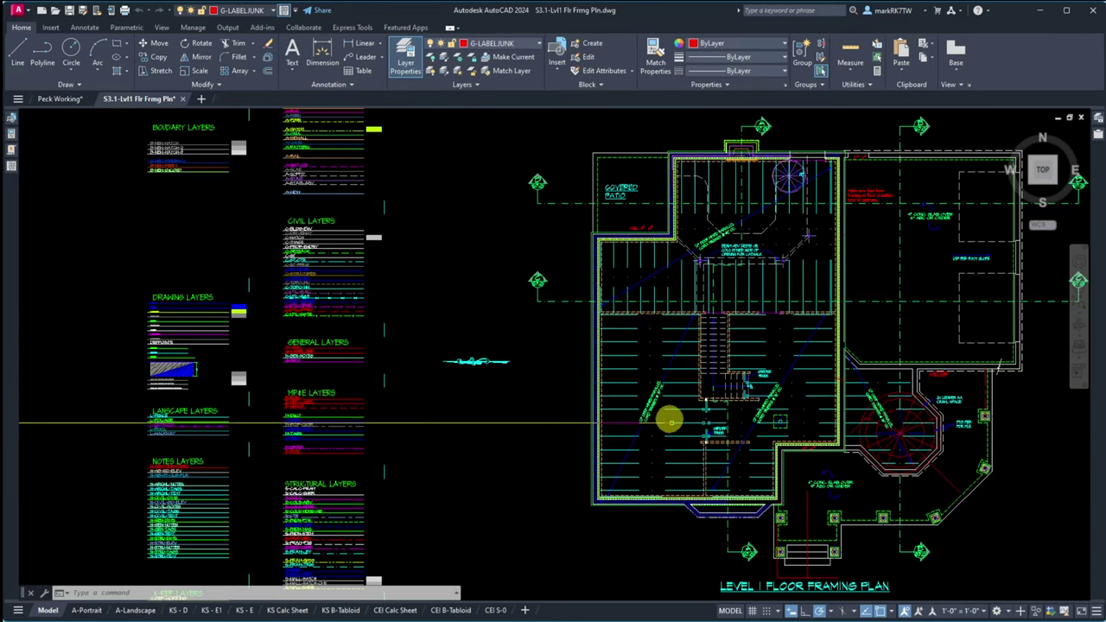
scroll(518, 447, "down", 4)
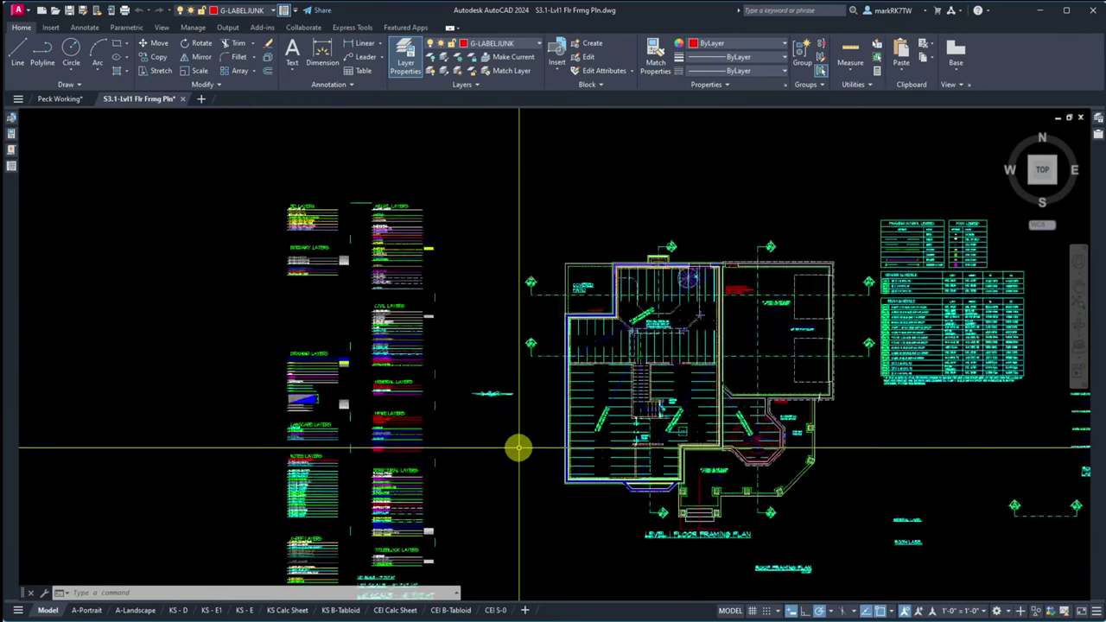
scroll(593, 458, "up", 4)
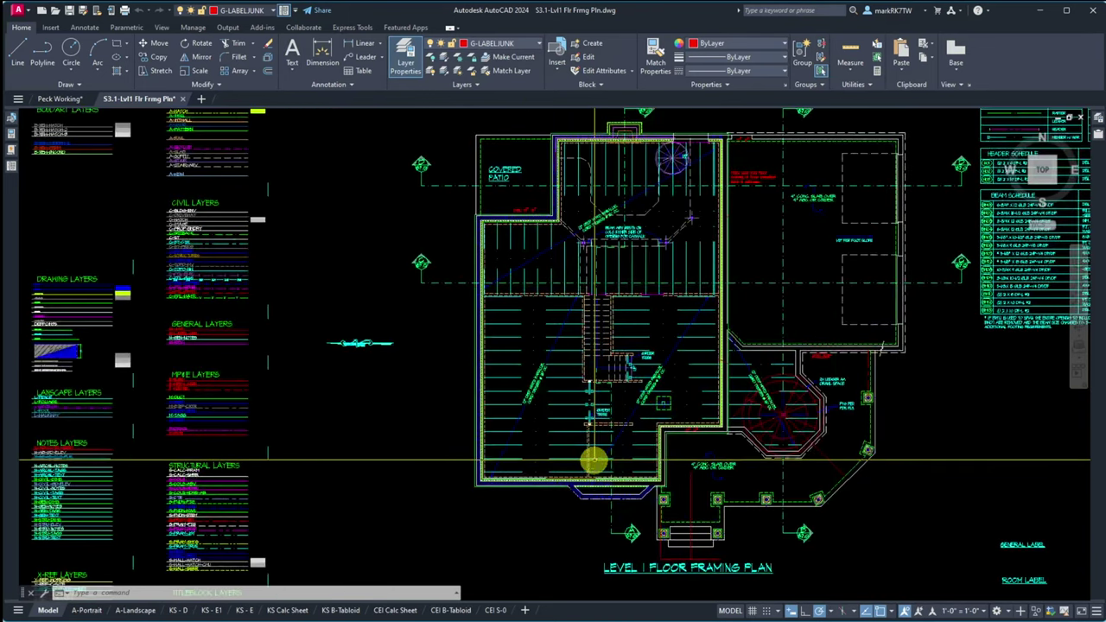
Step: Choose X-REF-CA-Lvl1 in the layer list so it becomes the current layer
left_click(274, 10)
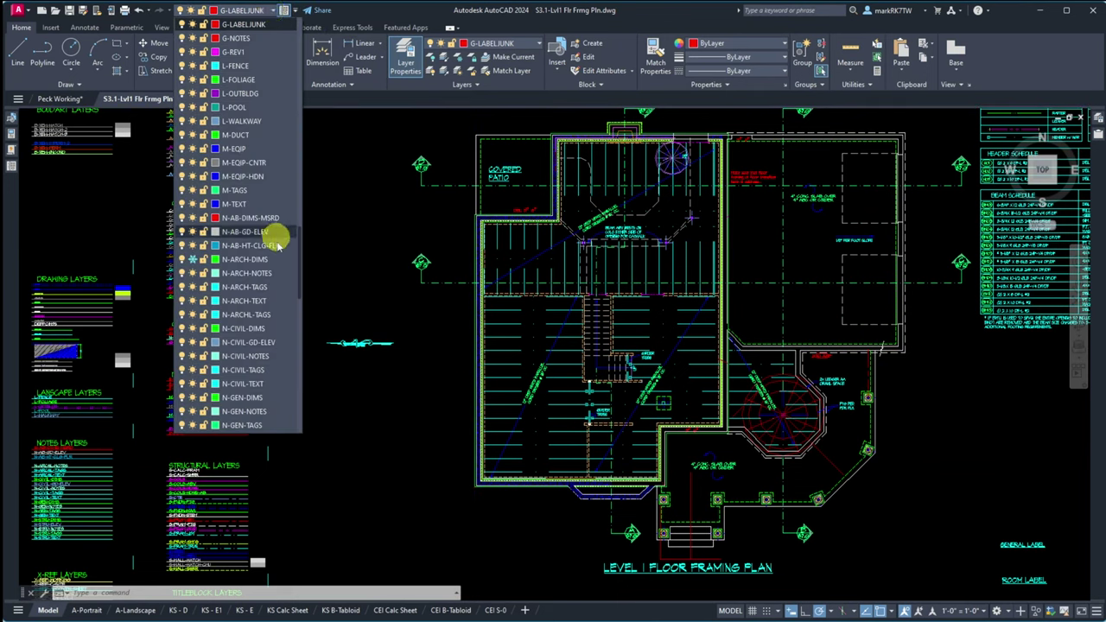
left_click_drag(299, 275, 294, 429)
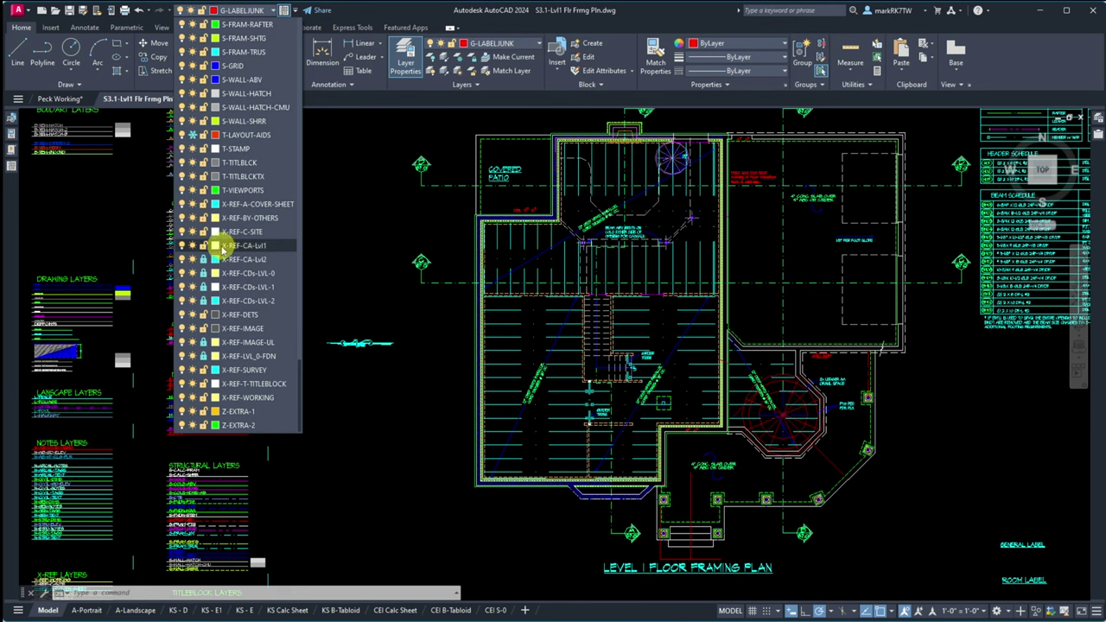
left_click(234, 246)
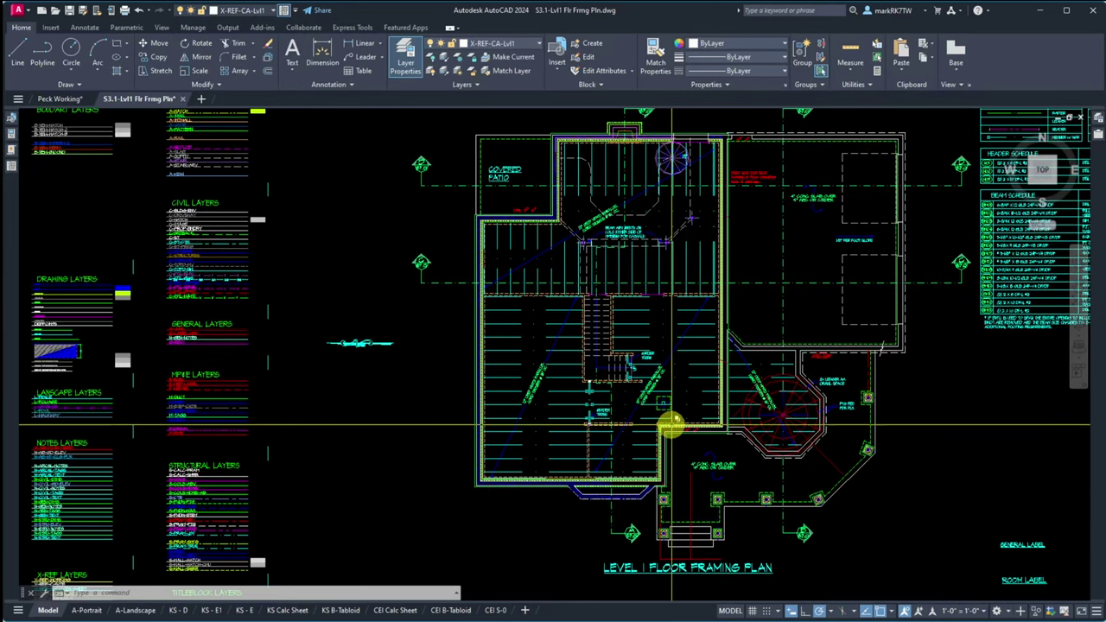
scroll(609, 389, "down", 4)
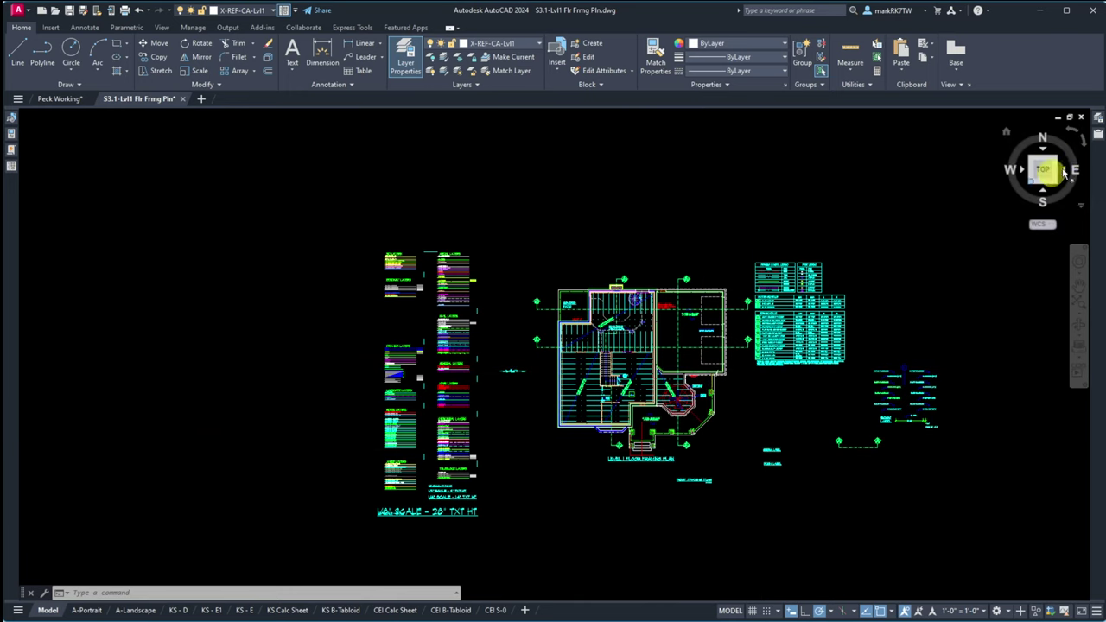
mouse_move(1099, 132)
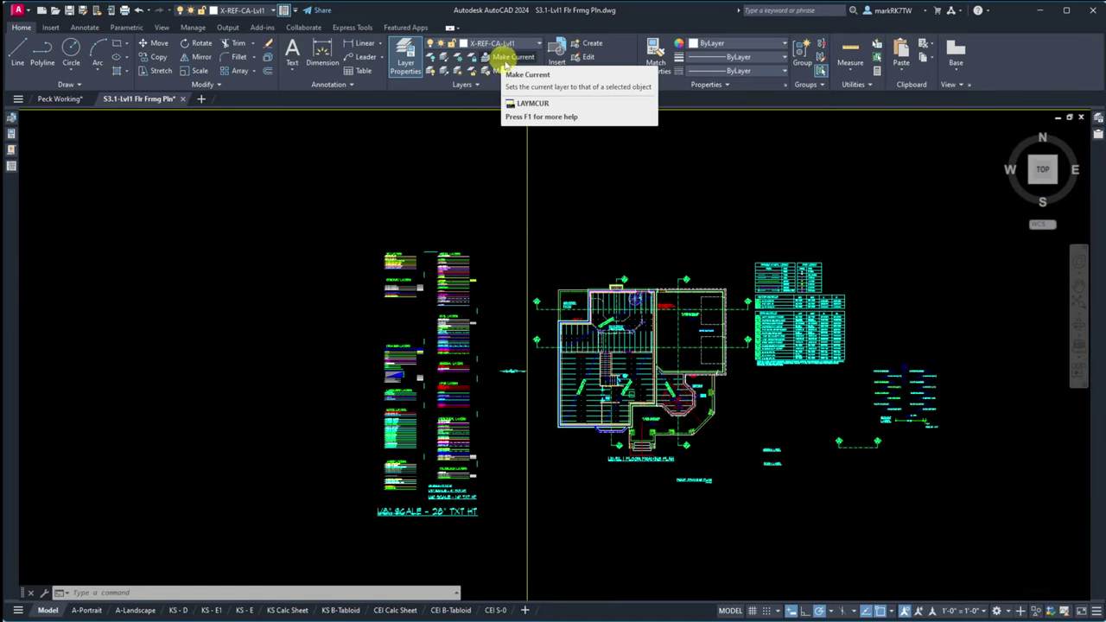
left_click(1093, 132)
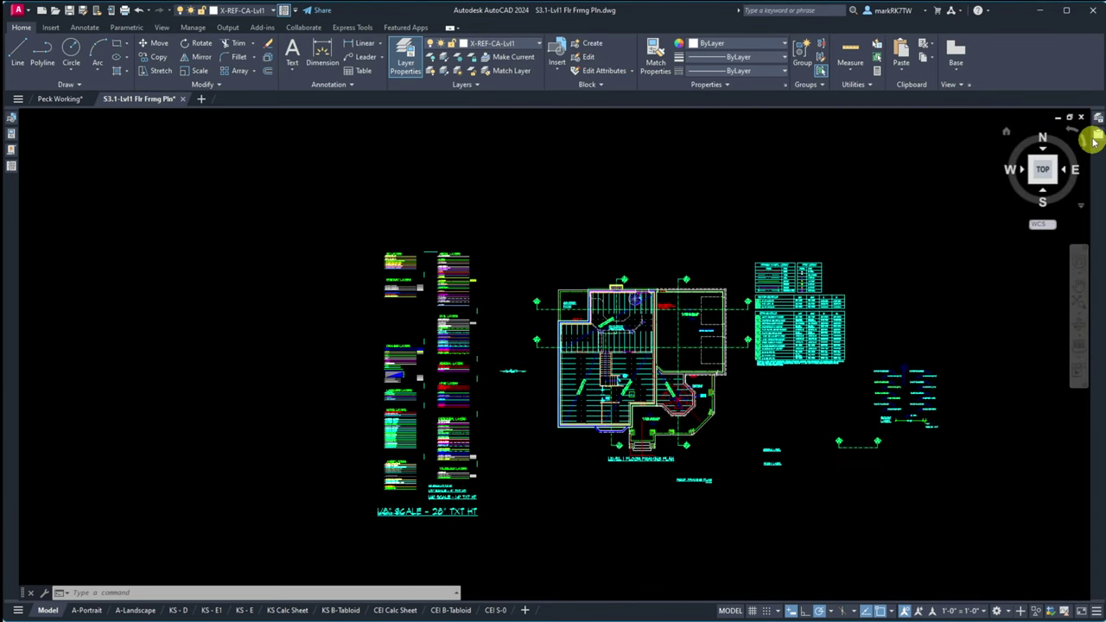
left_click(1093, 138)
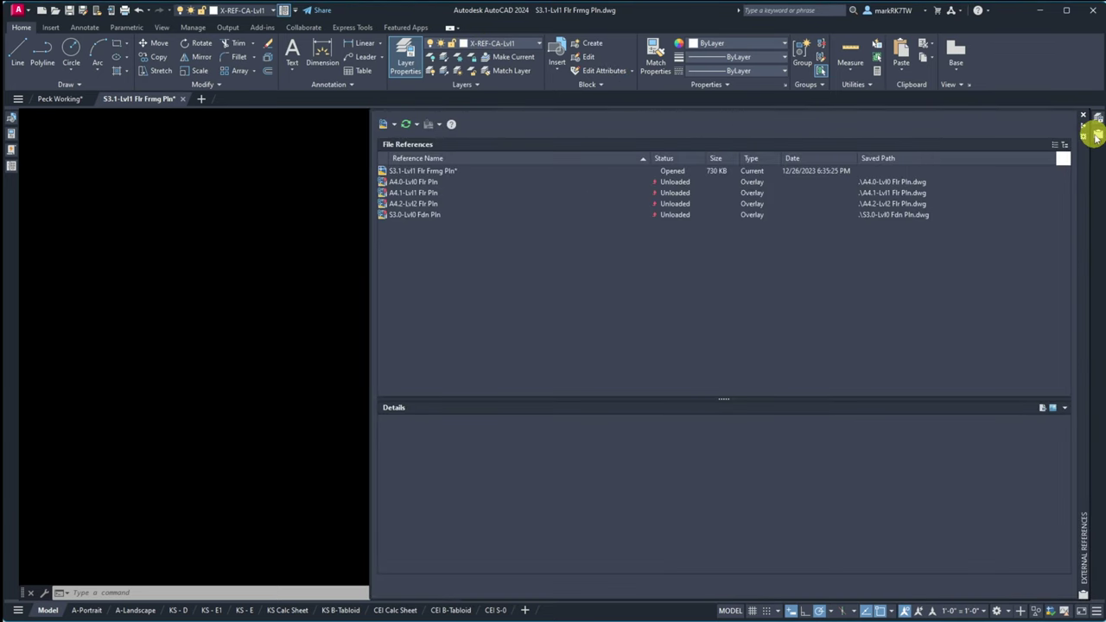
left_click(1096, 123)
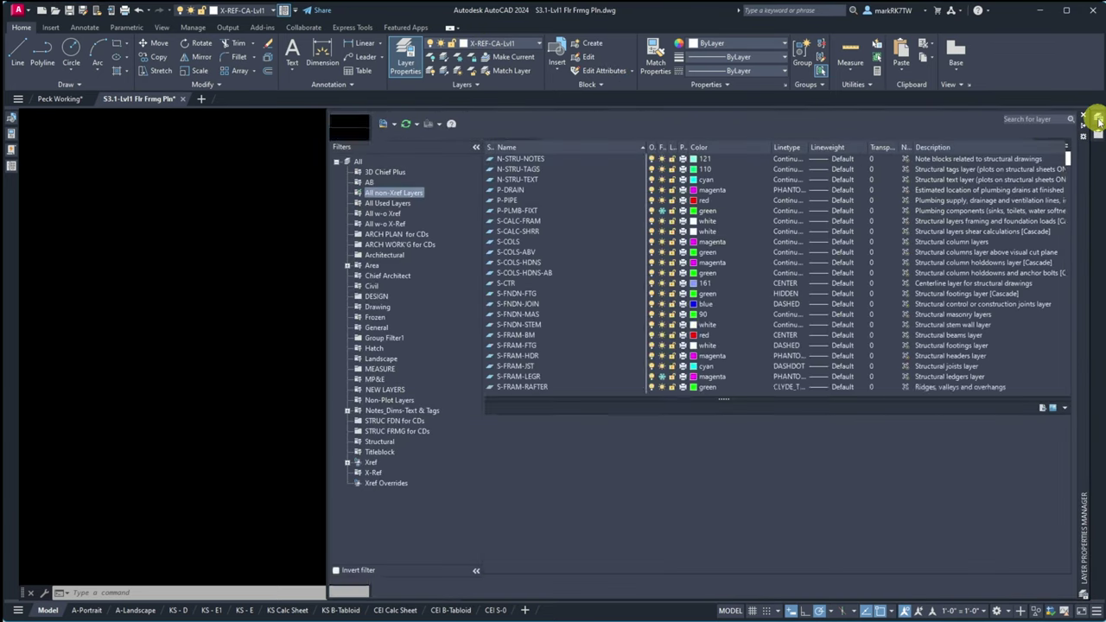
left_click(372, 473)
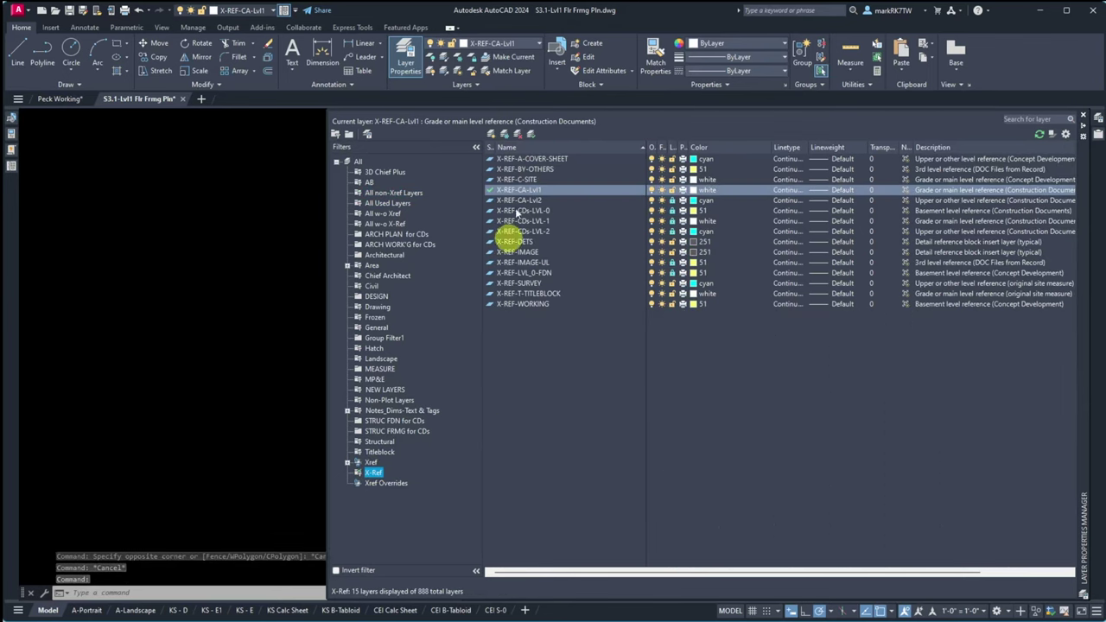
left_click(377, 297)
left_click(378, 307)
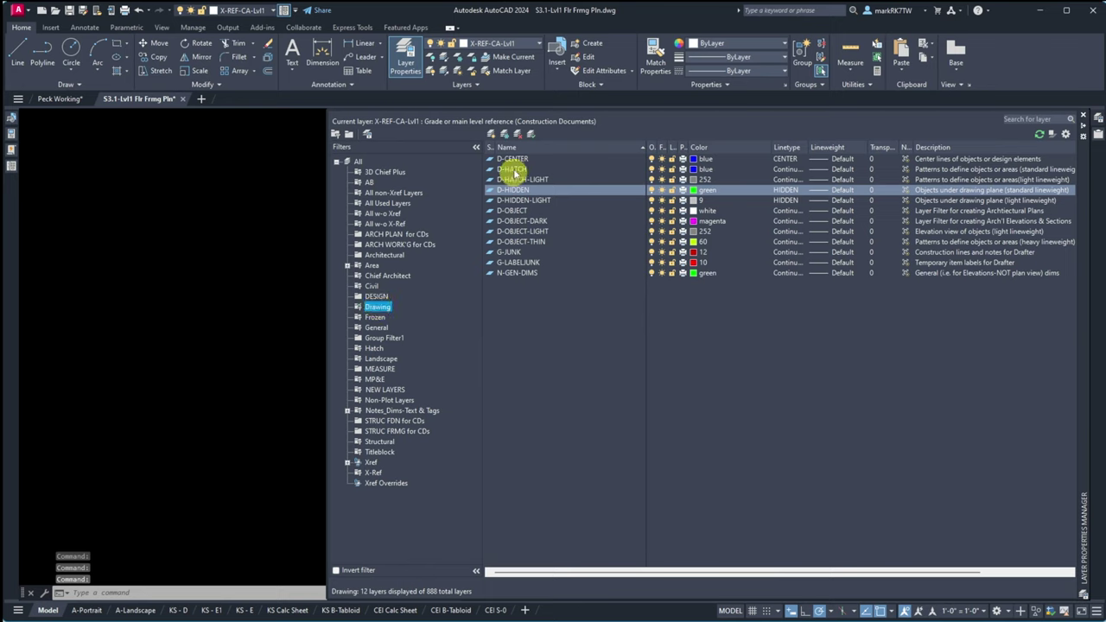
left_click(376, 296)
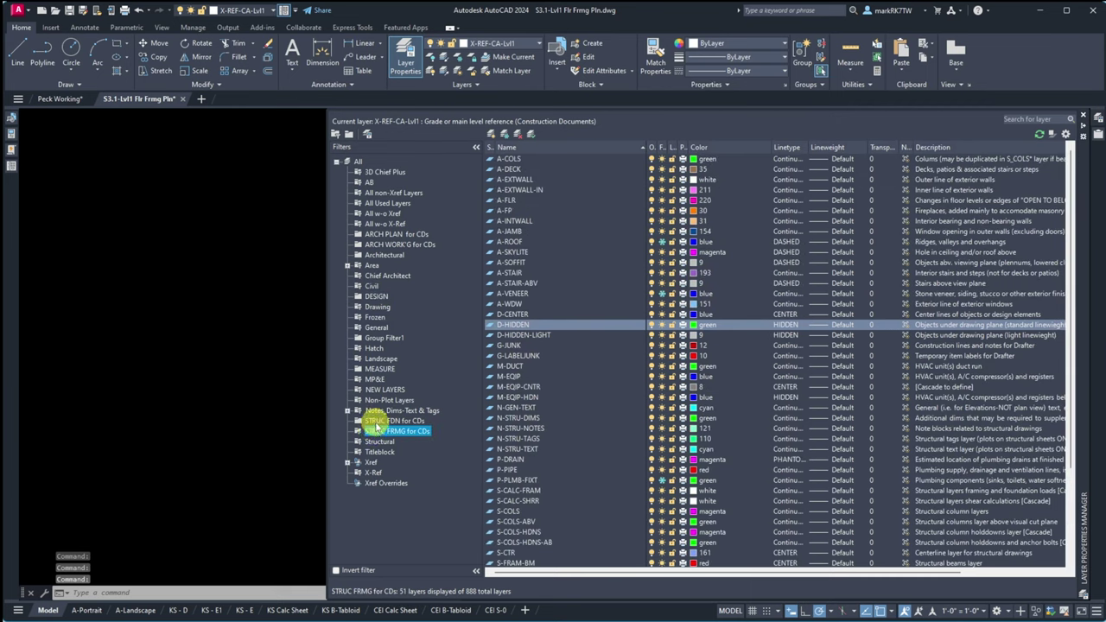
left_click(384, 193)
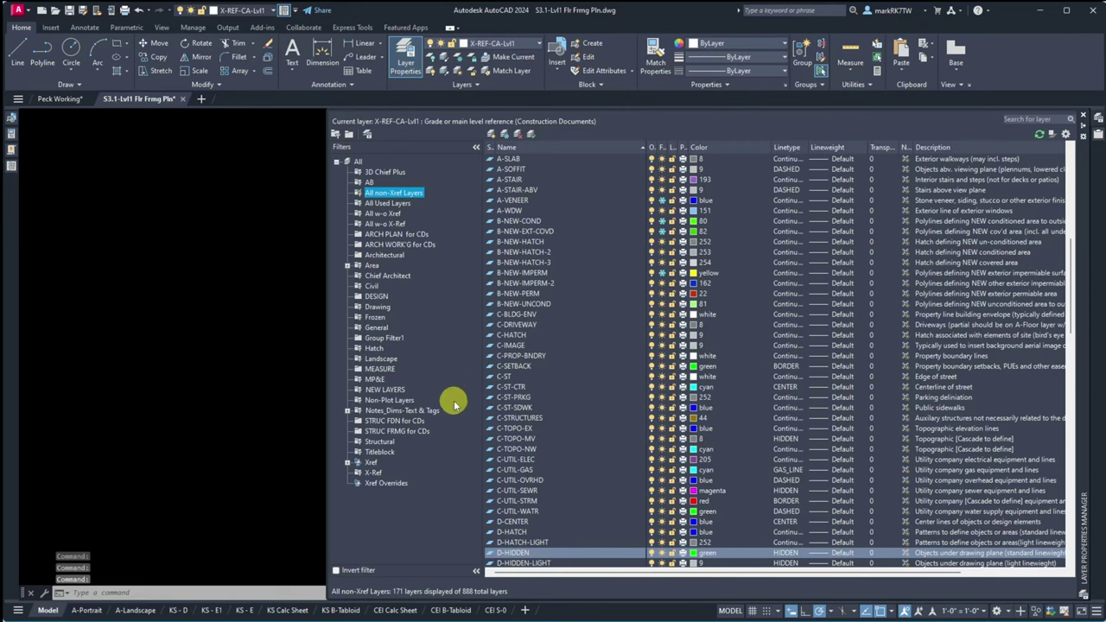
left_click(358, 162)
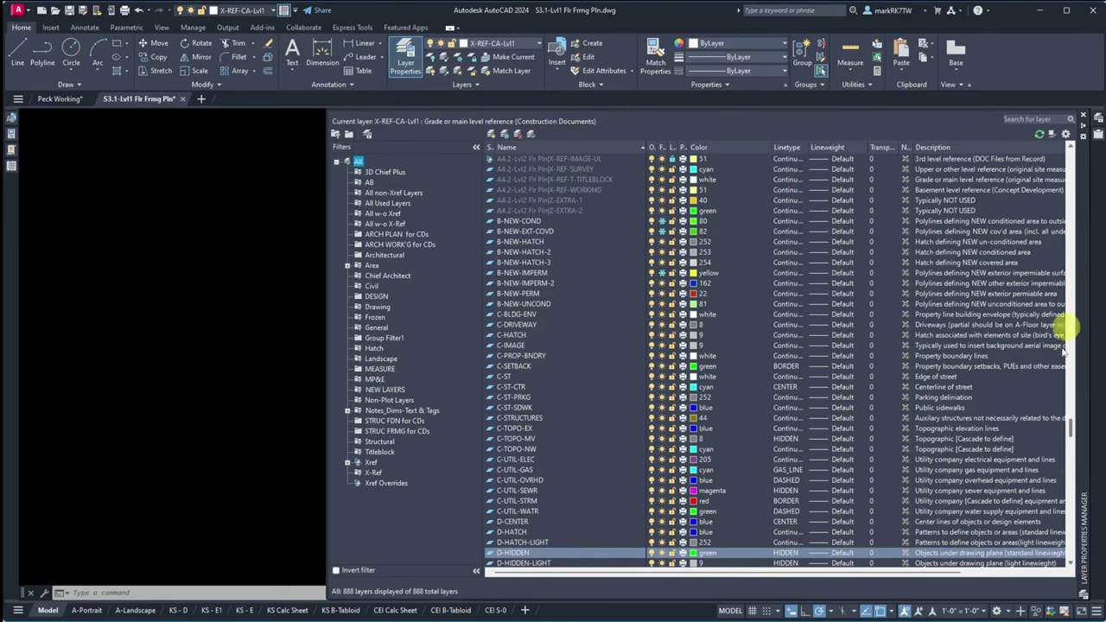
left_click_drag(1071, 426, 1071, 560)
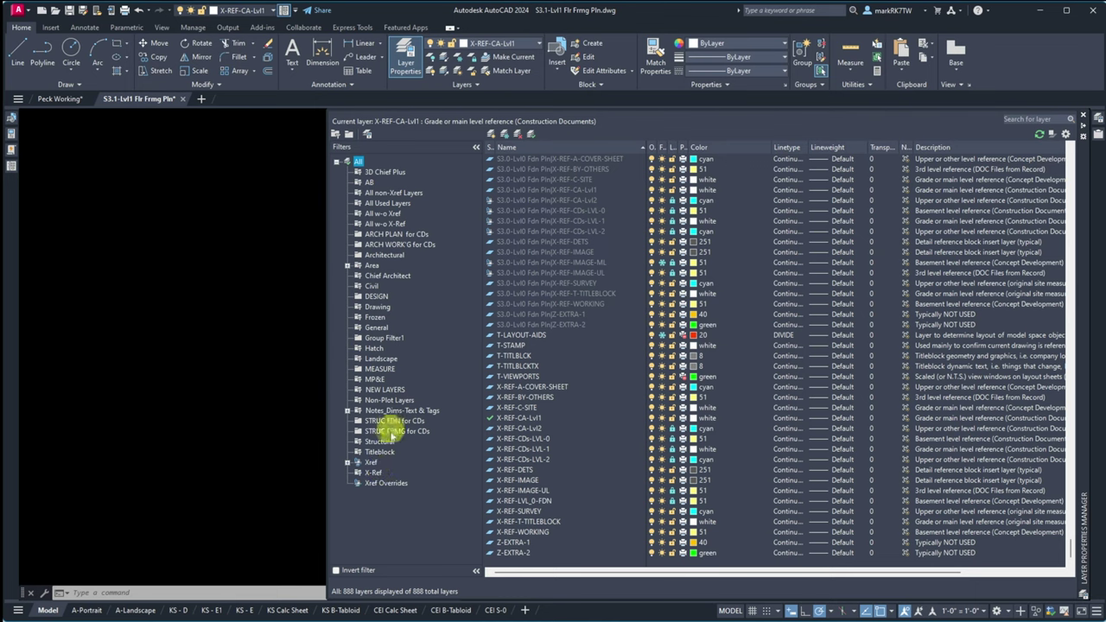
left_click(376, 473)
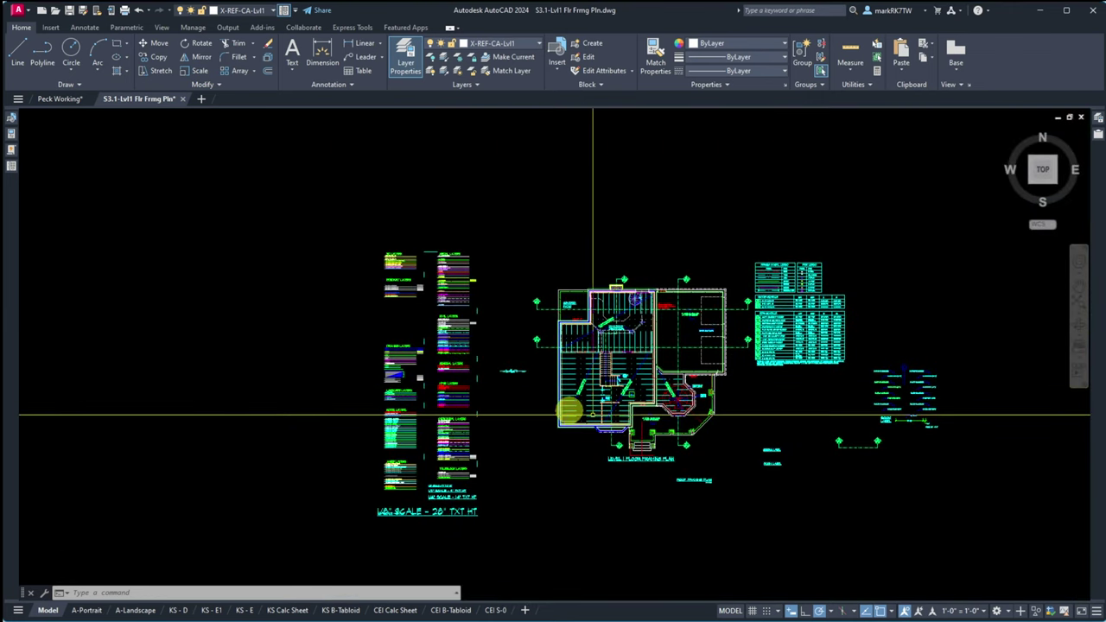
Step: Start Attach DWG and browse the Belshe As-Built and Export from Chief folders
scroll(756, 413, "up", 4)
scroll(756, 413, "down", 2)
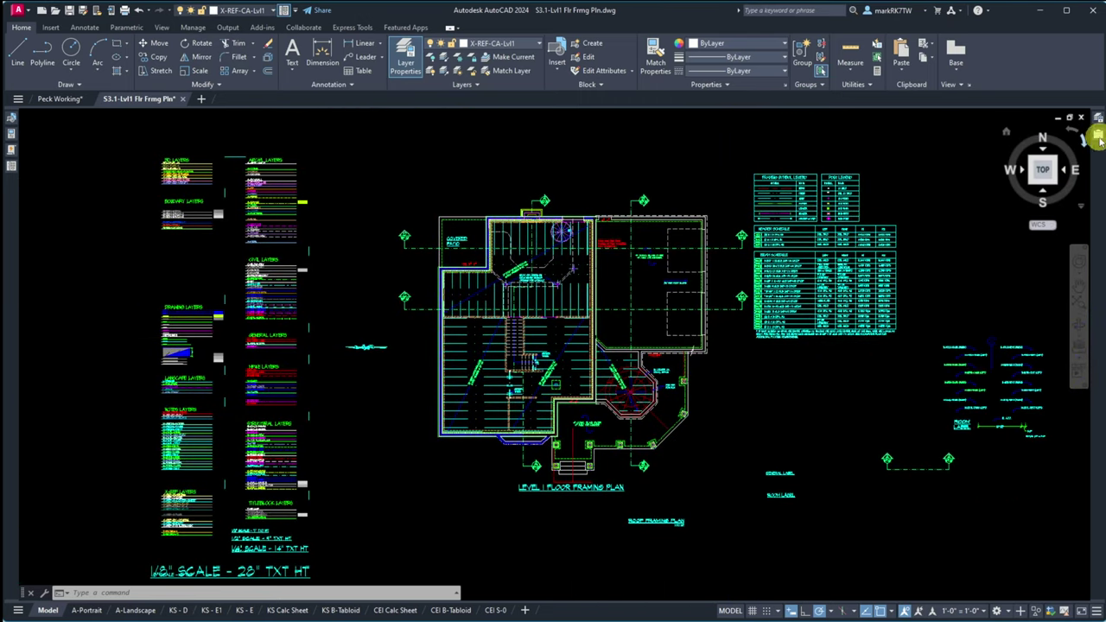
mouse_move(1097, 129)
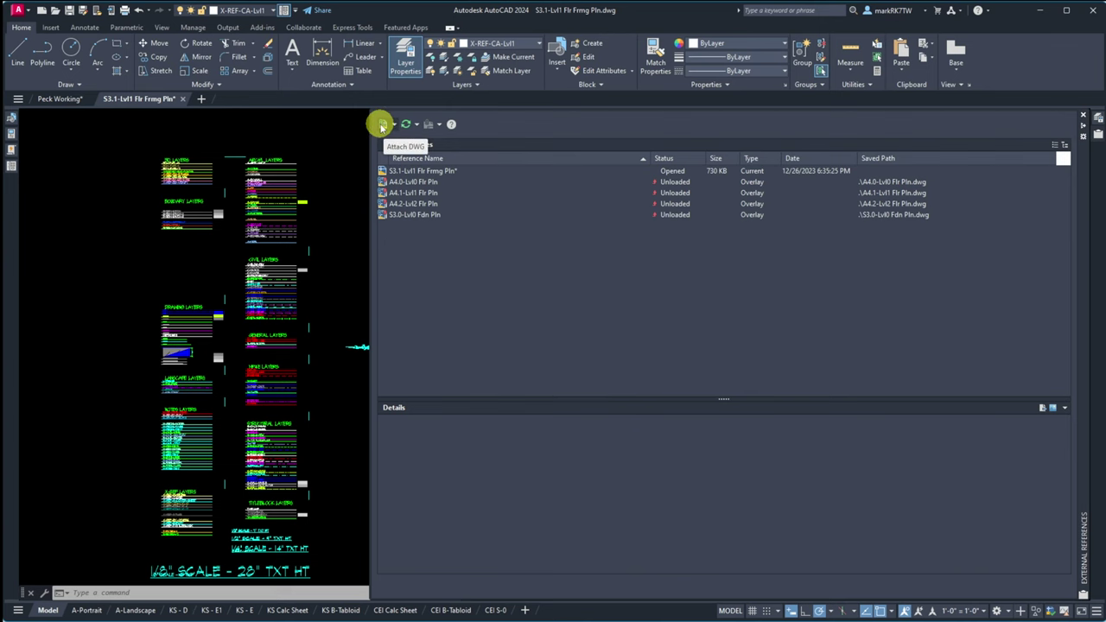
left_click(382, 125)
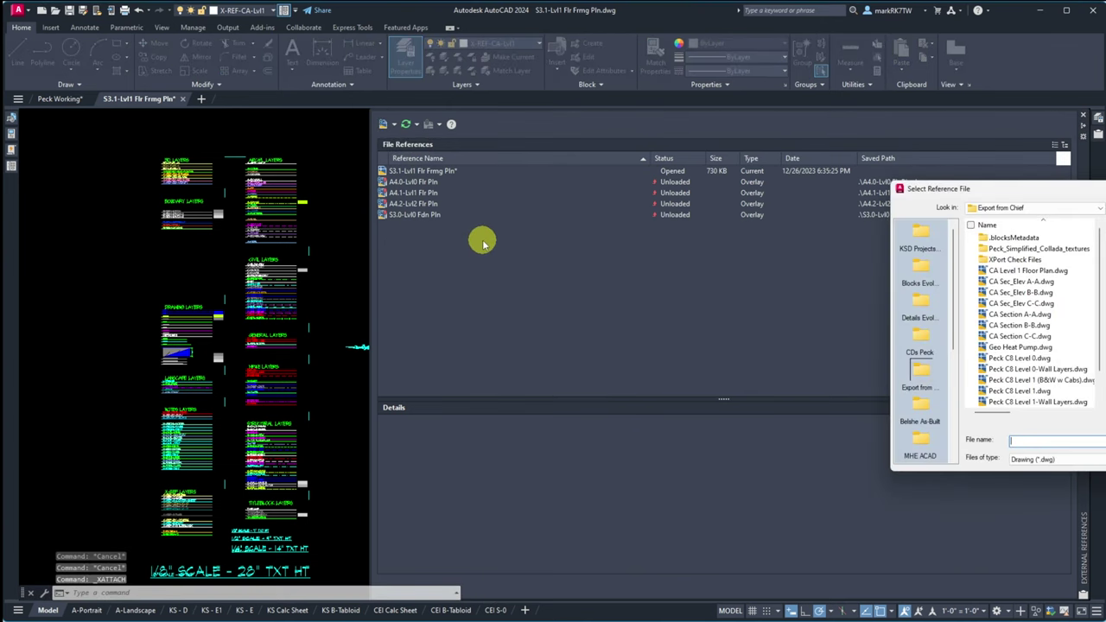
left_click_drag(1024, 188, 353, 194)
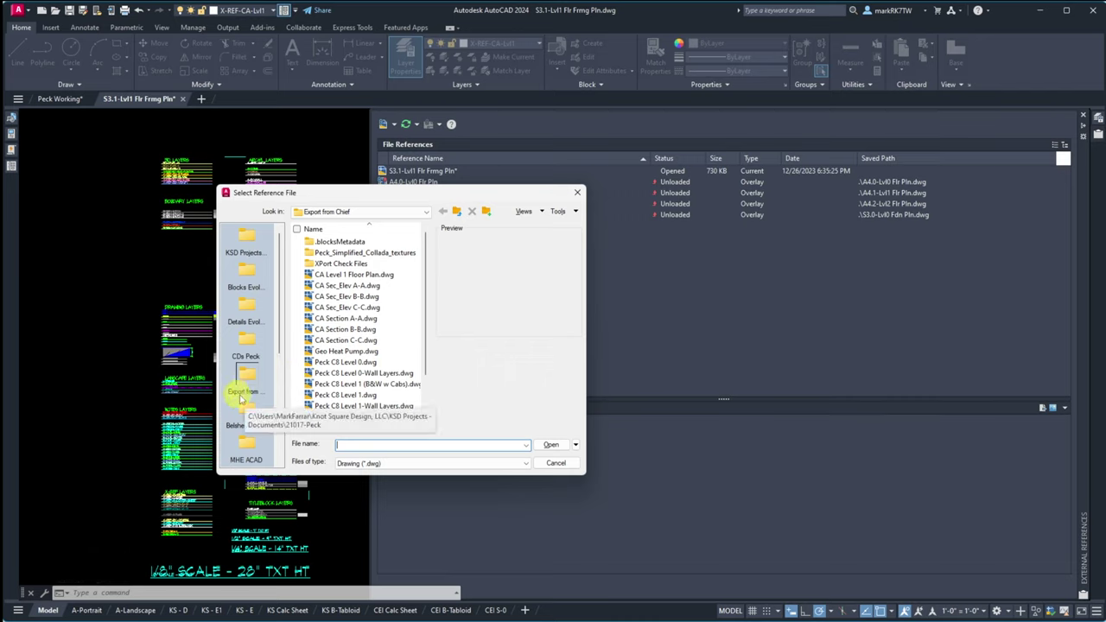
left_click(248, 413)
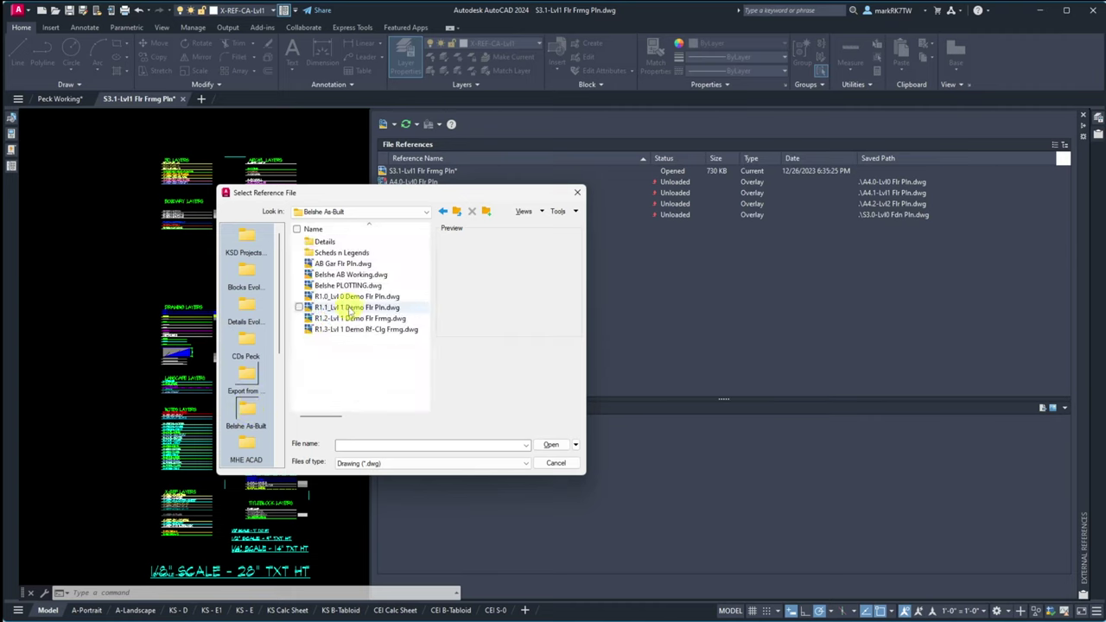
left_click(245, 377)
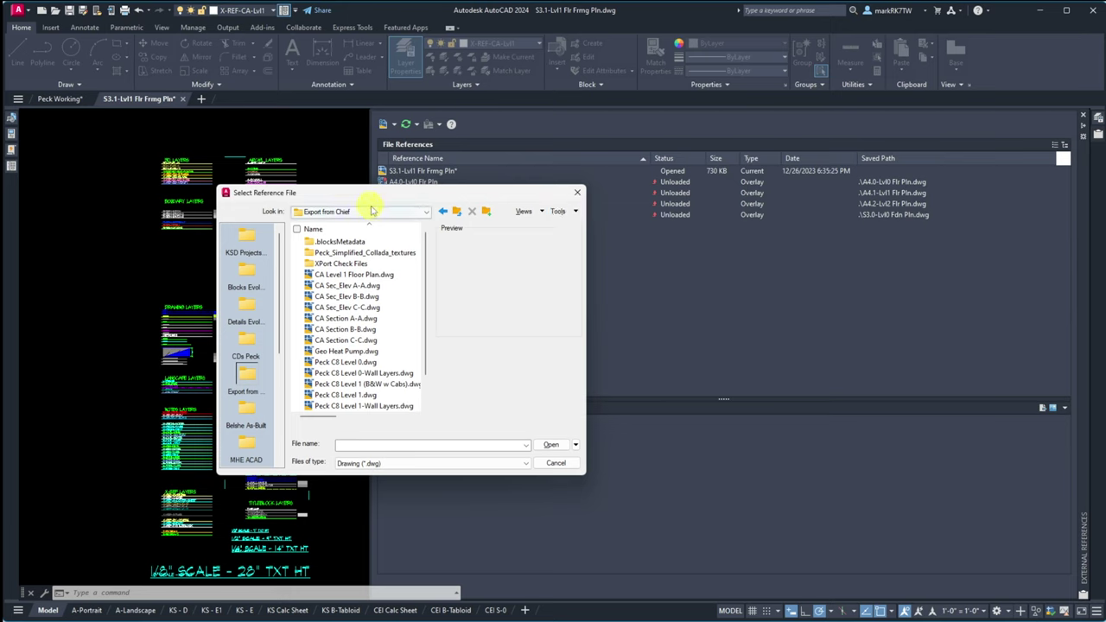
left_click(575, 211)
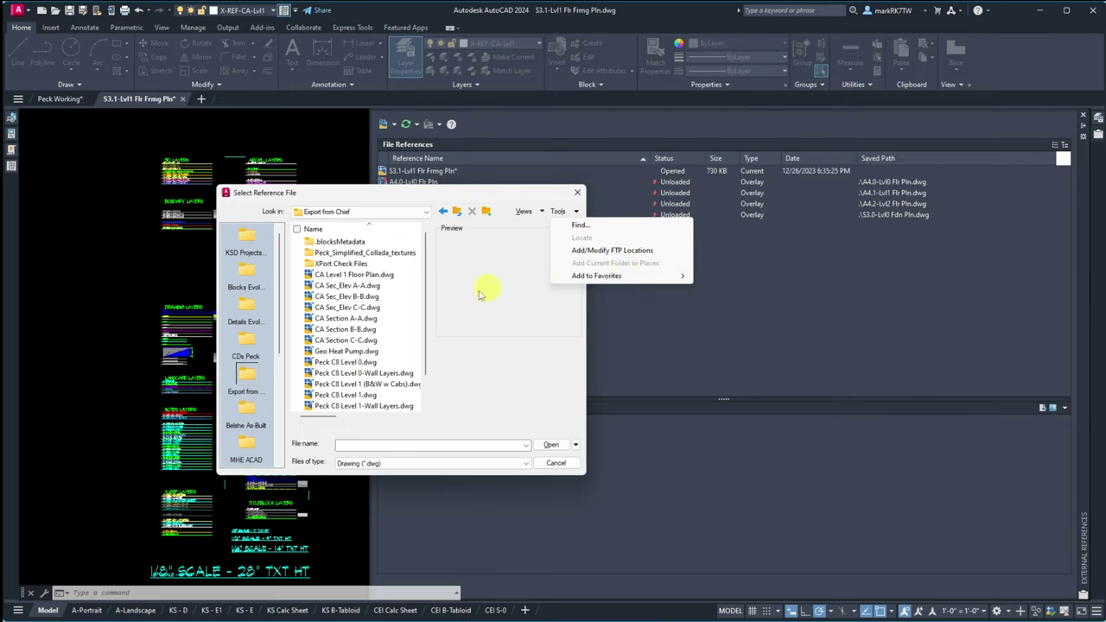
left_click(467, 345)
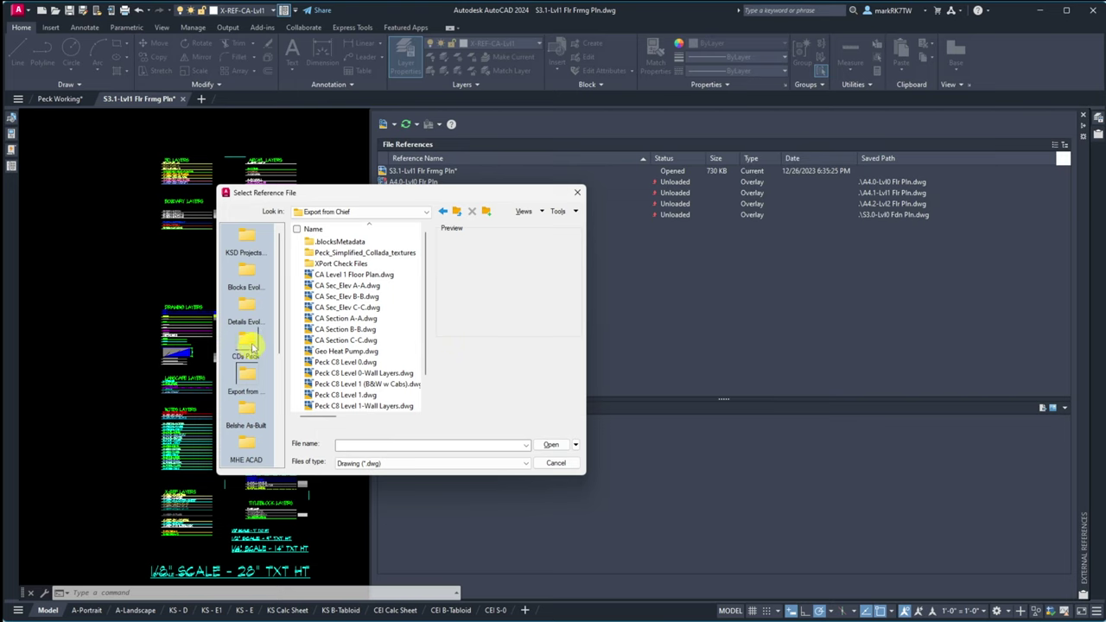
Step: Remove the MHE ACAD shortcut from the file picker's Places list
scroll(247, 341, "down", 3)
left_click_drag(294, 444, 292, 364)
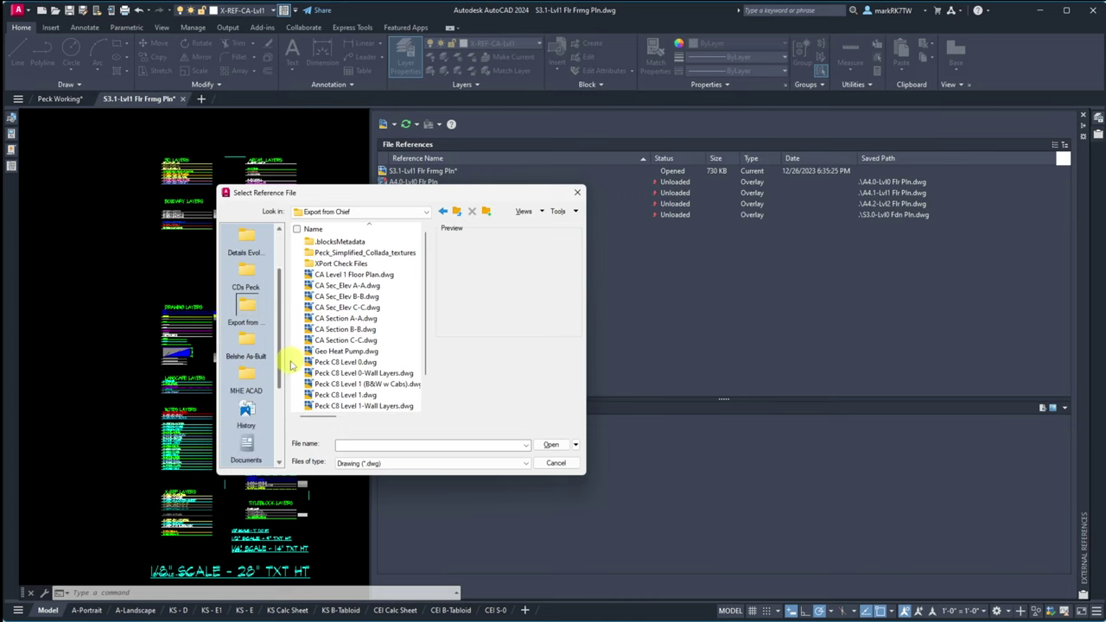
left_click(246, 380)
right_click(257, 378)
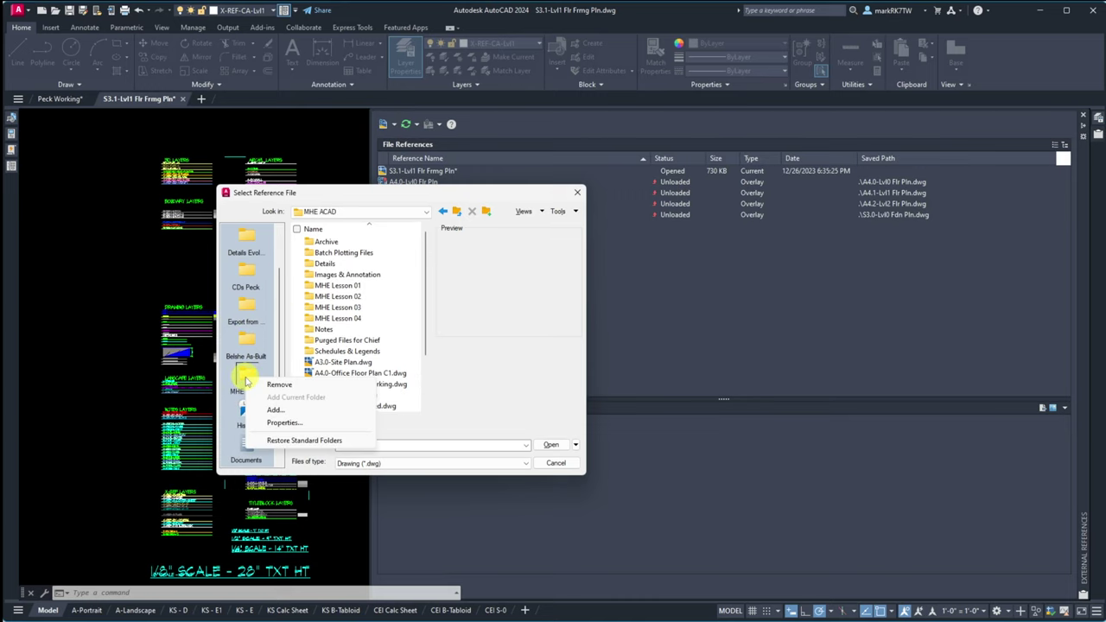
left_click(273, 386)
left_click(438, 363)
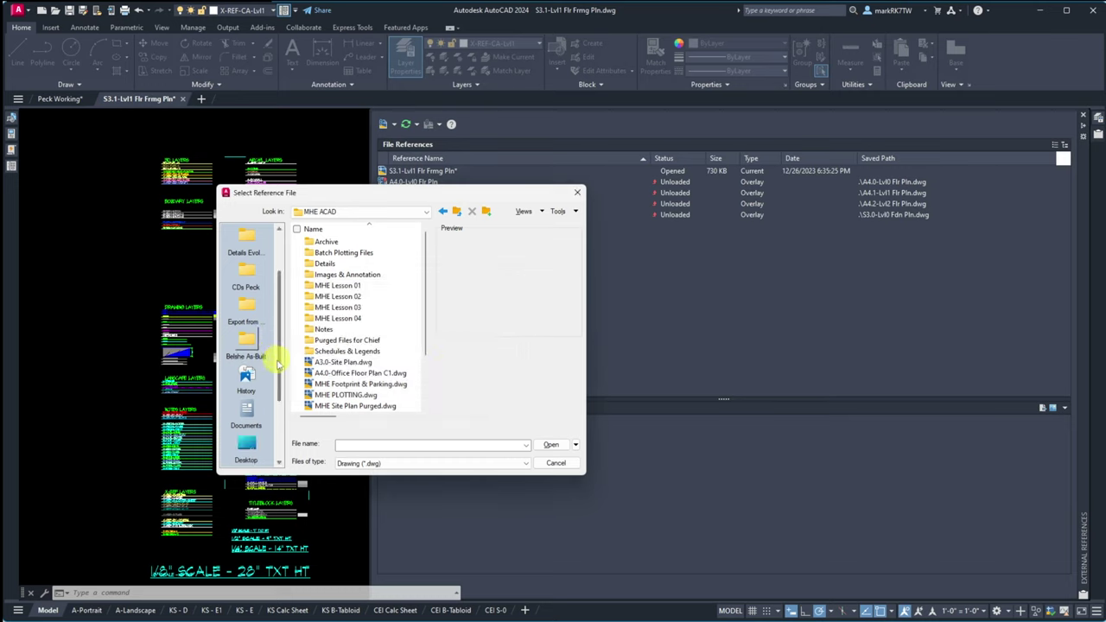
Step: Return to Export from Chief and open CA Level 1 Floor Plan.dwg for attaching
scroll(275, 333, "up", 2)
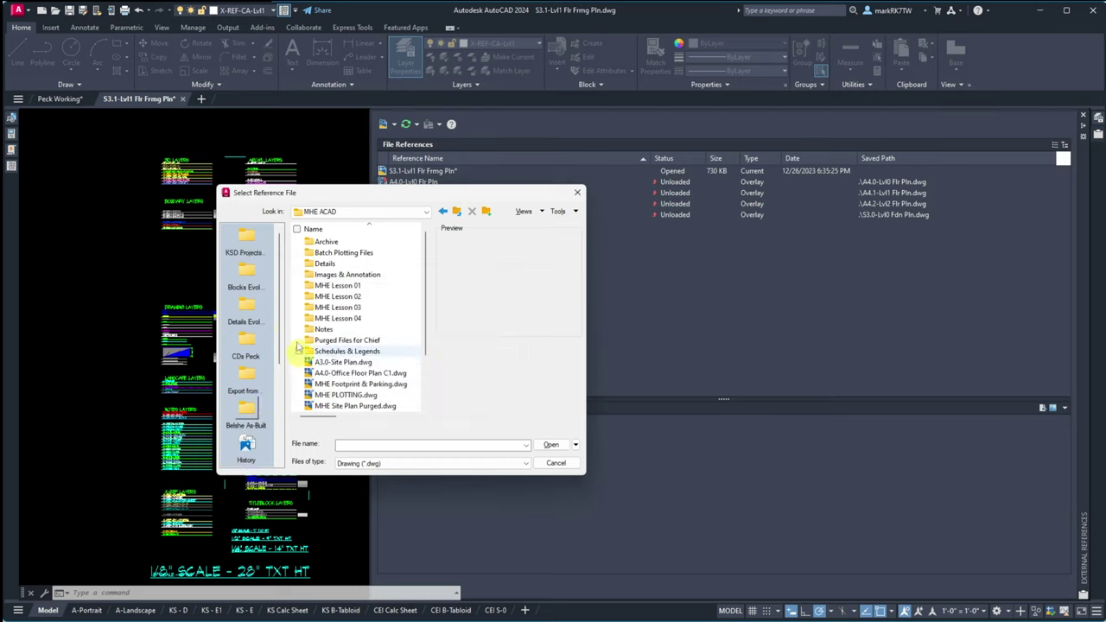
left_click(246, 240)
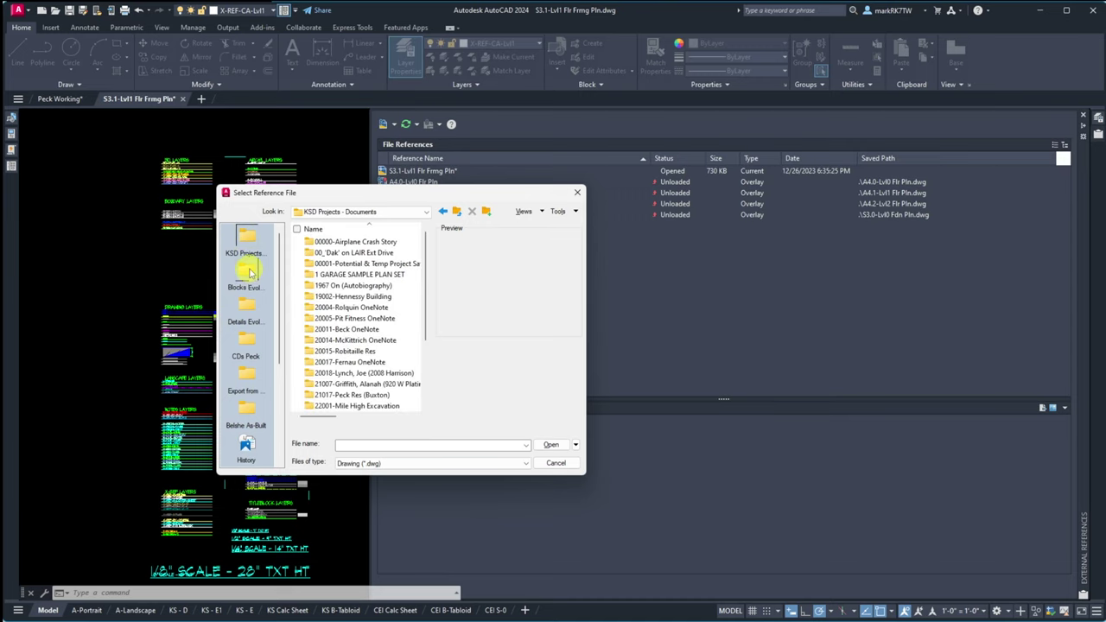
left_click(249, 272)
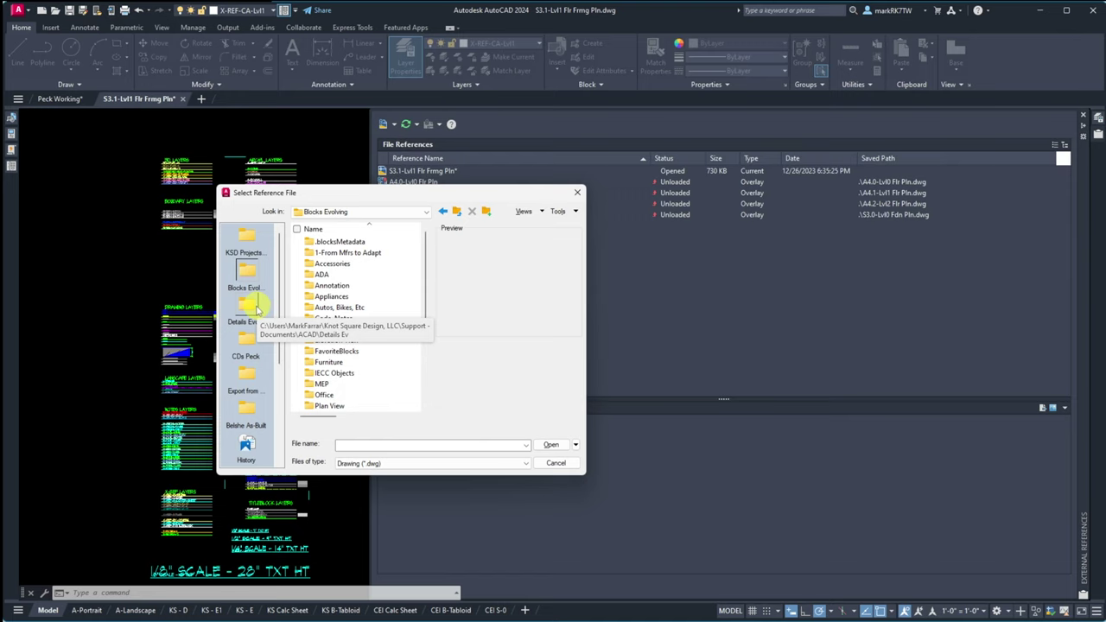
left_click(251, 307)
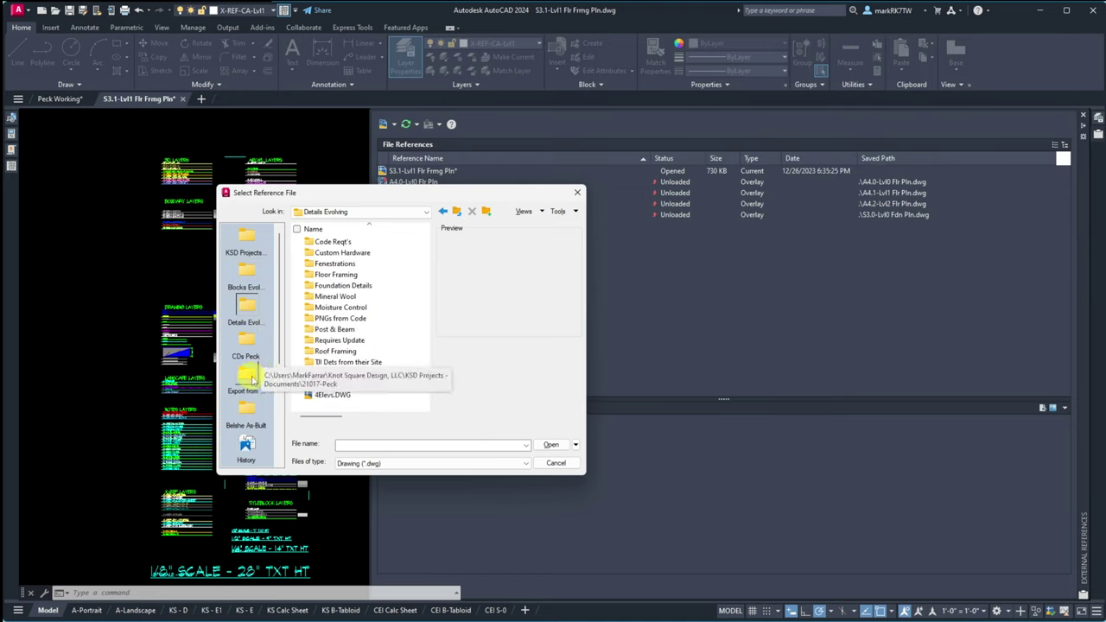
left_click(256, 345)
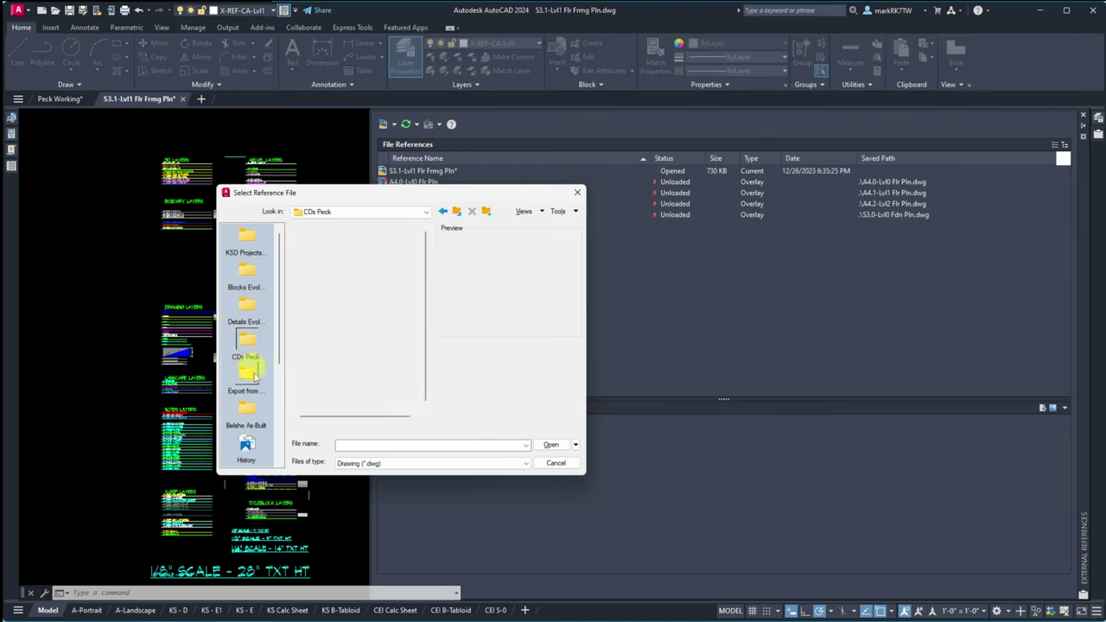
left_click(250, 374)
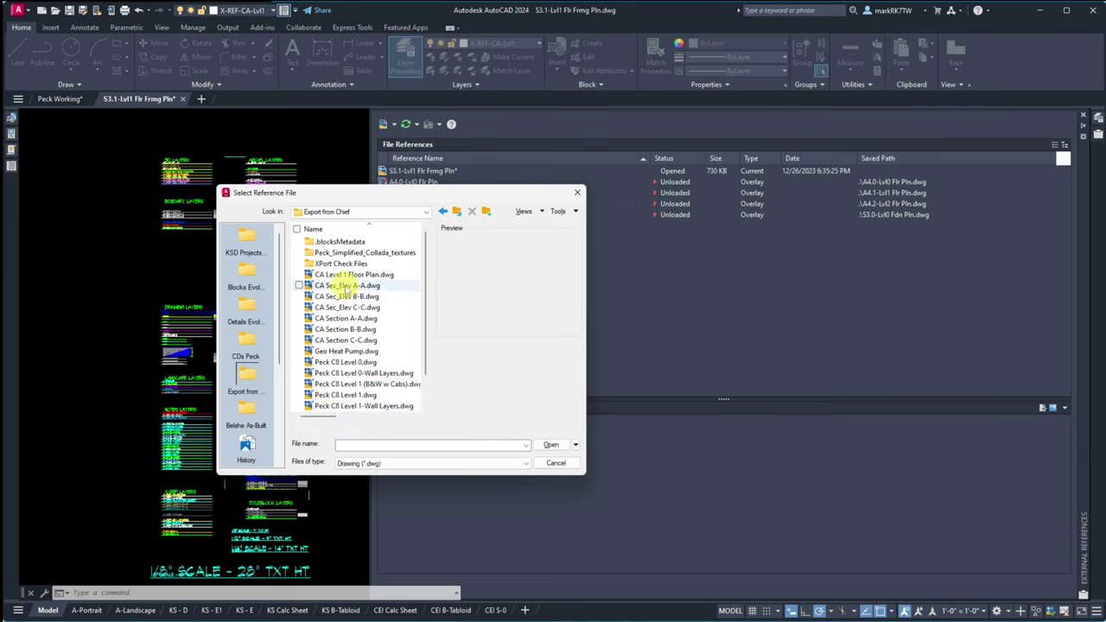
left_click(350, 274)
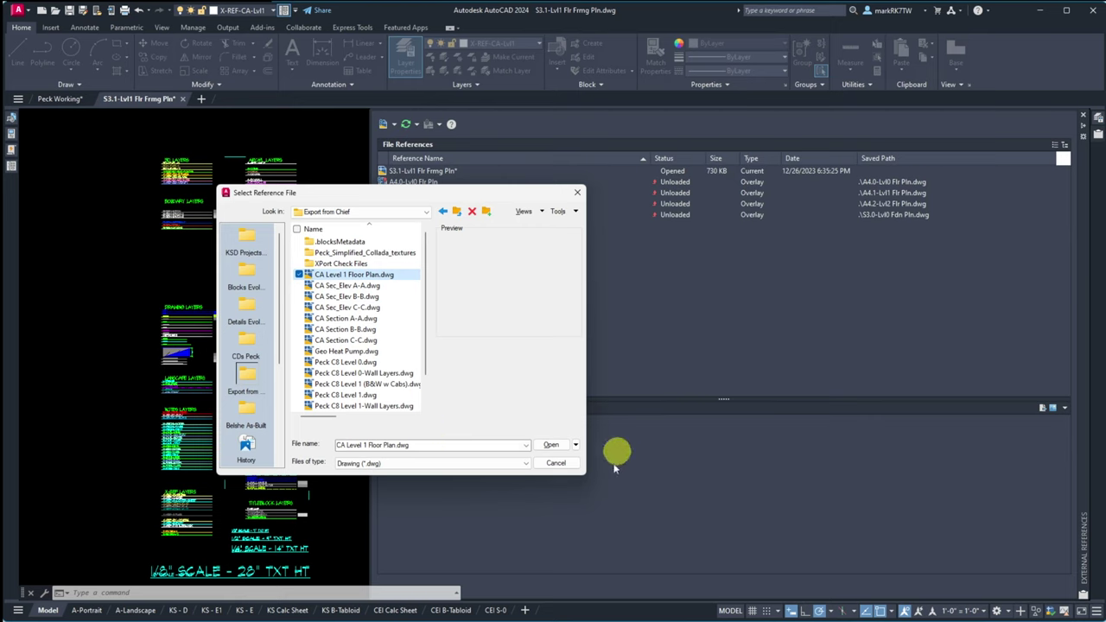
left_click(549, 446)
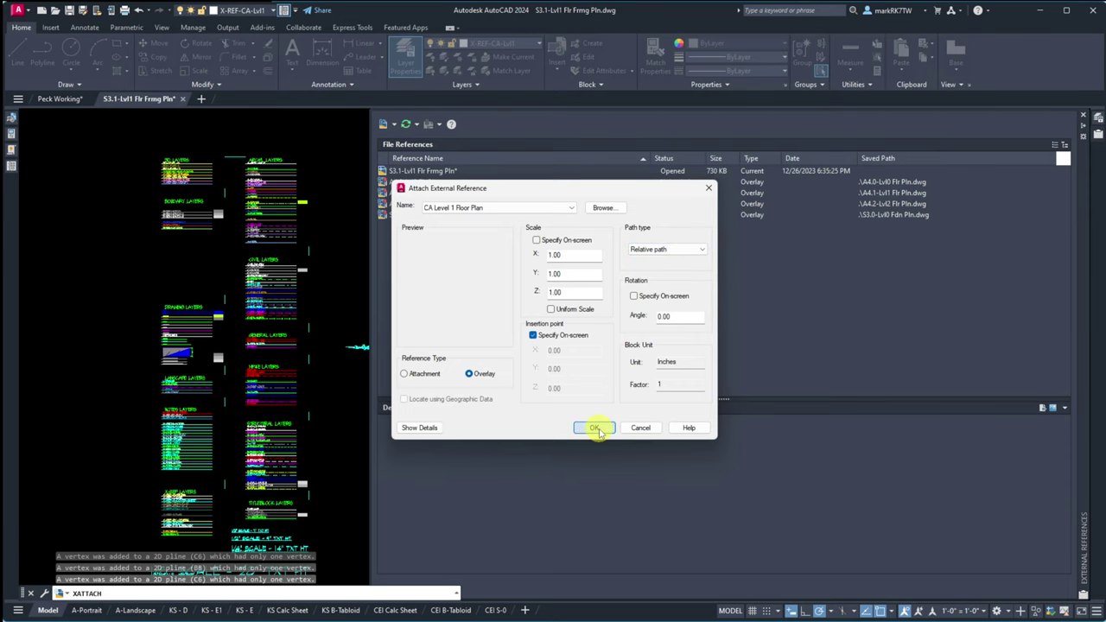
Step: Attach CA Level 1 Floor Plan as an overlay xref, inserted left of the framing plan
left_click(596, 428)
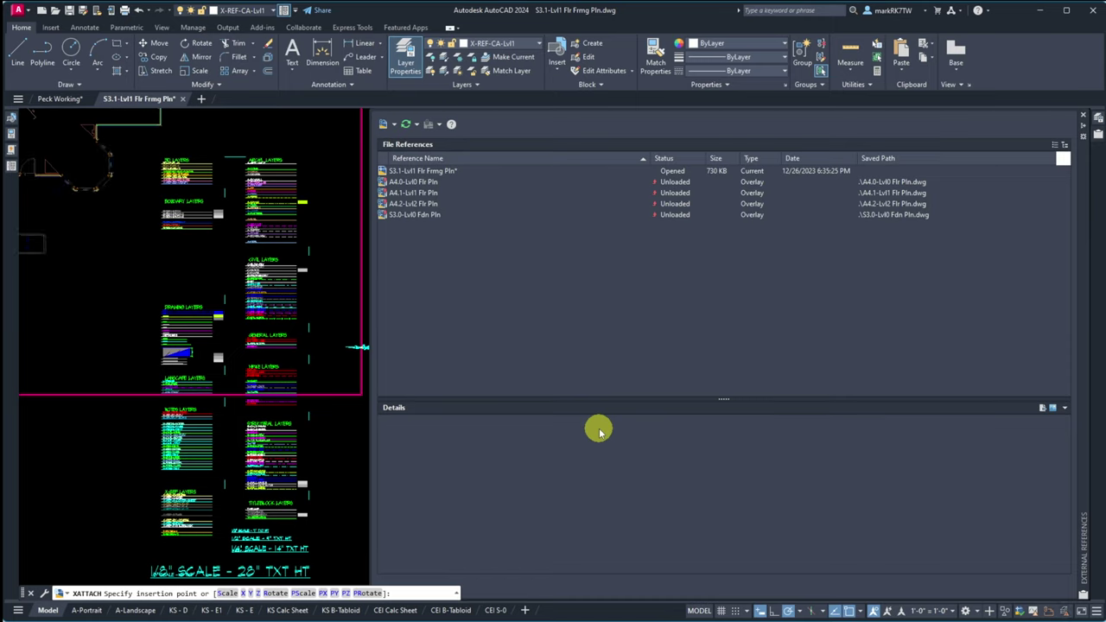
scroll(273, 379, "down", 8)
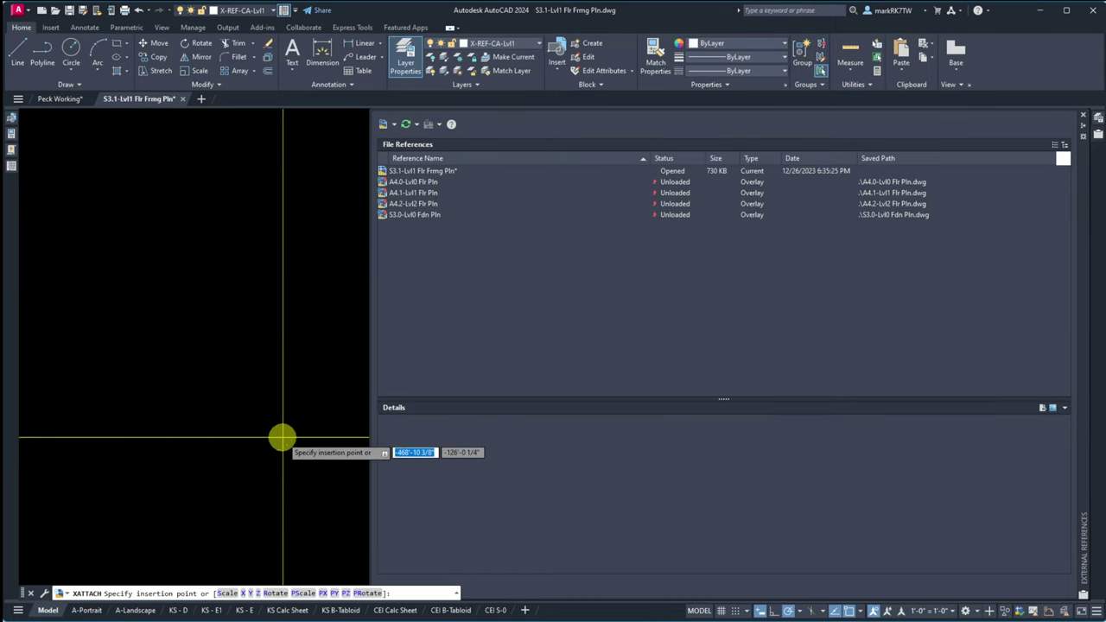
scroll(152, 302, "down", 2)
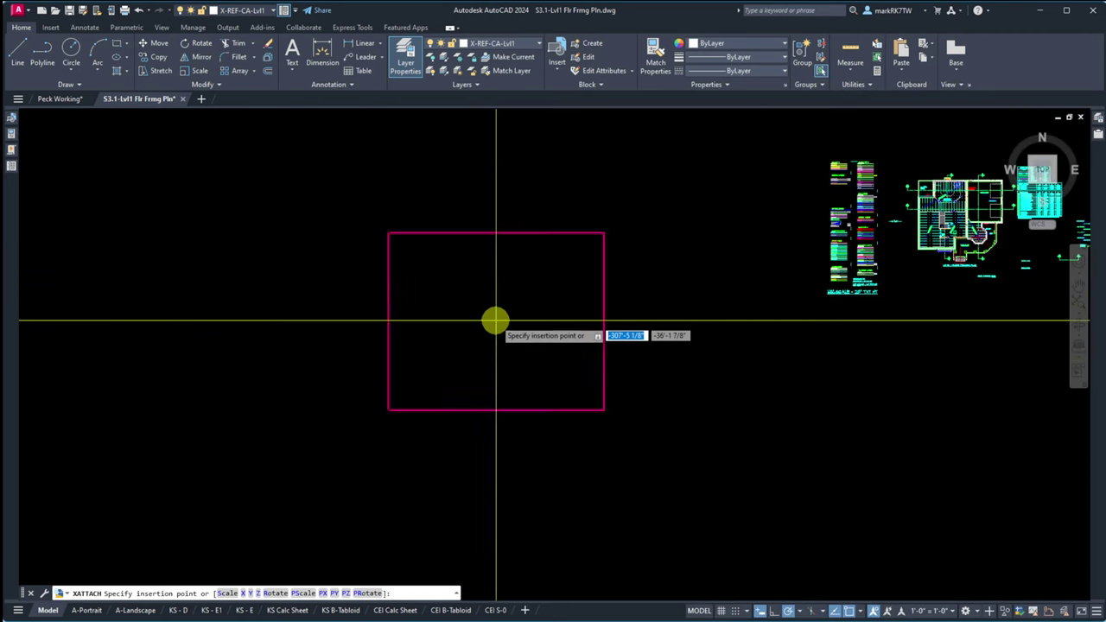
left_click(685, 241)
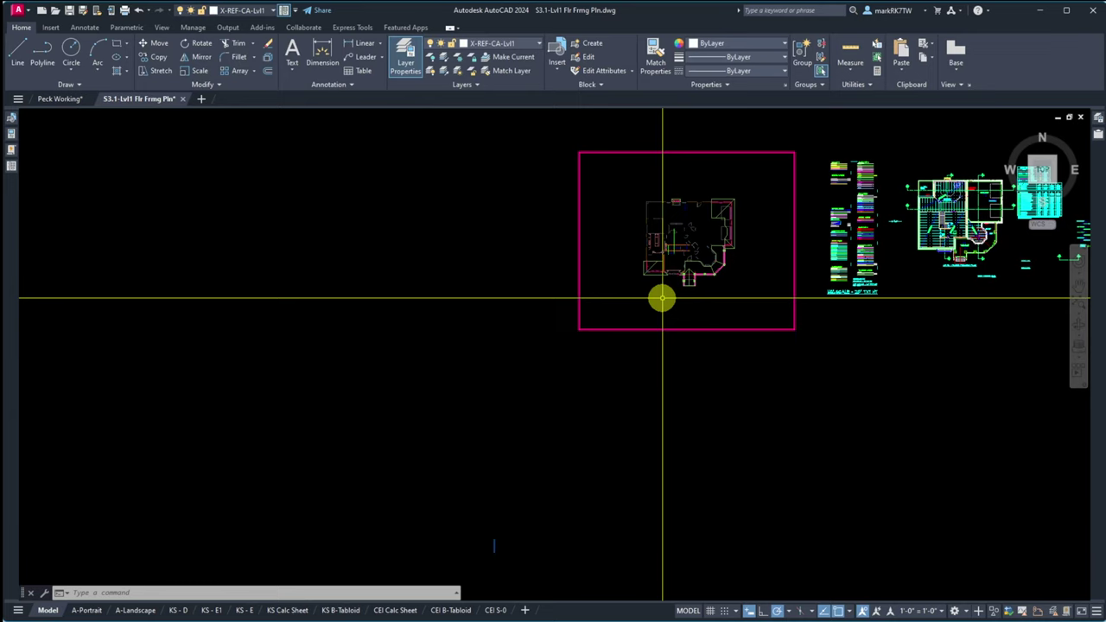
scroll(682, 237, "up", 5)
scroll(592, 358, "down", 4)
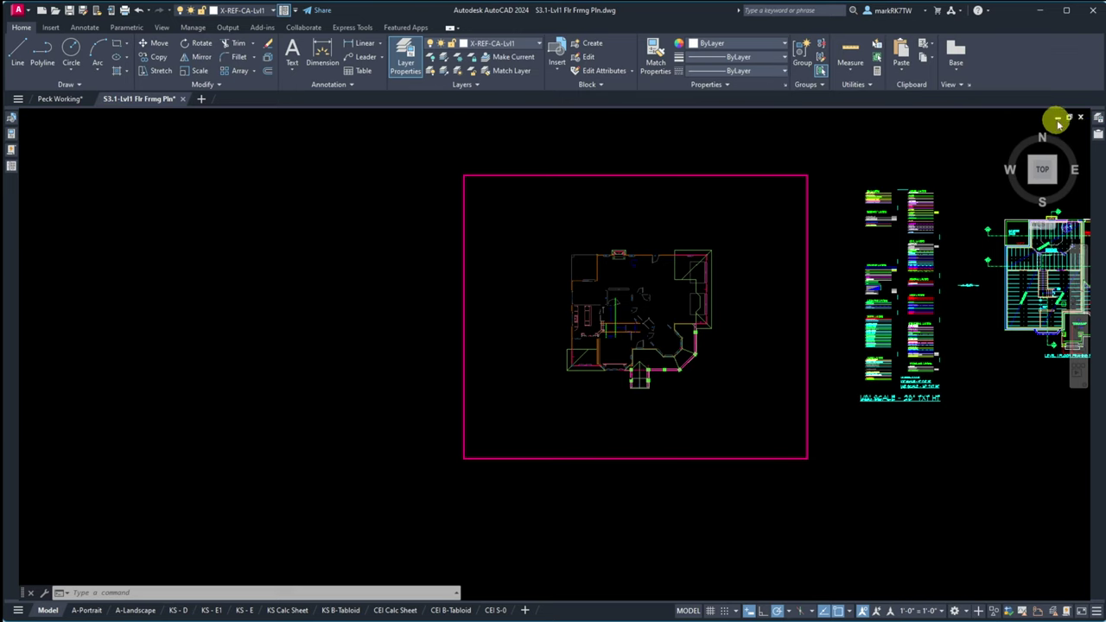
mouse_move(1090, 121)
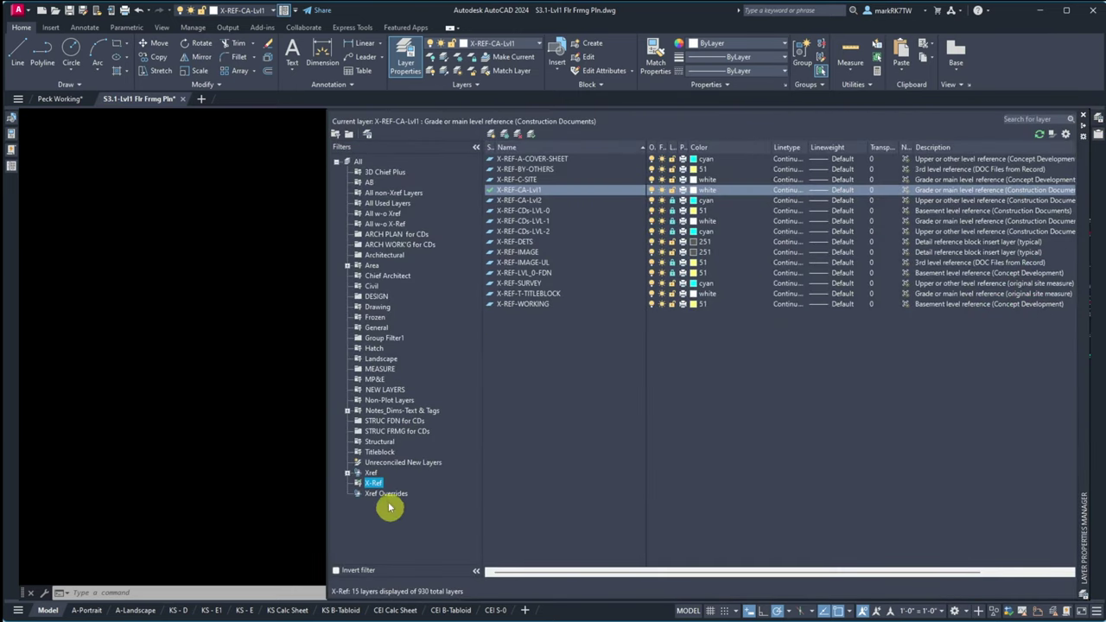
Step: Reconcile all 42 unreconciled new layers brought in by the floor plan xref
left_click(390, 462)
left_click(572, 368)
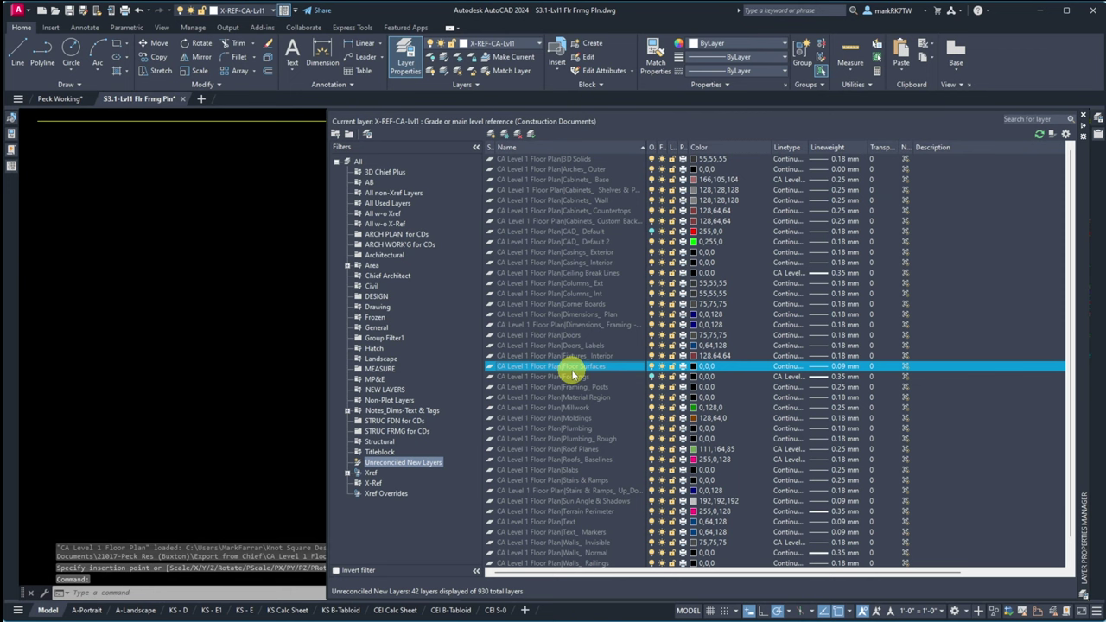
key("ctrl+a")
right_click(572, 373)
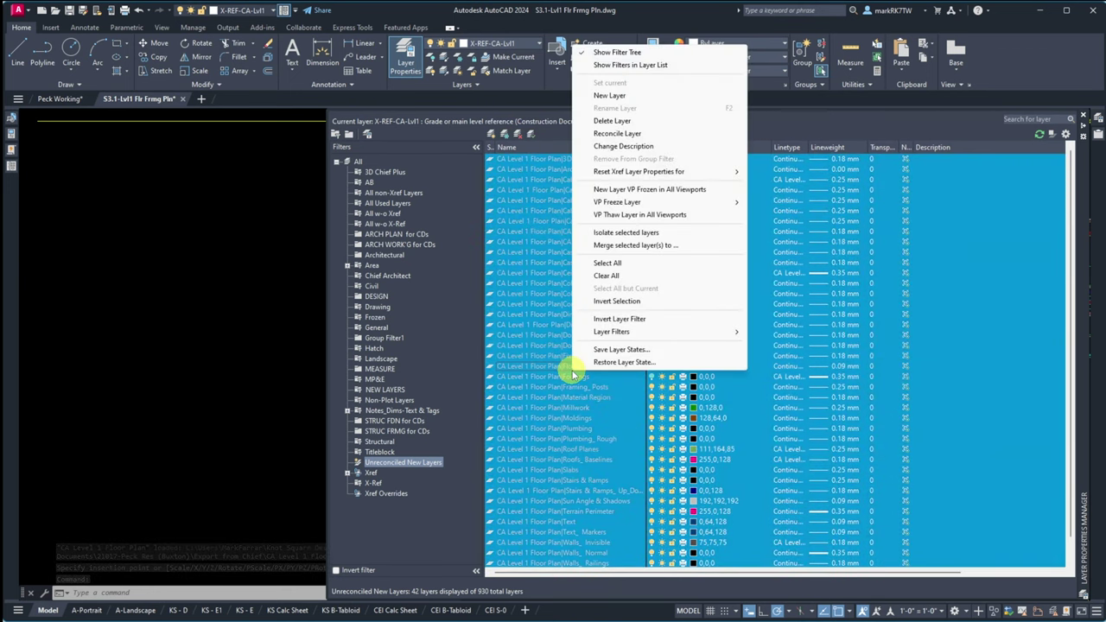
left_click(609, 133)
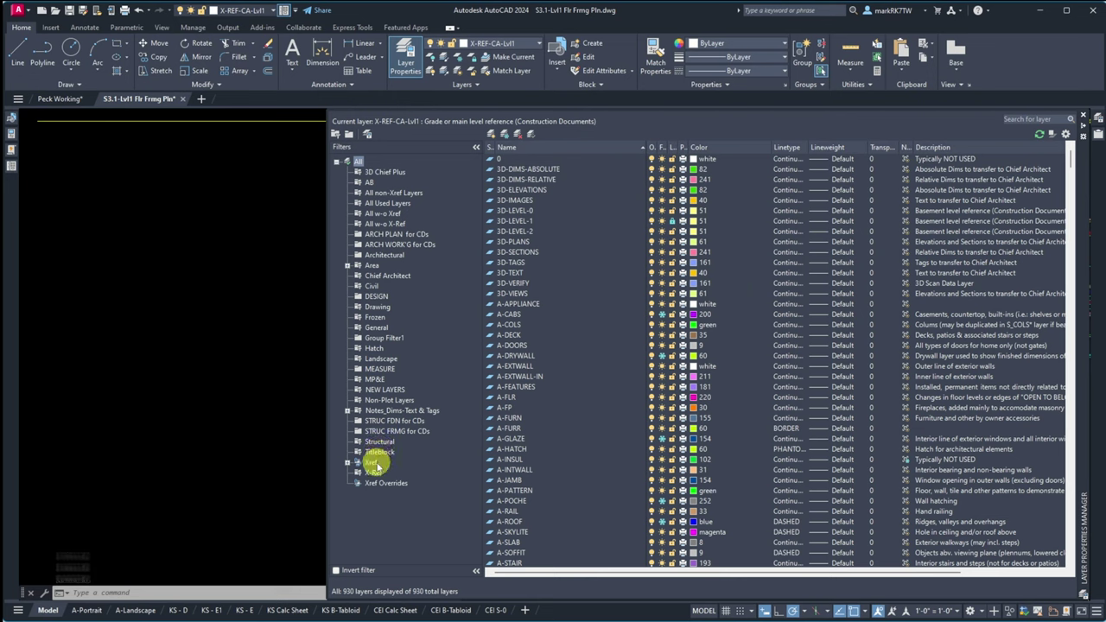
Step: Filter the layer list to the 15 X-Ref layers, then to CA Level 1 Floor Plan's layers
left_click(347, 463)
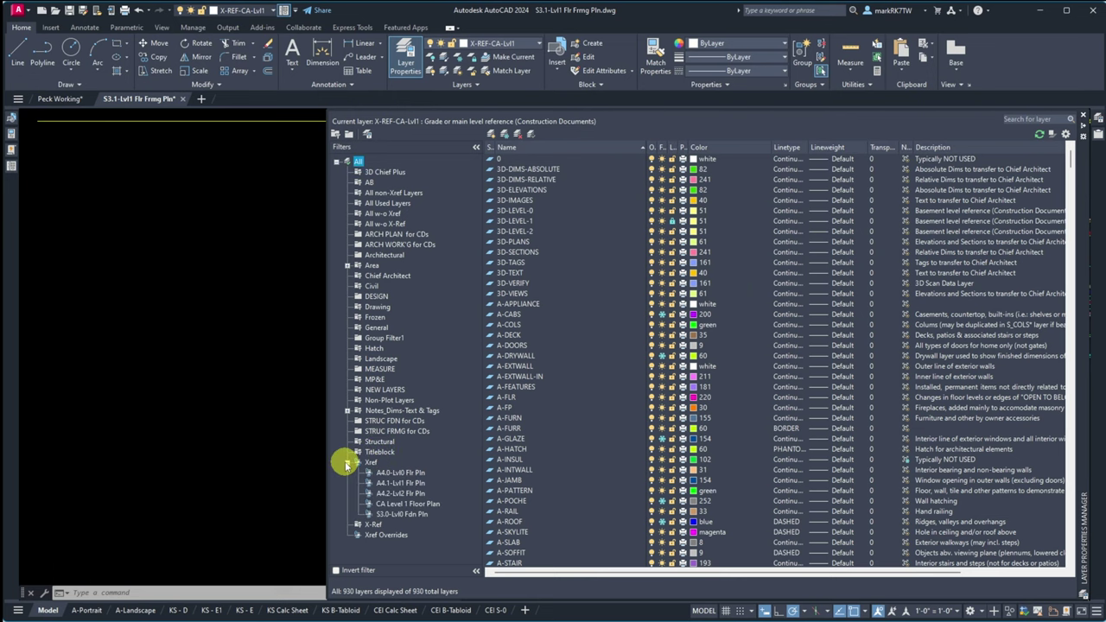
left_click(347, 463)
left_click(369, 473)
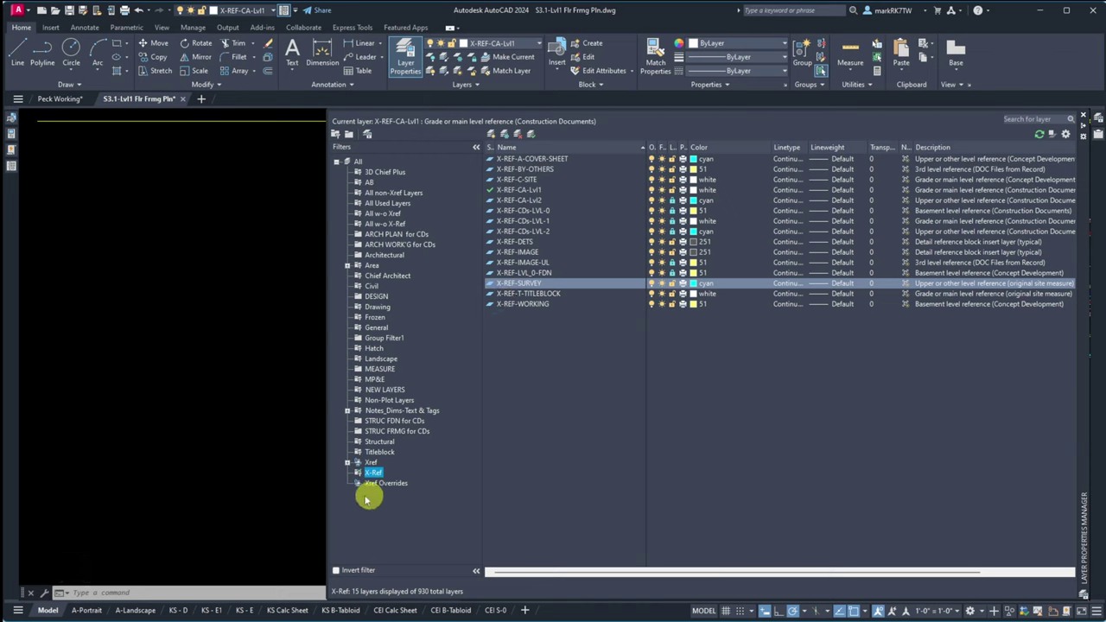
left_click(346, 464)
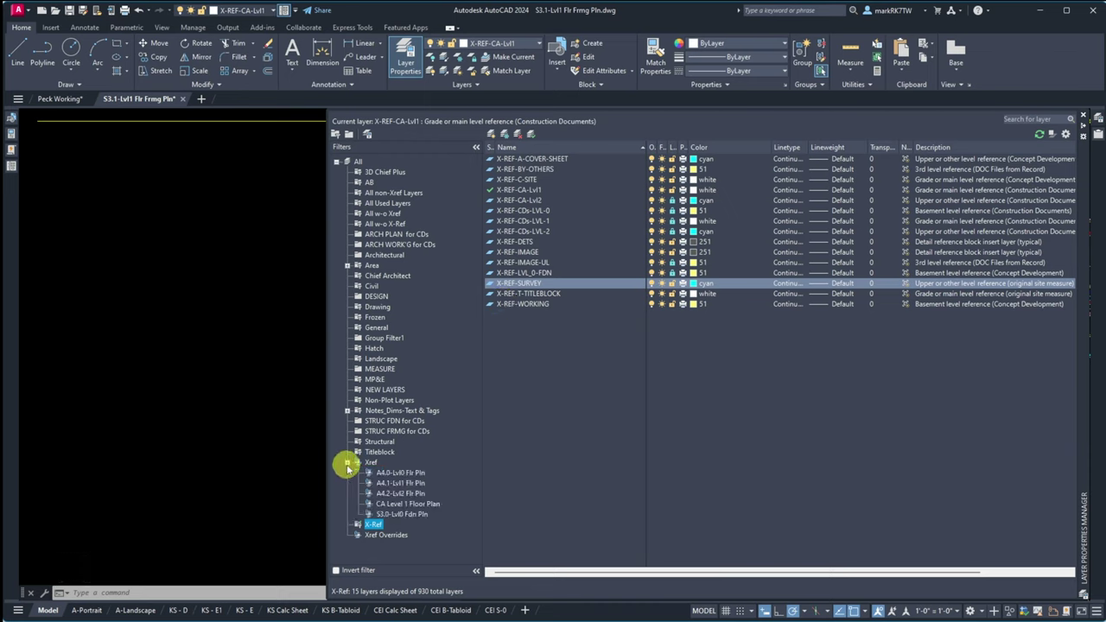
left_click(381, 506)
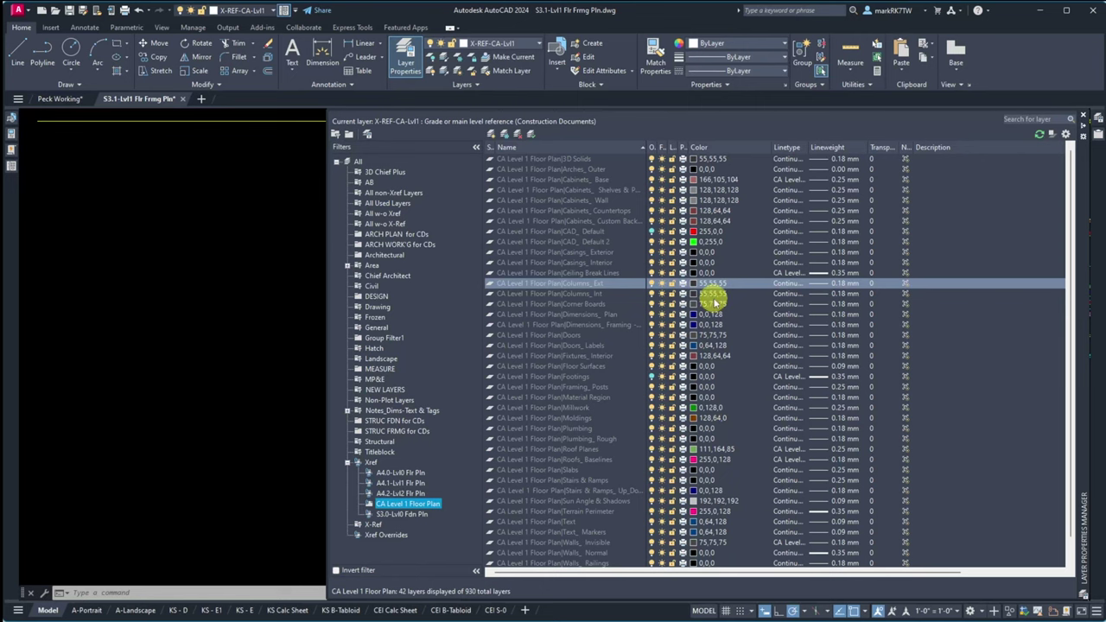
scroll(1071, 518, "down", 1)
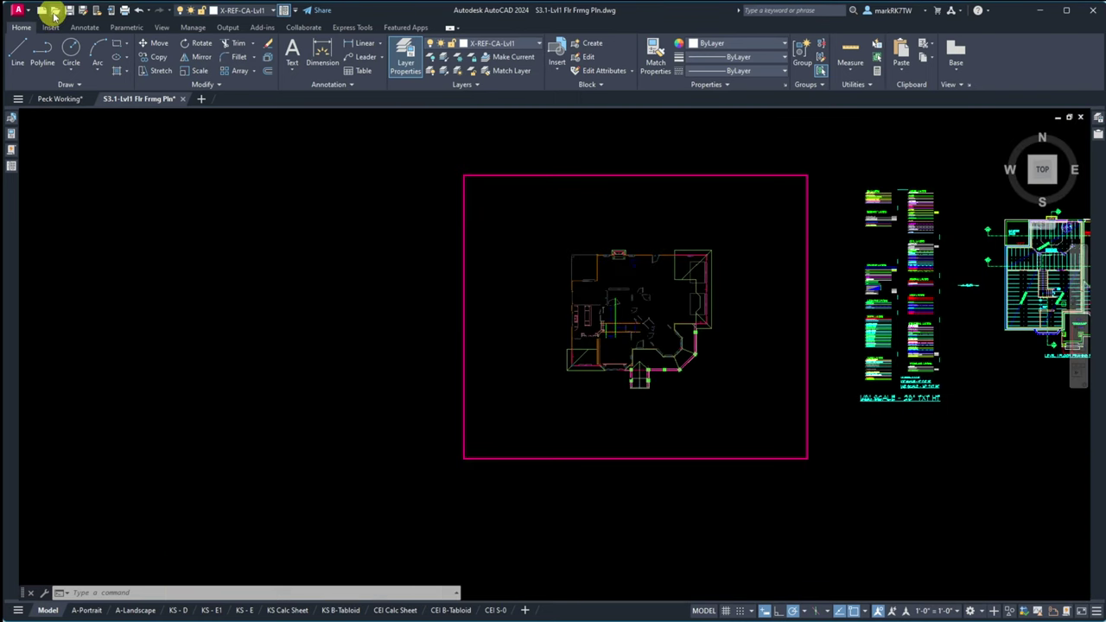
Step: Open CA Level 1 Floor Plan.dwg from Export from Chief, accepting the non-Autodesk file warning
left_click(53, 10)
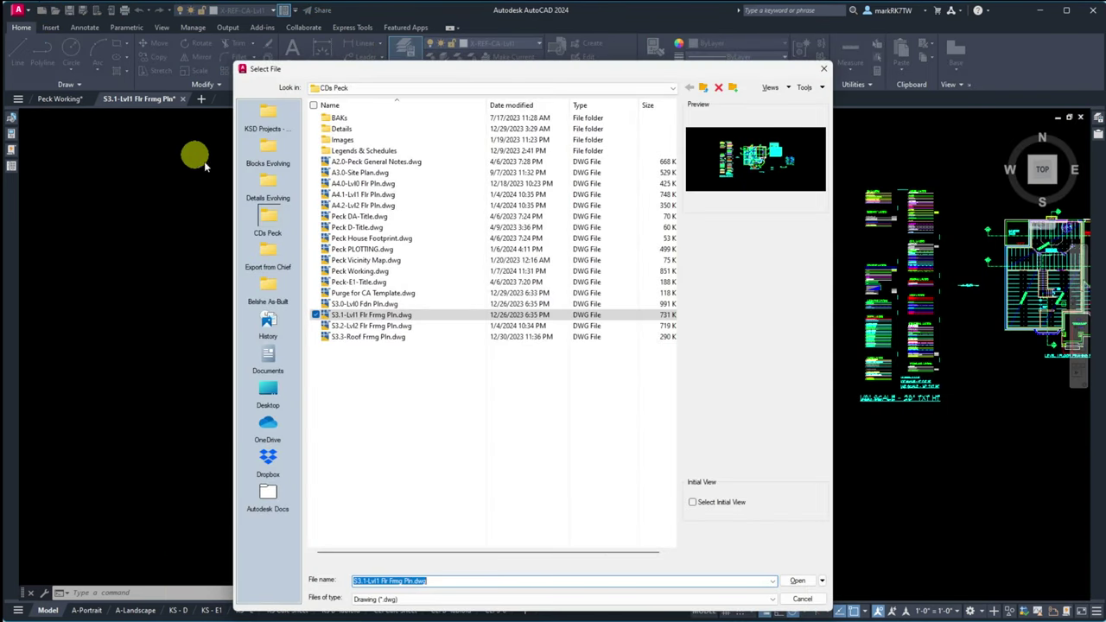
left_click(268, 255)
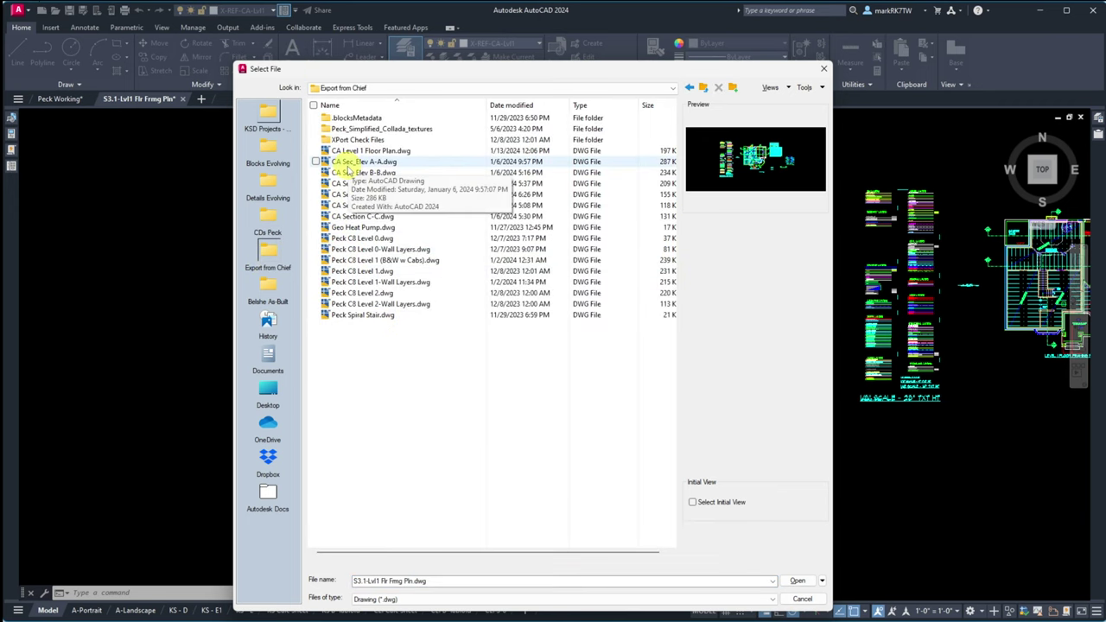
double_click(350, 152)
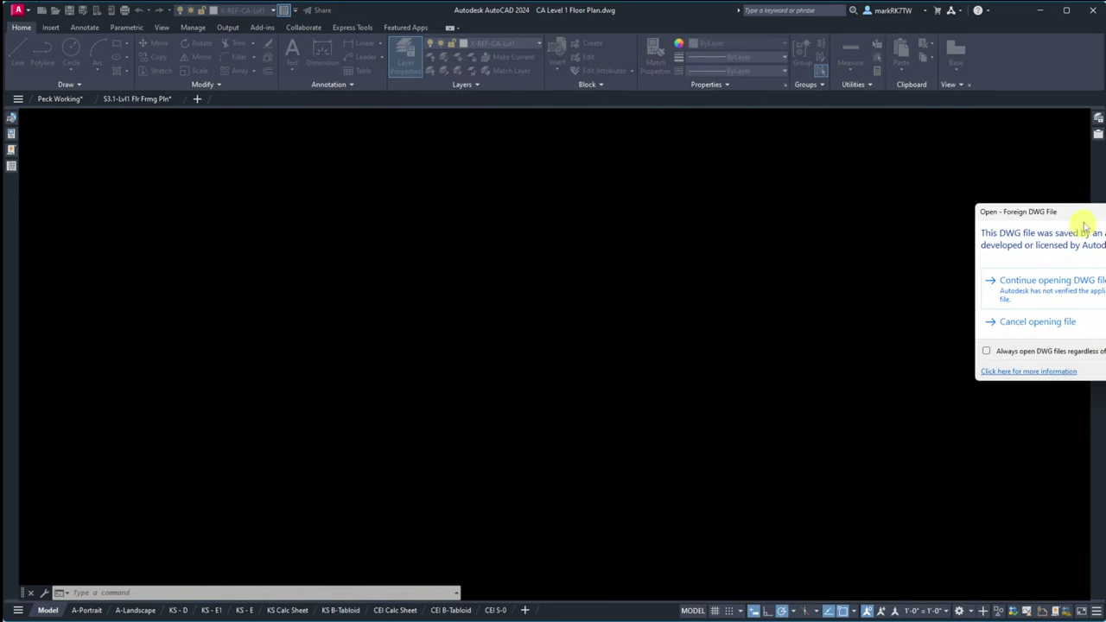
left_click_drag(1080, 217, 495, 161)
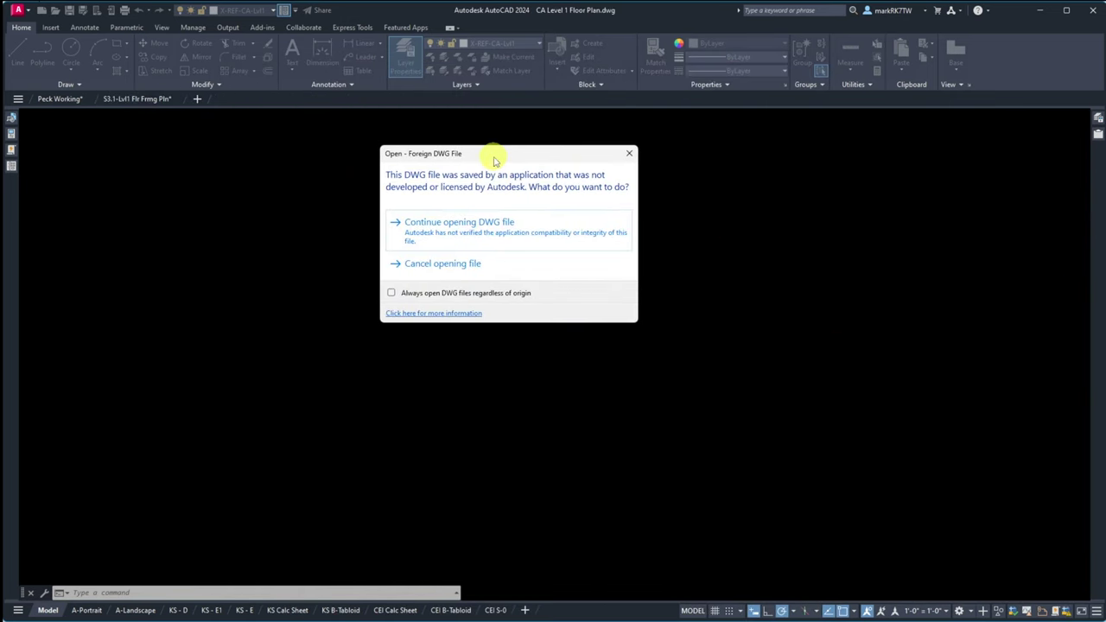
left_click(467, 232)
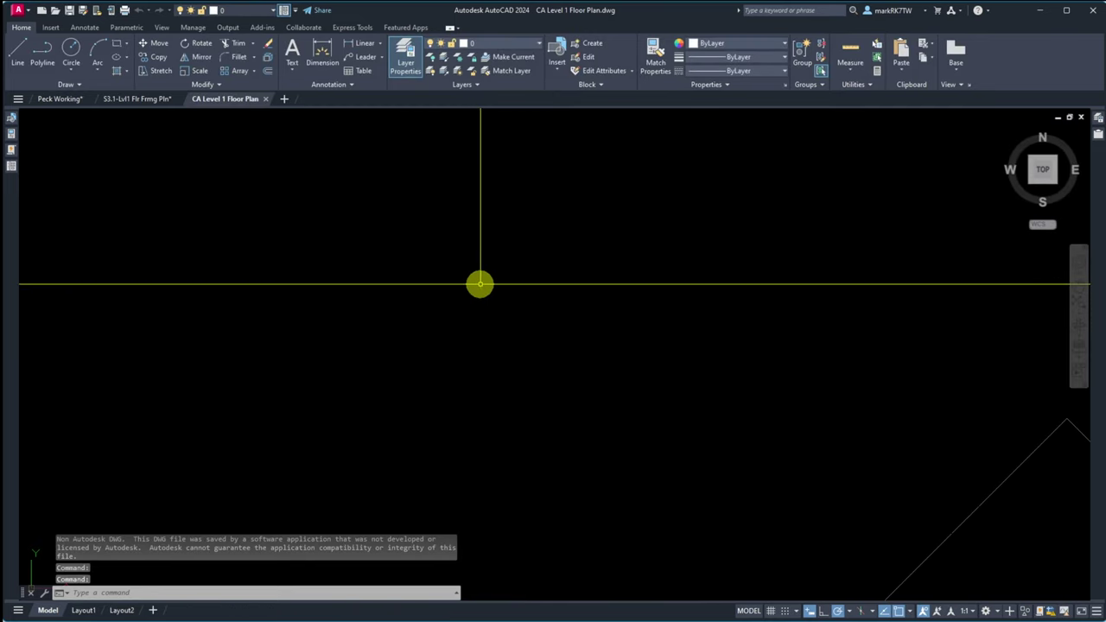
Step: Erase the red limits rectangle from the floor plan drawing
scroll(474, 283, "down", 2)
scroll(473, 283, "down", 2)
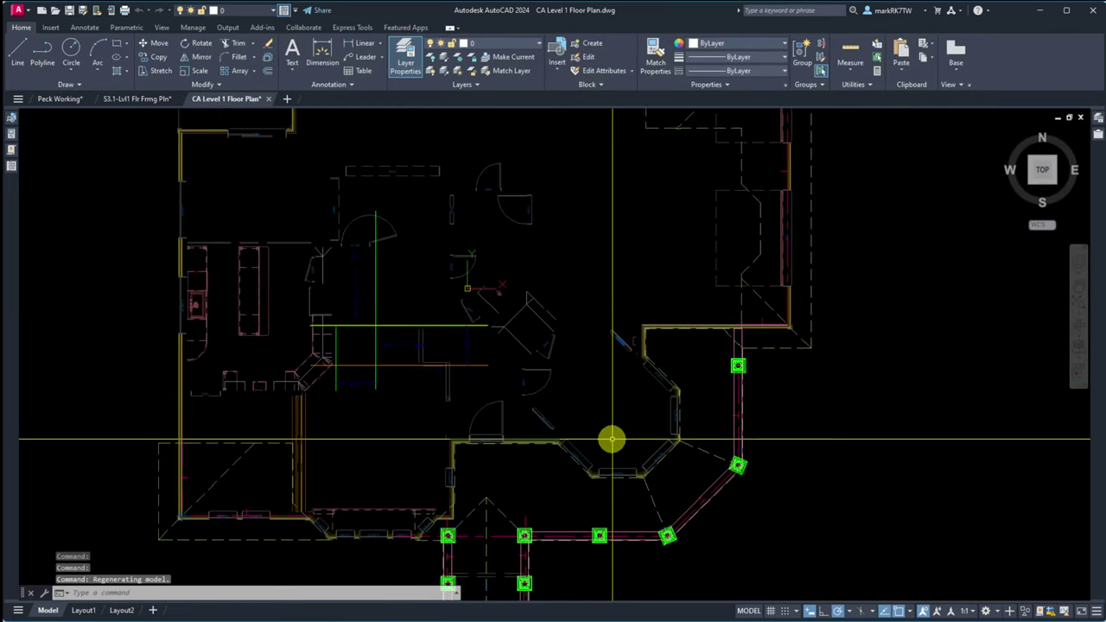
scroll(613, 439, "down", 2)
scroll(610, 440, "up", 1)
scroll(610, 440, "down", 2)
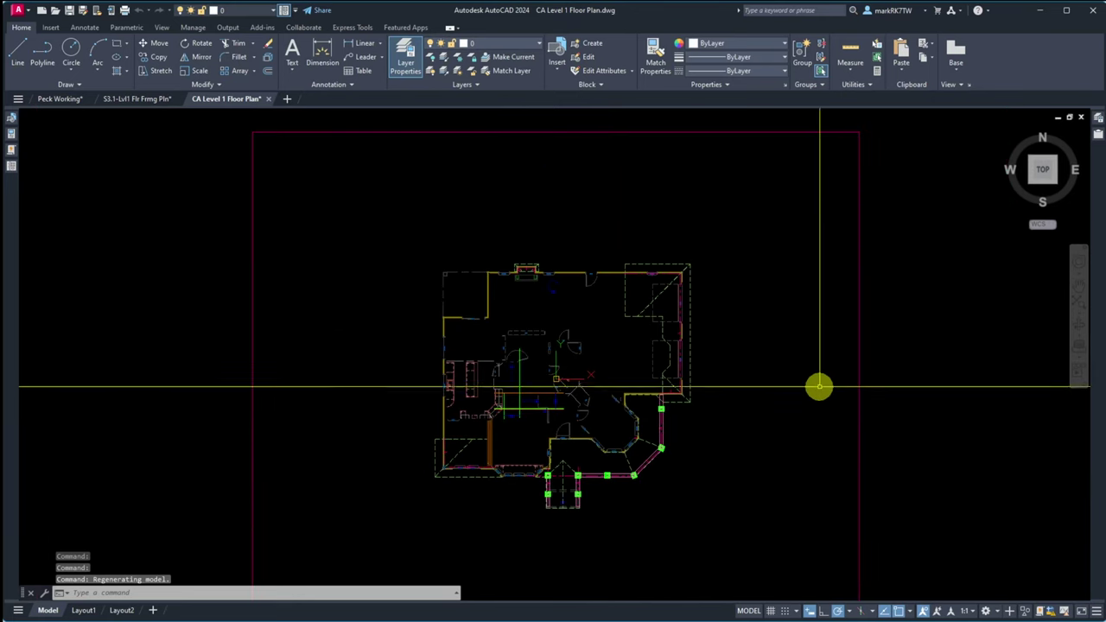
left_click(857, 381)
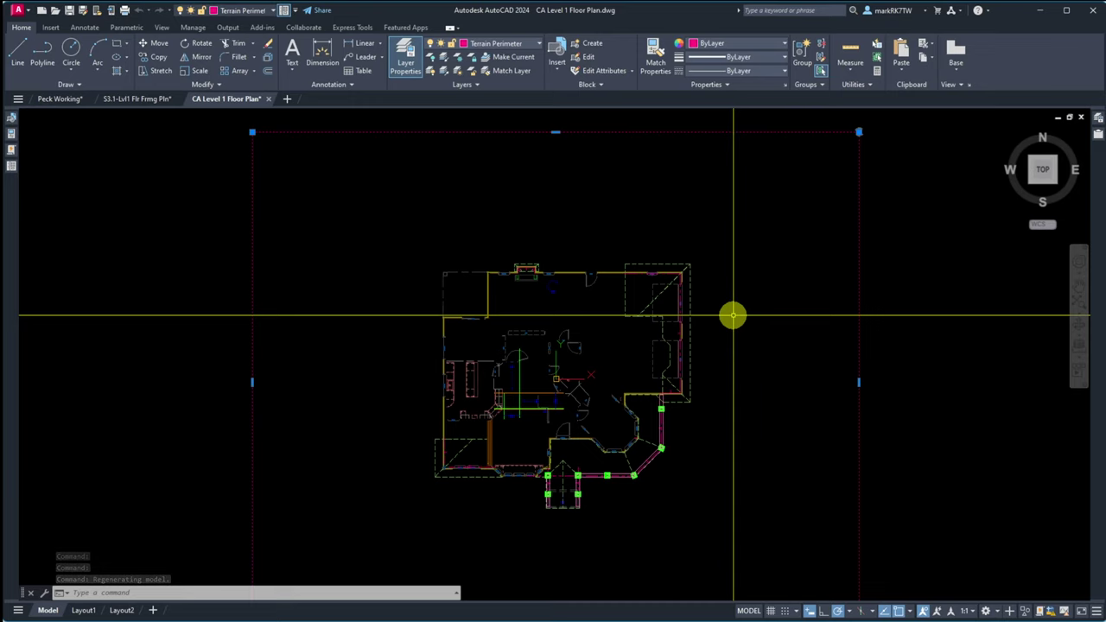
key("Delete")
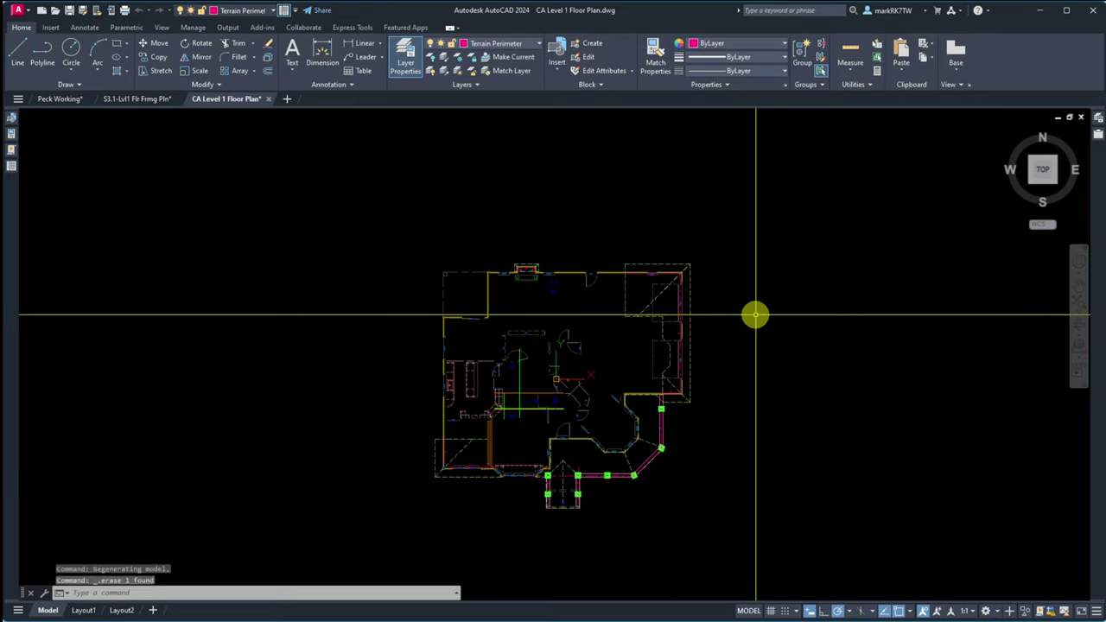
Step: Set the whole floor plan's colour, lineweight and linetype to ByLayer, then deselect it
left_click(928, 382)
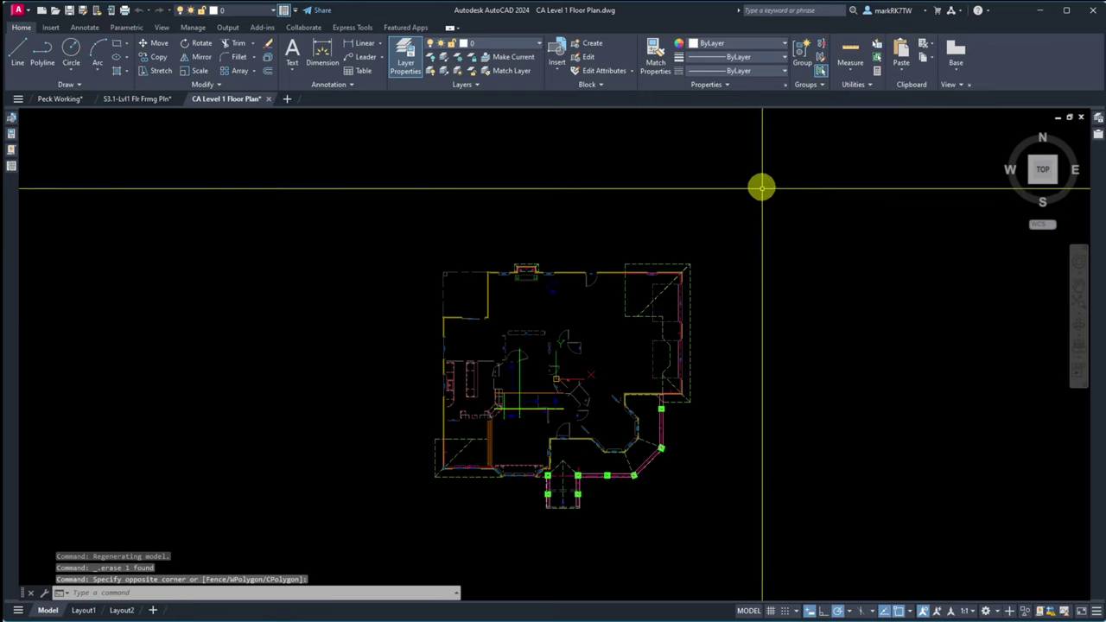
left_click(703, 113)
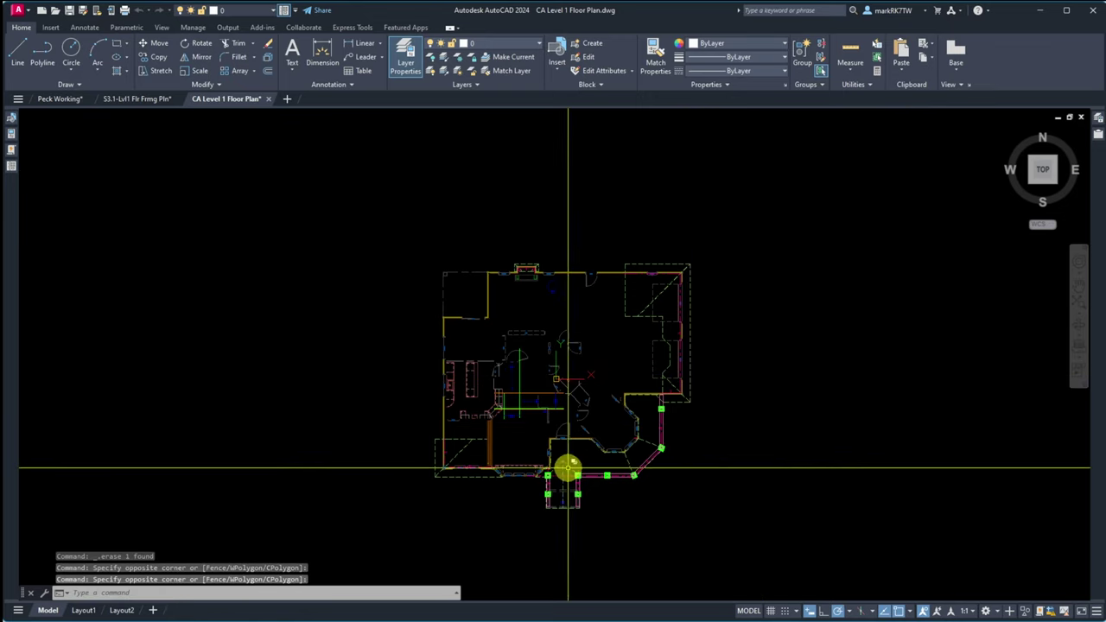
left_click(362, 151)
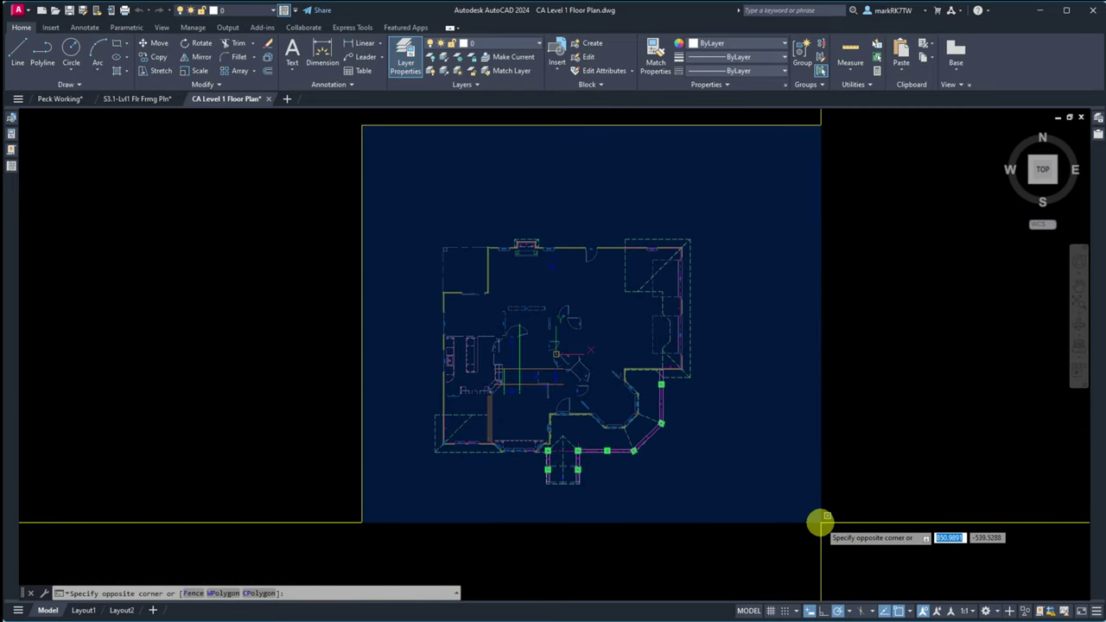
left_click(820, 523)
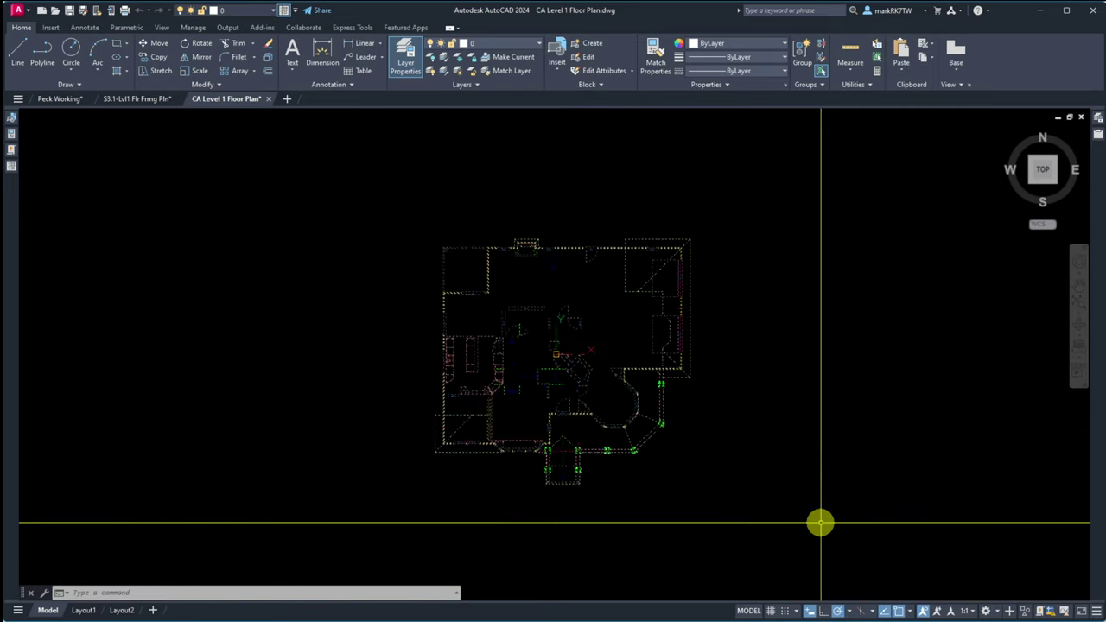
left_click(783, 44)
left_click(760, 57)
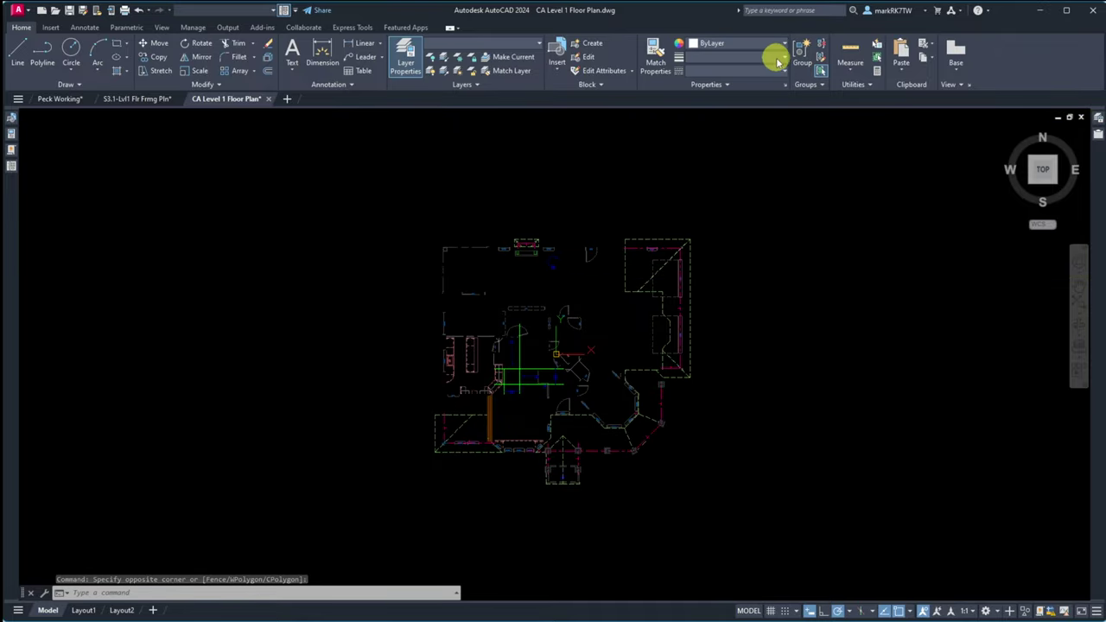
left_click(775, 57)
left_click(748, 69)
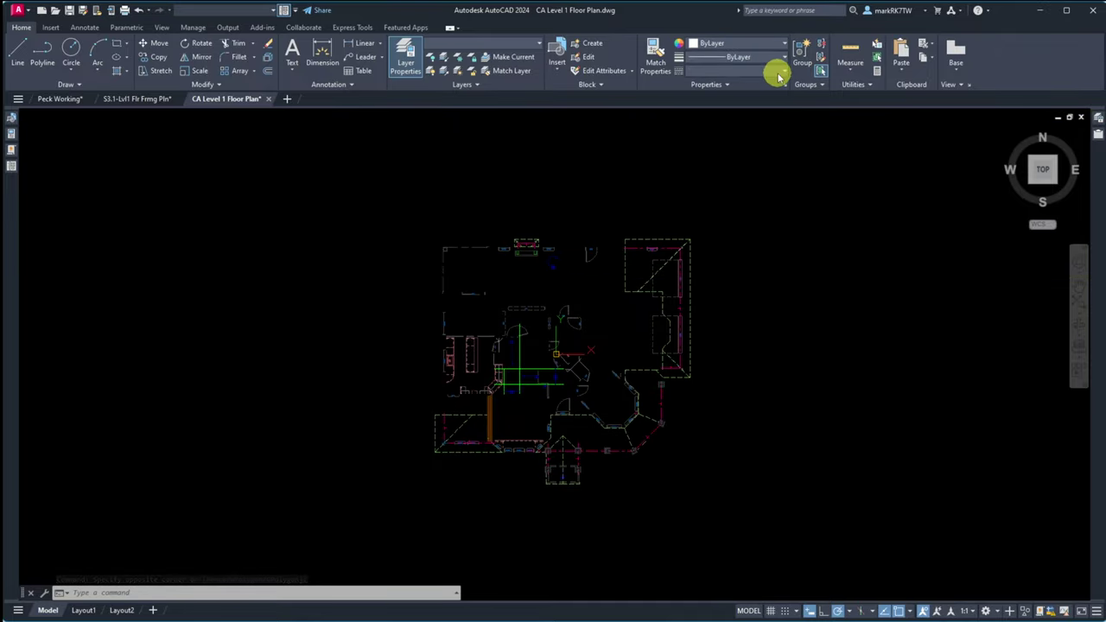
left_click(777, 74)
left_click(752, 84)
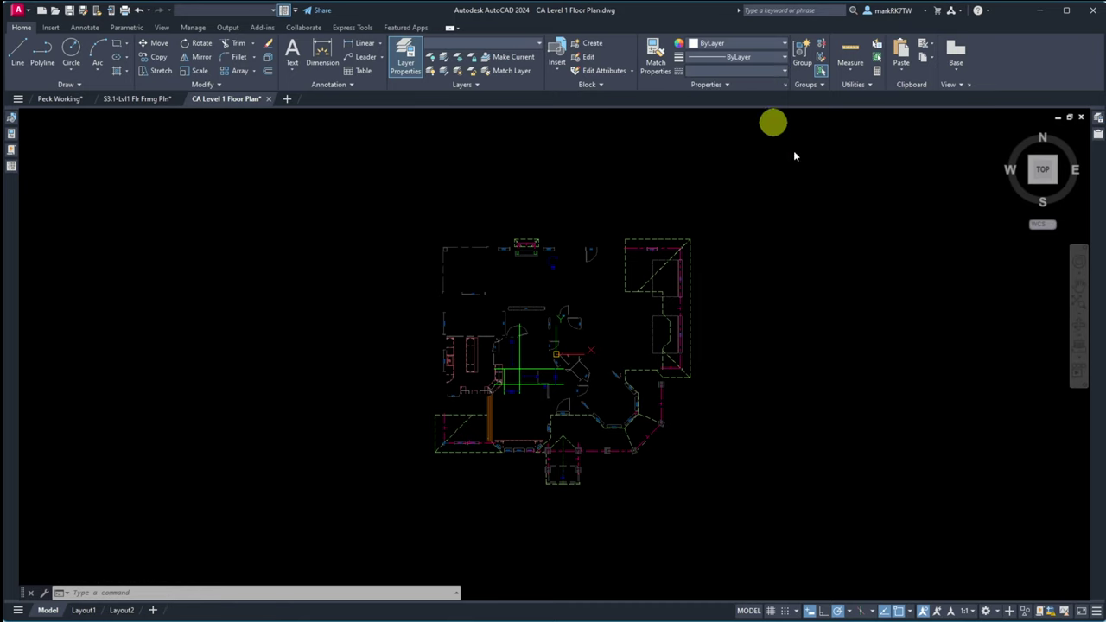
left_click(864, 354)
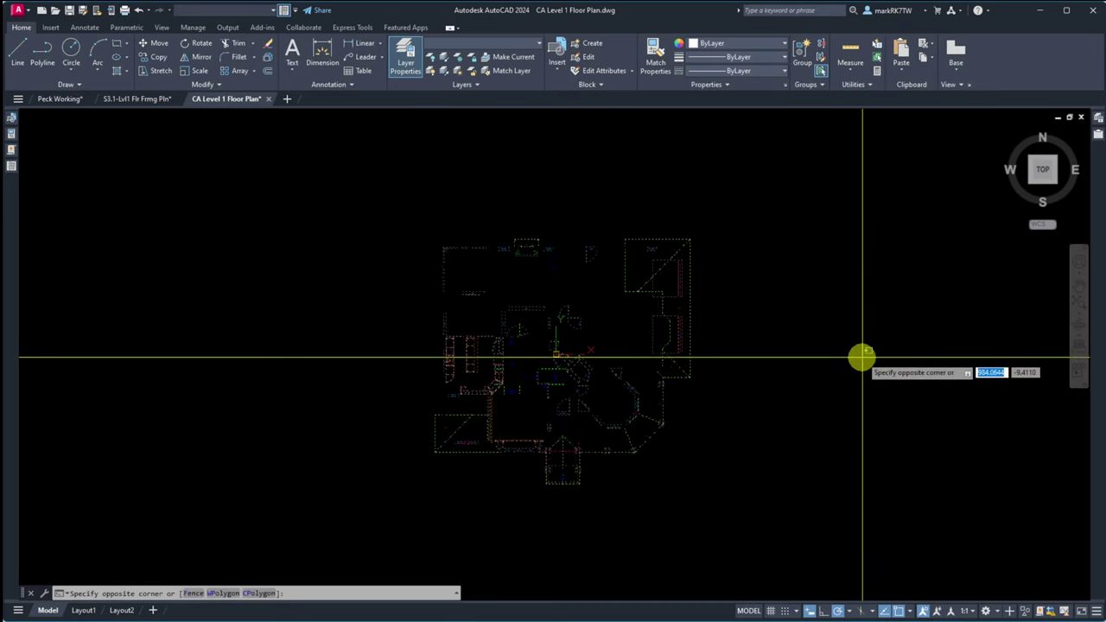
key("Escape")
key("Escape")
Step: In Layer Properties, select Arches_Outer, 3D Solids, Casings, Ceiling Break Lines, Columns and Corner Boards
left_click(1095, 118)
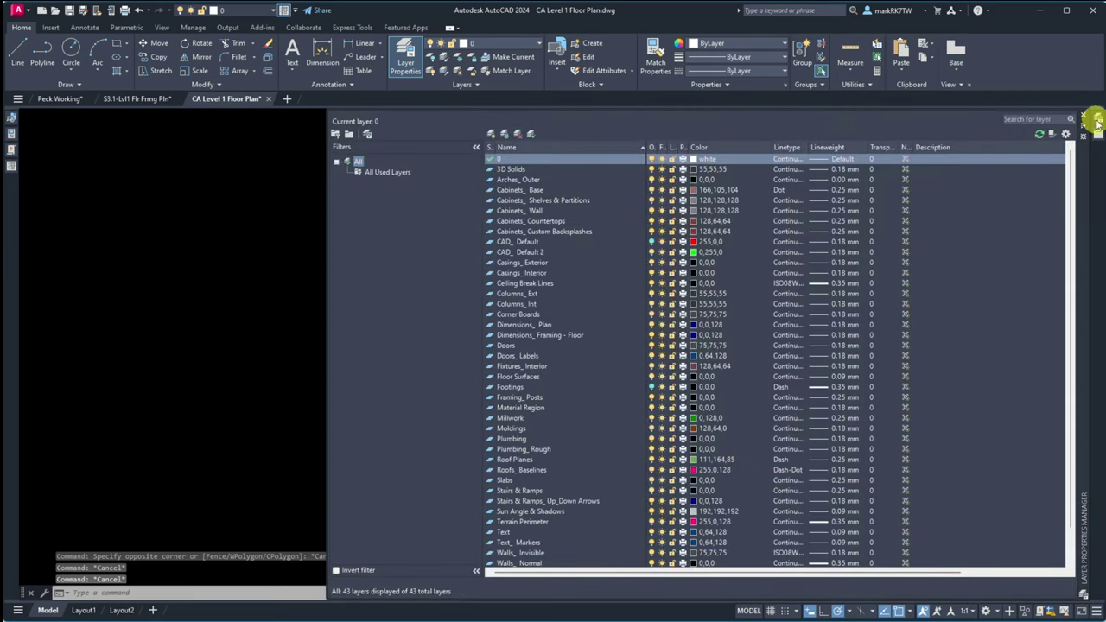
left_click(707, 179)
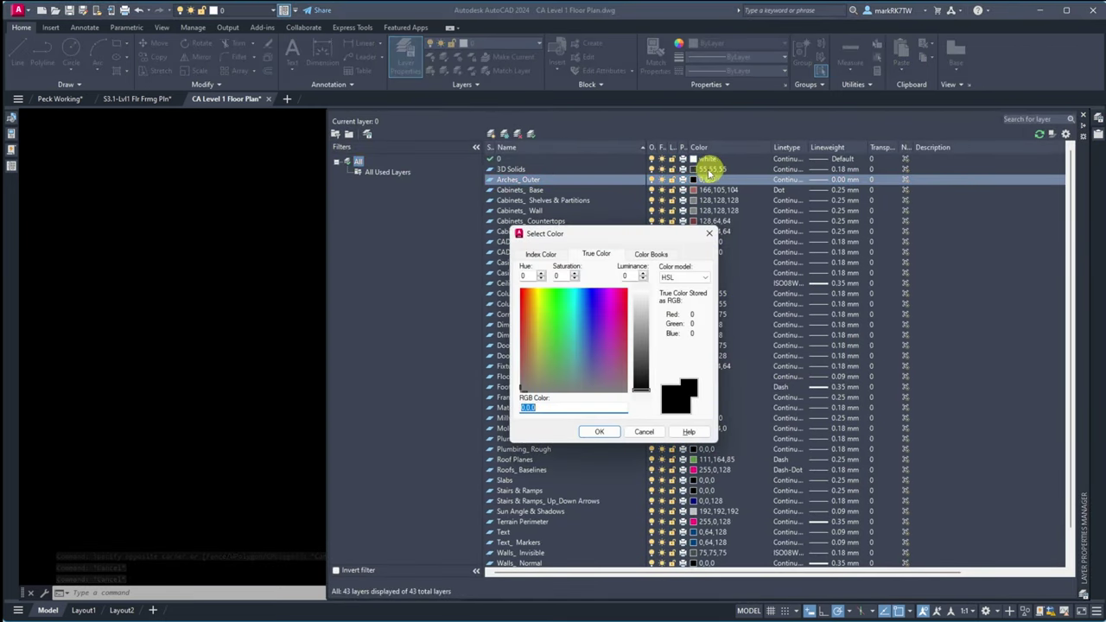
left_click(599, 431)
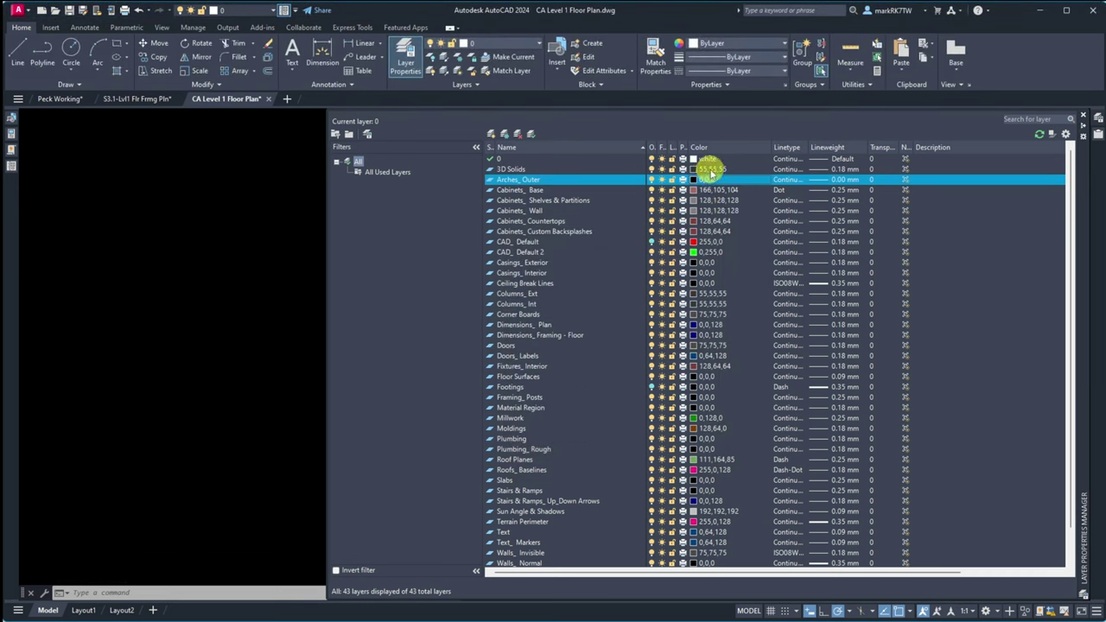
left_click(711, 169, "shift")
left_click(708, 261, "ctrl")
left_click(709, 273, "ctrl")
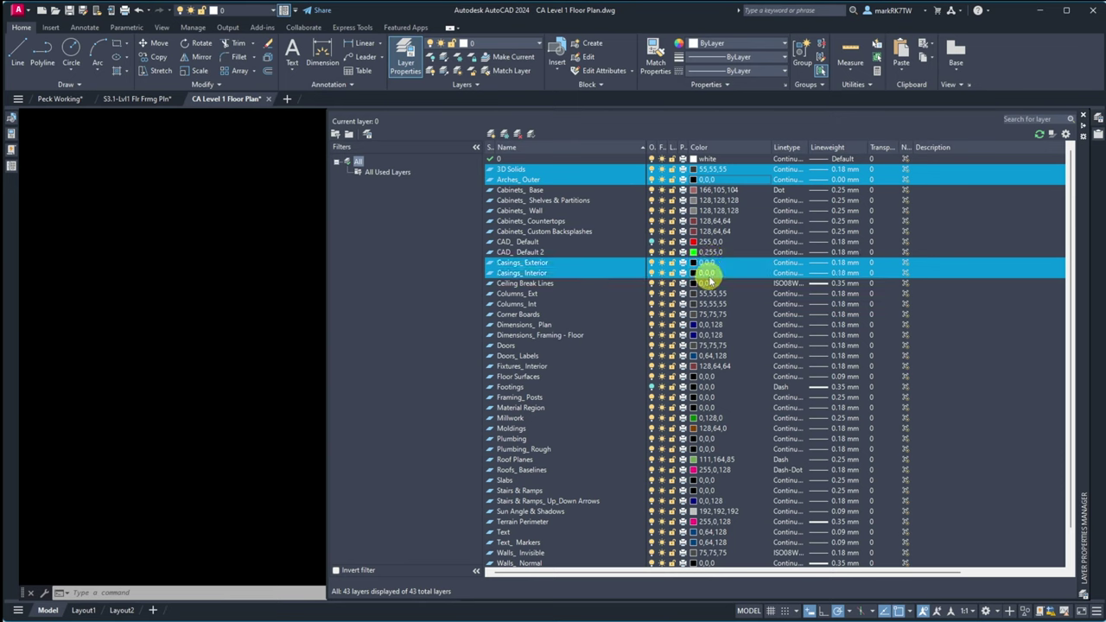
left_click(708, 282, "ctrl")
left_click(709, 293, "ctrl")
left_click(709, 304, "ctrl")
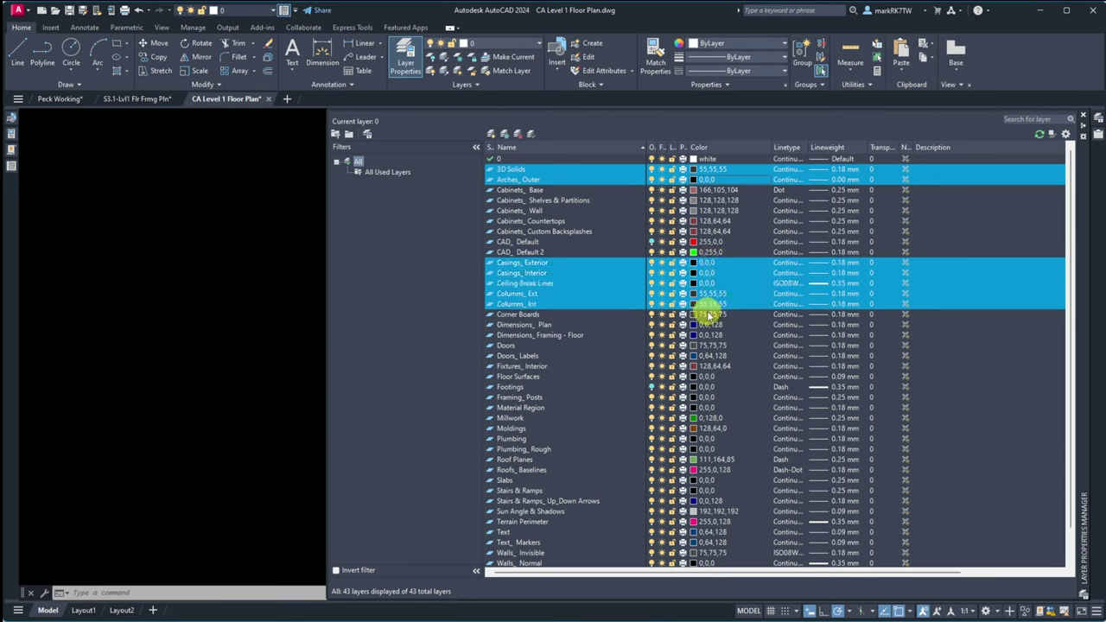
left_click(709, 314, "ctrl")
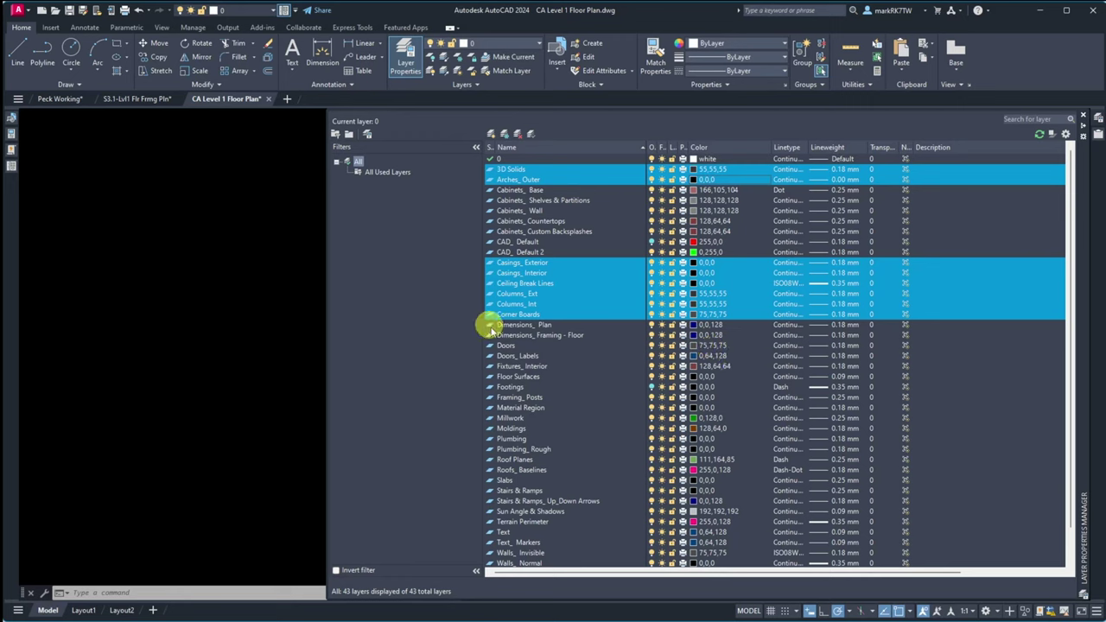
Step: Add Doors, Floor Surfaces, Footings, Framing_Posts, Material Region, Plumbing, Slabs, Stairs, Walls and Windows layers
left_click(724, 346, "ctrl")
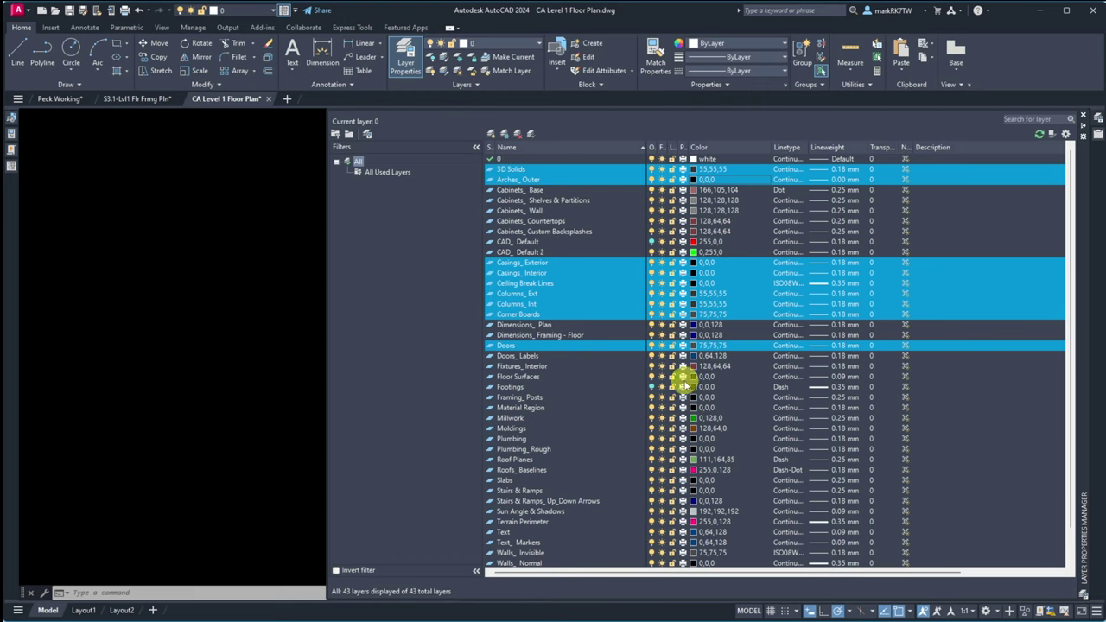
left_click(707, 378, "ctrl")
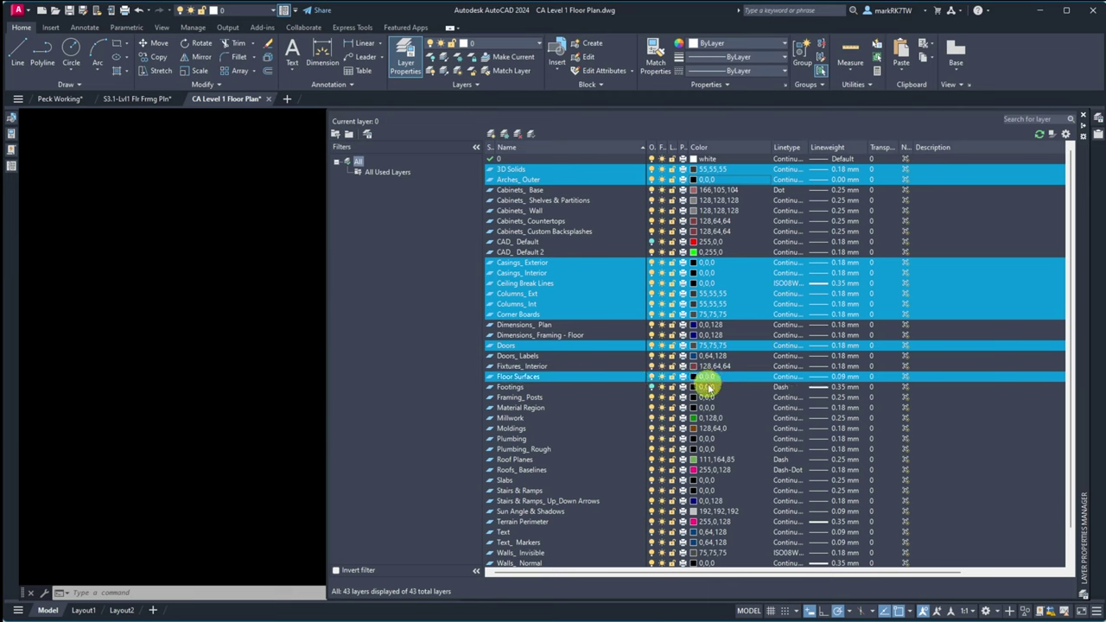
left_click(708, 388, "ctrl")
left_click(709, 398, "ctrl")
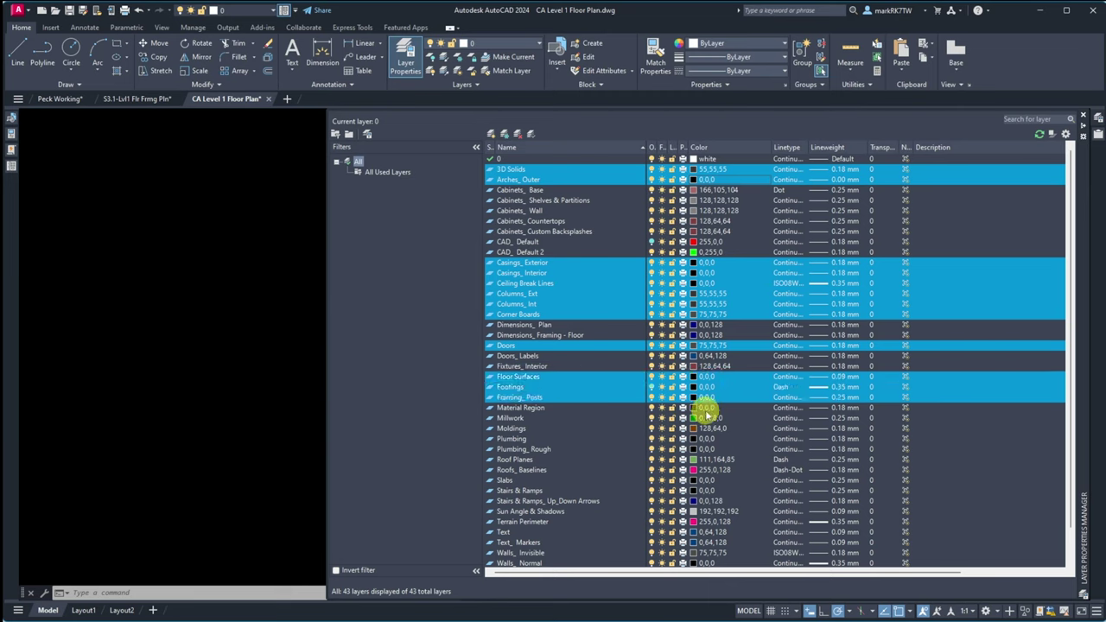
left_click(707, 408, "ctrl")
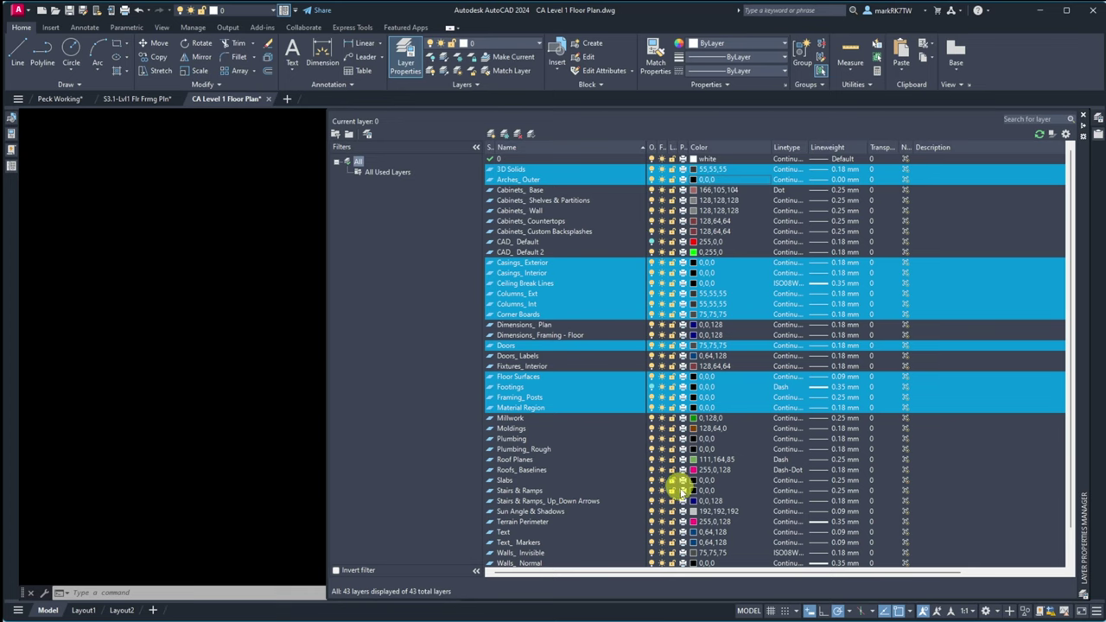
left_click(697, 439, "ctrl")
left_click(702, 449, "ctrl")
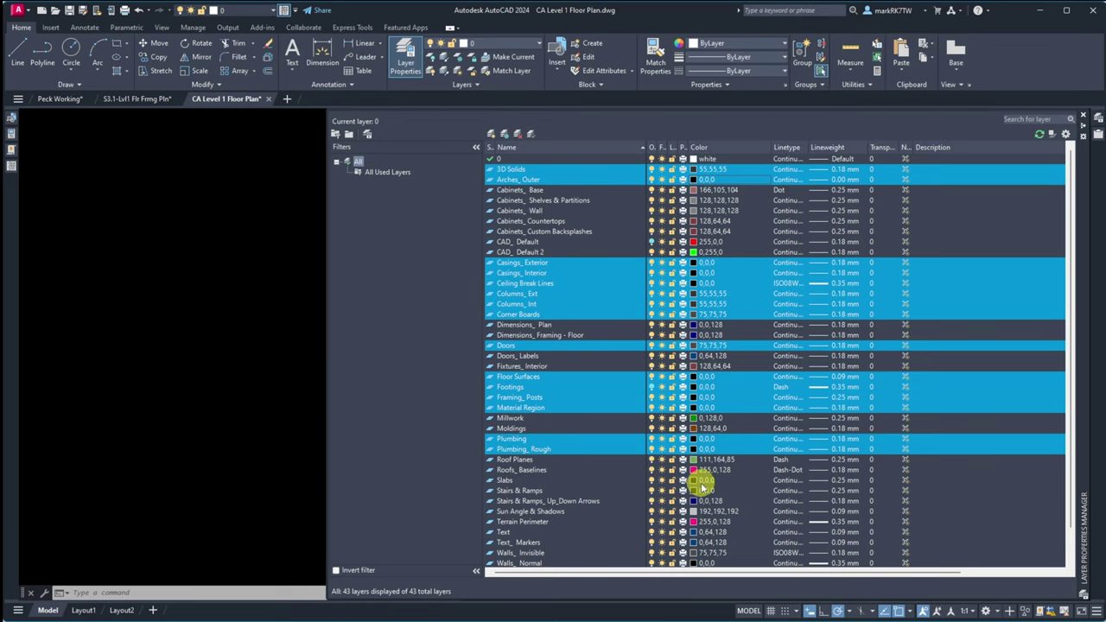
left_click(701, 480, "ctrl")
left_click(702, 491, "ctrl")
left_click(700, 501, "ctrl")
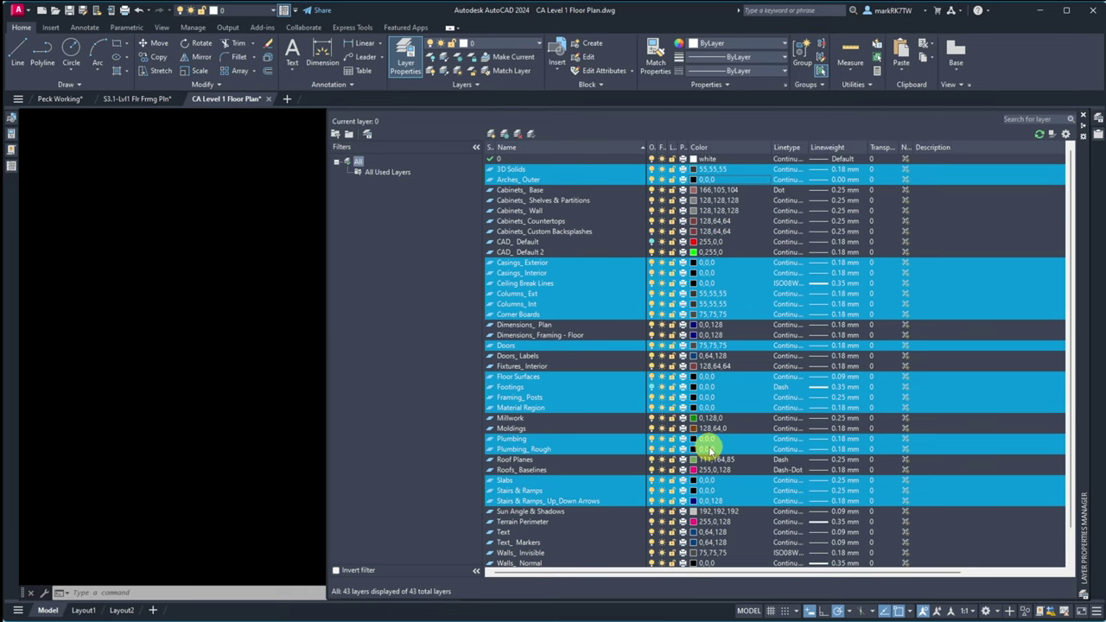
scroll(707, 471, "down", 2)
left_click(709, 522, "ctrl")
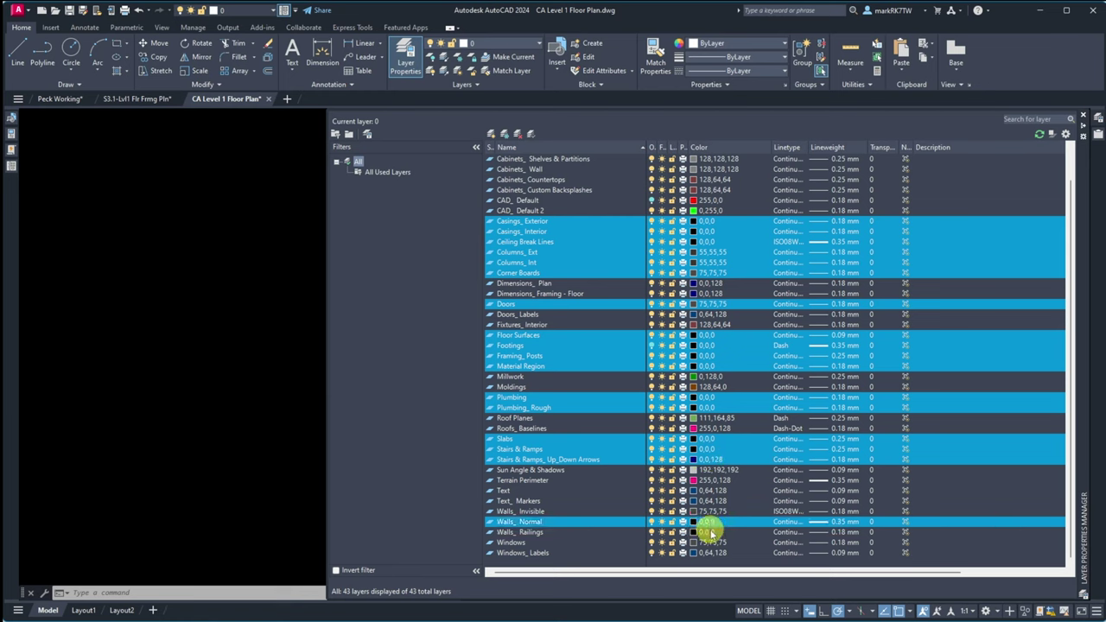
left_click(730, 532, "ctrl")
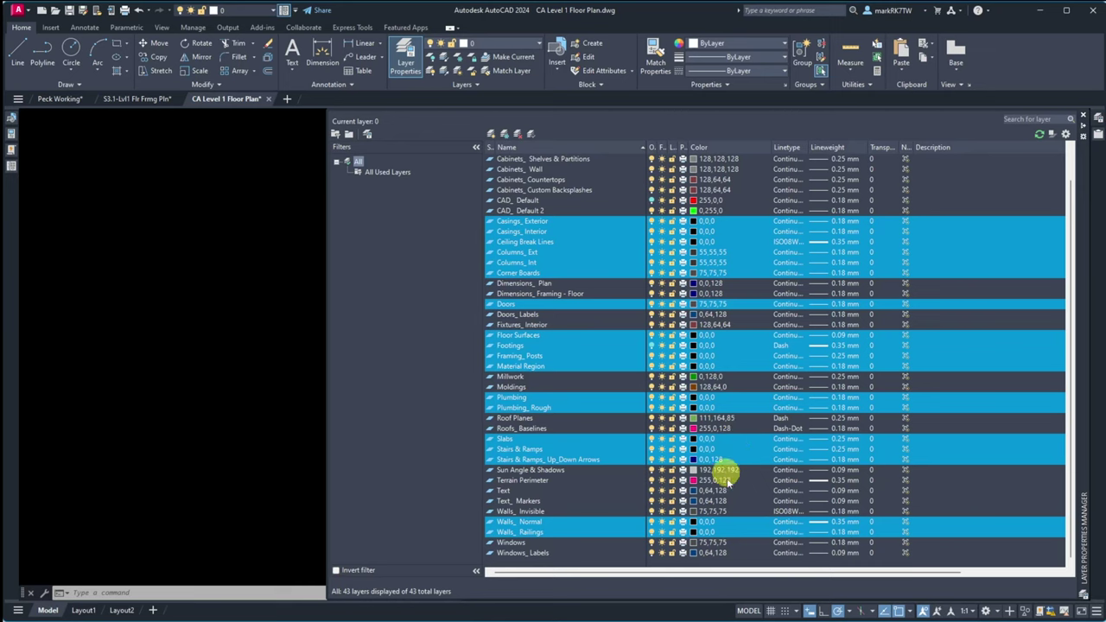
left_click(710, 510, "ctrl")
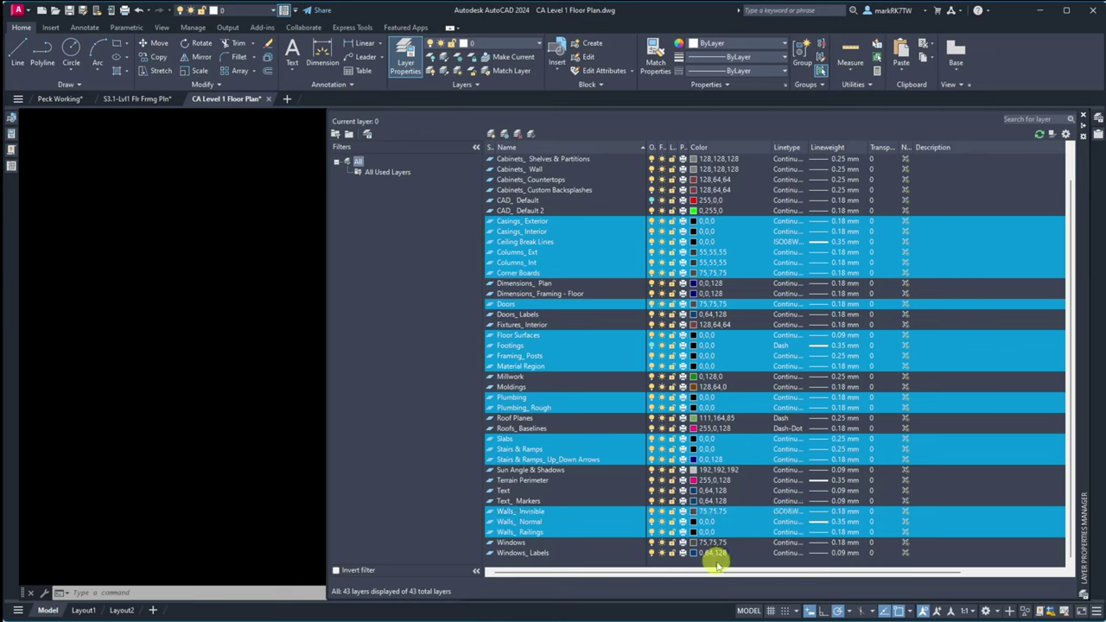
left_click(713, 543, "ctrl")
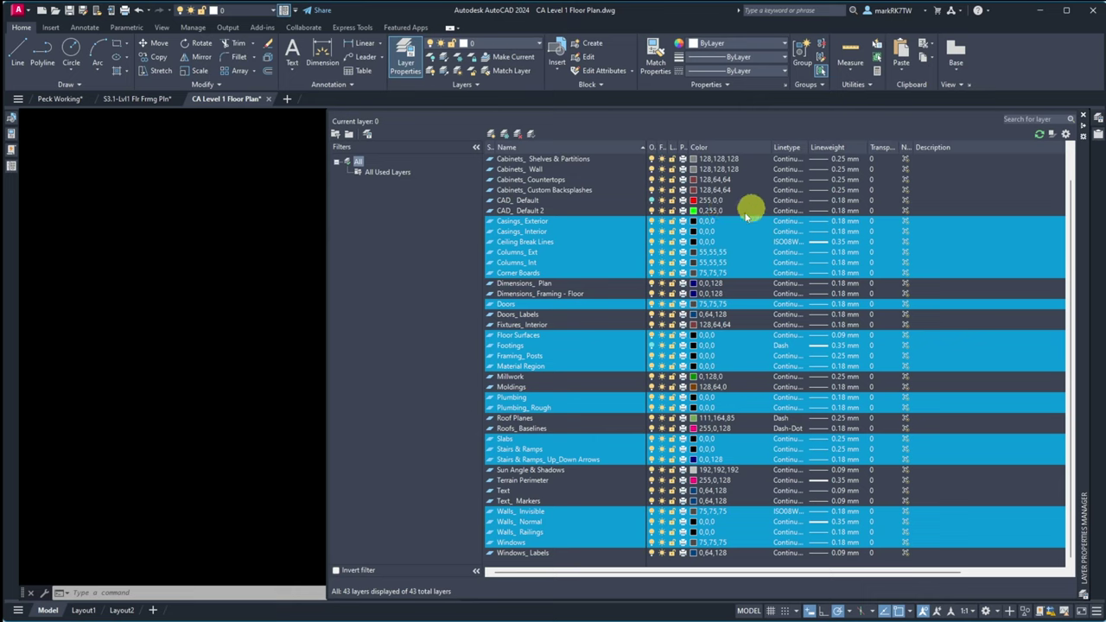
Step: Give the selected dark layers index colour 9
left_click(695, 224)
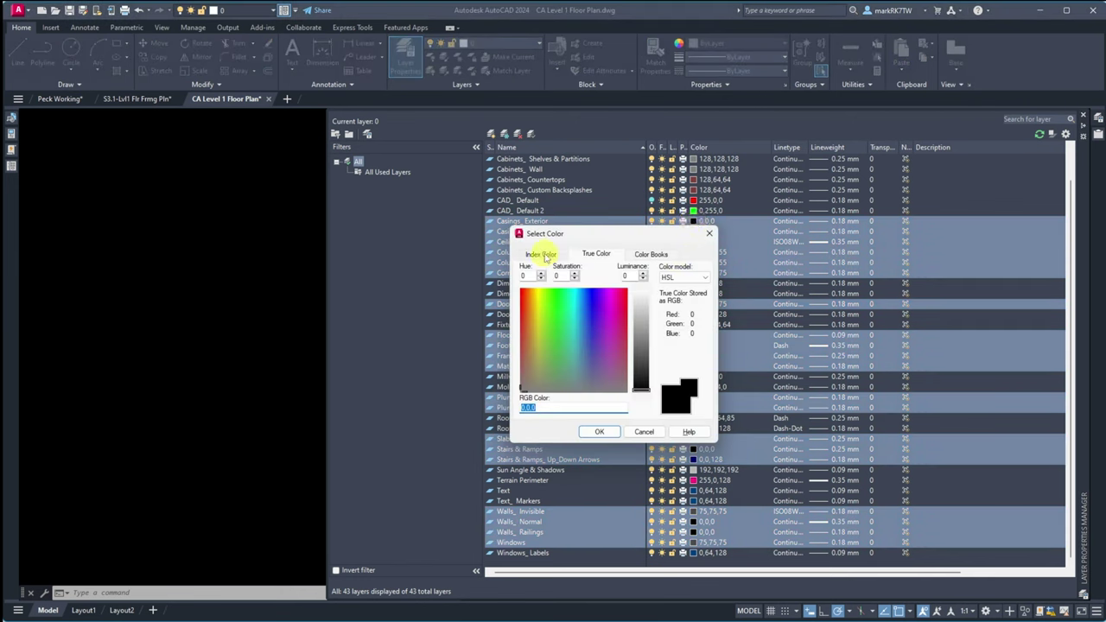
left_click(540, 254)
left_click(605, 366)
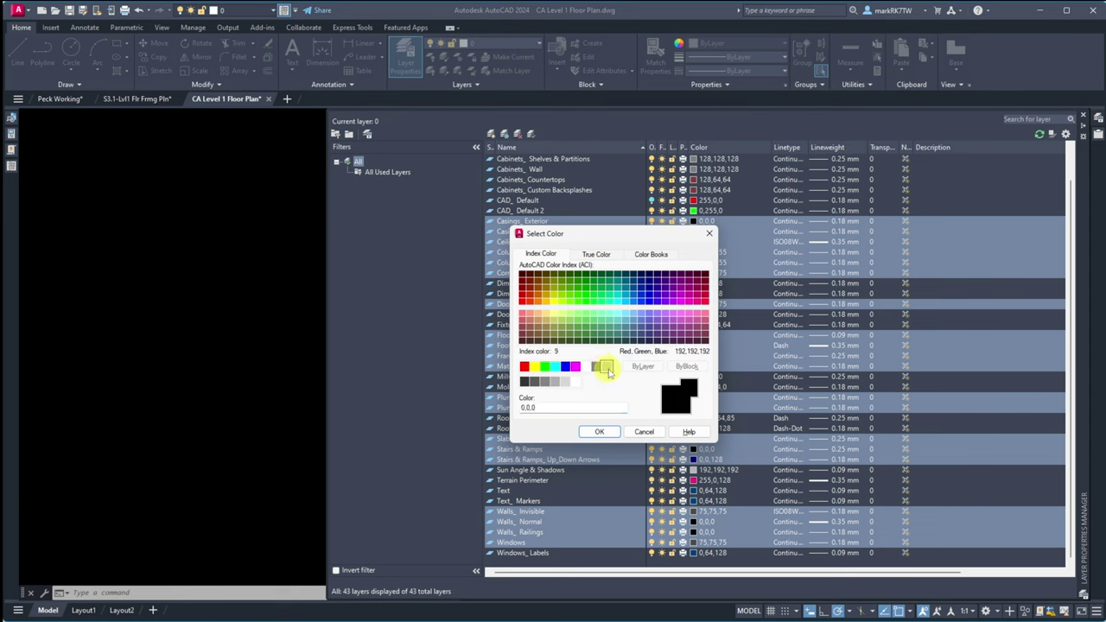
left_click(600, 433)
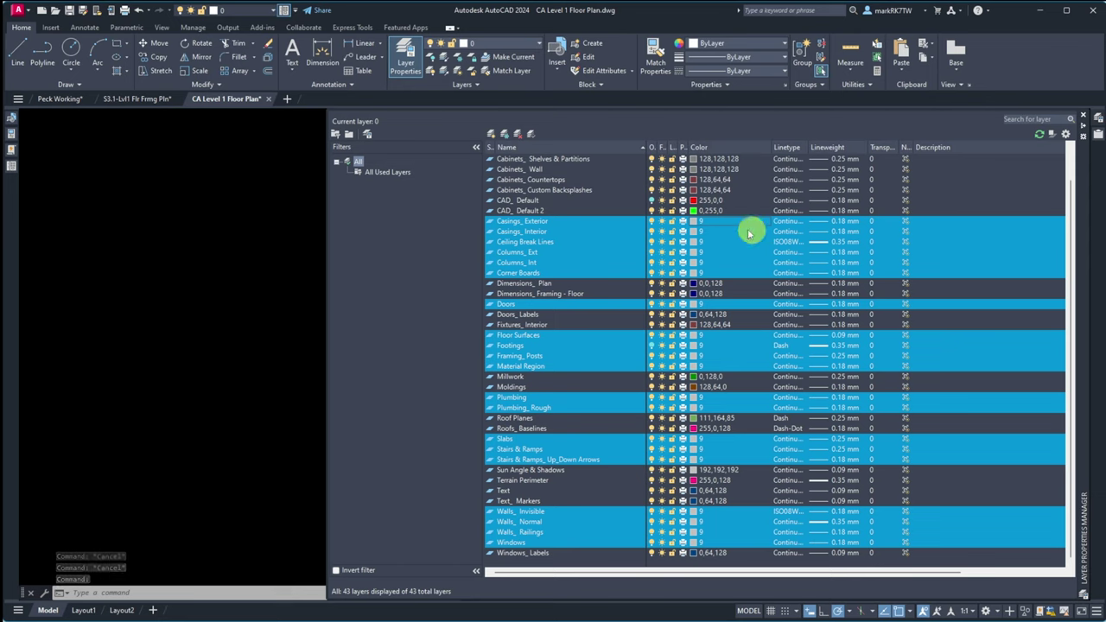
Step: Set Dimensions_ Plan and the floor framing Dimensions layer to green
left_click(648, 200)
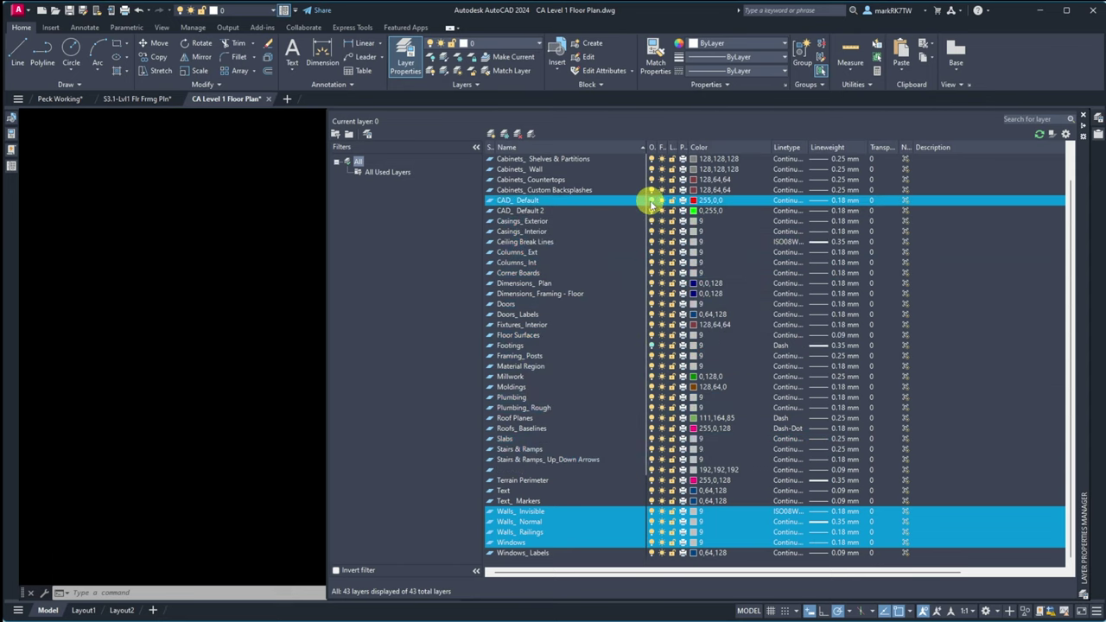
left_click(649, 347)
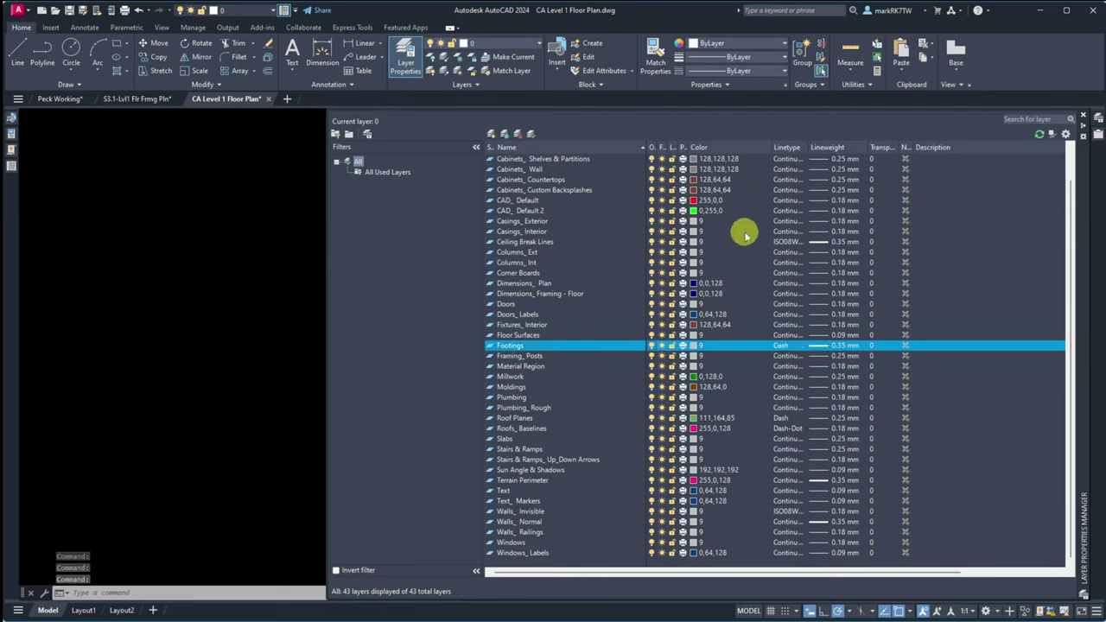
left_click(711, 283)
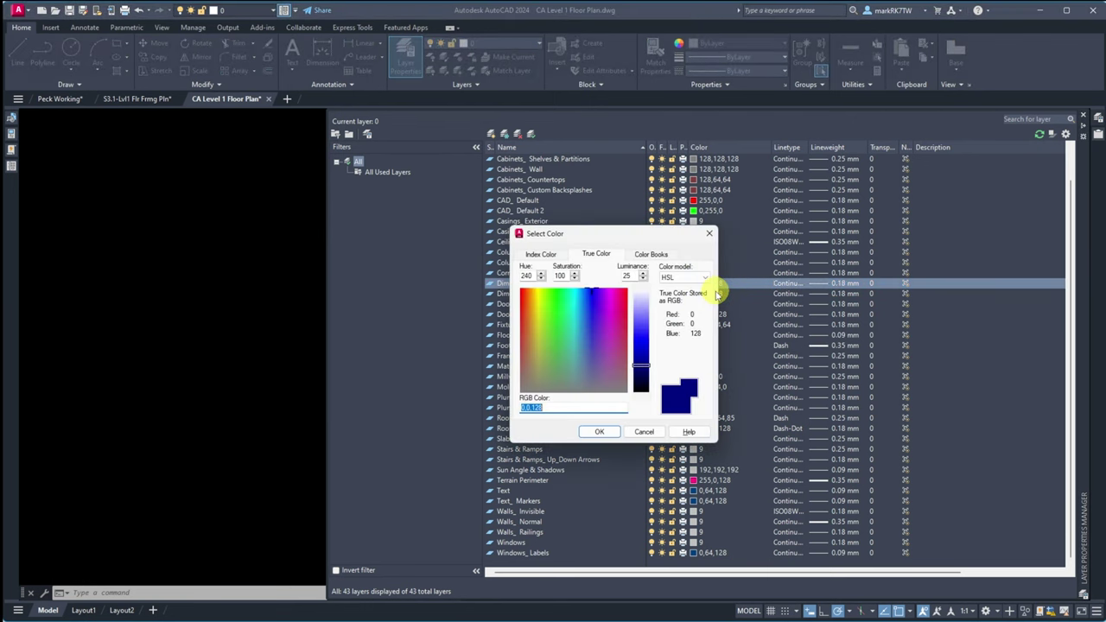
left_click(645, 431)
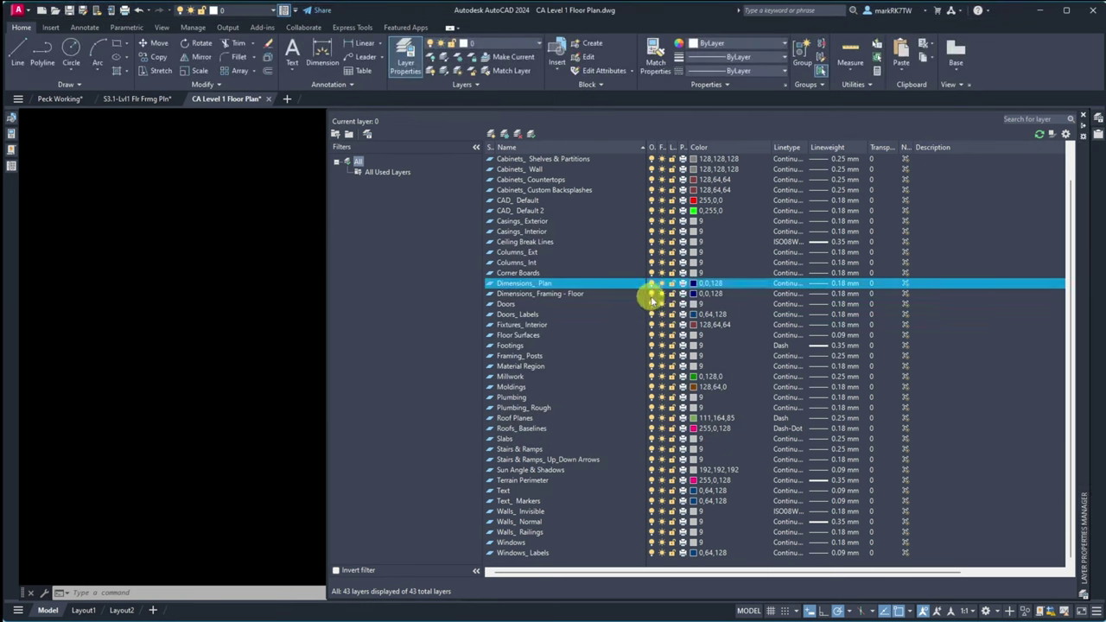
left_click(617, 294, "ctrl")
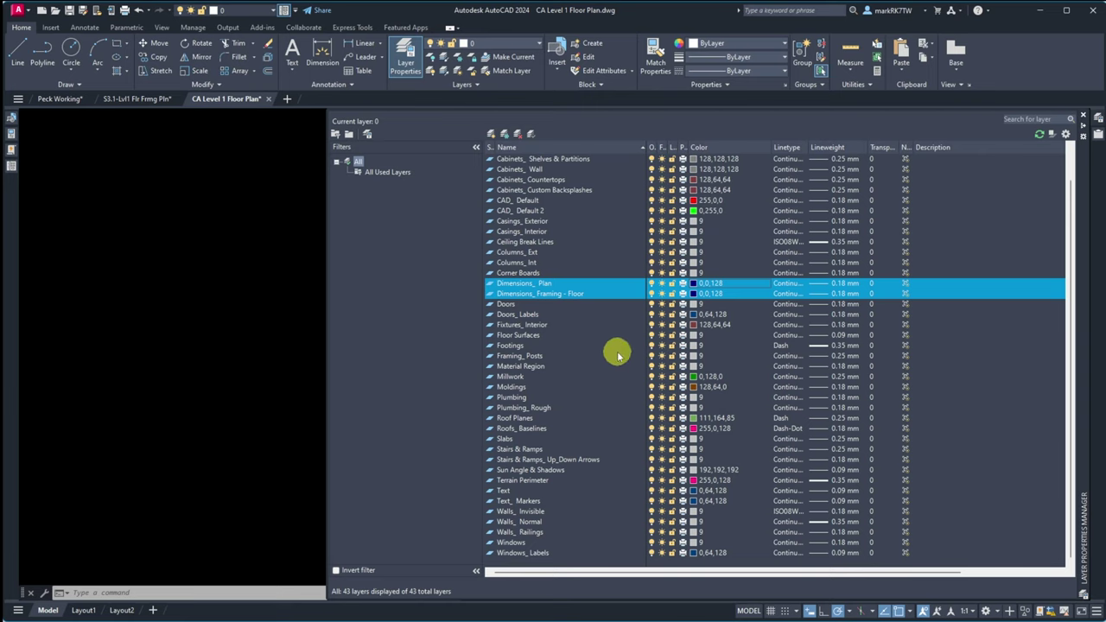
right_click(570, 298)
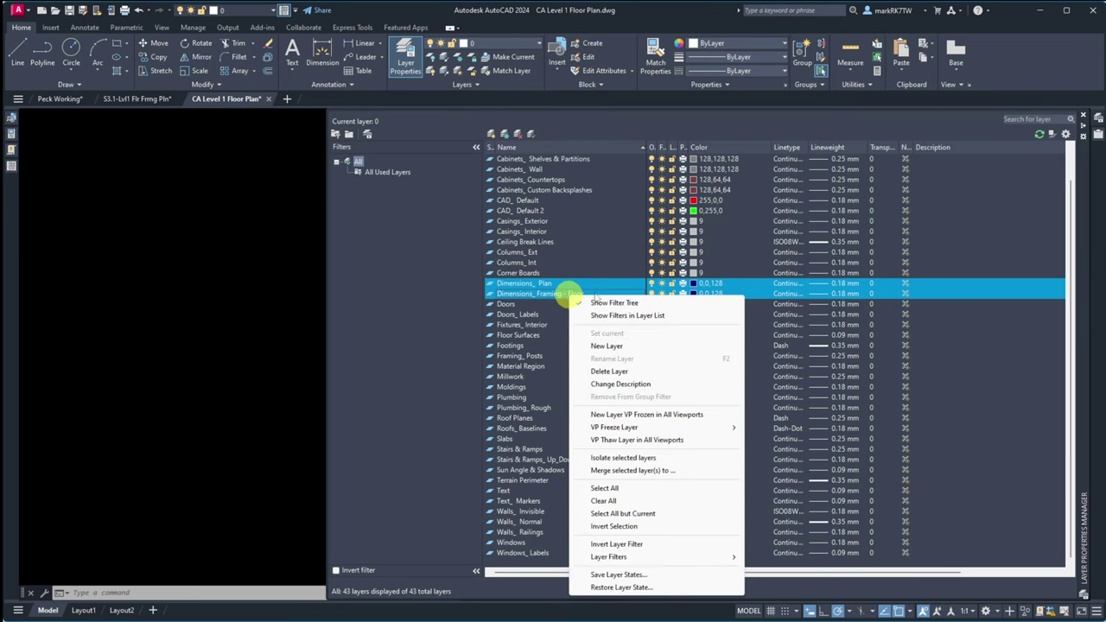
left_click(711, 285)
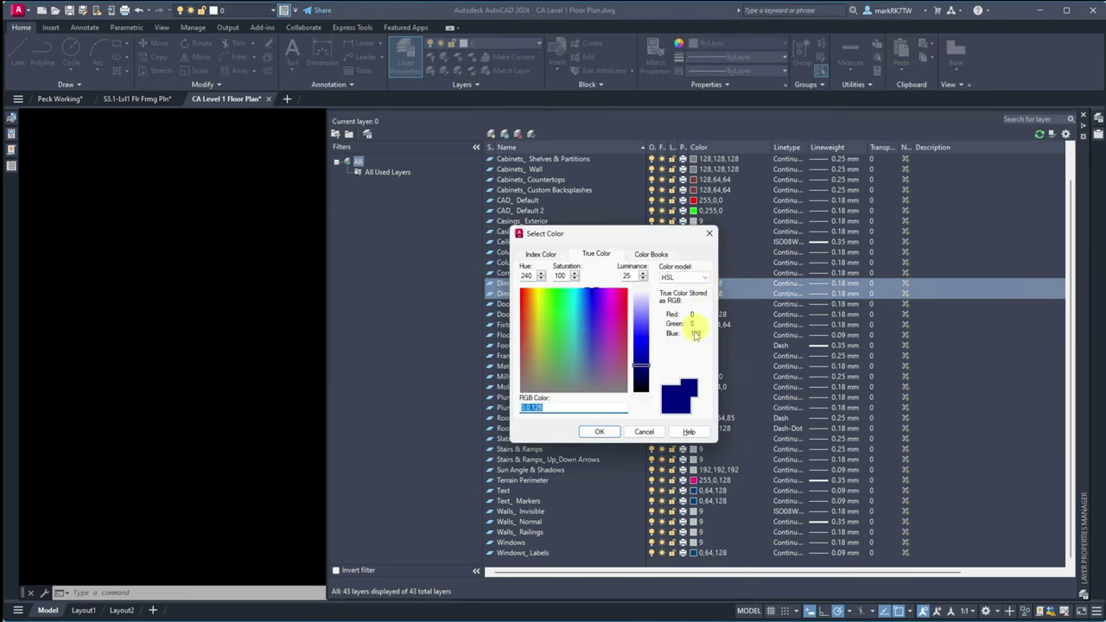
left_click(540, 254)
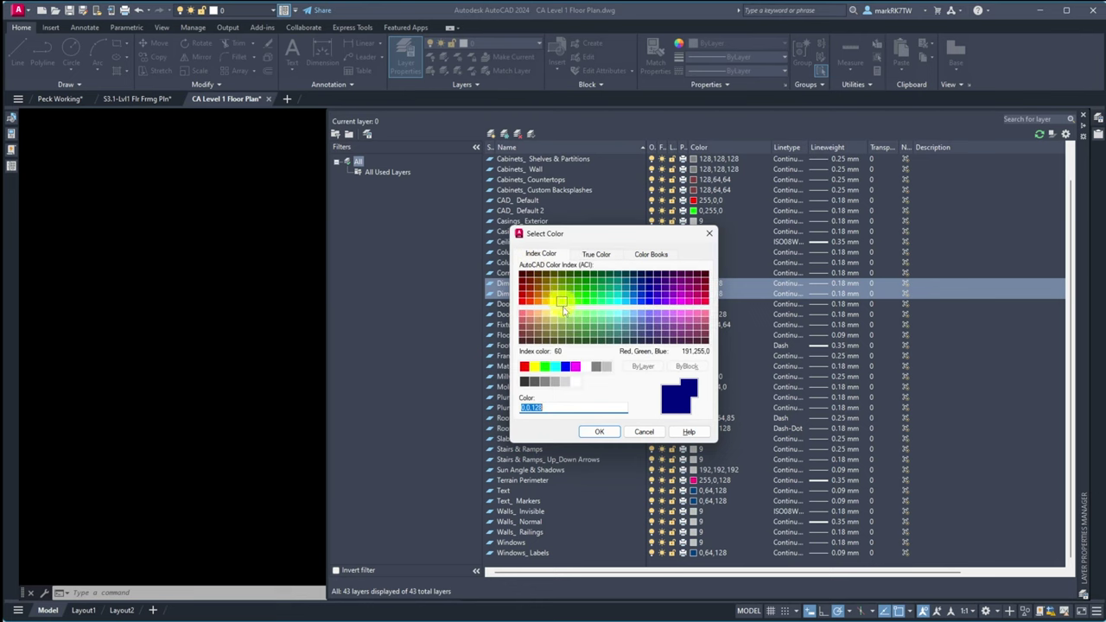
left_click(544, 366)
left_click(599, 432)
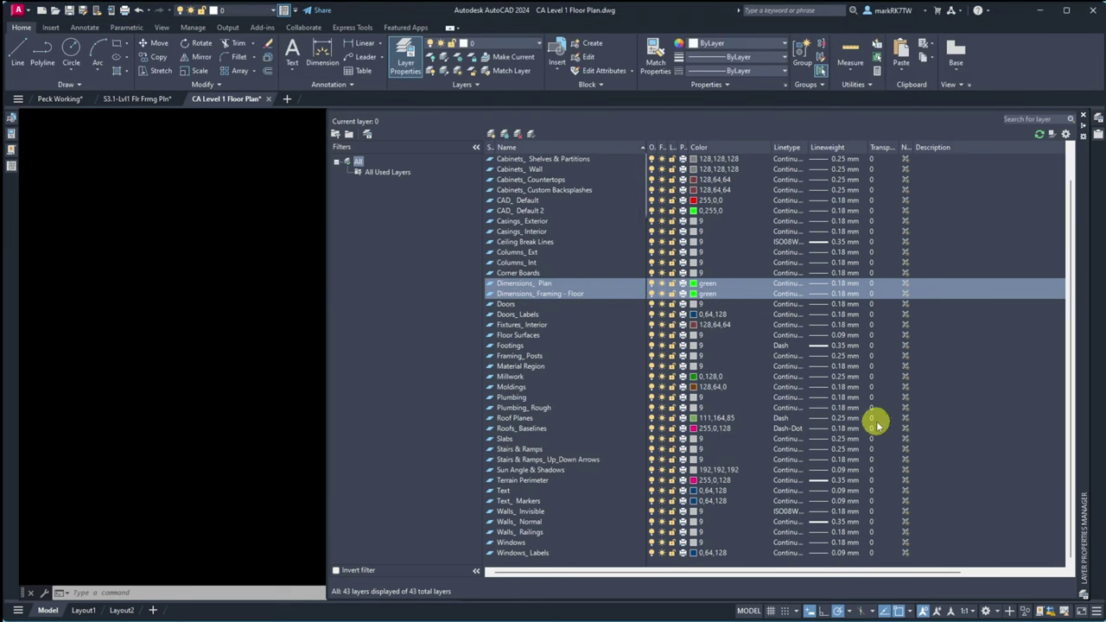
left_click(533, 191)
key("ctrl+a")
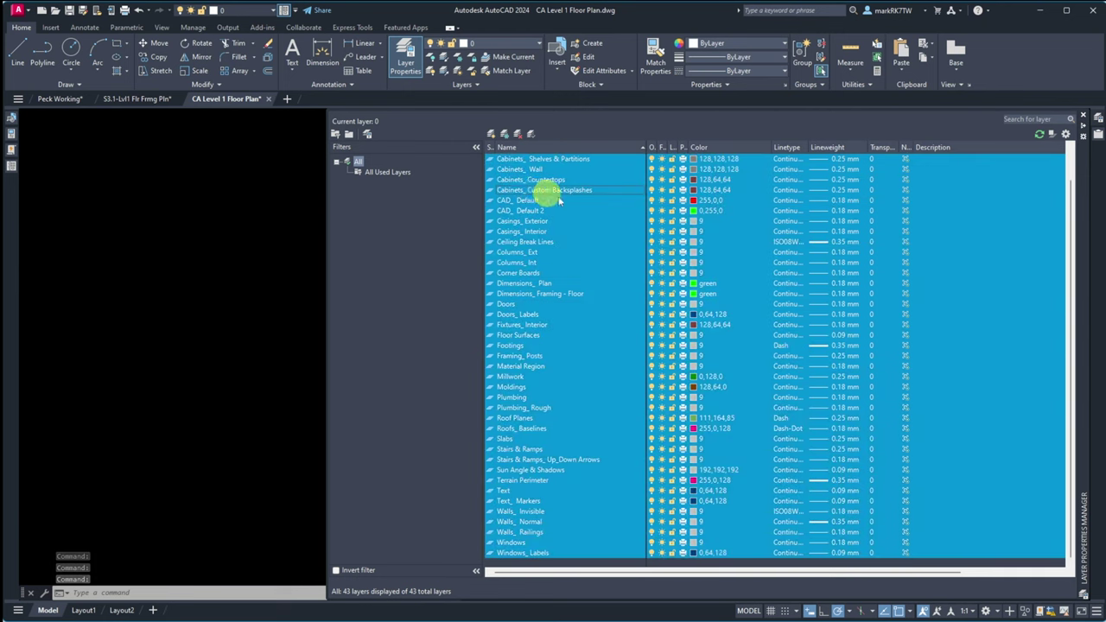
Step: Give all 43 selected layers a 0.18 mm lineweight
left_click(846, 182)
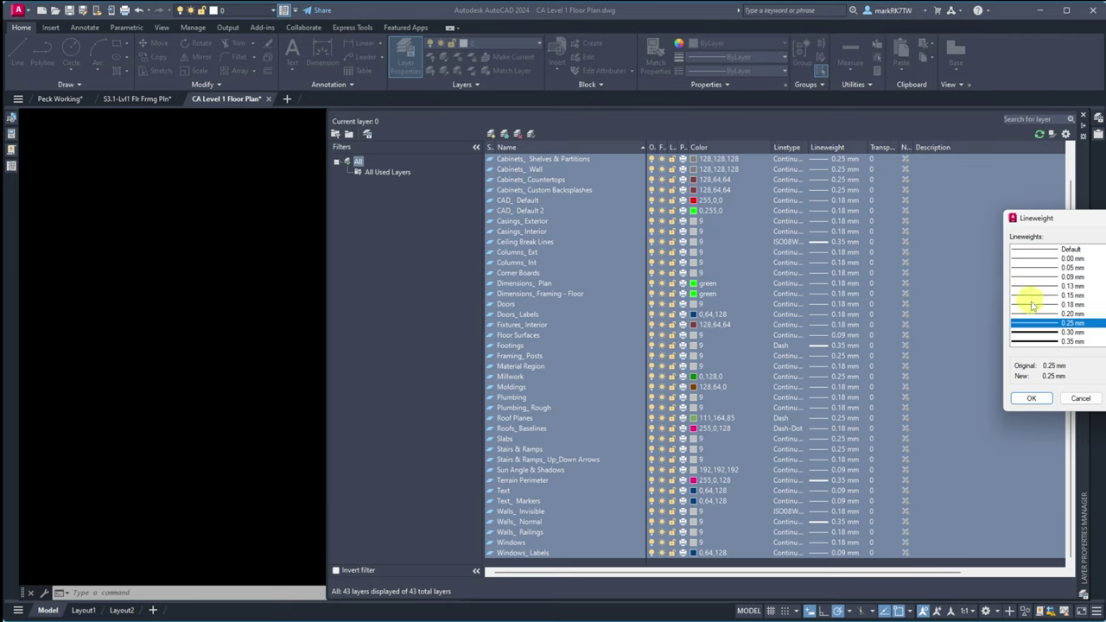
left_click(1035, 305)
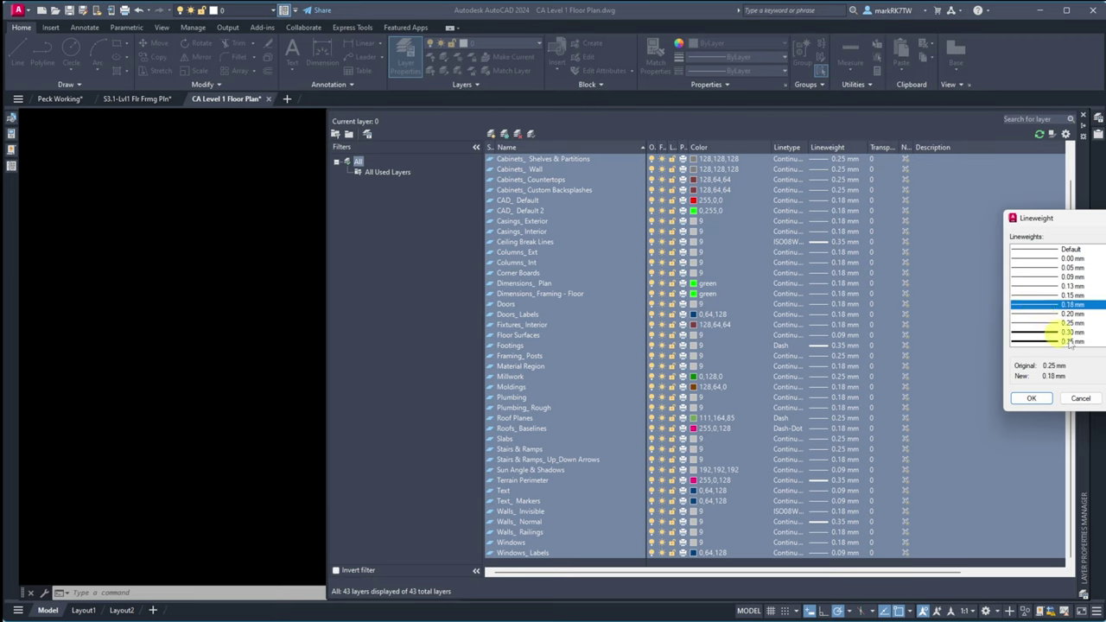
left_click(1030, 399)
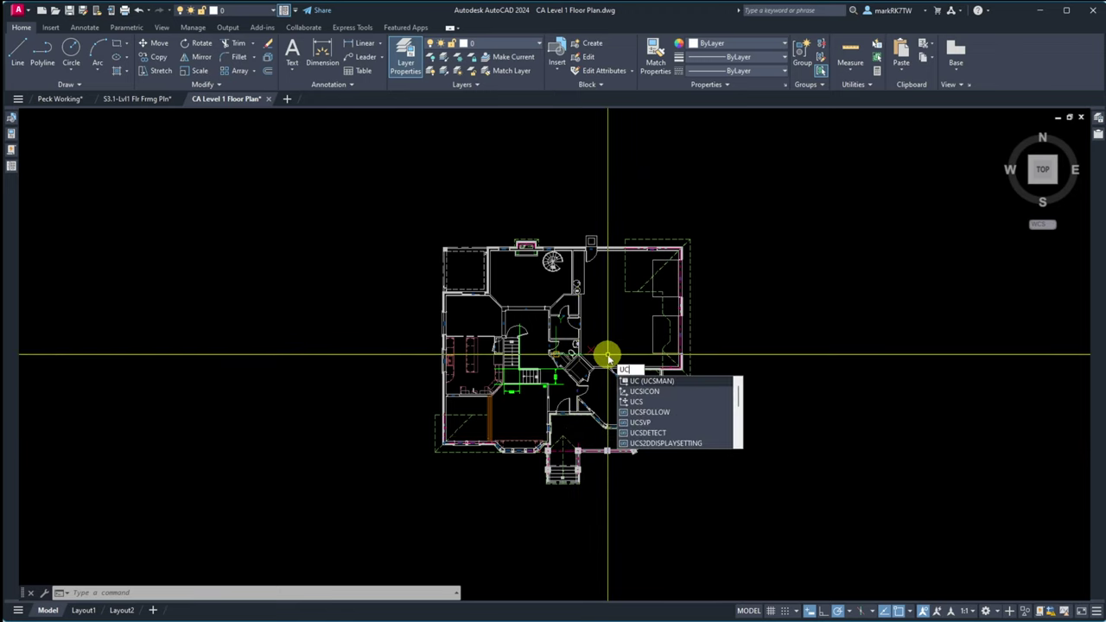
Step: Turn the UCS icon off with UCSICON
type("sicon")
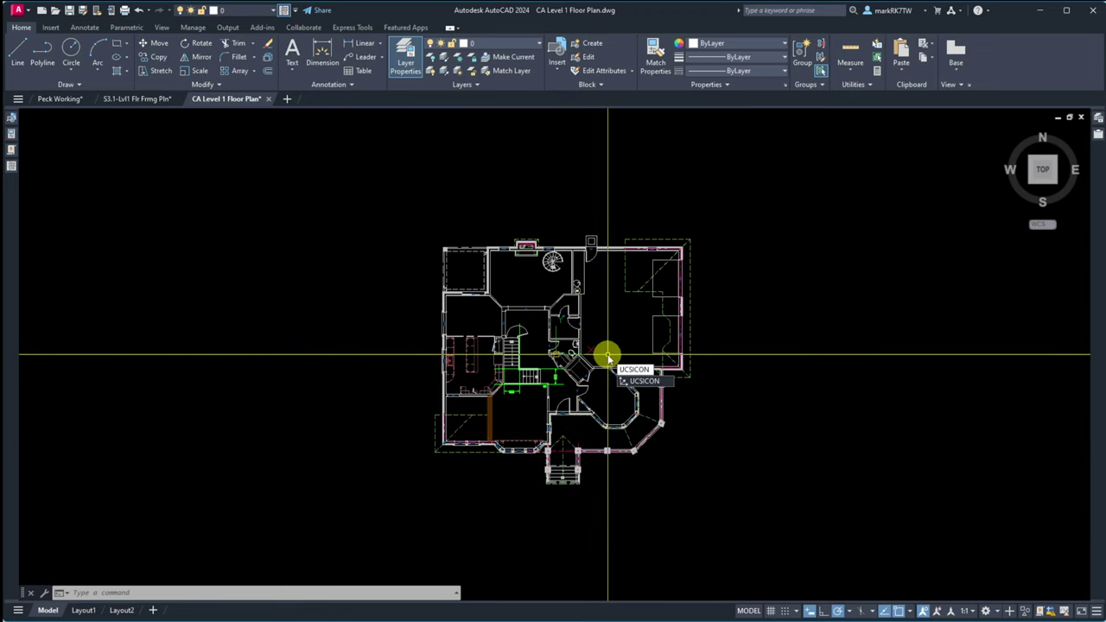
key("Return")
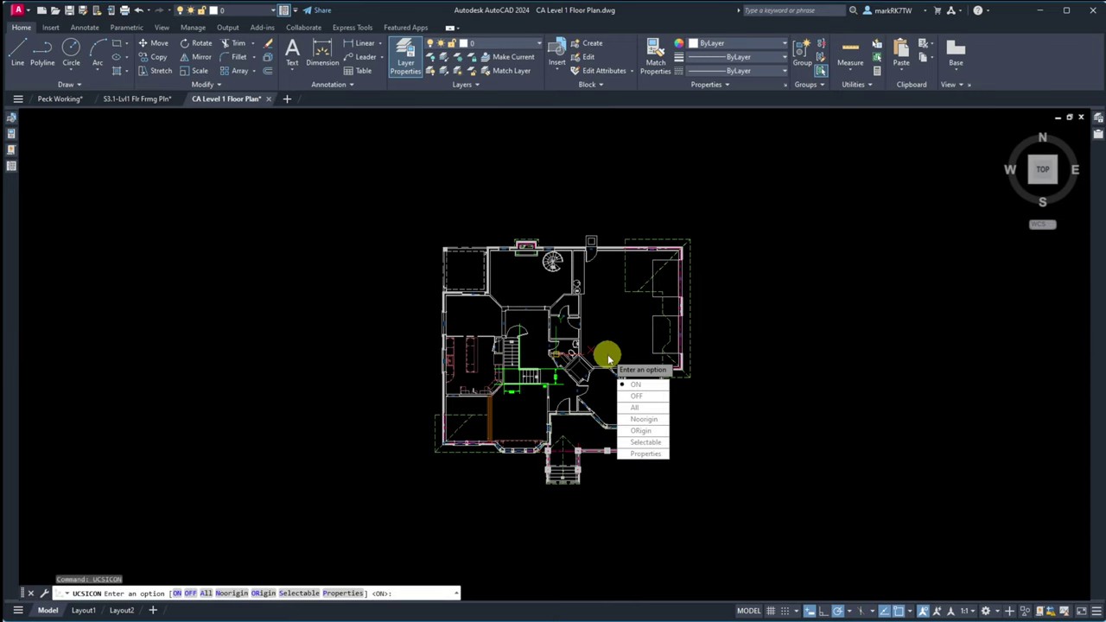
key("Down")
key("Return")
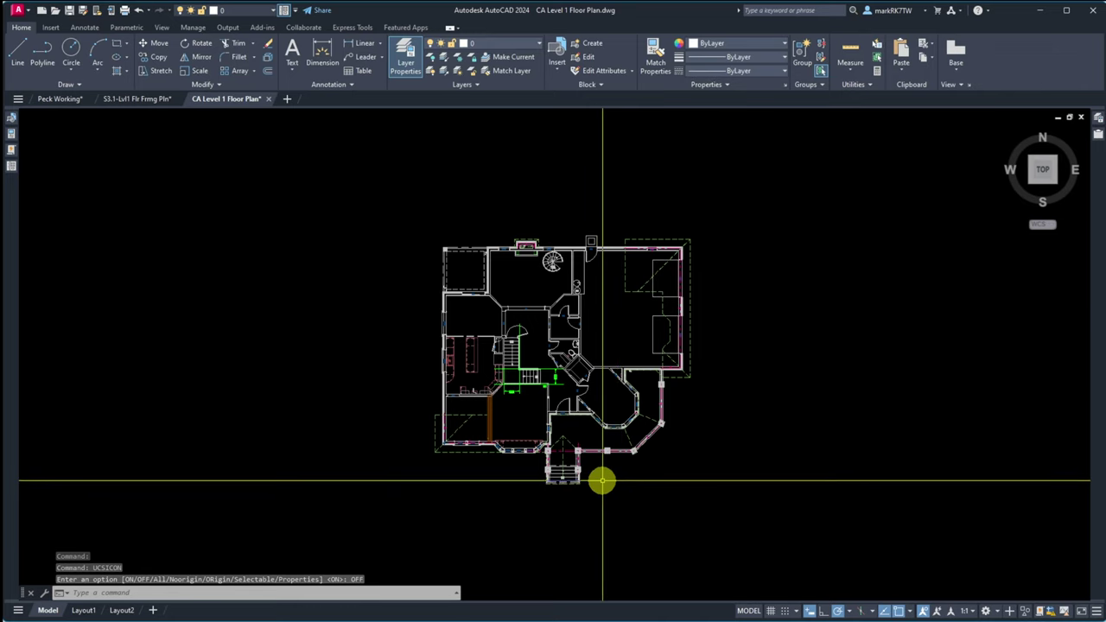
Step: Select and erase the six Roofs_Baselines lines around the front entry stair
scroll(597, 484, "up", 8)
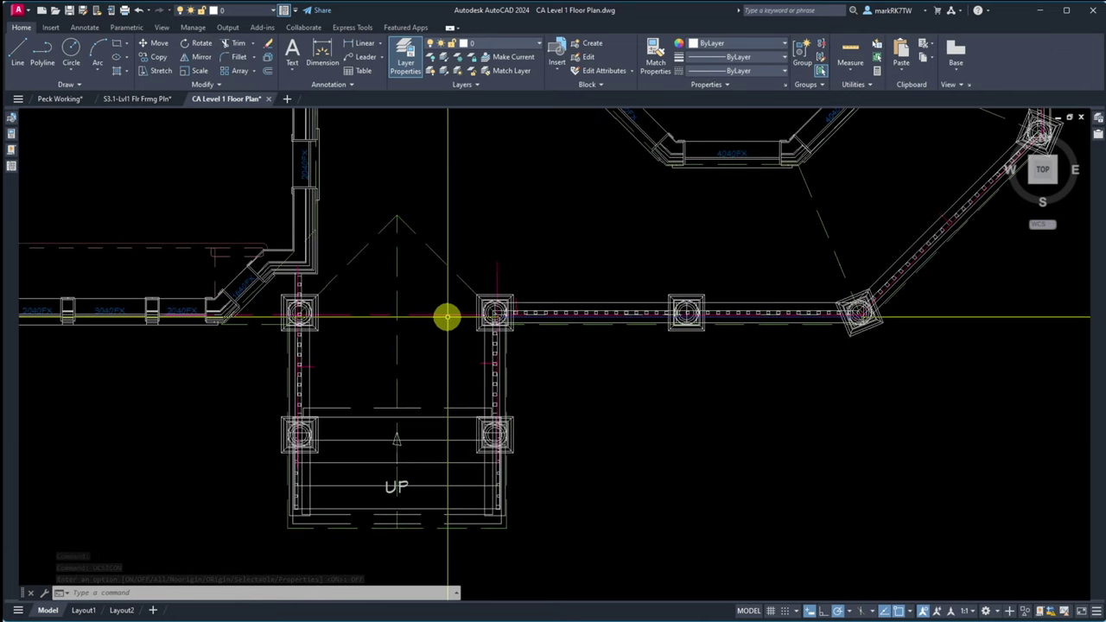
left_click(447, 315)
left_click(424, 298)
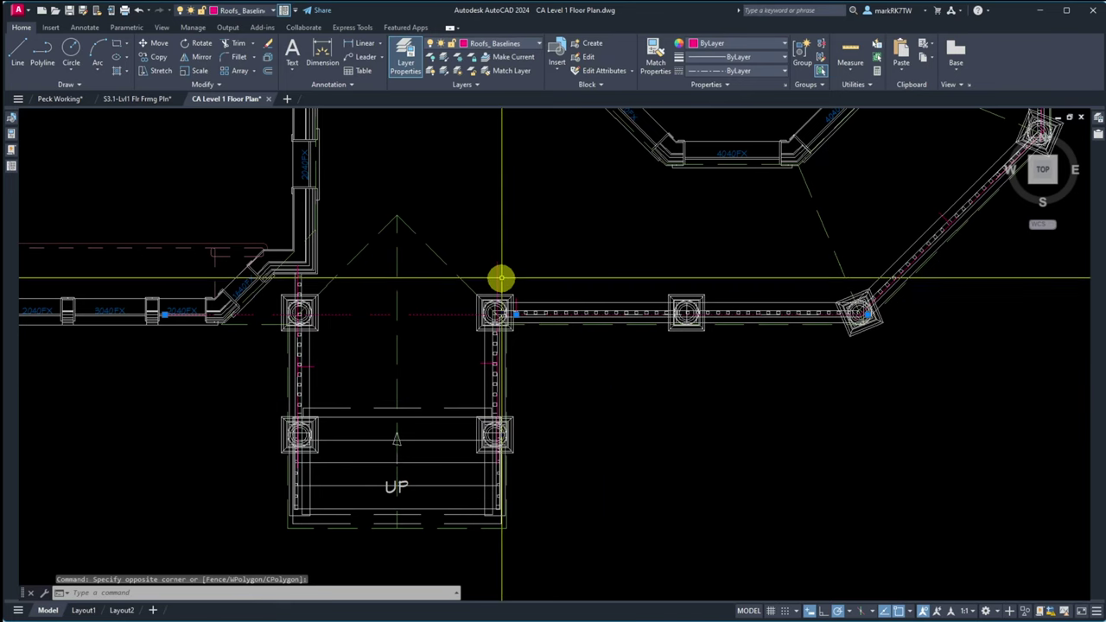
left_click(498, 263)
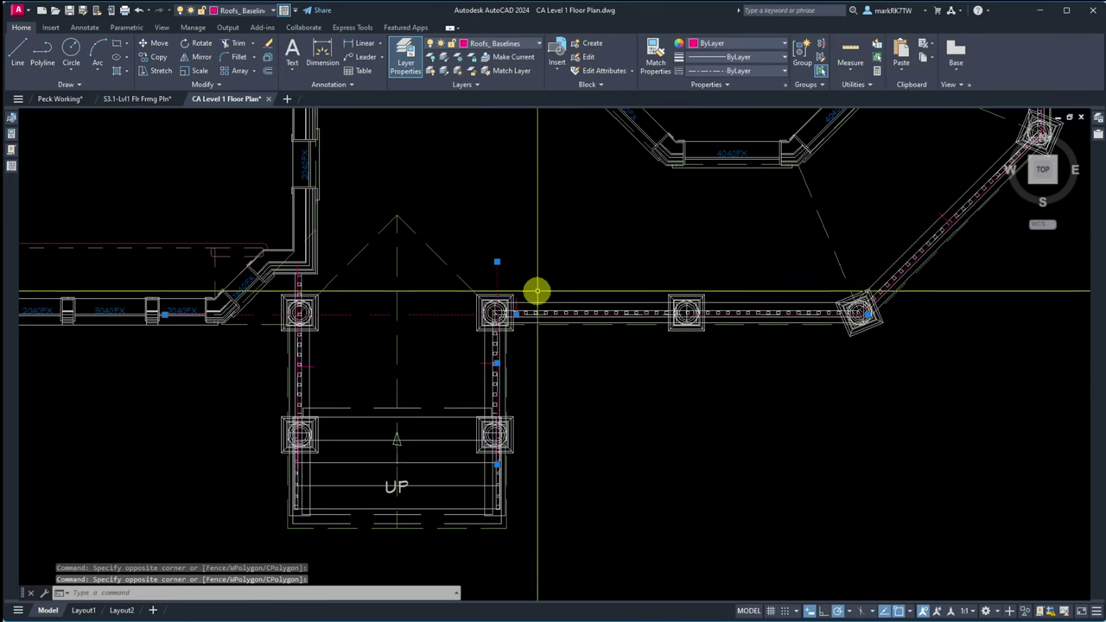
left_click(310, 364)
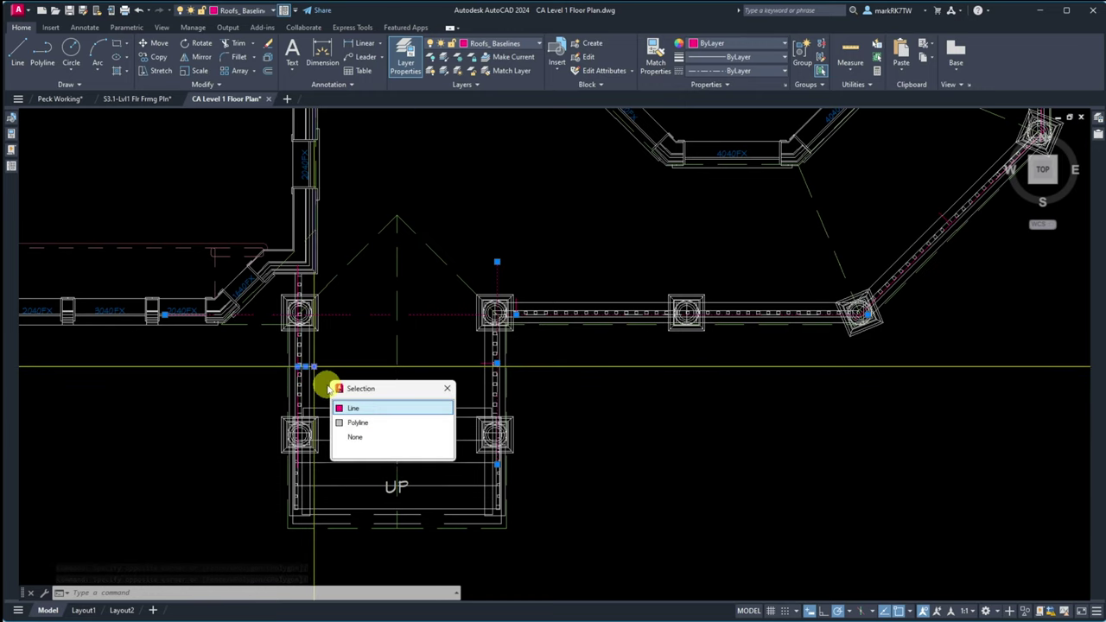
scroll(291, 336, "up", 5)
scroll(294, 333, "down", 3)
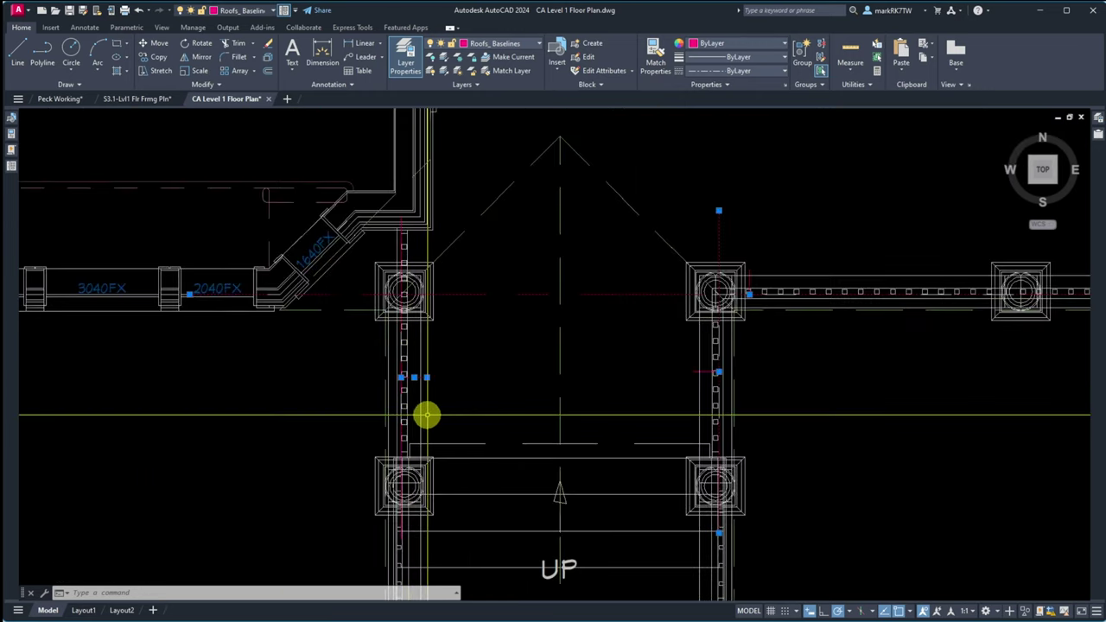
scroll(426, 415, "up", 5)
scroll(380, 328, "down", 6)
scroll(346, 258, "up", 4)
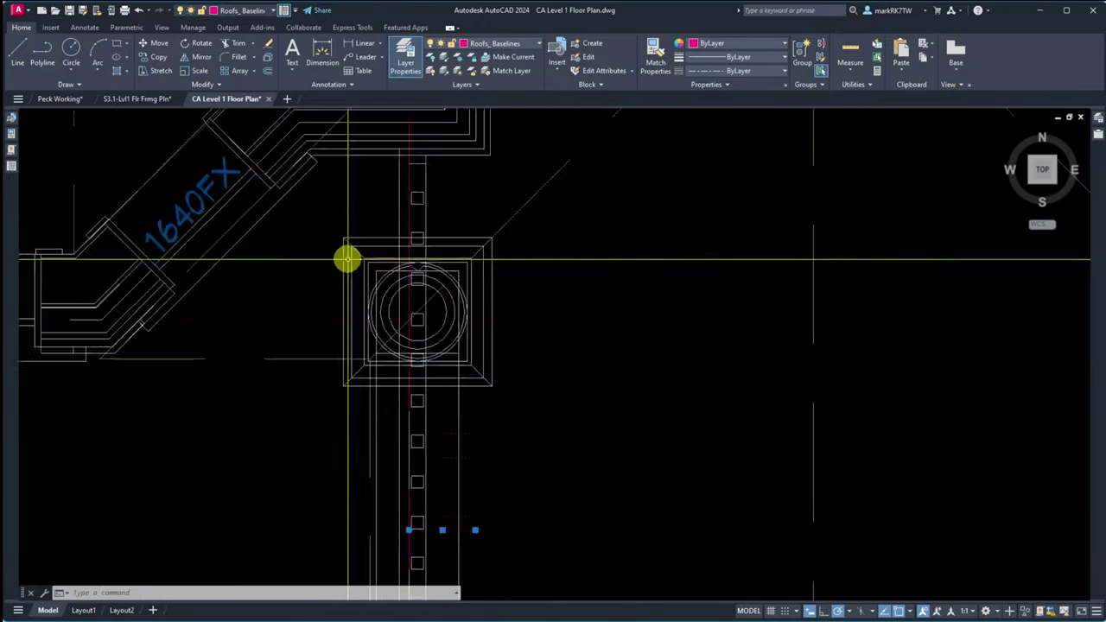
scroll(350, 268, "down", 3)
scroll(375, 202, "up", 5)
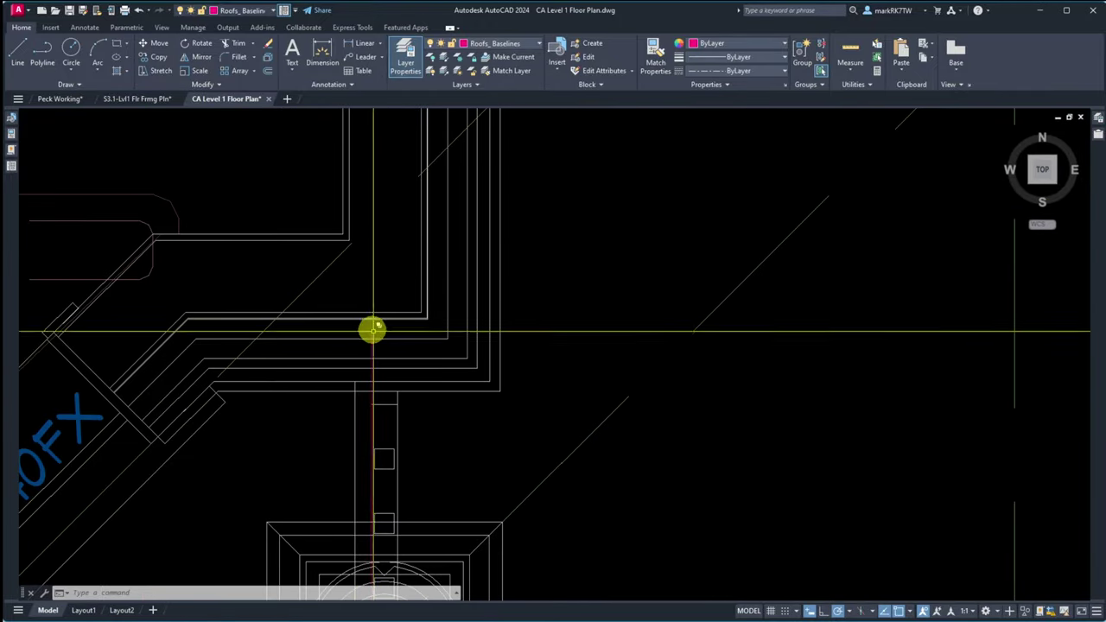
scroll(372, 334, "down", 3)
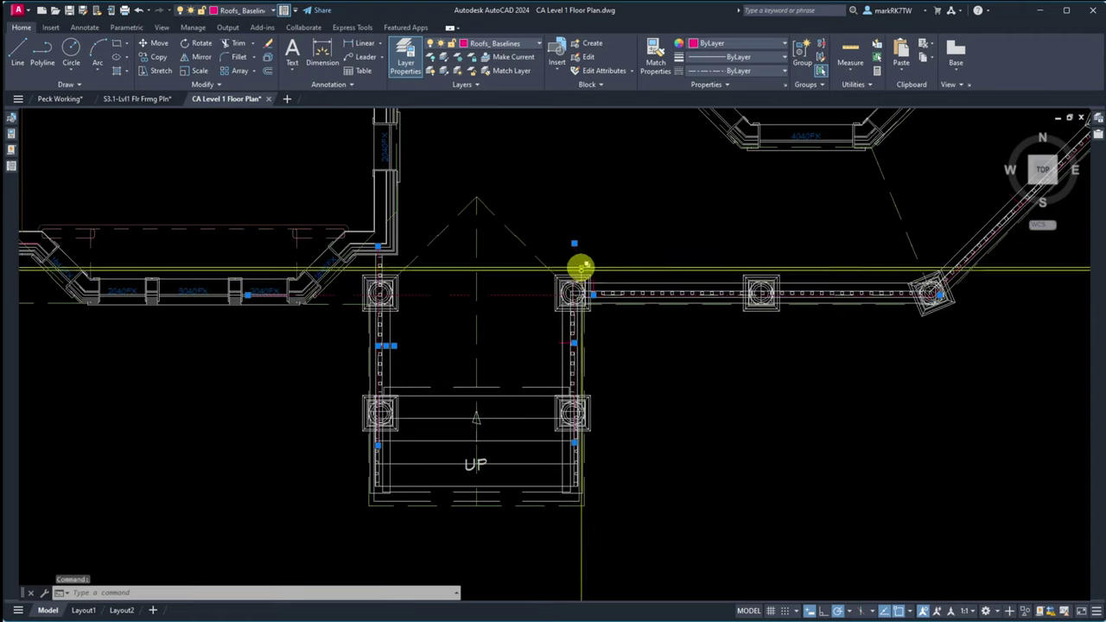
scroll(612, 298, "up", 4)
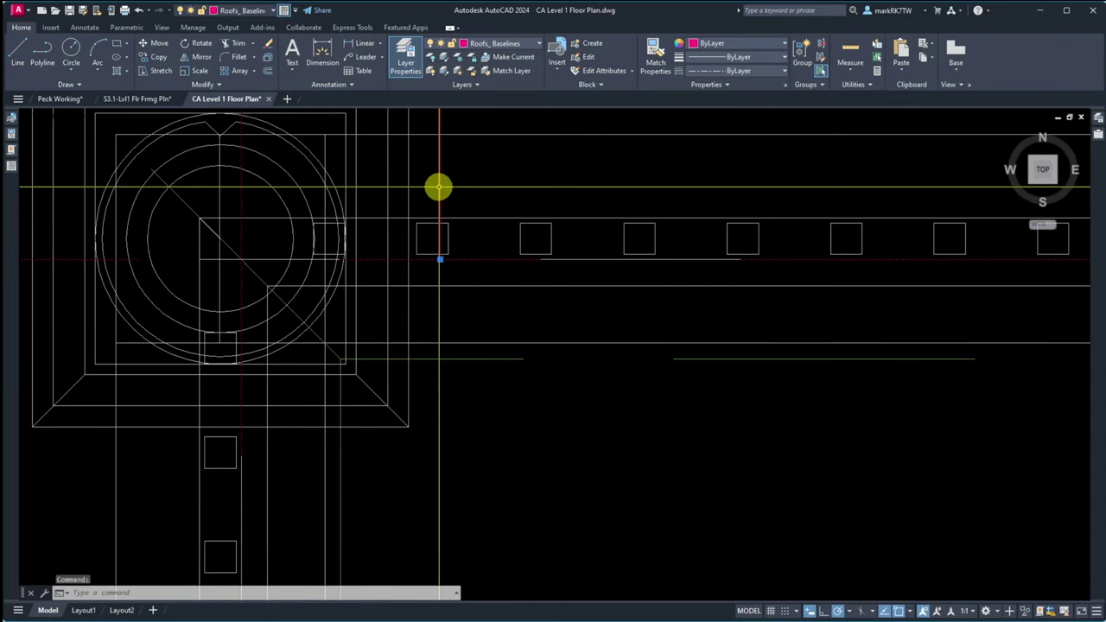
scroll(439, 161, "down", 3)
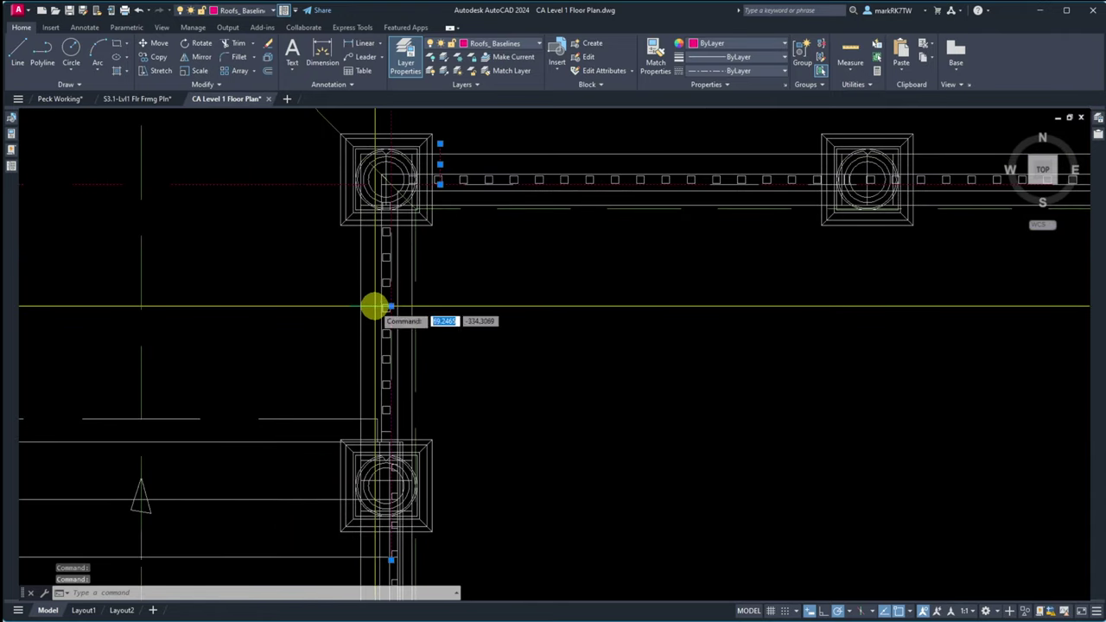
scroll(374, 307, "down", 5)
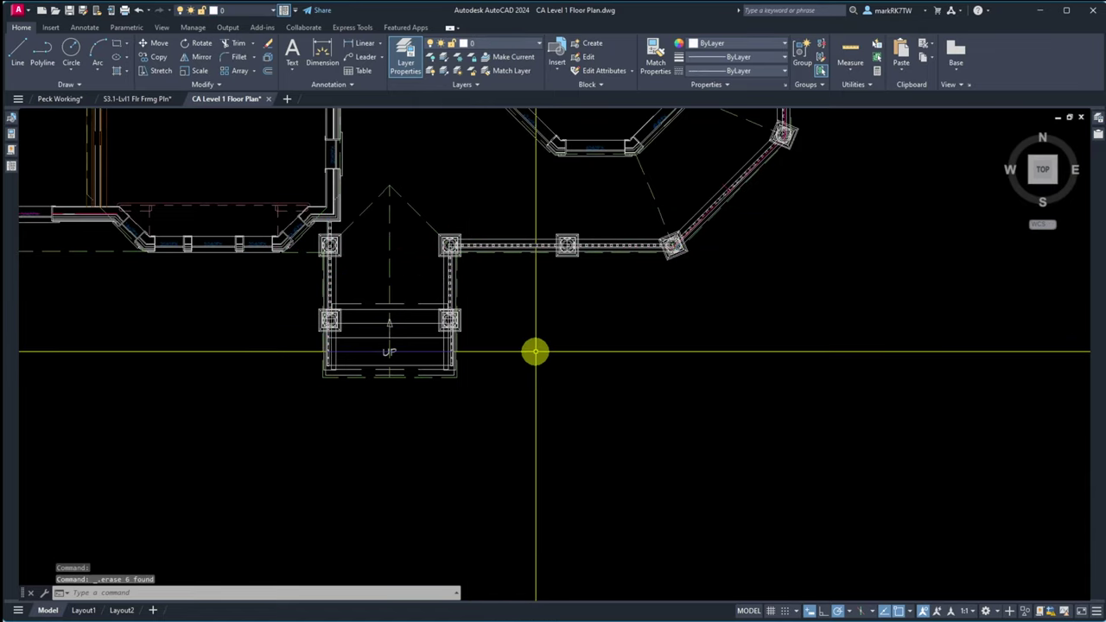
scroll(387, 385, "up", 4)
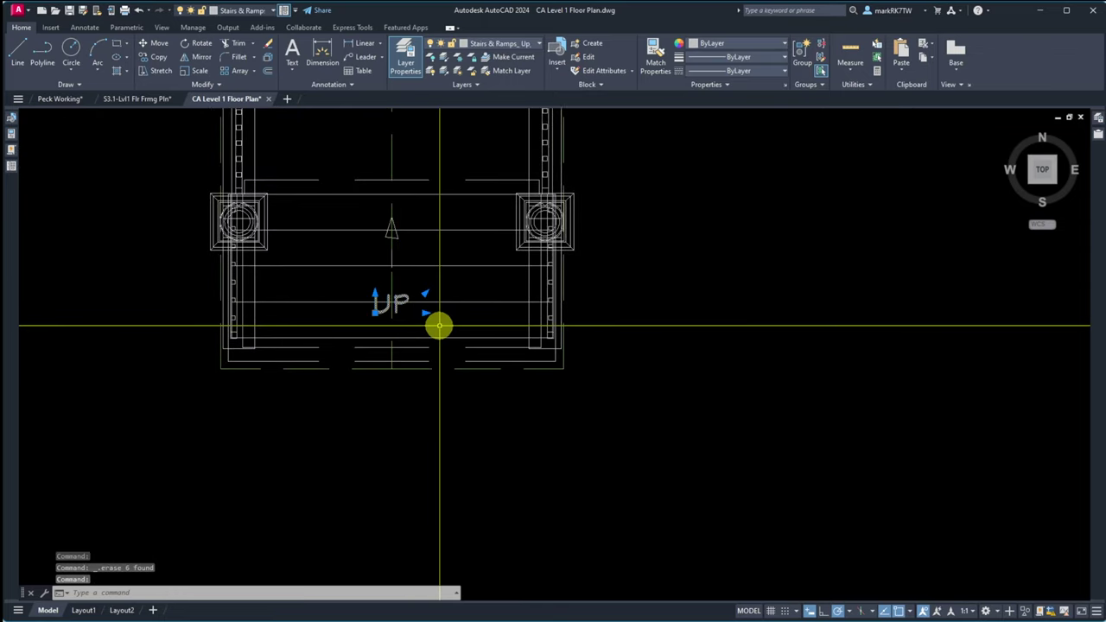
Step: Delete the UP label and the four arrow objects on the front steps
key("Delete")
left_click(399, 235)
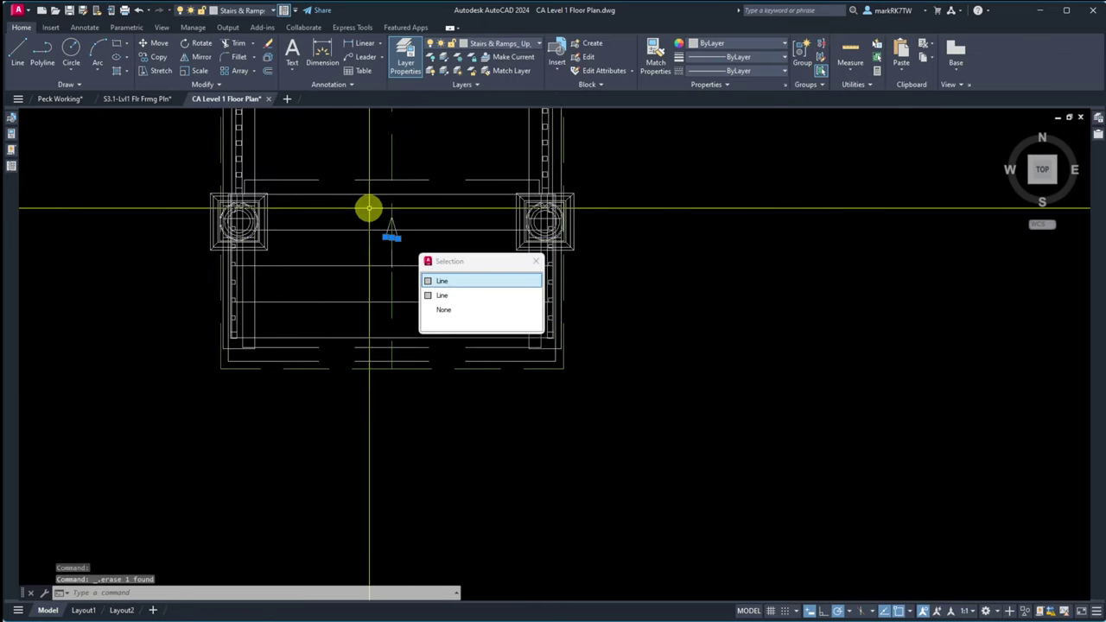
left_click(371, 205)
left_click(417, 278)
key("Delete")
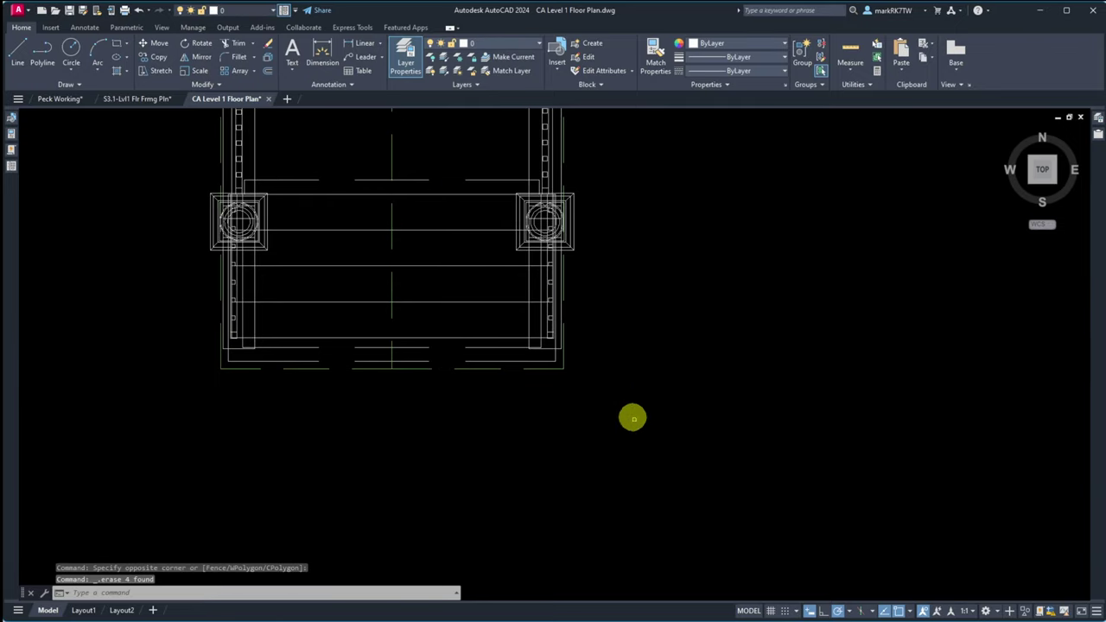
Step: Erase the five stair annotation objects, then select the stair itself
scroll(730, 454, "down", 6)
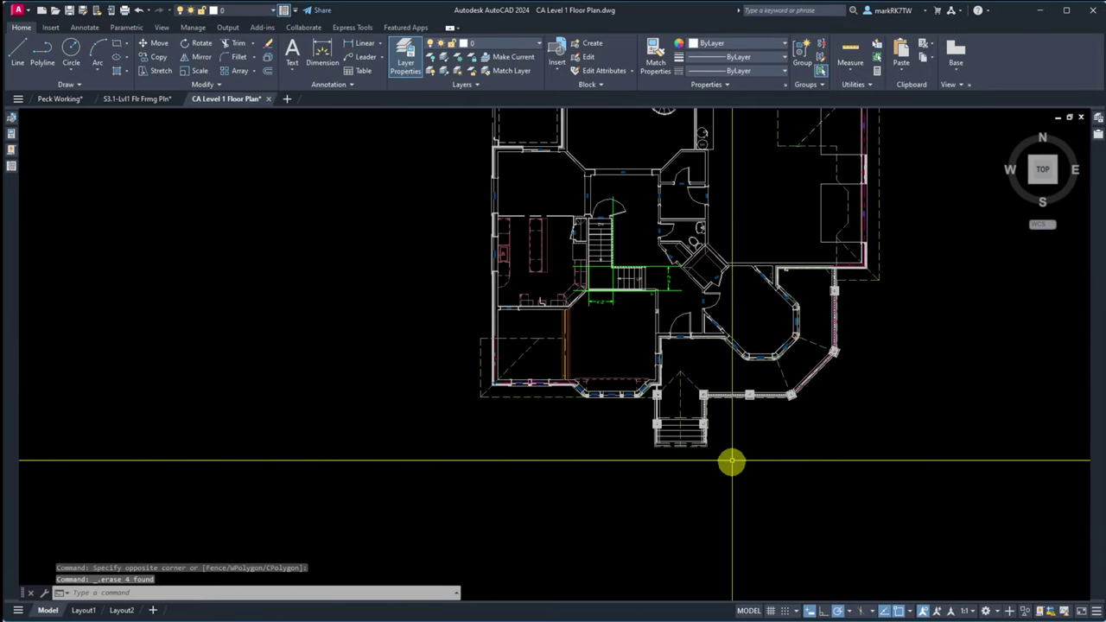
scroll(605, 310, "up", 4)
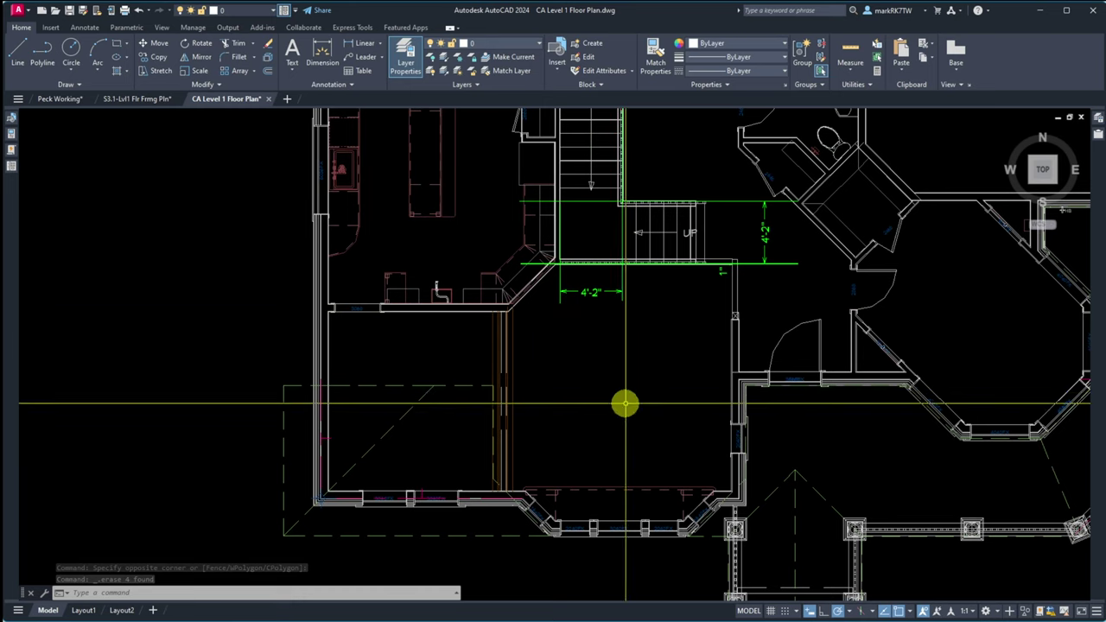
left_click(629, 223)
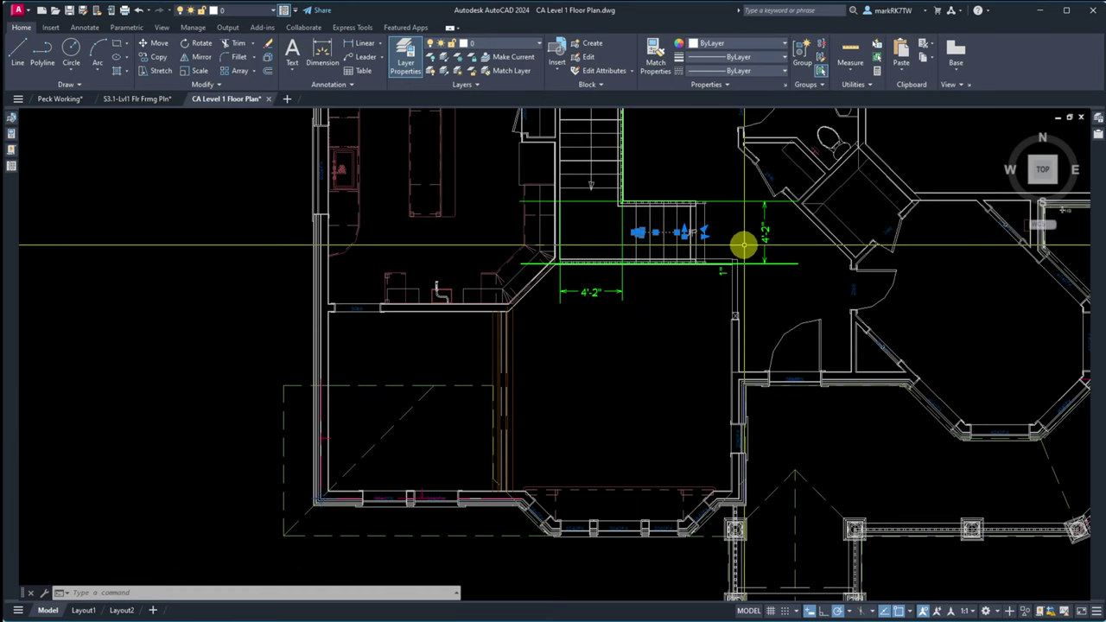
key("Delete")
scroll(671, 338, "down", 4)
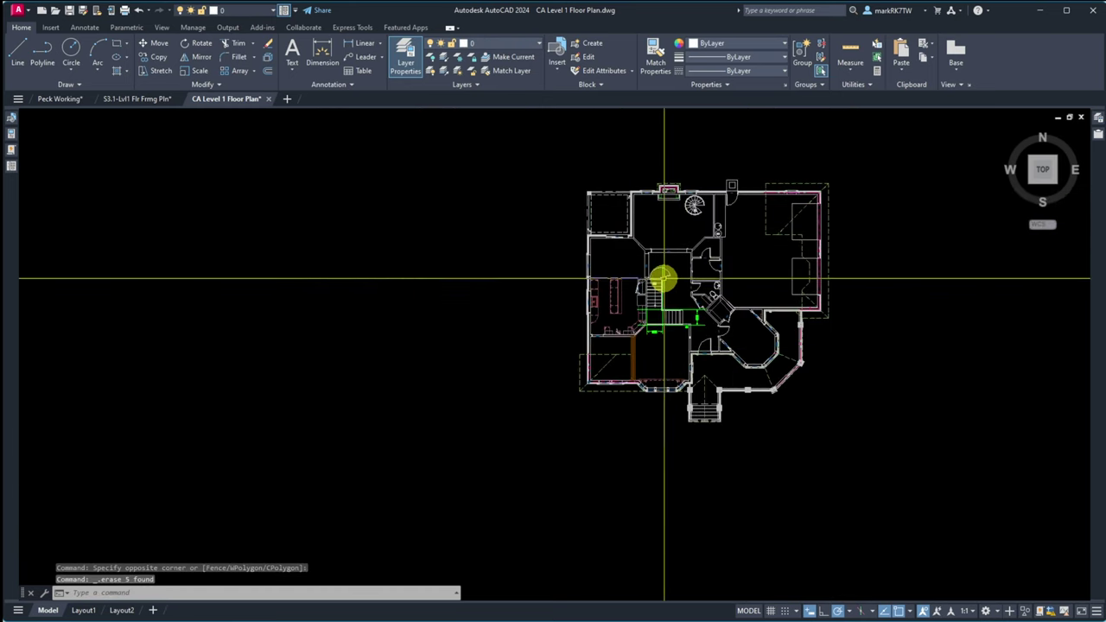
scroll(662, 277, "up", 6)
left_click(577, 285)
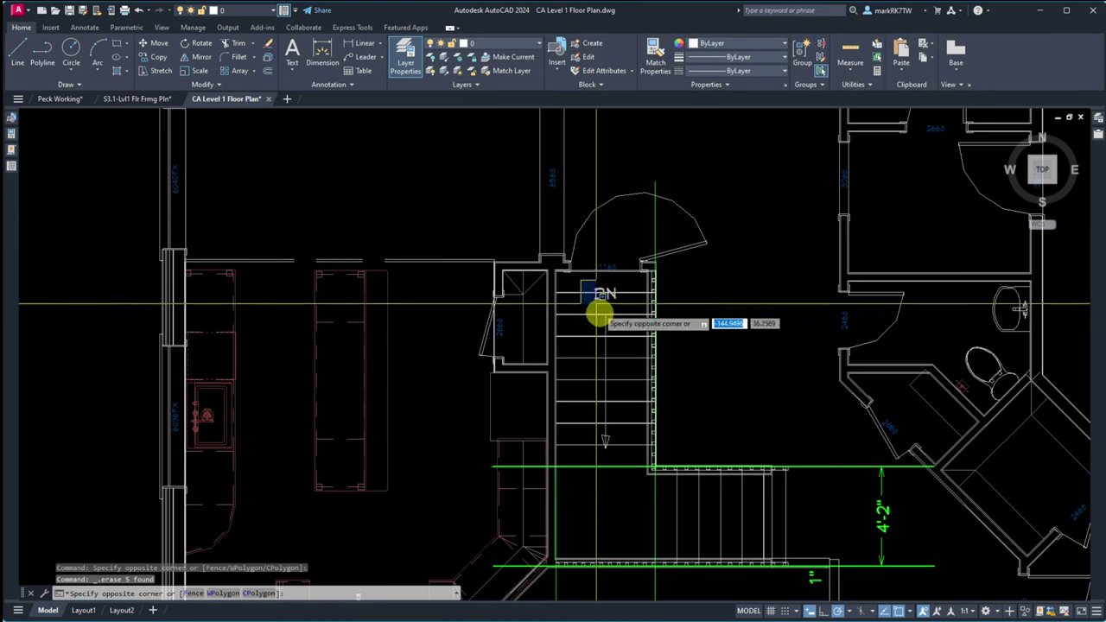
left_click(642, 470)
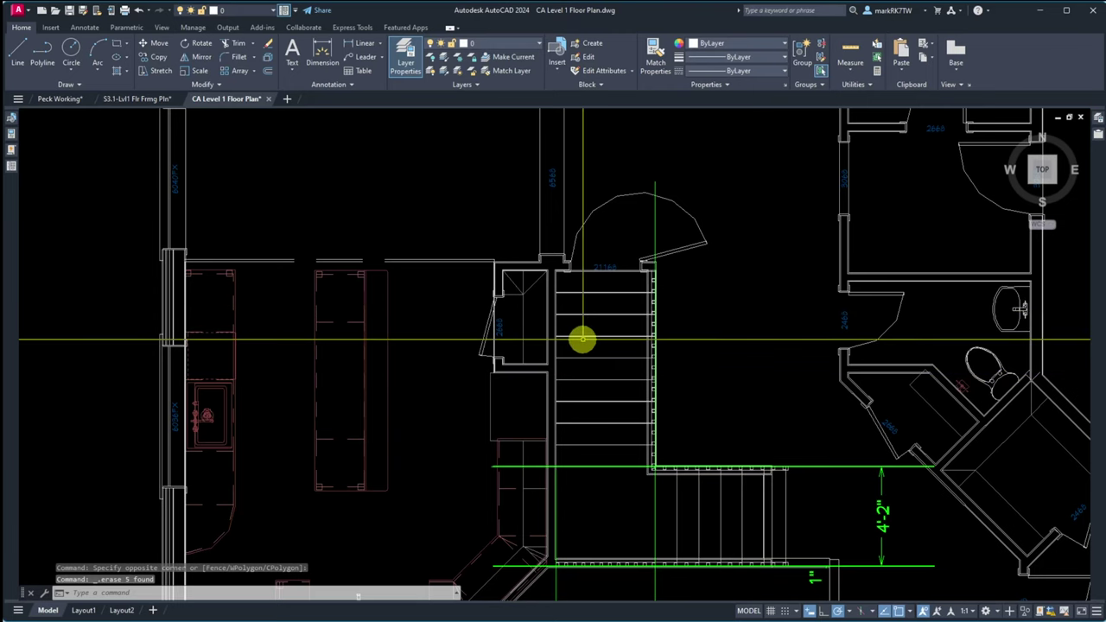
Step: Select the shelving objects inside the small closet left of the stair with windows and crossings
left_click(536, 335)
left_click(513, 279)
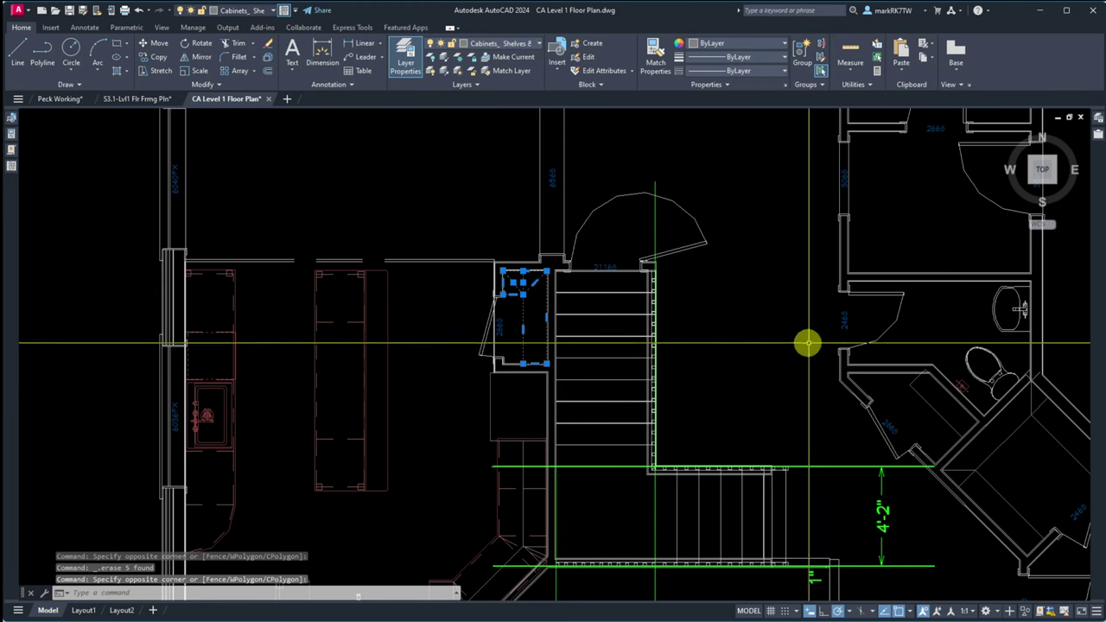
left_click(536, 357)
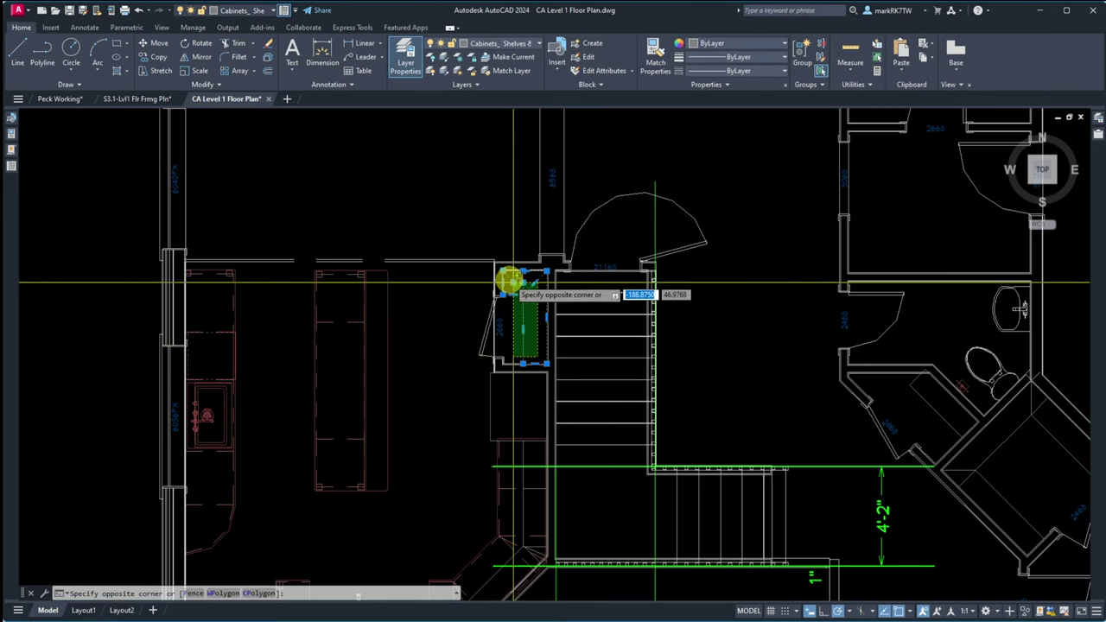
left_click(511, 279)
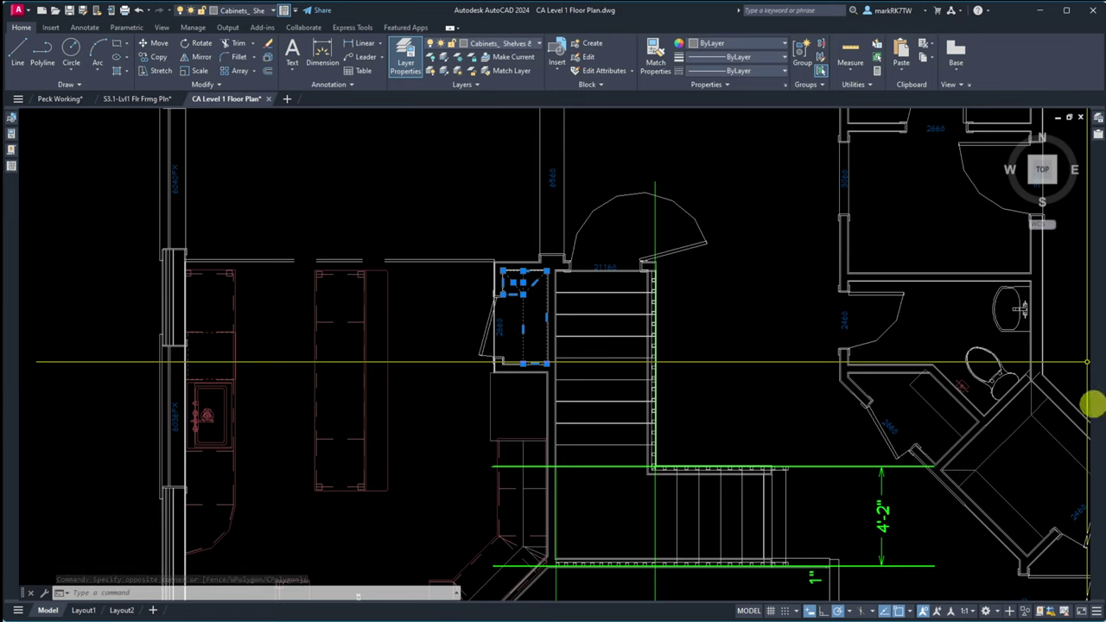
left_click(542, 350)
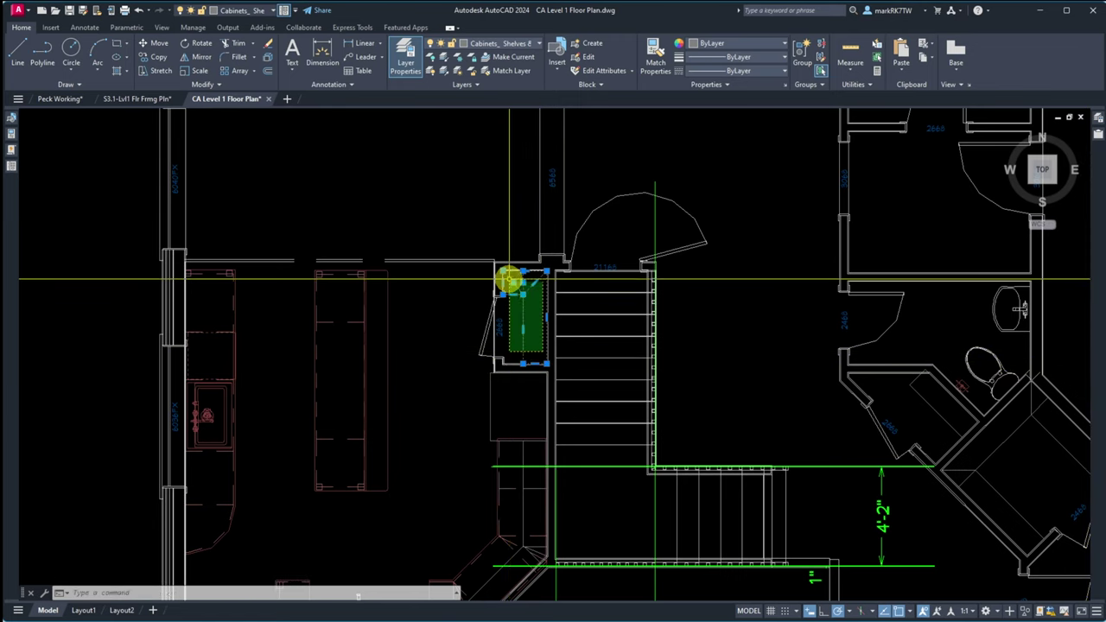
left_click(510, 279)
left_click(496, 247)
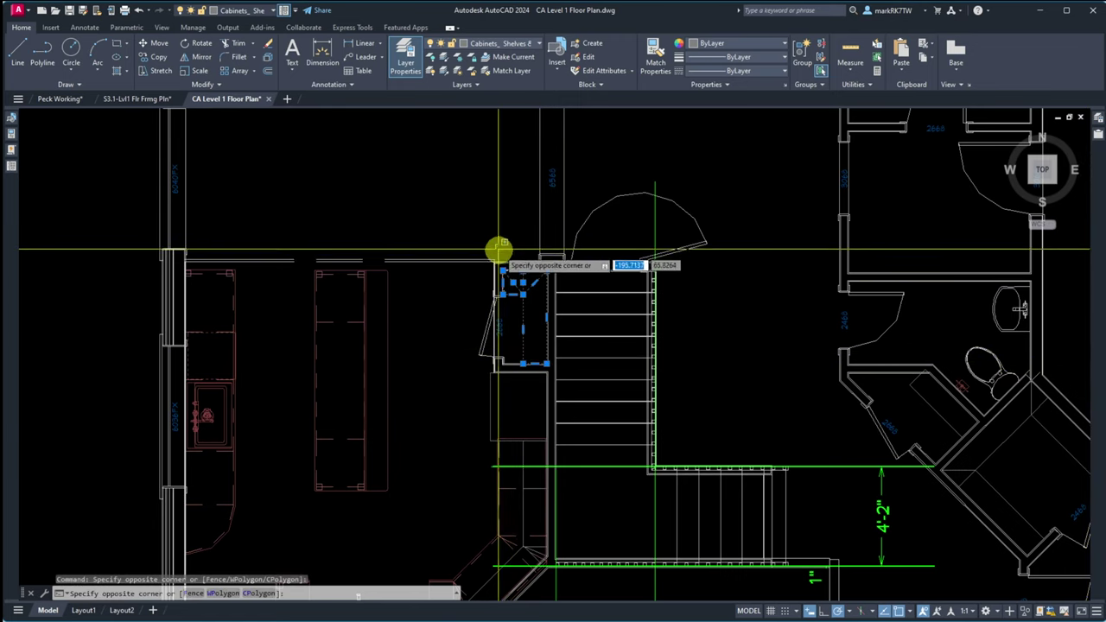
left_click(572, 380)
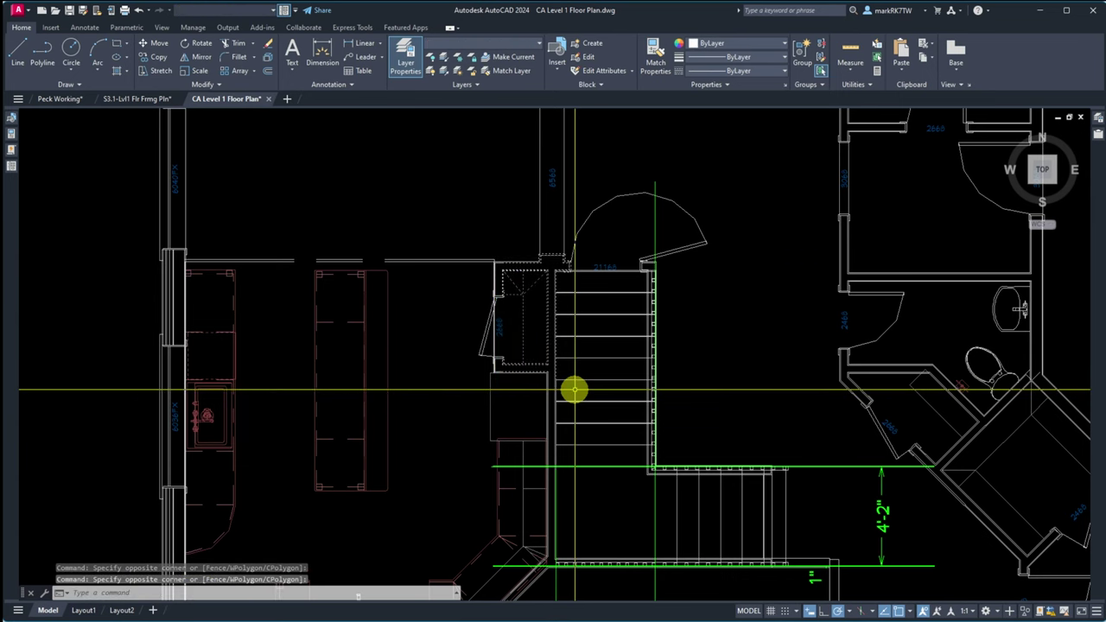
left_click(537, 351)
left_click(515, 278)
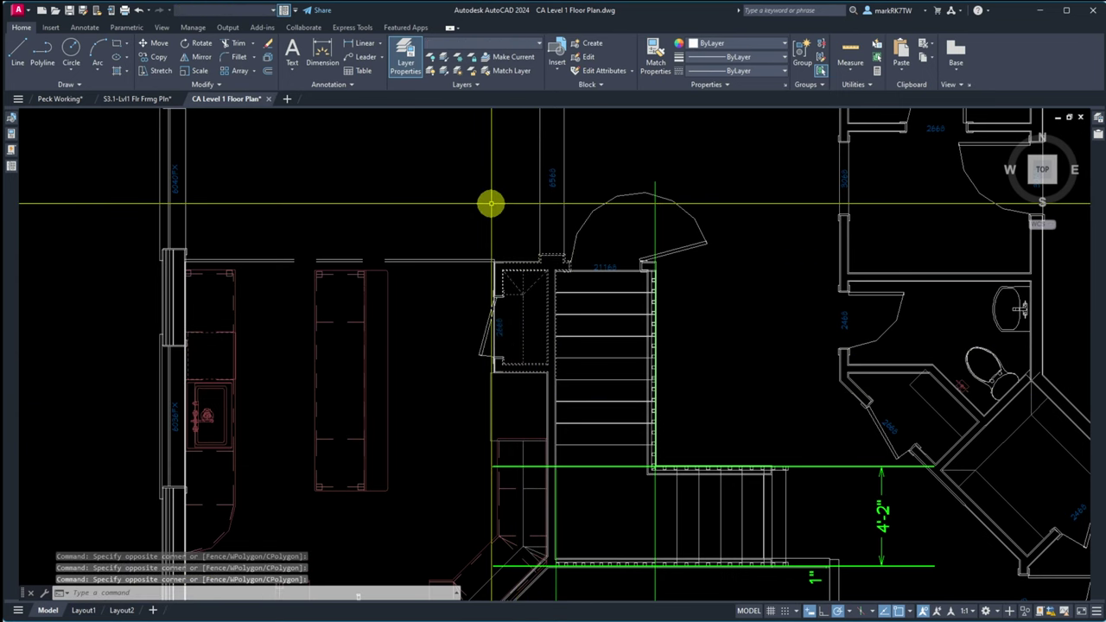
left_click(525, 319)
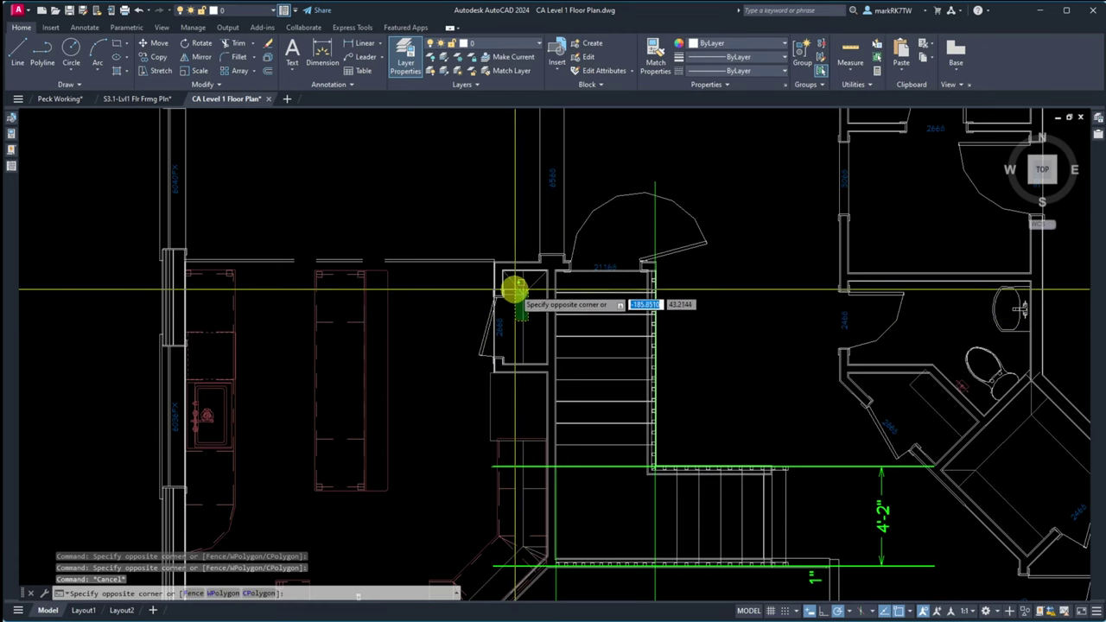
left_click(569, 375)
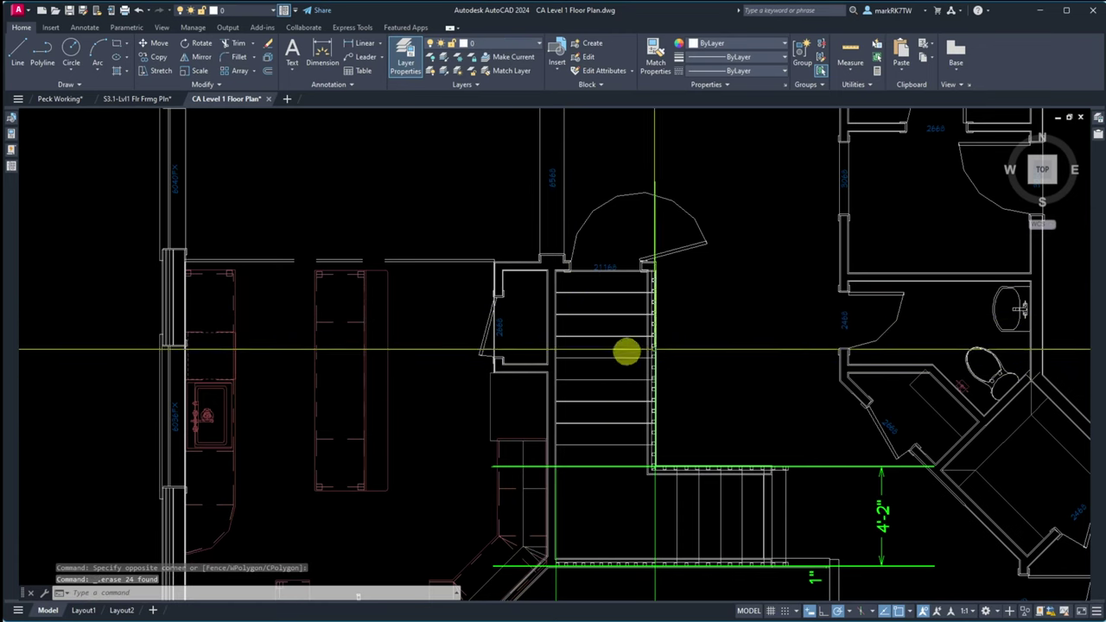
Step: Delete the cabinet line on the bathroom's angled wall and a nearby leftover line
left_click(929, 412)
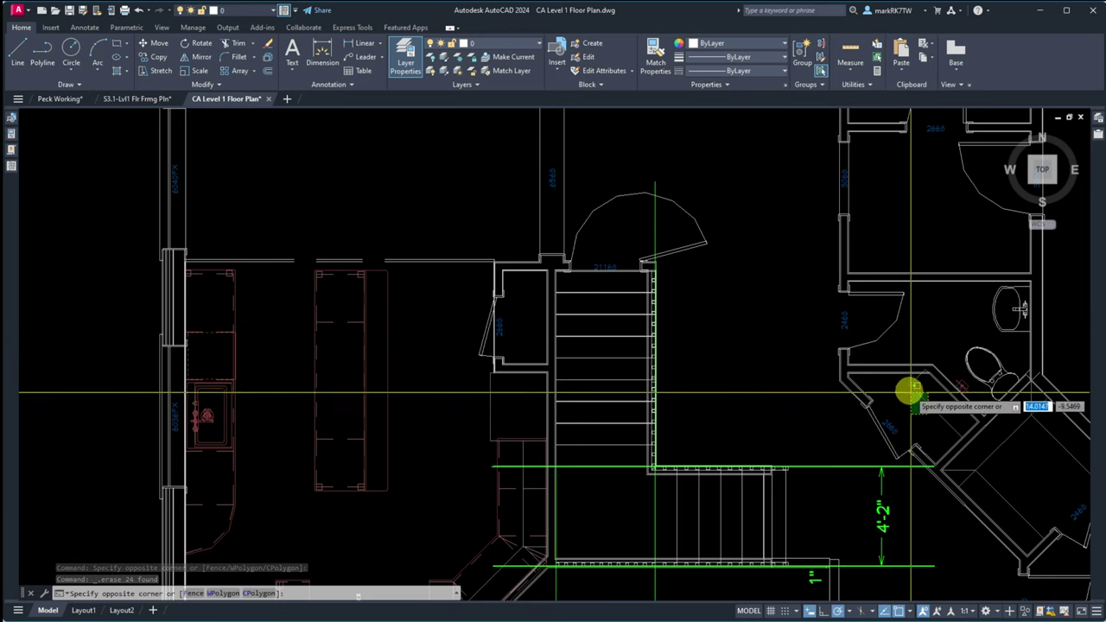
left_click(908, 389)
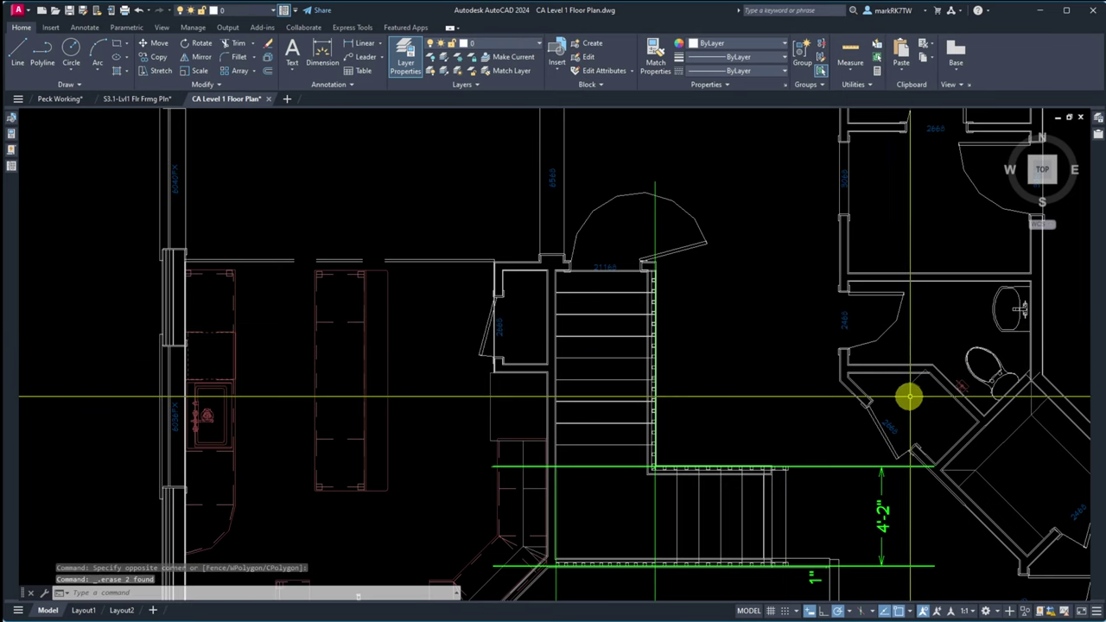
left_click(912, 384)
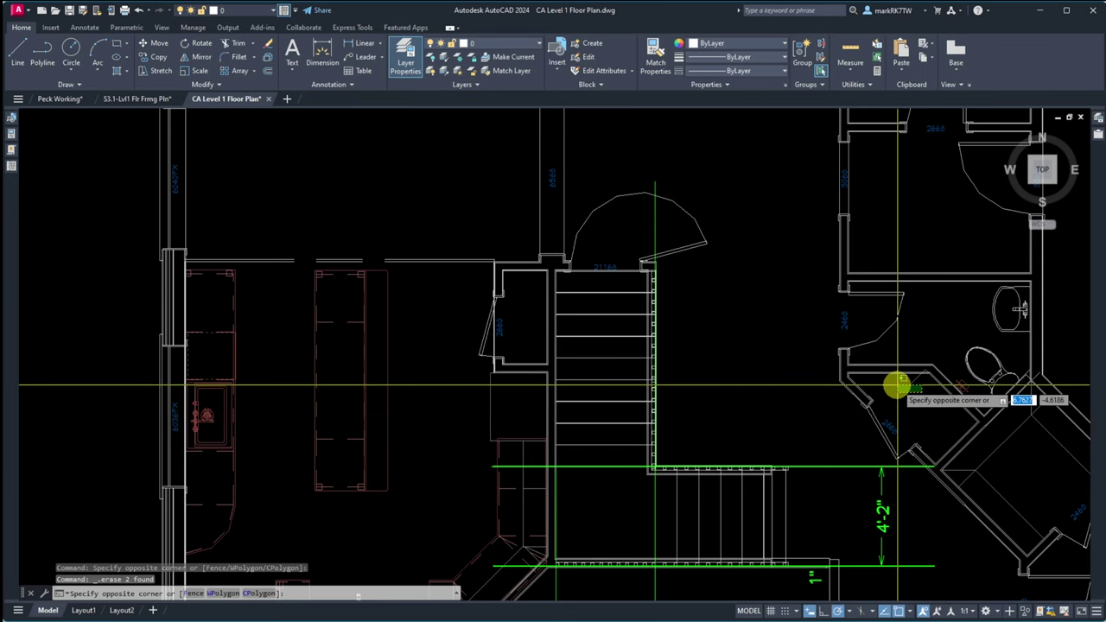
left_click(910, 409)
key("Delete")
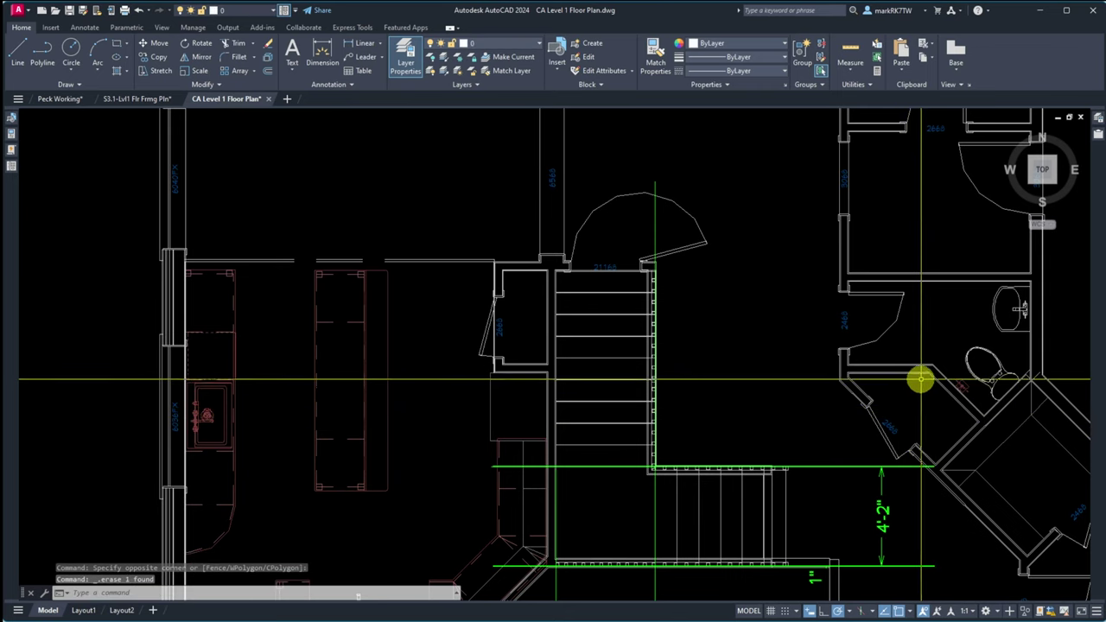
scroll(919, 377, "up", 6)
left_click(916, 298)
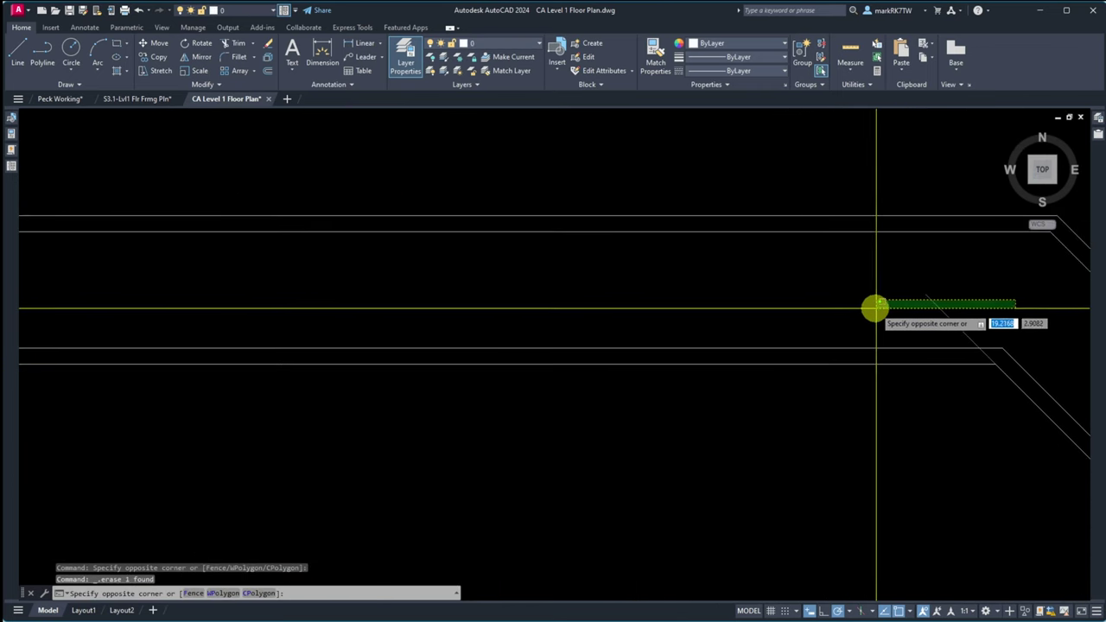
left_click(876, 309)
key("Delete")
Step: Erase the remaining cabinet pieces and lines in the angled hall by the bathroom
scroll(831, 313, "down", 2)
scroll(831, 312, "down", 5)
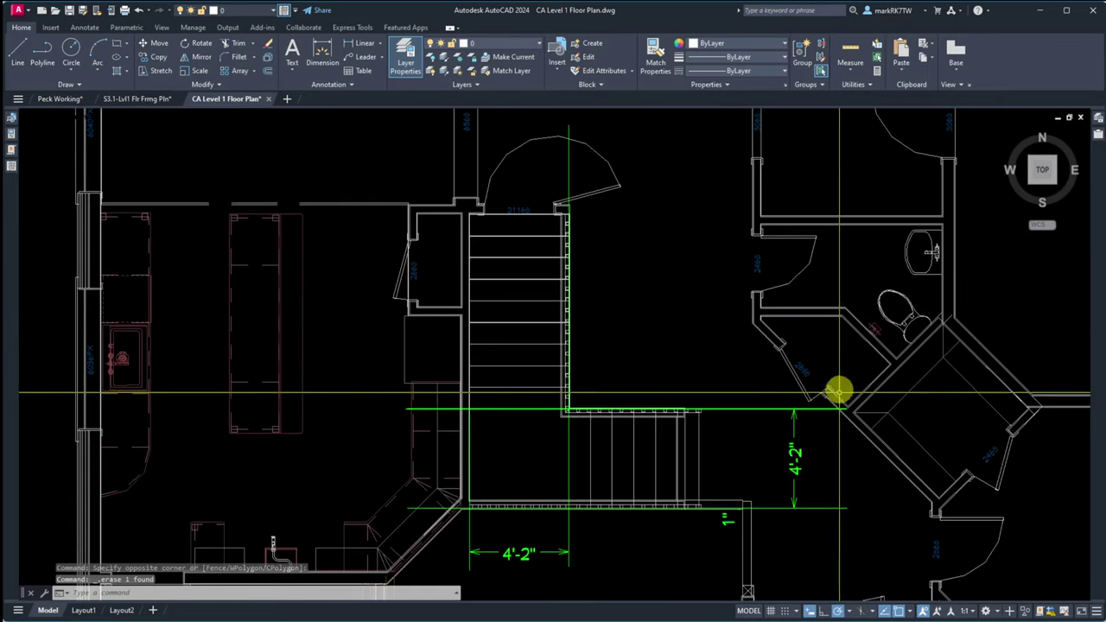
scroll(950, 408, "up", 2)
left_click(913, 398)
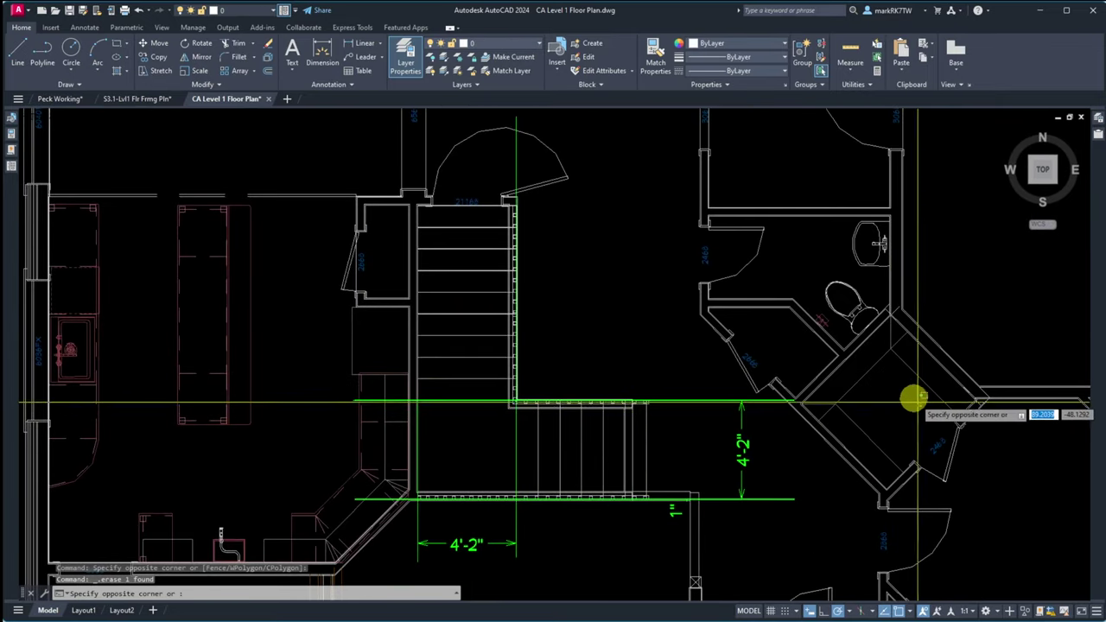
left_click(873, 357)
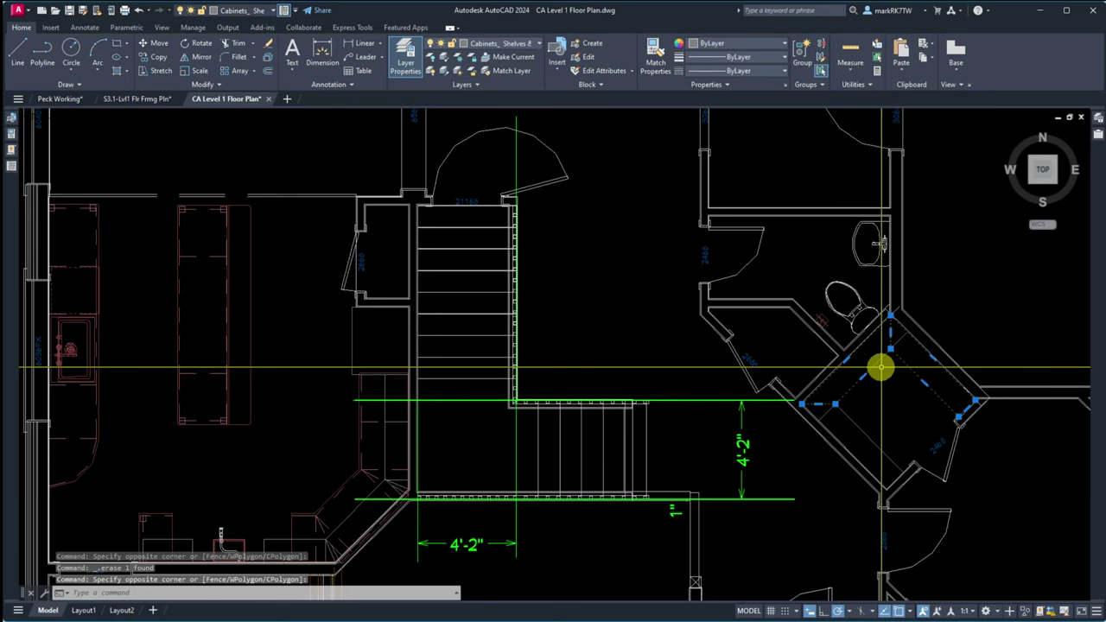
left_click(906, 407)
left_click(881, 346)
key("Delete")
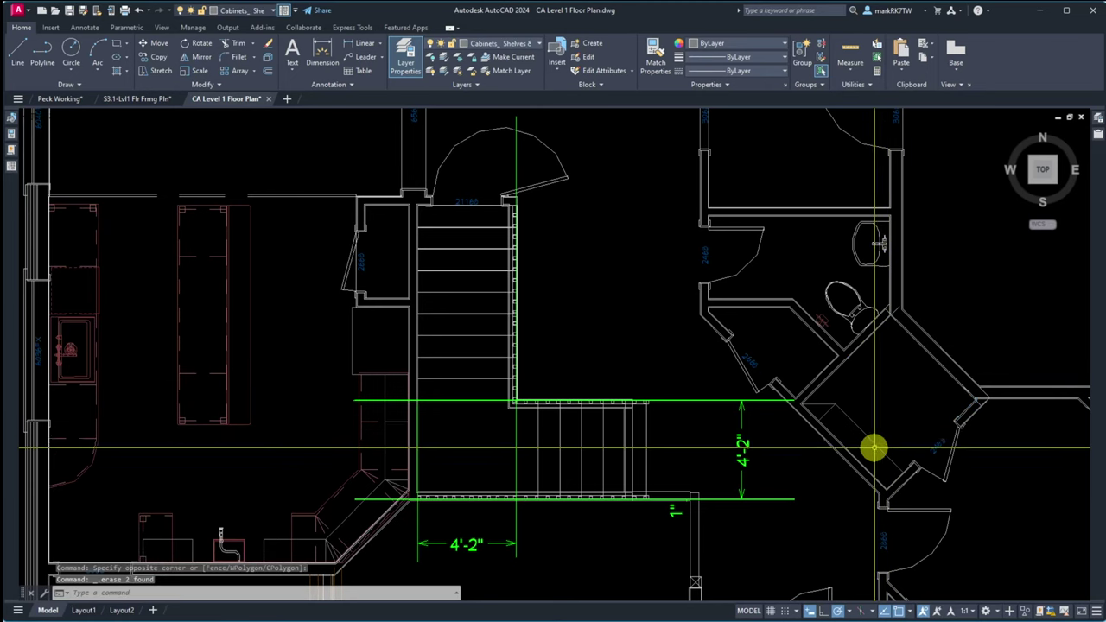
left_click(872, 448)
left_click(849, 415)
key("Delete")
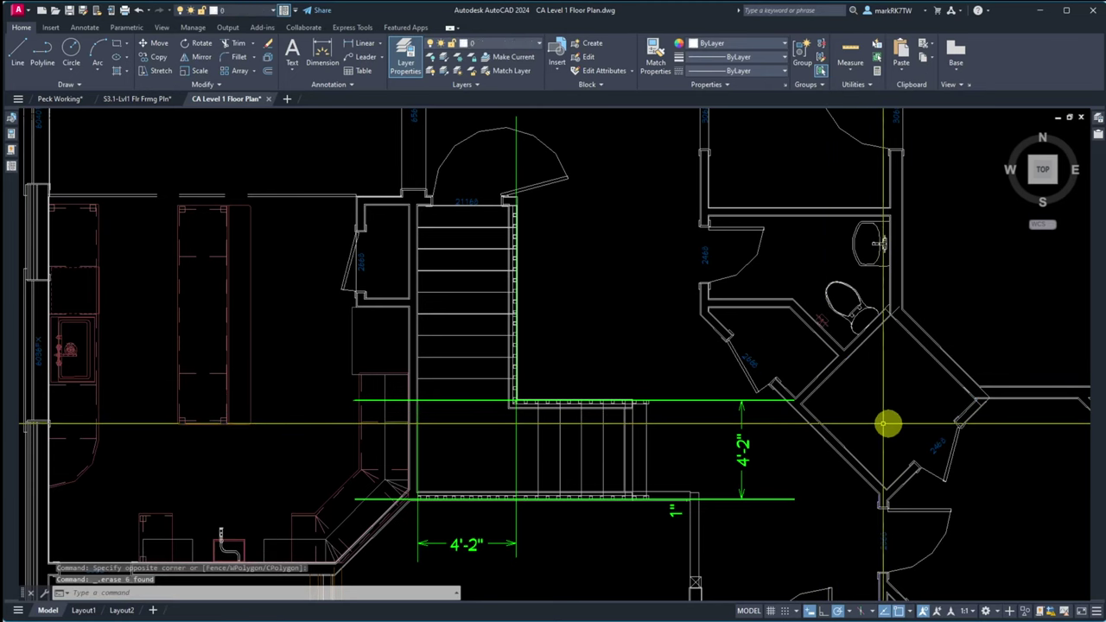
scroll(879, 447, "down", 3)
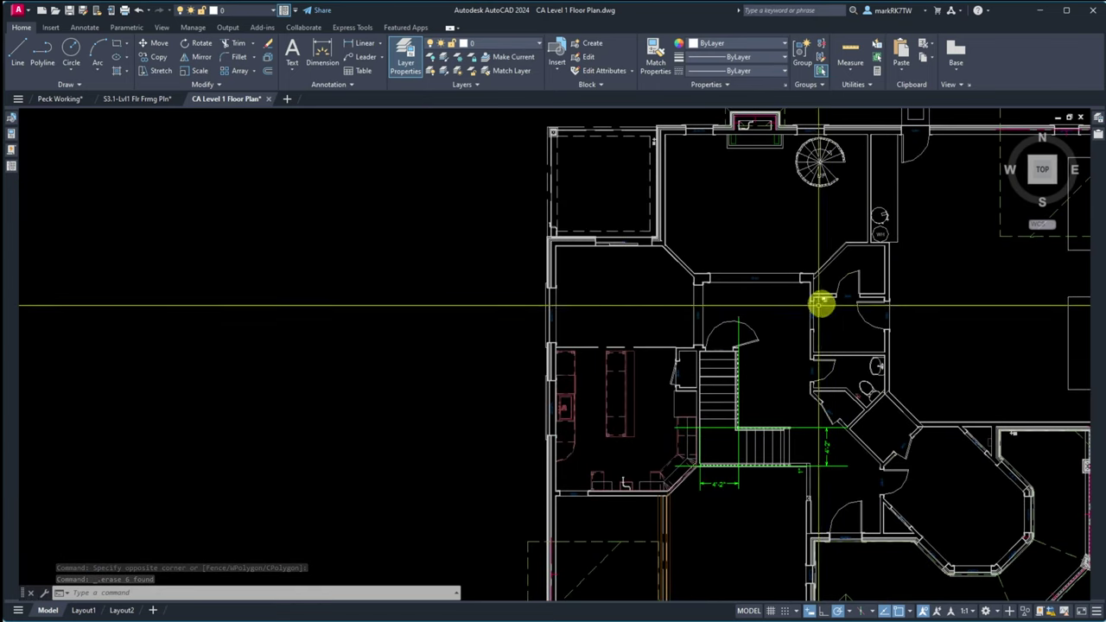
scroll(764, 347, "down", 5)
scroll(811, 369, "up", 2)
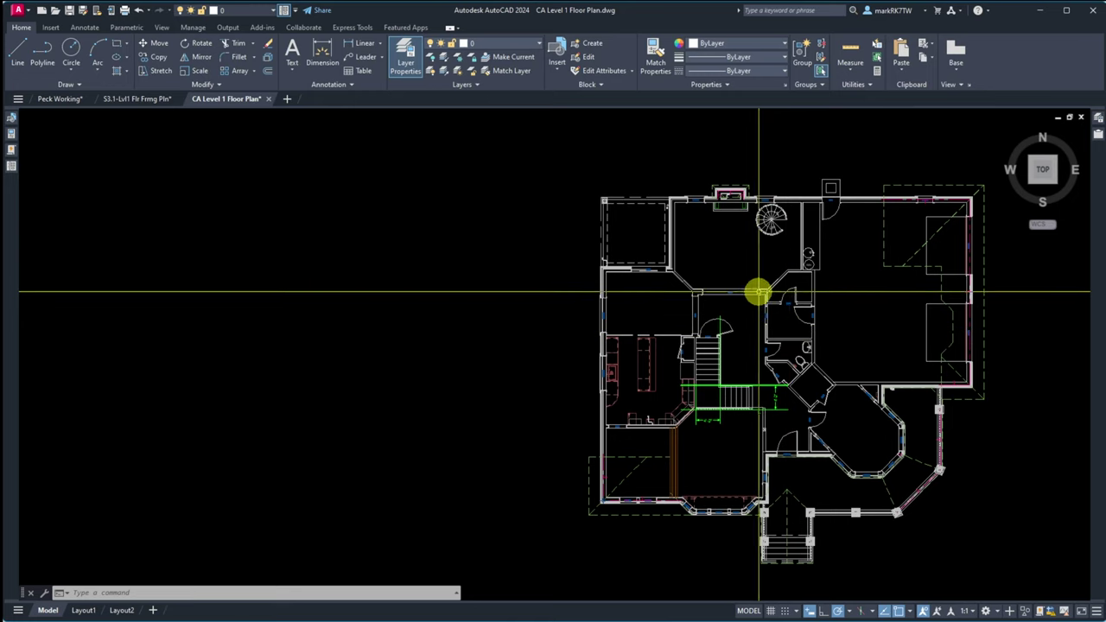
scroll(812, 226, "up", 7)
left_click(896, 223)
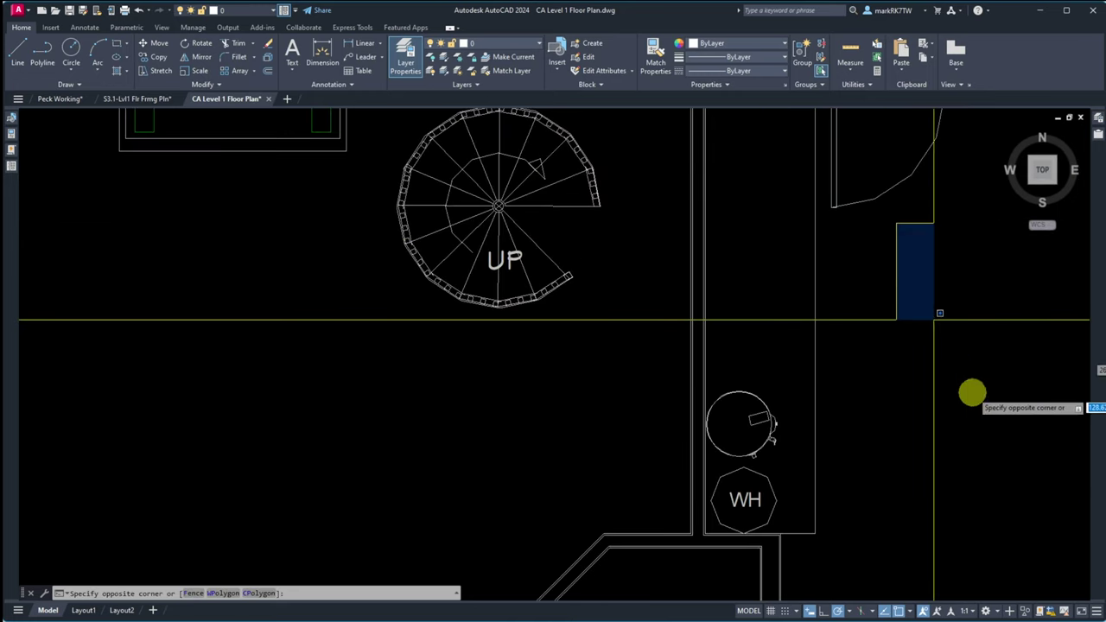
left_click(856, 178)
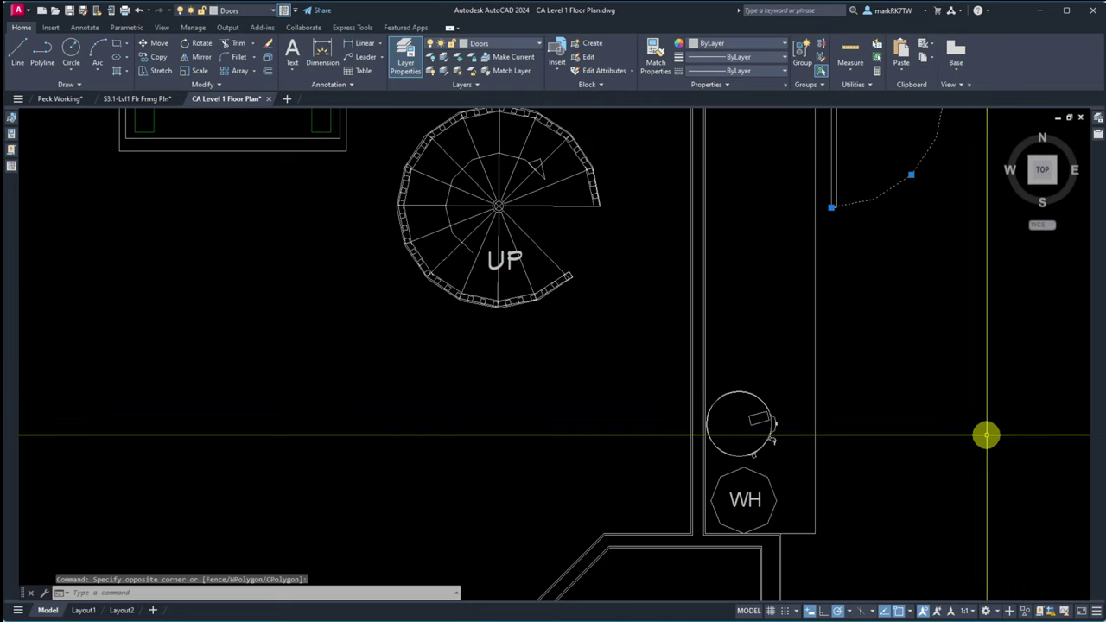
key("Escape")
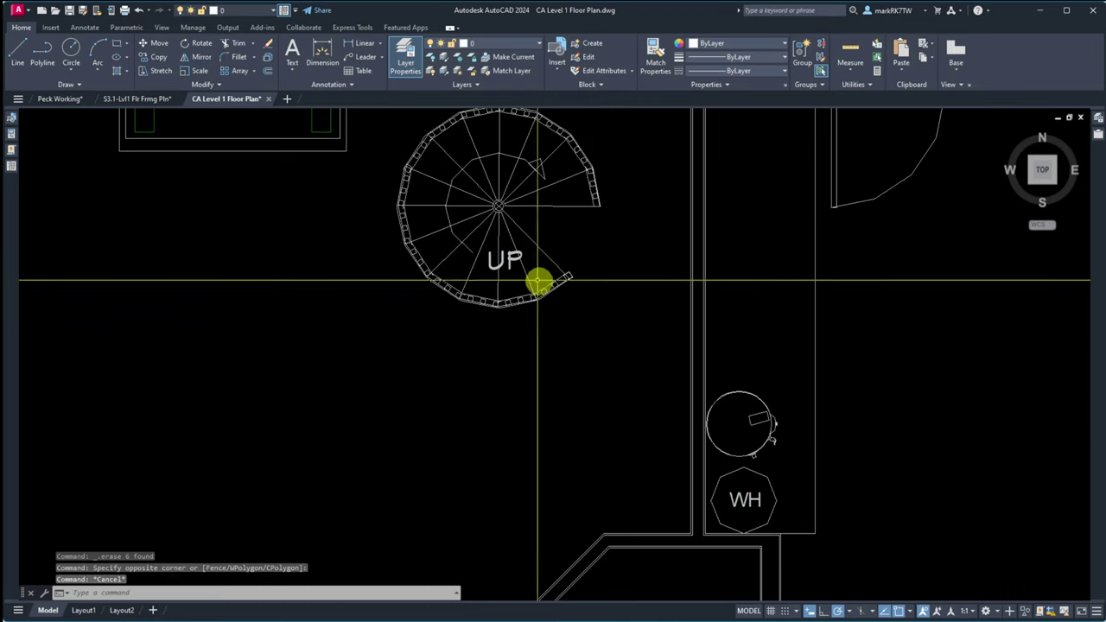
Step: Window-select and delete the 11 spiral stair treads
scroll(537, 281, "up", 10)
scroll(501, 308, "down", 3)
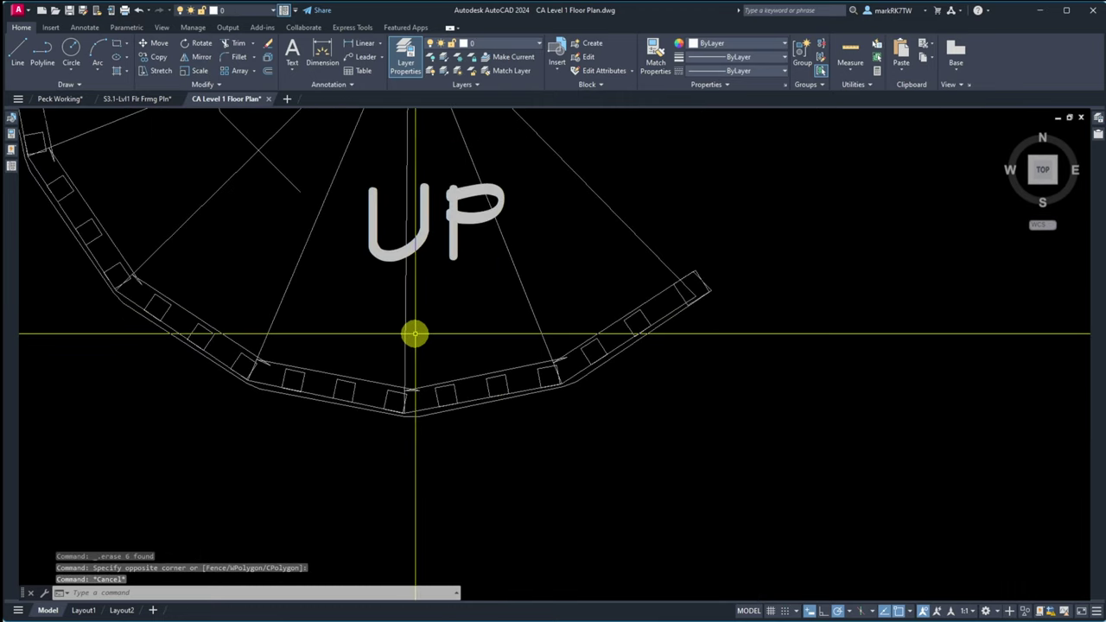
left_click(416, 333)
left_click(532, 437)
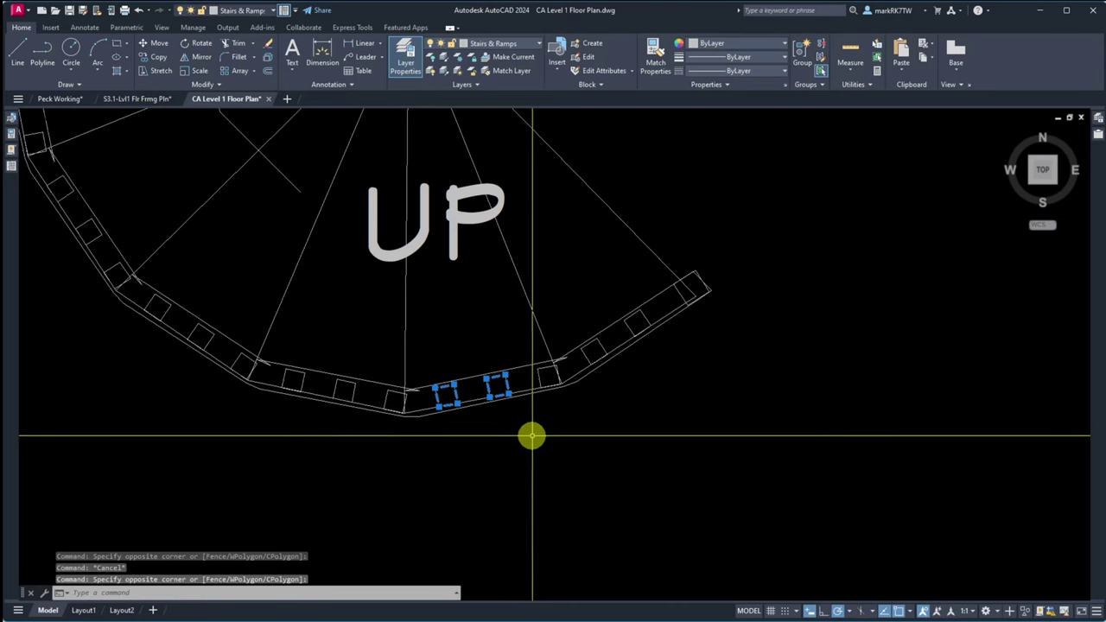
left_click(521, 342)
left_click(563, 410)
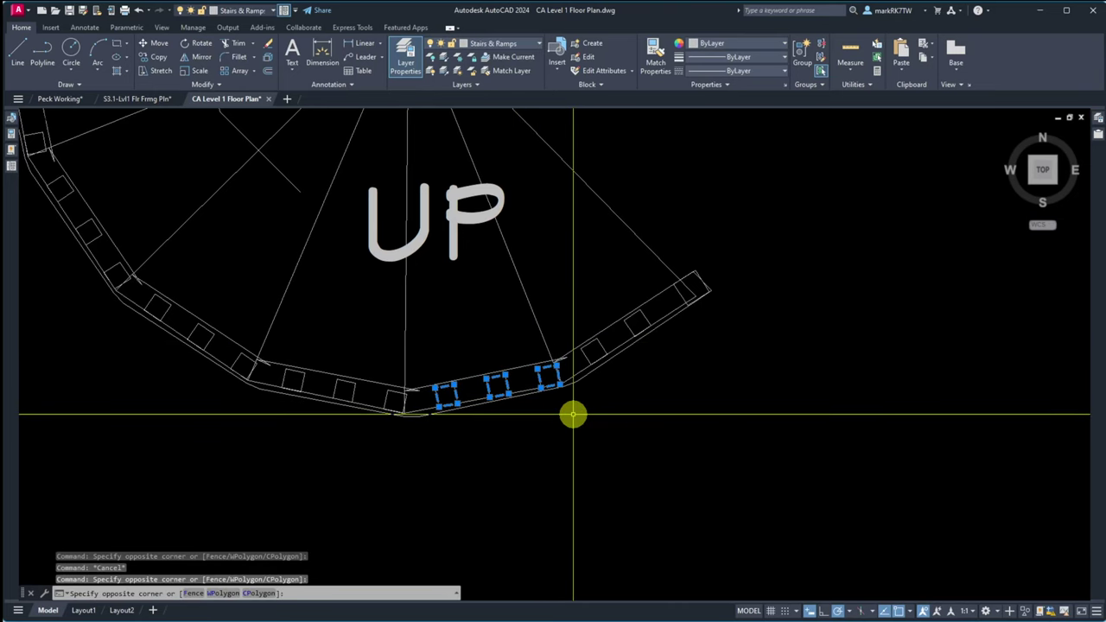
left_click(567, 259)
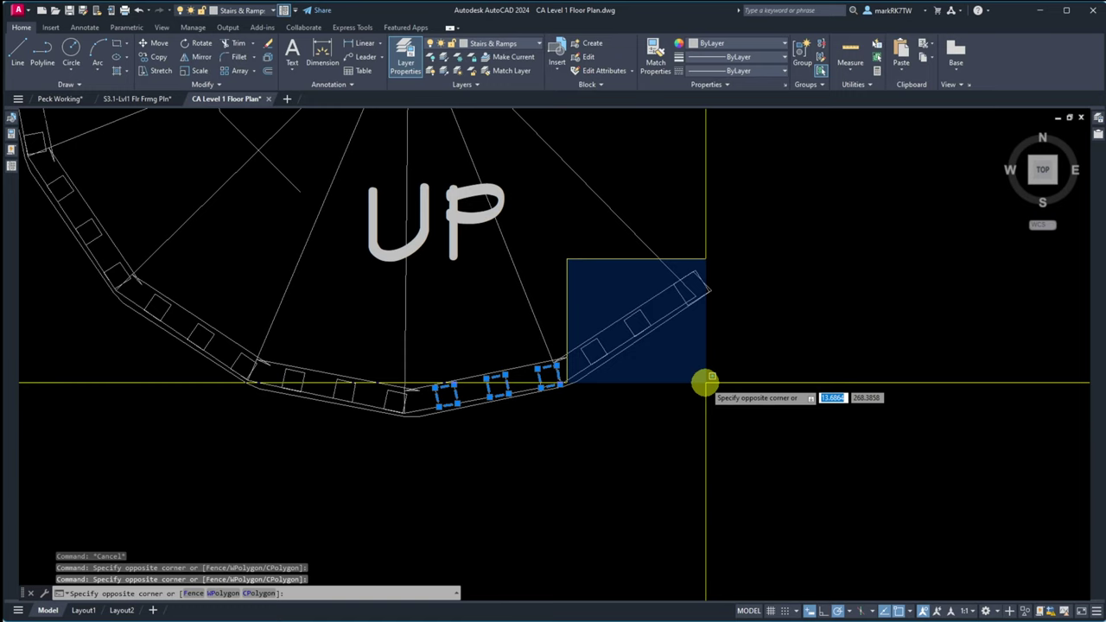
left_click(706, 381)
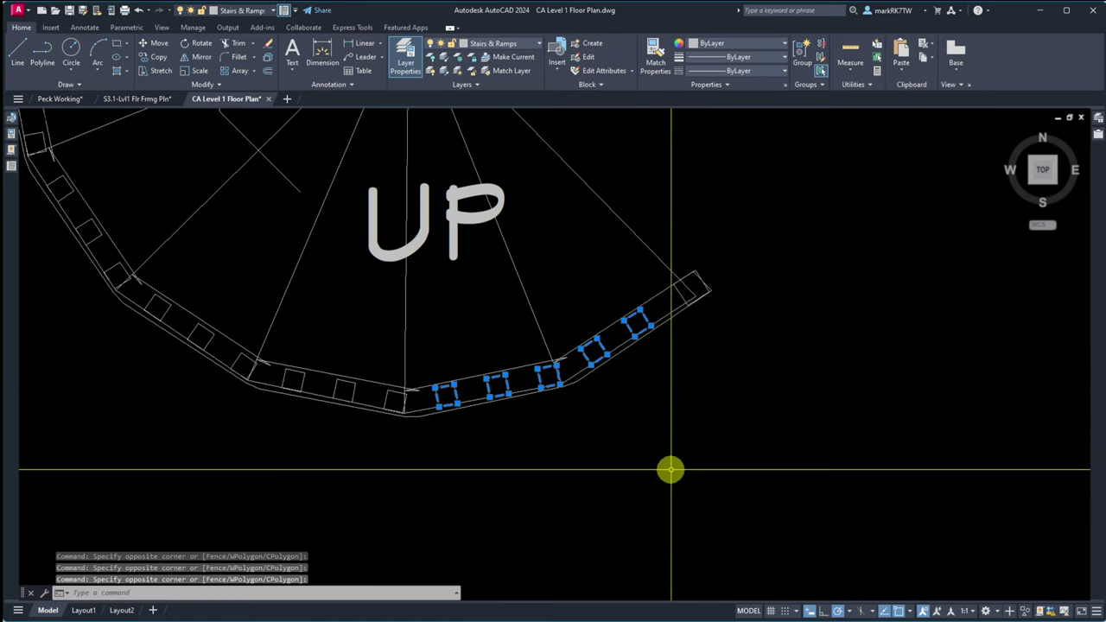
left_click(277, 340)
left_click(419, 458)
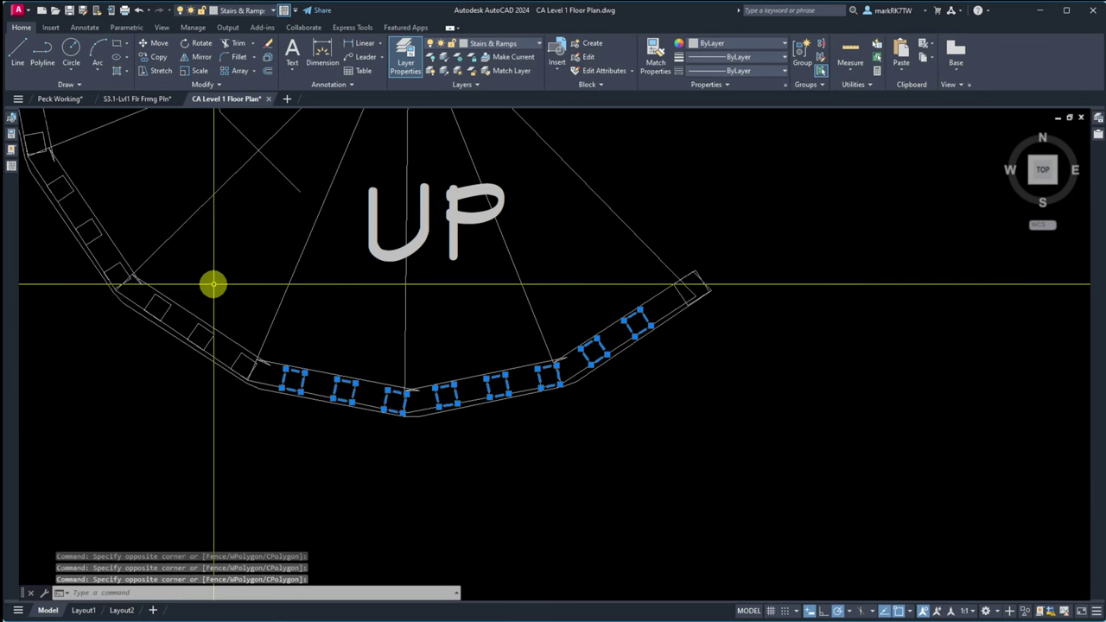
left_click(136, 234)
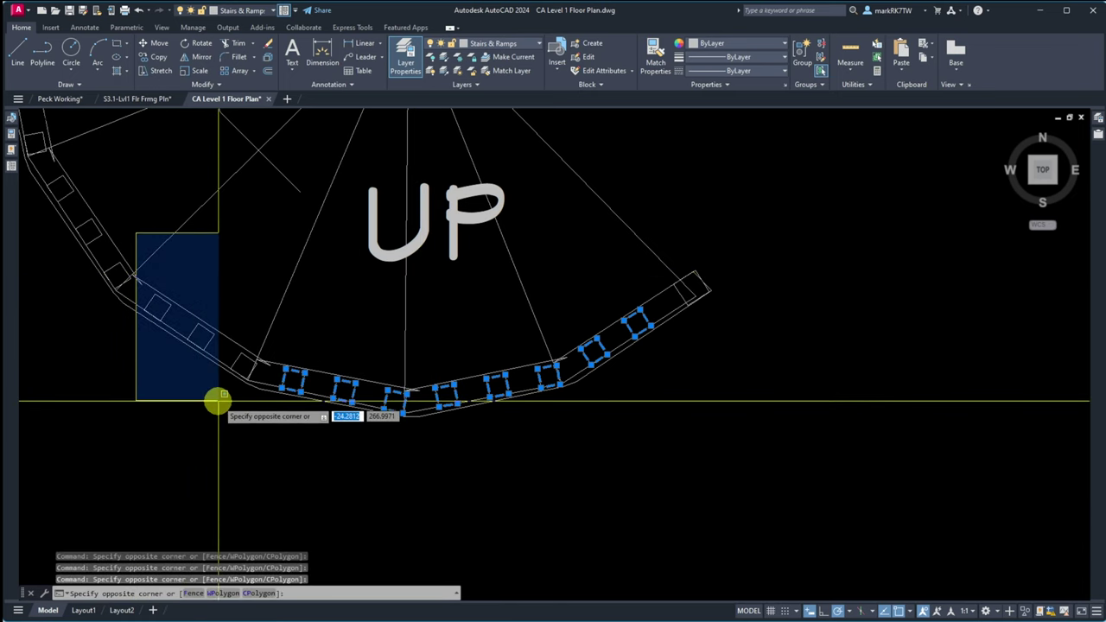
left_click(257, 429)
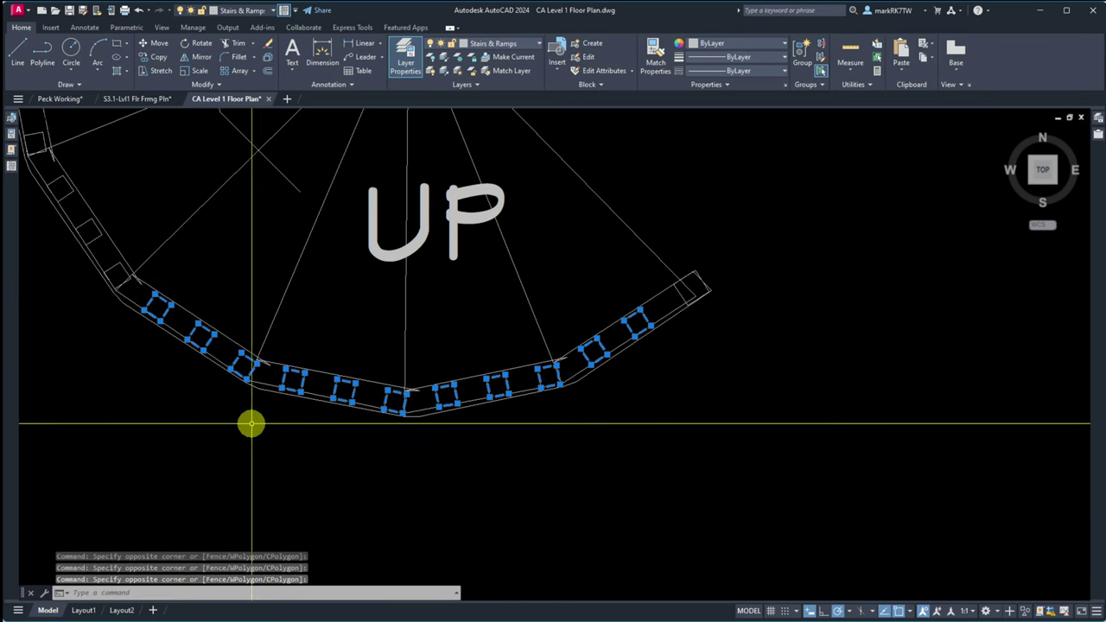
key("Delete")
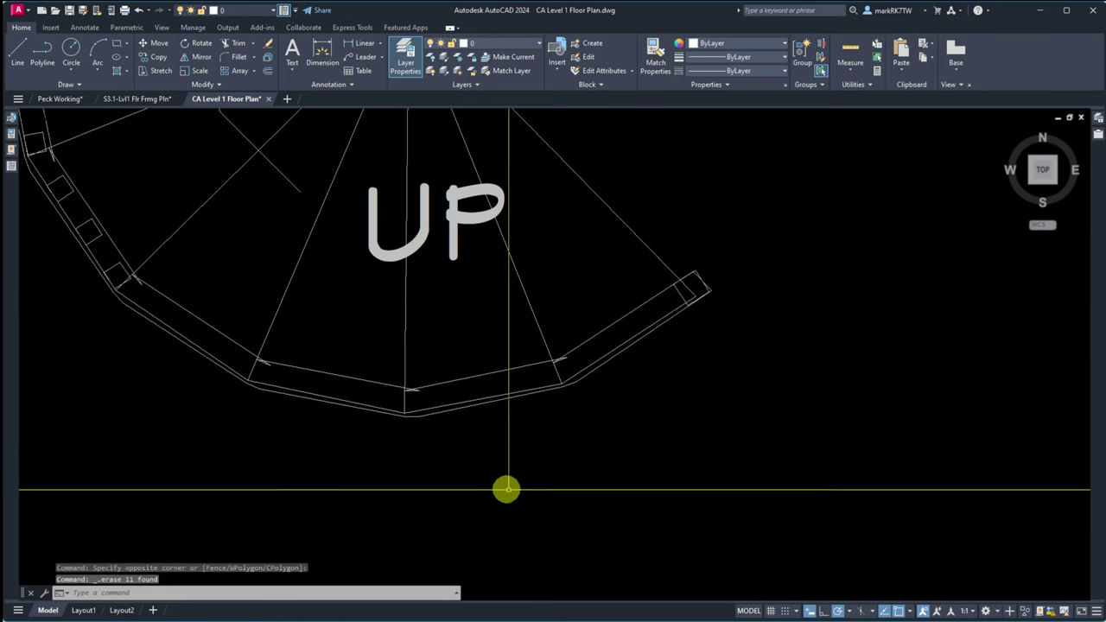
Step: Erase the railing pieces along the spiral stair's left edge
scroll(672, 469, "down", 6)
scroll(675, 471, "up", 2)
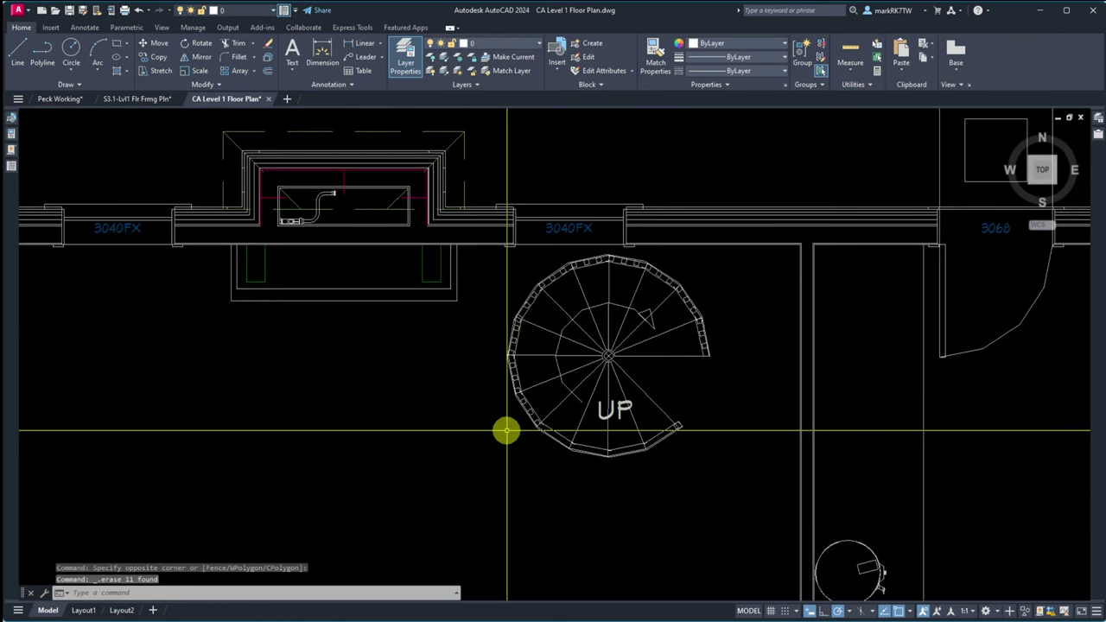
scroll(497, 429, "up", 2)
left_click(499, 262)
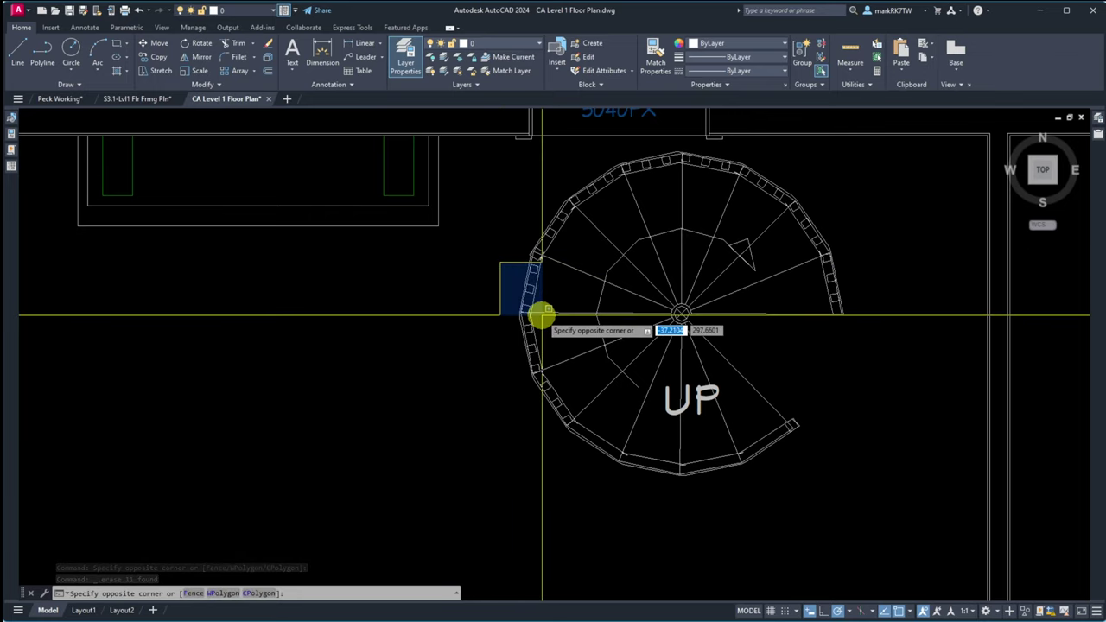
left_click(490, 321)
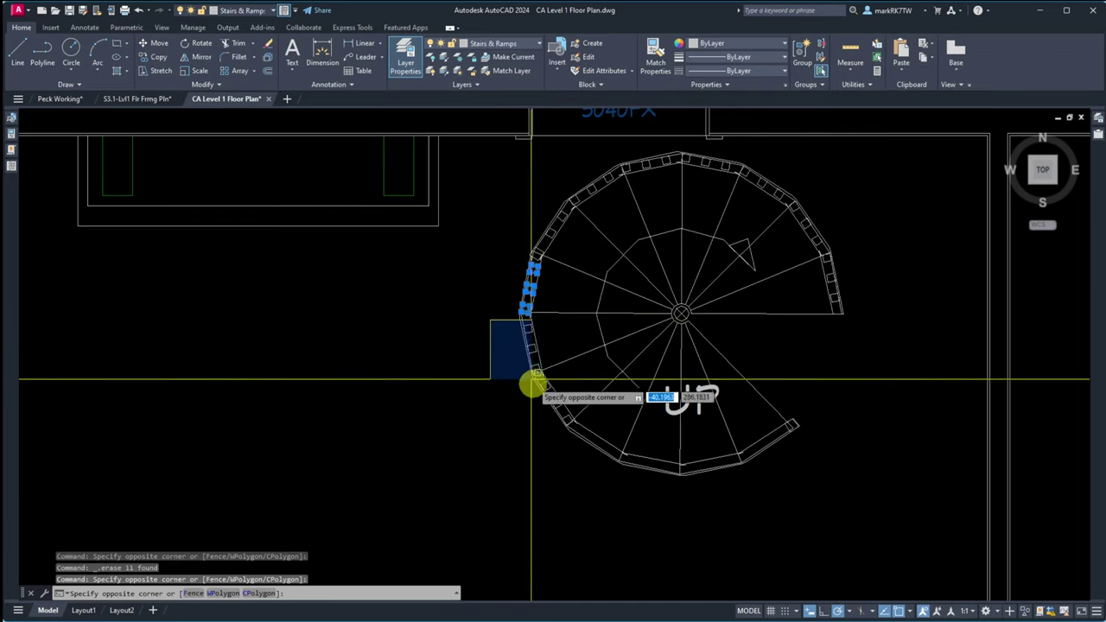
left_click(544, 396)
left_click(514, 378)
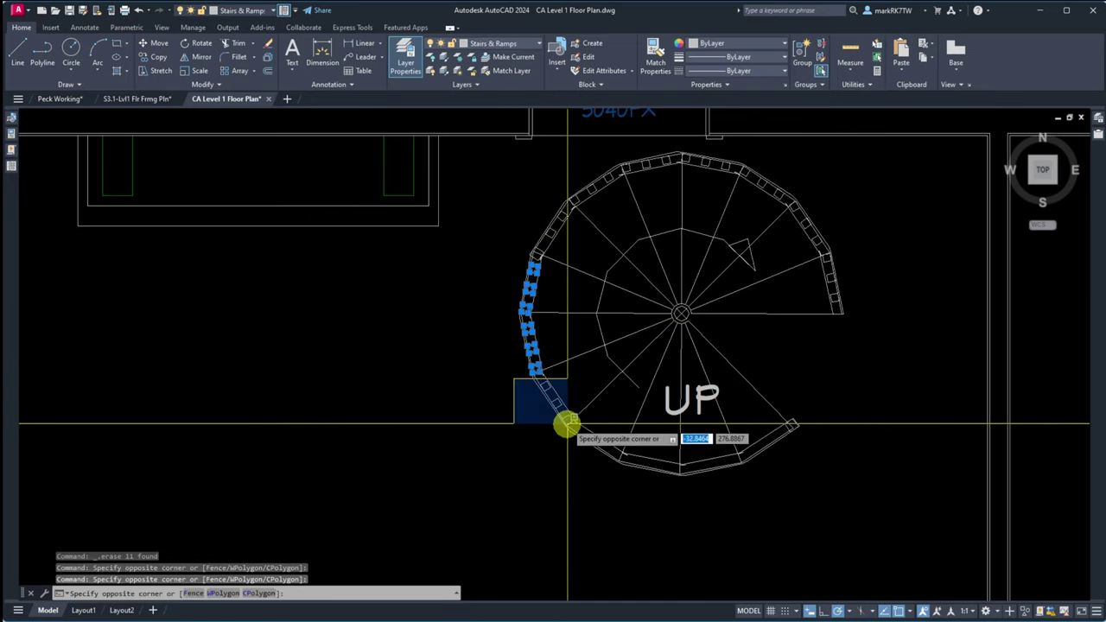
key("Delete")
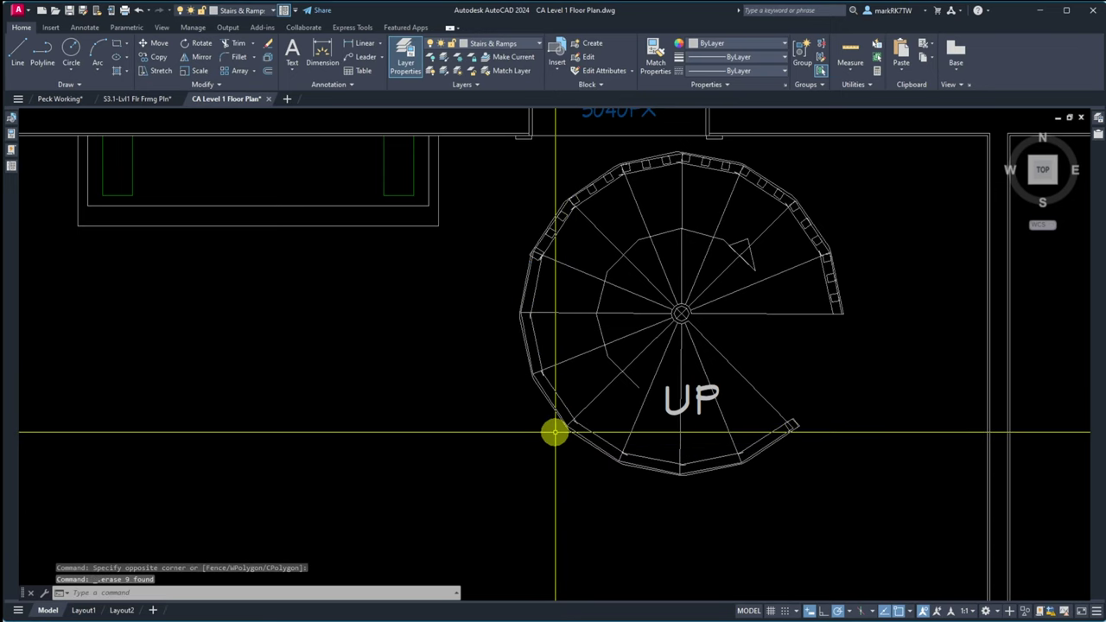
Step: Crossing-select the spiral stair twice, clearing each selection with Esc
left_click(774, 355)
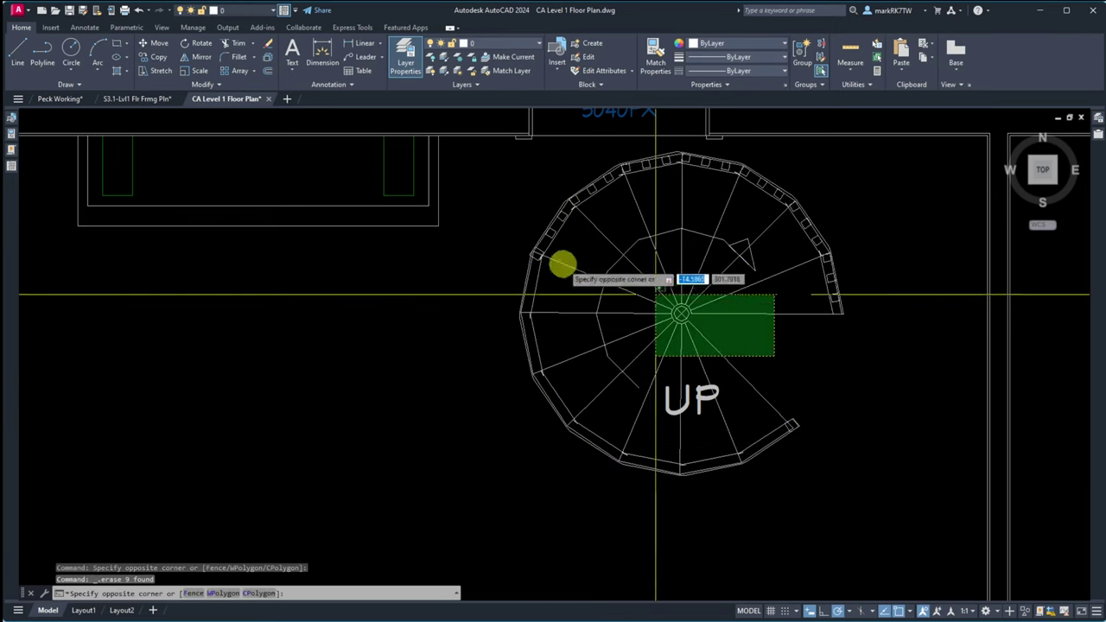
left_click(506, 246)
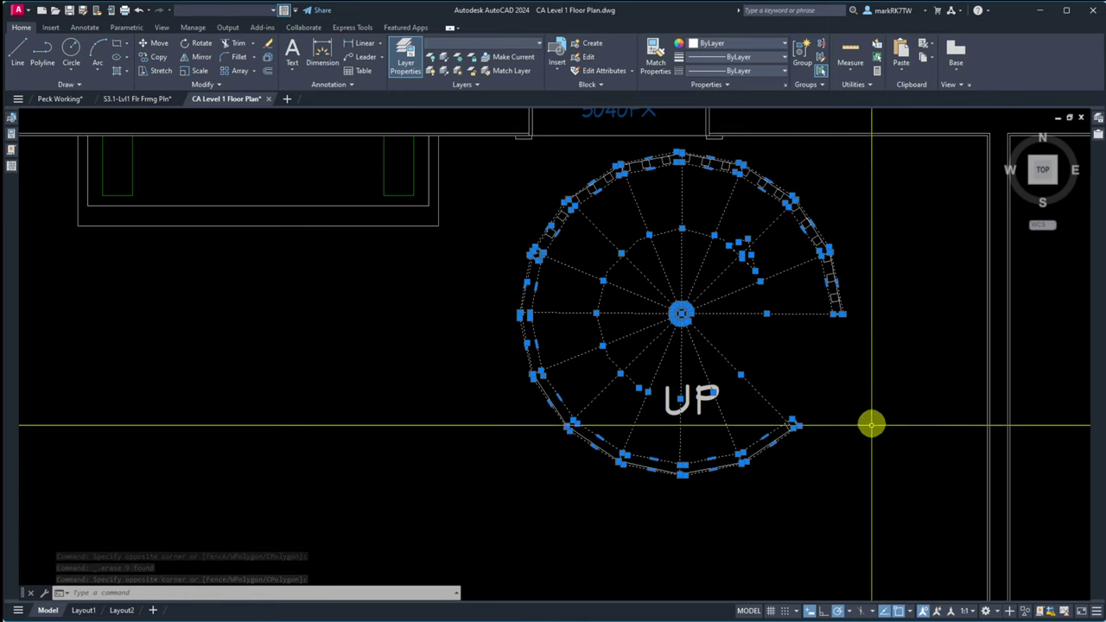
key("Escape")
left_click(801, 375)
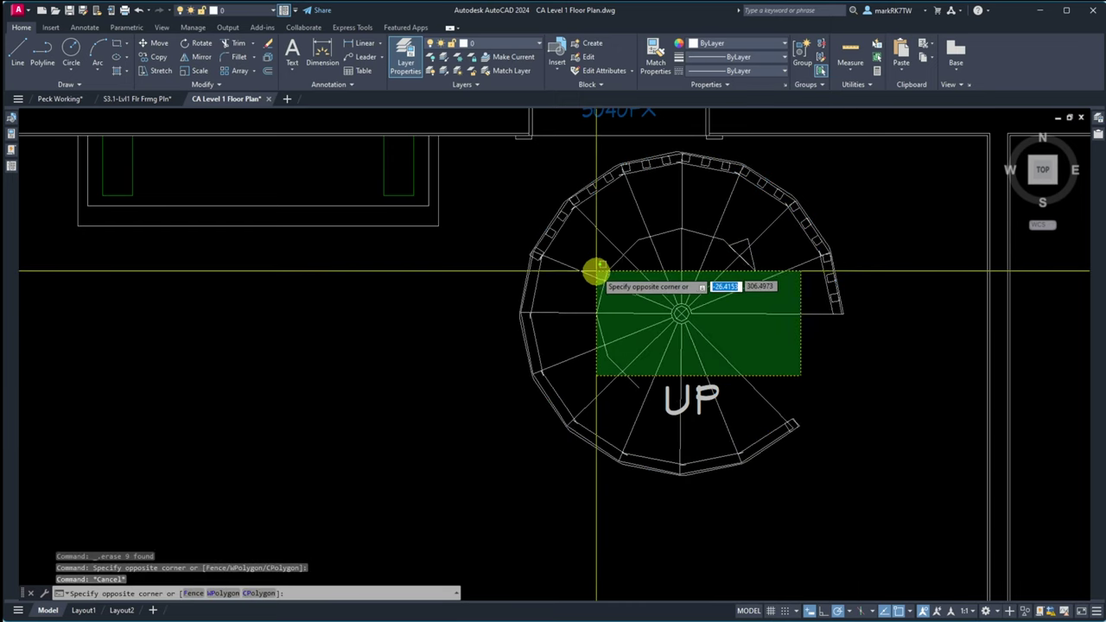
left_click(597, 272)
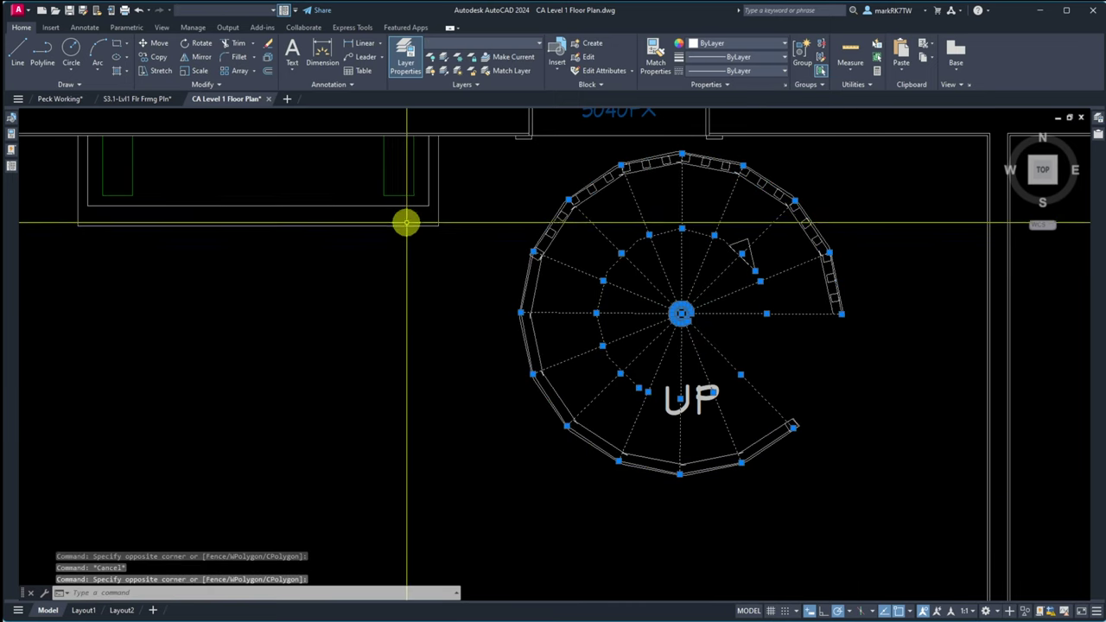
key("Escape")
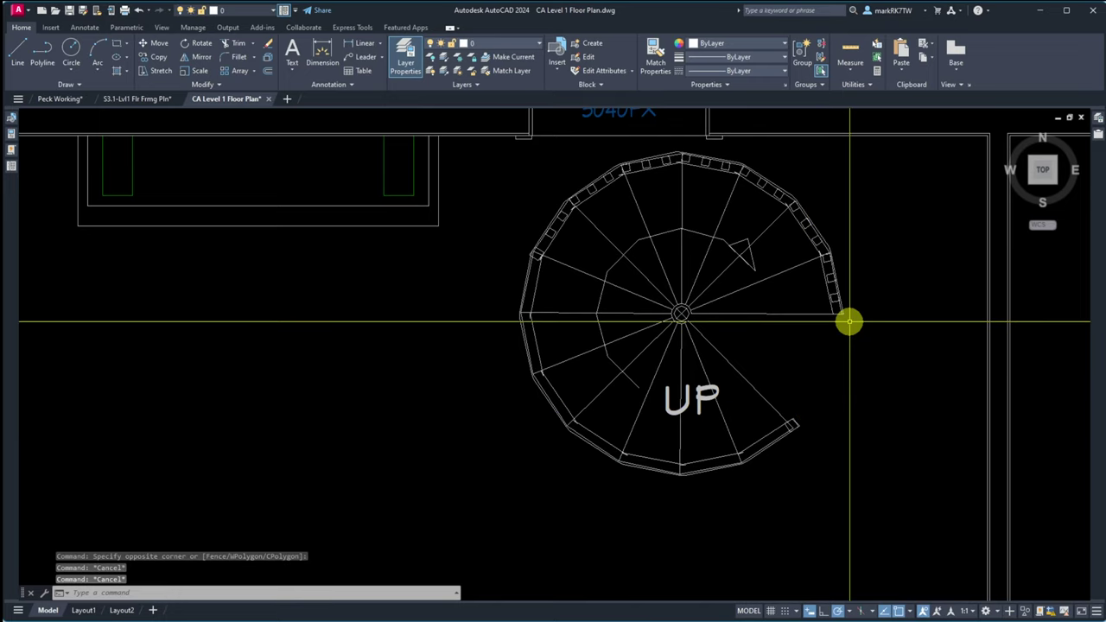
scroll(847, 318, "down", 4)
scroll(753, 262, "down", 4)
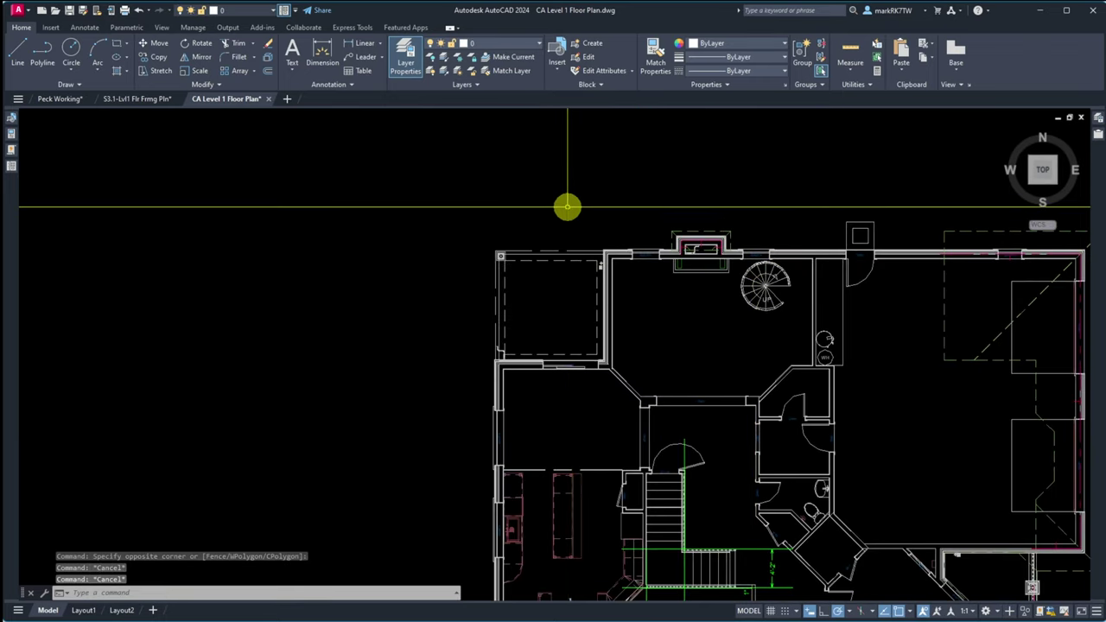
Step: Zoom to extents and erase the stray objects lying far from the house
scroll(678, 337, "down", 2)
scroll(678, 336, "up", 4)
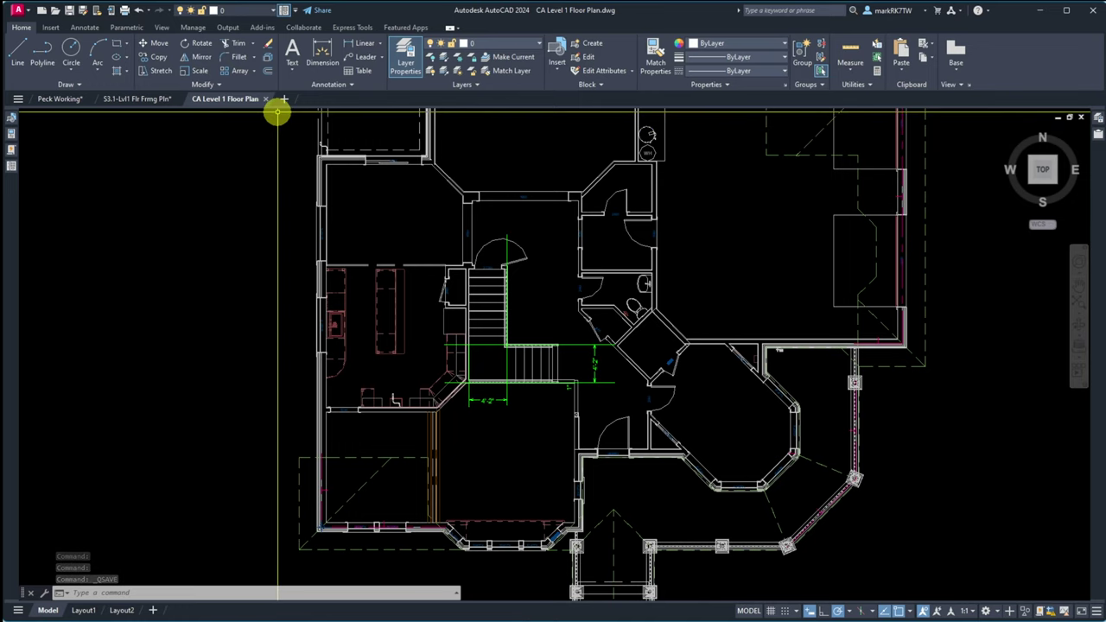
type("z")
key("Return")
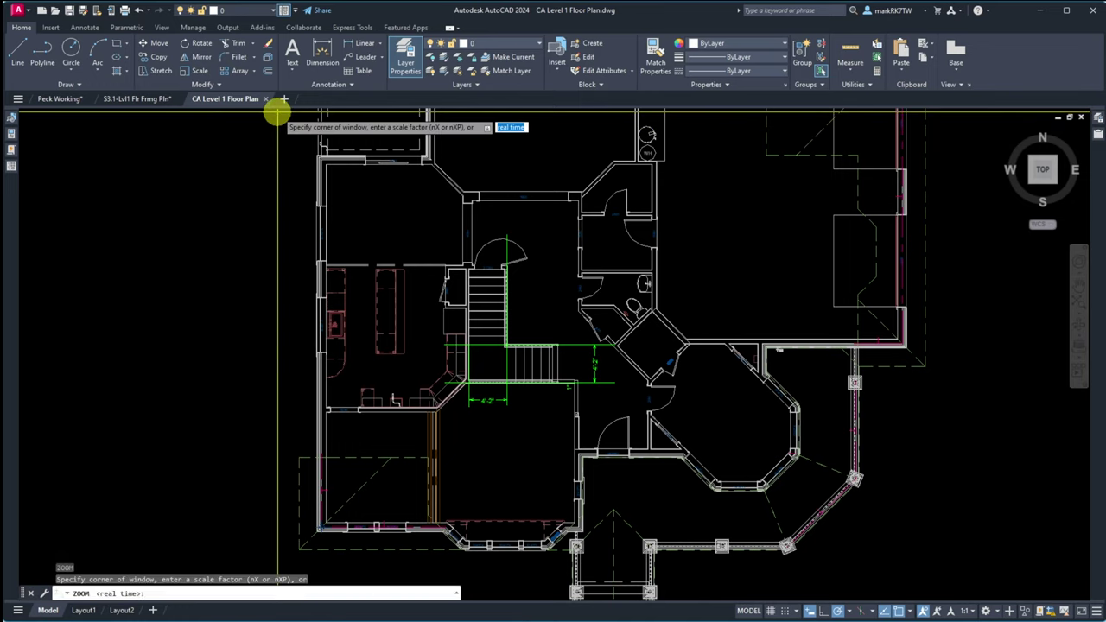
type("e")
key("Return")
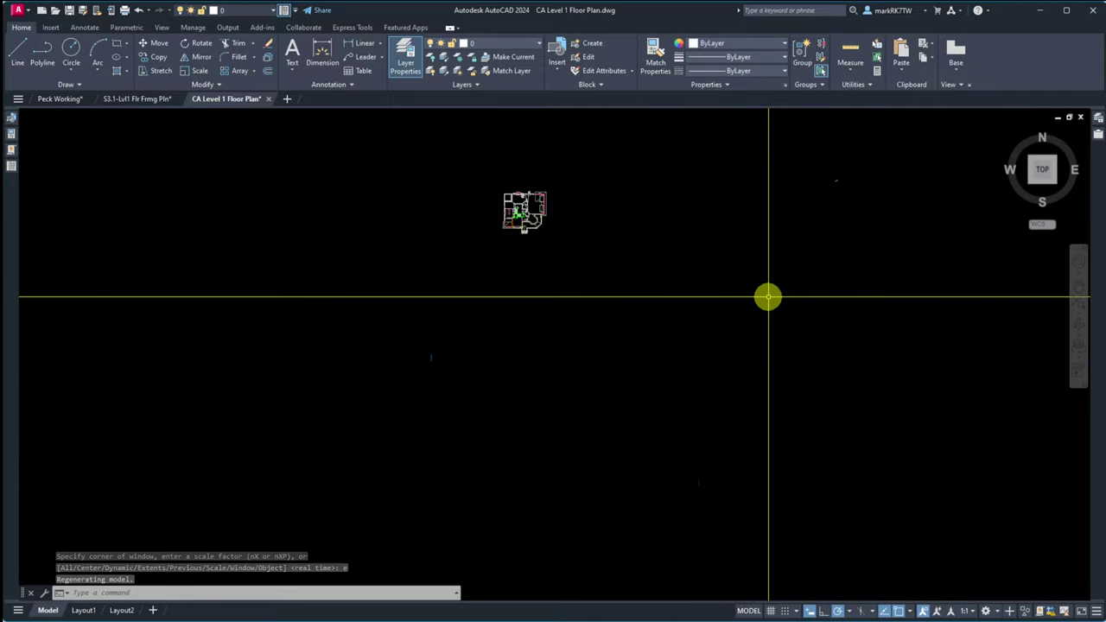
left_click(904, 222)
left_click(803, 161)
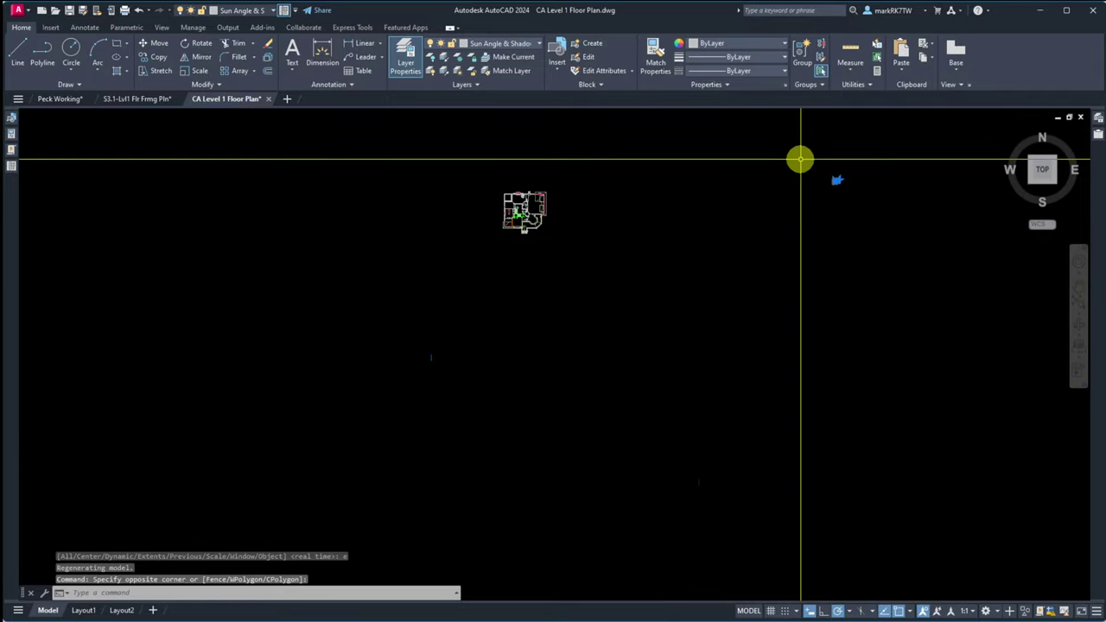
key("Delete")
left_click(792, 531)
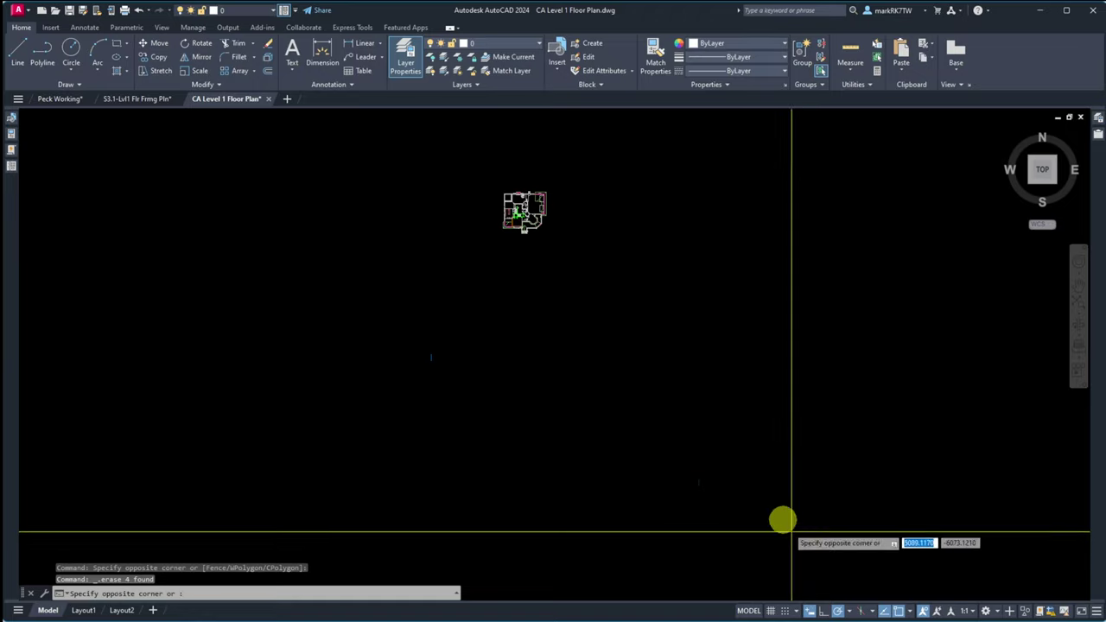
left_click(661, 421)
key("Delete")
left_click(596, 423)
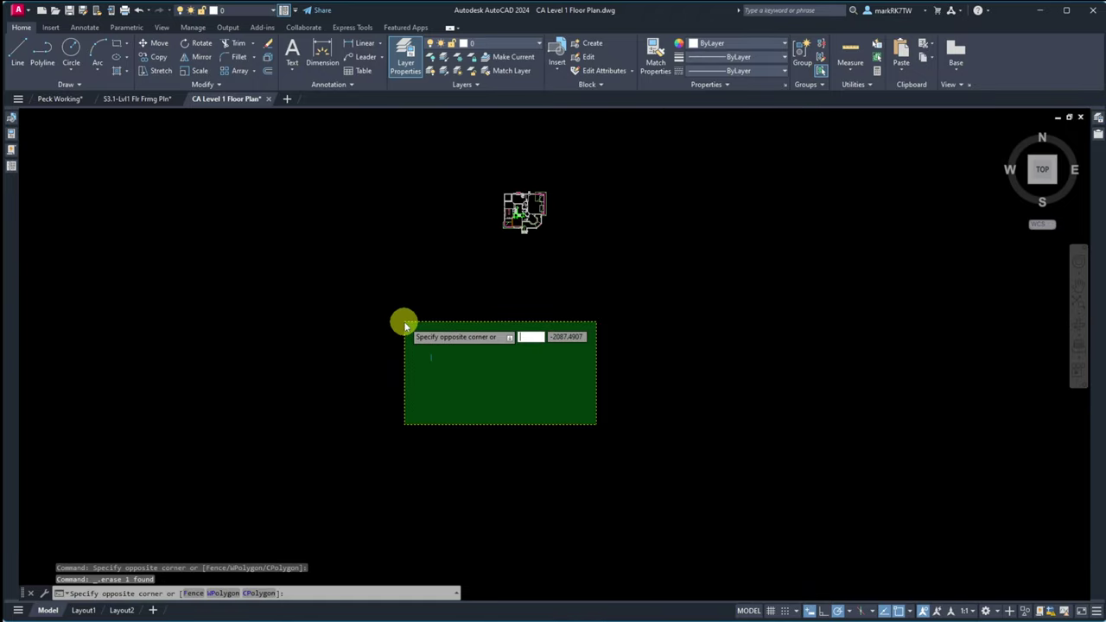
left_click(403, 323)
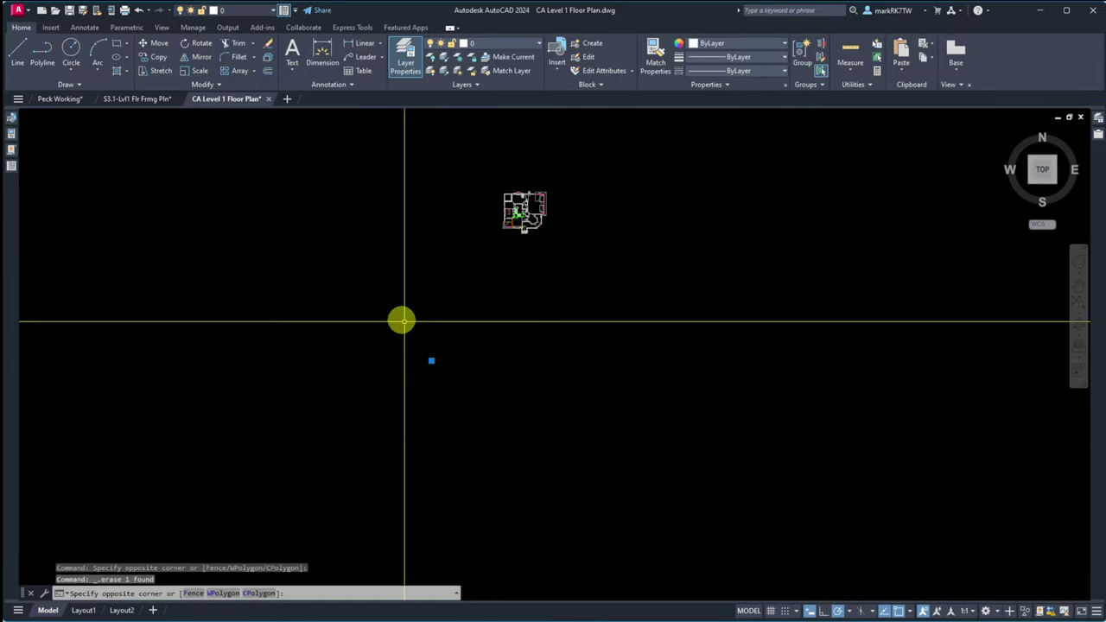
Step: Zoom back to extents and save the CA Level 1 Floor Plan drawing
middle_click(537, 395)
middle_click(538, 395)
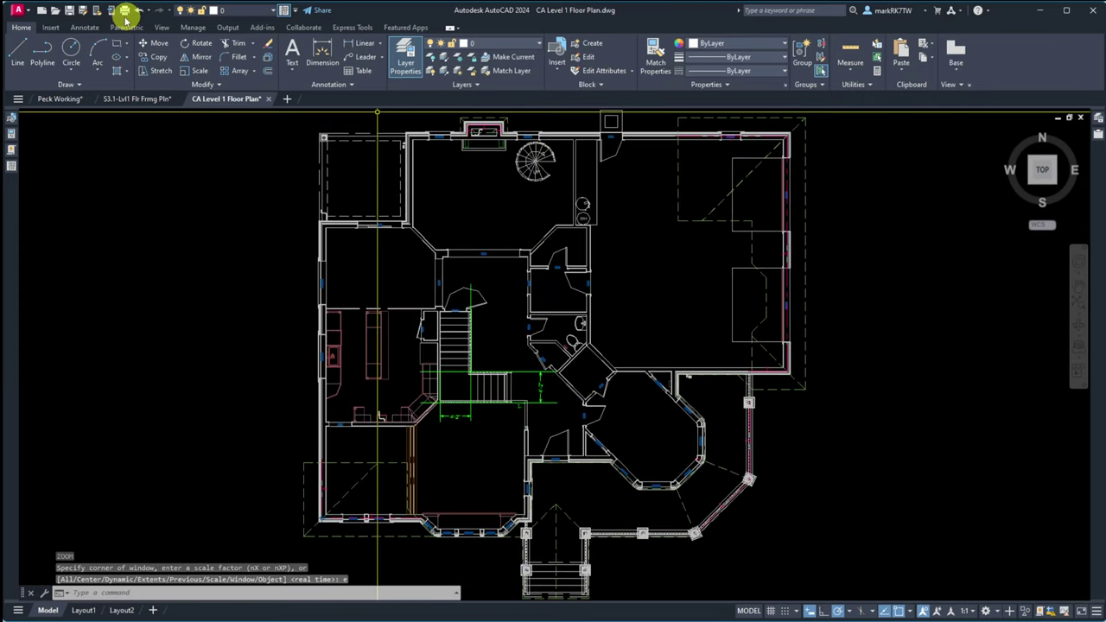
left_click(69, 10)
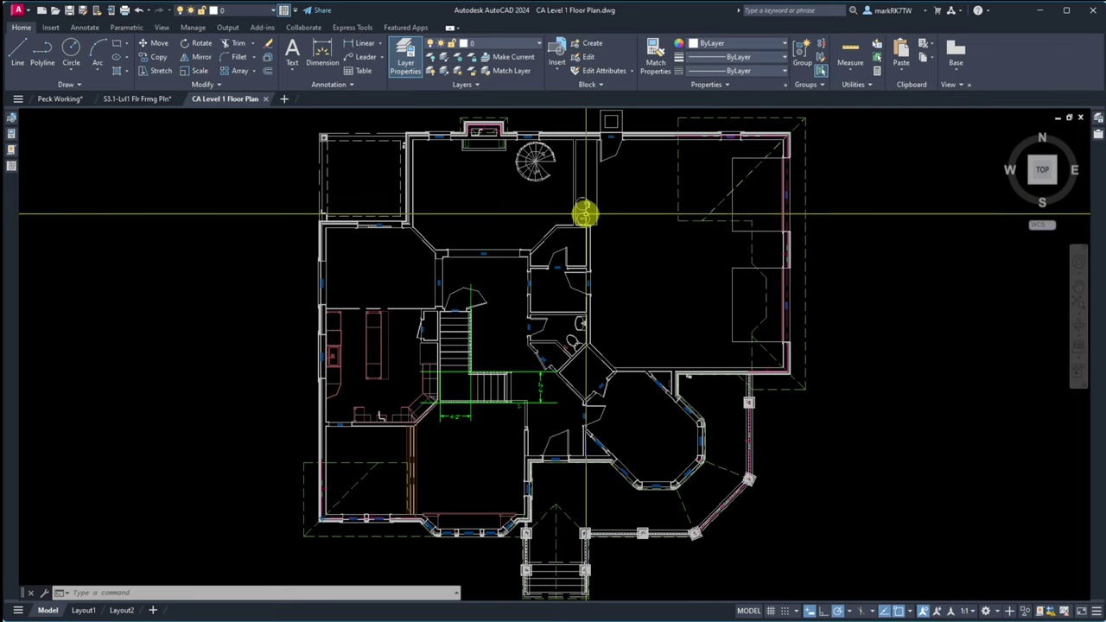
mouse_move(585, 221)
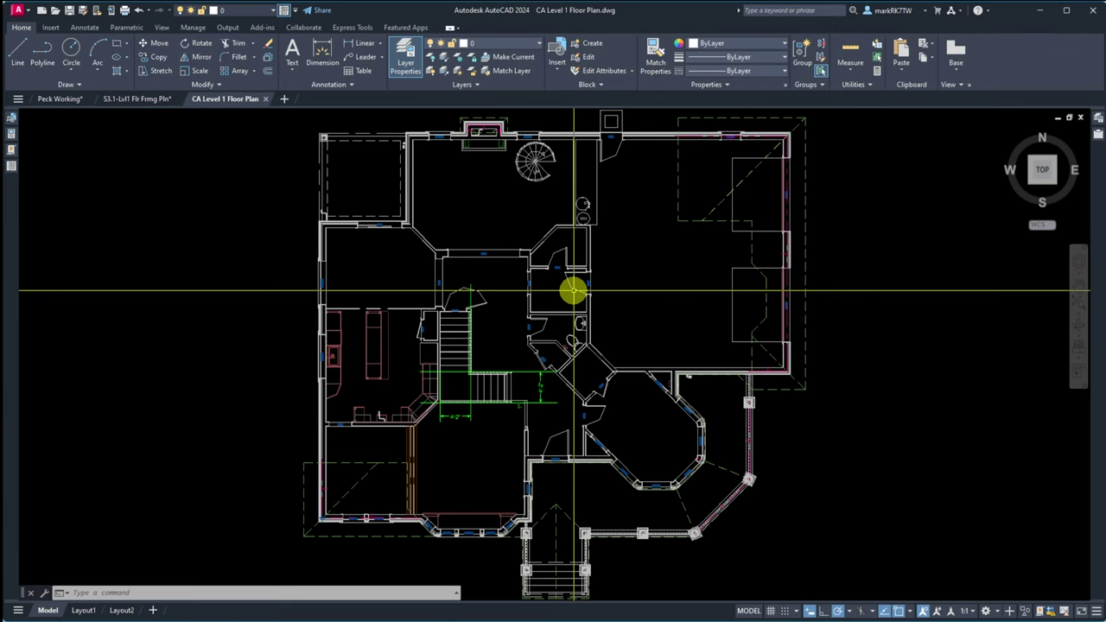
Step: Switch to S3.1-Lvl1 Flr Frmg Pln, reload the modified CA Level 1 Floor Plan xref, and open External References
left_click(137, 100)
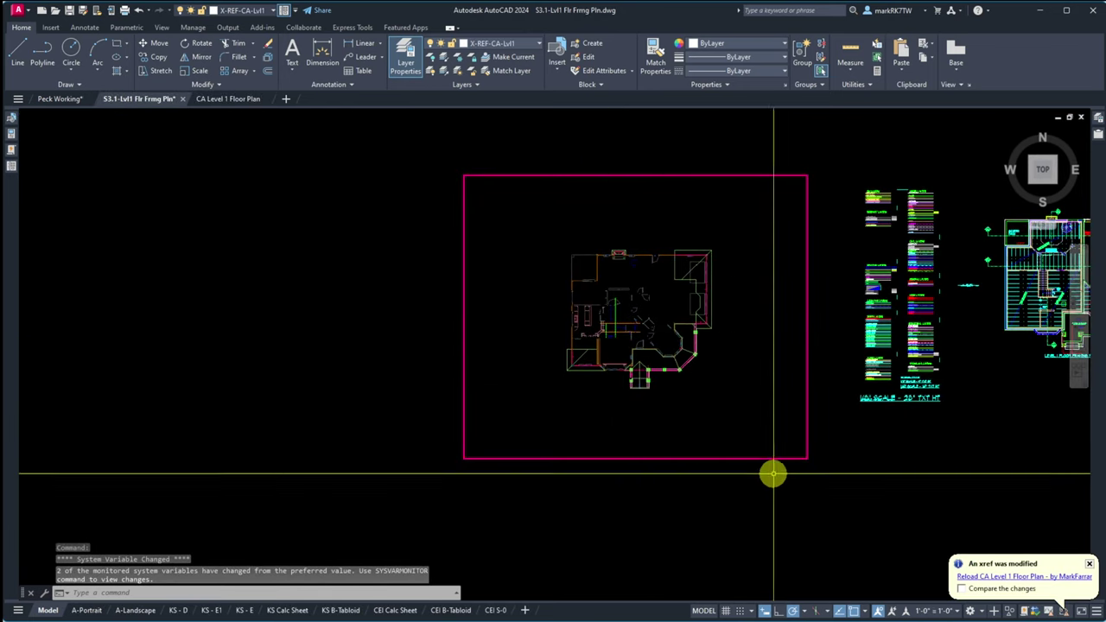
left_click(989, 578)
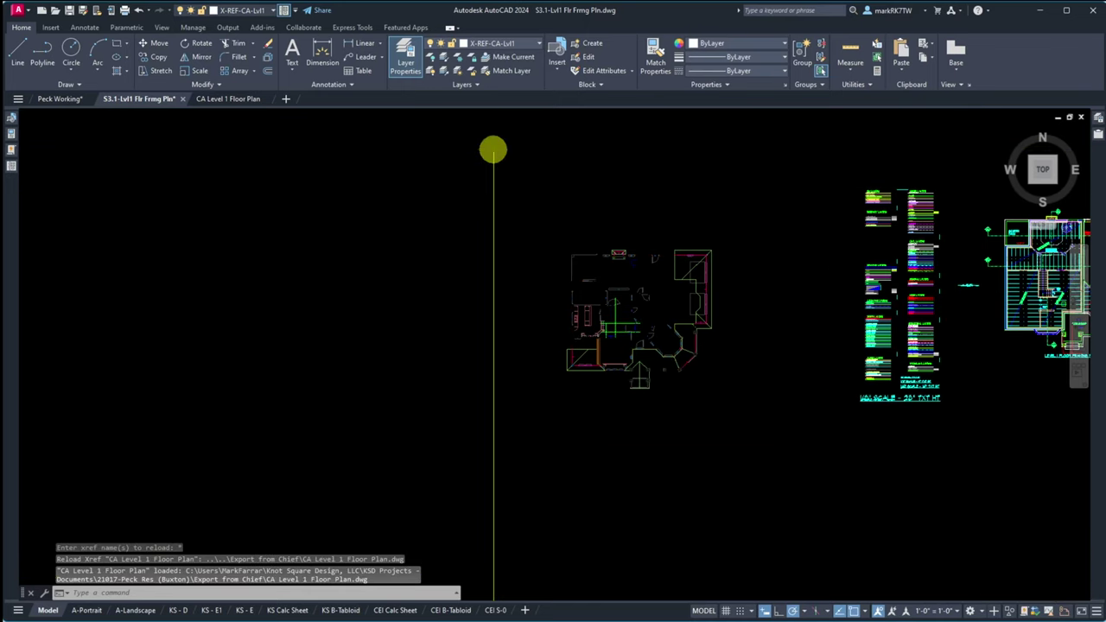
left_click(493, 148)
left_click(822, 449)
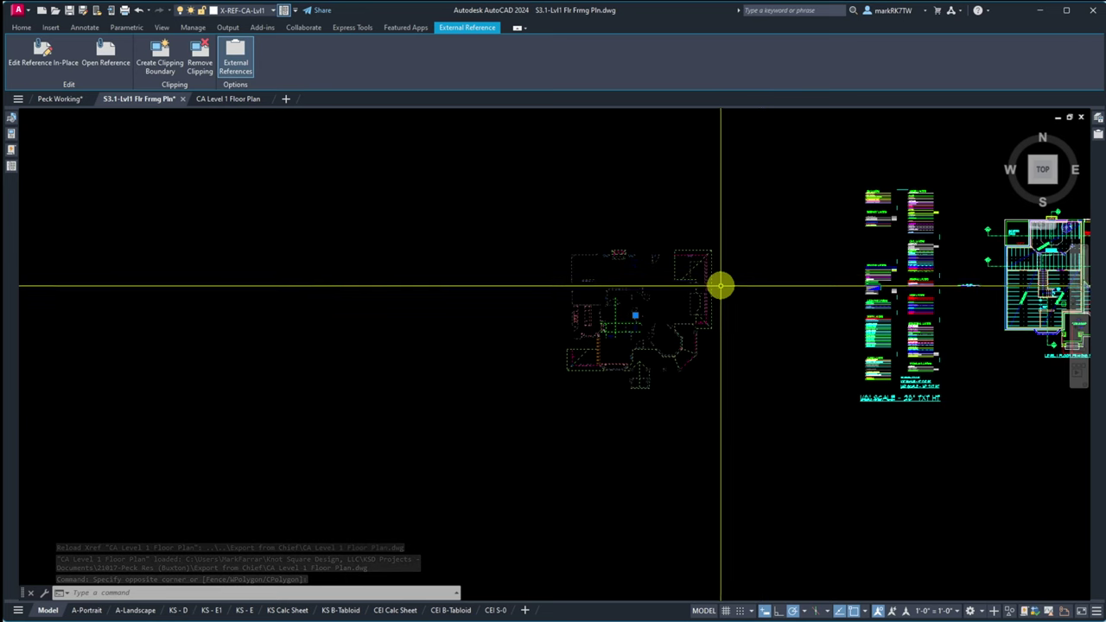
left_click(1097, 135)
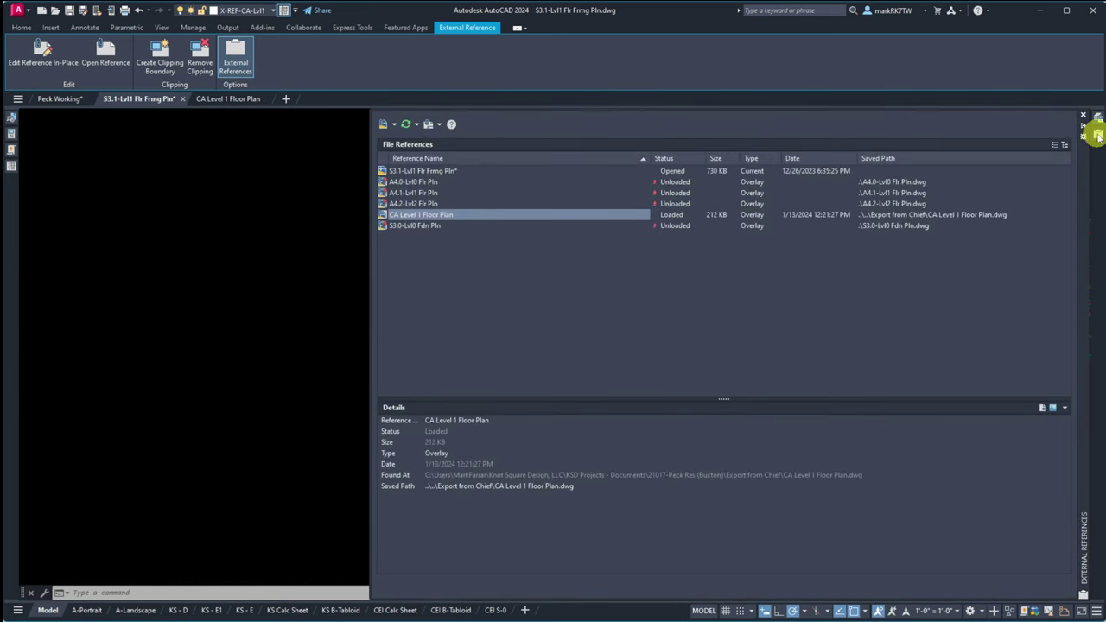
Step: Select all 42 CA Level 1 Floor Plan xref layers and give them a 0.18 mm lineweight
left_click(1097, 116)
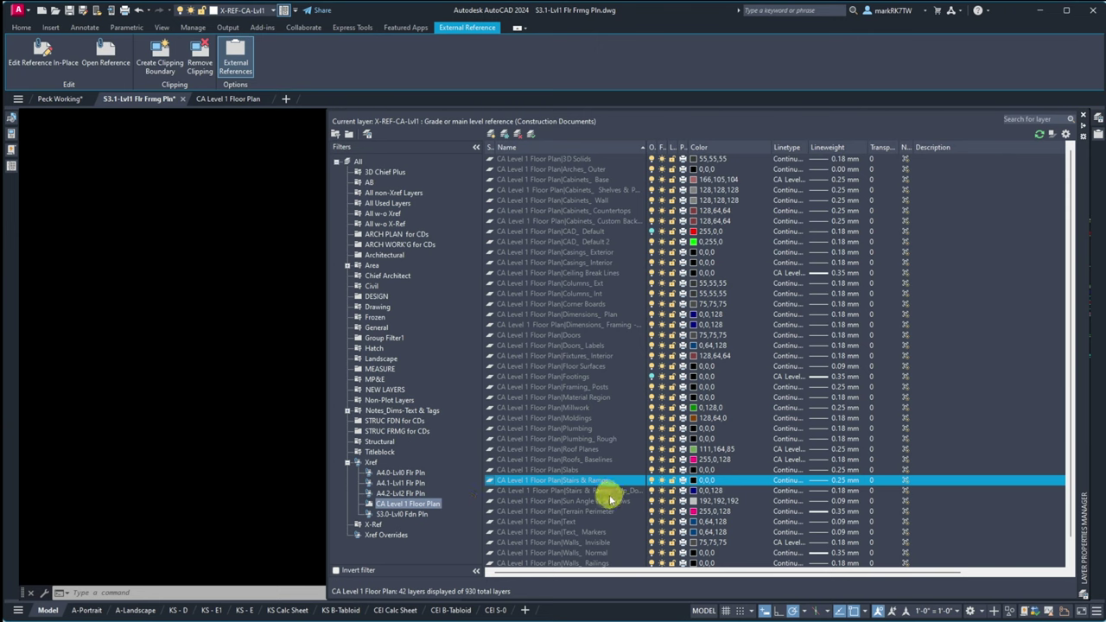
left_click(644, 378)
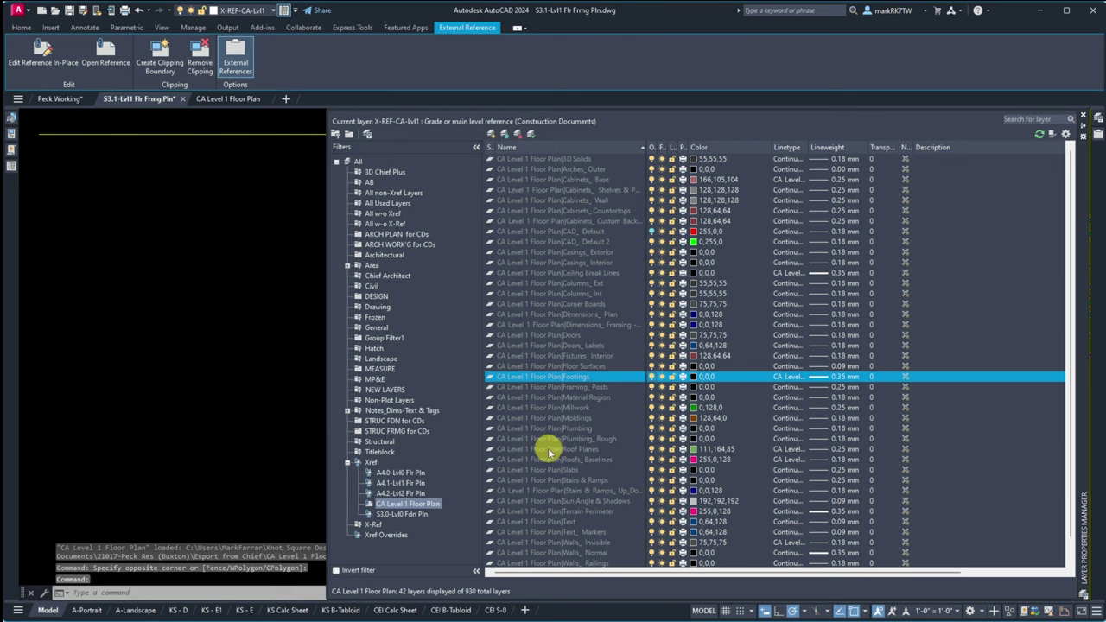
scroll(550, 453, "down", 1)
scroll(550, 452, "up", 1)
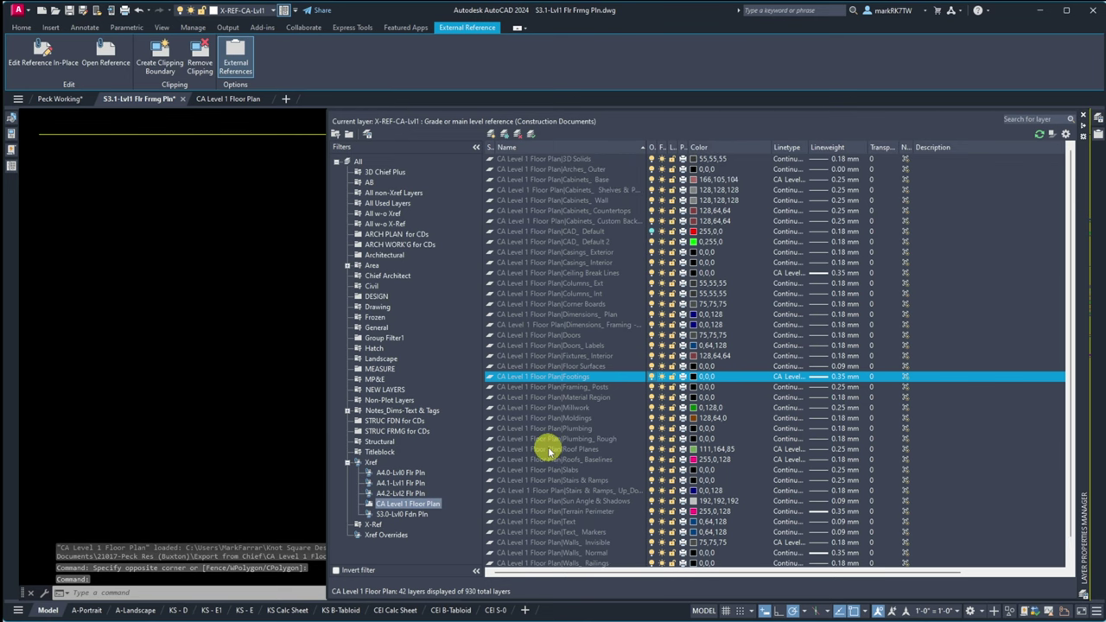
left_click(643, 231)
left_click(533, 315)
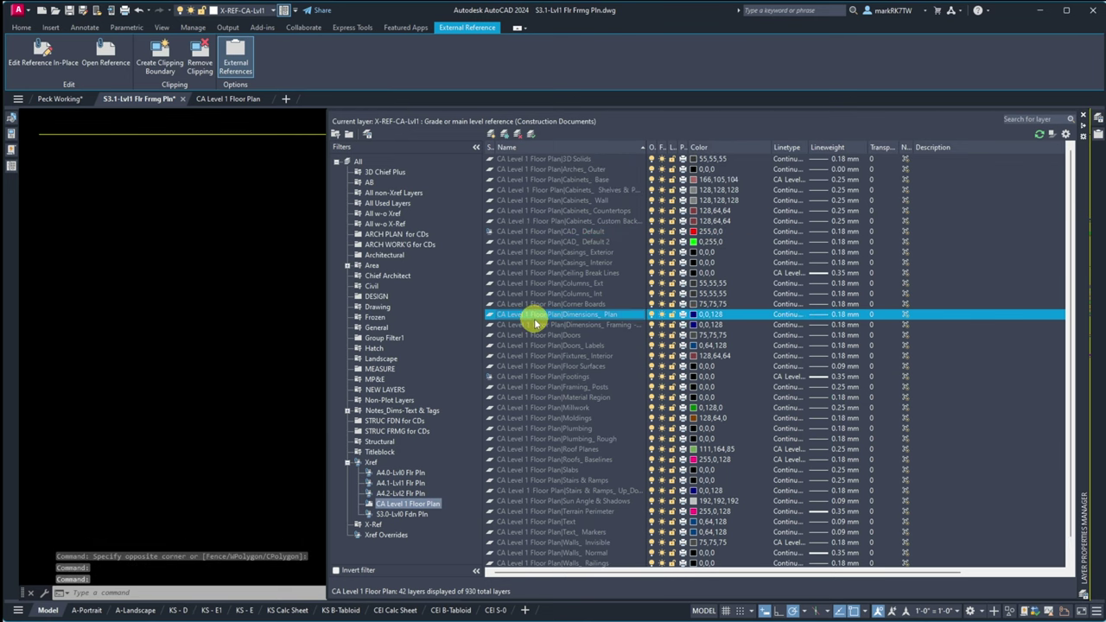
key("ctrl+a")
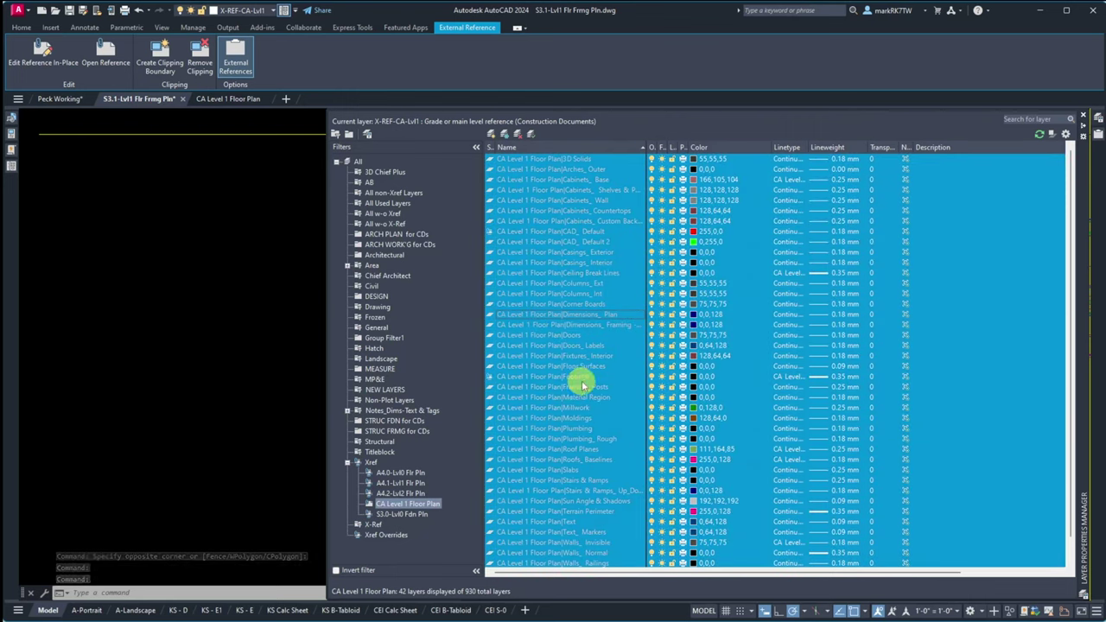
left_click(819, 273)
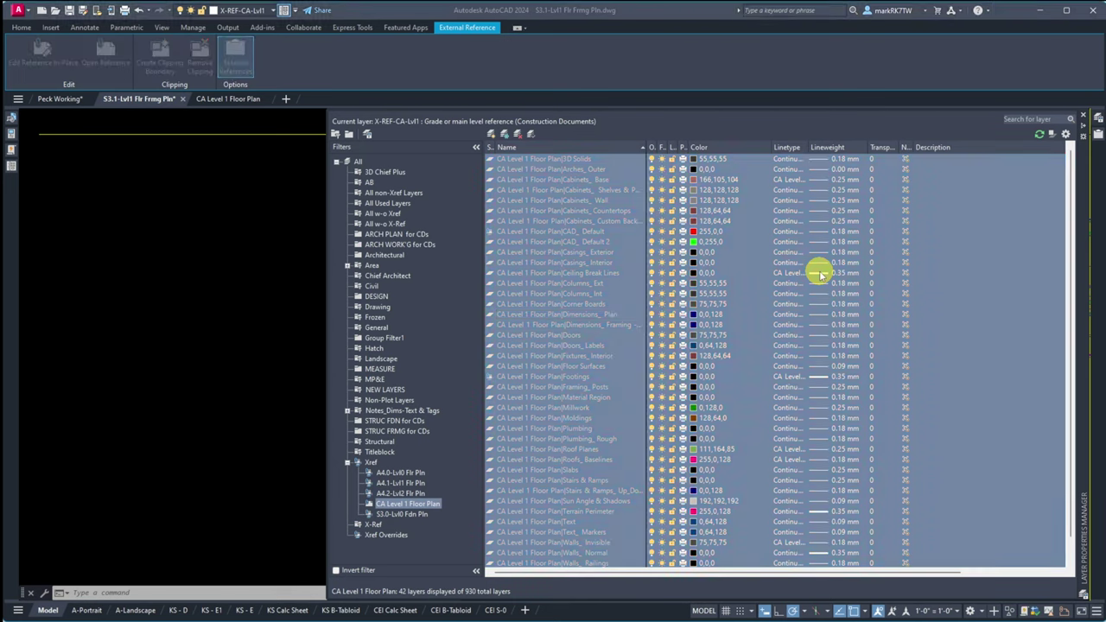
left_click(1070, 305)
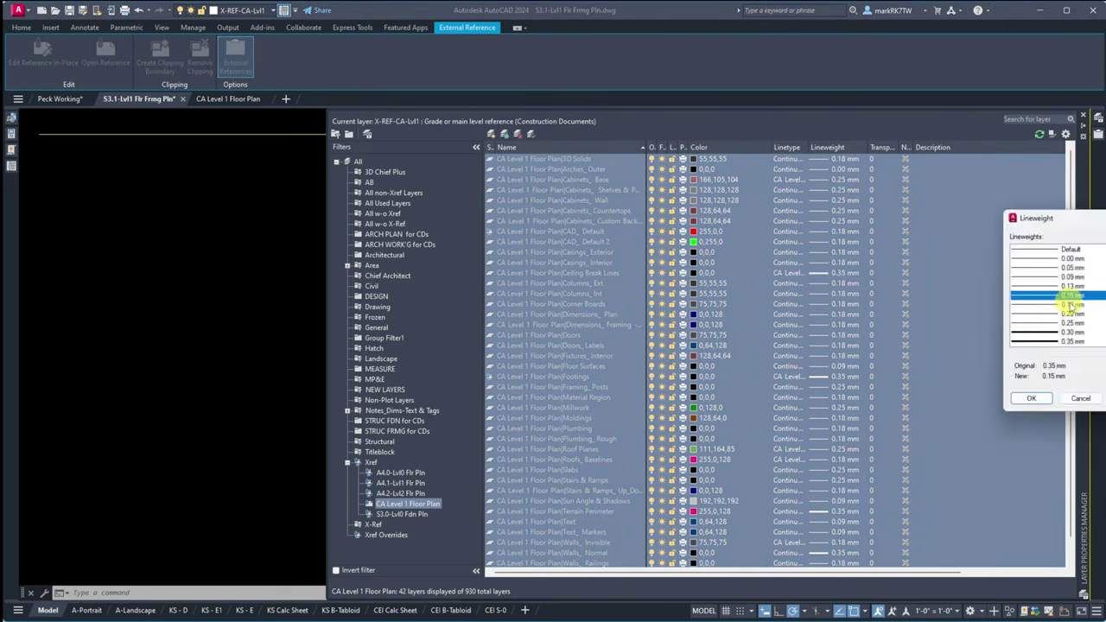
left_click(1043, 397)
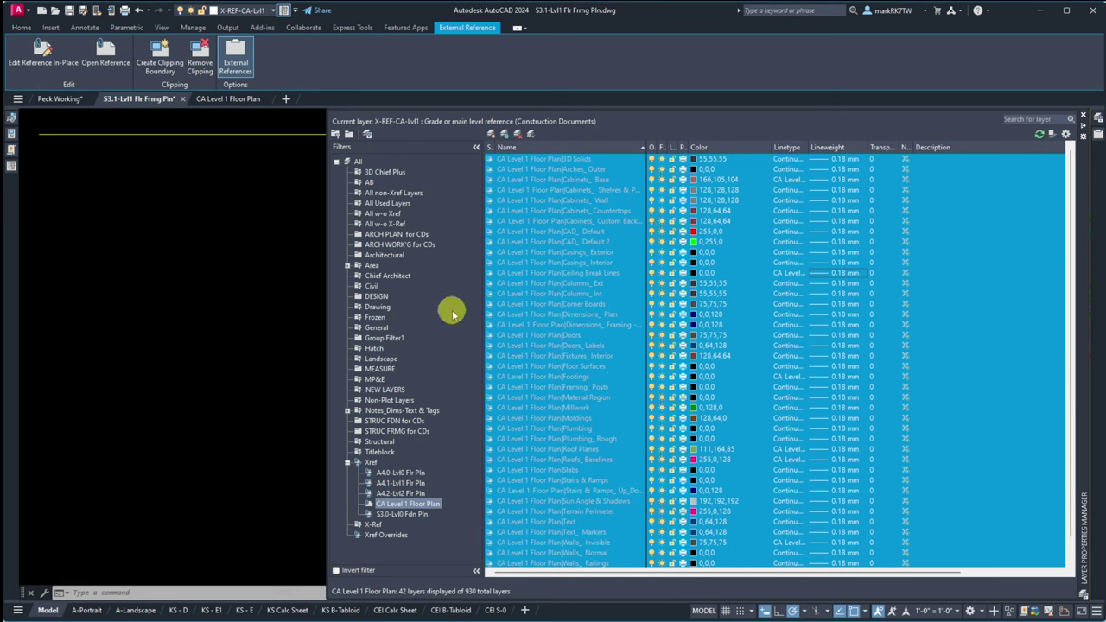
Step: Open and cancel the colour choice, then leave the layer manager for the file references
left_click(714, 170)
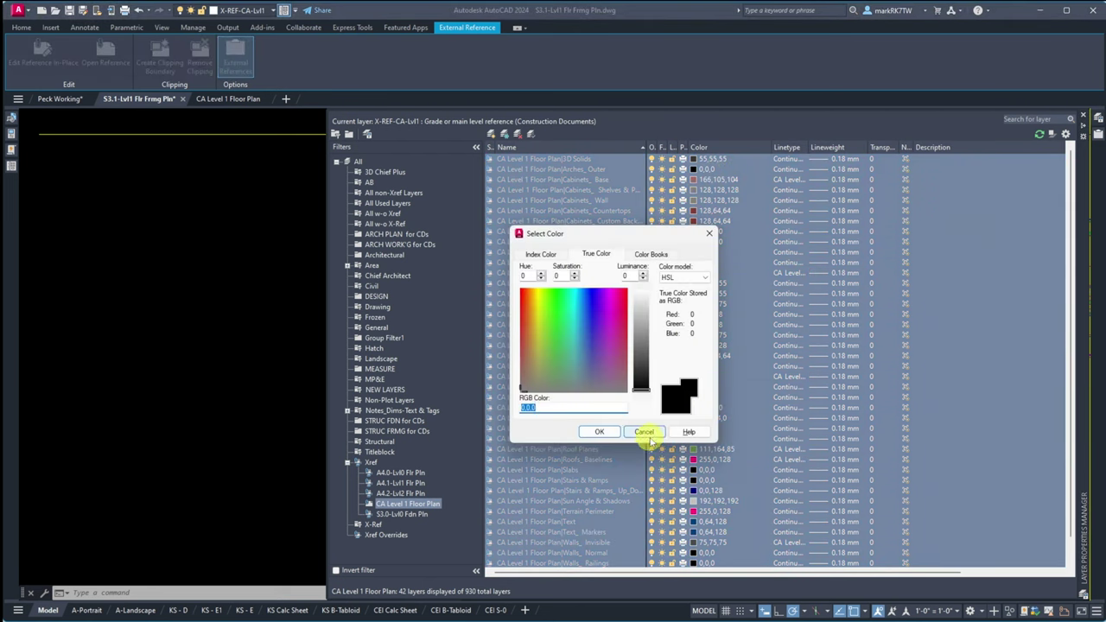
left_click(644, 432)
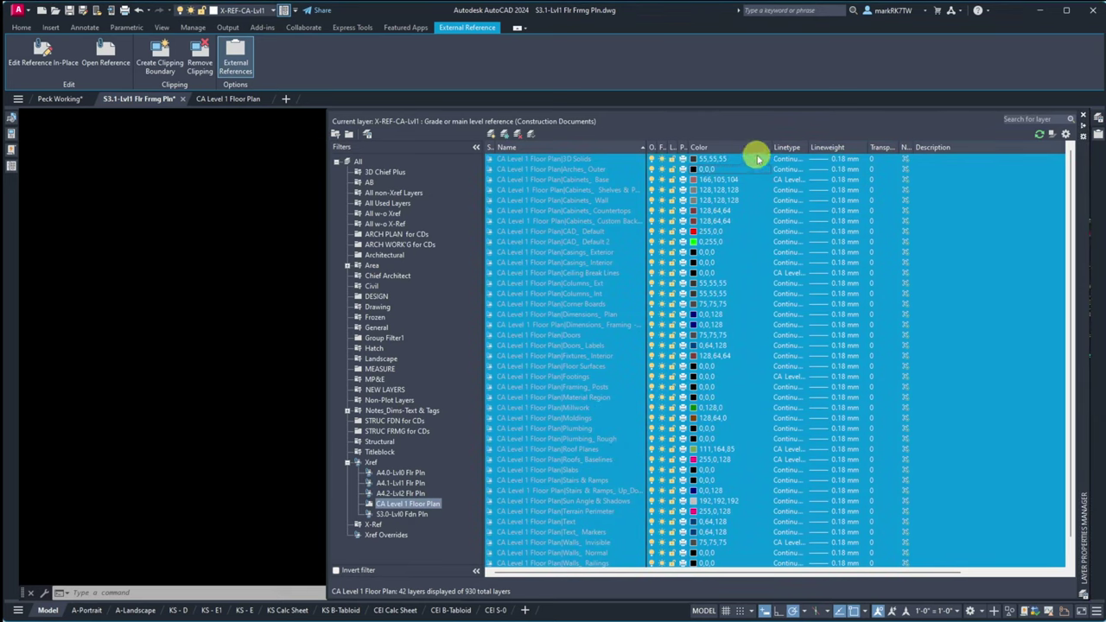
key("Escape")
key("Escape")
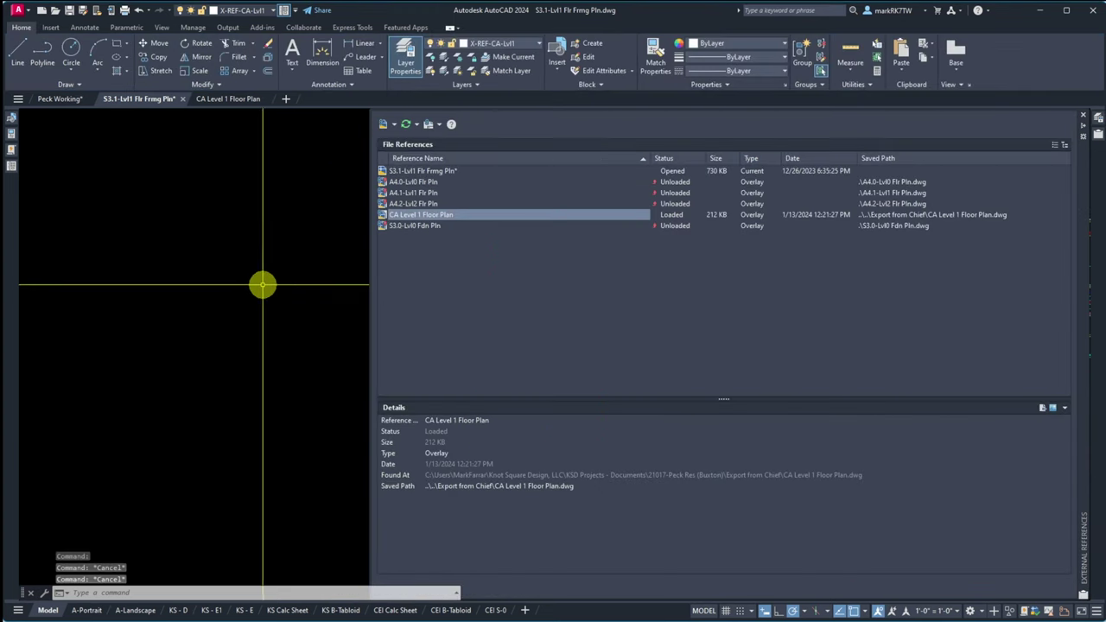
Step: Window-select the floor plan xref and Send to Back via Draw Order
left_click(276, 244)
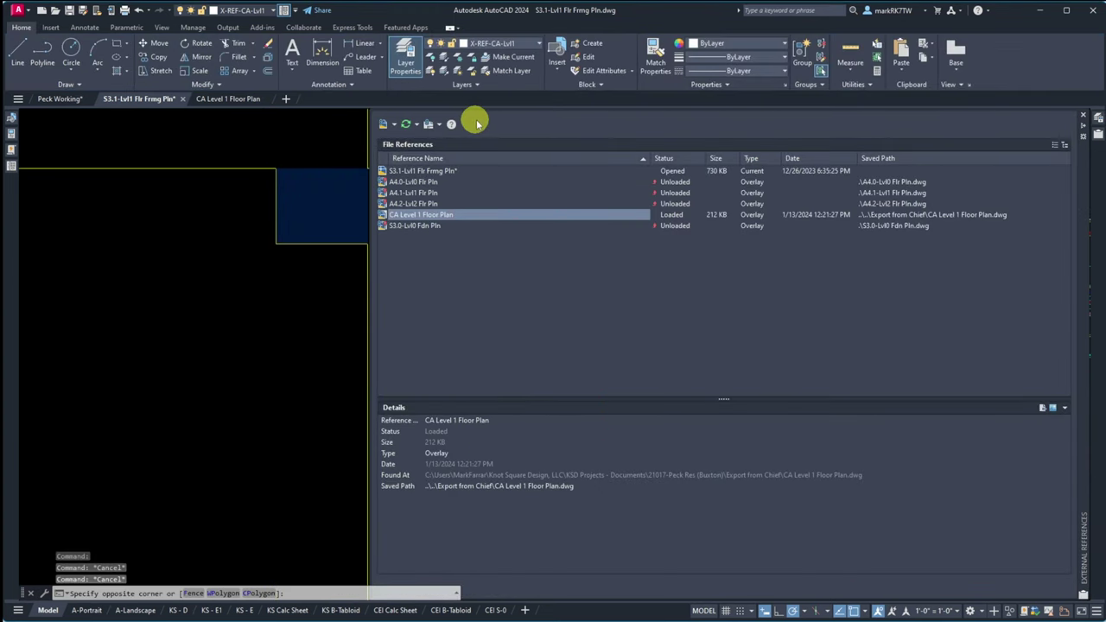
key("Escape")
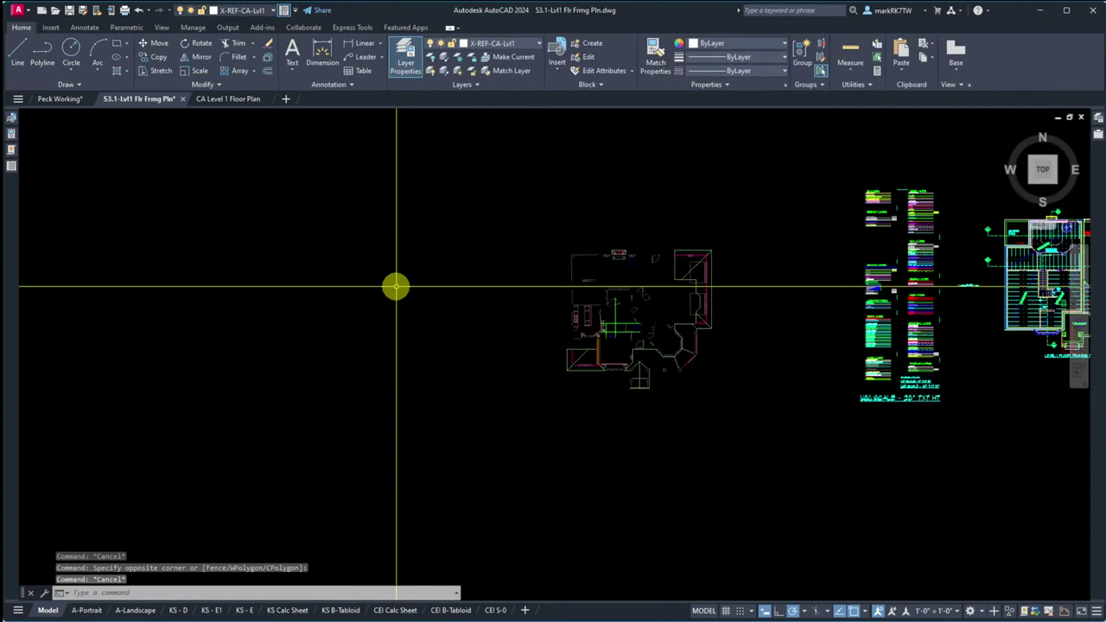
left_click(432, 193)
left_click(793, 445)
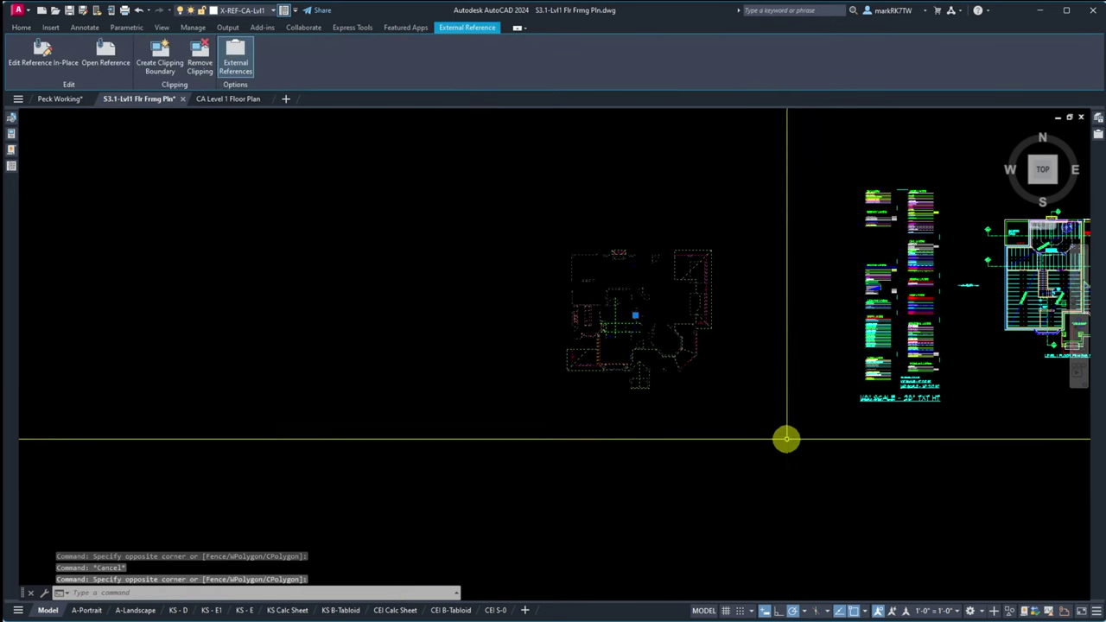
left_click(23, 28)
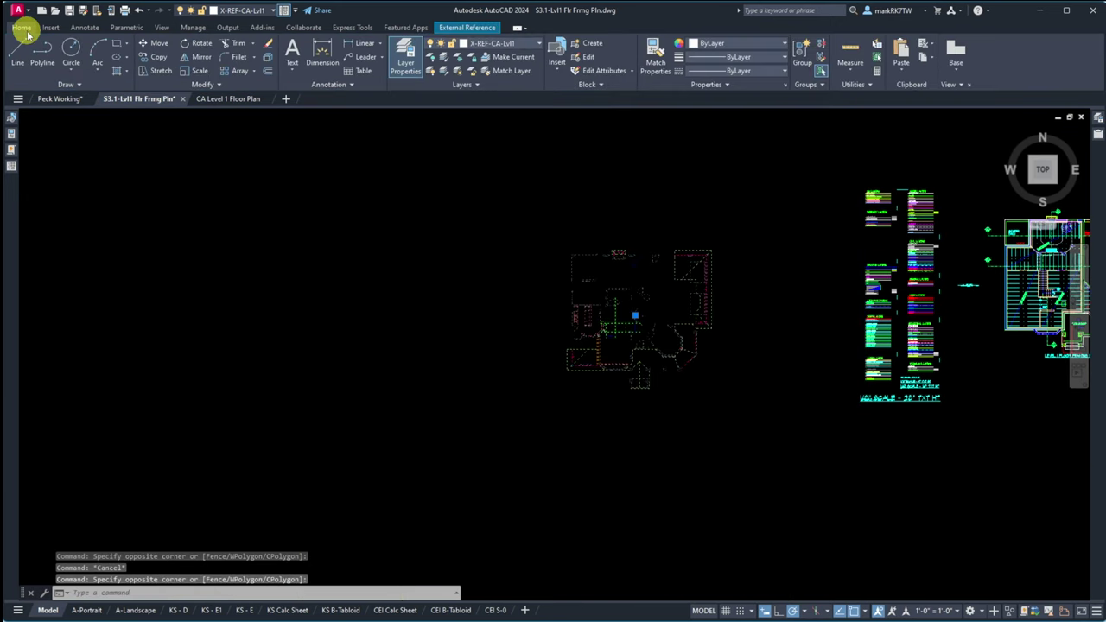
left_click(218, 83)
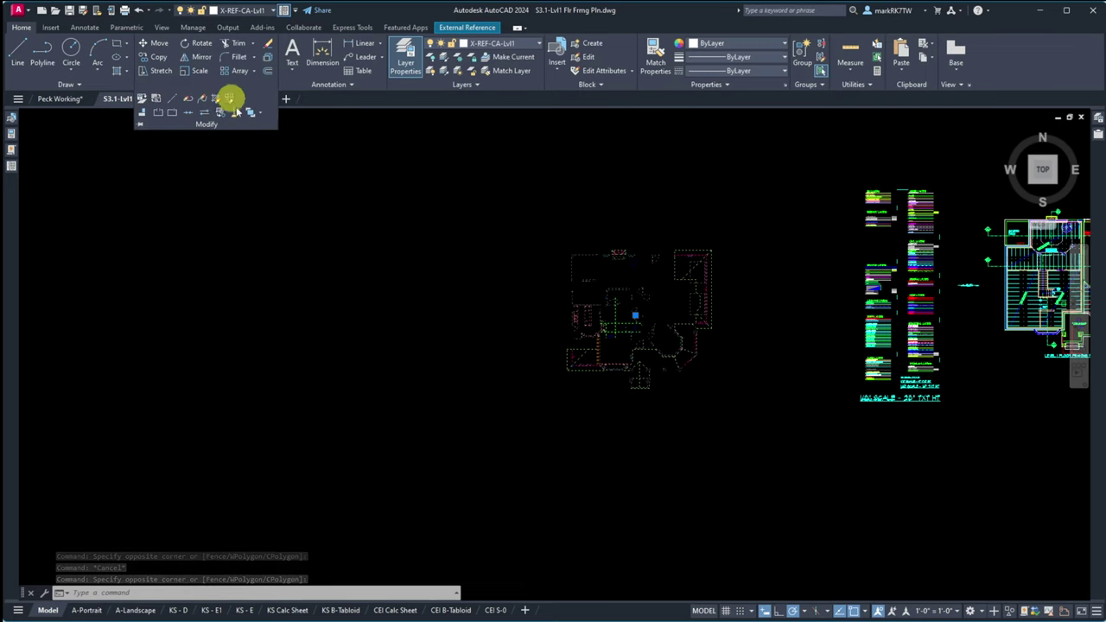
left_click(261, 113)
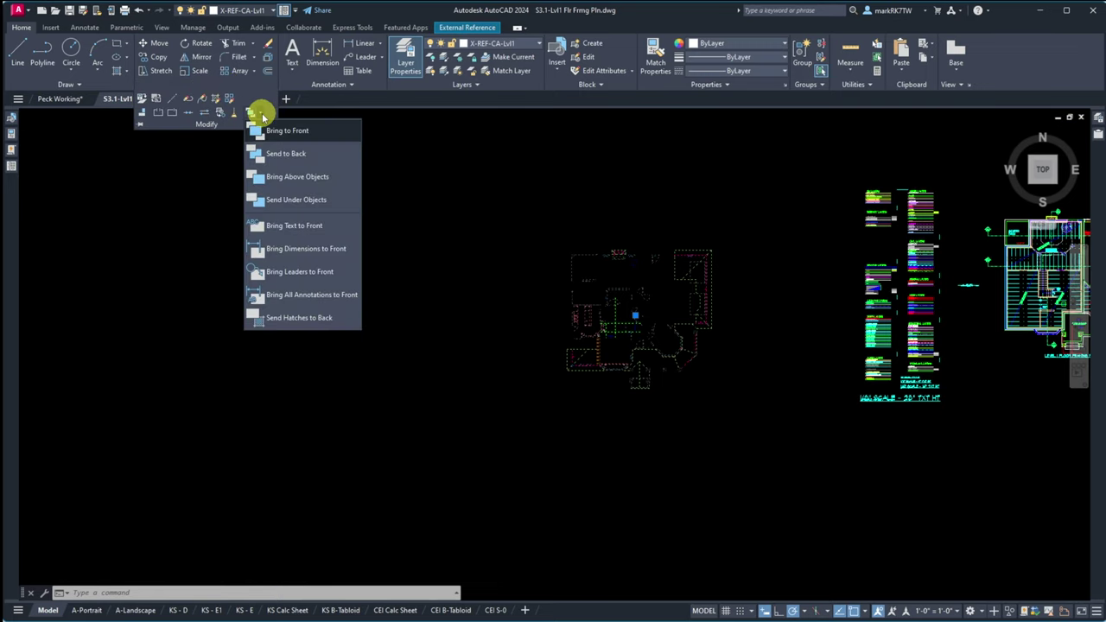
left_click(265, 155)
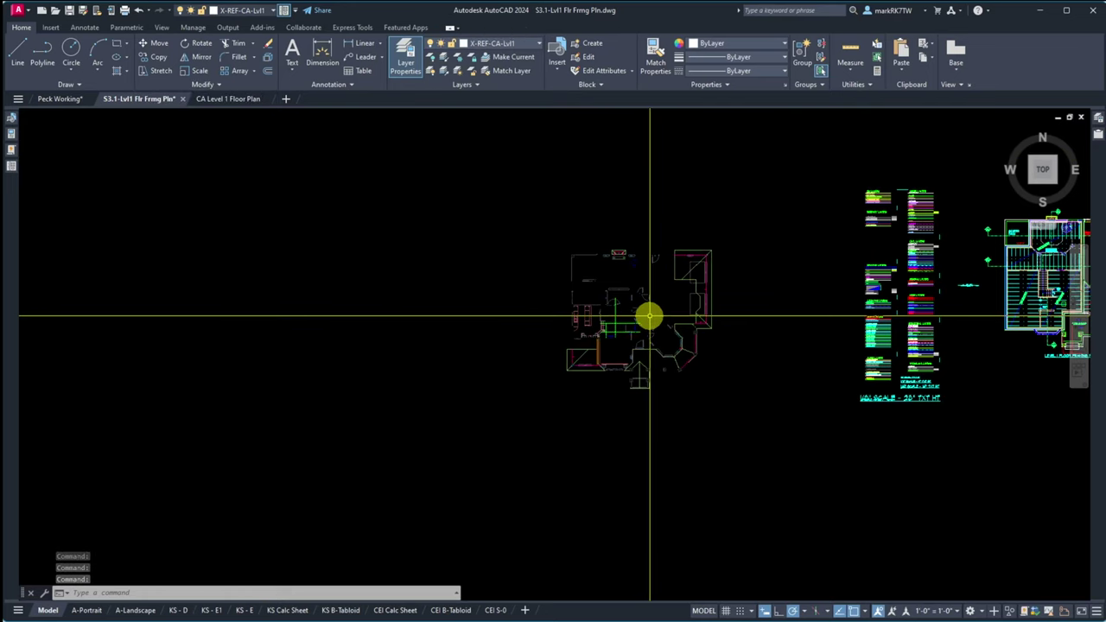
Step: Reselect the floor plan xref and expand the Layers panel tools on the Home tab
left_click(613, 290)
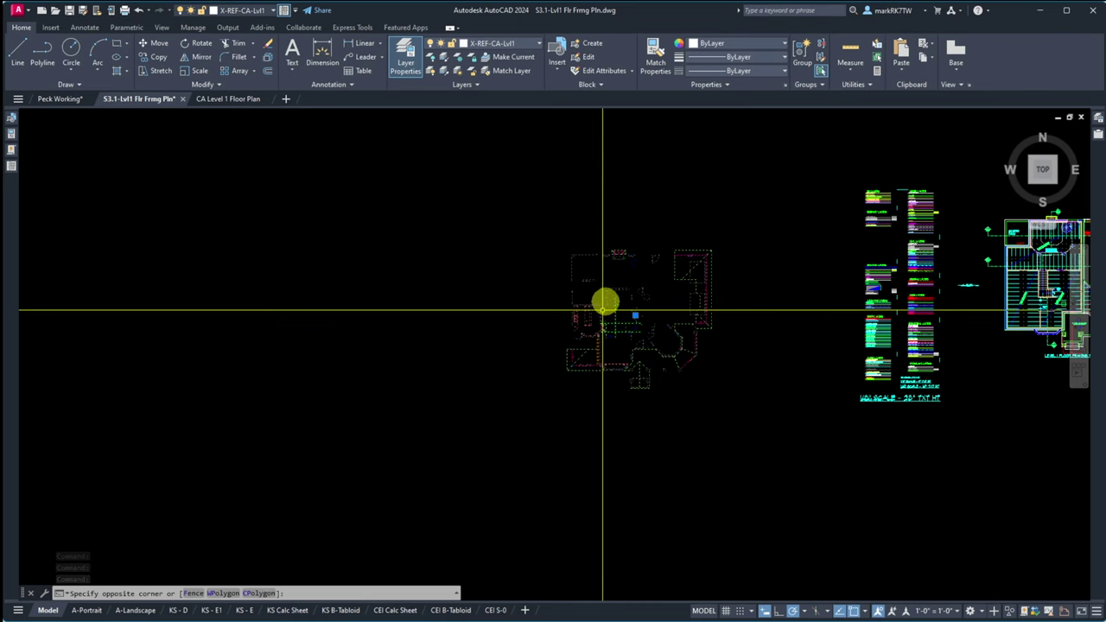
left_click(616, 285)
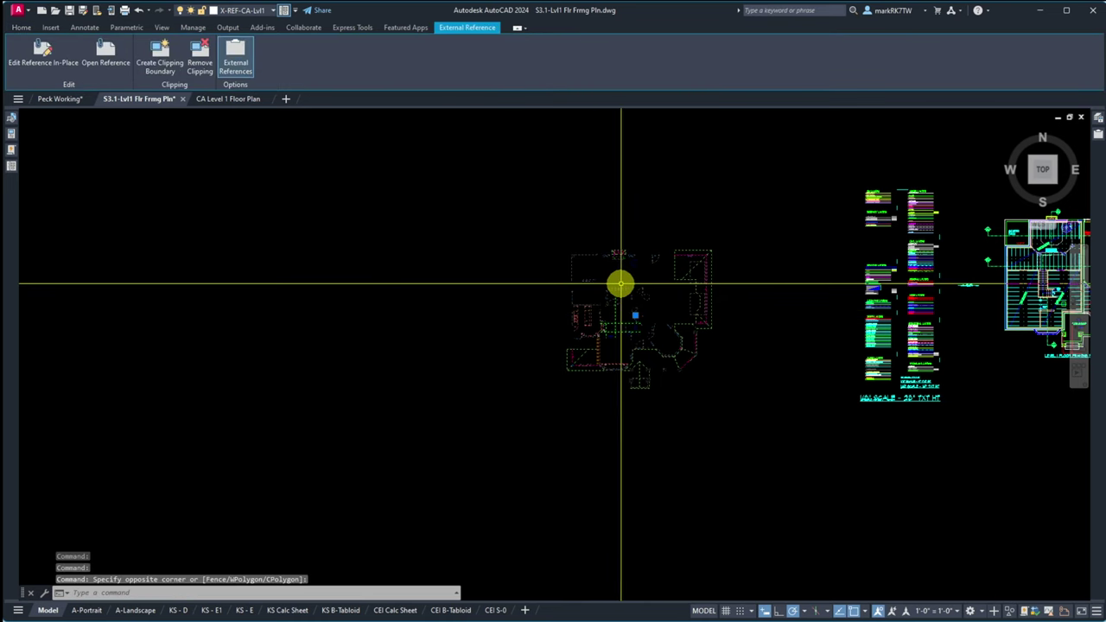
left_click(21, 29)
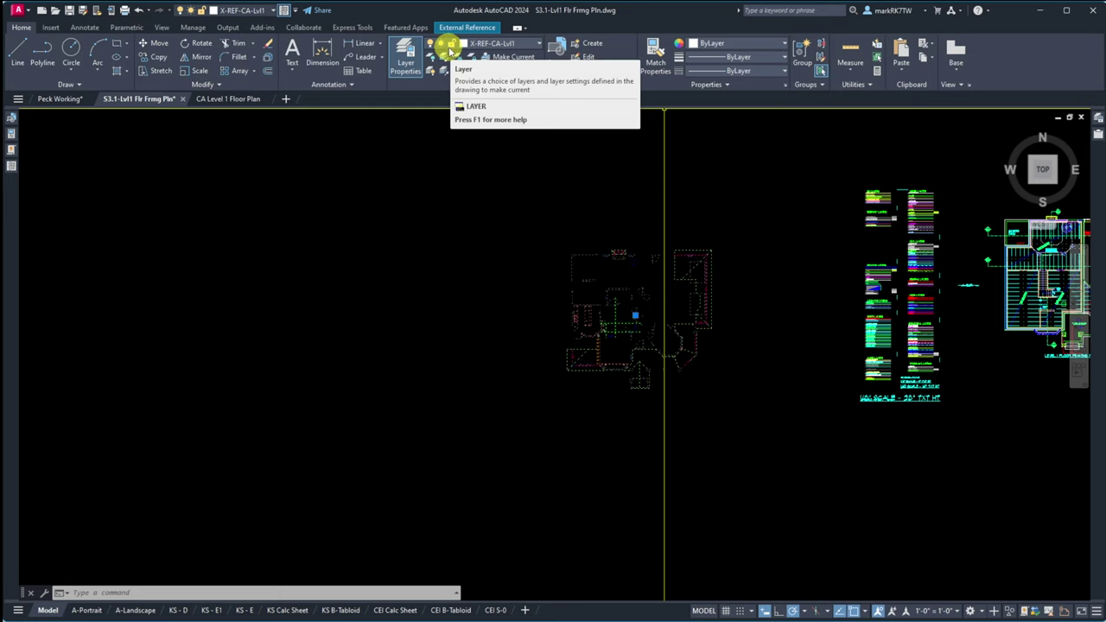
left_click(469, 85)
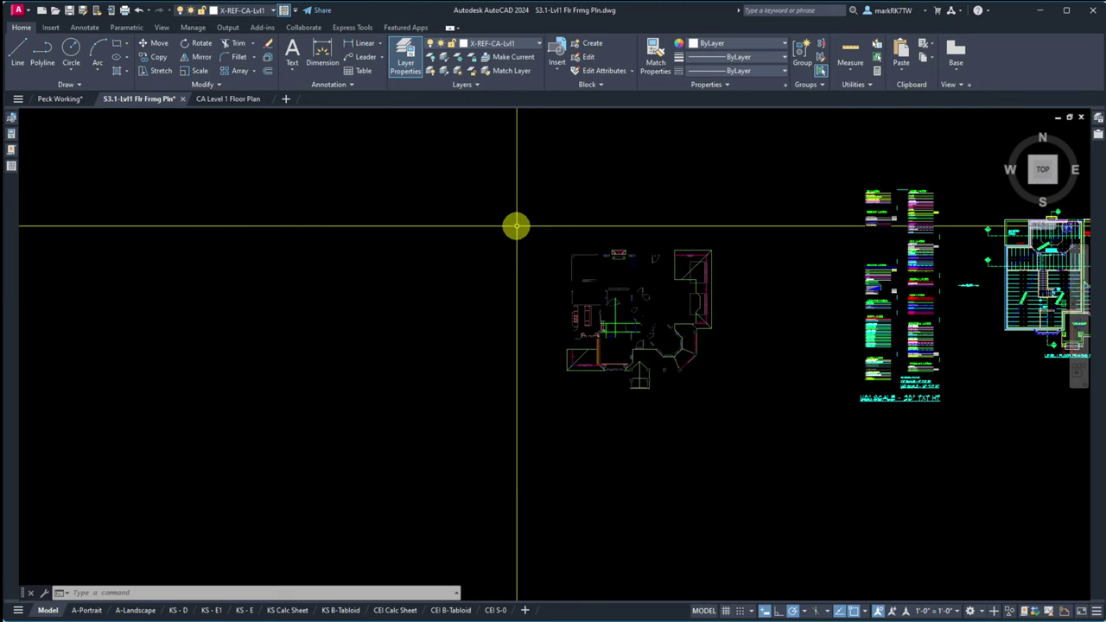
Step: Glance at the CA Level 1 Floor Plan drawing, then return to S3.1-Lvl1 Flr Frmg Pln
left_click(239, 98)
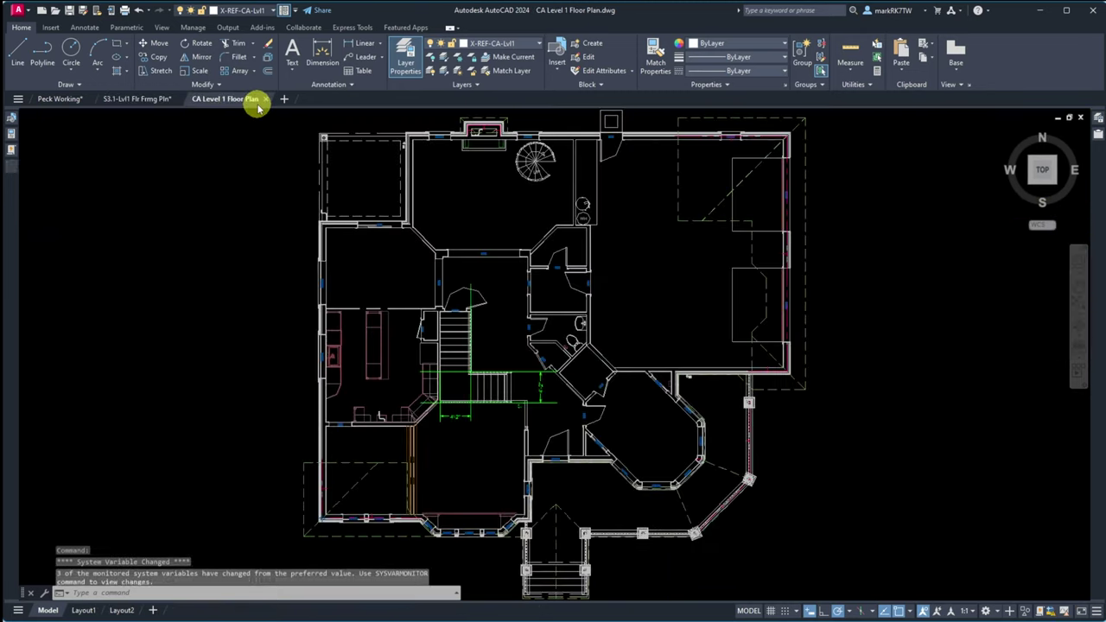
left_click(163, 98)
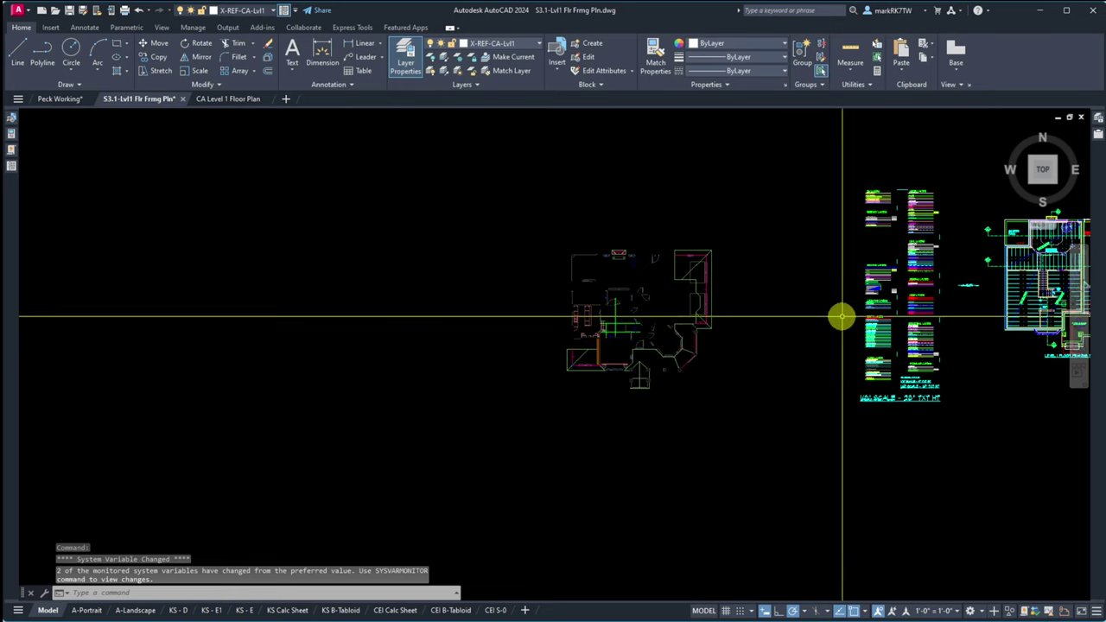
mouse_move(1097, 131)
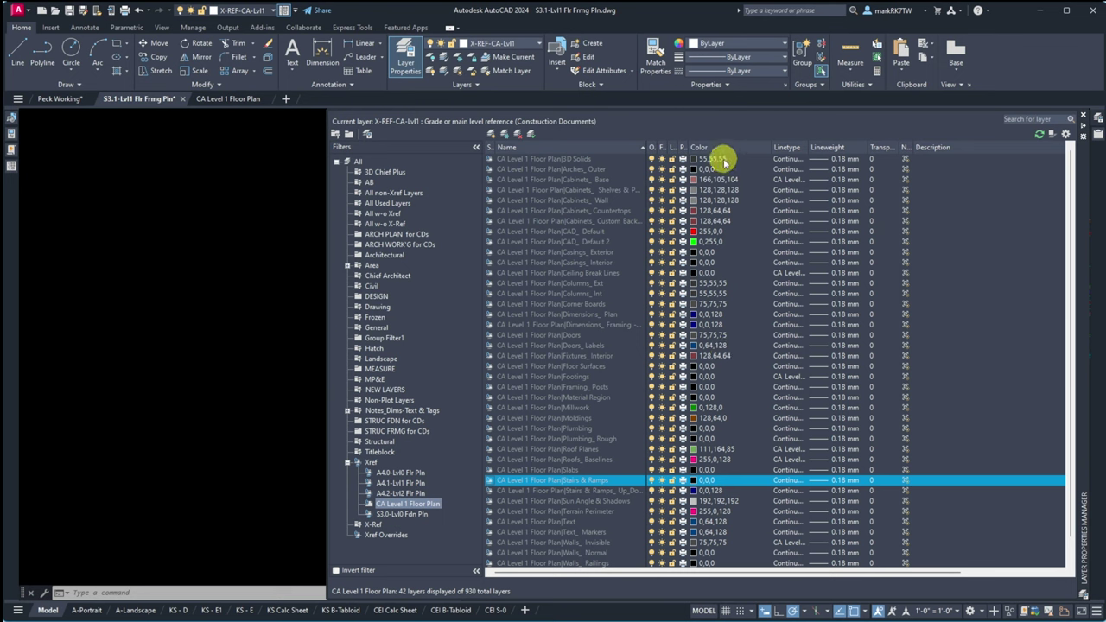
Step: Select Arches_Outer, Casings Exterior/Interior, Ceiling Break Lines, Columns and Corner Boards layers together
left_click(722, 160)
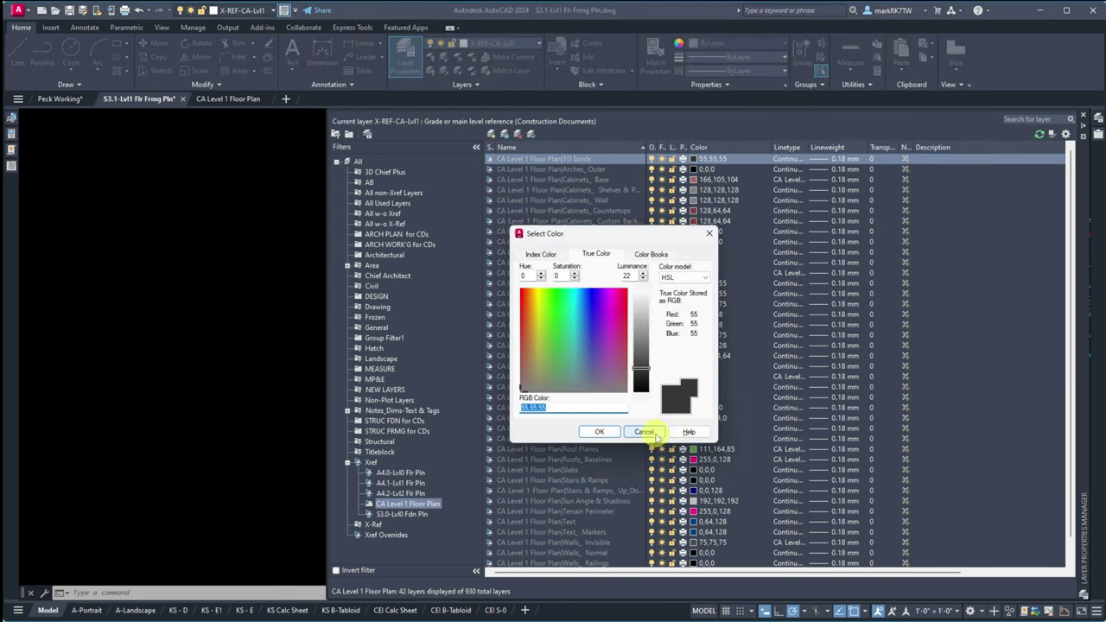
left_click(644, 432)
left_click(538, 170, "shift")
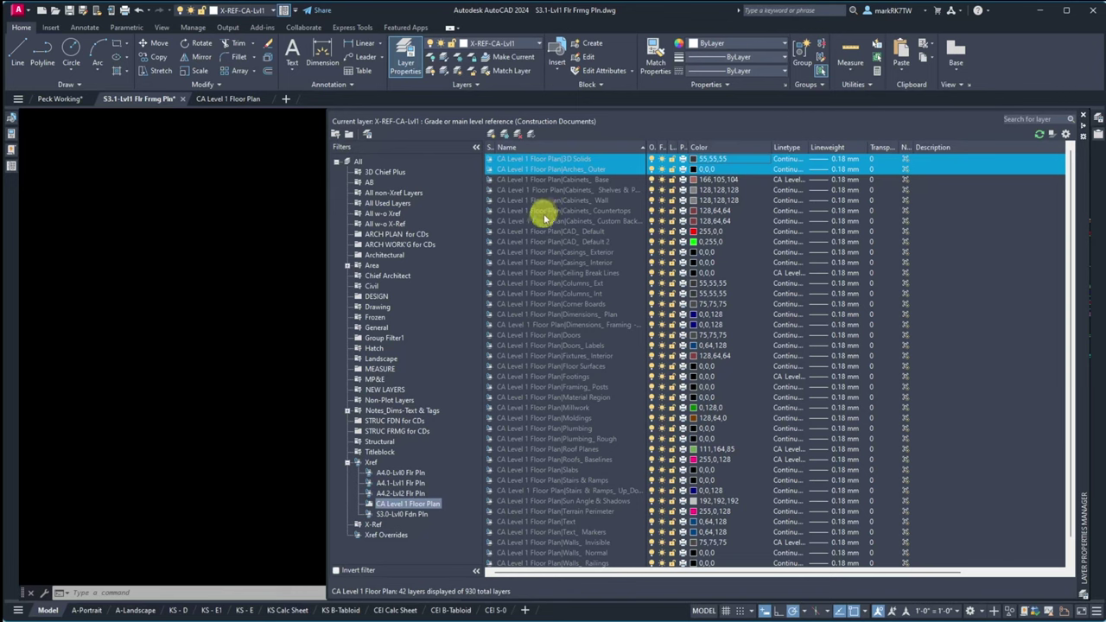
left_click(527, 242, "ctrl")
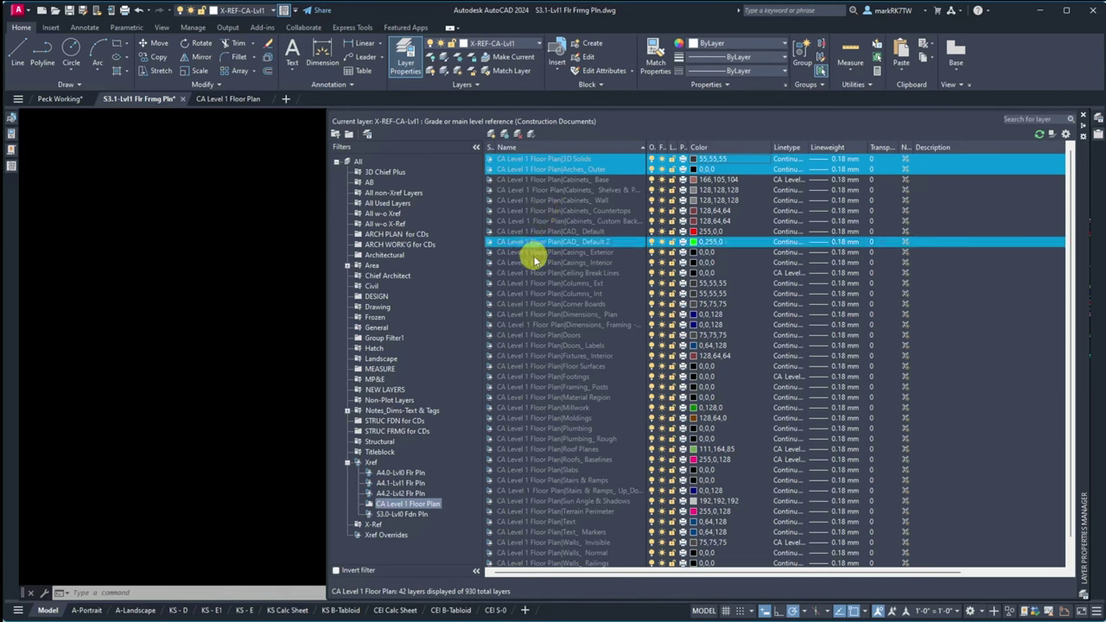
left_click(528, 241, "ctrl")
left_click(528, 252, "ctrl")
left_click(533, 263, "ctrl")
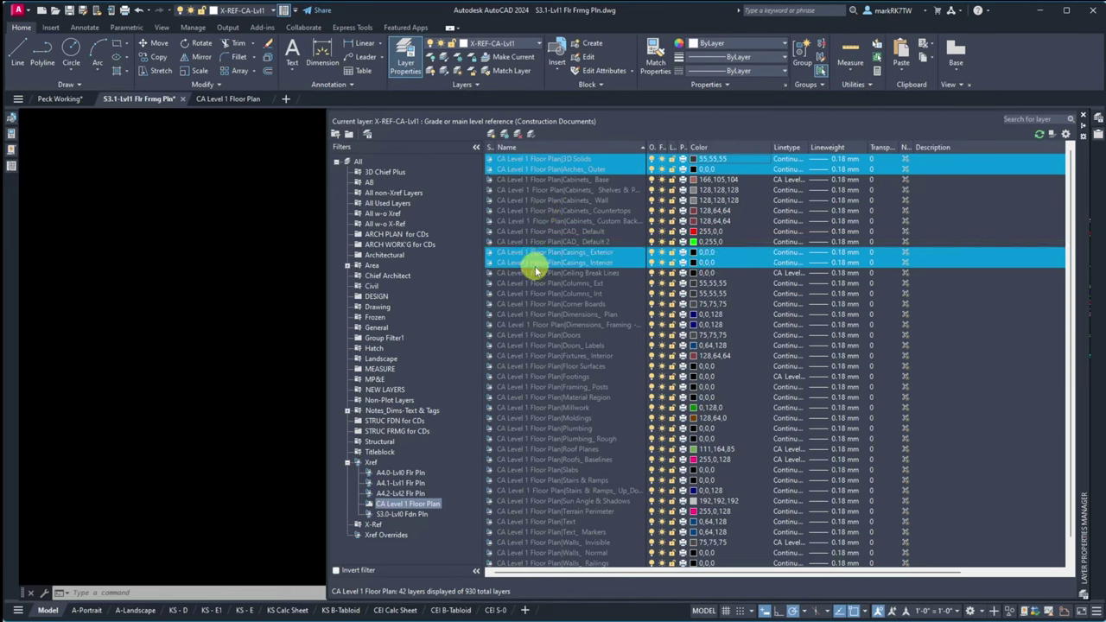
left_click(534, 273, "ctrl")
left_click(536, 293, "ctrl")
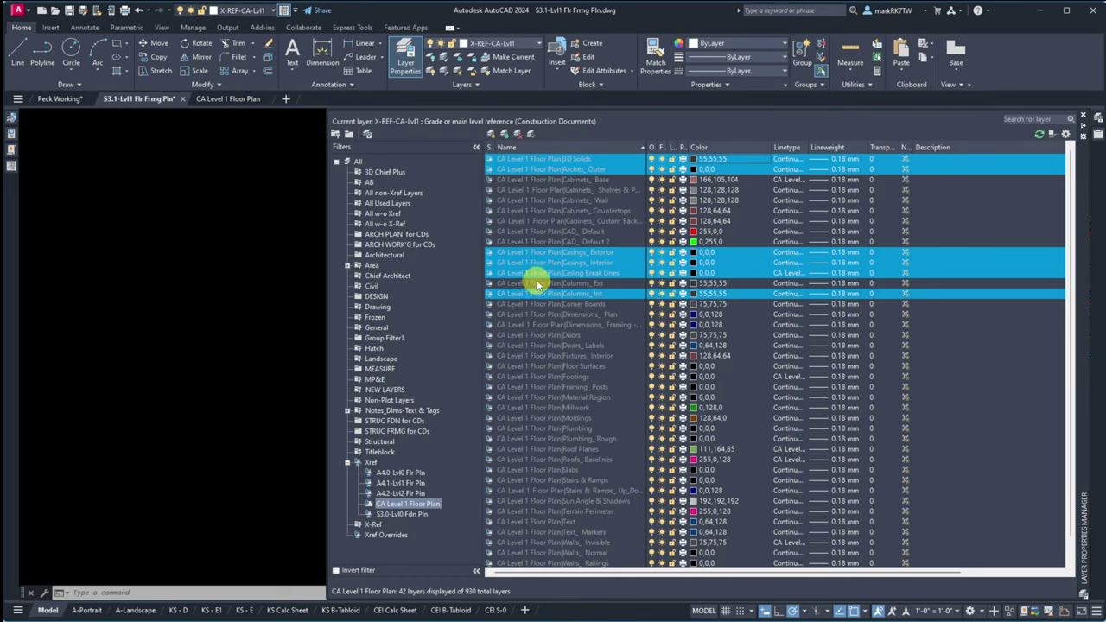
left_click(536, 283, "ctrl")
left_click(536, 304, "ctrl")
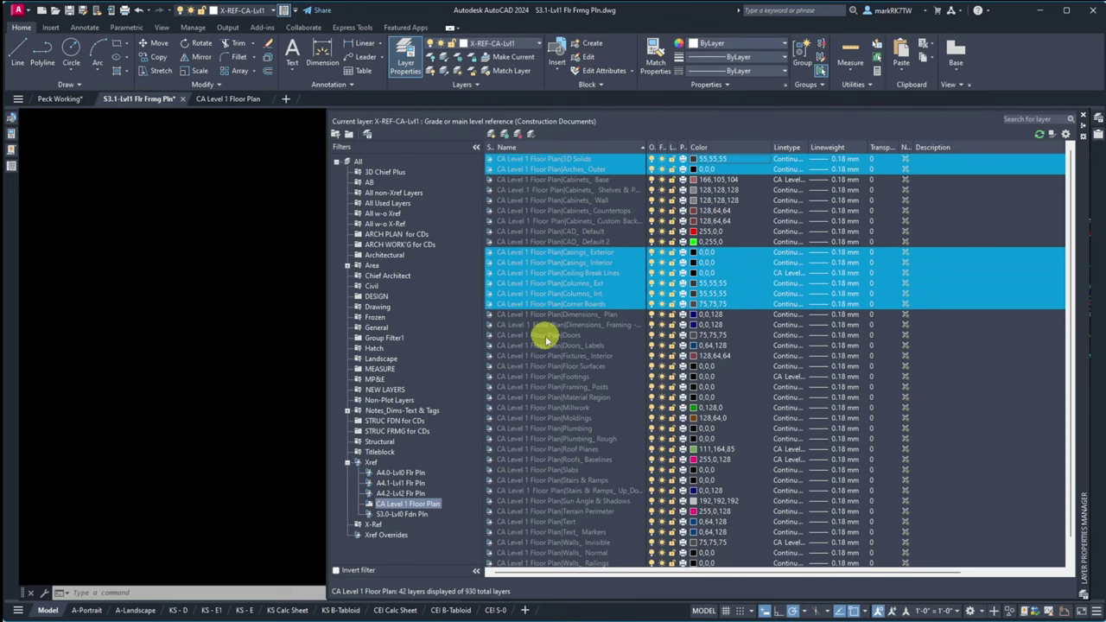
Step: Add Doors, Floor Surfaces, Footings, Framing_Posts, Material Region and Plumbing layers to the selection
left_click(542, 336, "ctrl")
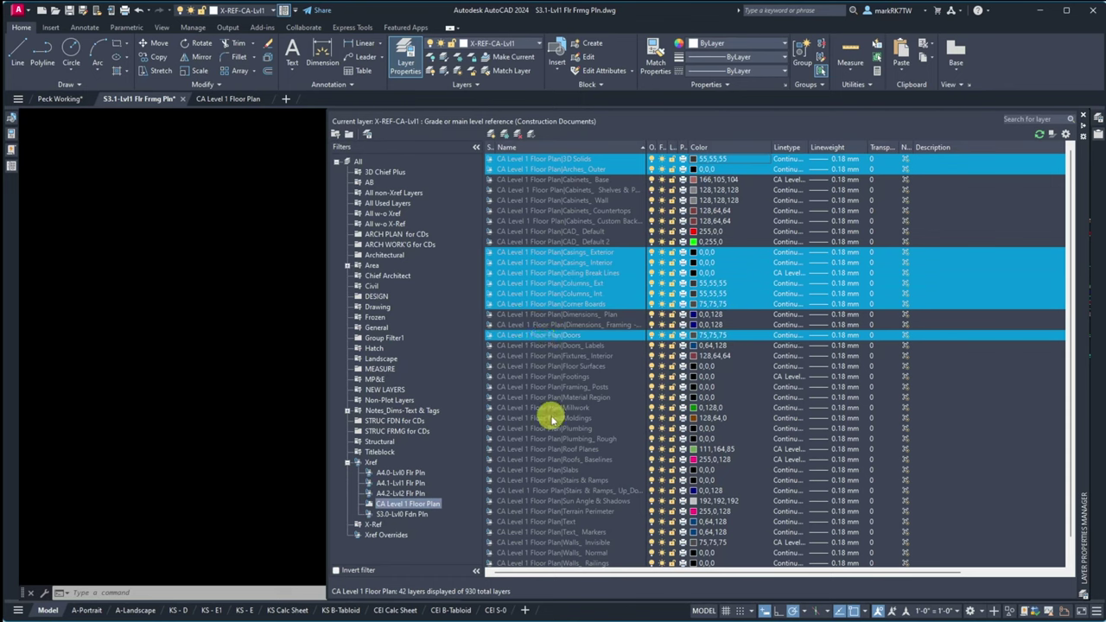
left_click(540, 367, "ctrl")
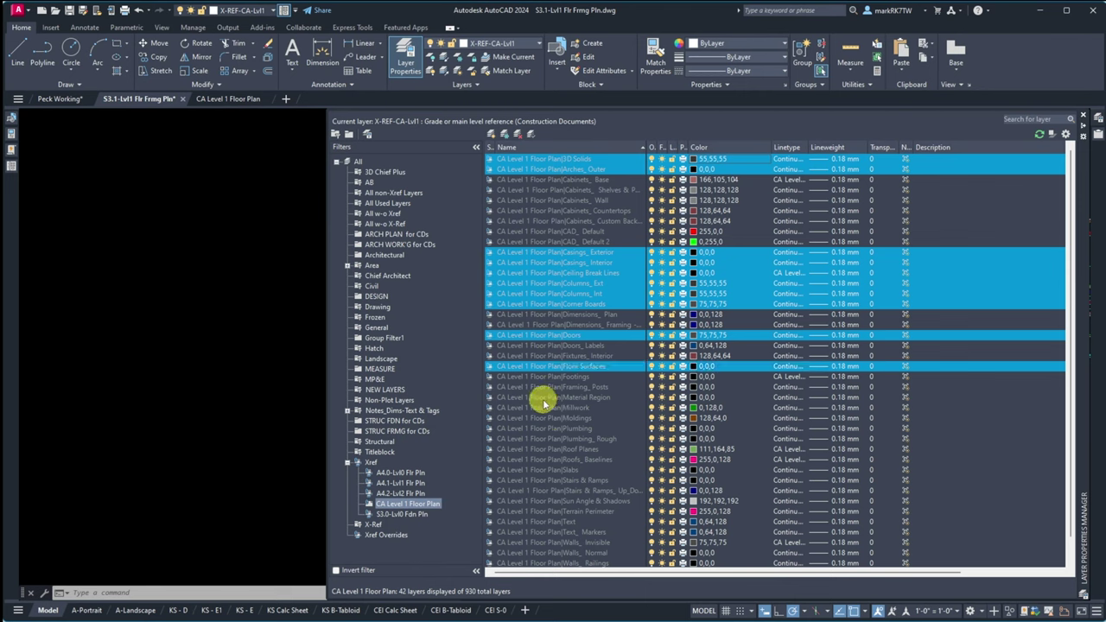
left_click_drag(540, 389, 537, 380, "ctrl")
left_click(542, 399, "ctrl")
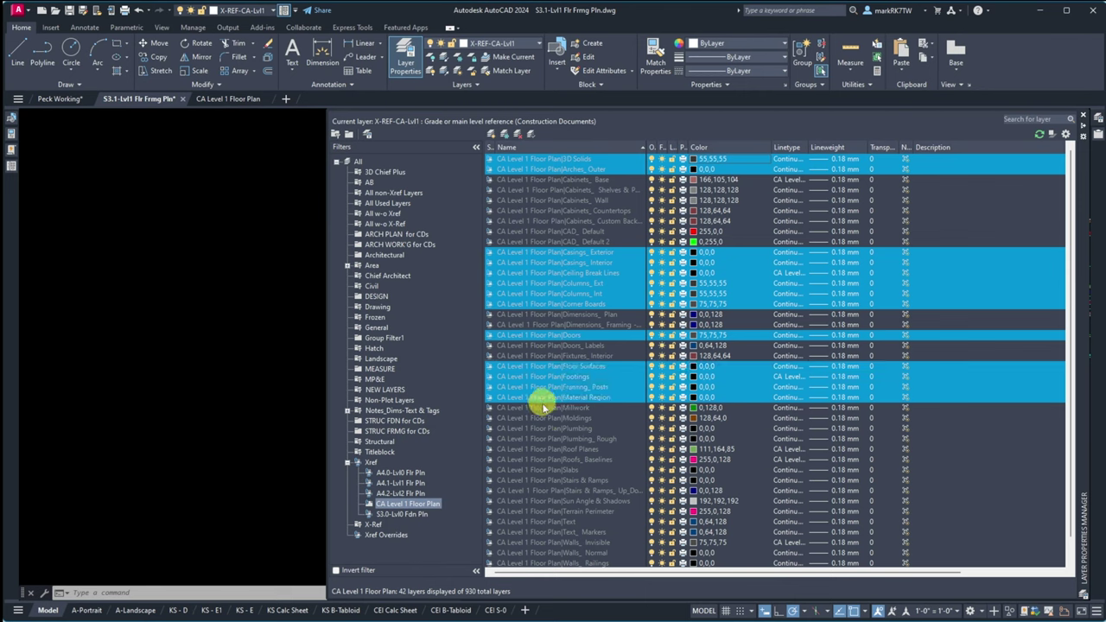
left_click(539, 429, "ctrl")
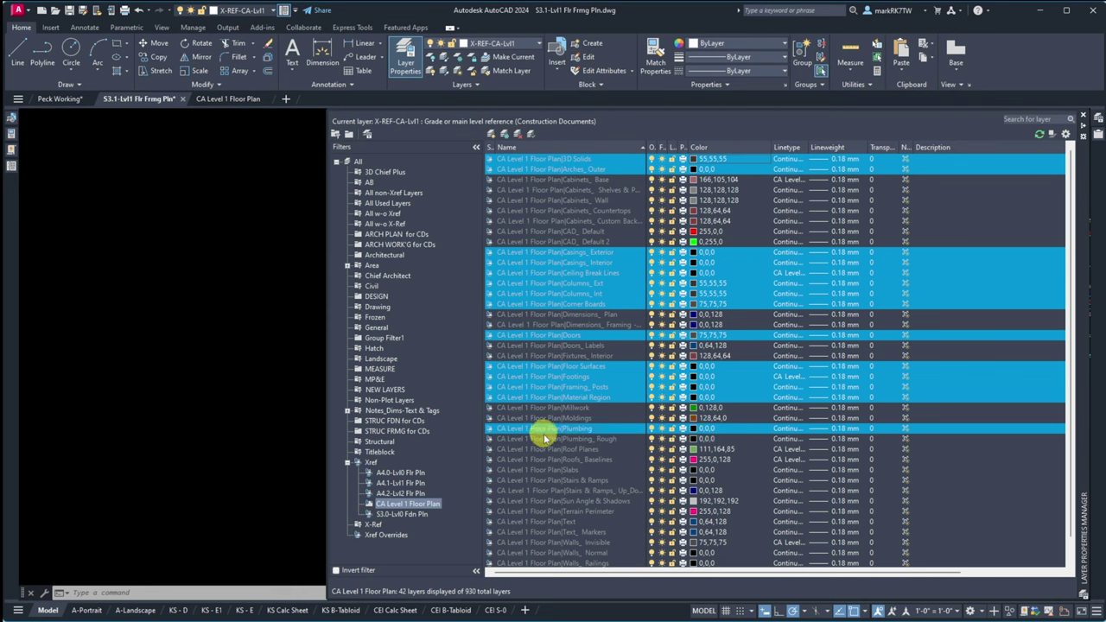
left_click(541, 439, "ctrl")
Step: Add Slabs, Stairs & Ramps, Walls_Normal, Walls_Railings and Windows, then bring up Select Color
left_click(538, 469, "ctrl")
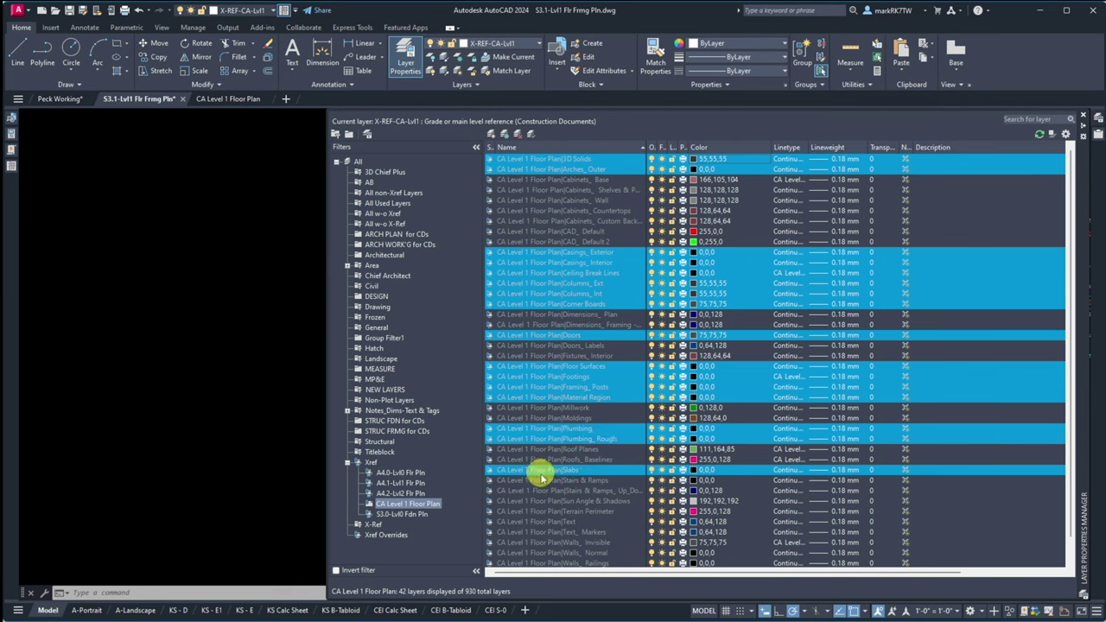
left_click(539, 479, "ctrl")
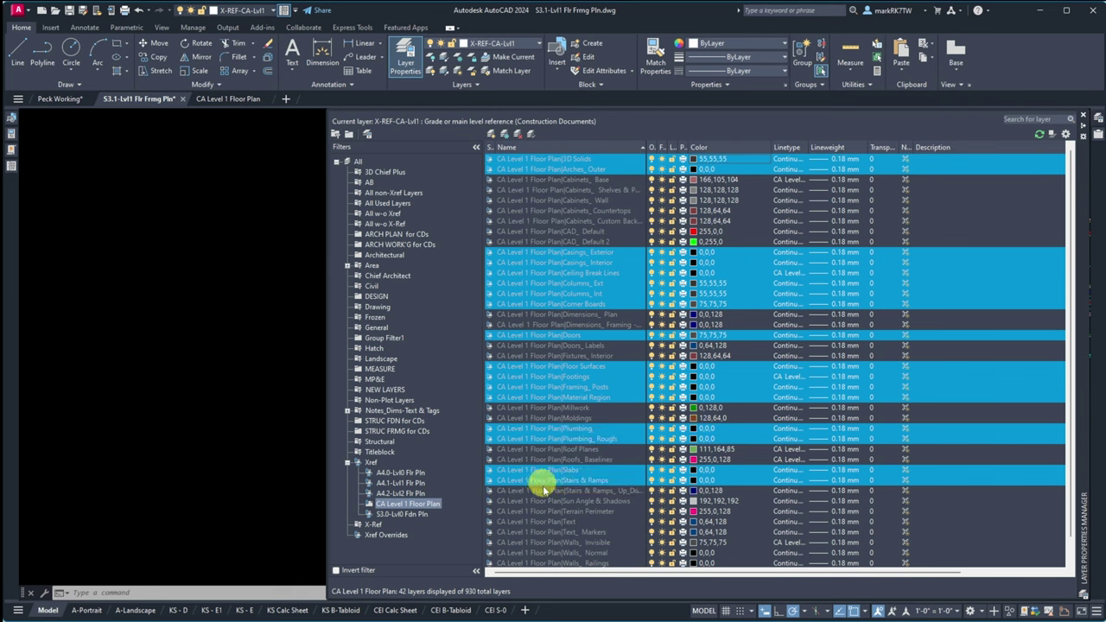
left_click(548, 552, "ctrl")
left_click(546, 563, "ctrl")
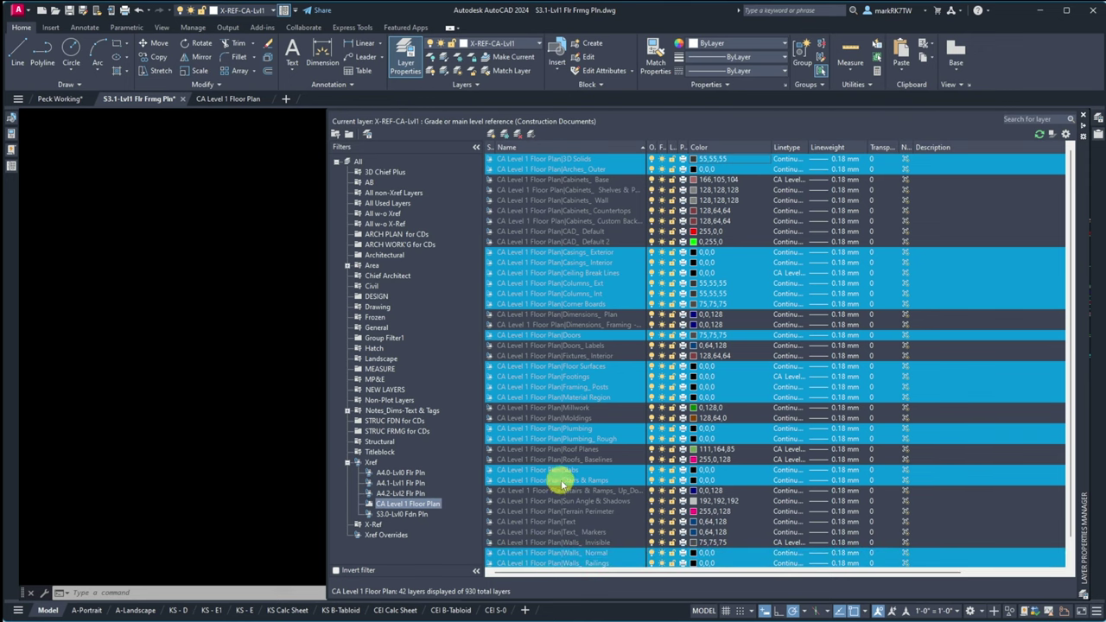
scroll(561, 482, "down", 1)
left_click(554, 542, "ctrl")
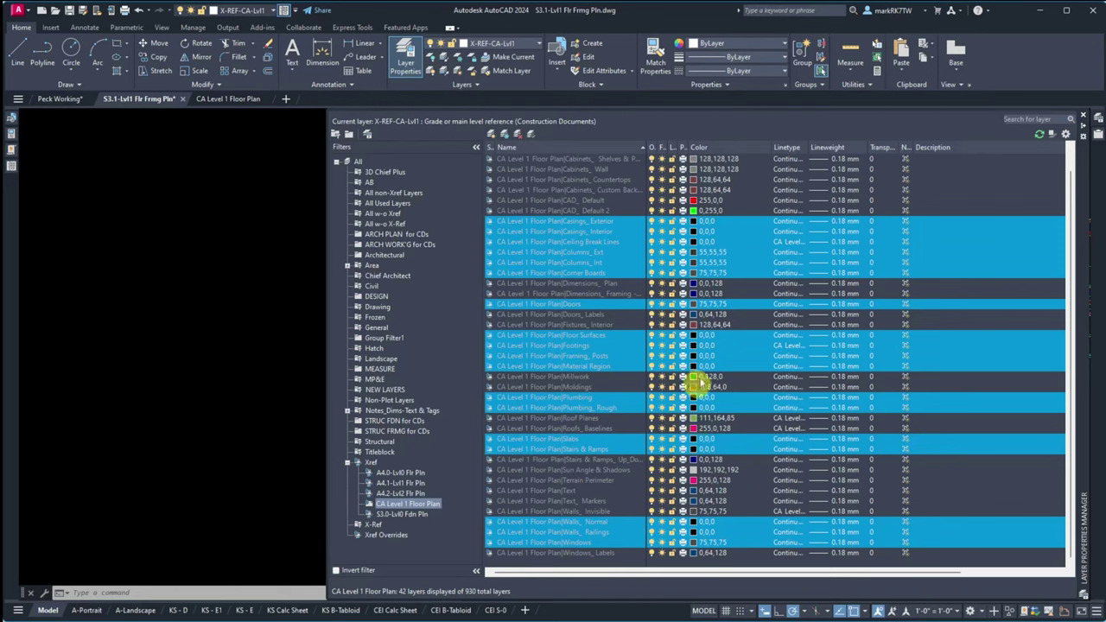
left_click(701, 264)
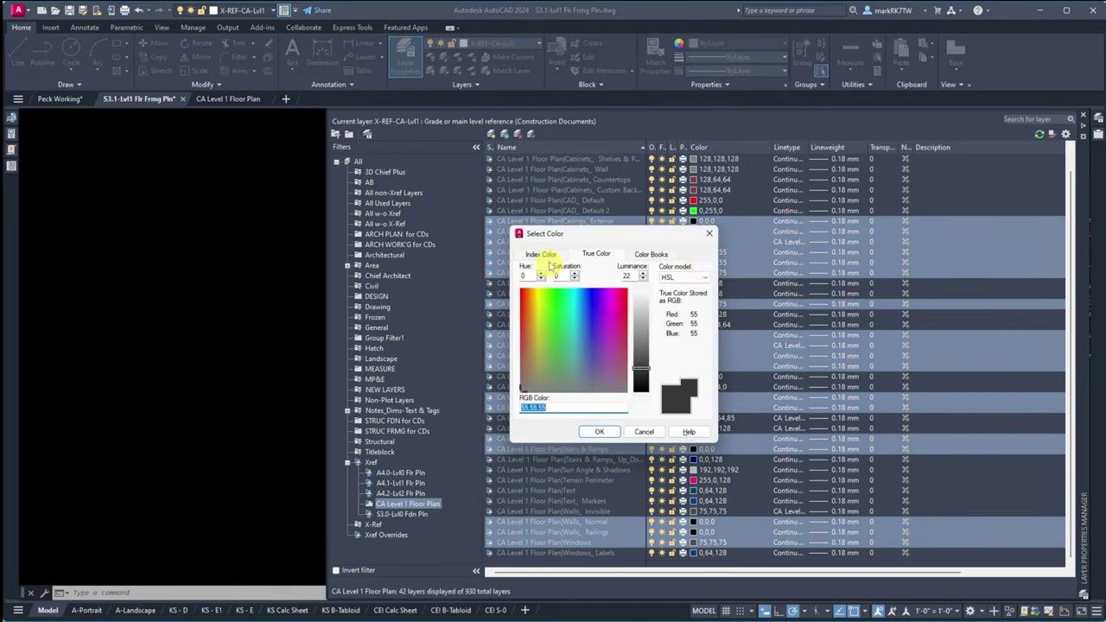
Step: Set all the gathered dark layers to grey index colour 9
left_click(540, 254)
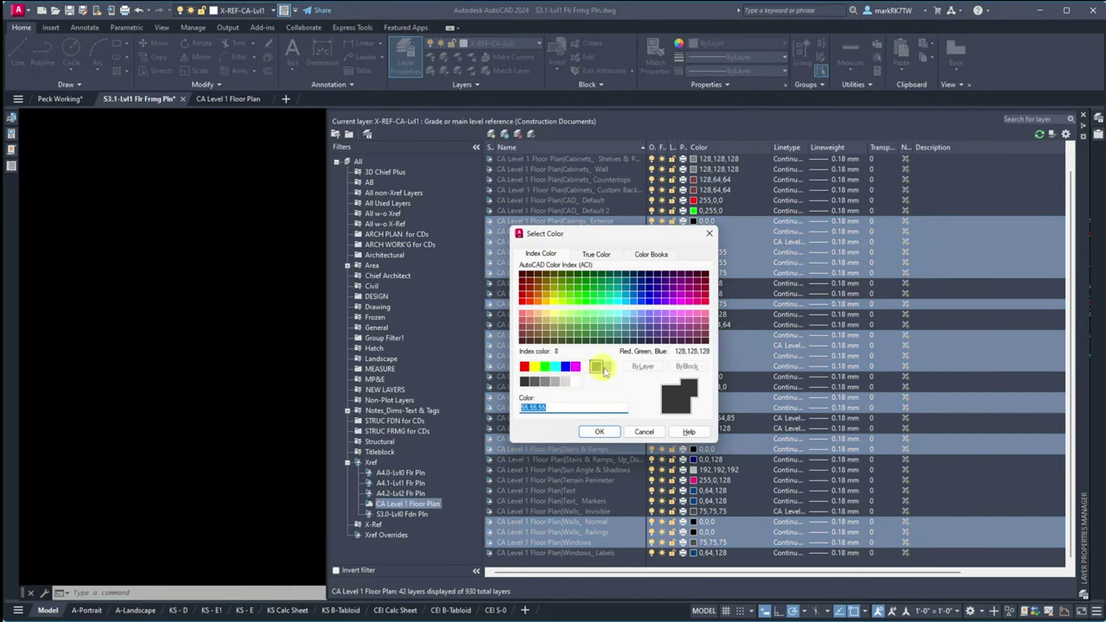
left_click(596, 365)
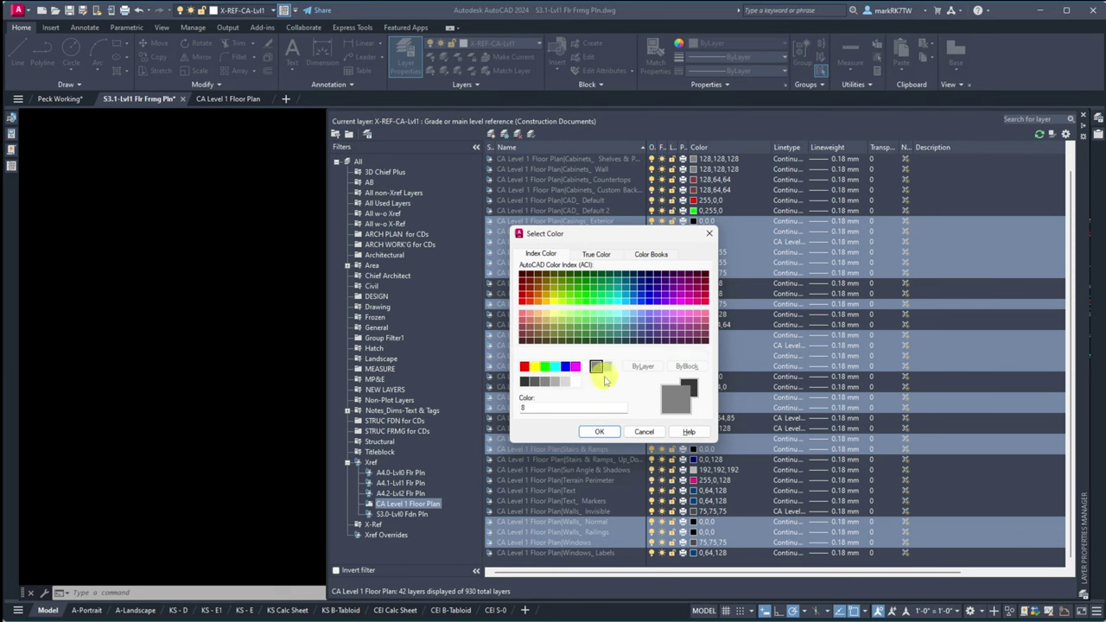
left_click(599, 432)
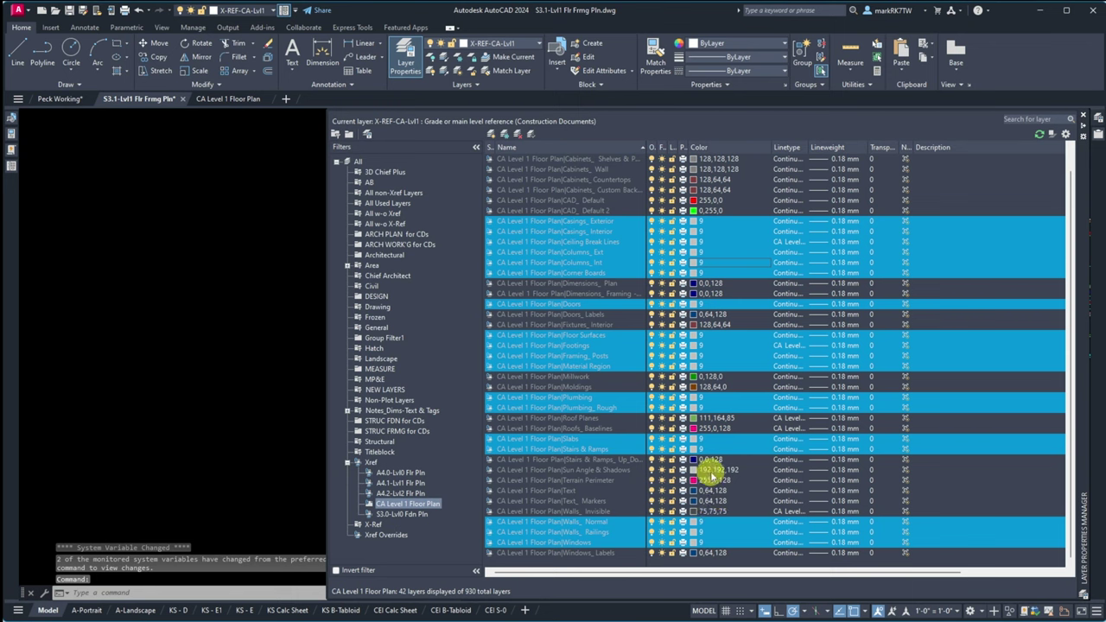
left_click(580, 460)
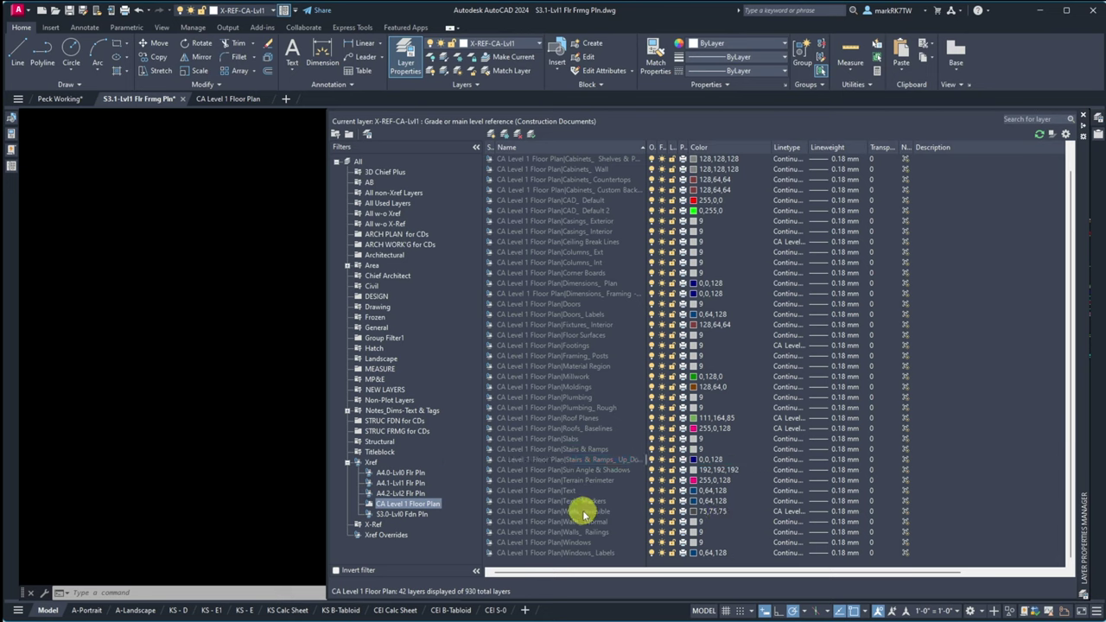
Step: Set the Walls_Invisible layer to grey colour 9 as well
left_click(690, 515)
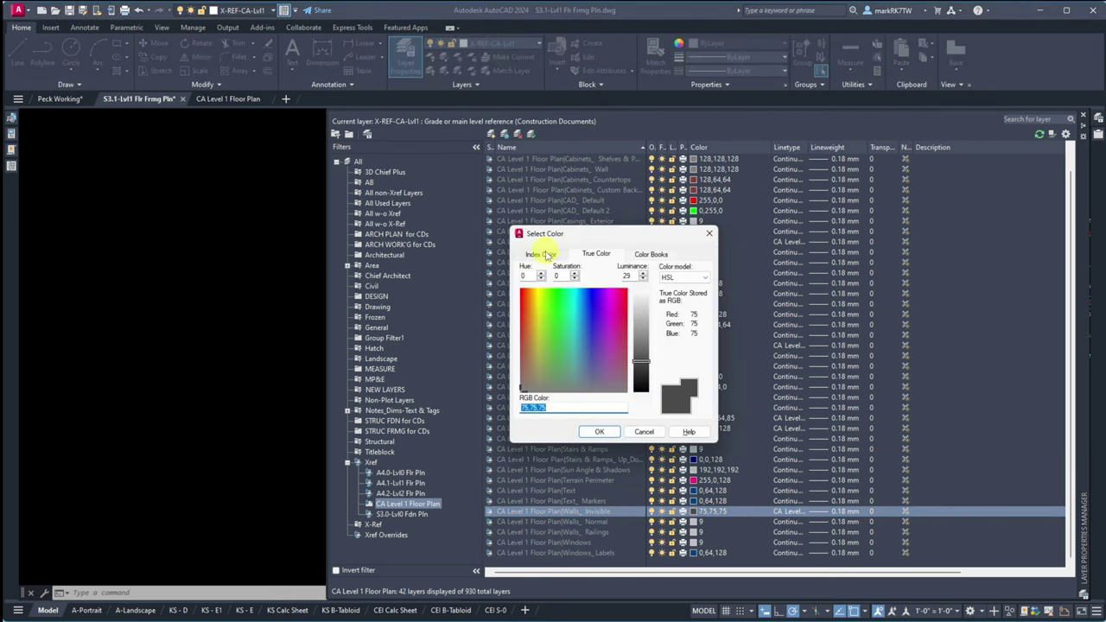
left_click(546, 254)
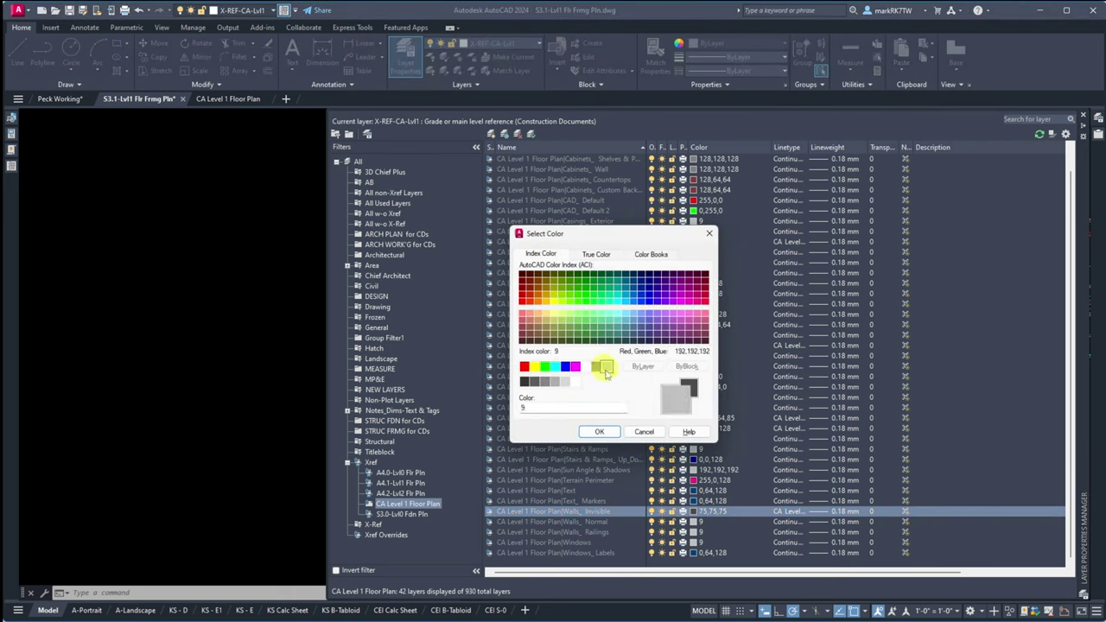
left_click(600, 433)
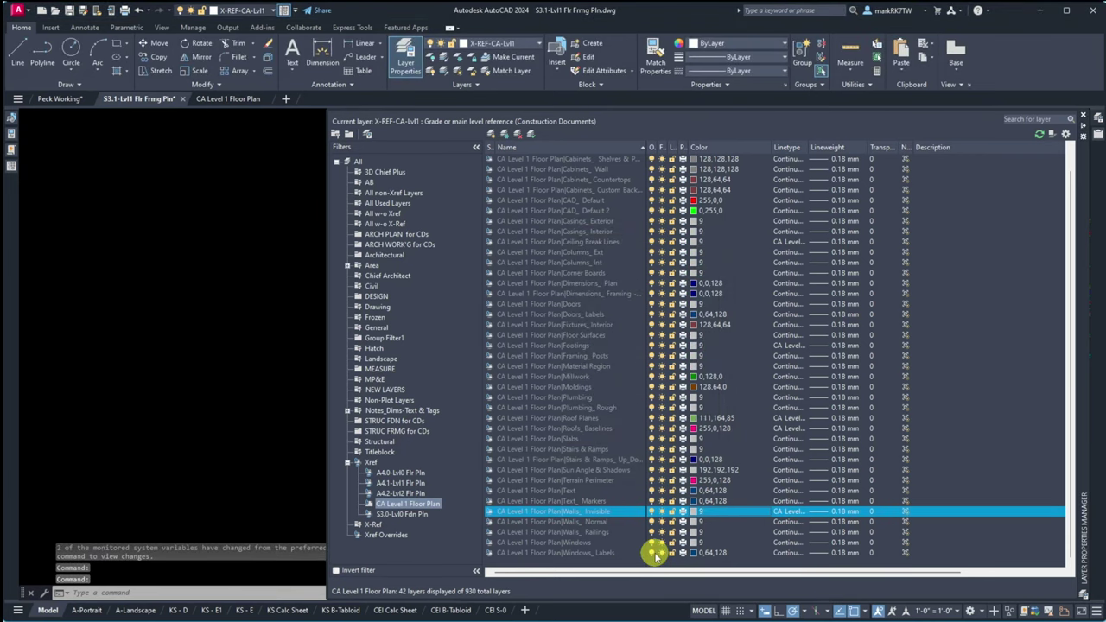
Step: Make the Dimensions_Plan and Dimensions_Framing layers green
left_click(556, 284)
left_click(539, 293, "shift")
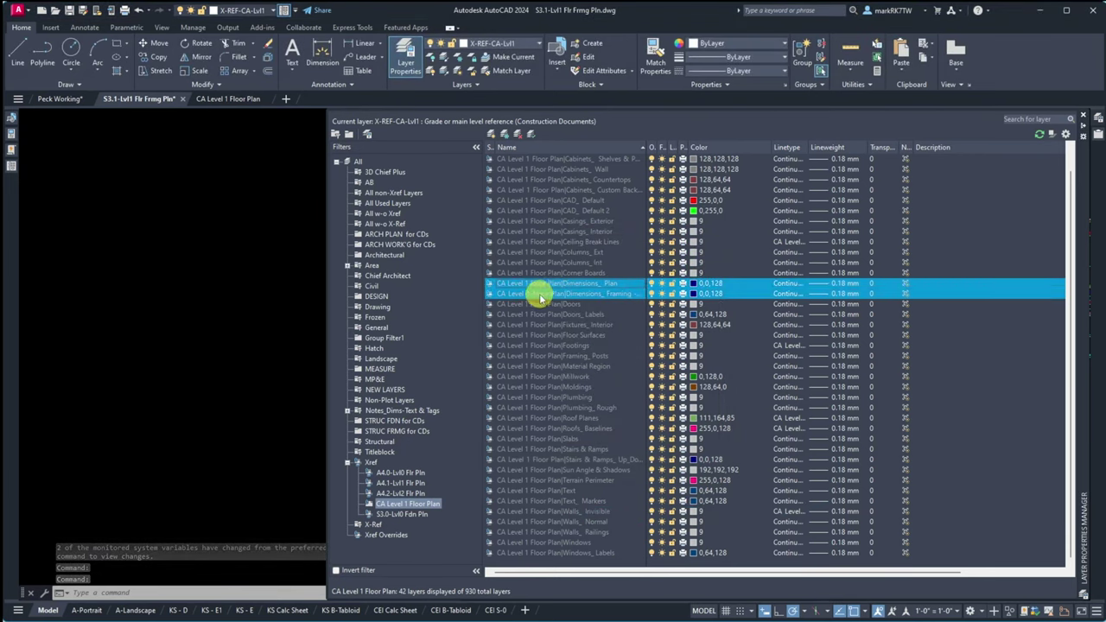
left_click(694, 285)
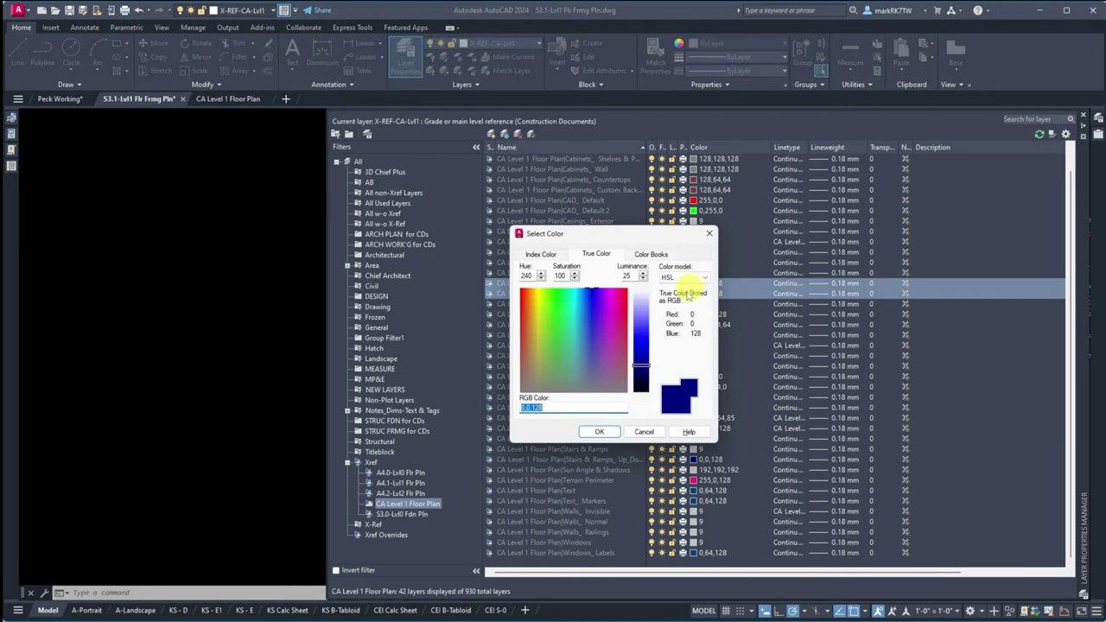
left_click(541, 254)
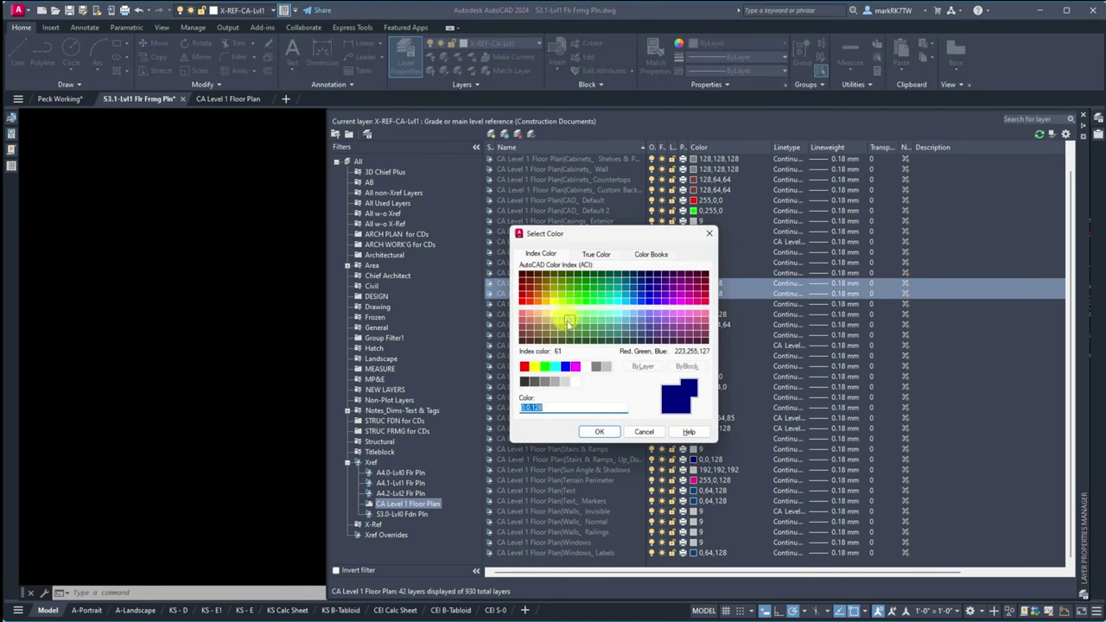
left_click(599, 433)
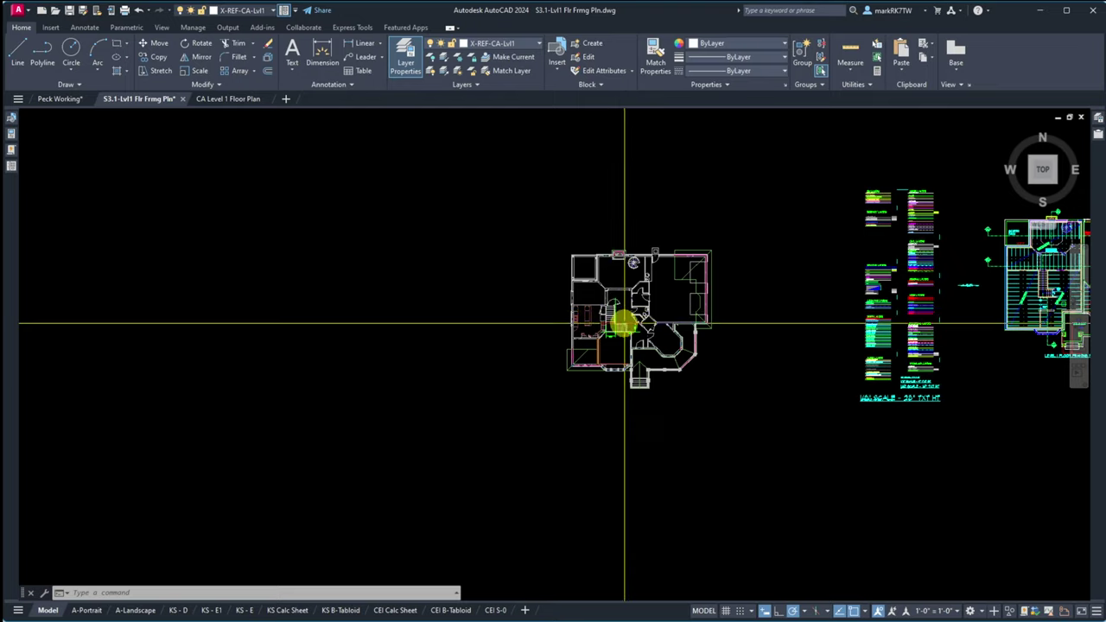
Step: Zoom in and out to compare the grey-toned floor plan xref with the framing plan
scroll(622, 318, "up", 5)
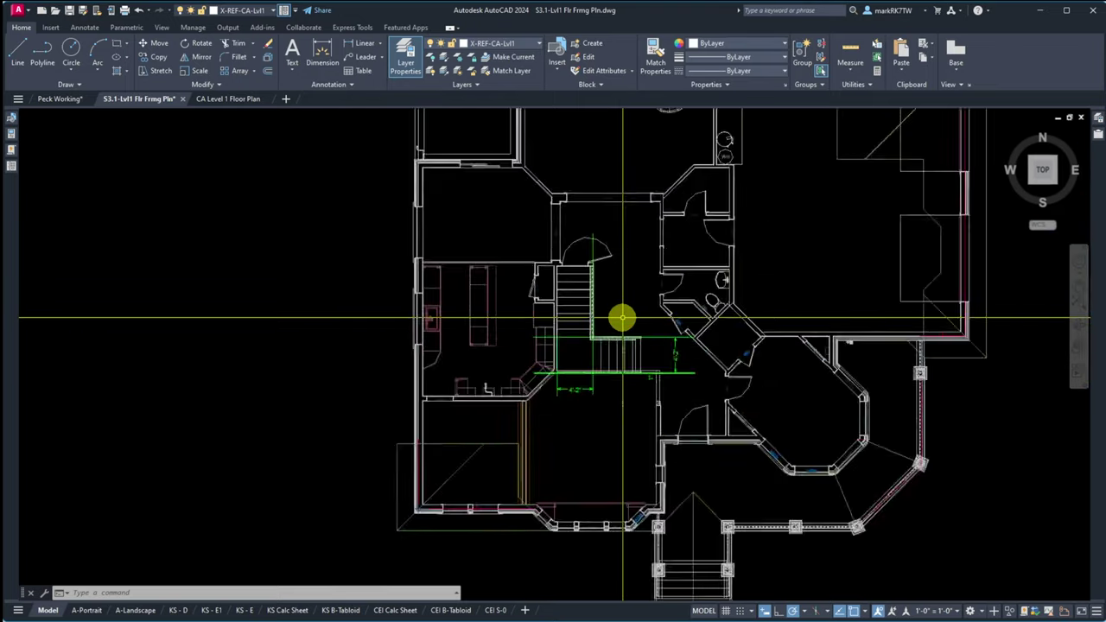
scroll(613, 286, "down", 5)
scroll(541, 214, "up", 10)
scroll(542, 214, "down", 12)
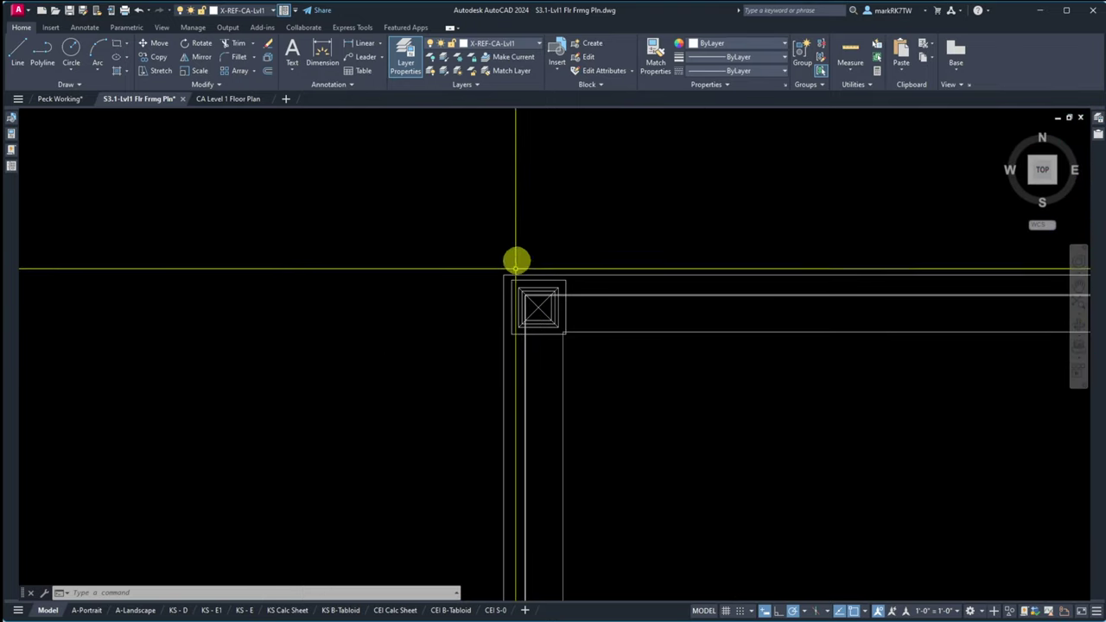
scroll(716, 254, "up", 4)
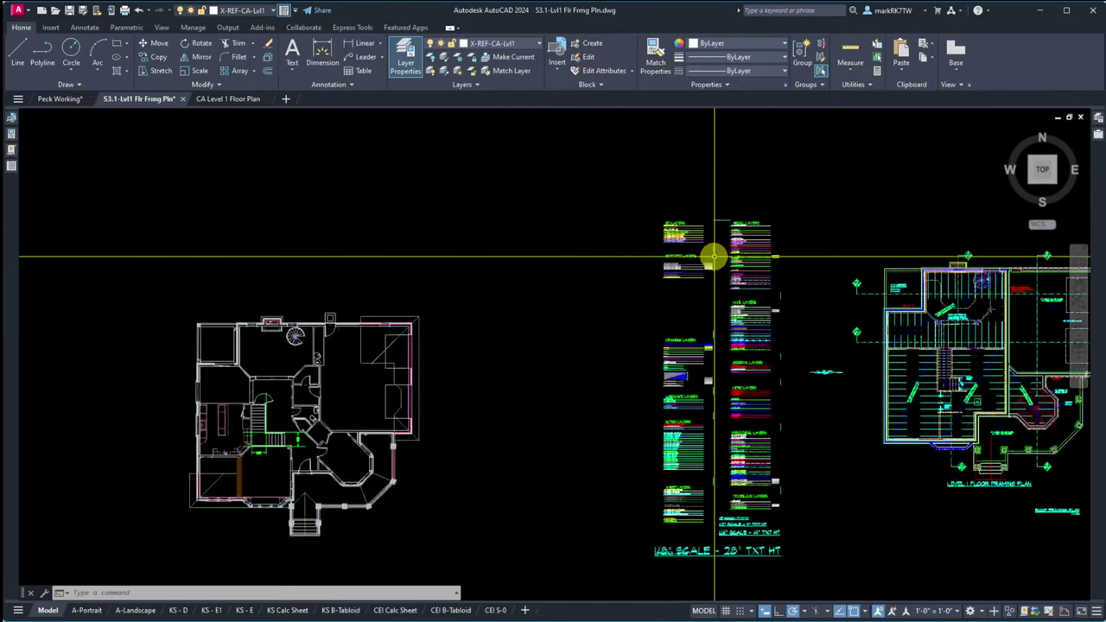
scroll(716, 254, "down", 4)
scroll(708, 264, "up", 9)
scroll(547, 202, "down", 5)
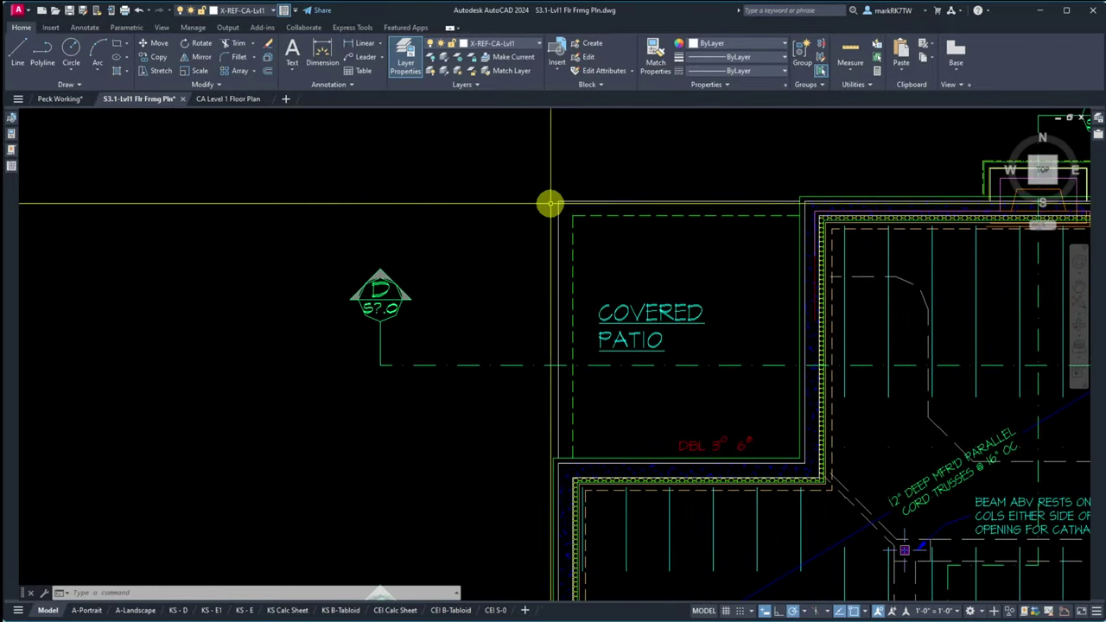
scroll(636, 207, "down", 3)
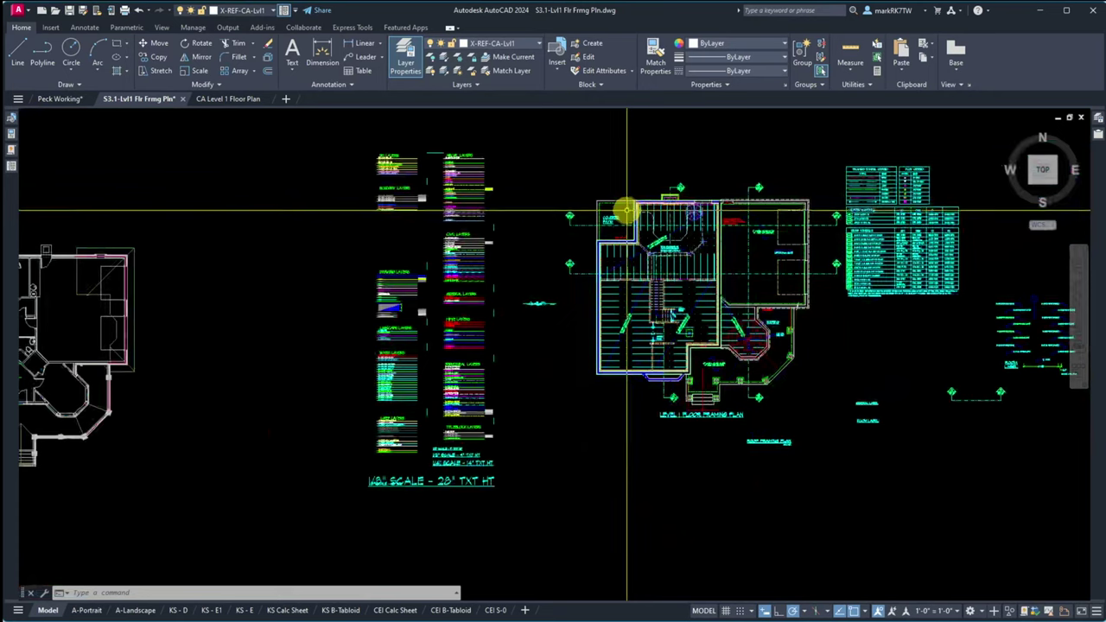
scroll(395, 230, "down", 3)
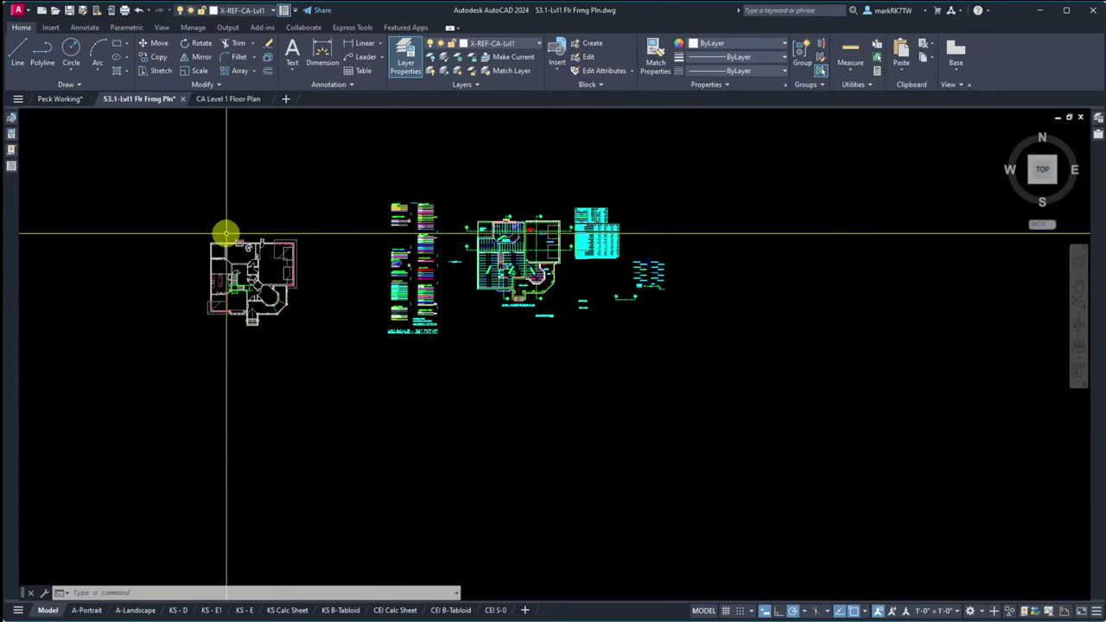
scroll(224, 234, "up", 8)
scroll(198, 366, "up", 3)
scroll(286, 405, "down", 2)
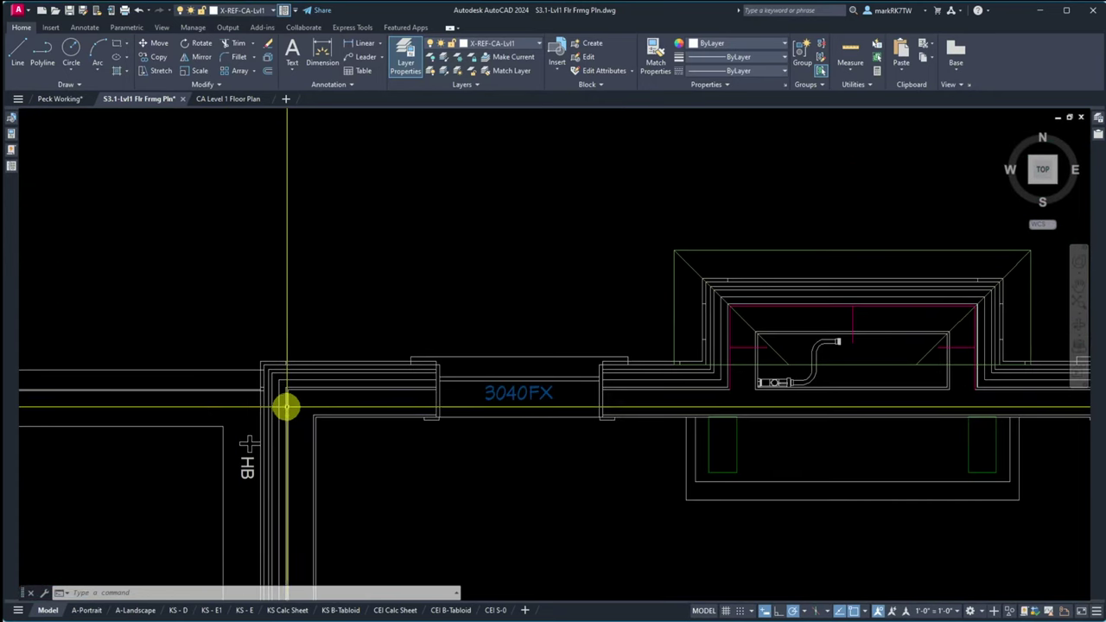
scroll(297, 379, "up", 5)
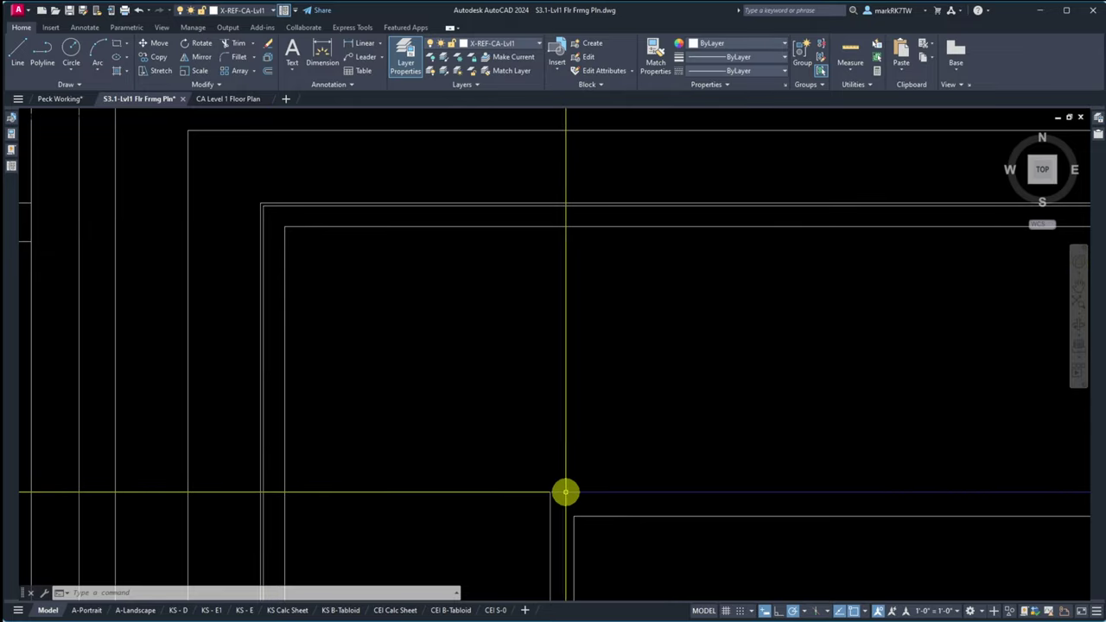
Step: Start a DI distance measurement from a wall corner, then cancel it
type("di")
key("Return")
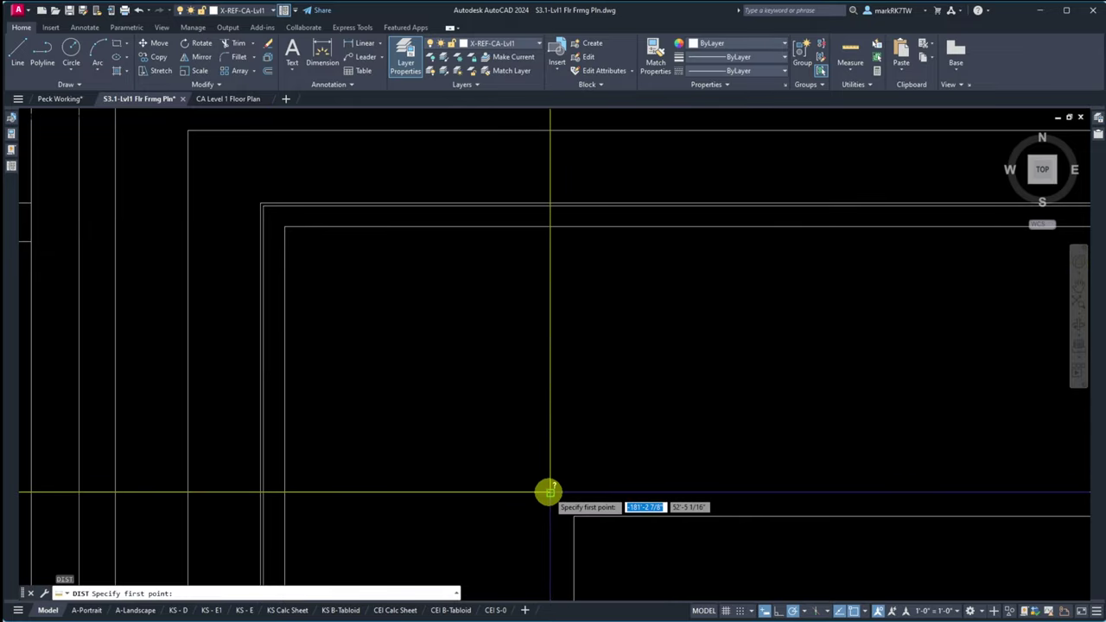
left_click(549, 492)
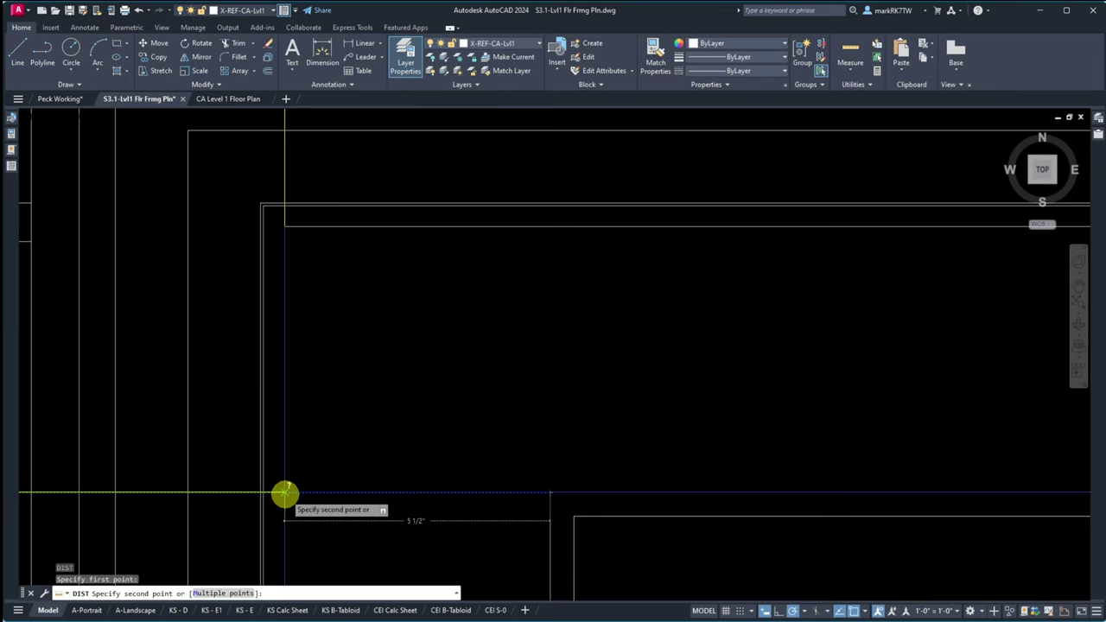
key("Escape")
scroll(595, 291, "down", 2)
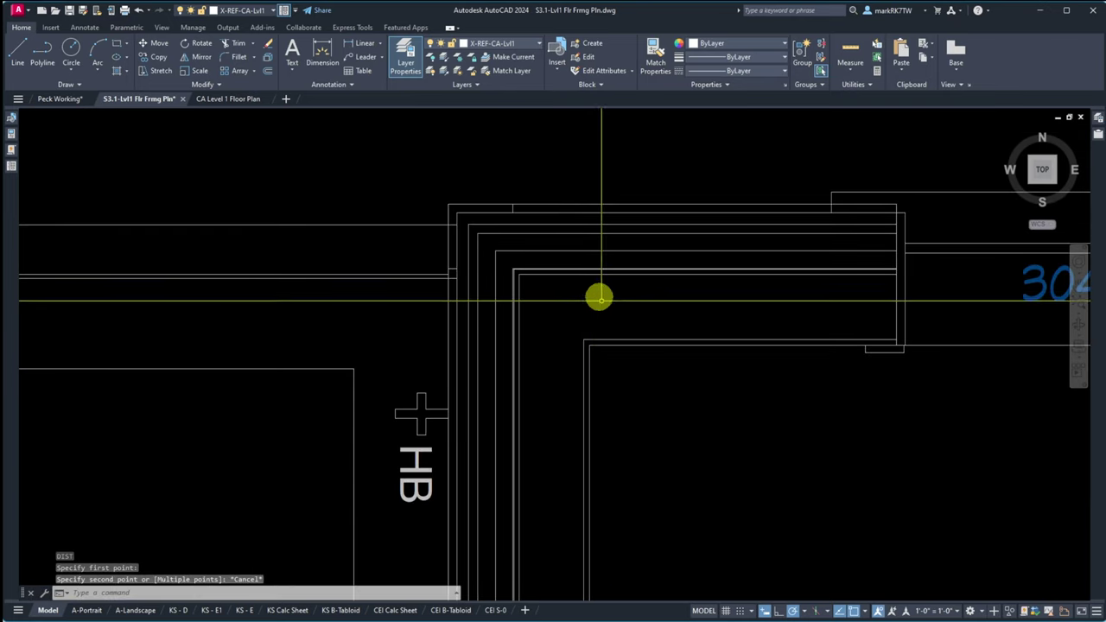
Step: Start MOVE on the floor plan xref with its wall corner as base point
type("m")
key("space")
left_click(609, 339)
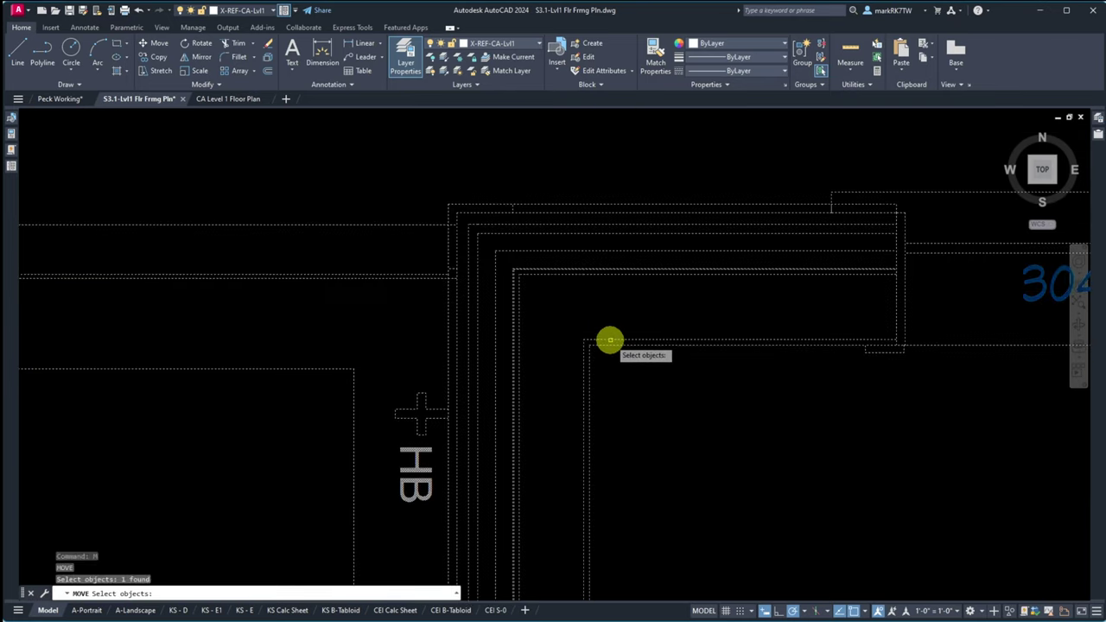
left_click(583, 339)
scroll(456, 226, "down", 3)
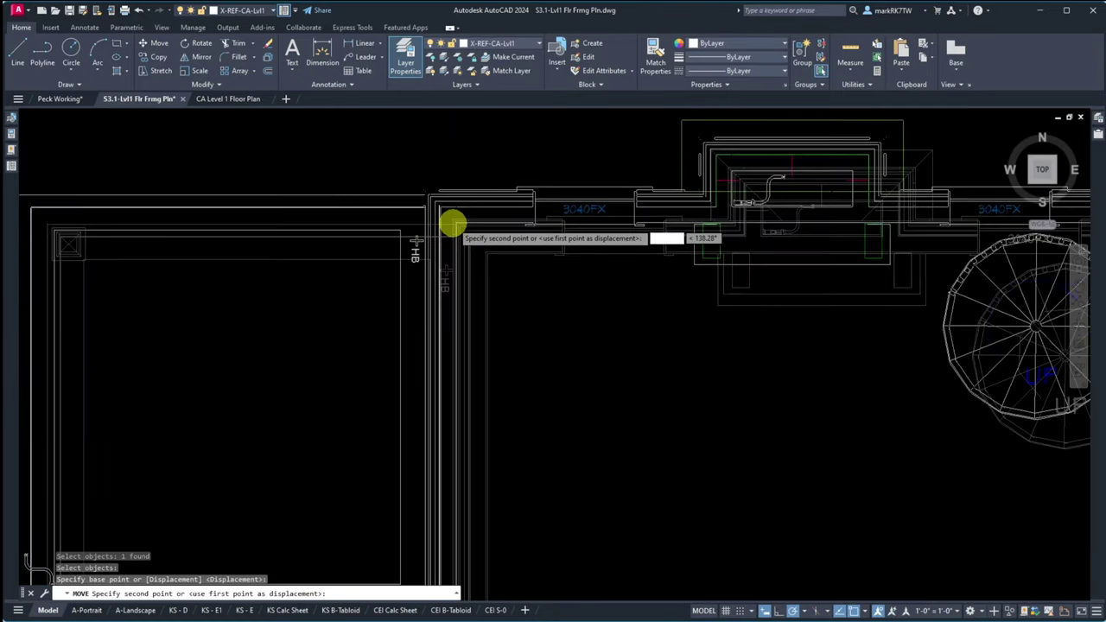
scroll(458, 225, "down", 5)
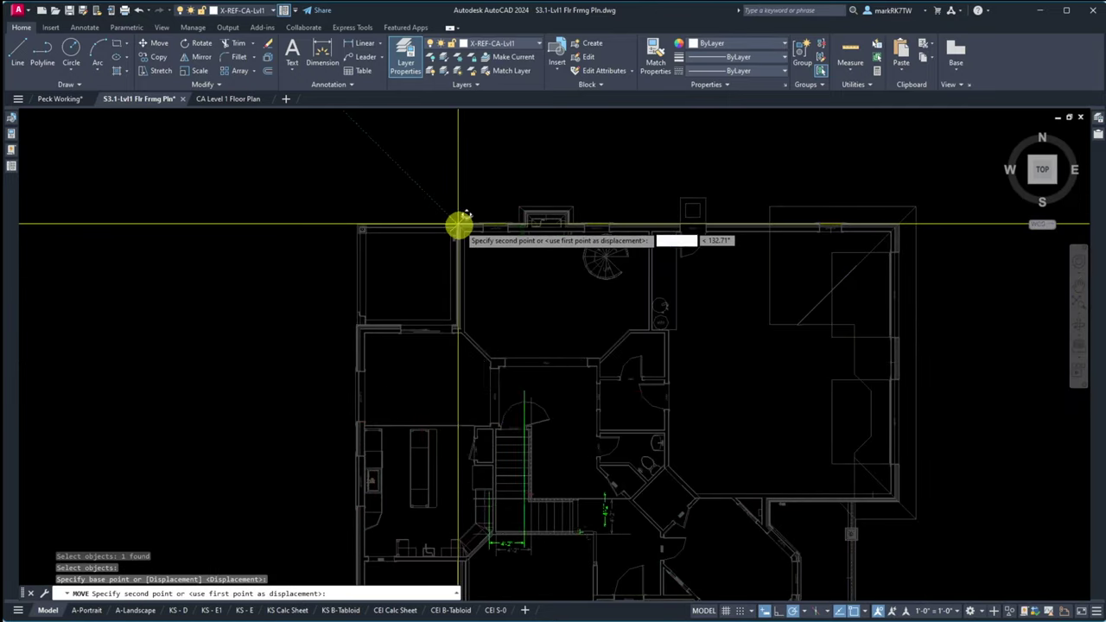
scroll(458, 227, "down", 4)
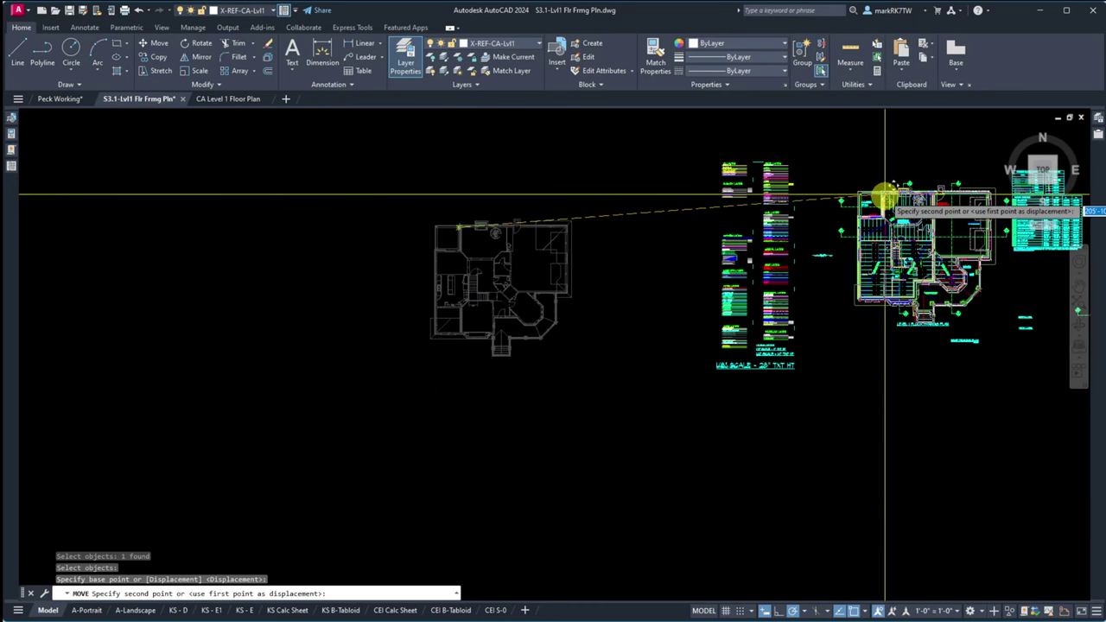
scroll(885, 196, "up", 6)
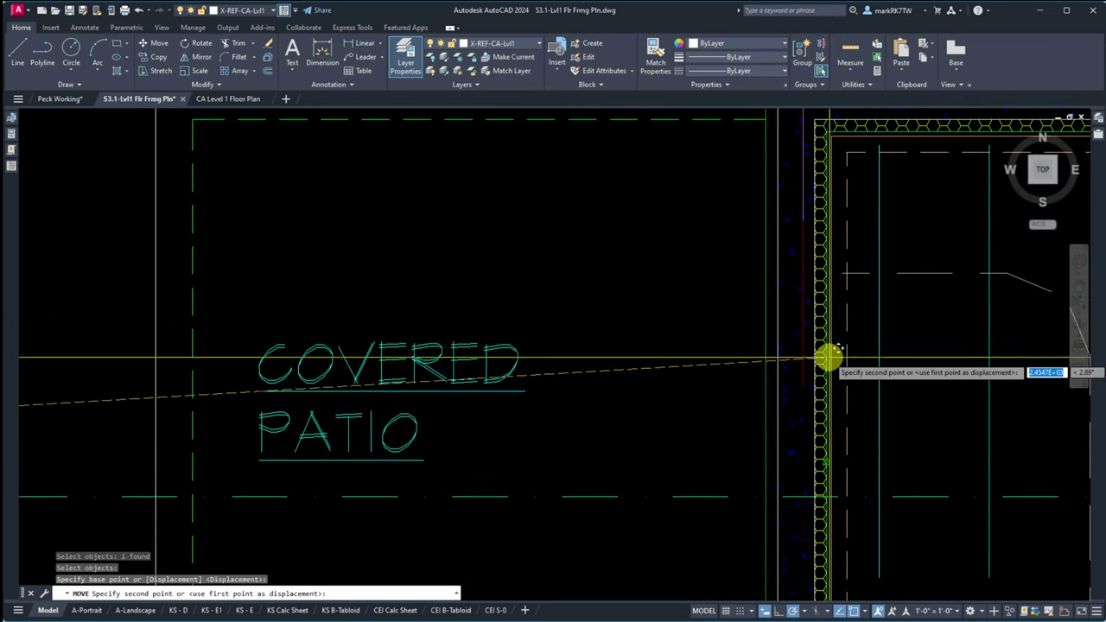
scroll(838, 311, "down", 2)
scroll(825, 173, "up", 5)
scroll(829, 173, "down", 2)
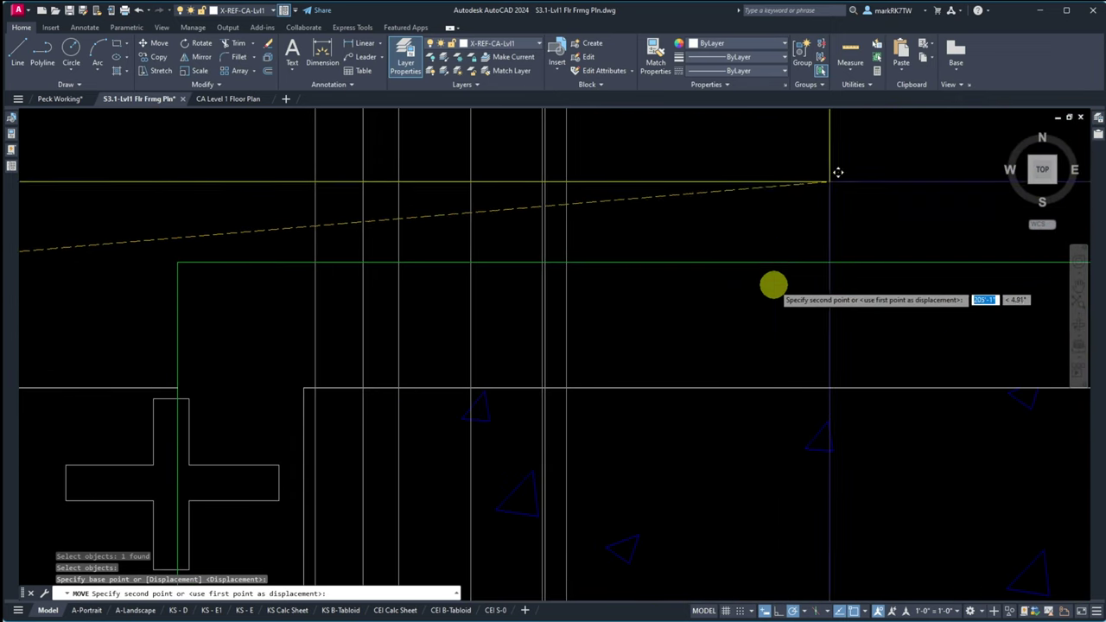
scroll(780, 259, "up", 2)
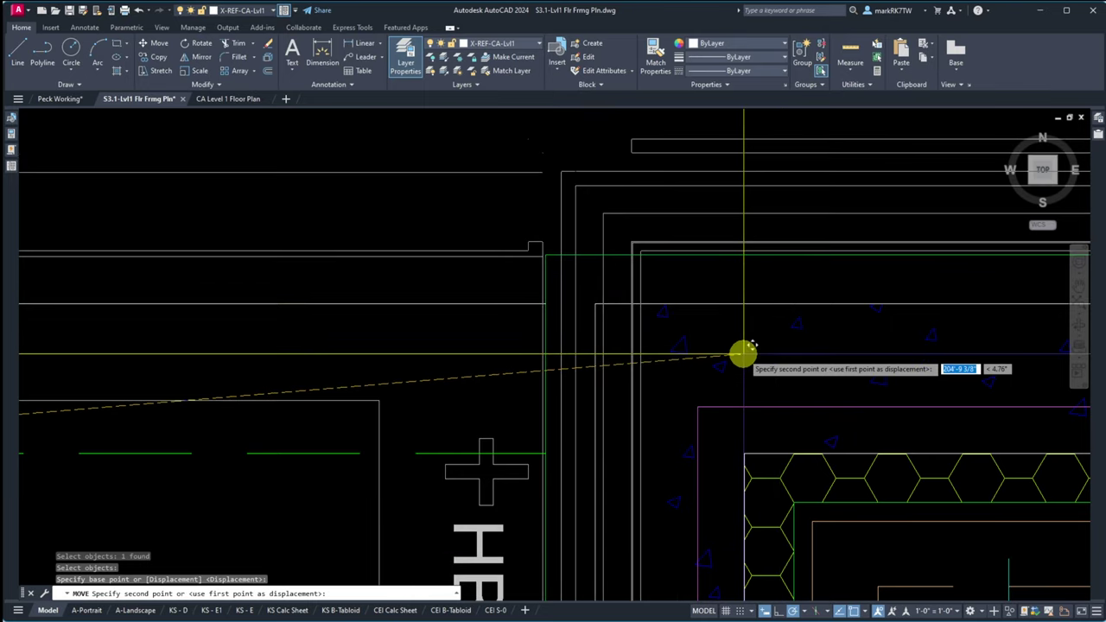
scroll(741, 350, "up", 2)
scroll(683, 333, "down", 2)
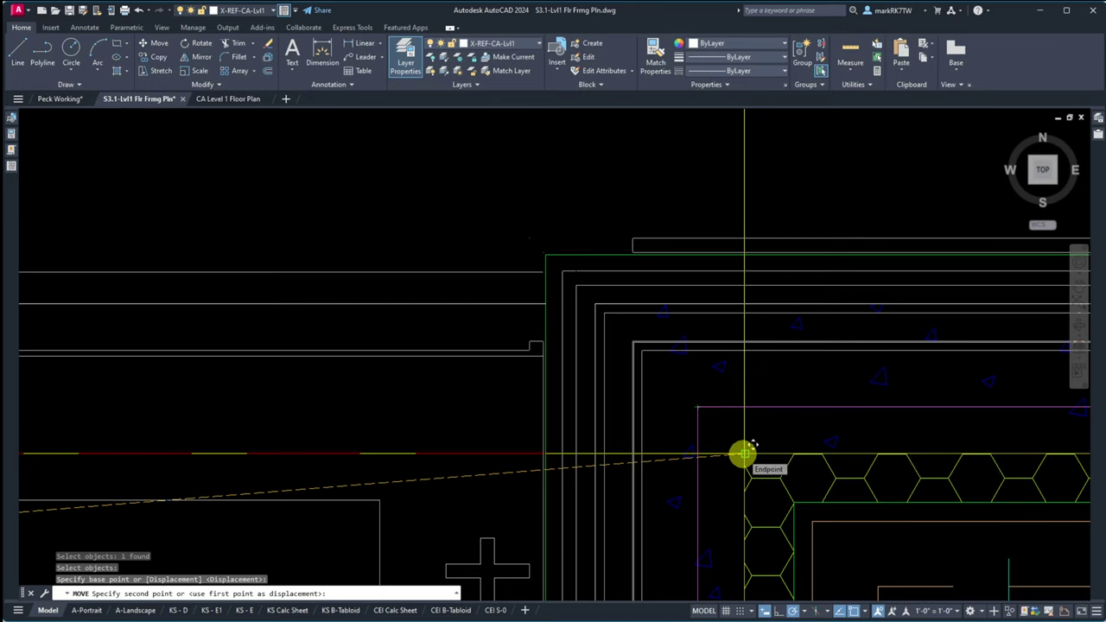
Step: Drop the xref corner onto the matching framing wall endpoint
left_click(744, 453)
scroll(646, 285, "down", 5)
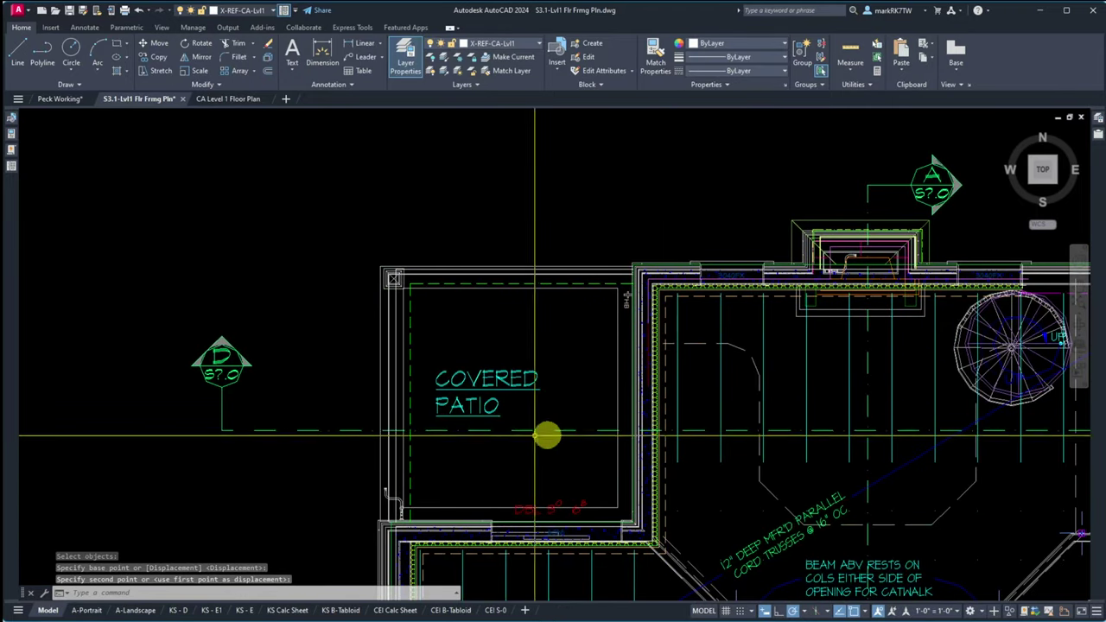
scroll(682, 276, "down", 3)
scroll(727, 263, "up", 5)
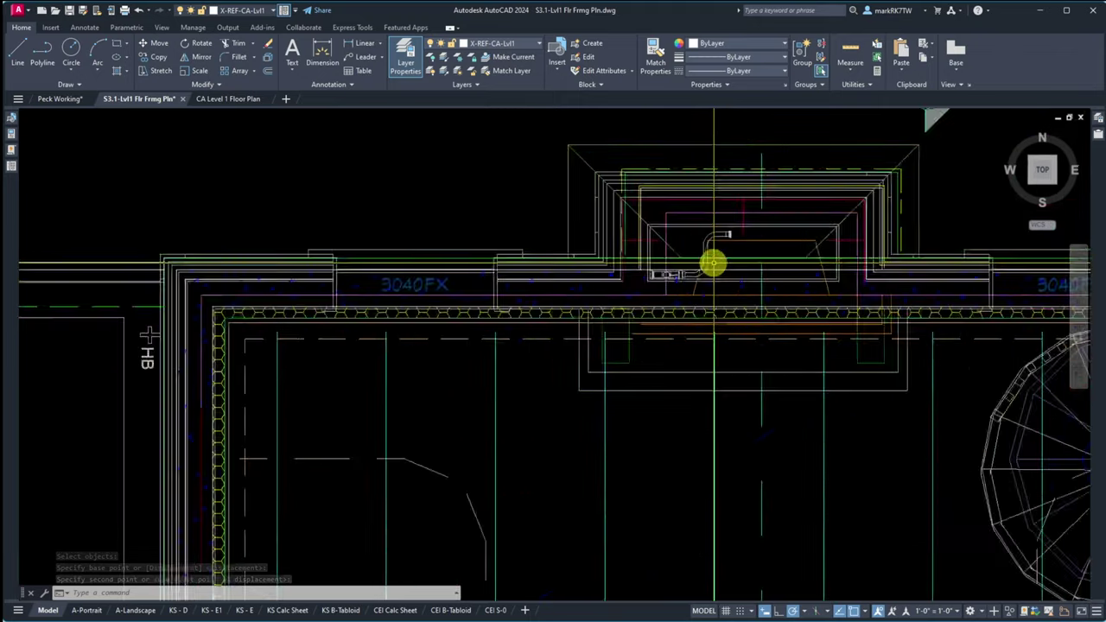
scroll(711, 259, "down", 5)
scroll(682, 343, "up", 6)
scroll(682, 342, "up", 2)
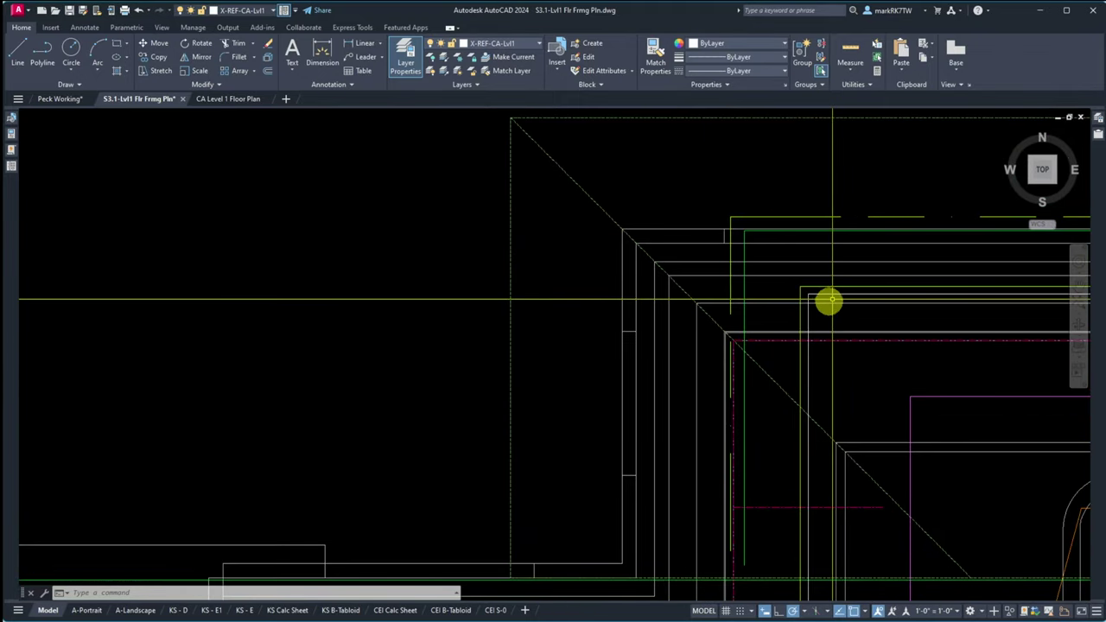
Step: Cancel a wrong two-object pick and restart MOVE on the floor plan xref
key("space")
left_click(815, 313)
left_click(796, 314)
key("space")
key("Escape")
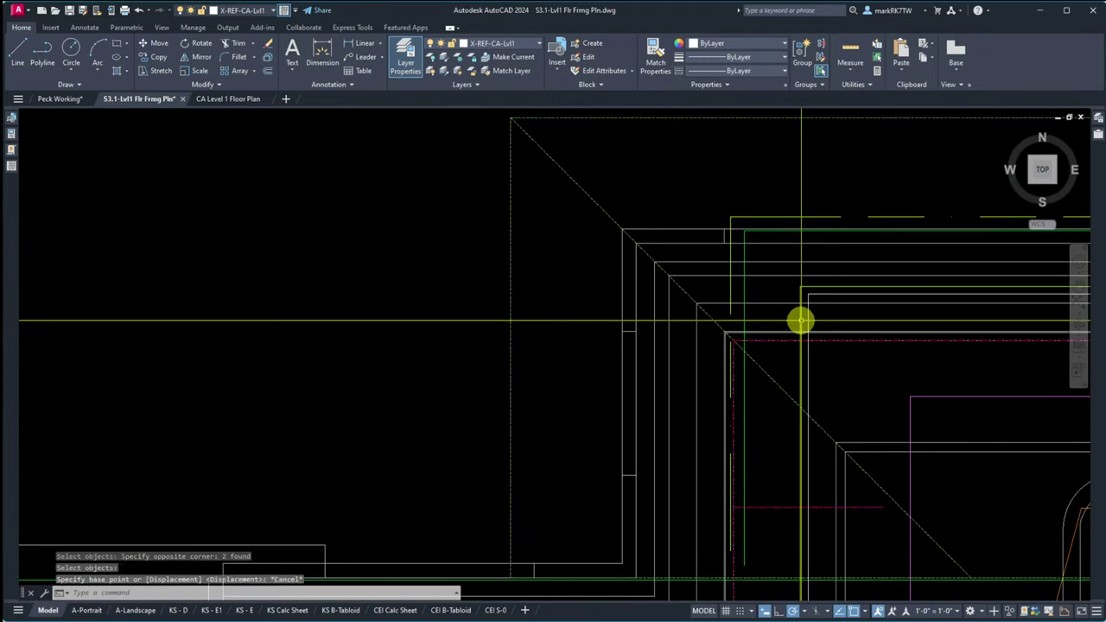
key("space")
left_click(667, 261)
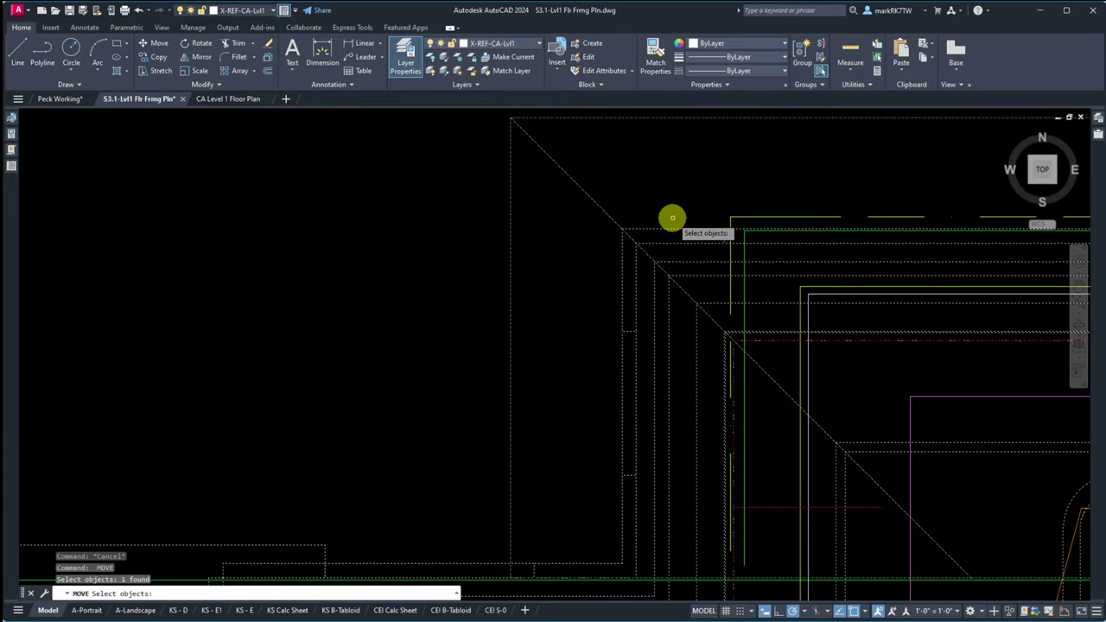
Step: Move the xref from its top-right corner onto the framing plan's matching corner
scroll(673, 218, "down", 6)
scroll(817, 216, "up", 2)
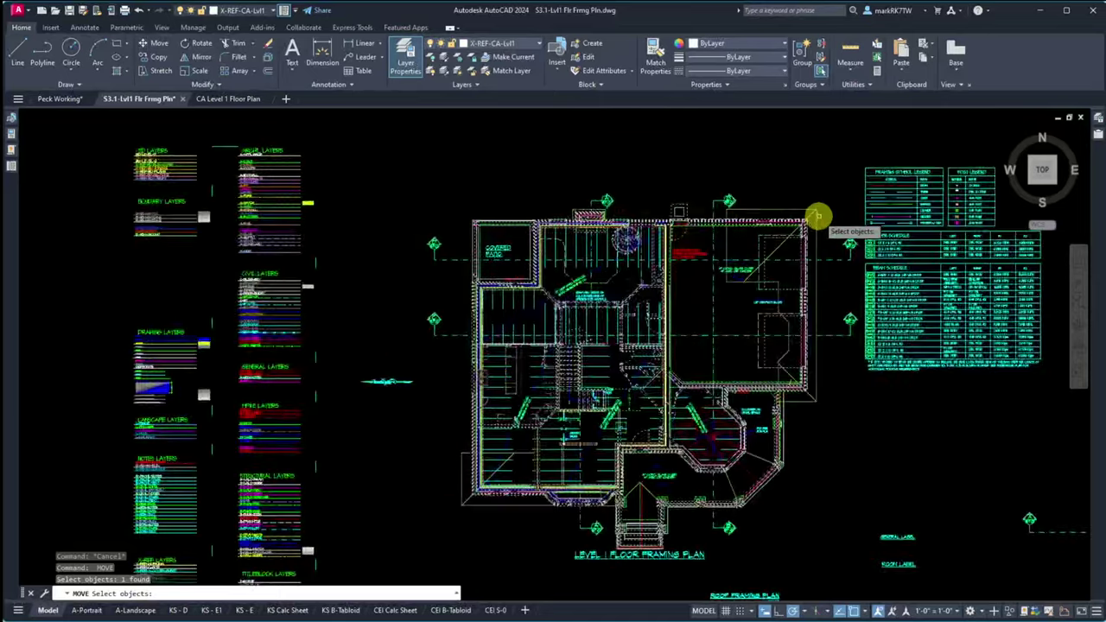
scroll(817, 216, "up", 10)
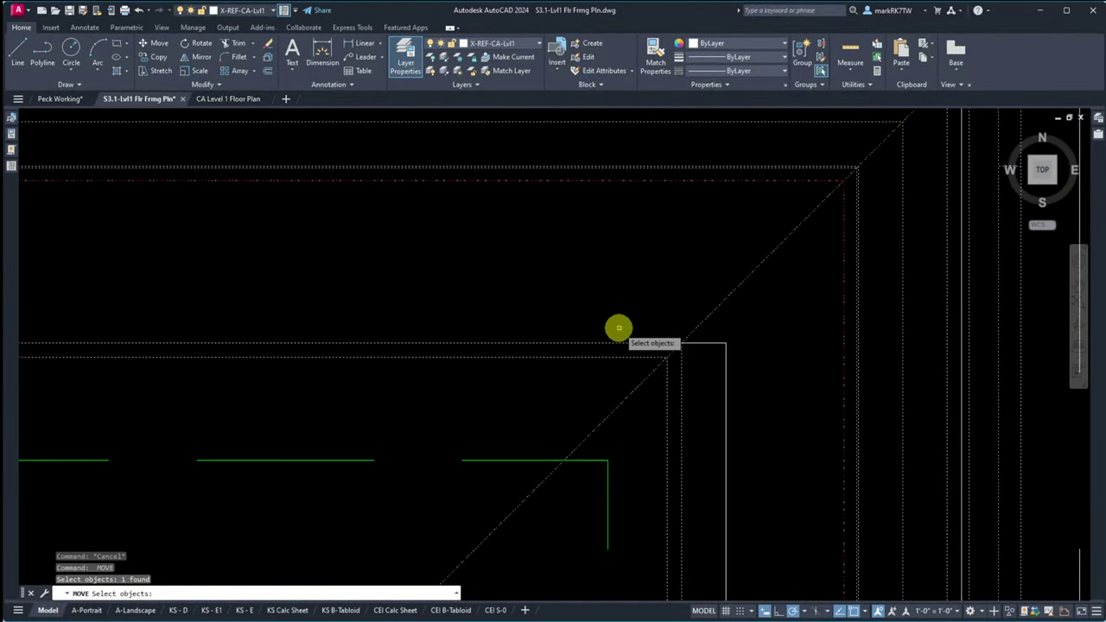
scroll(777, 289, "down", 2)
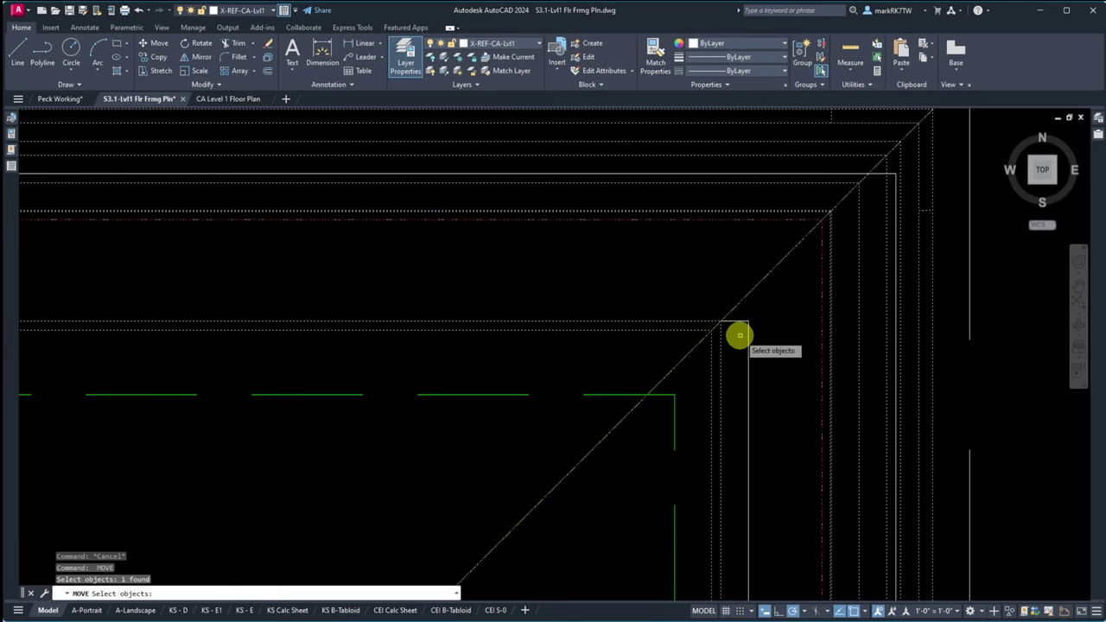
key("Return")
left_click(715, 320)
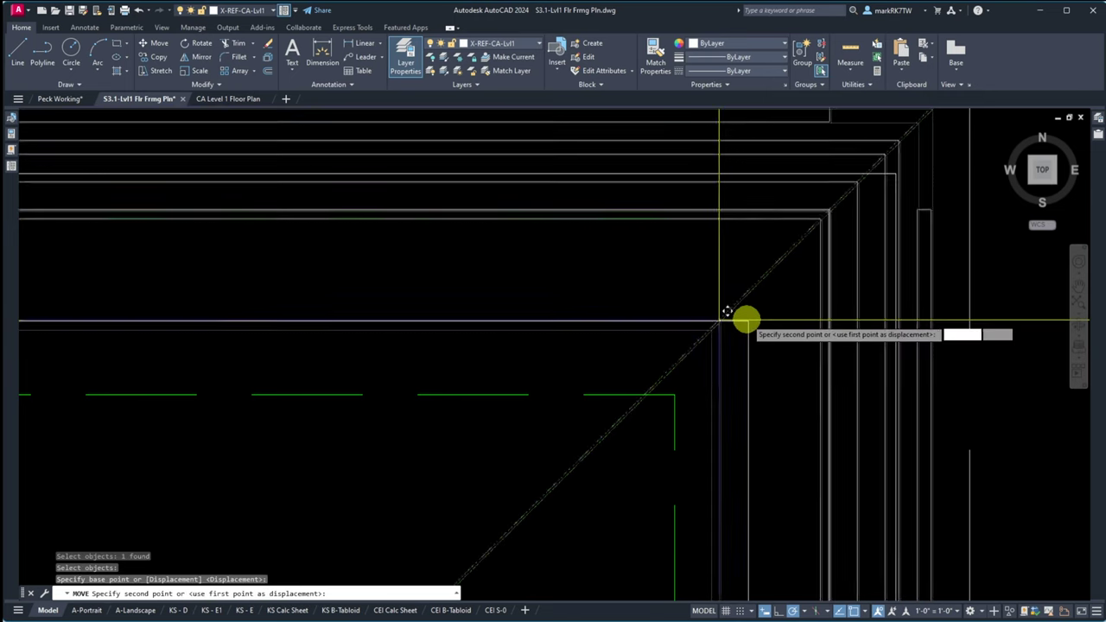
left_click(744, 320)
scroll(916, 264, "down", 2)
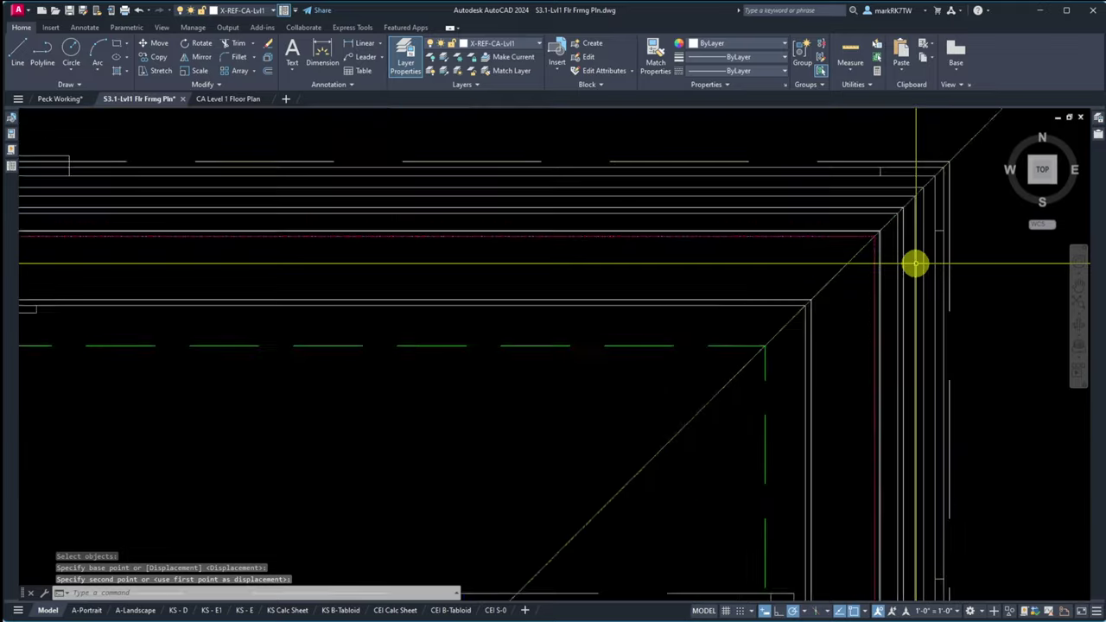
scroll(916, 264, "down", 5)
scroll(268, 314, "up", 6)
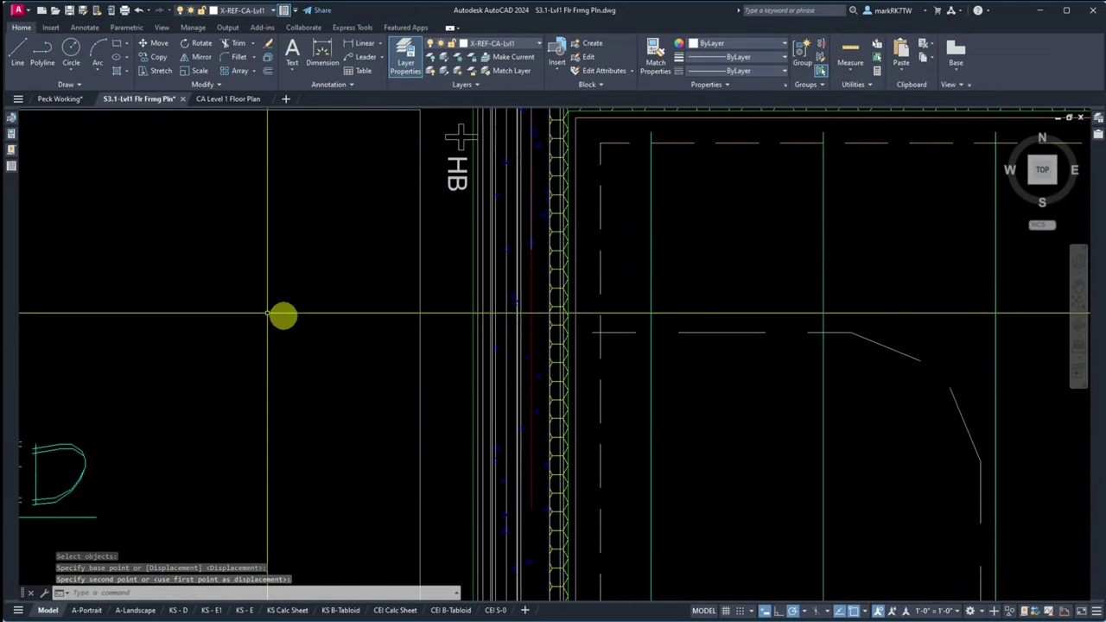
scroll(530, 267, "up", 5)
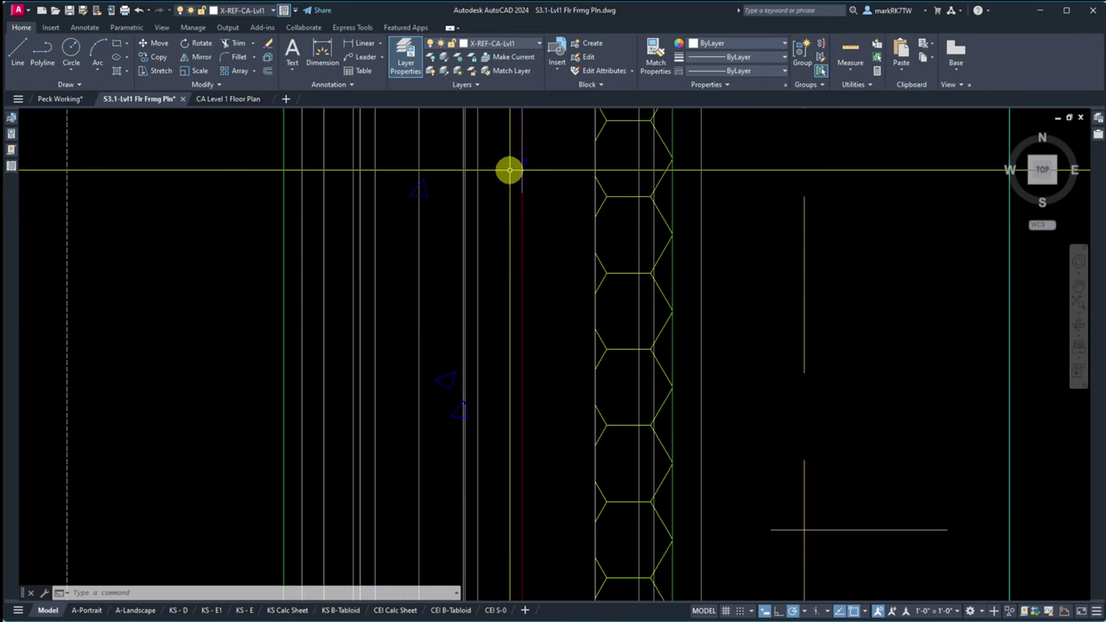
Step: Exit the accidental hatch edit and inspect alignment at the patio, stair and 4040FX corner
left_click(583, 407)
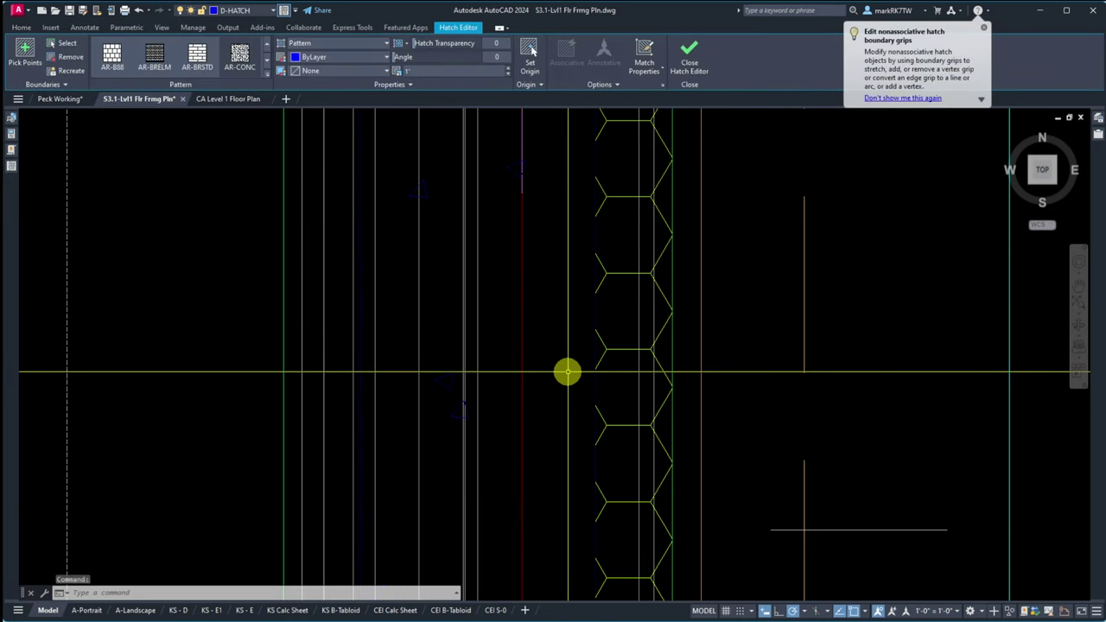
key("Escape")
scroll(730, 302, "down", 6)
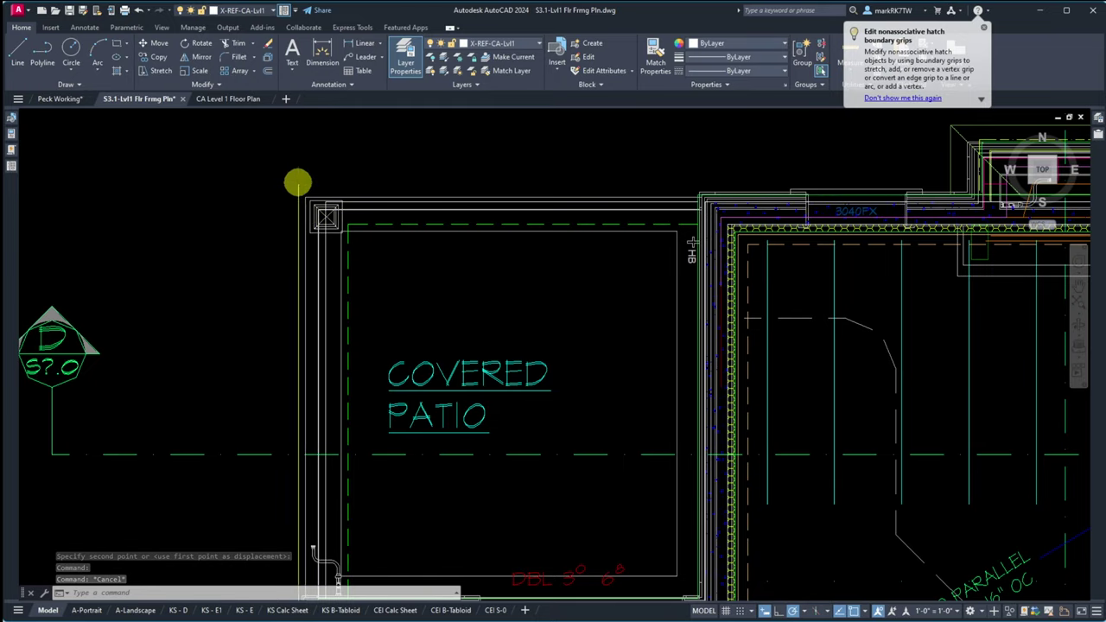
scroll(302, 165, "down", 5)
scroll(278, 226, "up", 7)
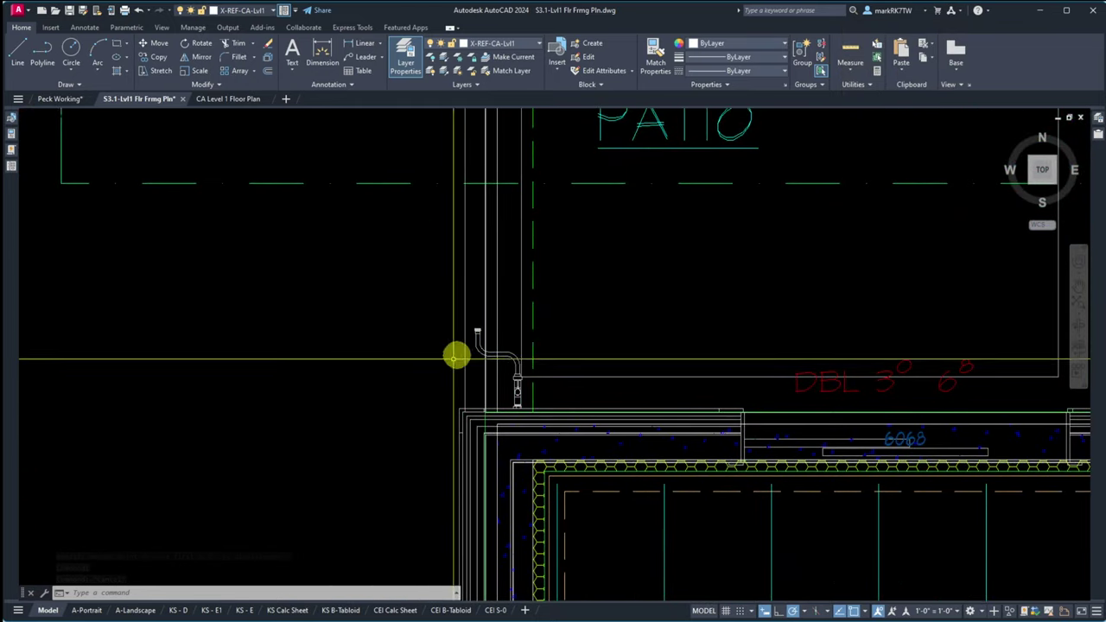
scroll(449, 253, "down", 5)
scroll(473, 482, "up", 5)
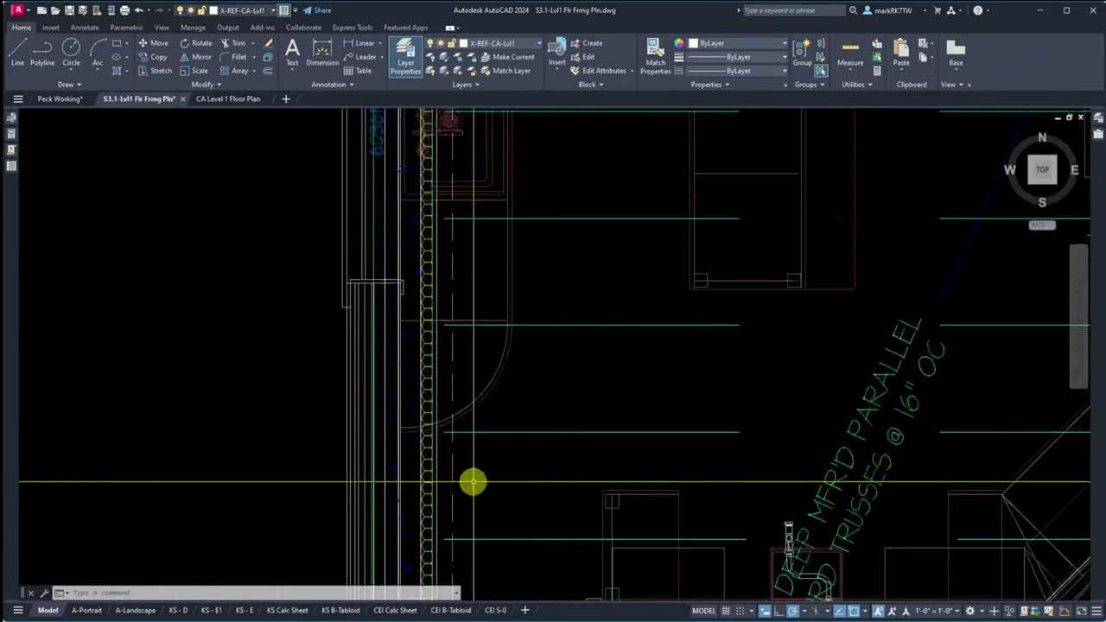
scroll(294, 257, "down", 4)
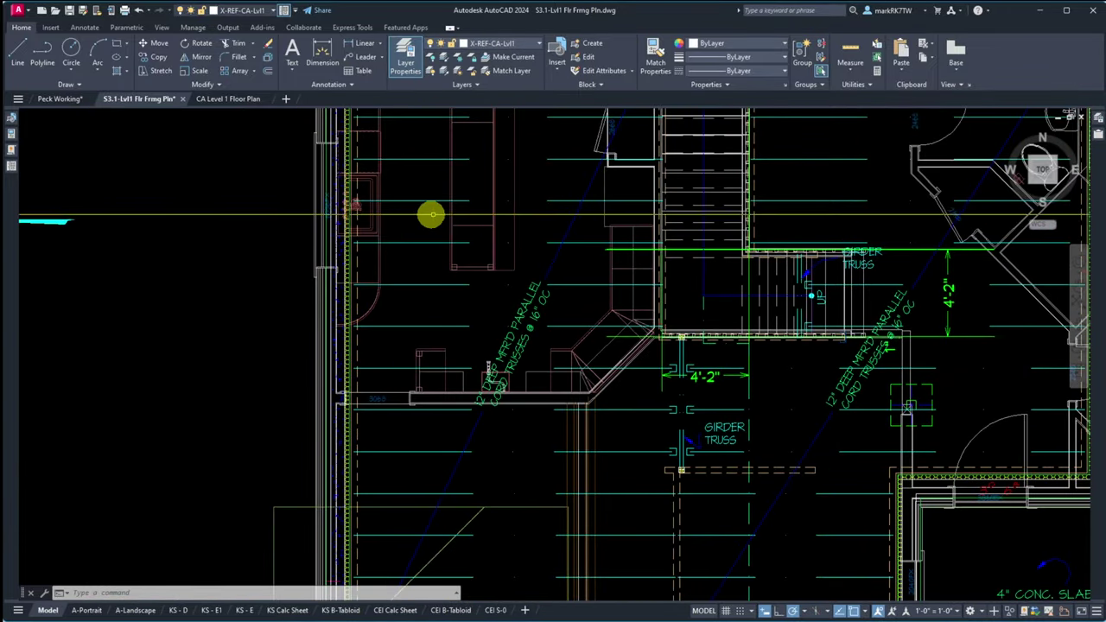
scroll(427, 229, "down", 3)
scroll(409, 335, "up", 3)
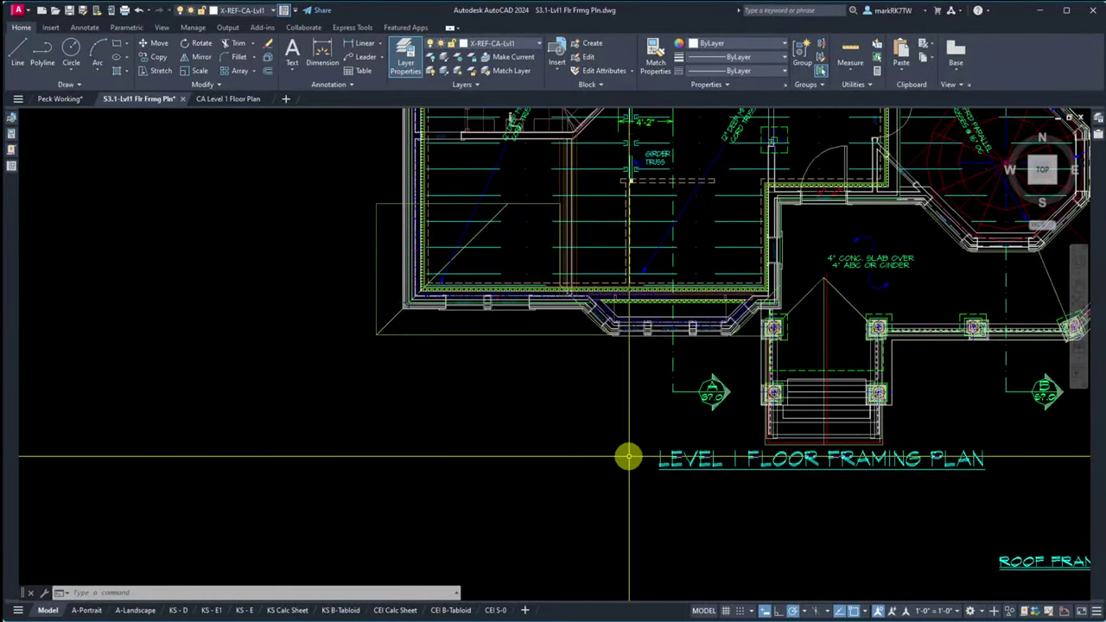
scroll(957, 232, "up", 5)
scroll(992, 217, "up", 3)
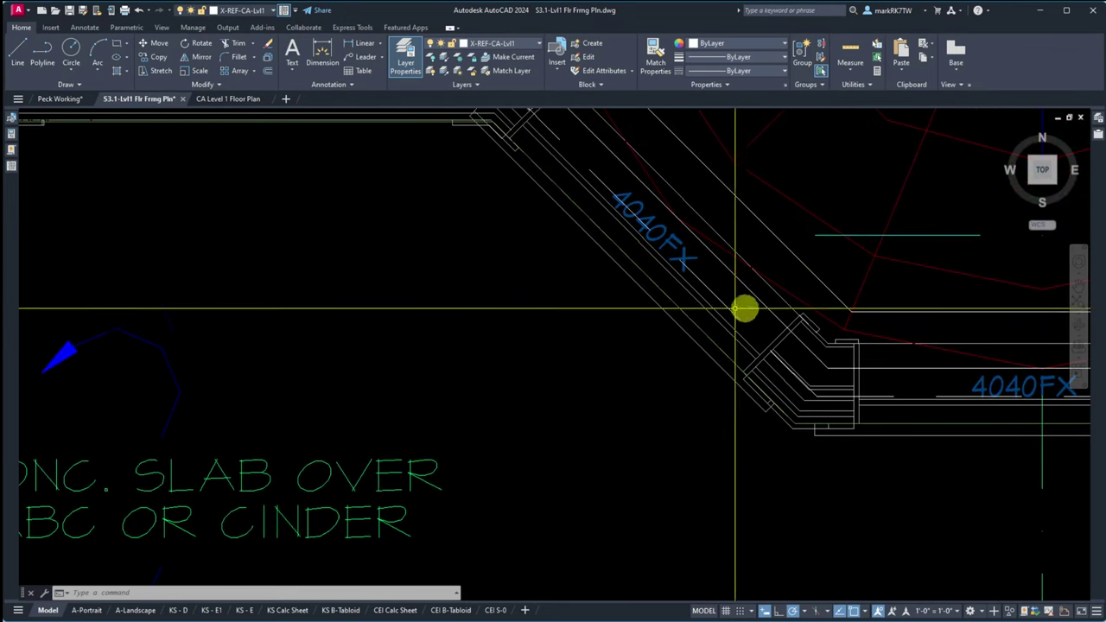
scroll(877, 454, "up", 4)
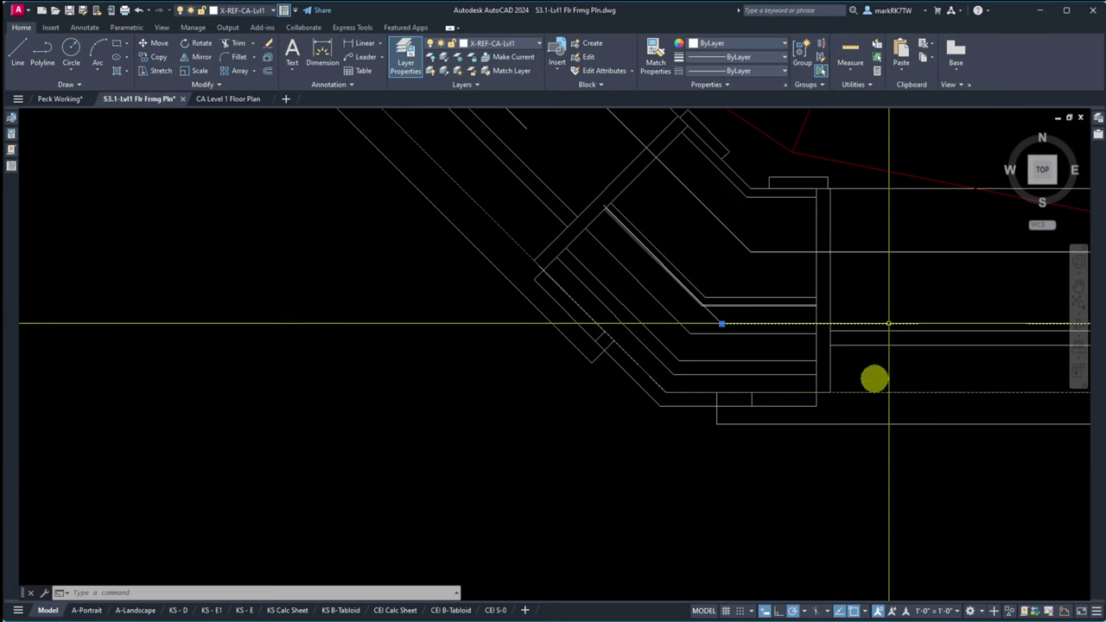
key("Escape")
key("Escape")
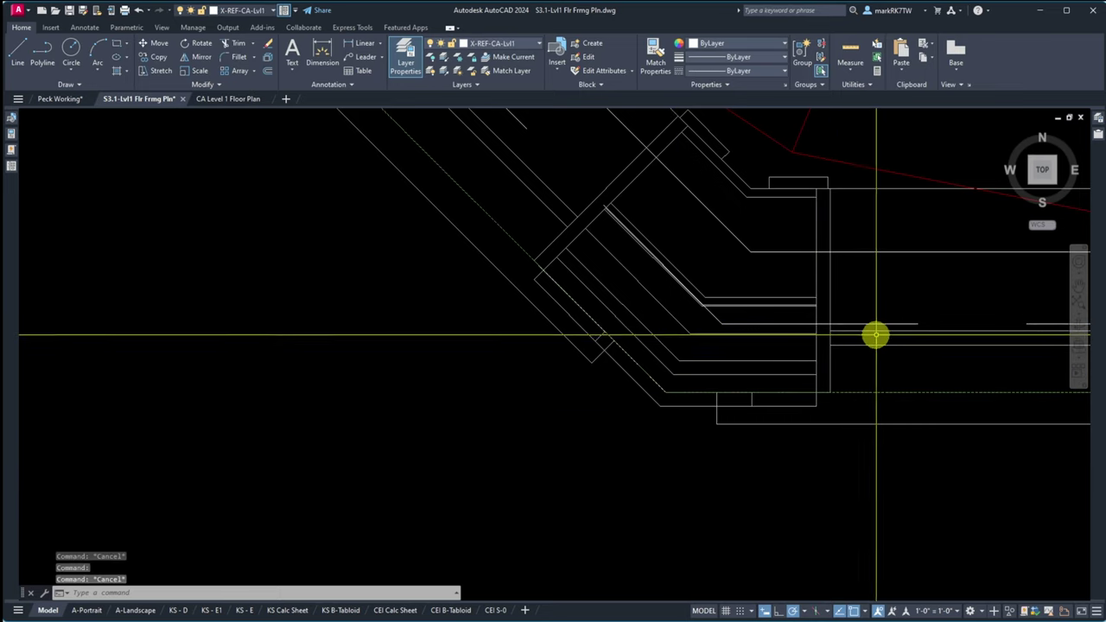
Step: Move the selected xref so its angled wall corner lands on the framing plan's corner
left_click(861, 363)
scroll(804, 509, "down", 2)
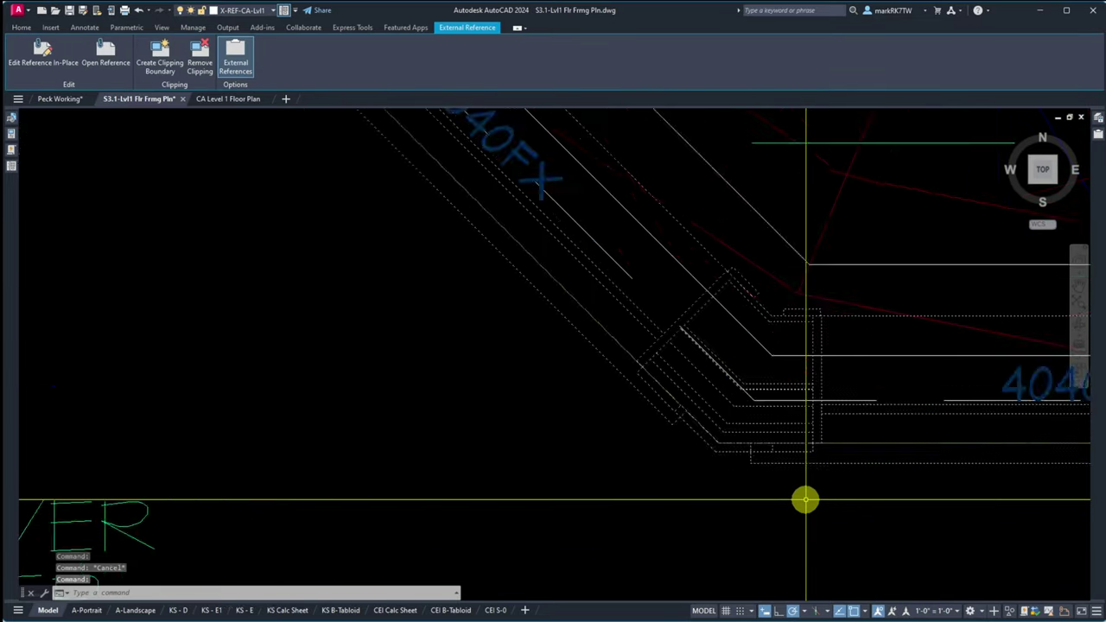
scroll(805, 499, "down", 5)
scroll(904, 424, "up", 5)
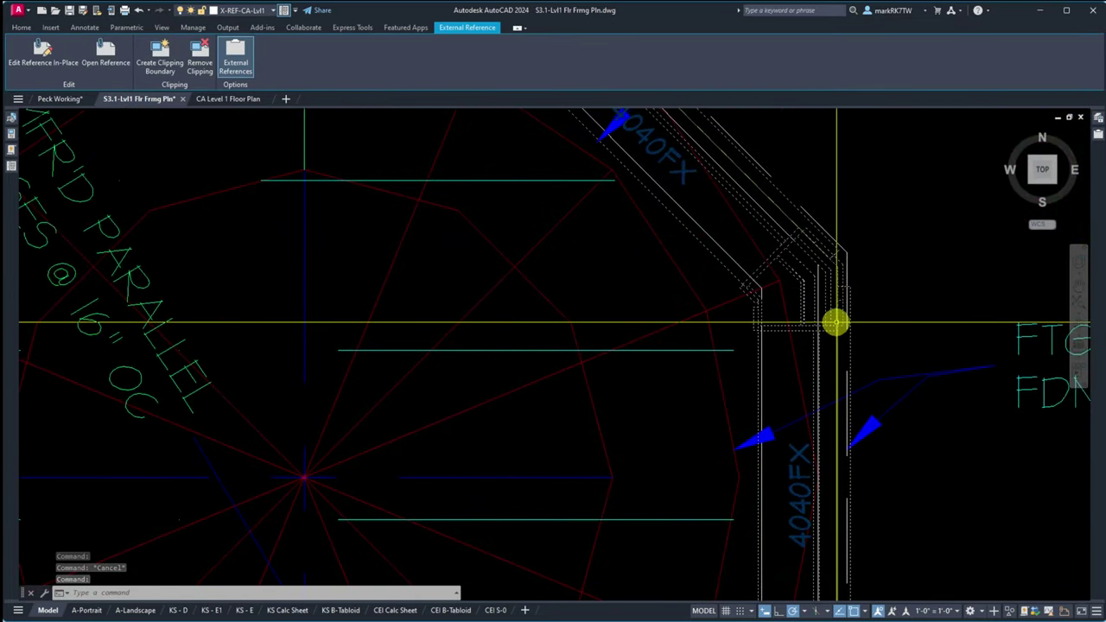
scroll(836, 322, "up", 5)
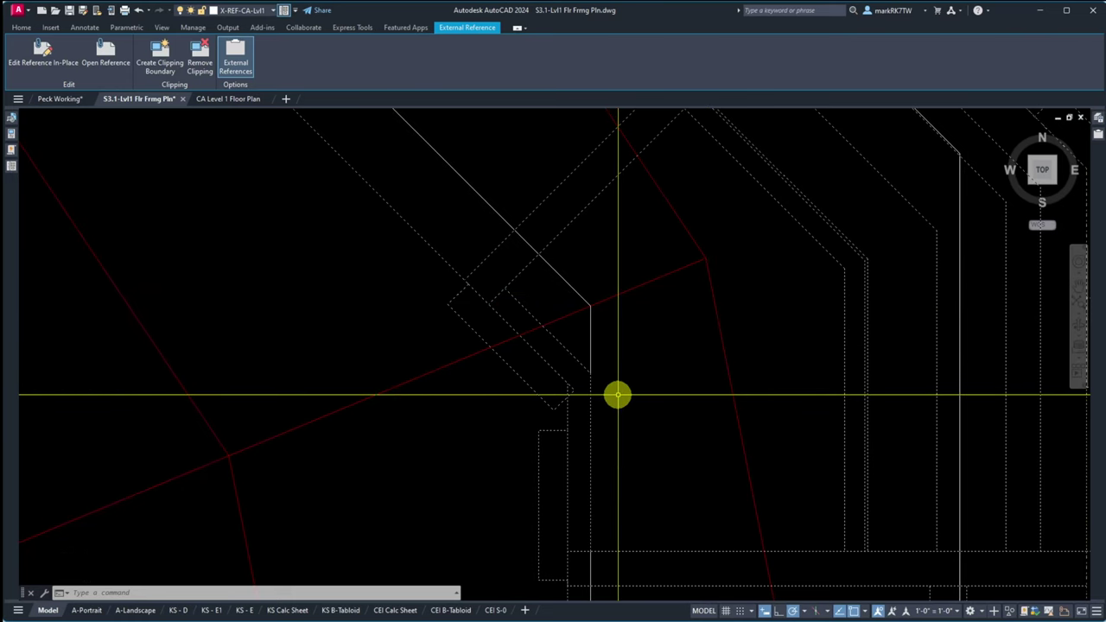
type("m")
key("Return")
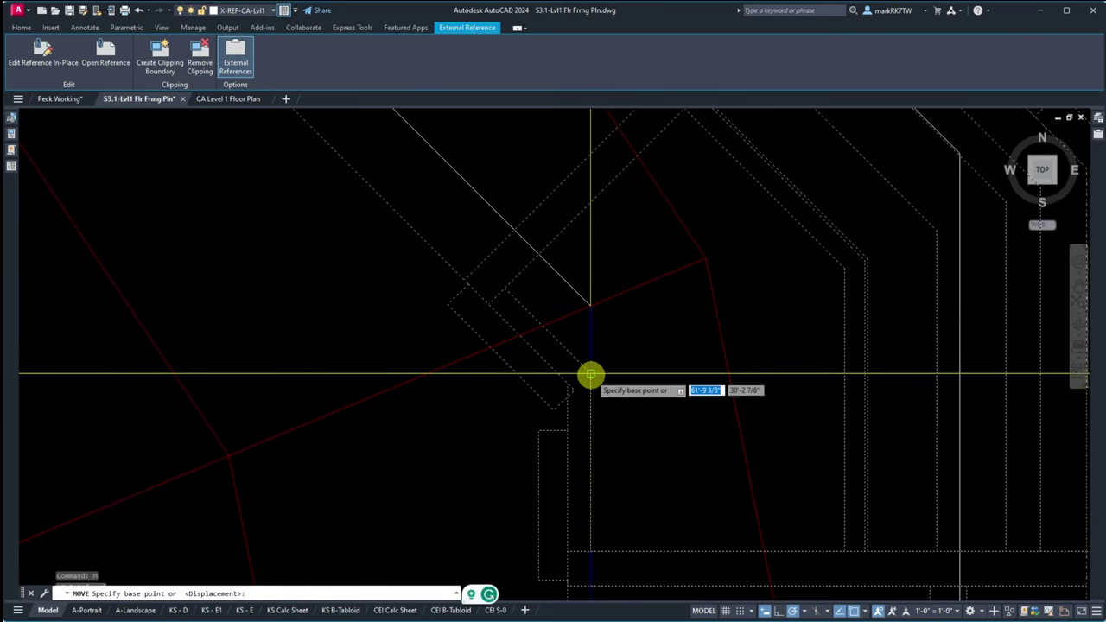
left_click(590, 374)
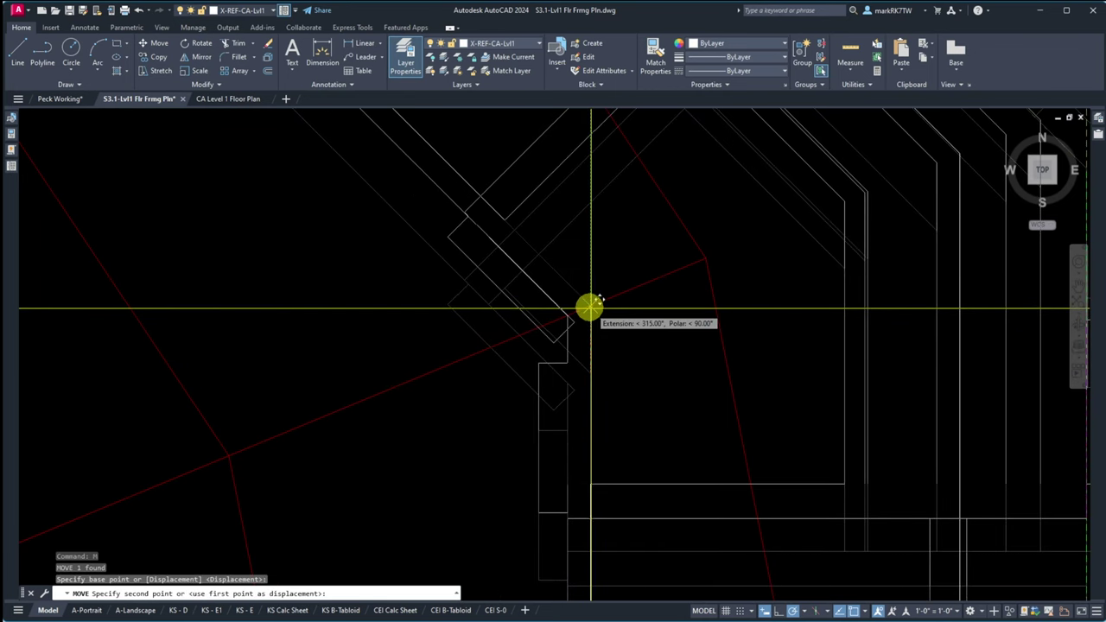
left_click(630, 396)
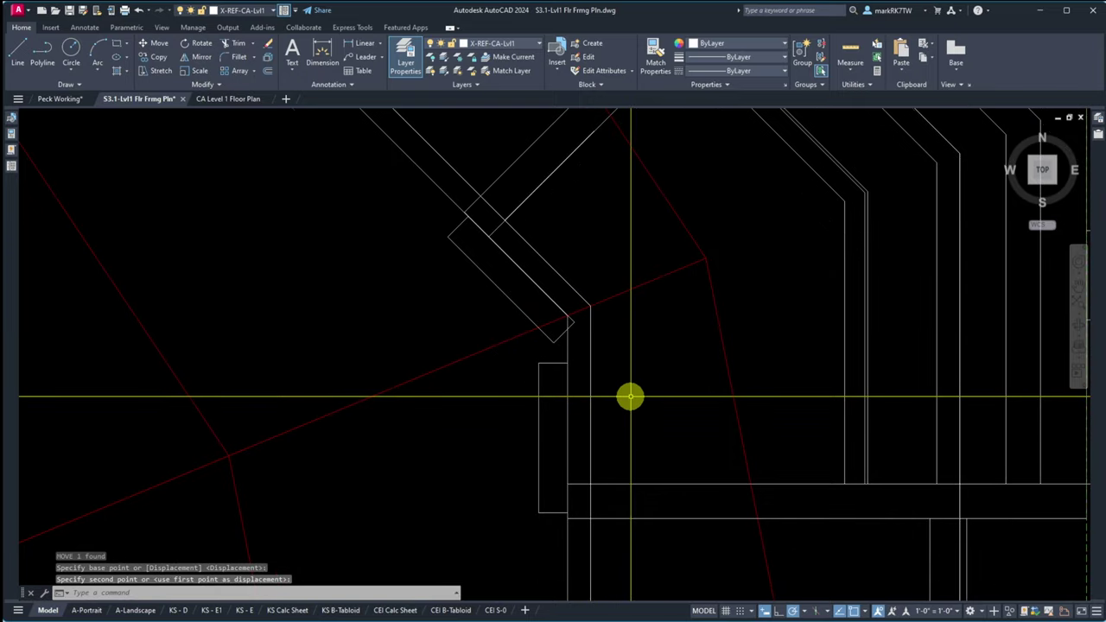
scroll(630, 396, "down", 6)
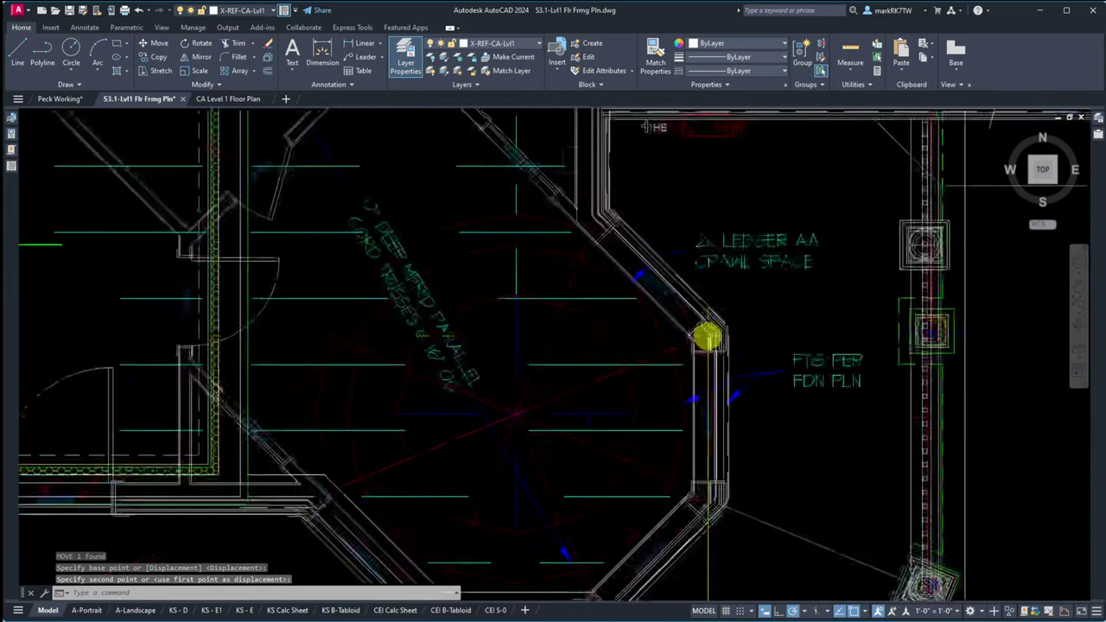
scroll(708, 337, "down", 4)
scroll(687, 559, "up", 8)
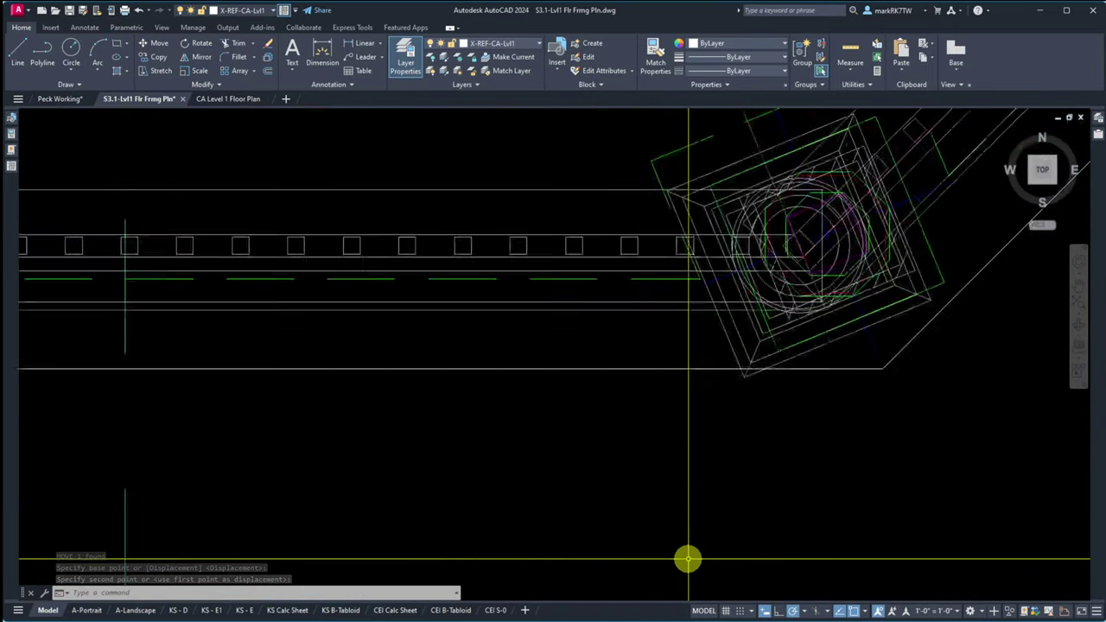
scroll(713, 452, "down", 6)
scroll(714, 452, "up", 6)
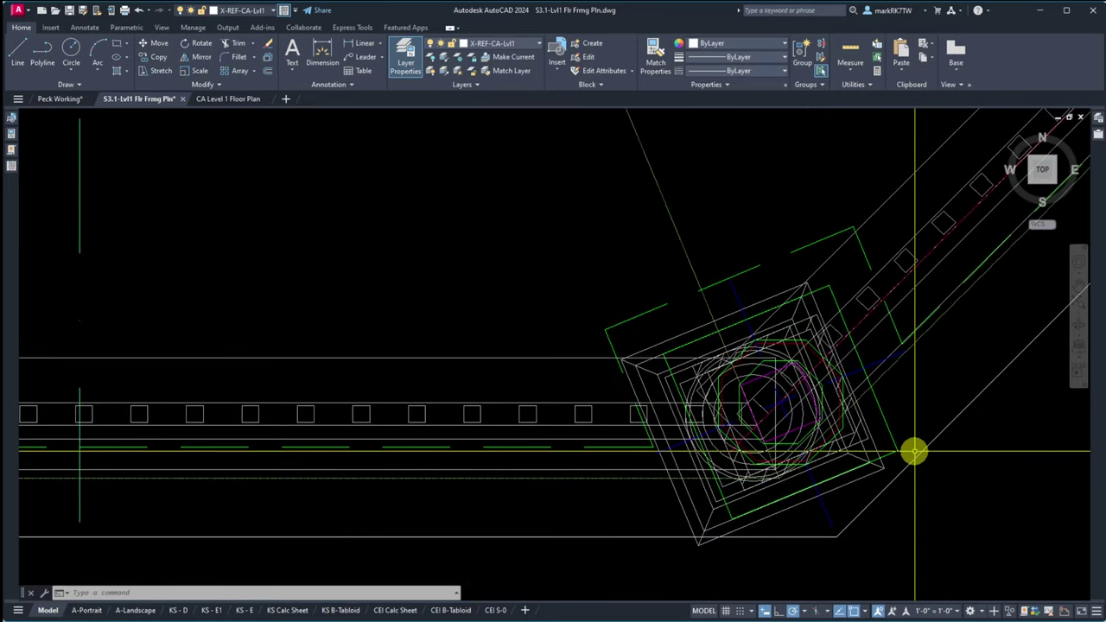
scroll(1013, 429, "down", 4)
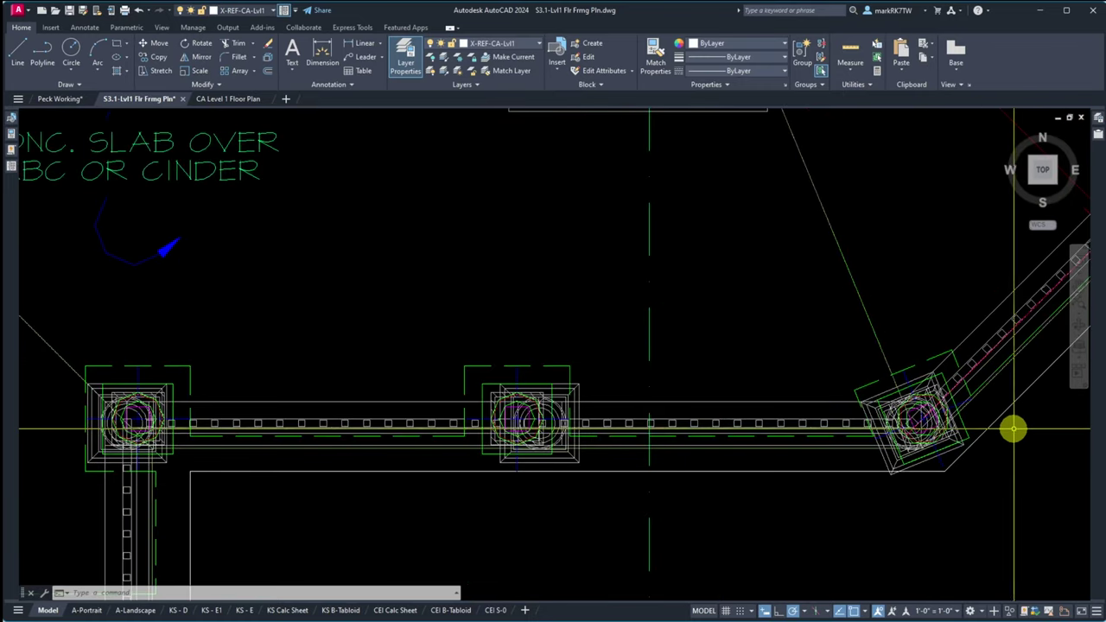
scroll(568, 444, "down", 5)
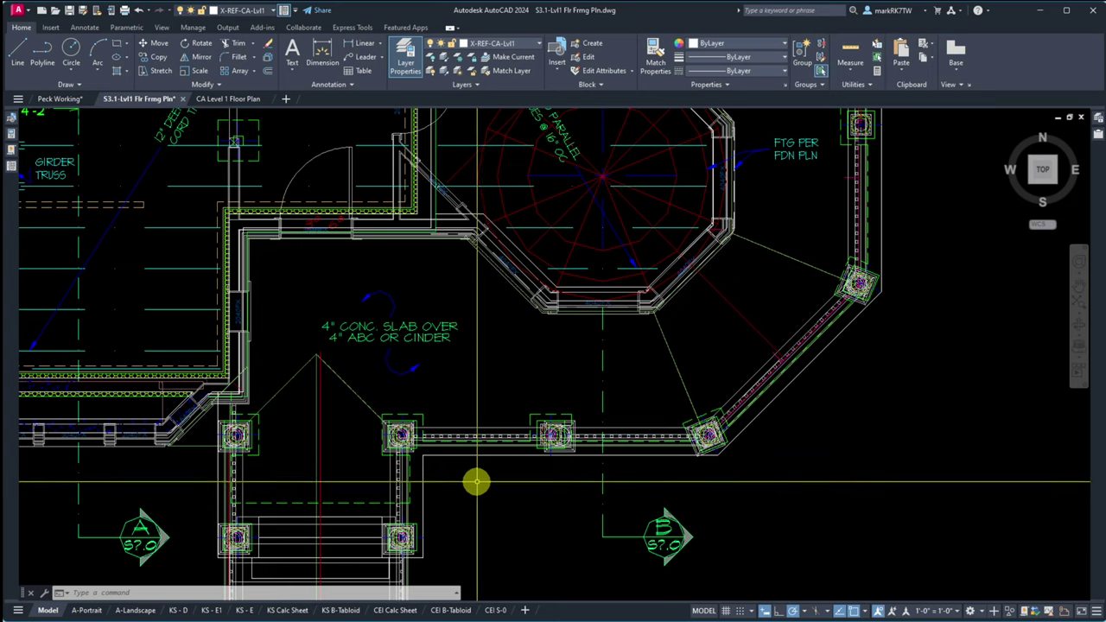
scroll(605, 489, "down", 6)
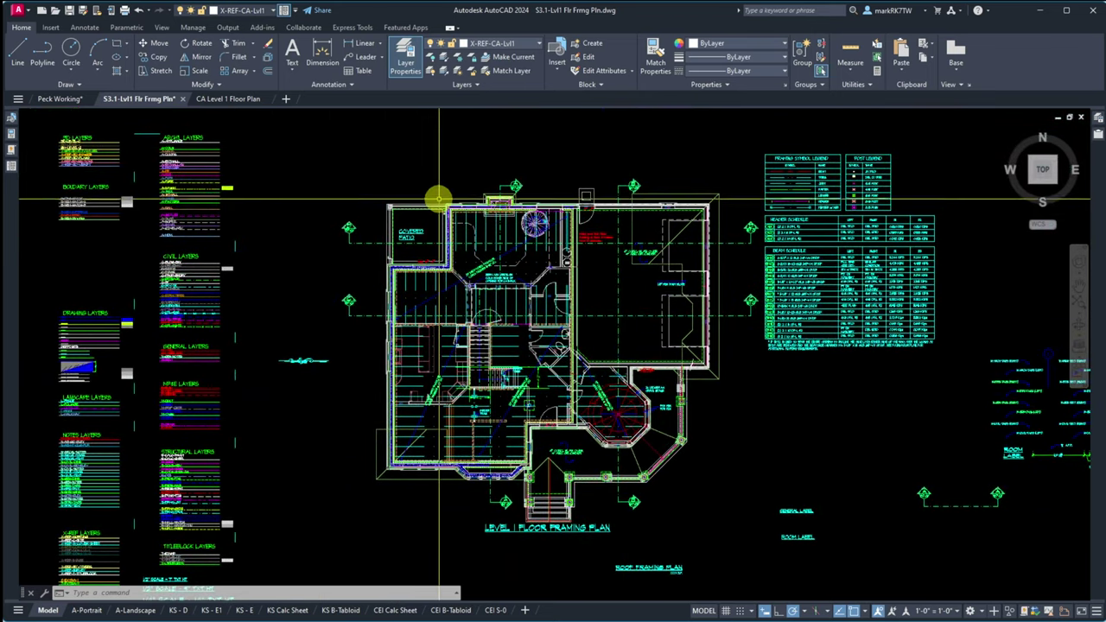
scroll(437, 198, "up", 8)
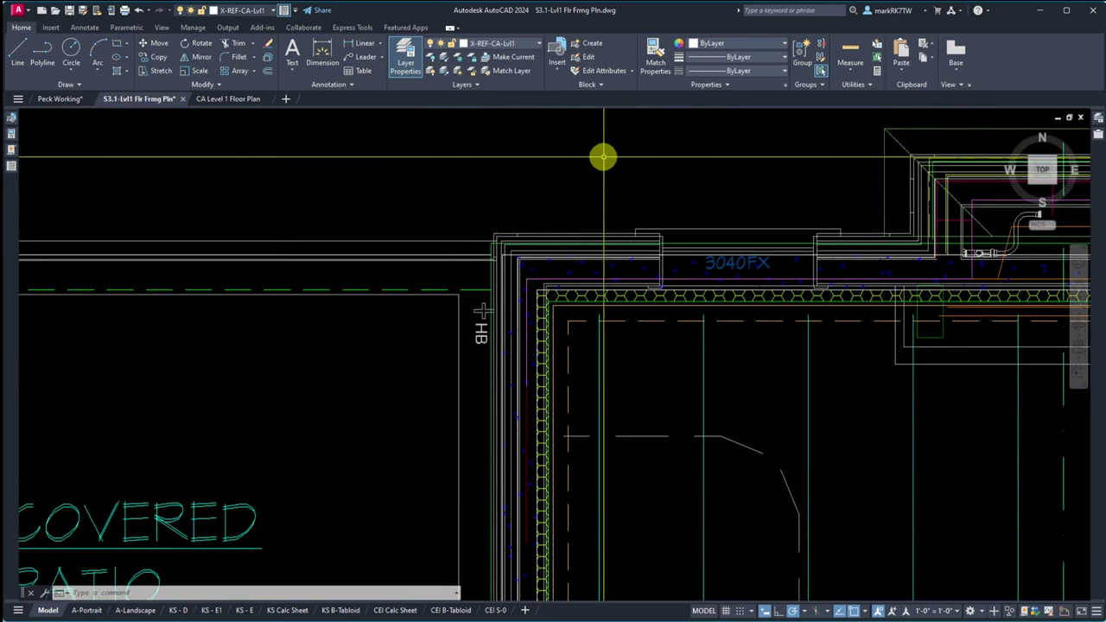
scroll(596, 156, "down", 4)
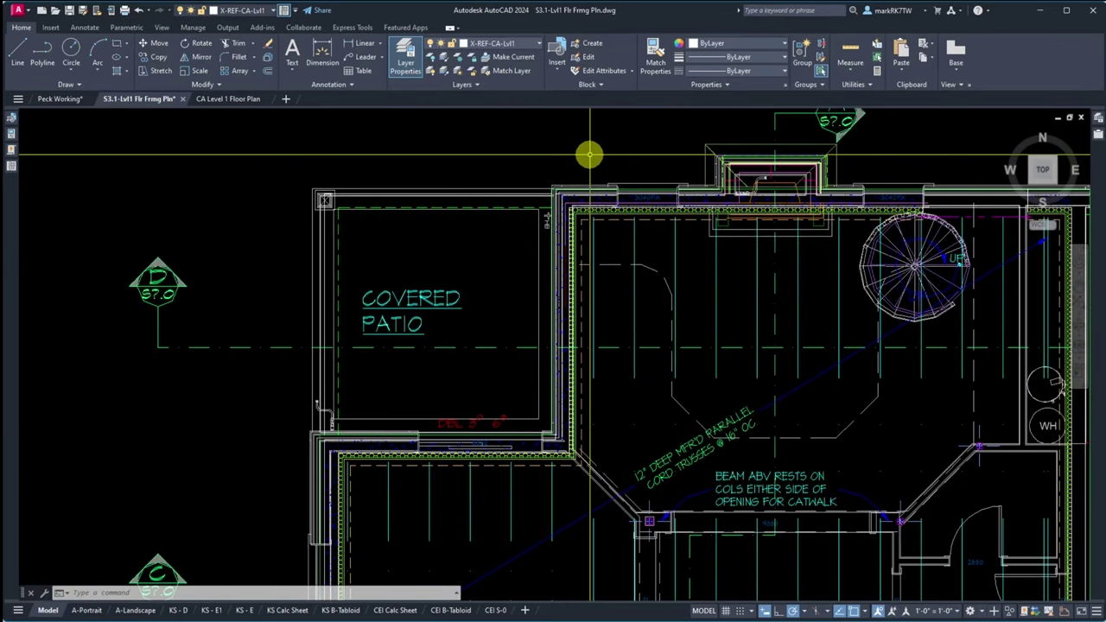
scroll(565, 185, "down", 5)
scroll(705, 189, "up", 7)
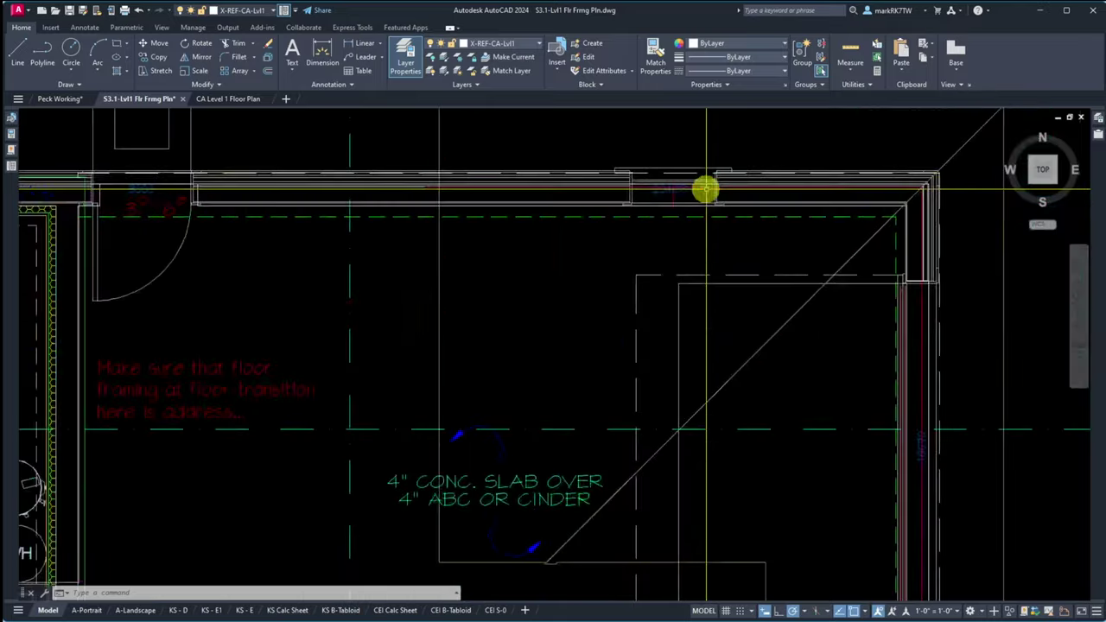
scroll(951, 179, "up", 5)
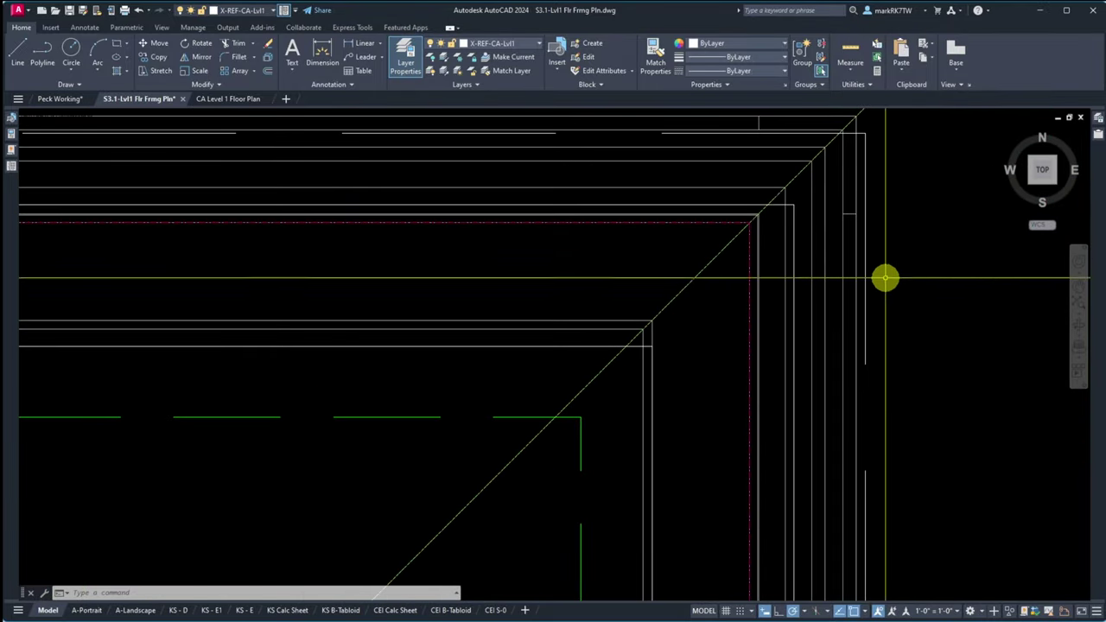
scroll(884, 277, "down", 3)
scroll(913, 205, "up", 2)
scroll(864, 163, "down", 1)
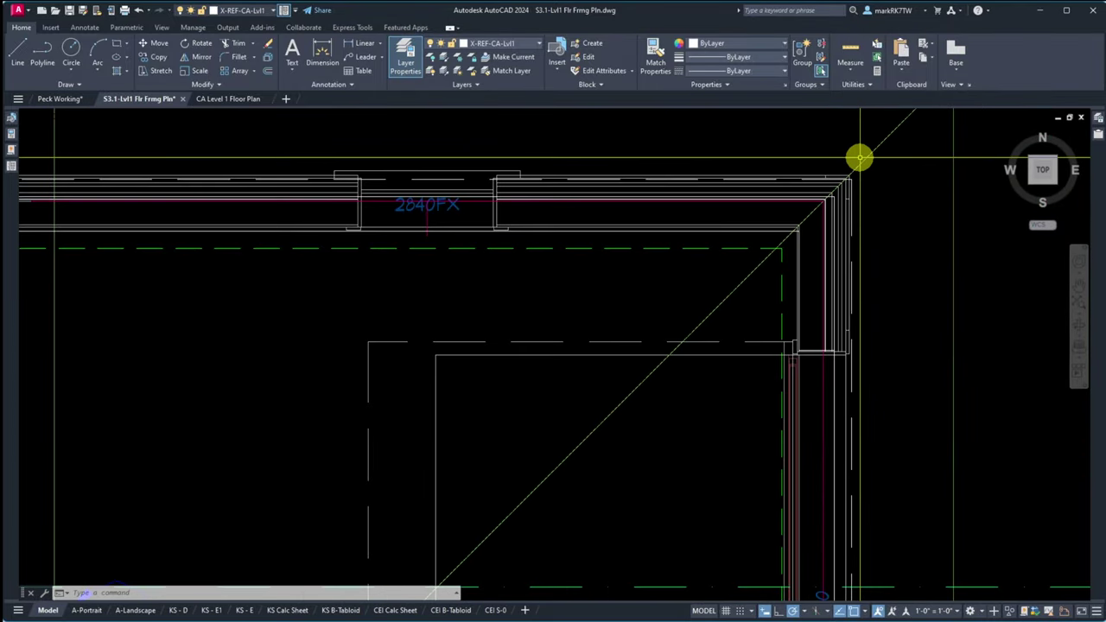
scroll(860, 158, "down", 5)
scroll(856, 406, "down", 3)
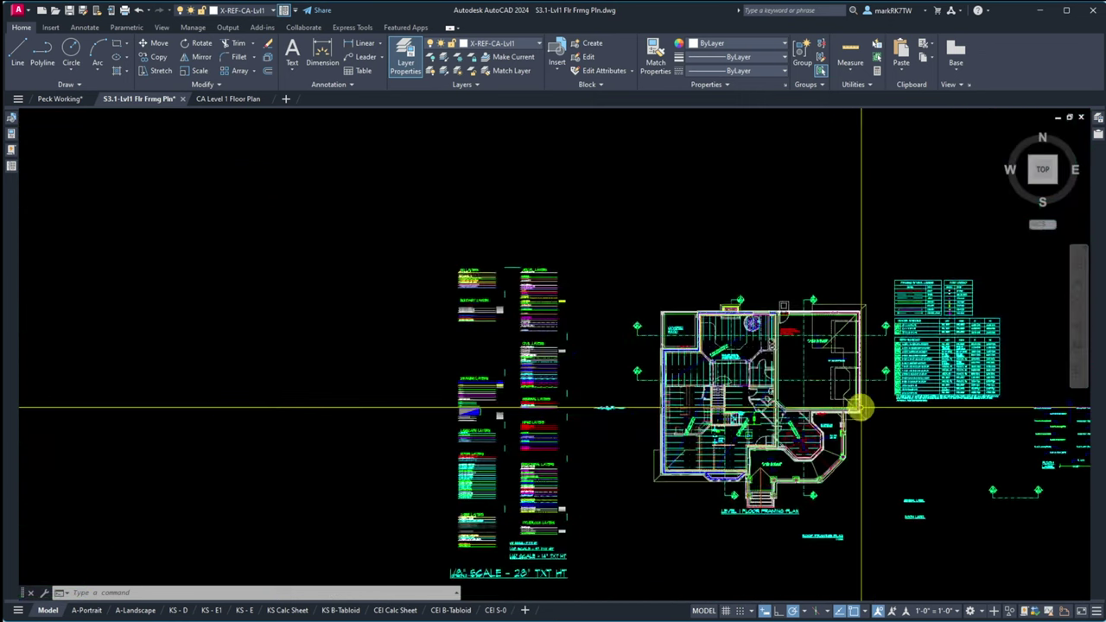
scroll(830, 440, "up", 2)
scroll(913, 446, "up", 2)
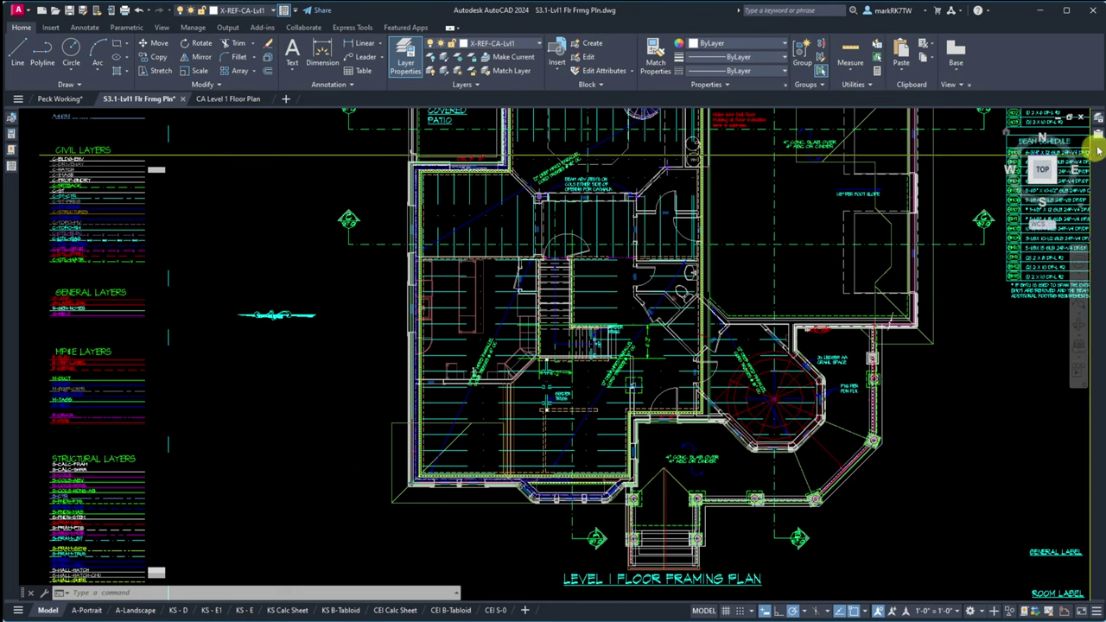
Step: Reload the A4.1-Lvl1 Flr Pln xref from the External References palette
mouse_move(1098, 136)
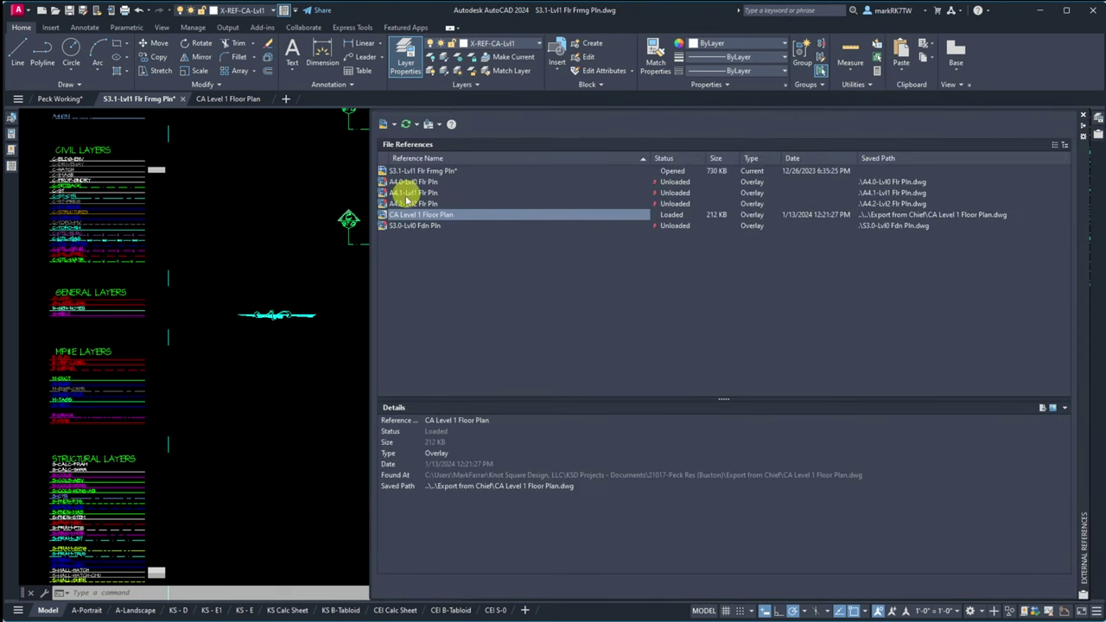
mouse_move(405, 208)
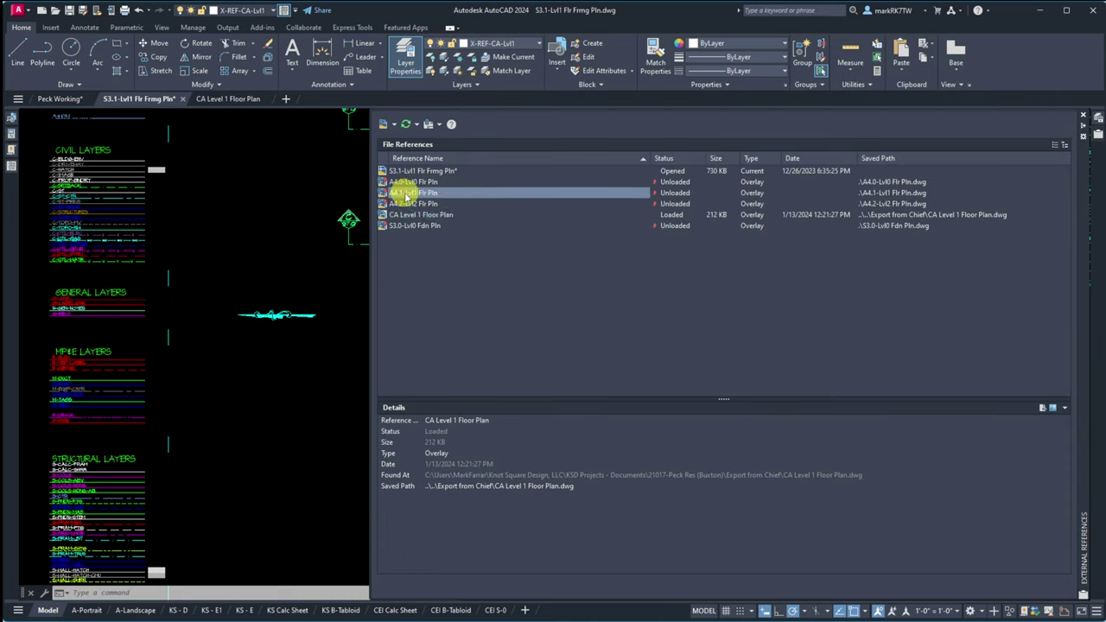
right_click(406, 198)
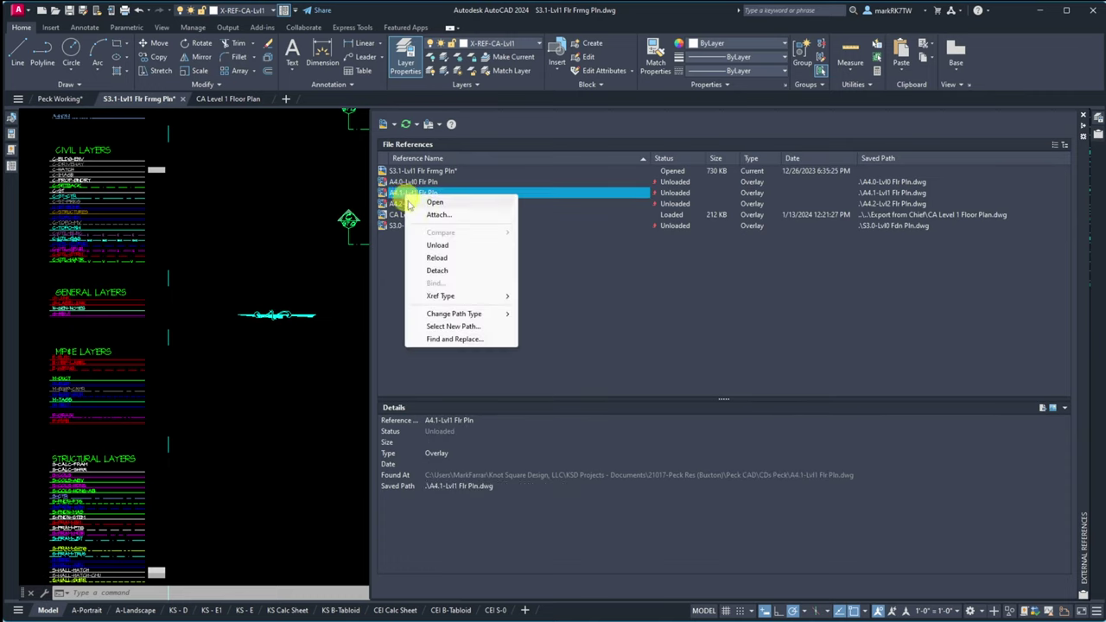
left_click(436, 257)
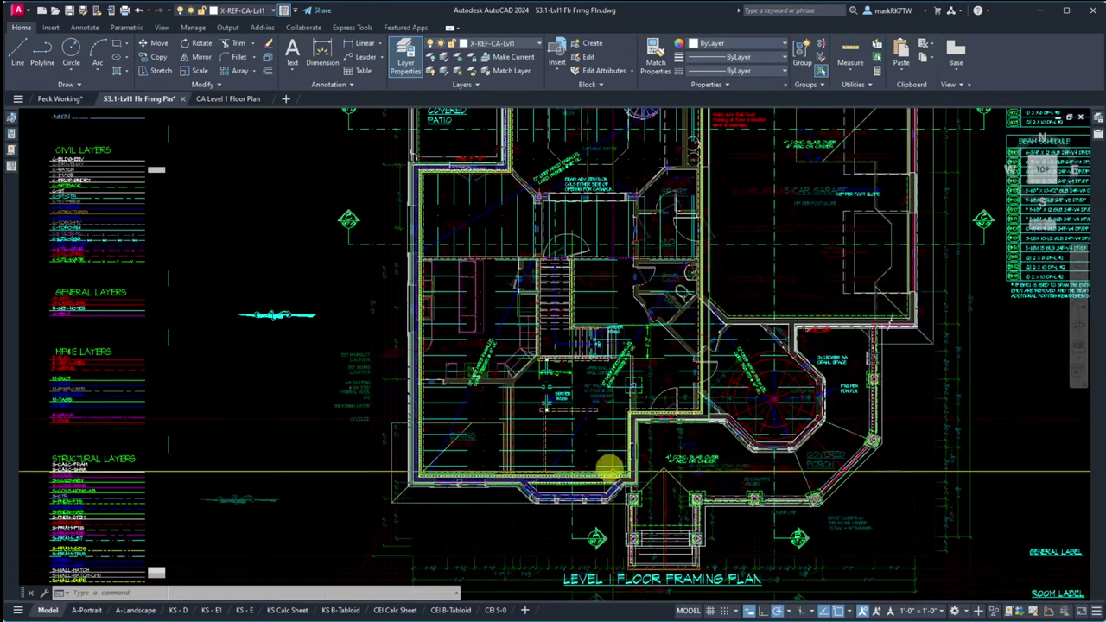
scroll(899, 386, "up", 6)
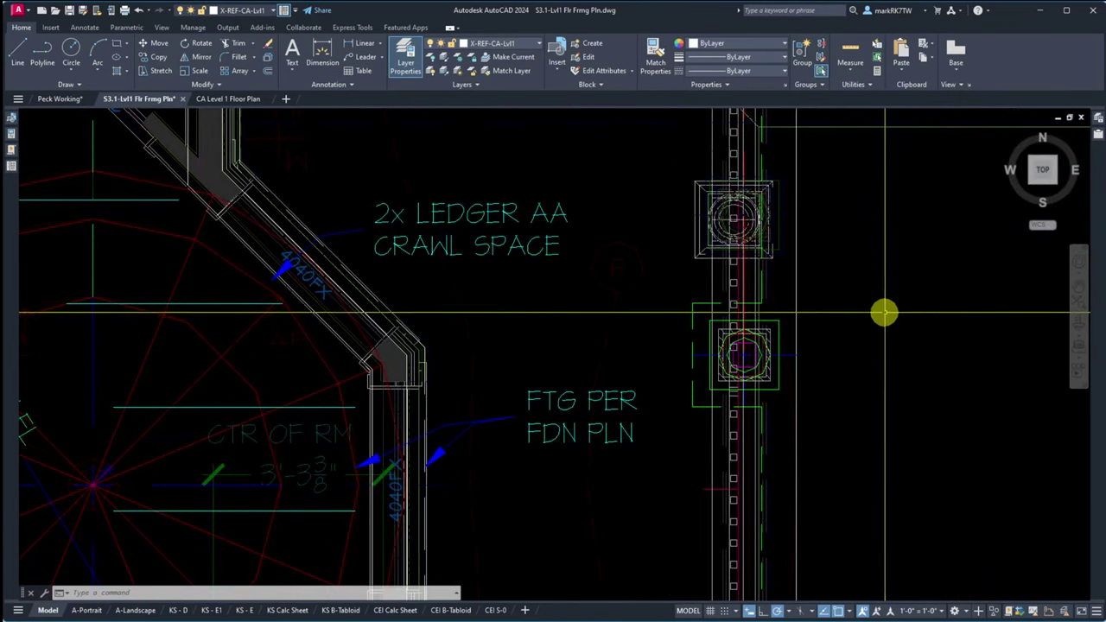
scroll(883, 313, "up", 4)
scroll(772, 286, "down", 4)
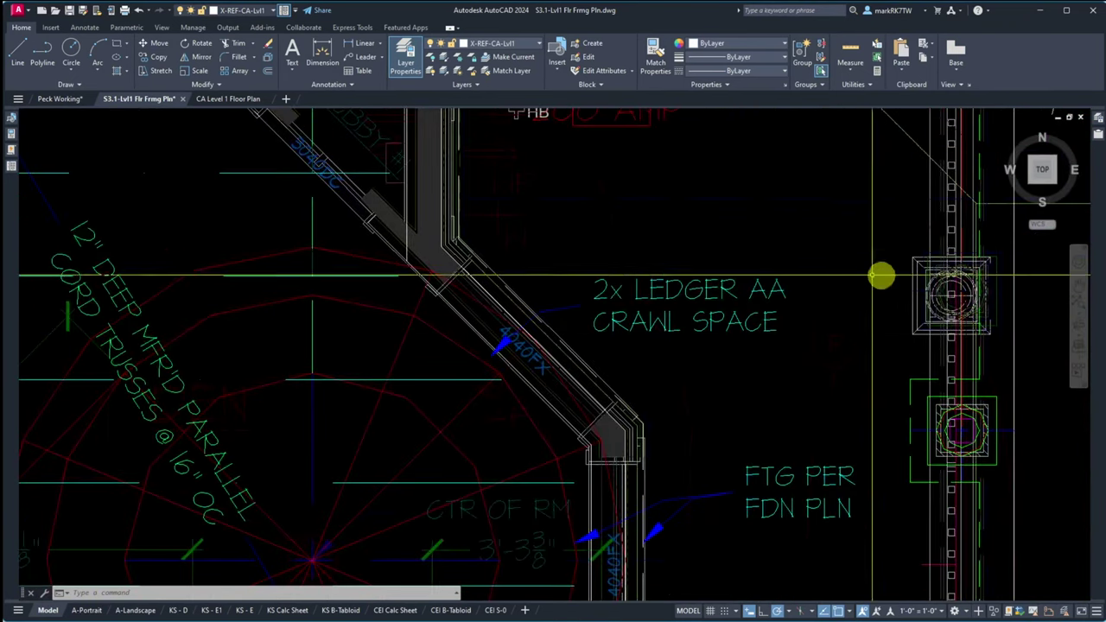
scroll(882, 276, "down", 4)
scroll(704, 252, "up", 8)
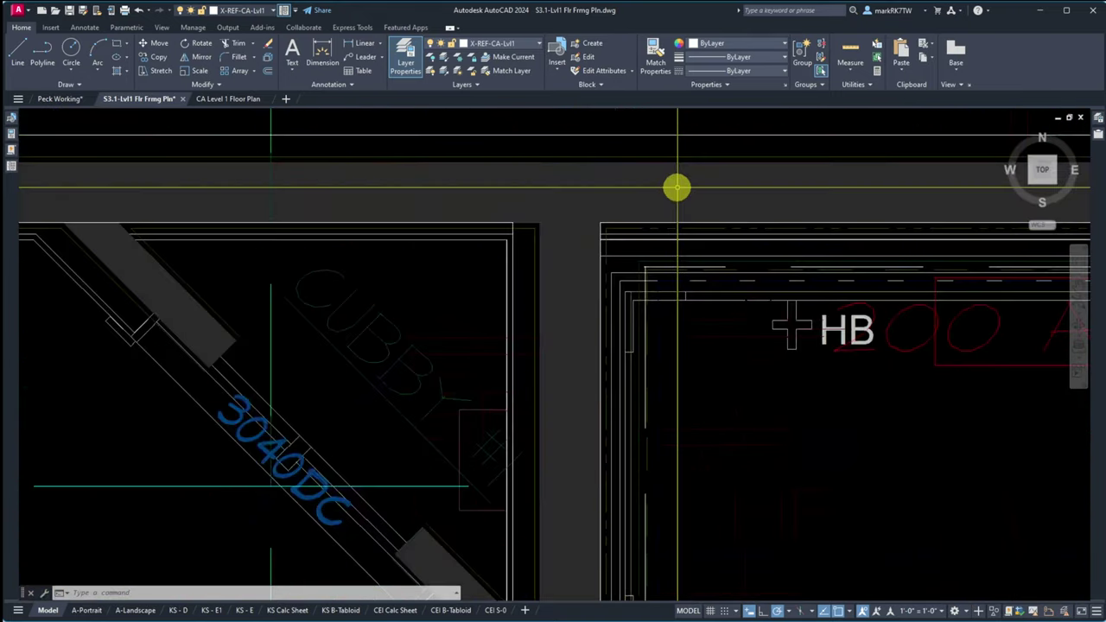
scroll(590, 288, "down", 8)
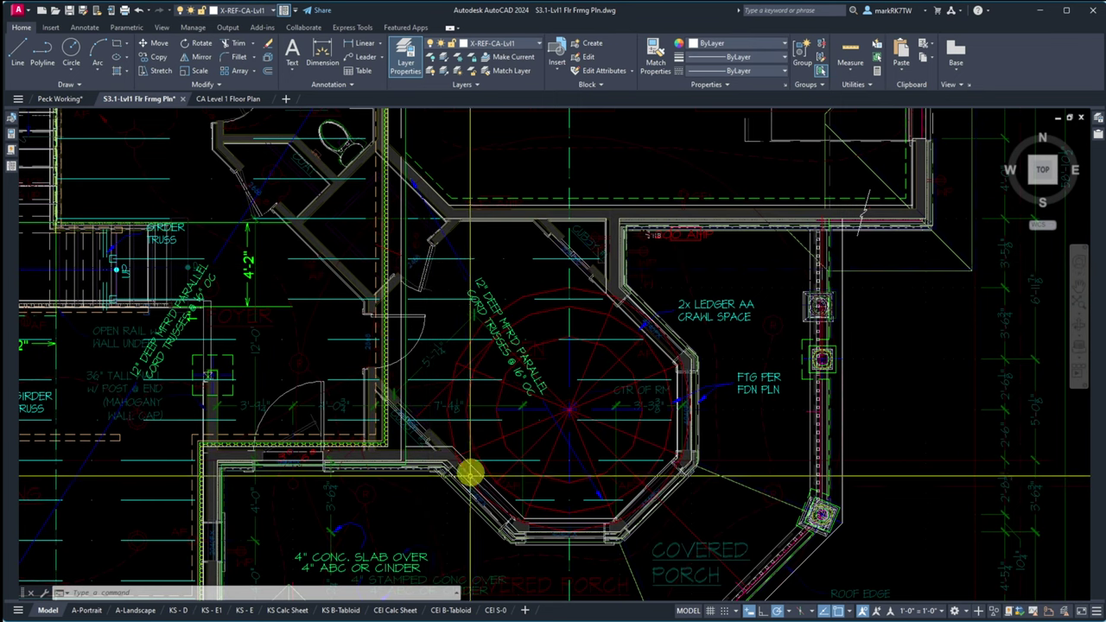
scroll(469, 469, "up", 6)
scroll(745, 480, "down", 3)
scroll(746, 480, "up", 5)
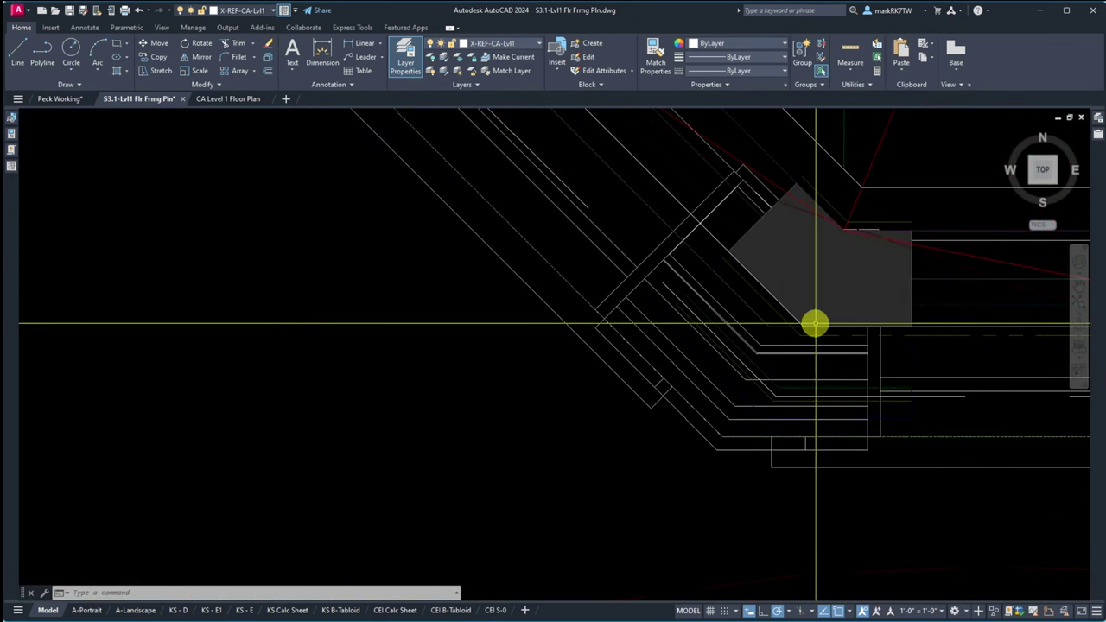
left_click(752, 223)
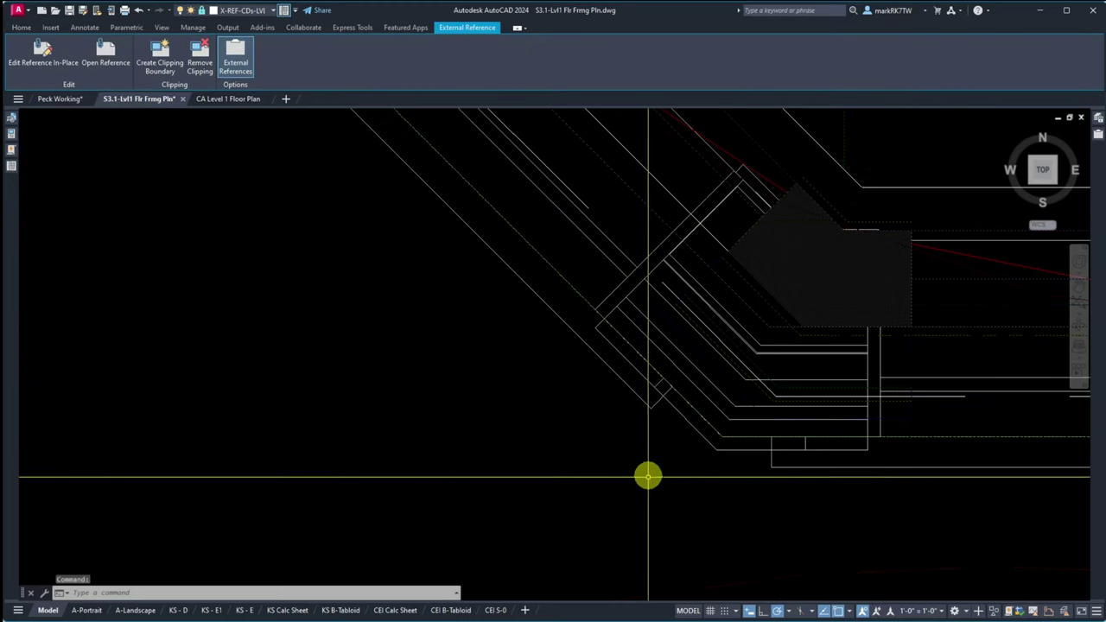
scroll(618, 486, "down", 5)
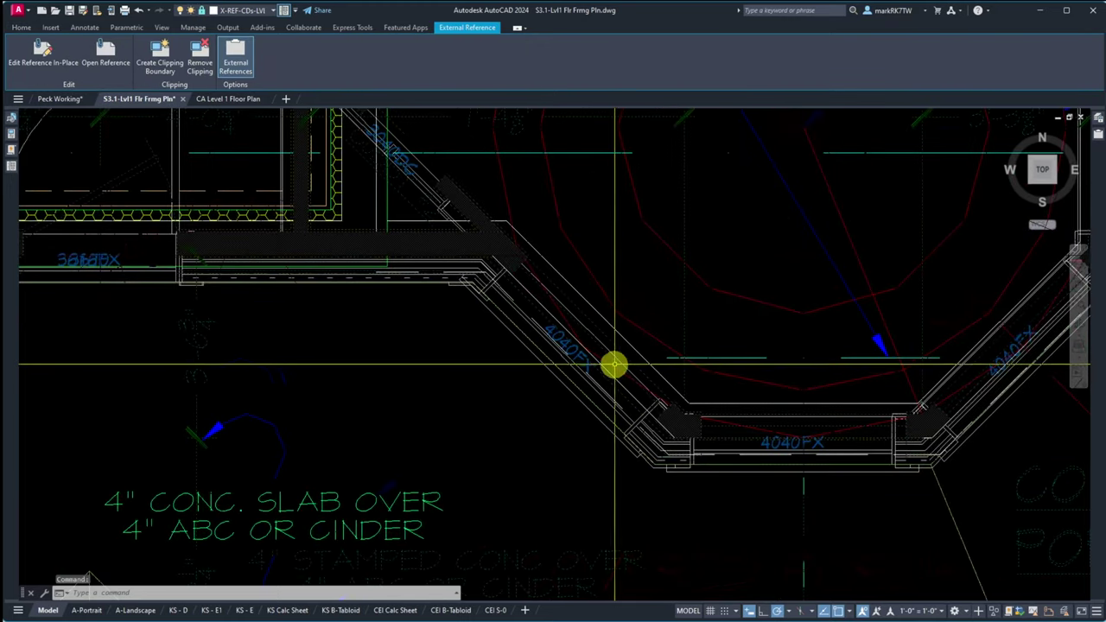
scroll(613, 365, "up", 6)
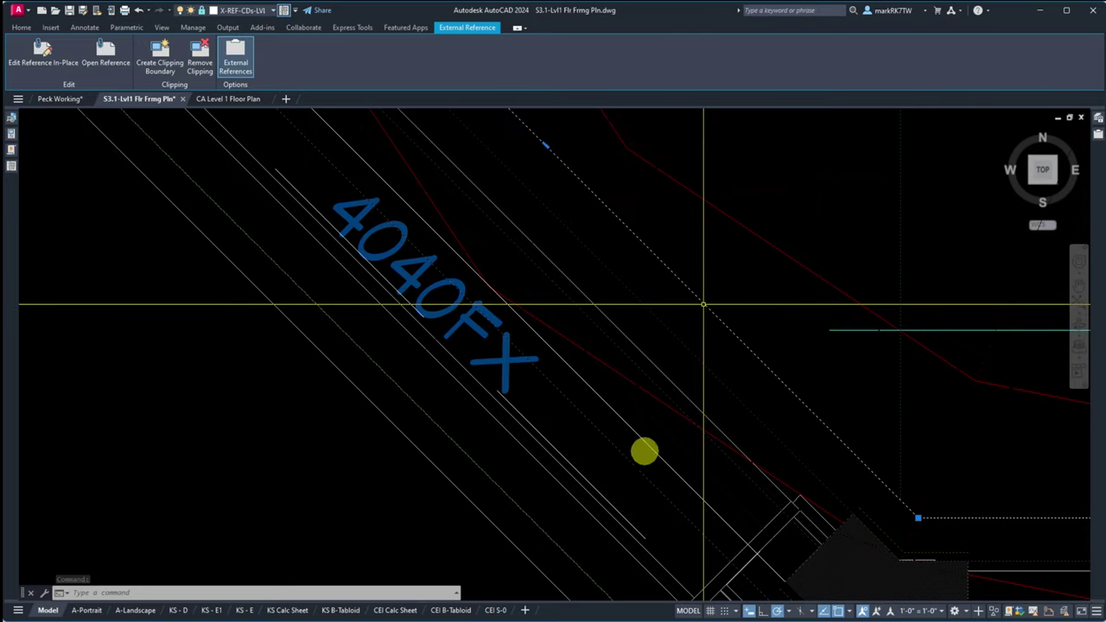
key("Escape")
scroll(695, 299, "down", 6)
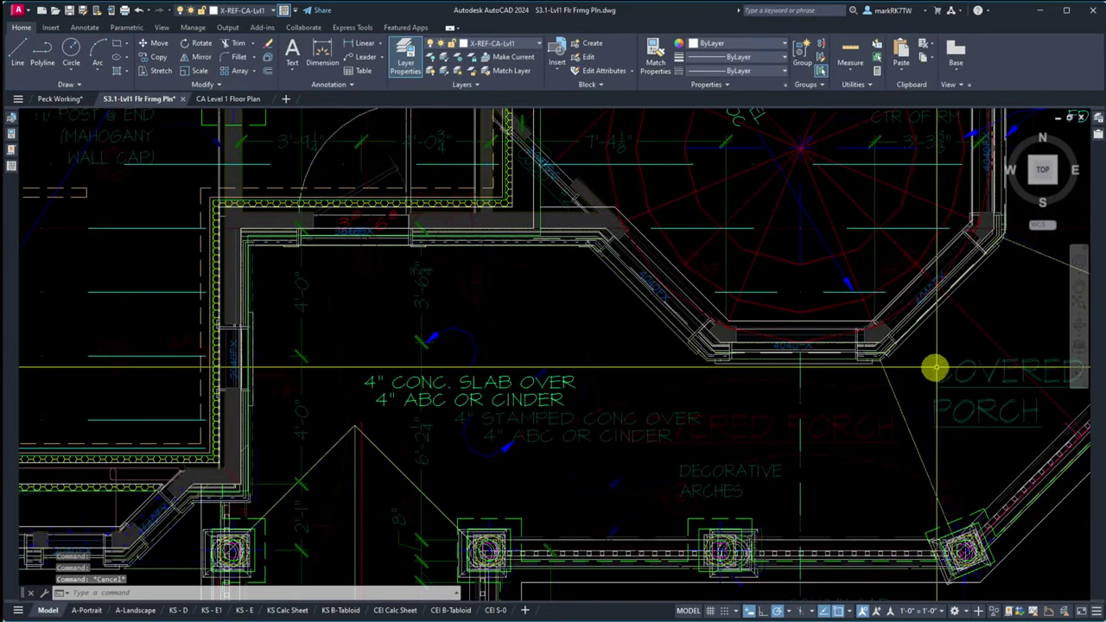
scroll(946, 328, "up", 8)
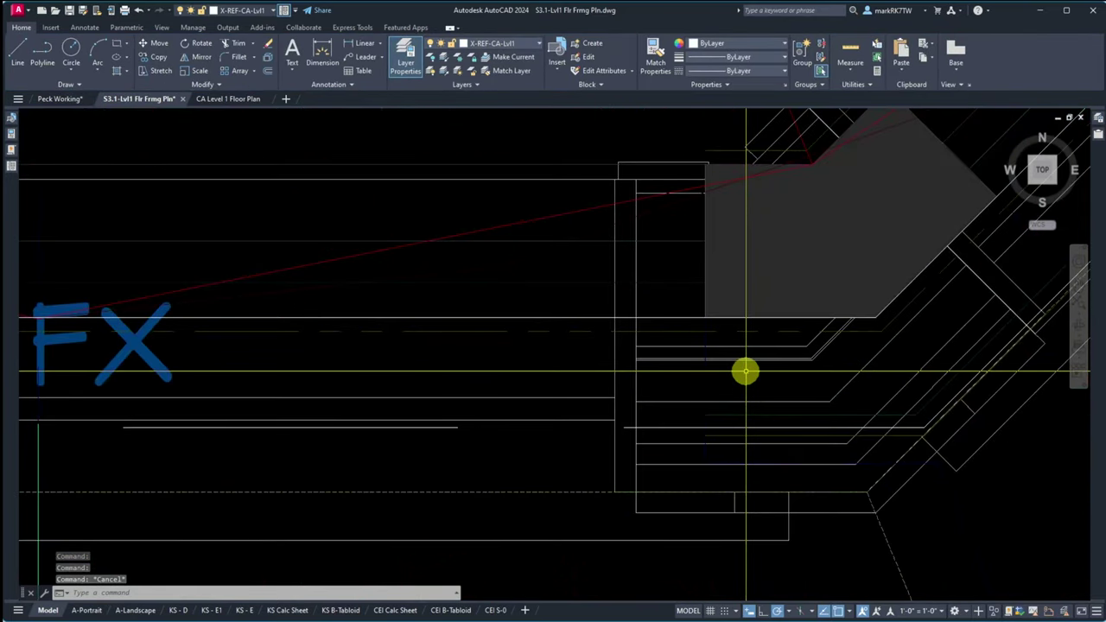
scroll(744, 372, "down", 5)
scroll(815, 281, "up", 3)
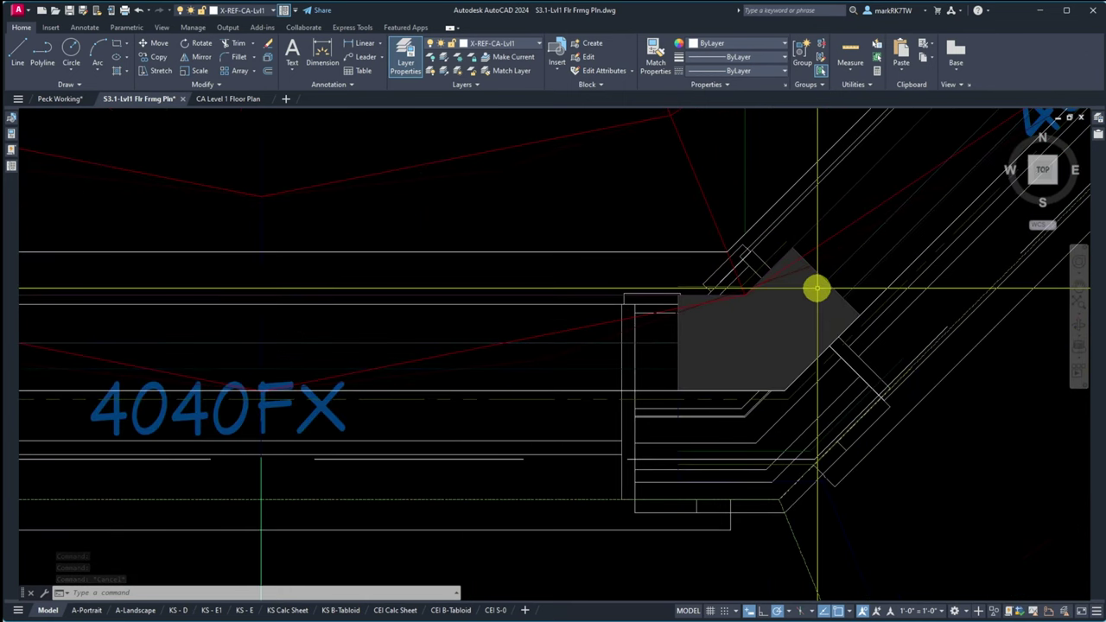
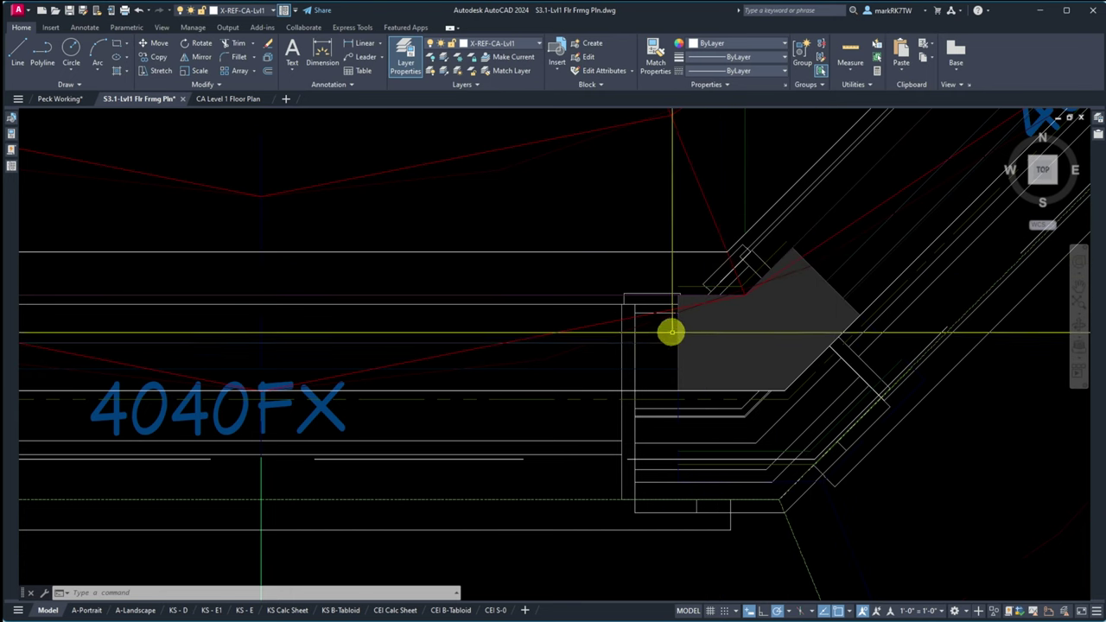
Step: Zoom to the covered patio and window-select the xref linework around it
key("Escape")
key("Escape")
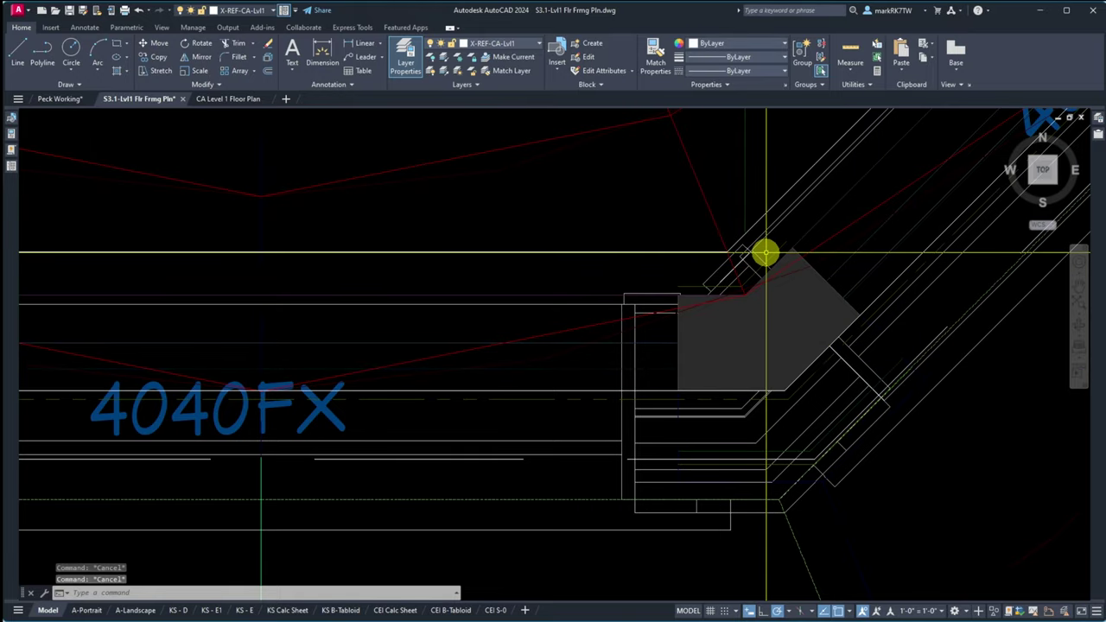
scroll(765, 253, "down", 10)
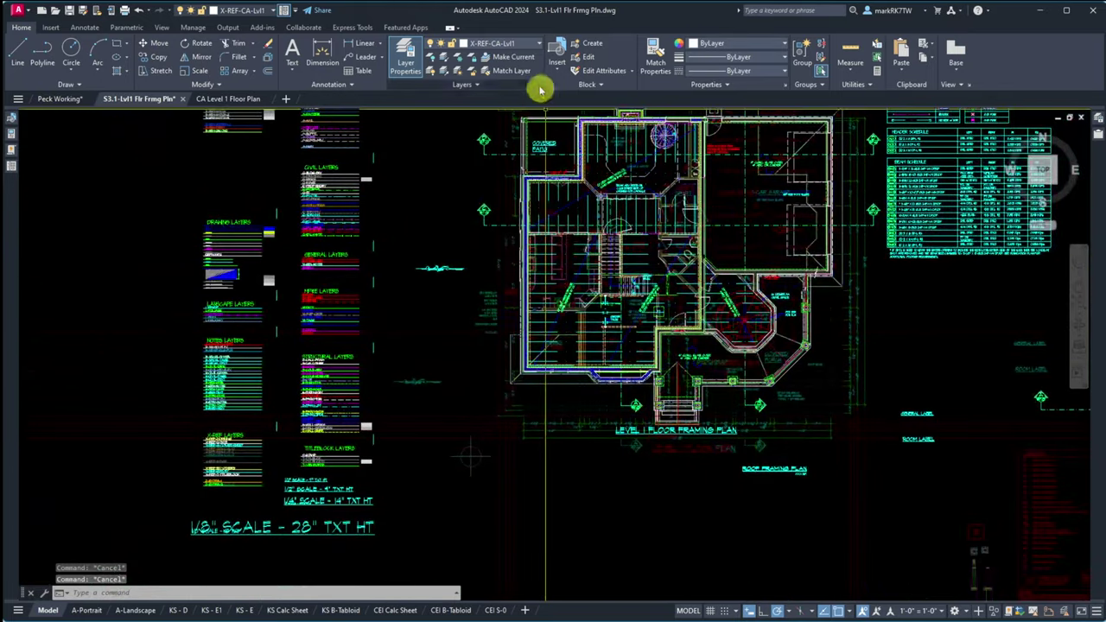
scroll(511, 161, "up", 10)
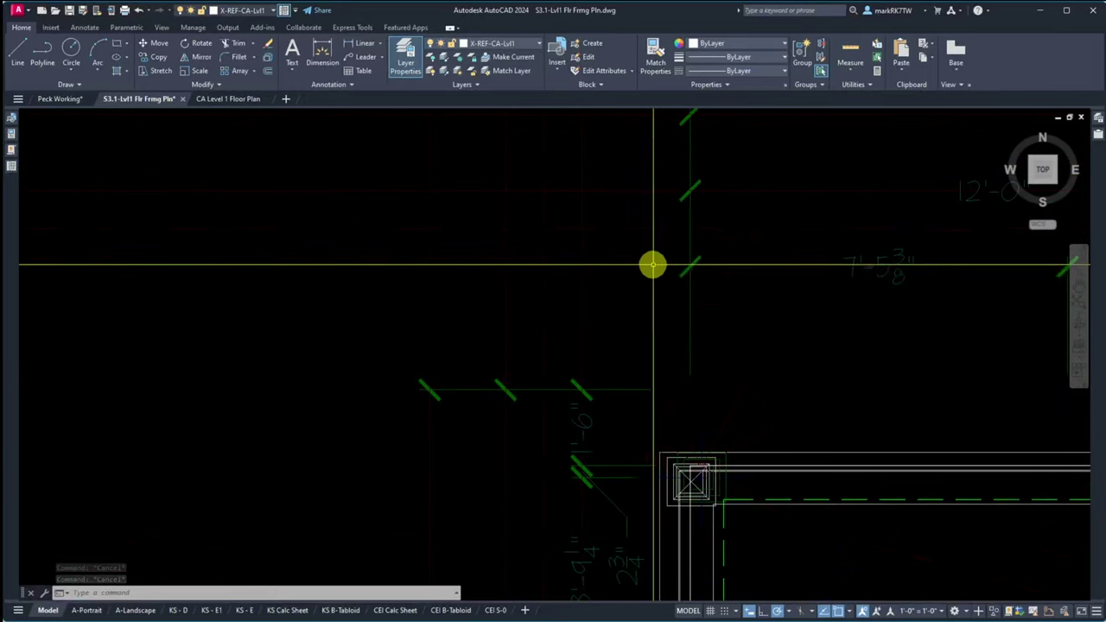
scroll(636, 306, "down", 4)
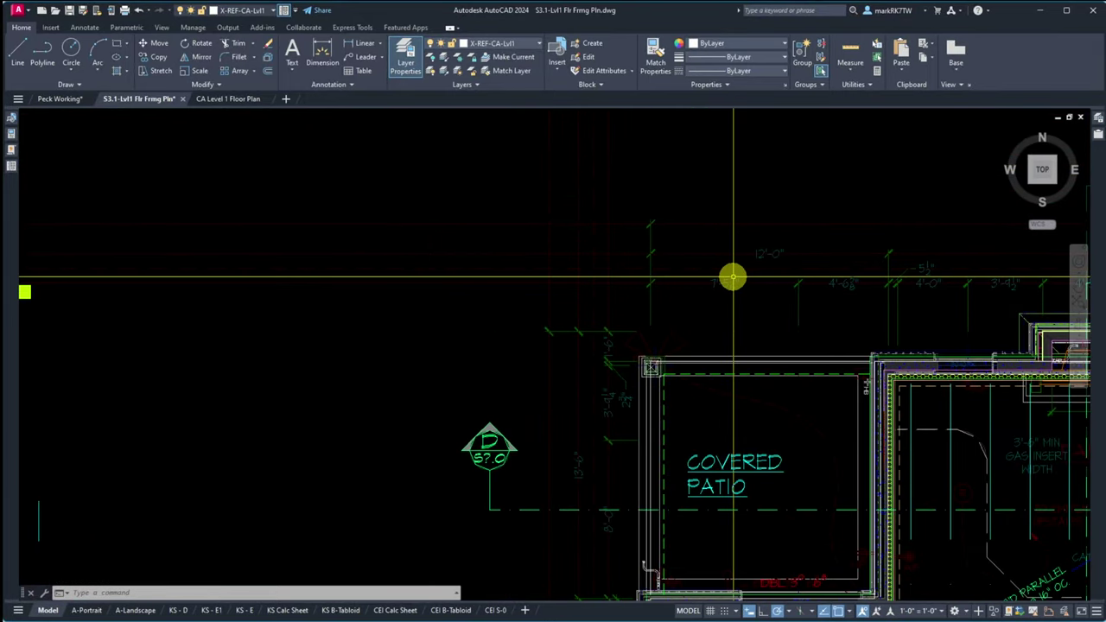
left_click(707, 296)
key("Escape")
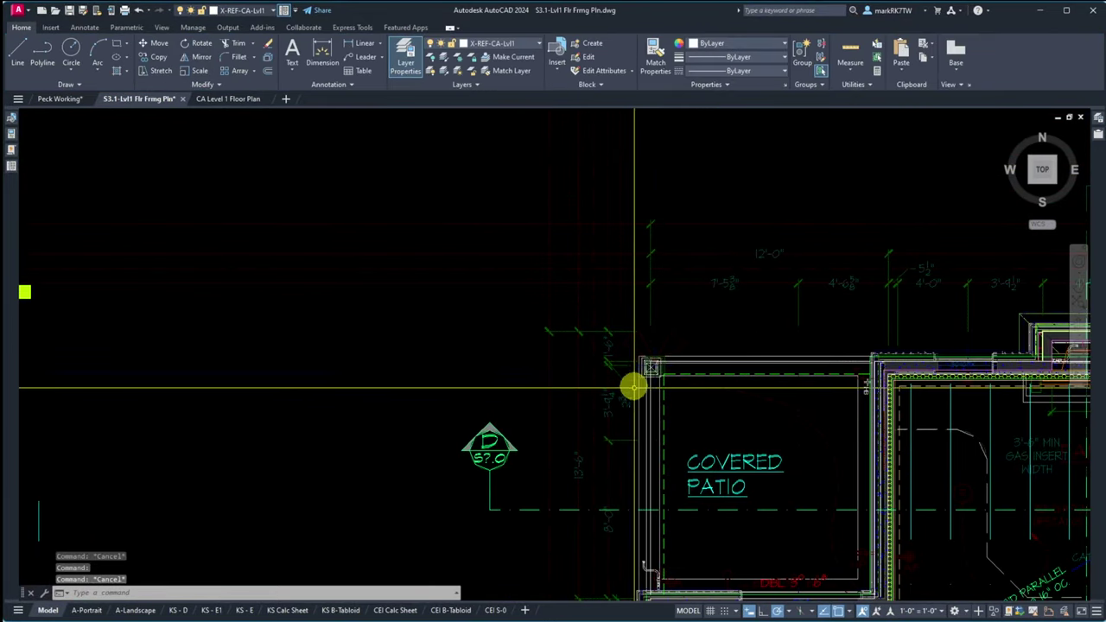
left_click(639, 389)
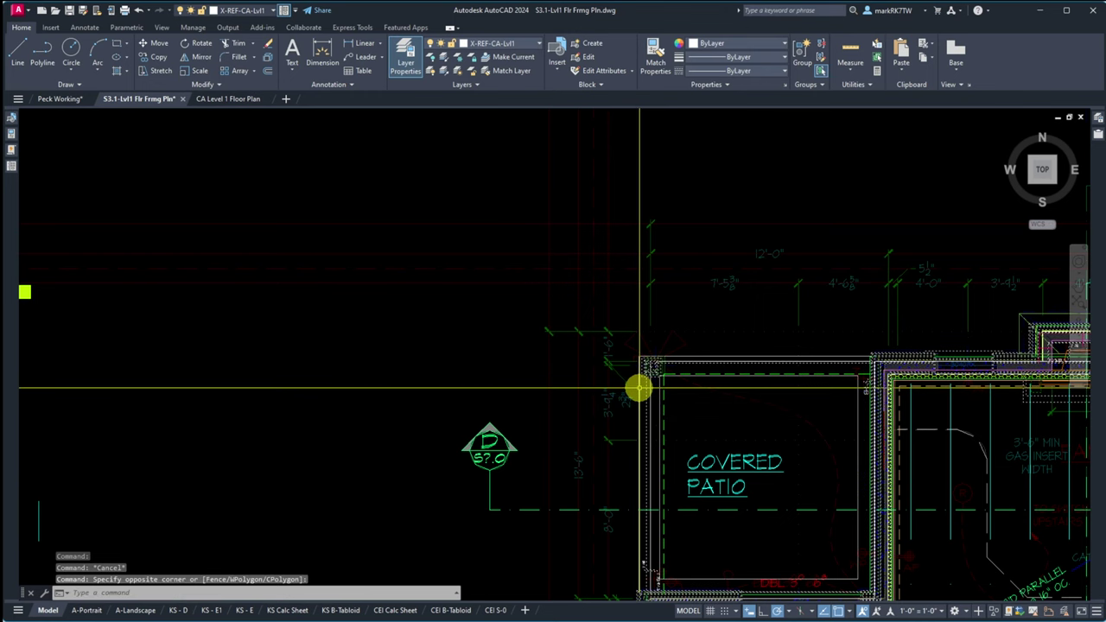
Step: Unload the CA Level 1 Floor Plan xref from the External References palette
mouse_move(1096, 121)
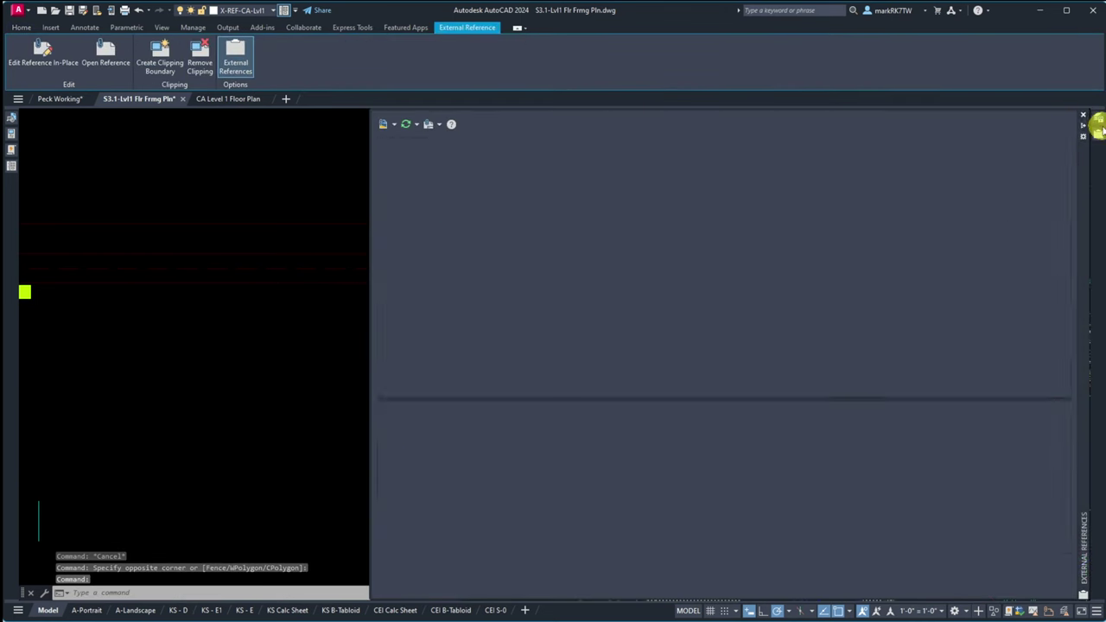
left_click(1094, 137)
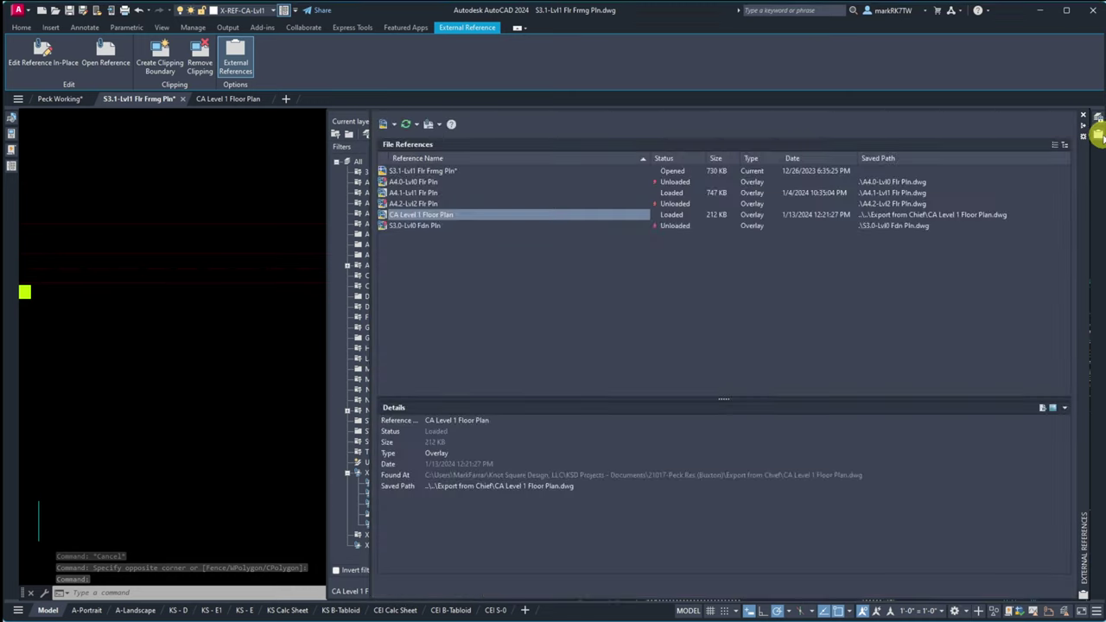
right_click(431, 220)
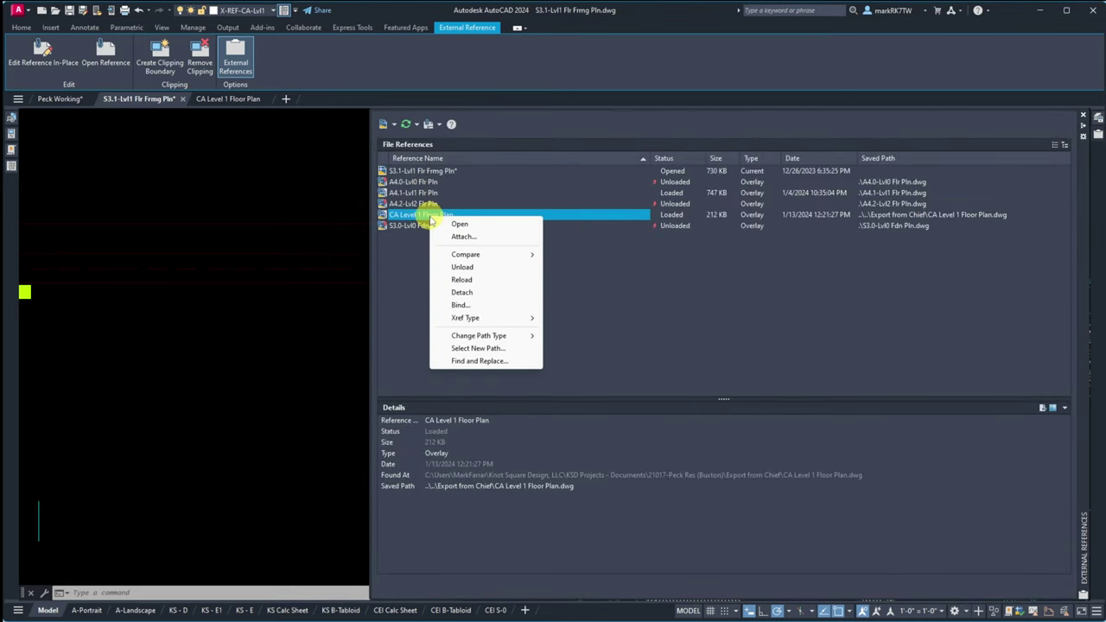
left_click(462, 267)
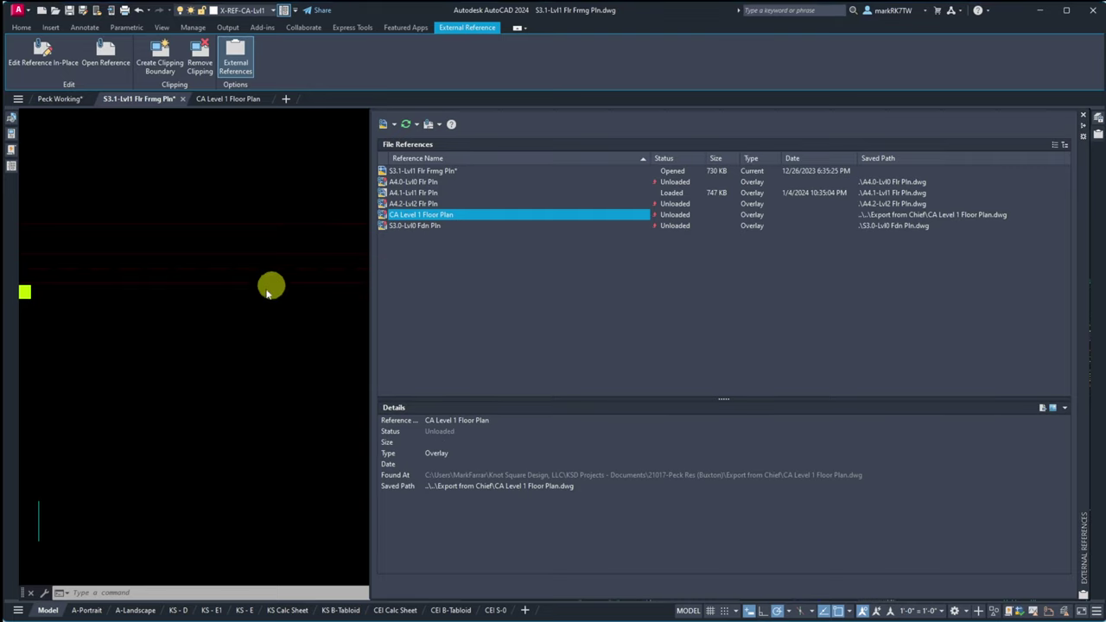
scroll(374, 181, "down", 3)
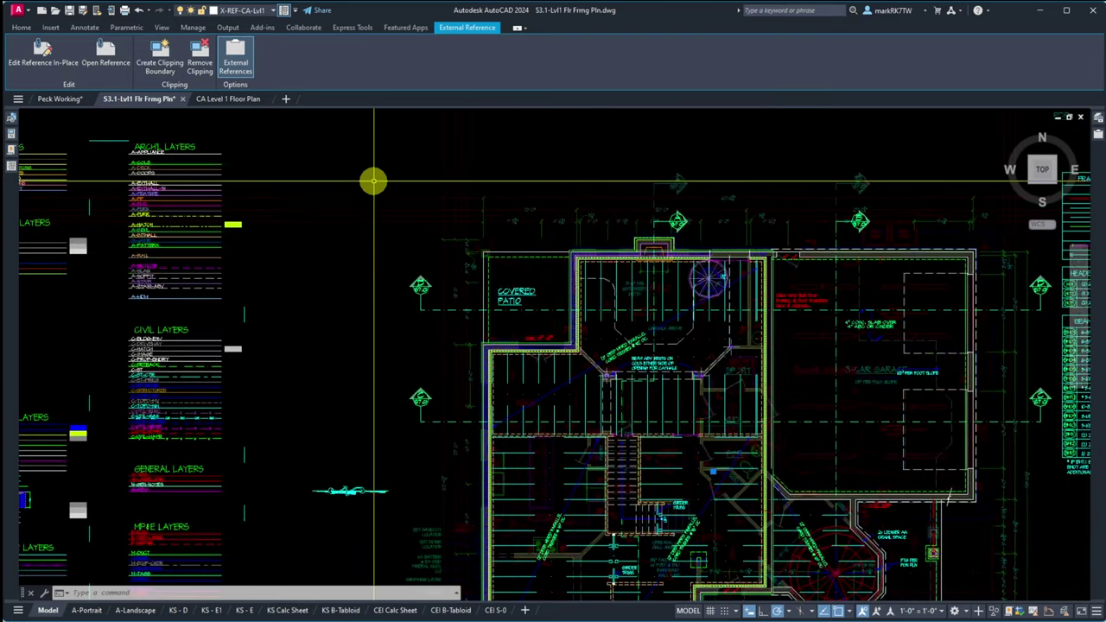
scroll(775, 254, "down", 4)
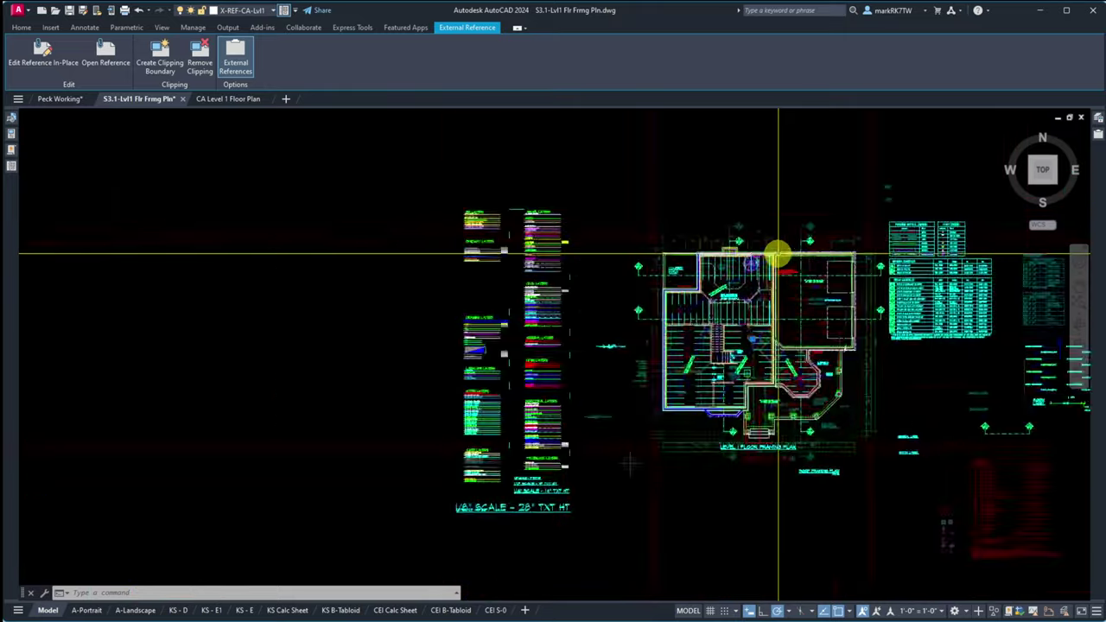
scroll(782, 342, "up", 5)
scroll(830, 344, "up", 3)
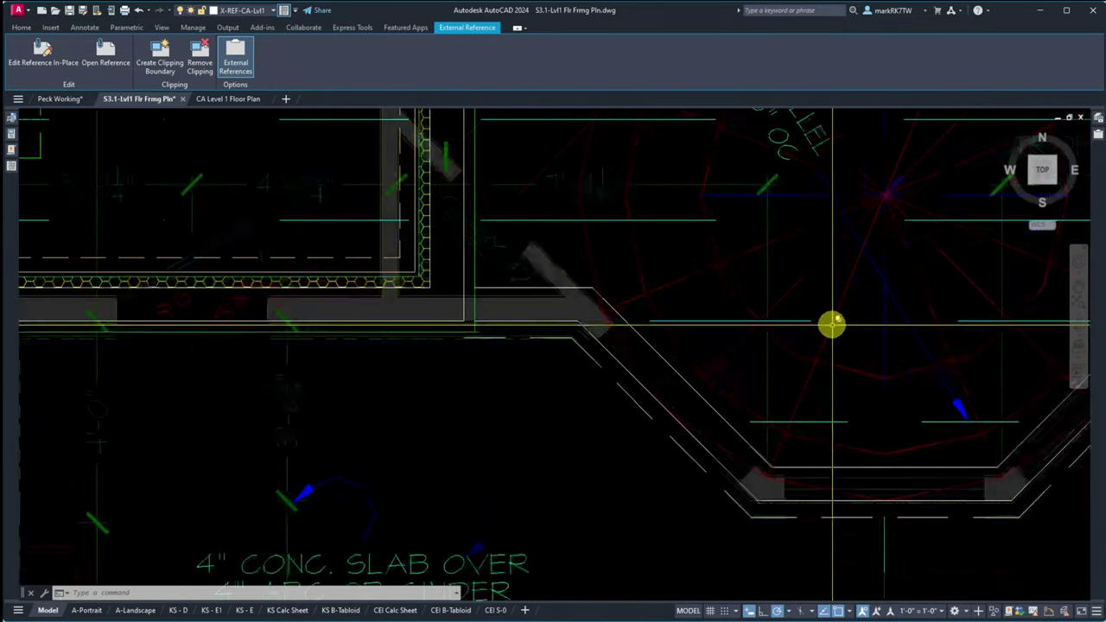
scroll(746, 402, "down", 2)
scroll(847, 476, "up", 4)
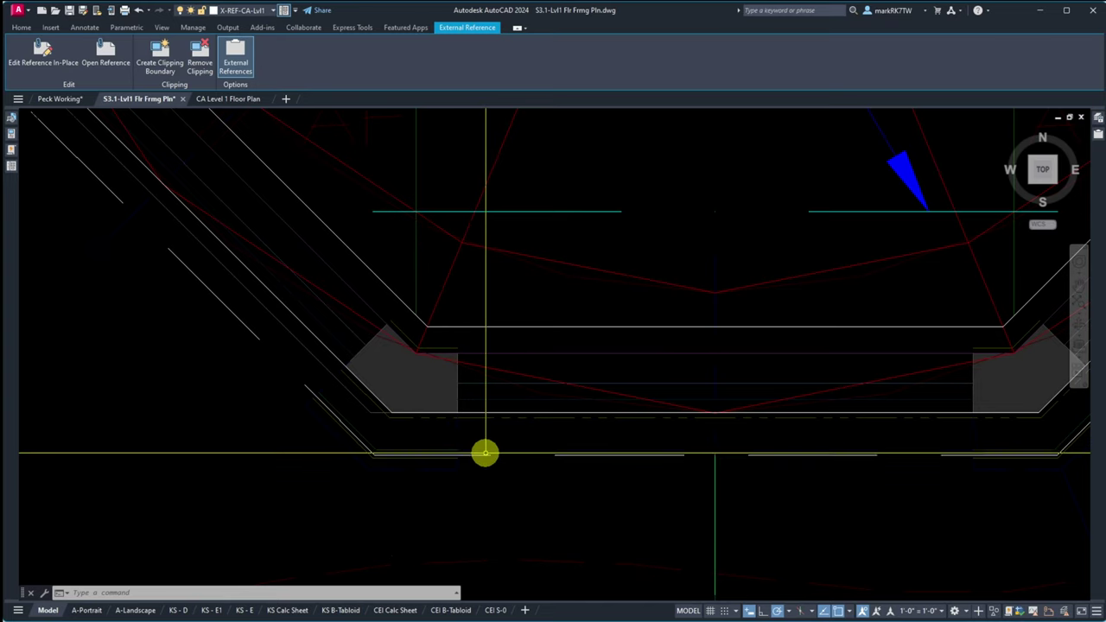
scroll(516, 511, "down", 4)
scroll(438, 498, "up", 2)
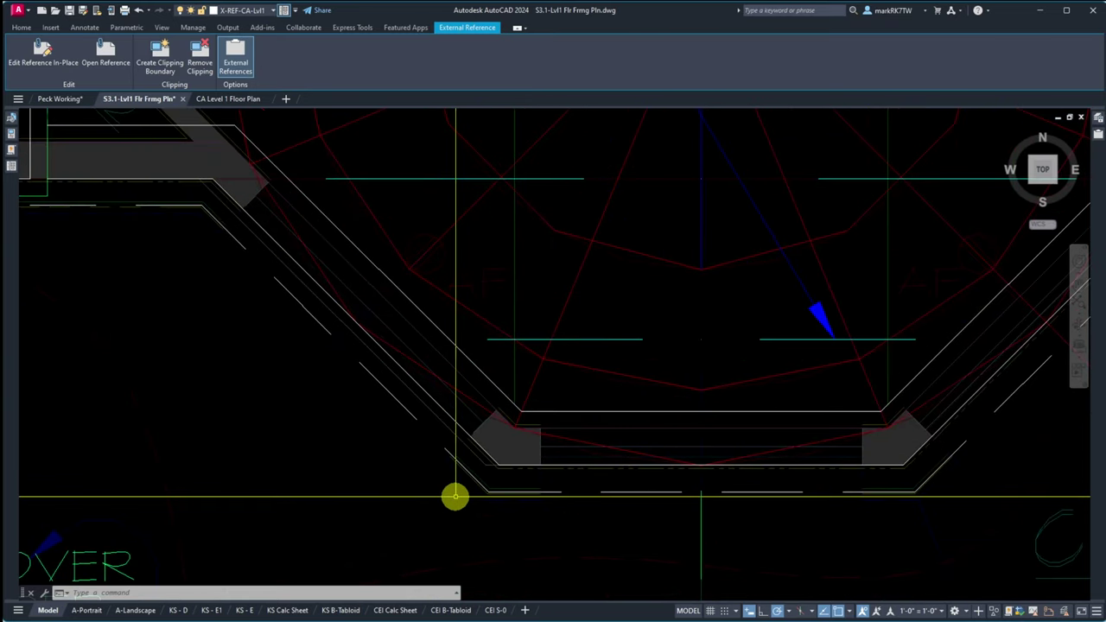
scroll(496, 491, "up", 2)
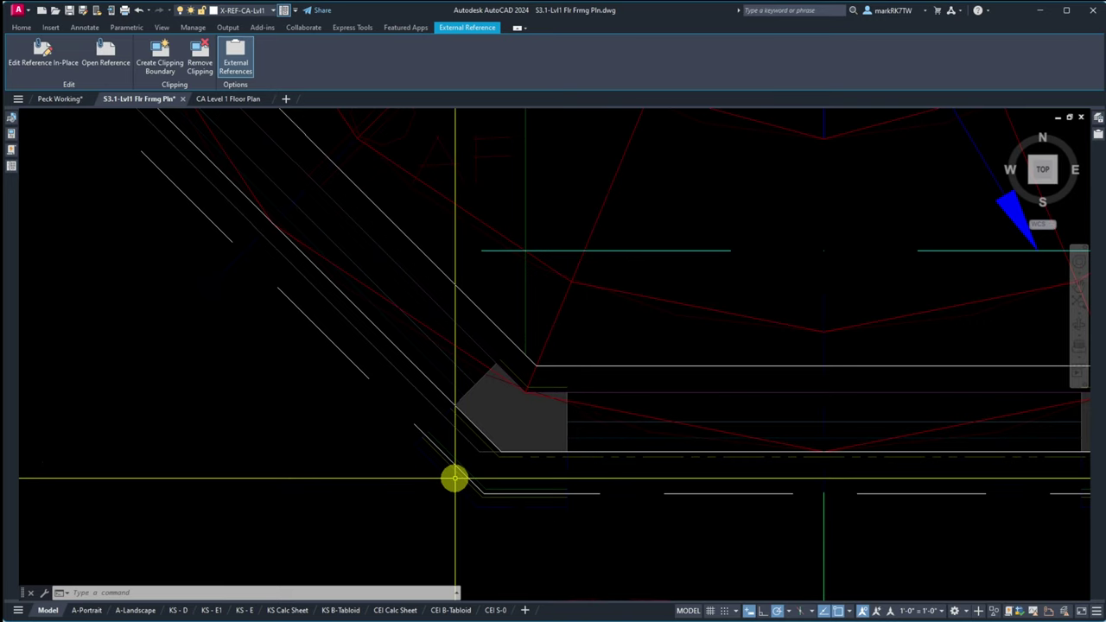
scroll(455, 476, "up", 5)
scroll(679, 534, "down", 4)
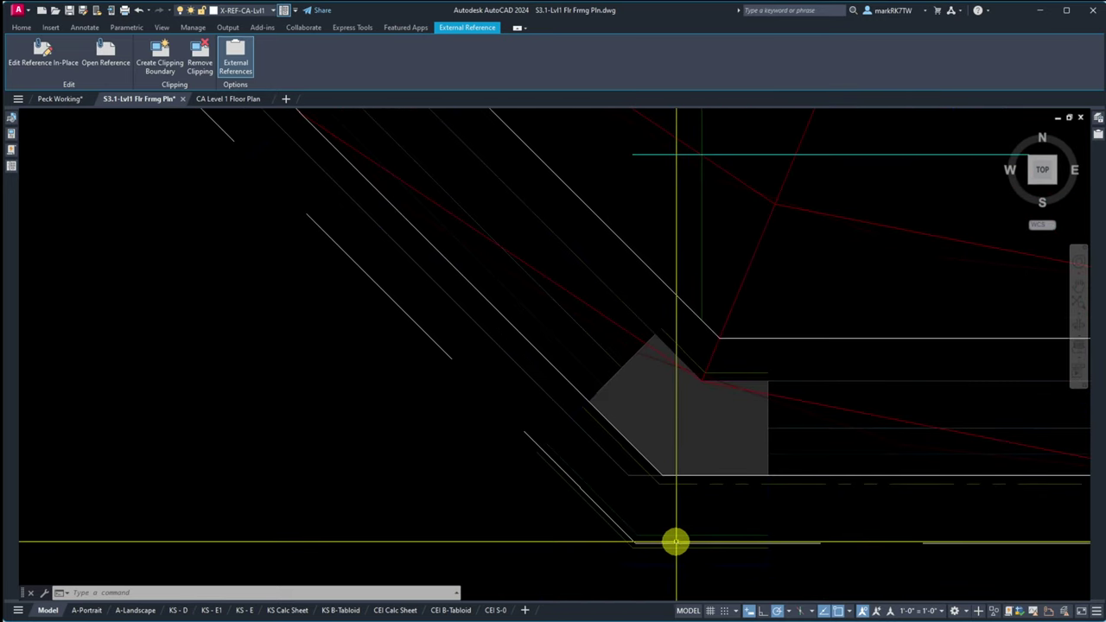
scroll(676, 532, "down", 4)
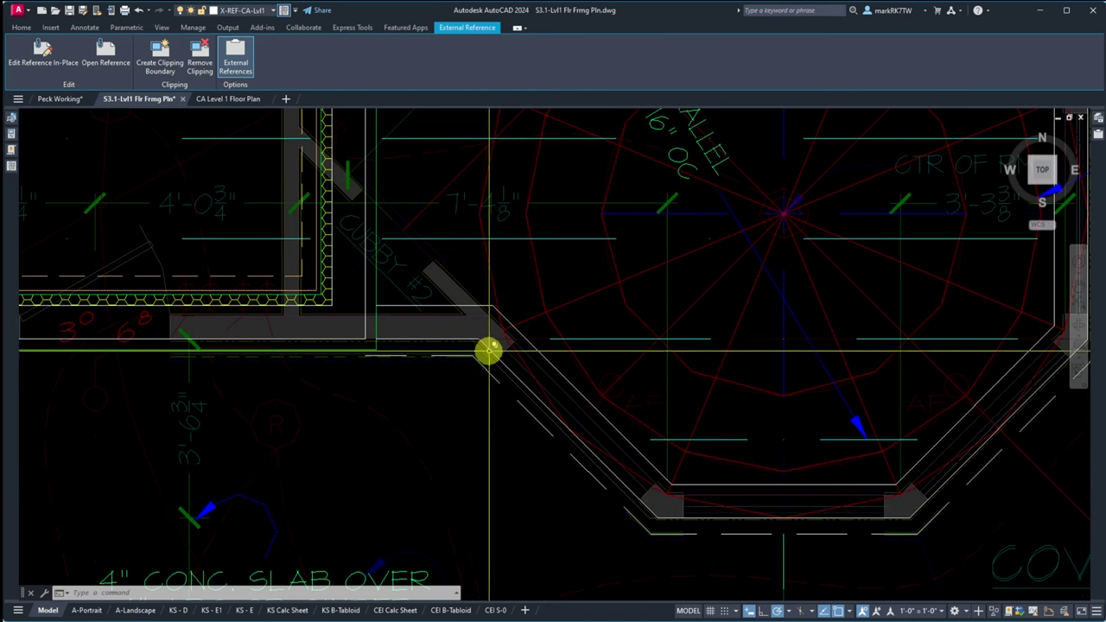
scroll(466, 339, "up", 5)
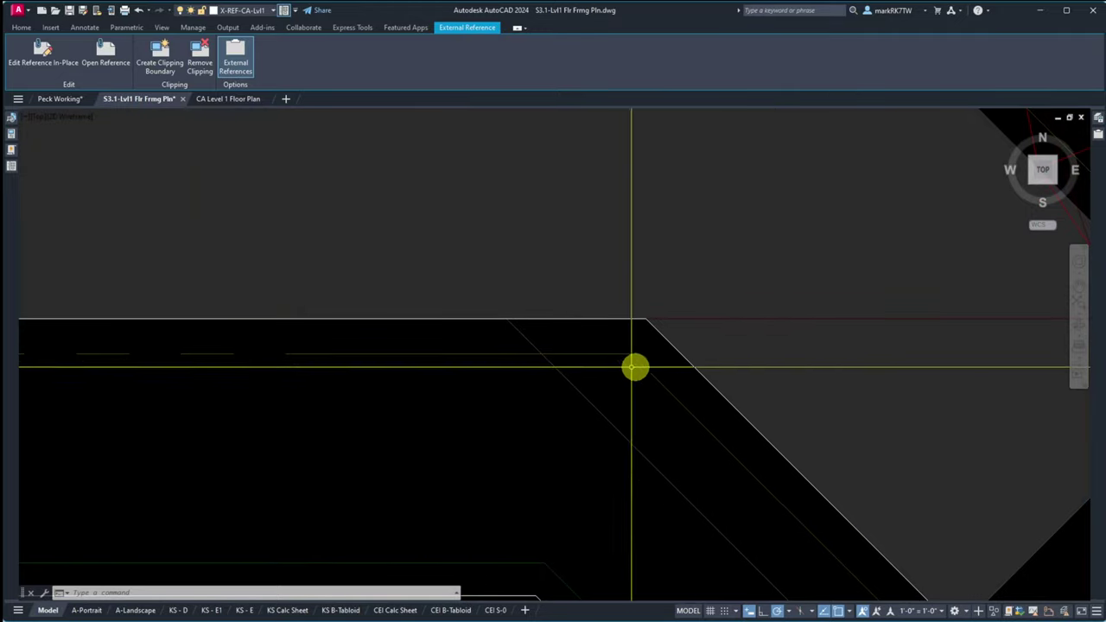
scroll(644, 381, "down", 3)
scroll(722, 456, "up", 3)
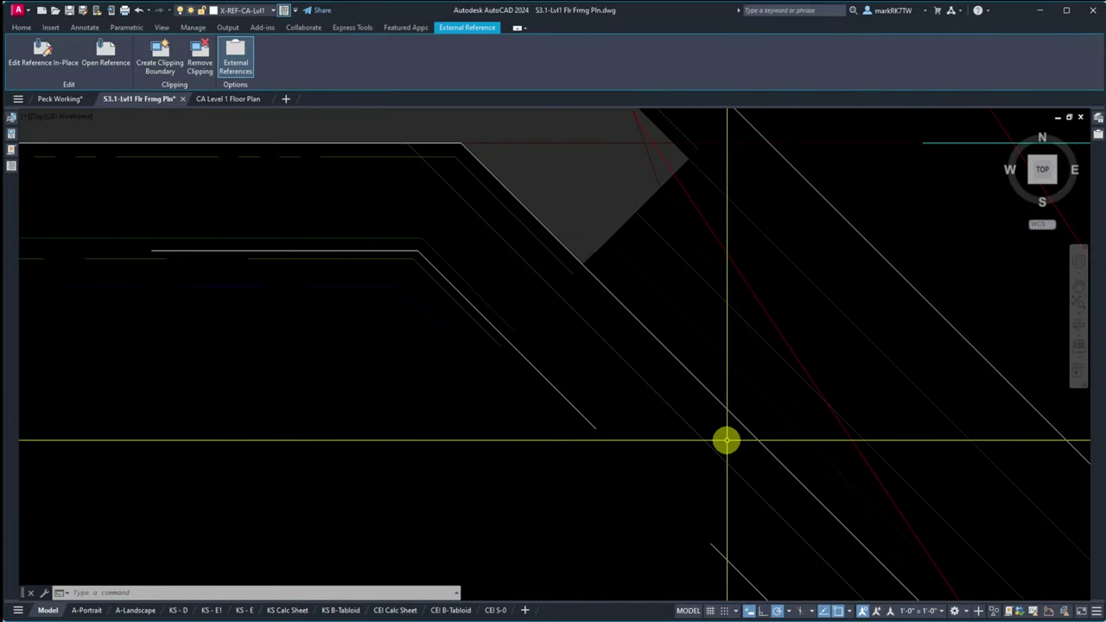
key("Escape")
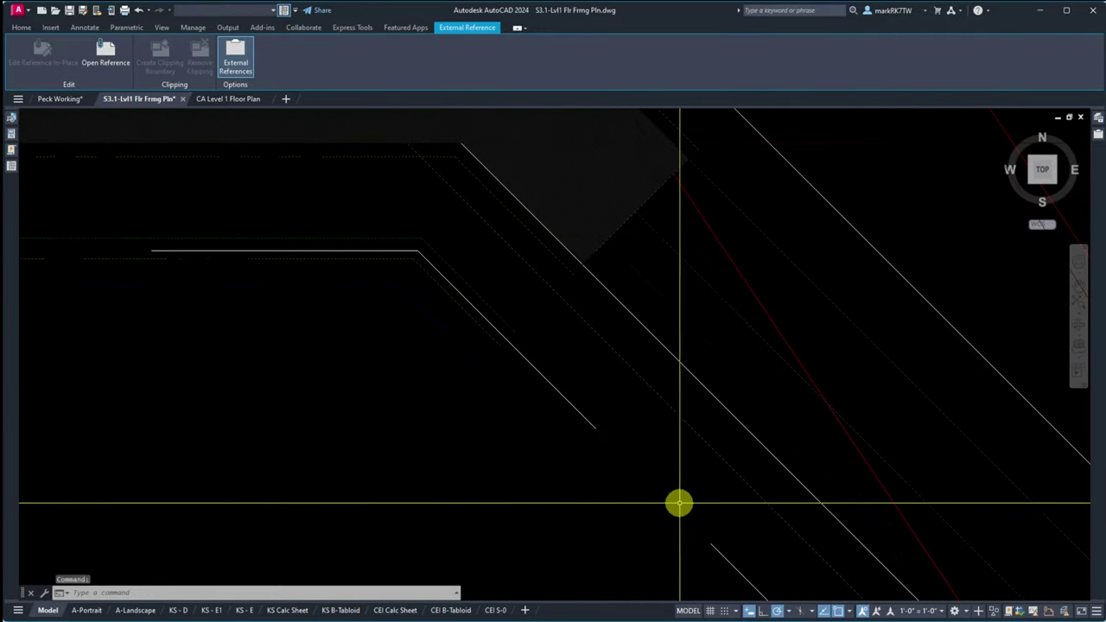
key("Escape")
scroll(635, 422, "down", 2)
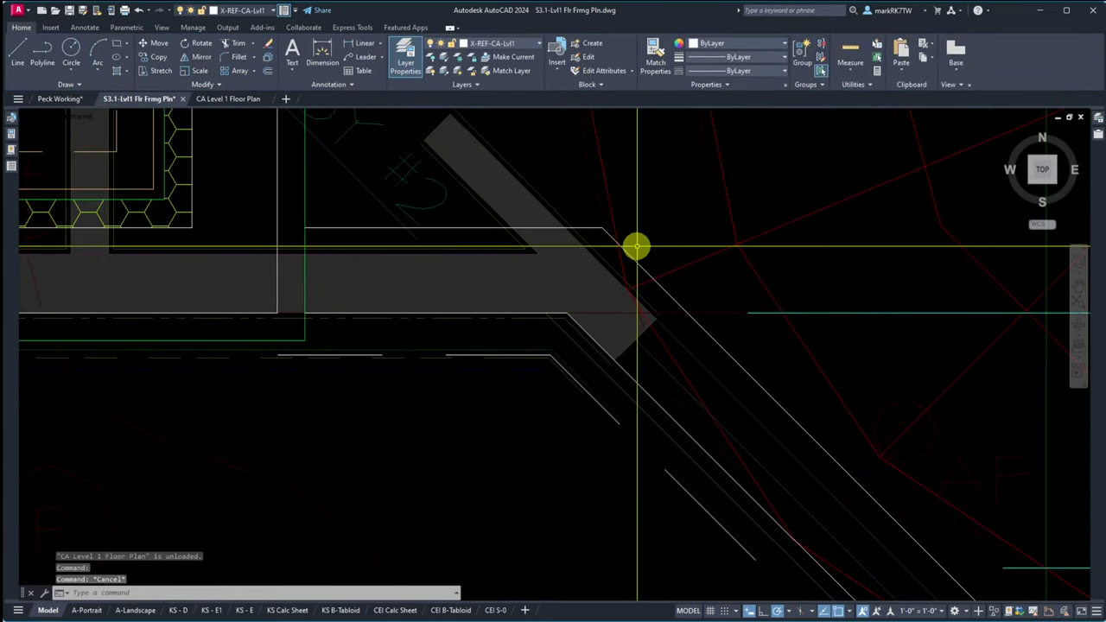
scroll(640, 255, "down", 3)
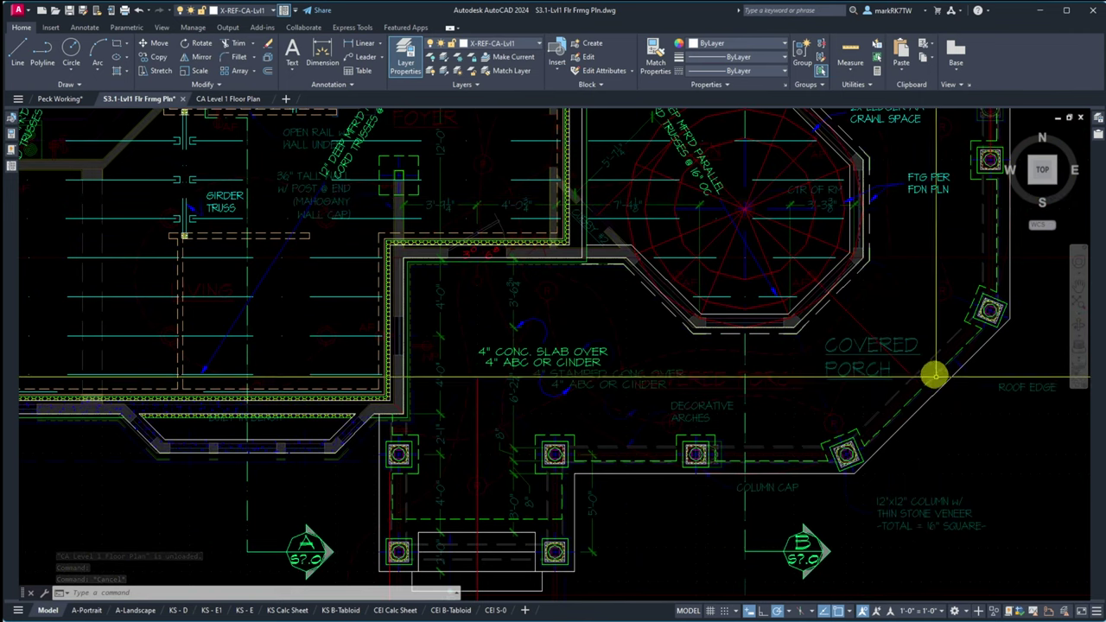
scroll(874, 490, "up", 2)
scroll(828, 410, "up", 5)
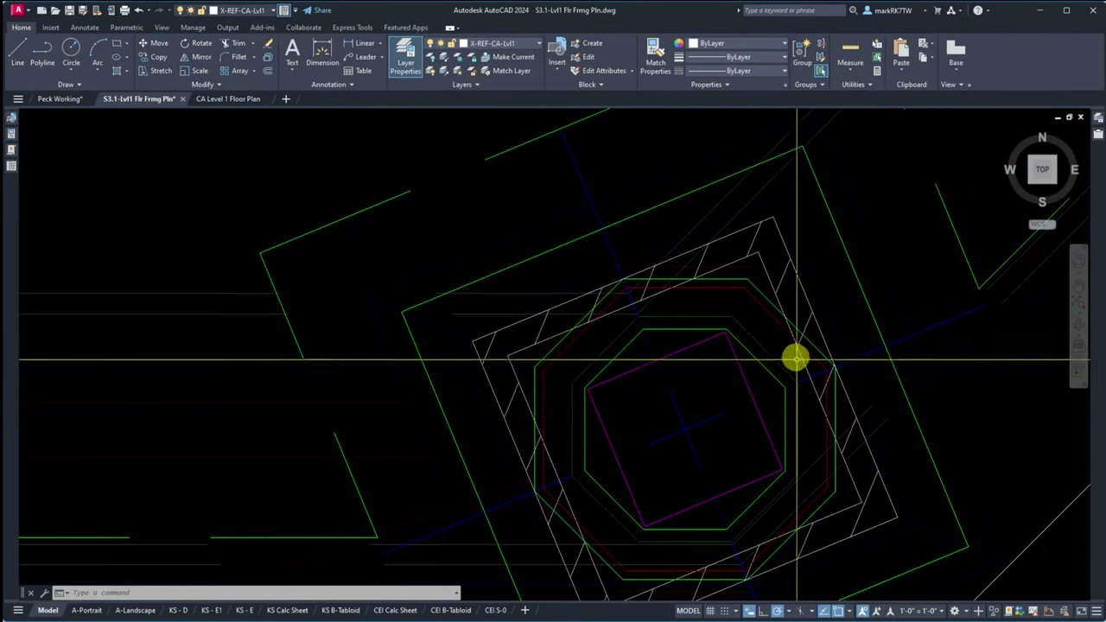
scroll(983, 428, "down", 3)
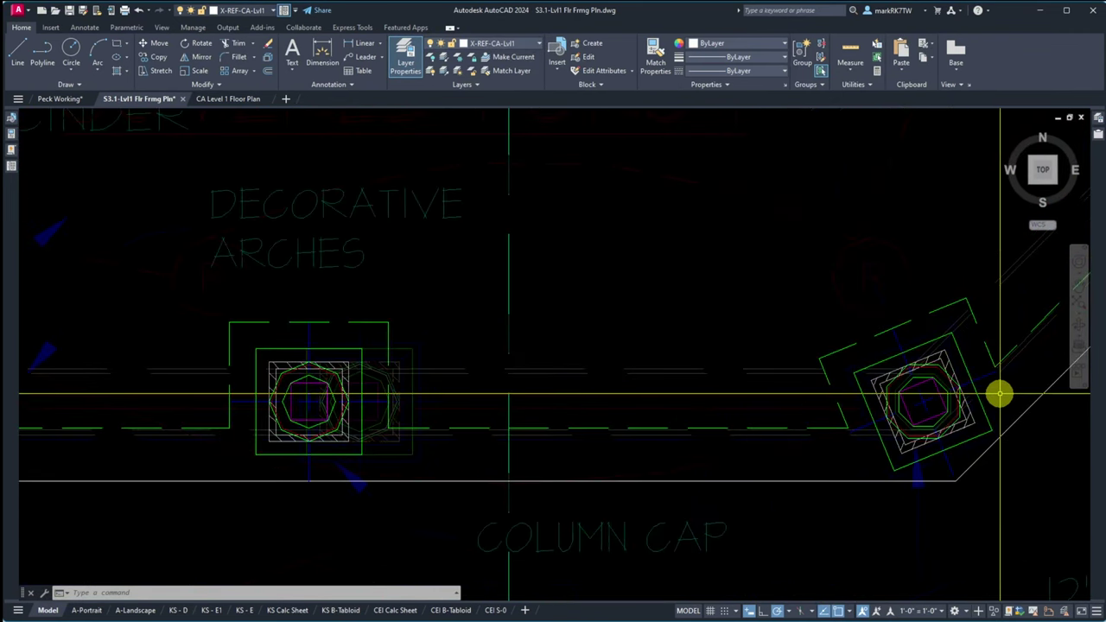
scroll(811, 464, "down", 3)
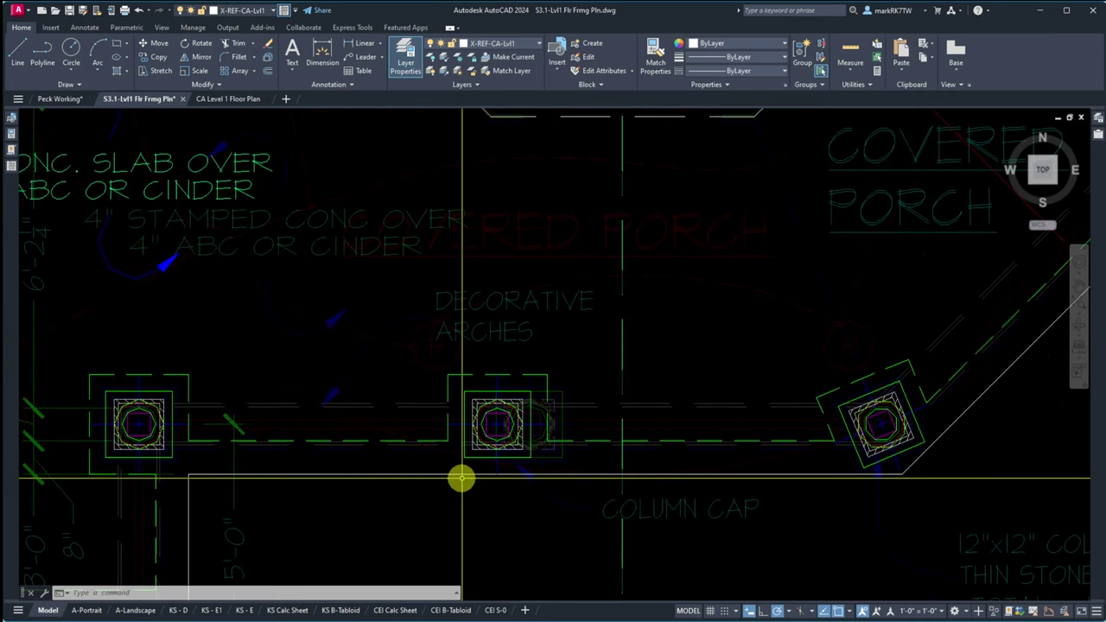
scroll(461, 476, "up", 3)
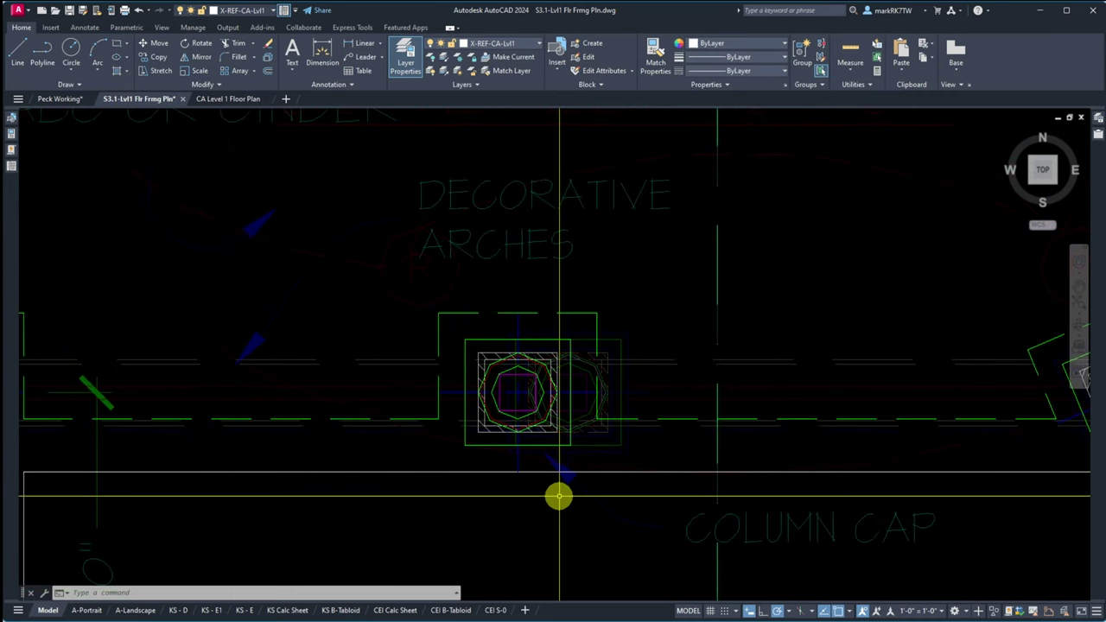
scroll(557, 494, "down", 5)
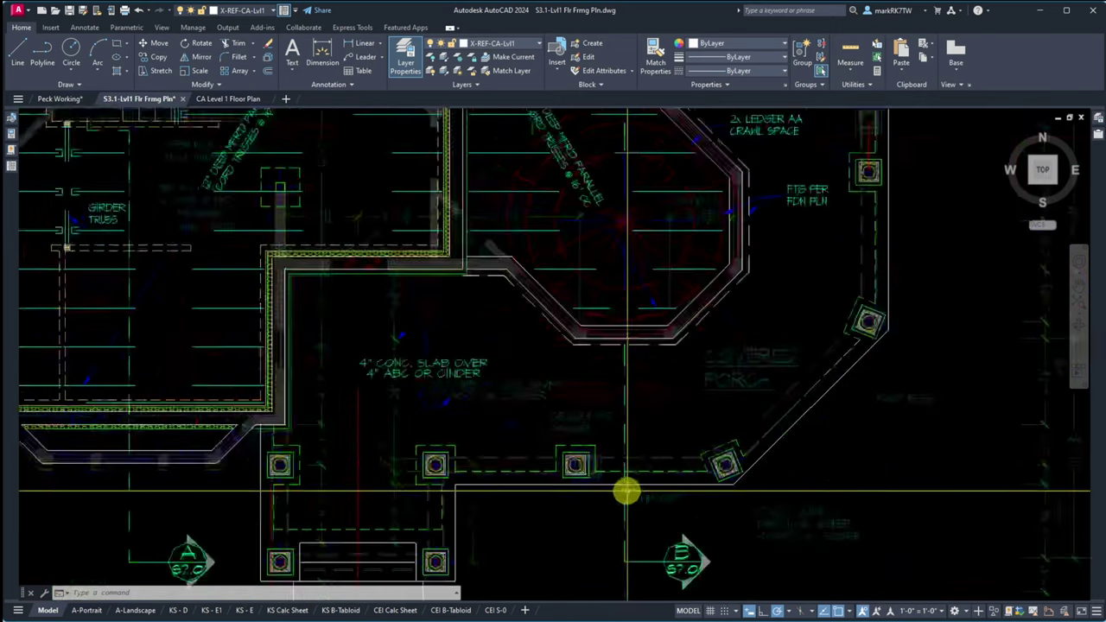
scroll(827, 257, "up", 5)
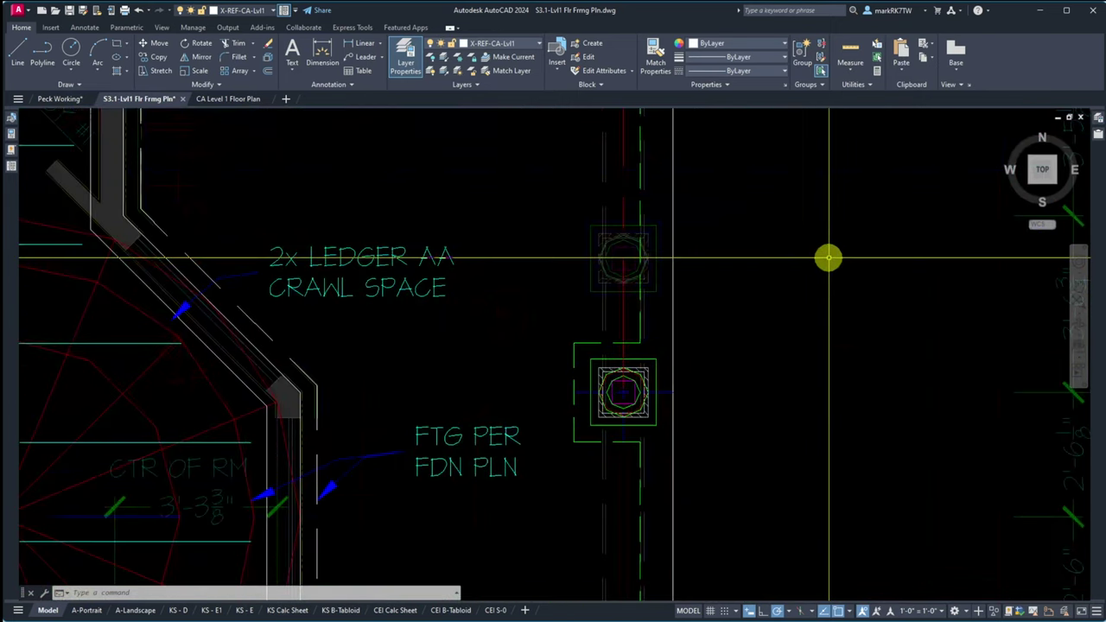
Step: Stretch the porch column upward with a crossing-window STRETCH
type("s")
key("Return")
left_click(736, 469)
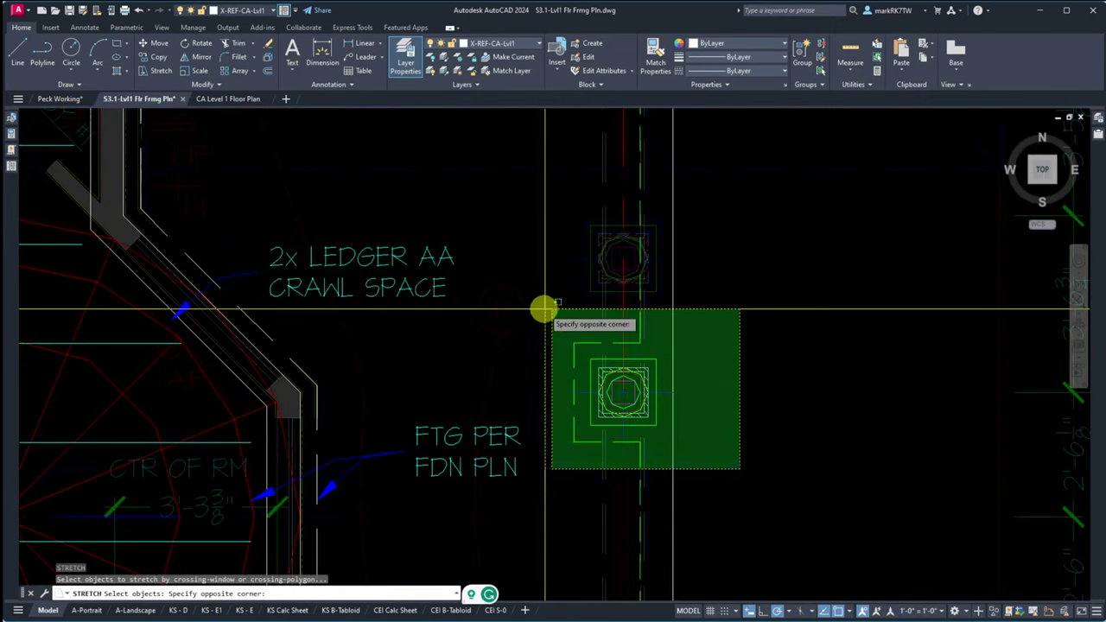
left_click(546, 316)
key("Return")
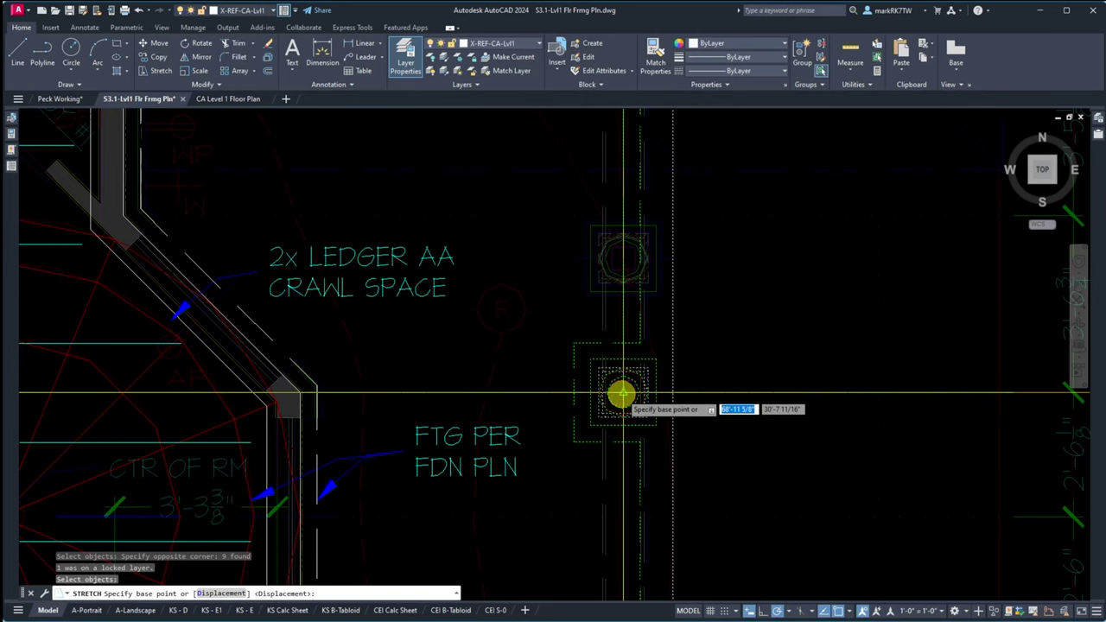
left_click(623, 394)
left_click(624, 258)
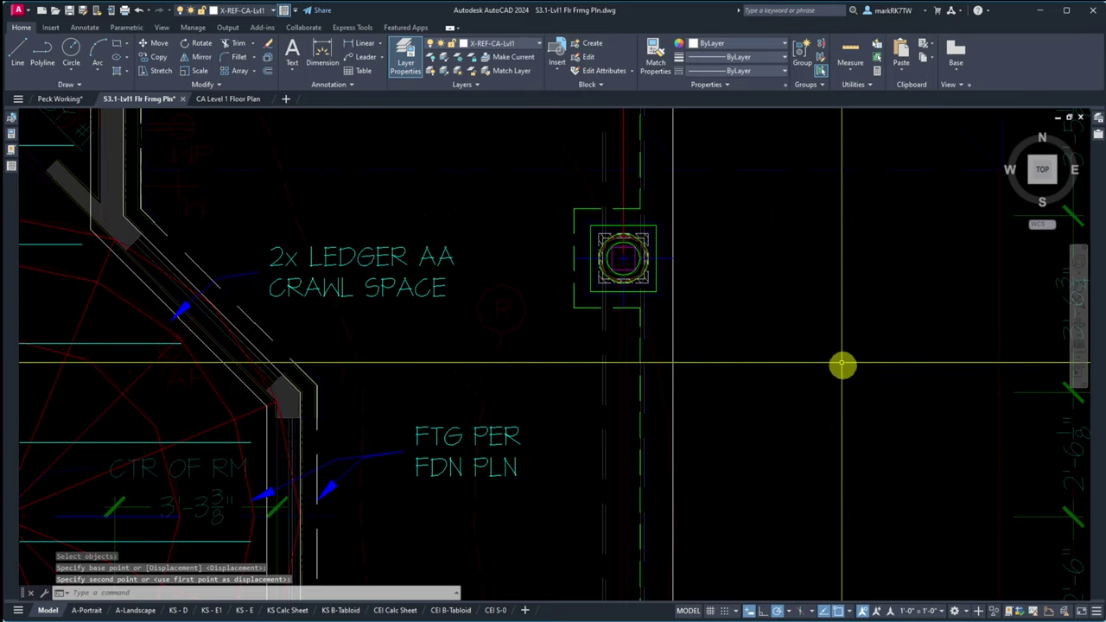
scroll(828, 260, "down", 5)
scroll(659, 412, "up", 5)
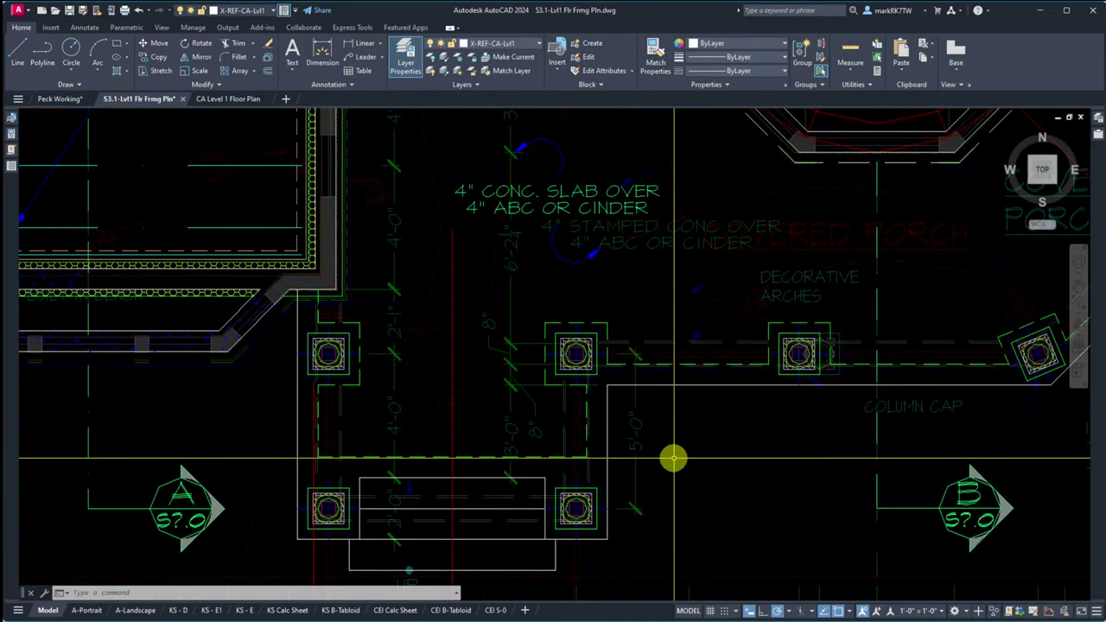
scroll(699, 462, "down", 4)
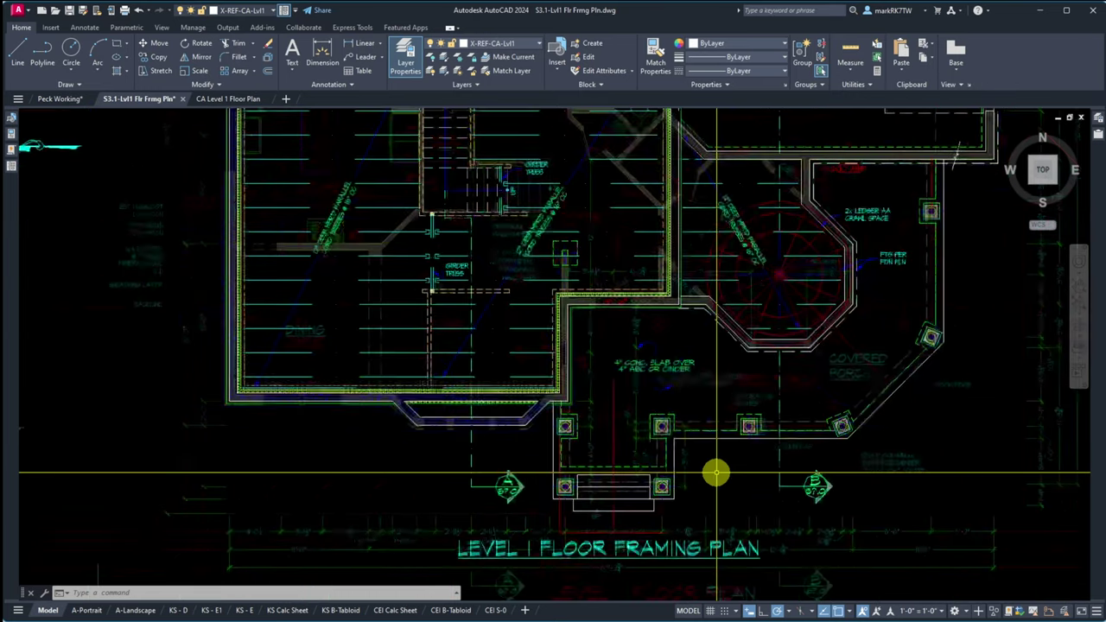
scroll(717, 473, "down", 2)
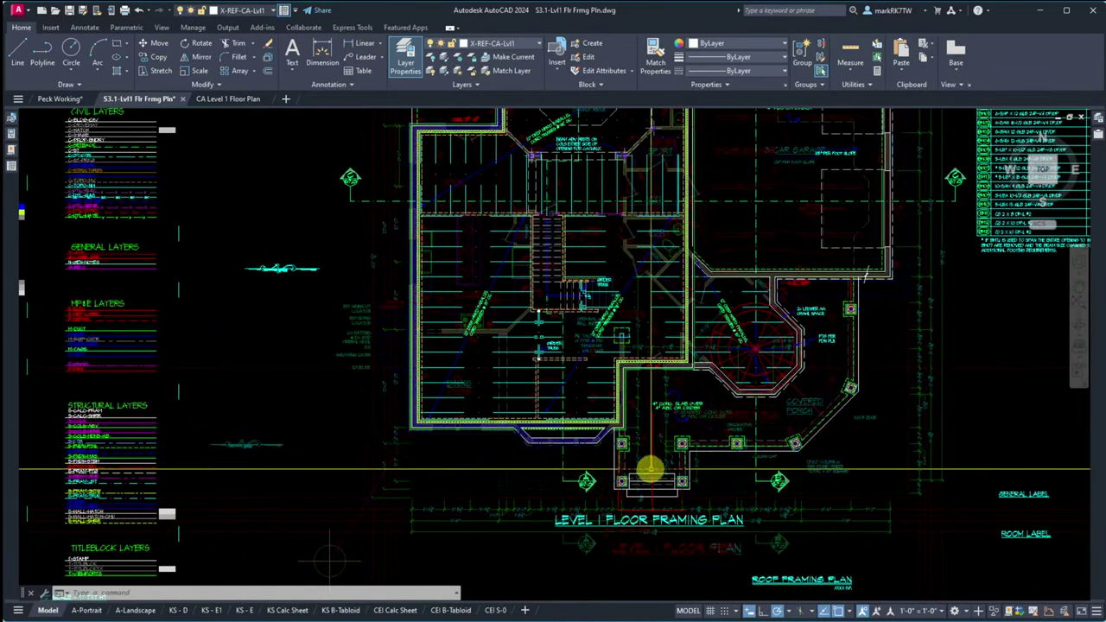
scroll(769, 446, "up", 6)
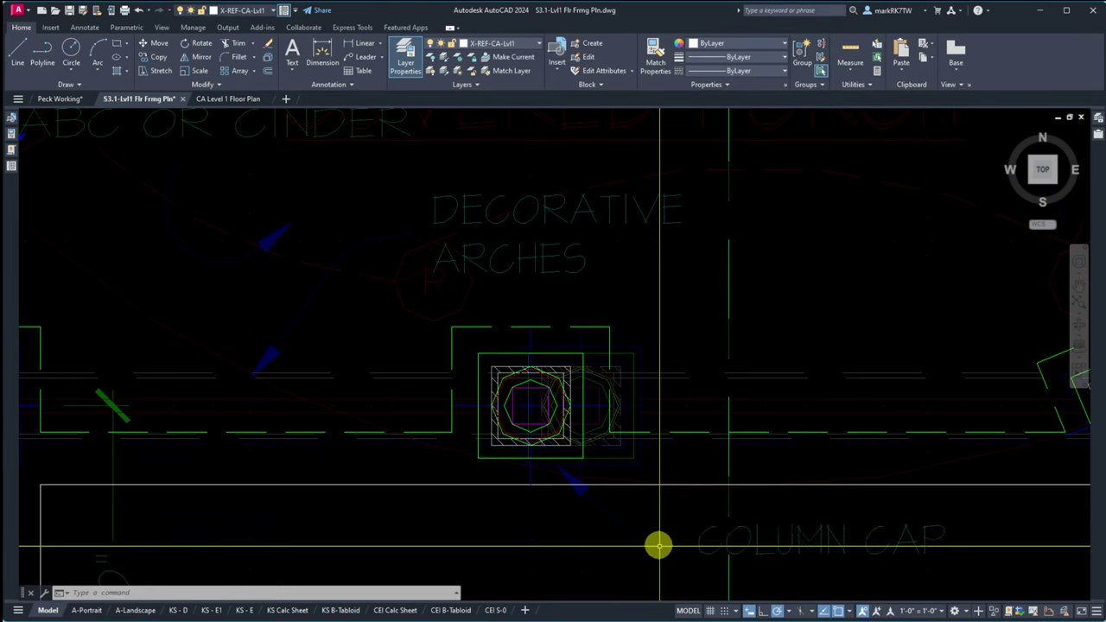
Step: Stretch the porch column to the right so it lines up with the other footings
type("s")
key("Return")
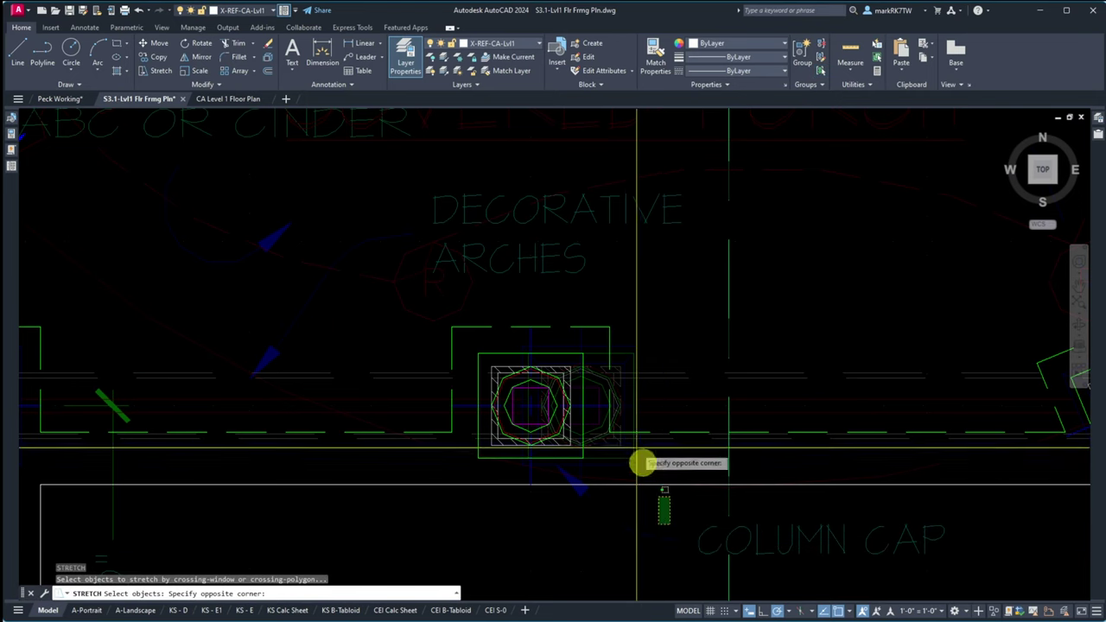
left_click(411, 284)
scroll(546, 413, "up", 8)
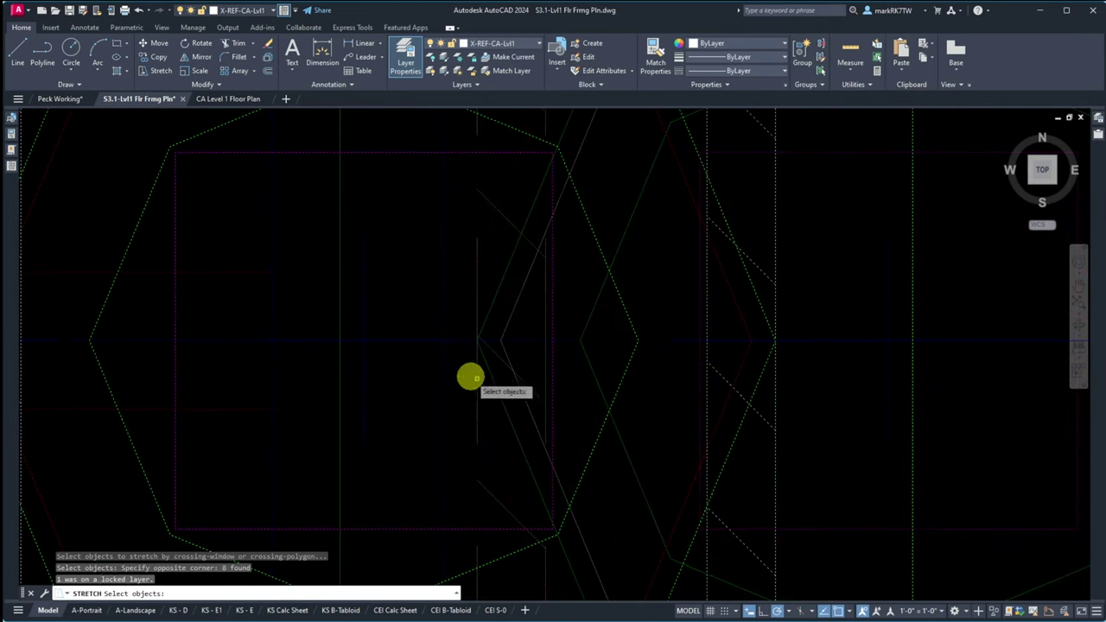
key("Return")
left_click(364, 341)
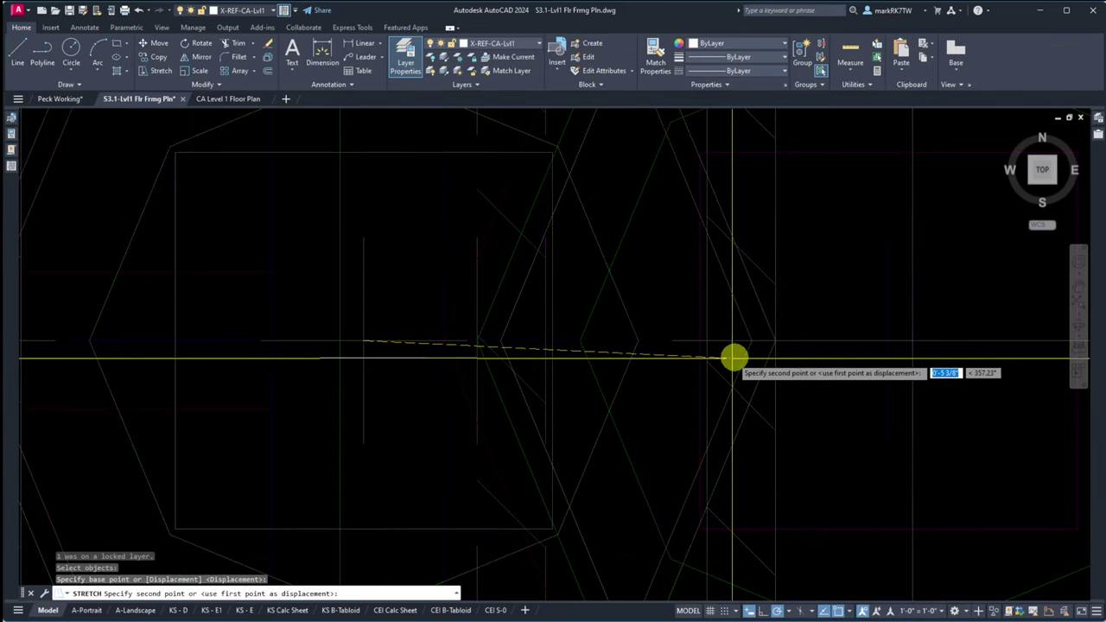
left_click(888, 341)
scroll(691, 432, "down", 8)
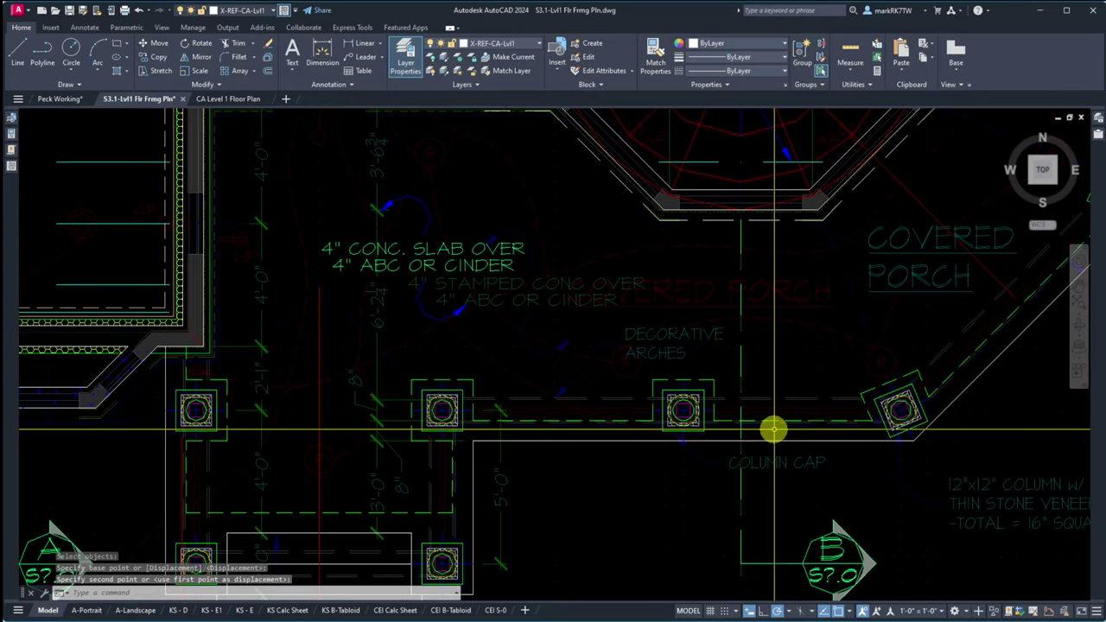
scroll(773, 429, "down", 4)
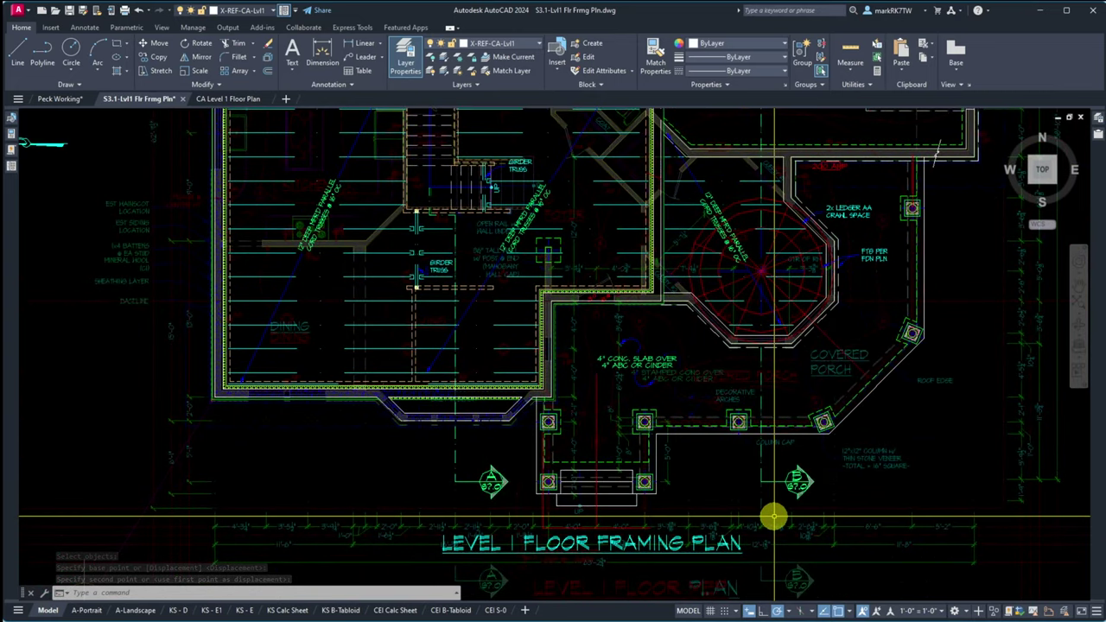
scroll(773, 518, "down", 4)
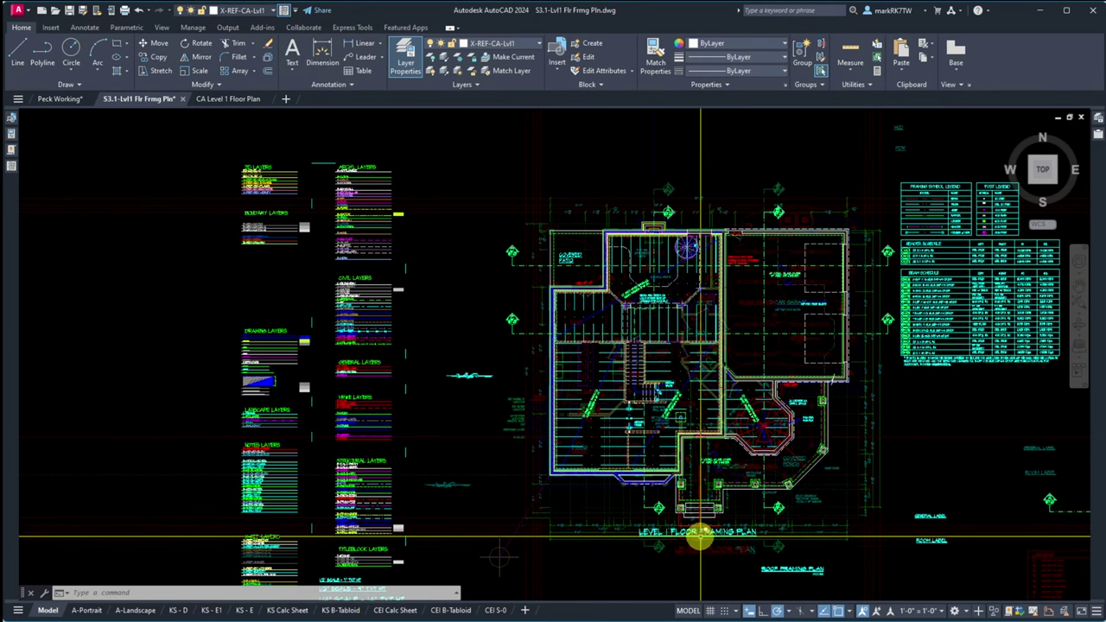
scroll(699, 533, "up", 7)
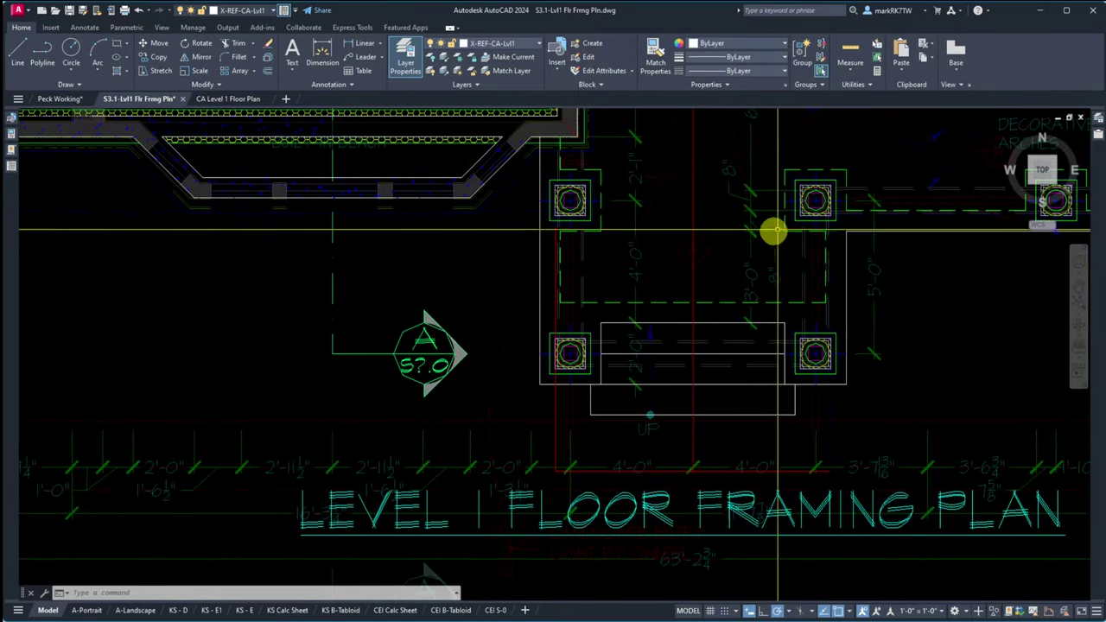
scroll(853, 205, "up", 7)
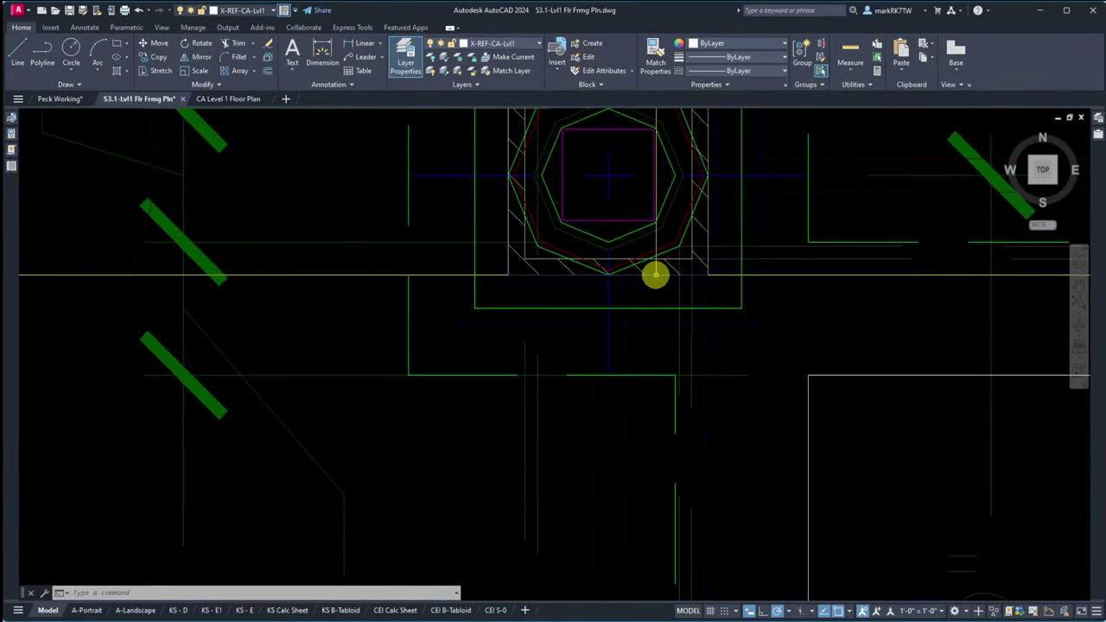
scroll(706, 190, "down", 5)
scroll(711, 340, "up", 6)
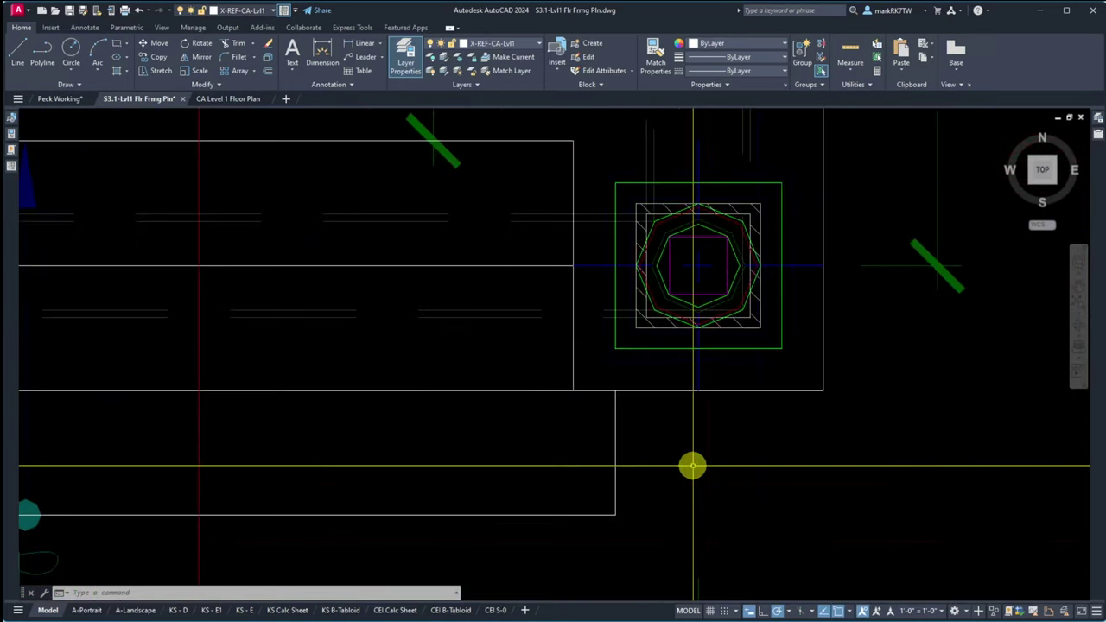
scroll(692, 466, "up", 2)
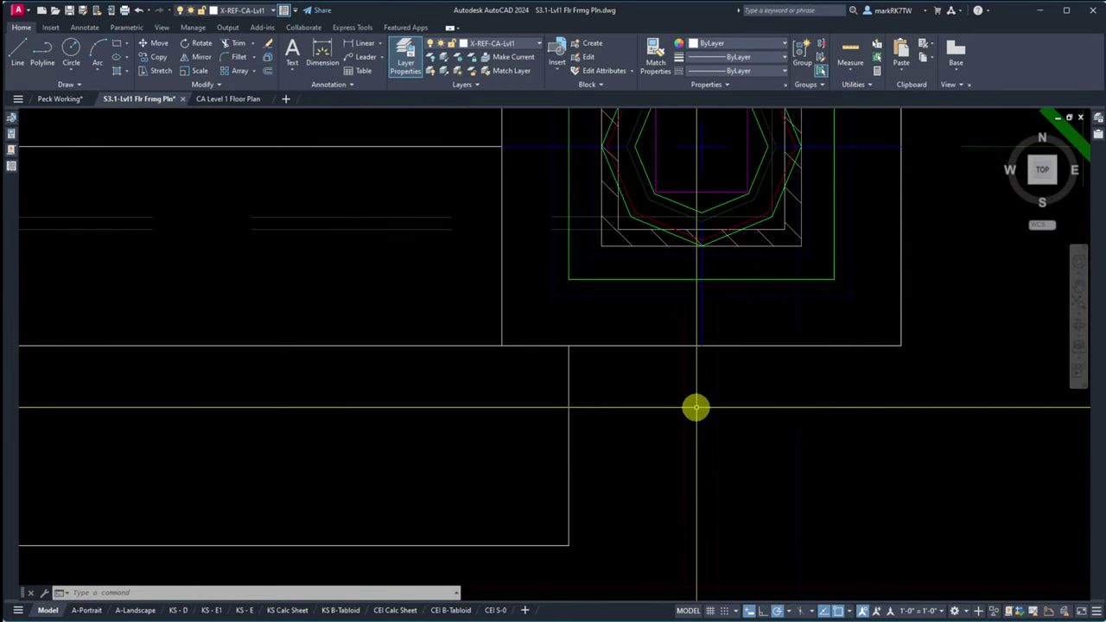
scroll(770, 341, "down", 3)
scroll(775, 279, "up", 3)
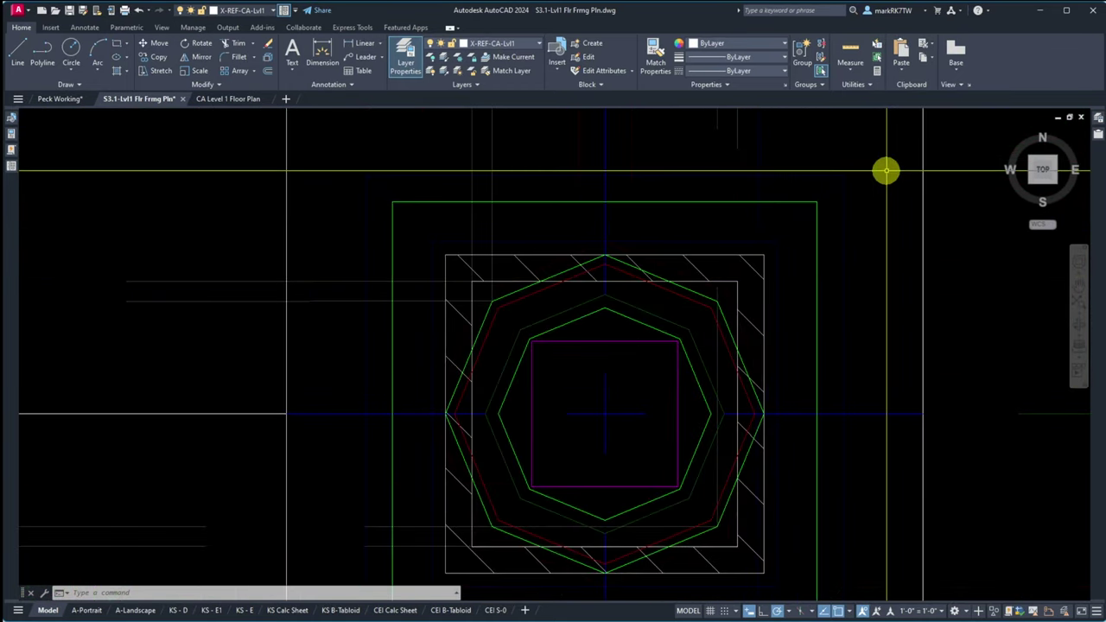
scroll(848, 172, "up", 3)
scroll(796, 279, "down", 5)
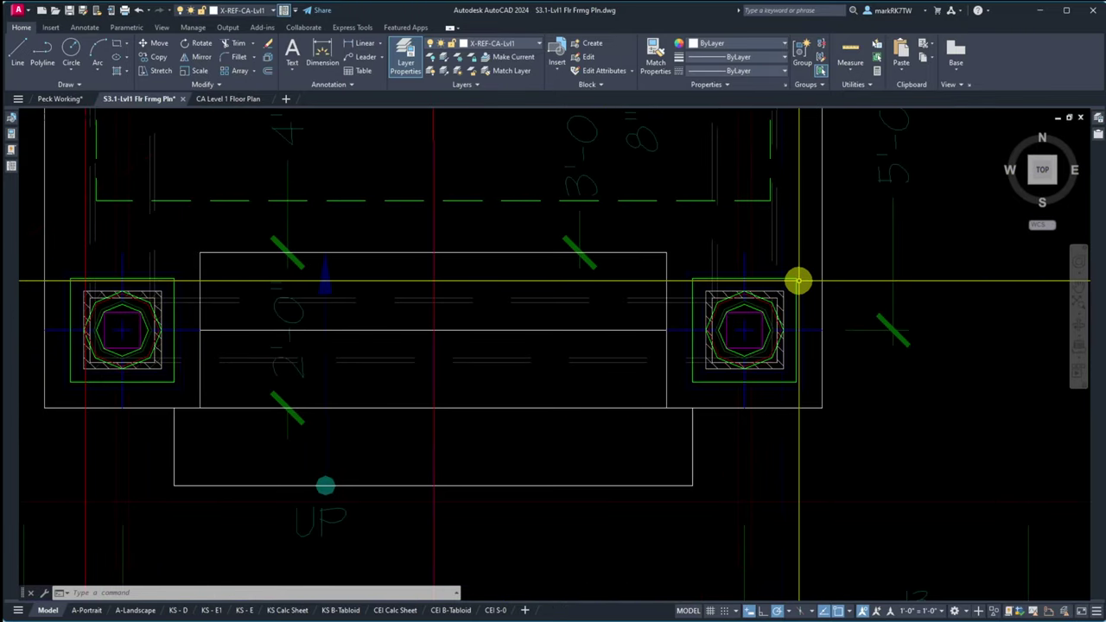
scroll(762, 511, "down", 2)
scroll(718, 494, "down", 2)
scroll(597, 474, "up", 2)
scroll(548, 464, "down", 6)
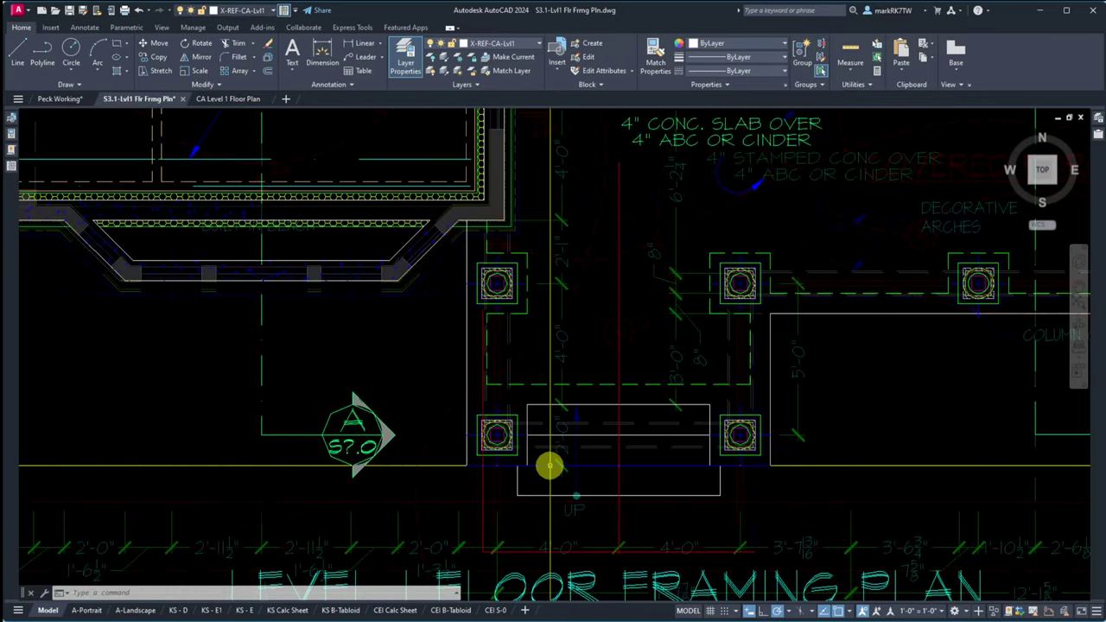
scroll(557, 468, "up", 4)
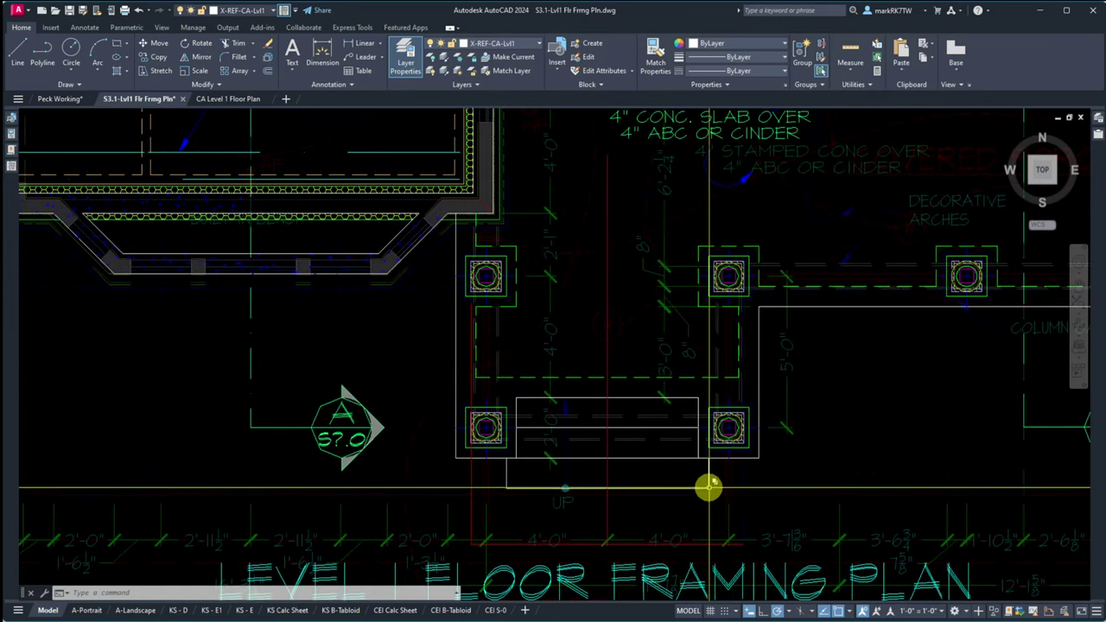
scroll(874, 493, "down", 4)
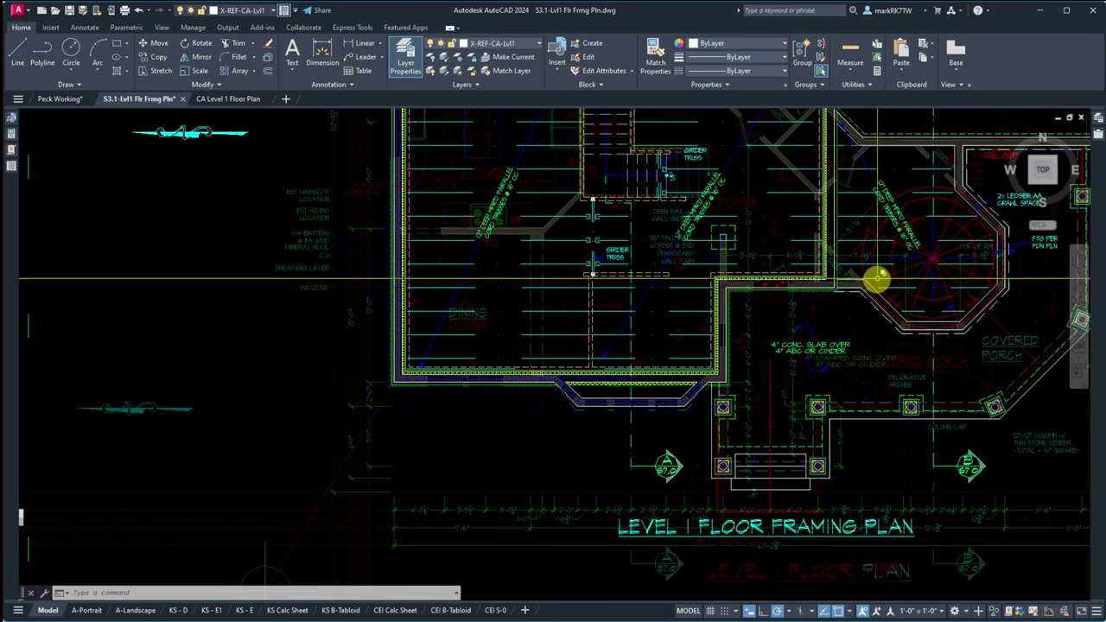
scroll(876, 277, "up", 6)
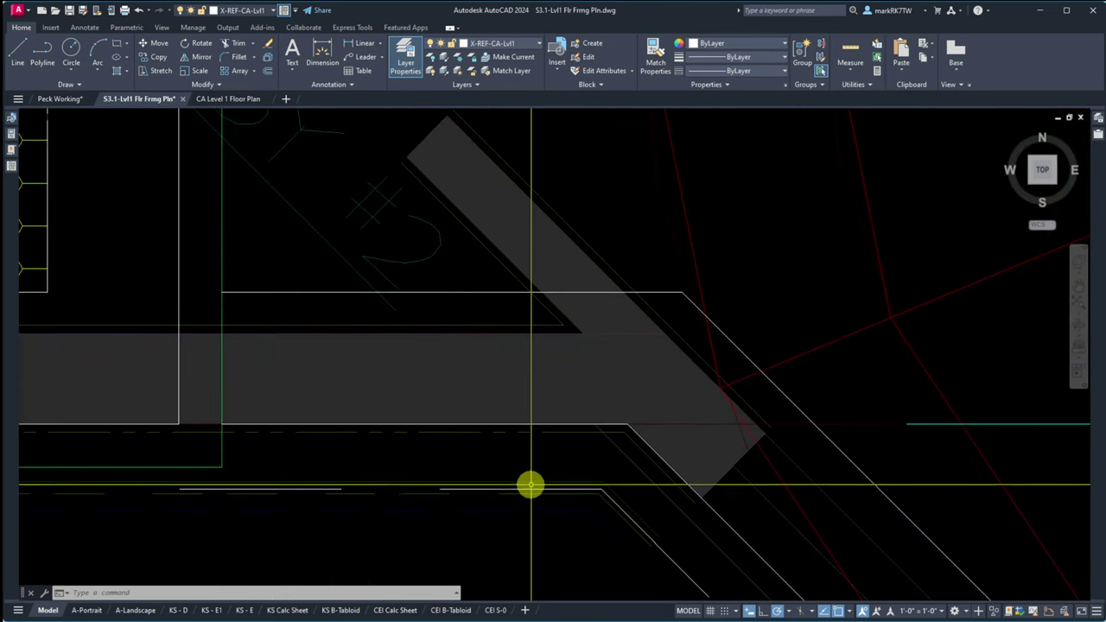
scroll(581, 314, "down", 5)
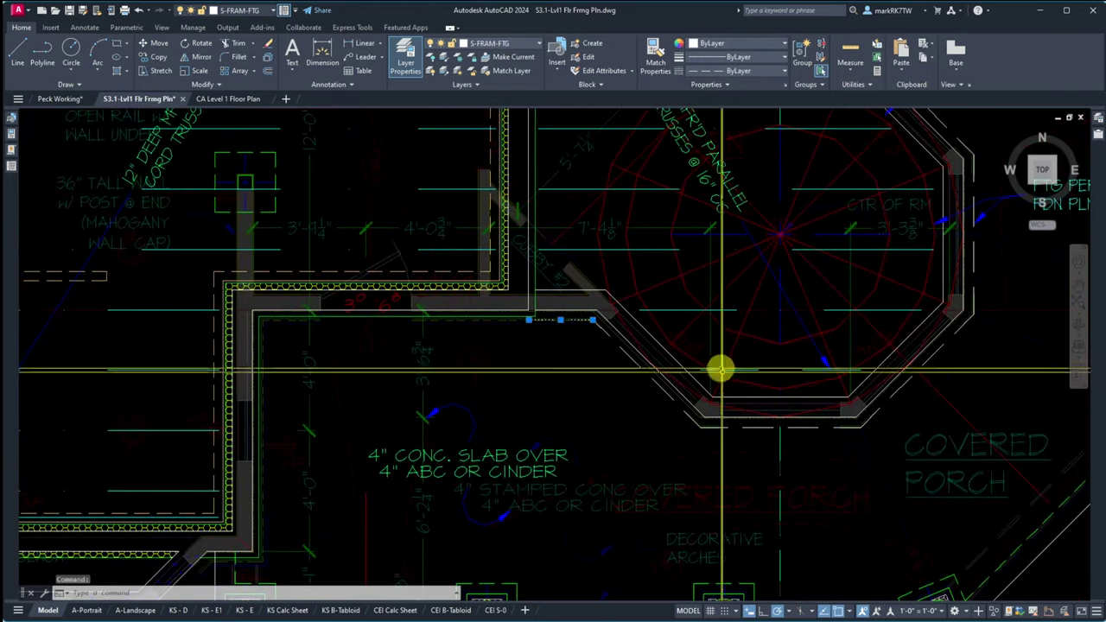
key("Escape")
scroll(721, 350, "down", 4)
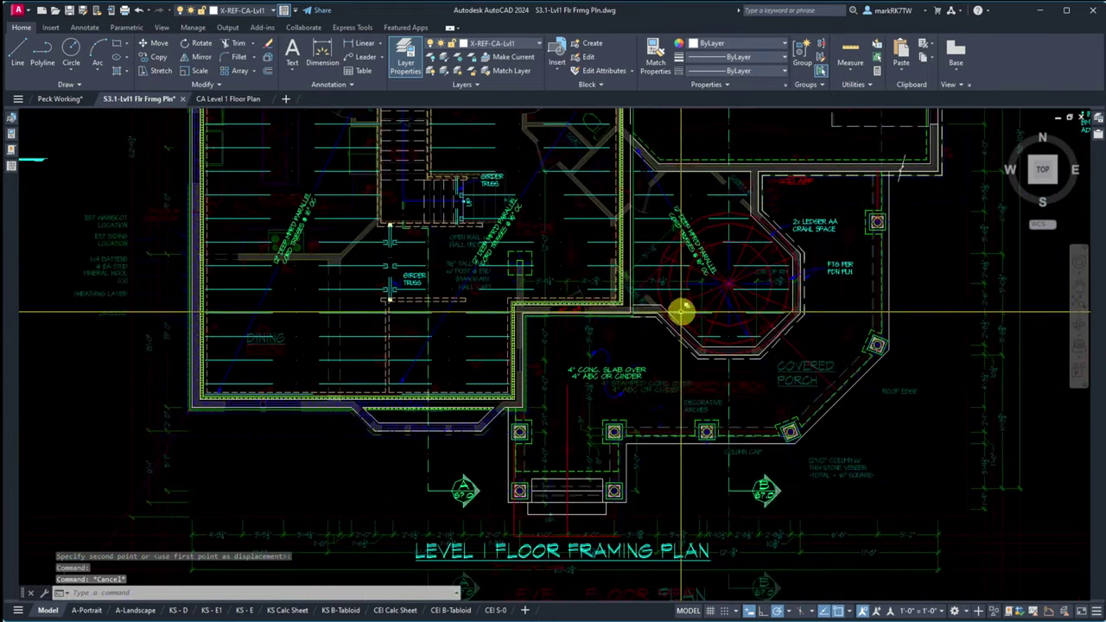
scroll(723, 375, "down", 5)
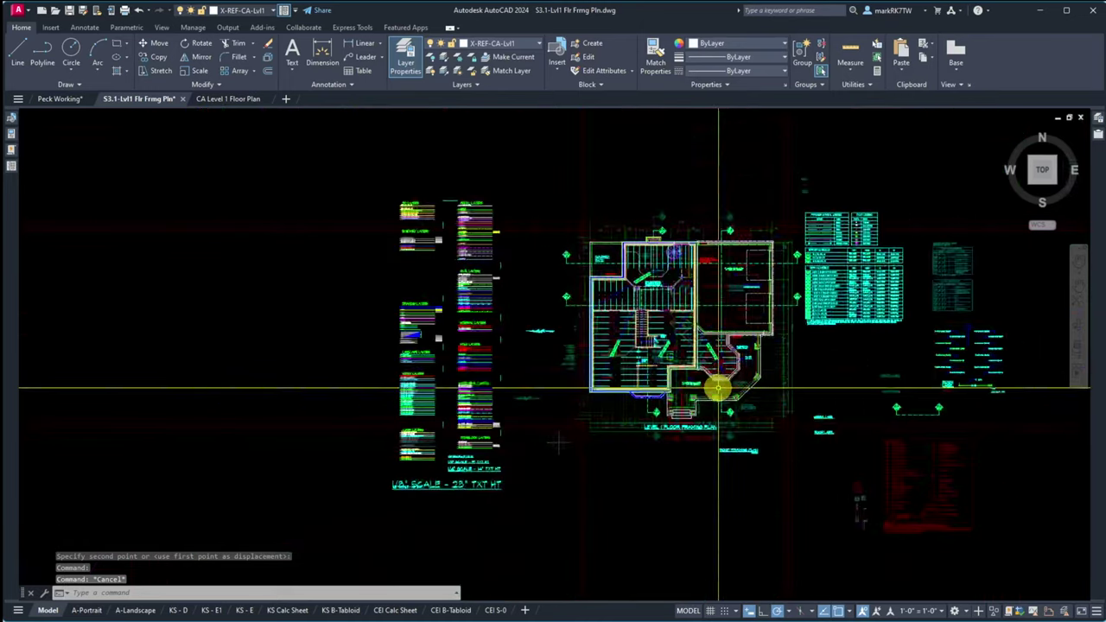
scroll(752, 250, "up", 3)
scroll(629, 197, "up", 4)
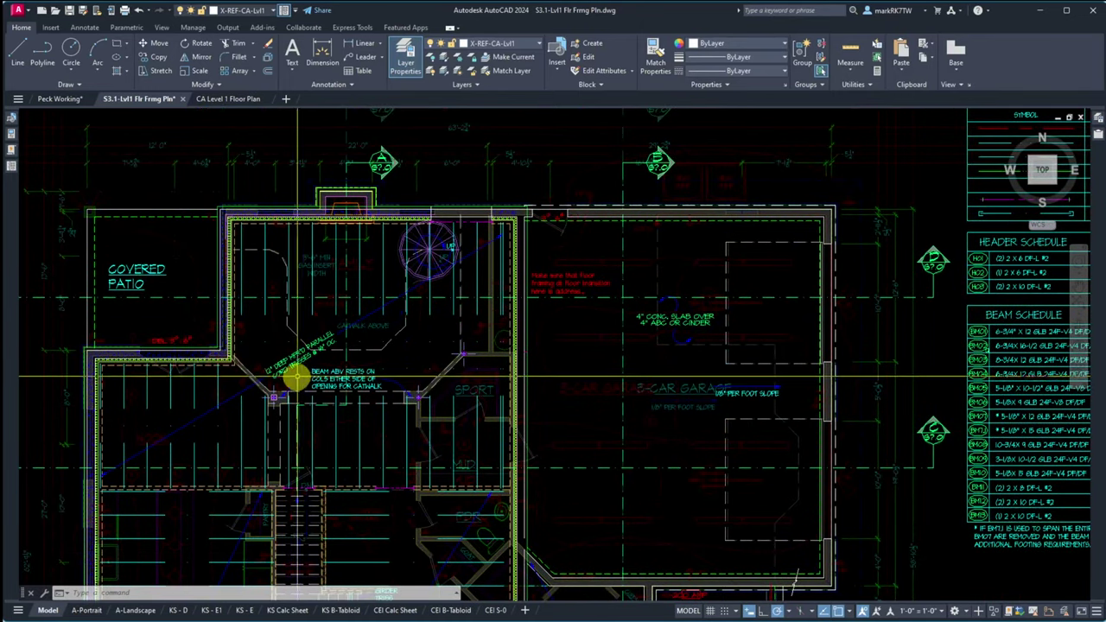
scroll(474, 242, "down", 6)
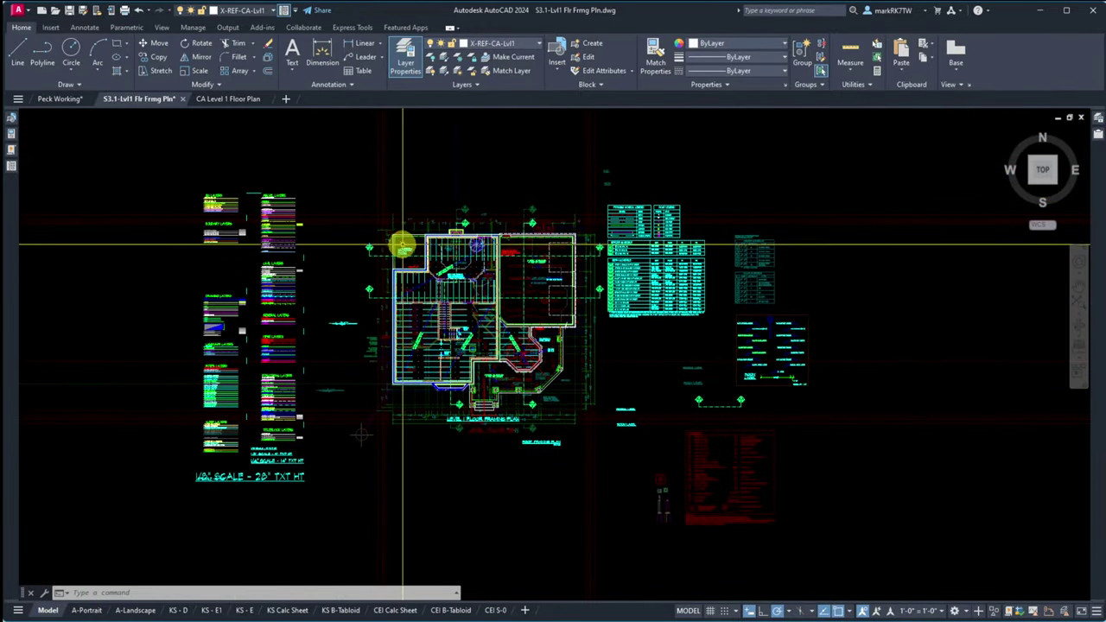
scroll(394, 240, "up", 6)
scroll(284, 181, "up", 3)
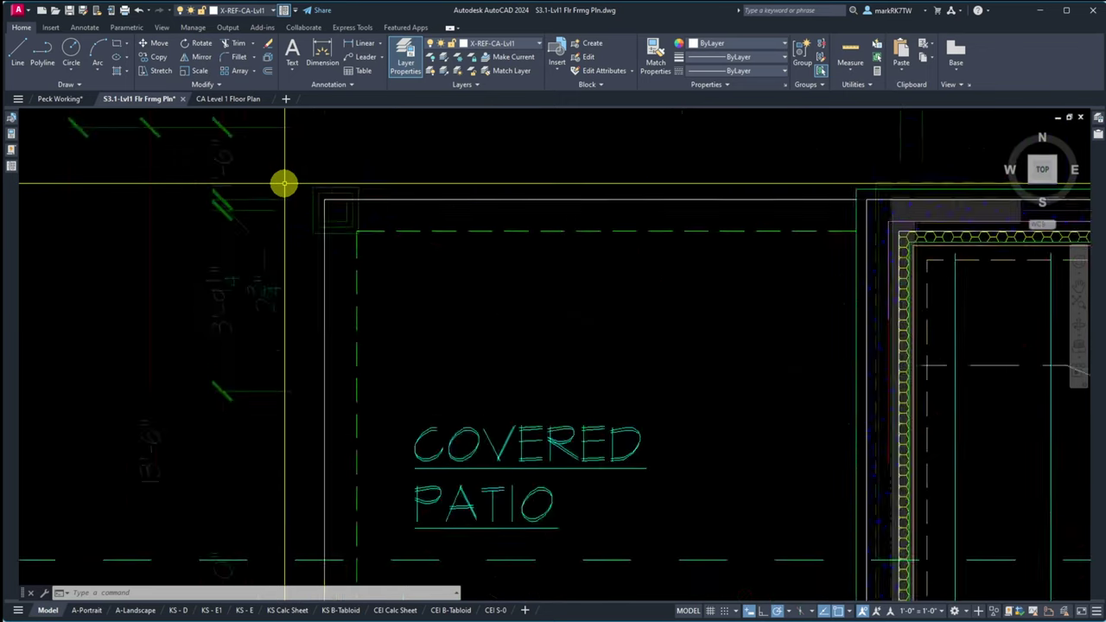
scroll(522, 238, "up", 3)
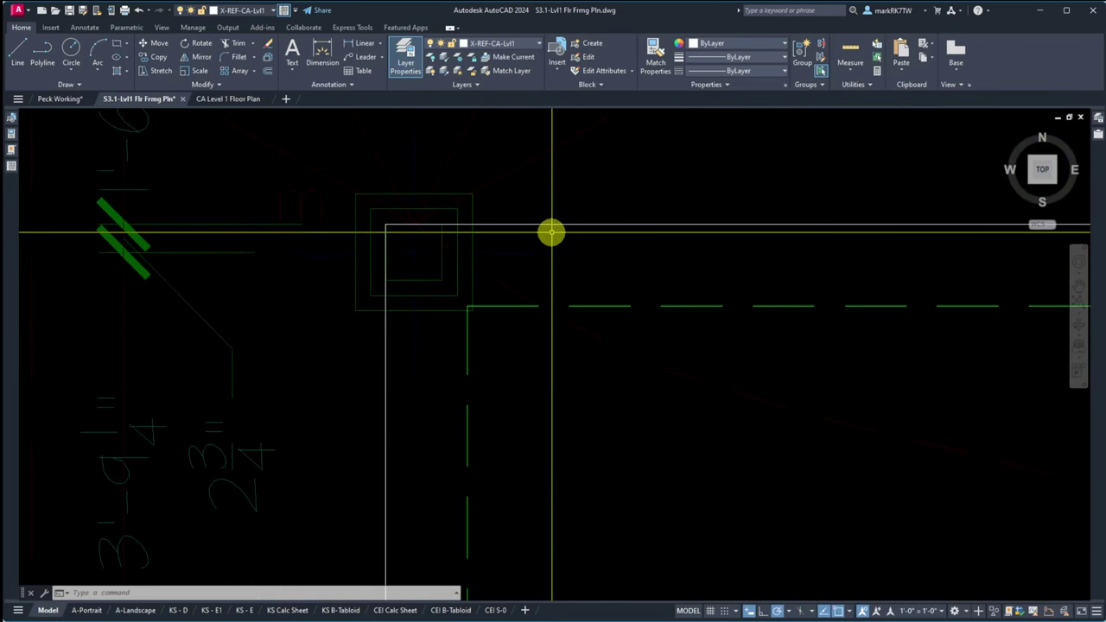
scroll(551, 232, "down", 5)
scroll(609, 253, "down", 4)
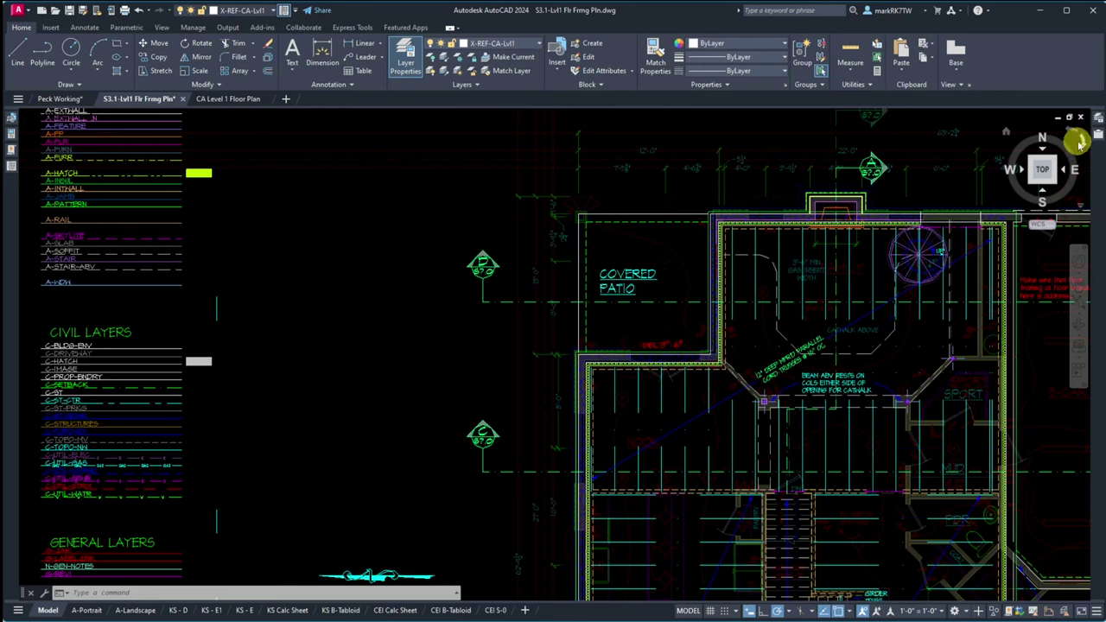
Step: Unload the A4.1-Lvl1 Flr Pln reference in the External References palette
mouse_move(1091, 121)
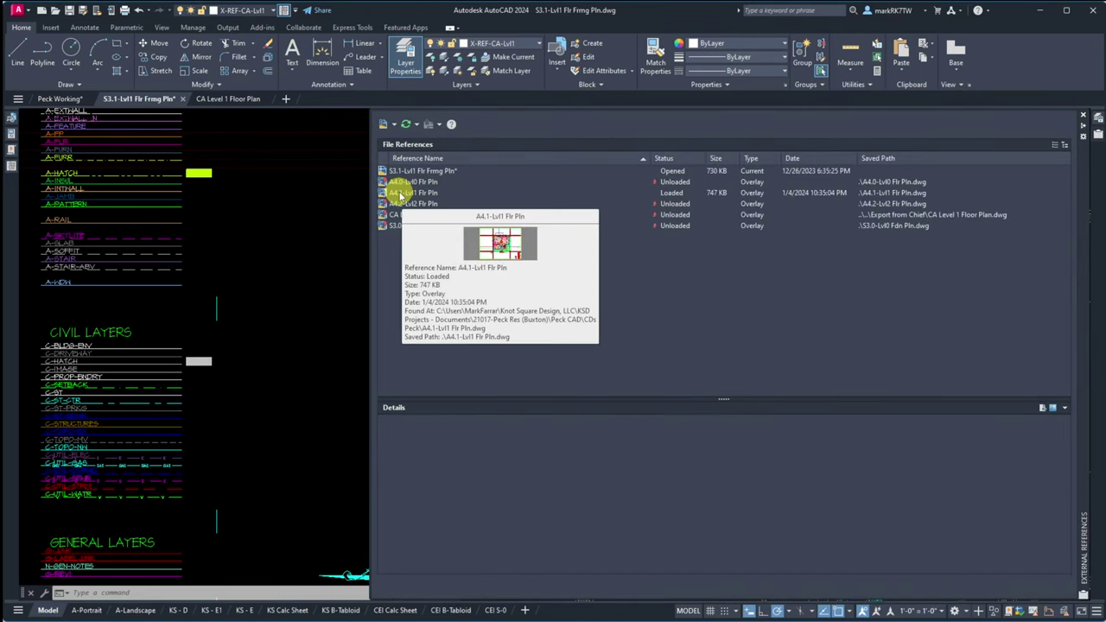
left_click(400, 193)
mouse_move(400, 195)
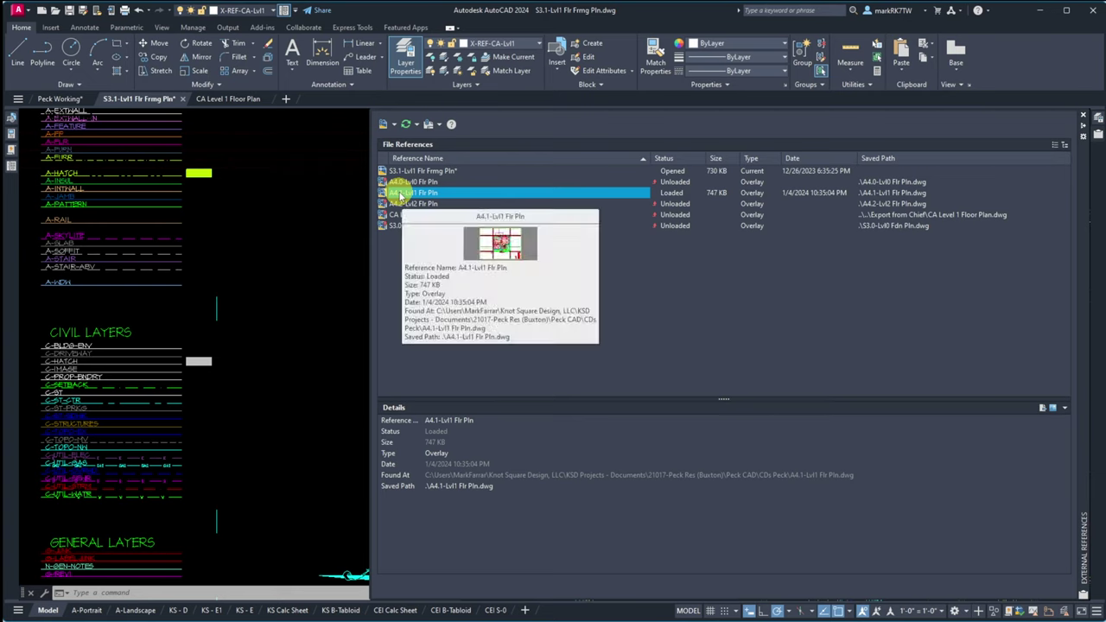
right_click(400, 195)
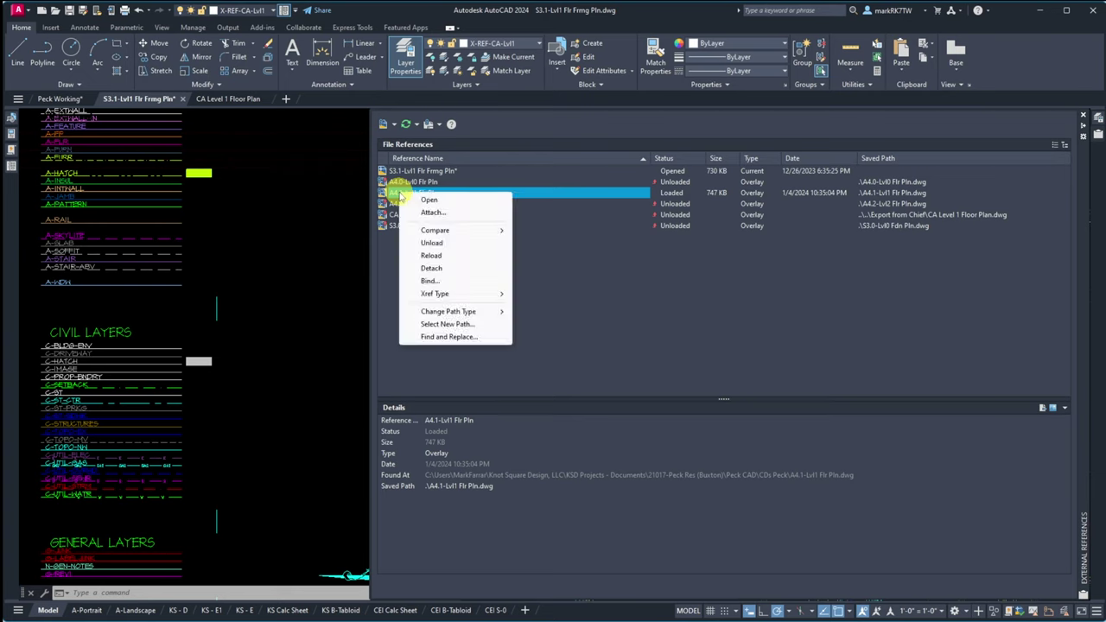
left_click(431, 244)
Step: Reload the CA Level 1 Floor Plan reference
left_click(418, 225)
left_click(420, 215)
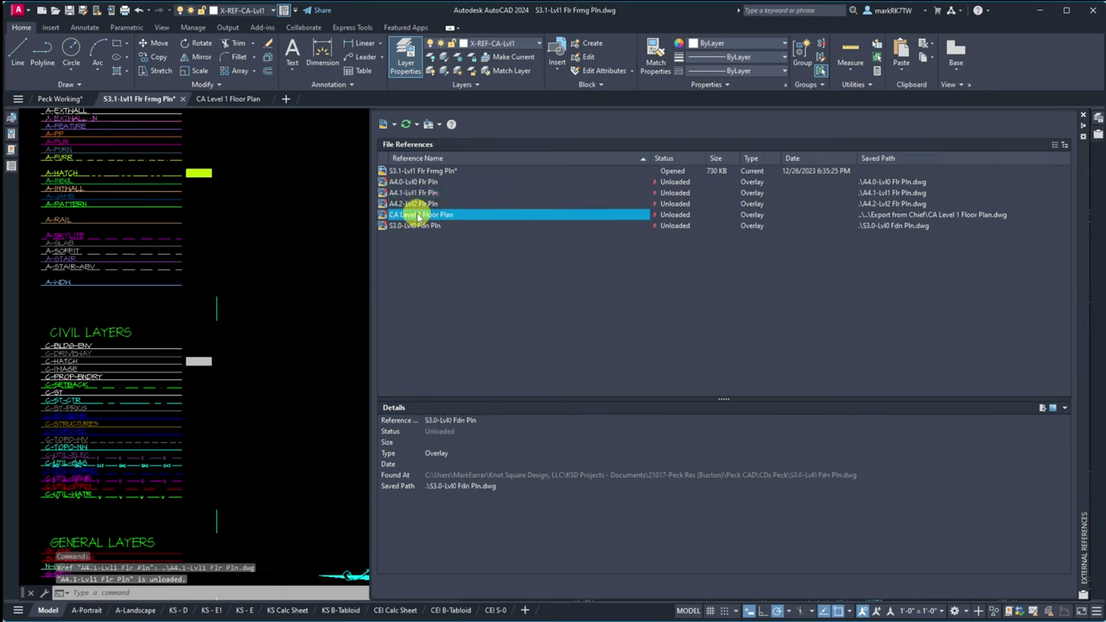
right_click(418, 216)
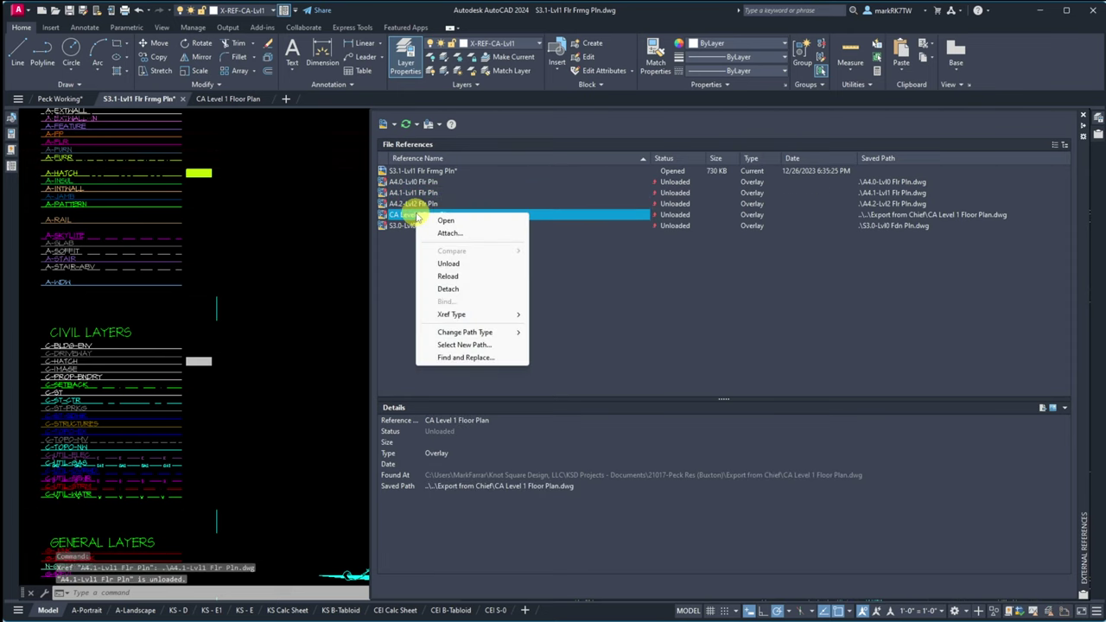
left_click(447, 276)
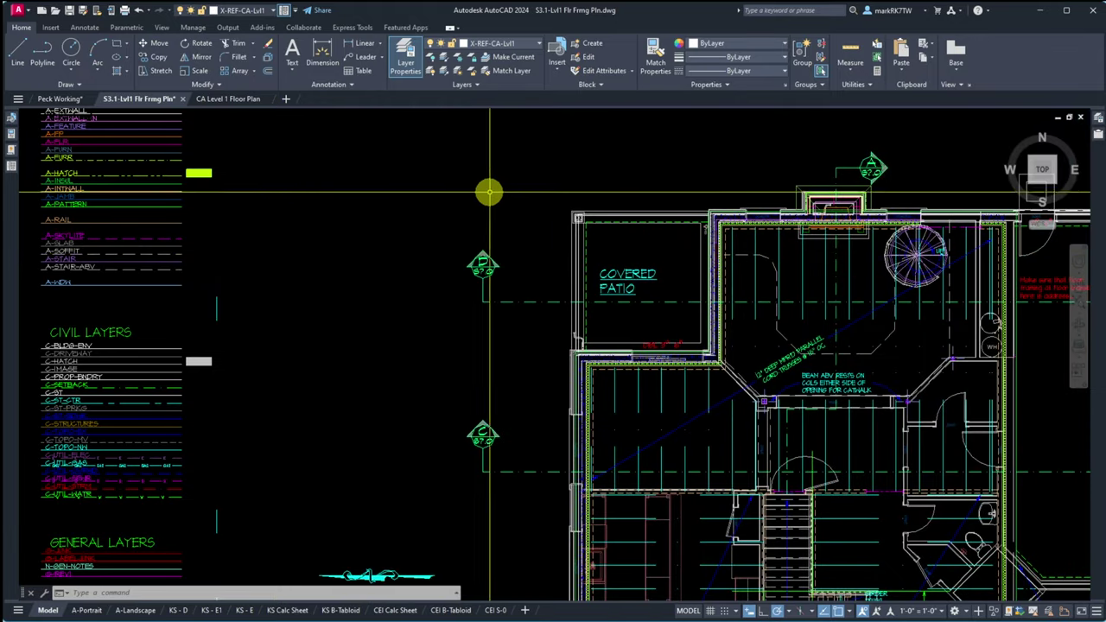
scroll(492, 153, "down", 5)
scroll(619, 404, "up", 5)
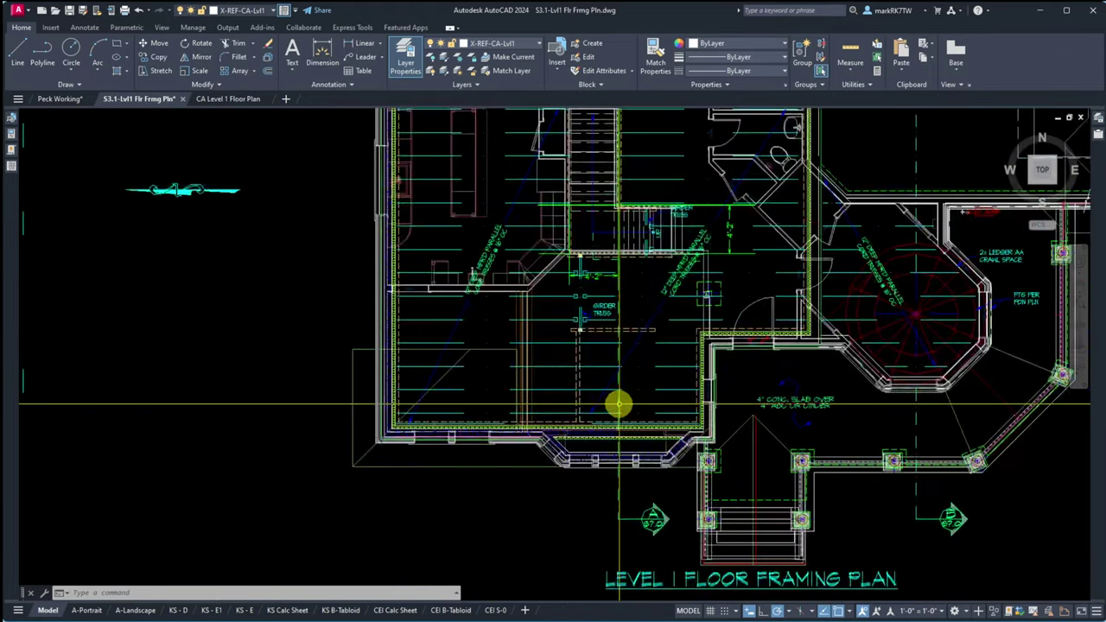
scroll(619, 403, "down", 5)
scroll(717, 383, "up", 10)
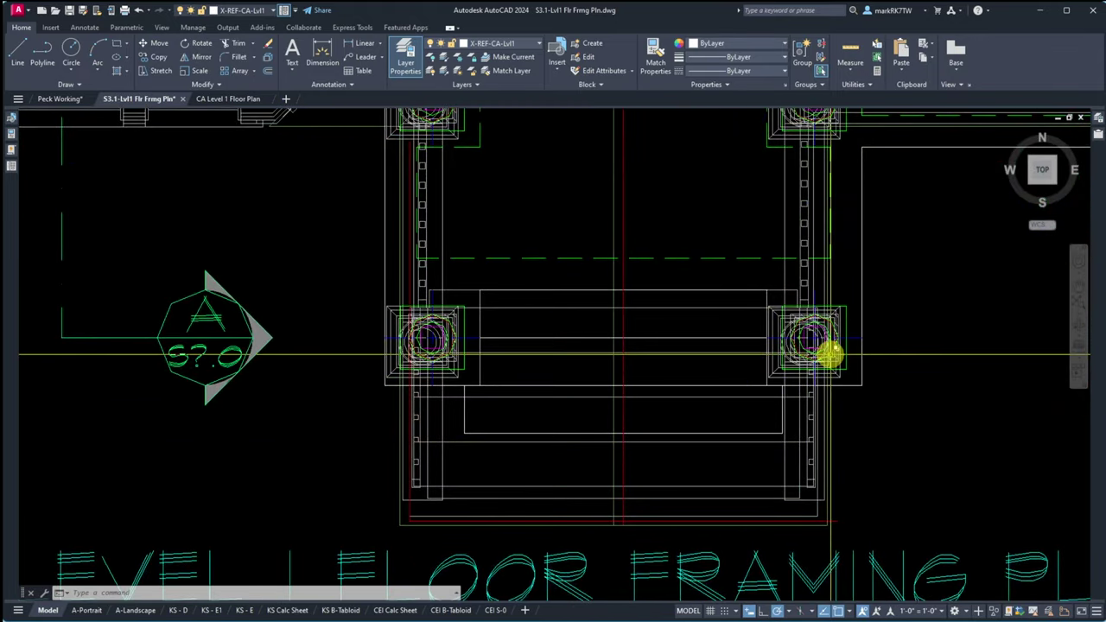
scroll(590, 460, "down", 2)
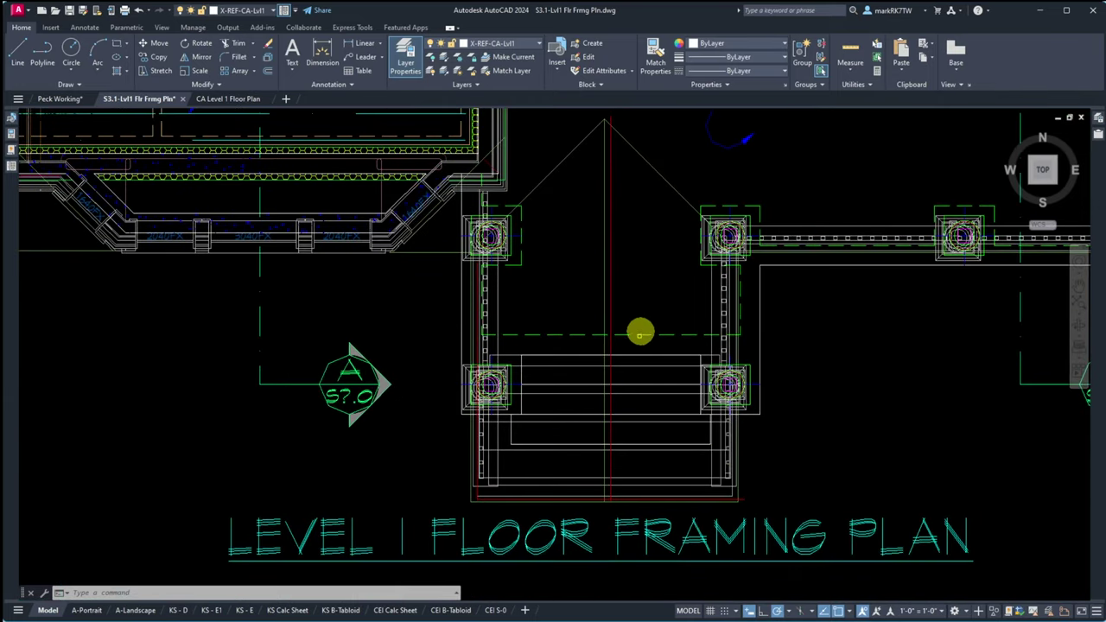
scroll(398, 216, "up", 5)
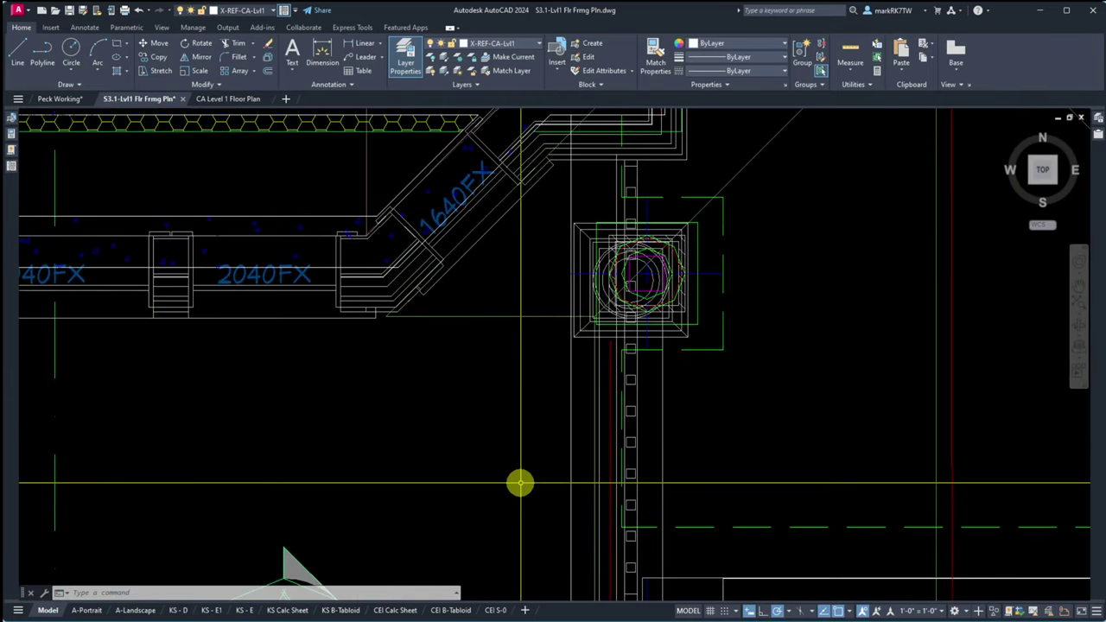
scroll(527, 471, "down", 5)
scroll(835, 348, "up", 8)
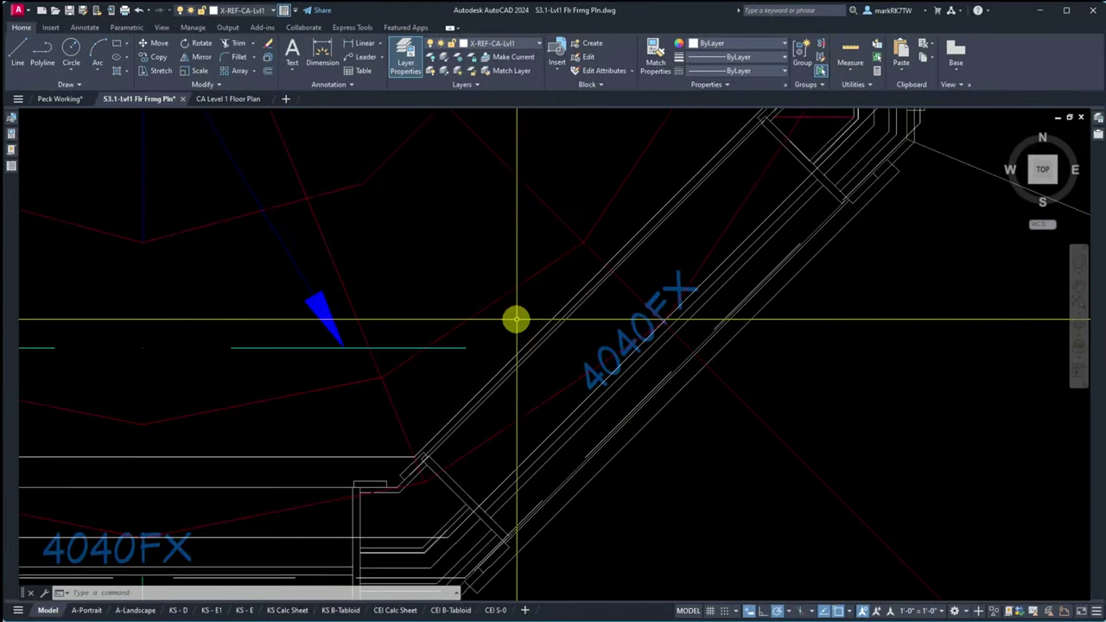
left_click(805, 267)
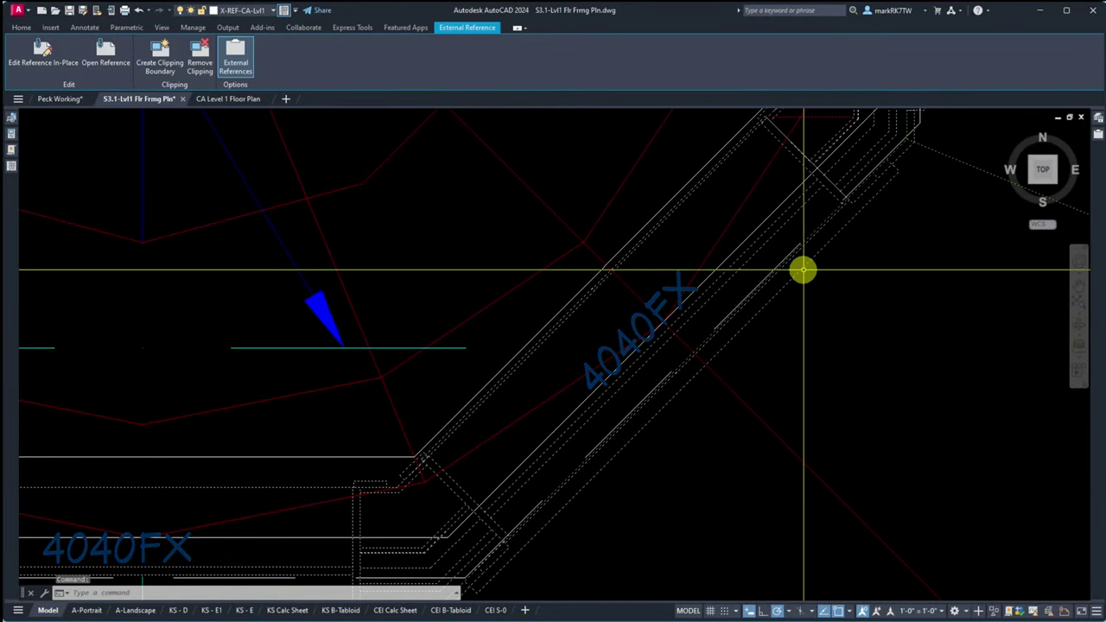
scroll(780, 326, "up", 5)
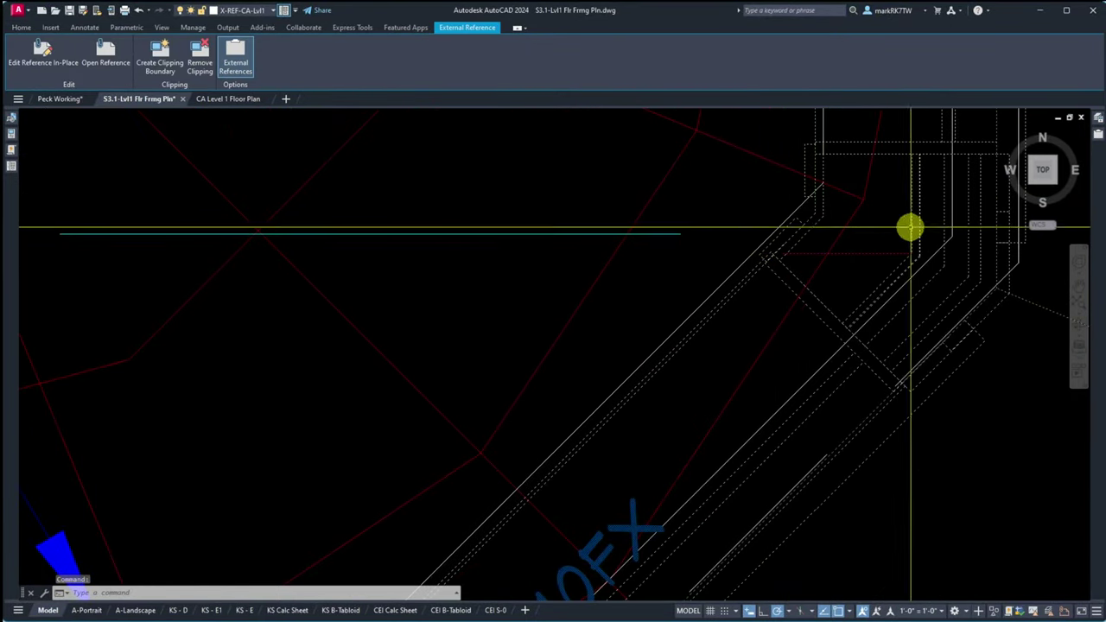
scroll(822, 337, "down", 5)
scroll(836, 287, "up", 5)
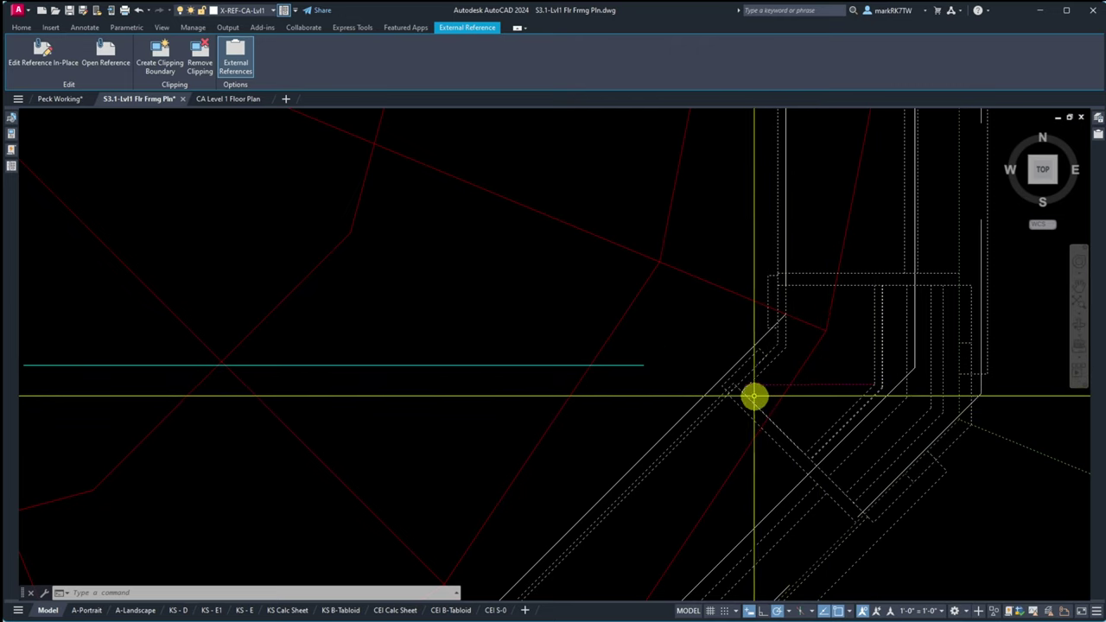
Step: Measure the 5 1/2" offset from the beam corner to the matching corner with DI, then select the Chief Architect xref
type("di")
key("Return")
left_click(743, 391)
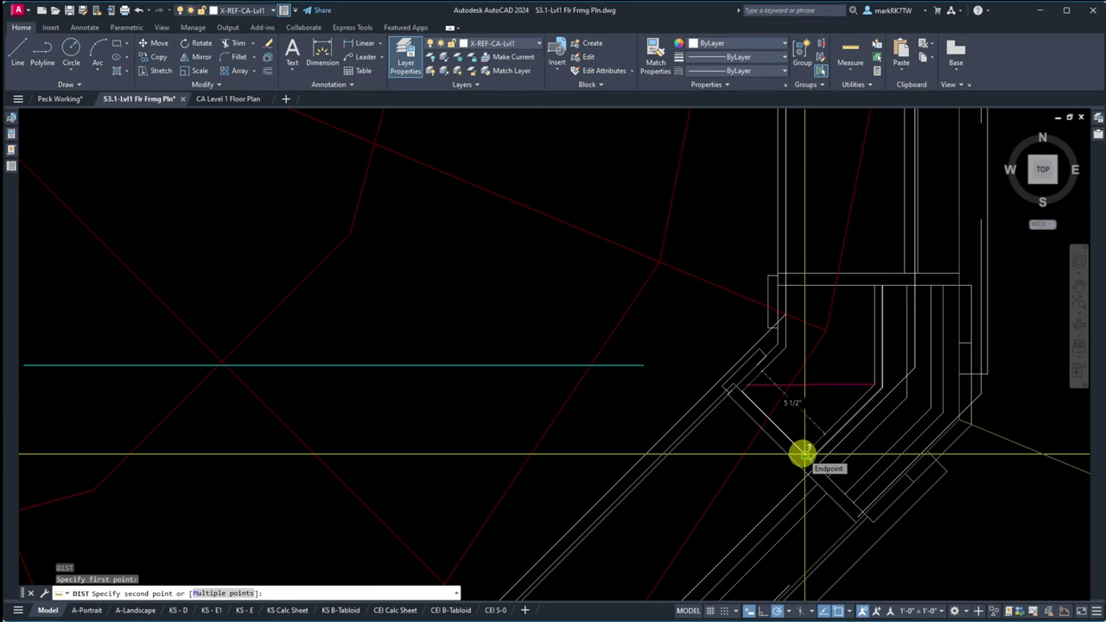
left_click(803, 454)
left_click(873, 346)
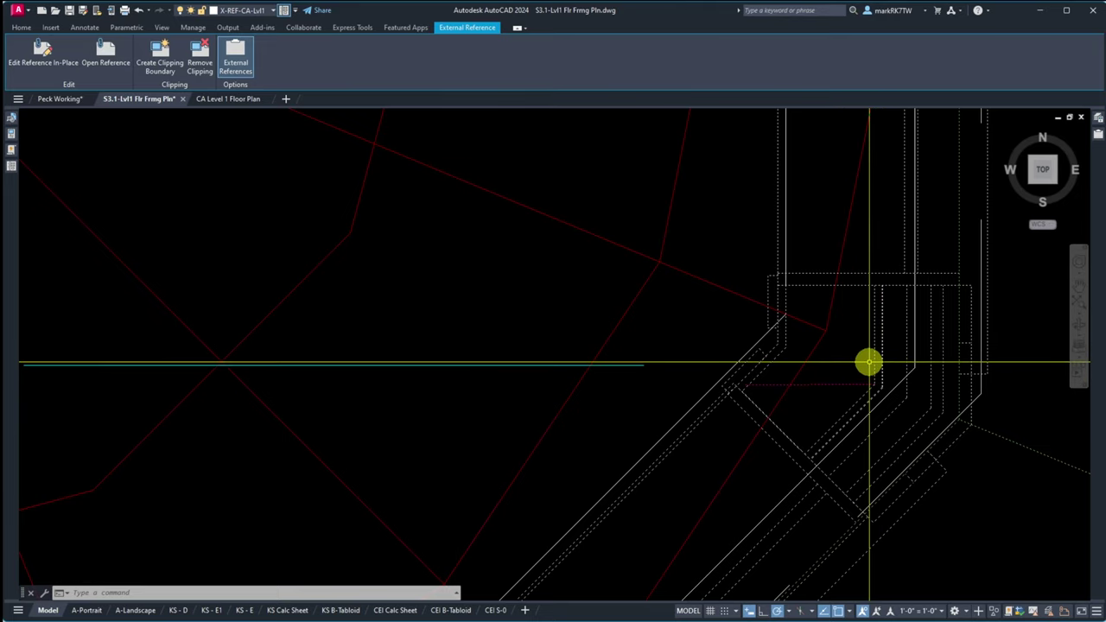
scroll(876, 320, "down", 8)
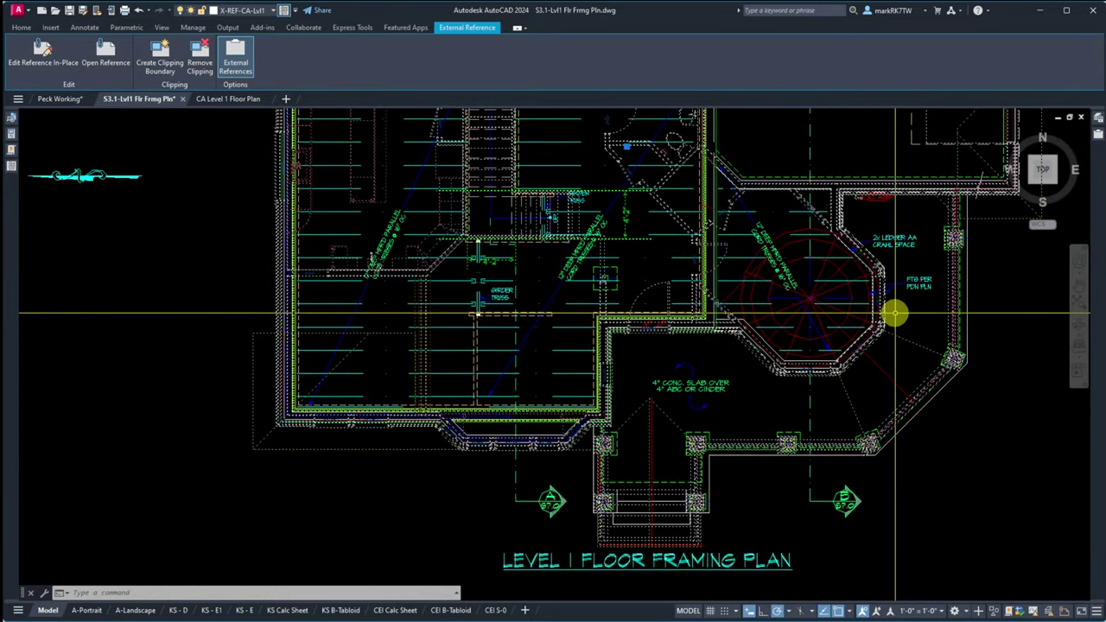
scroll(894, 314, "up", 8)
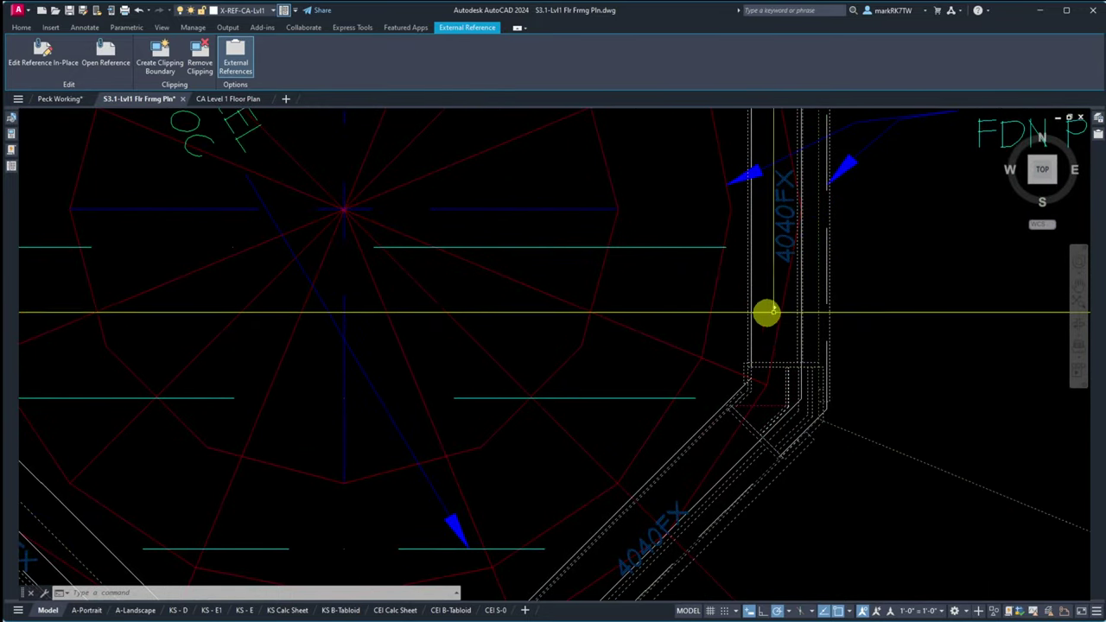
scroll(798, 430, "up", 5)
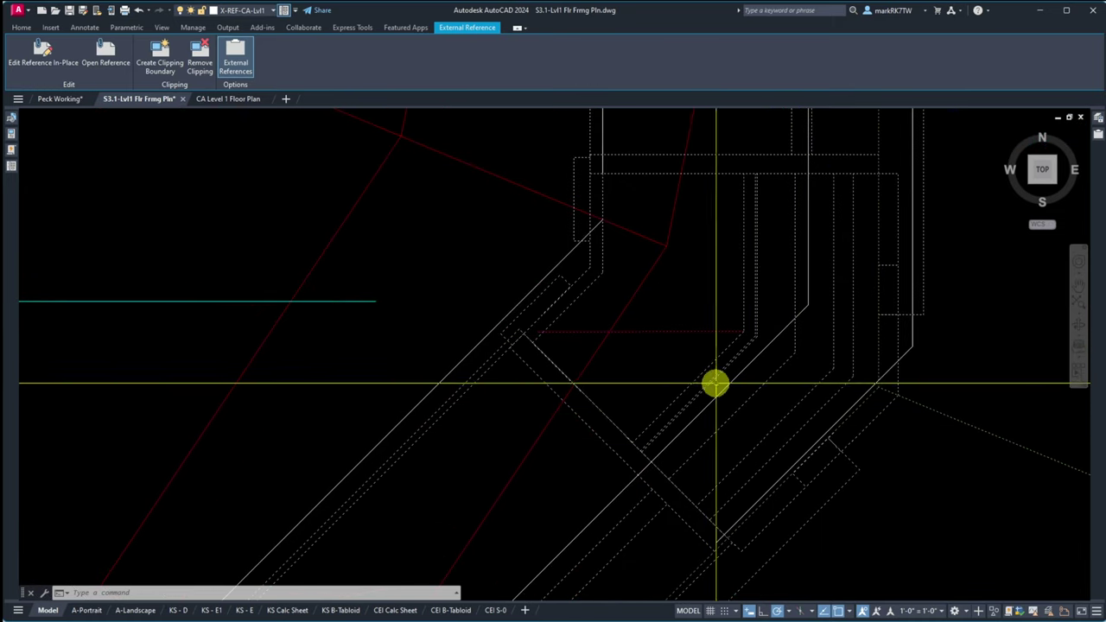
Step: Move the Chief Architect plan xref from its wall corner onto the framing plan's corner and check the alignment
type("m")
key("Return")
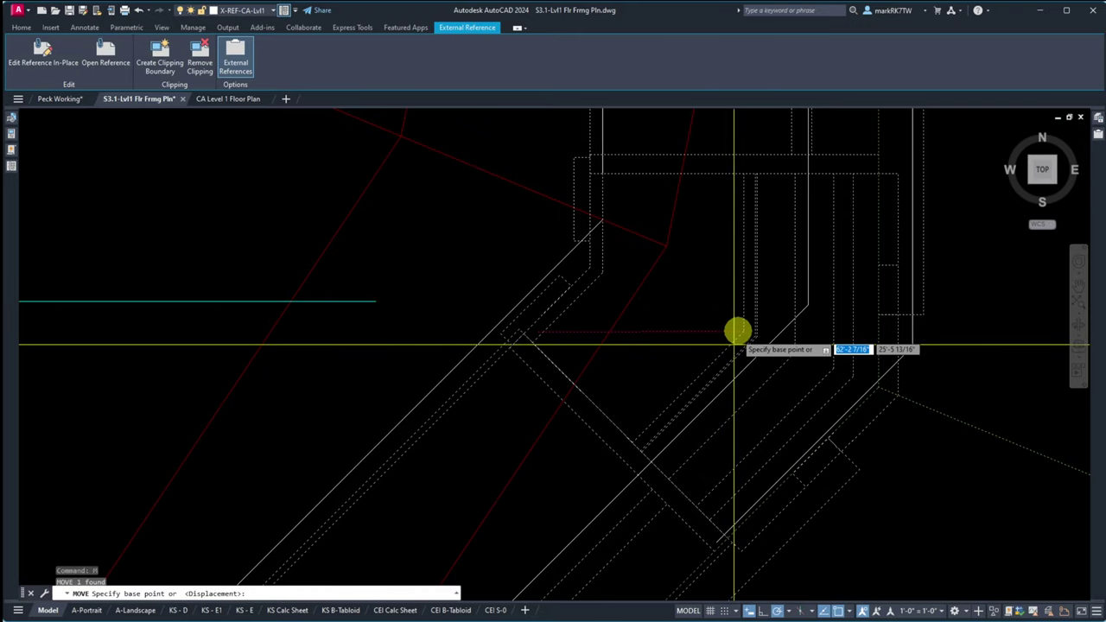
left_click(742, 331)
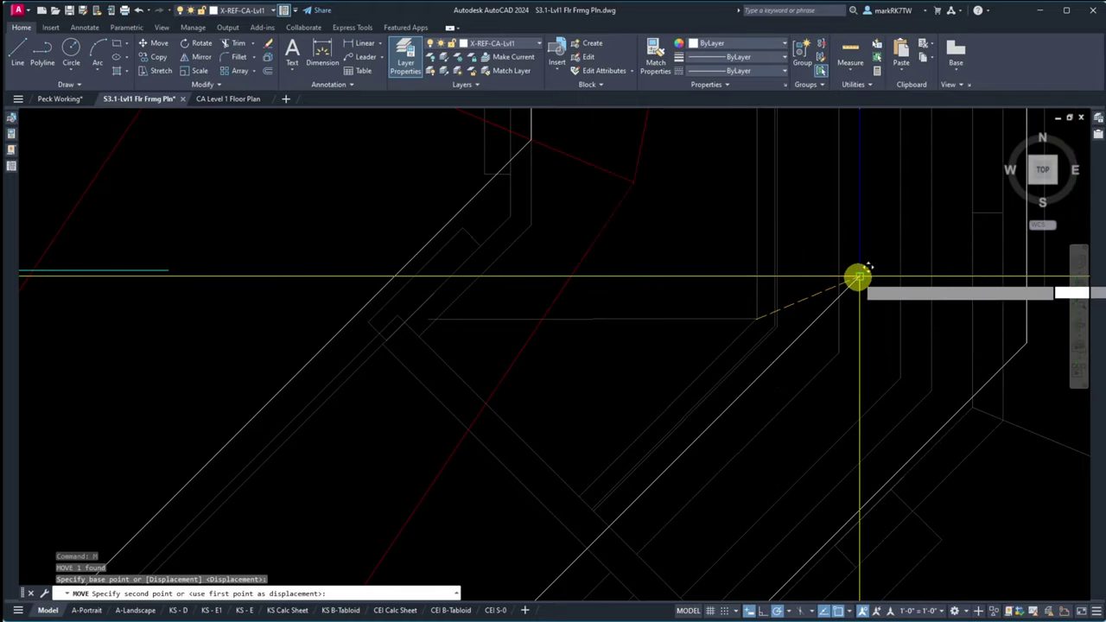
left_click(856, 276)
scroll(860, 259, "up", 2)
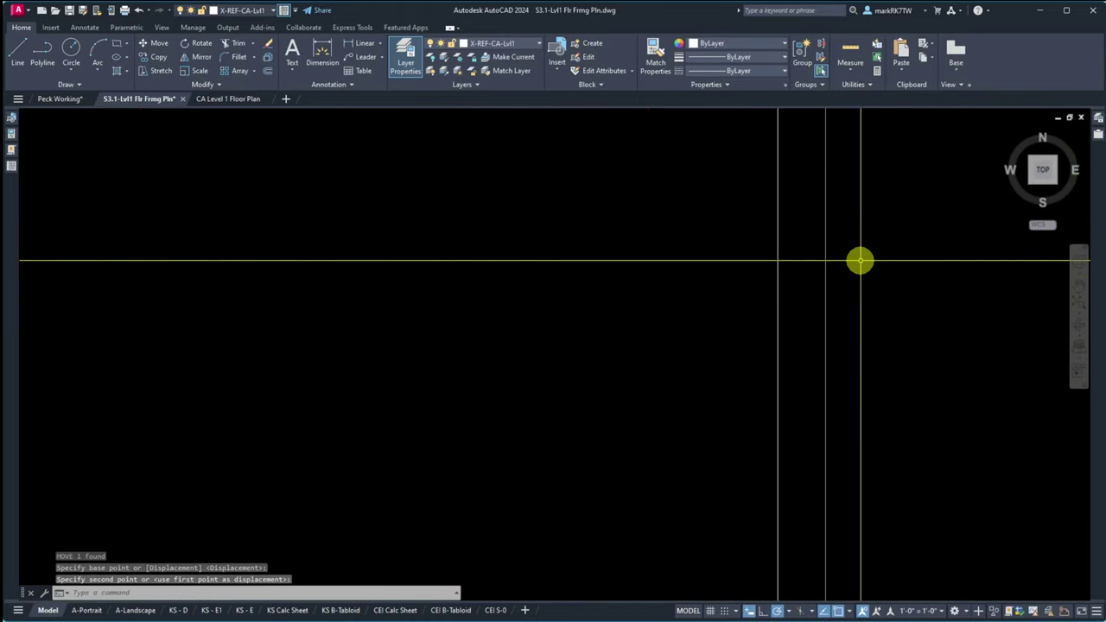
scroll(882, 316, "down", 3)
scroll(901, 440, "up", 2)
middle_click_drag(723, 380, 605, 341)
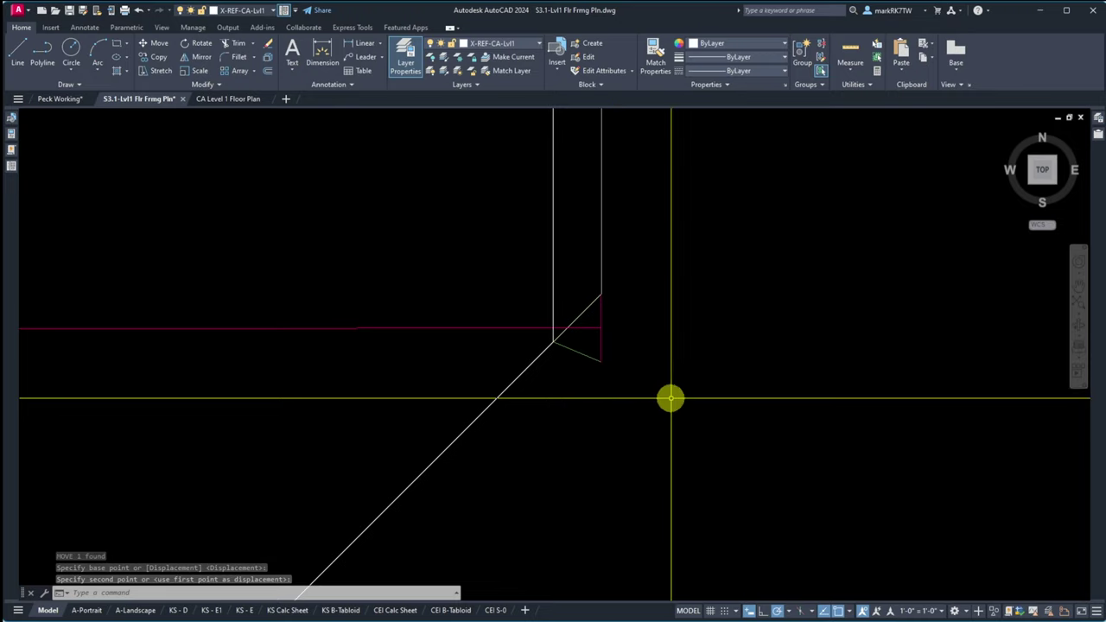
left_click(578, 316)
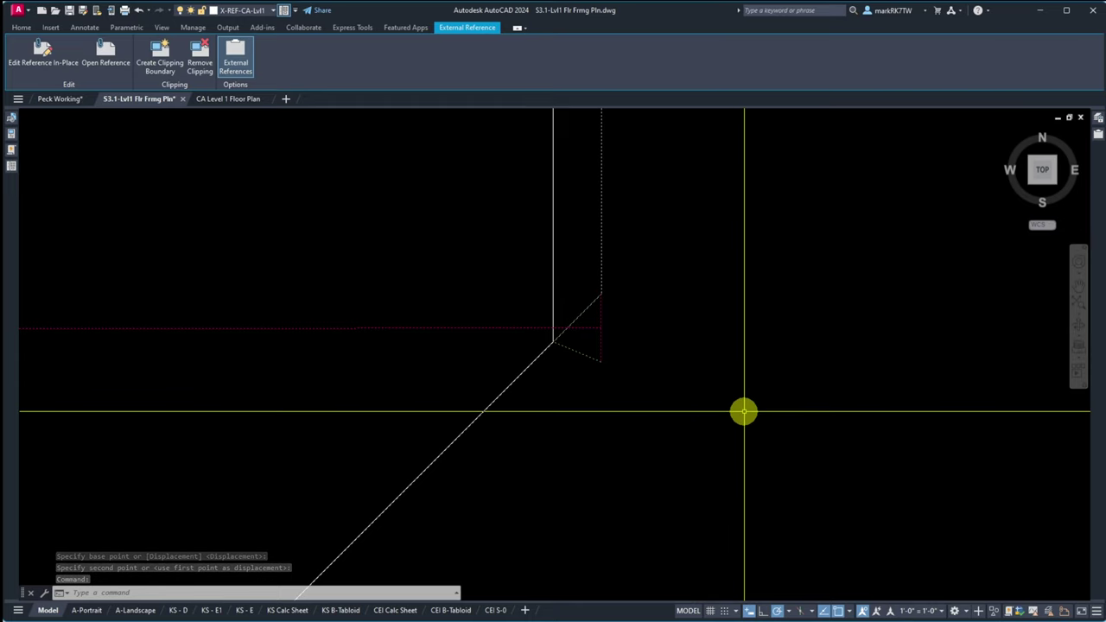
key("Escape")
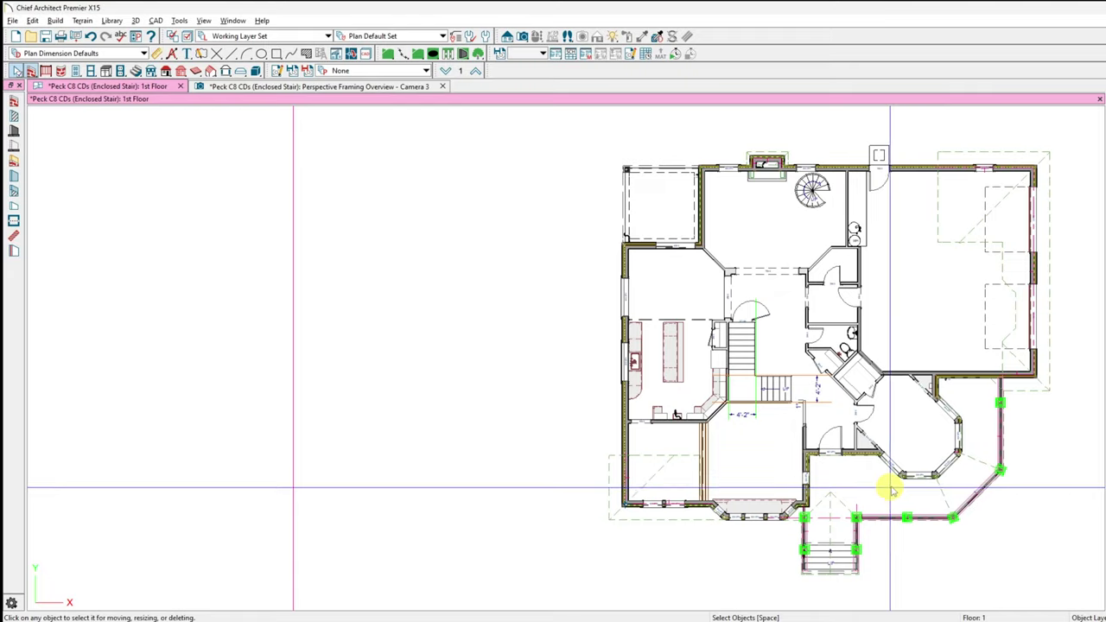
scroll(946, 467, "up", 2)
scroll(946, 467, "up", 8)
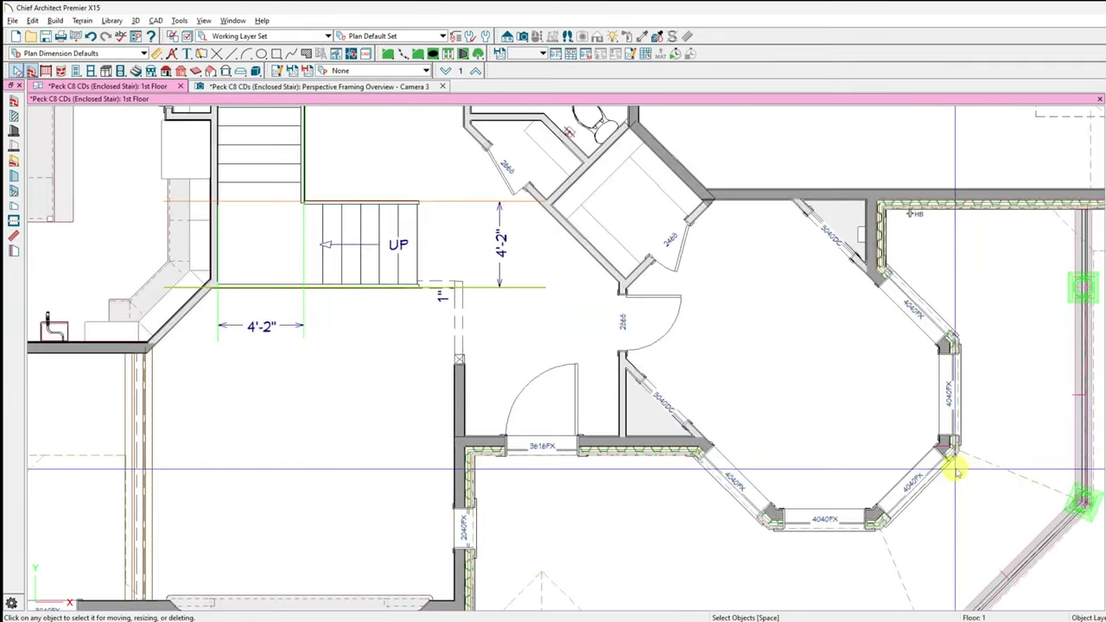
scroll(958, 447, "up", 3)
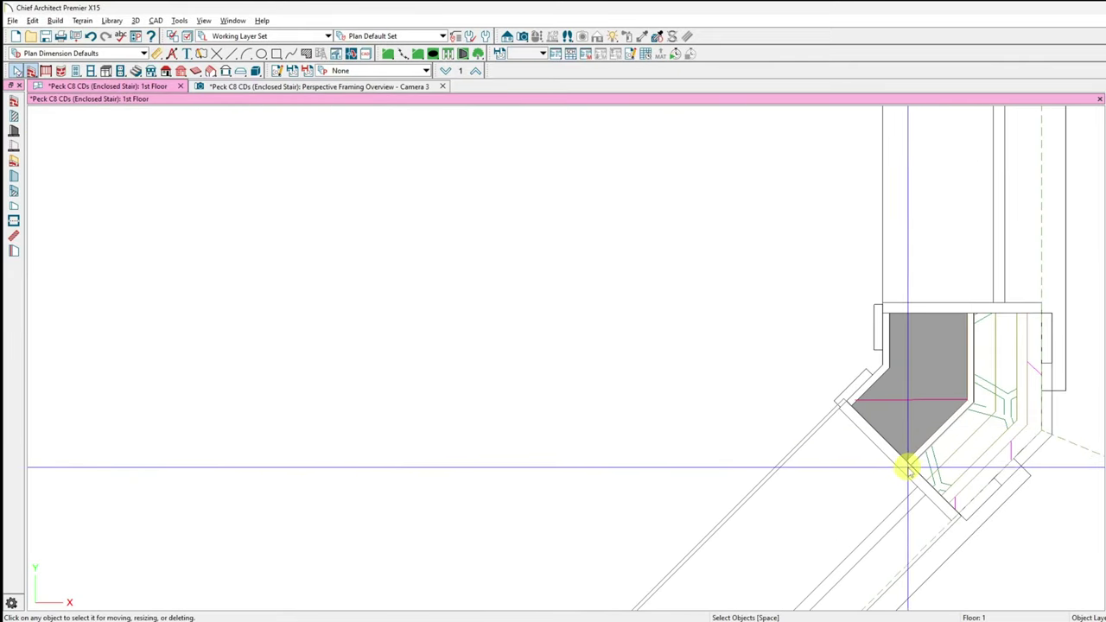
scroll(1048, 499, "up", 2)
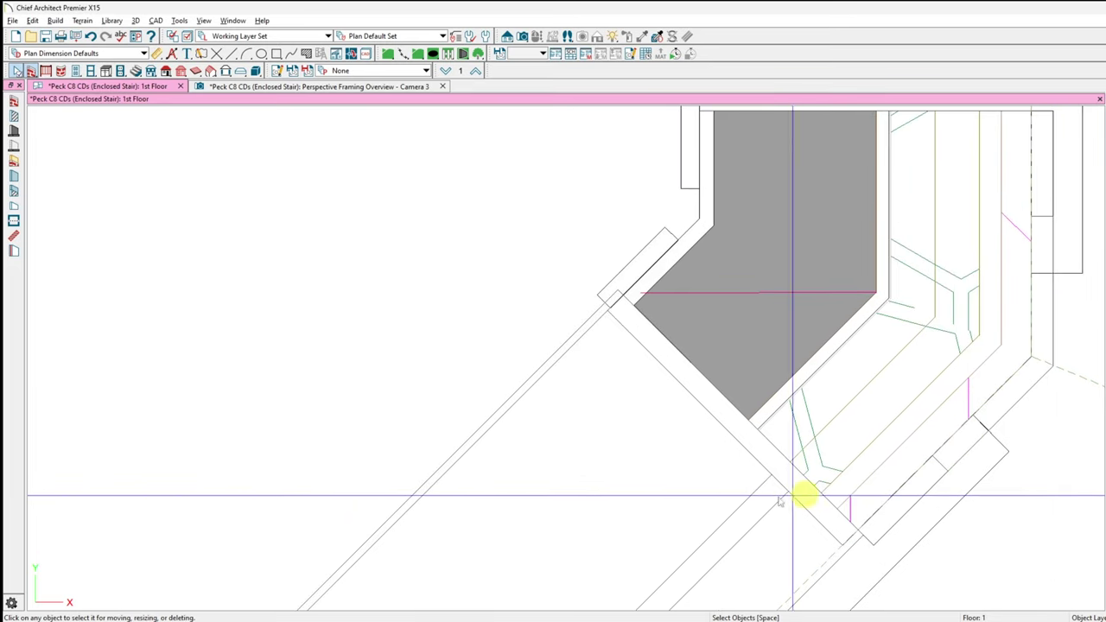
scroll(946, 485, "down", 3)
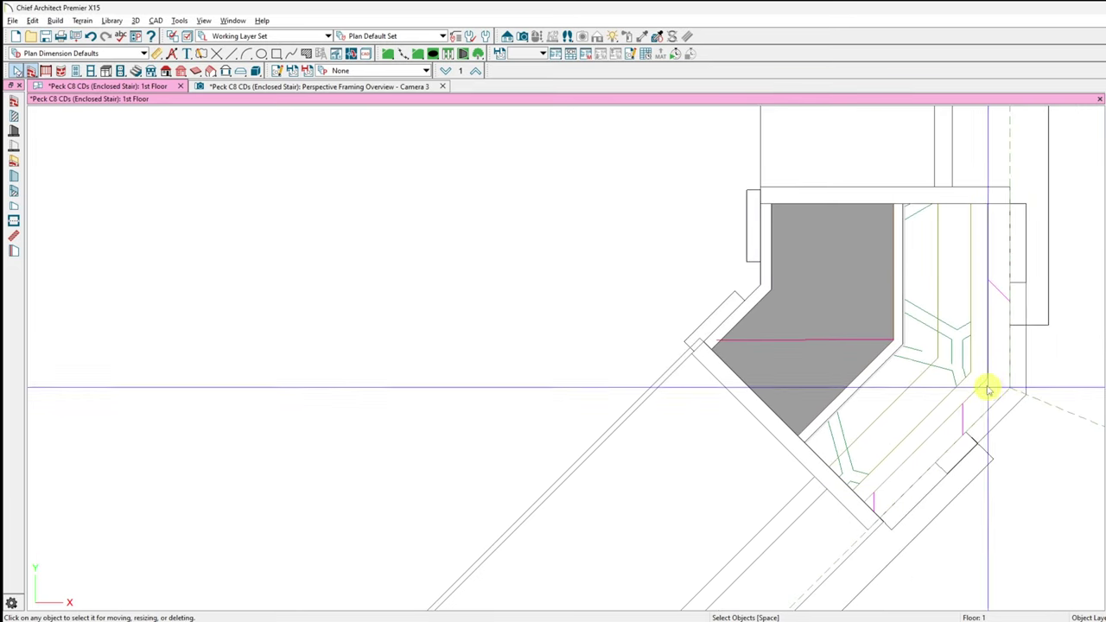
scroll(796, 265, "down", 4)
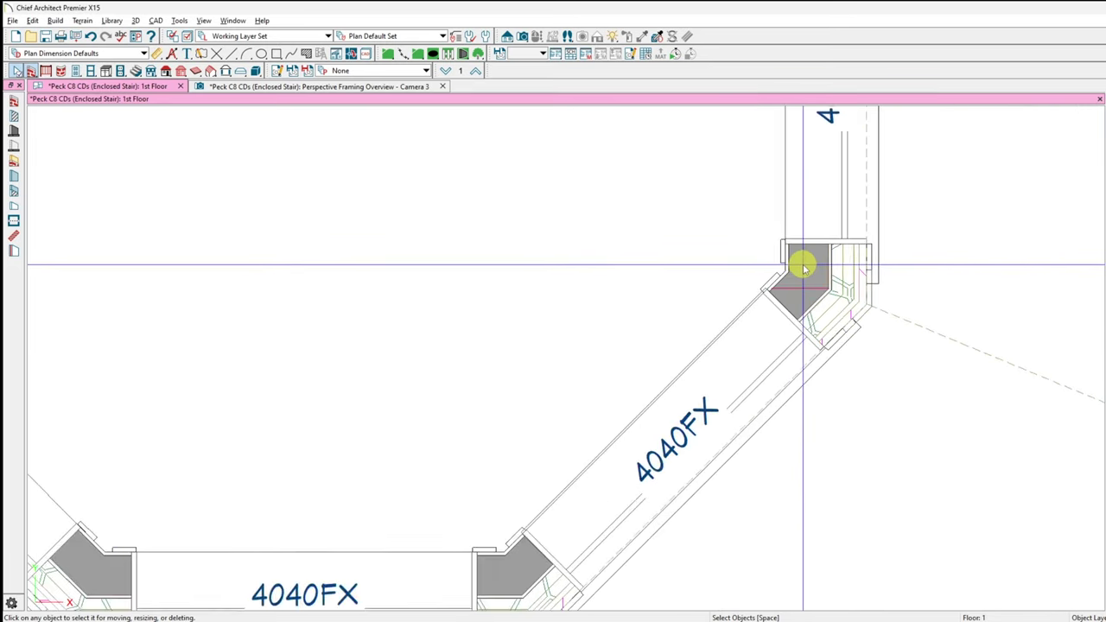
scroll(803, 259, "up", 3)
scroll(868, 280, "up", 3)
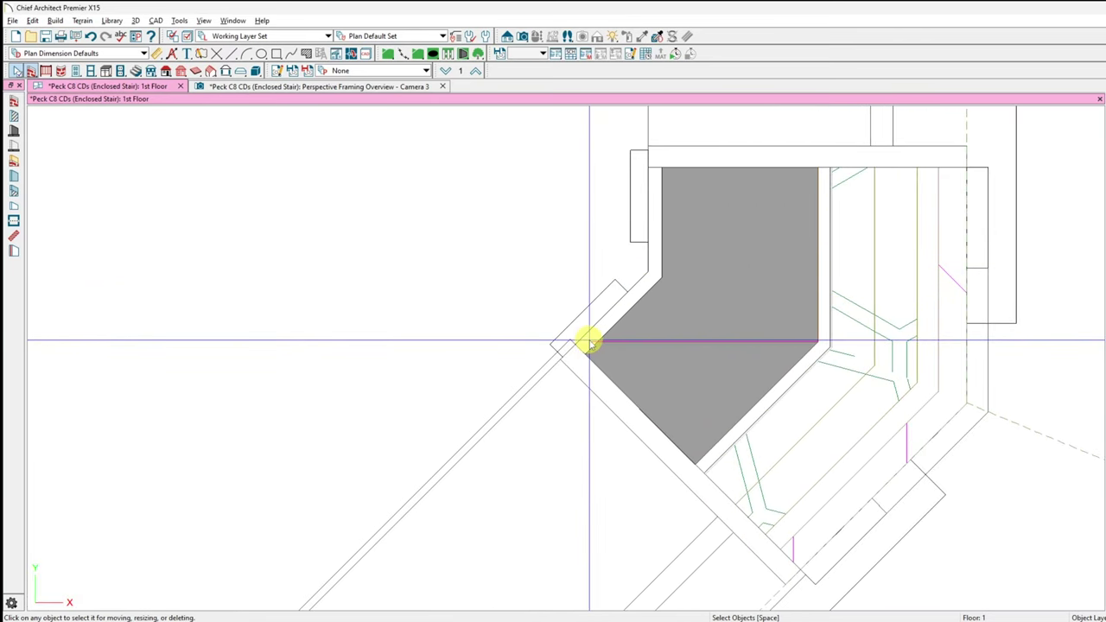
left_click(584, 383)
key("Escape")
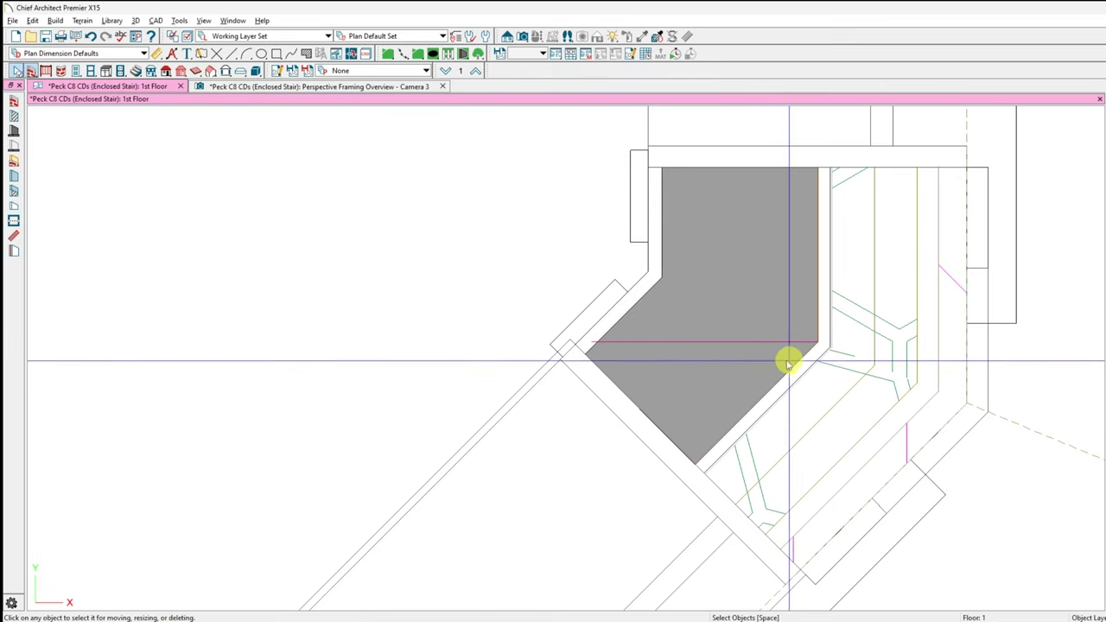
scroll(785, 360, "down", 2)
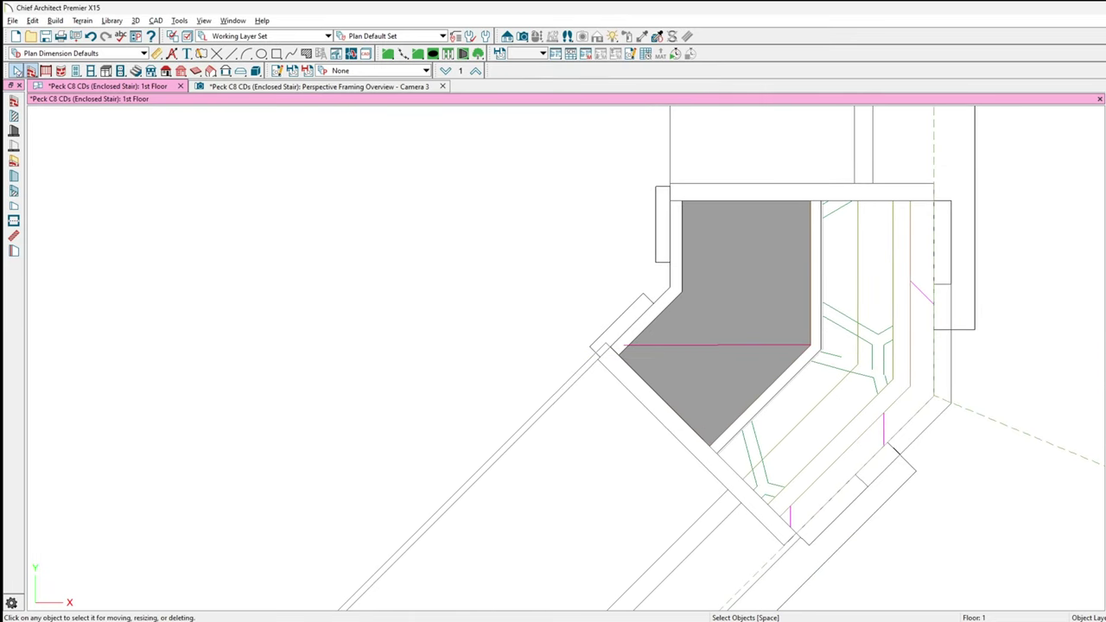
Step: Set the first floor plan's layer set to Export to ACAD in Active Layer Display Options
left_click_drag(581, 92, 739, 22)
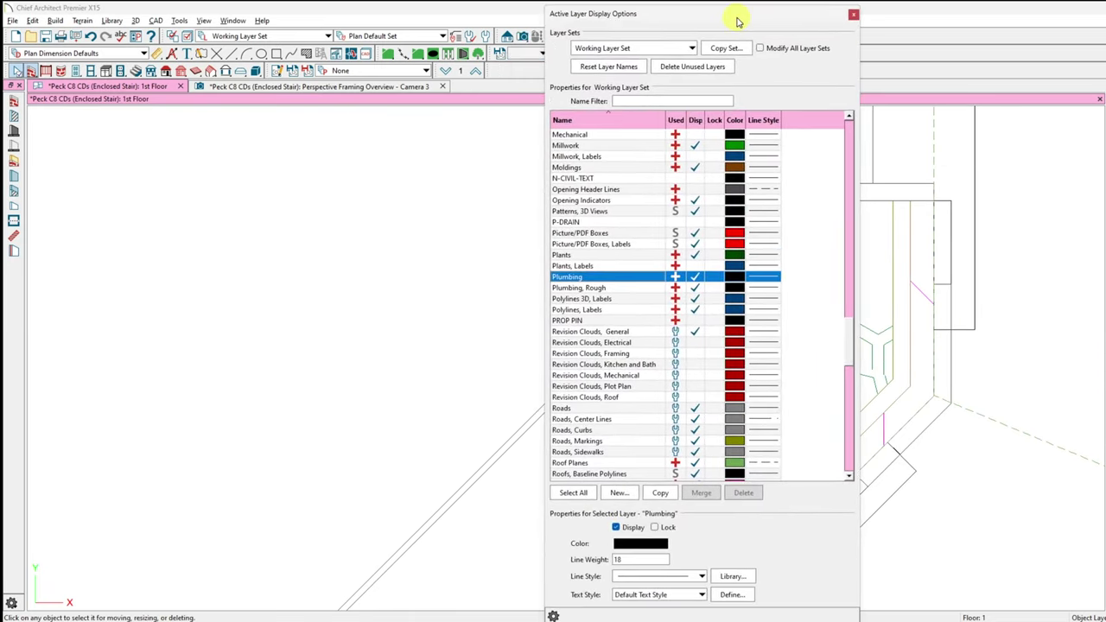
scroll(588, 324, "down", 6)
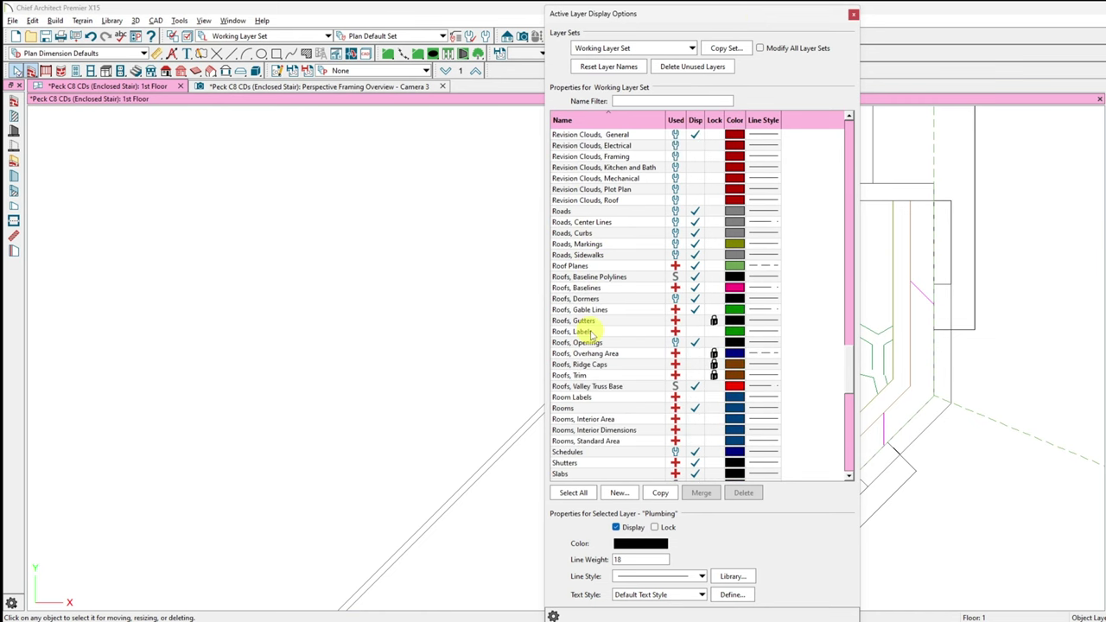
scroll(590, 333, "down", 5)
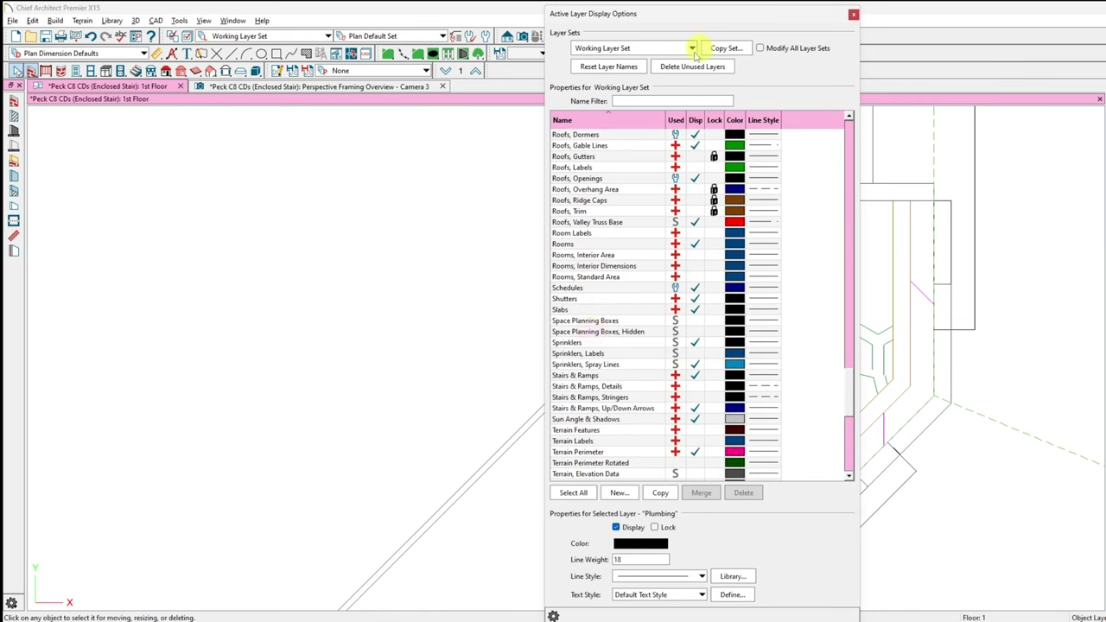
left_click(692, 50)
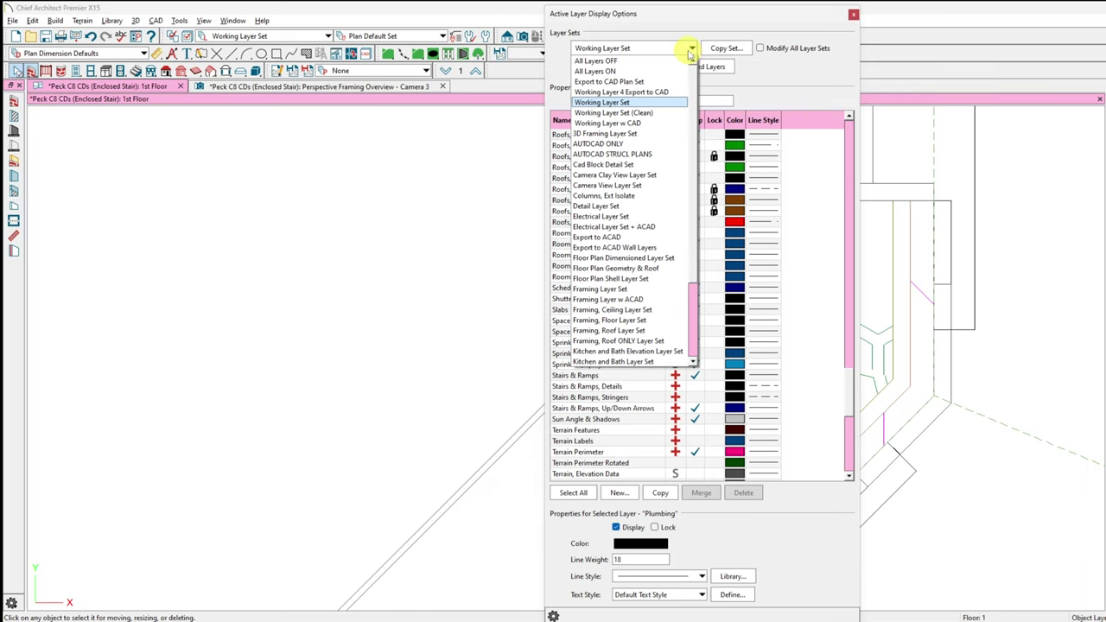
left_click(609, 237)
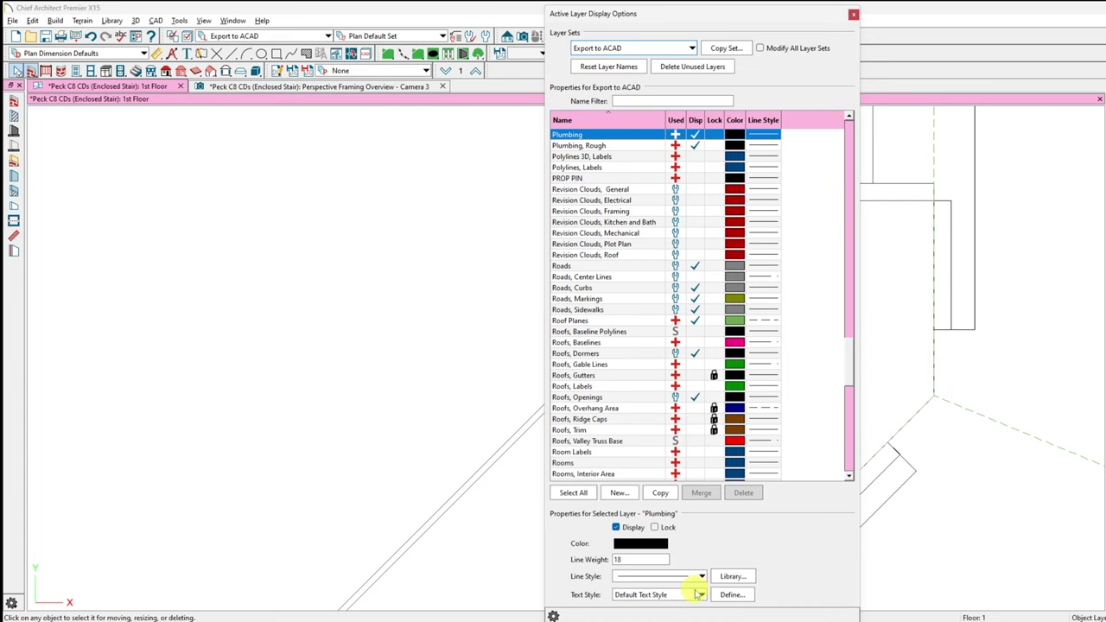
left_click_drag(744, 17, 0, 17)
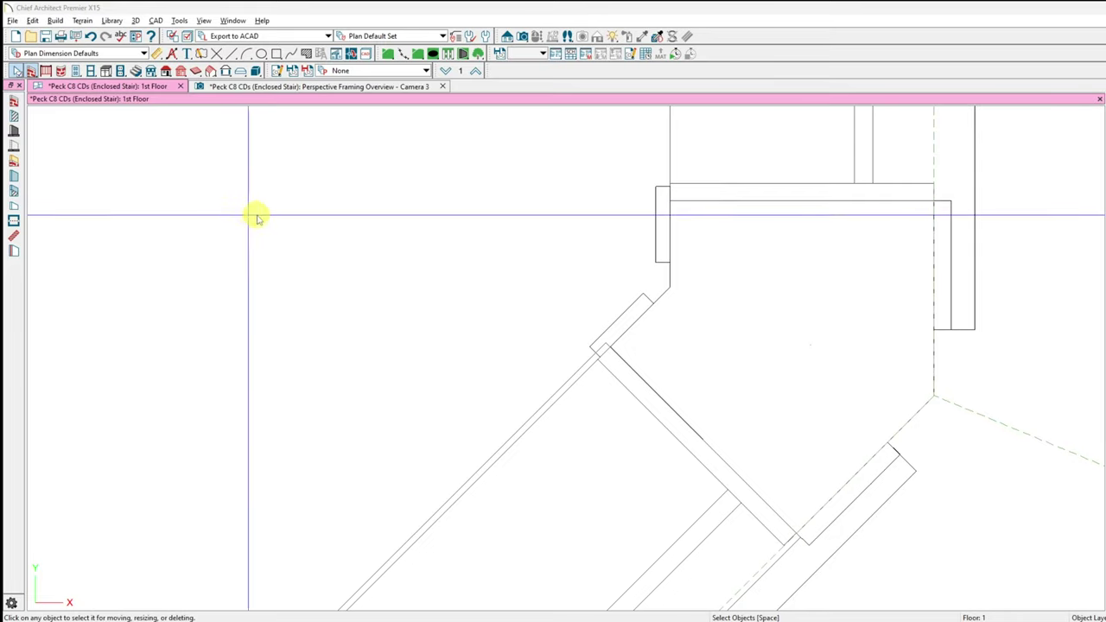
Step: Zoom around the bay and out to the full first floor plan, then move the layer dialog to the top
scroll(859, 340, "down", 1)
scroll(839, 340, "up", 2)
scroll(843, 359, "down", 1)
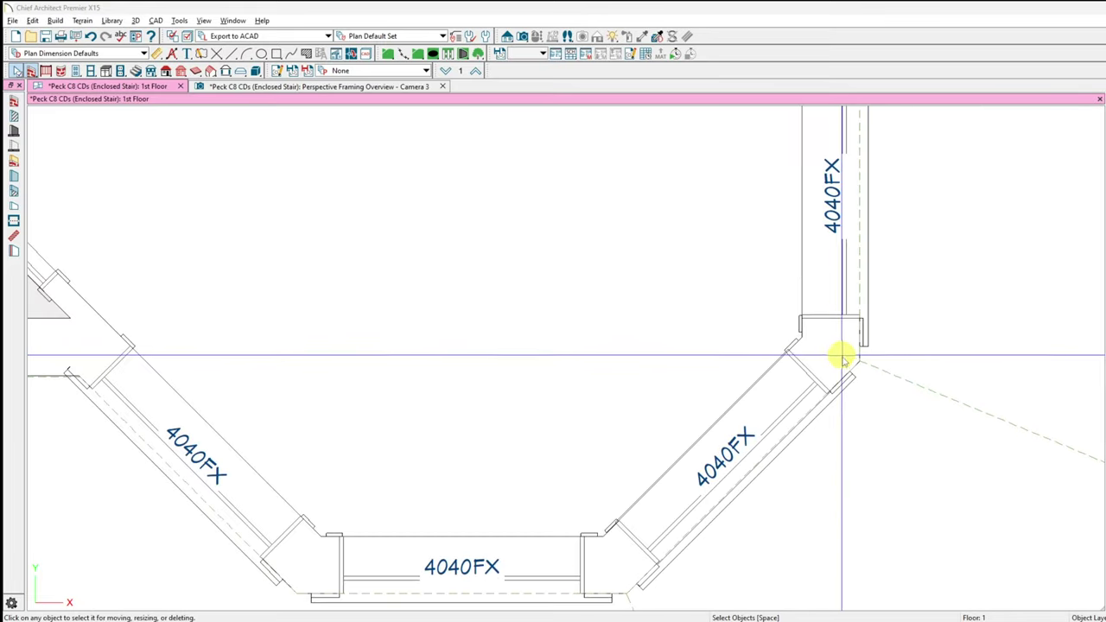
scroll(842, 358, "down", 2)
scroll(886, 484, "up", 3)
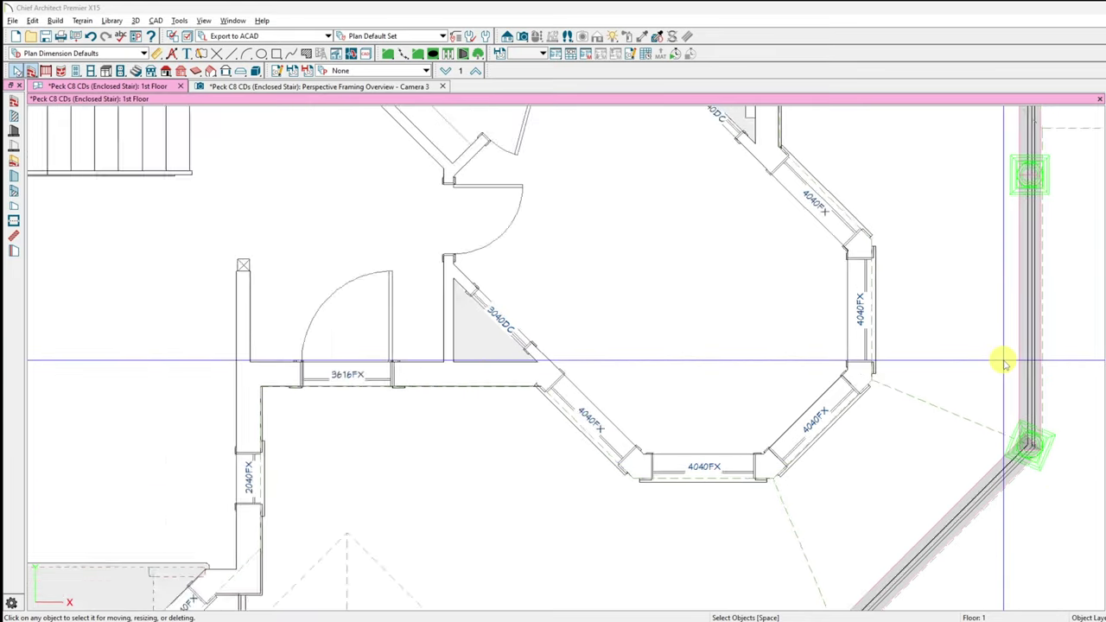
scroll(1000, 361, "down", 2)
scroll(780, 444, "down", 1)
scroll(788, 447, "down", 1)
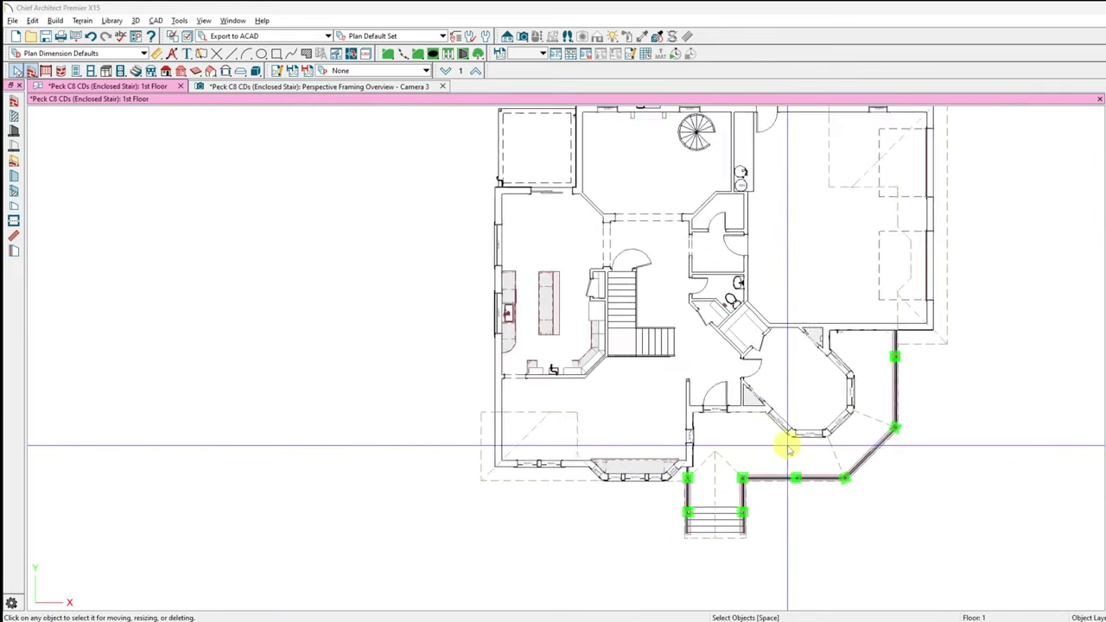
scroll(834, 178, "down", 1)
scroll(827, 178, "up", 1)
scroll(617, 415, "up", 1)
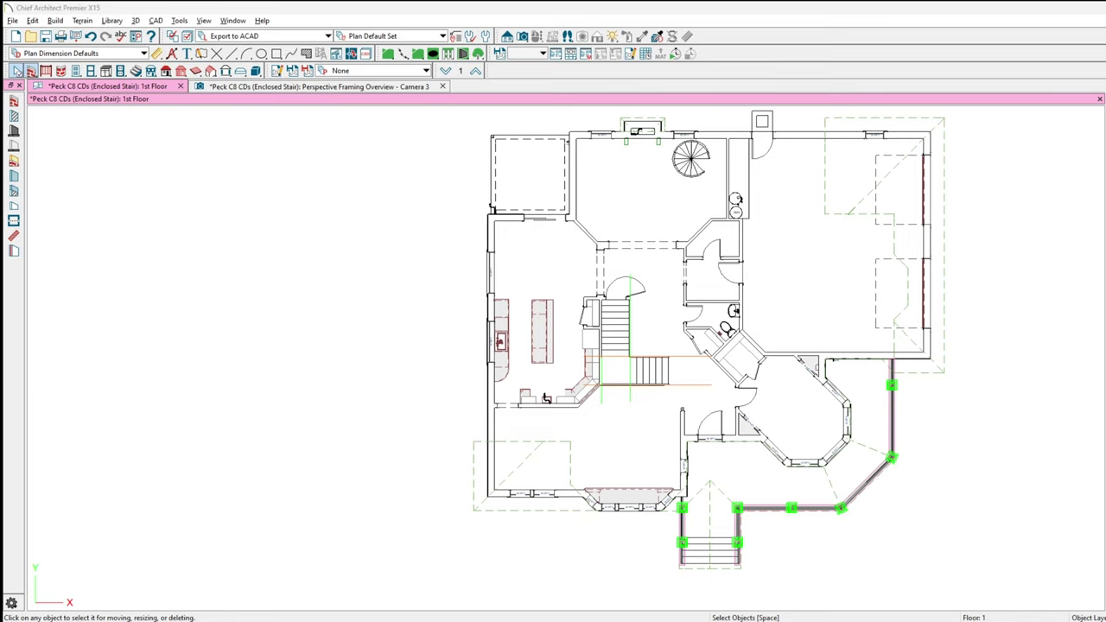
left_click_drag(636, 79, 642, 6)
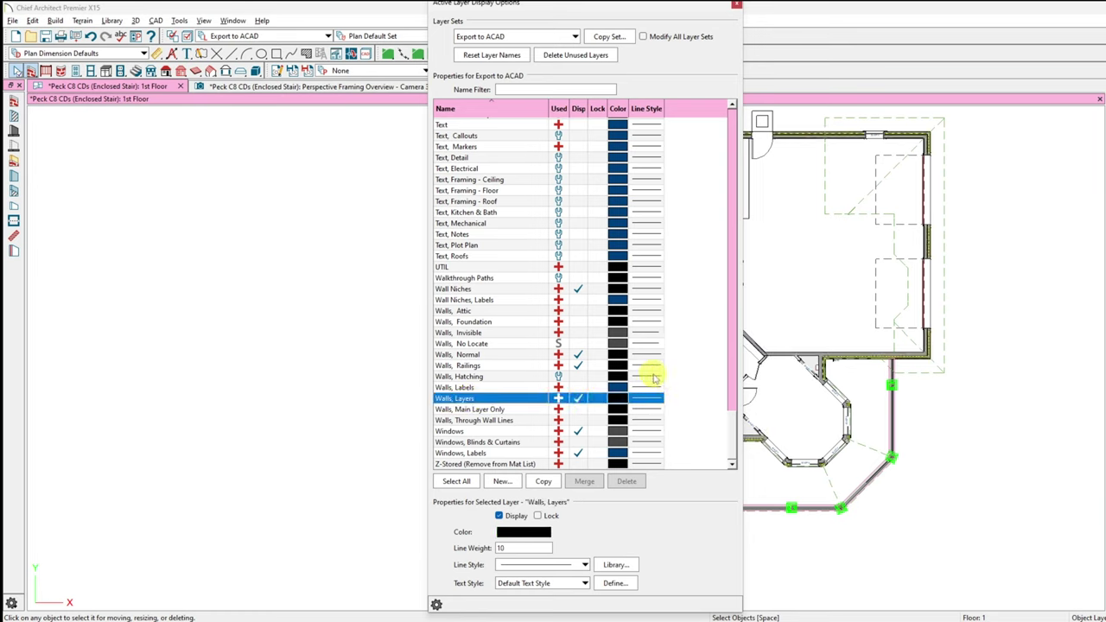
Step: Move the Active Layer Display Options dialog aside to reveal the plan with wall layers shown
left_click_drag(654, 13, 0, 17)
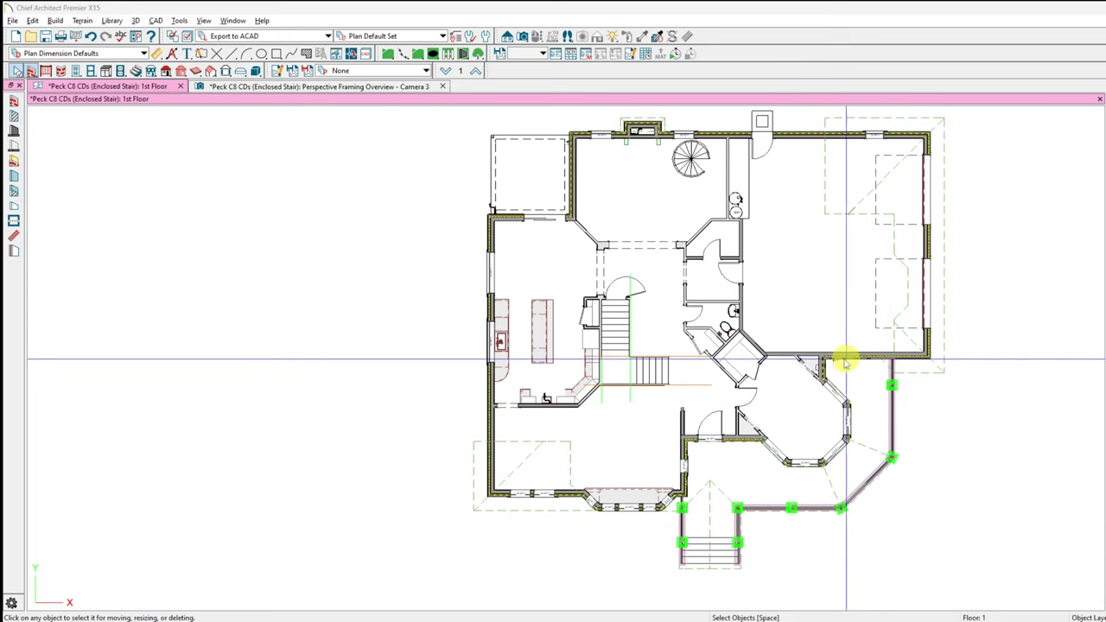
mouse_move(715, 613)
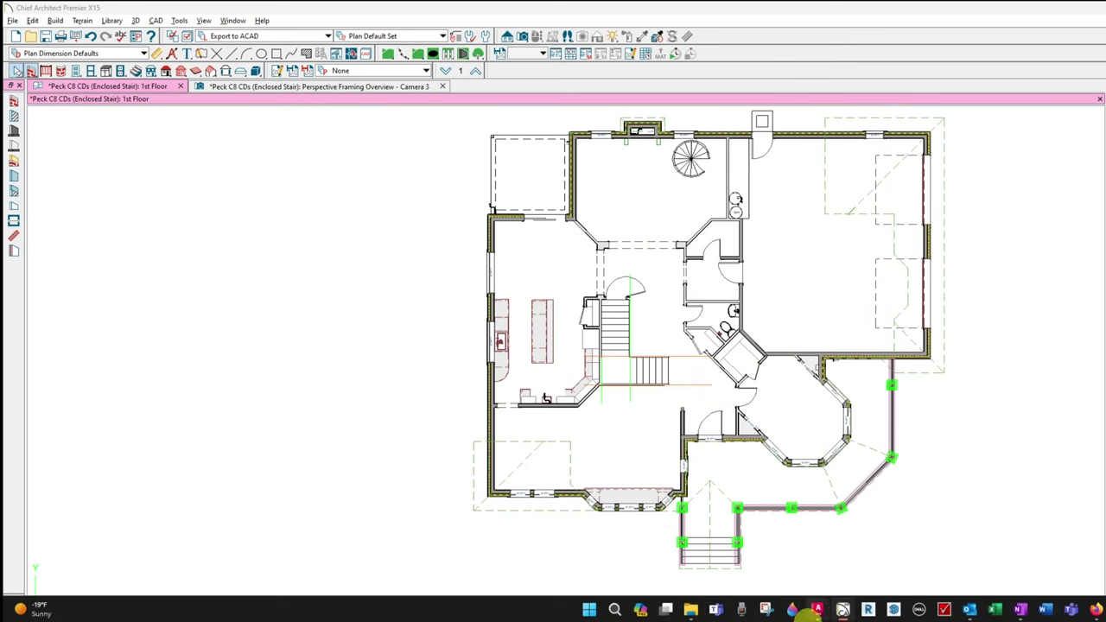
mouse_move(821, 613)
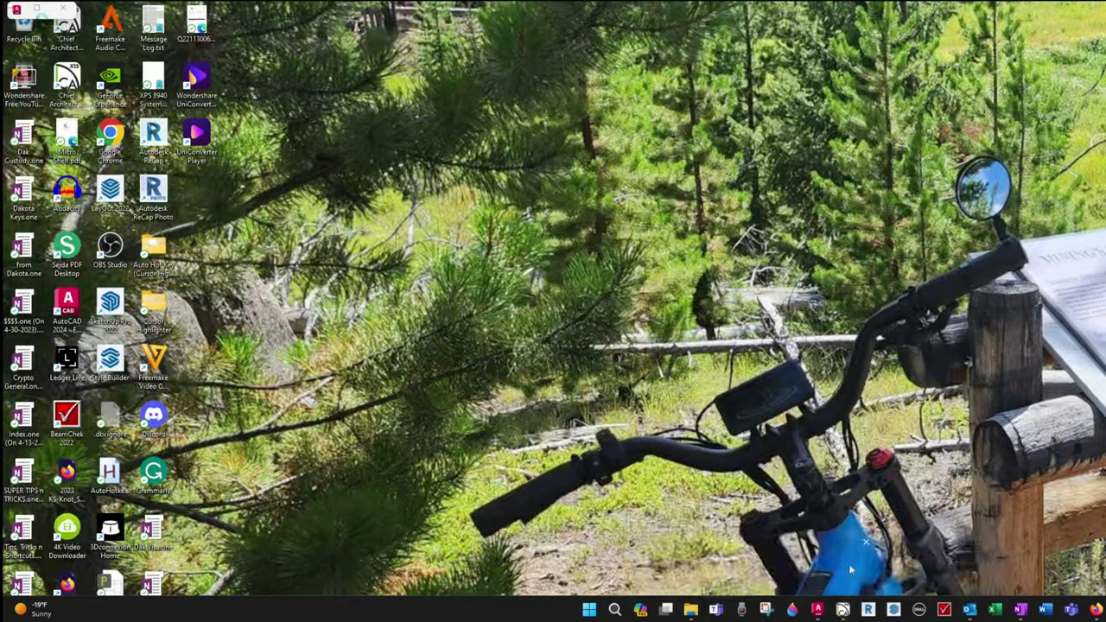
Step: Switch to the S3.1-Lvl1 Flr Frmg Pln drawing and select the floor plan xref at the bay corner
left_click(848, 563)
middle_click_drag(538, 320, 785, 499)
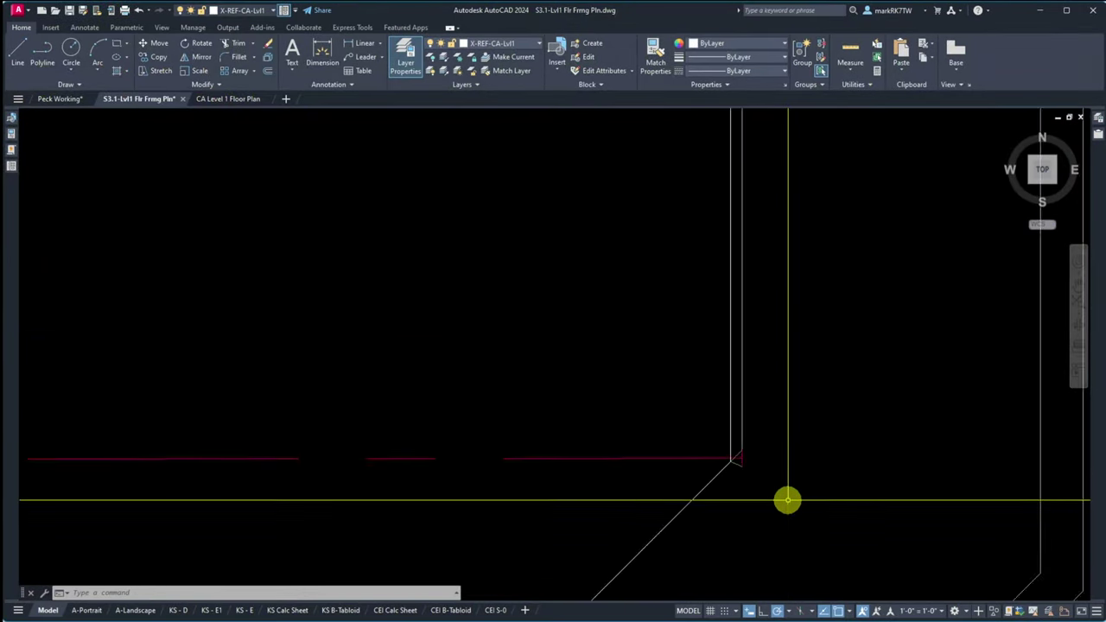
scroll(785, 492, "down", 3)
scroll(804, 436, "down", 3)
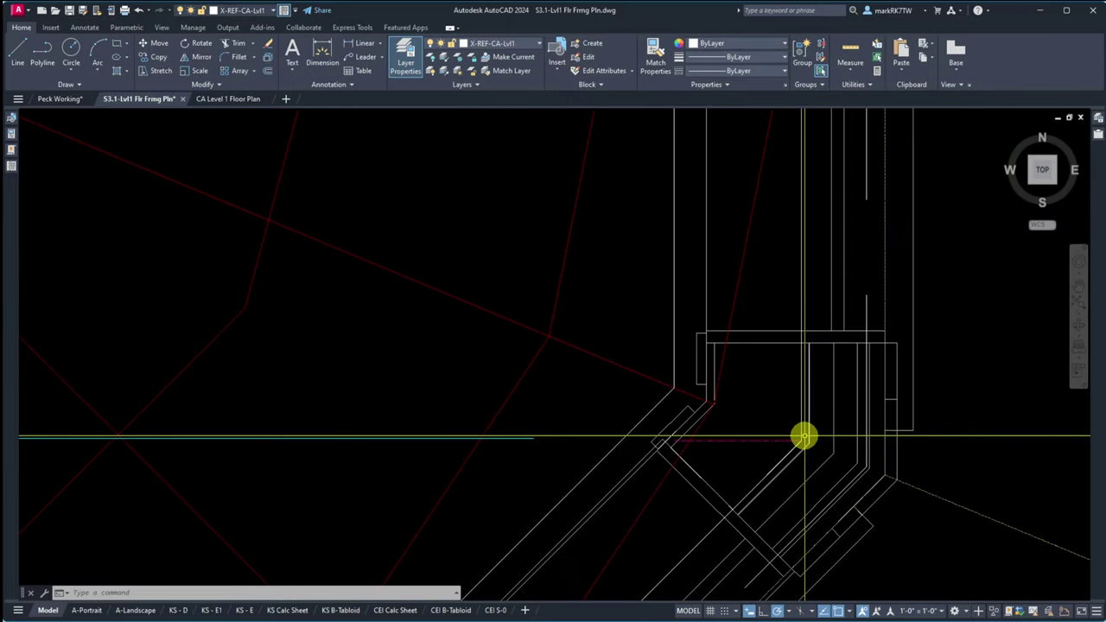
scroll(655, 499, "up", 5)
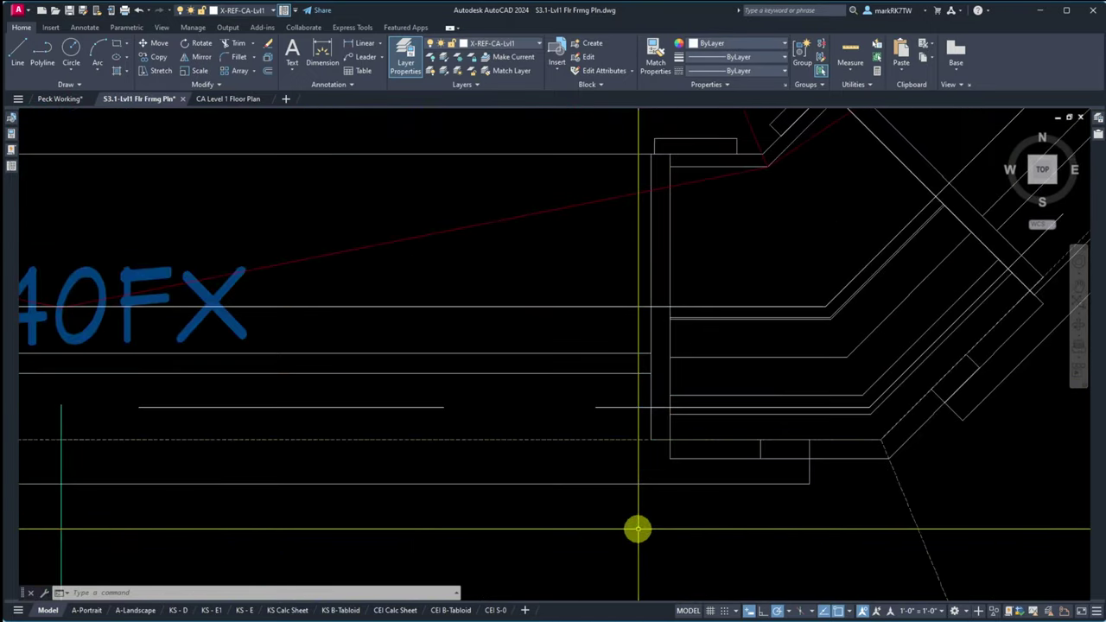
scroll(877, 415, "up", 3)
scroll(877, 437, "down", 5)
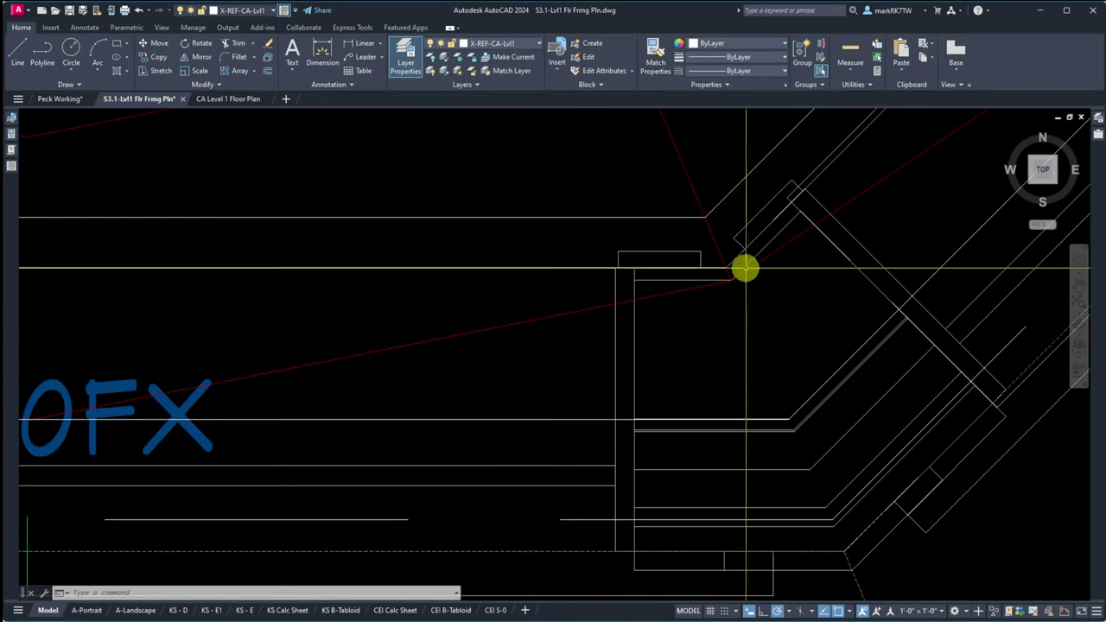
left_click(779, 421)
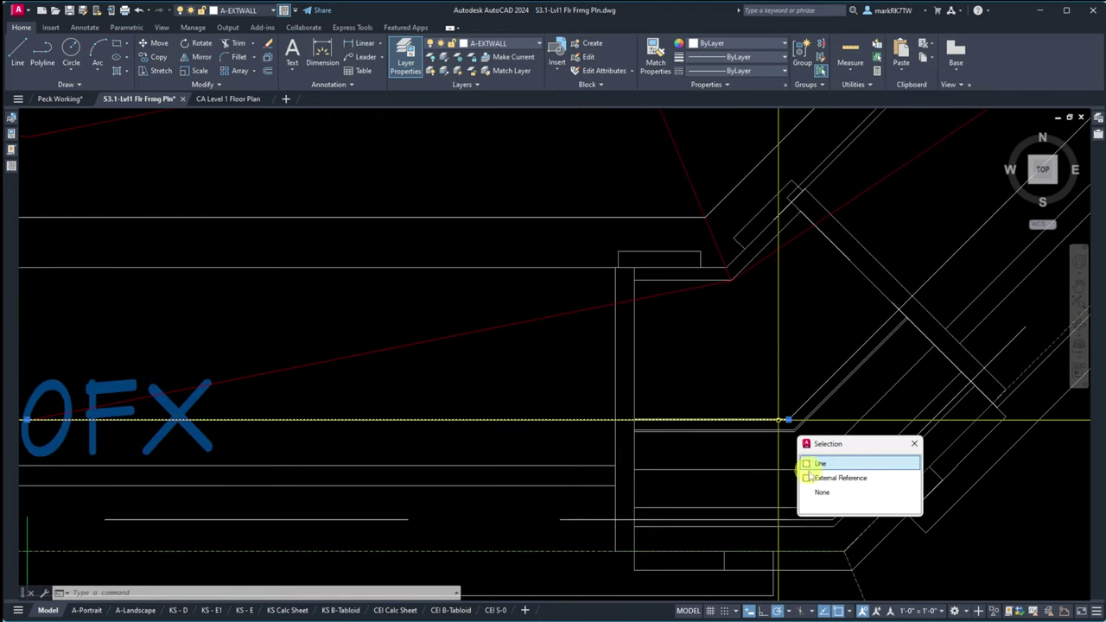
left_click(829, 472)
scroll(803, 431, "up", 3)
scroll(752, 414, "up", 5)
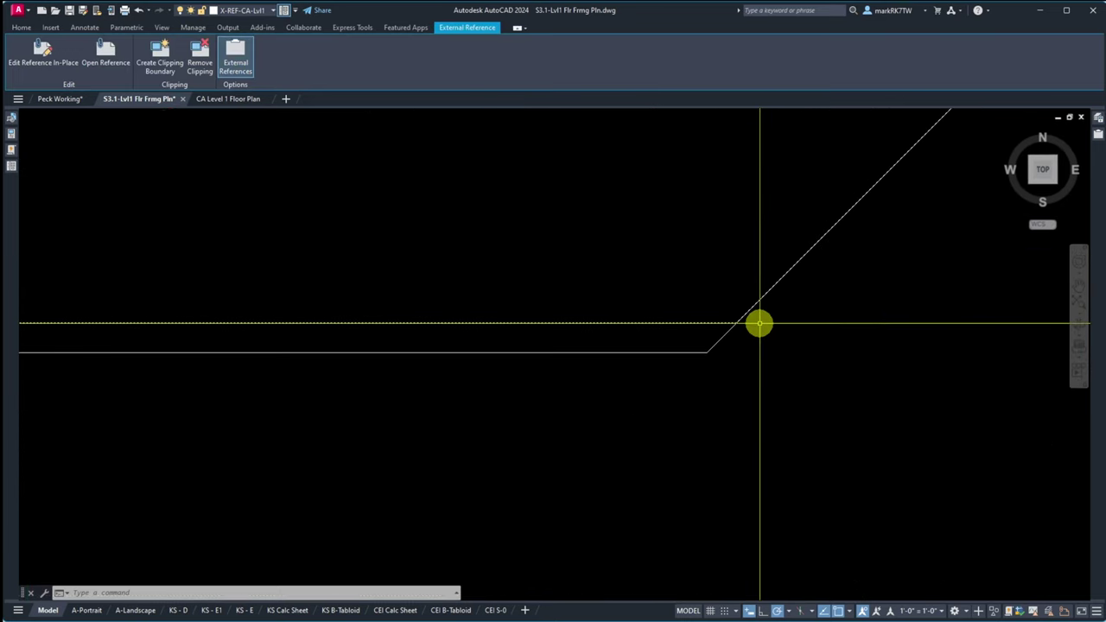
Step: Move the xref from its wall corner onto the framing wall corner, then clear the selection
type("m")
key("Return")
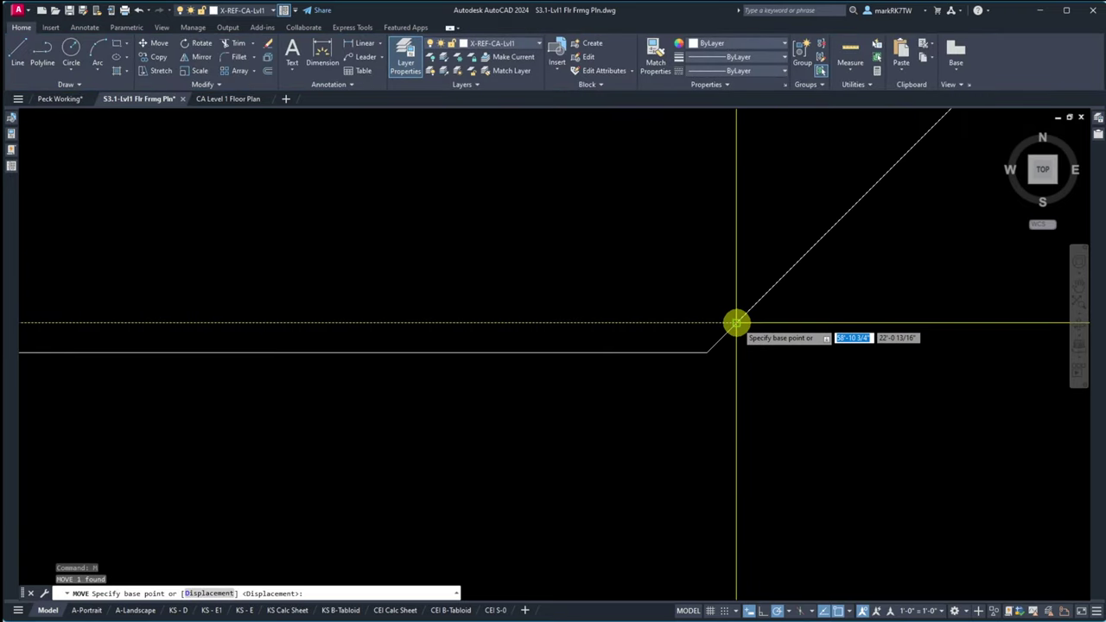
left_click(742, 324)
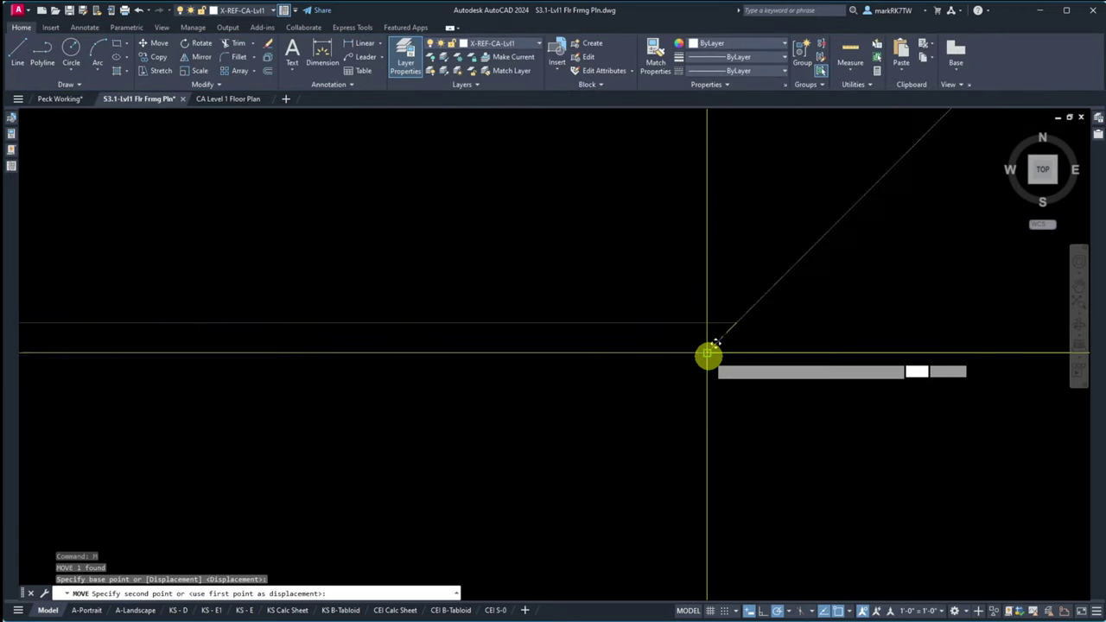
scroll(706, 353, "down", 5)
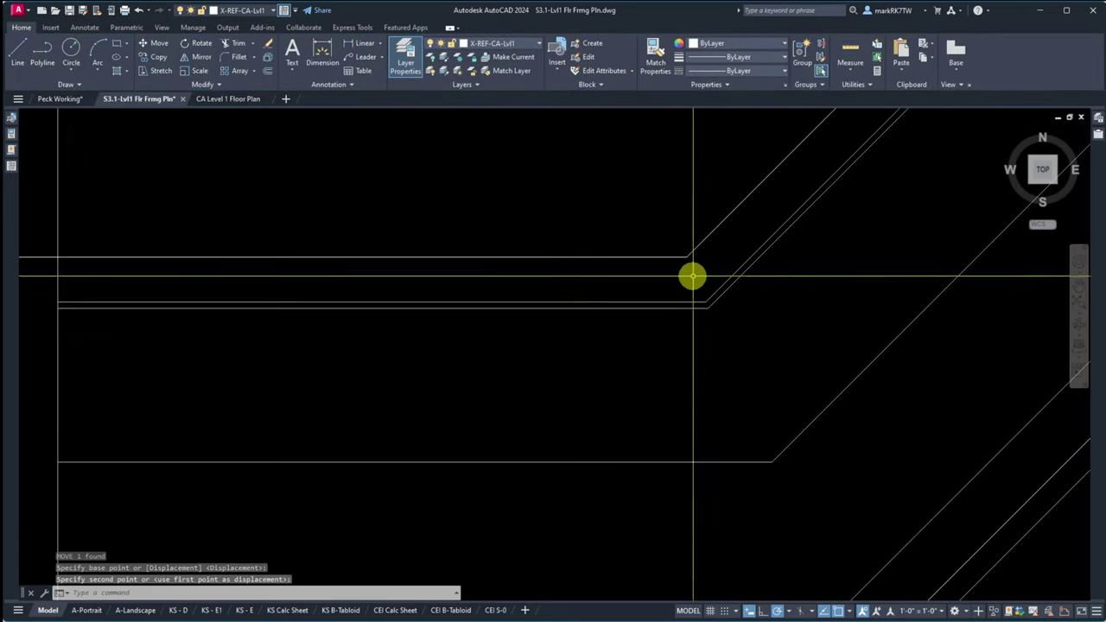
left_click(723, 333)
scroll(723, 333, "down", 9)
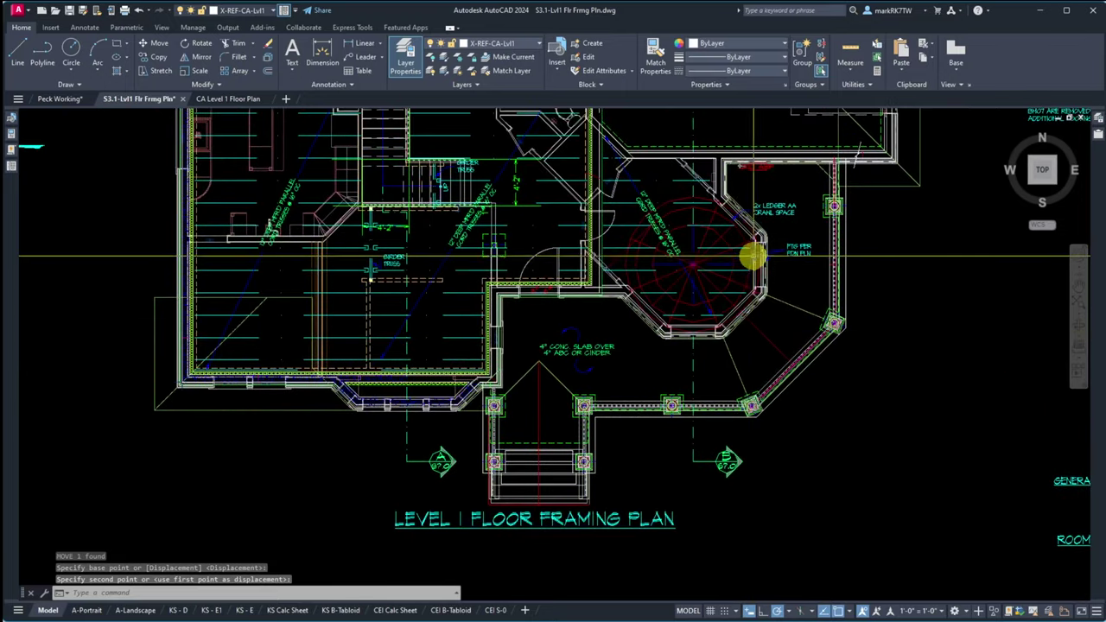
scroll(766, 321, "up", 13)
scroll(773, 392, "down", 6)
scroll(773, 391, "up", 7)
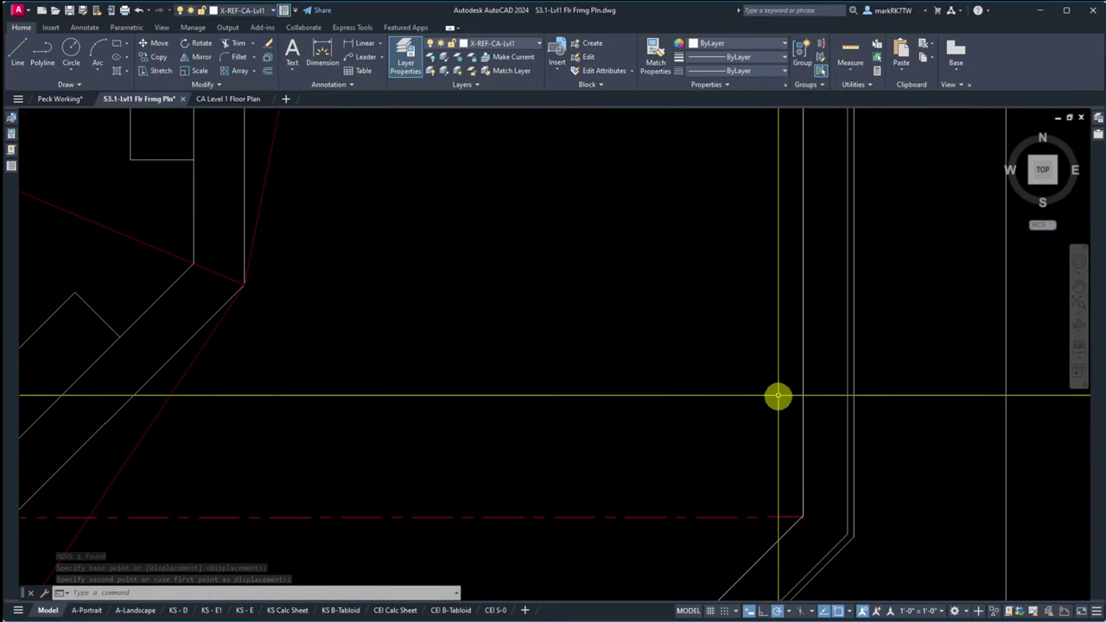
scroll(801, 527, "down", 3)
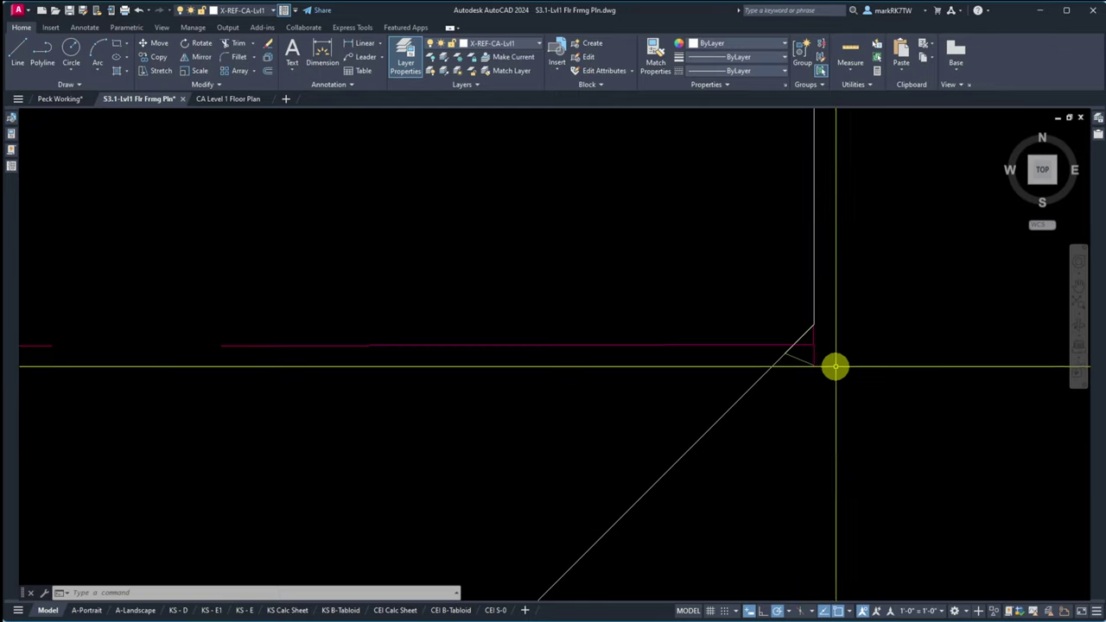
scroll(836, 366, "up", 3)
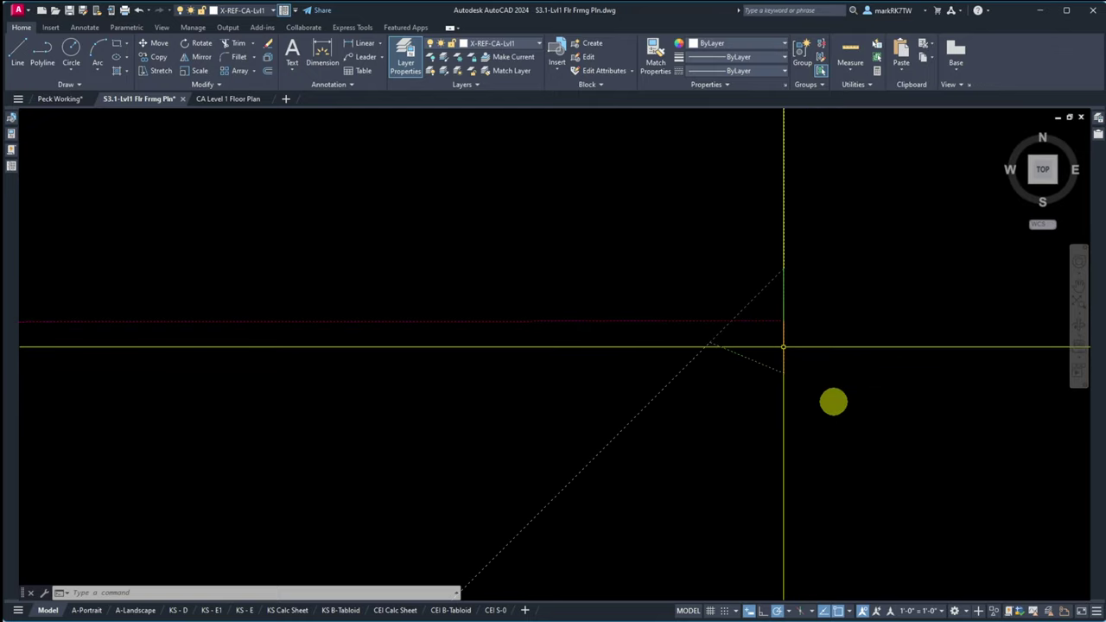
key("Escape")
key("Escape")
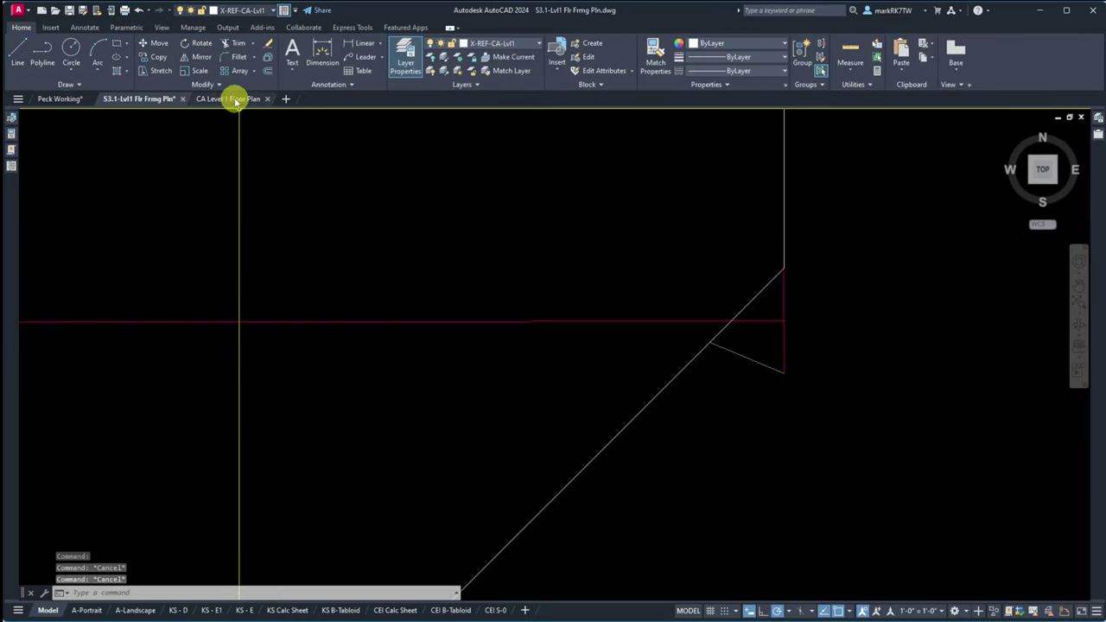
Step: In CA Level 1 Floor Plan, window-select and erase the three short corner lines
left_click(232, 100)
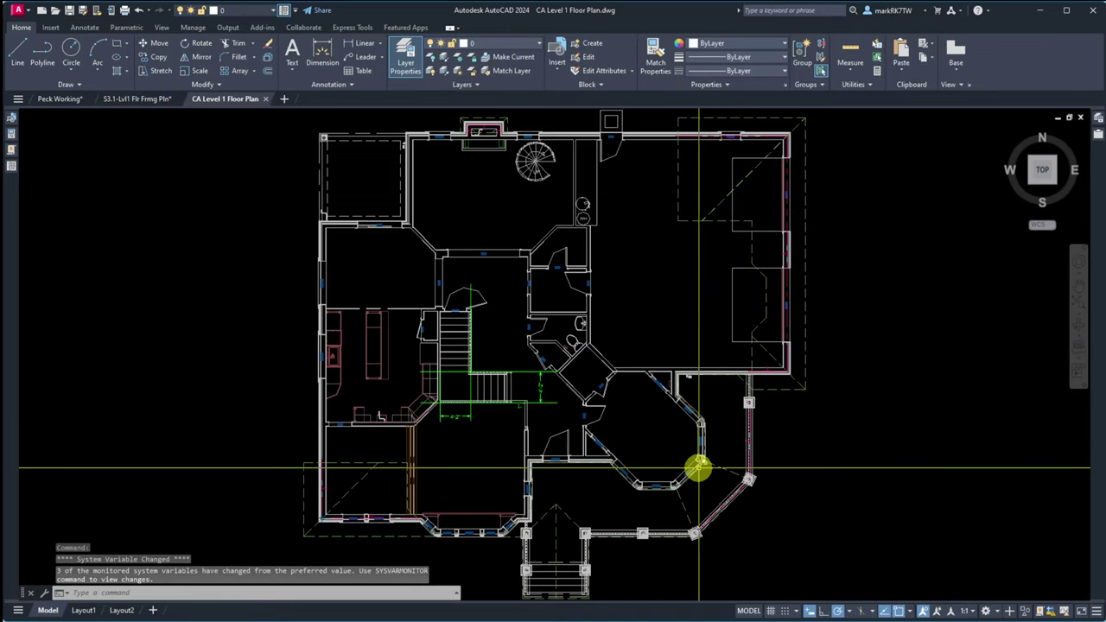
scroll(699, 467, "up", 6)
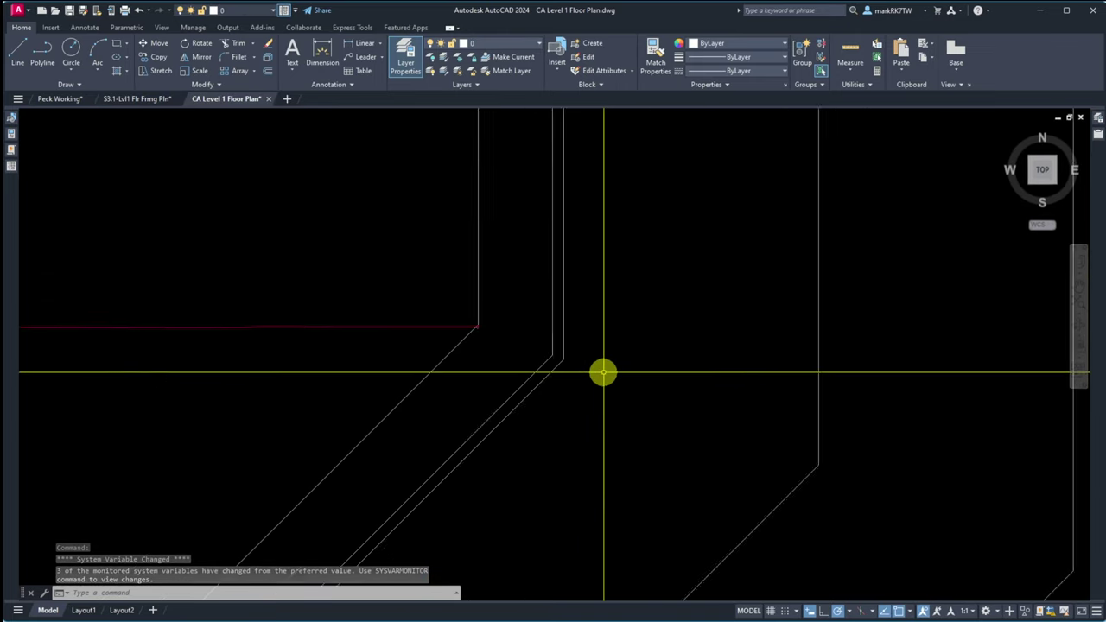
scroll(603, 372, "up", 5)
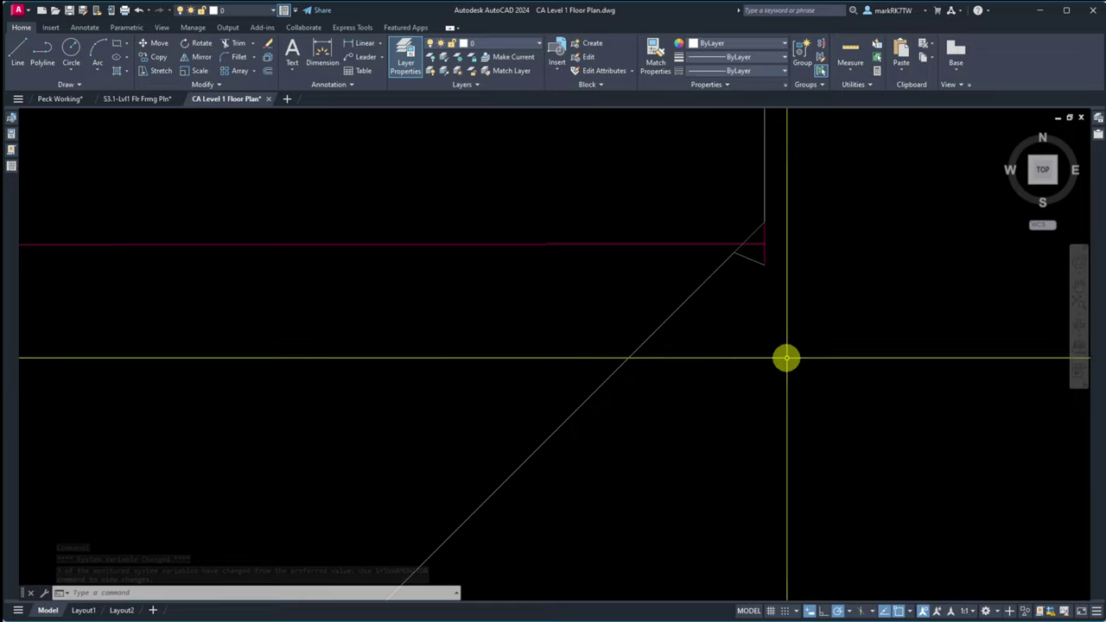
left_click(805, 289)
left_click(757, 242)
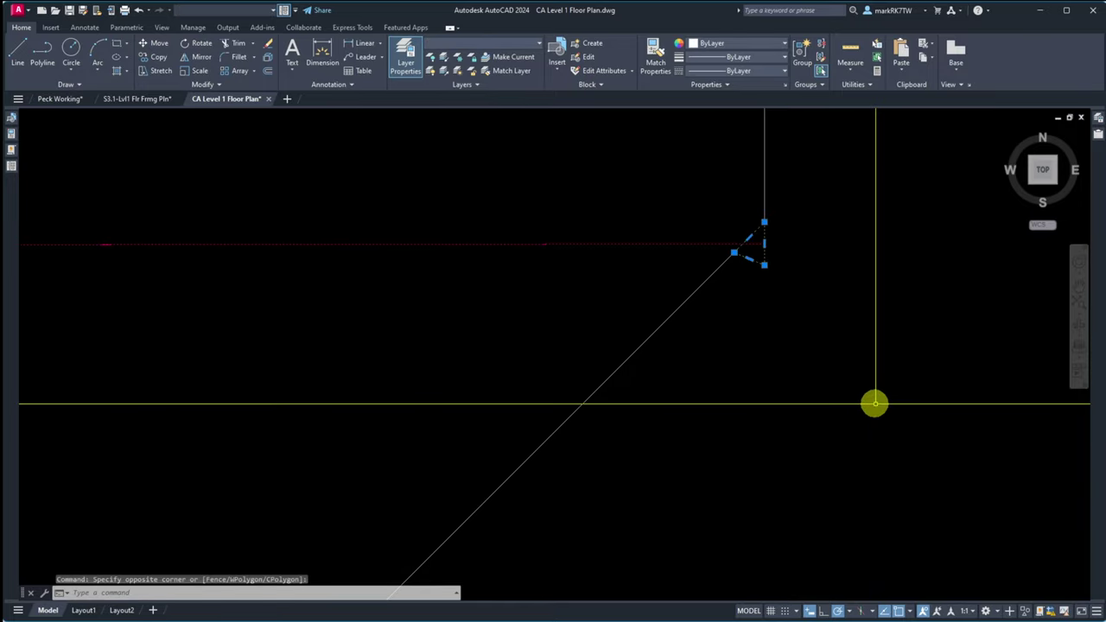
key("Delete")
Step: Save CA Level 1 Floor Plan and go back to the S3.1-Lvl1 Flr Frmg Pln drawing
scroll(874, 403, "down", 5)
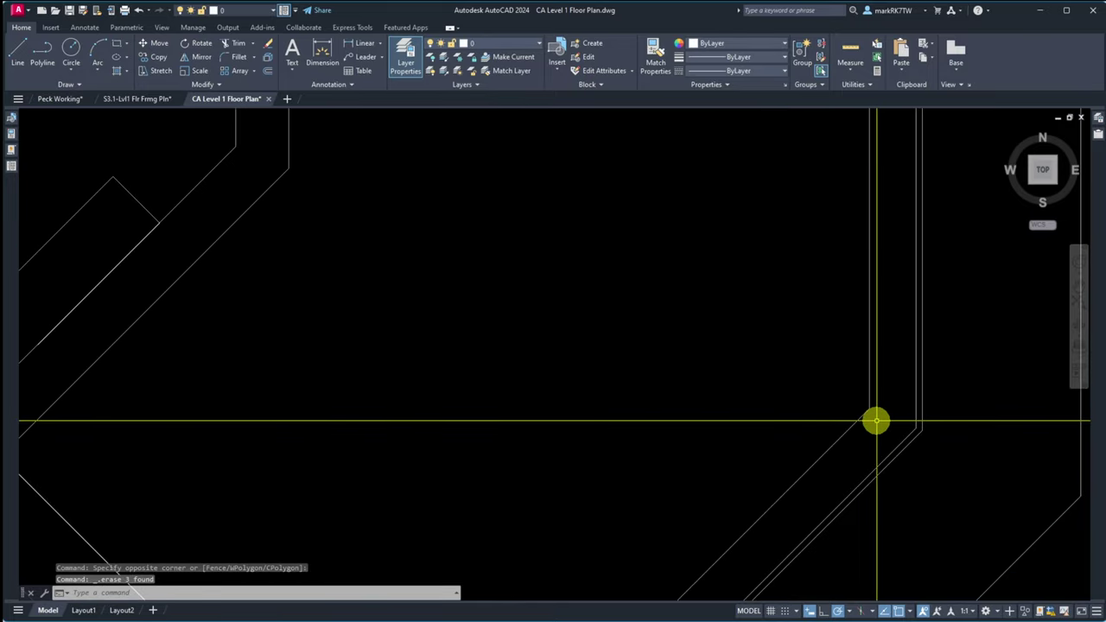
scroll(738, 298, "down", 3)
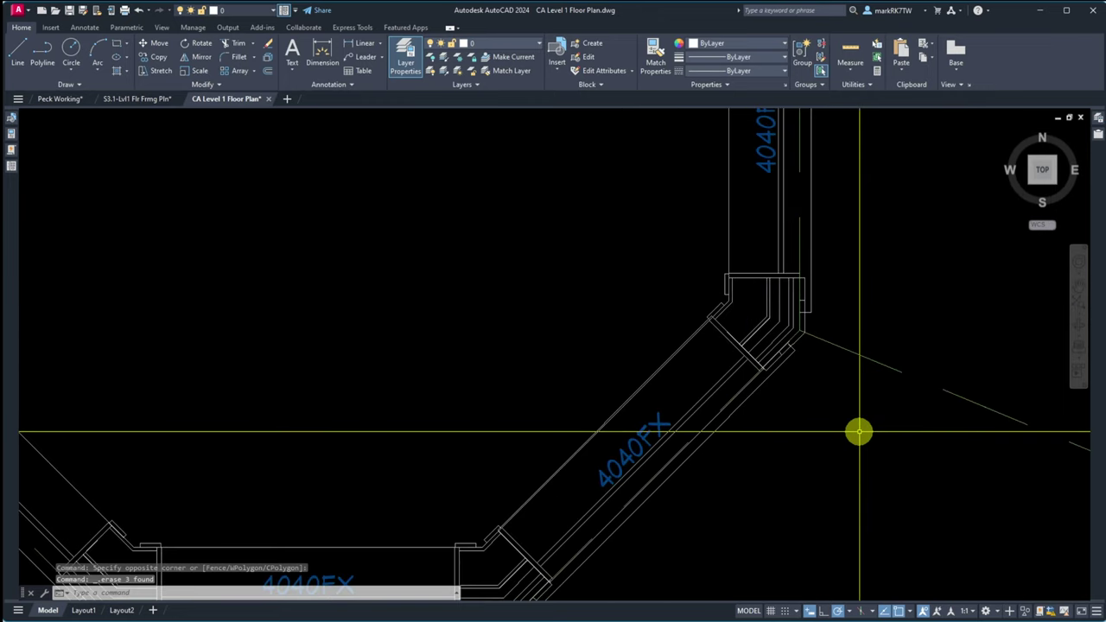
scroll(858, 431, "down", 5)
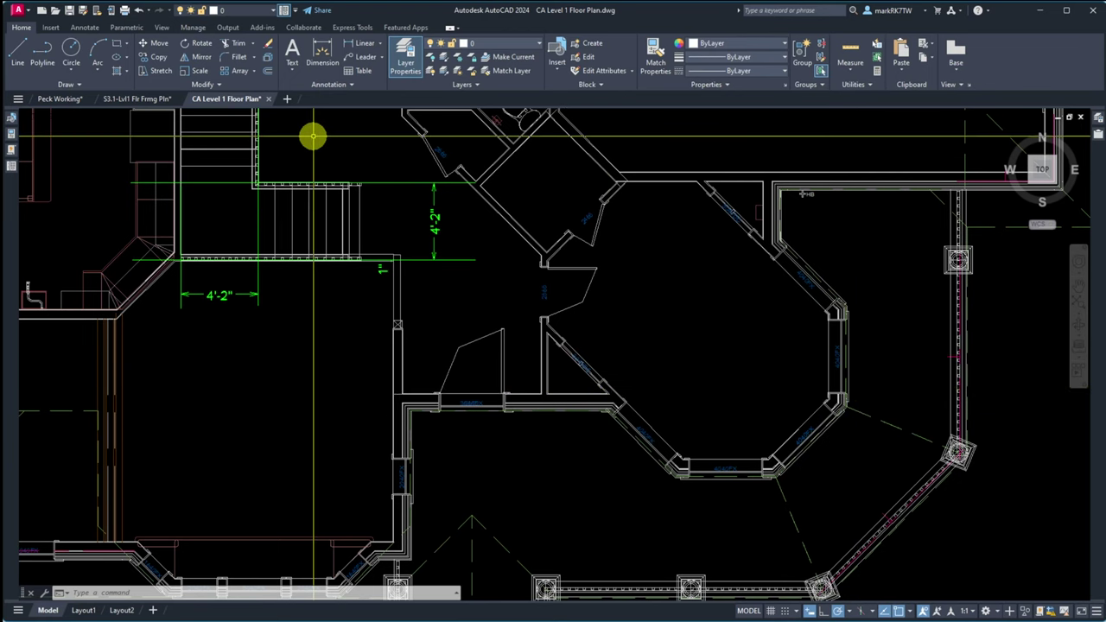
left_click(70, 10)
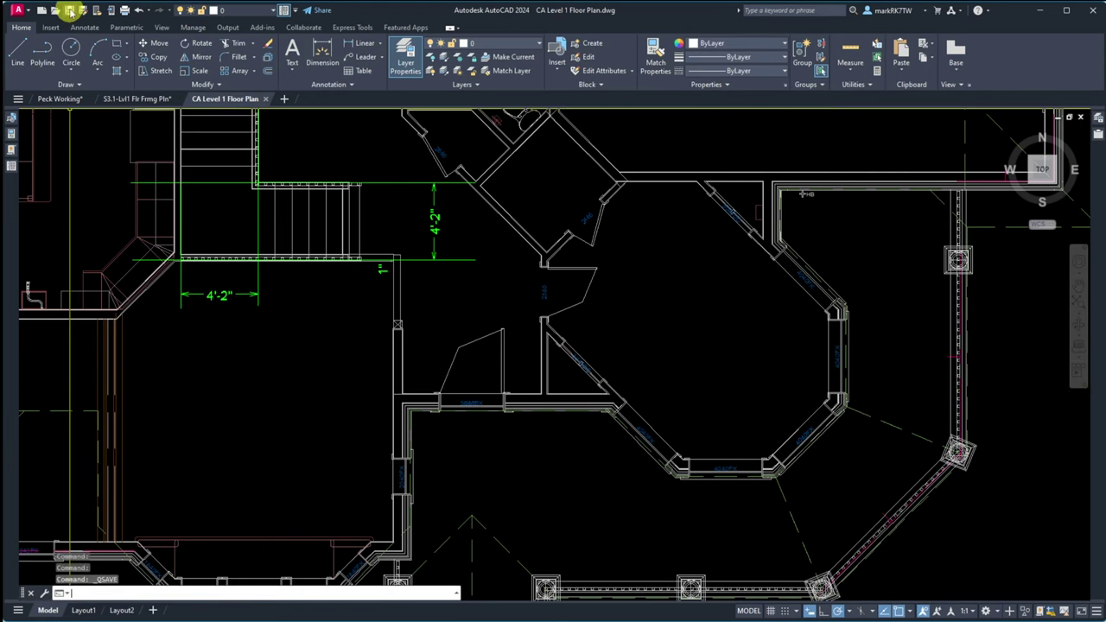
left_click(124, 100)
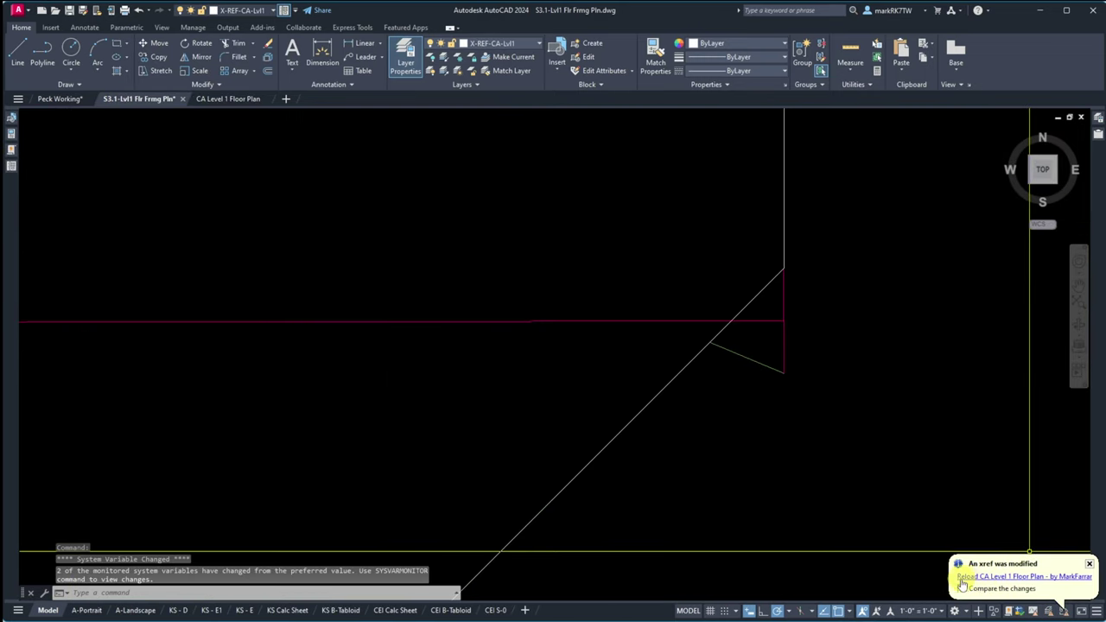
Step: Reload the modified CA Level 1 Floor Plan xref from the notification balloon
left_click(994, 577)
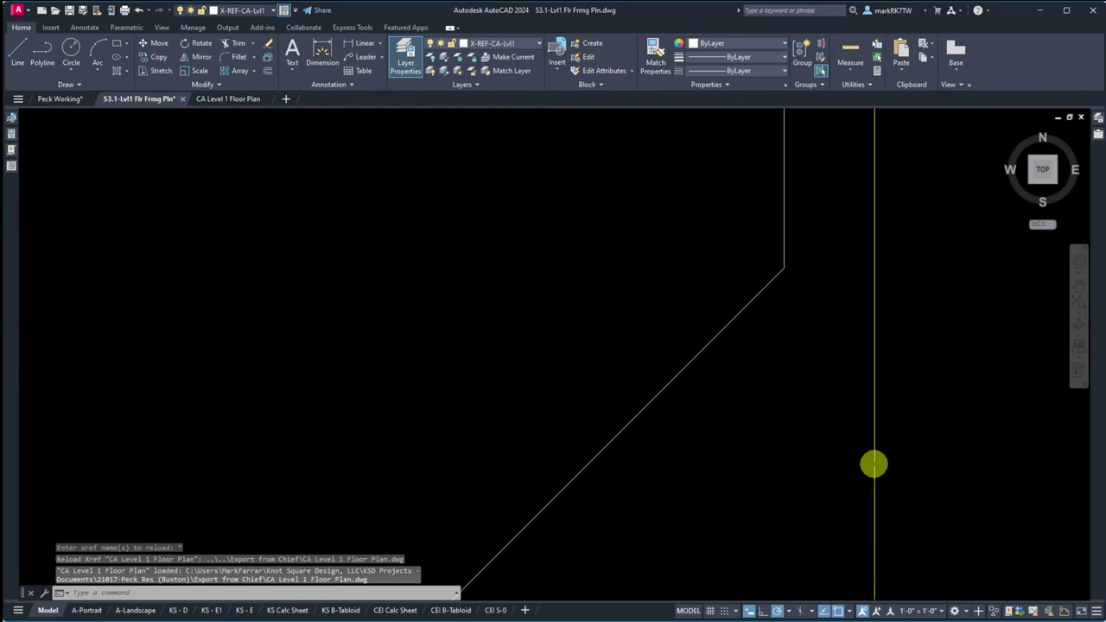
scroll(814, 435, "down", 6)
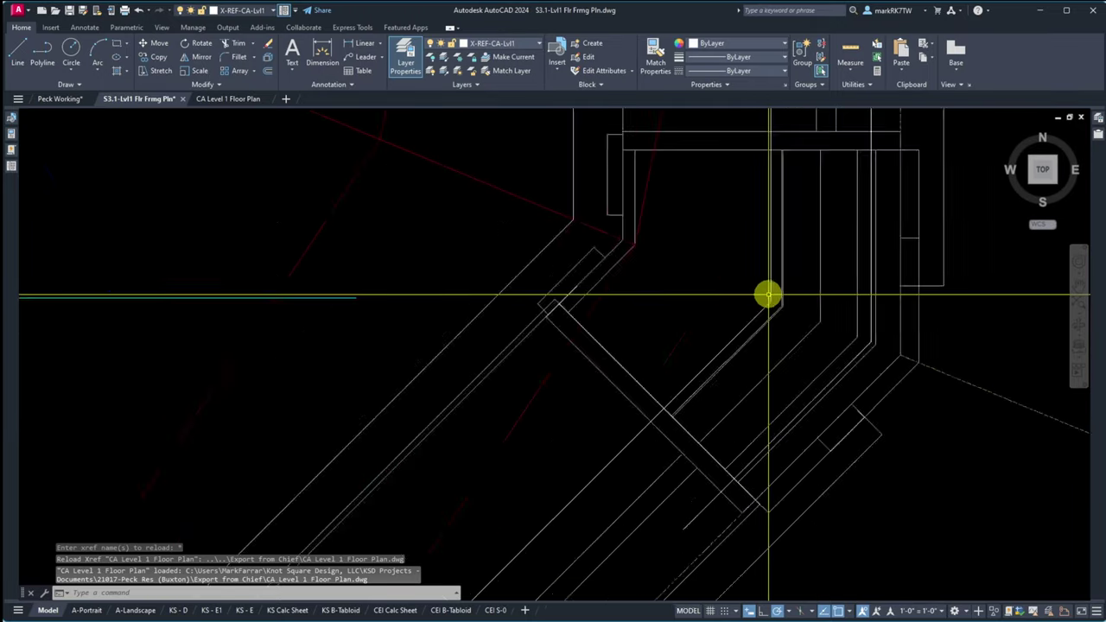
scroll(789, 355, "down", 5)
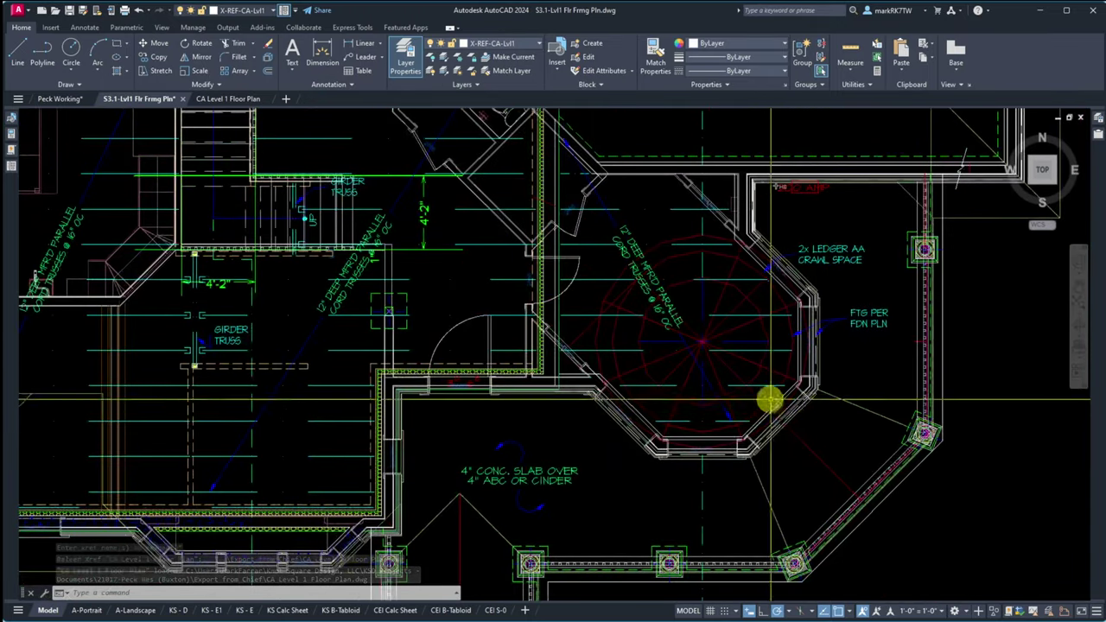
scroll(489, 311, "up", 6)
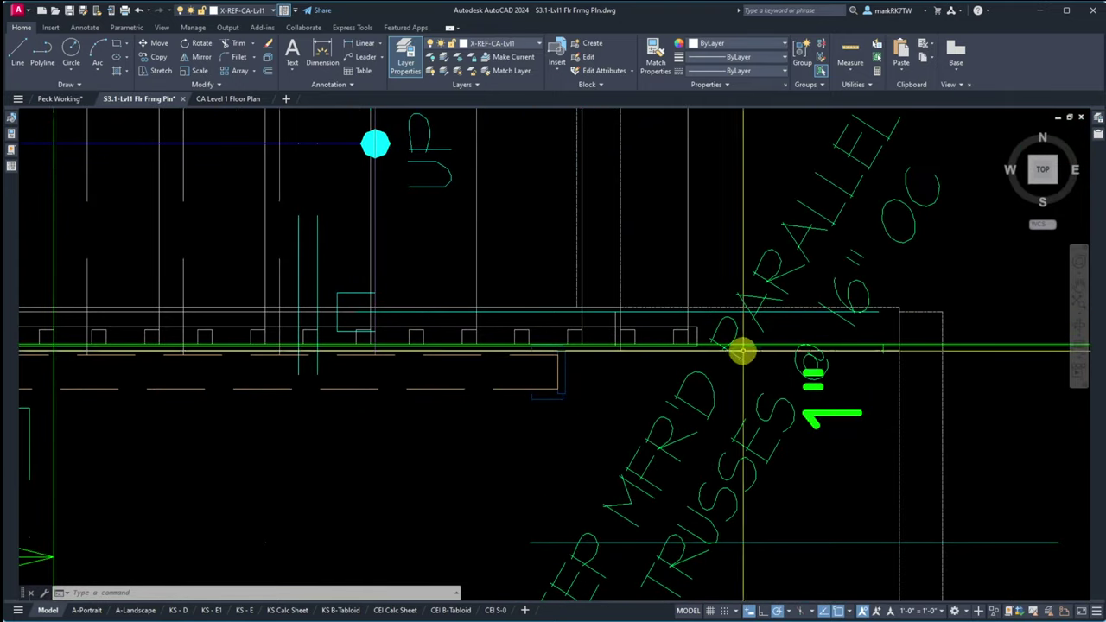
scroll(740, 351, "up", 2)
scroll(646, 358, "down", 4)
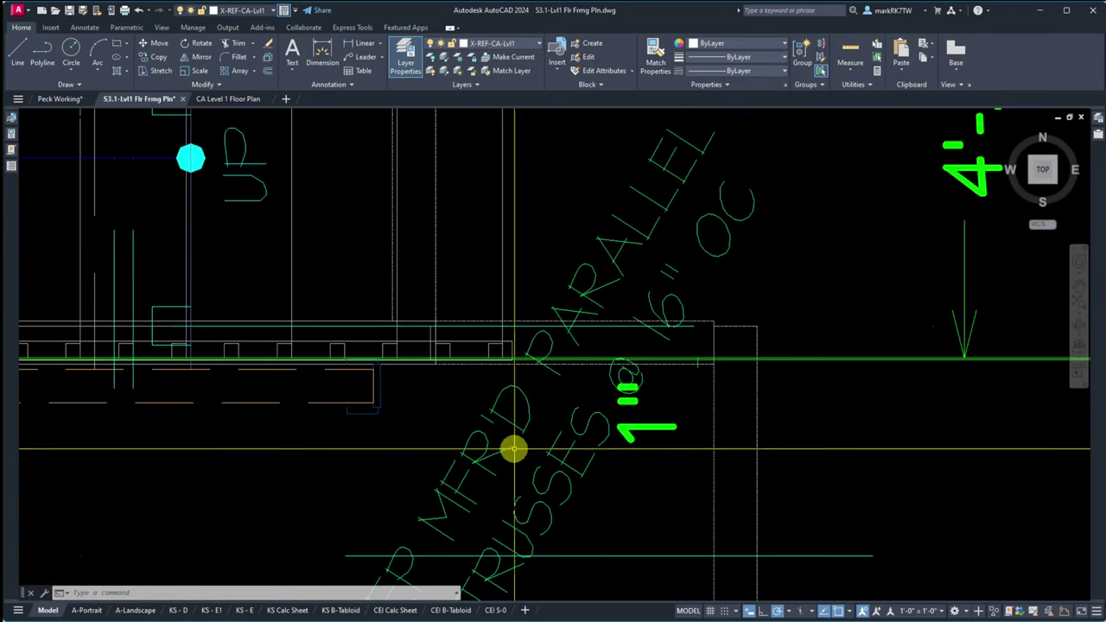
scroll(896, 416, "up", 4)
Step: Zoom around the framing plan to check the xref stair and walls against the girder trusses
left_click(850, 284)
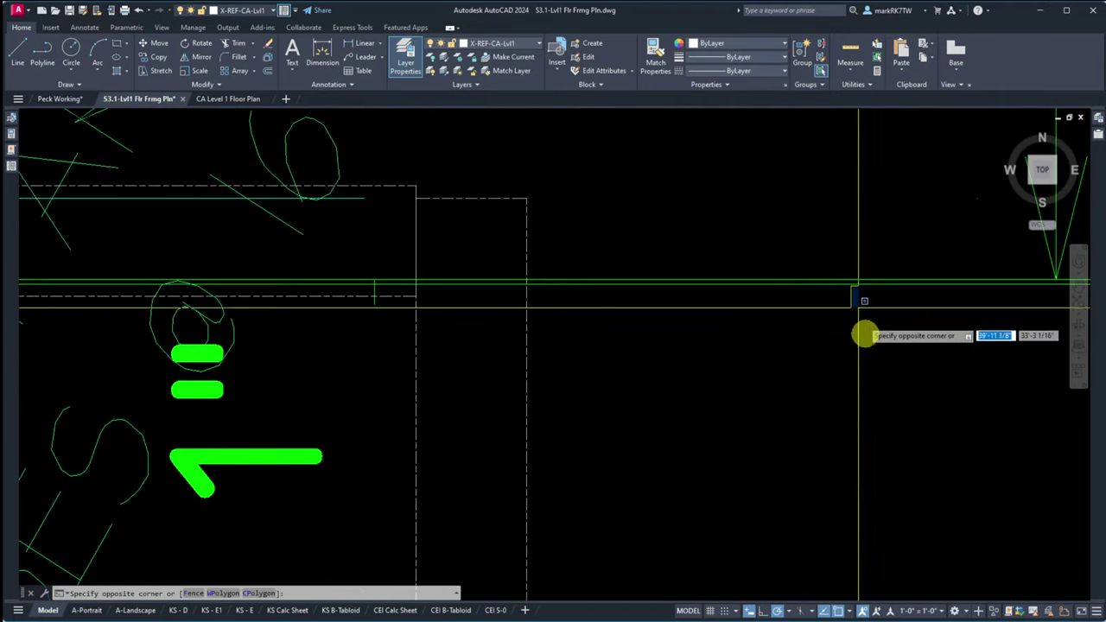
left_click(796, 366)
key("Escape")
scroll(782, 363, "down", 5)
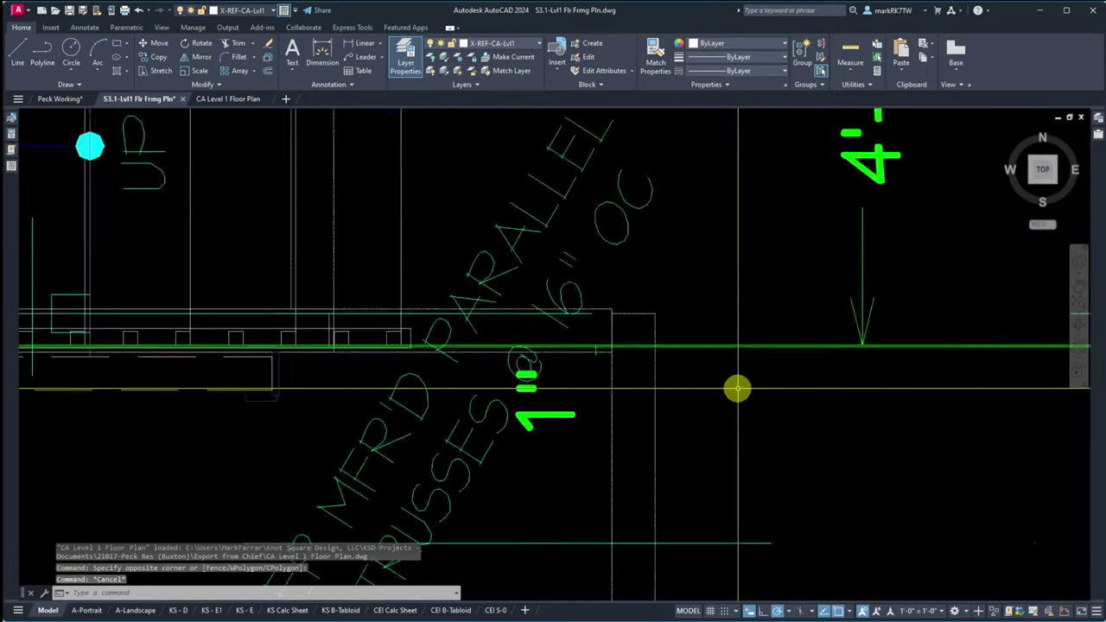
scroll(693, 181, "up", 1)
scroll(693, 181, "up", 3)
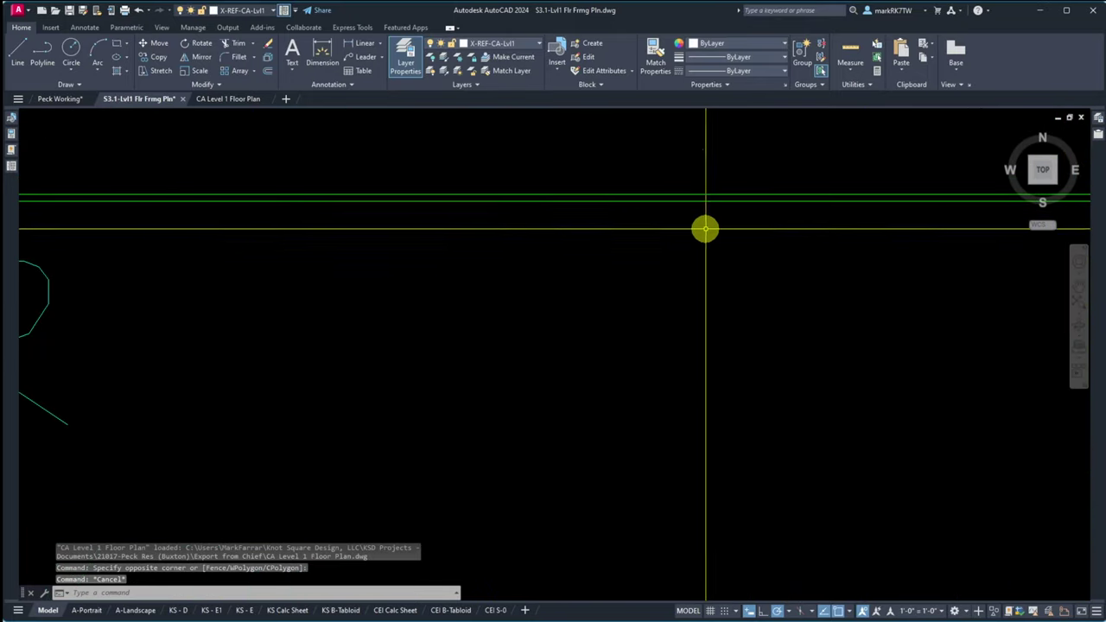
scroll(696, 224, "down", 8)
scroll(333, 226, "up", 4)
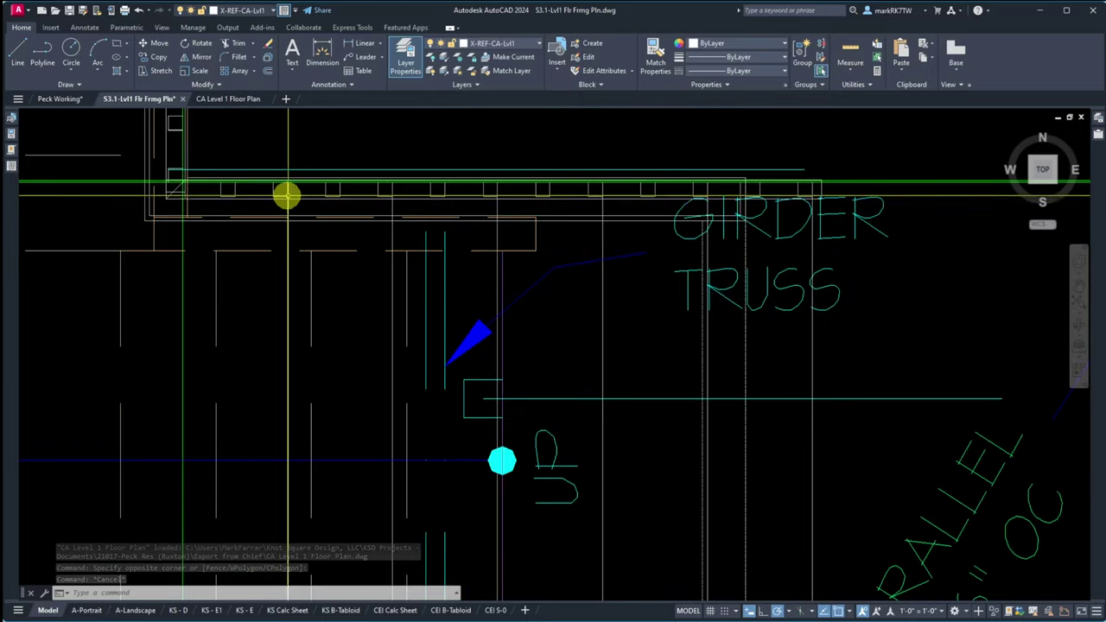
scroll(286, 193, "up", 3)
scroll(499, 248, "down", 3)
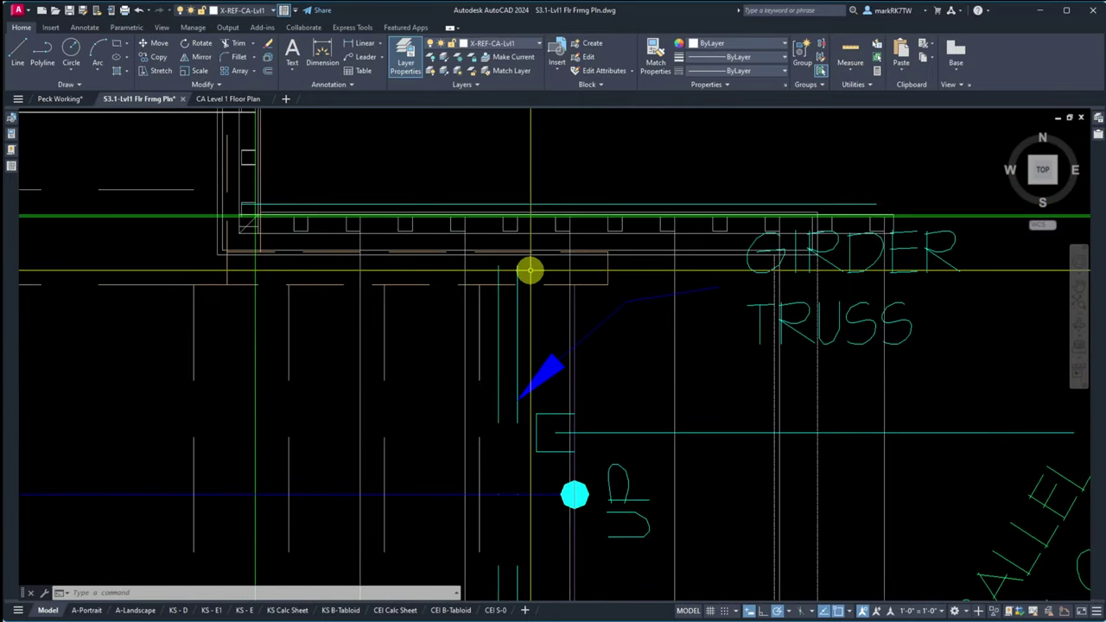
scroll(531, 268, "down", 6)
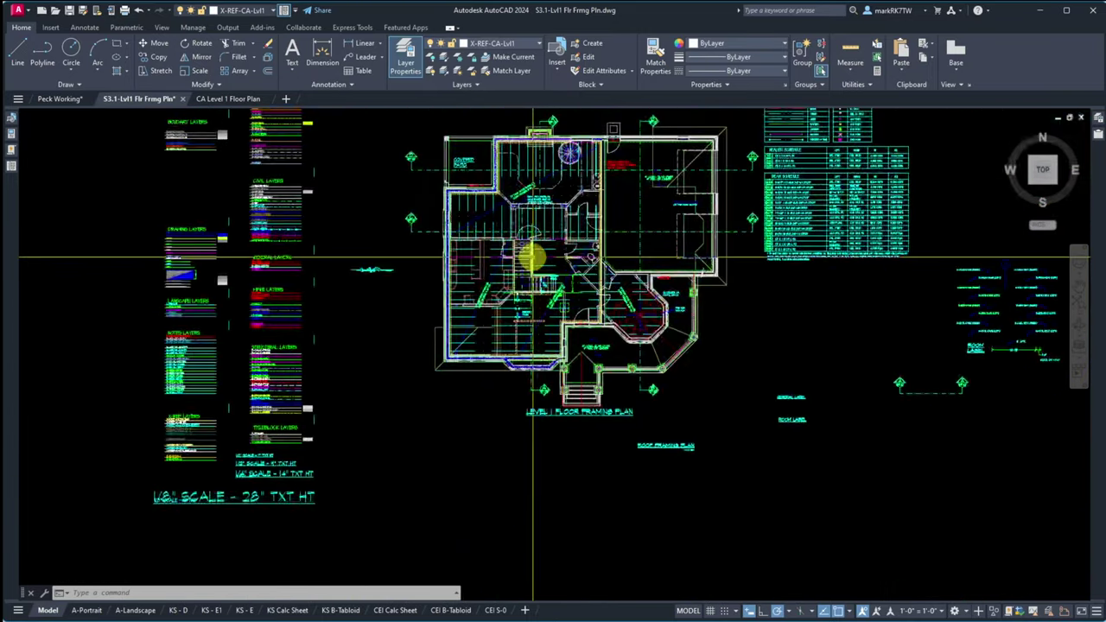
scroll(532, 257, "up", 6)
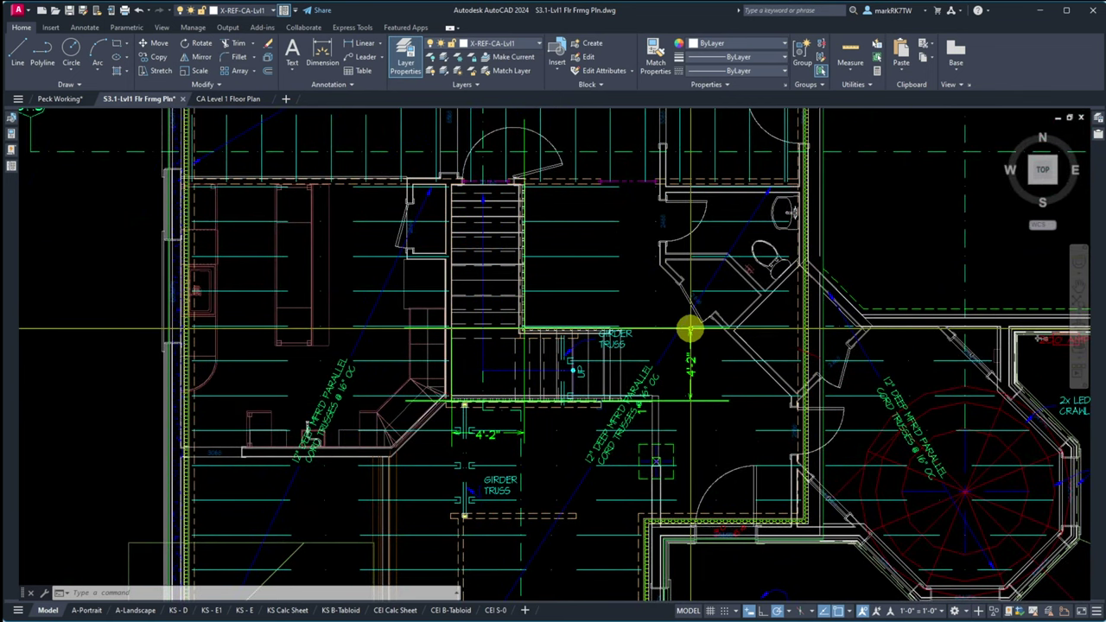
scroll(691, 323, "up", 8)
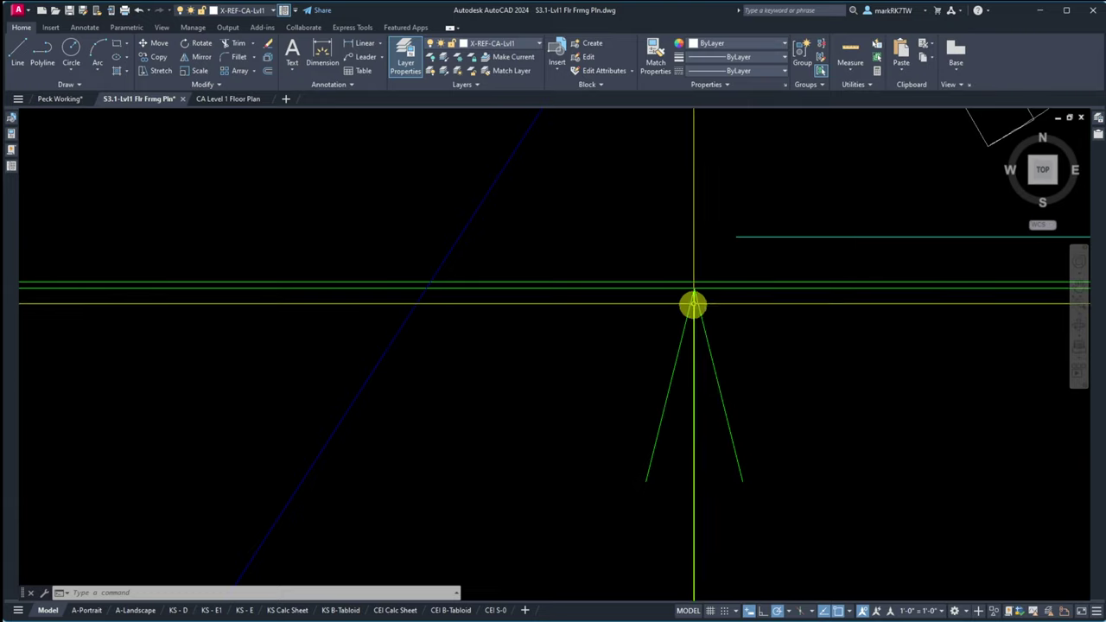
scroll(684, 262, "down", 7)
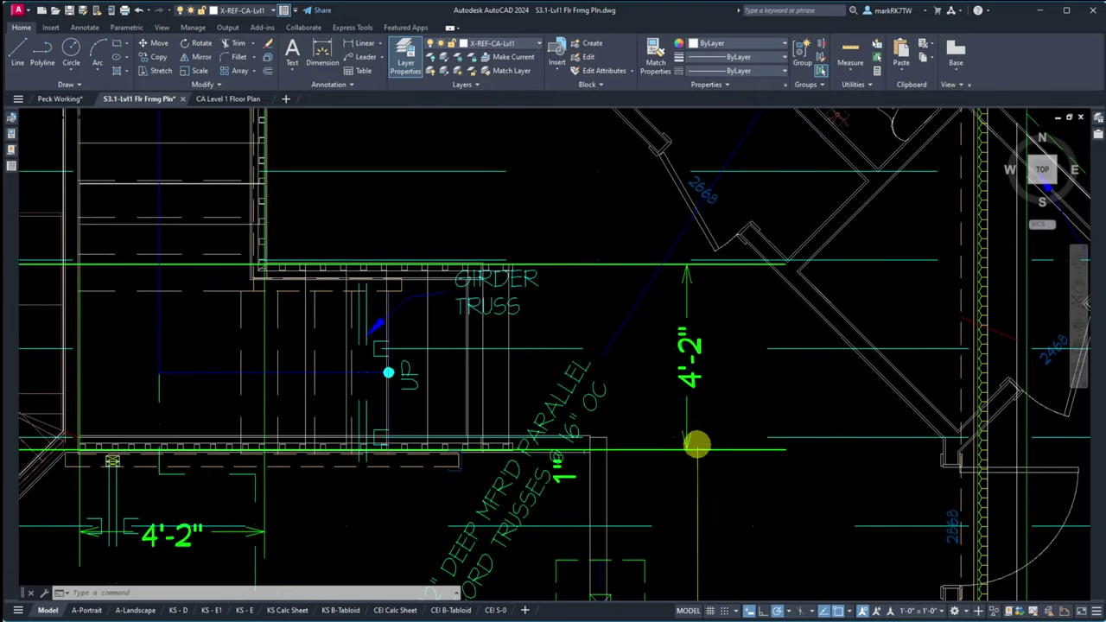
scroll(669, 464, "up", 8)
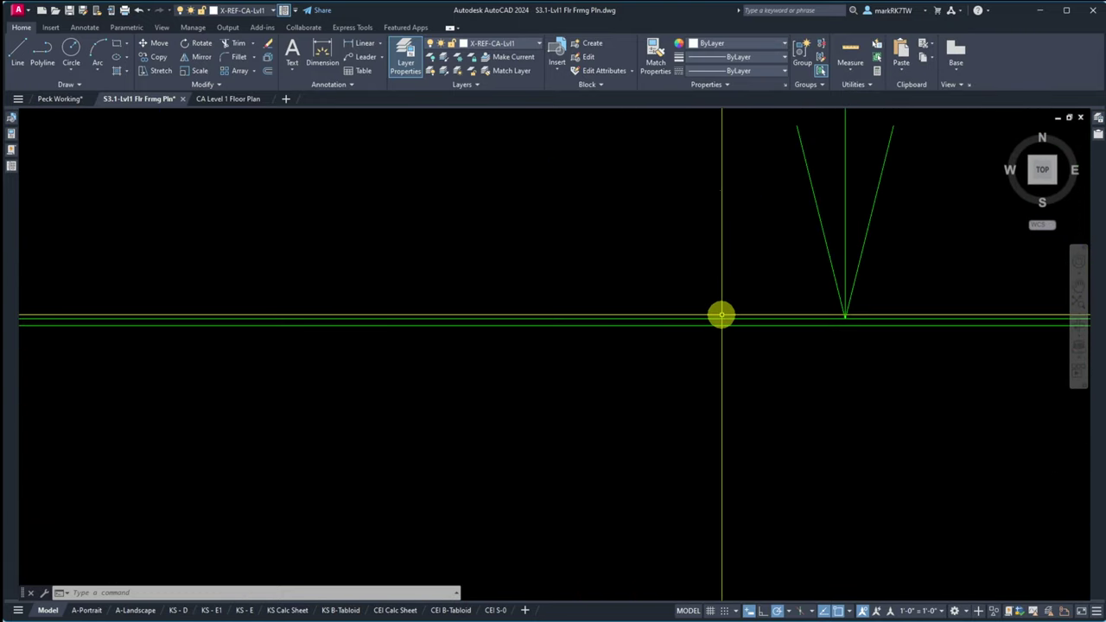
Step: Select the green xref line near the stair to inspect it, then clear the selection
left_click(721, 319)
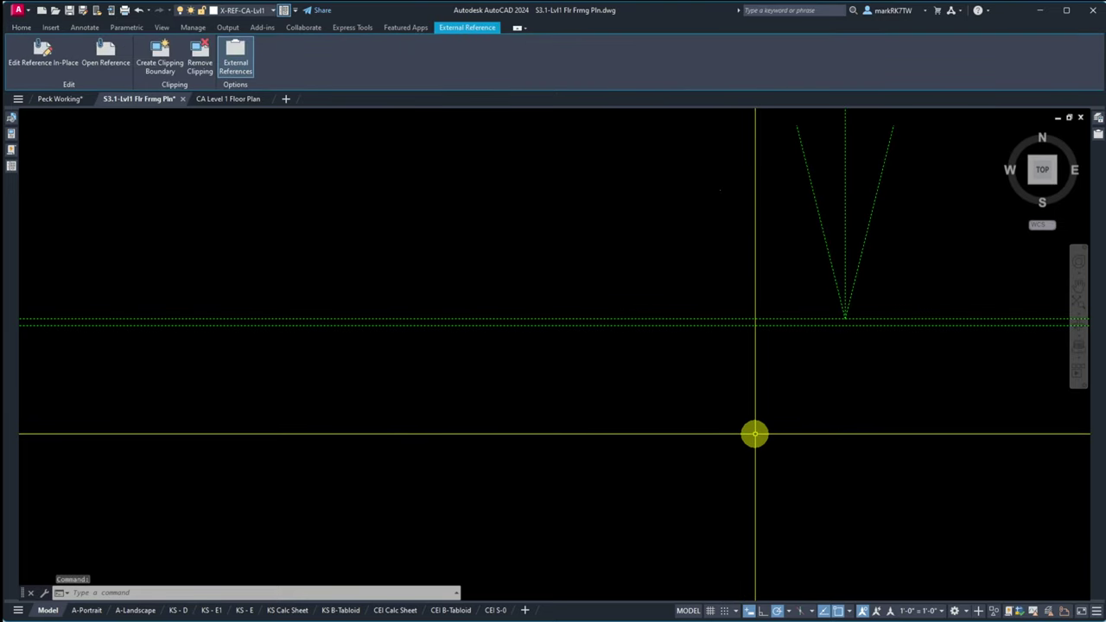
key("Escape")
key("Escape")
scroll(778, 427, "down", 5)
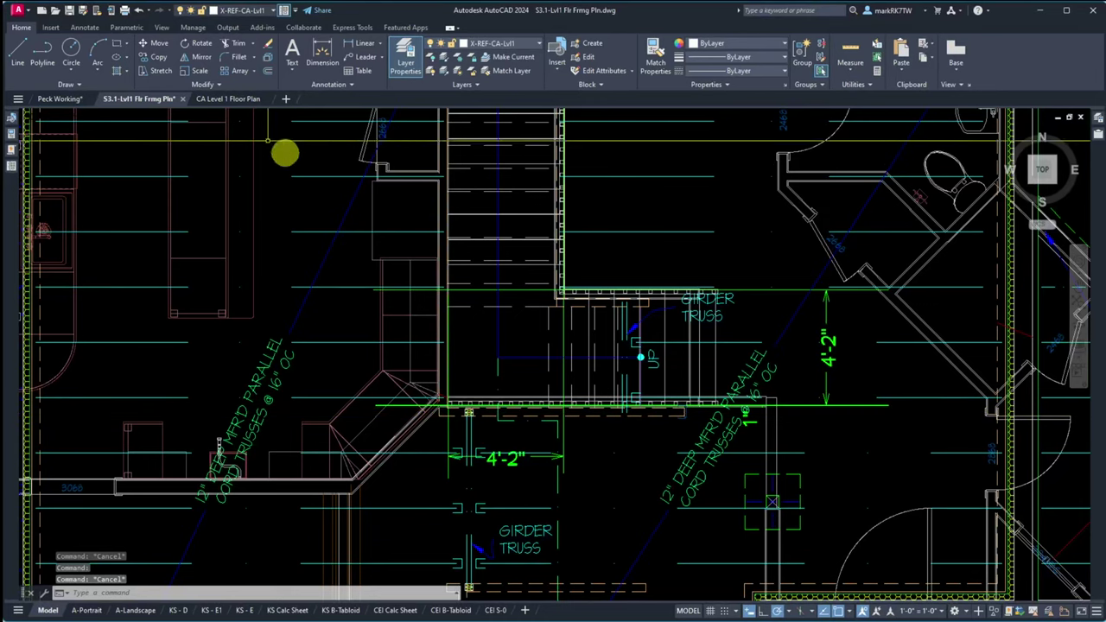
Step: In CA Level 1 Floor Plan, select the green line at the 4'-2" dimension
left_click(220, 98)
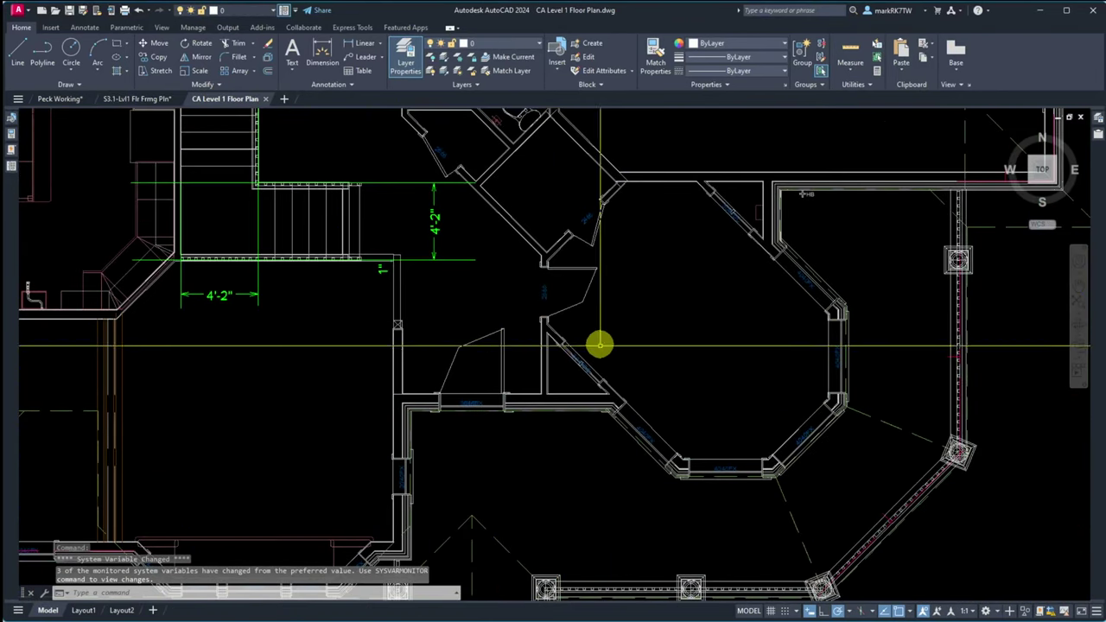
scroll(389, 207, "up", 10)
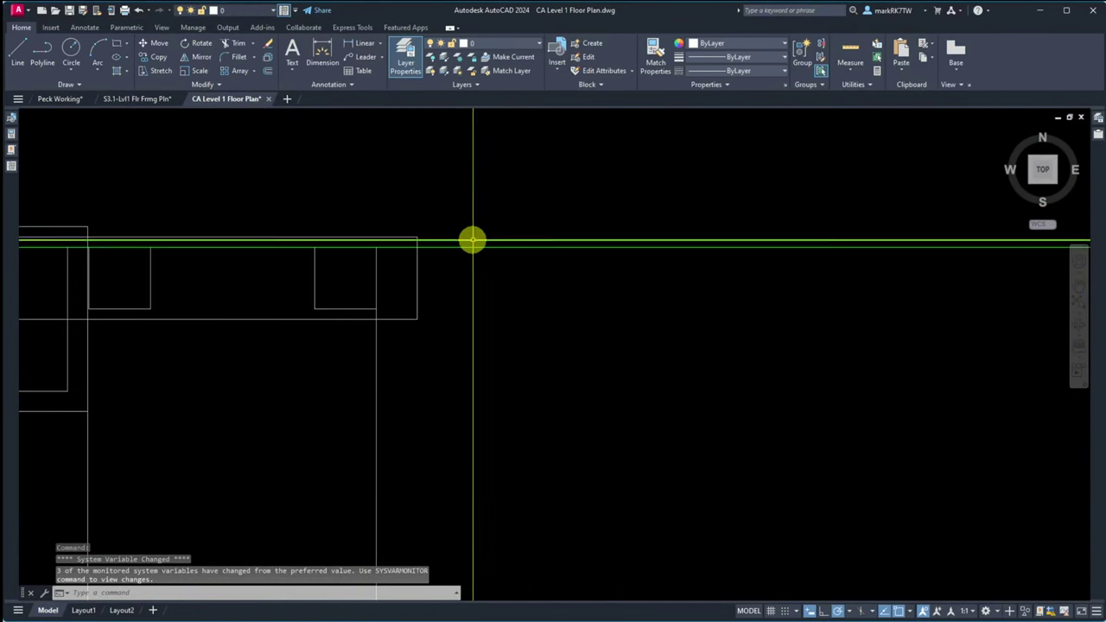
left_click(472, 242)
scroll(458, 199, "up", 3)
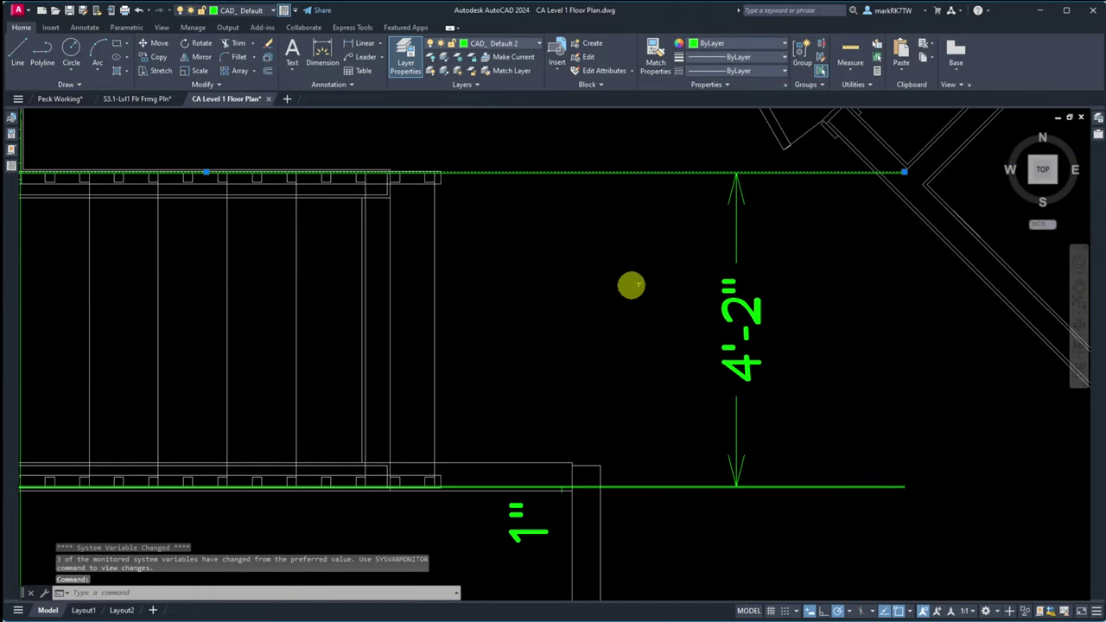
scroll(741, 163, "up", 5)
scroll(741, 164, "down", 8)
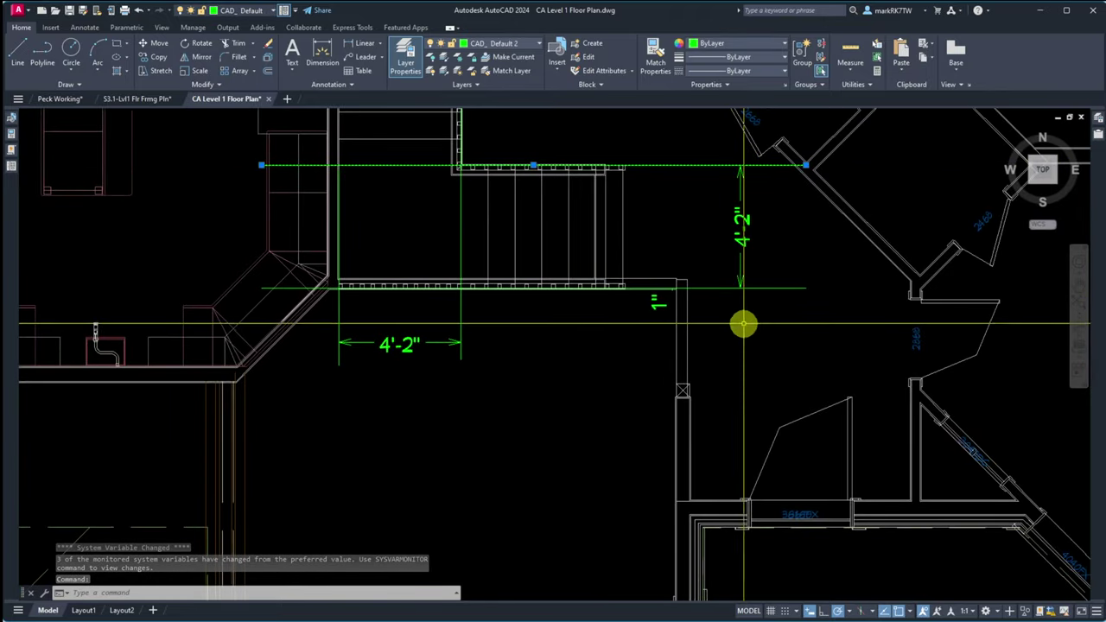
scroll(743, 324, "up", 6)
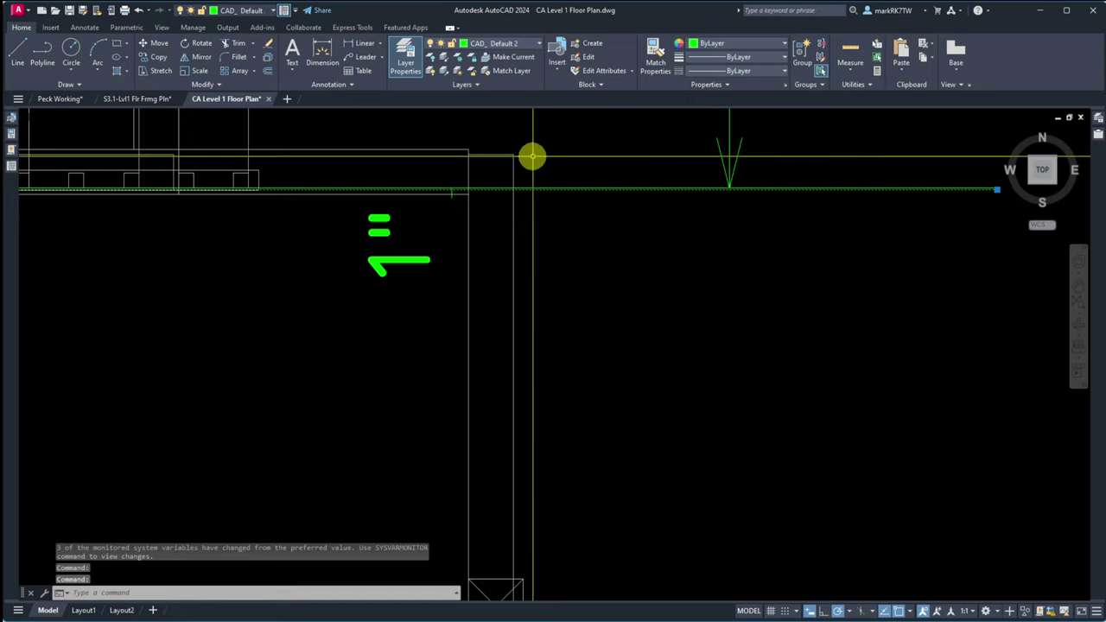
Step: Set the line's colour to 248,153,30 and save the drawing
left_click(539, 45)
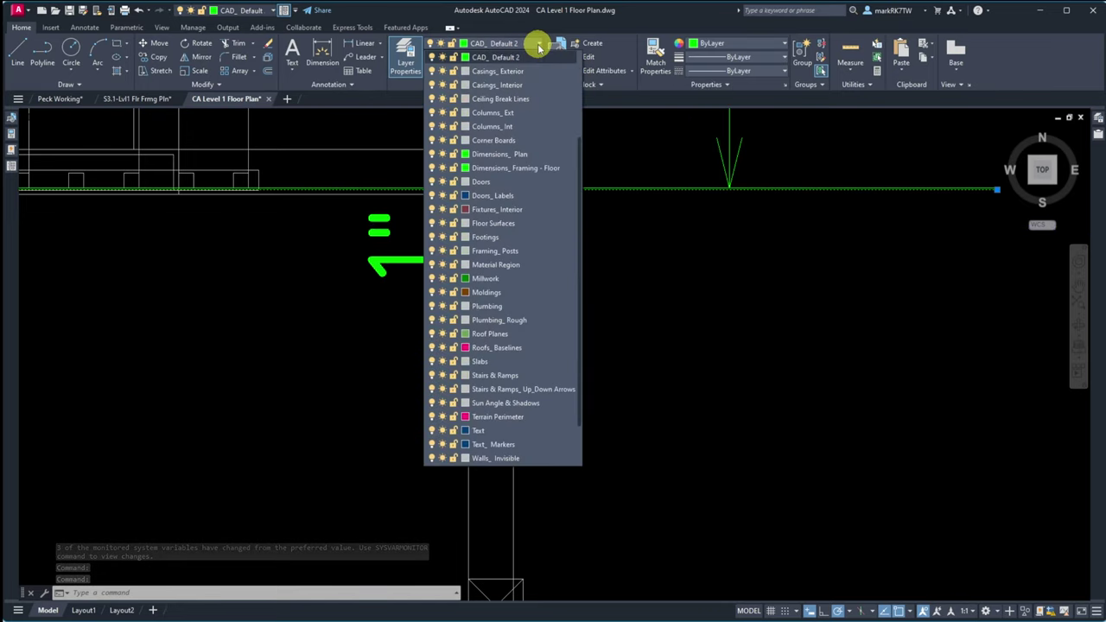
left_click(539, 45)
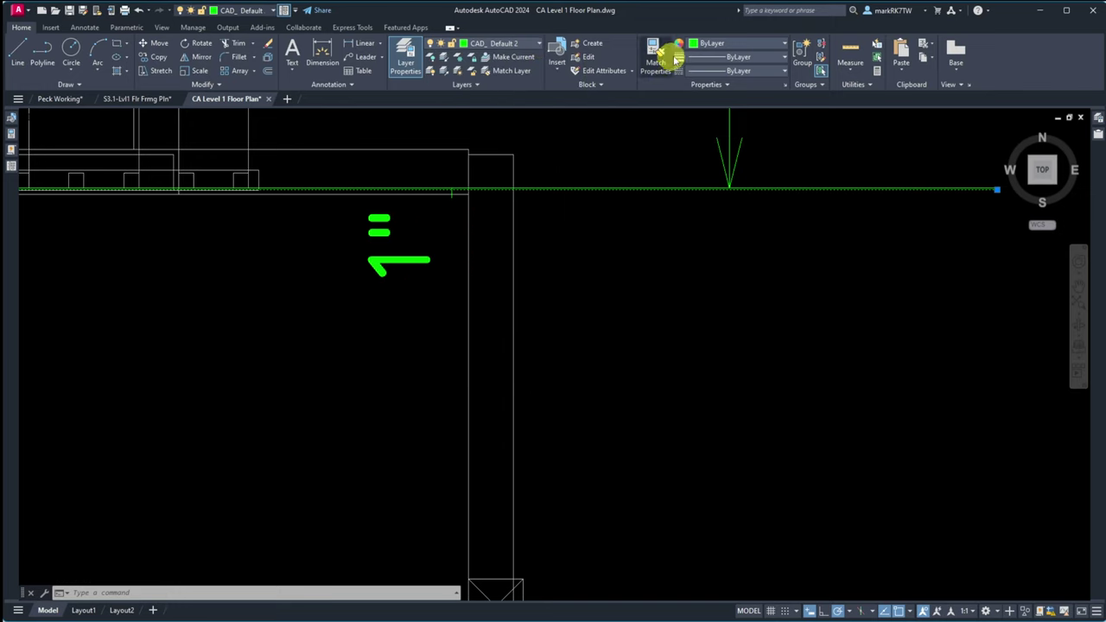
left_click(730, 49)
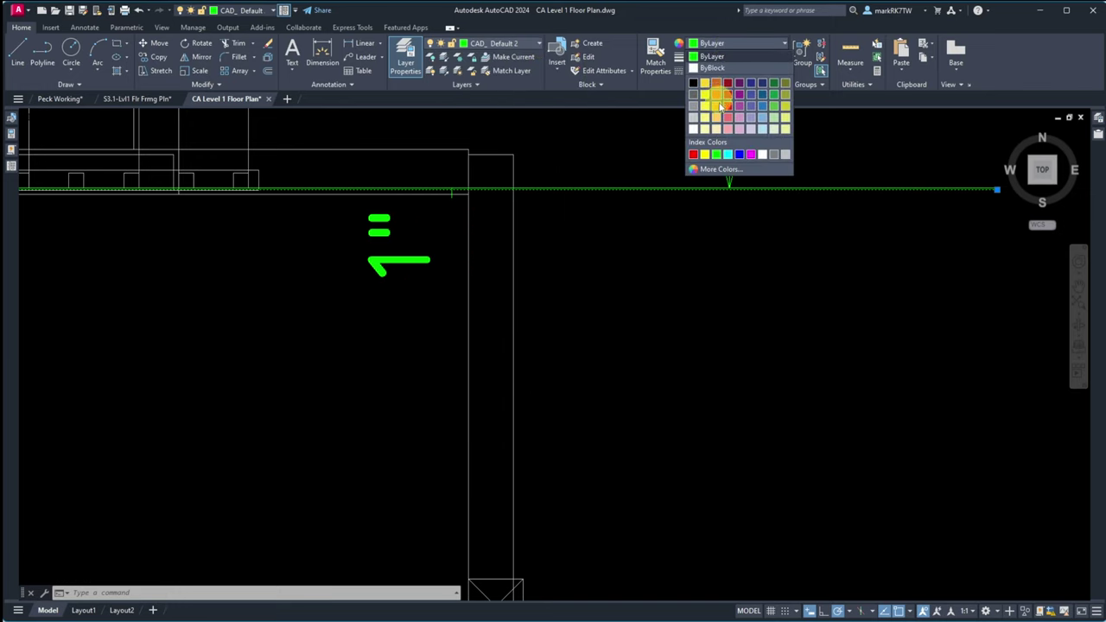
left_click(719, 110)
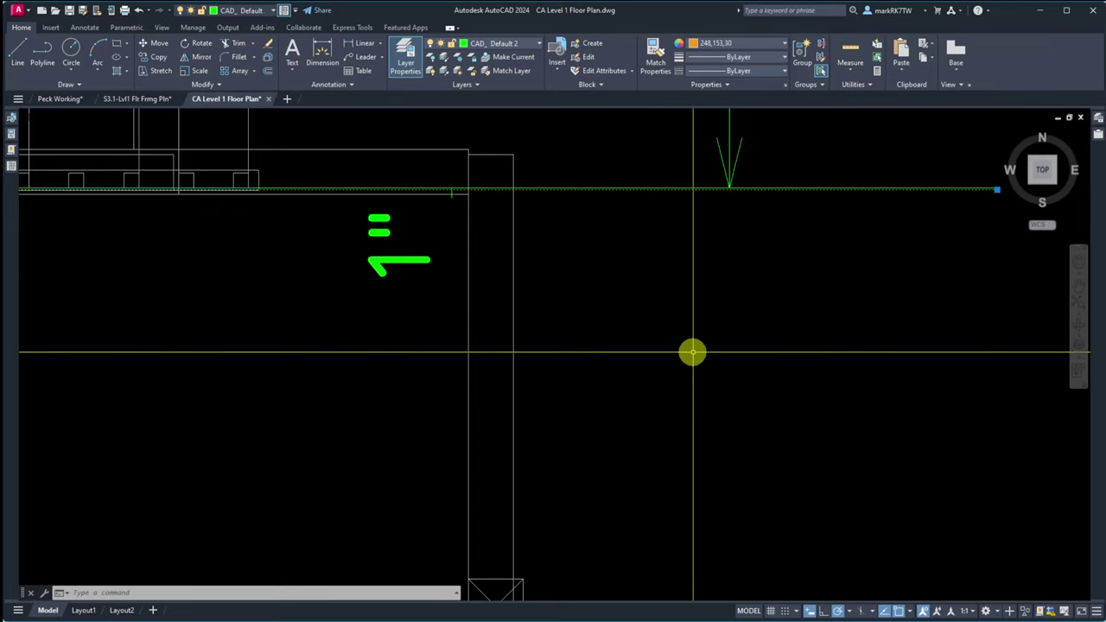
left_click(70, 12)
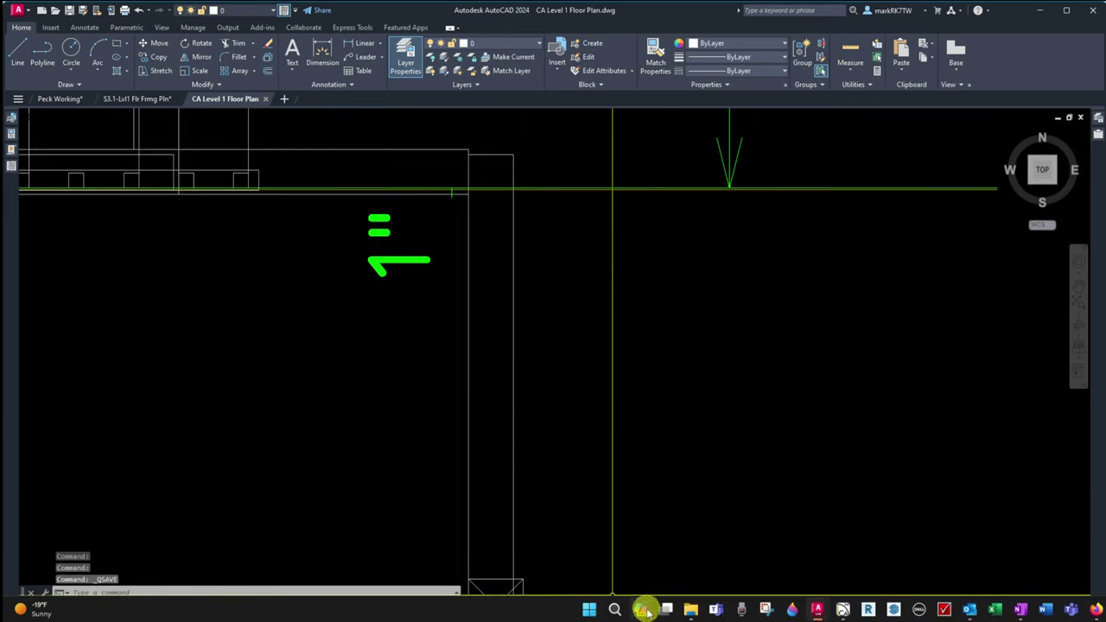
mouse_move(817, 612)
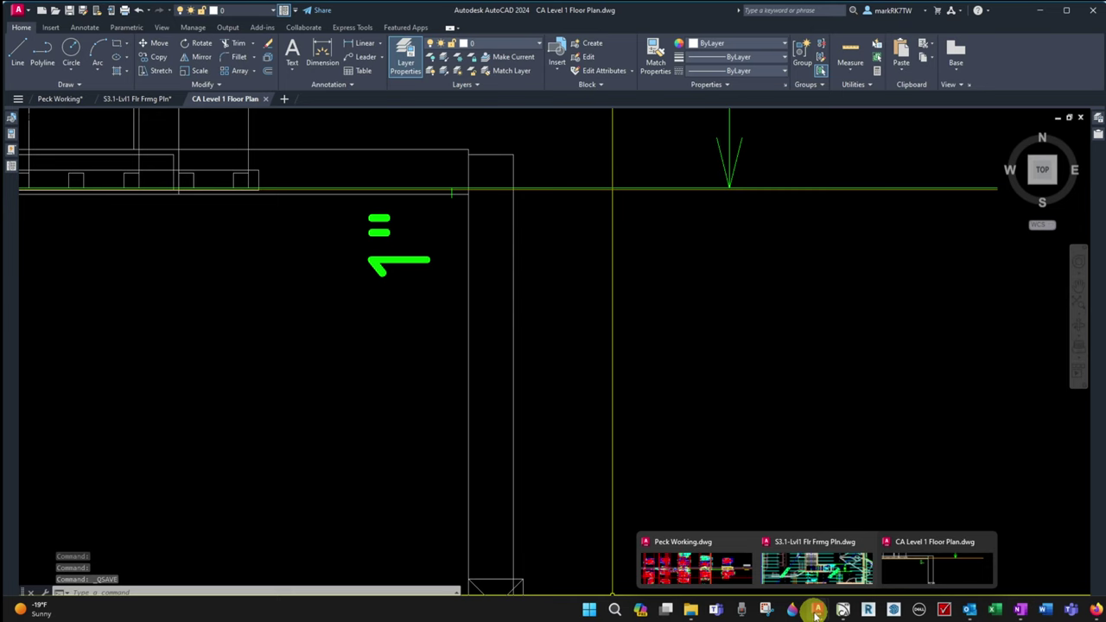
Step: Back in the framing plan, reload the updated CA Level 1 Floor Plan xref and zoom out
left_click(147, 100)
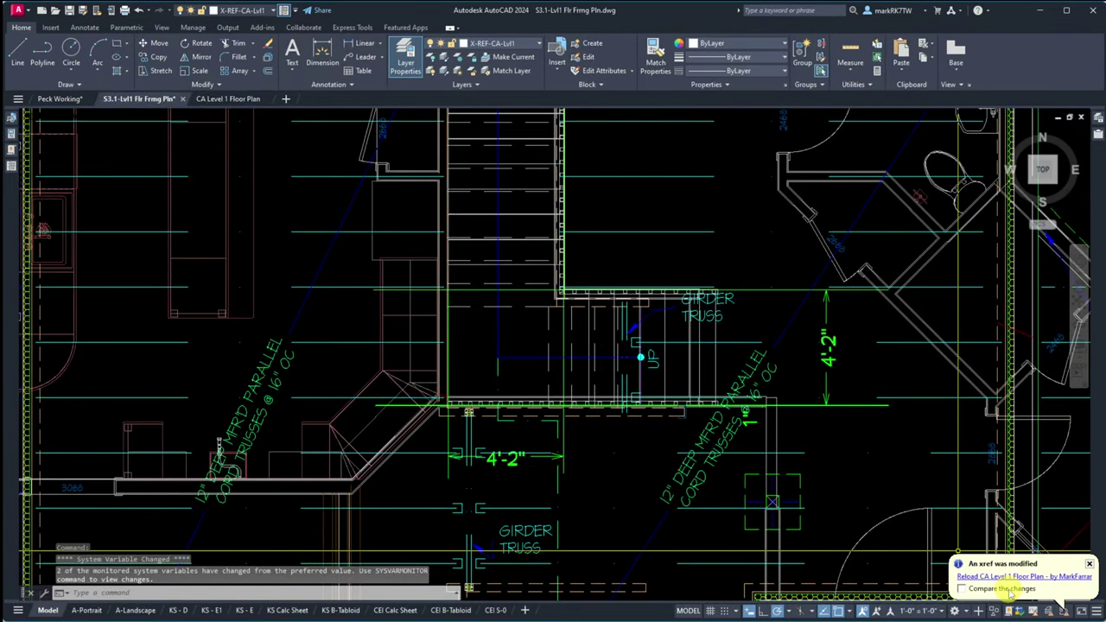
left_click(1014, 577)
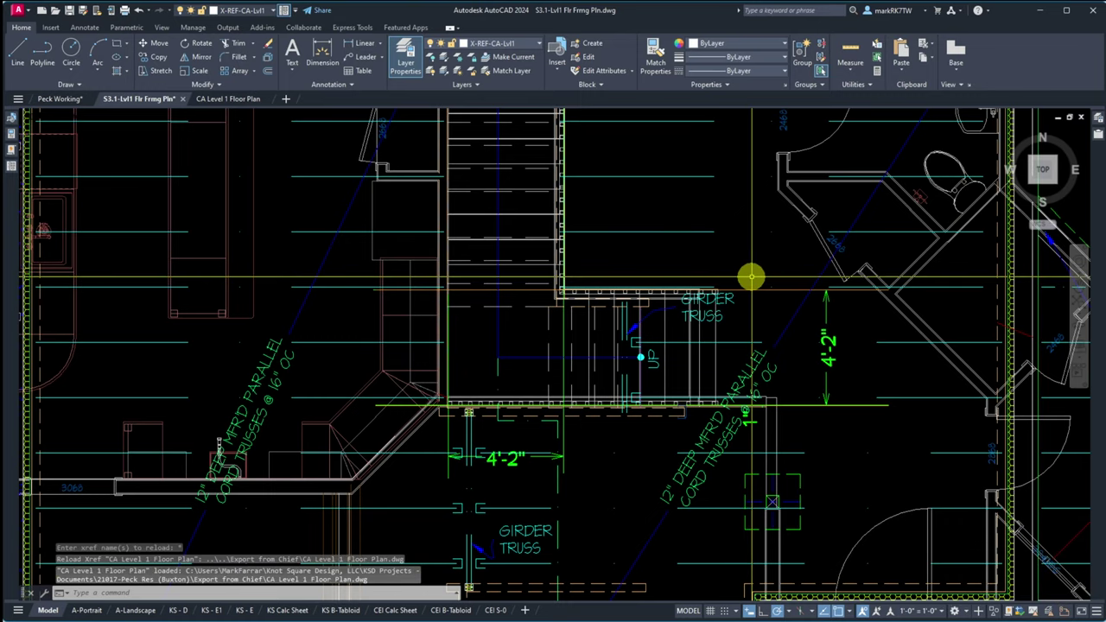
scroll(750, 279, "up", 5)
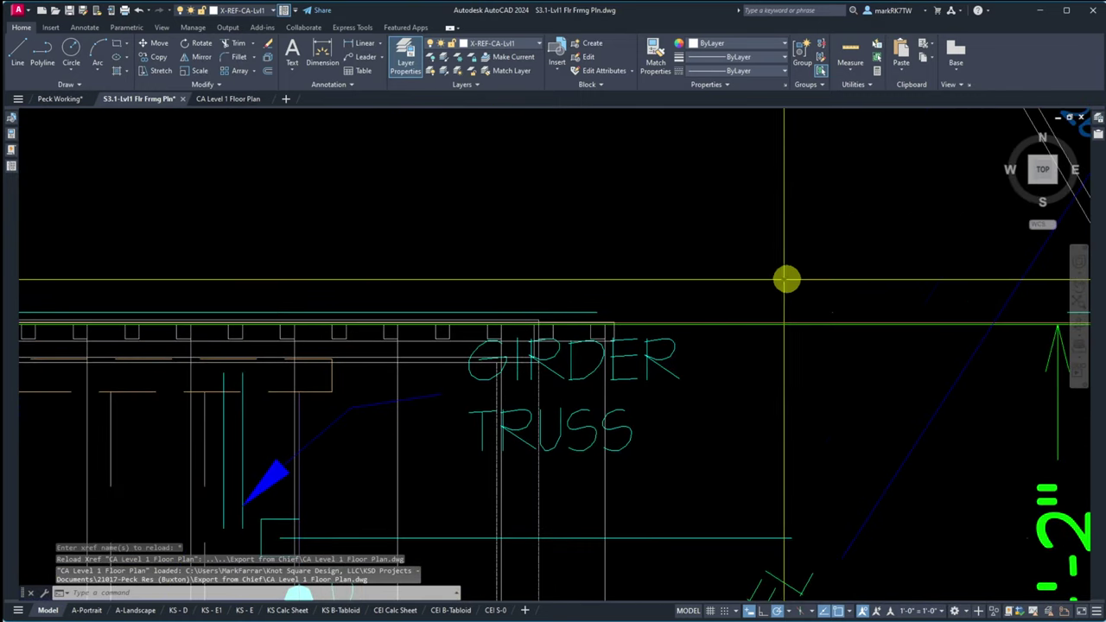
scroll(788, 279, "down", 4)
scroll(797, 316, "down", 3)
scroll(820, 311, "up", 2)
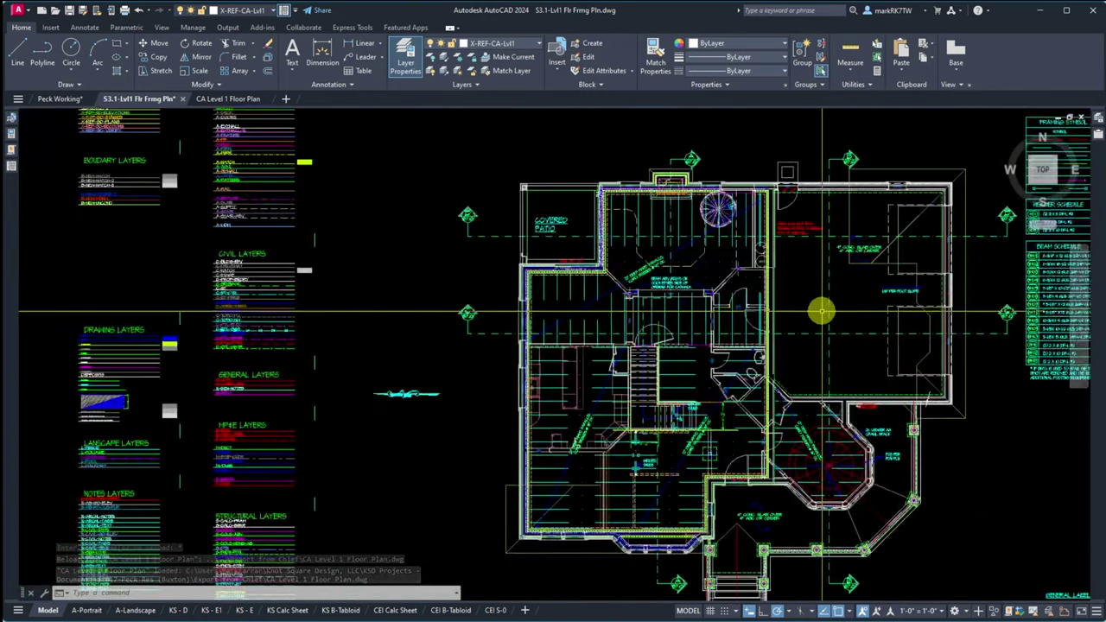
scroll(493, 317, "down", 2)
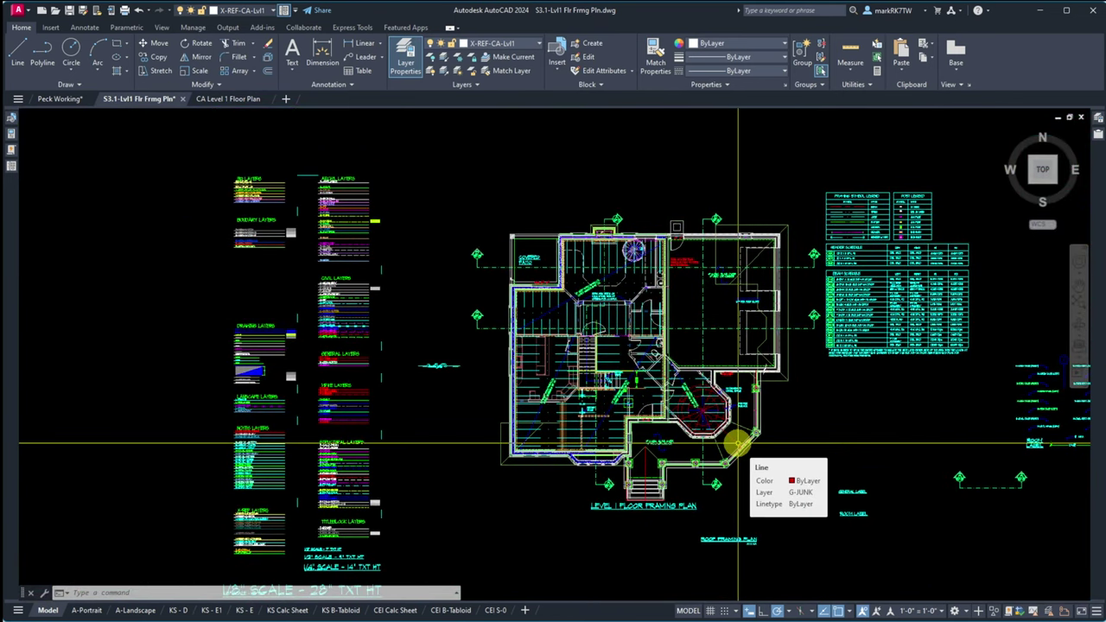
Step: Bring up the Peck Working drawing and zoom over its floor plans and West Elevation
left_click(57, 99)
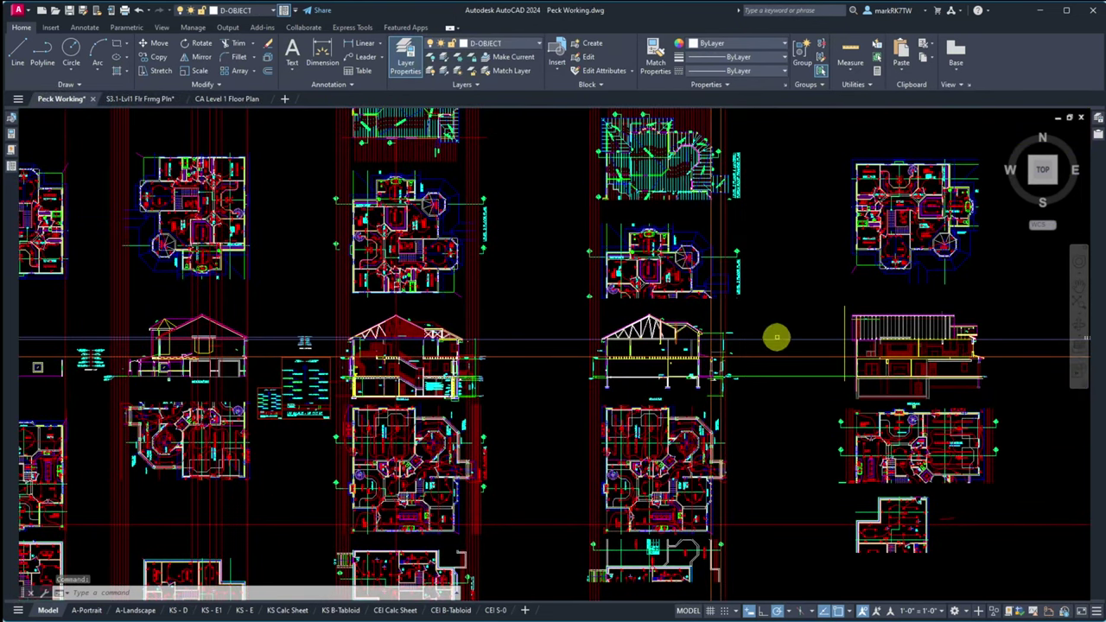
scroll(492, 348, "down", 2)
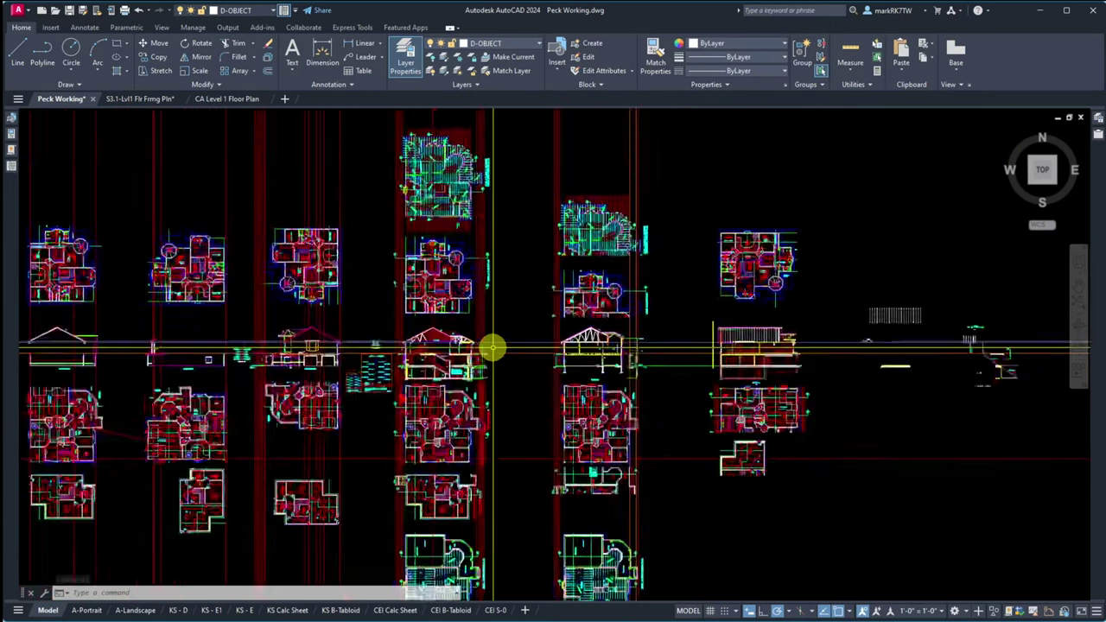
scroll(496, 346, "down", 2)
scroll(153, 308, "up", 5)
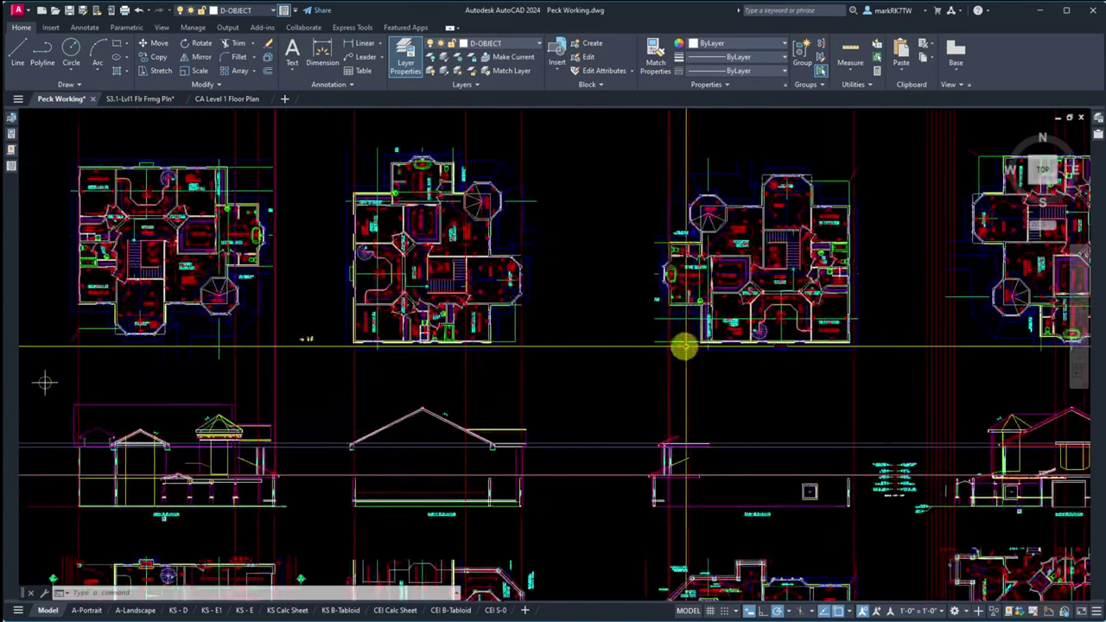
scroll(821, 359, "down", 4)
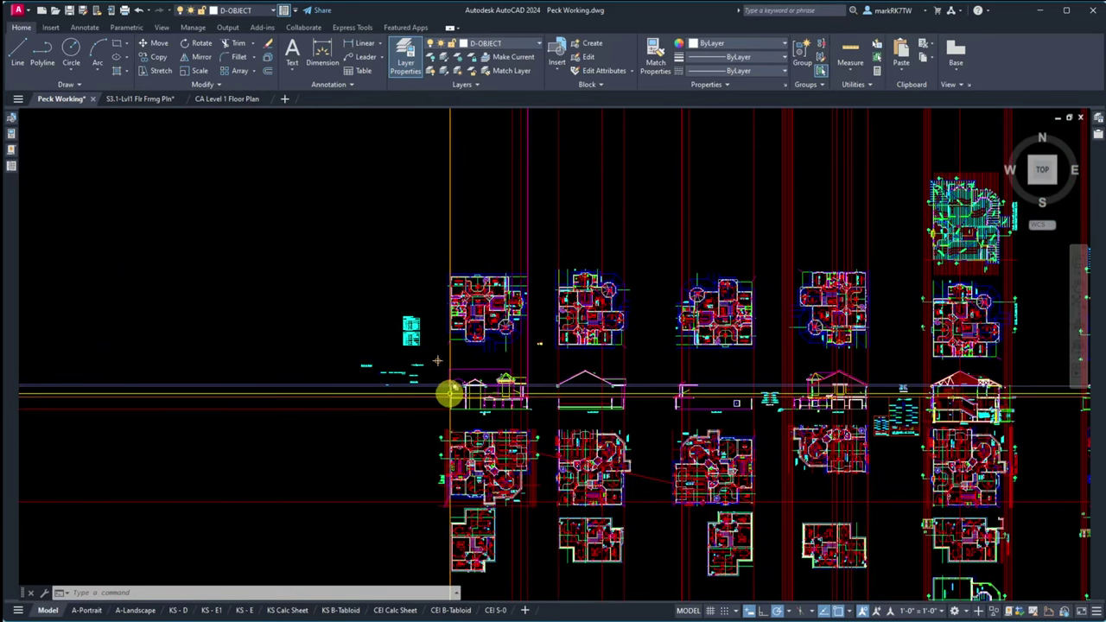
scroll(452, 390, "up", 5)
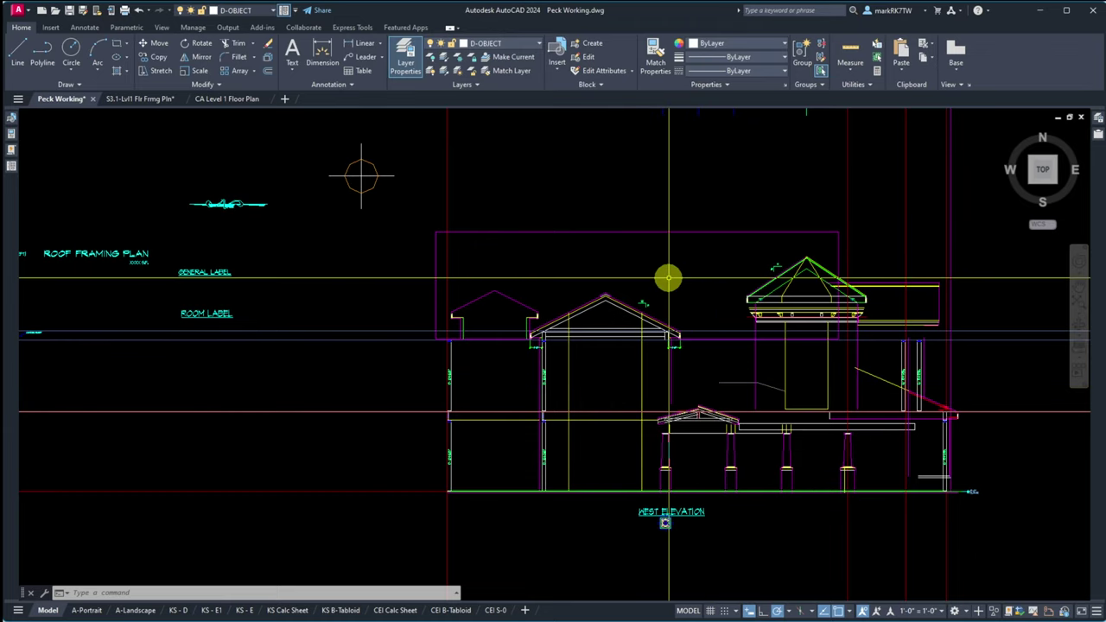
scroll(667, 278, "up", 1)
scroll(637, 267, "down", 6)
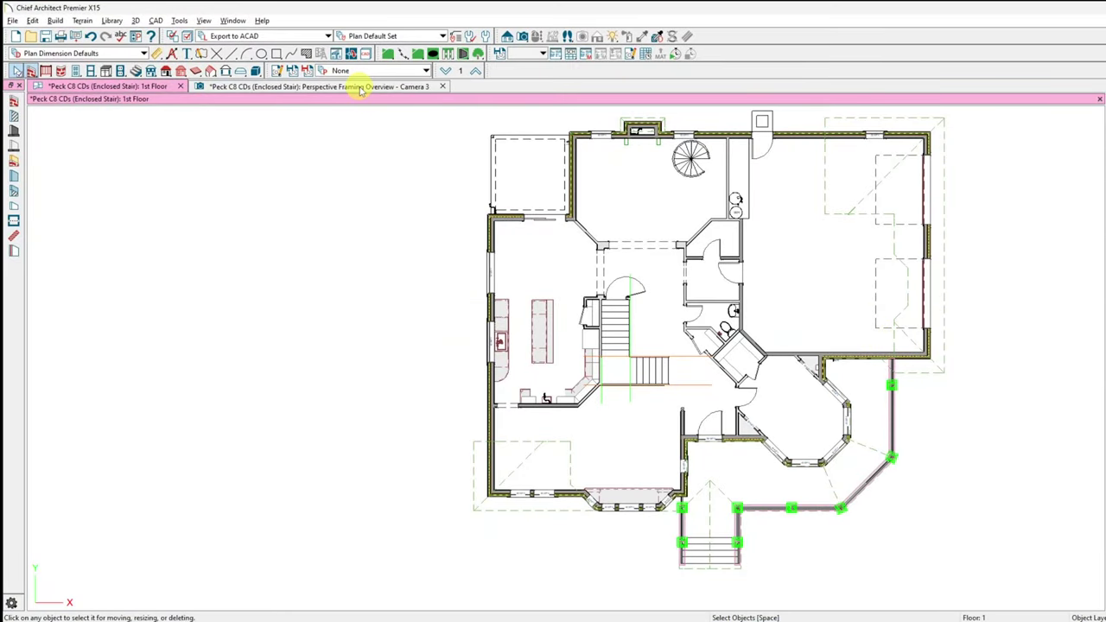
Step: Bring up the Camera 2 perspective, turn it outward from the dining chairs and level the horizon
left_click(361, 87)
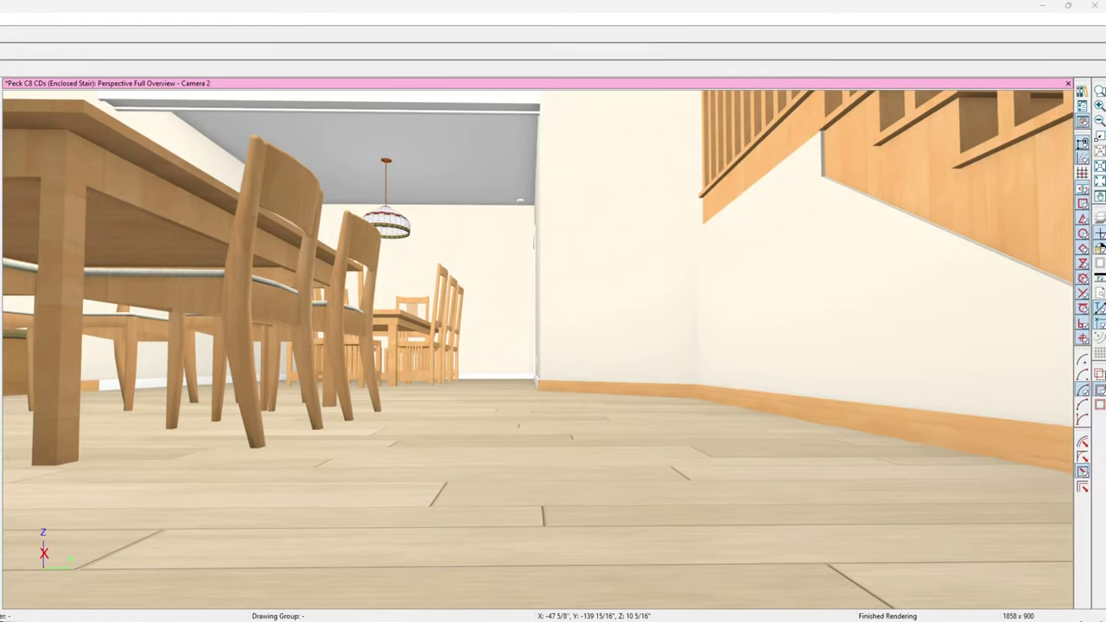
left_click_drag(151, 112, 413, 110)
left_click_drag(385, 295, 359, 374)
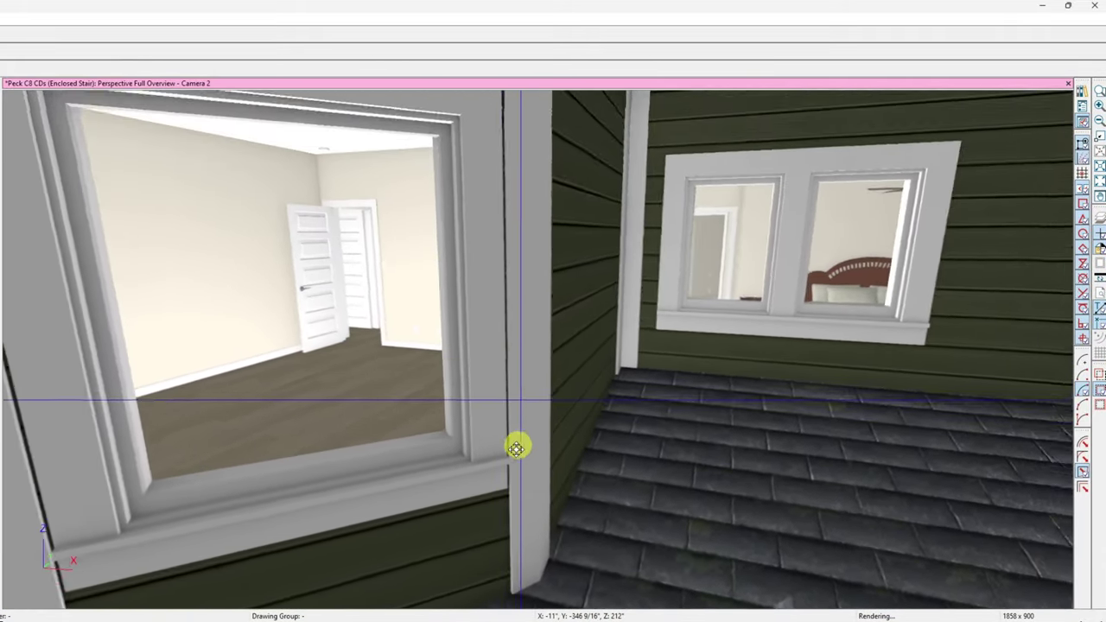
Step: Walk the camera toward the bay window and eave corner, then pull back
key("Right")
key("Right")
key("Right")
key("Right")
key("Right")
key("Right")
key("Right")
key("Right")
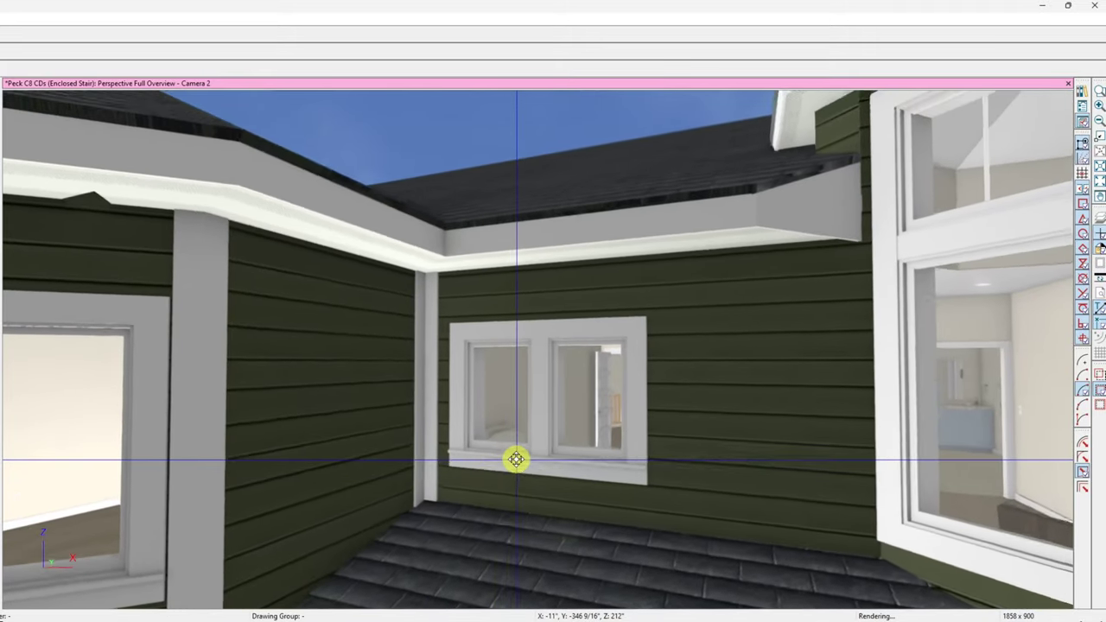
key("Up")
key("Up")
key("Up")
key("Up")
key("Up")
key("Up")
key("Up")
key("Up")
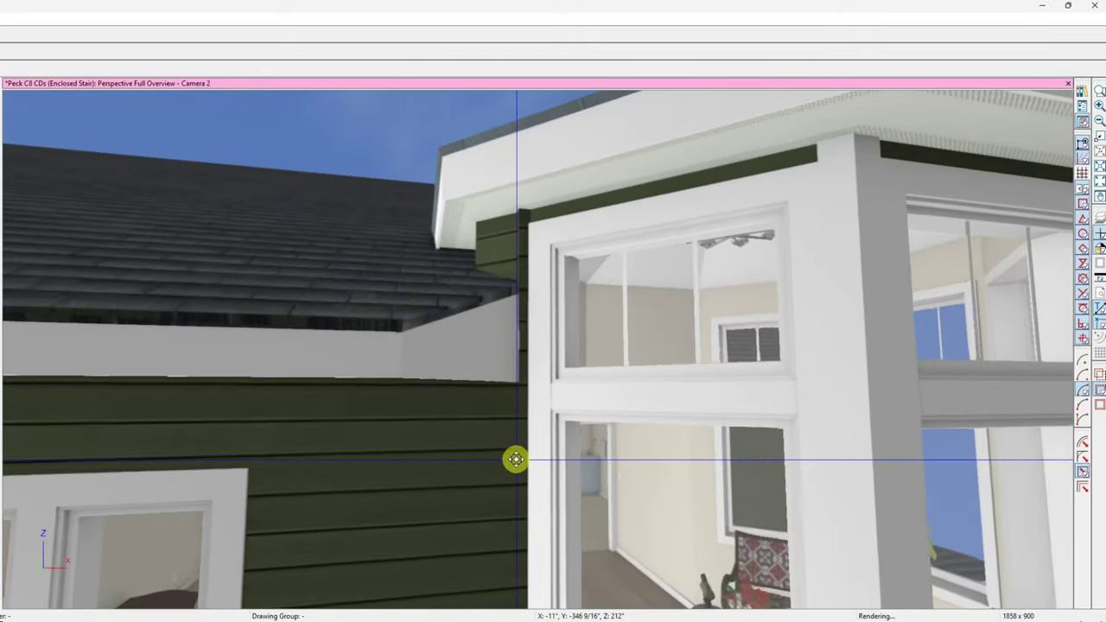
key("Right")
key("Right")
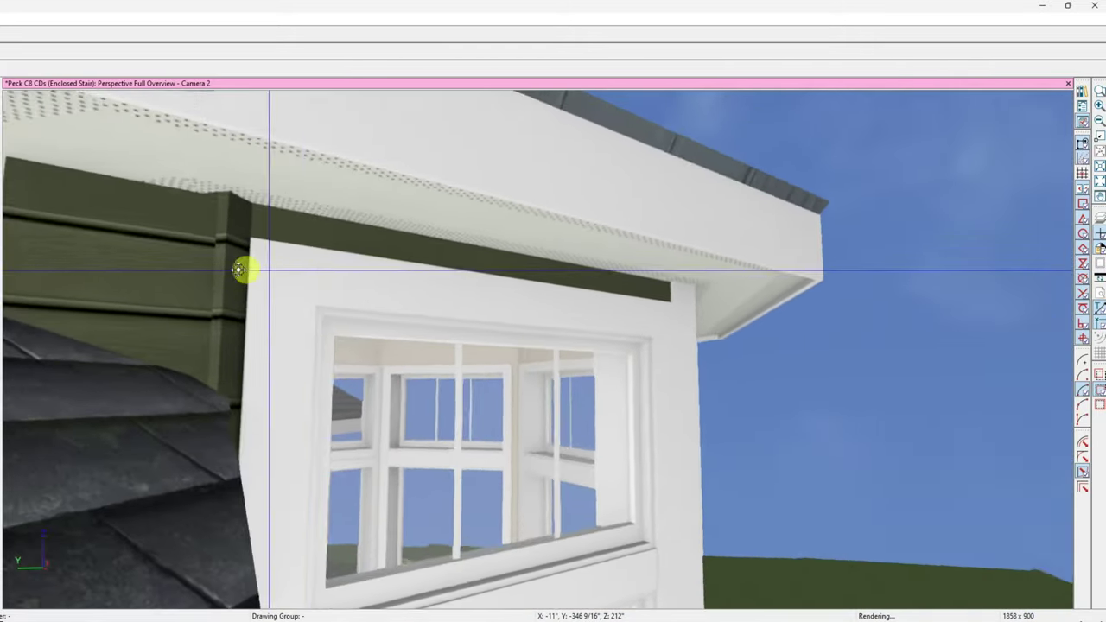
key("Up")
key("Up")
key("Up")
key("Up")
key("Up")
key("Up")
key("Up")
key("Up")
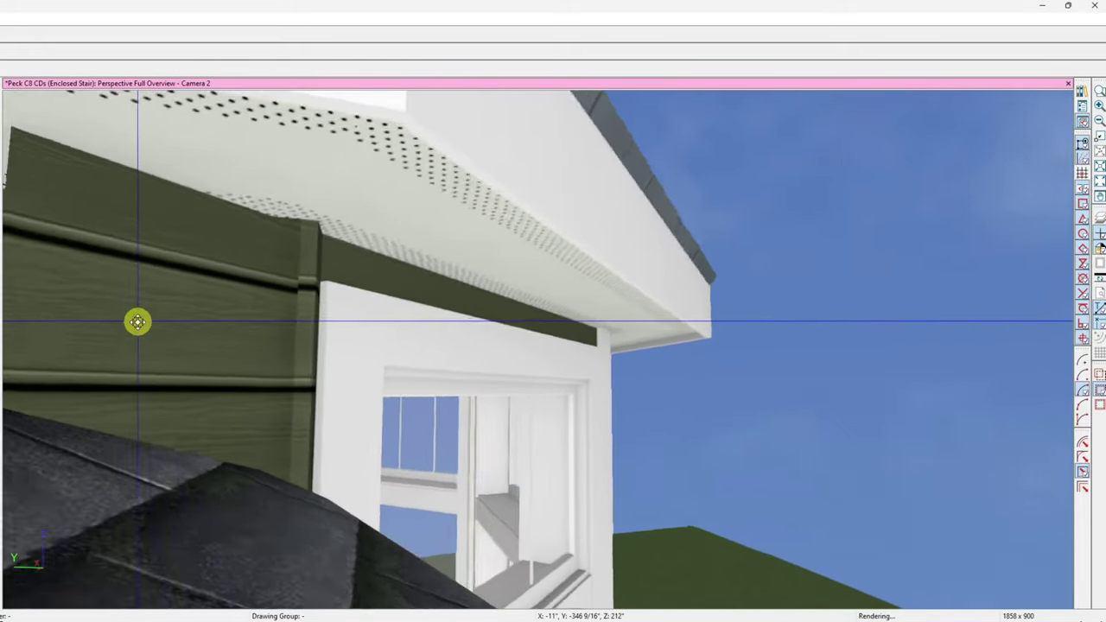
key("Up")
key("Up")
key("Up")
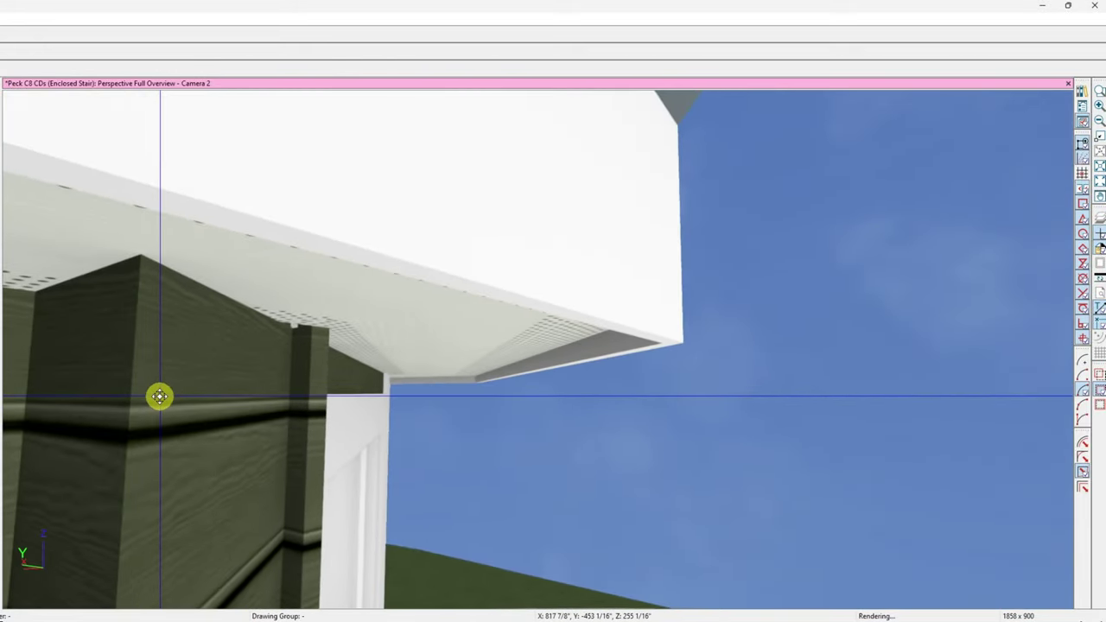
key("Down")
key("Down")
key("Down")
key("Down")
key("Down")
key("Down")
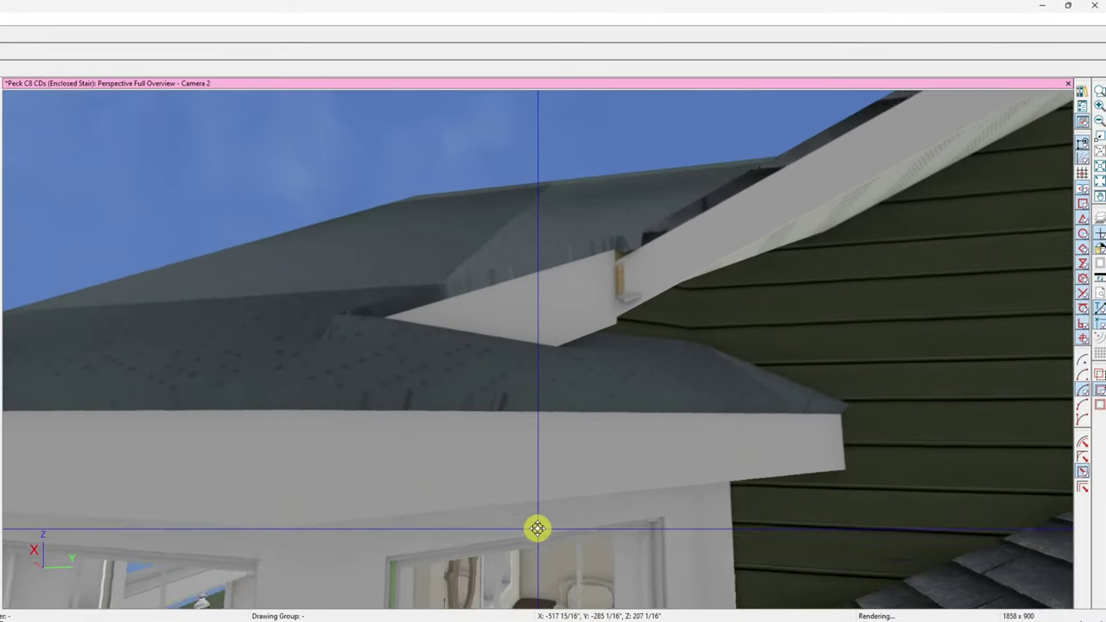
Step: Swing the camera down to the lower wall and up over the stair roof
left_click_drag(537, 528, 326, 275)
left_click_drag(311, 334, 333, 278)
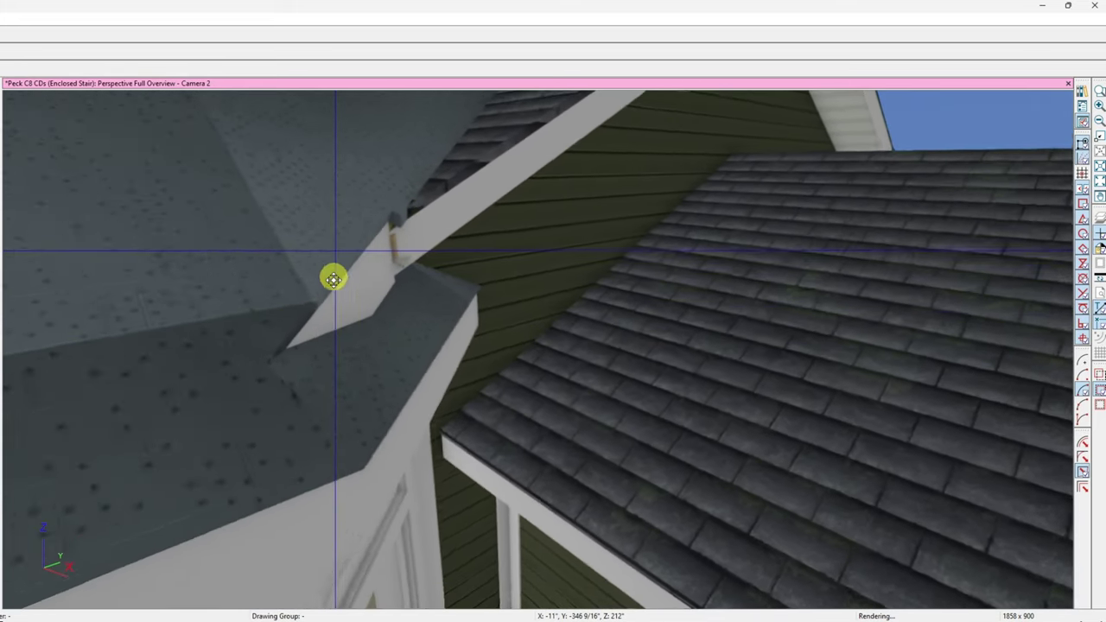
left_click_drag(338, 343, 463, 546)
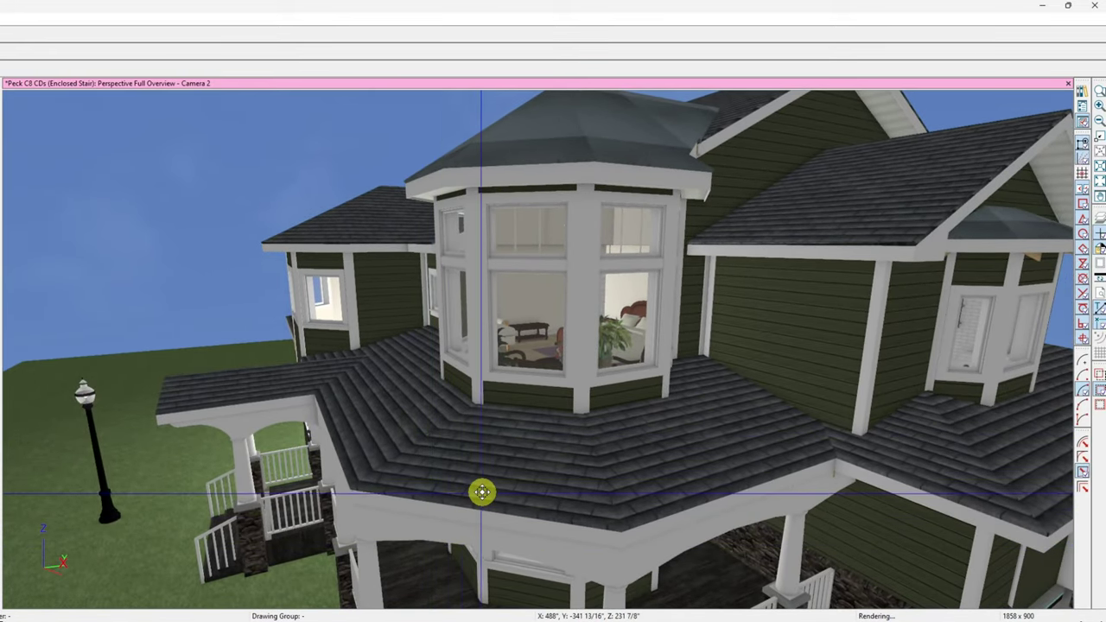
Step: Orbit the camera around the wraparound porch, past its columns and arches toward the entry door
left_click_drag(600, 437, 147, 464)
left_click_drag(577, 370, 612, 332)
left_click_drag(807, 333, 340, 345)
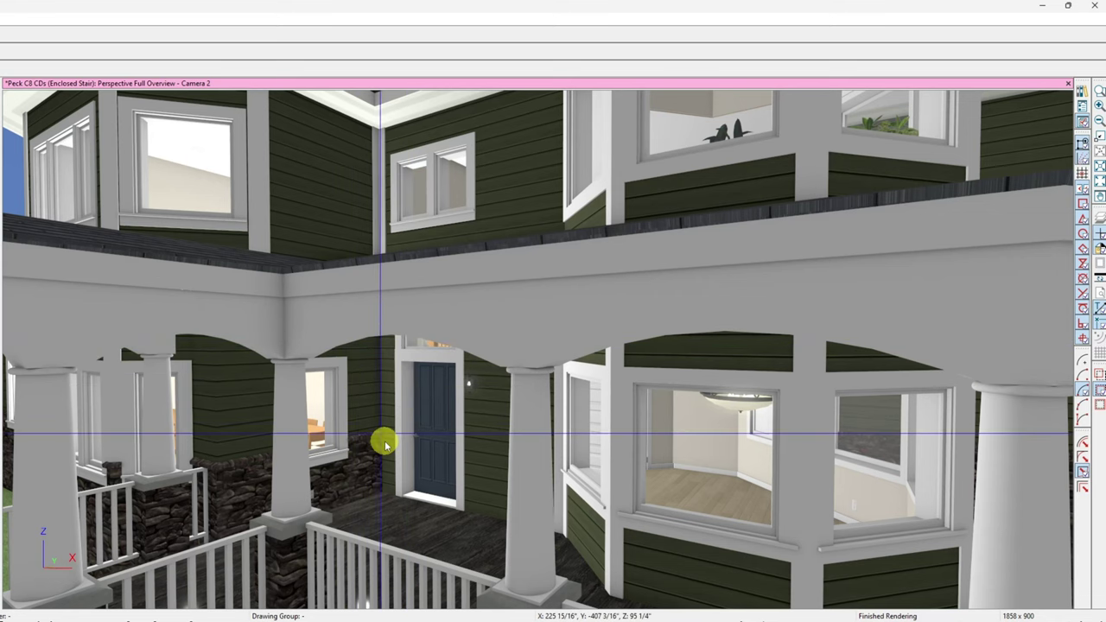
left_click_drag(473, 341, 356, 422)
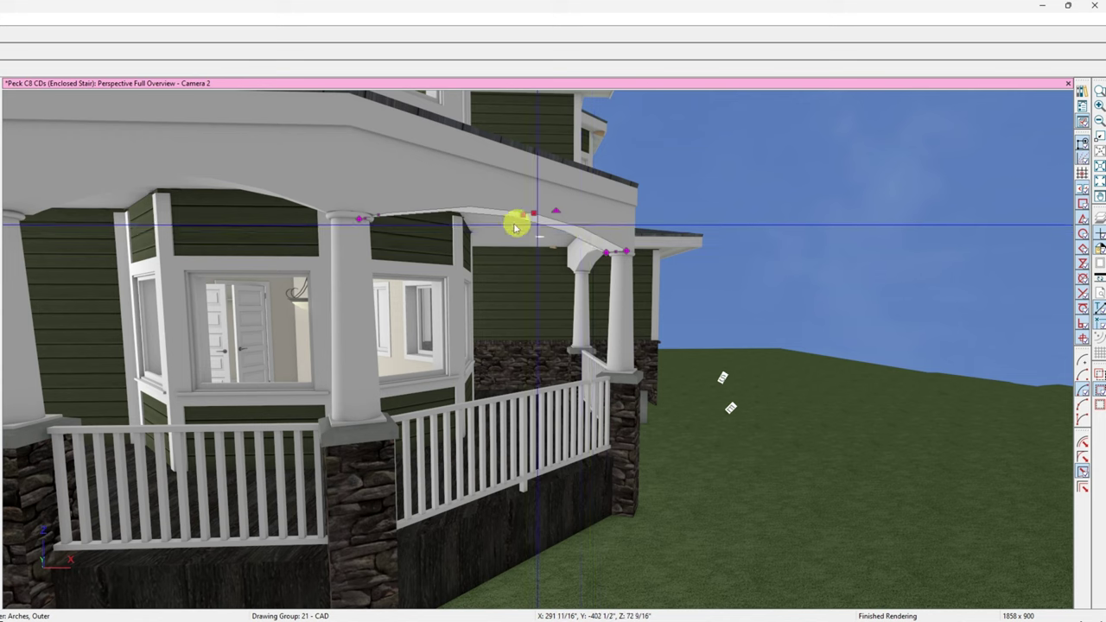
Step: Select the porch beam and arch, then orbit past the front stairs to the upper bay roof
left_click(558, 210)
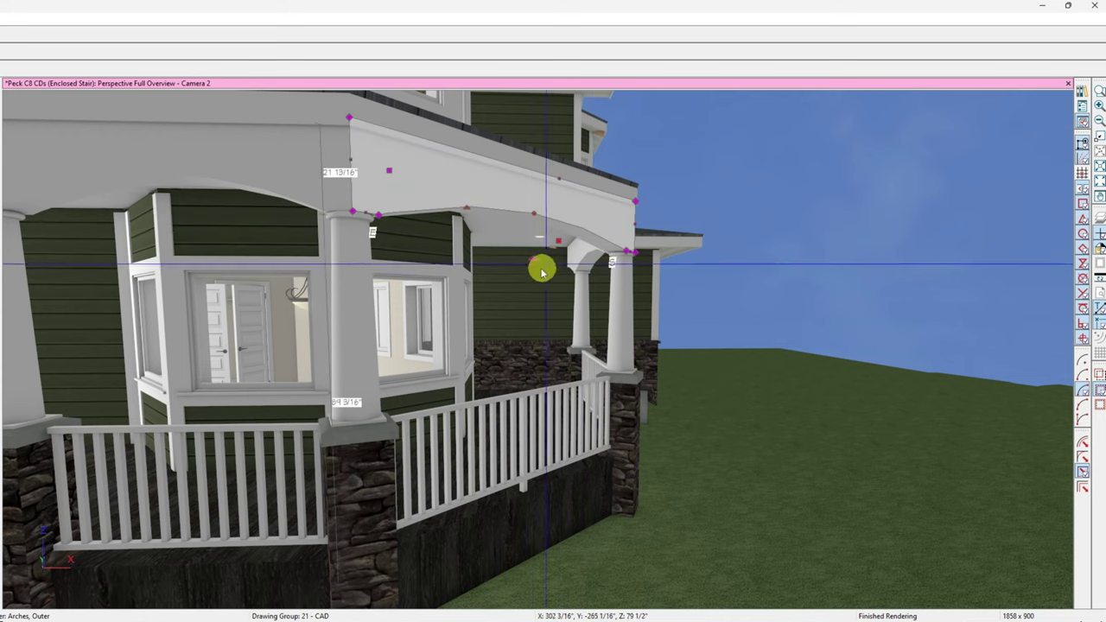
left_click(545, 222)
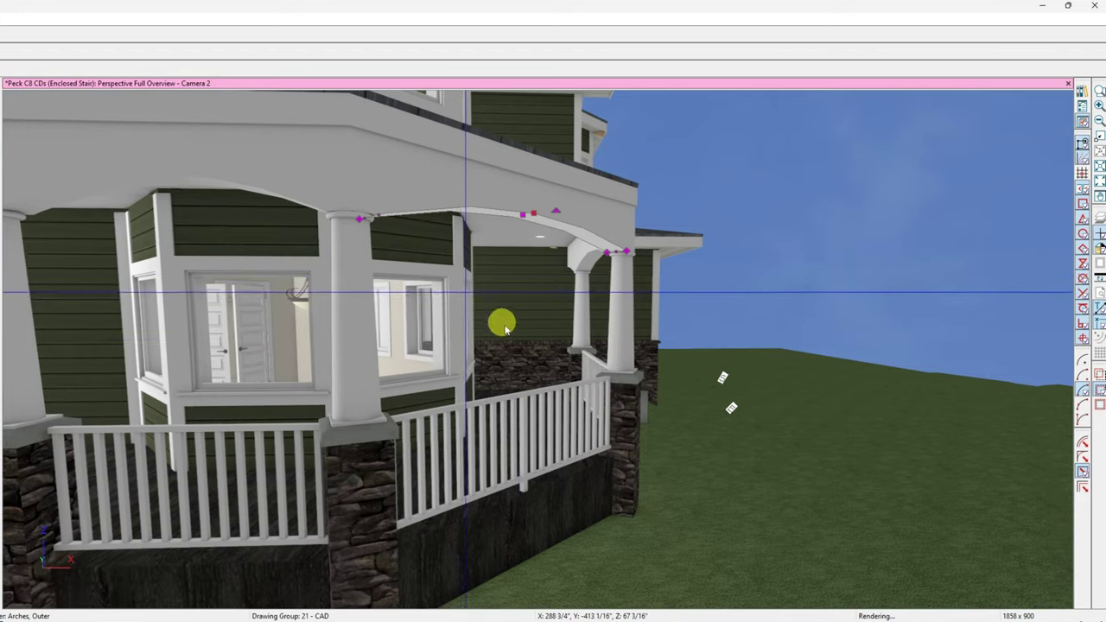
key("Left")
key("Left")
key("Left")
key("Left")
key("Left")
key("Left")
key("Left")
key("Left")
key("Left")
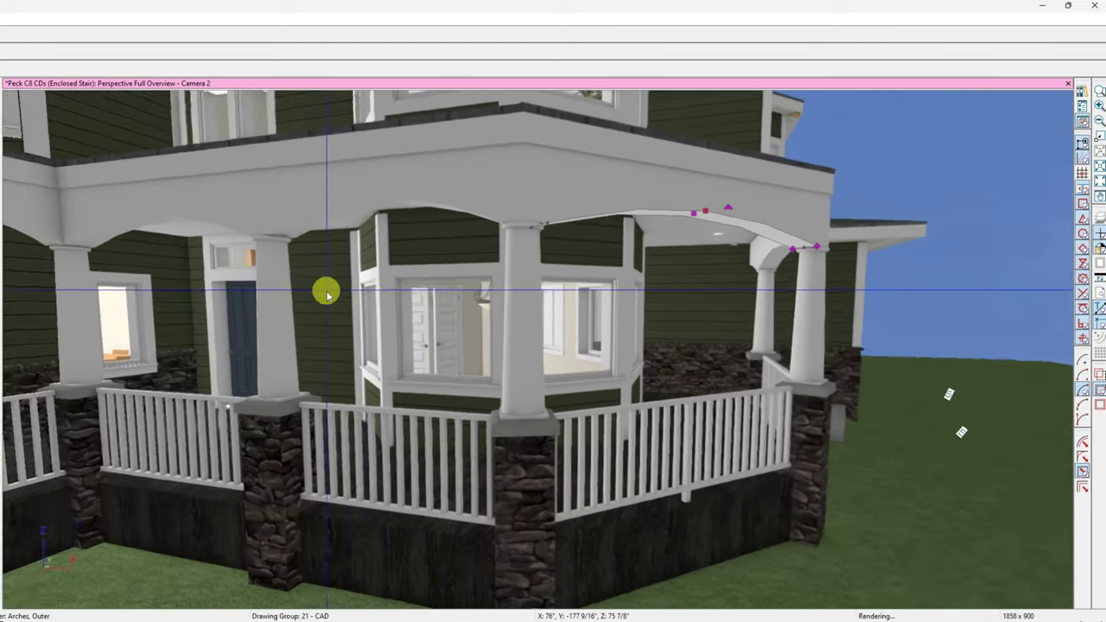
key("Left")
key("Left")
key("Left")
key("Left")
key("Left")
key("Left")
key("Left")
key("Left")
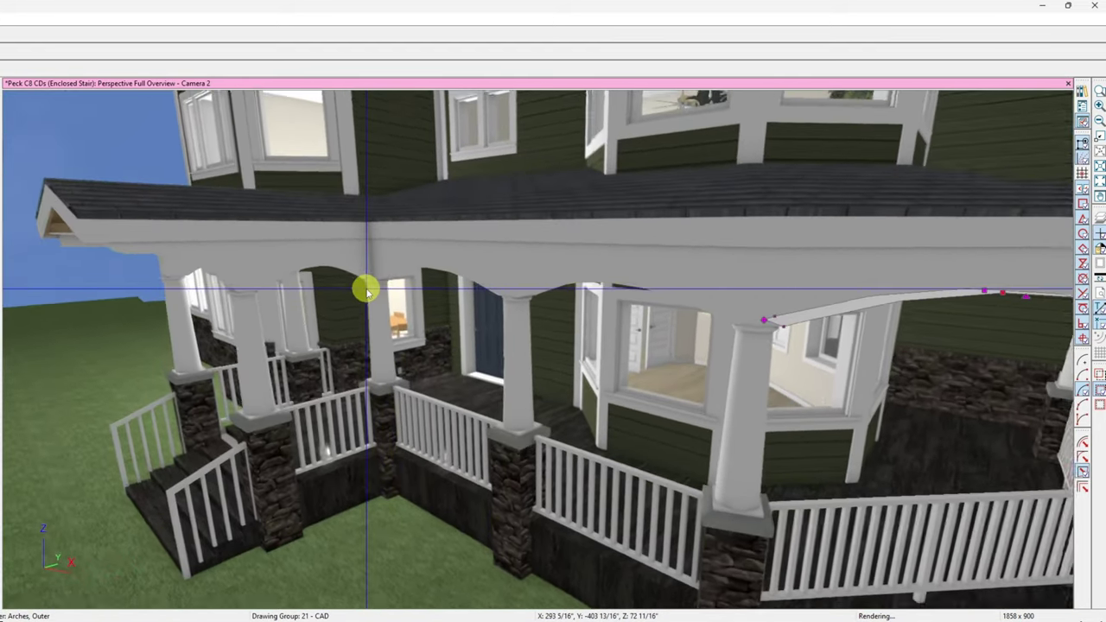
key("Left")
key("Left")
key("Left")
key("Left")
key("Left")
key("Left")
key("Left")
key("Left")
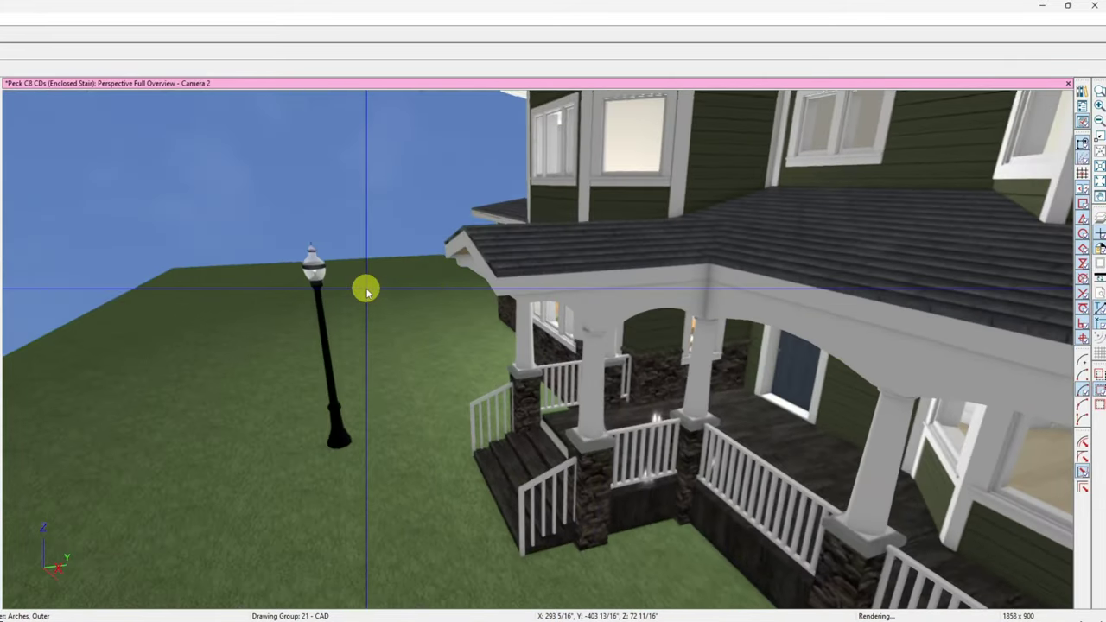
key("Left")
key("Left")
key("Left")
key("Left")
key("Left")
key("Left")
key("Left")
key("Left")
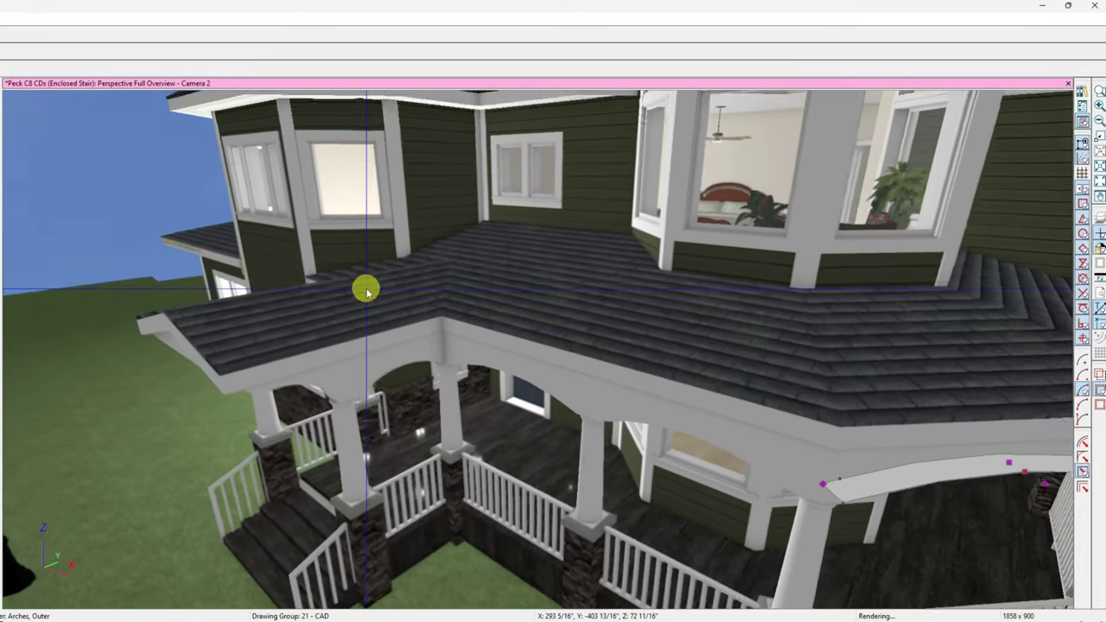
key("Left")
key("Left")
key("Left")
key("Left")
key("Up")
key("Up")
key("Up")
key("Up")
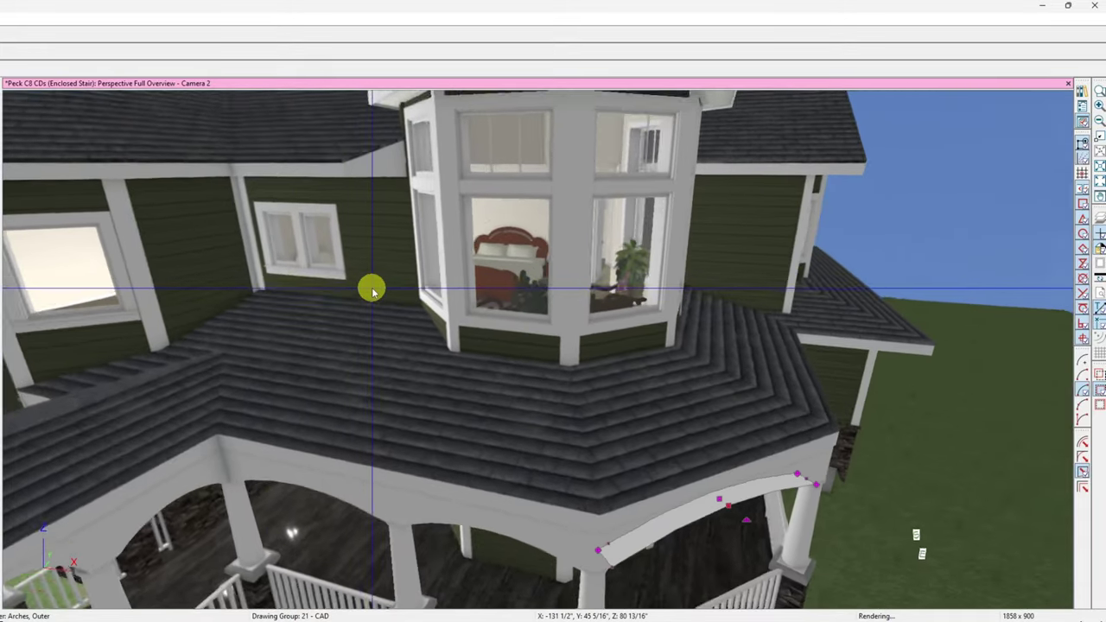
key("Down")
key("Down")
key("Down")
key("Down")
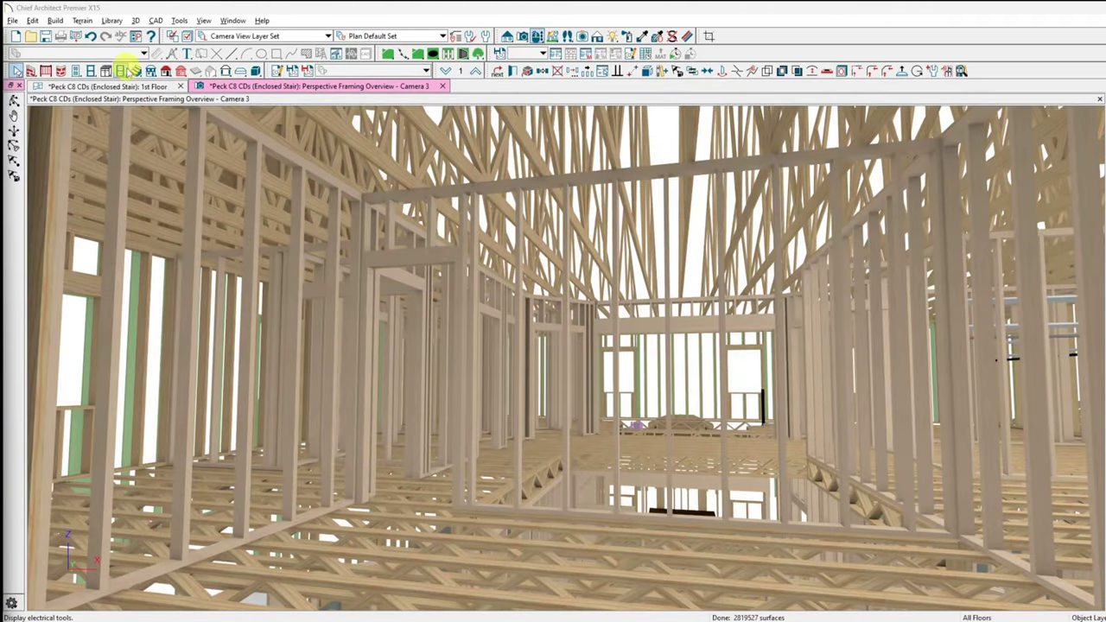
Step: Apply the Working Layer Set to the 1st Floor plan
left_click(121, 86)
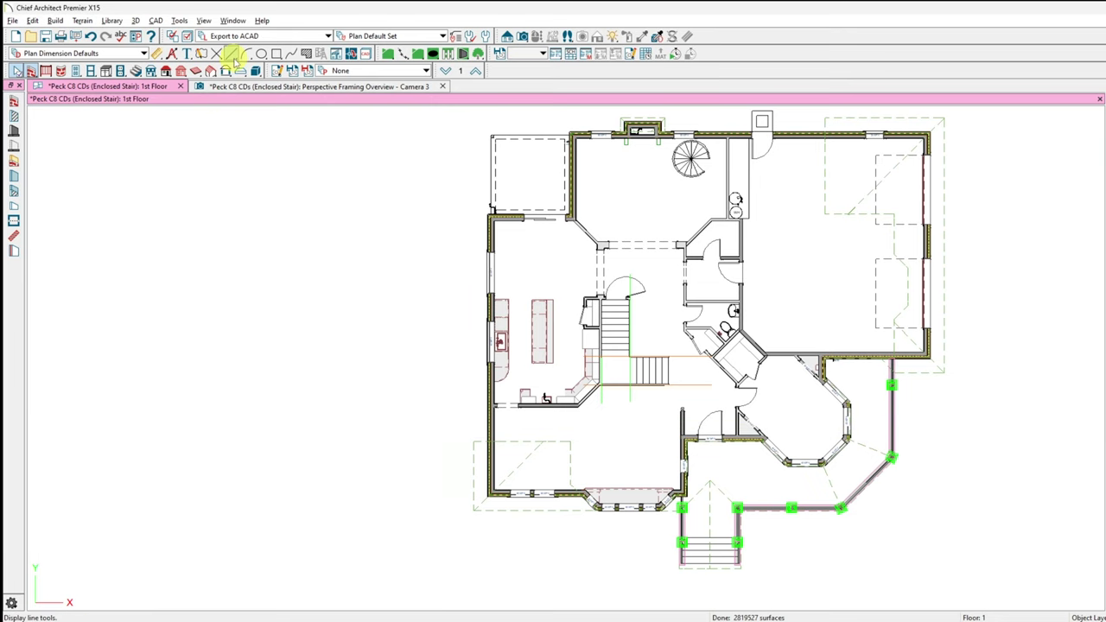
left_click(272, 37)
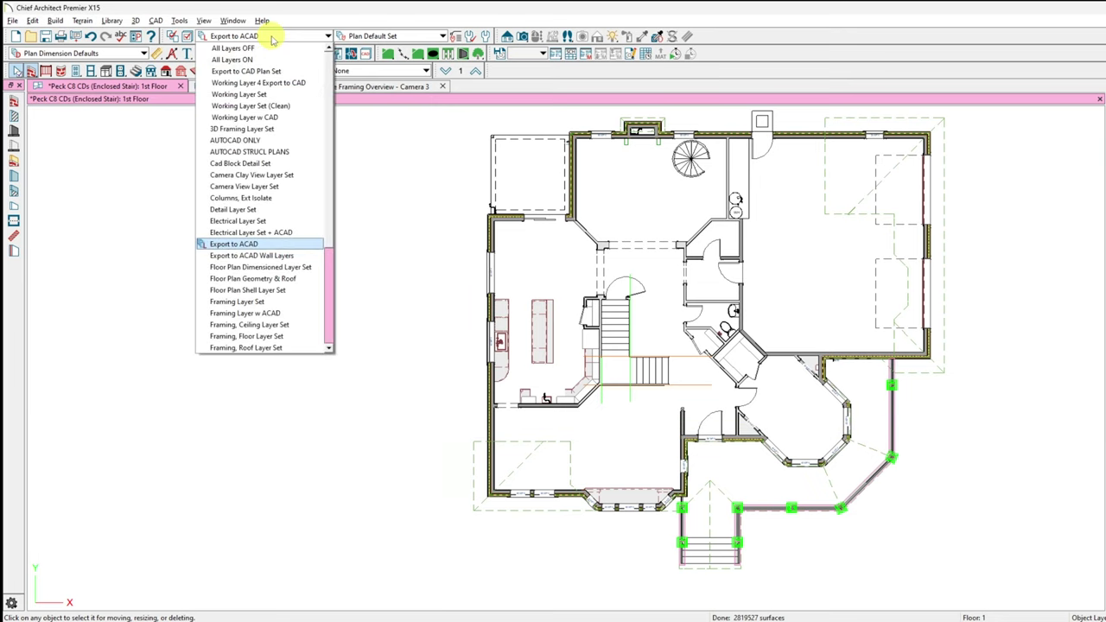
left_click(275, 94)
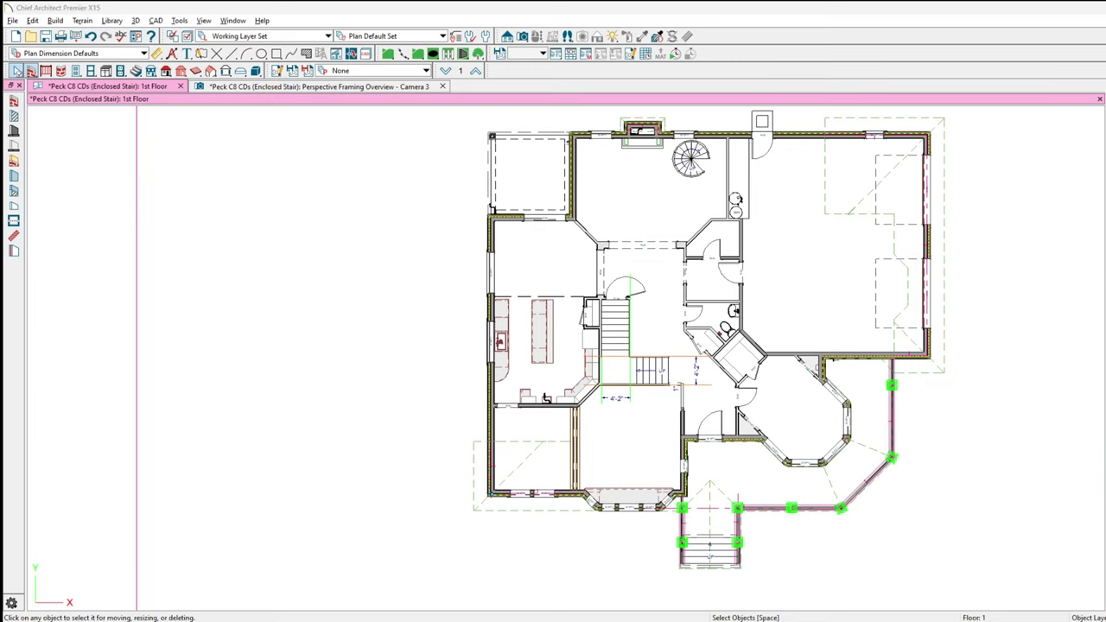
Step: Turn on display of the Cameras, Cross Section and Elevation layer in the layer settings
key("ctrl+l")
left_click_drag(634, 90, 748, 11)
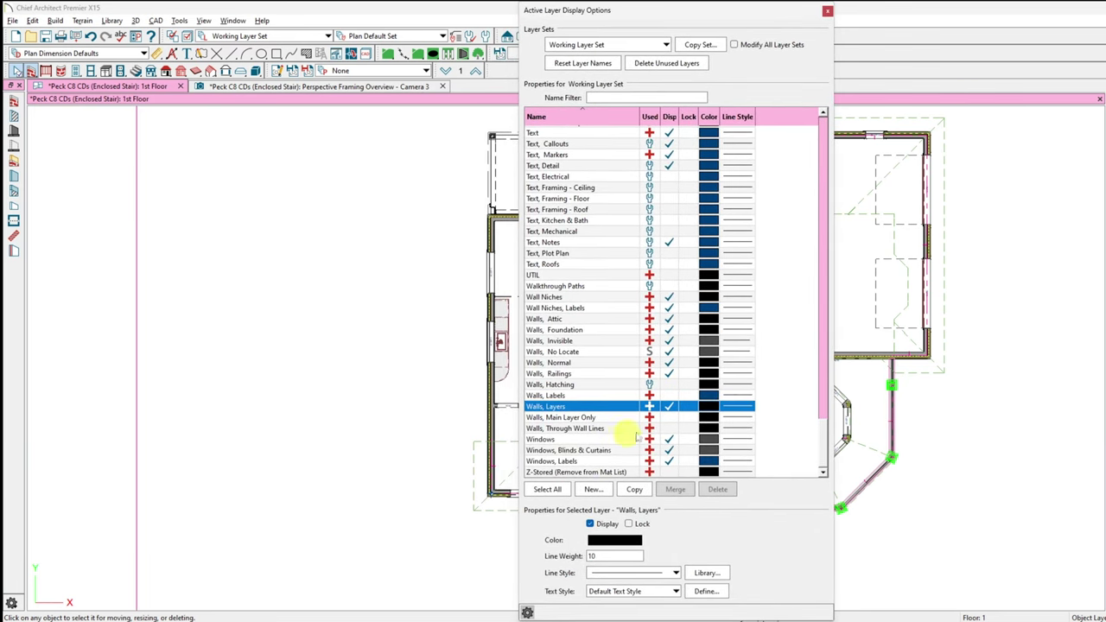
left_click_drag(825, 432, 816, 182)
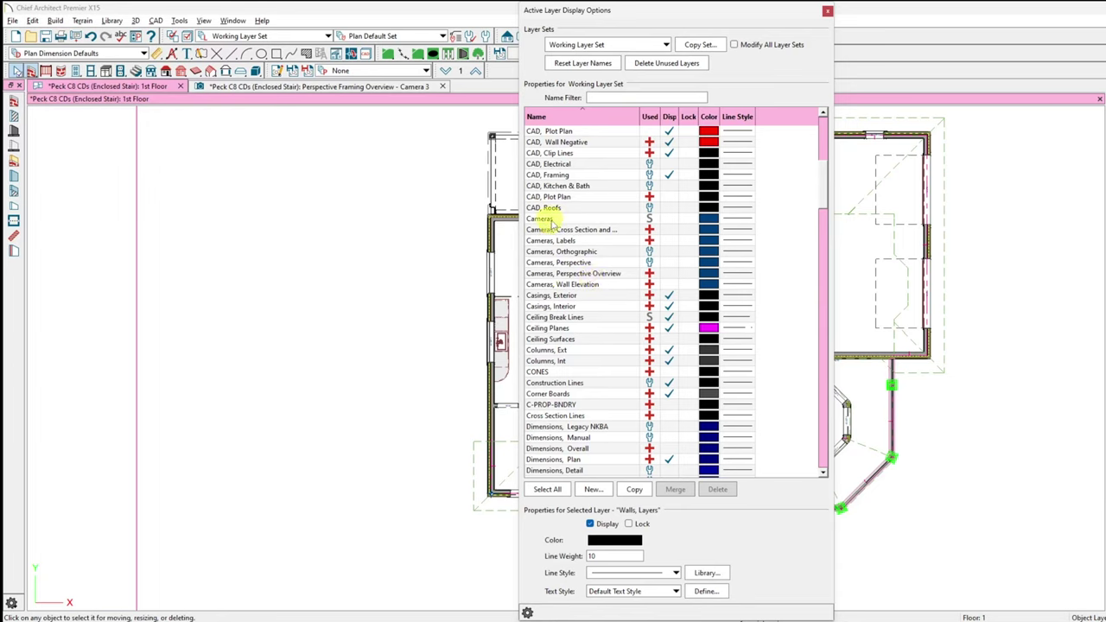
left_click(673, 232)
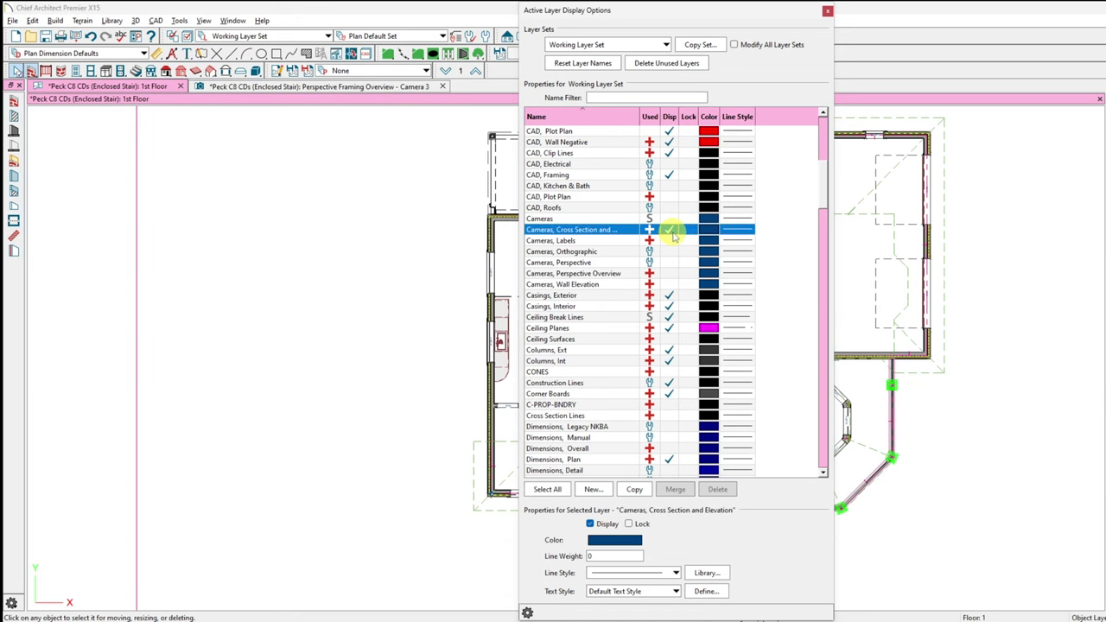
left_click_drag(736, 9, 1105, 69)
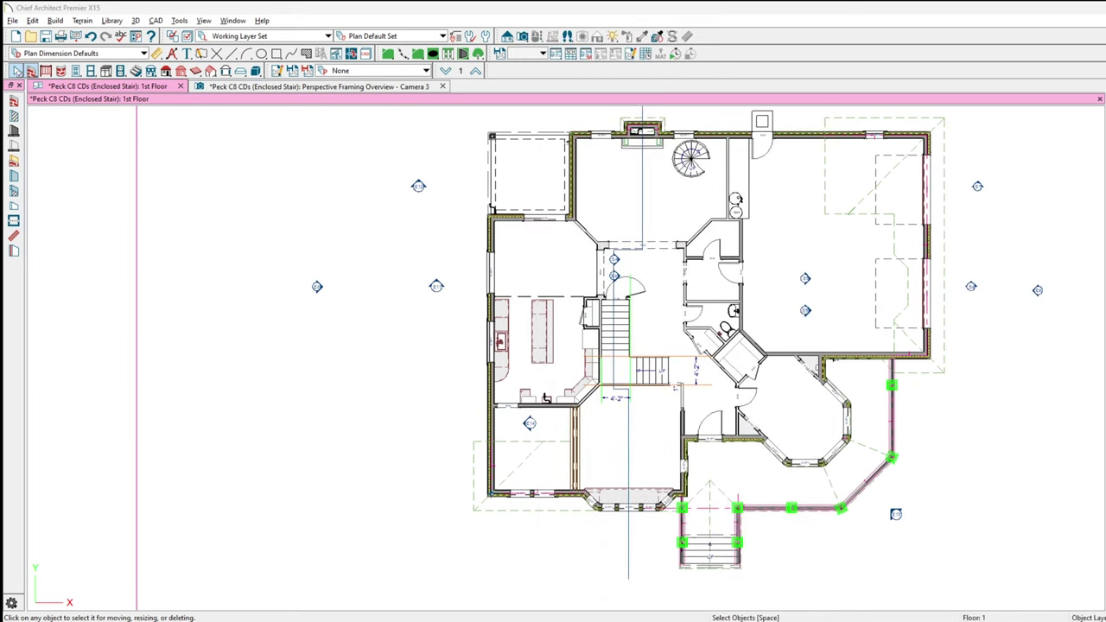
scroll(714, 312, "down", 1)
scroll(711, 501, "down", 1)
scroll(702, 543, "up", 2)
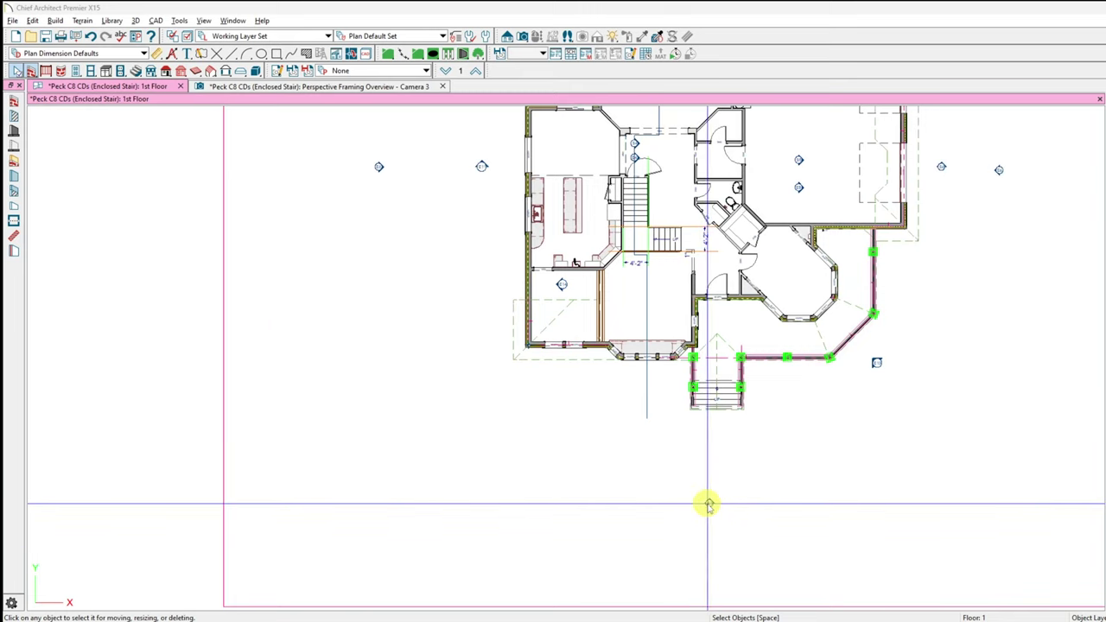
Step: Select the elevation marker below the house and zoom in on the view
left_click(706, 505)
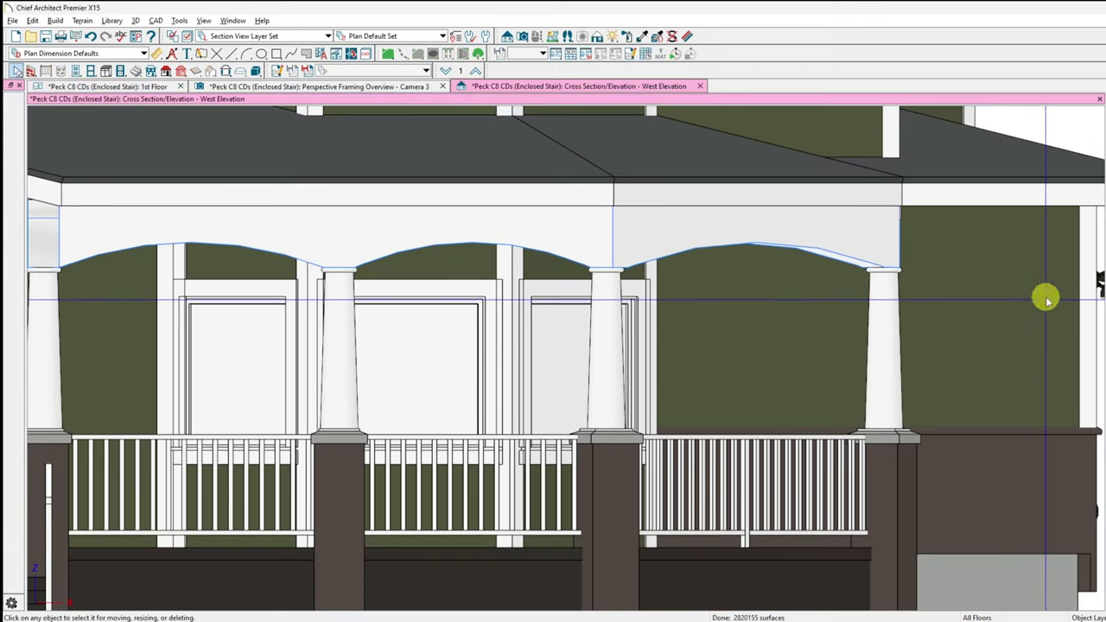
scroll(906, 321, "down", 2)
scroll(990, 380, "down", 3)
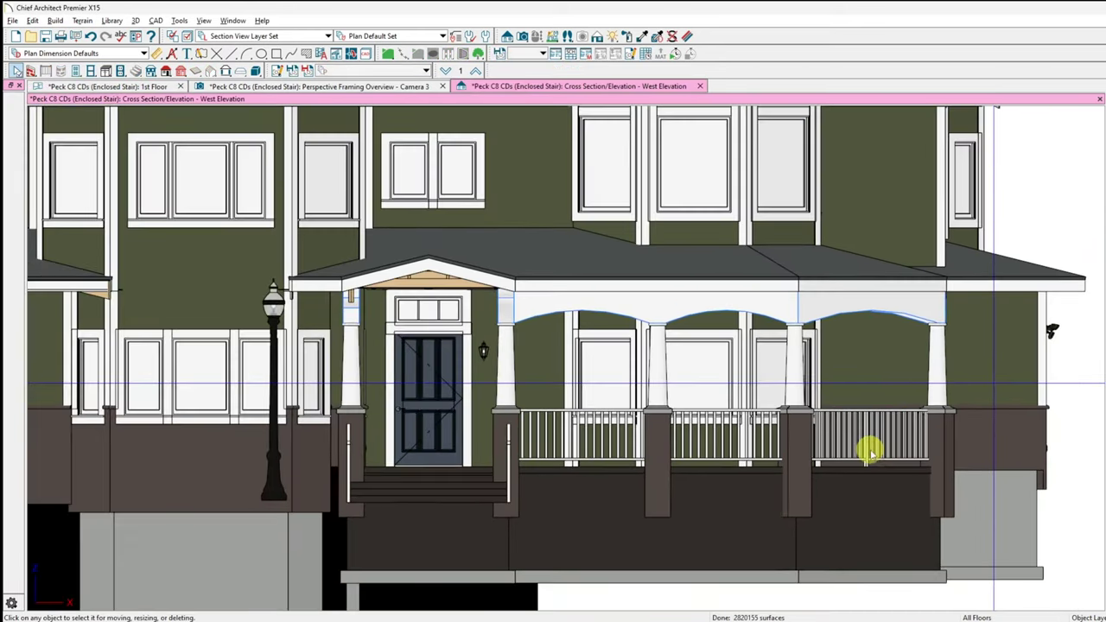
scroll(867, 451, "down", 5)
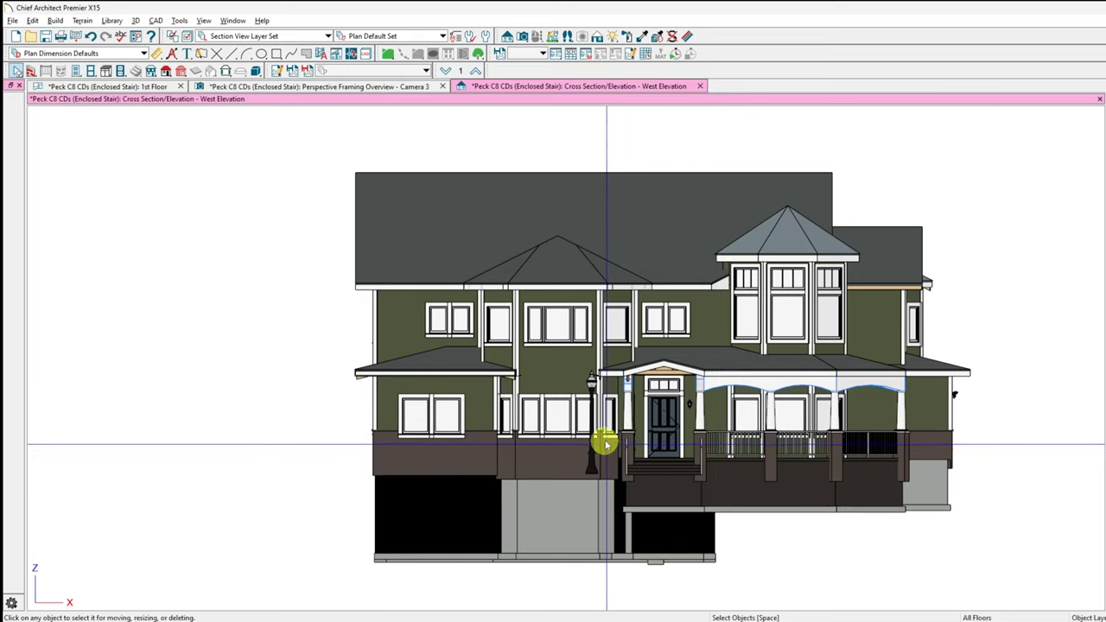
Step: Open the lamp fixture's specifications beside the entry door, check its layer, and close
left_click(592, 380)
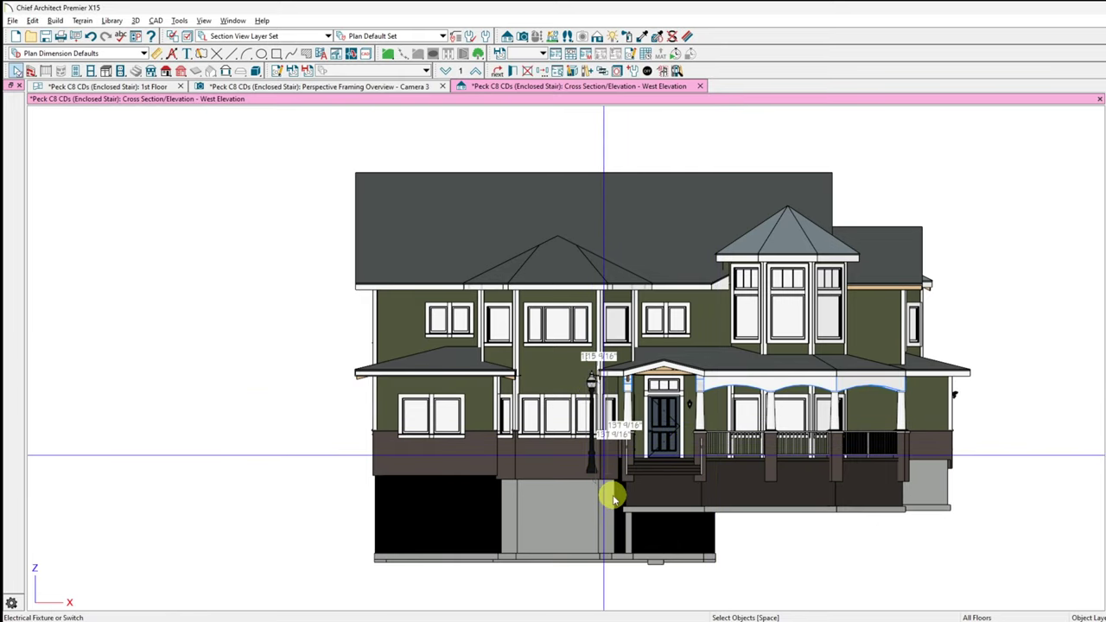
double_click(586, 378)
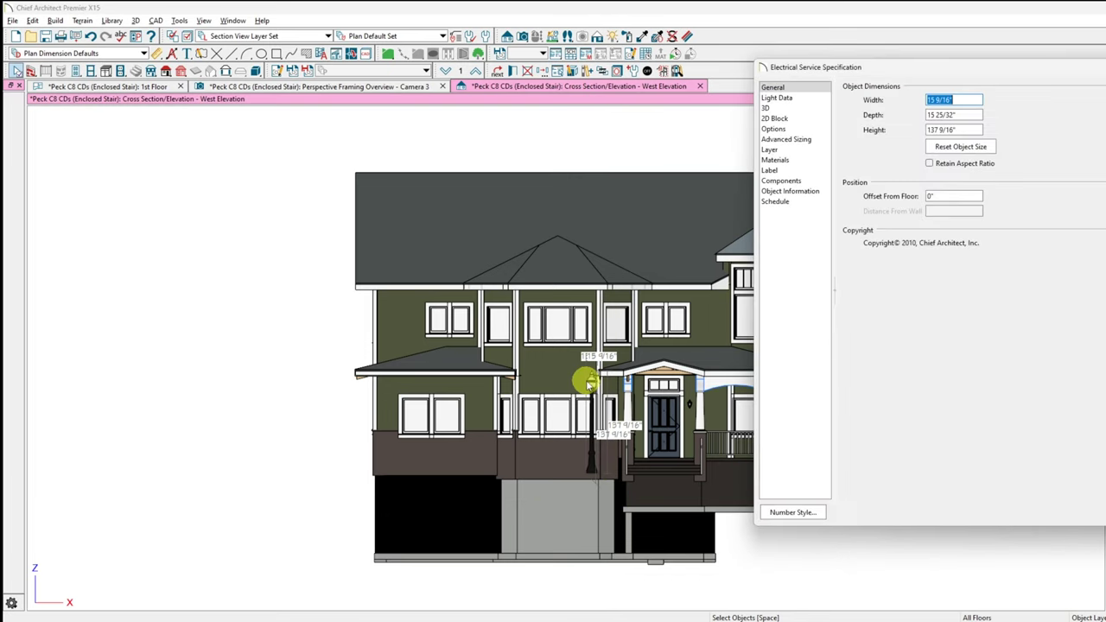
left_click(771, 150)
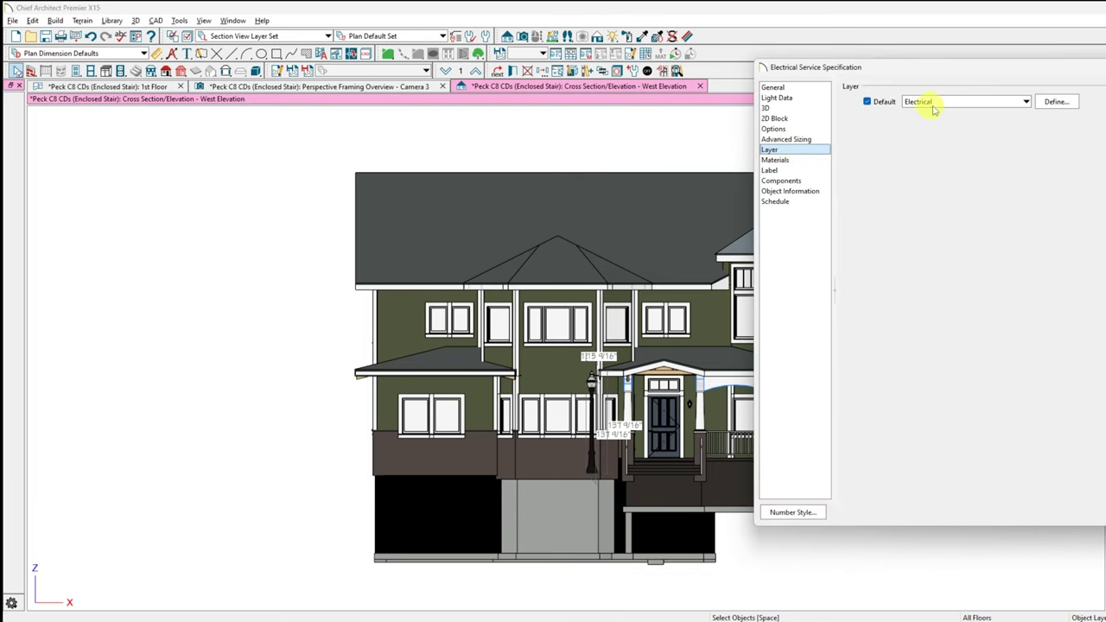
key("Escape")
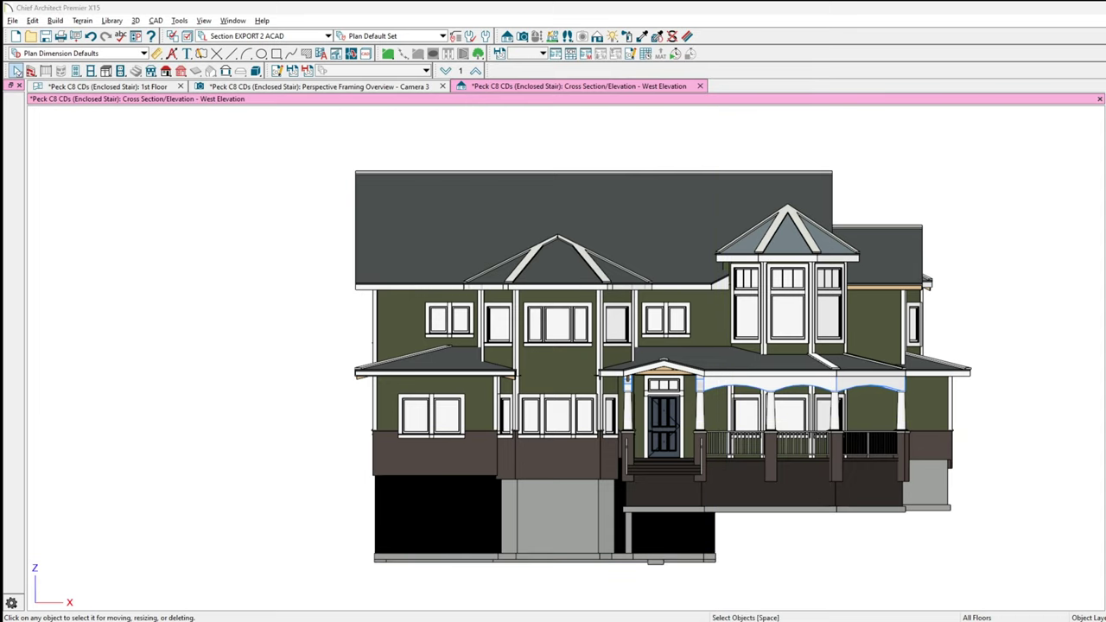
left_click_drag(679, 8, 428, 8)
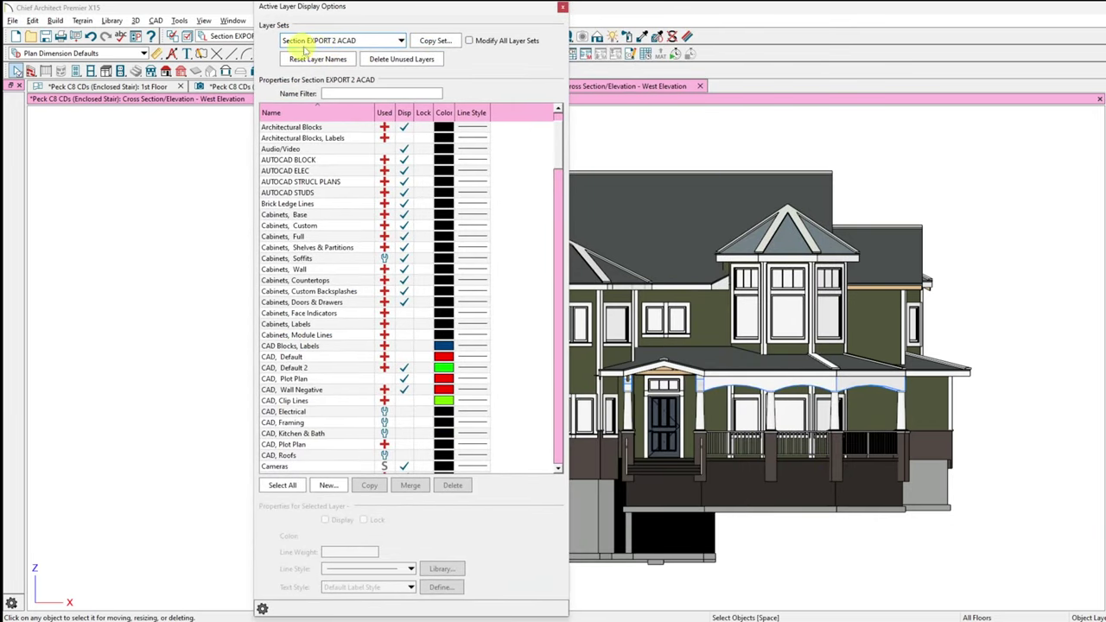
left_click(401, 40)
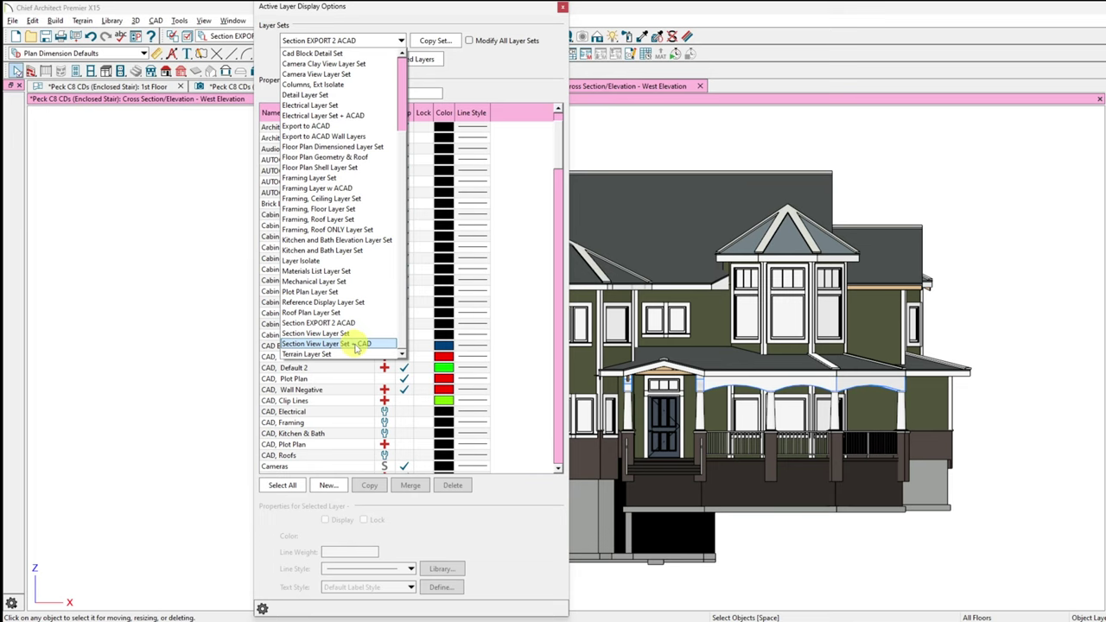
left_click(495, 16)
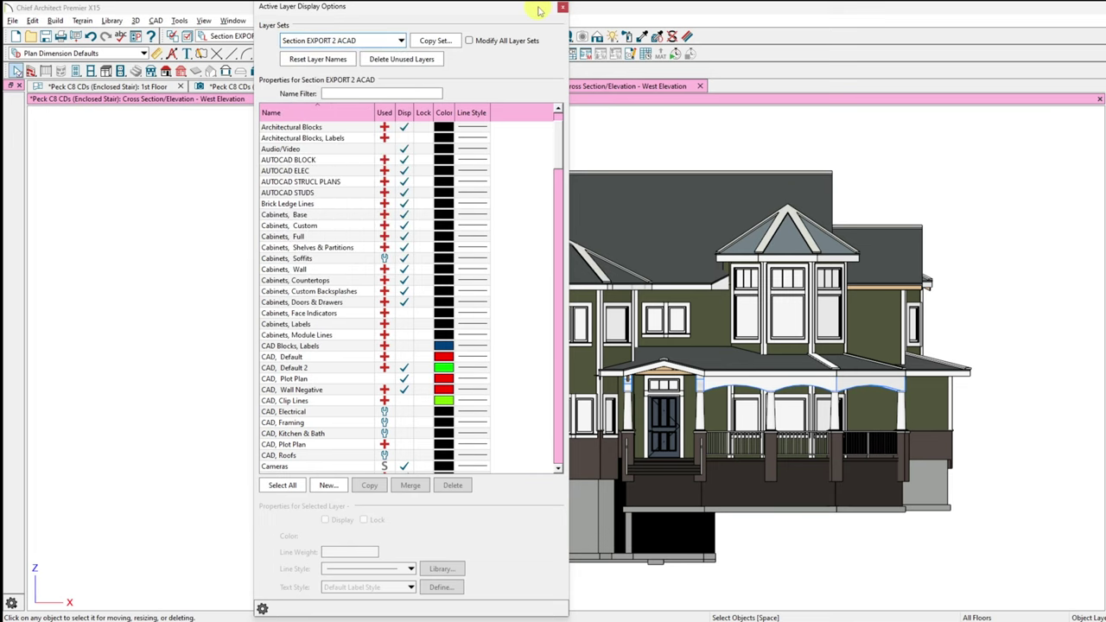
left_click_drag(539, 10, 1105, 12)
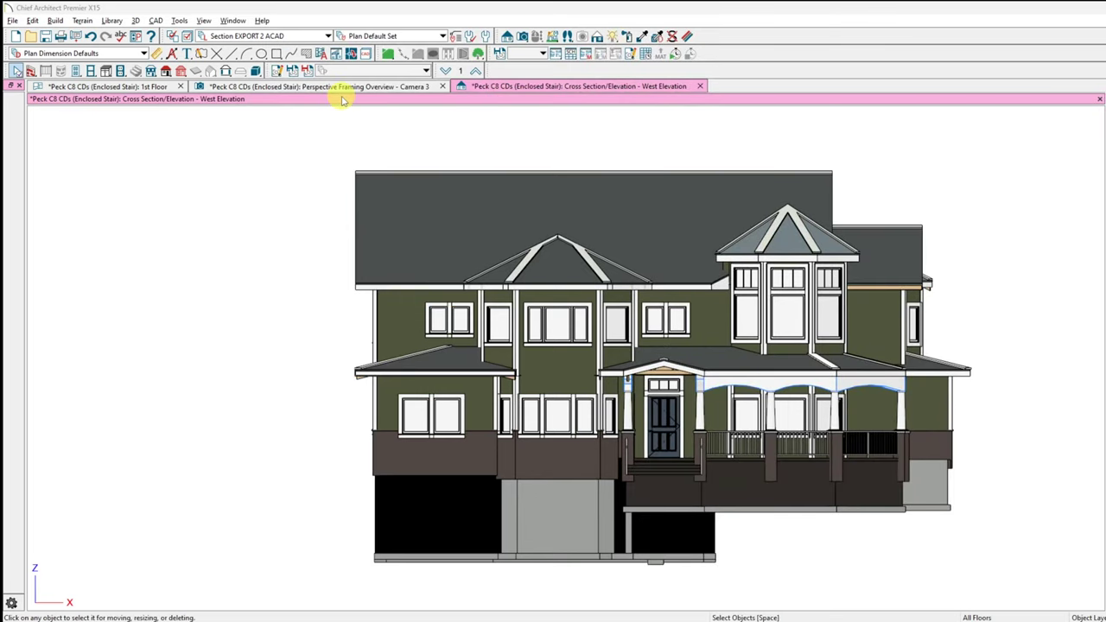
Step: Open the Section A-A cross-section from its stair marker on the 1st Floor plan
left_click(147, 87)
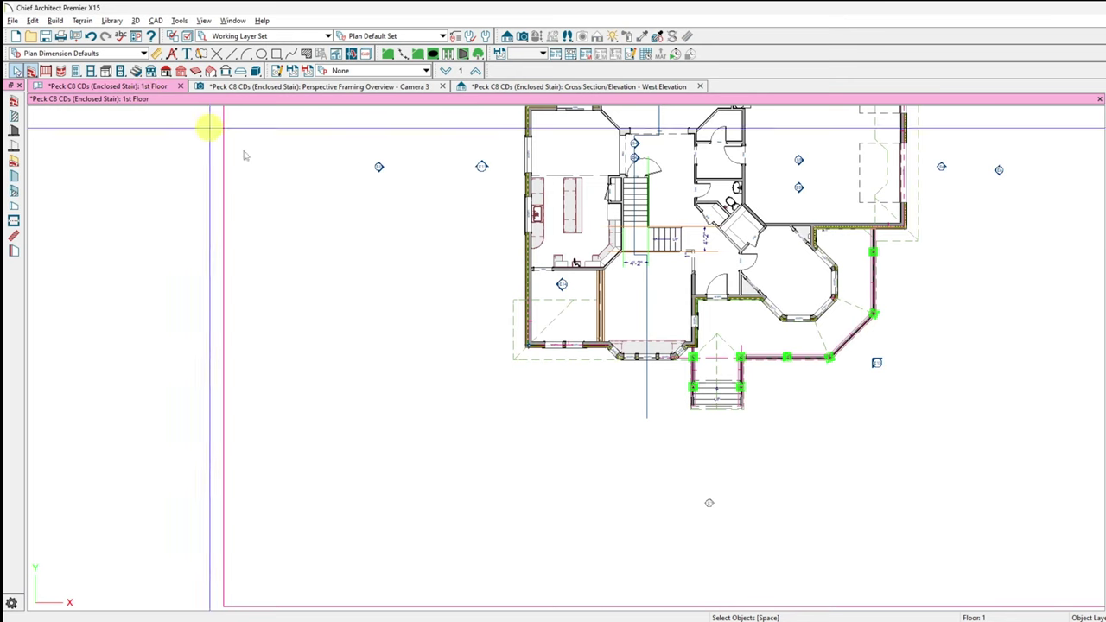
scroll(635, 146, "up", 3)
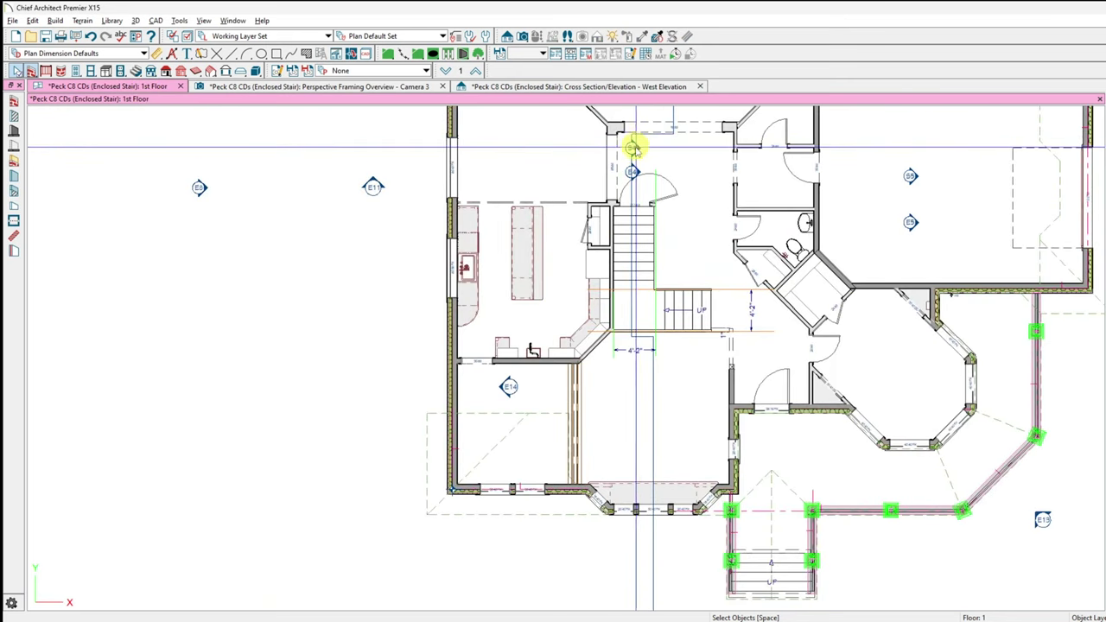
left_click(632, 149)
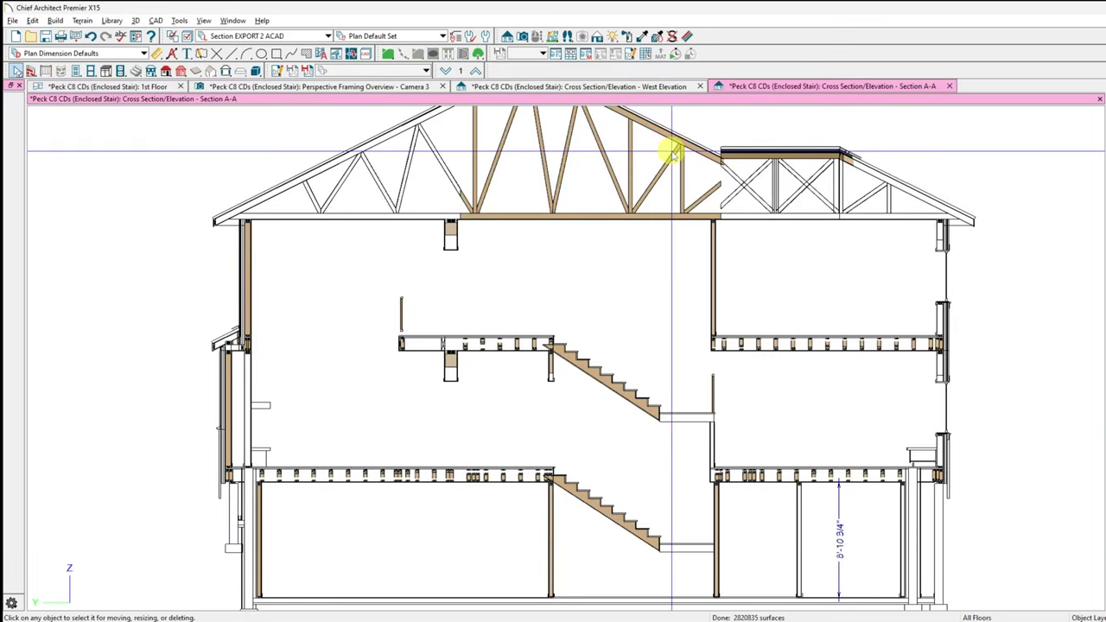
scroll(535, 290, "down", 1)
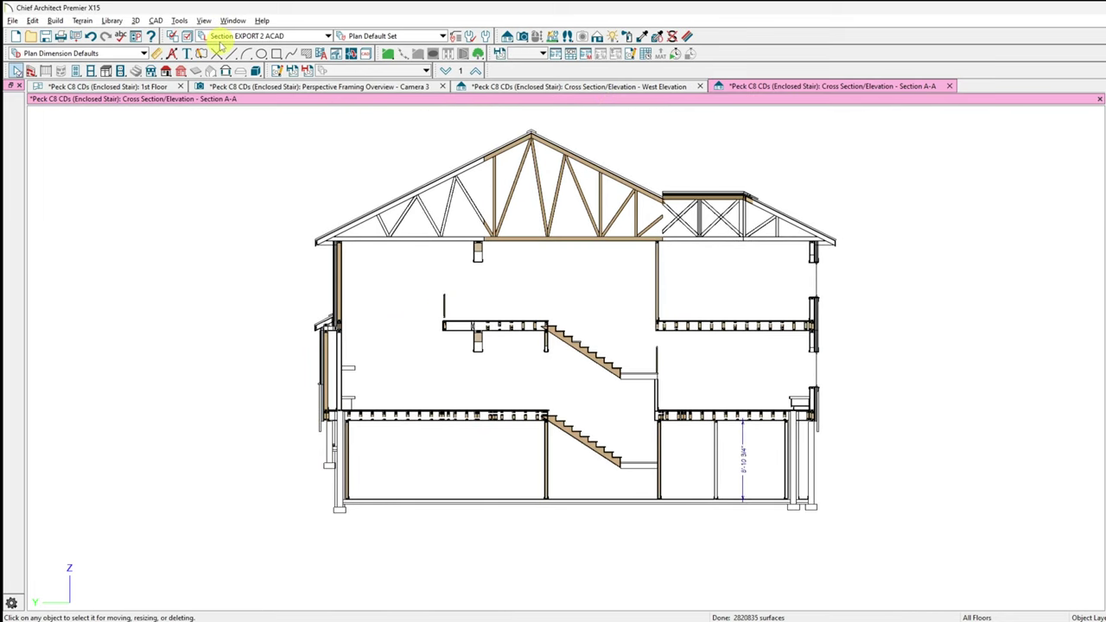
Step: Apply the Section View Layer Set to the Section A-A view
left_click(328, 36)
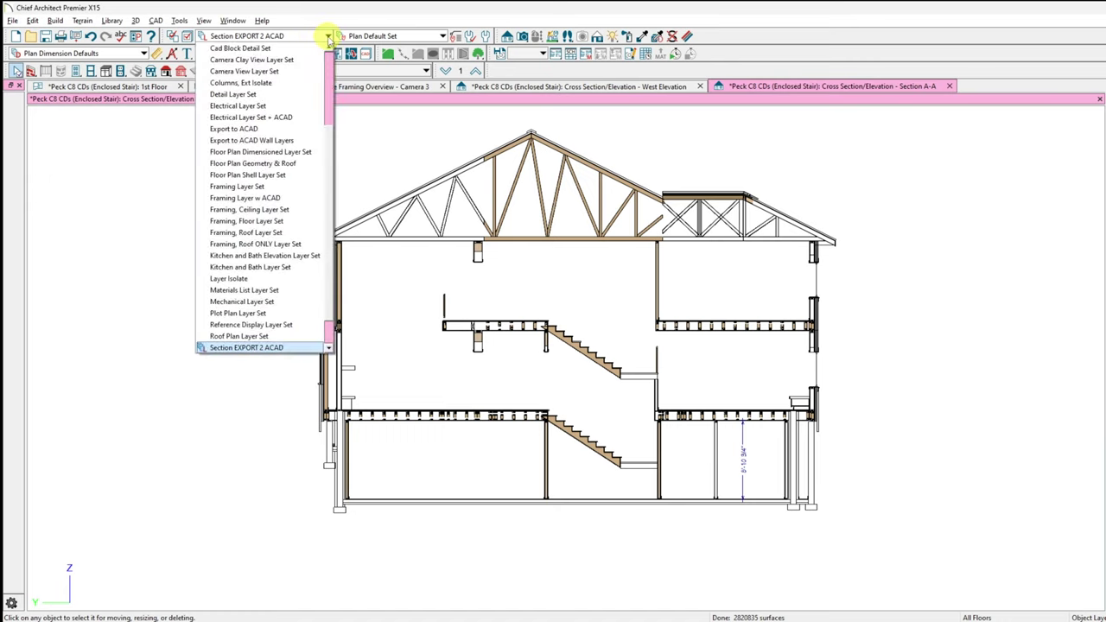
left_click(328, 36)
left_click(329, 36)
scroll(331, 141, "up", 1)
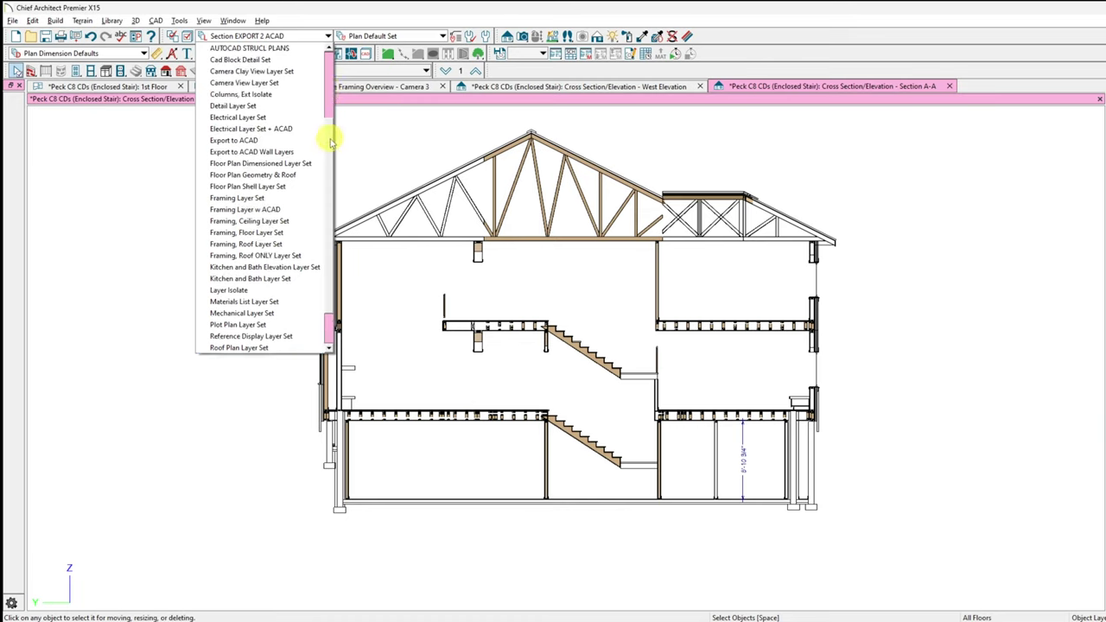
scroll(331, 141, "down", 2)
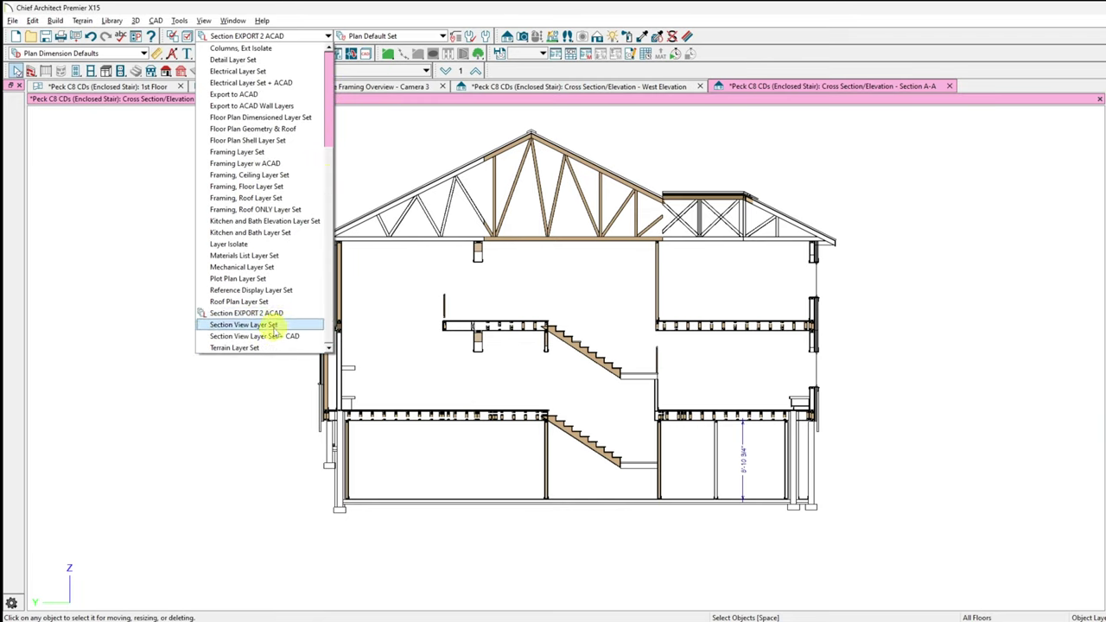
key("Escape")
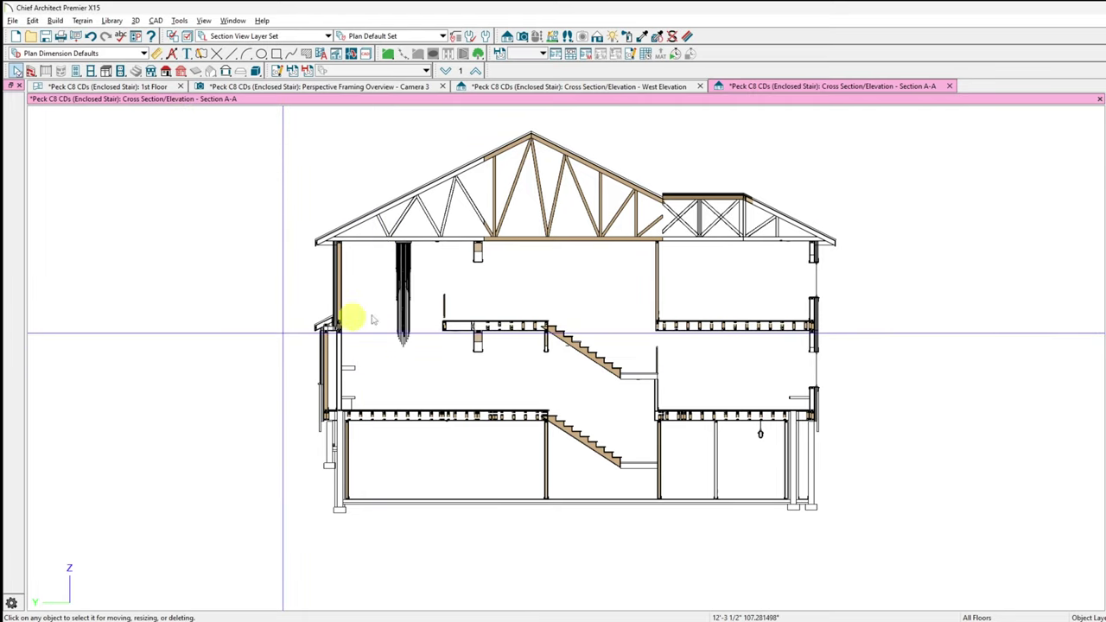
Step: Switch the section to Section View Layer Set + CAD, revealing the 8'-10 3/4" dimension
left_click(403, 296)
left_click(267, 306)
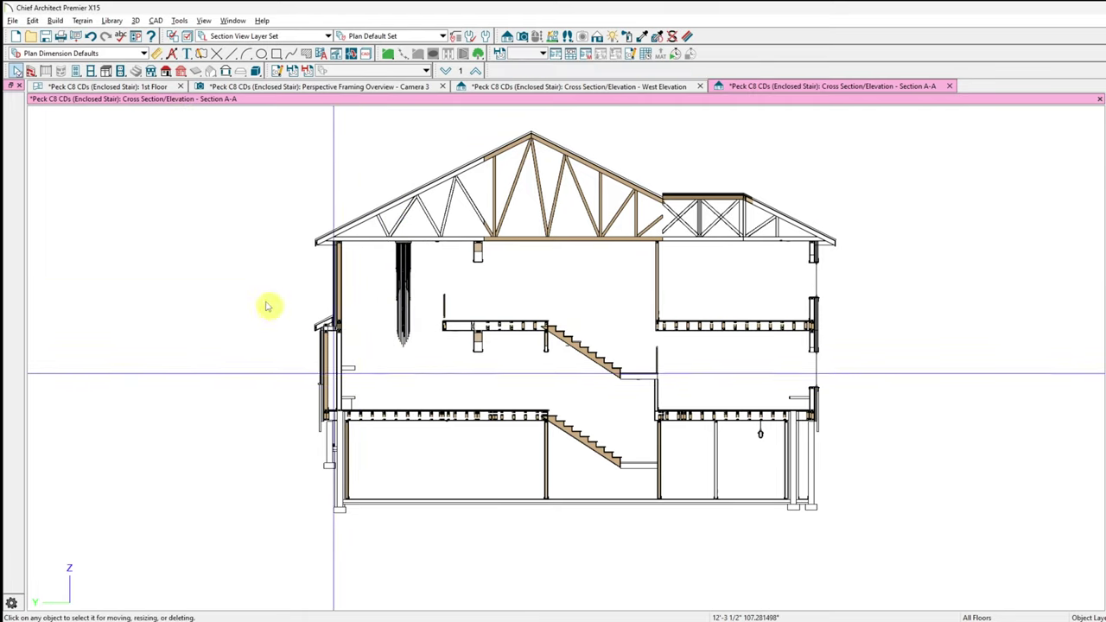
left_click(277, 37)
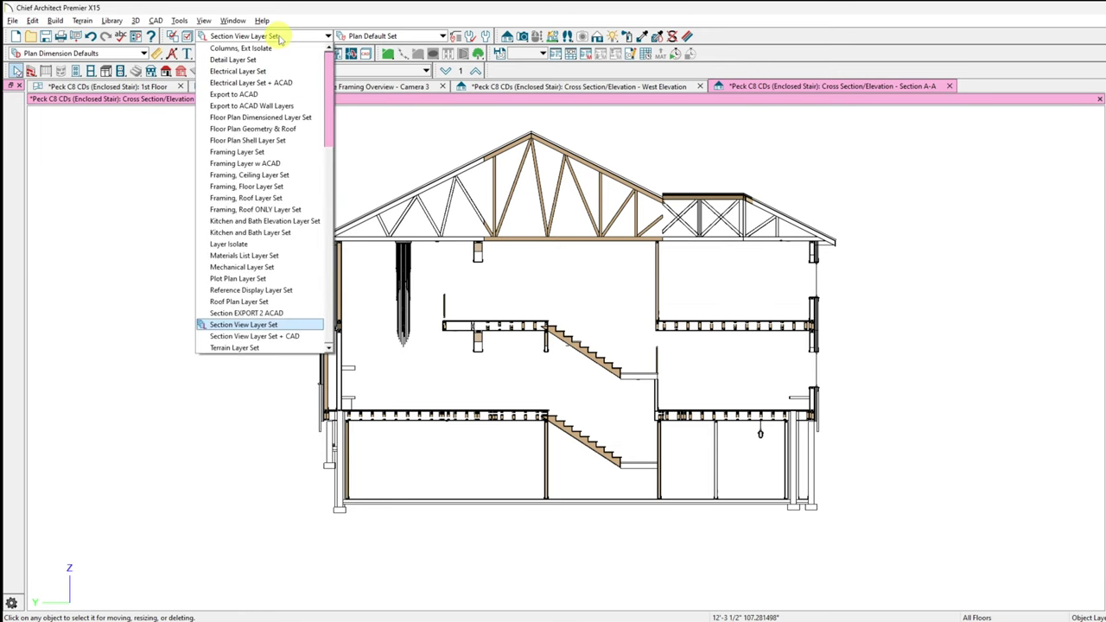
left_click(294, 340)
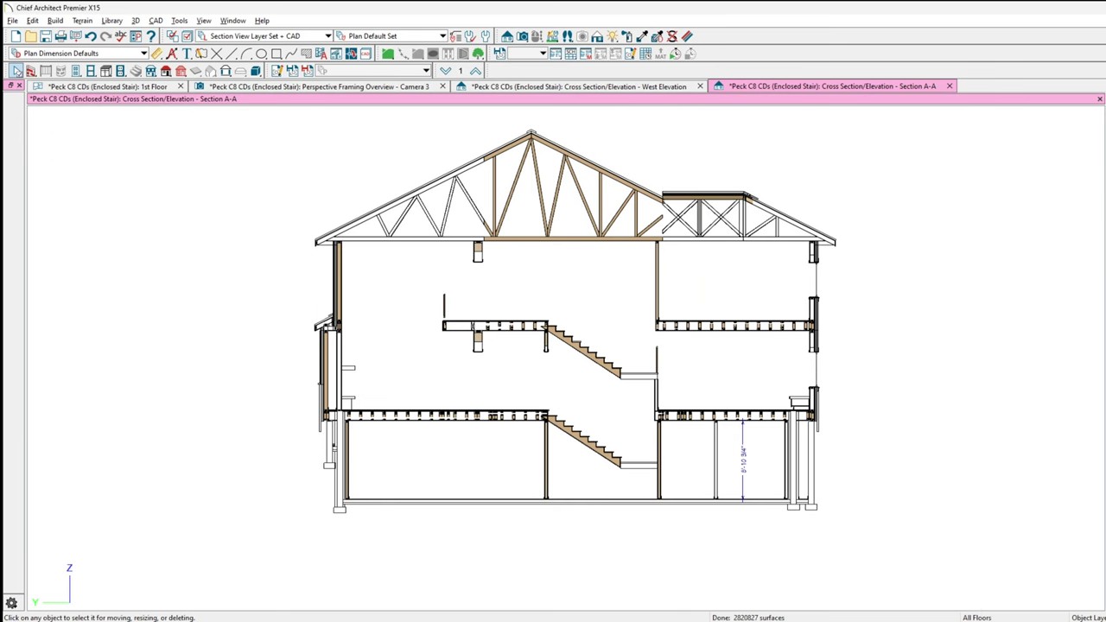
Step: Move the Ctrl+L layer display settings off the section and bring up AutoCAD's open-drawing previews
key("ctrl+l")
left_click_drag(815, 55, 775, 92)
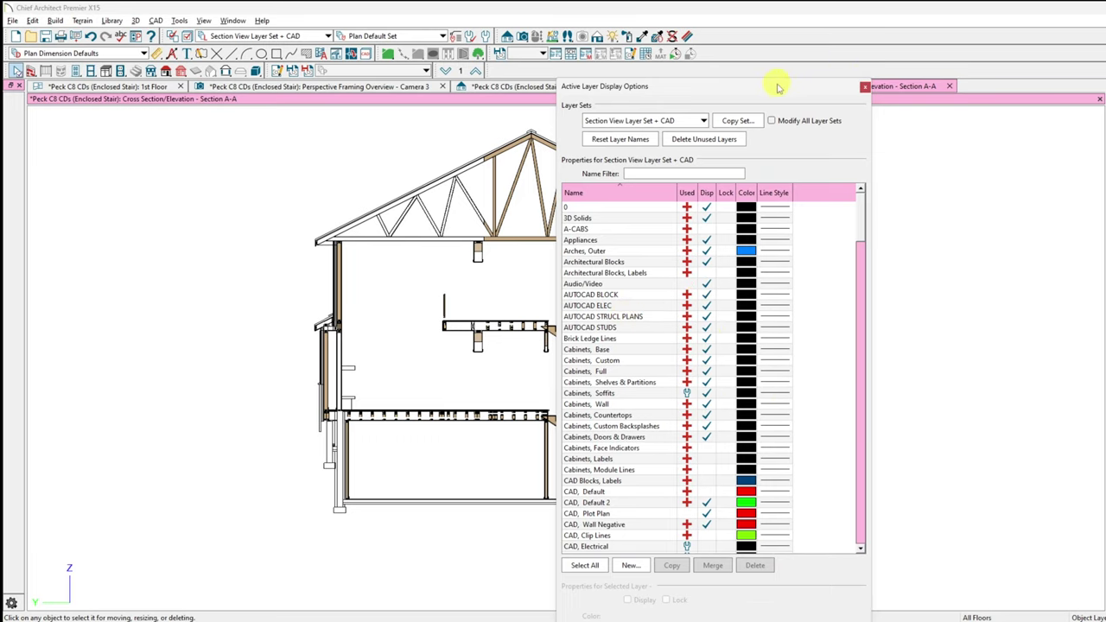
left_click_drag(777, 87, 1105, 86)
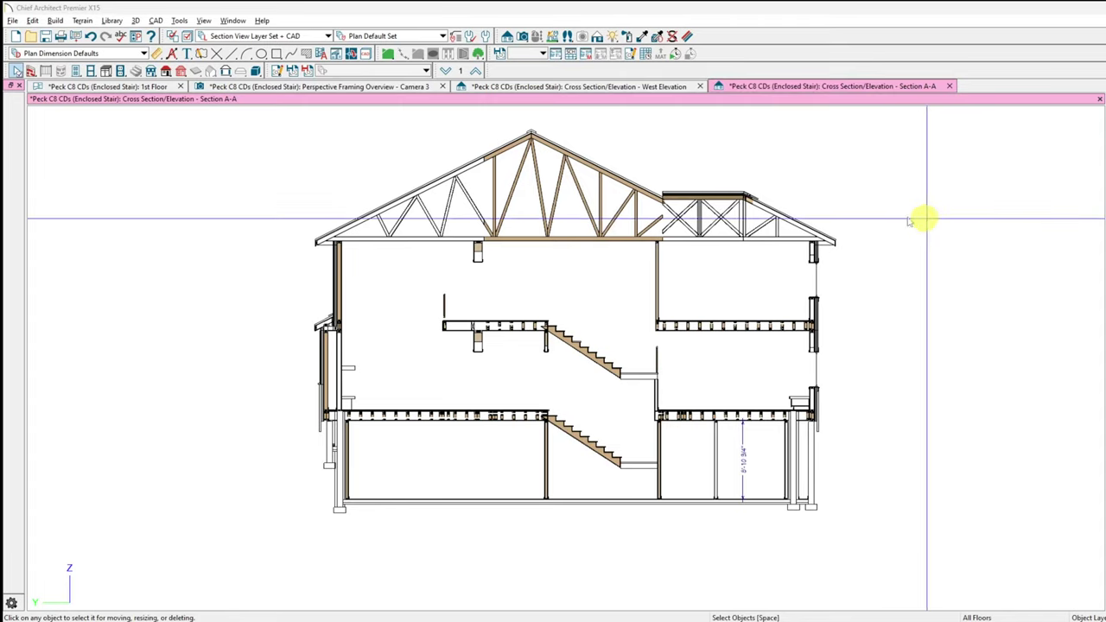
scroll(773, 453, "up", 1)
scroll(773, 453, "up", 3)
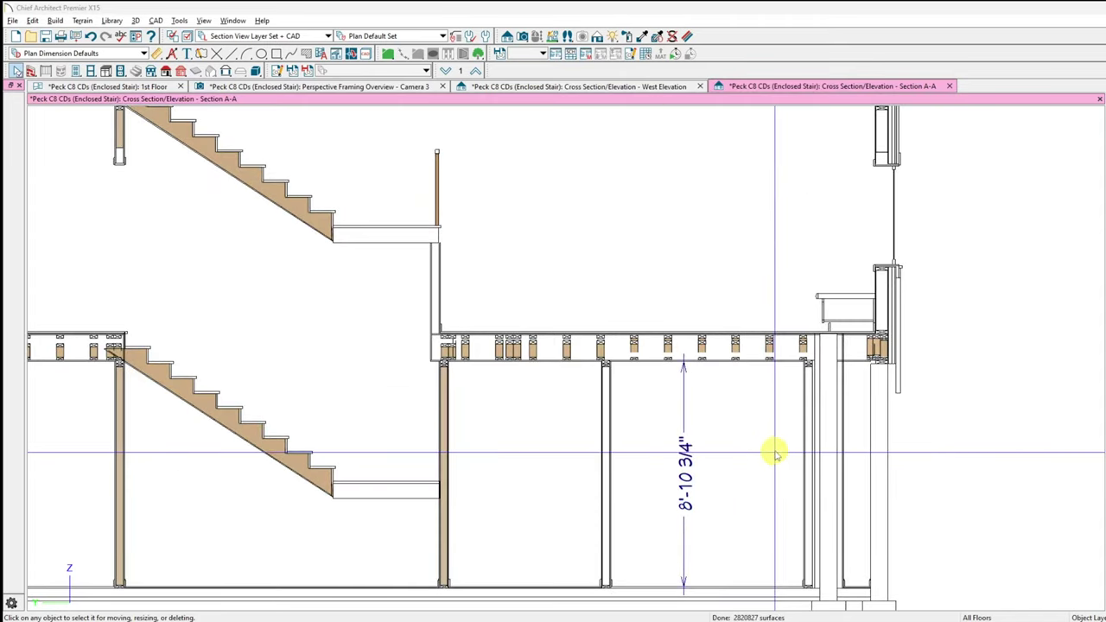
scroll(717, 384, "down", 1)
scroll(605, 384, "down", 1)
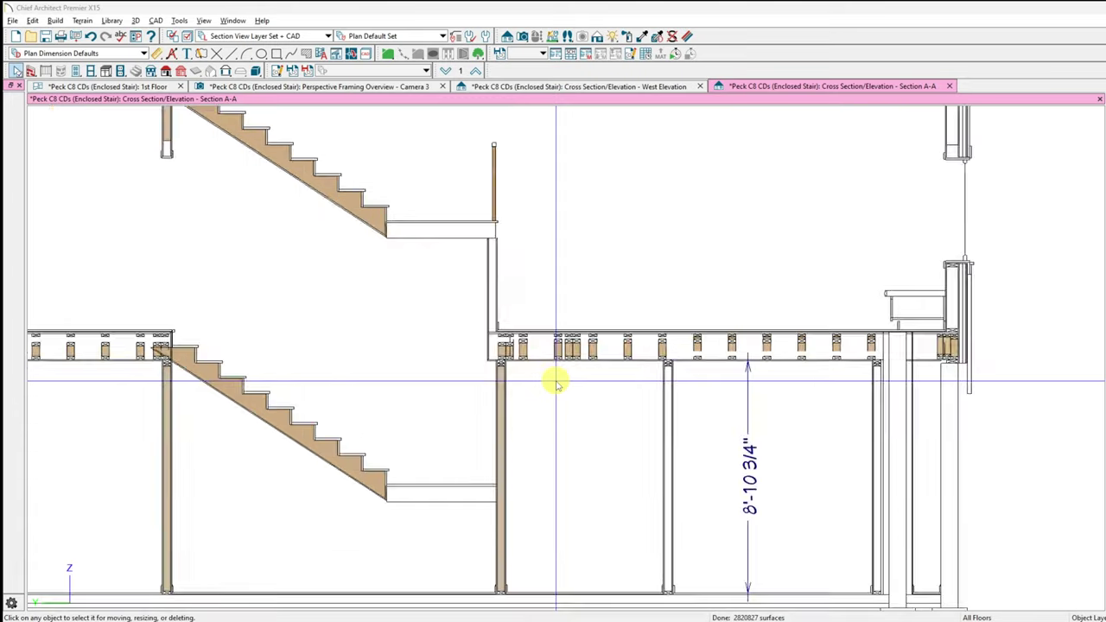
scroll(807, 440, "down", 4)
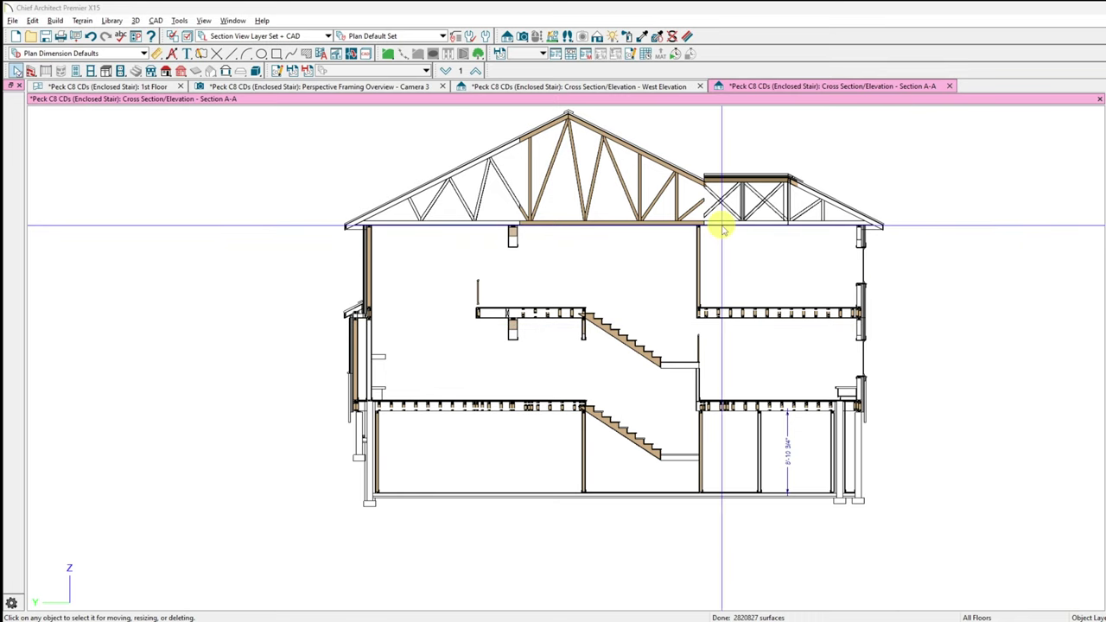
mouse_move(764, 615)
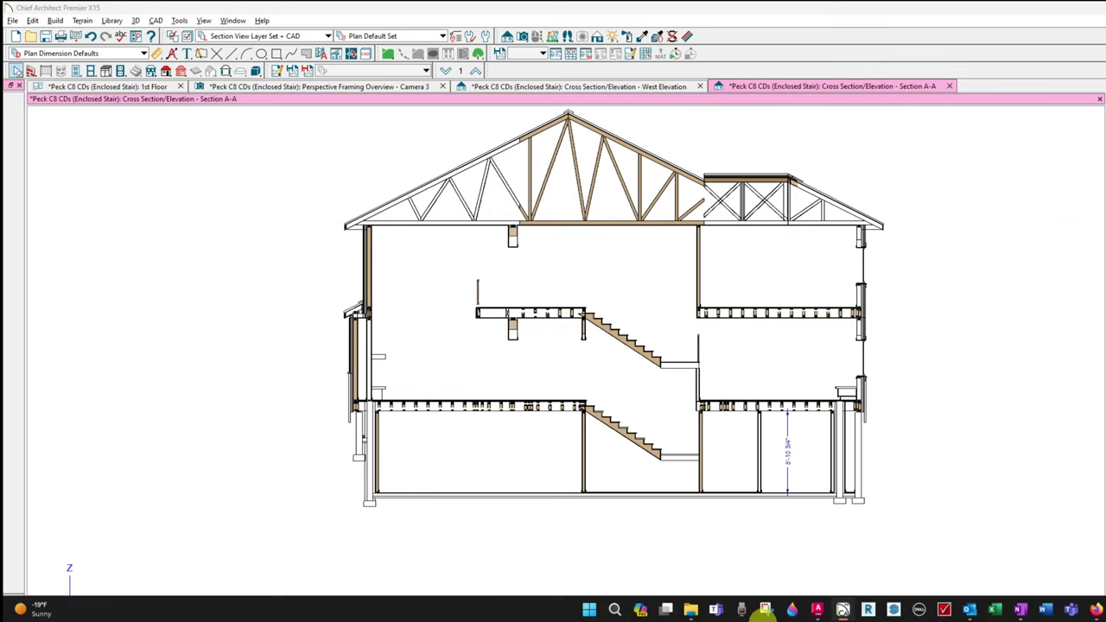
mouse_move(818, 613)
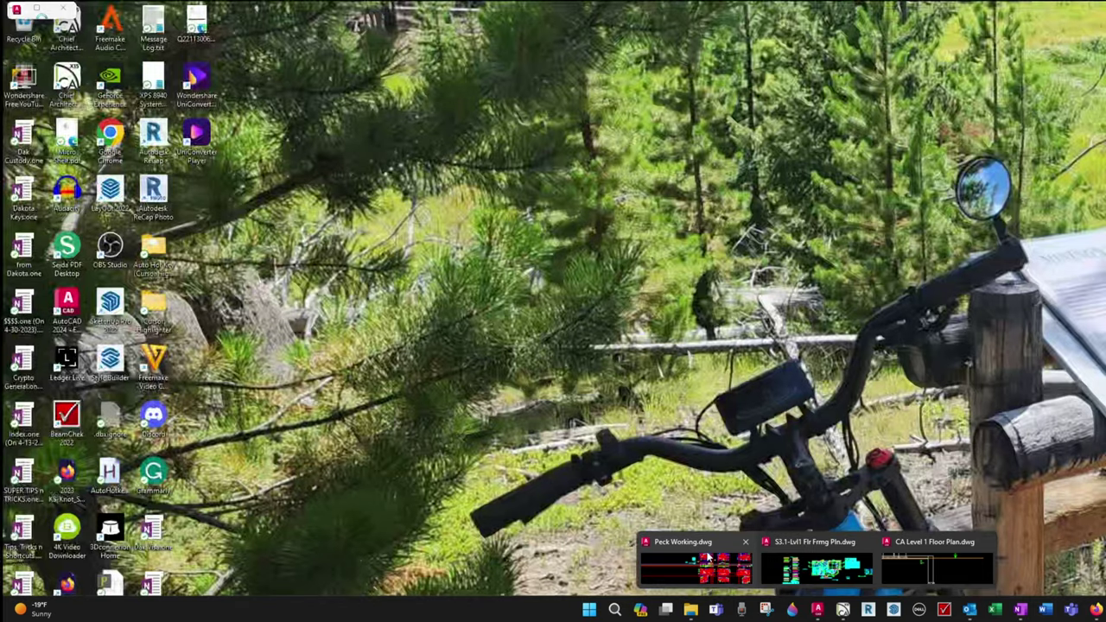
Step: Bring Peck Working.dwg to the front and zoom to the Section A-A area in model space
left_click(696, 562)
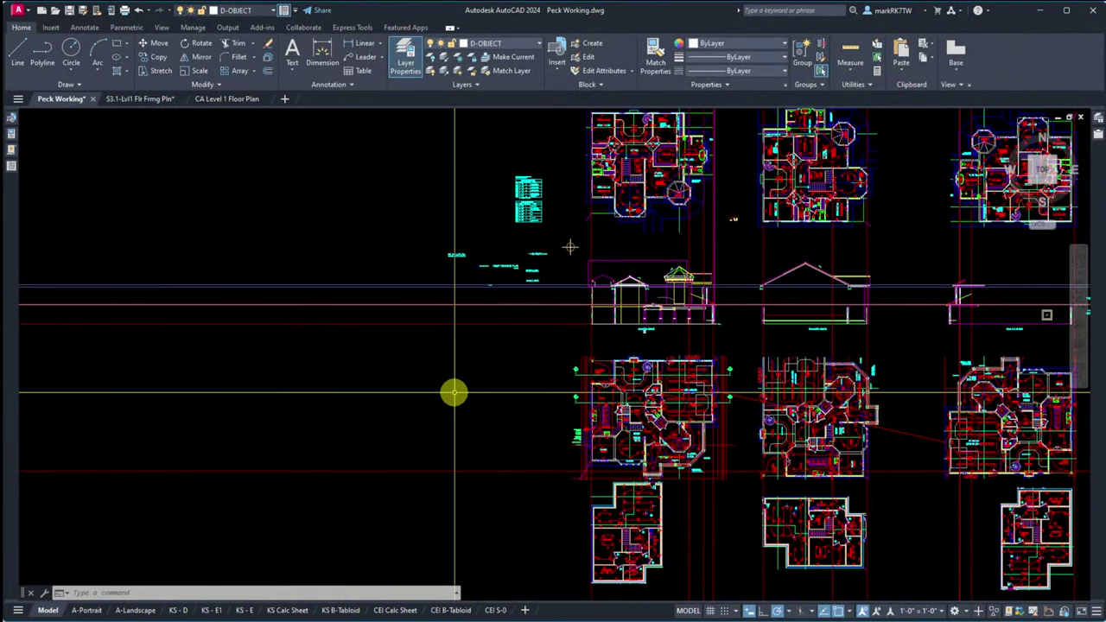
scroll(543, 393, "down", 10)
scroll(543, 393, "up", 5)
scroll(544, 393, "up", 8)
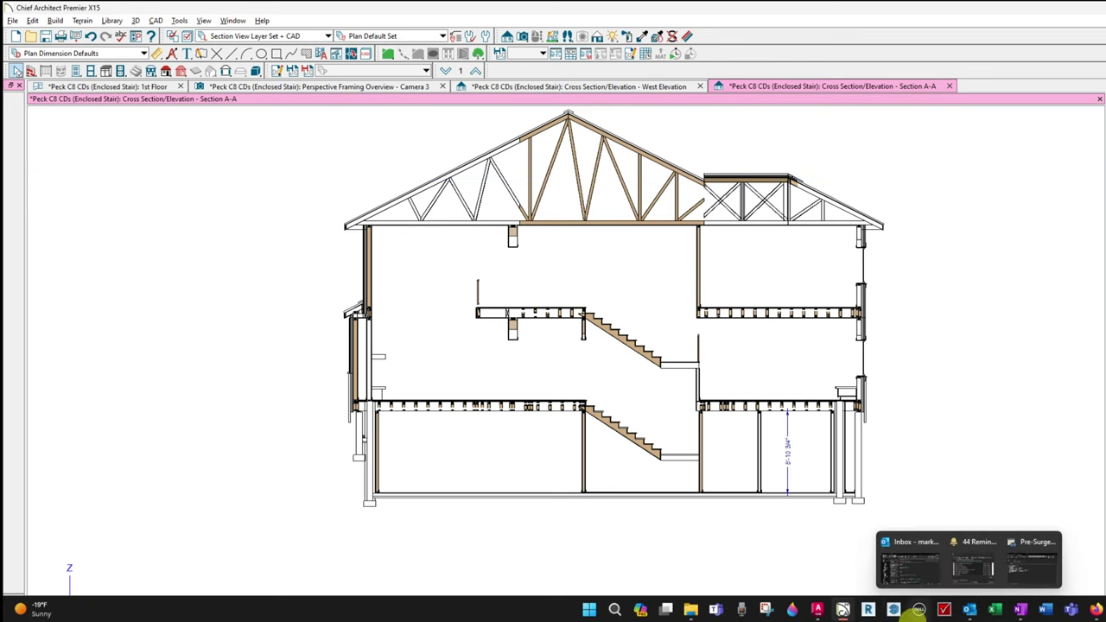
mouse_move(821, 614)
left_click(720, 558)
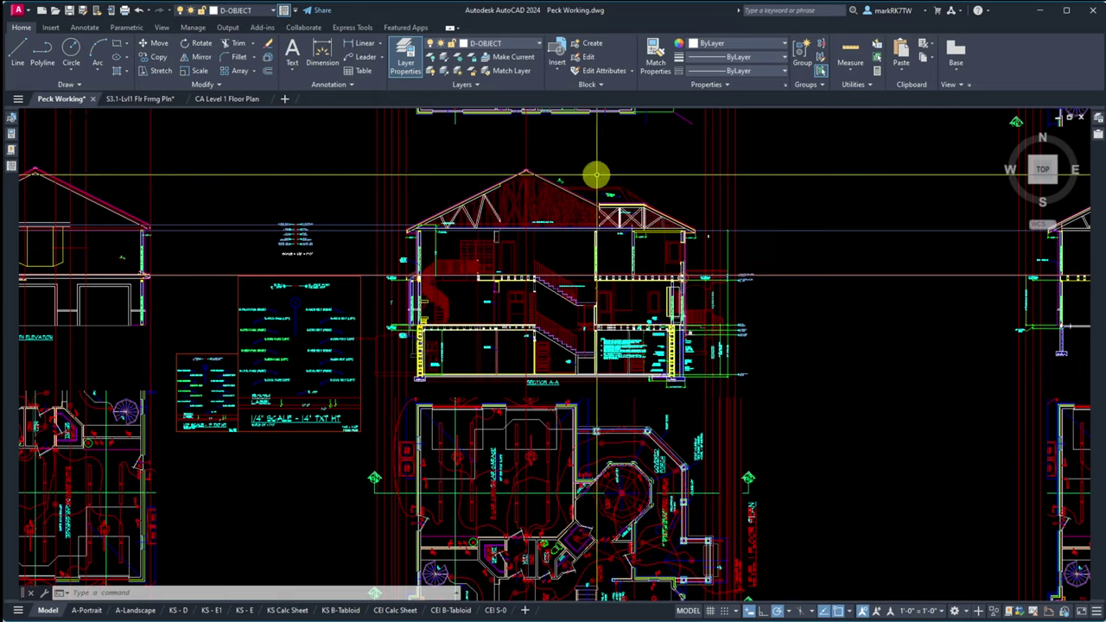
scroll(528, 375, "up", 5)
scroll(593, 449, "down", 8)
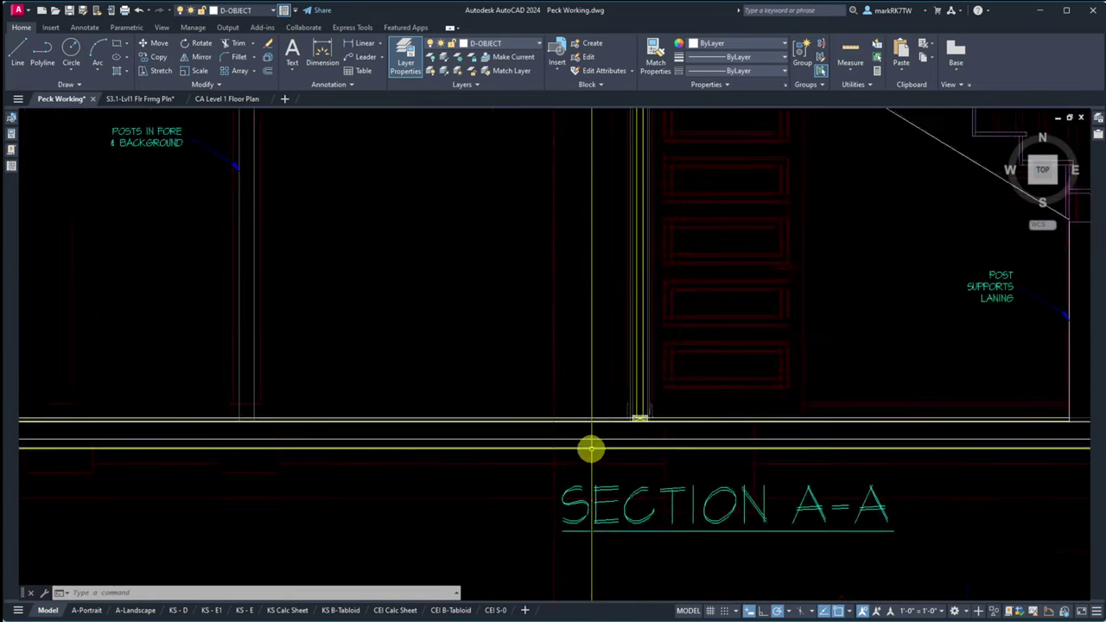
scroll(657, 472, "up", 3)
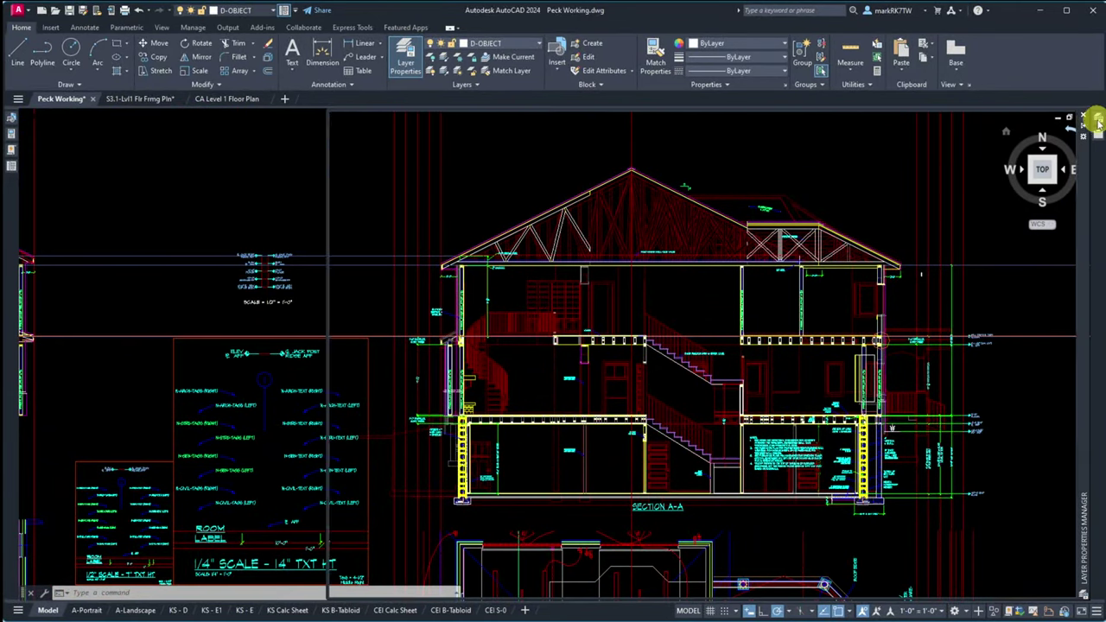
Step: Unload the CA Sec_Elev A-A and CA Section A-A references in External References
mouse_move(1097, 121)
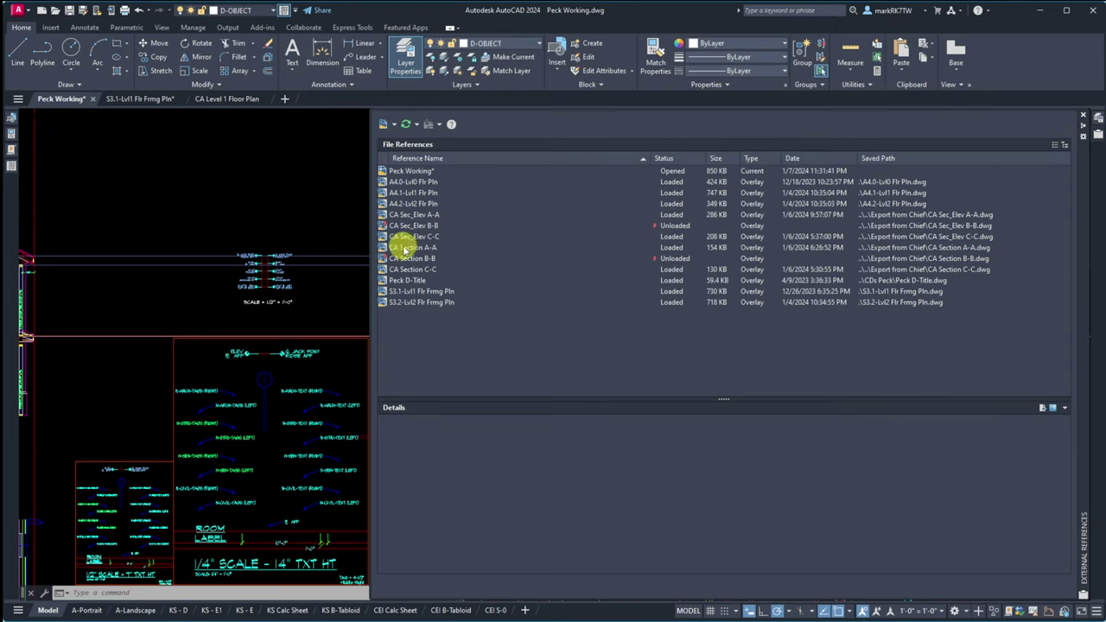
left_click(401, 249)
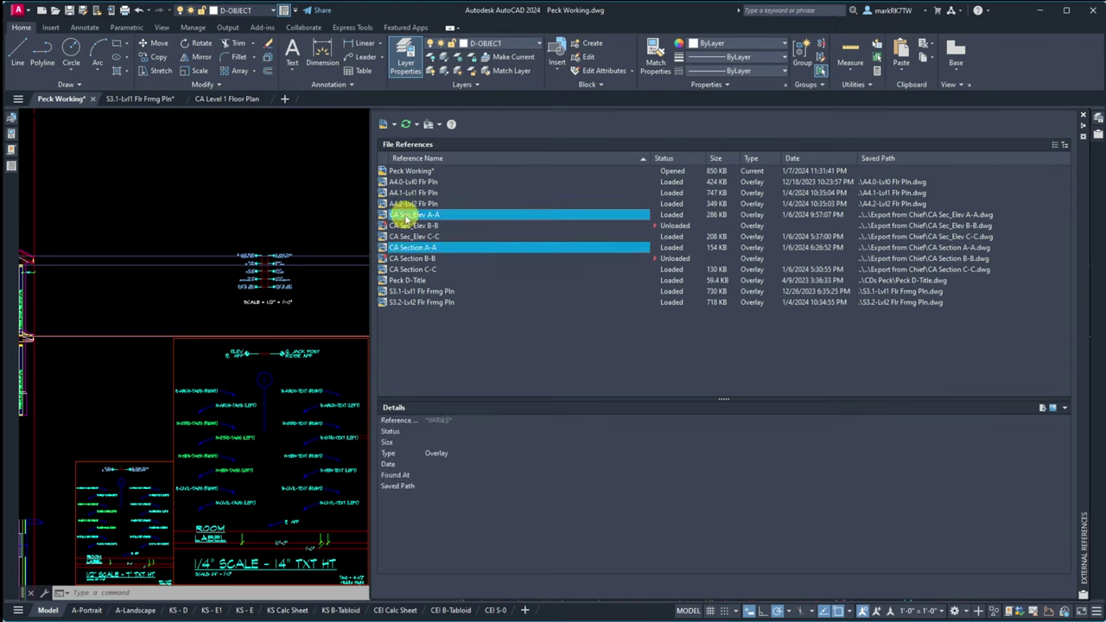
right_click(406, 220)
left_click(450, 267)
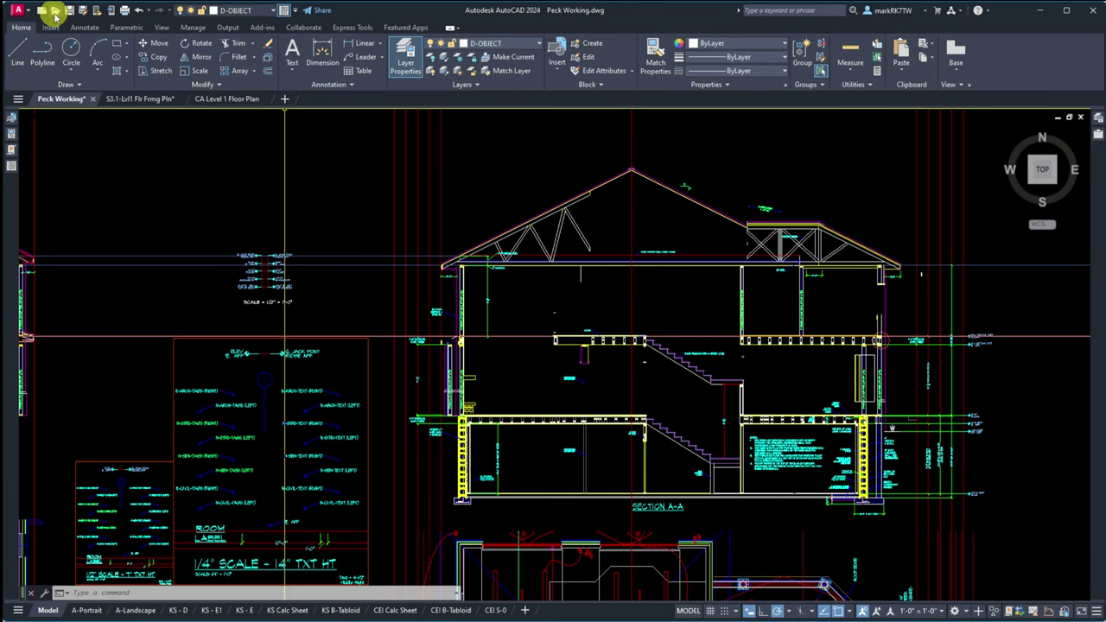
Step: Open Purge for CA Template.dwg from the CDs Peck folder, then return to Peck Working
left_click(55, 13)
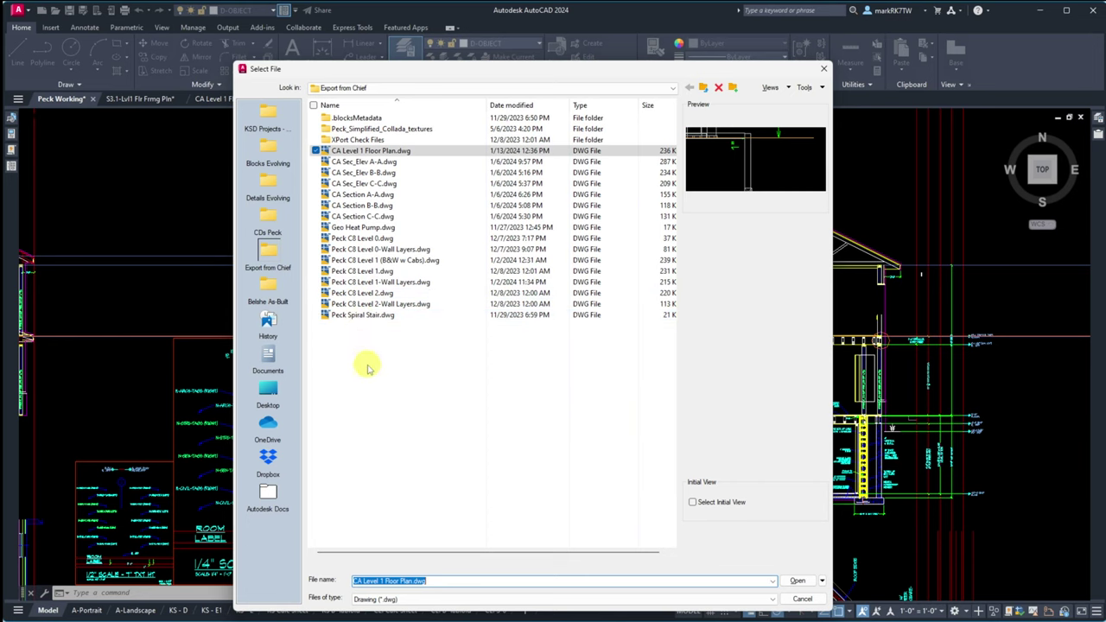
left_click(273, 220)
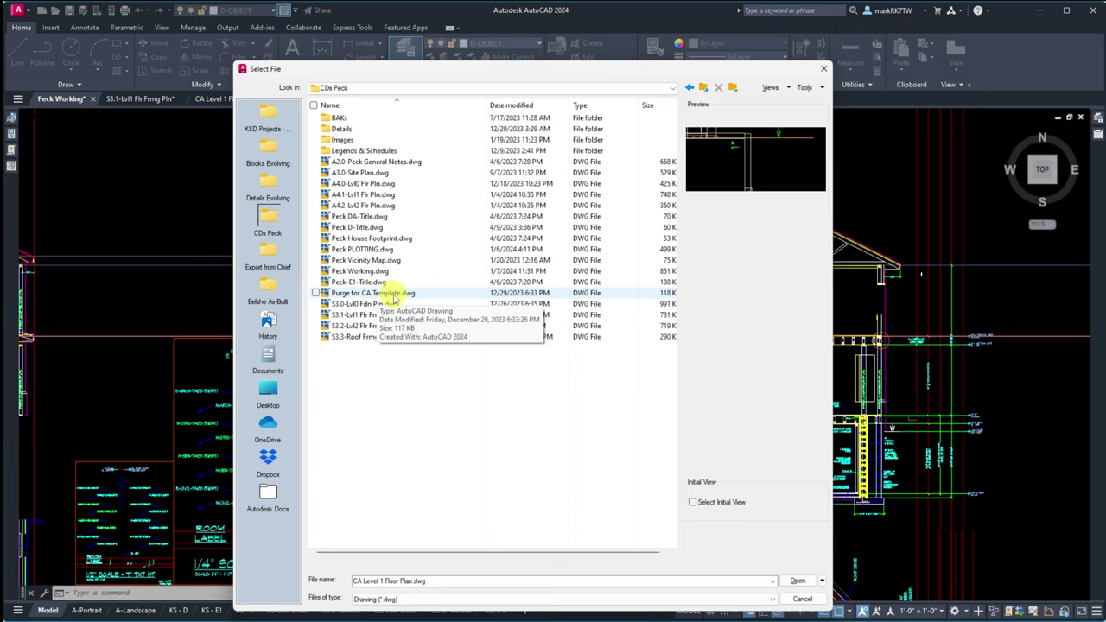
left_click(394, 294)
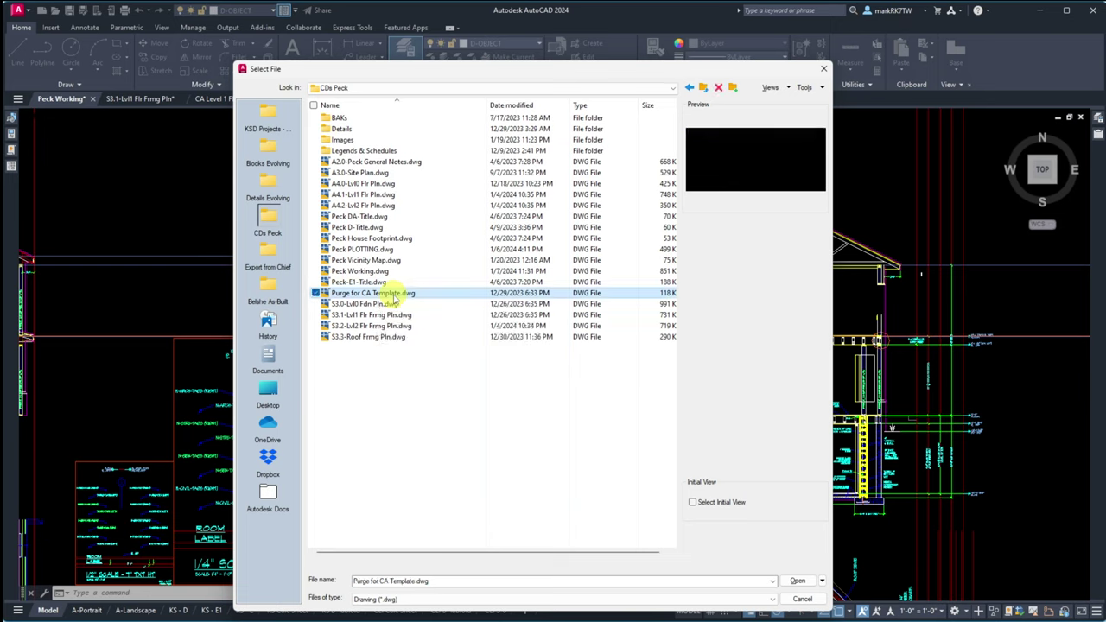
left_click(796, 581)
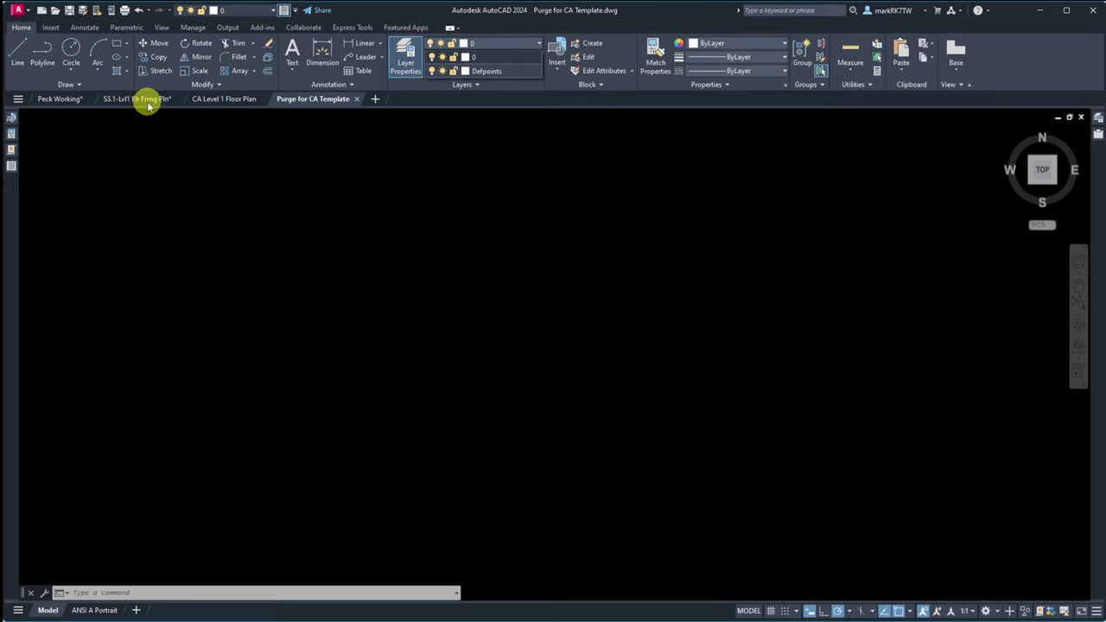
left_click(62, 99)
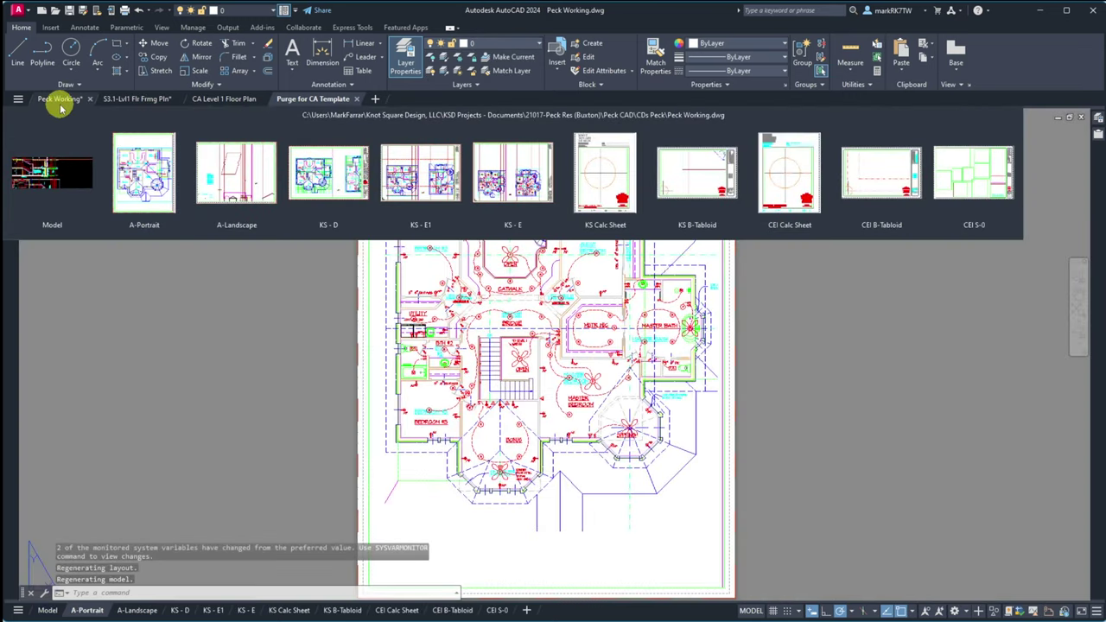
Step: Copy all 1123 Section A-A objects from model space with base point 0,0
left_click(45, 610)
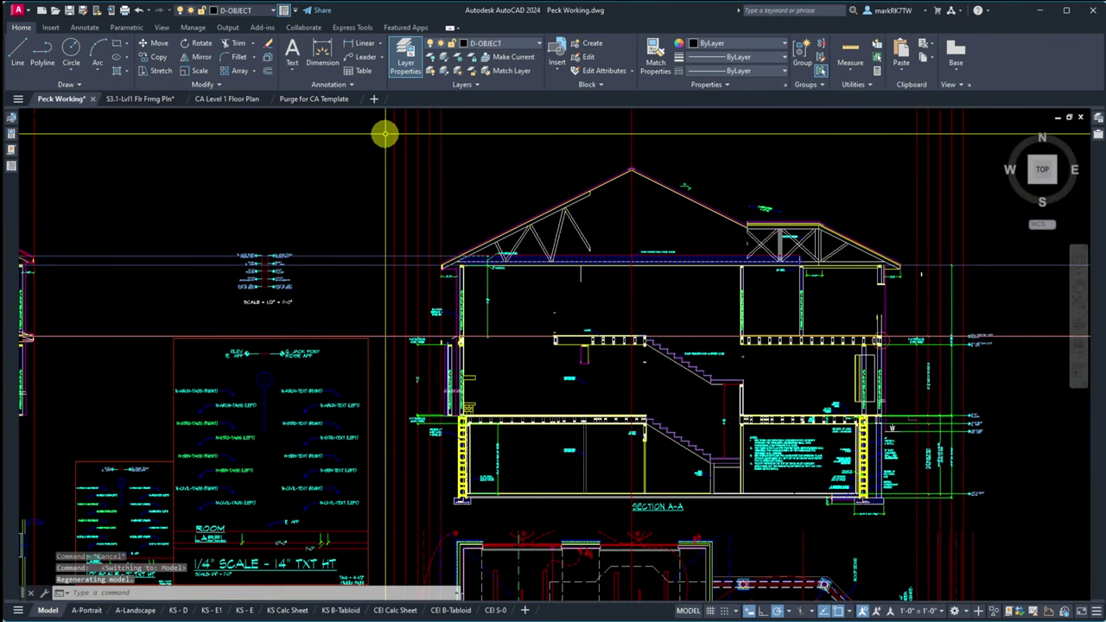
left_click(378, 134)
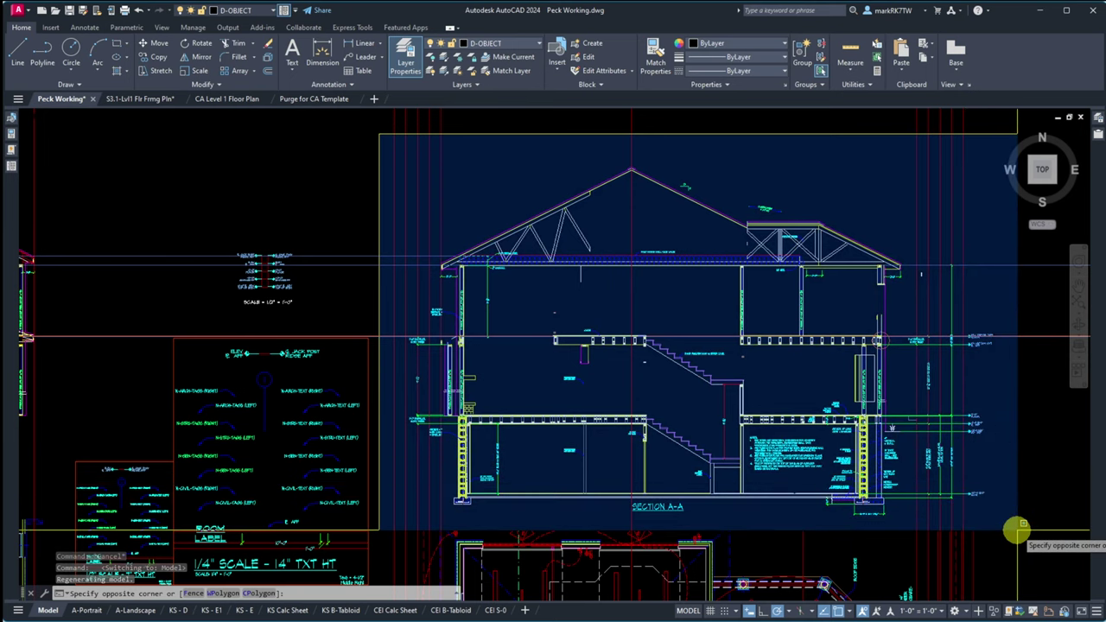
left_click(1022, 529)
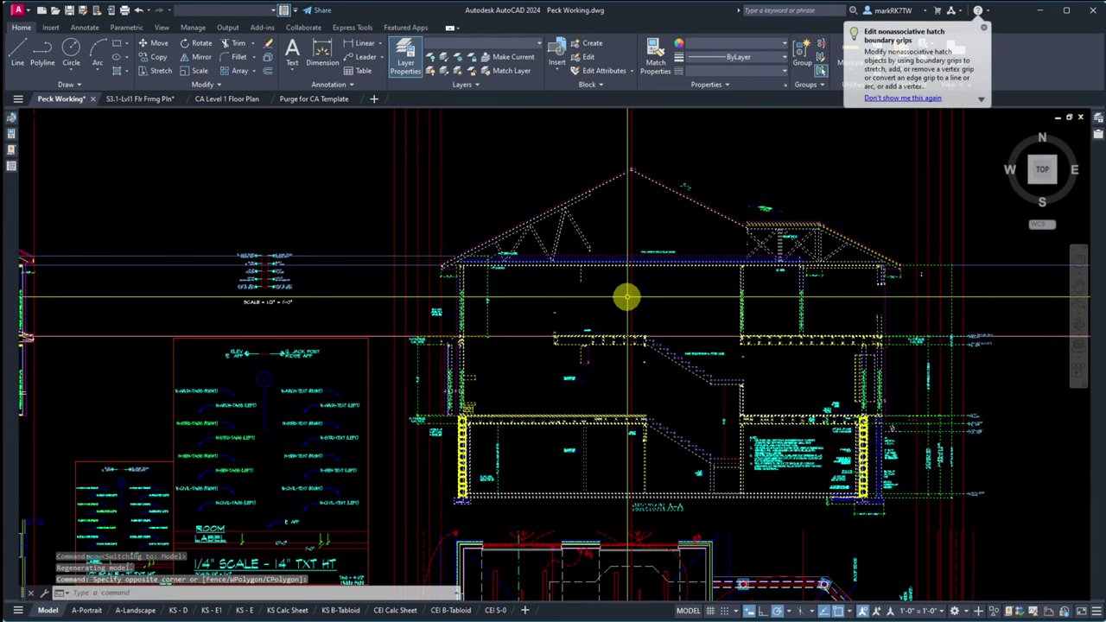
key("ctrl+shift+c")
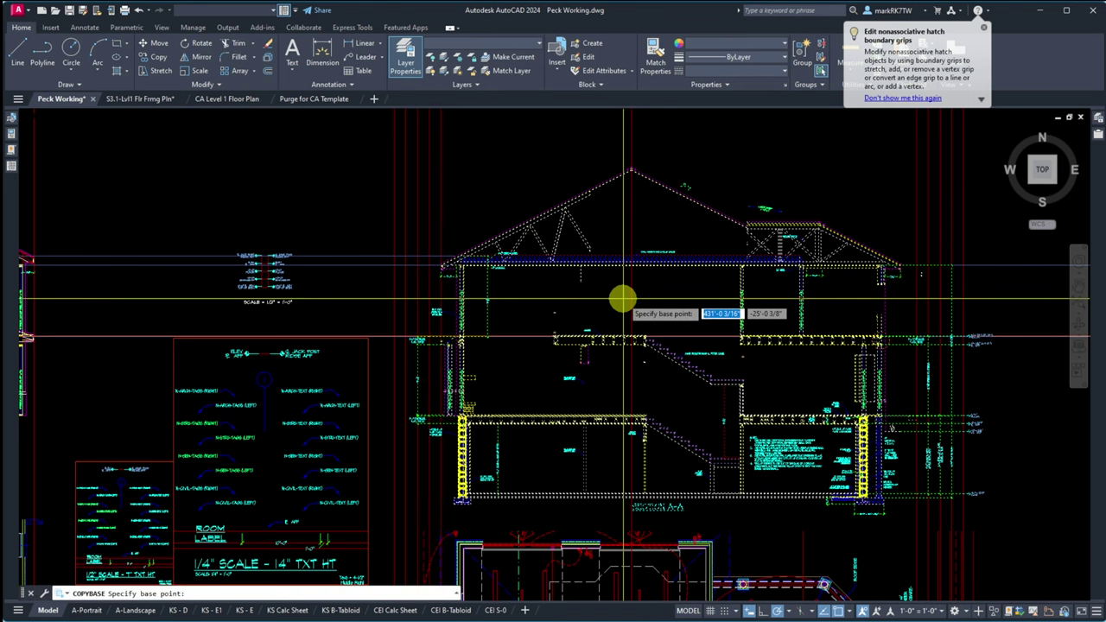
type("0,0")
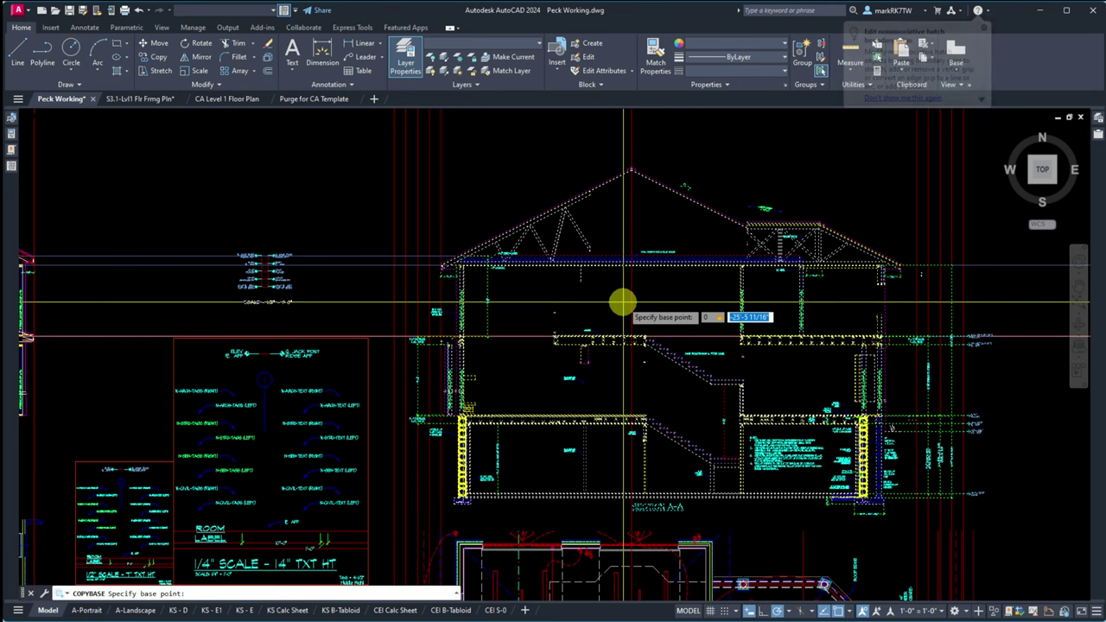
key("Return")
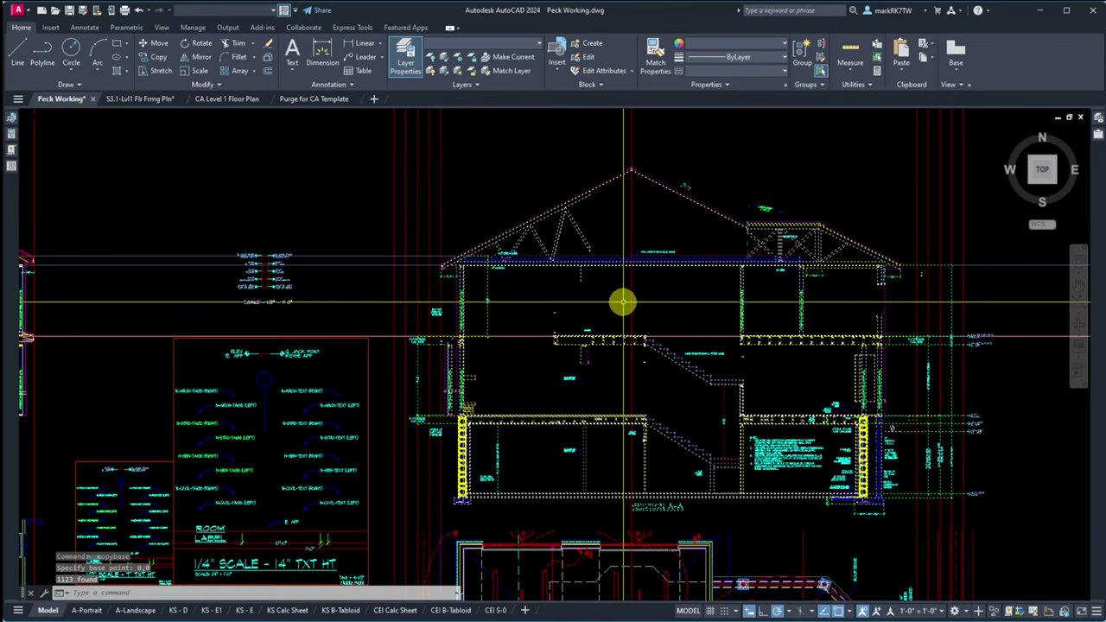
Step: Paste the section into Purge for CA Template at 0,0 and zoom to extents
left_click(316, 100)
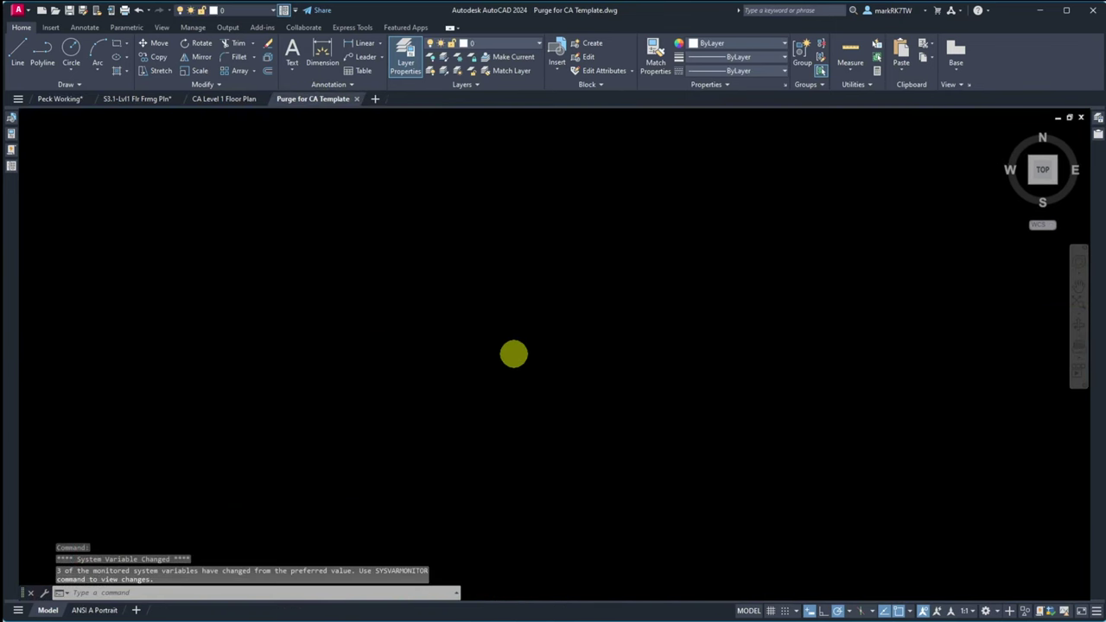
key("ctrl+v")
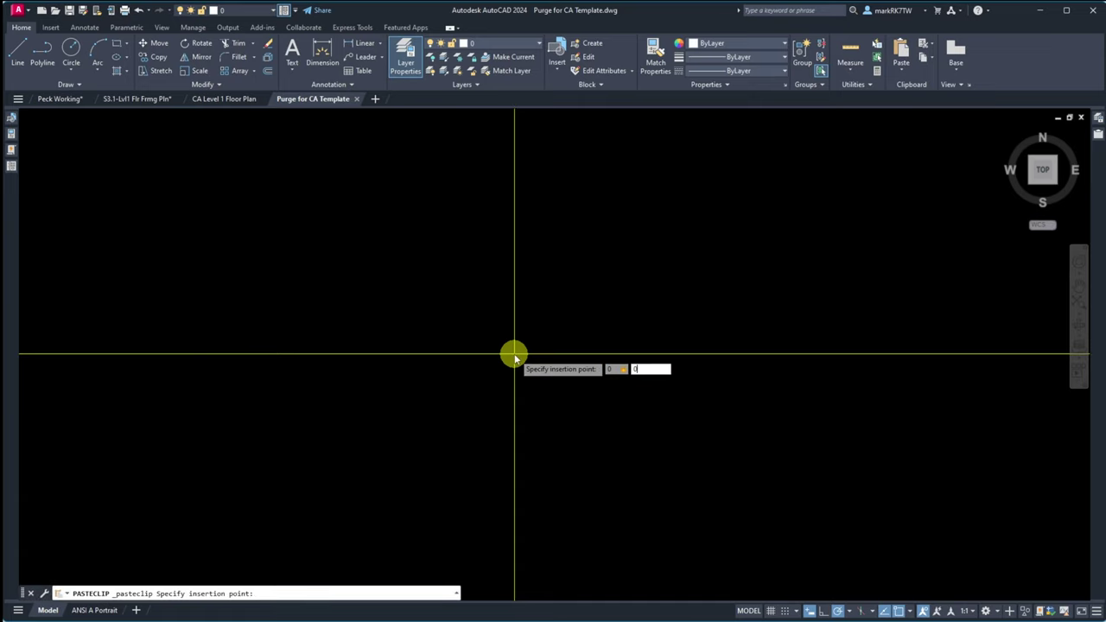
type("0,0")
key("Return")
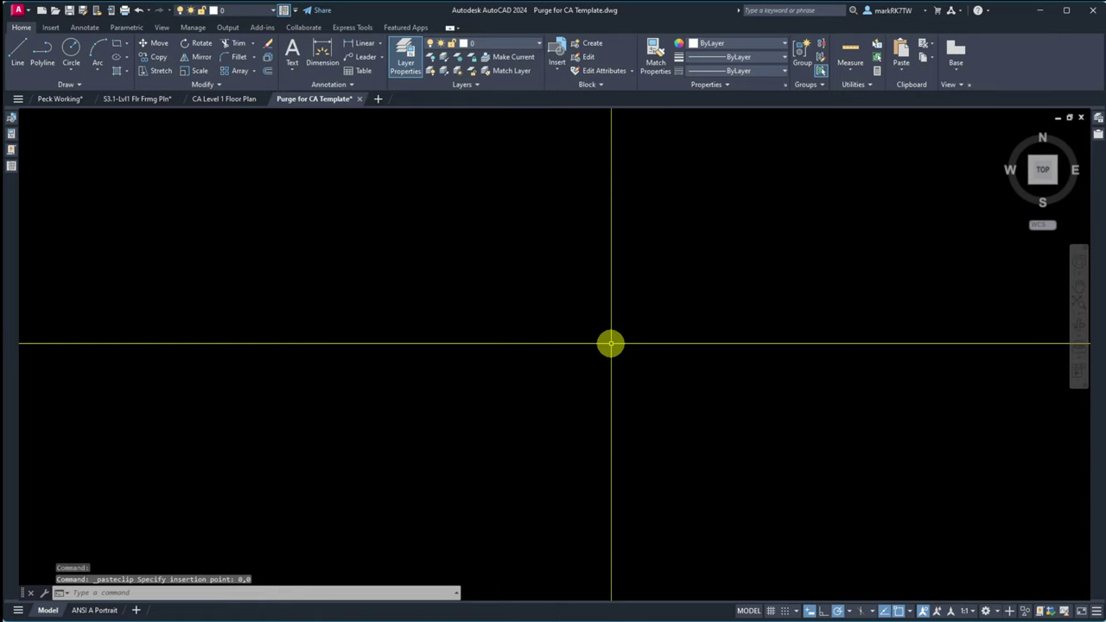
type("z")
key("Return")
type("e")
key("Return")
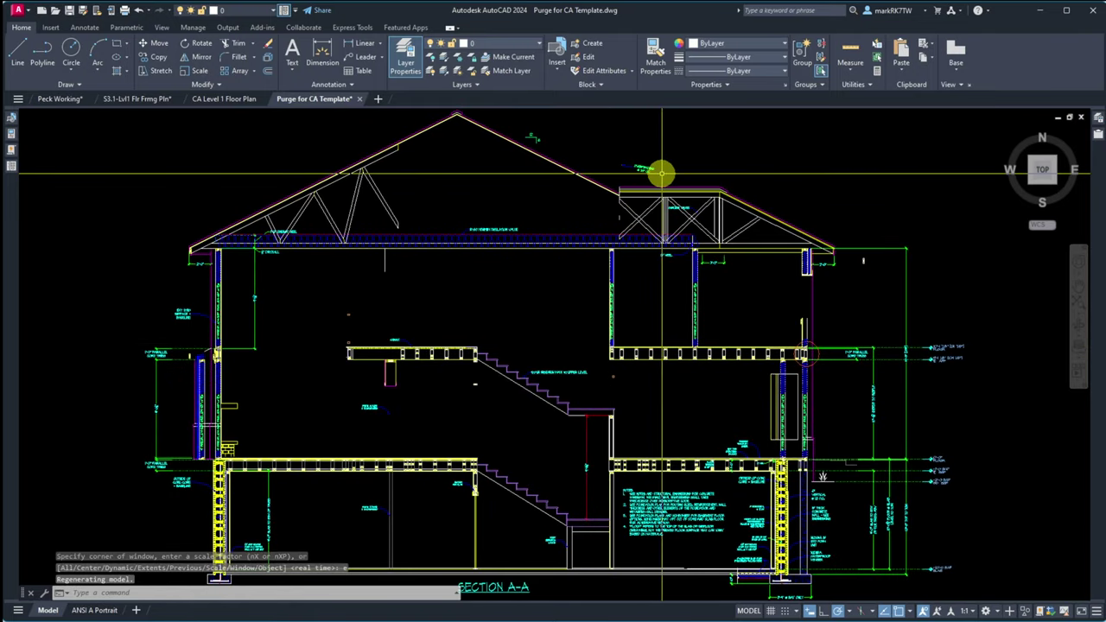
scroll(661, 172, "up", 6)
Step: Erase the OVERFRAMING note from the pasted section
left_click(517, 132)
left_click(665, 230)
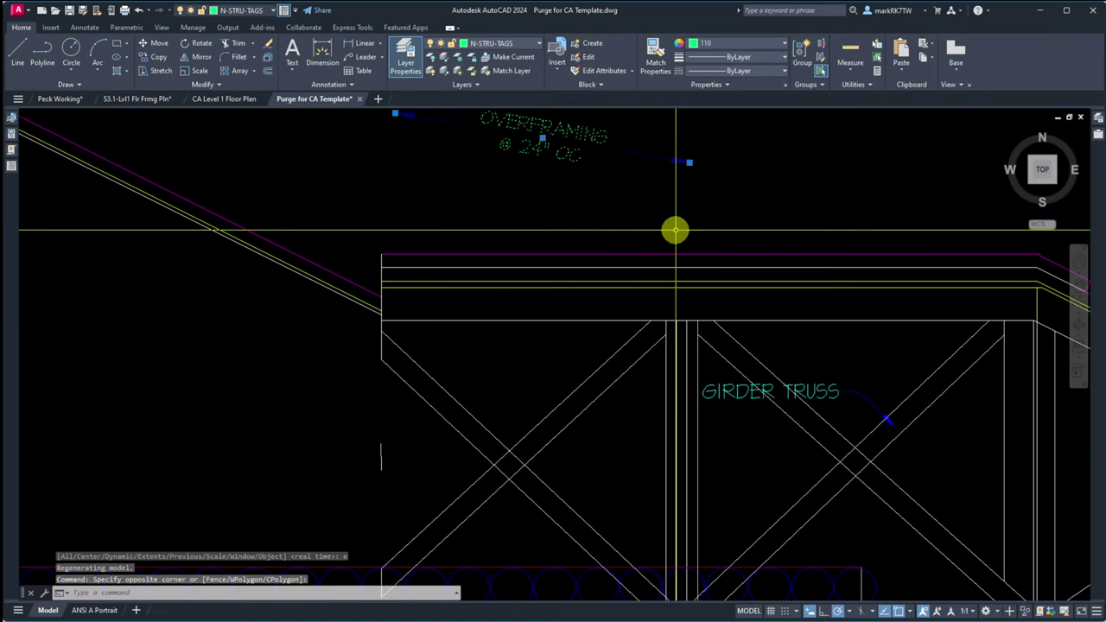
key("Delete")
scroll(691, 239, "down", 5)
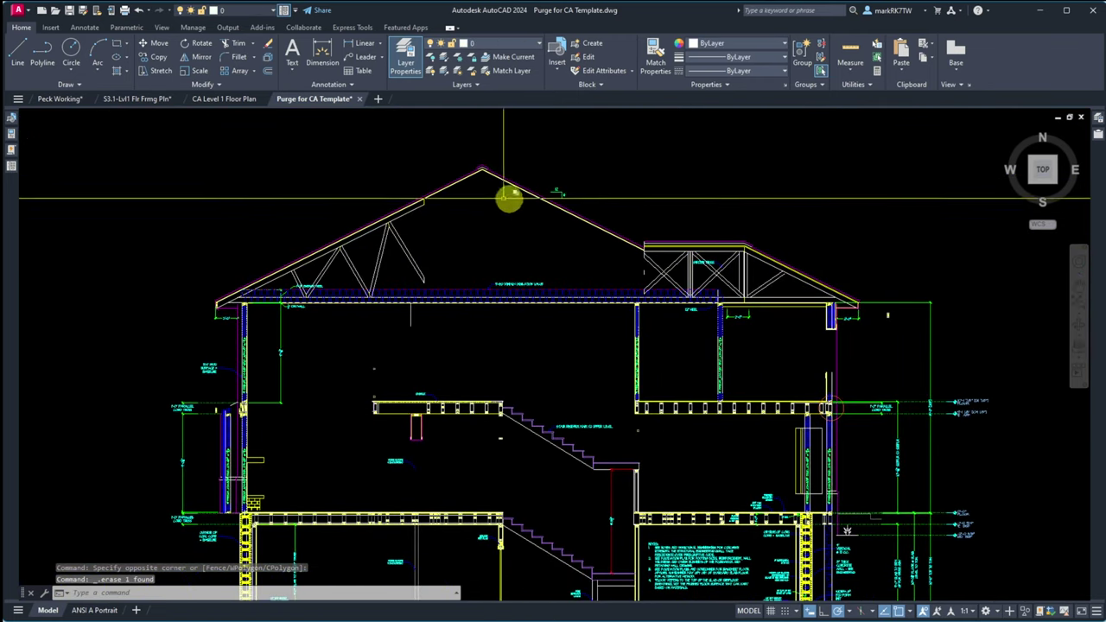
scroll(790, 215, "down", 2)
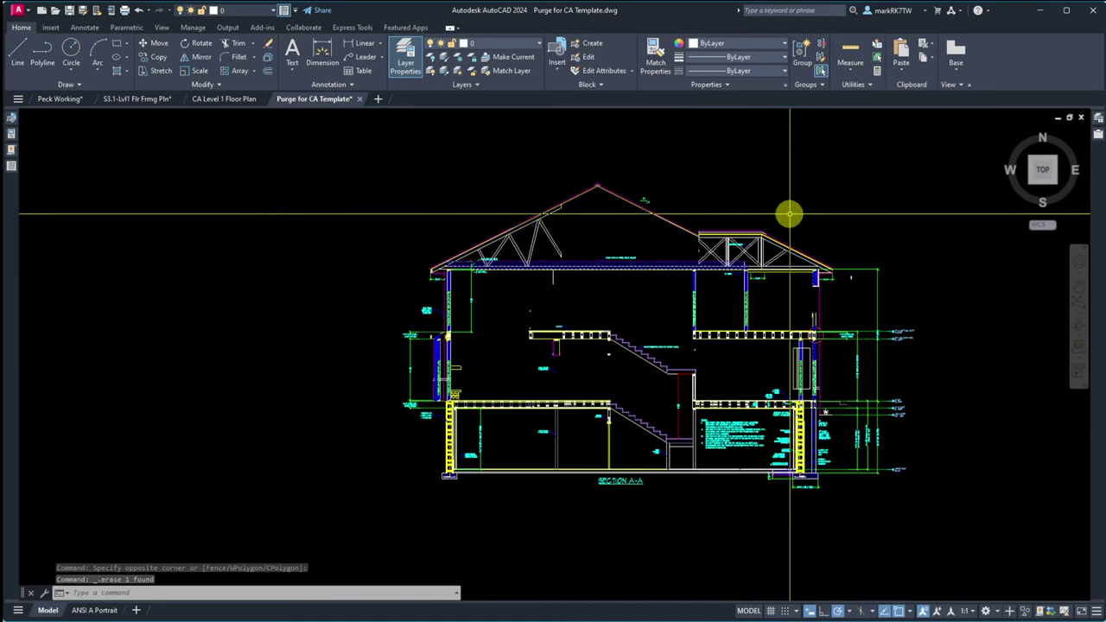
scroll(745, 323, "up", 2)
scroll(745, 323, "down", 2)
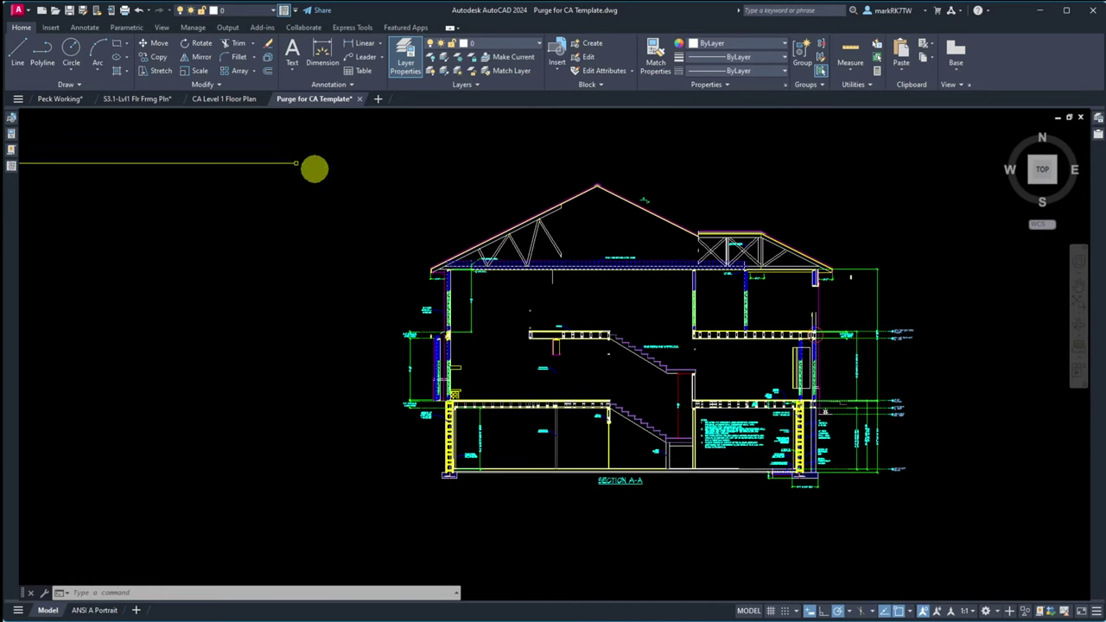
Step: Save the drawing as Section A-A (Purged).dwg in the ACAD Purged for Chief folder
left_click(80, 12)
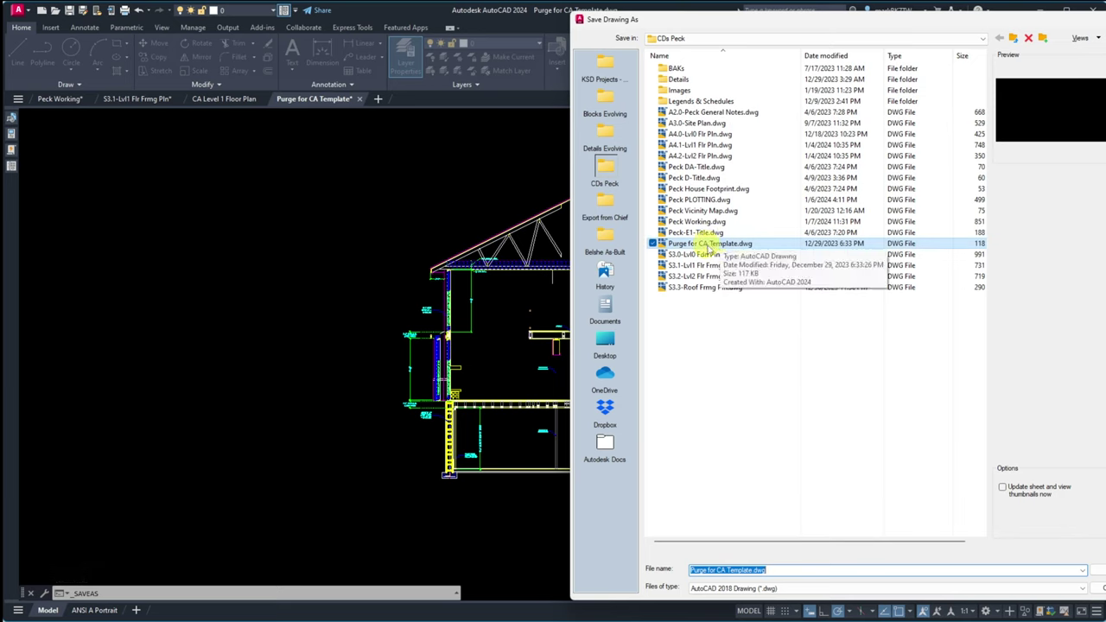
left_click(613, 204)
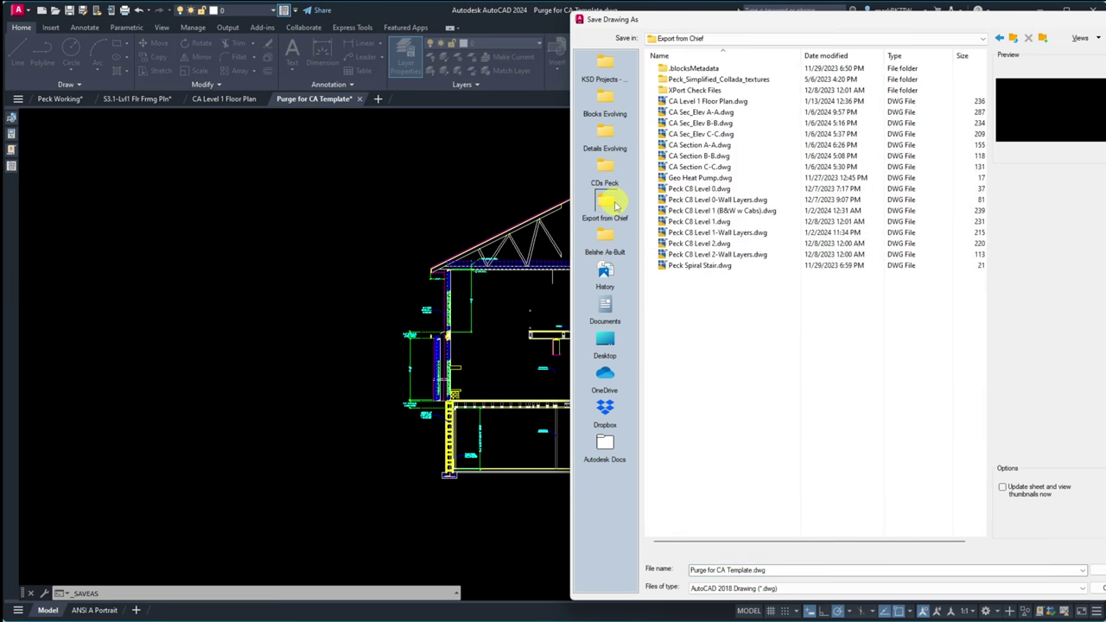
left_click(1014, 39)
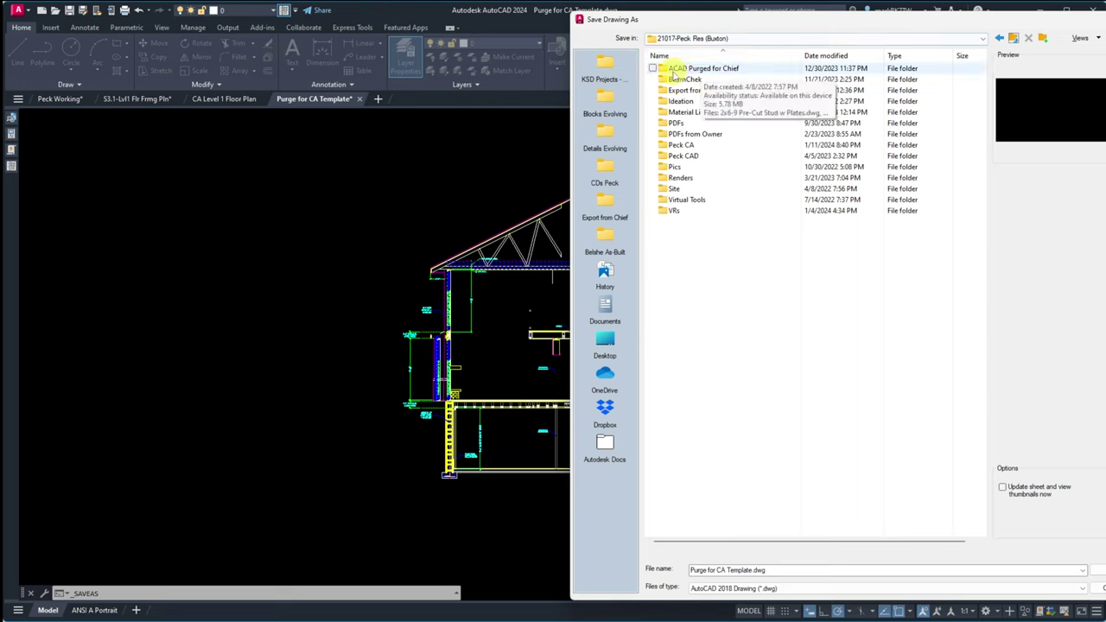
left_click(704, 69)
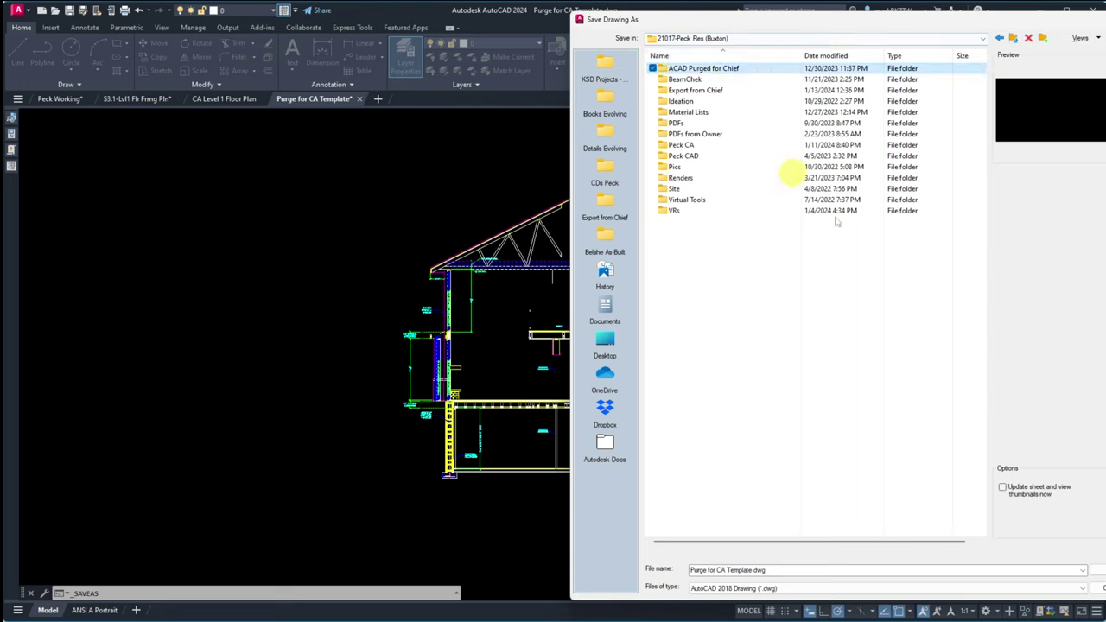
double_click(662, 69)
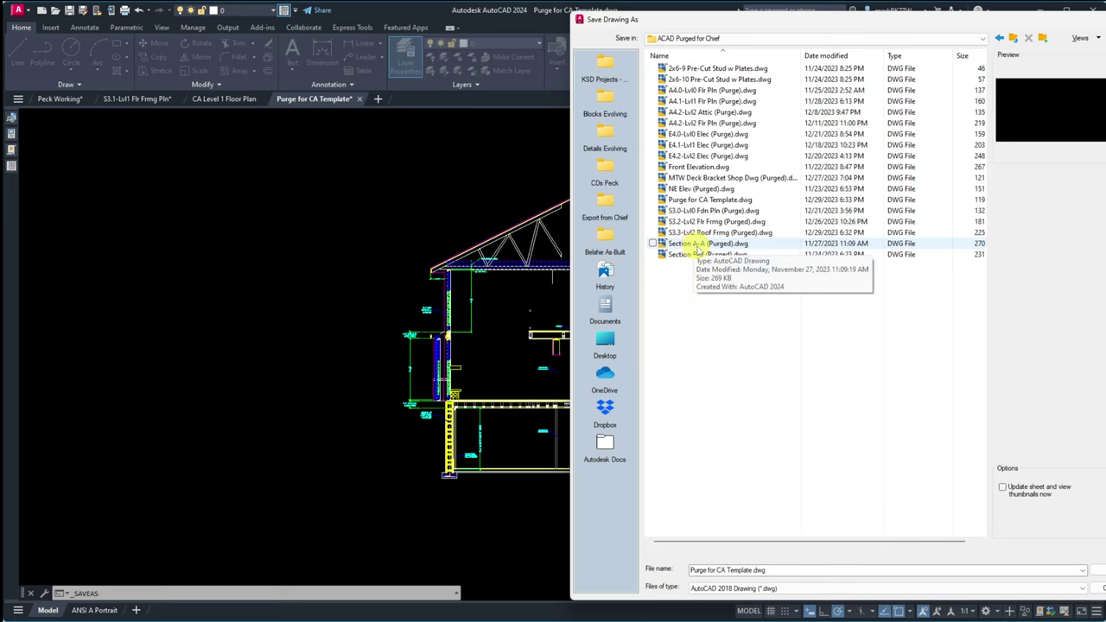
left_click(696, 245)
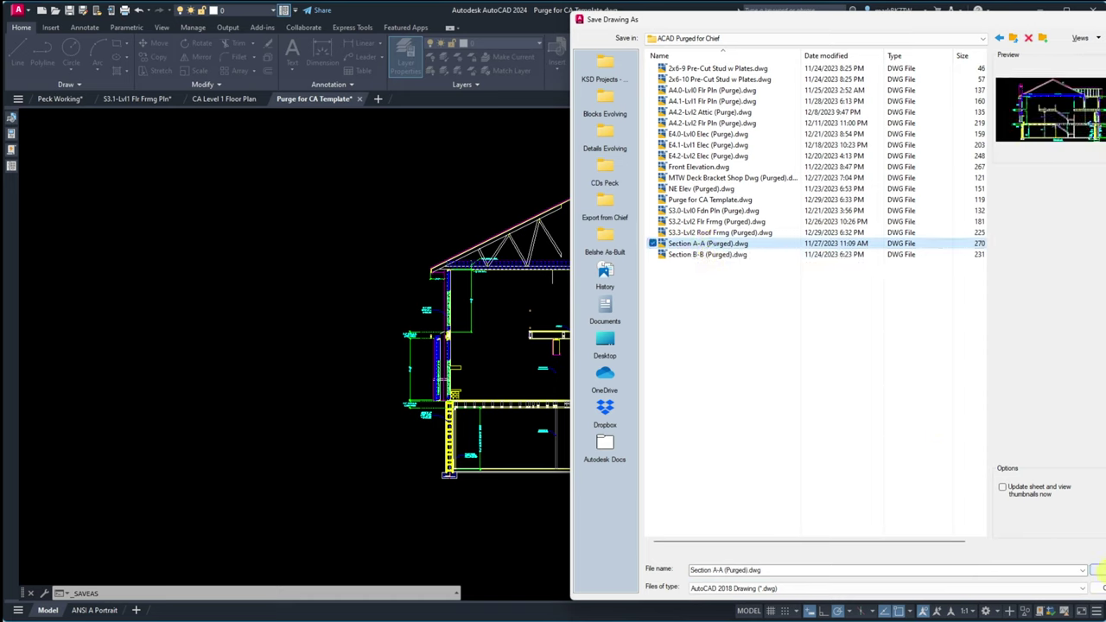
left_click(1098, 570)
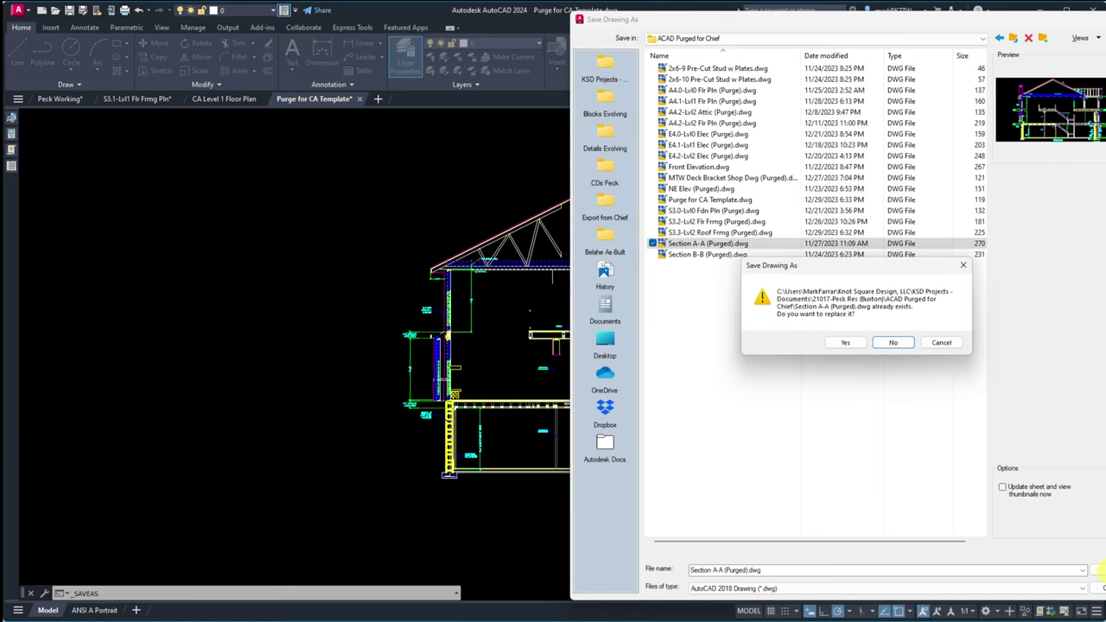
Step: Confirm replacing the existing file, then delete the general NOTES text block
left_click(846, 343)
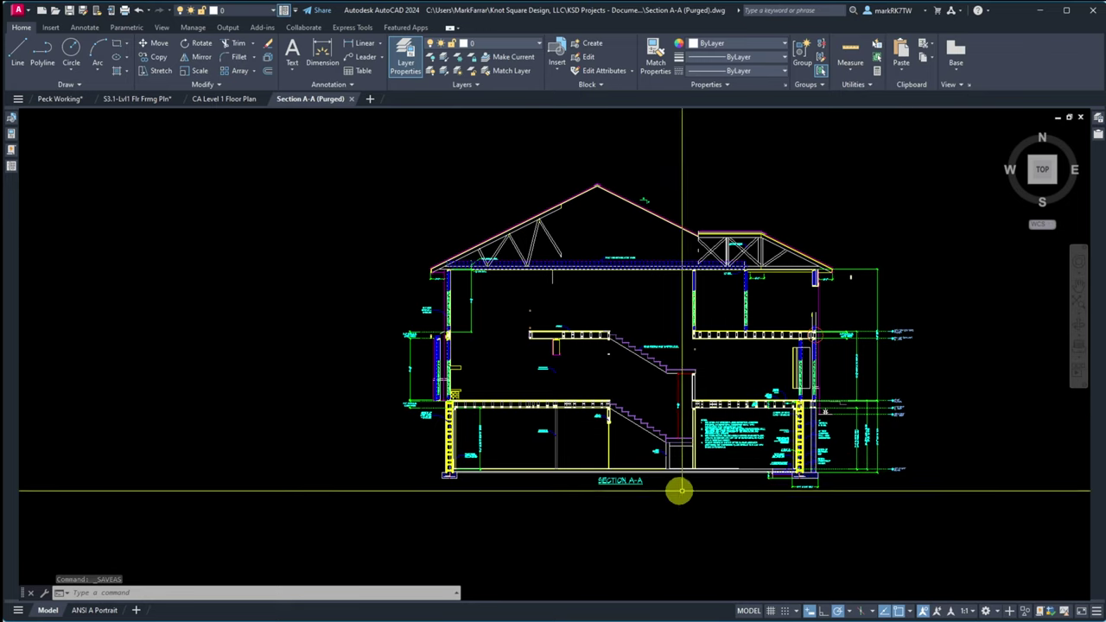
scroll(780, 461, "up", 5)
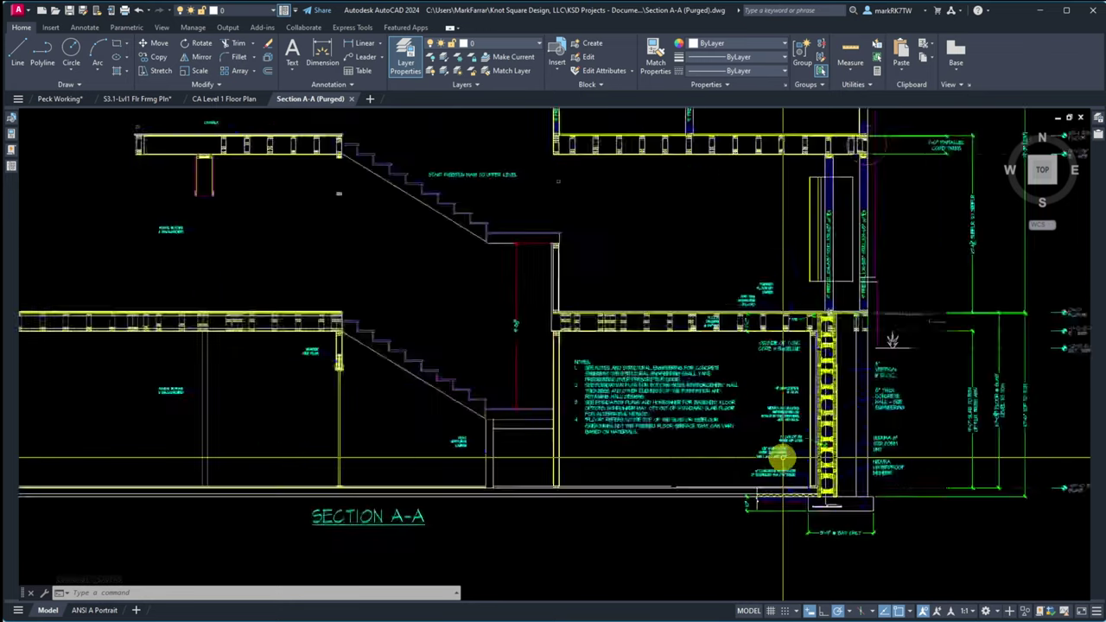
left_click(616, 406)
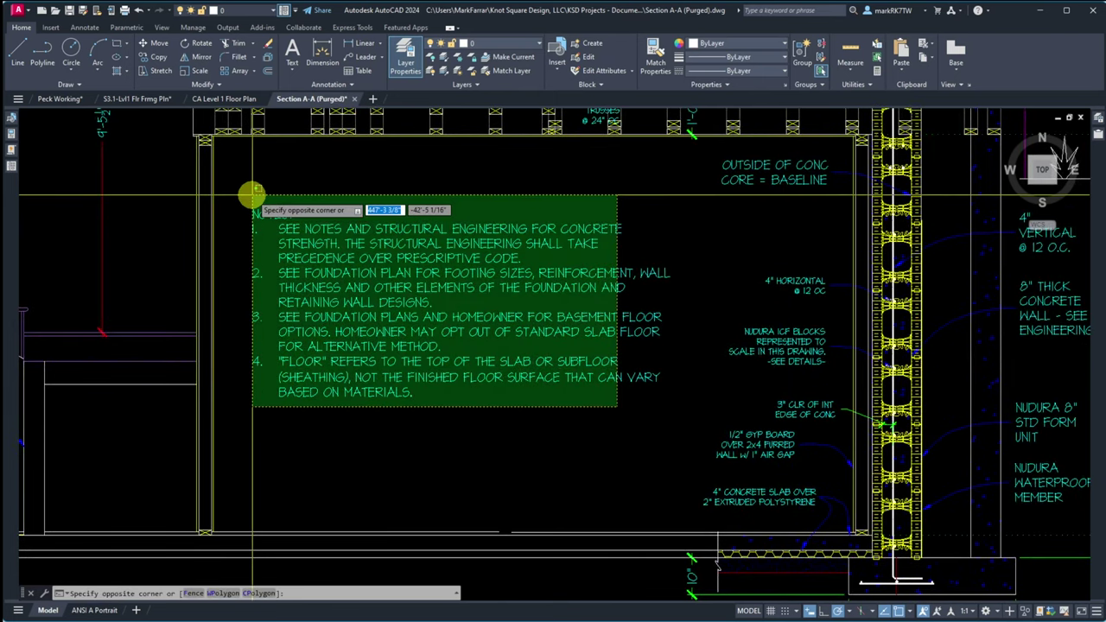
left_click(256, 193)
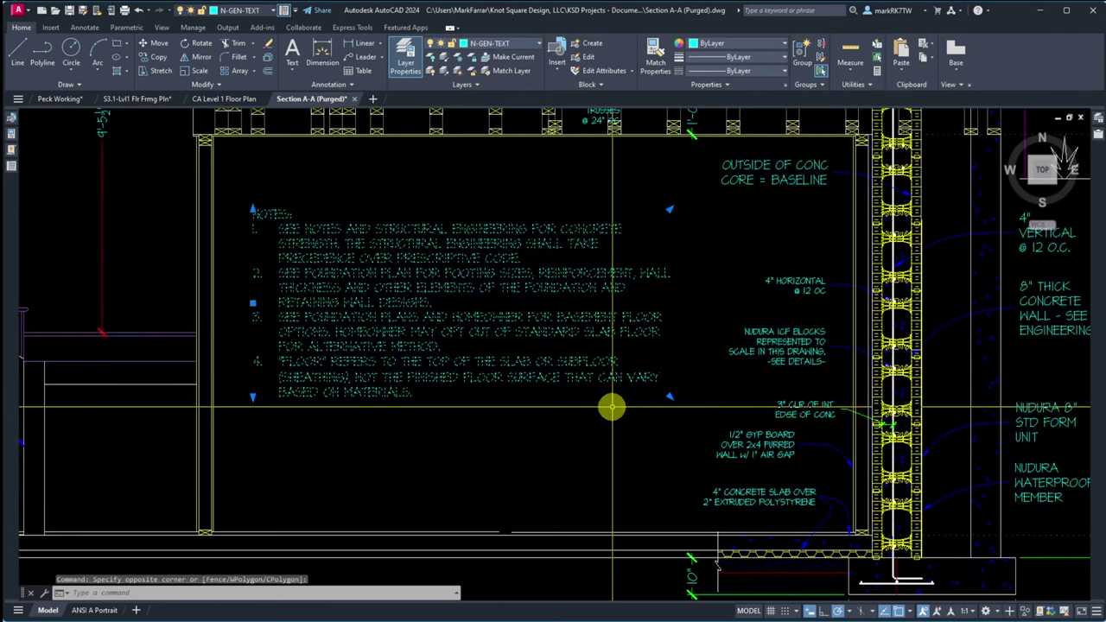
key("Delete")
scroll(614, 414, "down", 5)
scroll(626, 414, "up", 3)
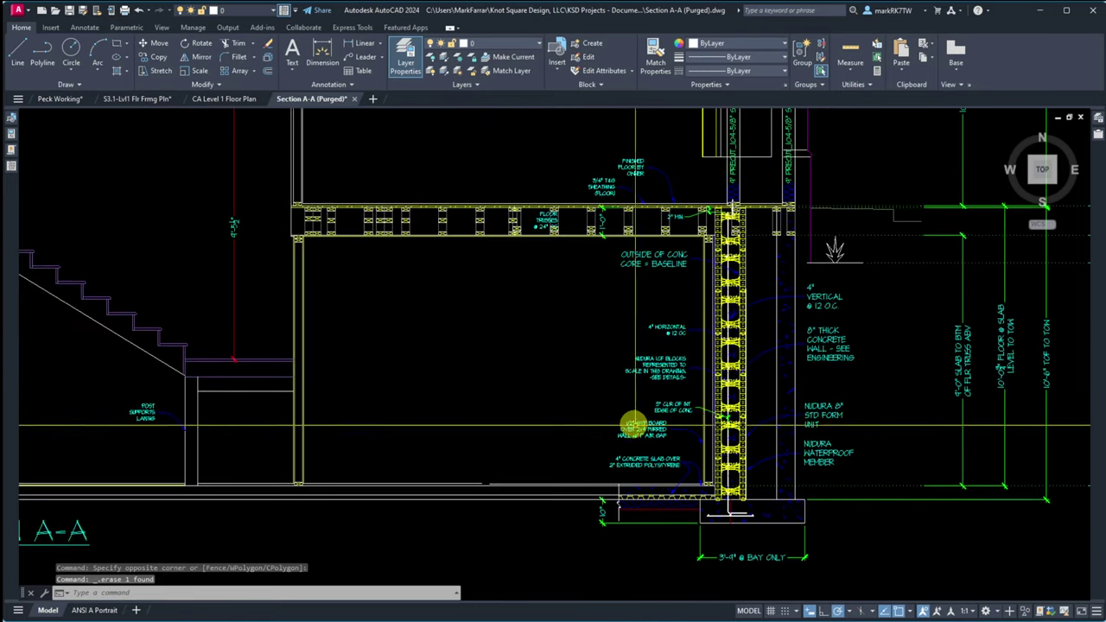
scroll(691, 483, "up", 5)
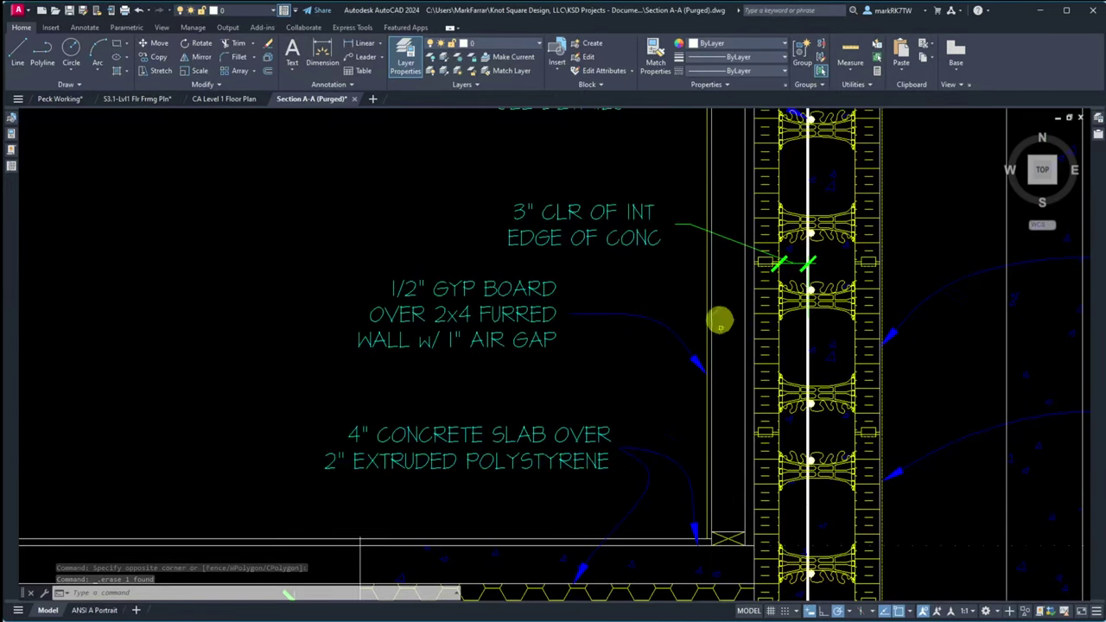
scroll(666, 409, "down", 5)
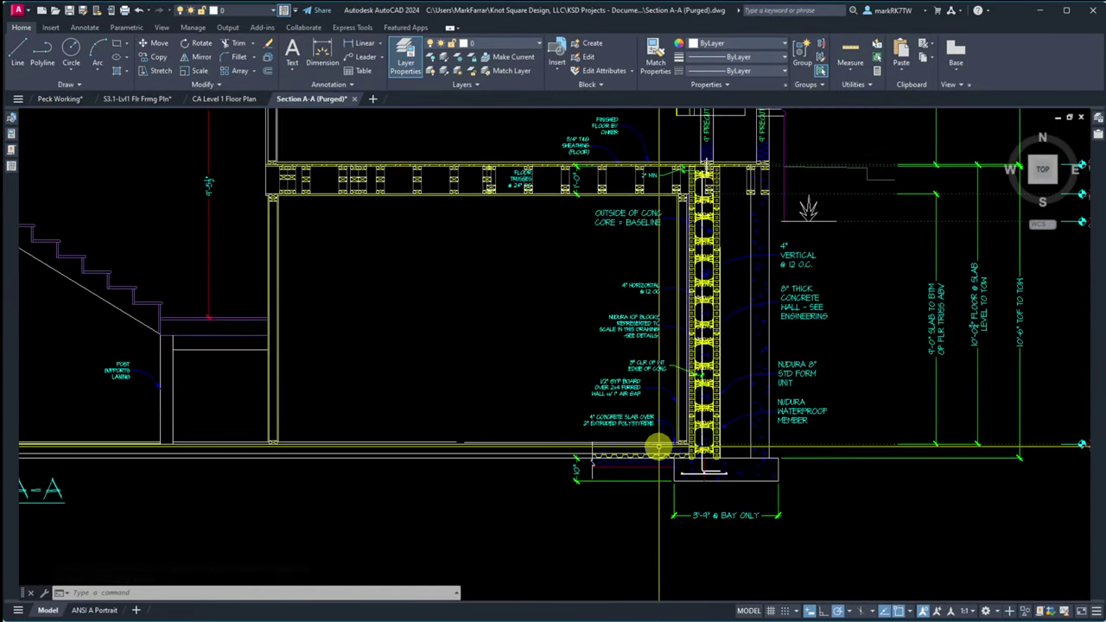
scroll(662, 428, "down", 2)
scroll(615, 247, "up", 2)
scroll(615, 246, "up", 3)
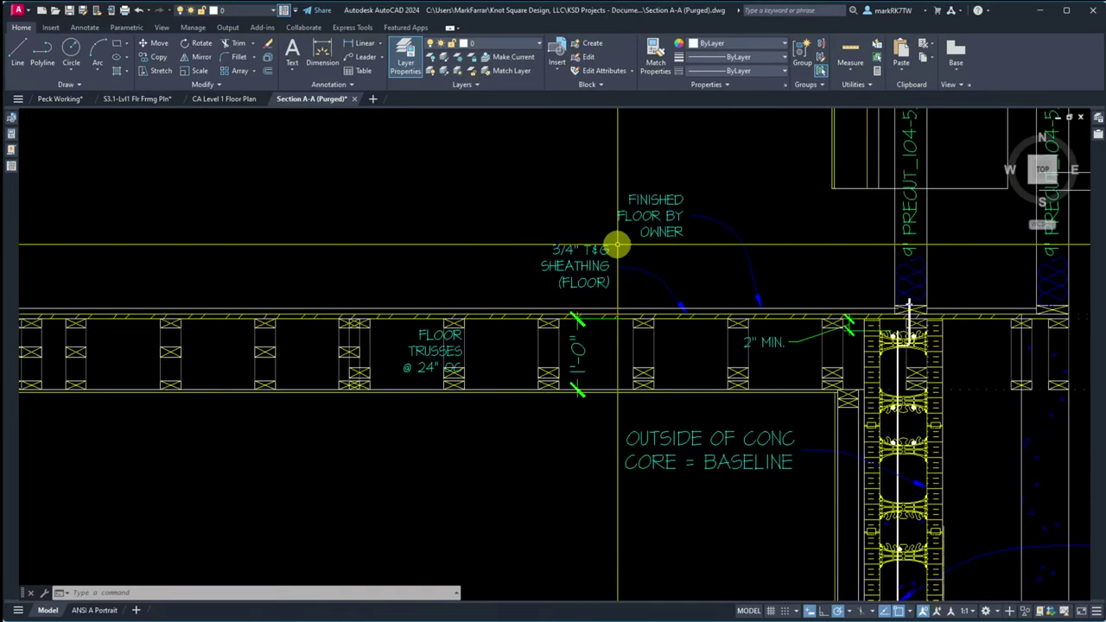
Step: Delete the FINISHED FLOOR BY OWNER and 3/4" T&G SHEATHING callouts with their leaders
left_click(750, 157)
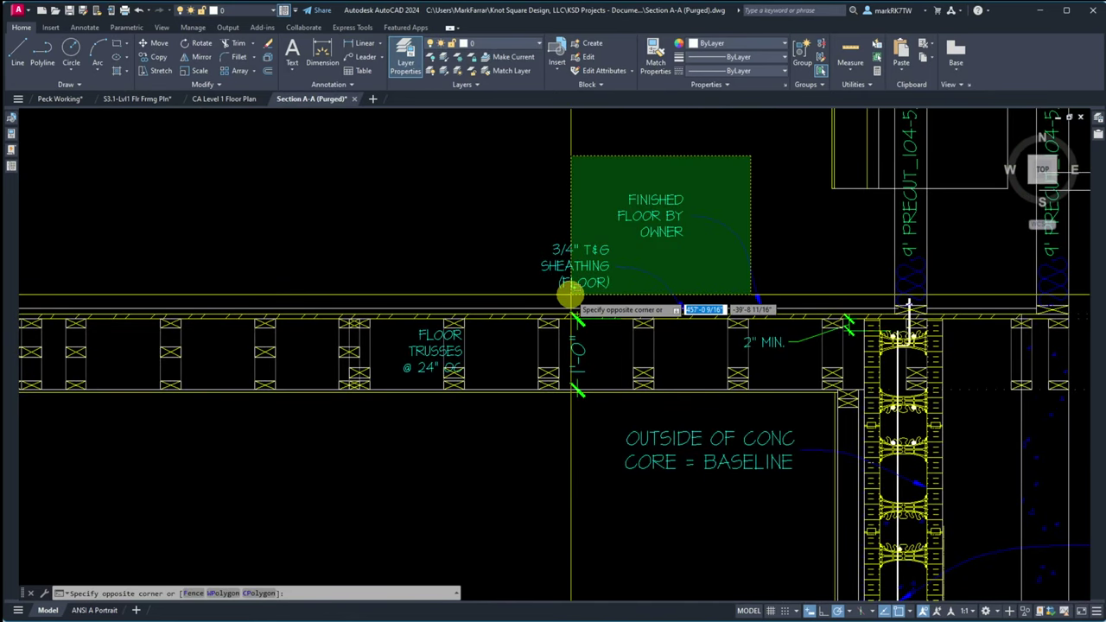
left_click(563, 297)
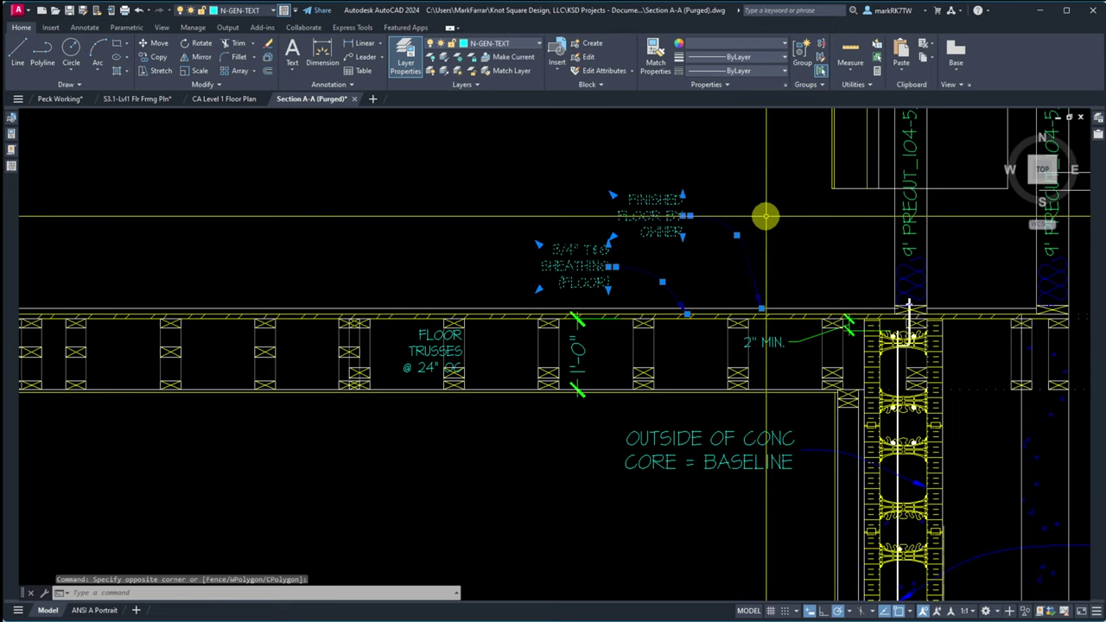
key("Delete")
scroll(744, 286, "down", 5)
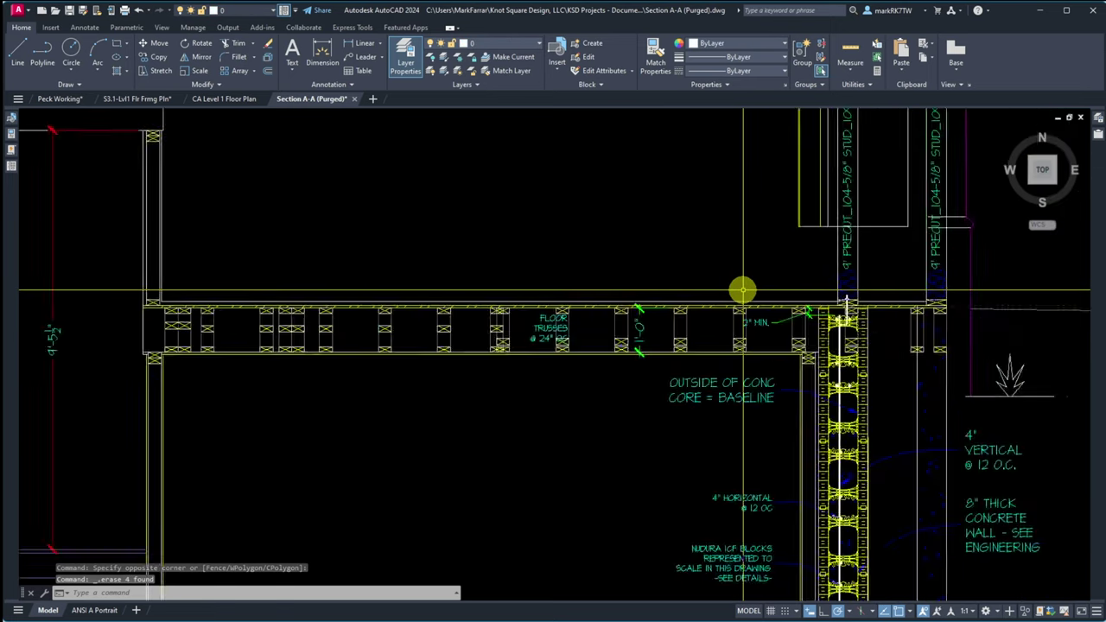
scroll(659, 296, "up", 10)
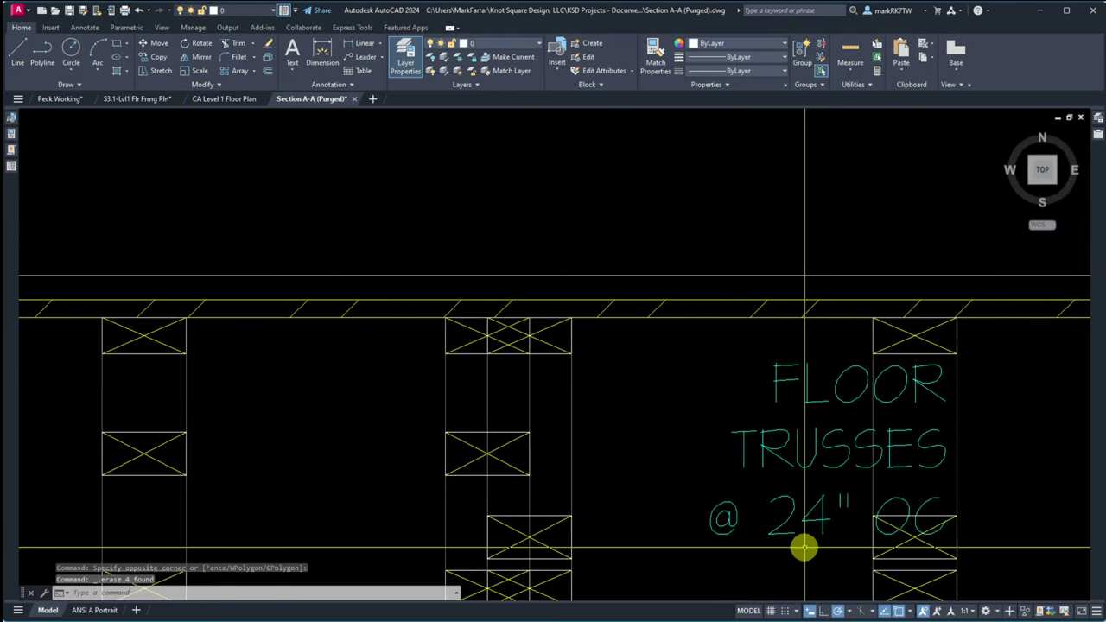
Step: Resize the FLOOR TRUSSES note's width, then delete the note
left_click(809, 596)
left_click(726, 360)
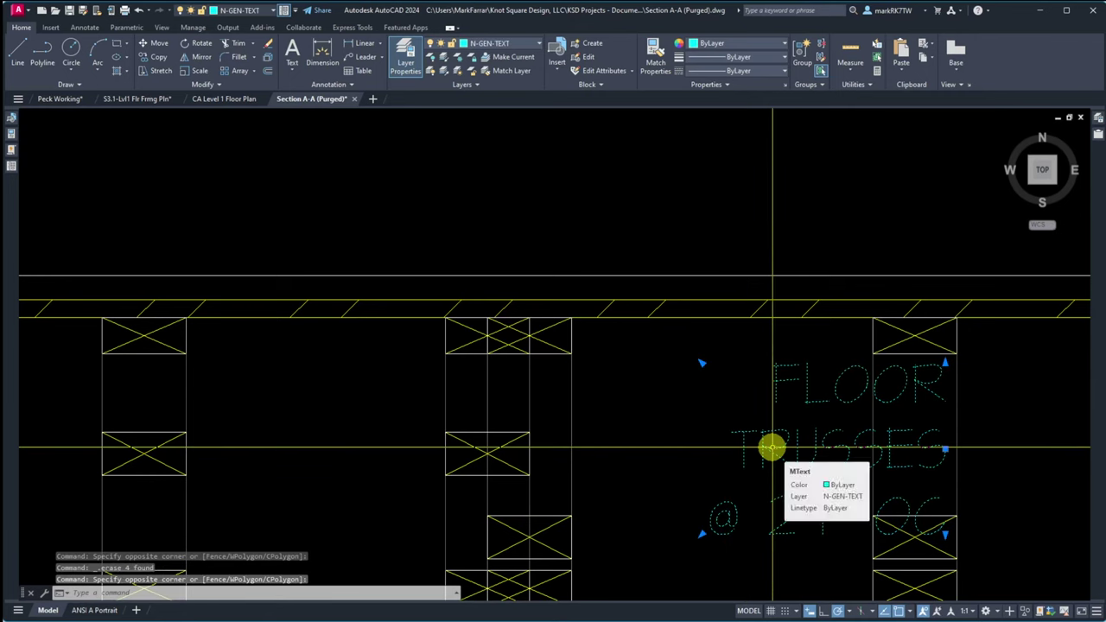
left_click(945, 449)
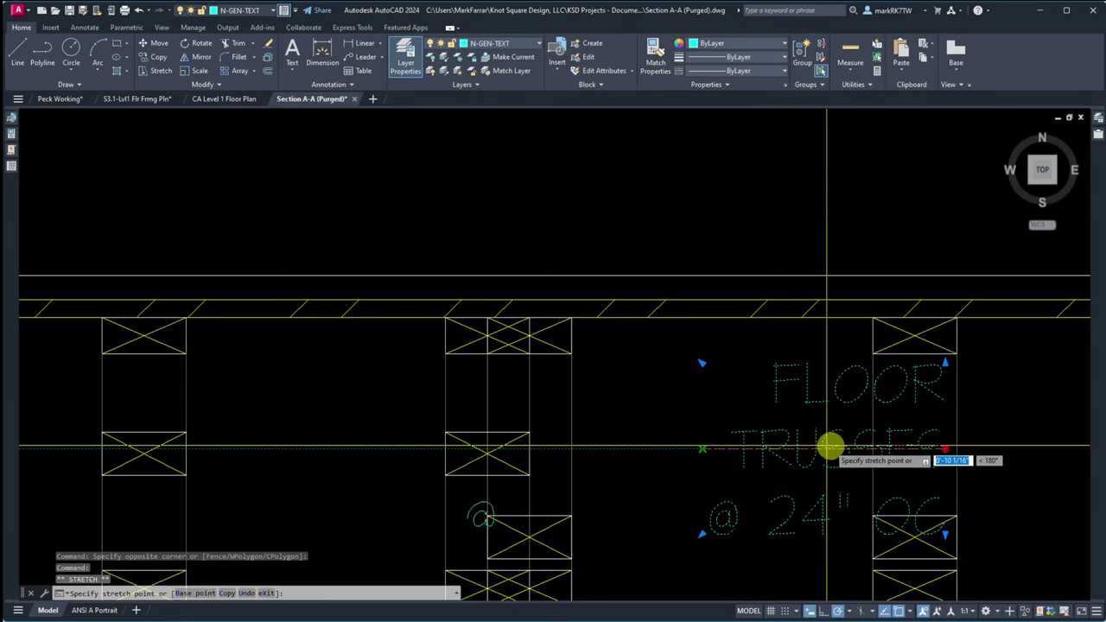
left_click(854, 446)
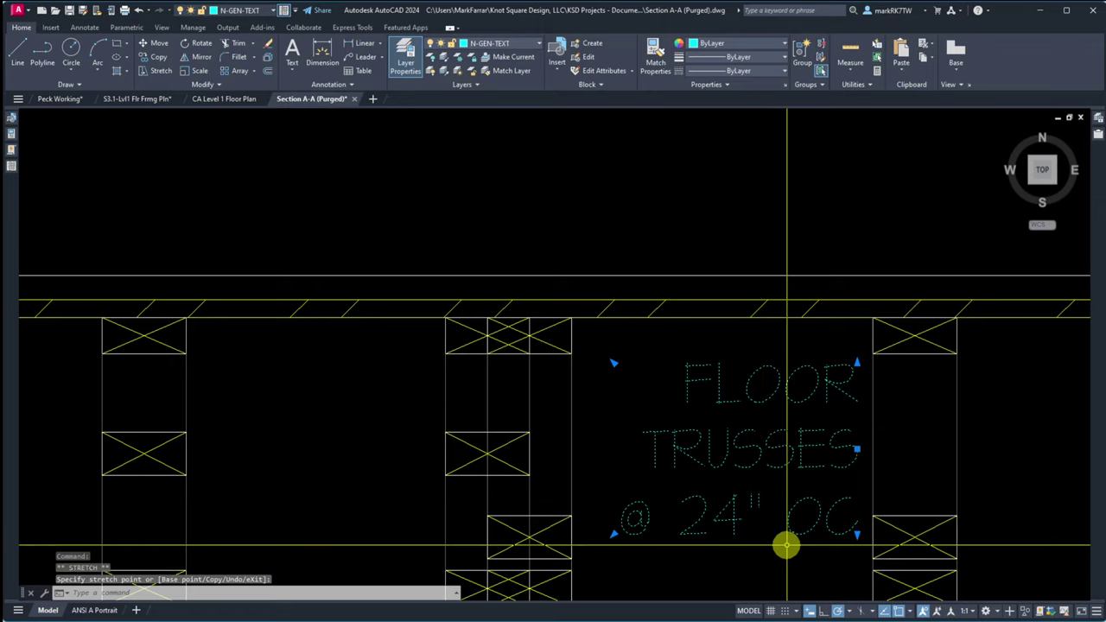
key("Delete")
Step: Delete the stray short diagonal line at the catwalk truss end
scroll(733, 279, "down", 3)
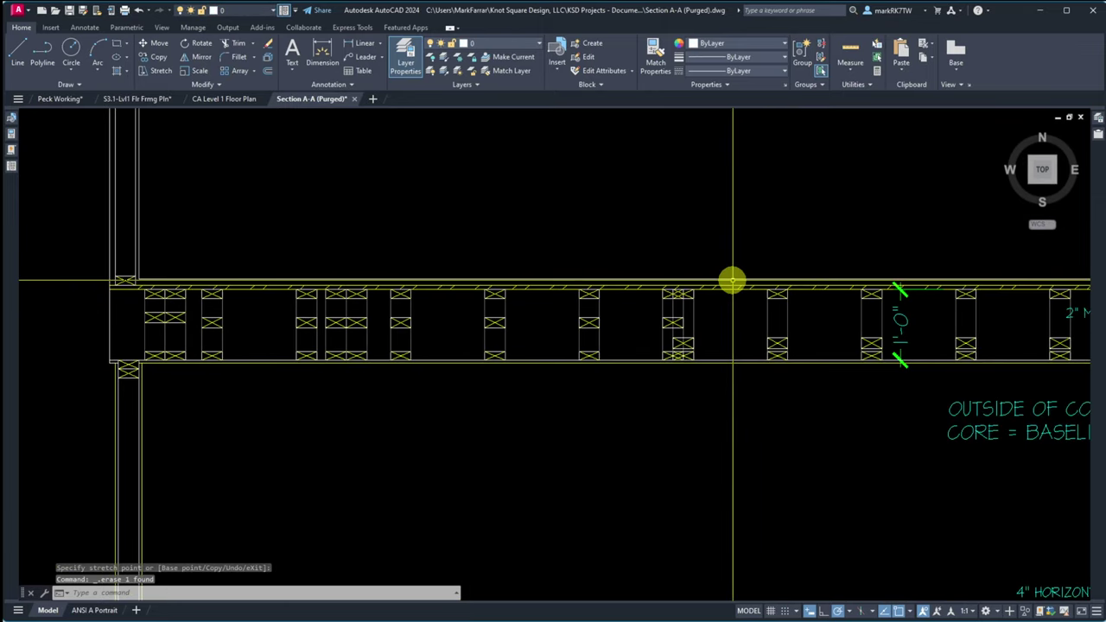
scroll(813, 411, "down", 5)
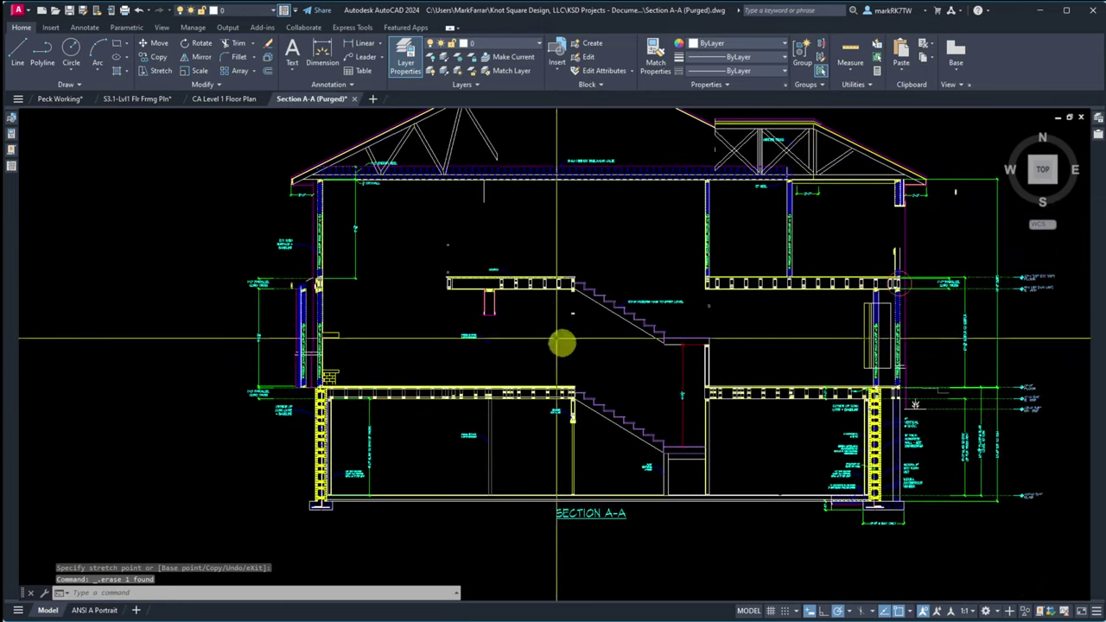
scroll(432, 257, "up", 5)
scroll(536, 501, "down", 2)
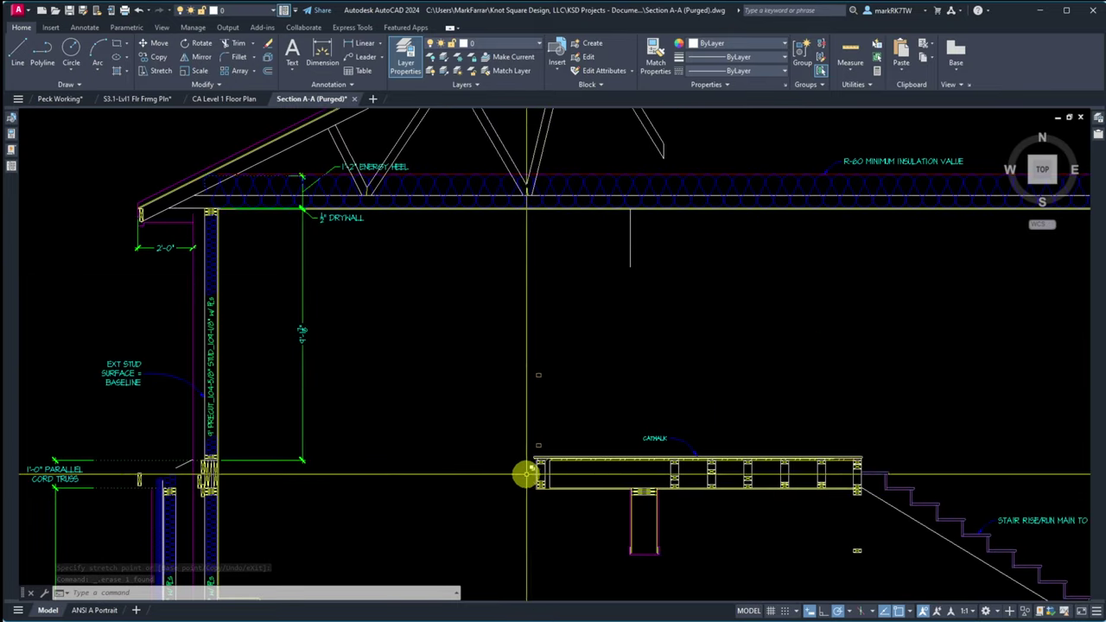
scroll(521, 510, "up", 4)
left_click(597, 332)
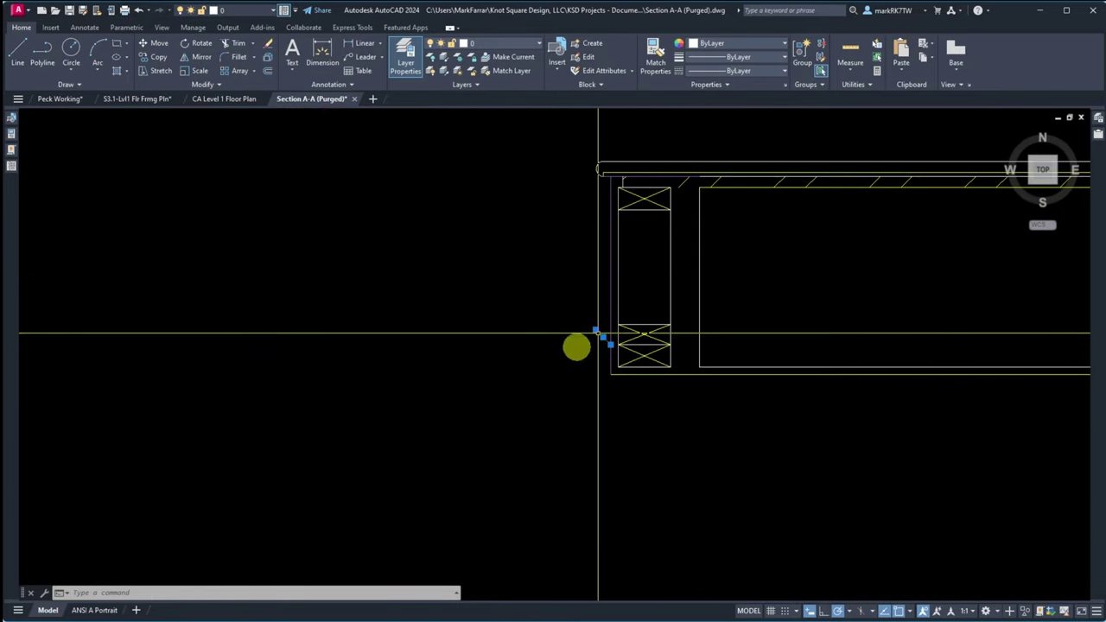
key("Delete")
Step: Review the cleaned-up cross section and save Section A-A (Purged) with QSAVE
scroll(596, 371, "down", 3)
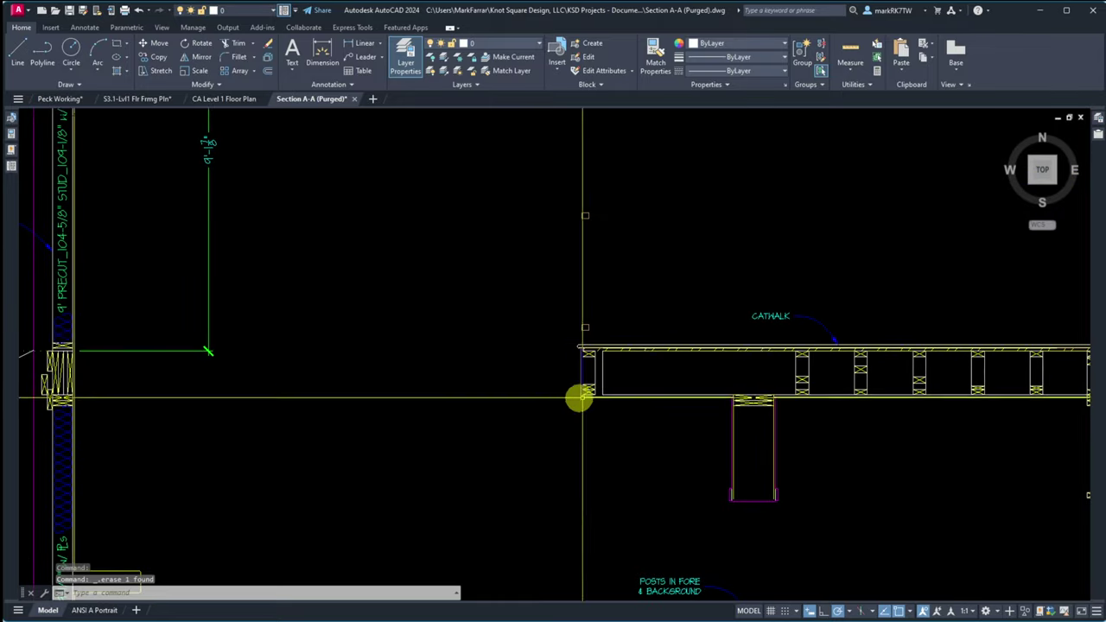
scroll(545, 272, "down", 2)
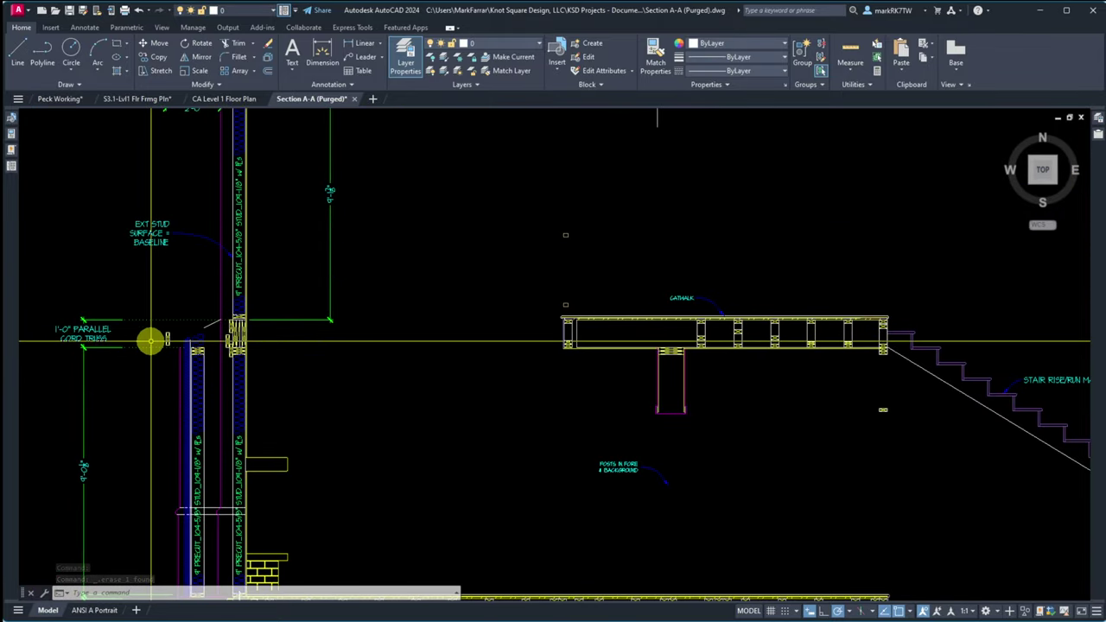
scroll(153, 338, "up", 5)
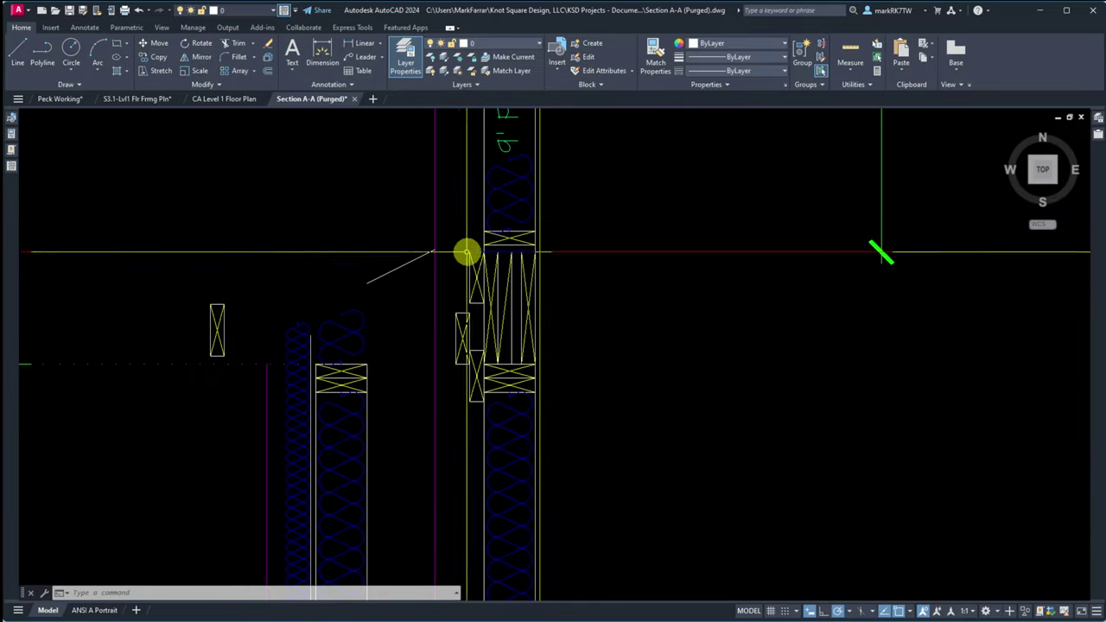
scroll(467, 251, "down", 5)
scroll(346, 337, "down", 5)
scroll(528, 271, "up", 3)
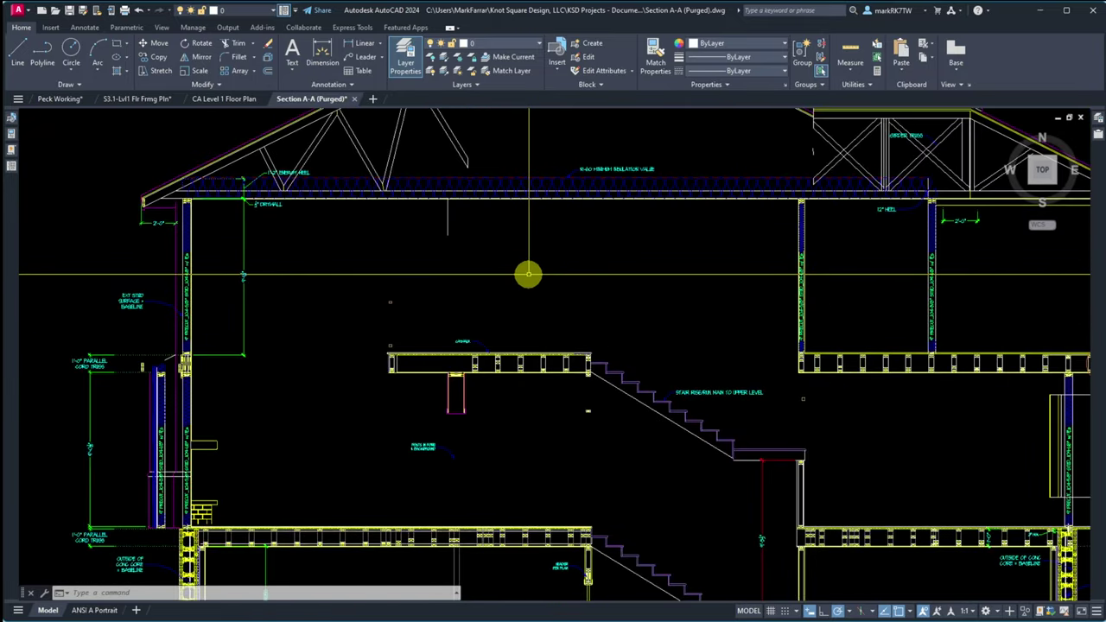
scroll(543, 272, "down", 3)
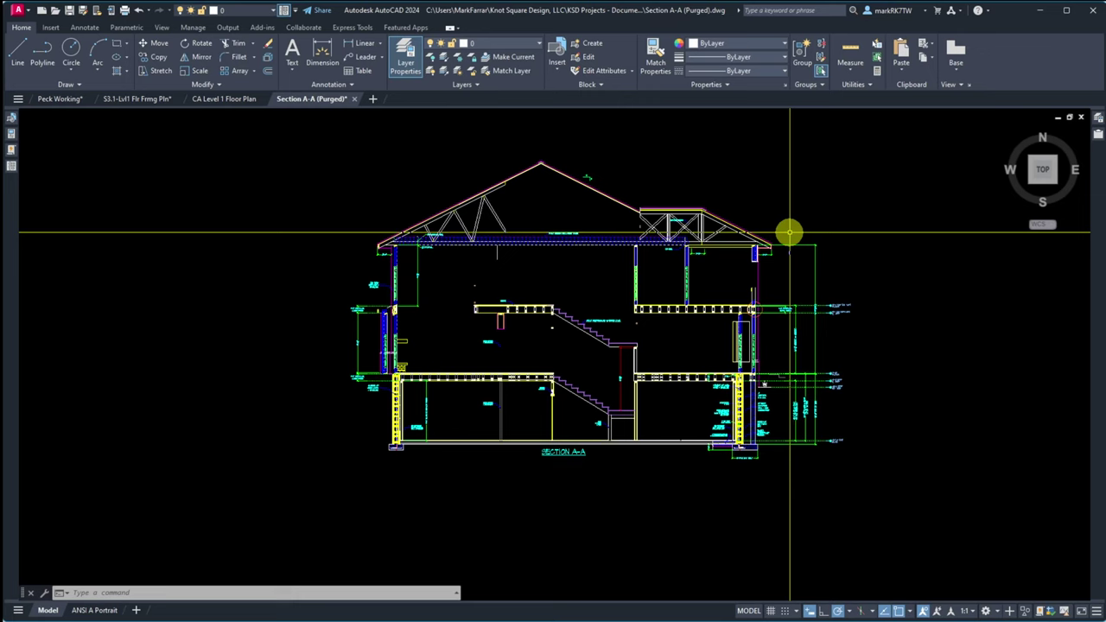
scroll(777, 380, "up", 5)
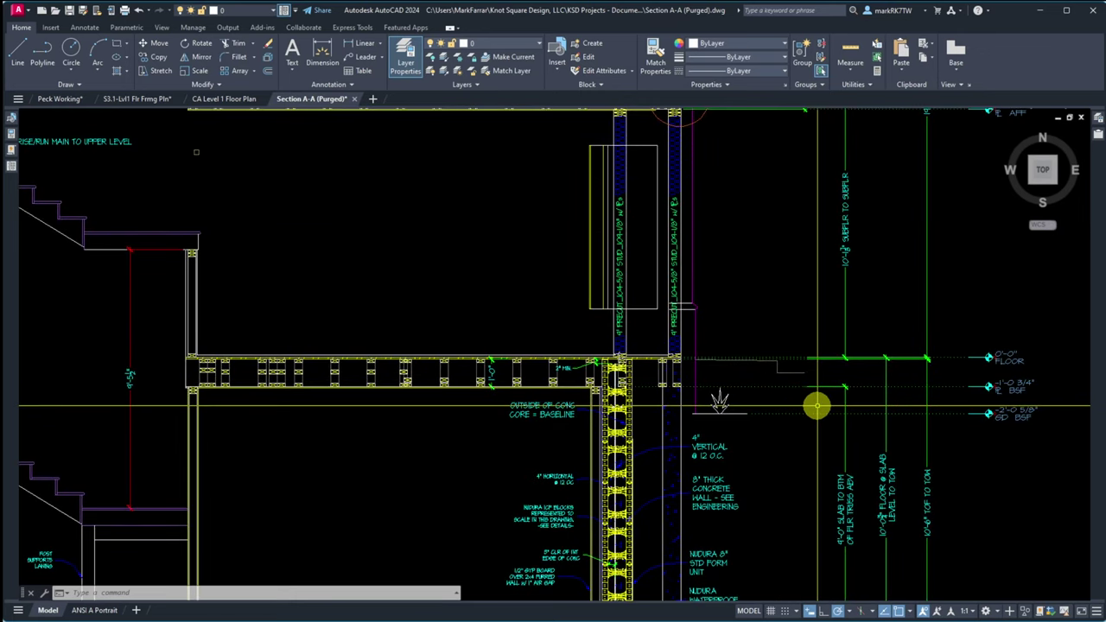
scroll(817, 405, "down", 6)
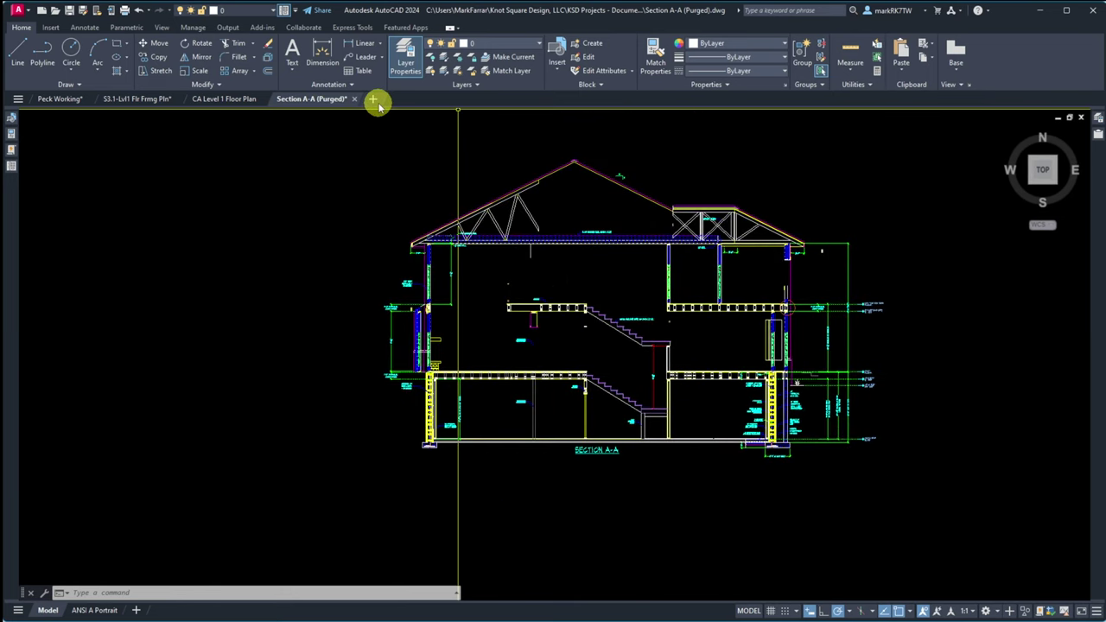
left_click(70, 12)
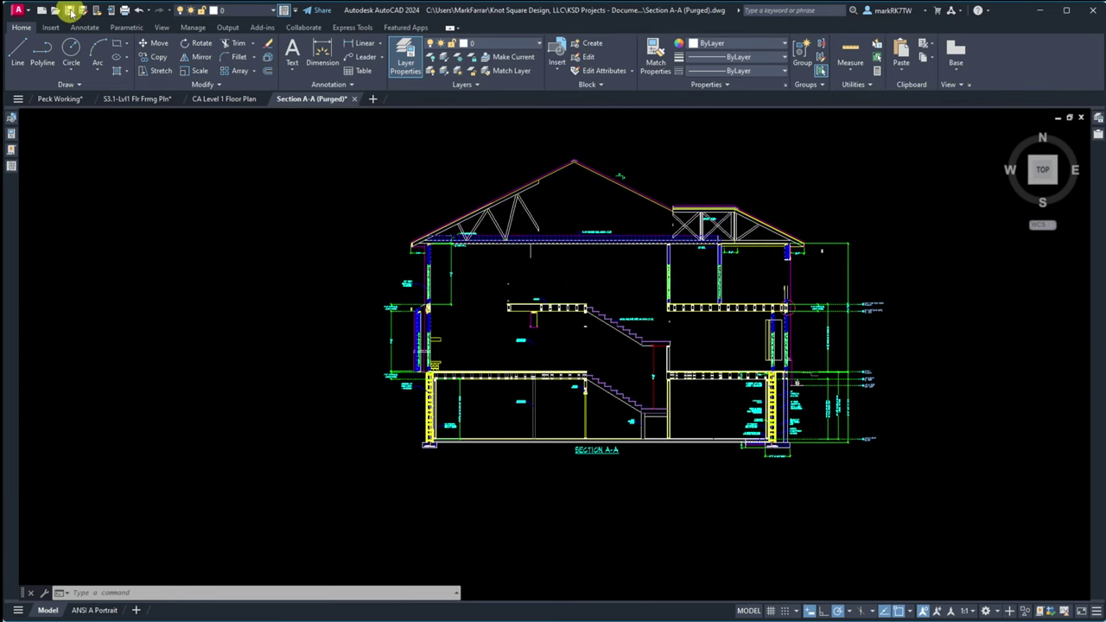
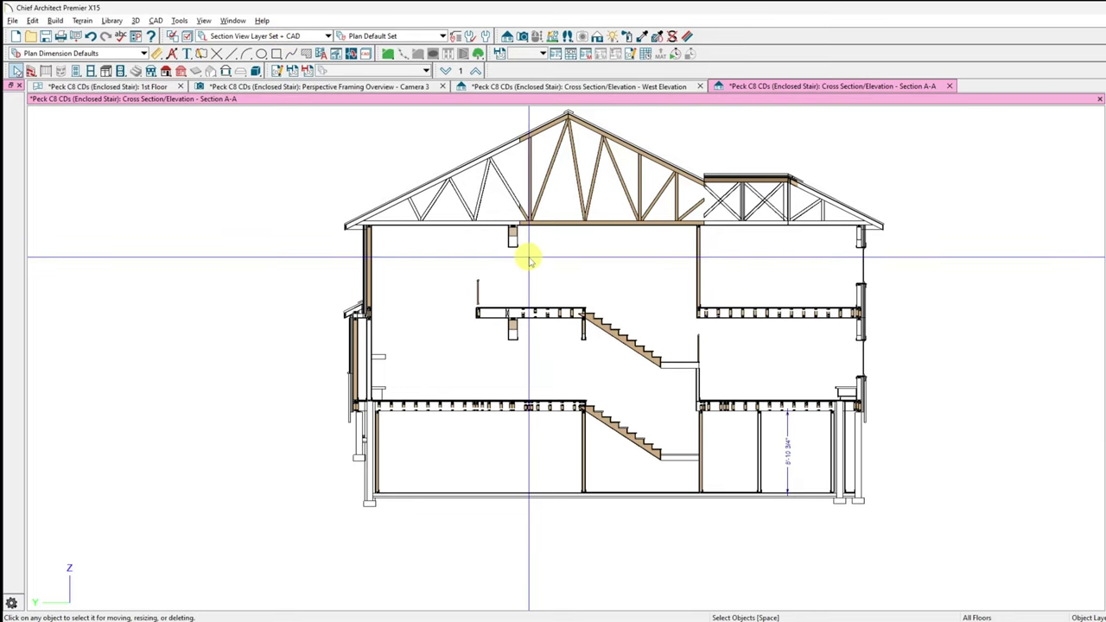
Step: Begin importing Section A-A (Purged).dwg in Chief Architect, then cancel the import
left_click(12, 20)
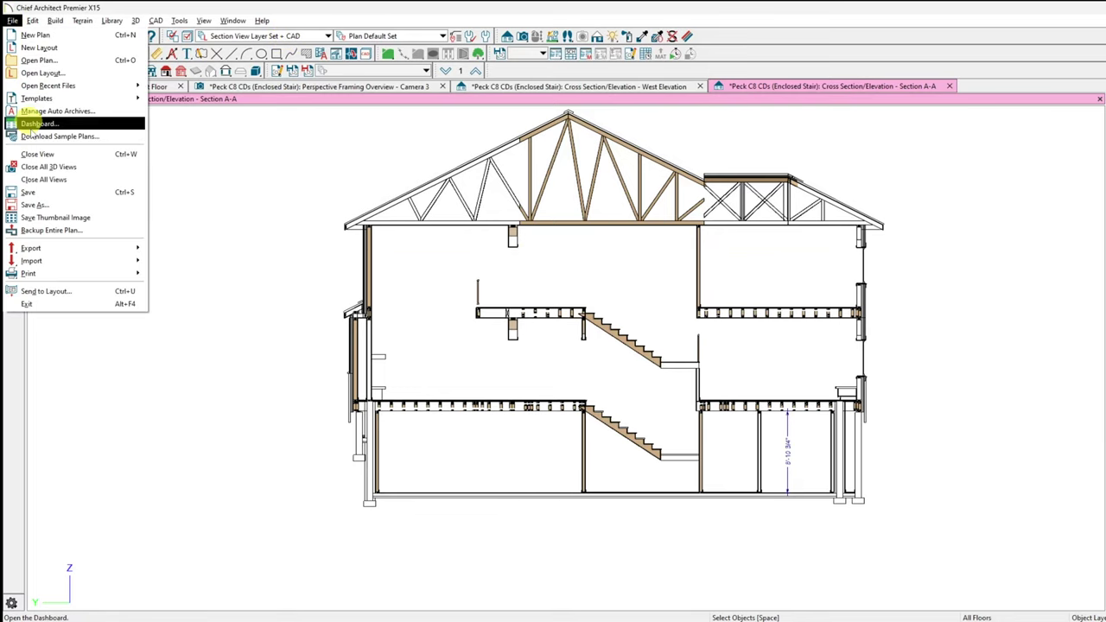
mouse_move(52, 261)
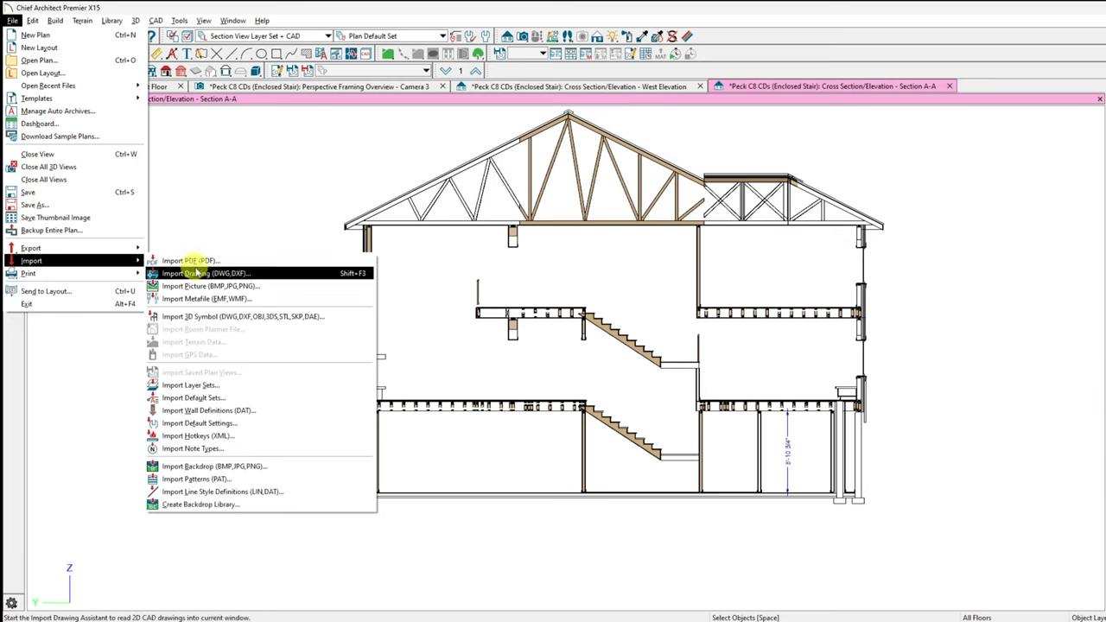
left_click(197, 273)
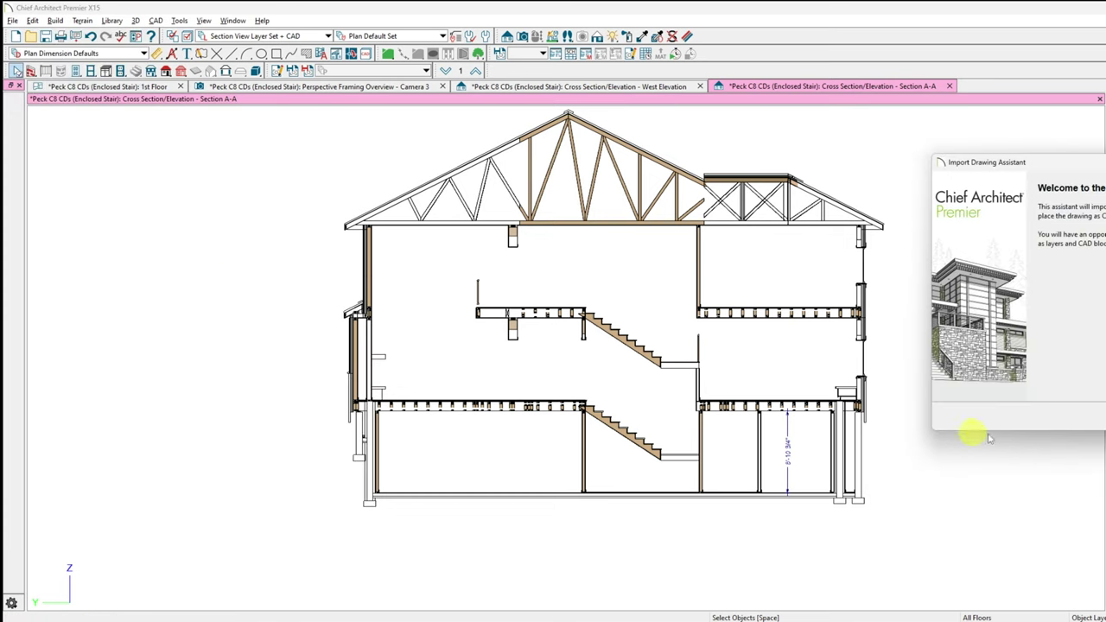
key("Return")
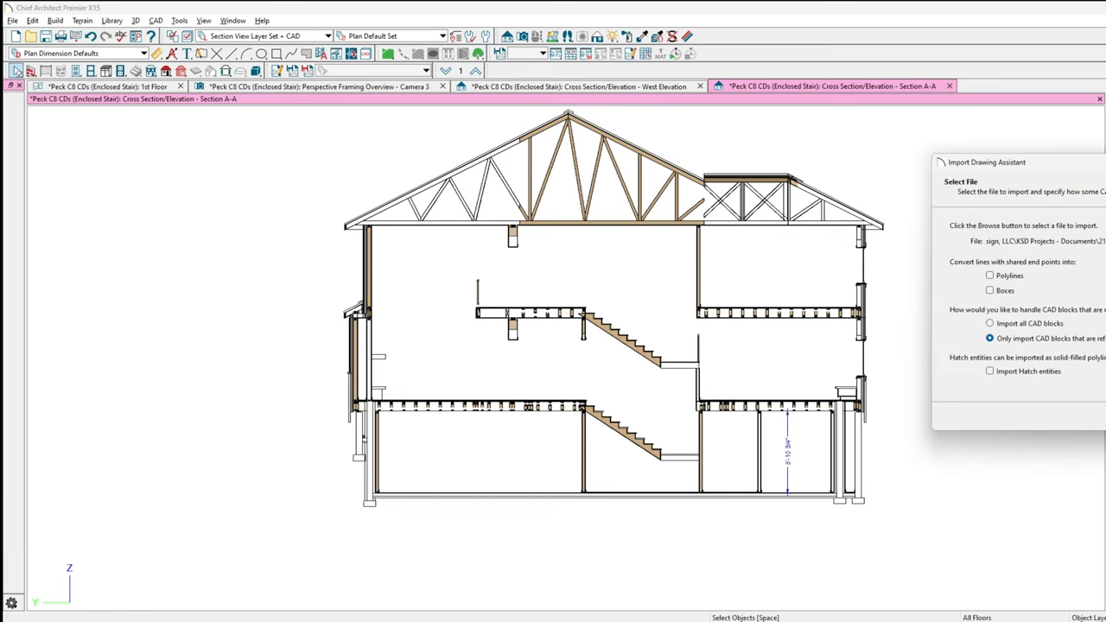
left_click_drag(1101, 165, 550, 185)
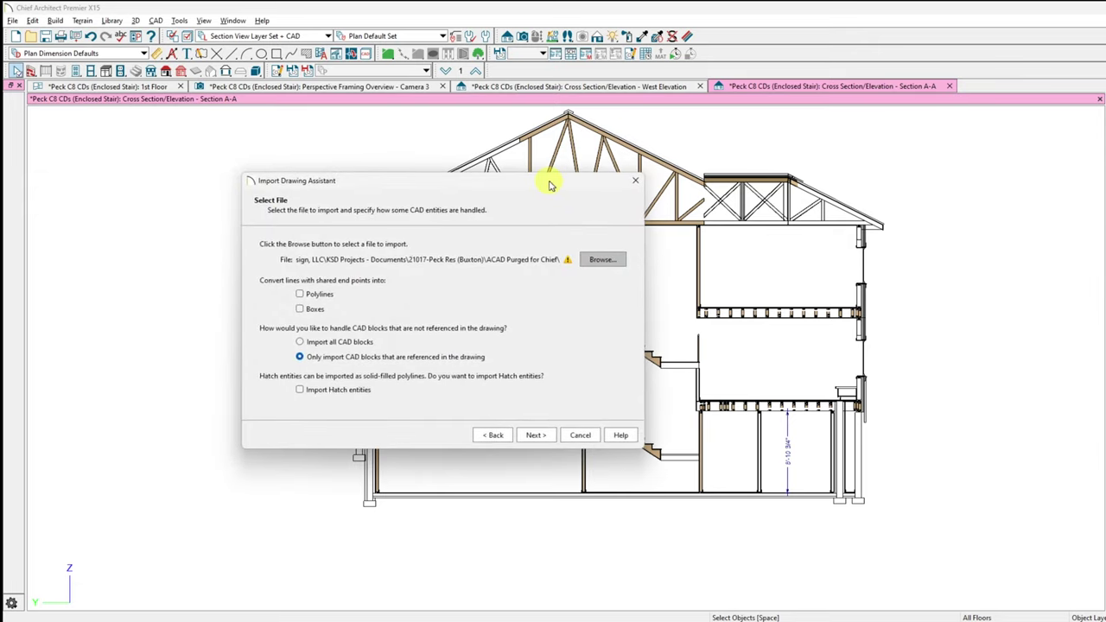
left_click(601, 260)
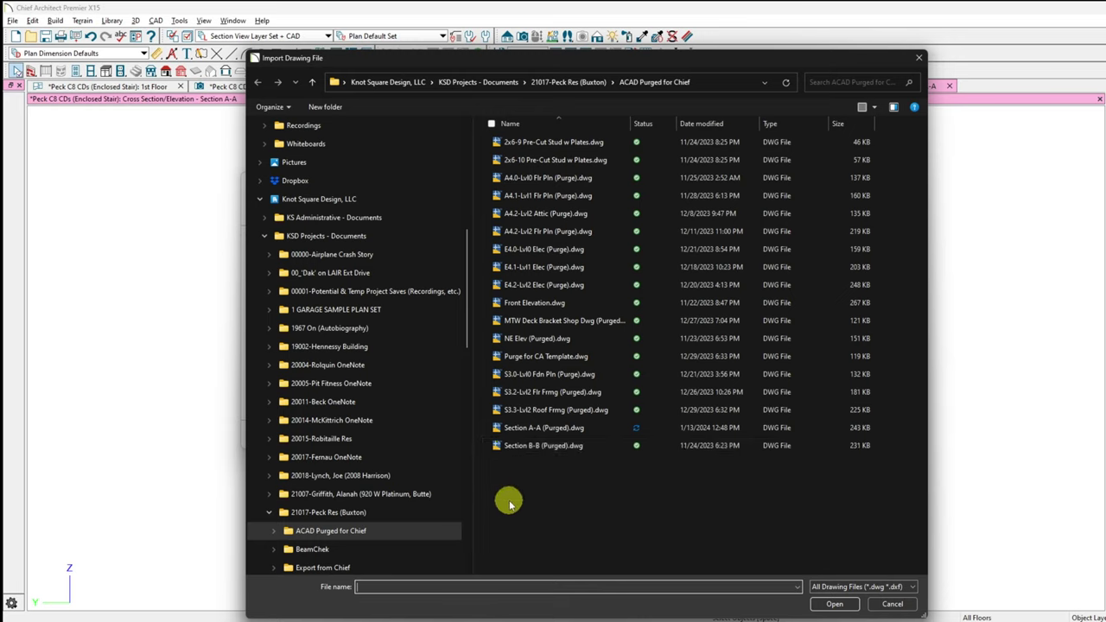
left_click(524, 428)
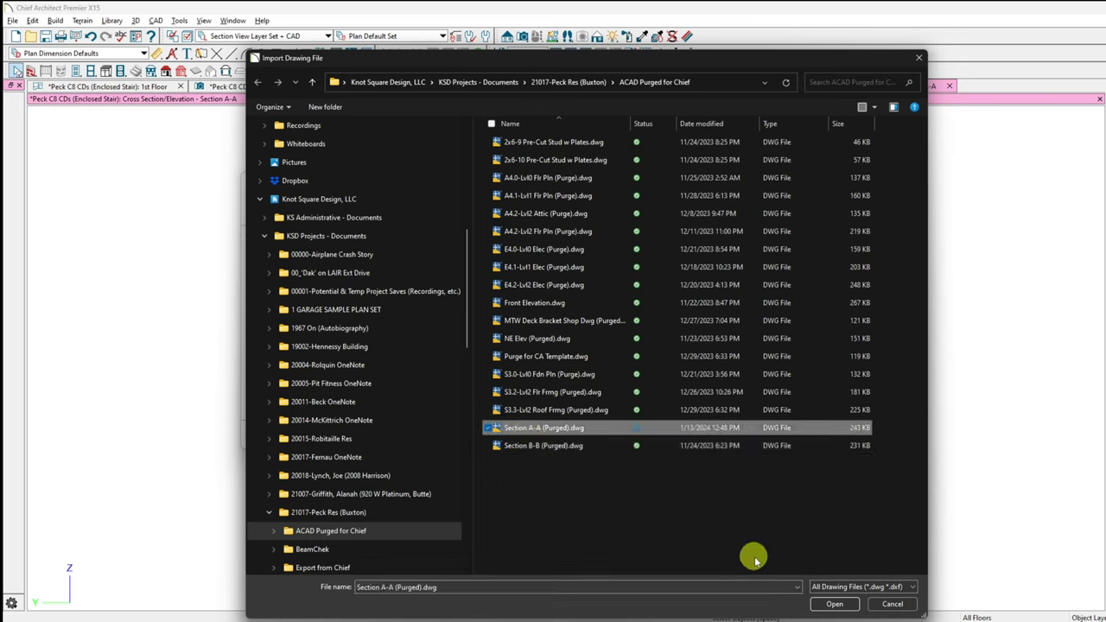
left_click(828, 605)
mouse_move(843, 610)
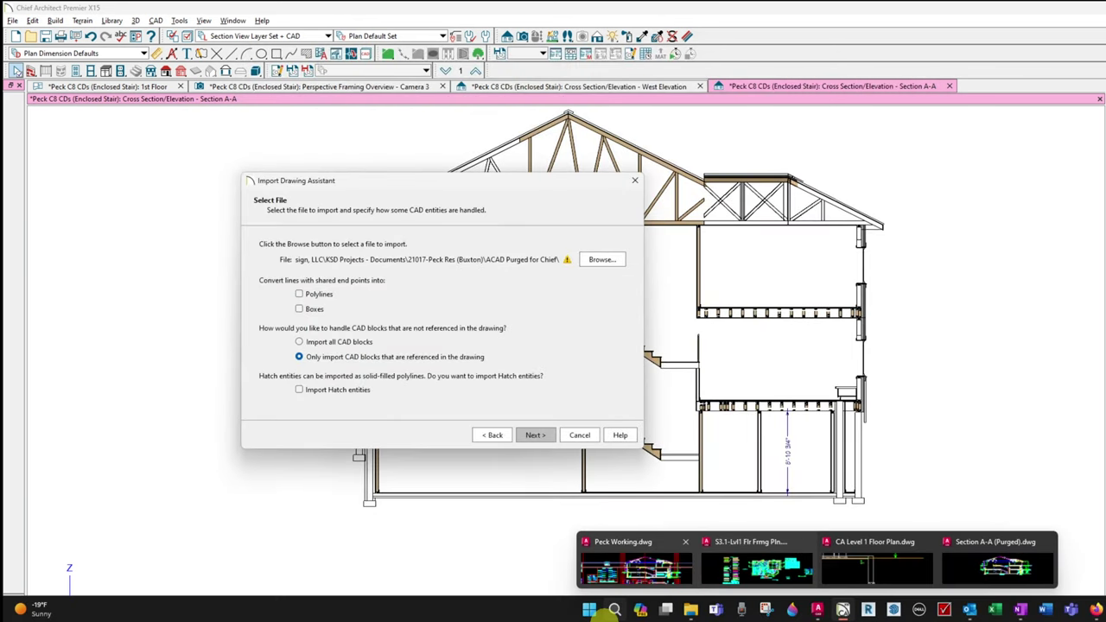
left_click(586, 435)
mouse_move(819, 612)
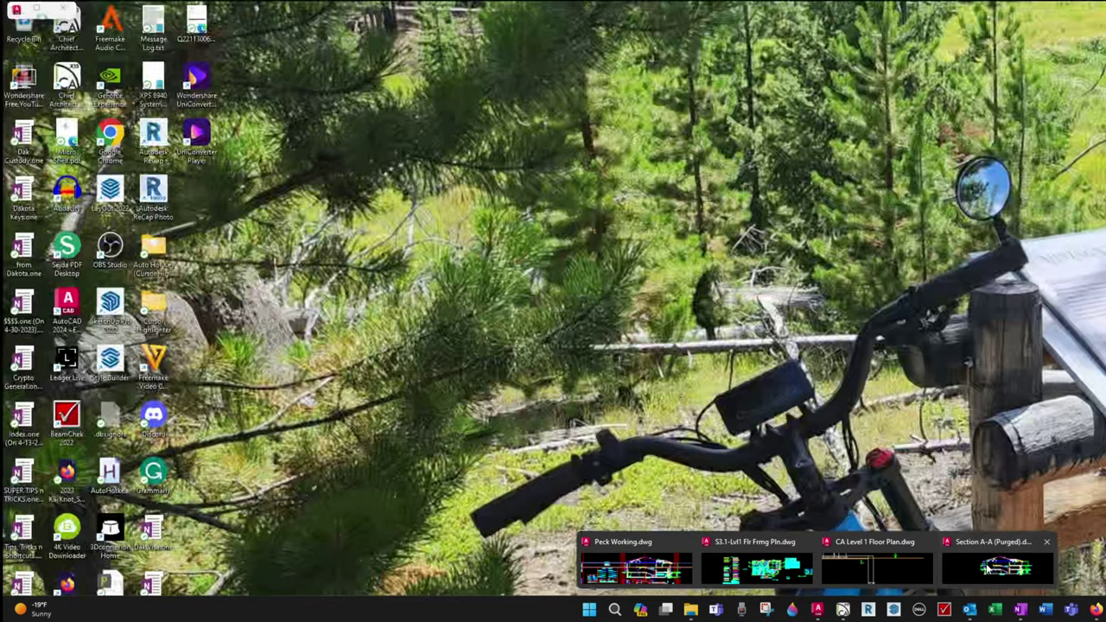
Step: In AutoCAD, run PU and Purge All unused items from Section A-A (Purged)
left_click(991, 569)
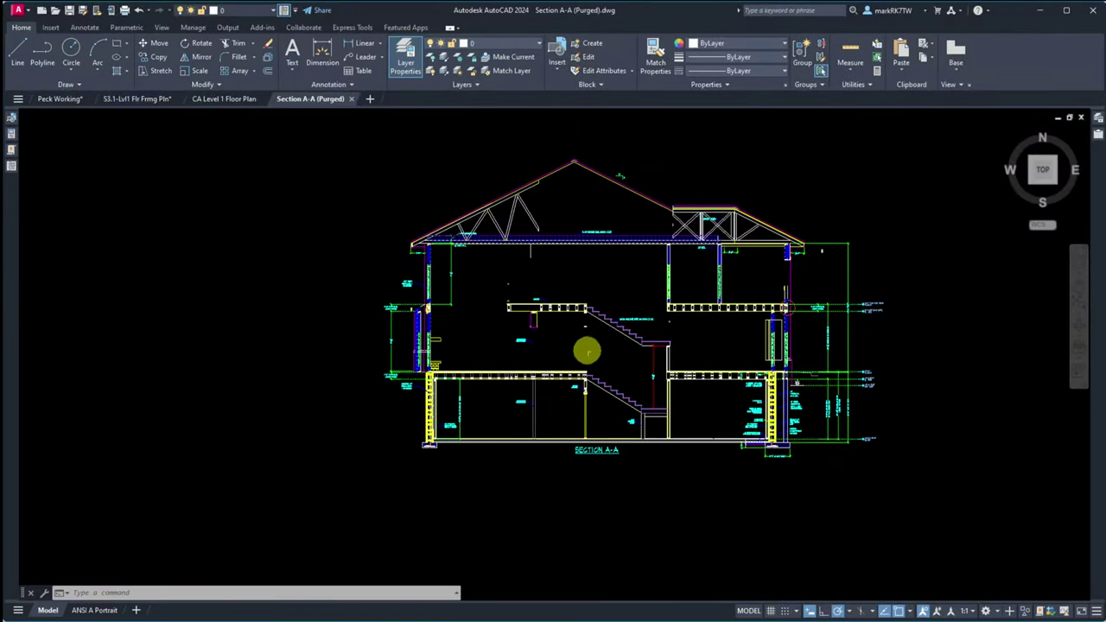
scroll(627, 403, "up", 3)
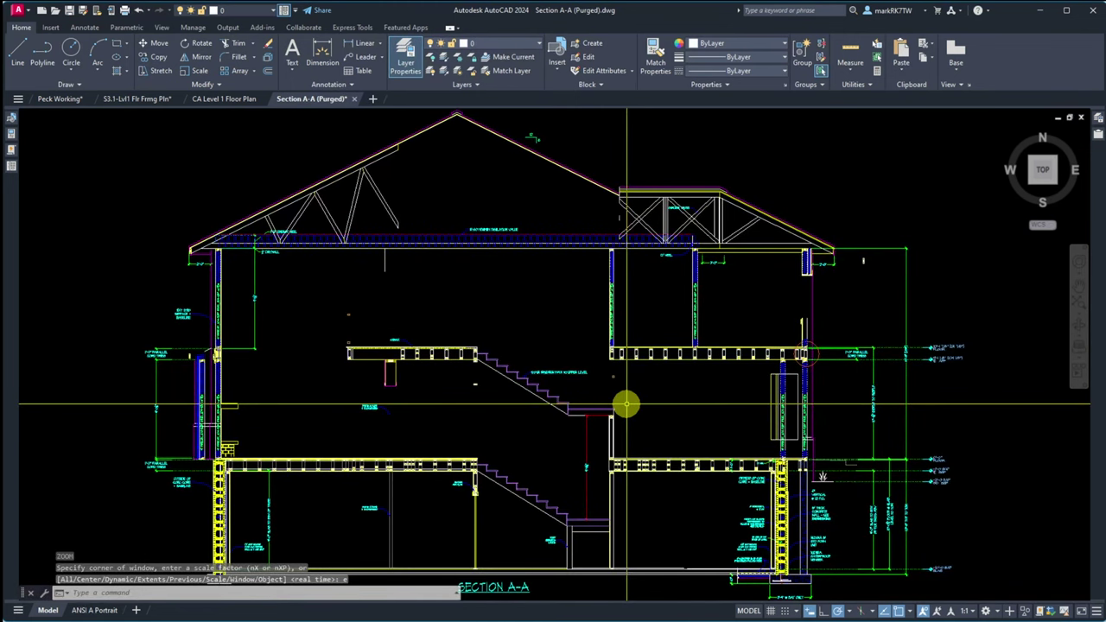
type("pu")
key("Return")
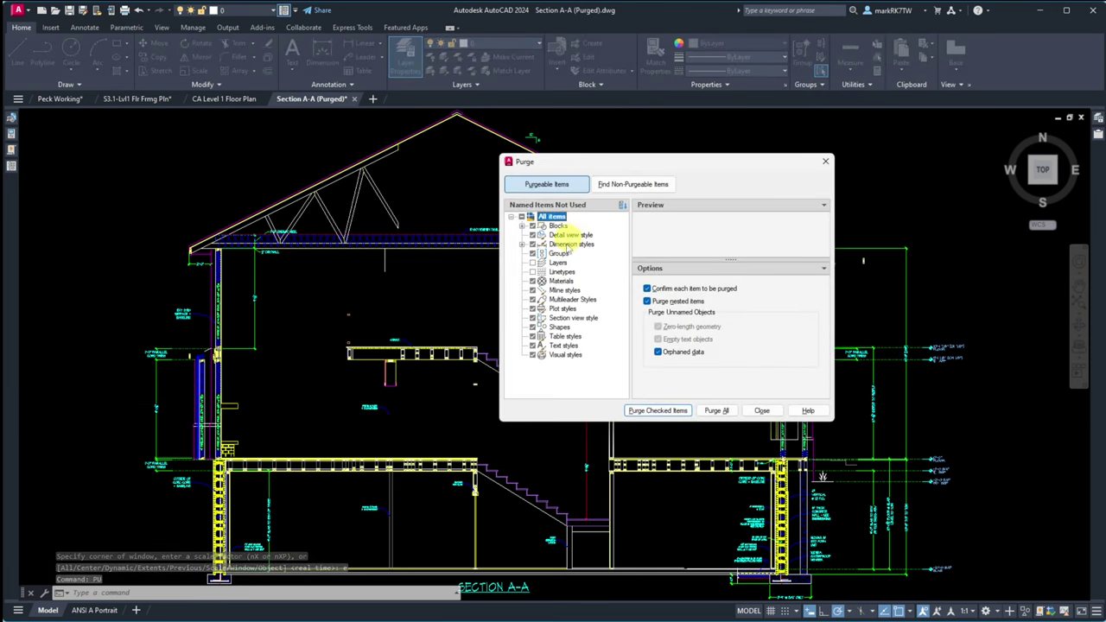
left_click(720, 411)
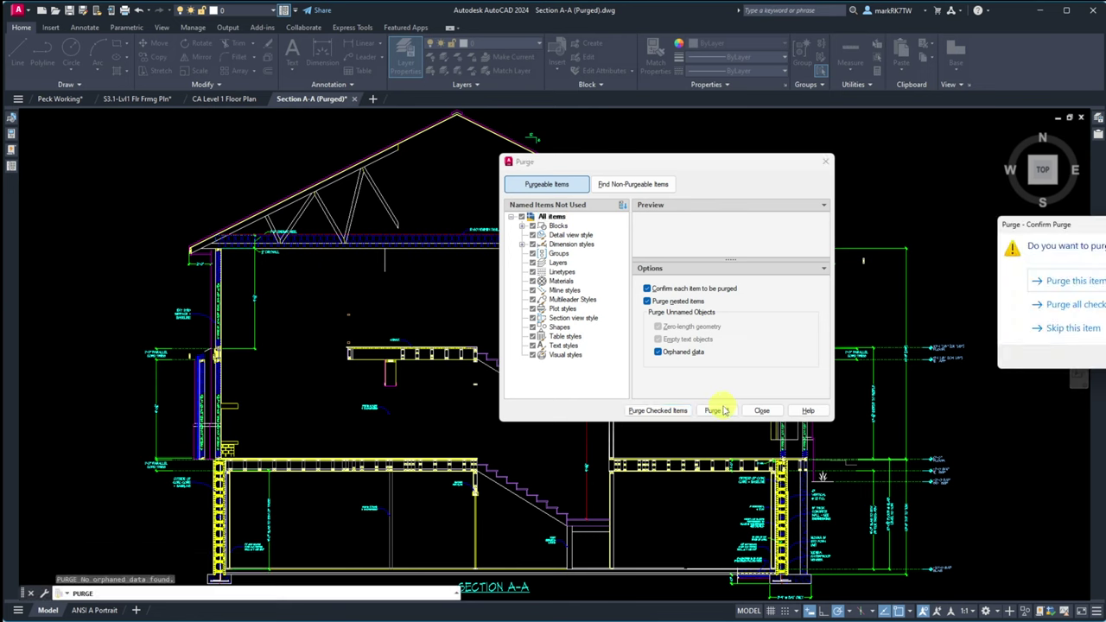
left_click(1058, 305)
left_click(760, 412)
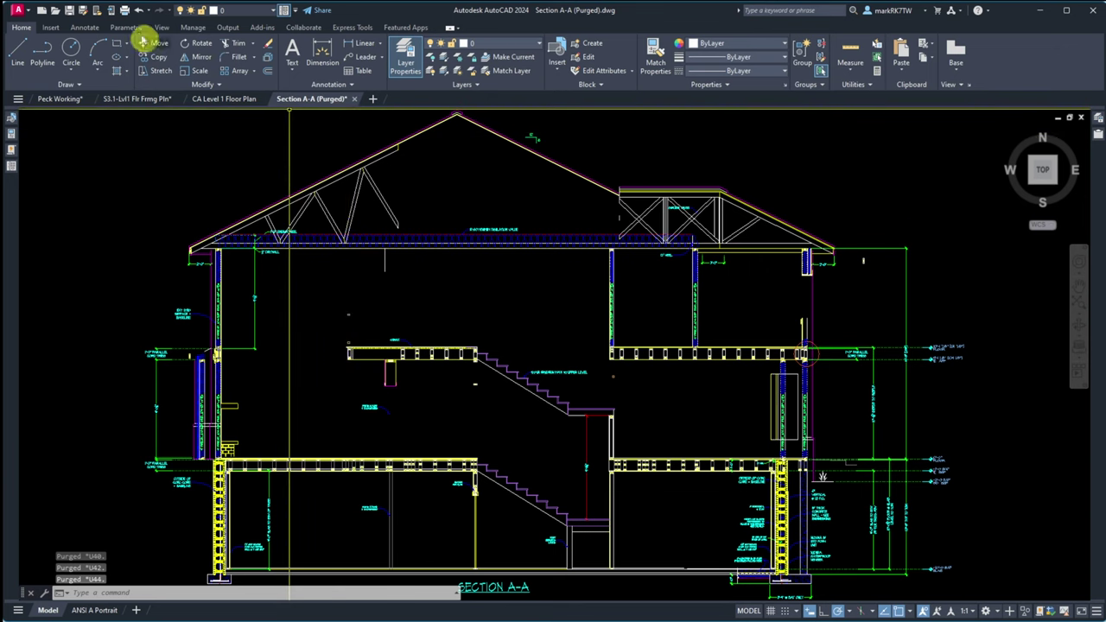
Step: Save the purged Section A-A drawing and return to Chief Architect
left_click(69, 9)
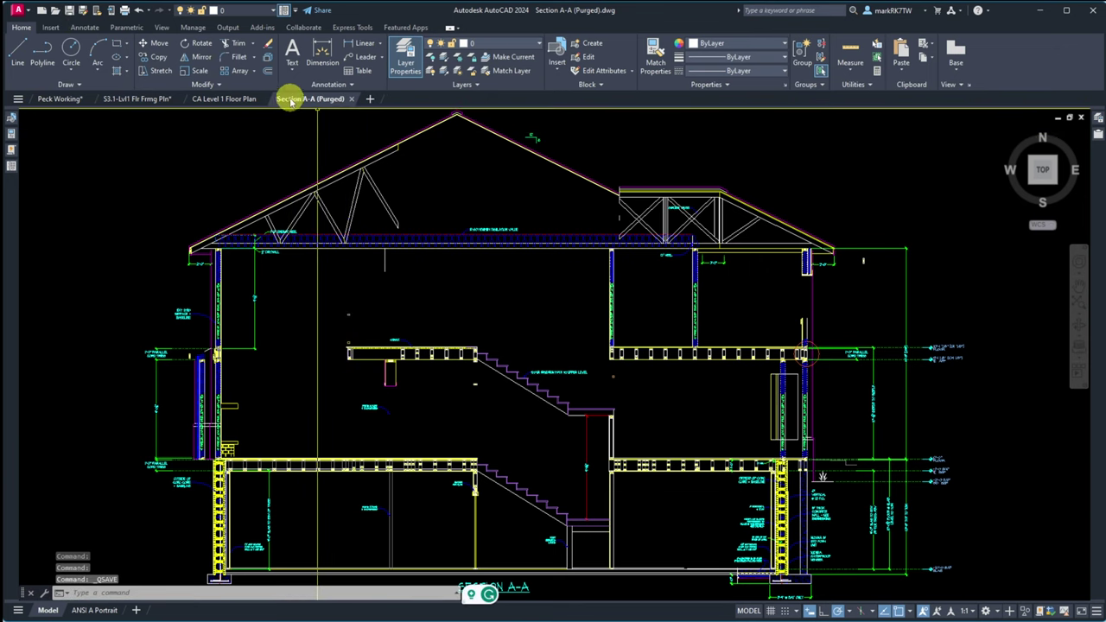
mouse_move(291, 102)
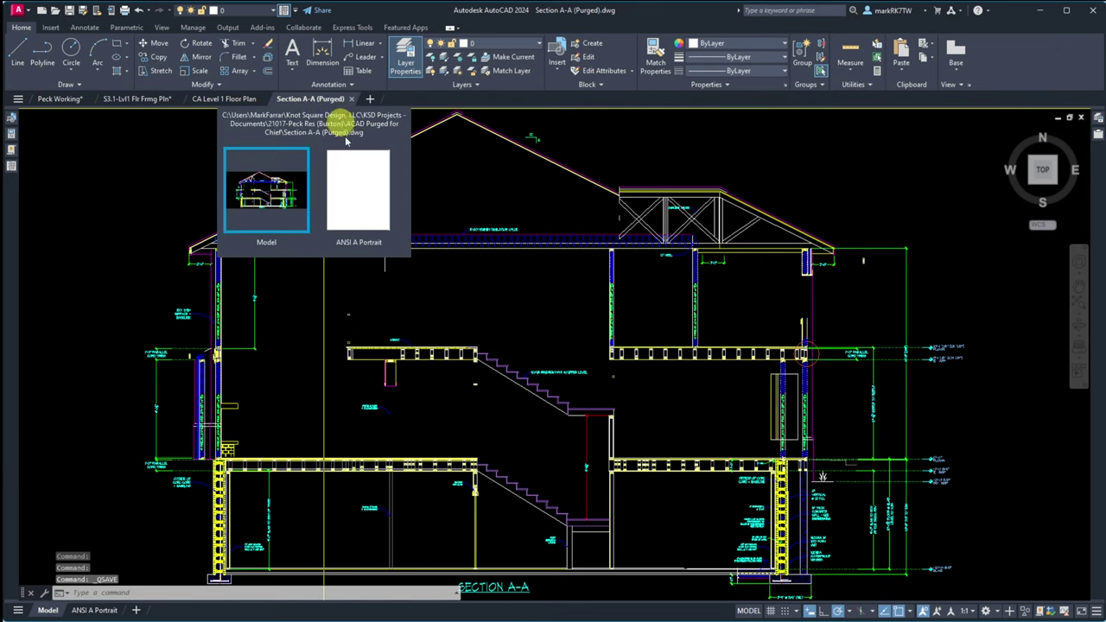
left_click(266, 190)
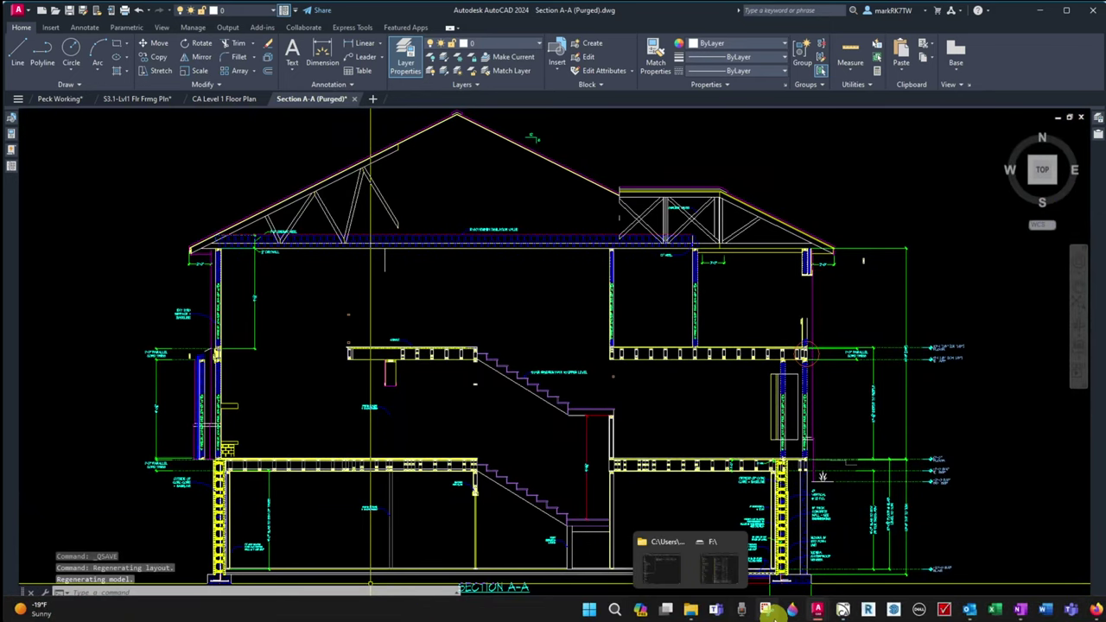
left_click(841, 609)
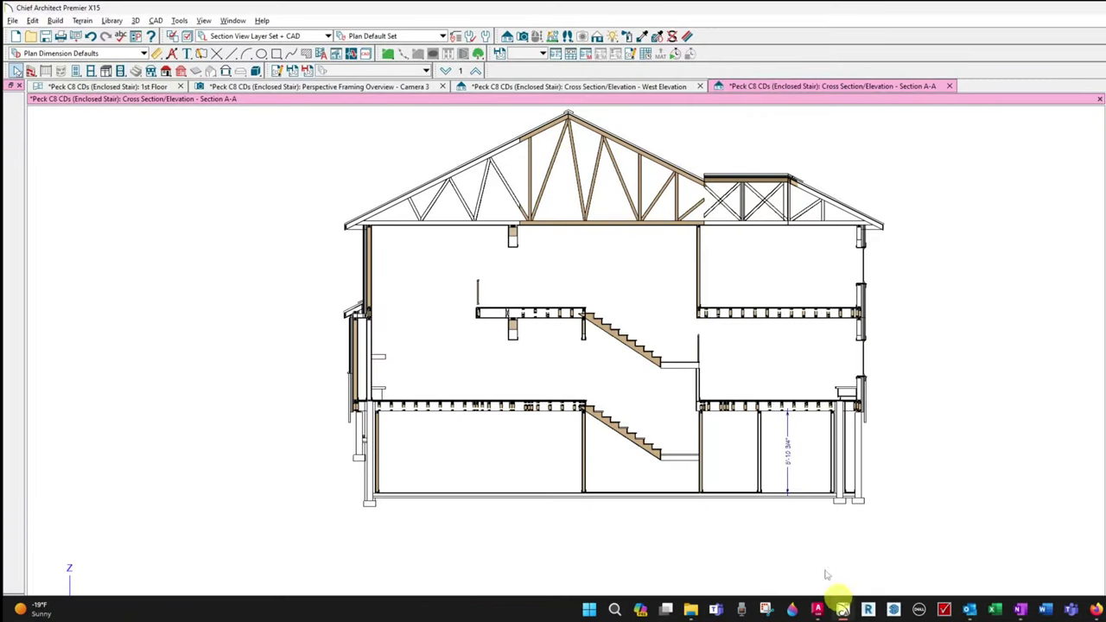
Step: Import Section A-A (Purged).dwg via Import Drawing, advancing to the Select Layers page
left_click(13, 20)
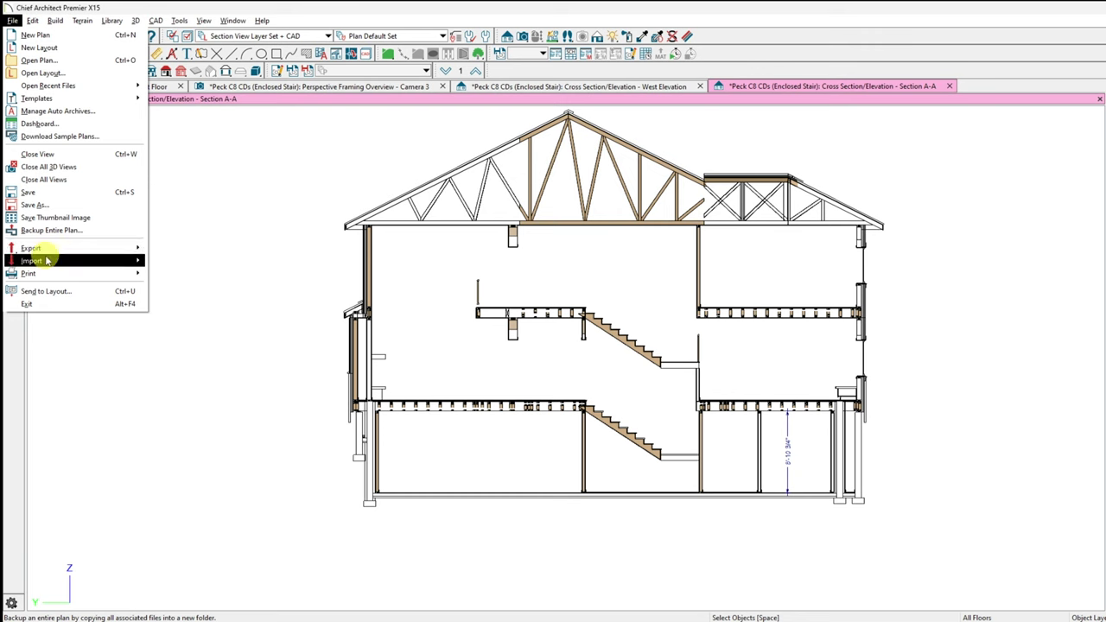
mouse_move(43, 260)
left_click(224, 275)
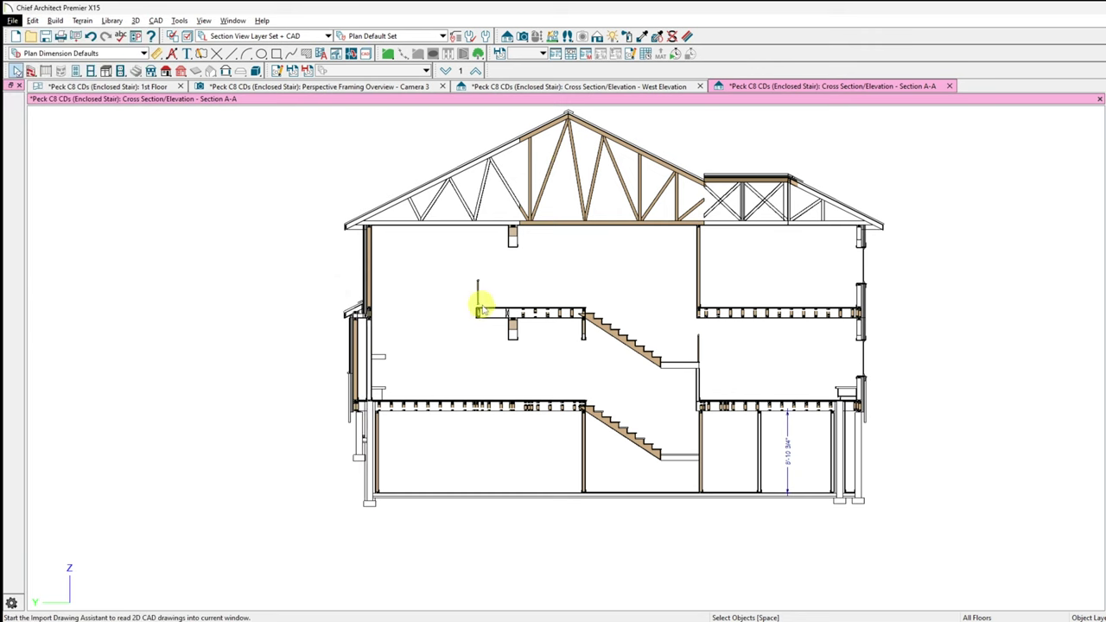
left_click(536, 435)
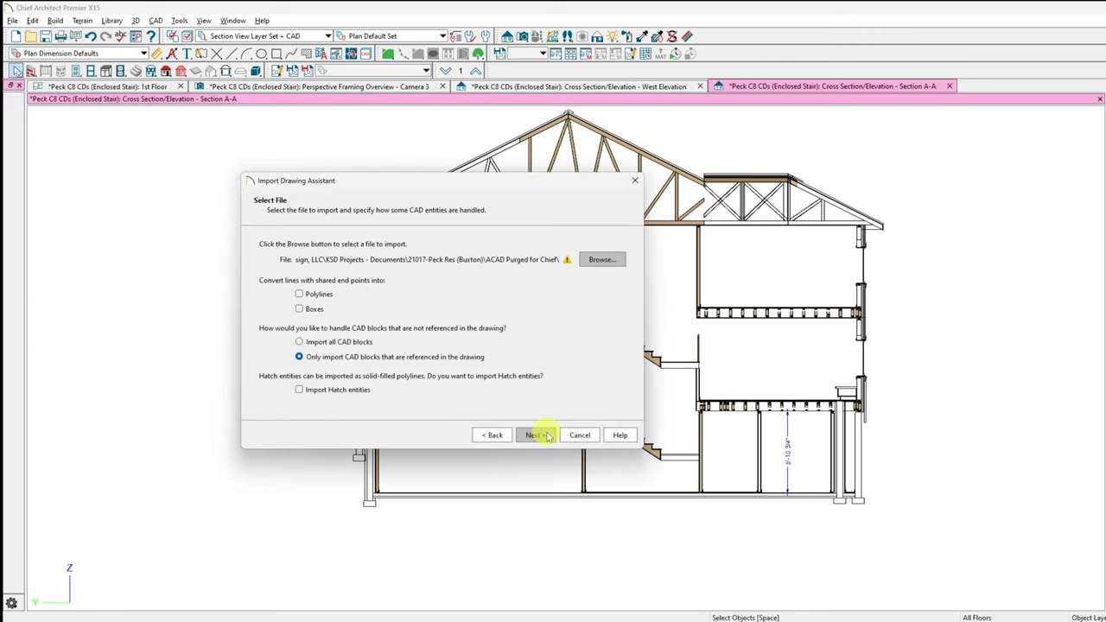
left_click(617, 265)
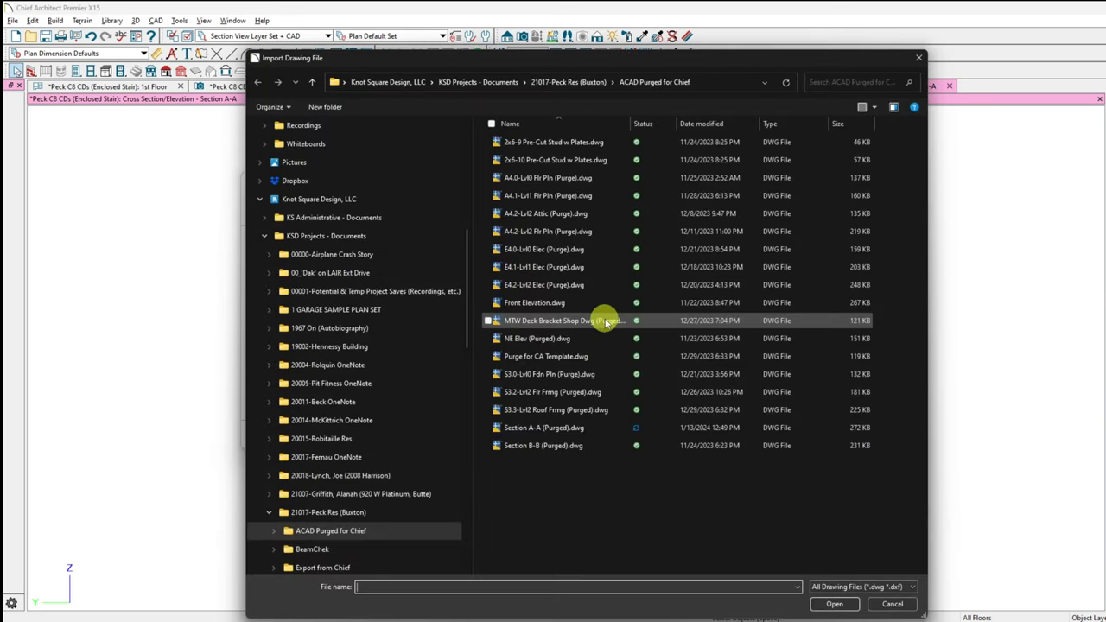
left_click(529, 427)
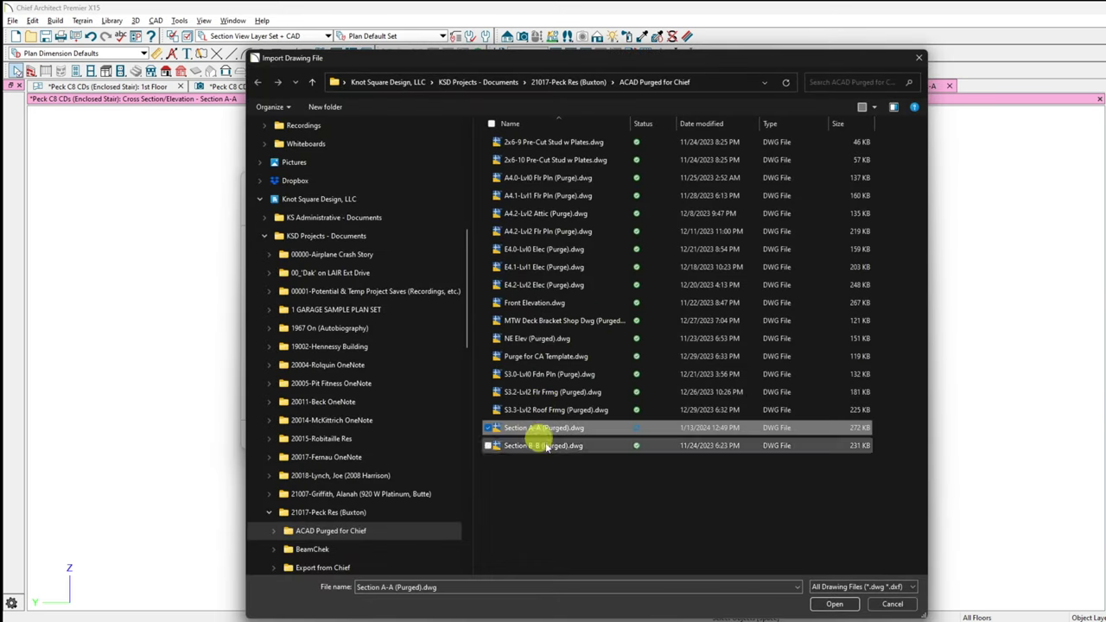
left_click(828, 604)
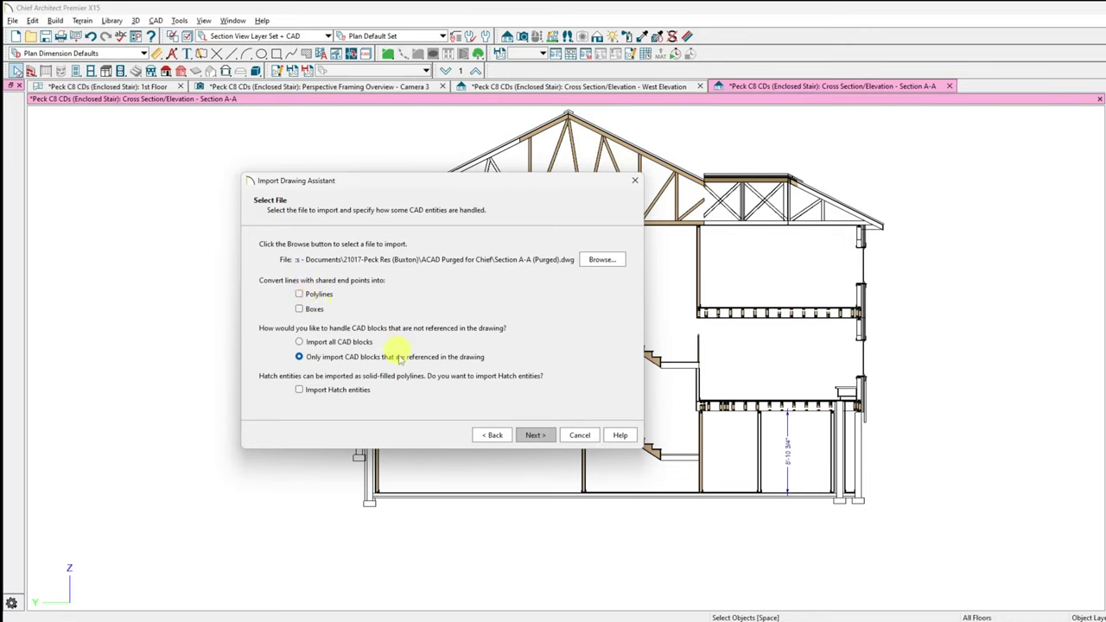
left_click(532, 436)
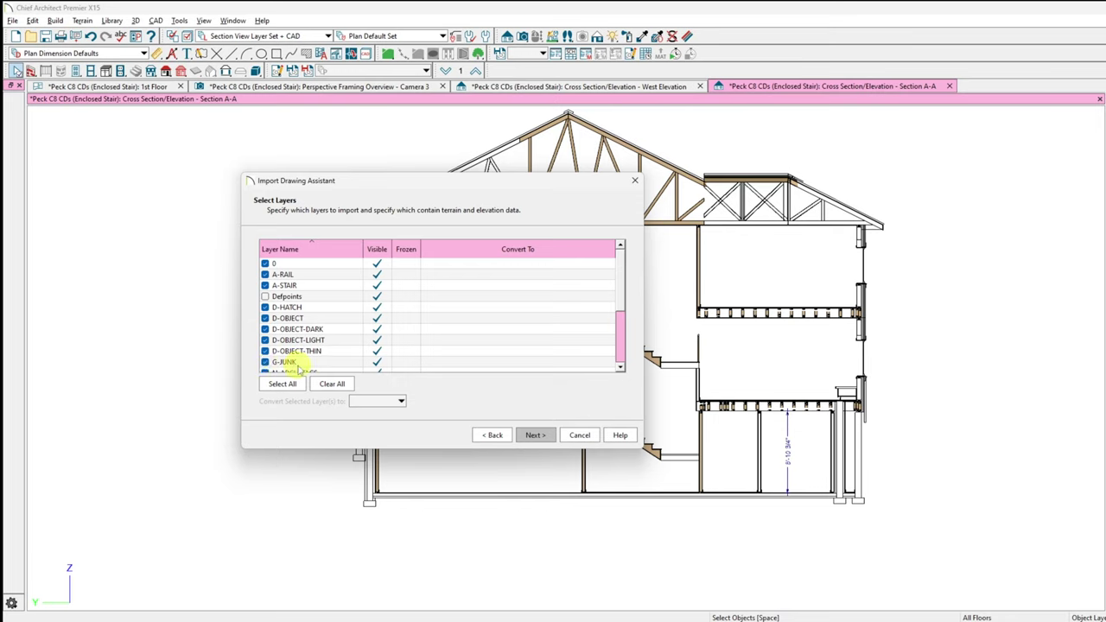
Step: Accept the selected layers and map all drawing layers to AUTOCAD STRUCL PLANS
scroll(452, 302, "down", 3)
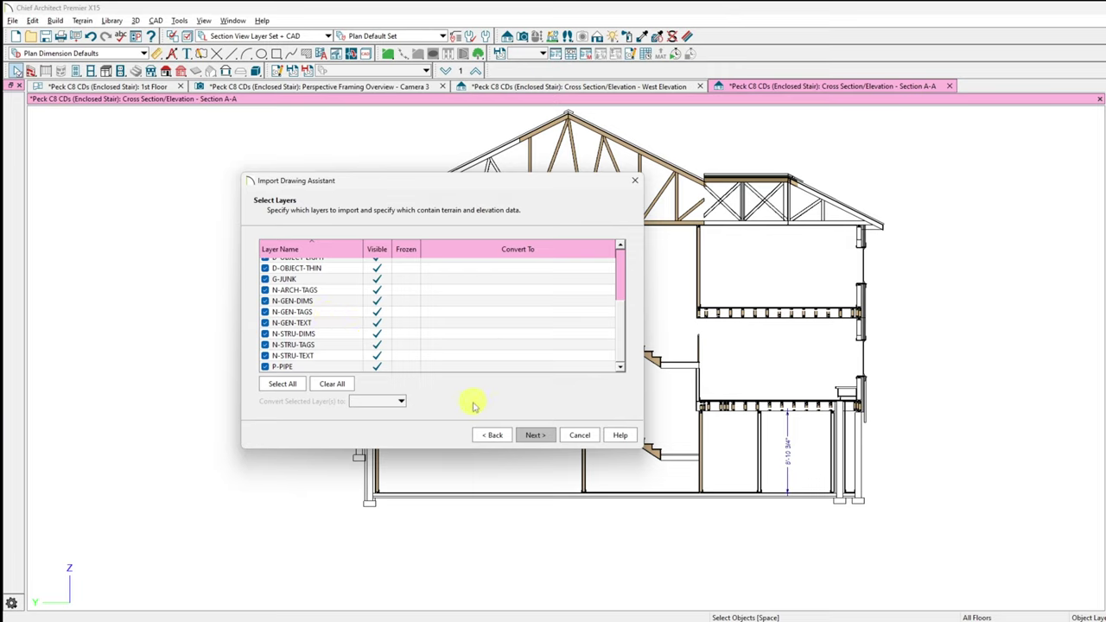
left_click(526, 436)
left_click(527, 436)
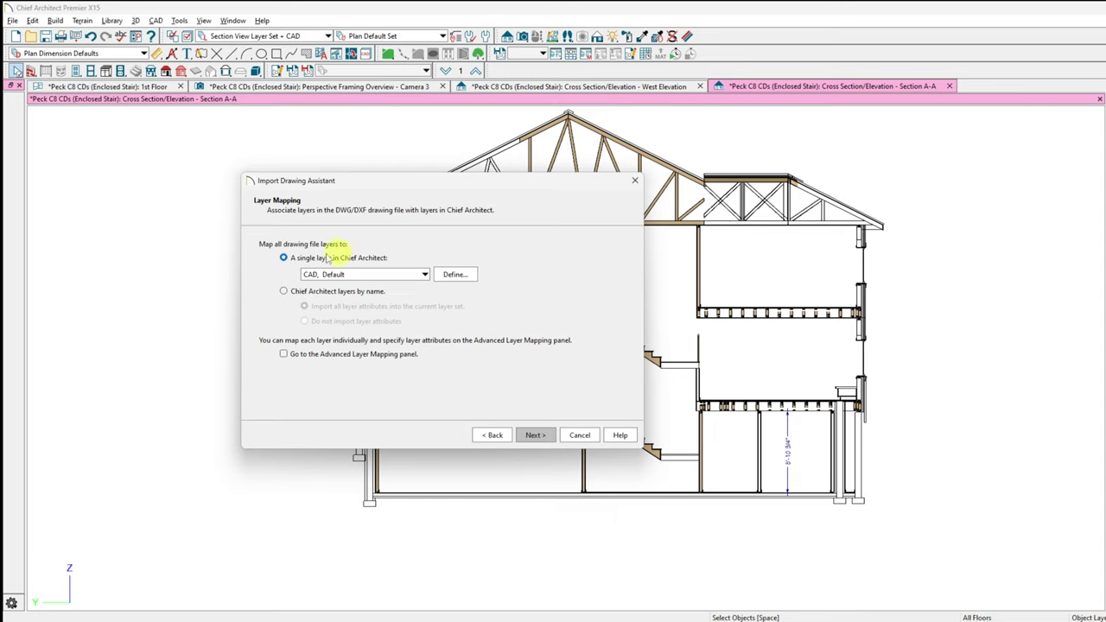
left_click(424, 275)
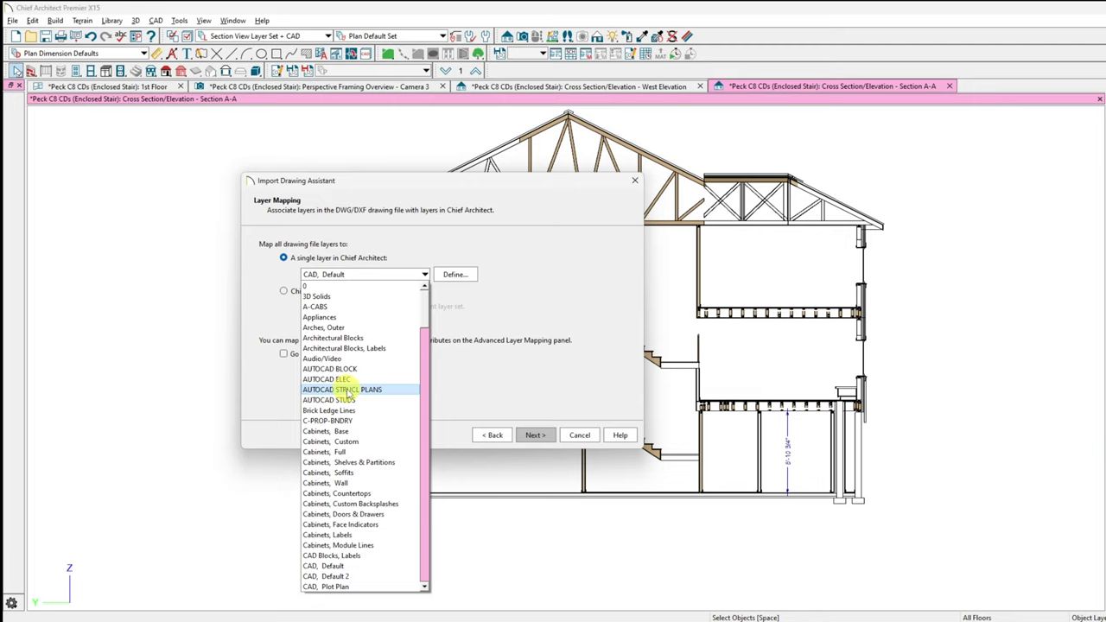
left_click(348, 390)
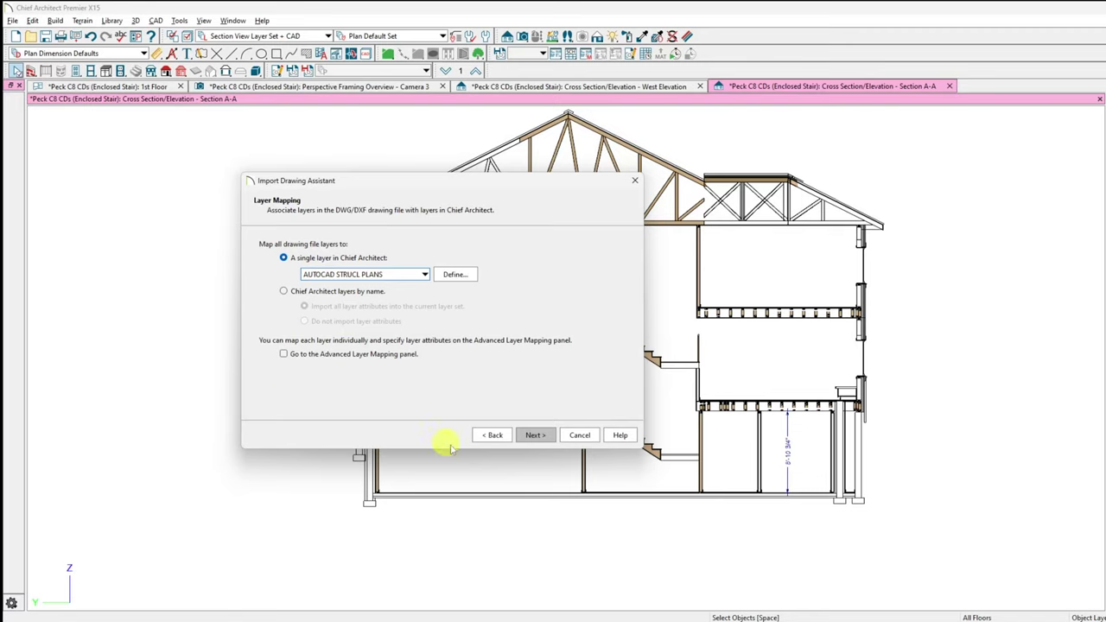
Step: Set duplicate blocks to replace existing ones and accept inches as the drawing unit
left_click(536, 436)
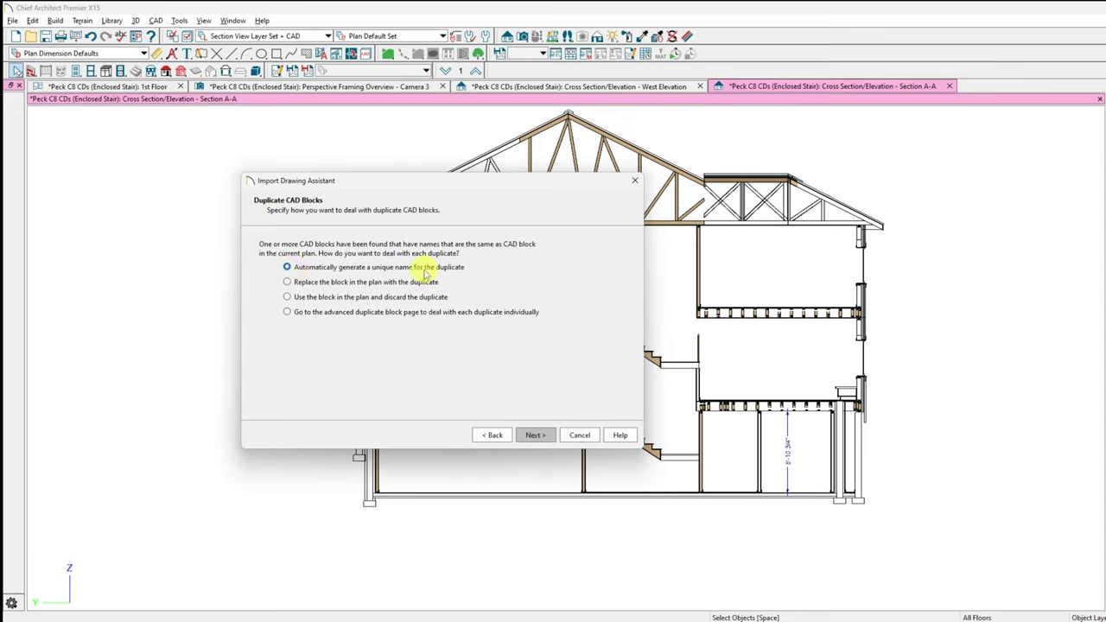
left_click(288, 284)
left_click(533, 435)
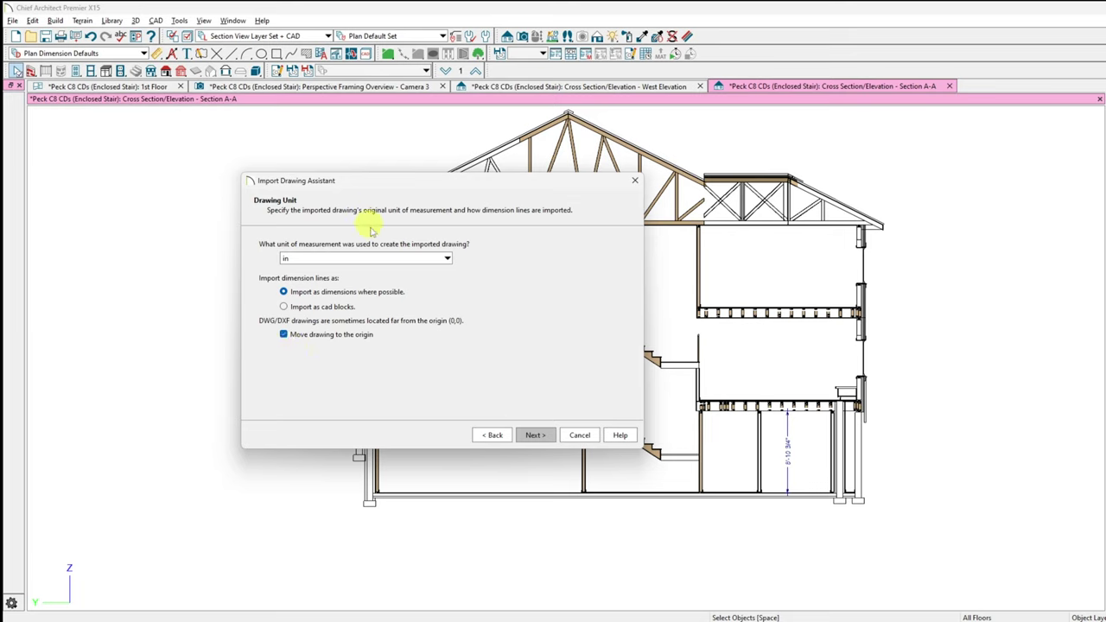
left_click(536, 435)
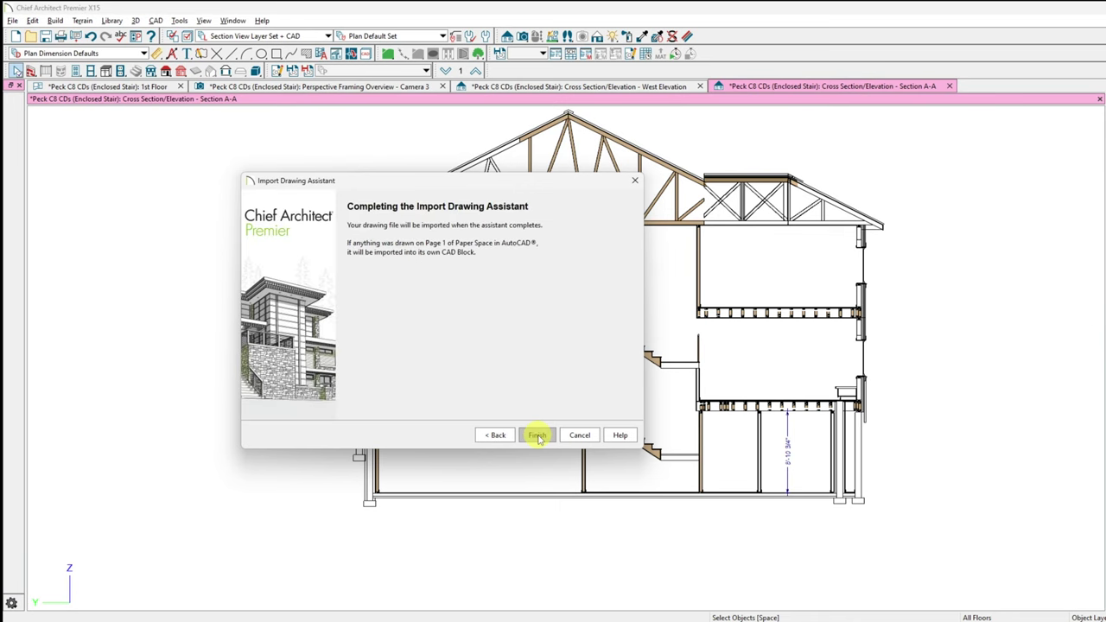
Step: Finish the drawing import into the Section A-A view
left_click(536, 436)
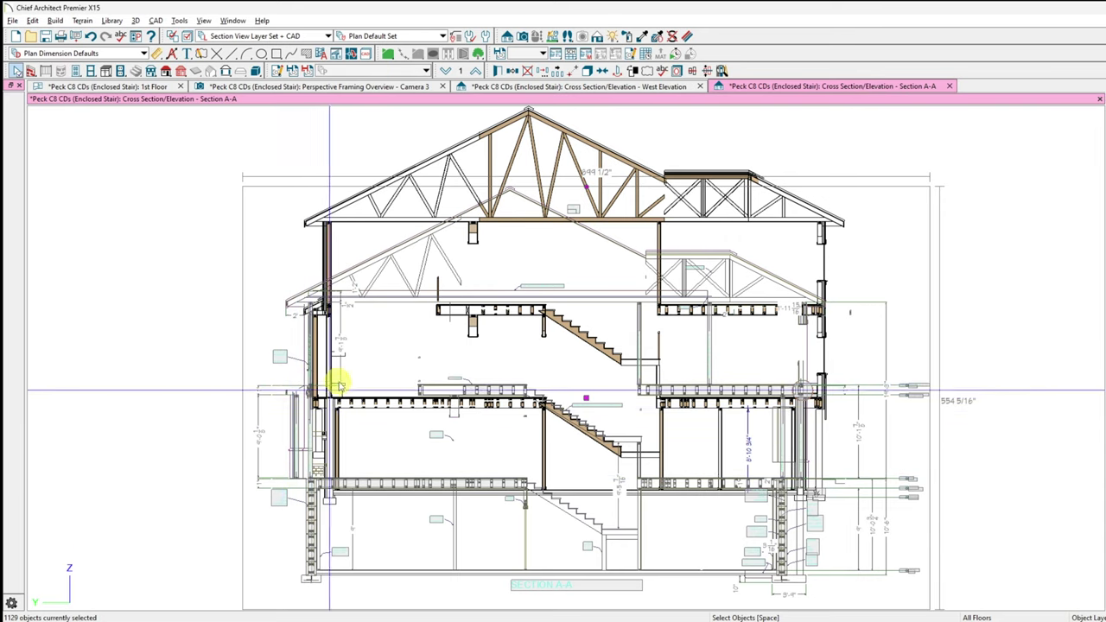
scroll(337, 383, "up", 1)
scroll(337, 383, "up", 5)
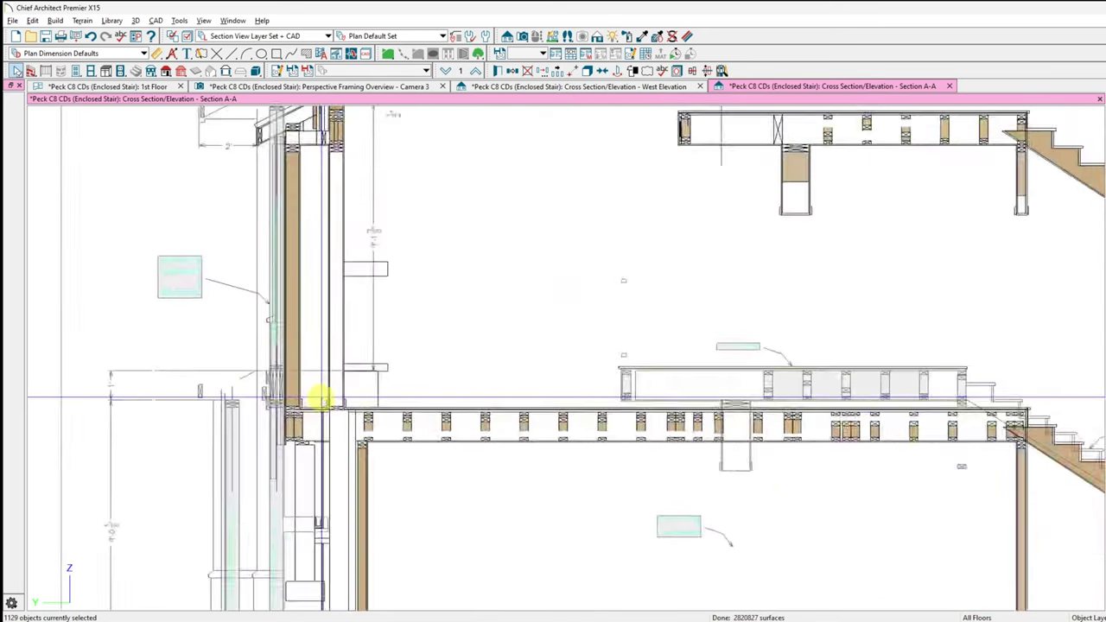
scroll(403, 348, "down", 5)
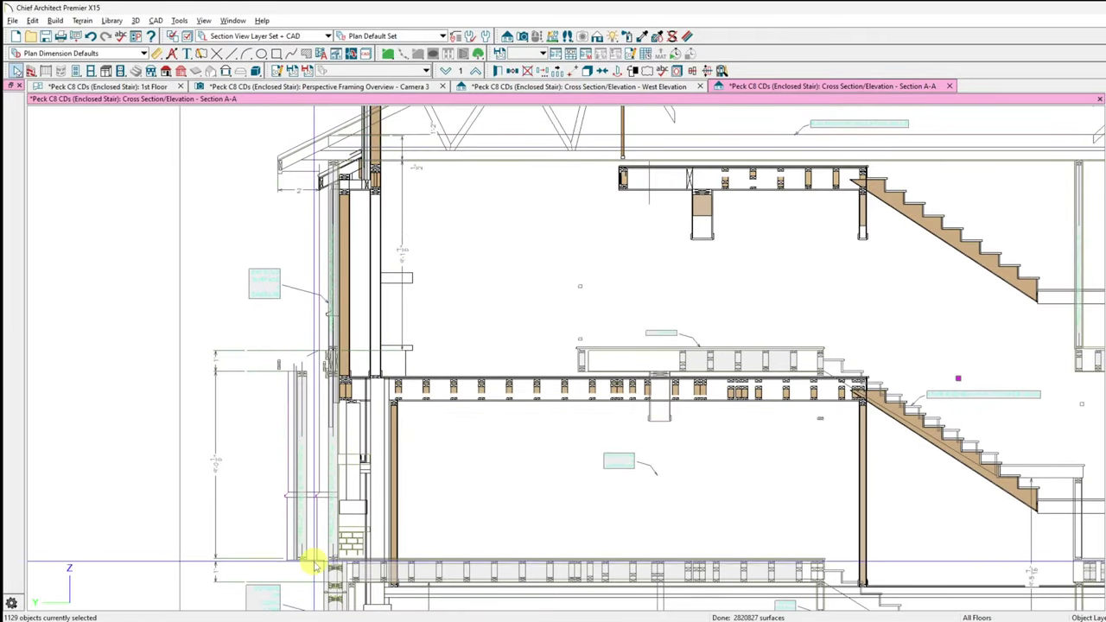
scroll(314, 566, "up", 8)
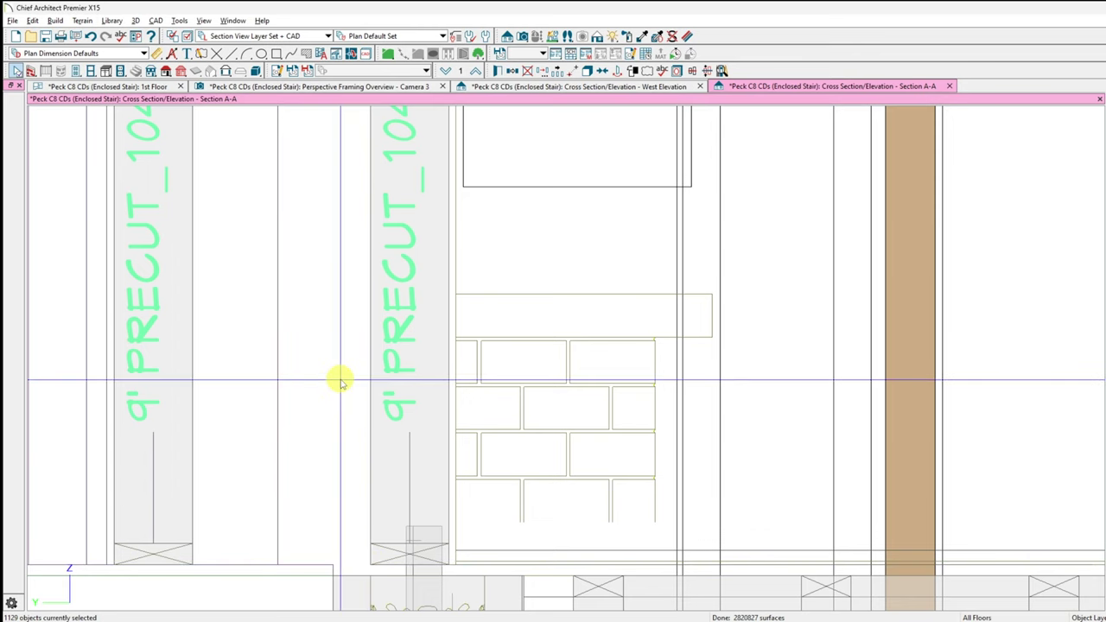
Step: Point-to-point move the imported drawing onto the left wall-floor junction, then deselect it
left_click(573, 73)
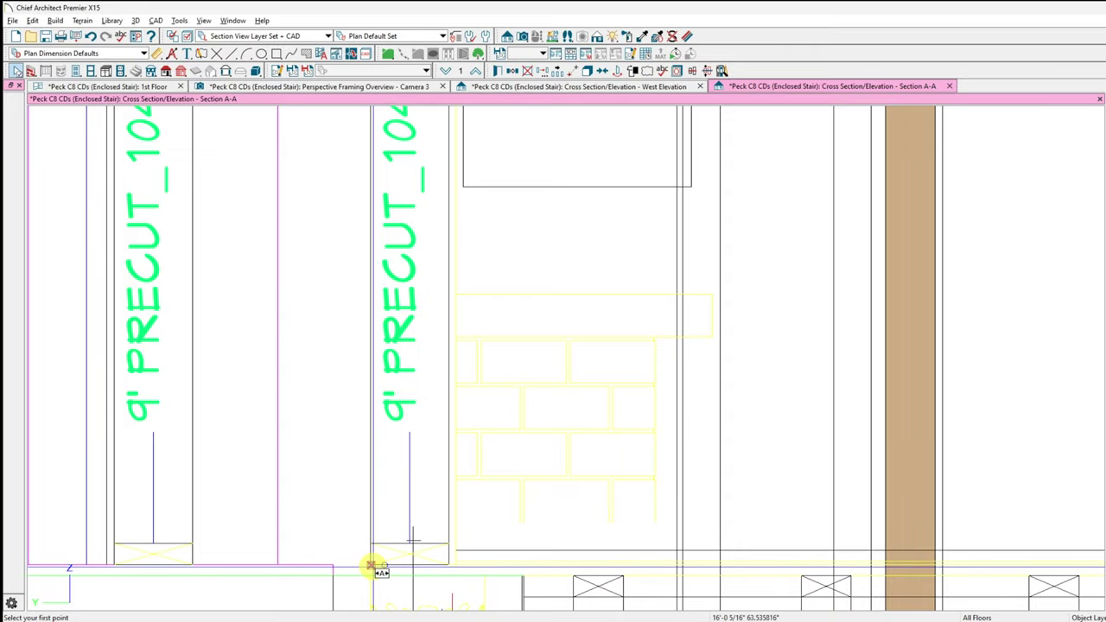
scroll(371, 567, "down", 6)
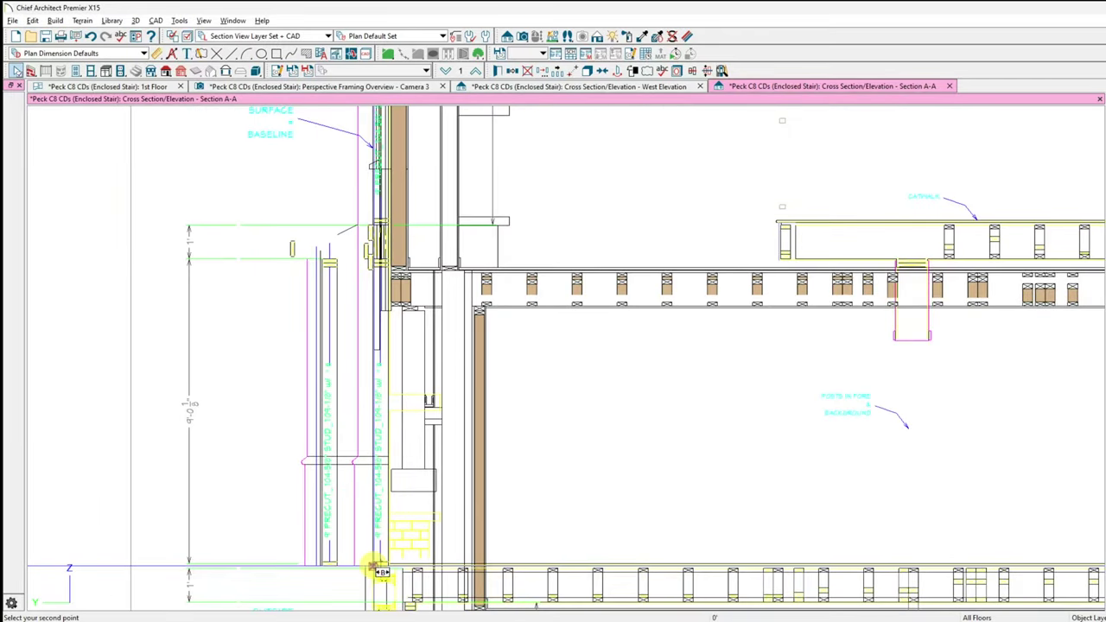
scroll(391, 259, "up", 4)
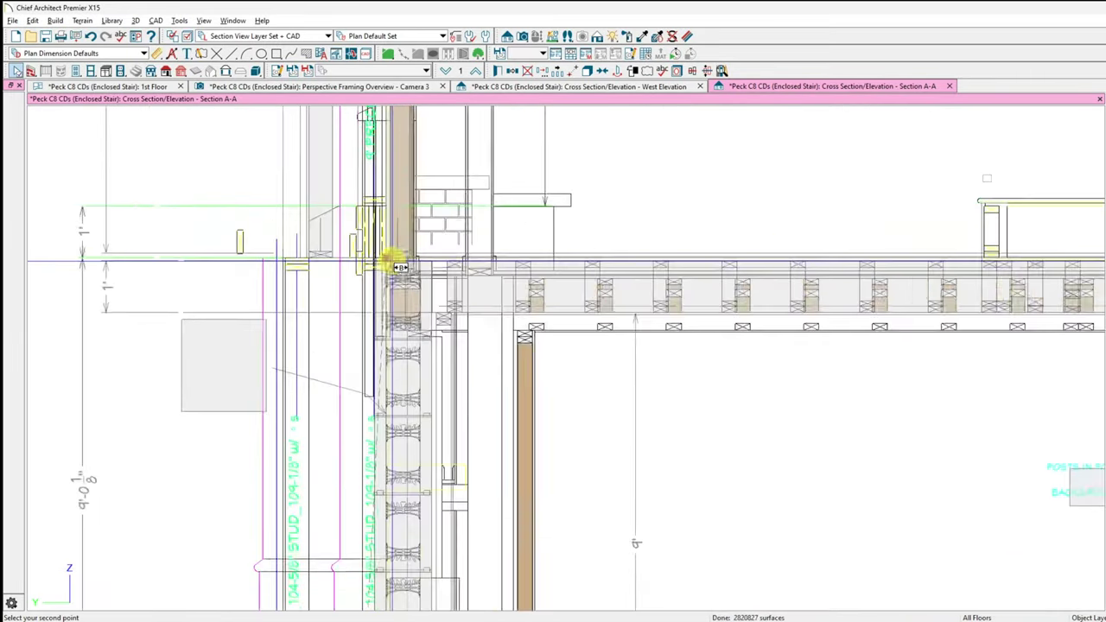
scroll(390, 261, "up", 3)
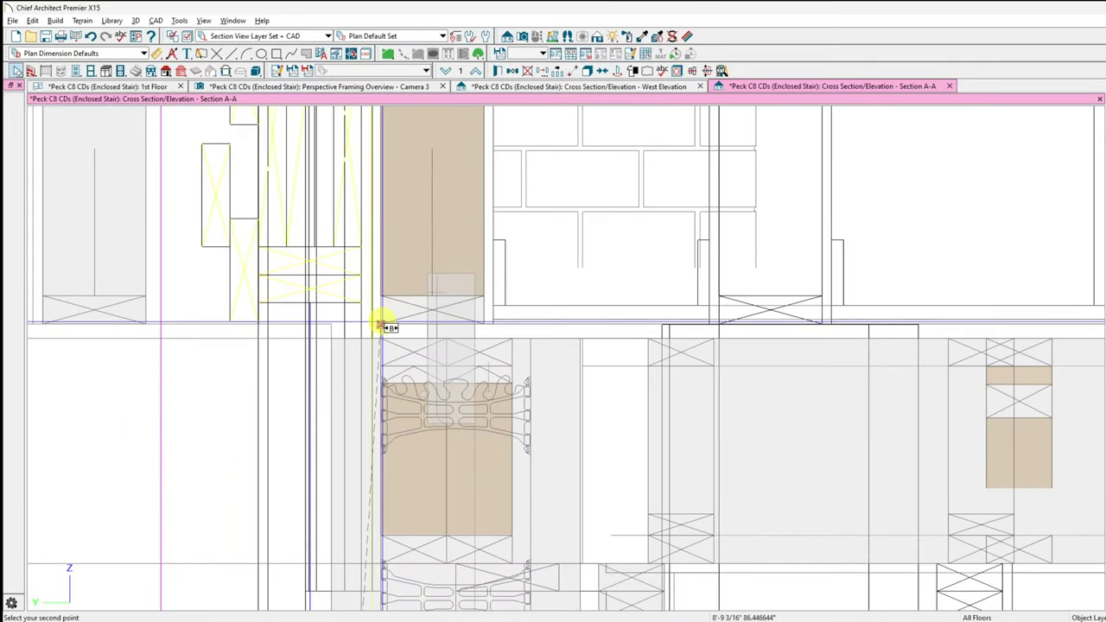
left_click(468, 327)
scroll(299, 340, "up", 4)
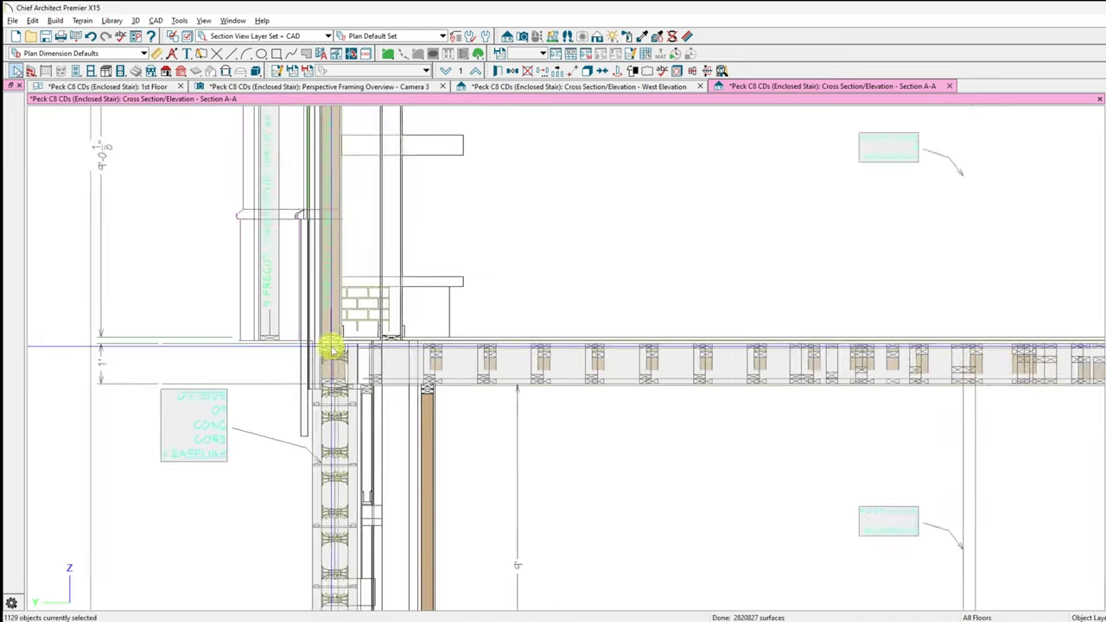
scroll(332, 349, "down", 5)
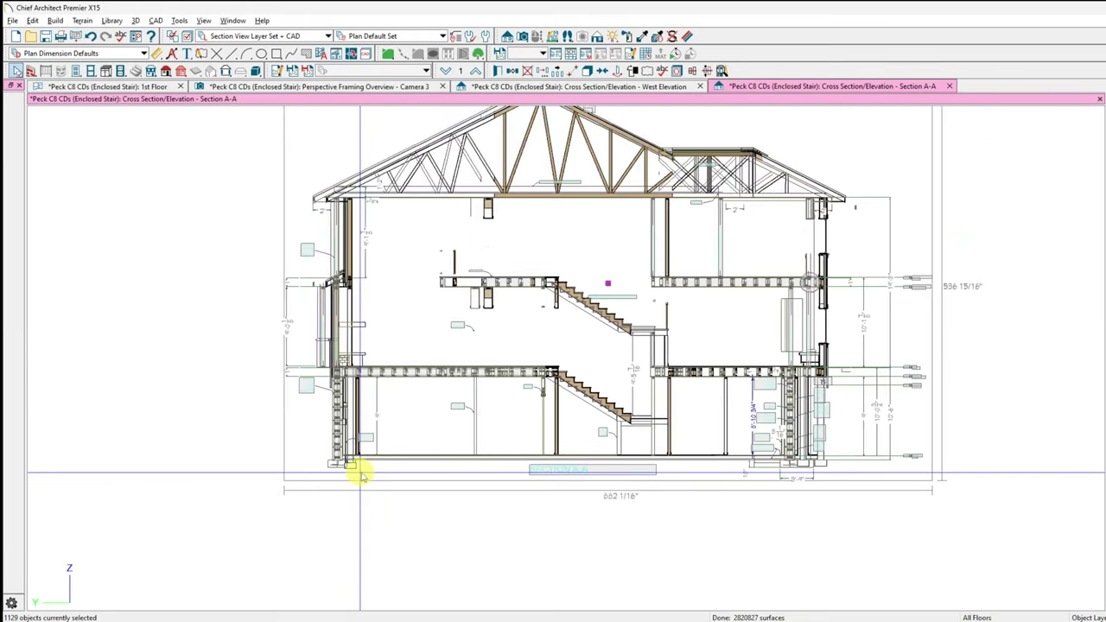
scroll(361, 475, "down", 2)
left_click(975, 198)
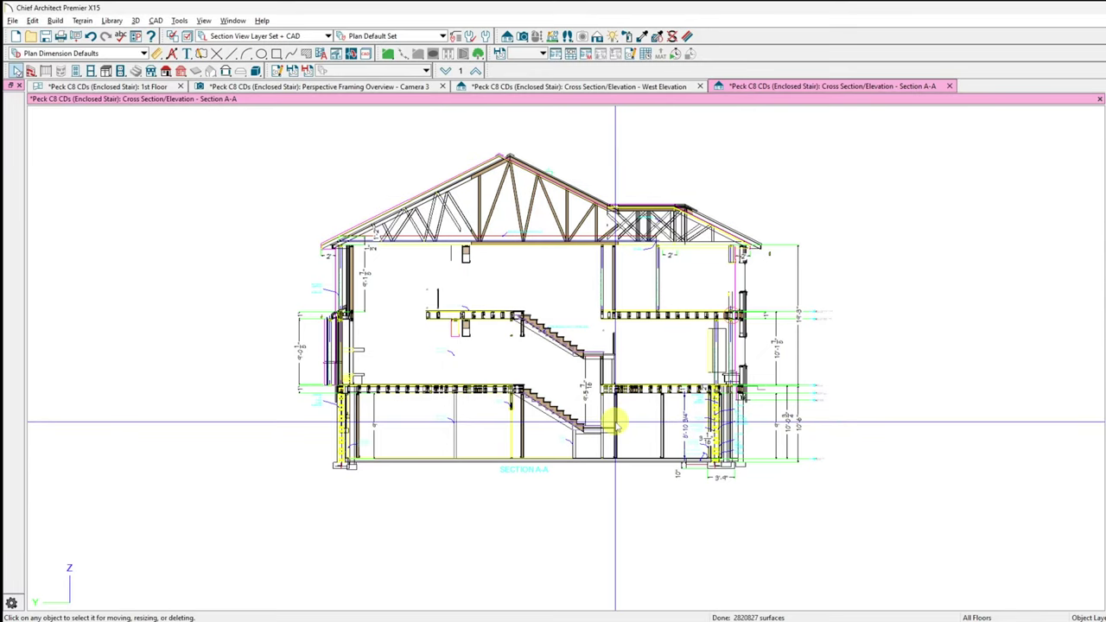
Step: Inspect the alignment, then open Active Layer Display Options and shift it left
scroll(311, 378, "up", 3)
scroll(311, 378, "up", 3)
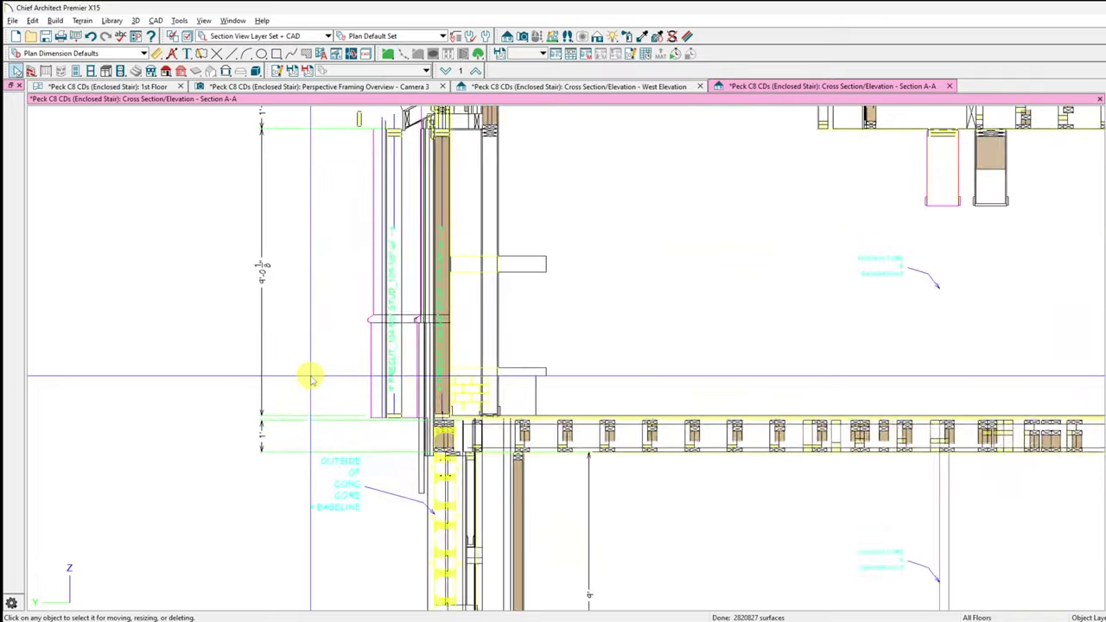
scroll(478, 469, "up", 3)
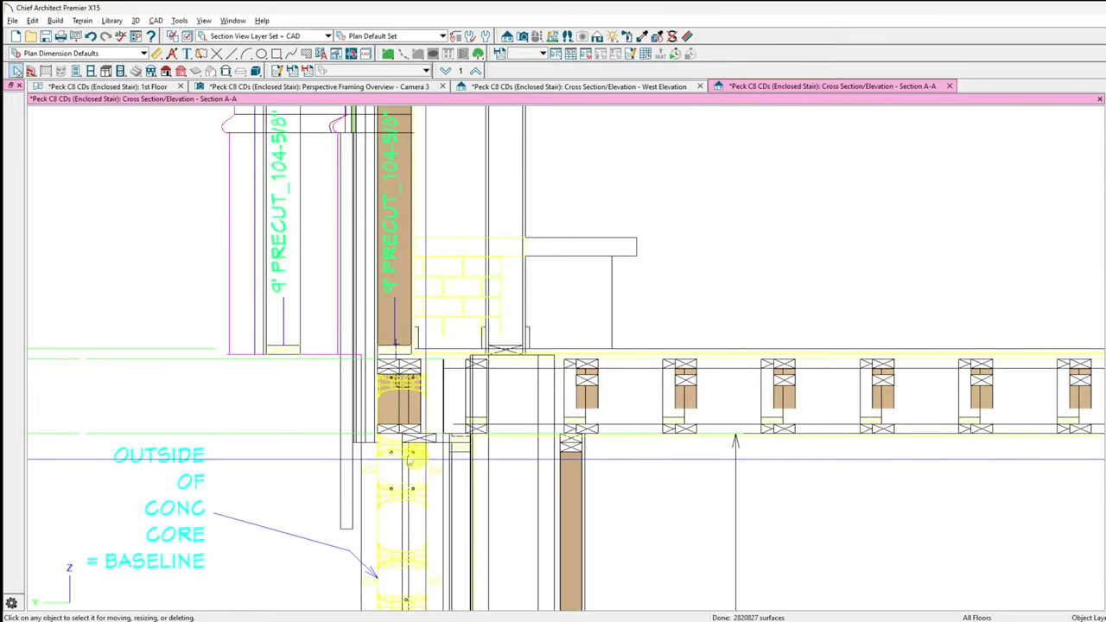
scroll(345, 321, "up", 3)
scroll(425, 529, "down", 5)
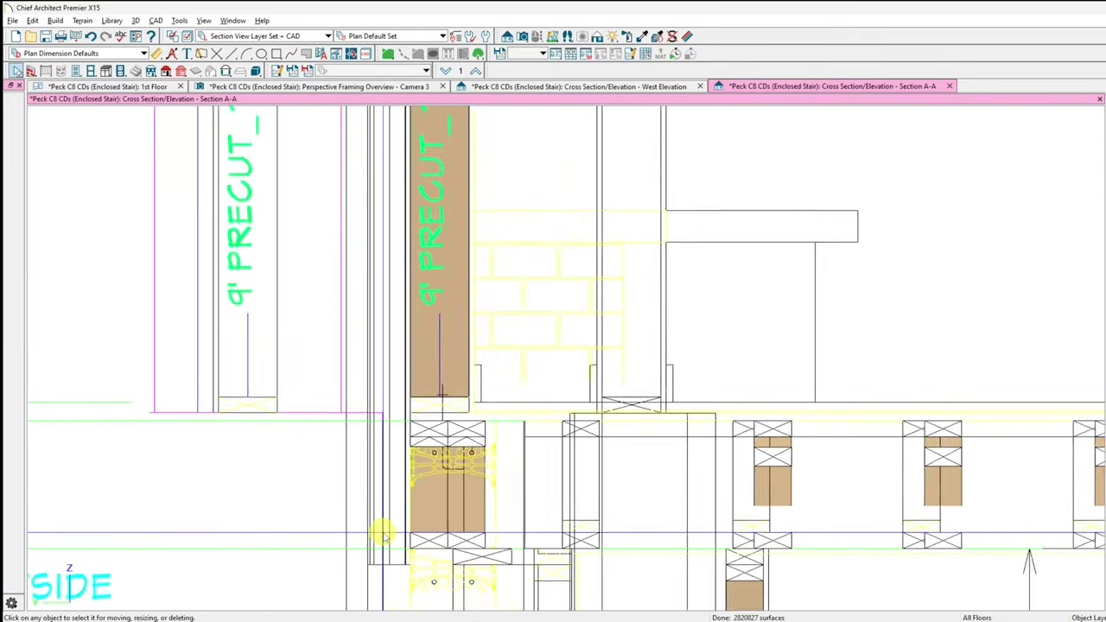
scroll(608, 395, "down", 3)
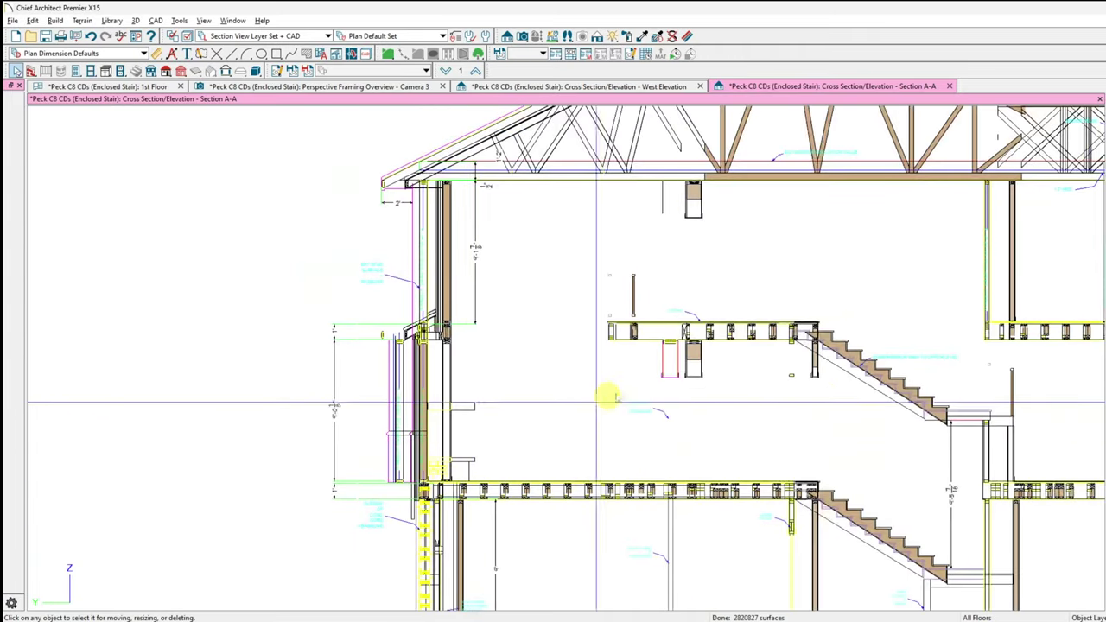
scroll(898, 375, "up", 4)
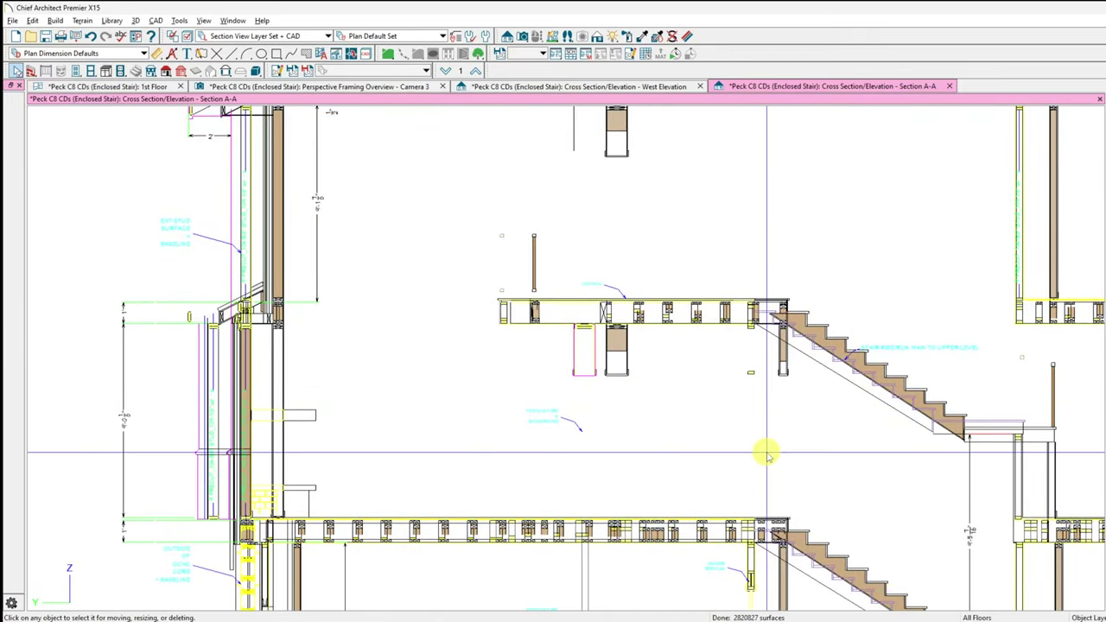
scroll(734, 423, "down", 2)
scroll(708, 415, "down", 5)
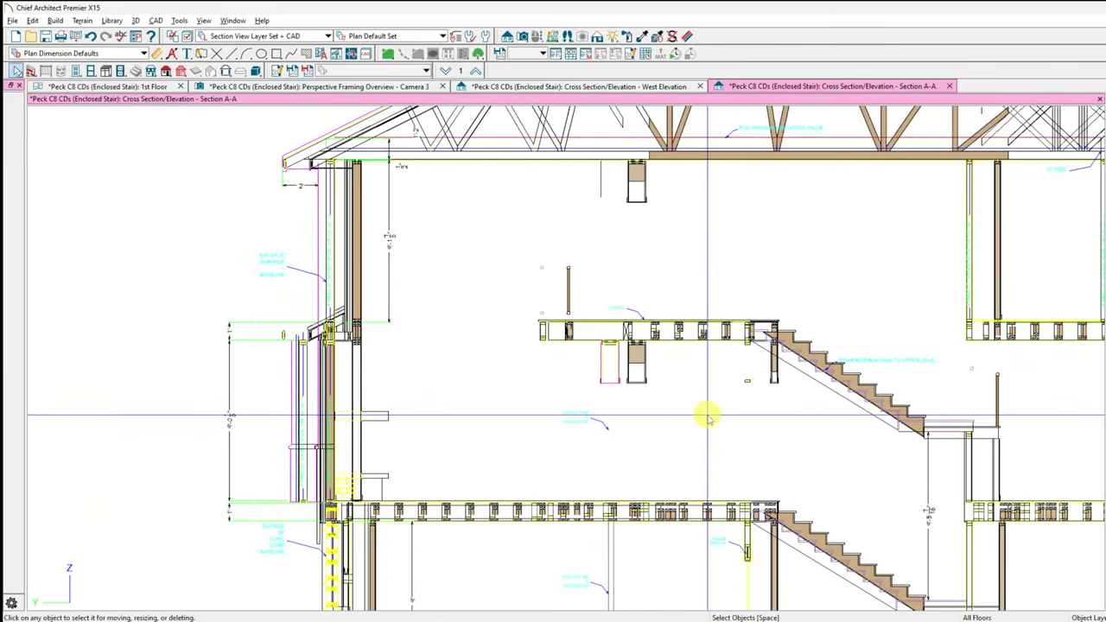
scroll(717, 151, "up", 3)
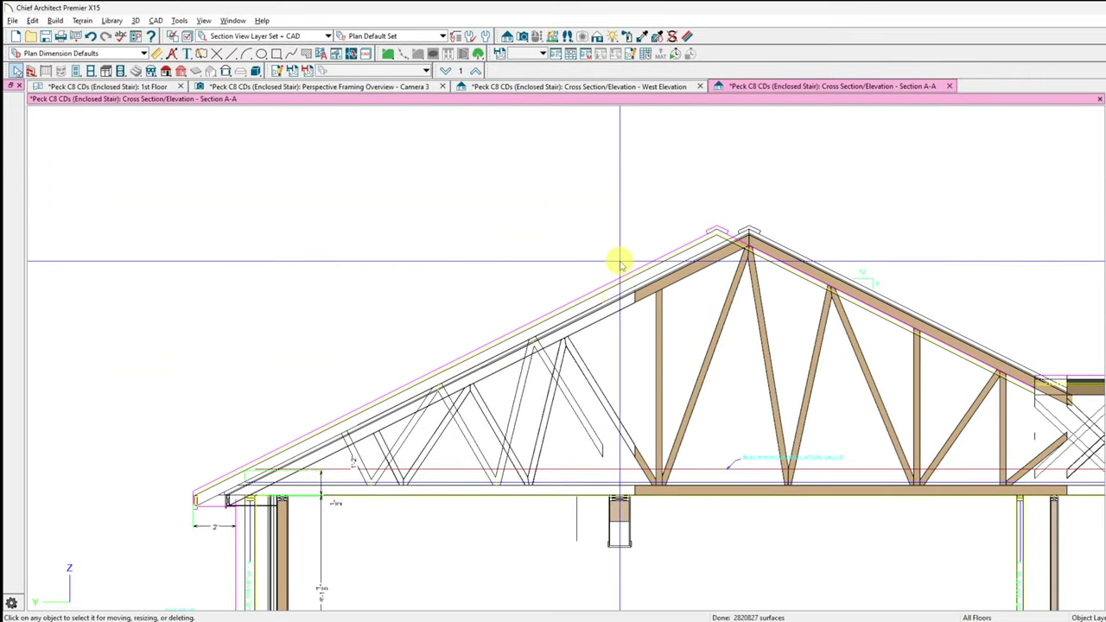
scroll(767, 197, "down", 2)
scroll(604, 195, "down", 3)
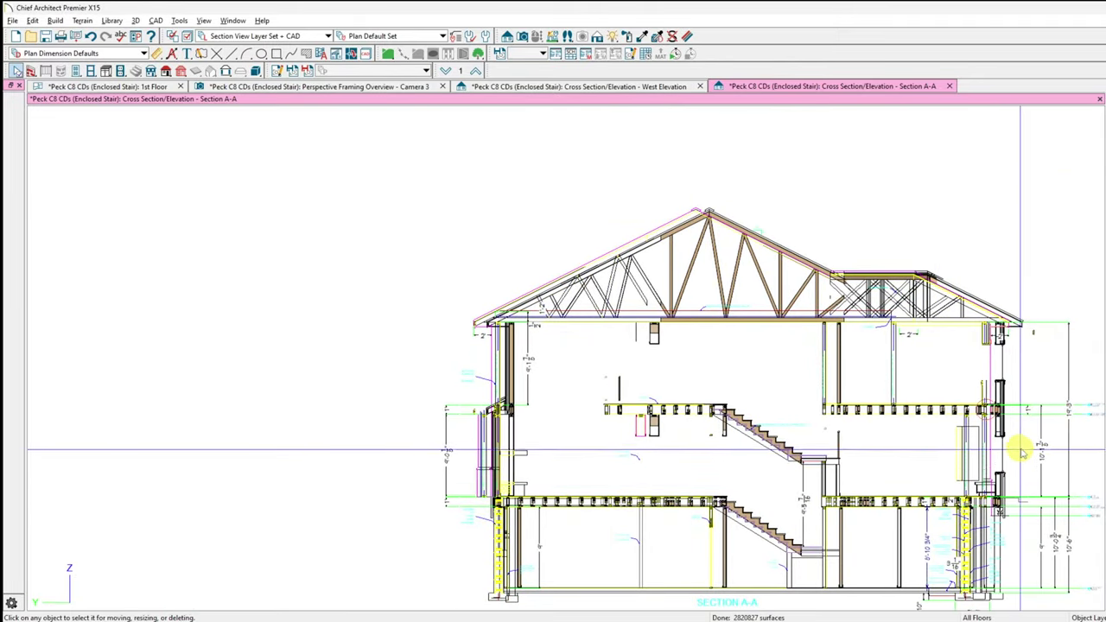
scroll(967, 583, "up", 5)
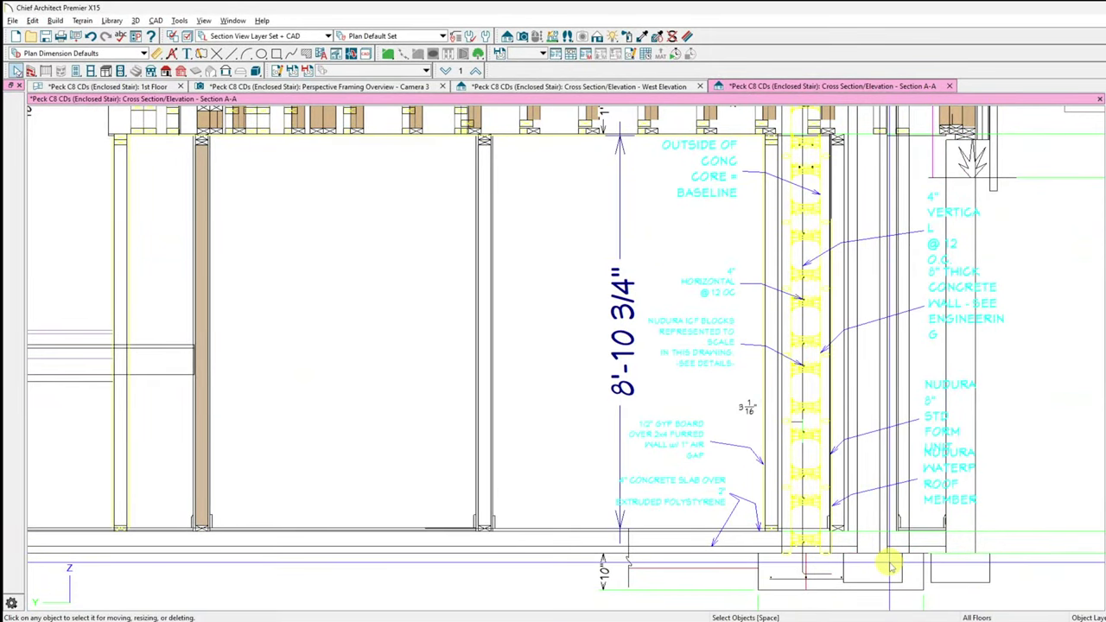
scroll(890, 566, "down", 5)
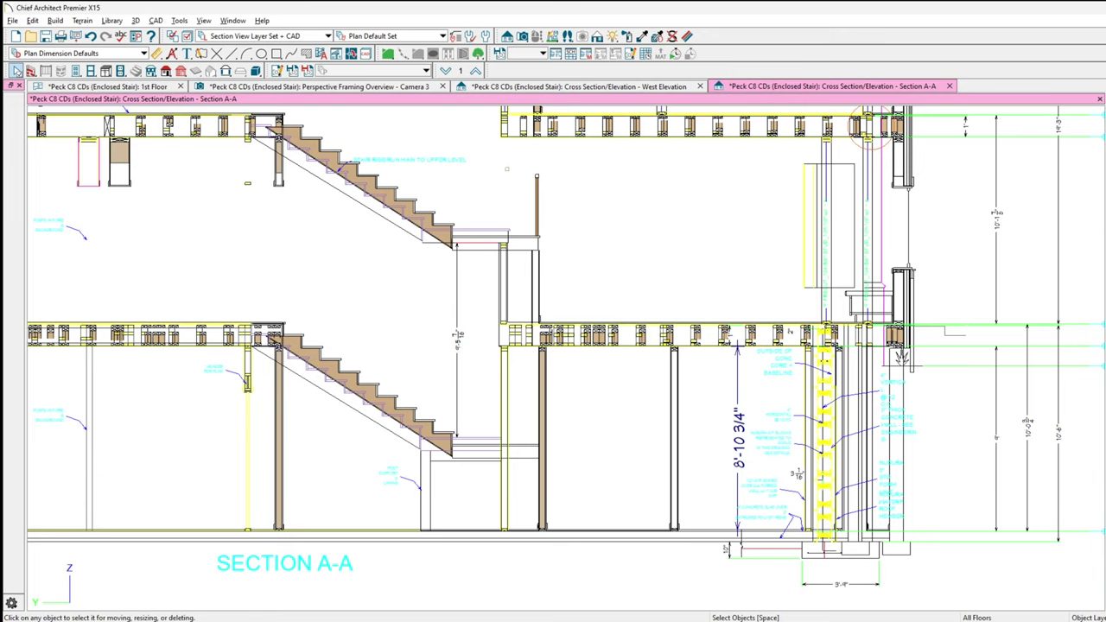
left_click(639, 36)
left_click_drag(631, 11, 474, 15)
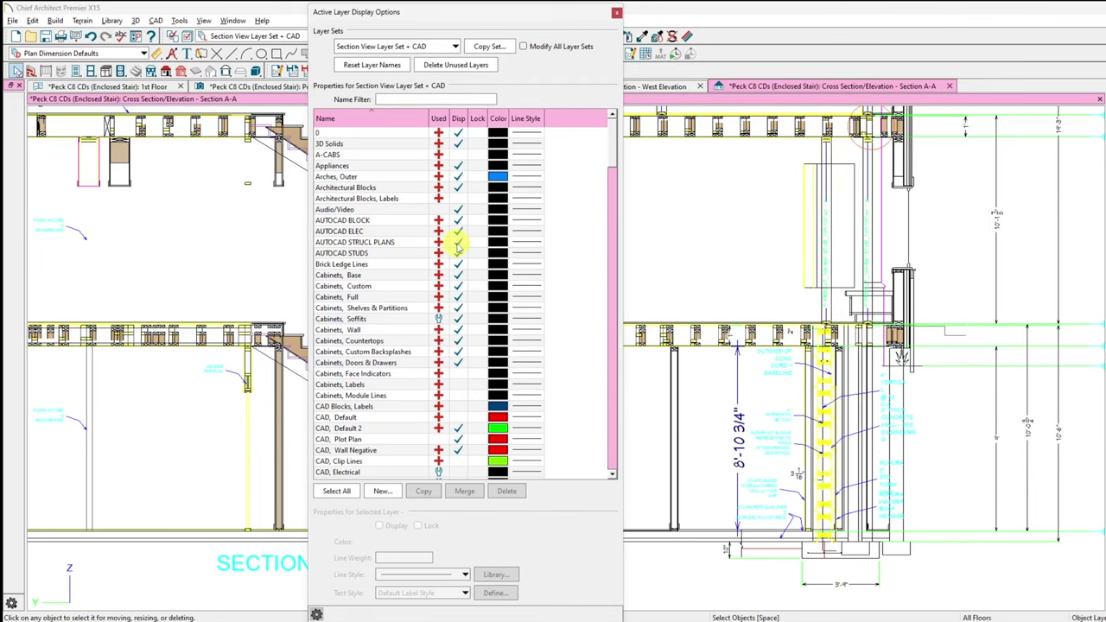
Step: Toggle the AUTOCAD STRUCL PLANS layer display off and on, then move the dialog right
left_click(457, 244)
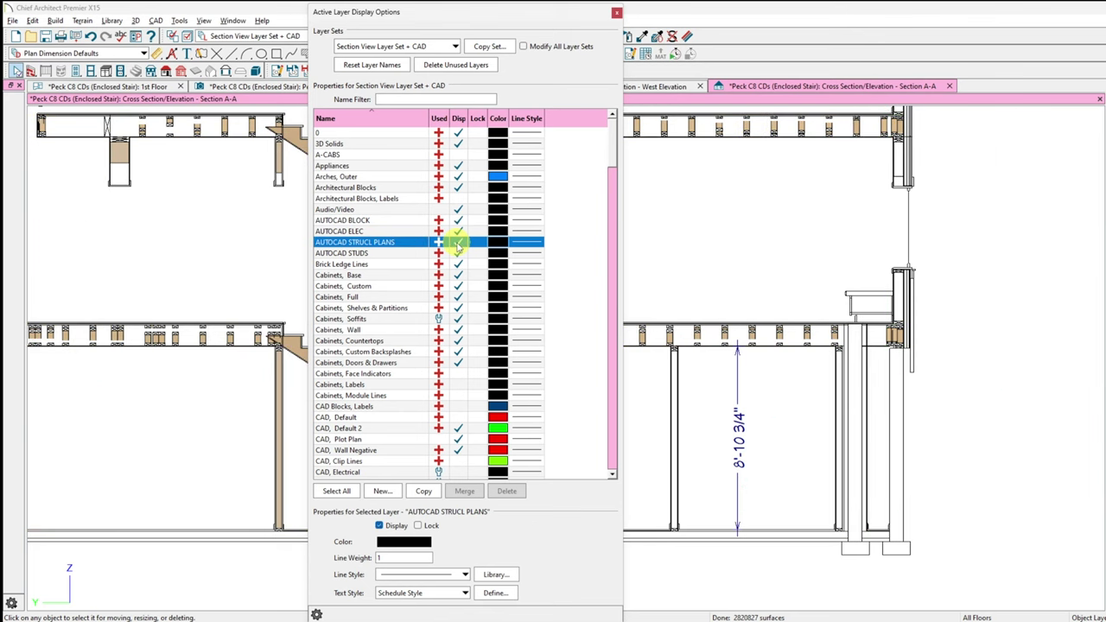
left_click(458, 244)
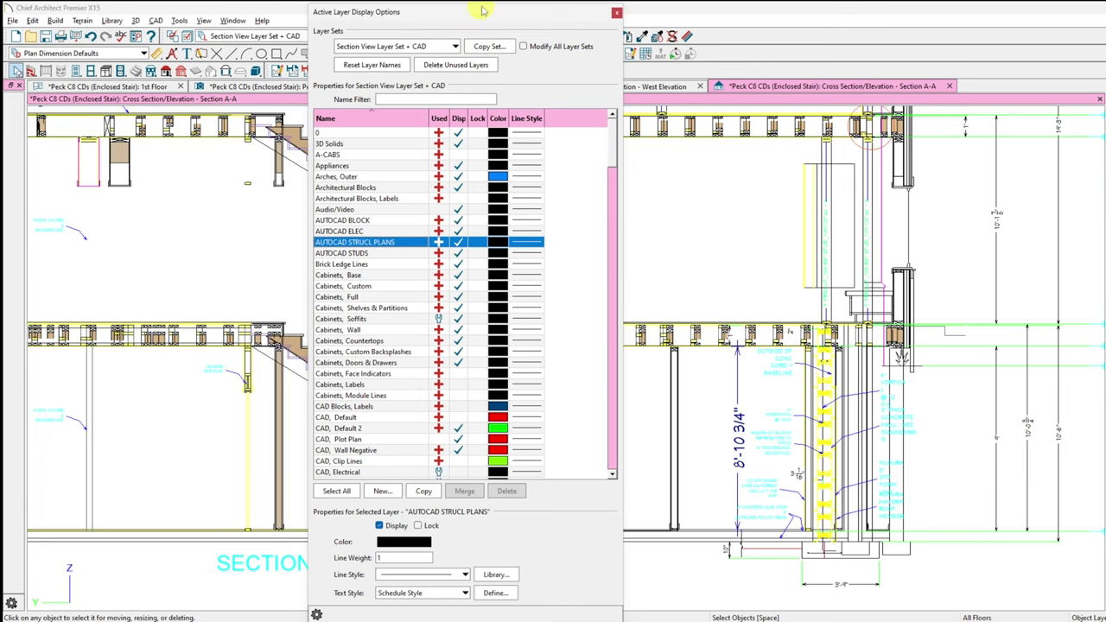
left_click_drag(483, 10, 810, 10)
scroll(402, 276, "down", 5)
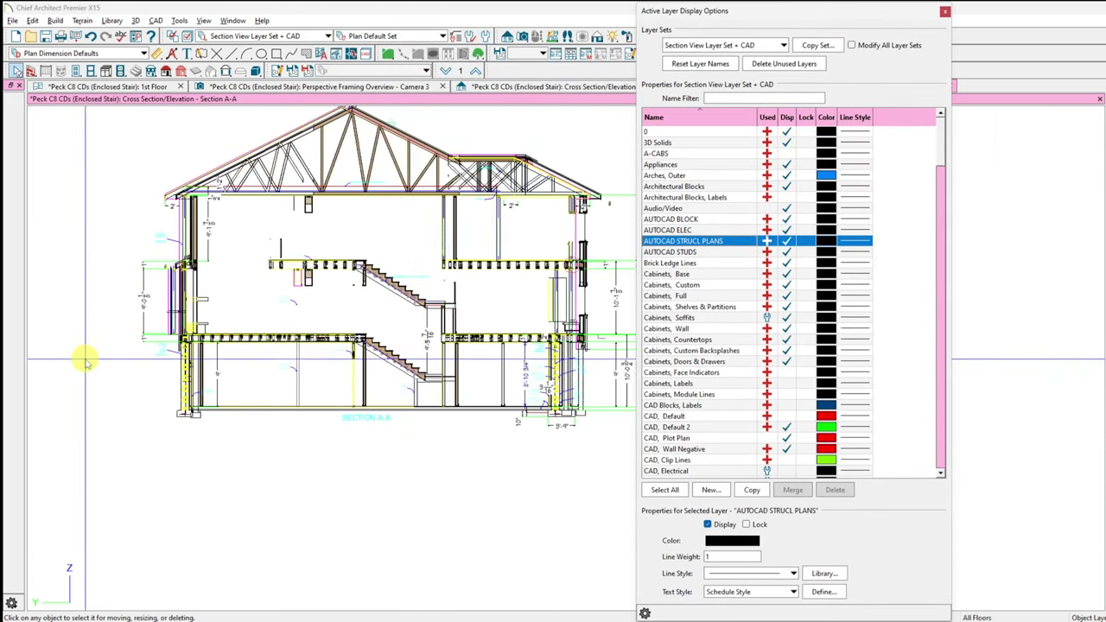
scroll(109, 361, "up", 6)
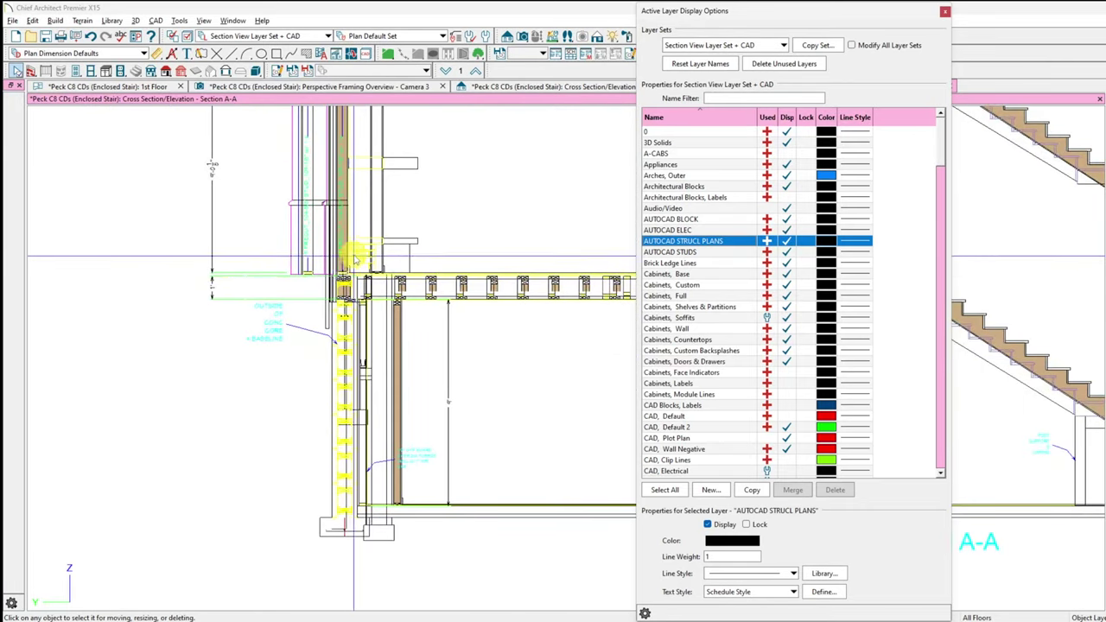
scroll(354, 257, "up", 4)
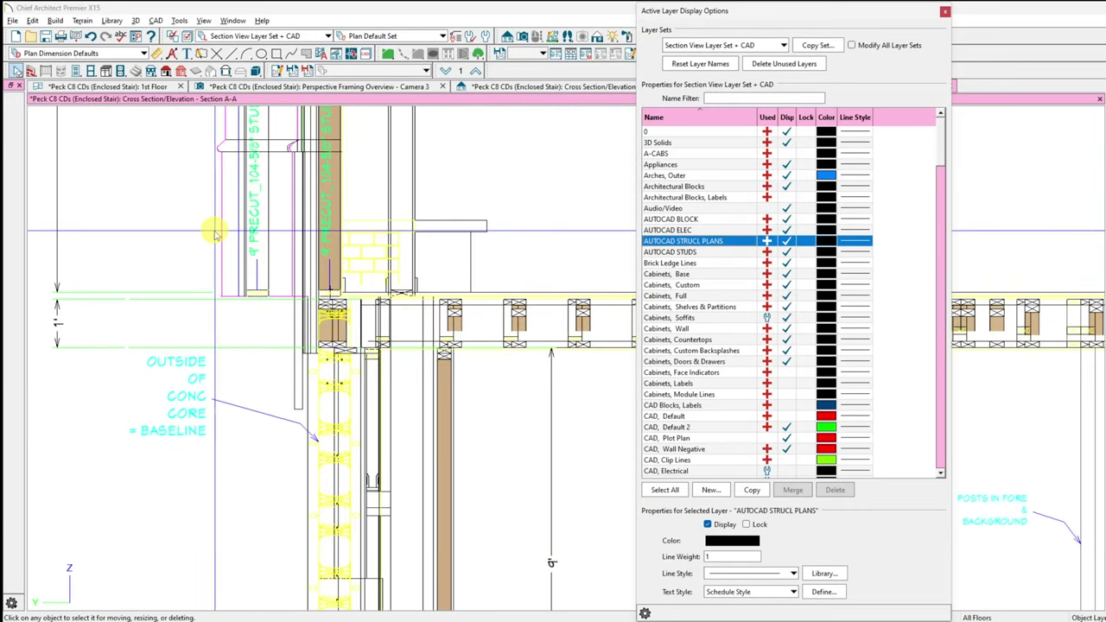
scroll(264, 381, "down", 3)
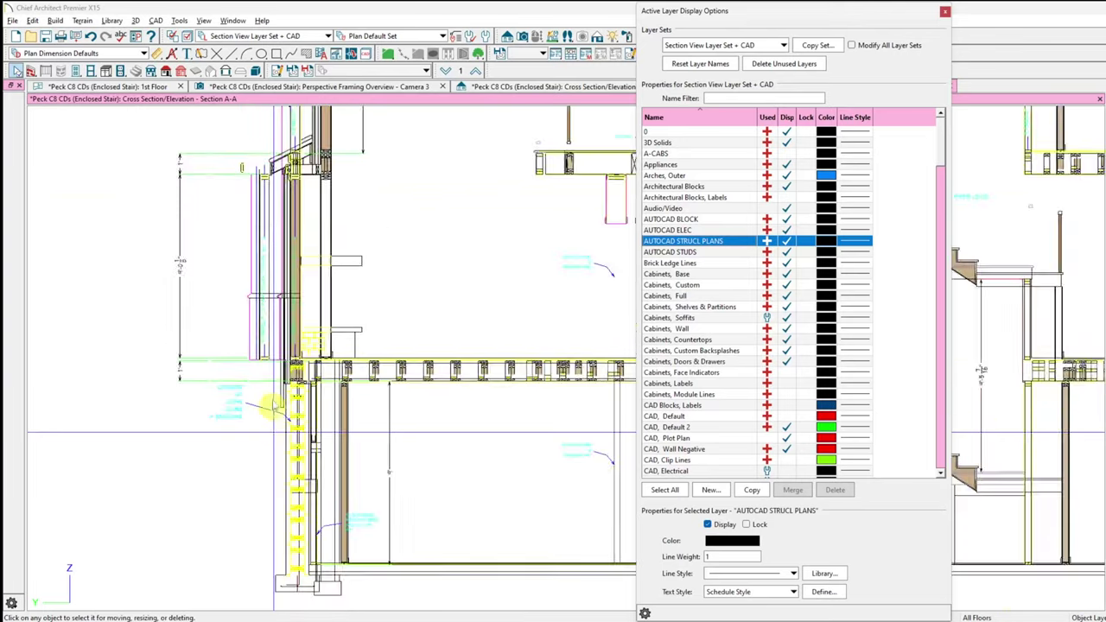
scroll(272, 406, "down", 4)
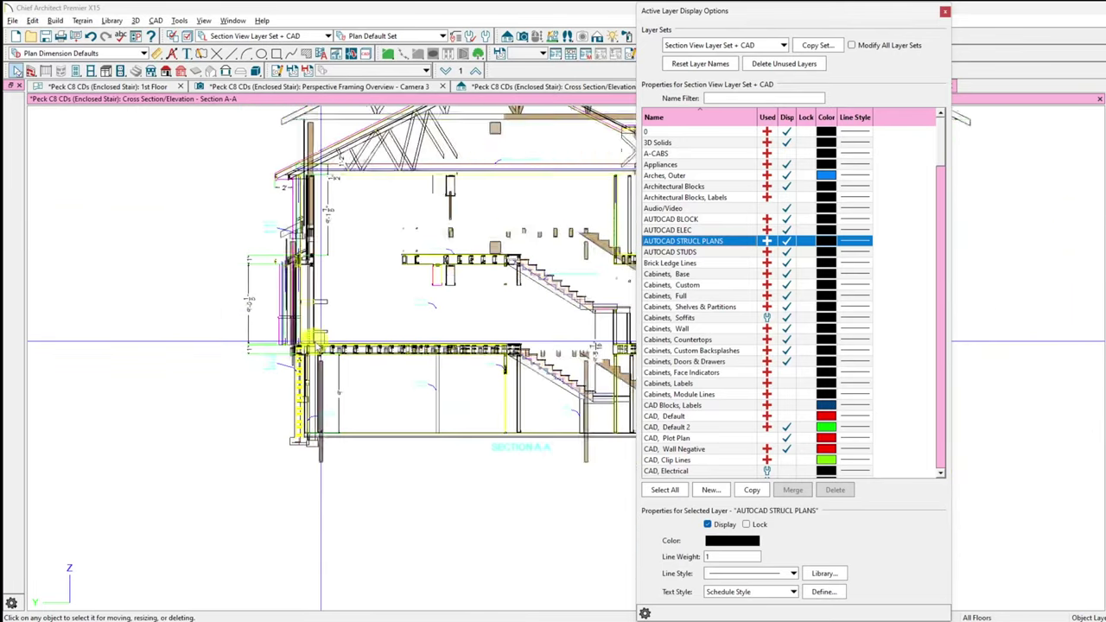
scroll(319, 343, "down", 3)
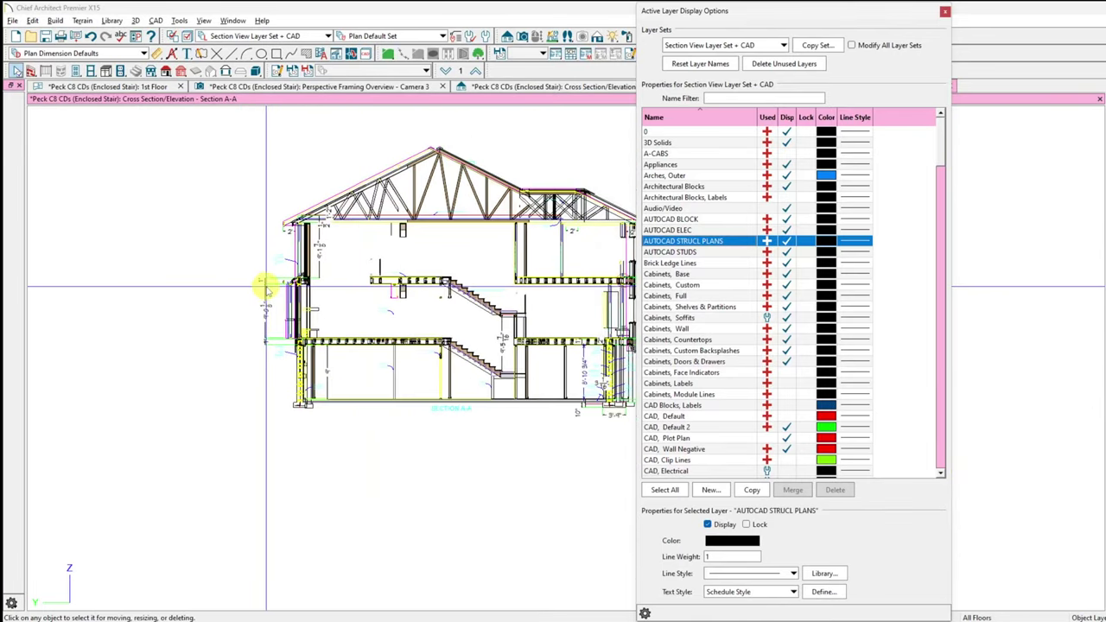
scroll(267, 289, "down", 2)
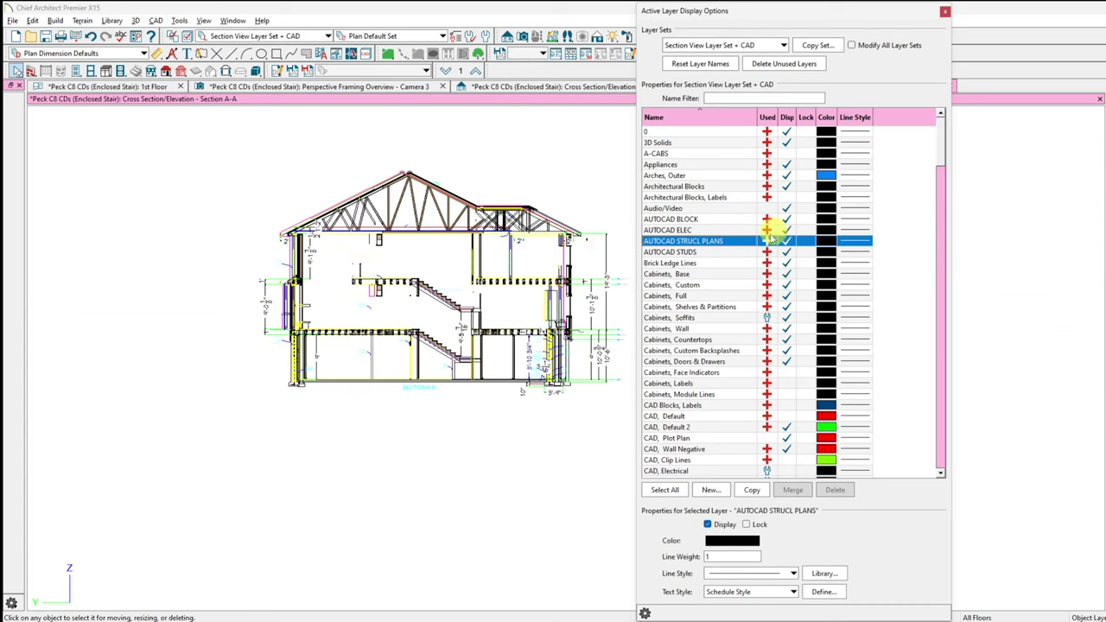
Step: Switch the layer set to AUTOCAD STRUCL PLANS
left_click(783, 45)
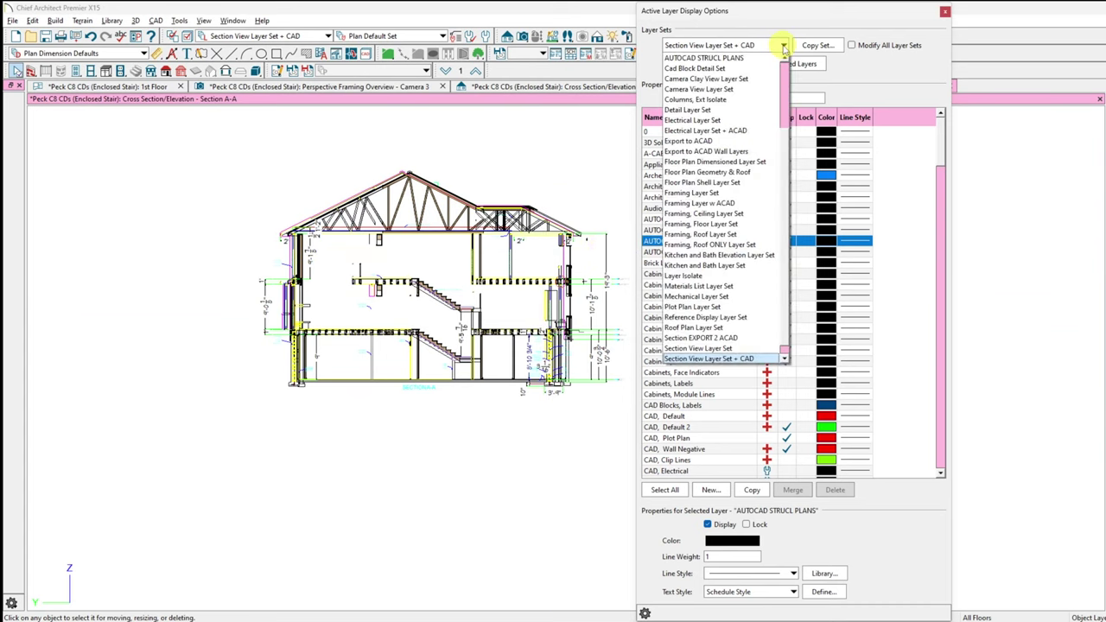
scroll(784, 94, "up", 3)
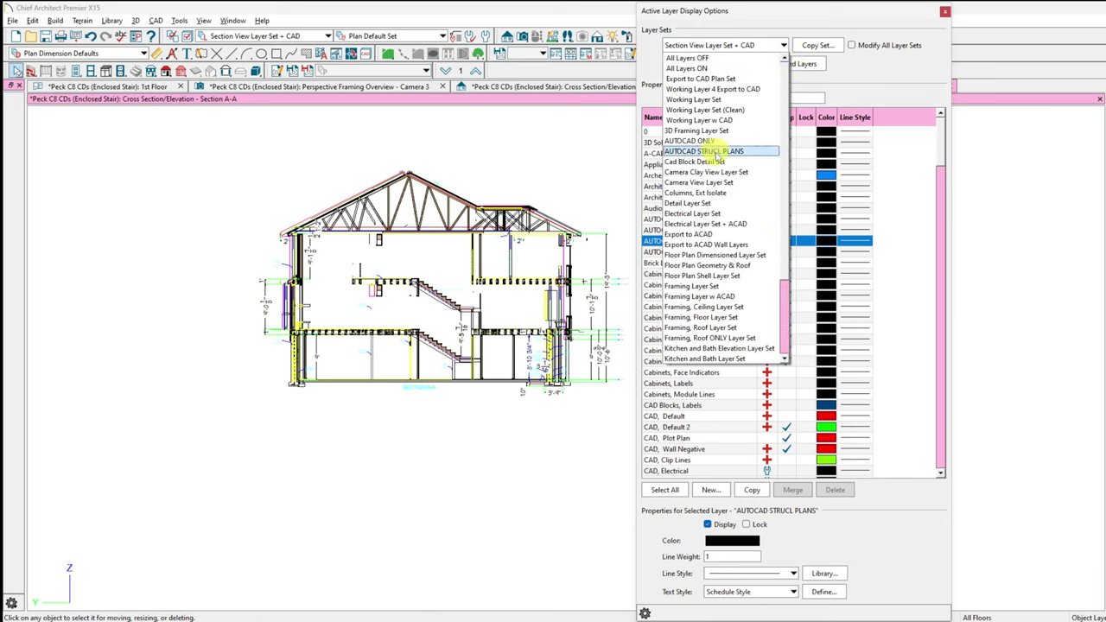
left_click(716, 153)
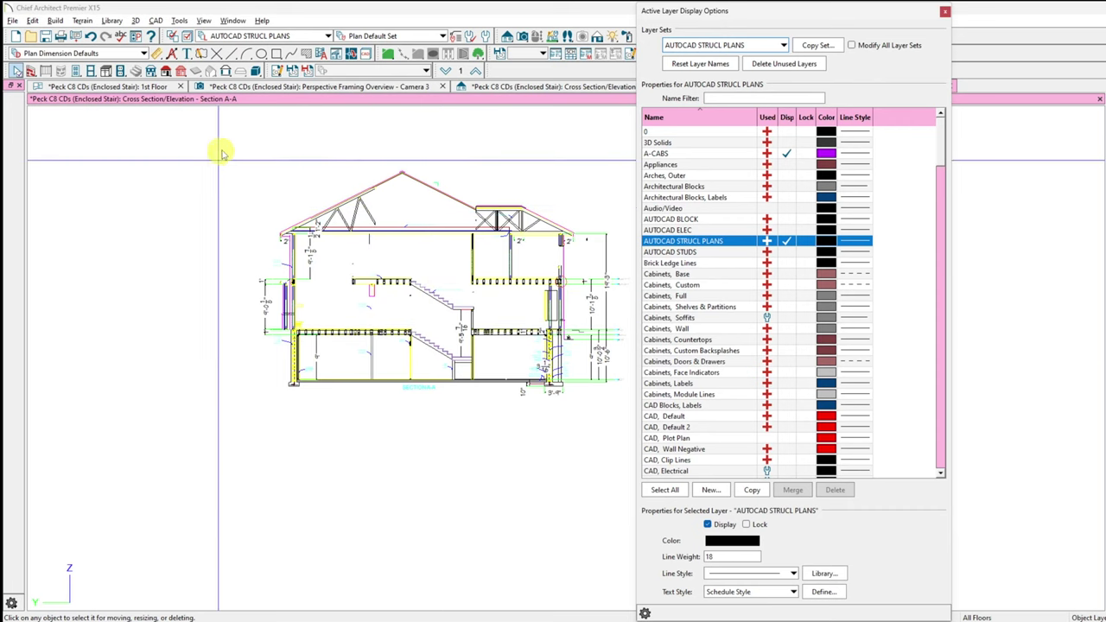
Step: Window-select the imported section's 1129 objects and drag them off to the left
scroll(201, 249, "down", 5)
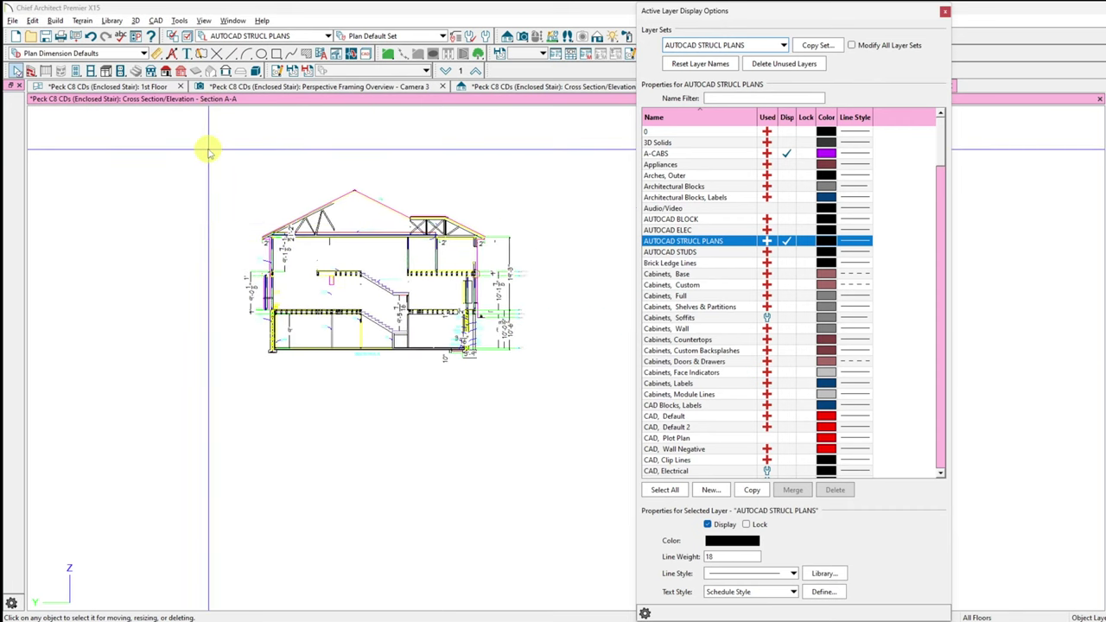
left_click_drag(585, 444, 585, 445)
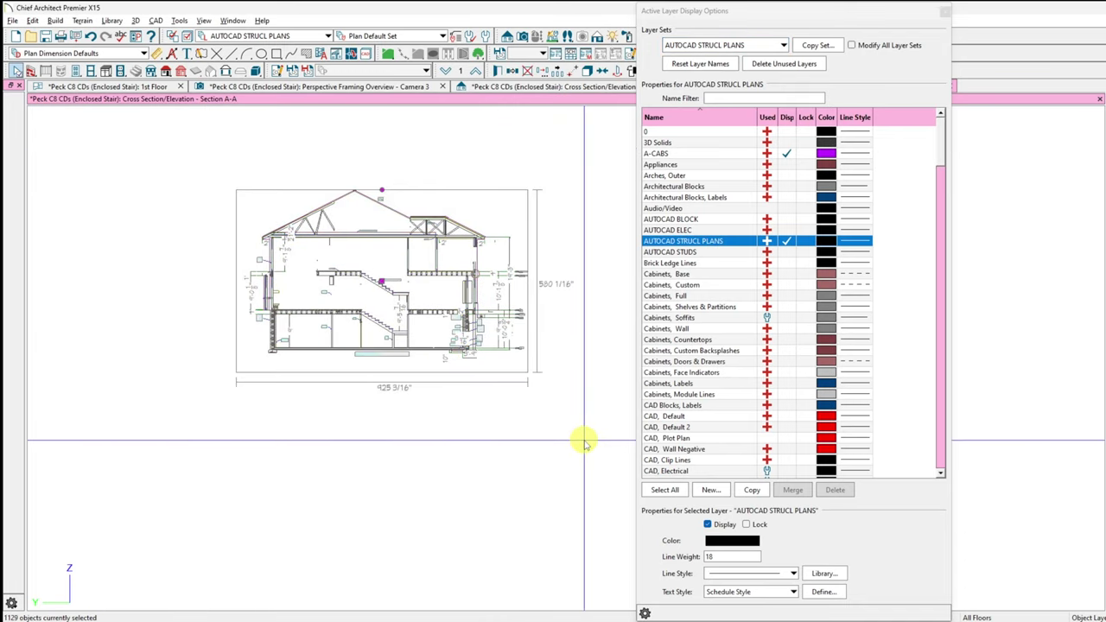
scroll(432, 316, "down", 2)
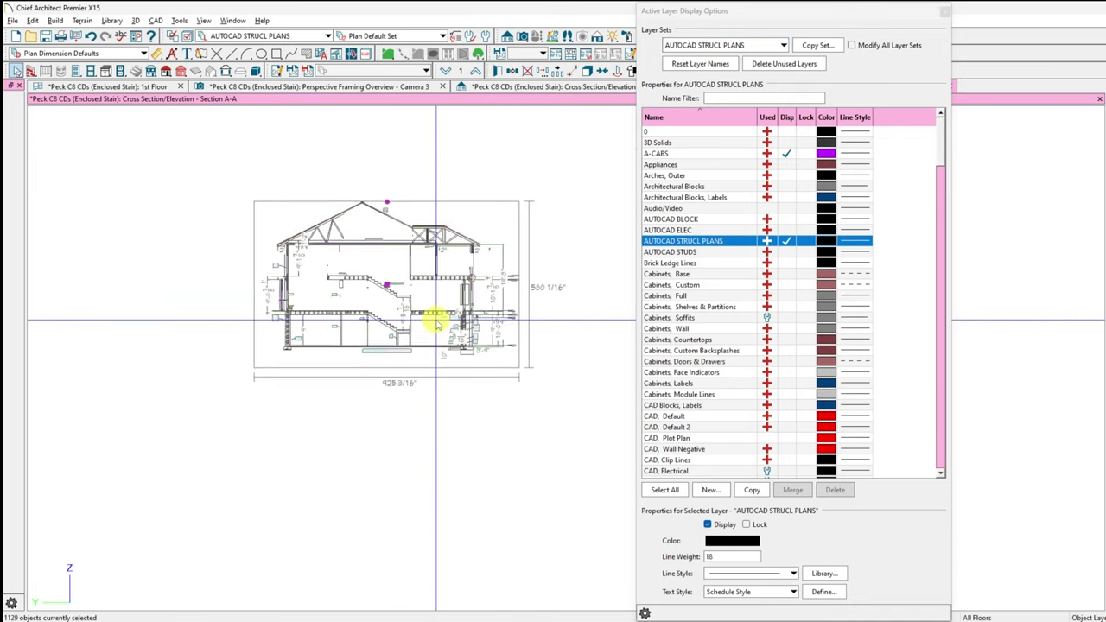
scroll(436, 320, "down", 1)
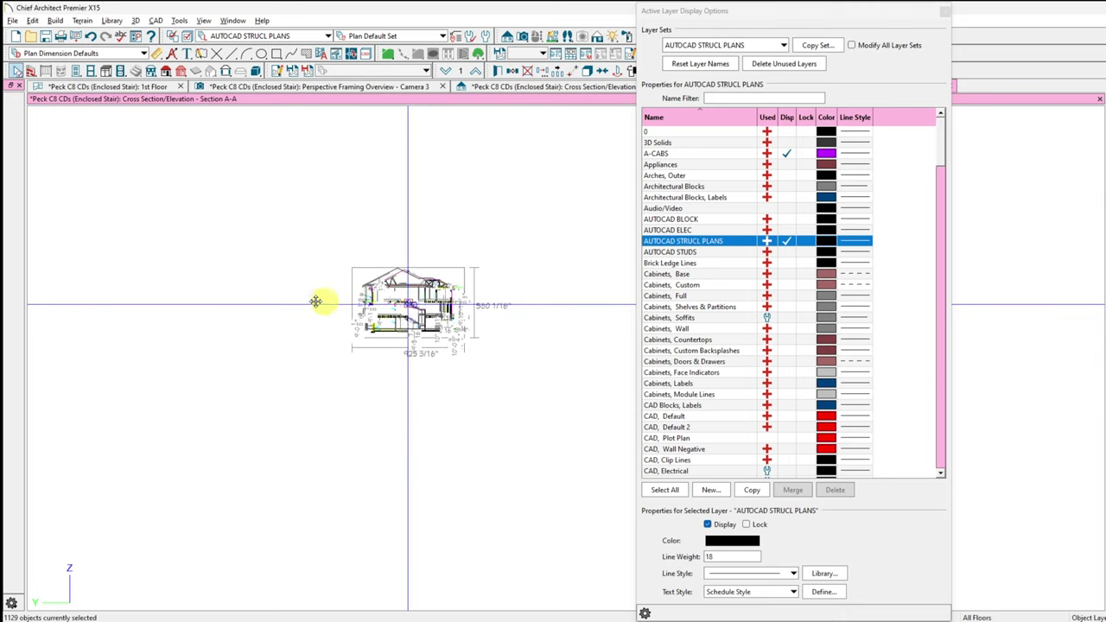
left_click_drag(317, 302, 122, 289)
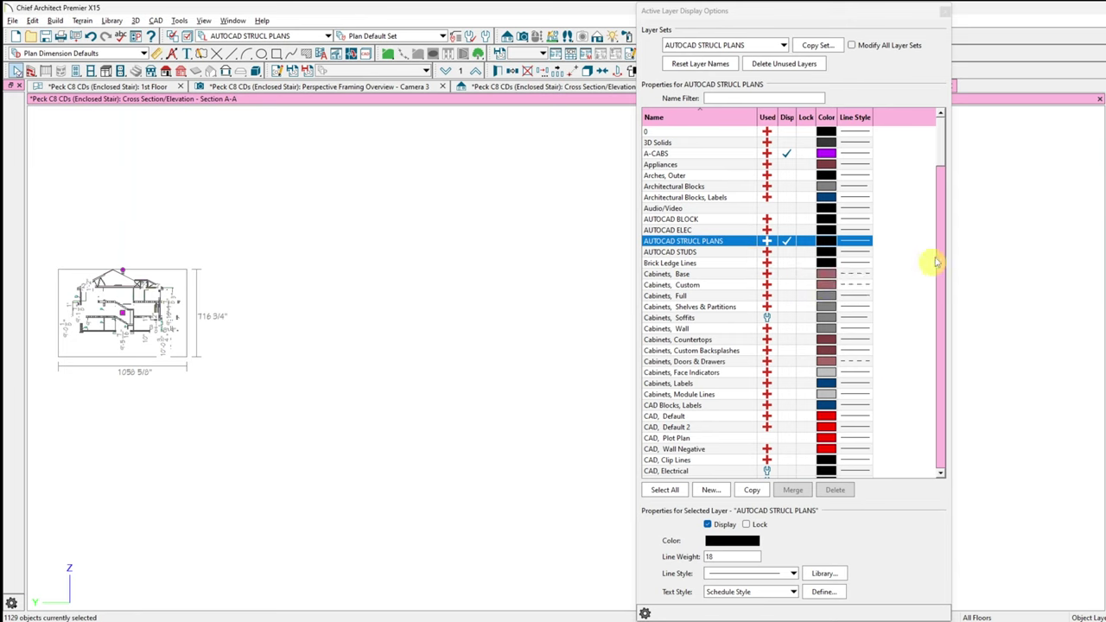
left_click_drag(945, 160, 965, 280)
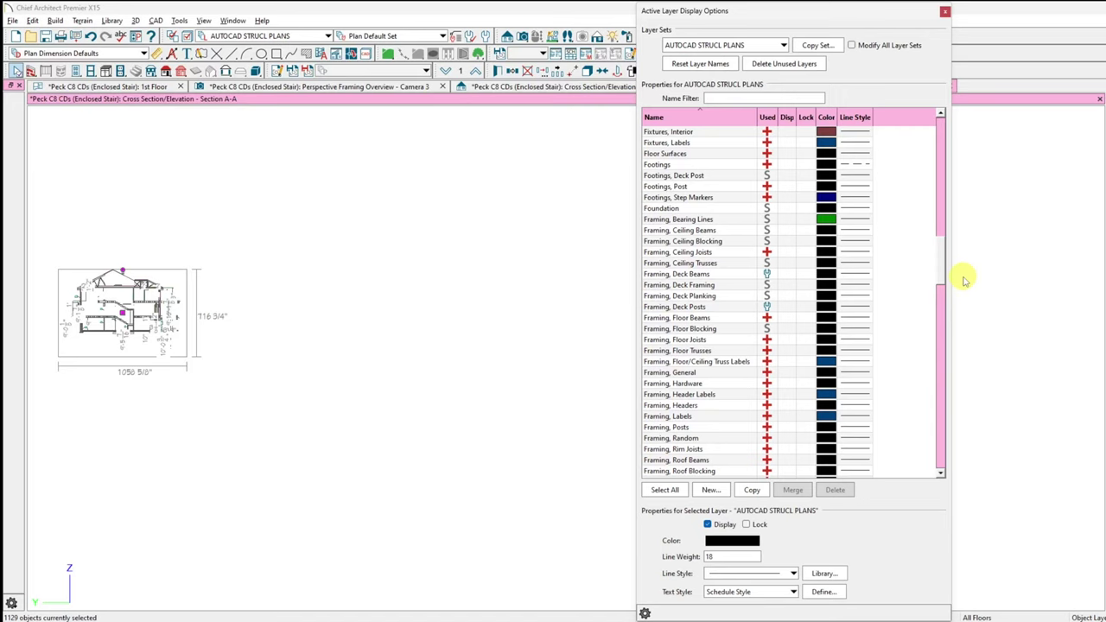
left_click_drag(965, 279, 944, 144)
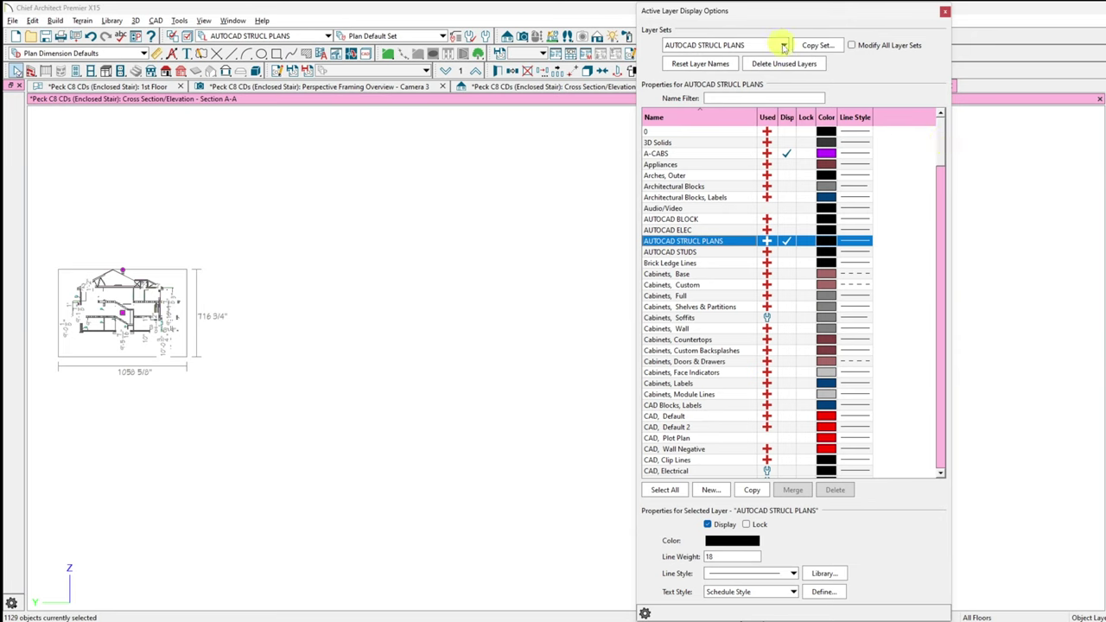
Step: Switch back to Section View Layer Set + CAD and zoom in on the floor framing
left_click(782, 46)
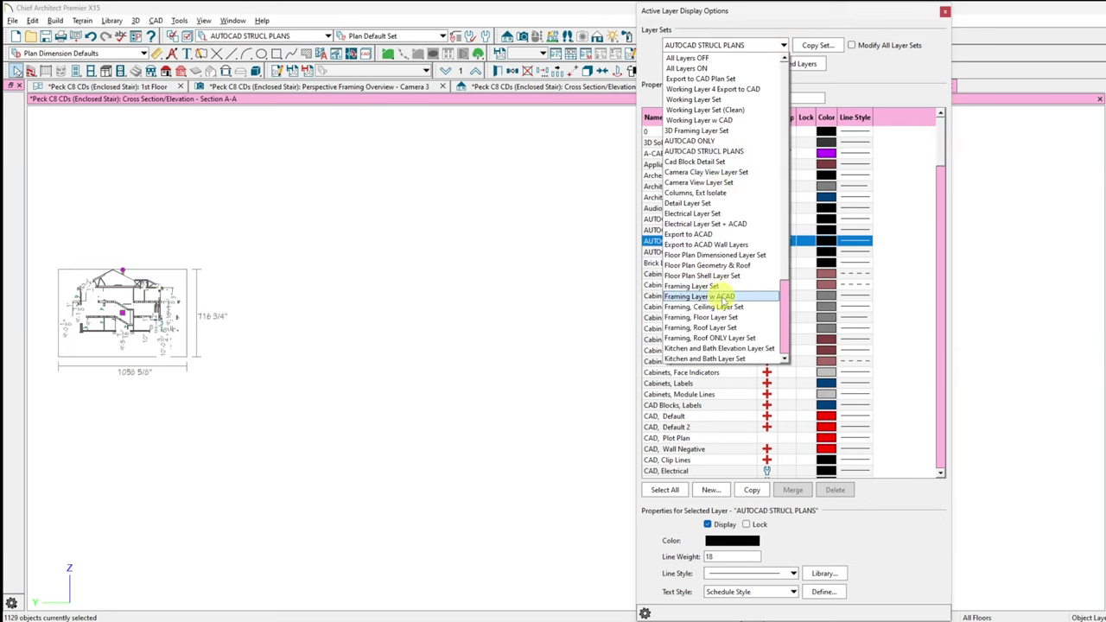
scroll(722, 298, "down", 3)
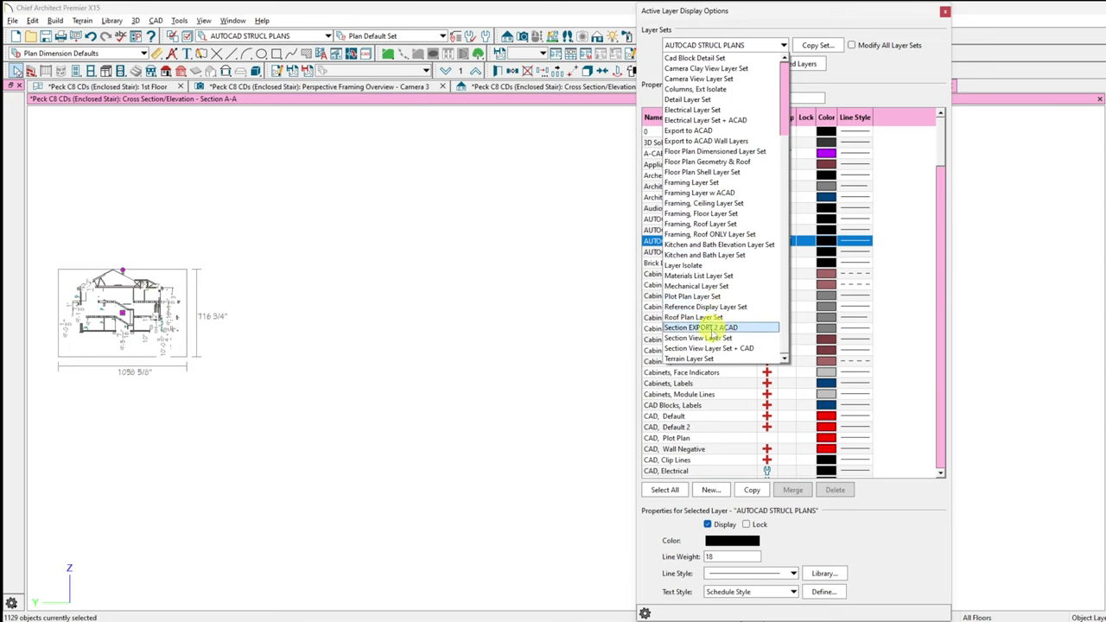
left_click(708, 349)
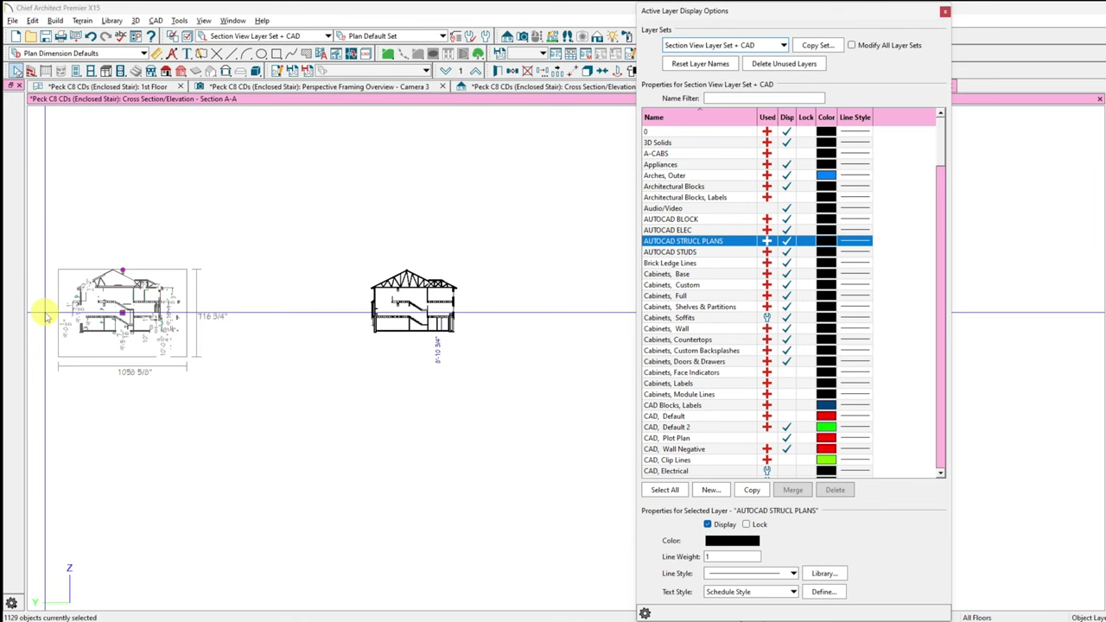
scroll(42, 305, "up", 5)
scroll(54, 308, "up", 4)
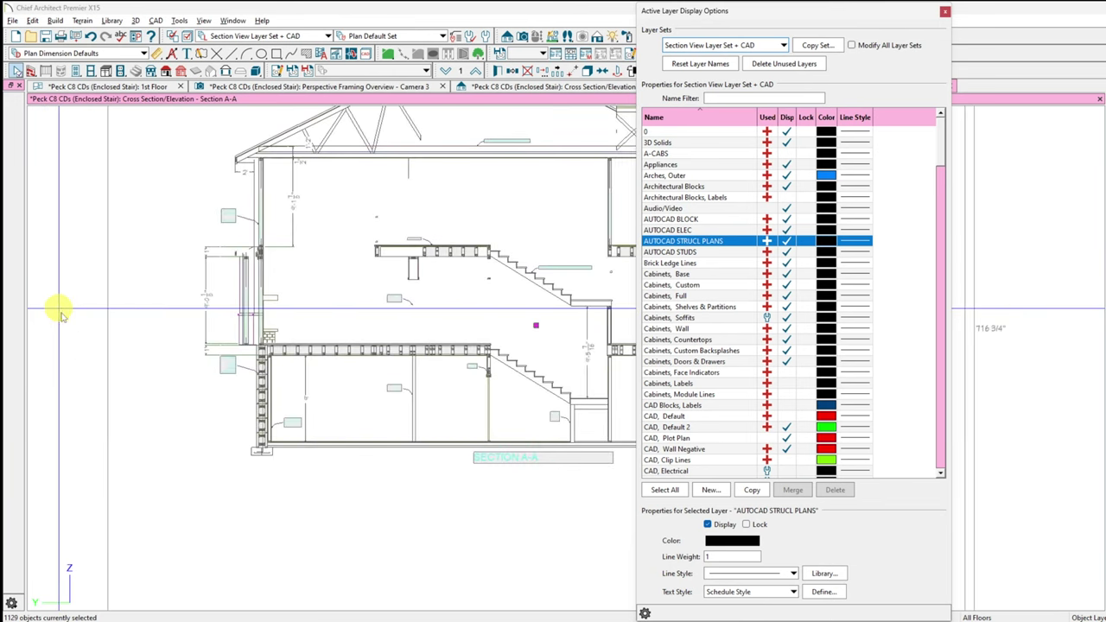
scroll(556, 388, "up", 3)
scroll(276, 375, "up", 5)
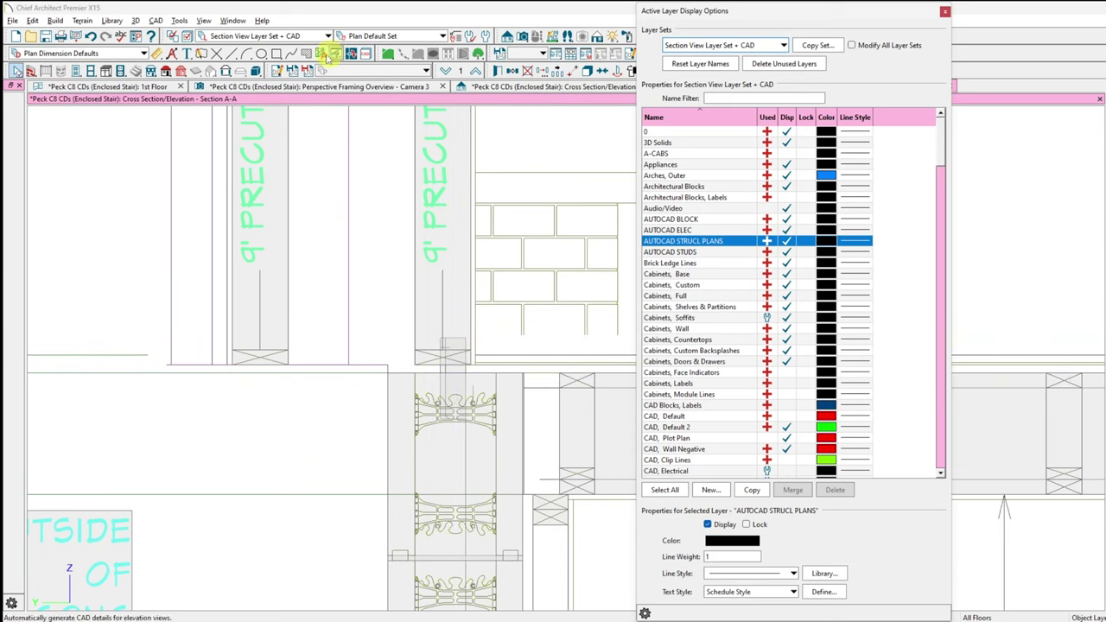
Step: Point-to-point move the imported section from its framing corner onto the model's matching corner
left_click(568, 77)
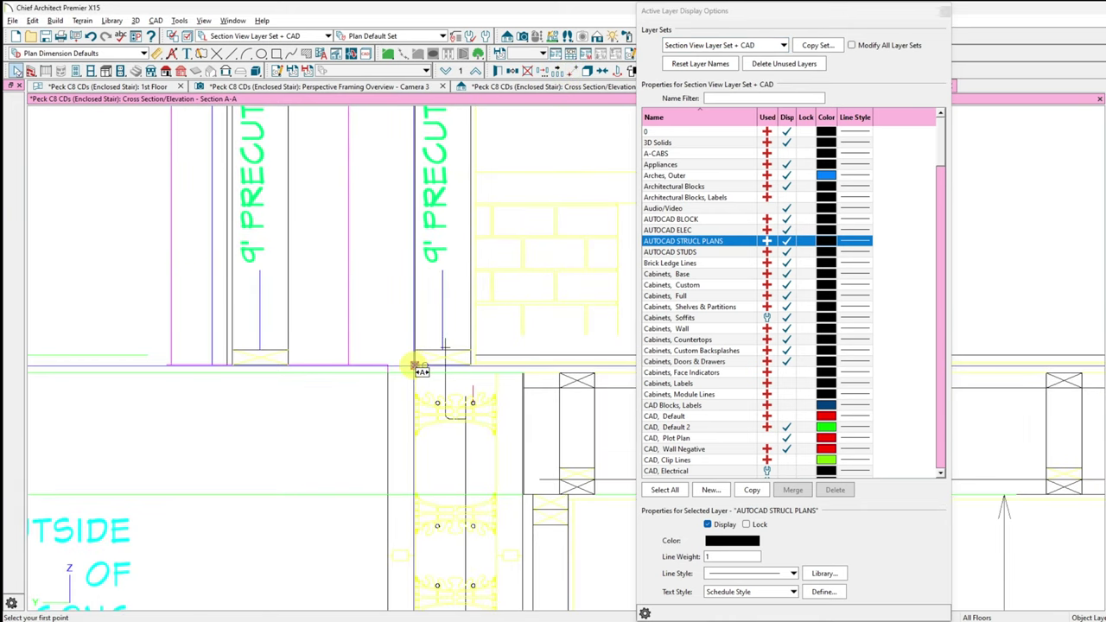
left_click(421, 370)
scroll(251, 334, "down", 8)
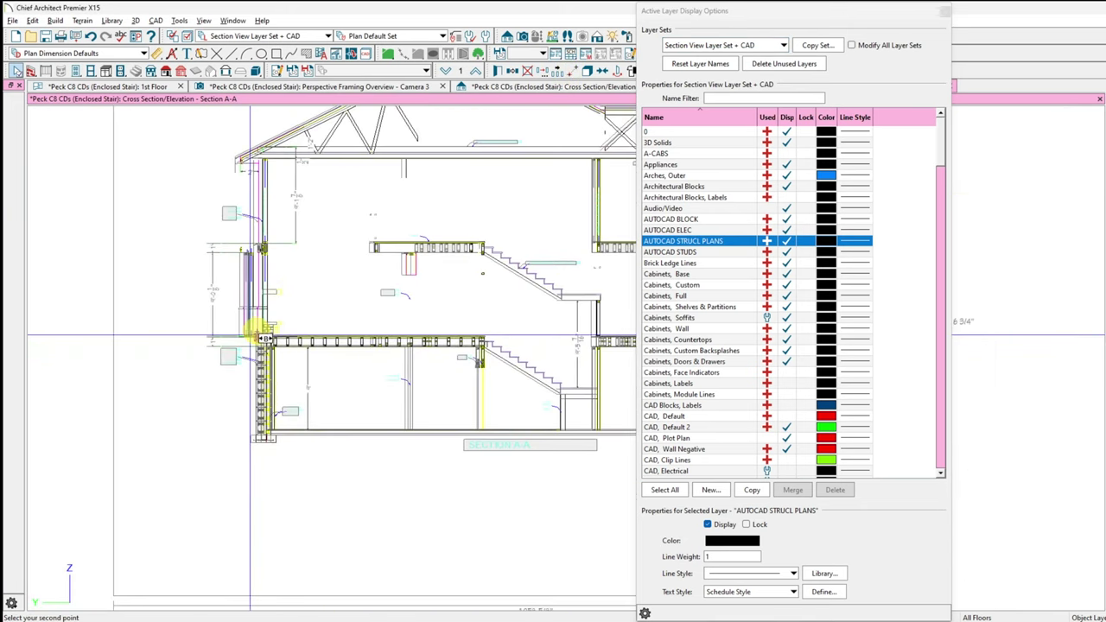
scroll(250, 334, "down", 5)
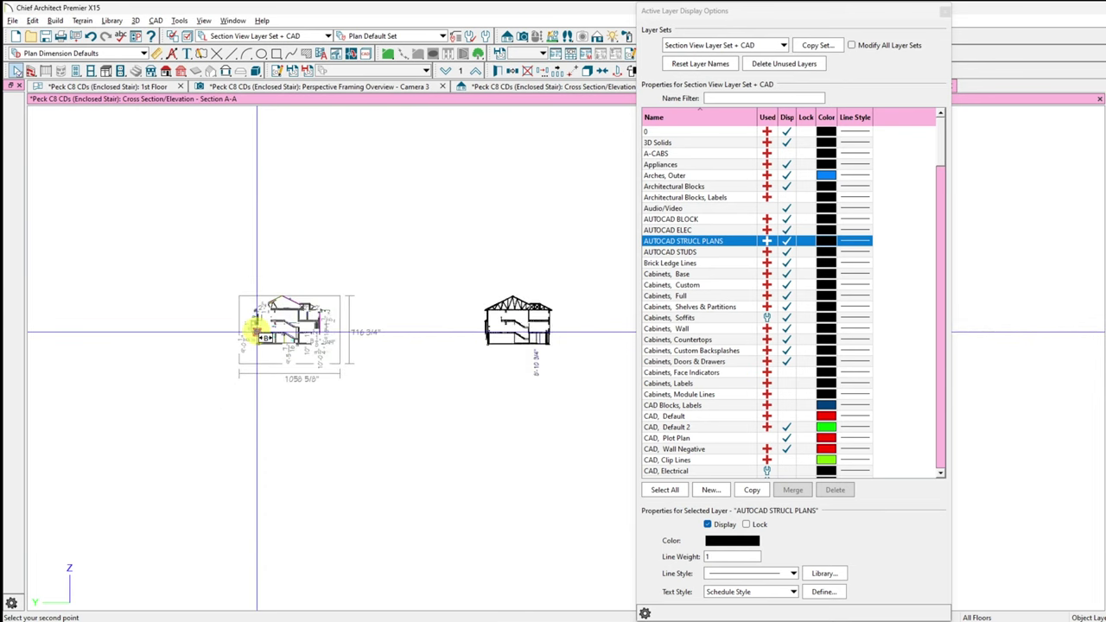
scroll(428, 325, "up", 10)
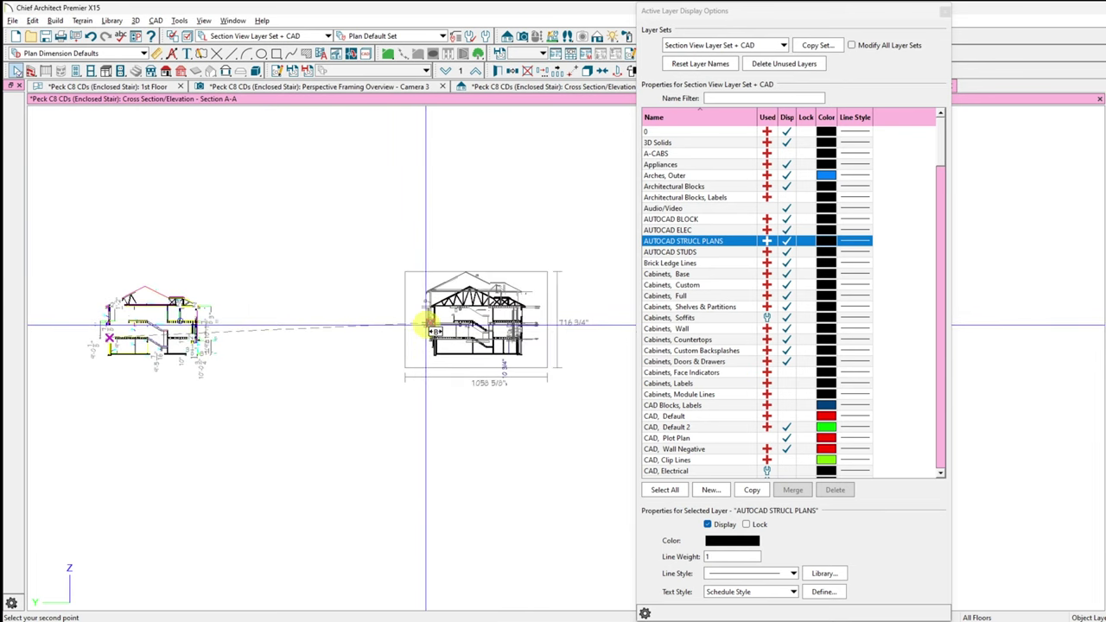
scroll(543, 436, "up", 8)
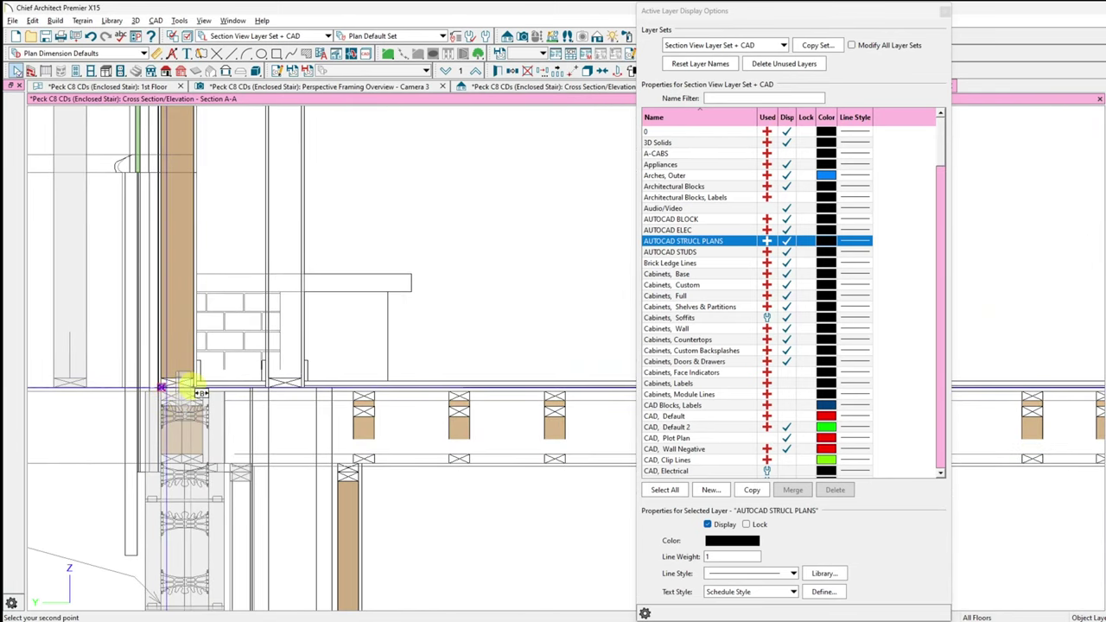
scroll(270, 386, "up", 4)
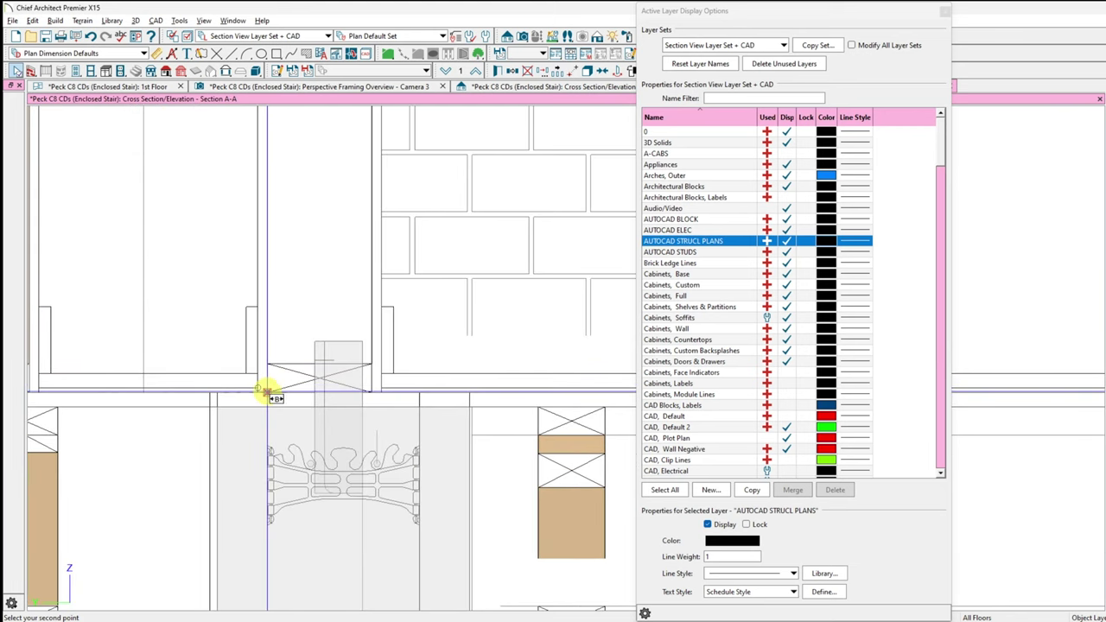
scroll(268, 390, "down", 5)
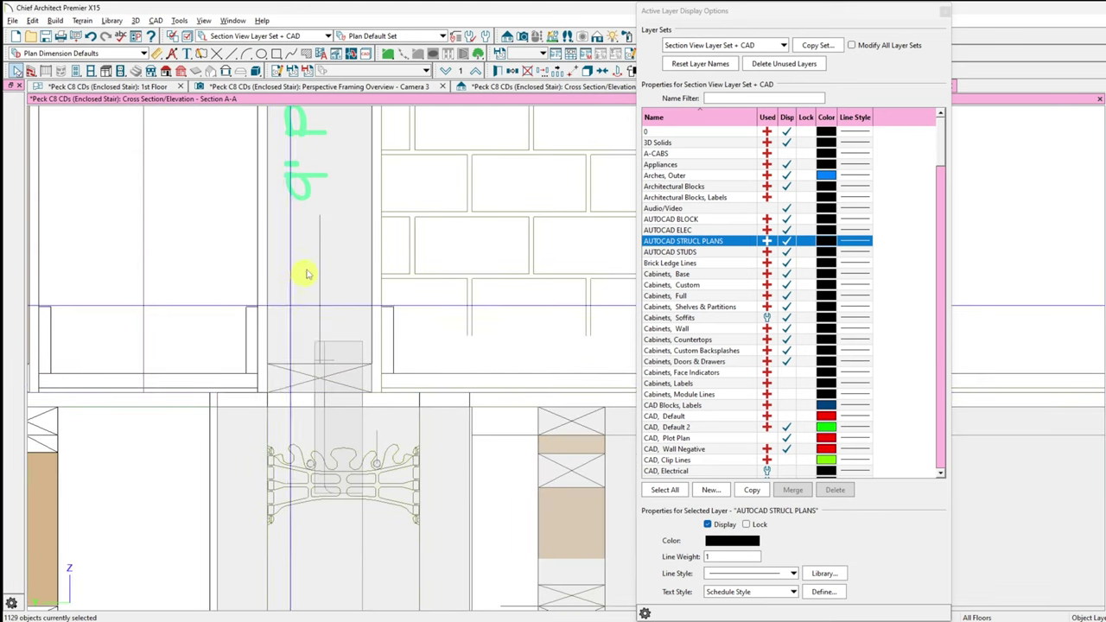
scroll(296, 326, "down", 4)
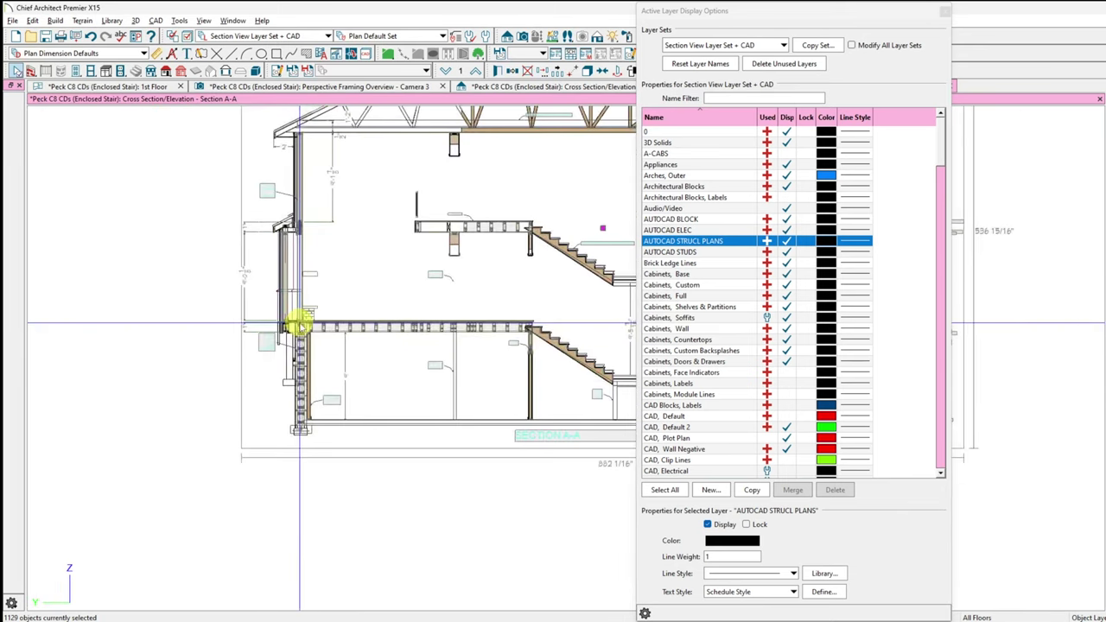
scroll(579, 277, "up", 4)
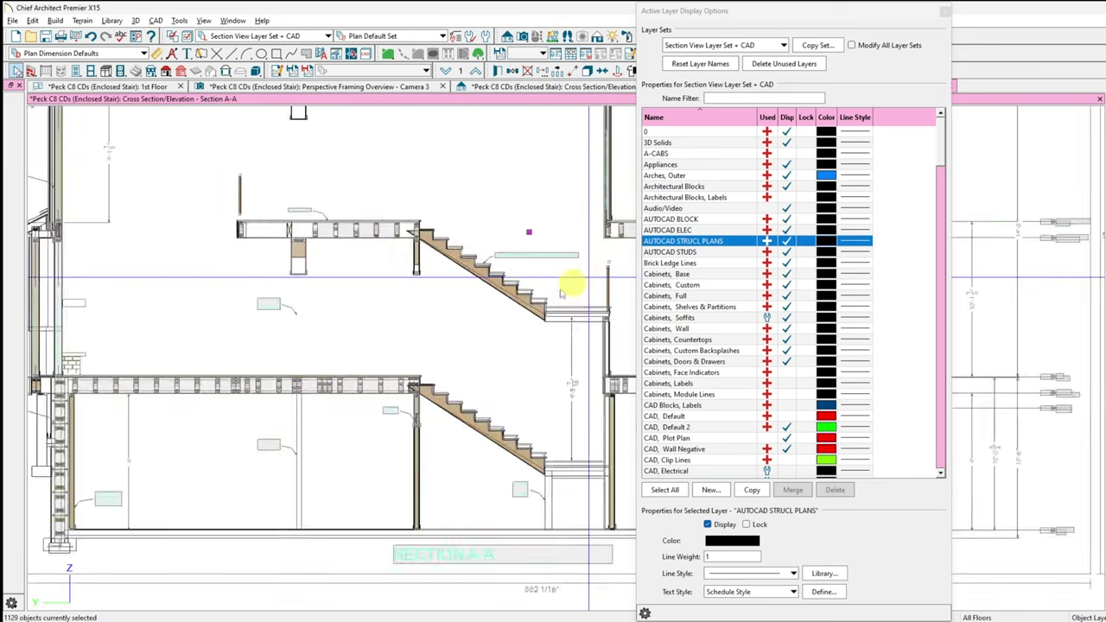
scroll(385, 313, "down", 5)
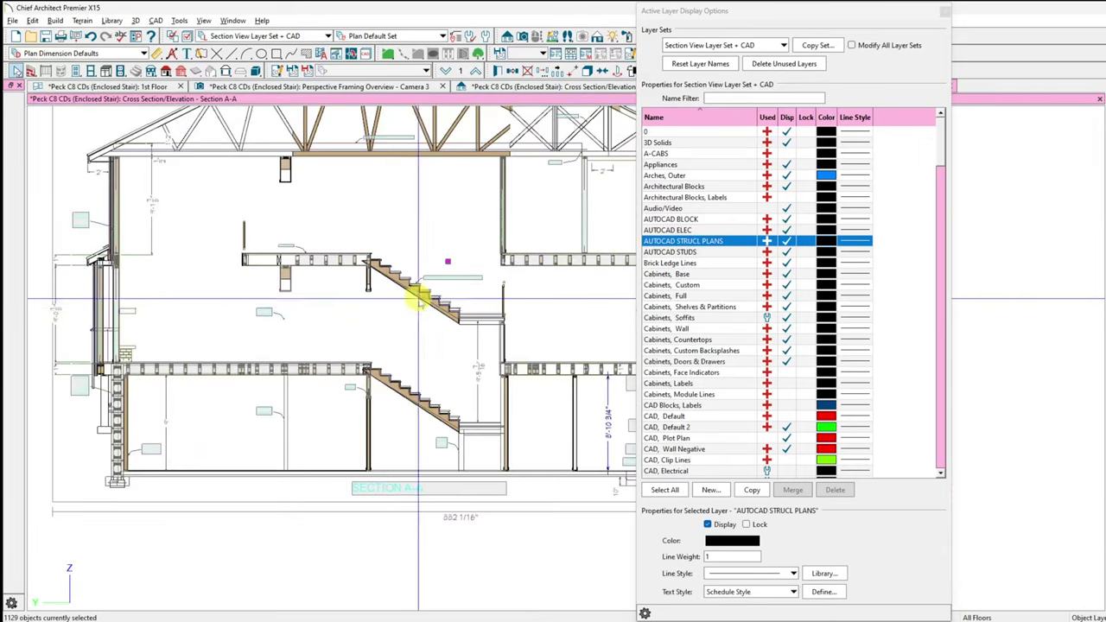
scroll(415, 127, "up", 4)
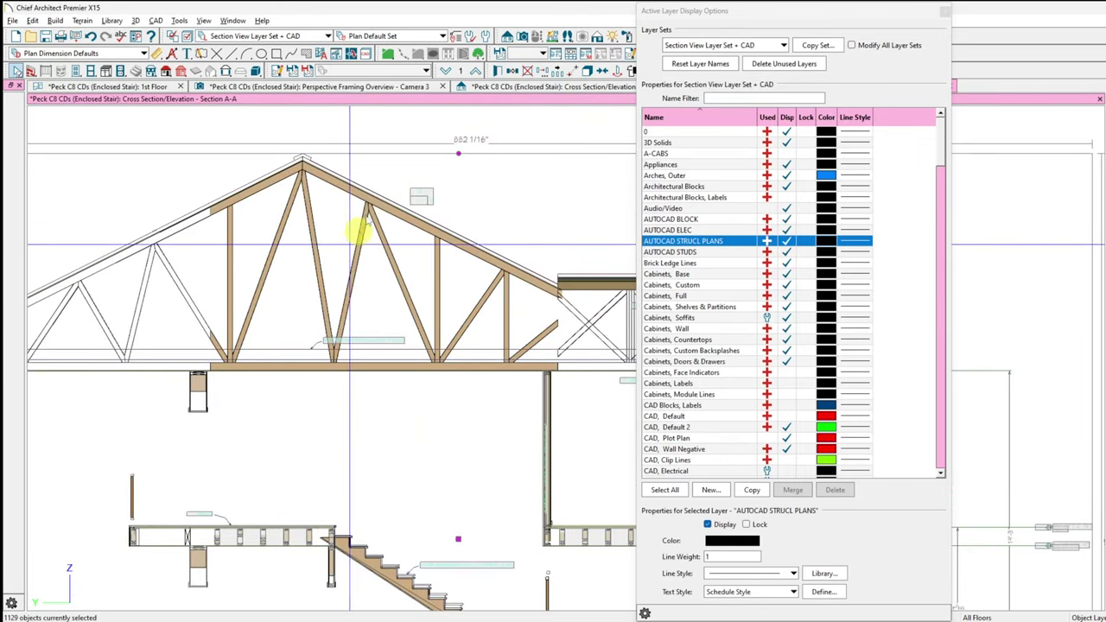
scroll(496, 314, "down", 5)
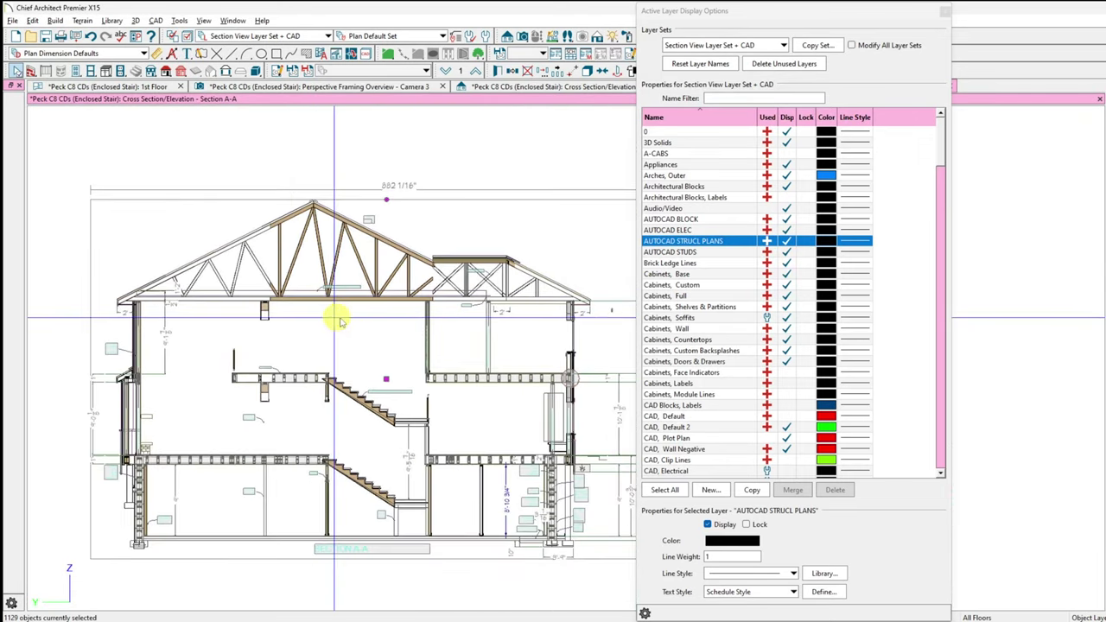
scroll(570, 490, "up", 1)
scroll(570, 490, "up", 3)
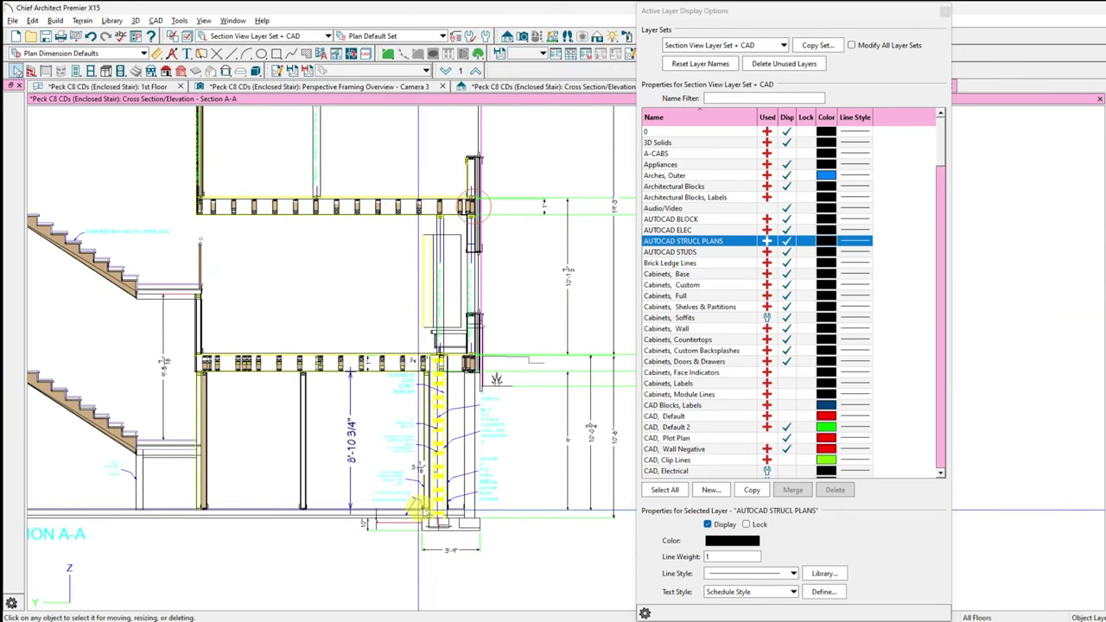
scroll(398, 438, "up", 2)
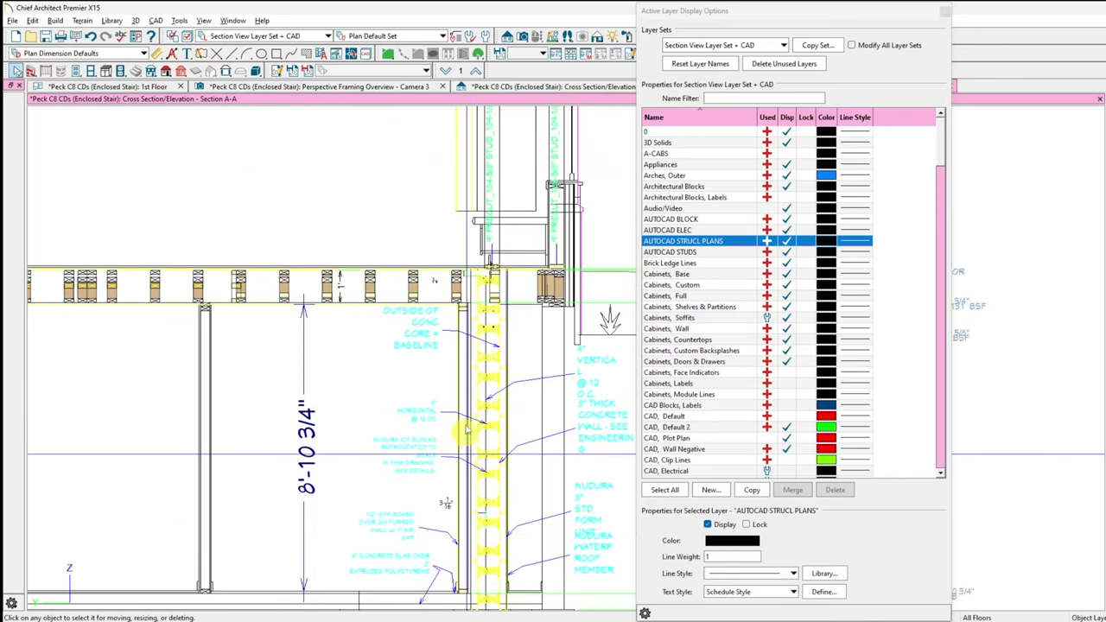
scroll(398, 350, "up", 2)
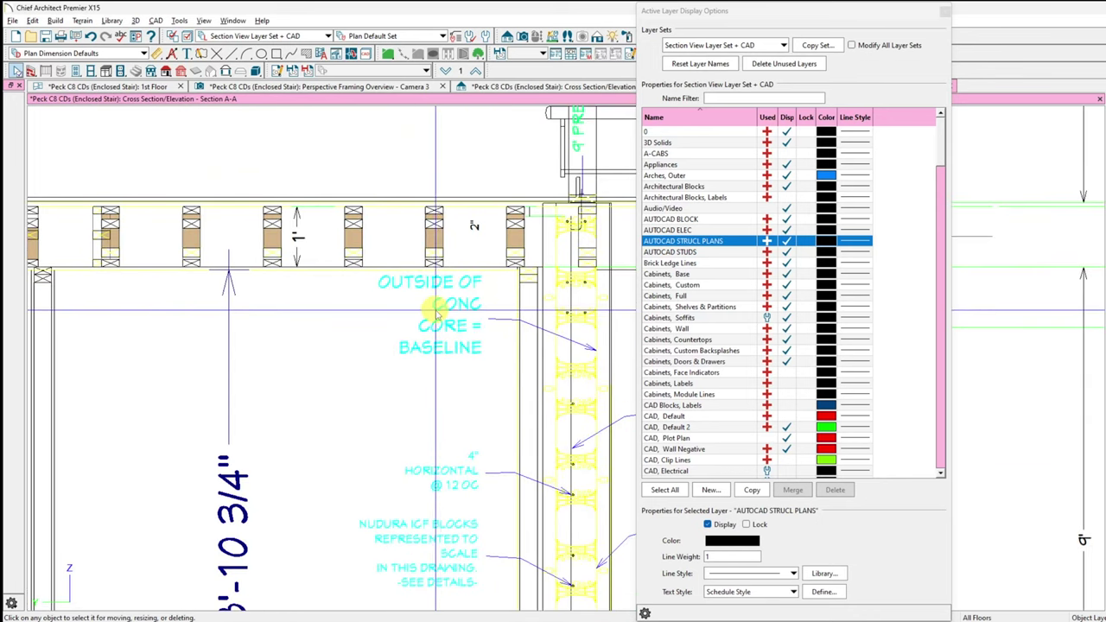
scroll(441, 320, "down", 2)
scroll(510, 281, "up", 3)
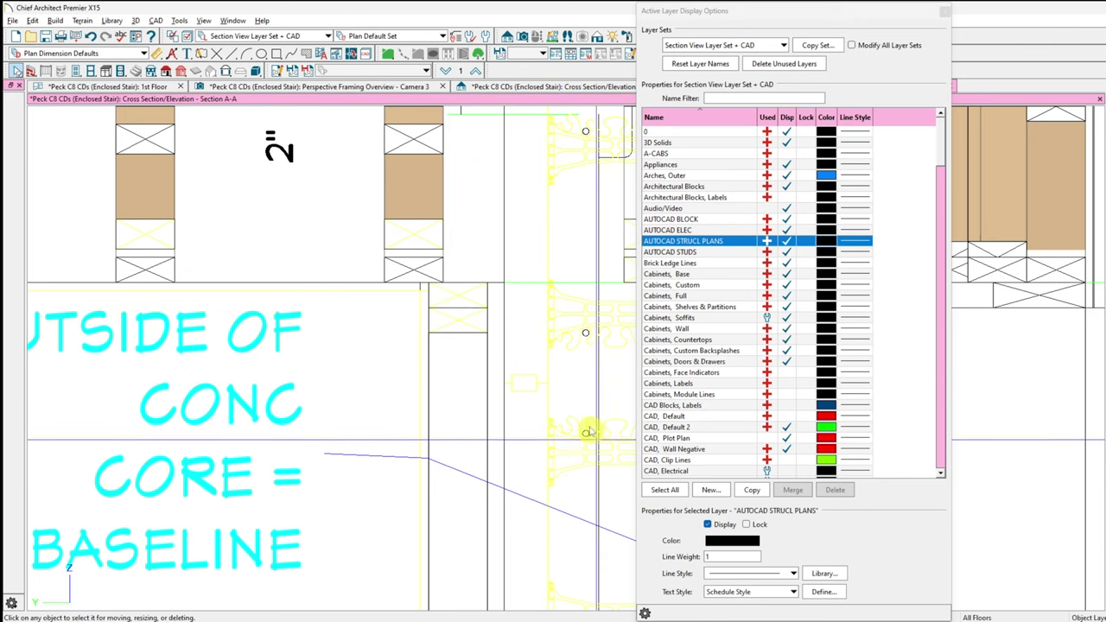
scroll(471, 325, "down", 1)
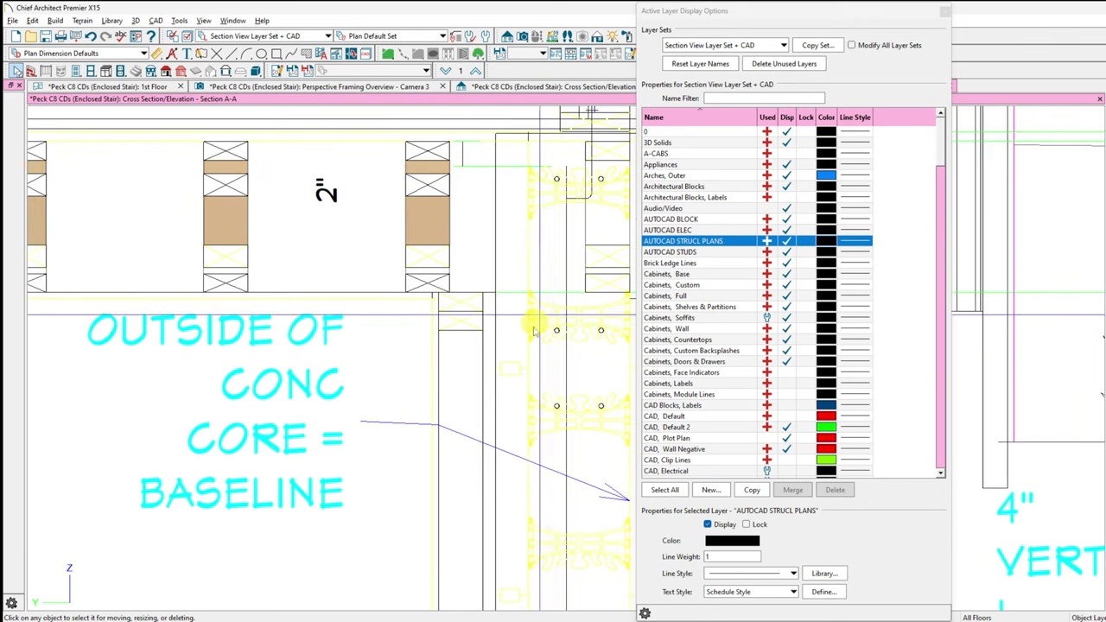
scroll(422, 264, "down", 2)
scroll(493, 354, "up", 3)
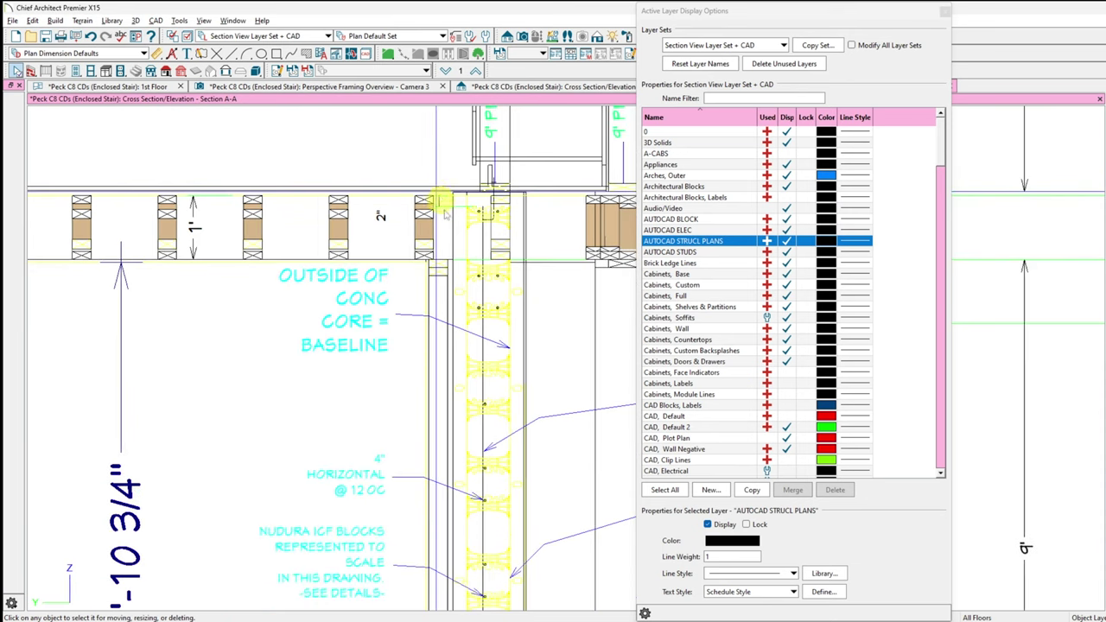
scroll(493, 354, "down", 3)
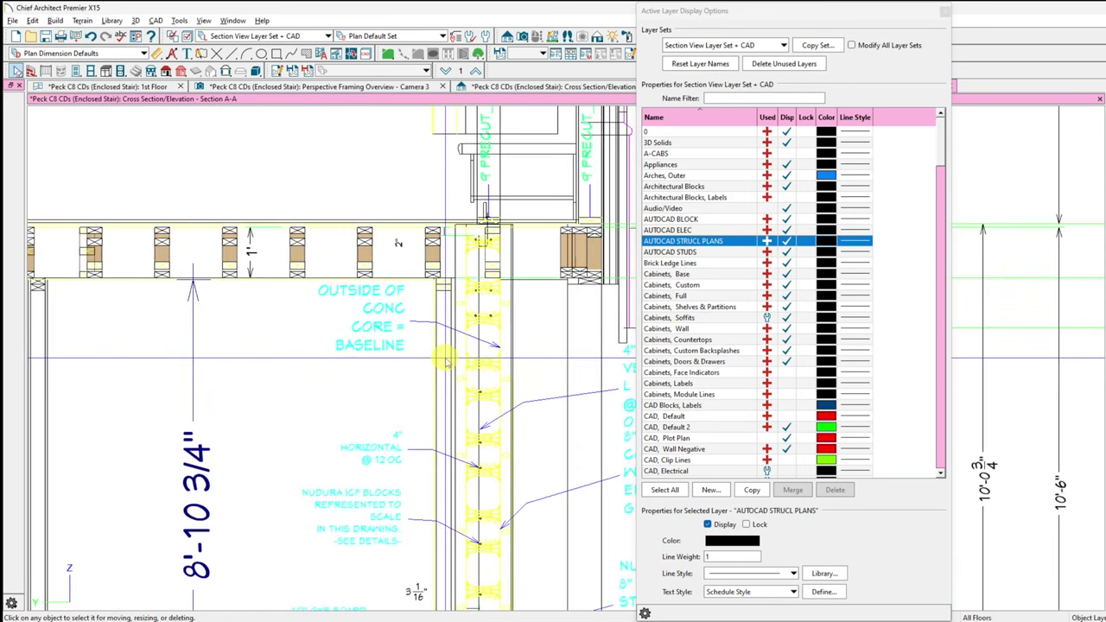
scroll(510, 301, "up", 4)
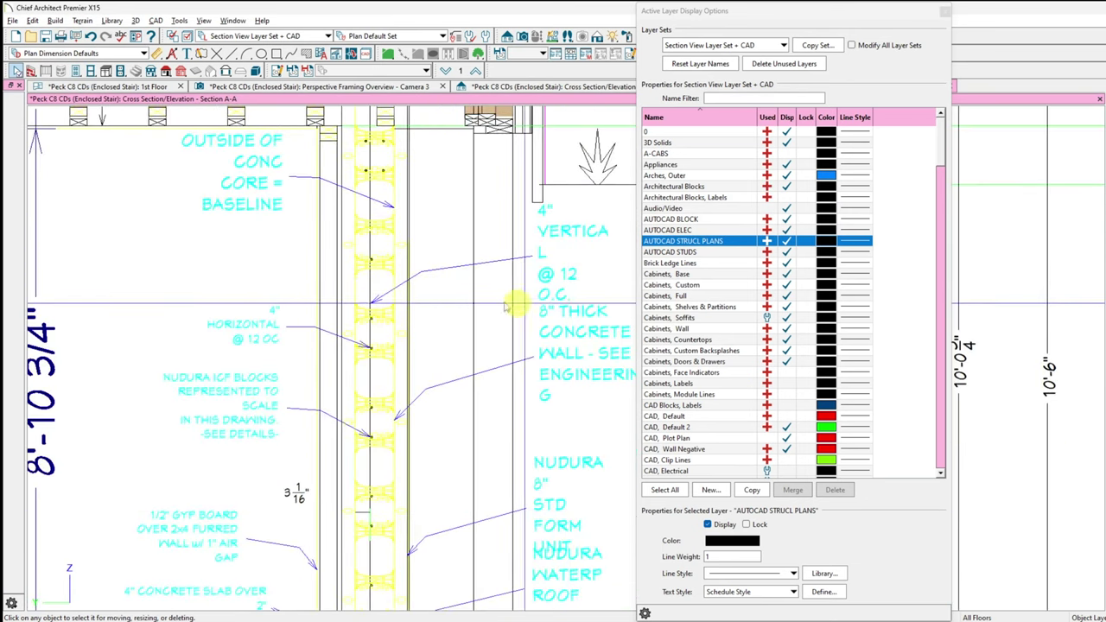
scroll(524, 348, "down", 3)
scroll(524, 348, "down", 5)
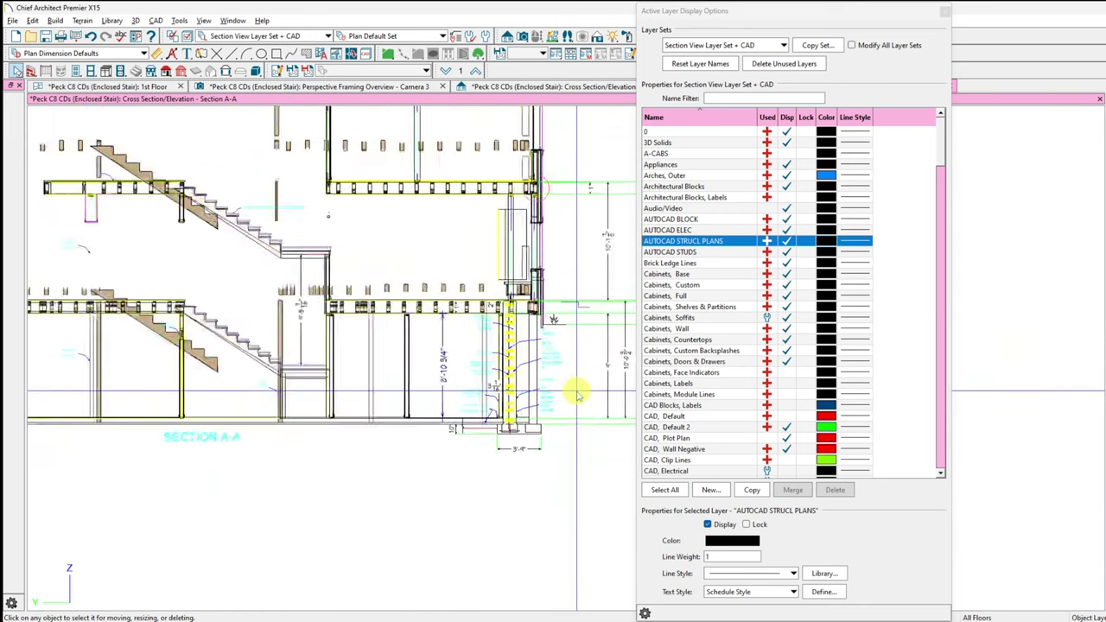
scroll(527, 440, "up", 3)
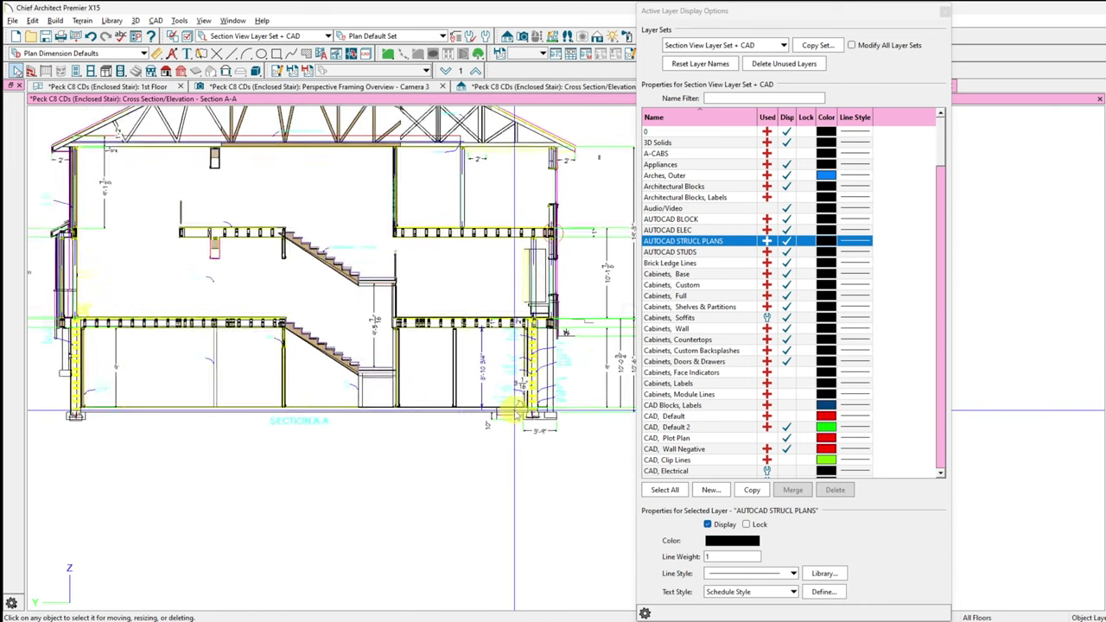
scroll(538, 465, "down", 4)
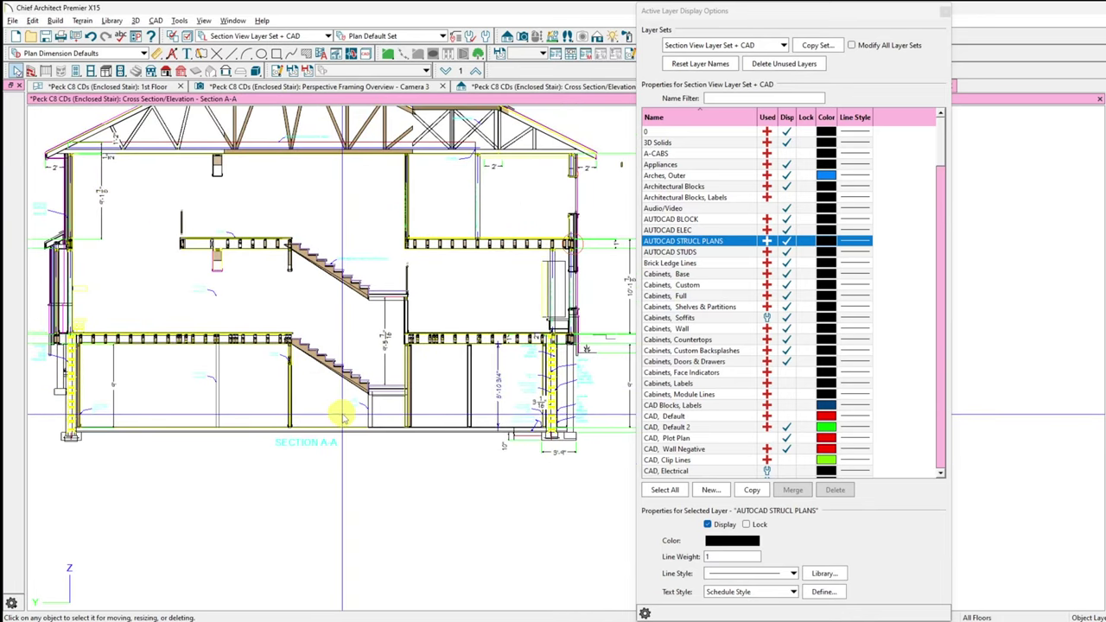
scroll(45, 445, "up", 5)
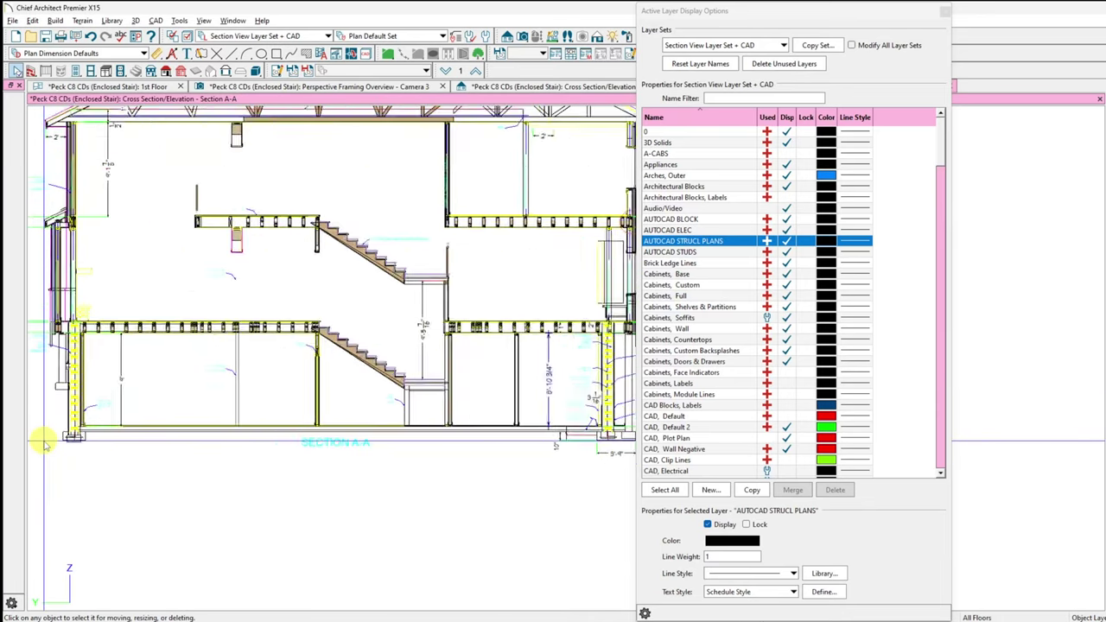
scroll(45, 445, "up", 3)
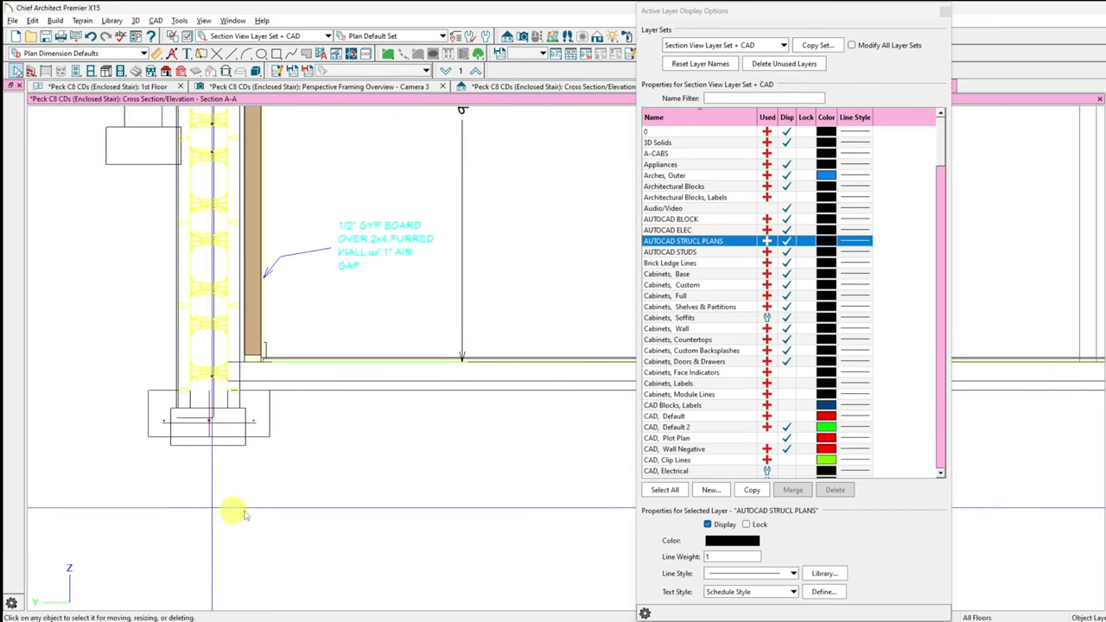
Step: Delete the stray CAD line at the wall base and move Active Layer Display Options off the drawing
left_click(159, 386)
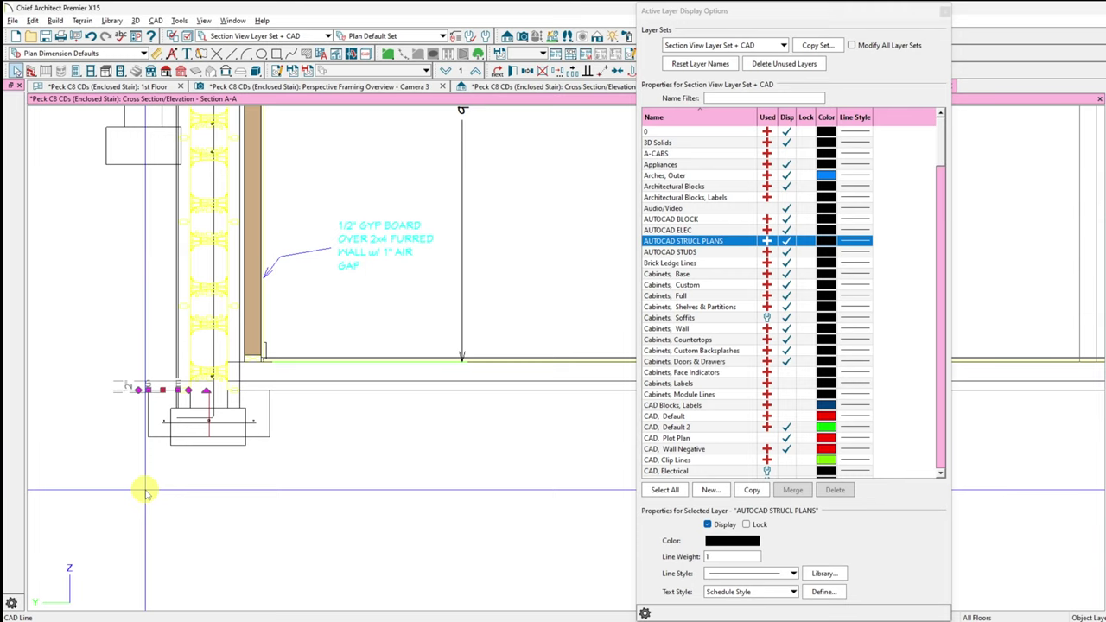
key("Delete")
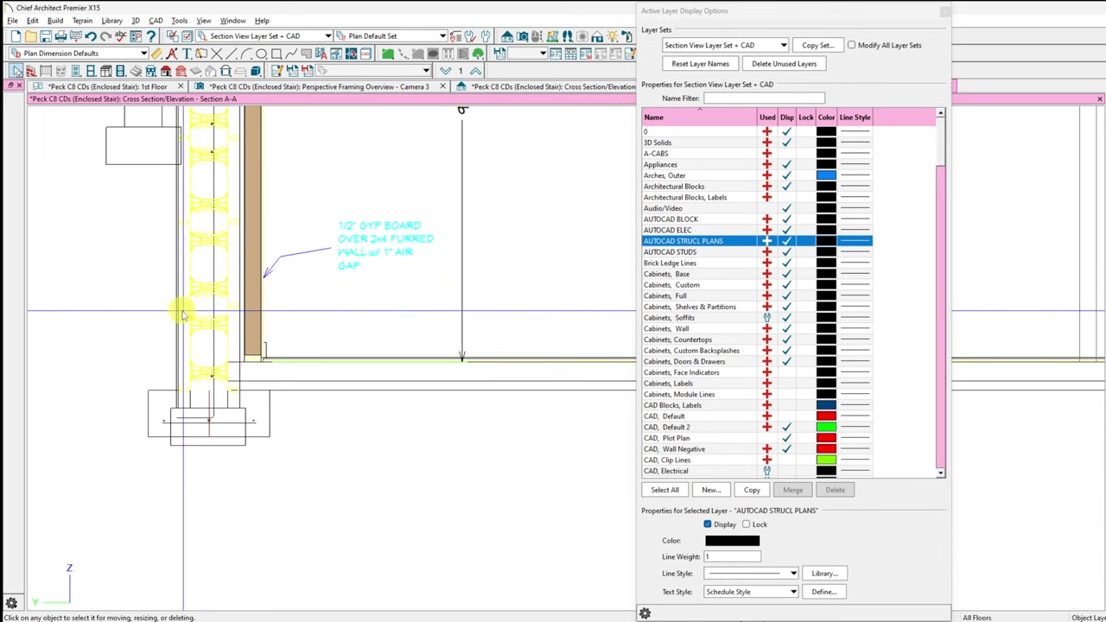
scroll(181, 315, "up", 1)
scroll(182, 315, "up", 1)
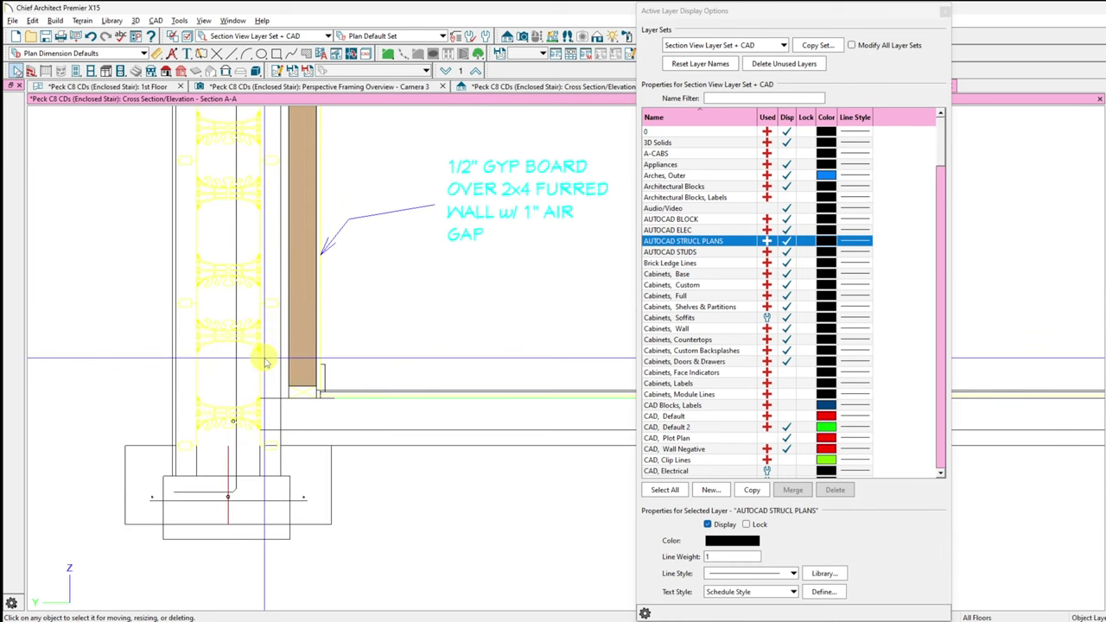
scroll(248, 359, "down", 1)
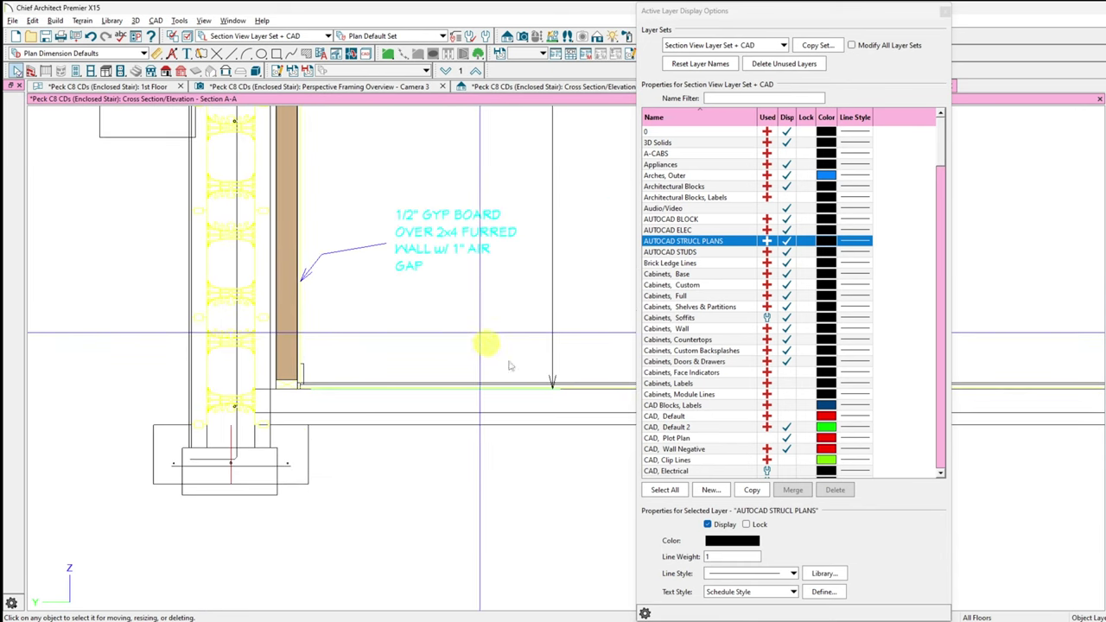
left_click_drag(907, 12, 453, 0)
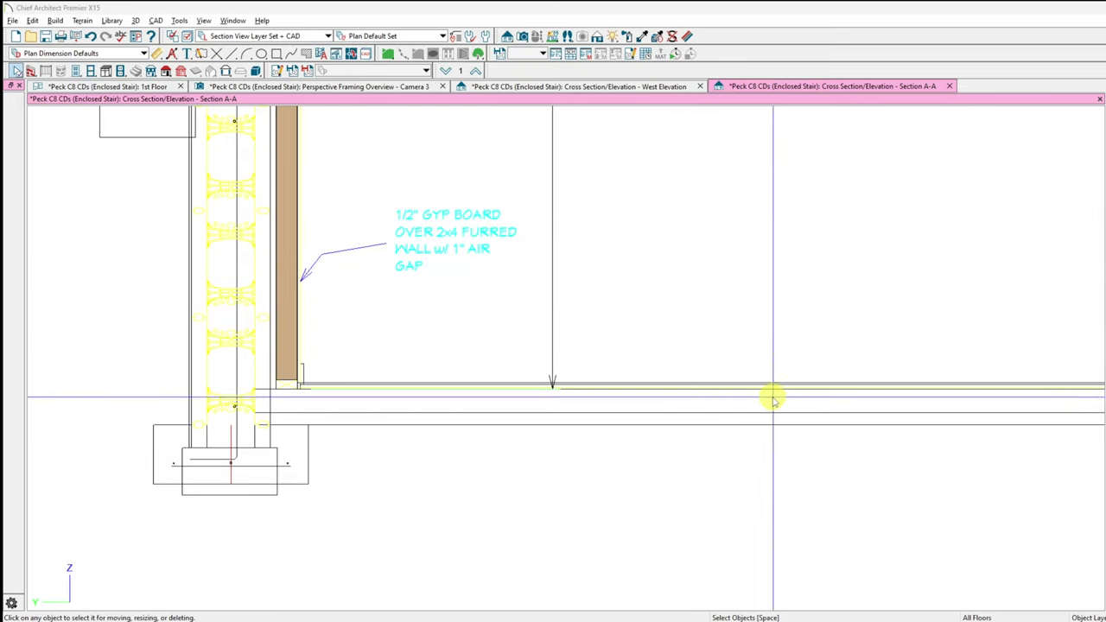
Step: Zoom out and close the Section A-A tab, saving its camera
scroll(774, 400, "down", 5)
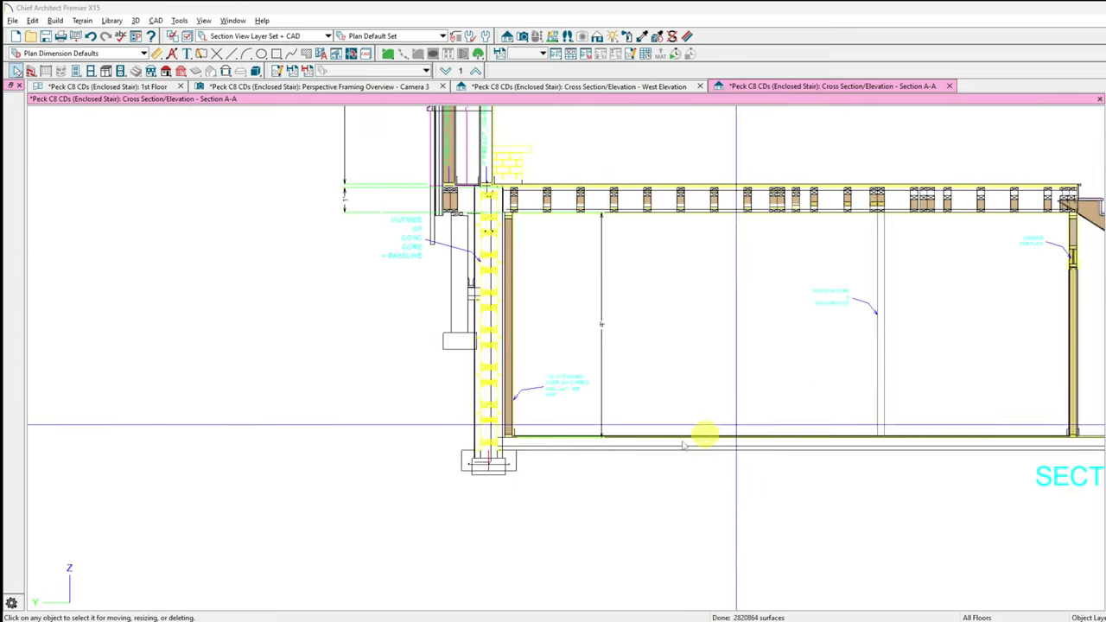
scroll(683, 445, "down", 3)
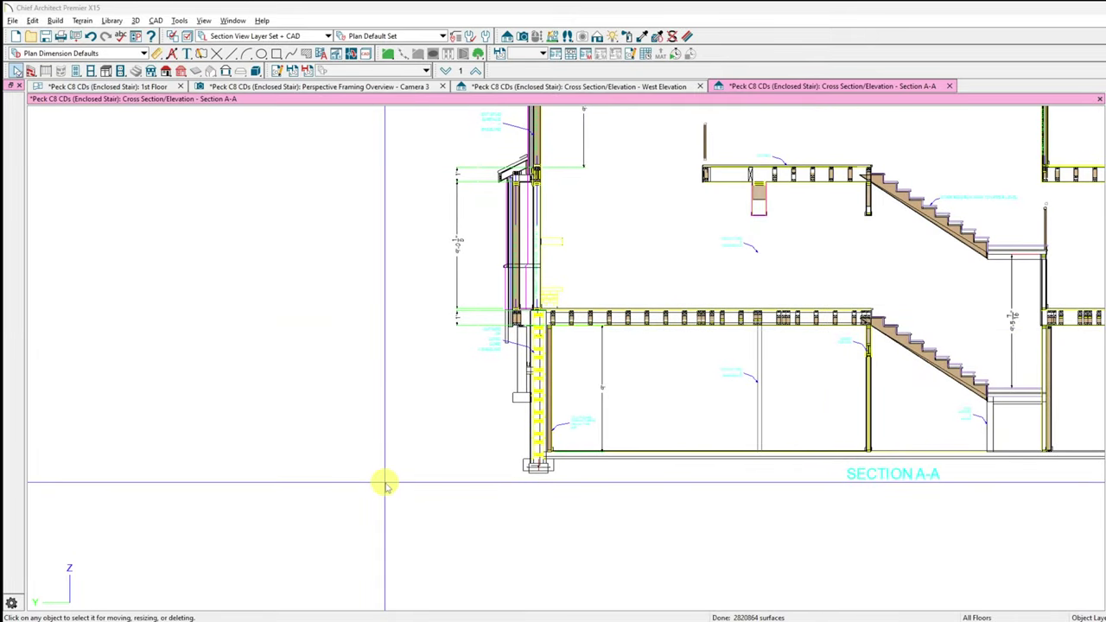
scroll(386, 486, "down", 3)
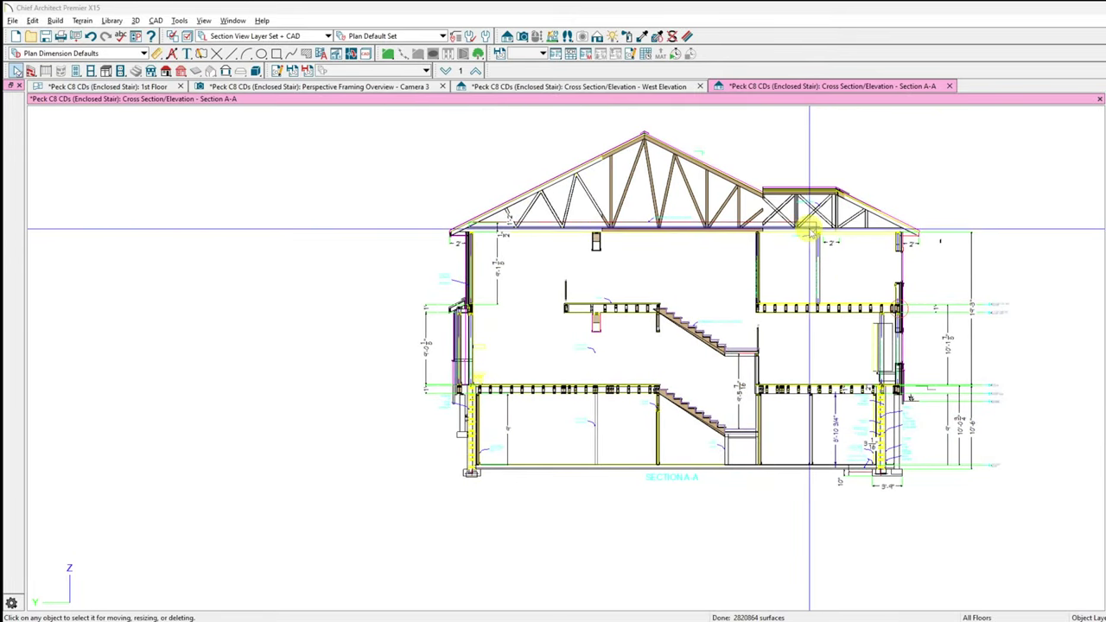
left_click(950, 87)
left_click(1099, 342)
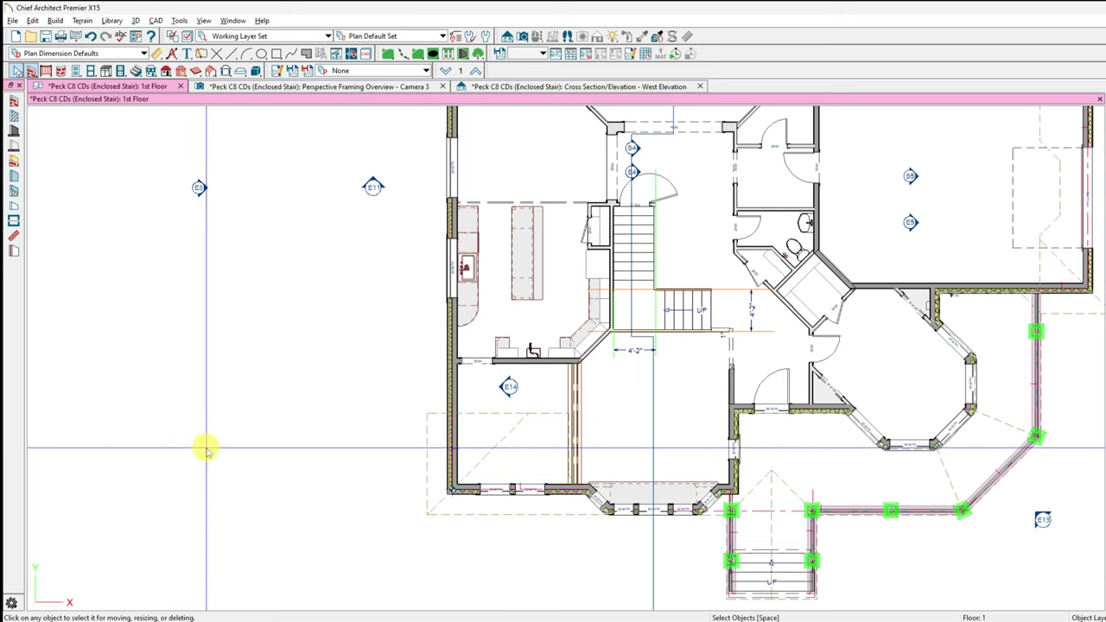
Step: Close the Camera 3 framing perspective and switch to the West Elevation view
left_click(343, 89)
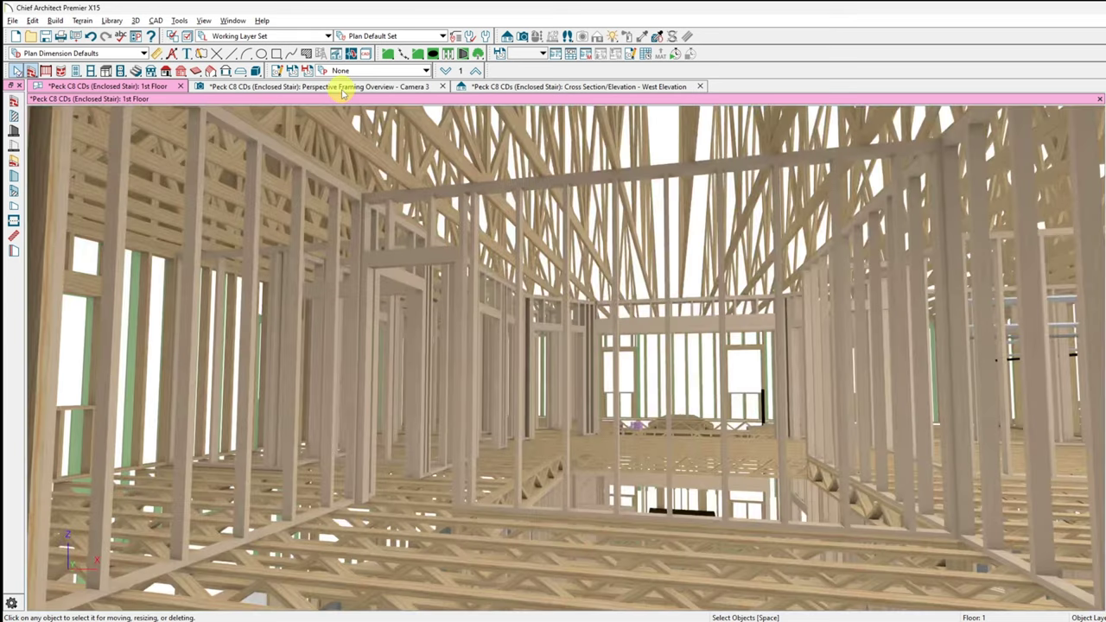
left_click(442, 88)
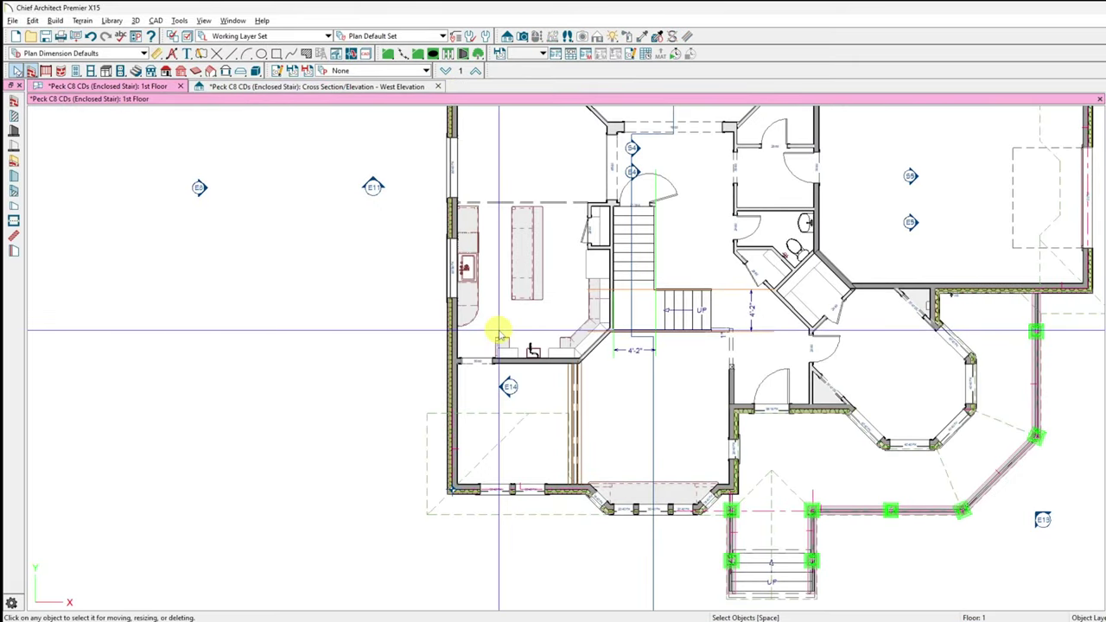
left_click(402, 87)
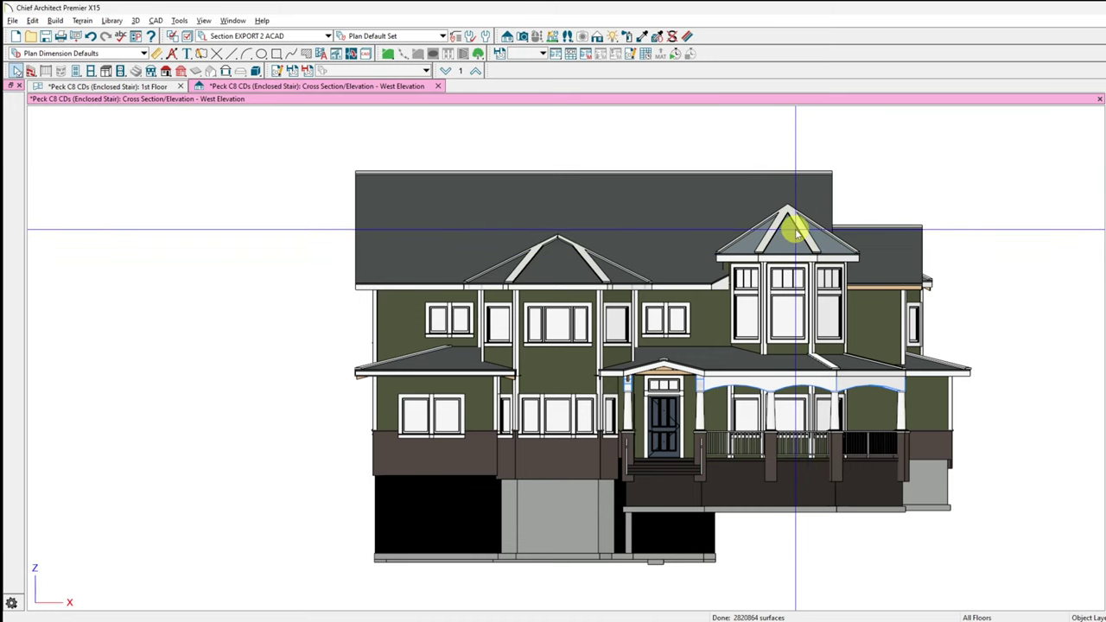
scroll(797, 233, "up", 2)
scroll(796, 233, "up", 2)
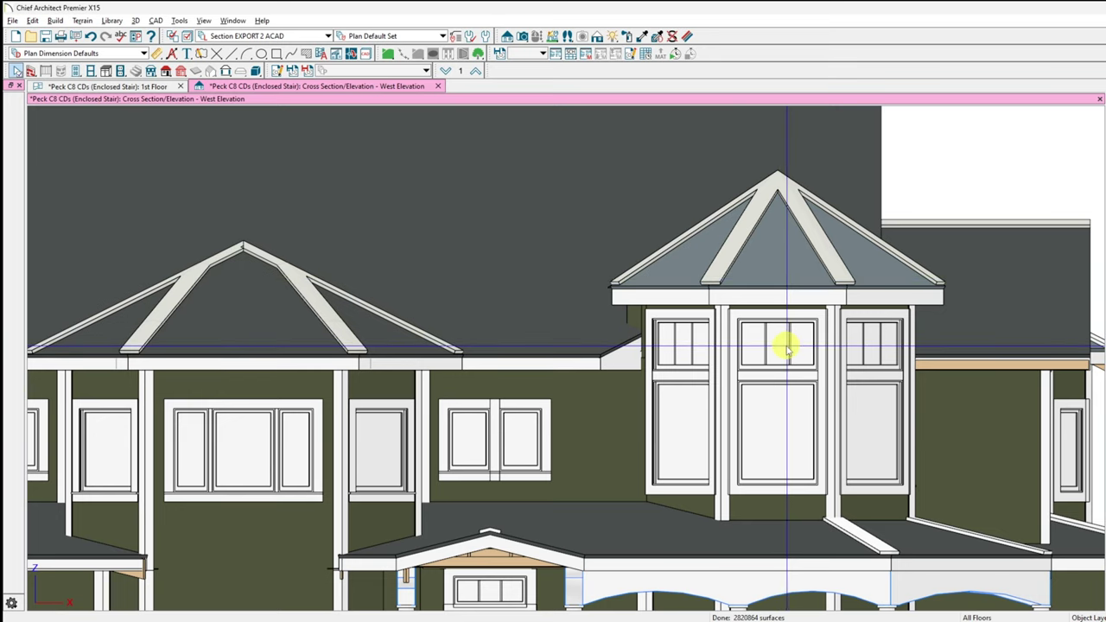
left_click(752, 232)
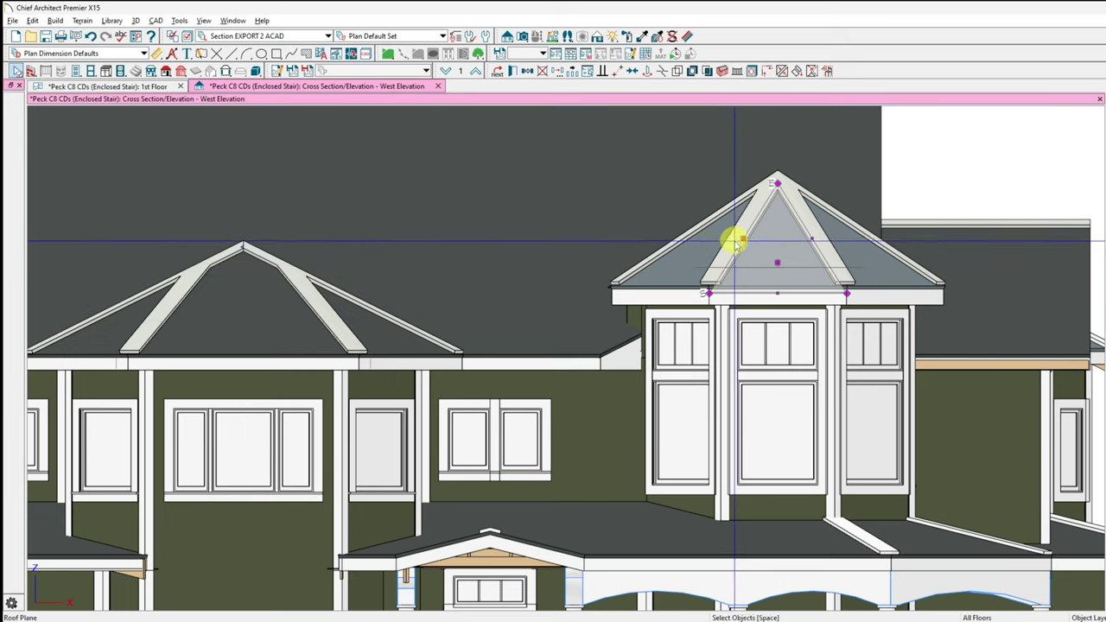
double_click(825, 266)
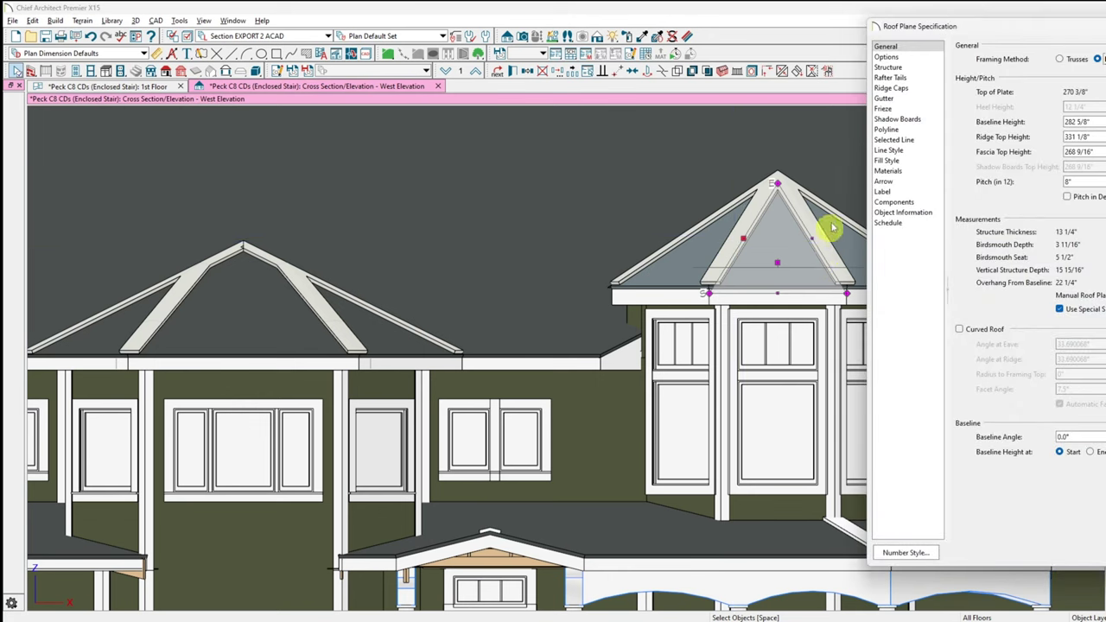
left_click(895, 88)
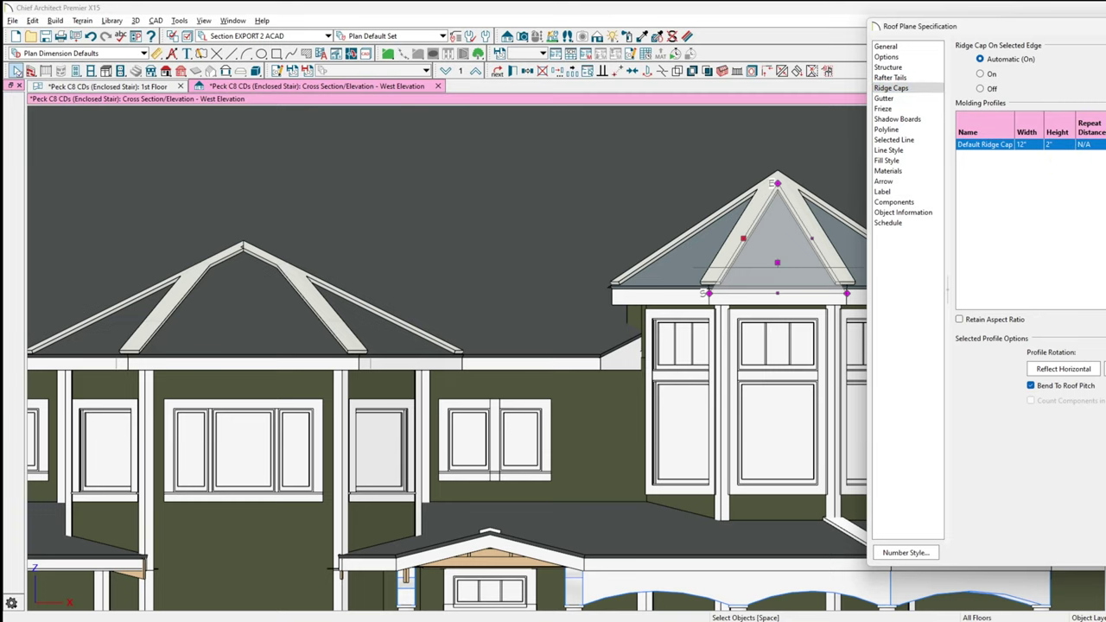
key("Return")
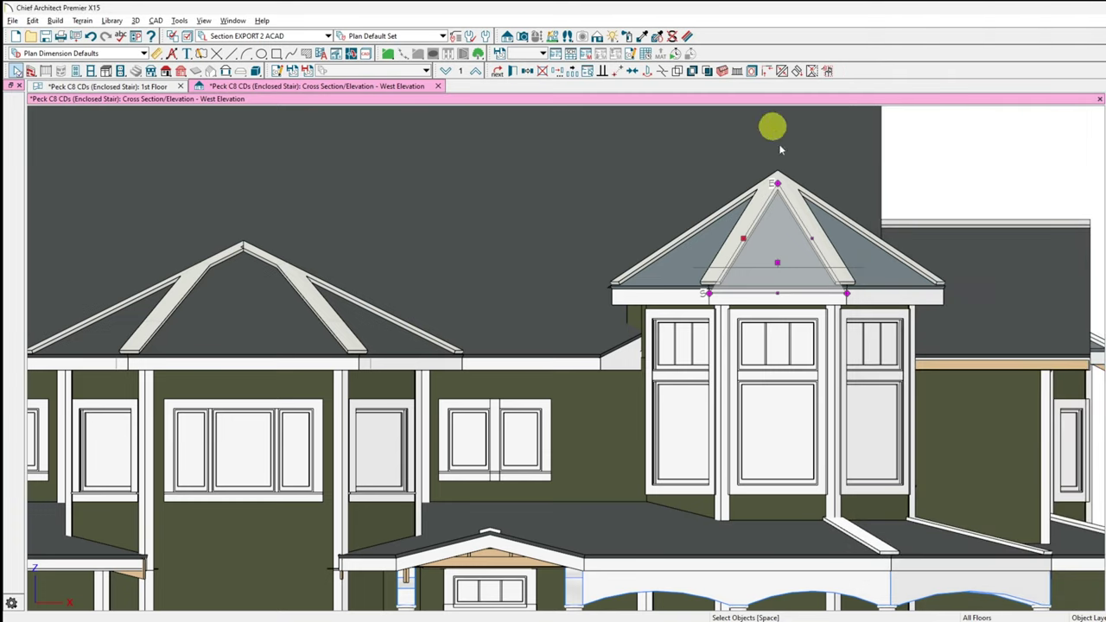
key("Escape")
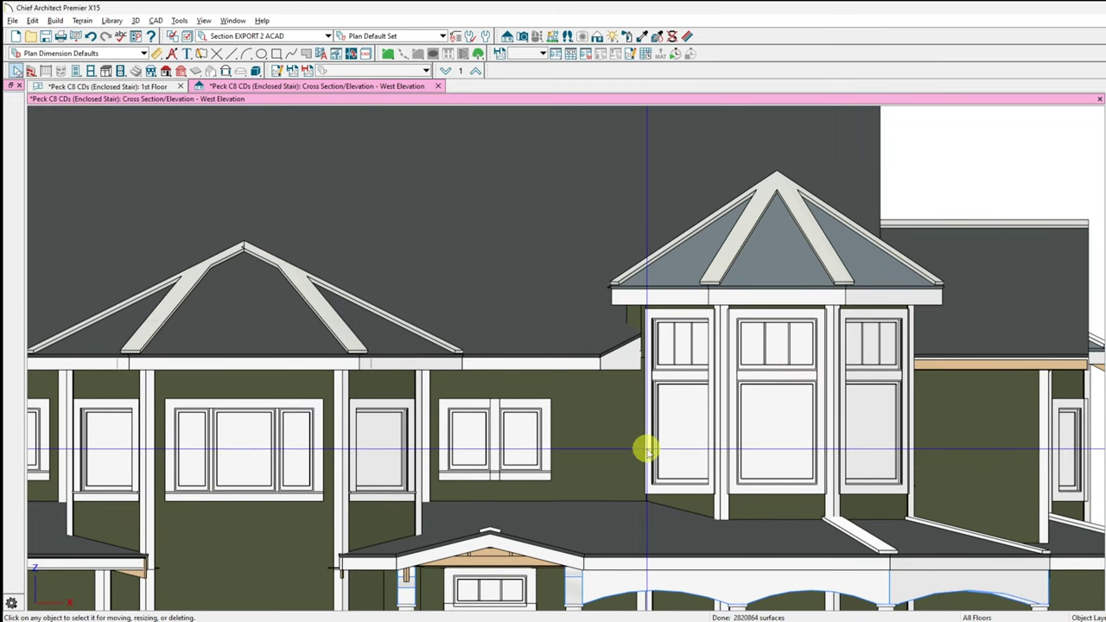
Step: Look through the view display options without changing anything
scroll(646, 449, "down", 8)
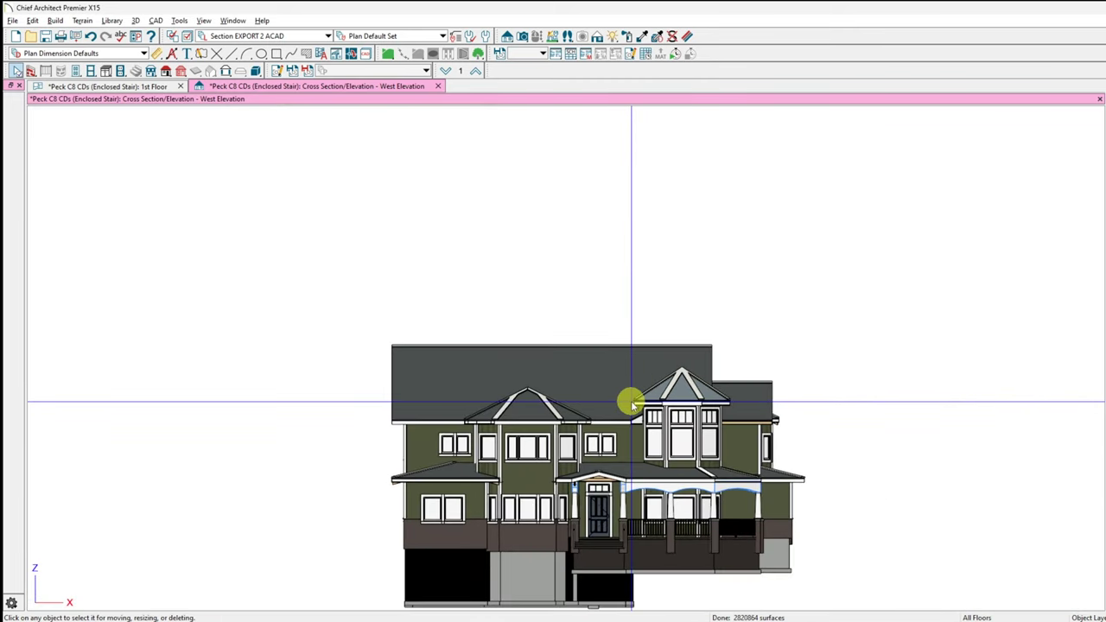
scroll(635, 404, "down", 2)
scroll(567, 597, "up", 5)
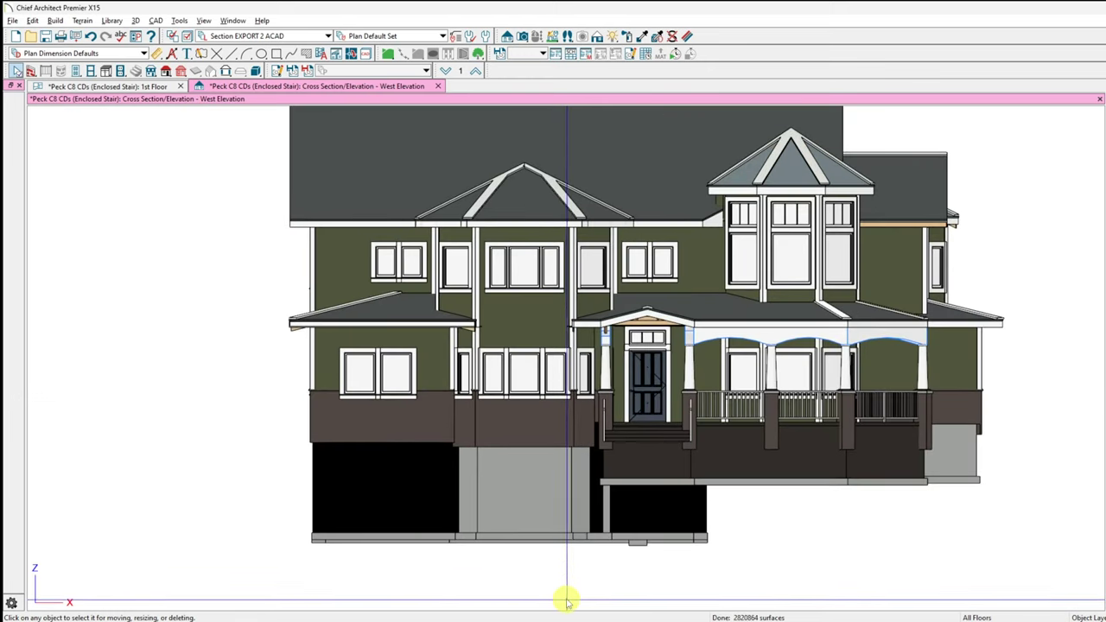
scroll(567, 596, "down", 1)
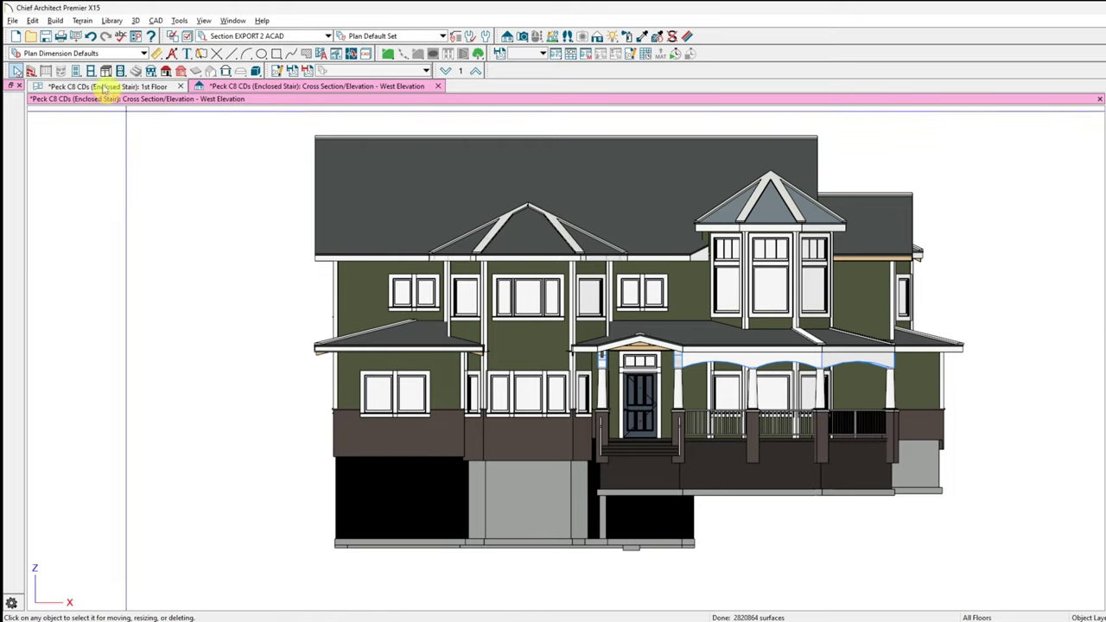
left_click(201, 21)
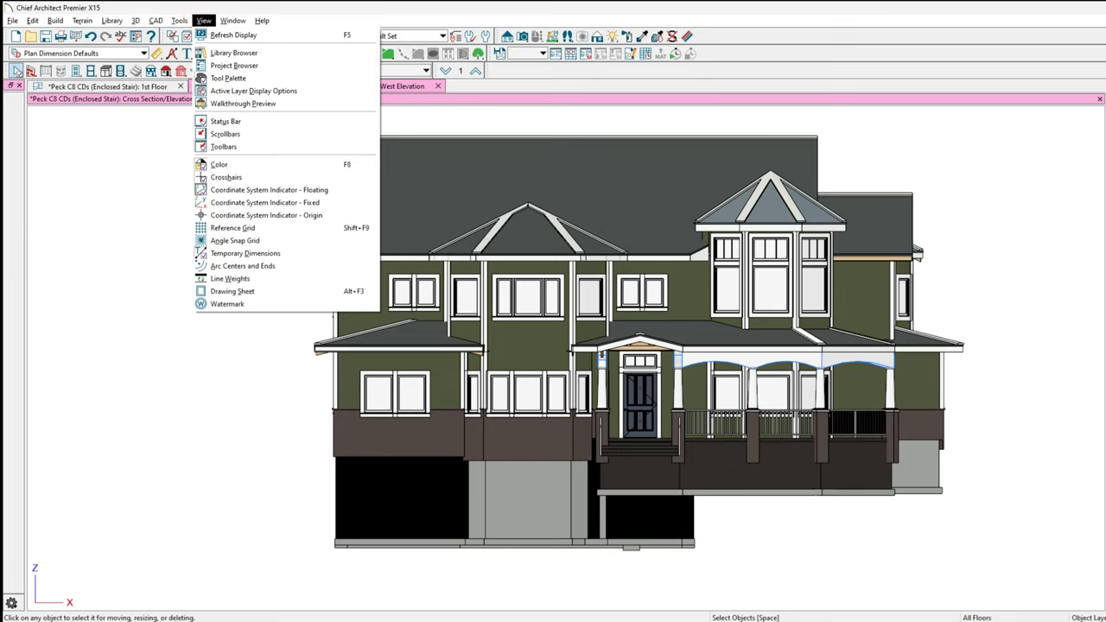
key("Escape")
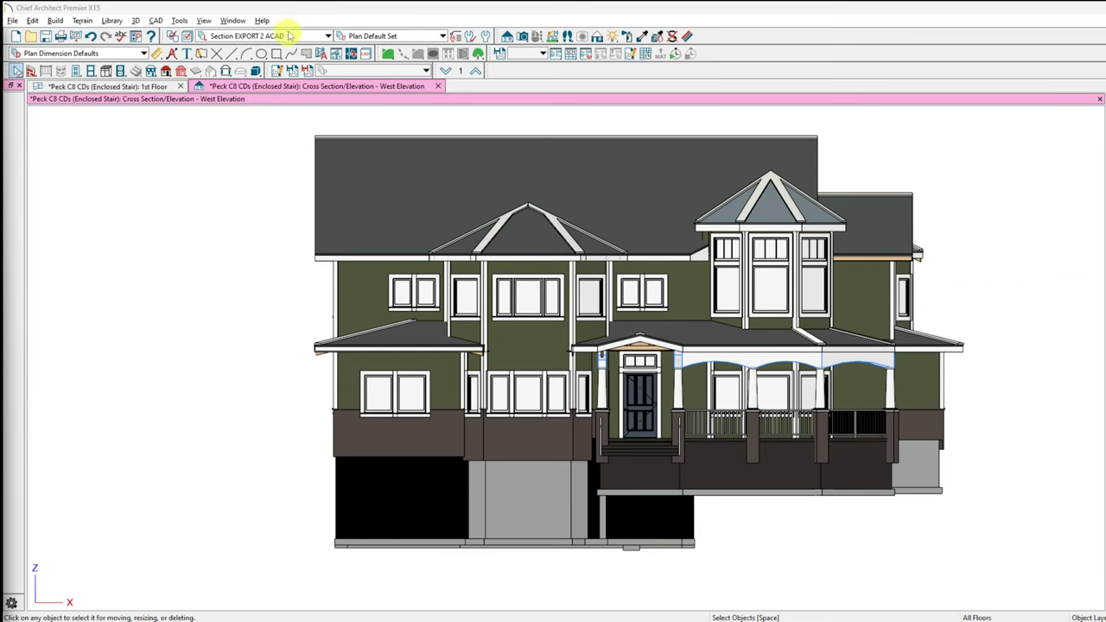
Step: Turn patterns off in the elevation and in all 3D views using 3D > Toggle Patterns
left_click(270, 10)
left_click(135, 20)
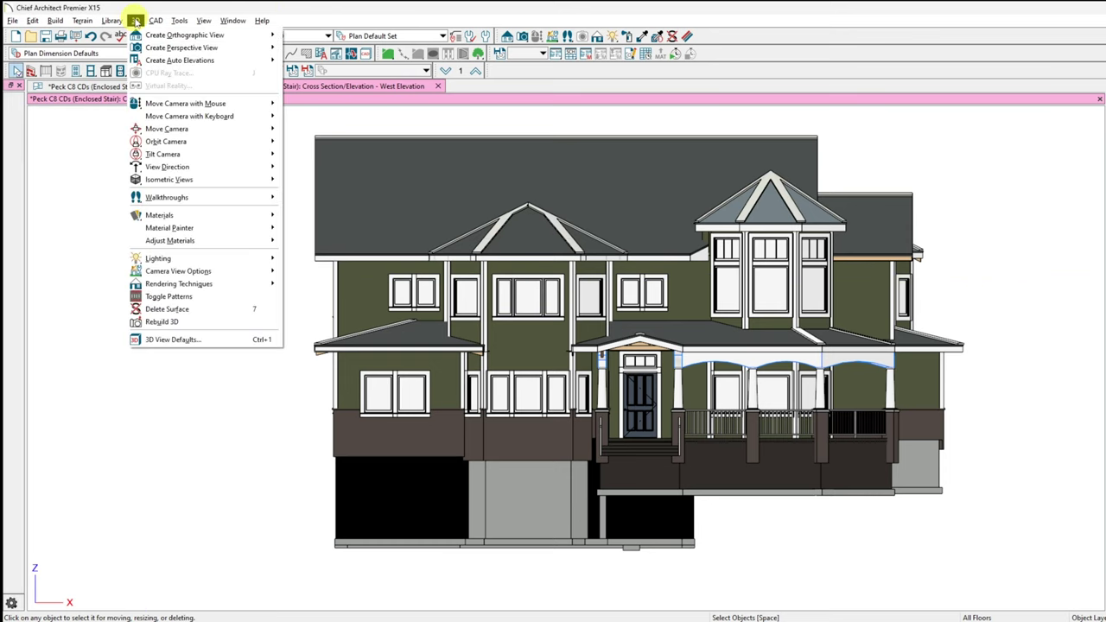
left_click(177, 297)
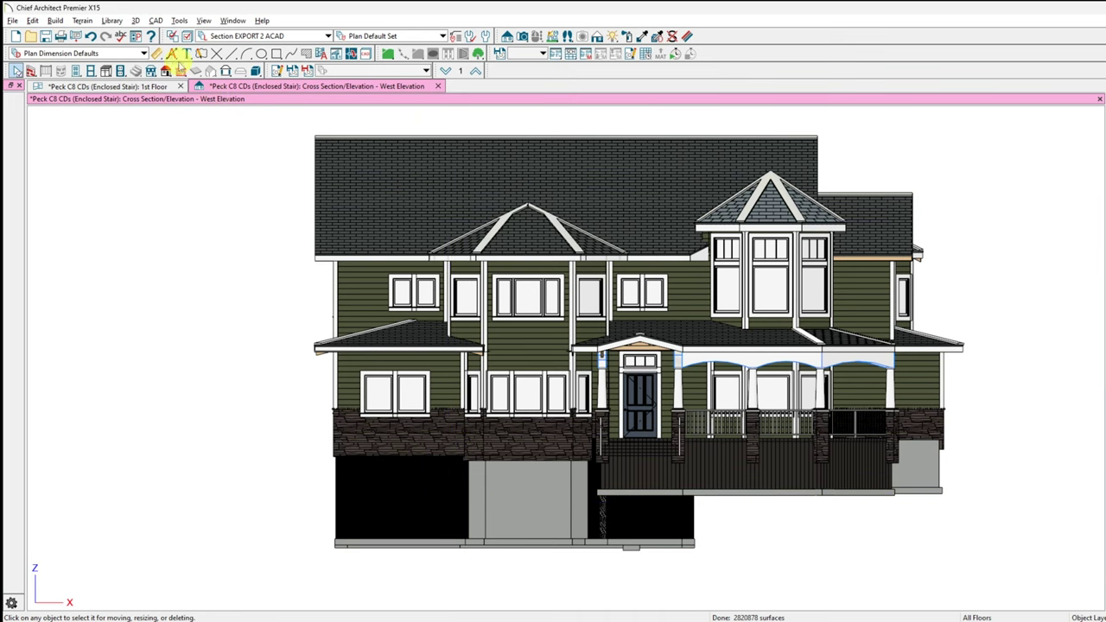
left_click(136, 20)
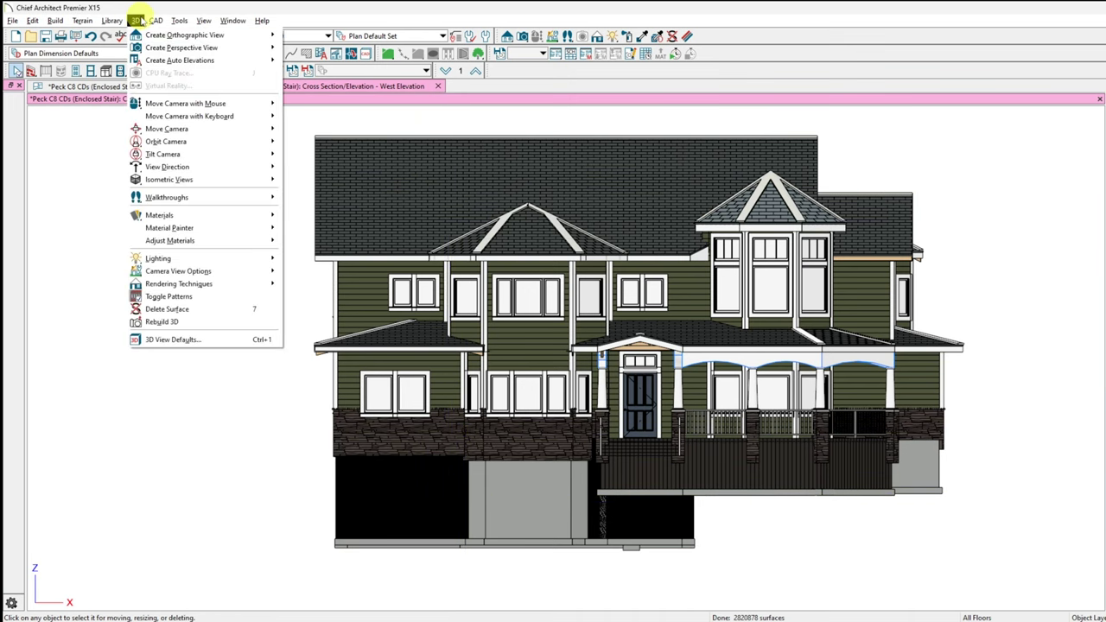
left_click(155, 297)
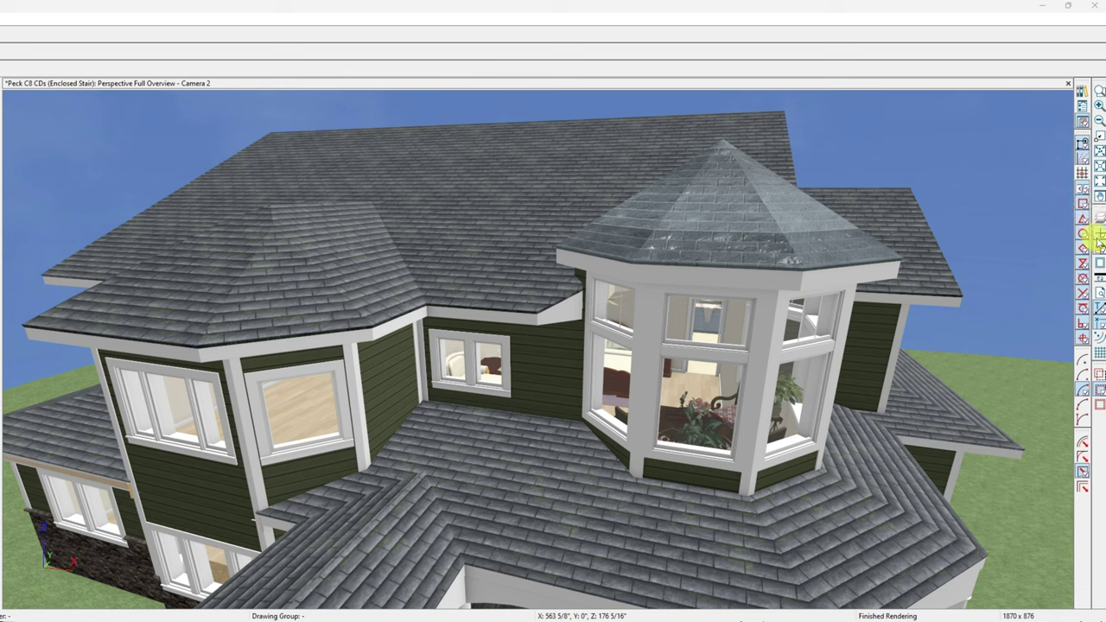
Step: Re-render the perspective view so it displays without patterns
left_click(96, 198)
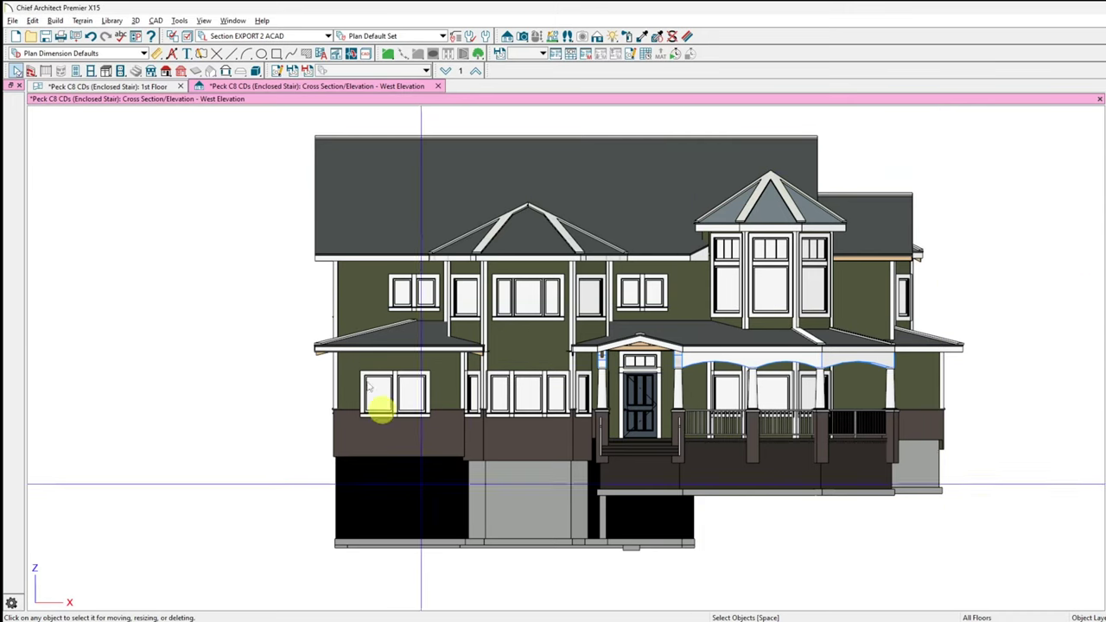
Step: Export the current view as DWG/DXF with Export Filled Areas checked, proceeding to the save step
left_click(13, 20)
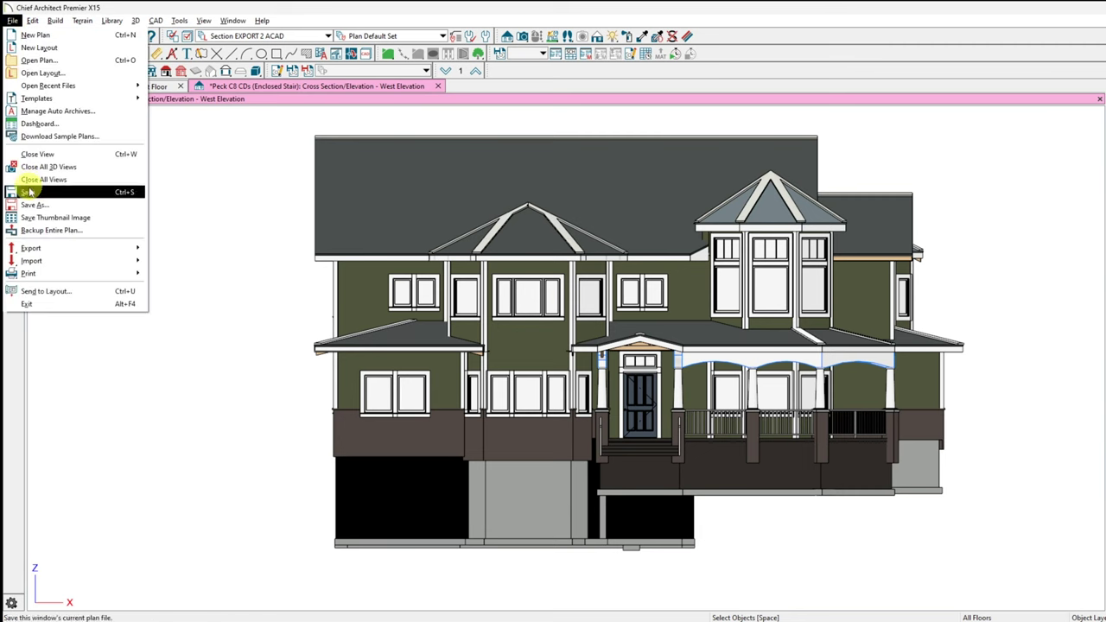
mouse_move(30, 249)
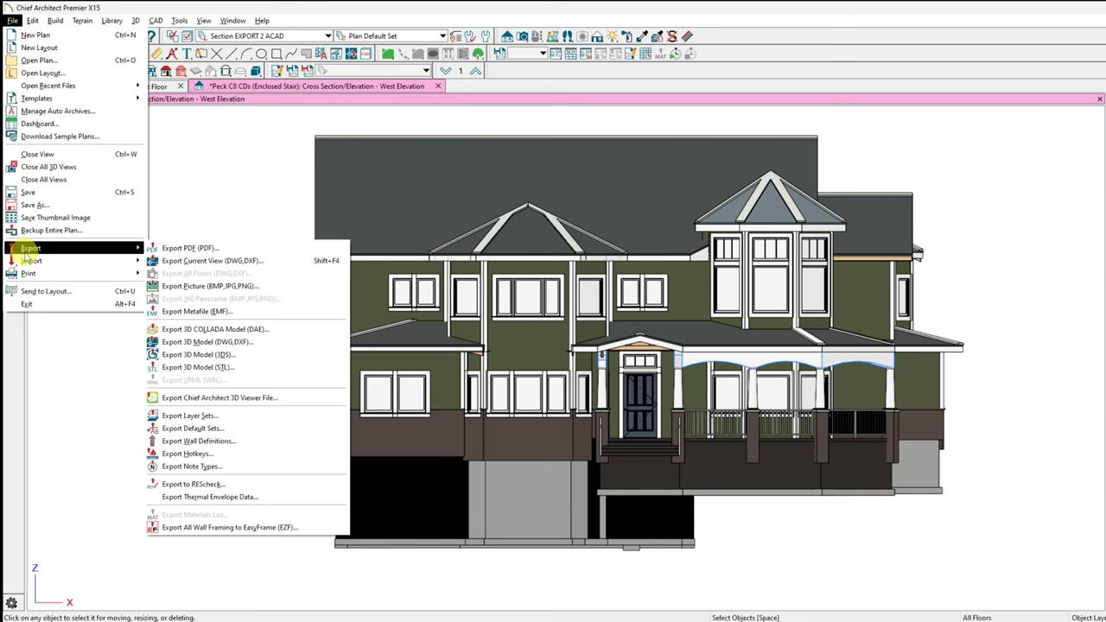
left_click(218, 257)
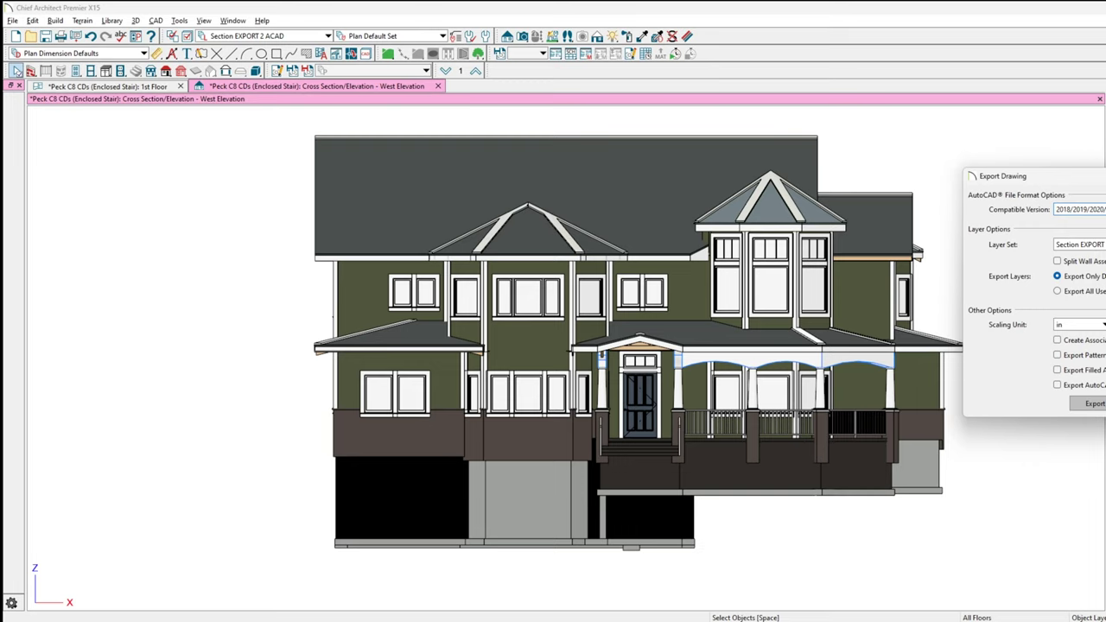
left_click(1059, 371)
left_click(1057, 385)
left_click(1057, 385)
left_click(1087, 404)
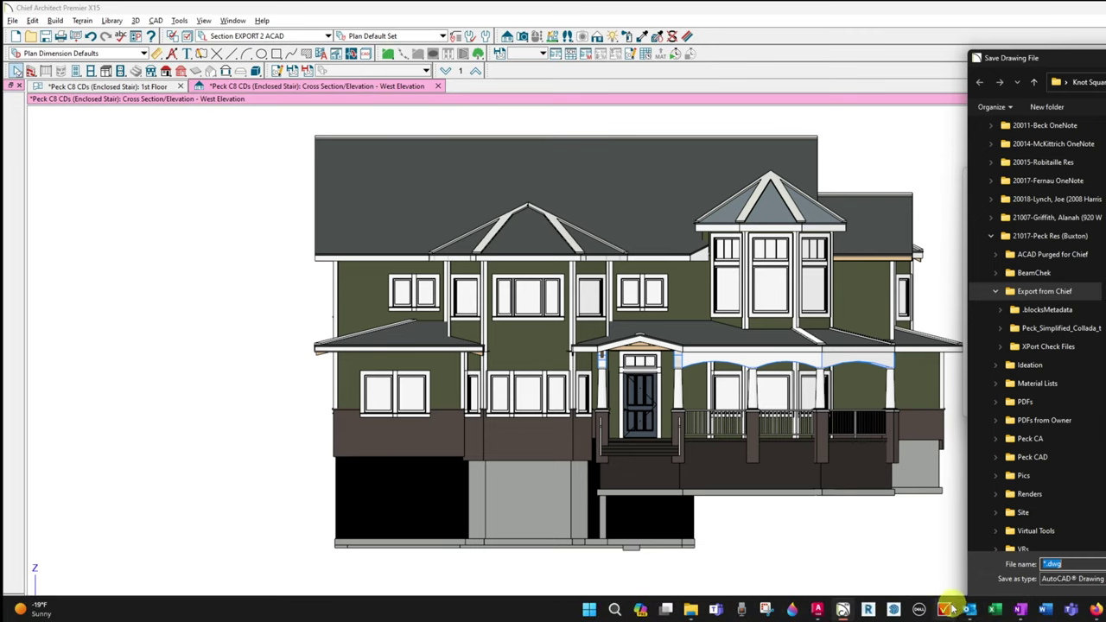
mouse_move(814, 611)
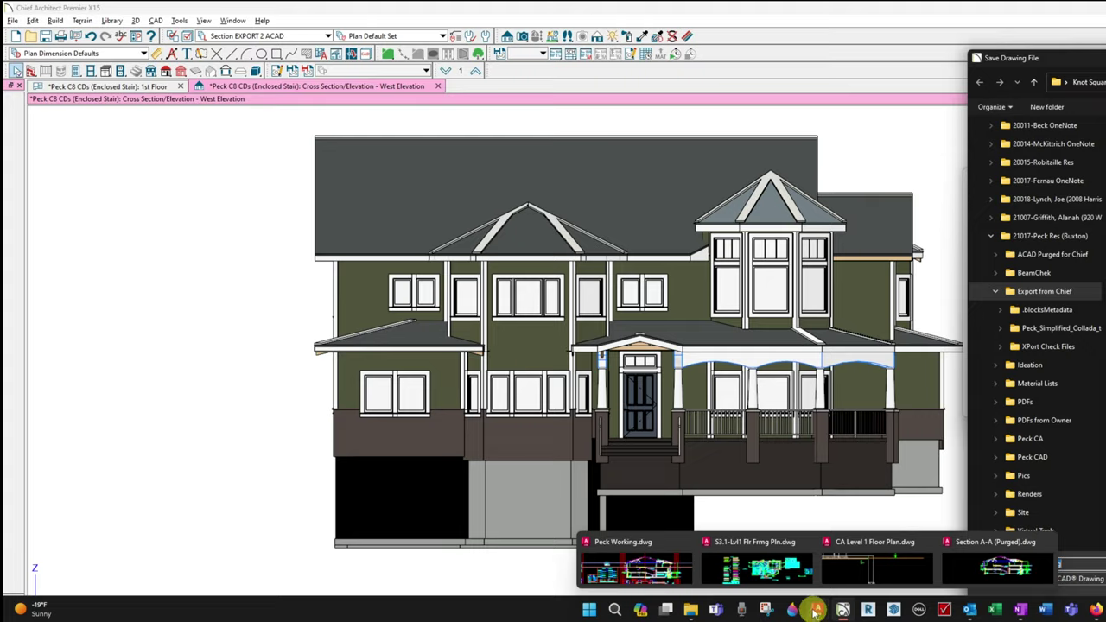
left_click(635, 557)
scroll(720, 324, "down", 5)
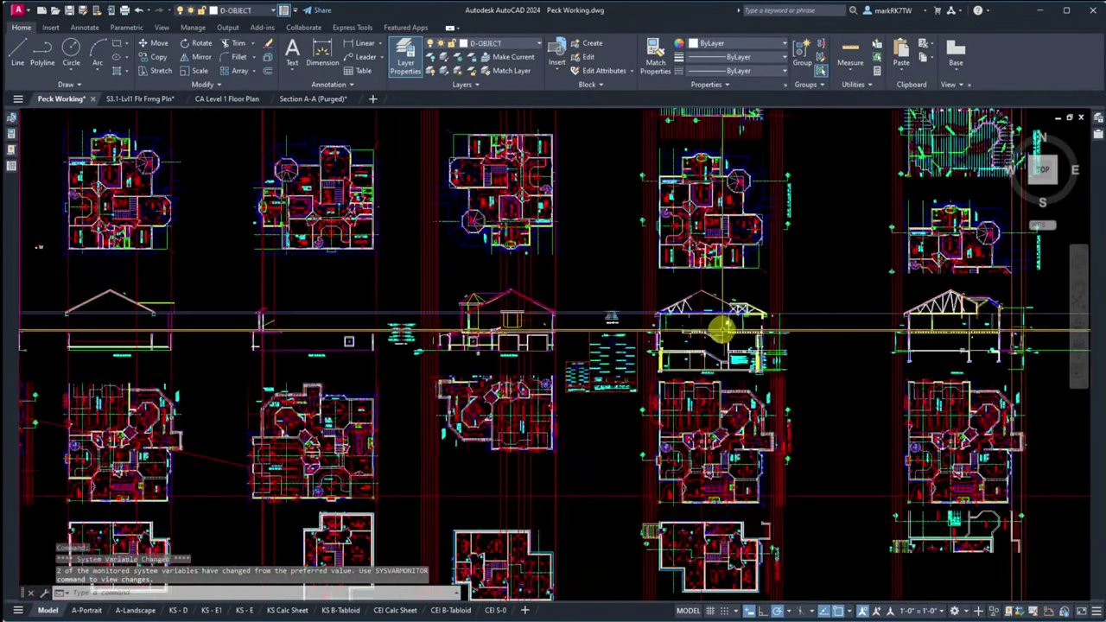
scroll(444, 363, "down", 2)
scroll(377, 366, "up", 8)
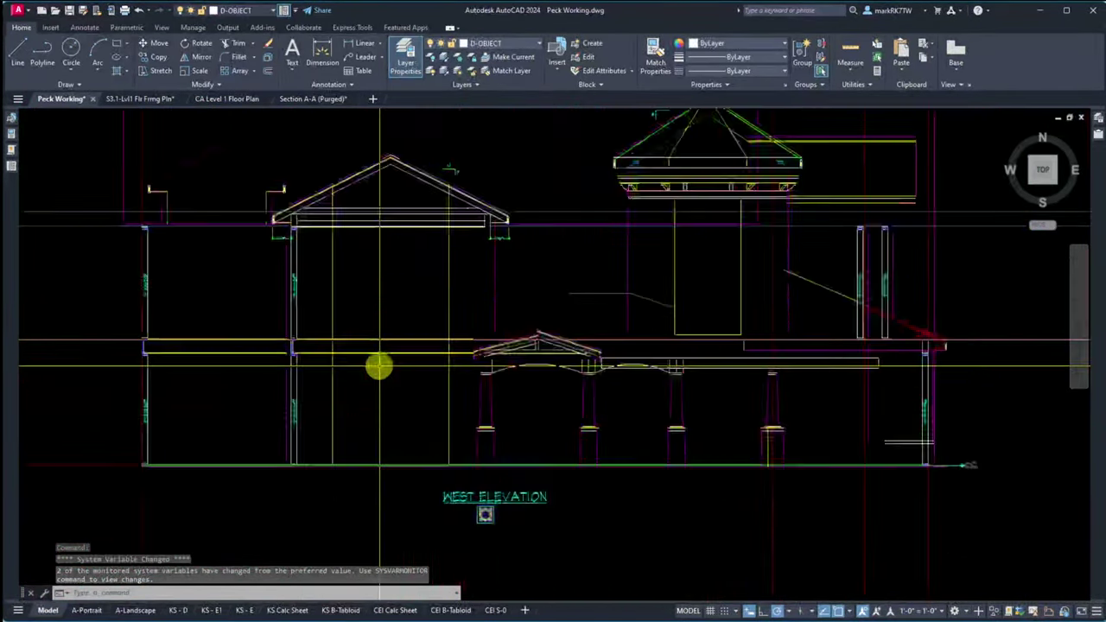
scroll(553, 545, "down", 5)
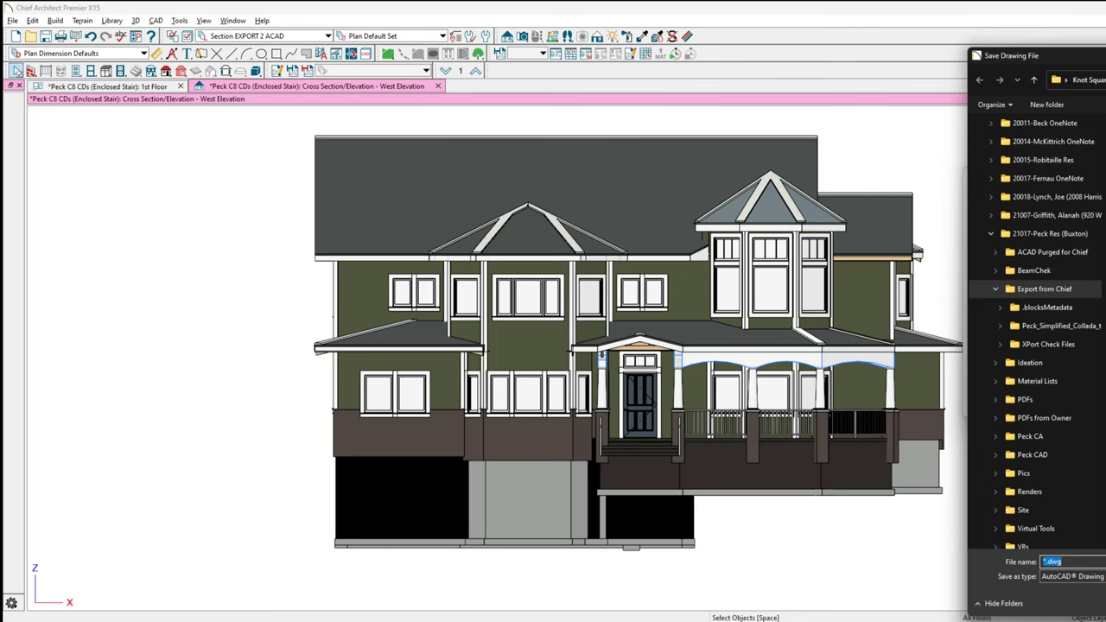
Step: Name the exported drawing CA West_Elevation.dwg and save it
type("CA Sec_Elev A-A.dwg")
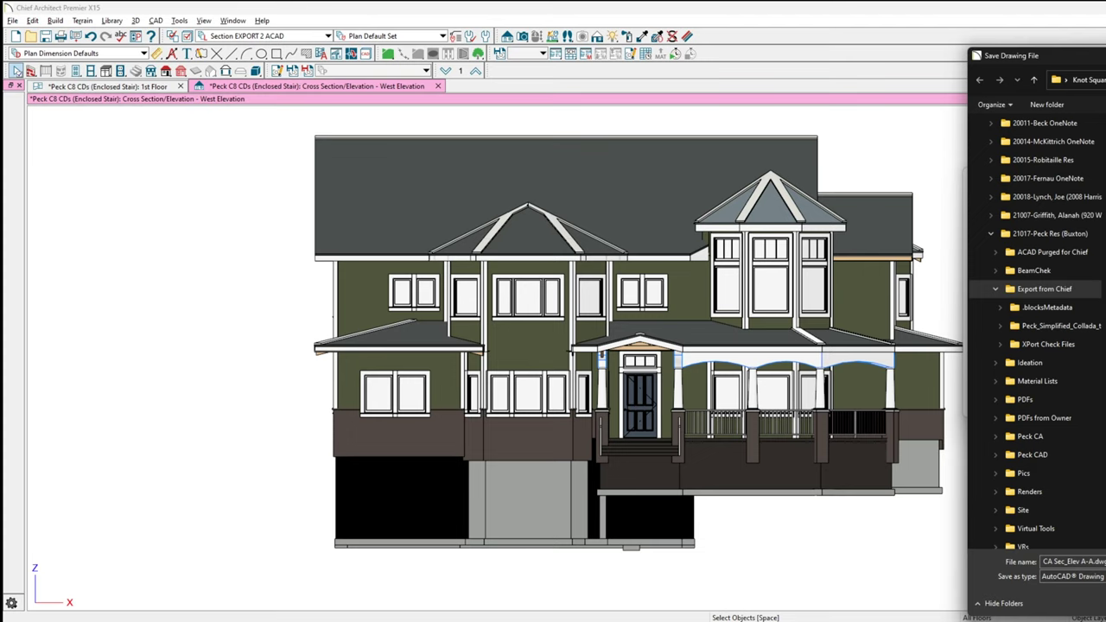
left_click_drag(1074, 562, 1054, 562)
left_click(1068, 562)
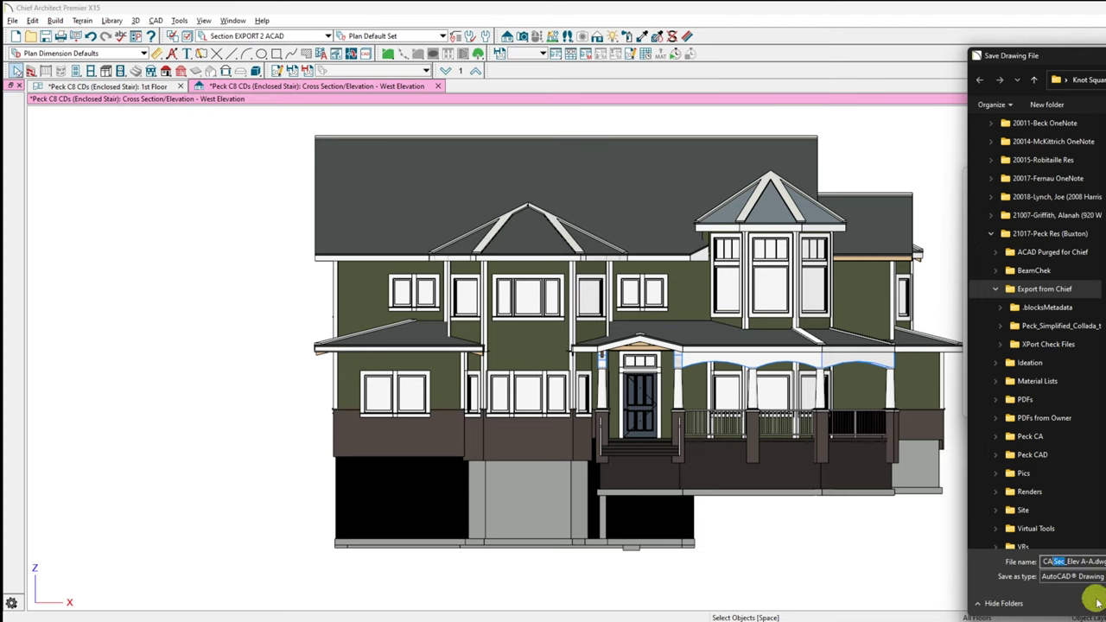
key("Delete")
type("West")
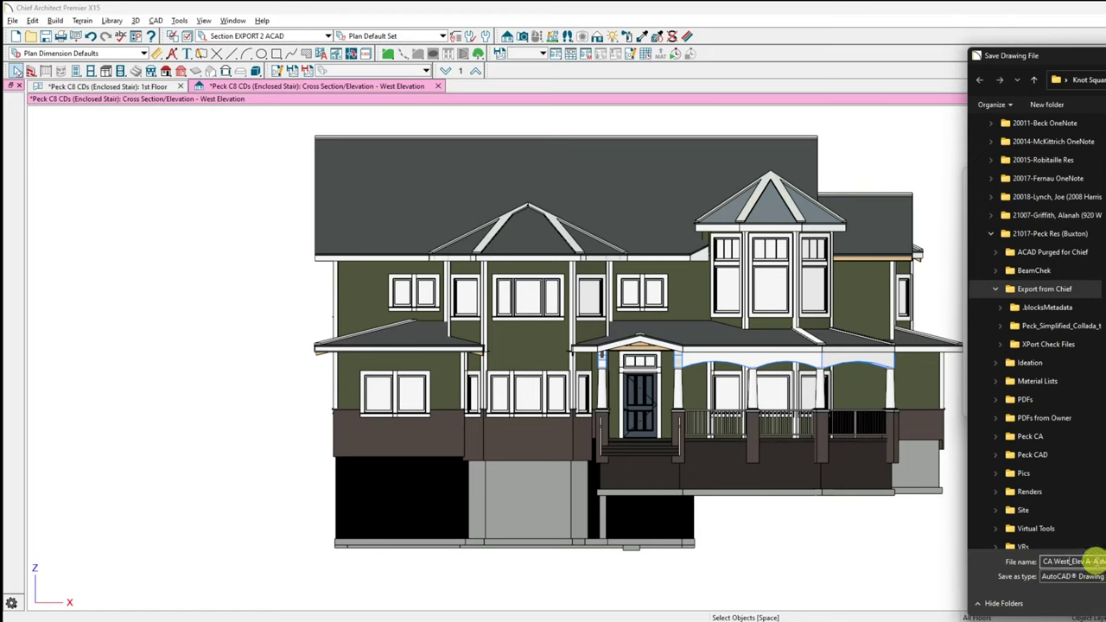
double_click(1083, 560)
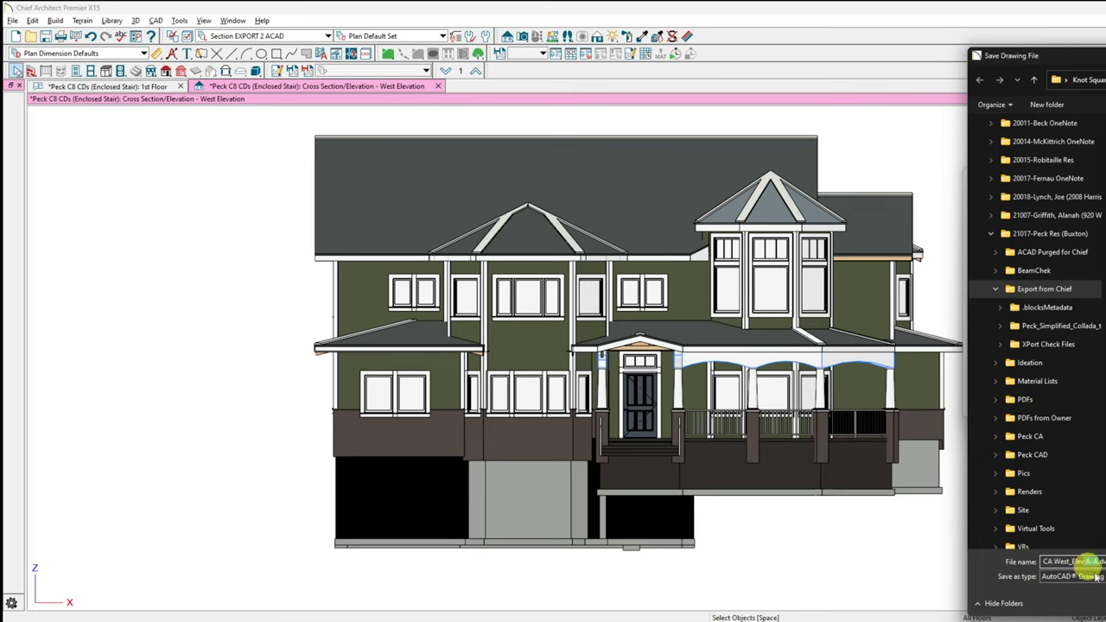
type("ation")
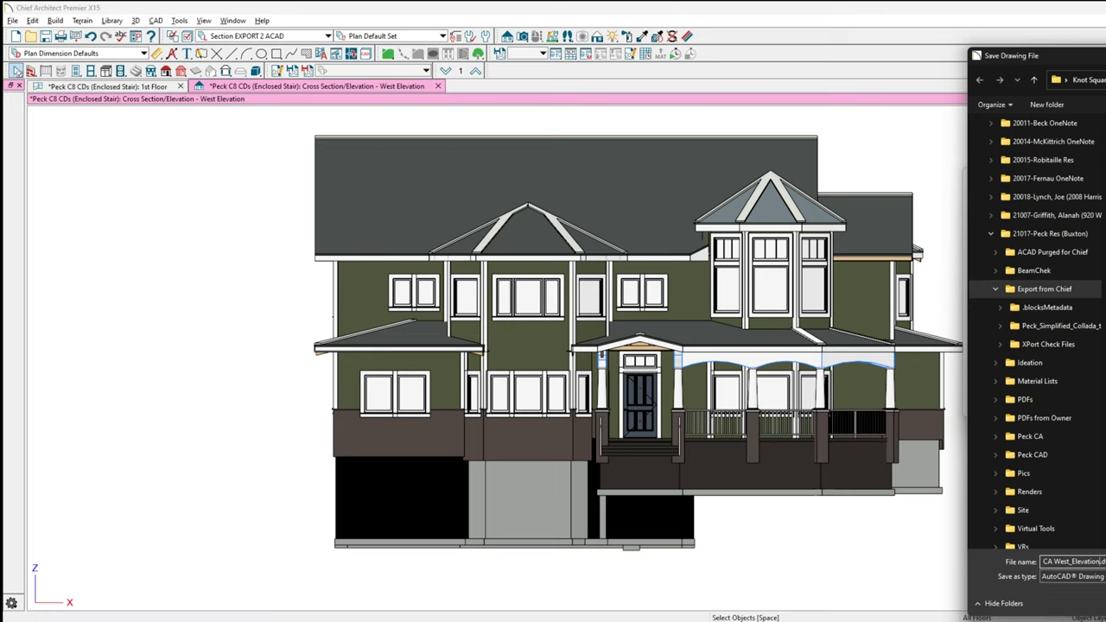
key("Return")
key("Return")
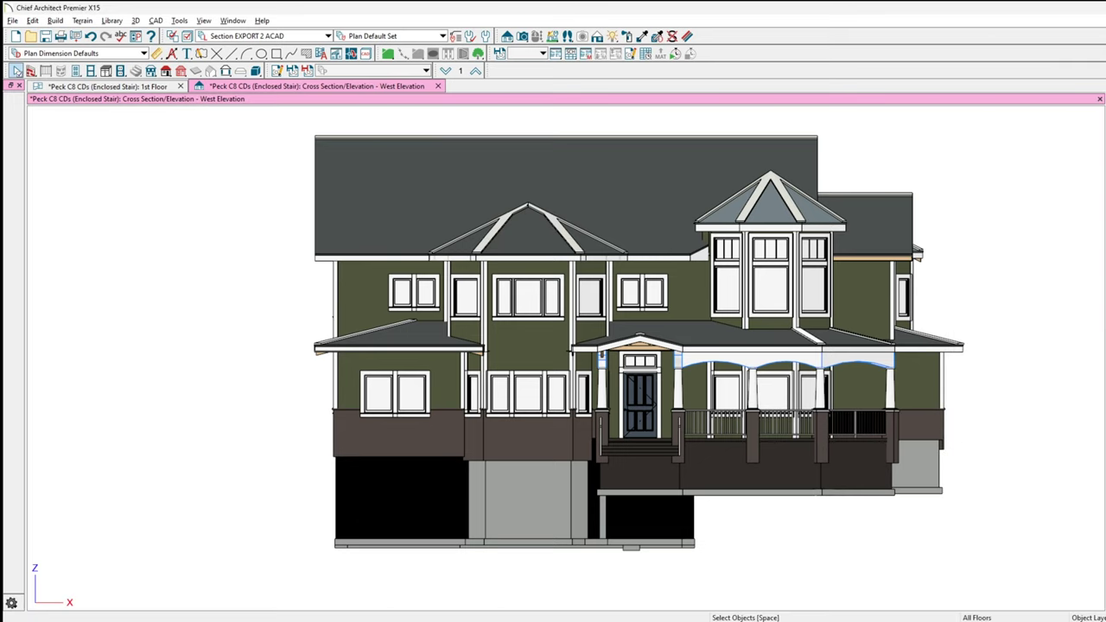
Step: Switch to Peck Working.dwg and filter the Layer Properties Manager to the 18 X-Ref layers
mouse_move(817, 615)
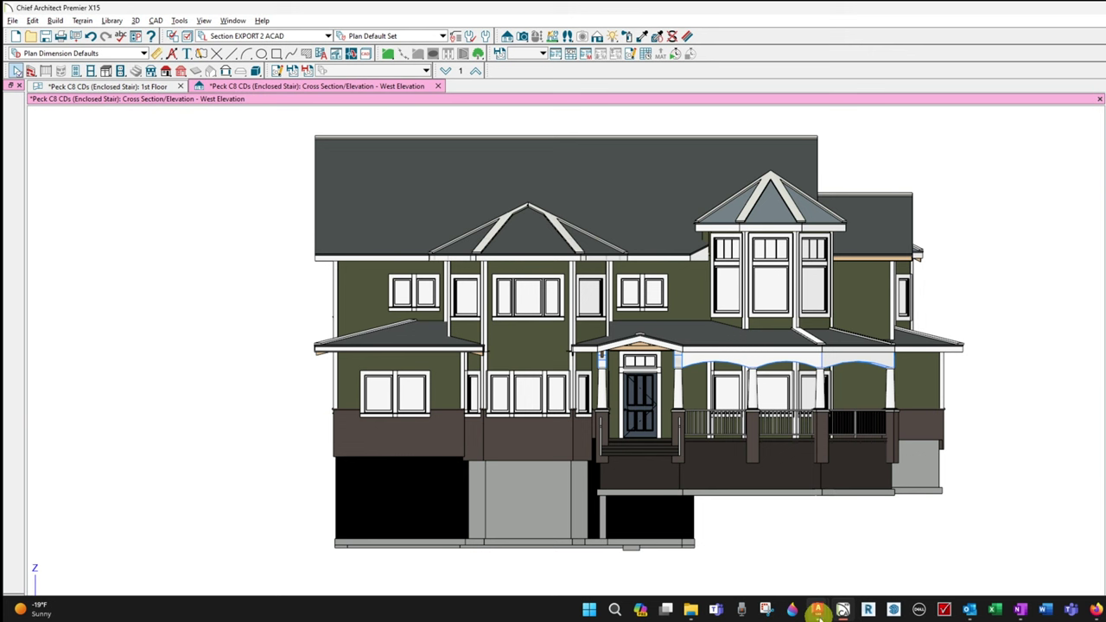
mouse_move(820, 590)
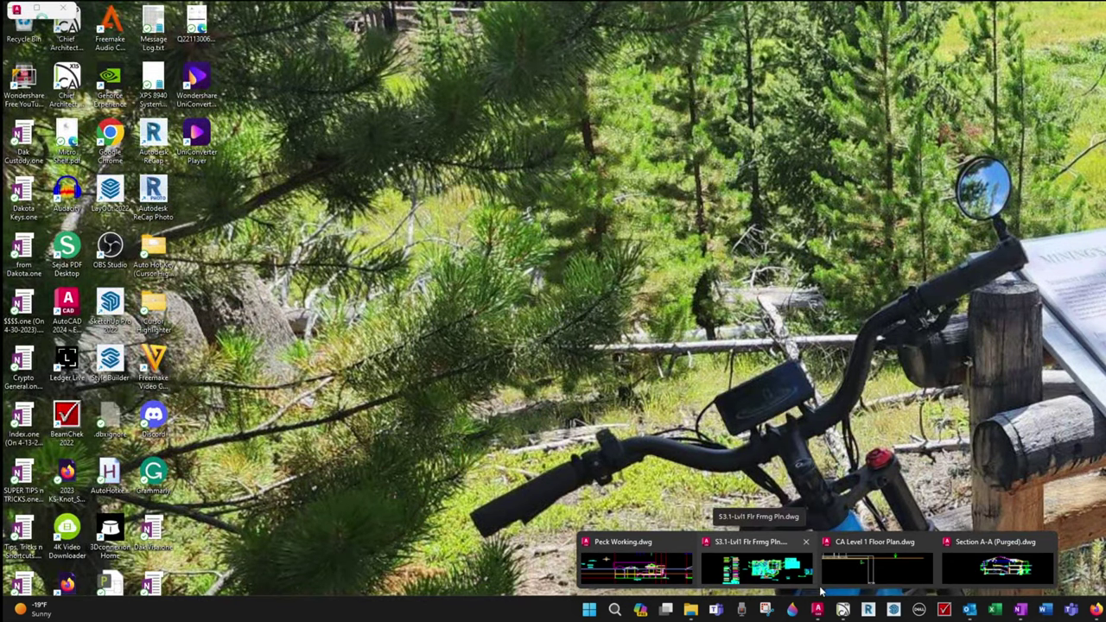
left_click(652, 570)
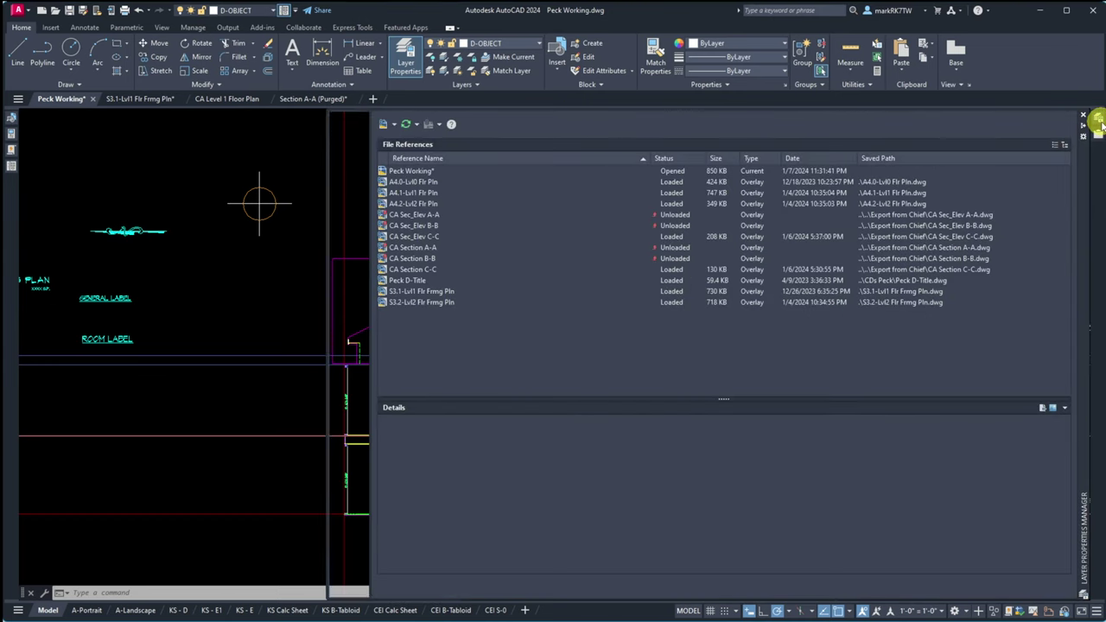
mouse_move(1098, 124)
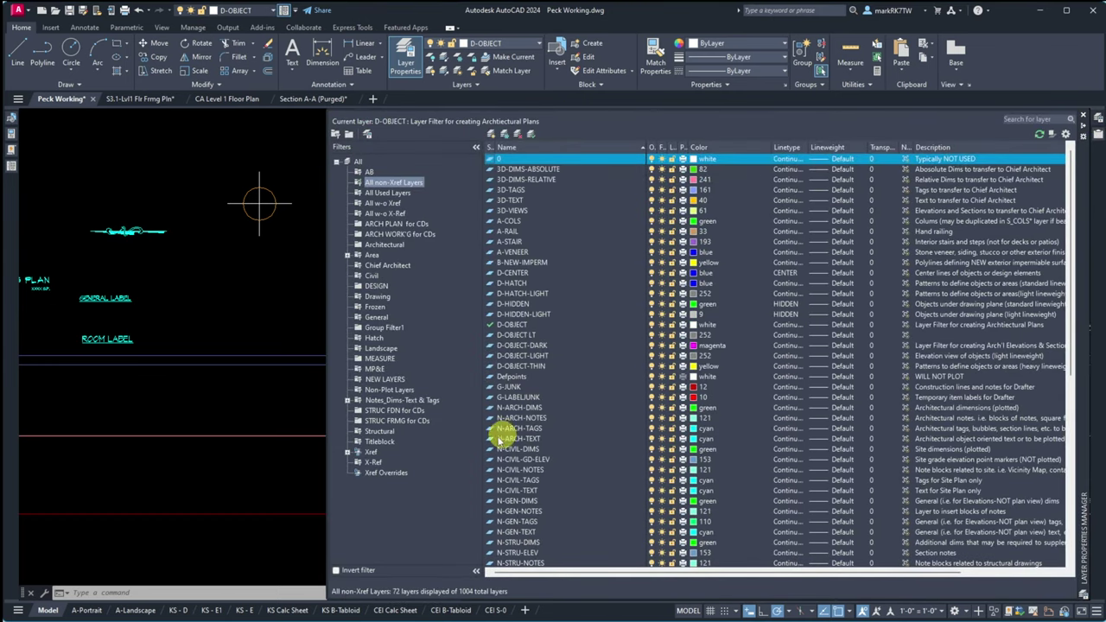
left_click(368, 462)
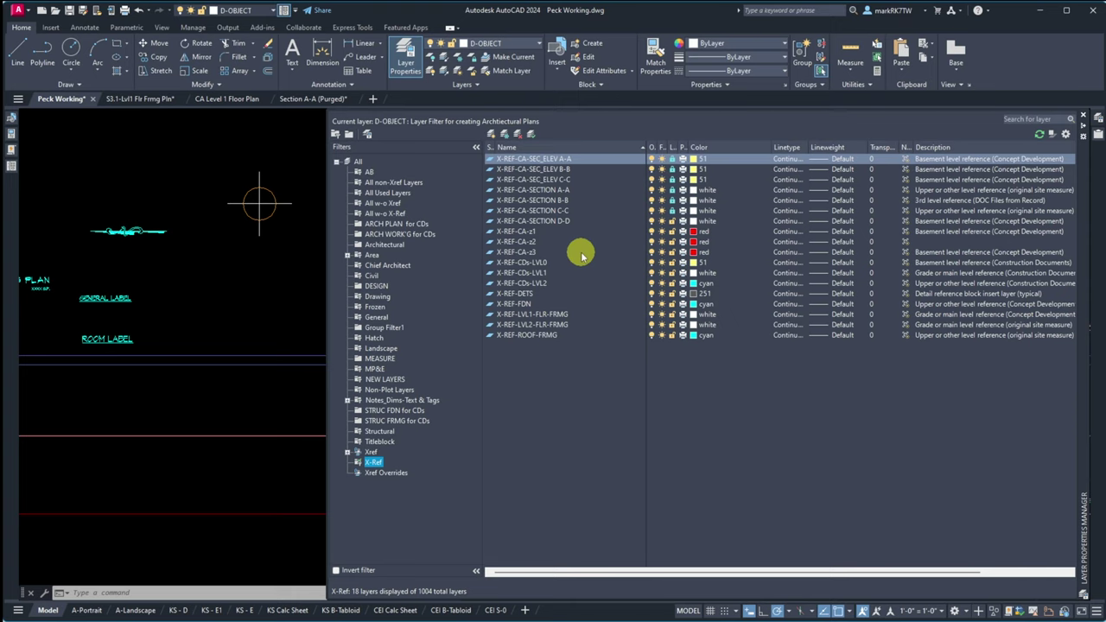
Step: Create a new layer under Unreconciled New Layers and rename Layer1 to X-REF-CA-ELEVS
left_click(491, 135)
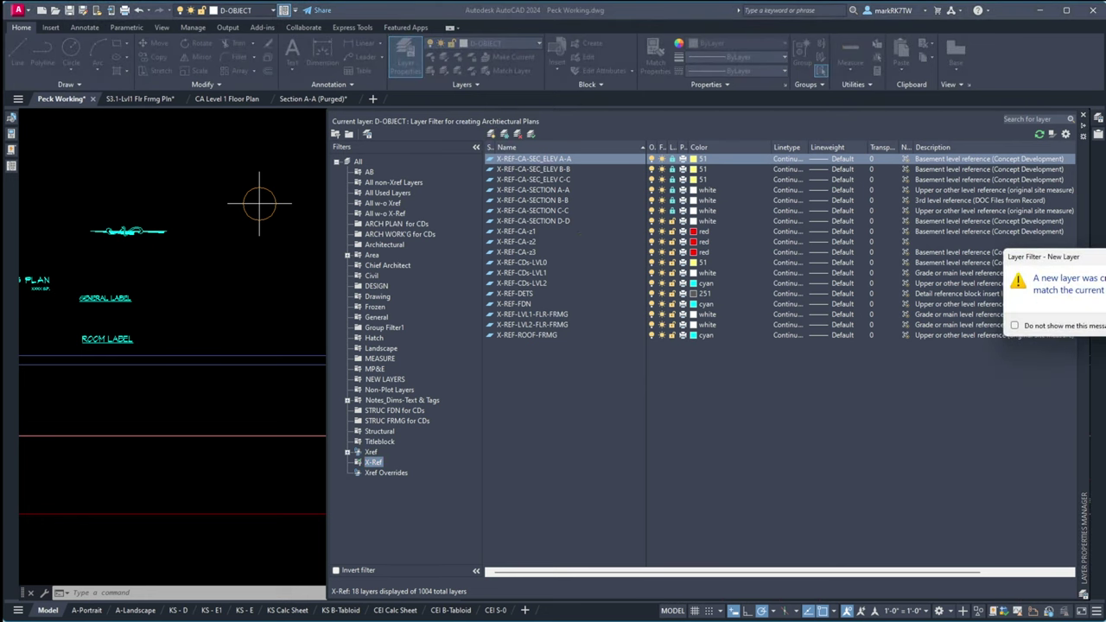
key("Return")
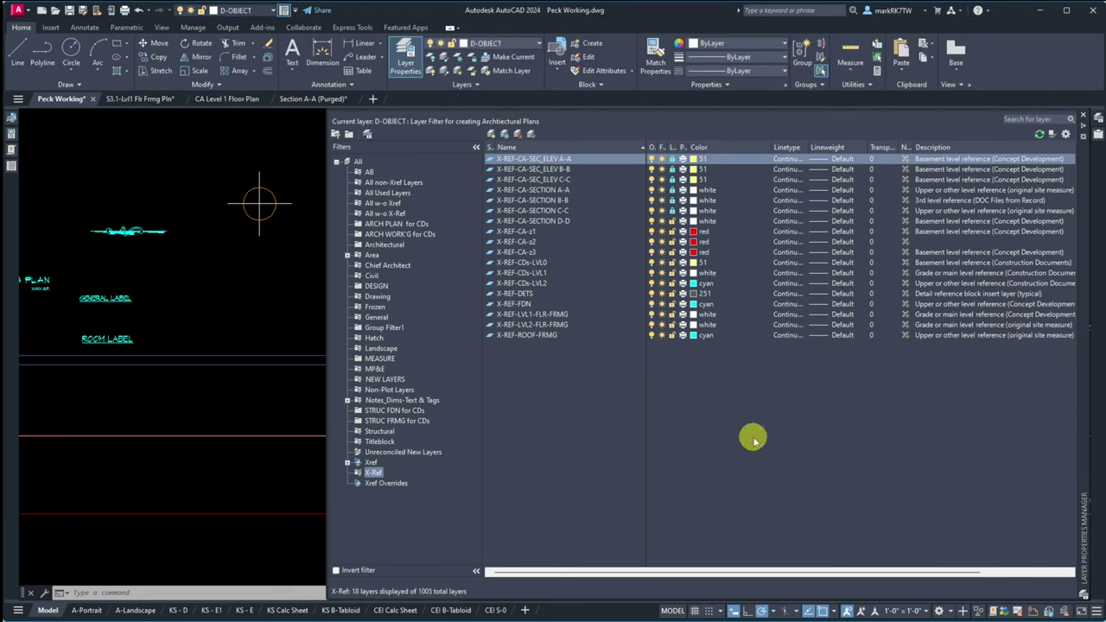
left_click(374, 453)
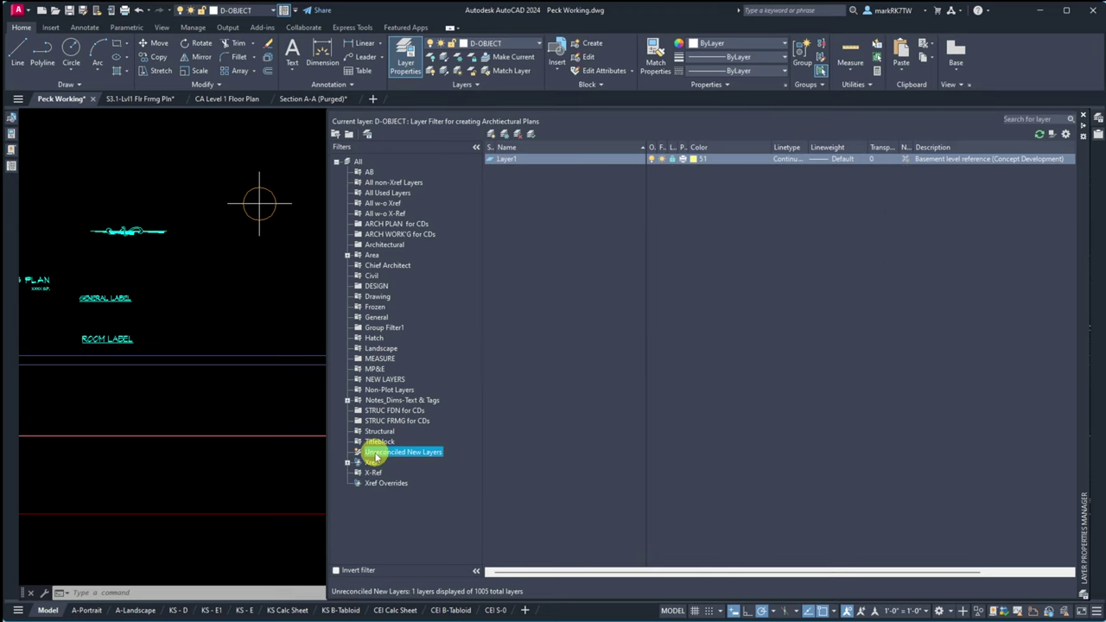
left_click(510, 161)
left_click(510, 161)
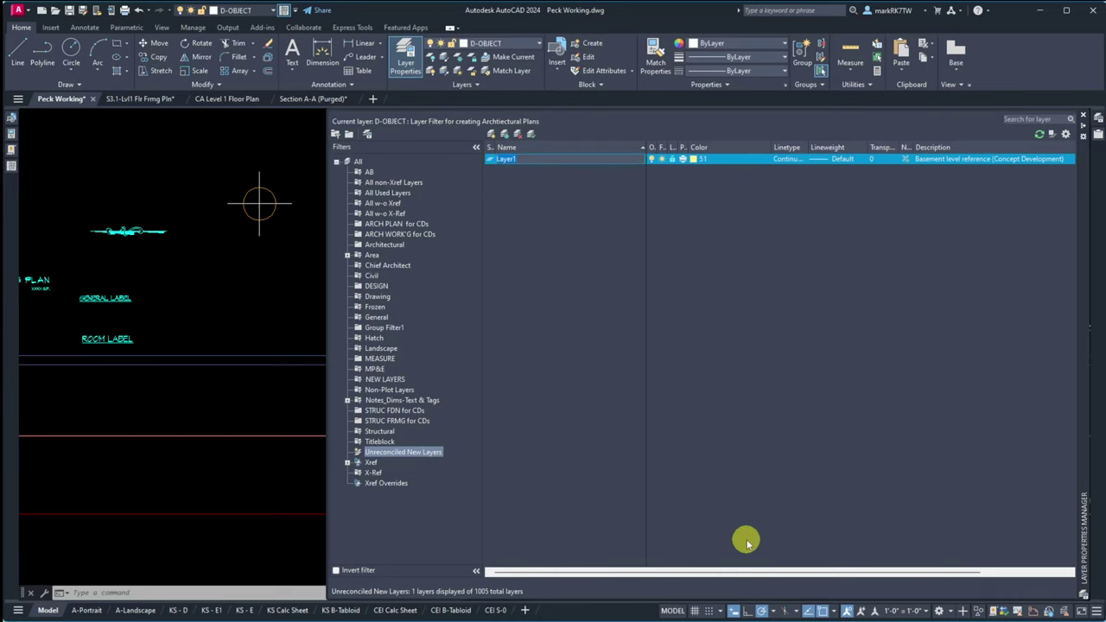
type("X-REF-CA-ELEVS")
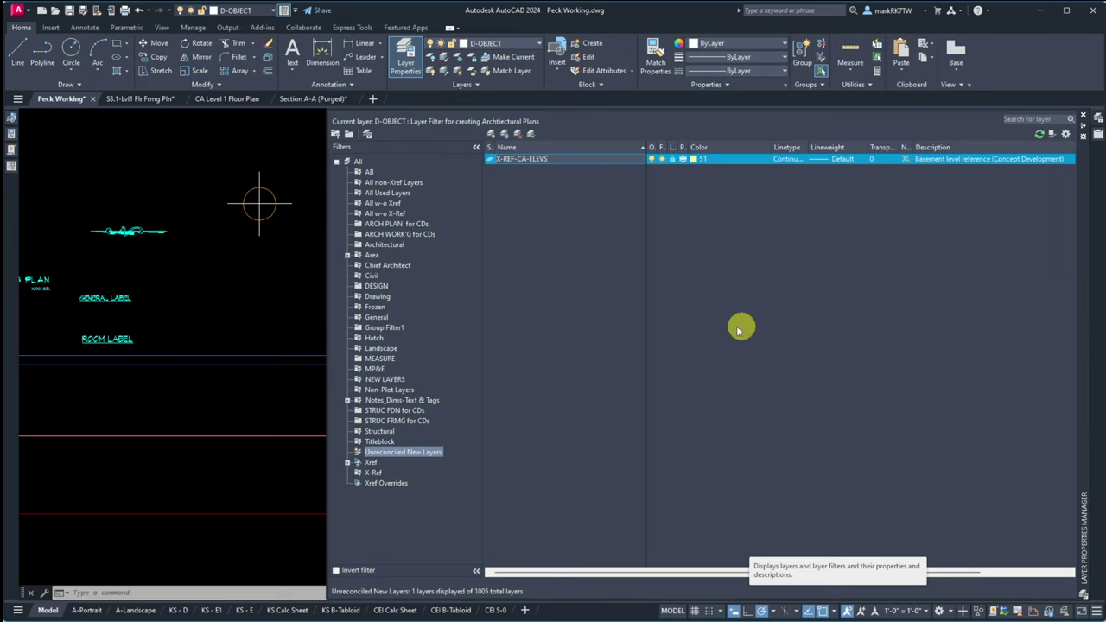
Step: Finish naming the layer and give X-REF-CA-ELEVS colour 210
left_click(696, 160)
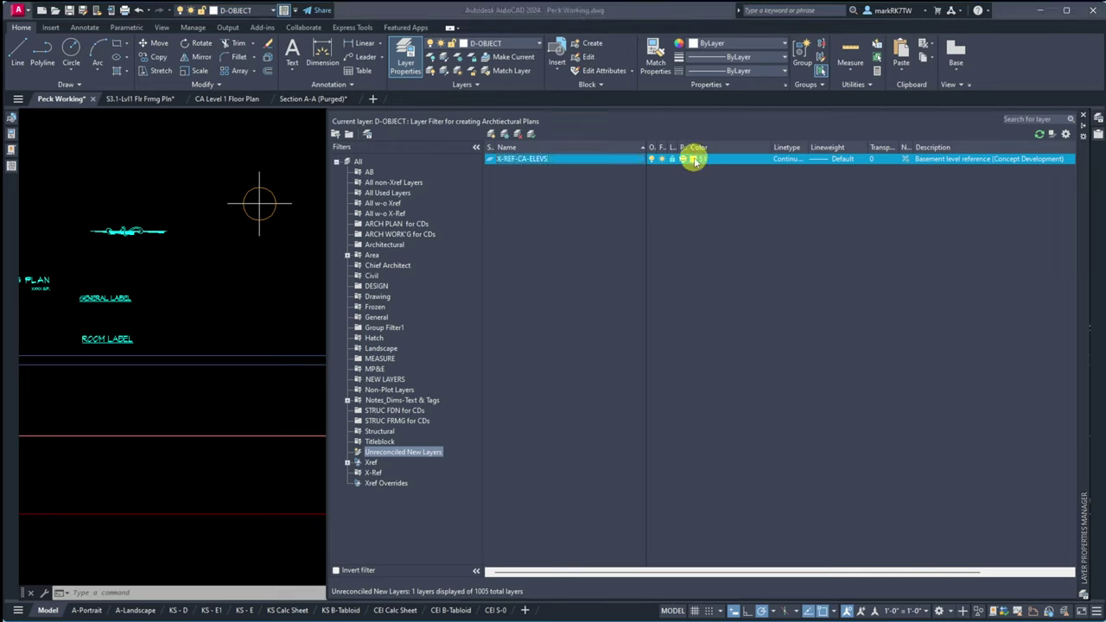
left_click(696, 160)
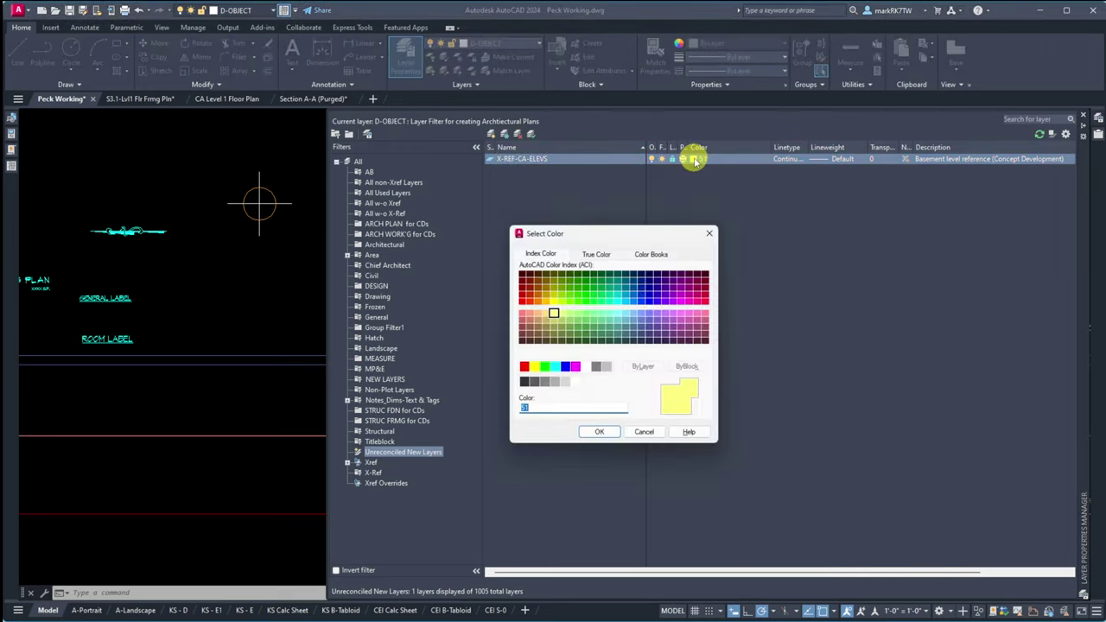
left_click(674, 295)
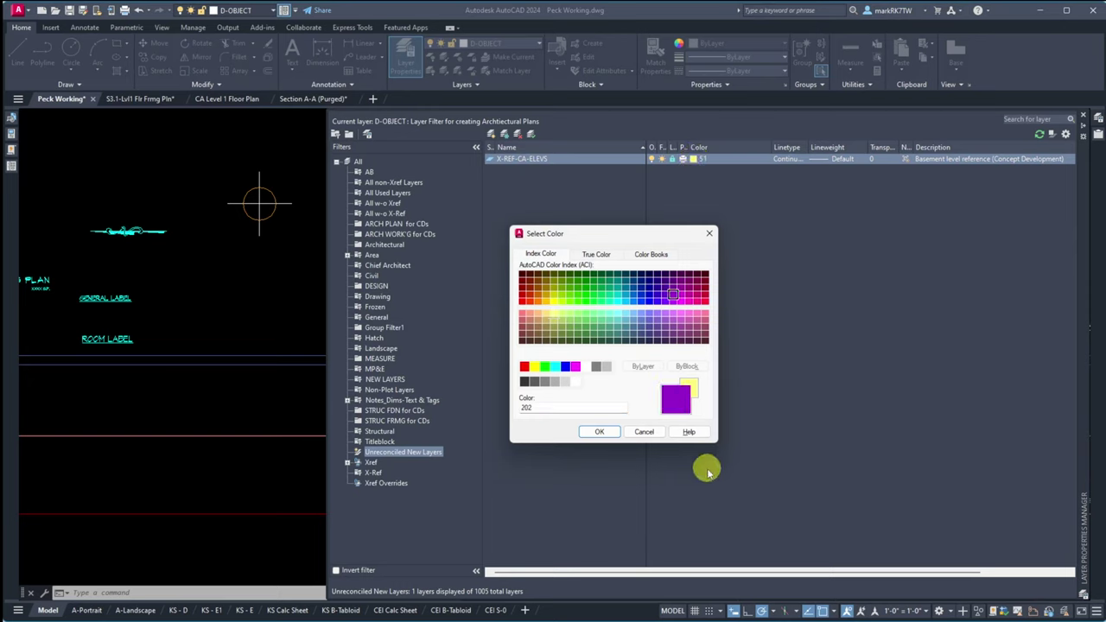
left_click(681, 301)
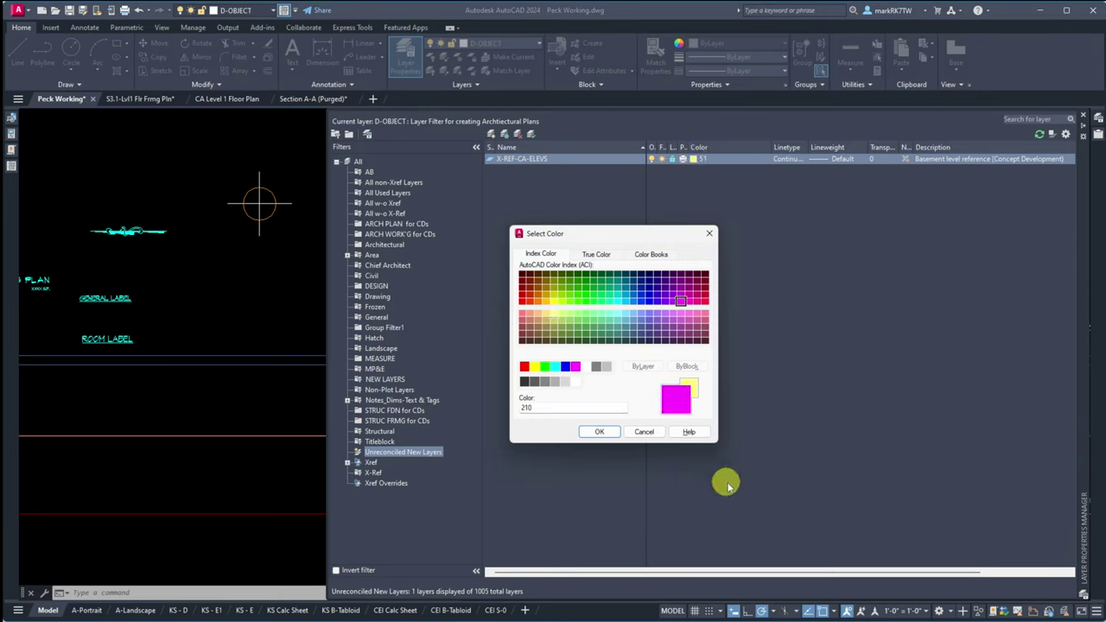
left_click(599, 432)
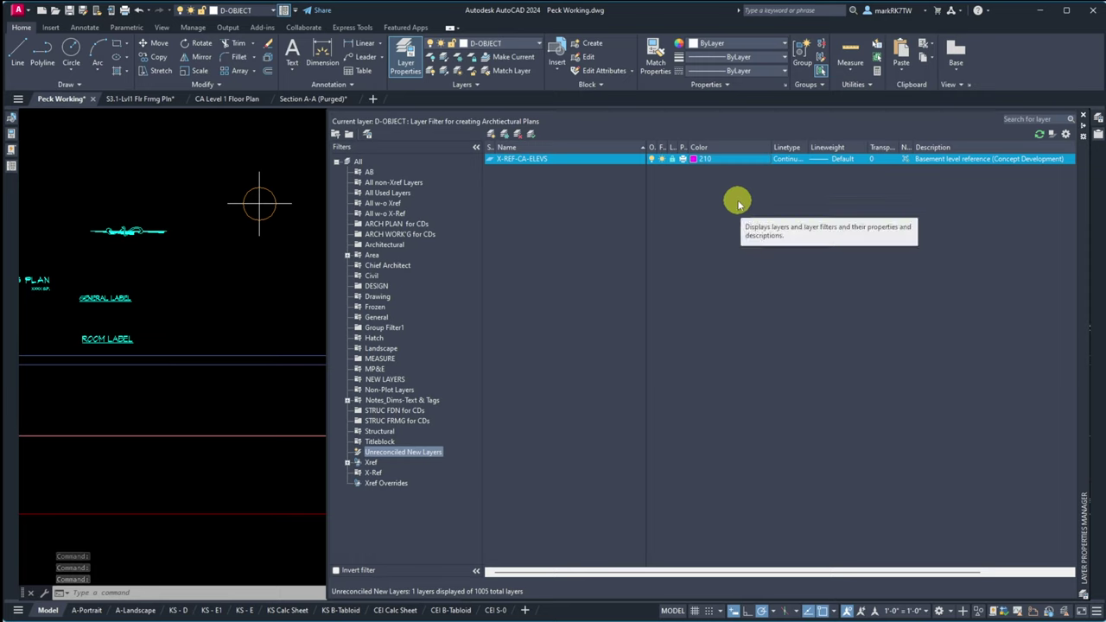
Step: Reconcile X-REF-CA-ELEVS and select it within the X-Ref layer filter
right_click(527, 163)
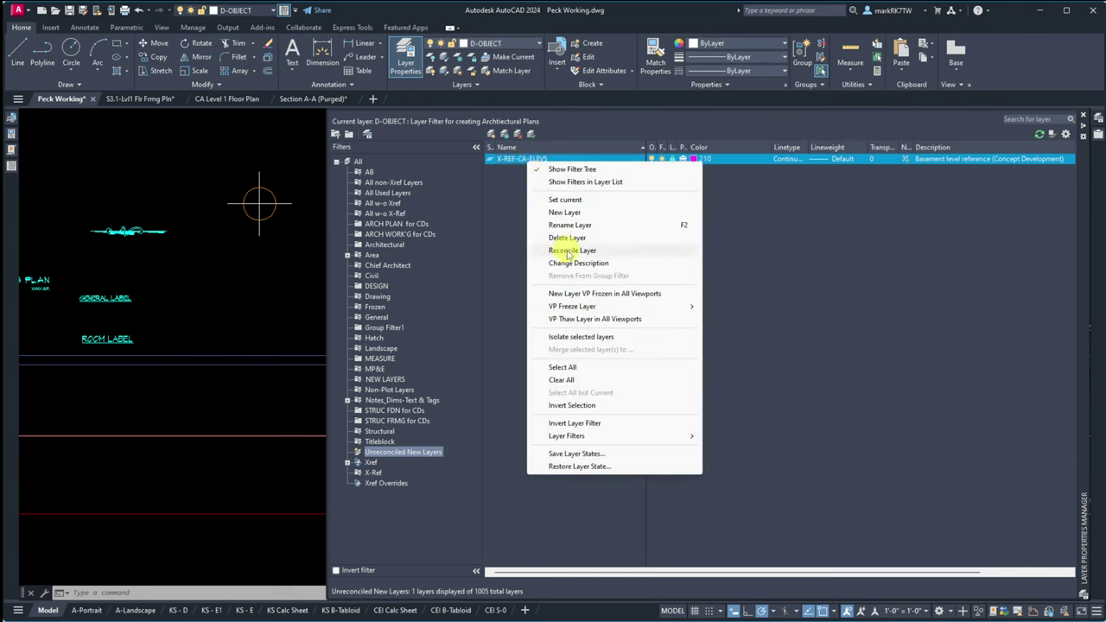
left_click(568, 251)
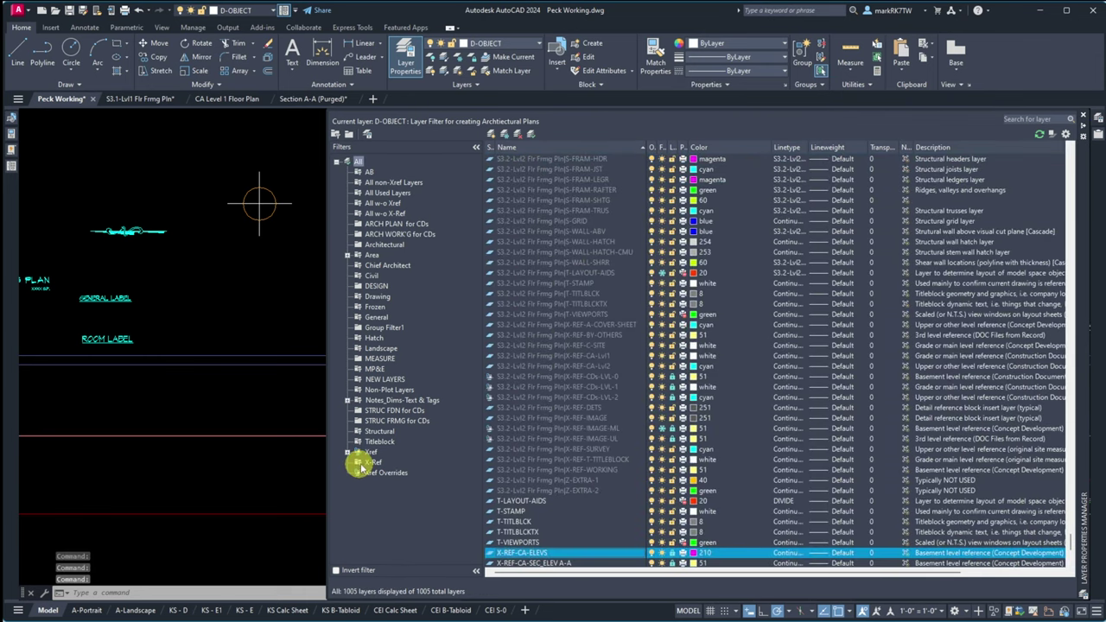
left_click(369, 462)
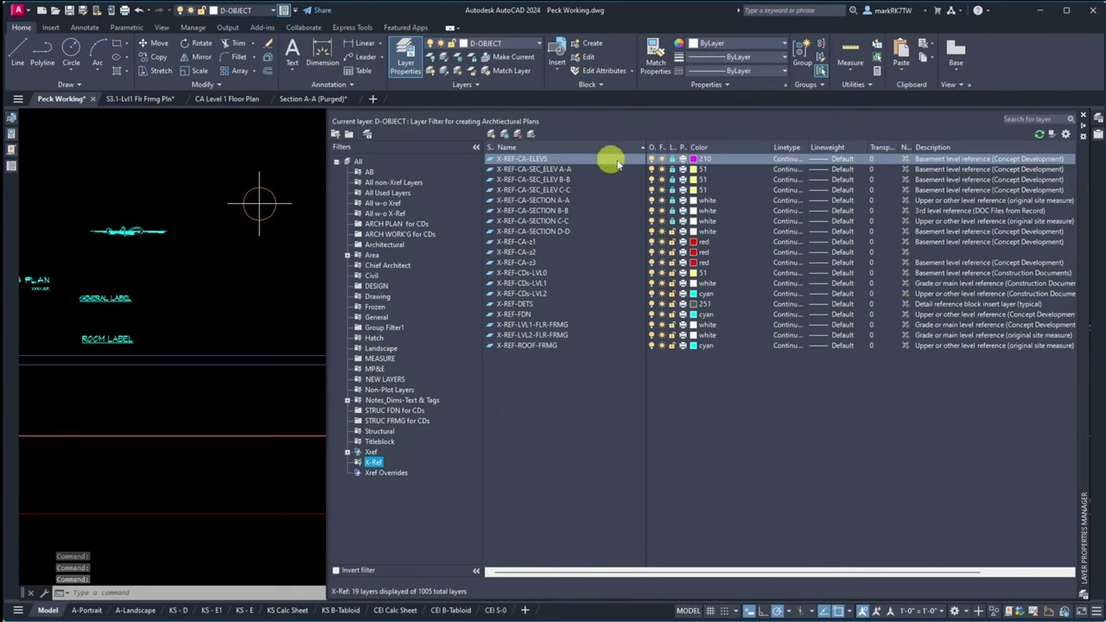
left_click(674, 162)
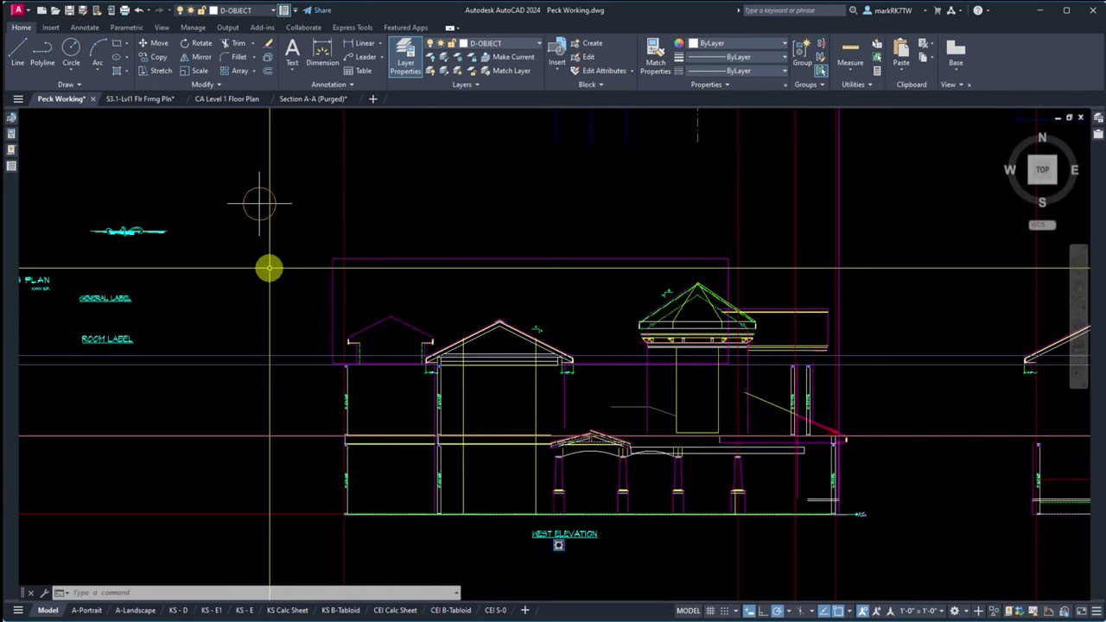
Step: Make X-REF-CA-ELEVS the current layer, save Peck Working, and expand External References
mouse_move(1092, 115)
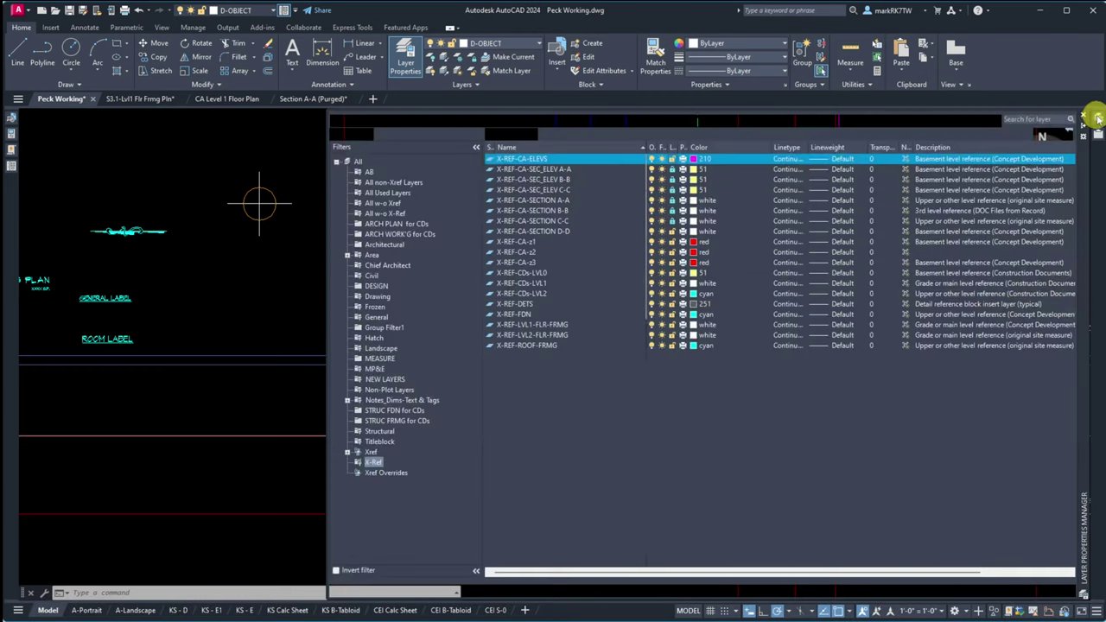
double_click(515, 164)
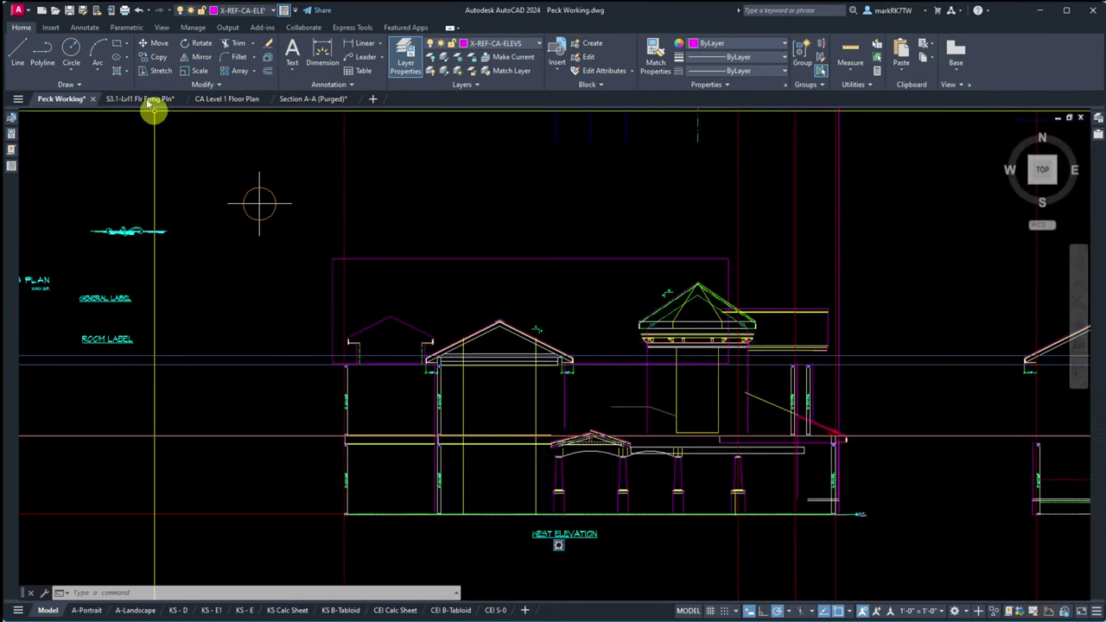
left_click(69, 10)
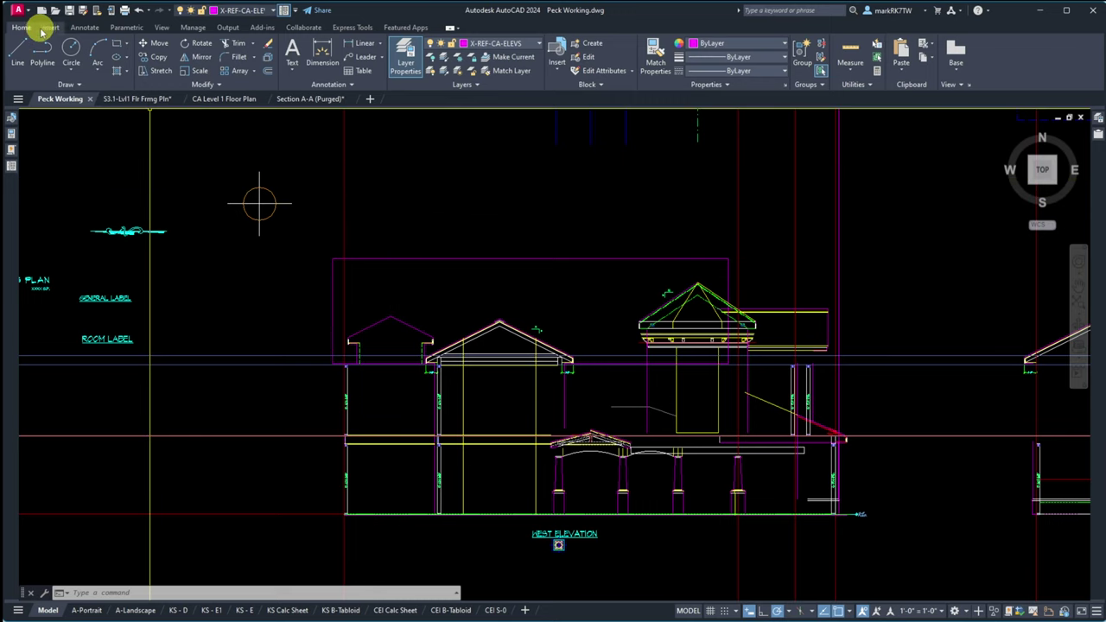
mouse_move(1097, 137)
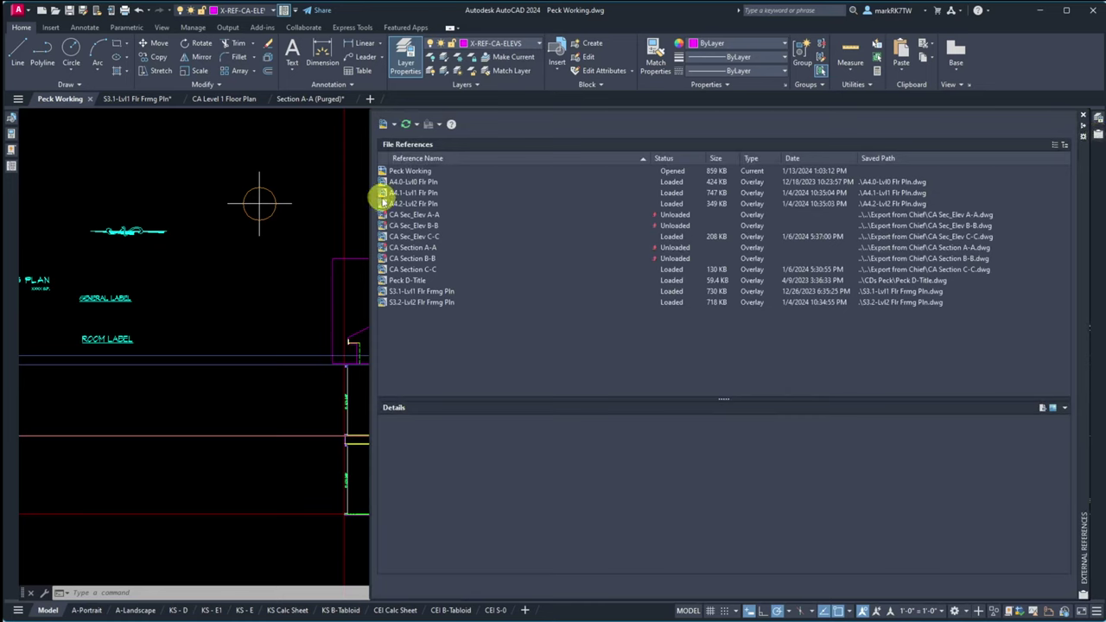
Step: Attach CA West_Elevation.dwg from Export from Chief as an overlay at scale 1.00
mouse_move(382, 200)
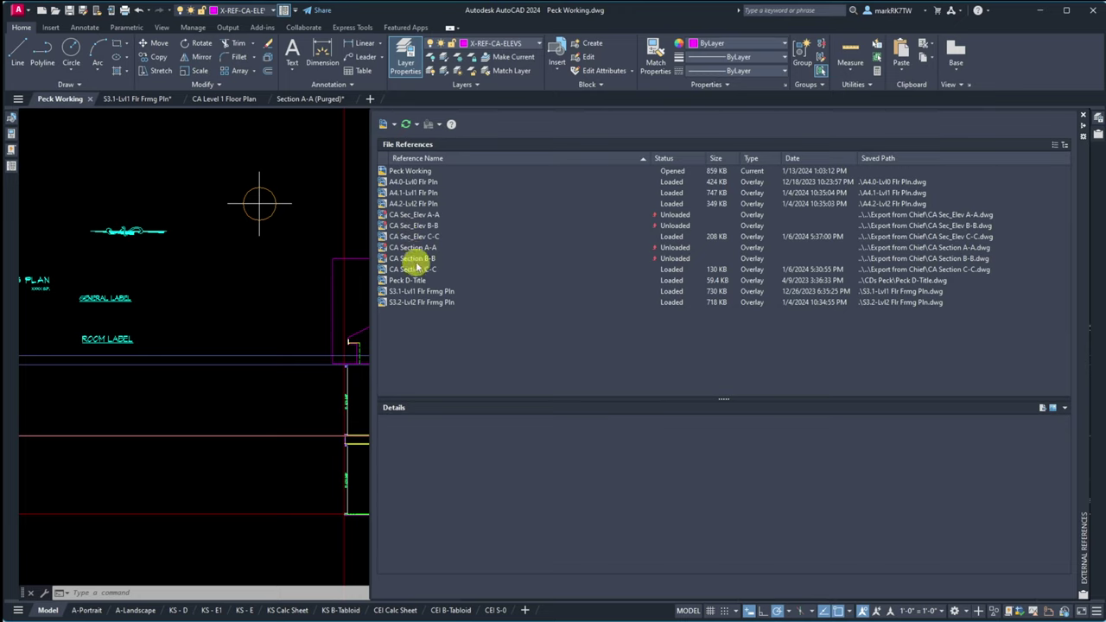
left_click(383, 124)
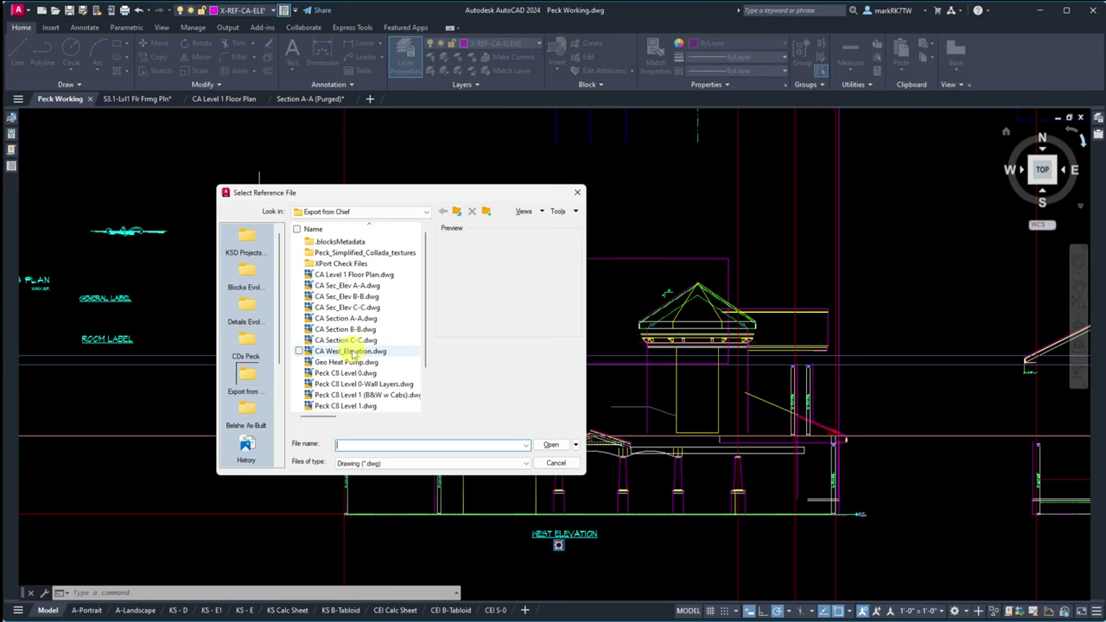
left_click(352, 352)
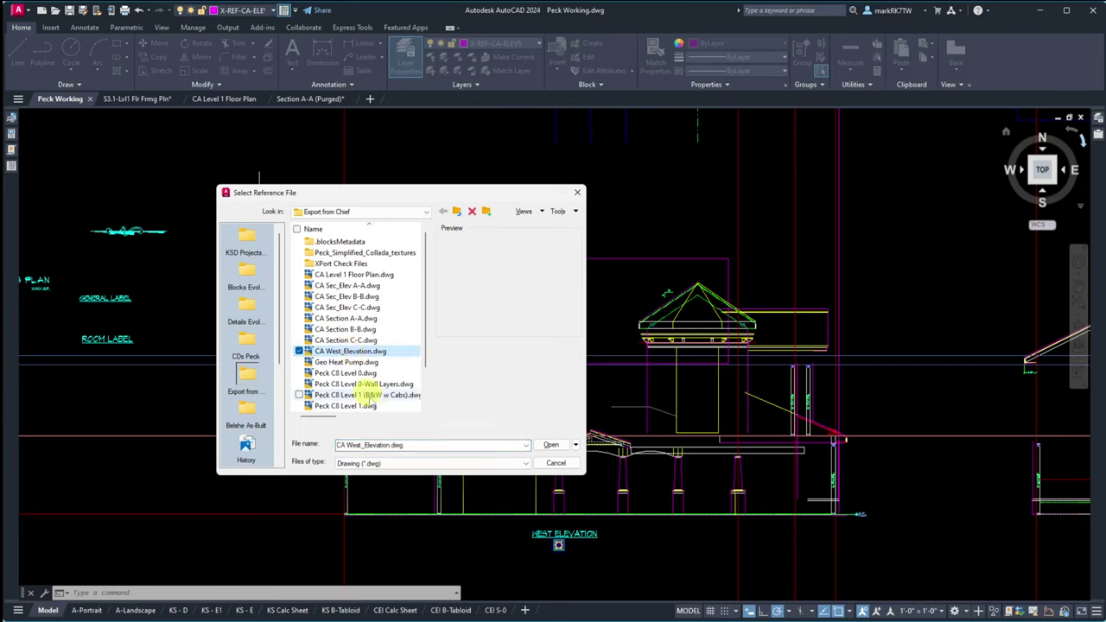
left_click(546, 446)
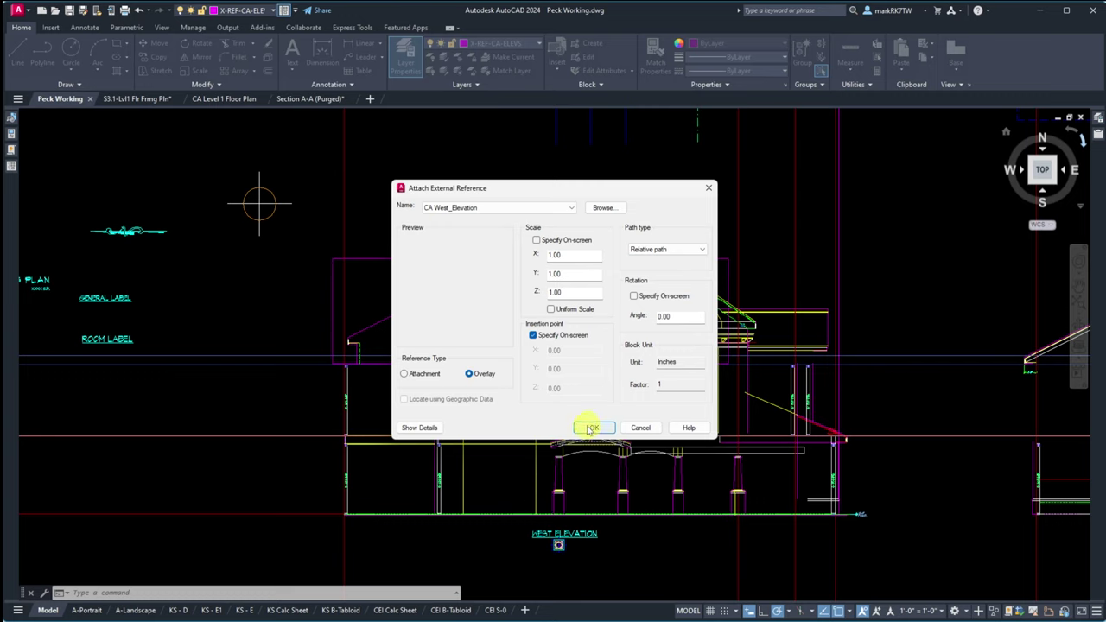
Step: Attach the CA West_Elevation overlay at a picked point left of the plans and window-select it
left_click(593, 427)
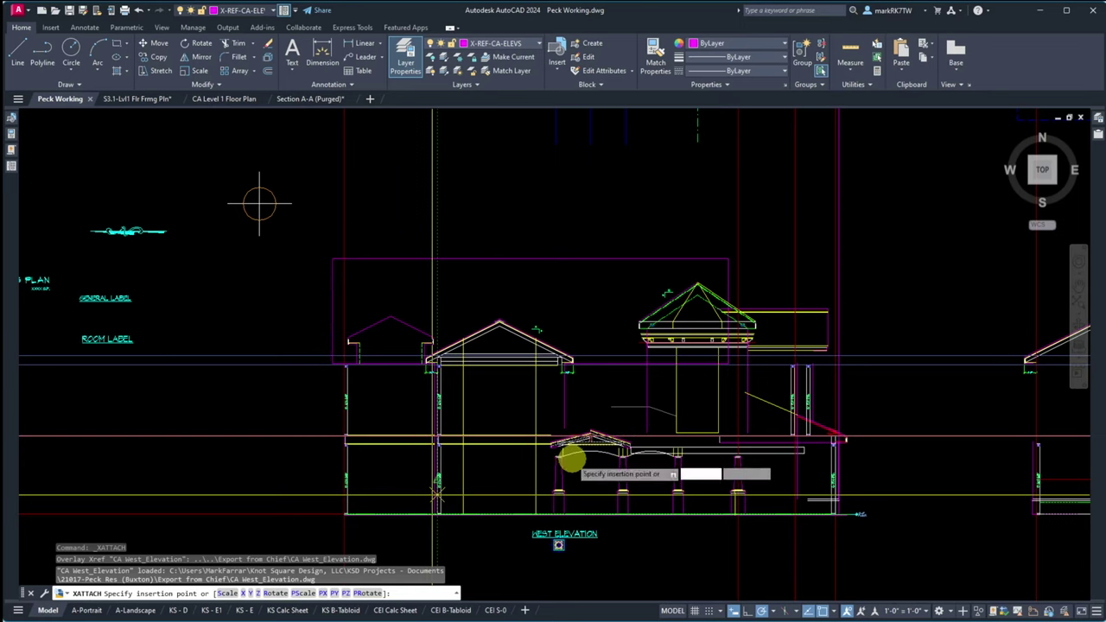
scroll(657, 408, "down", 5)
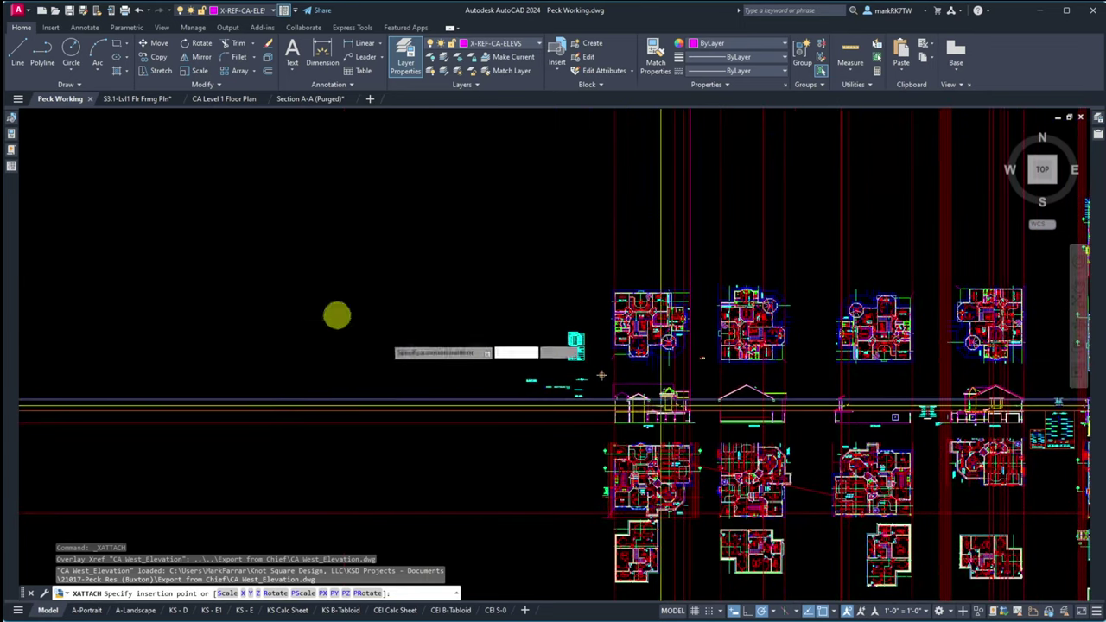
left_click(296, 351)
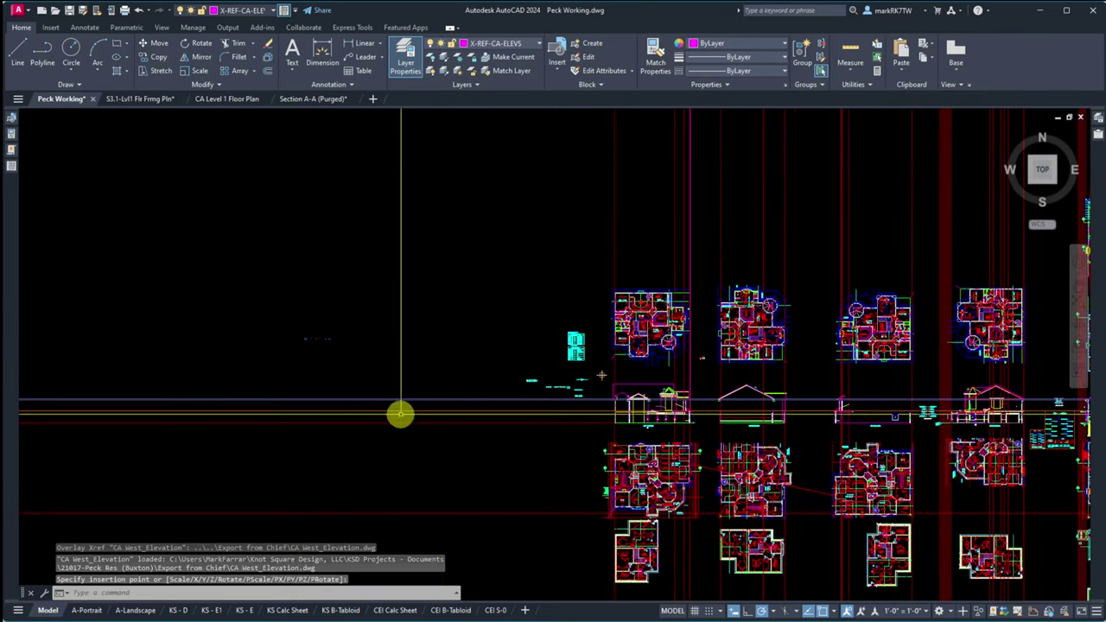
left_click(184, 209)
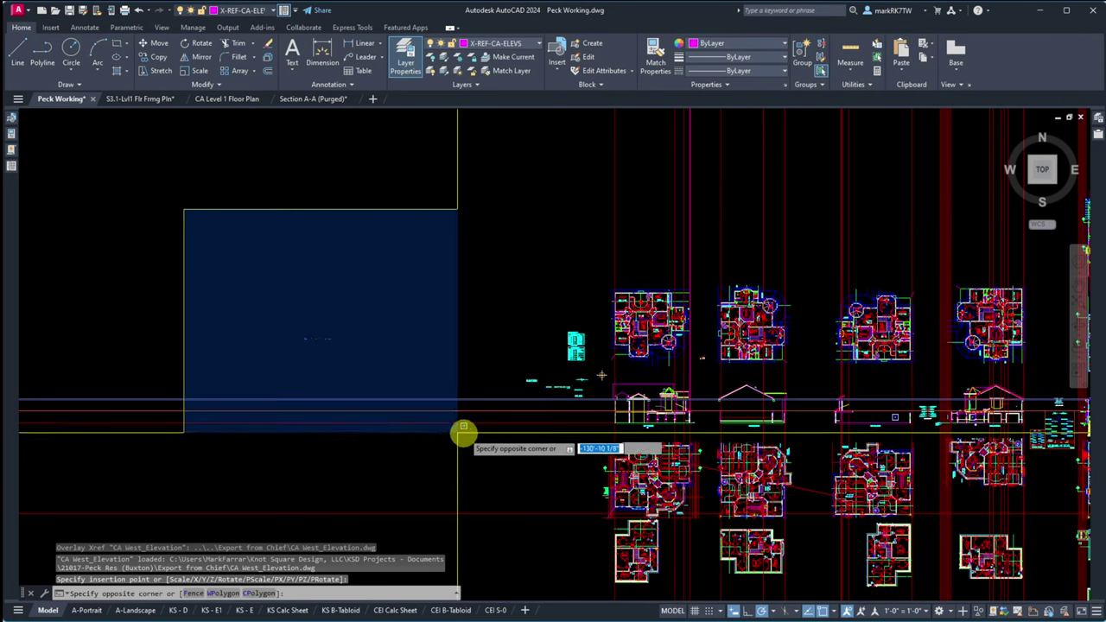
left_click(466, 435)
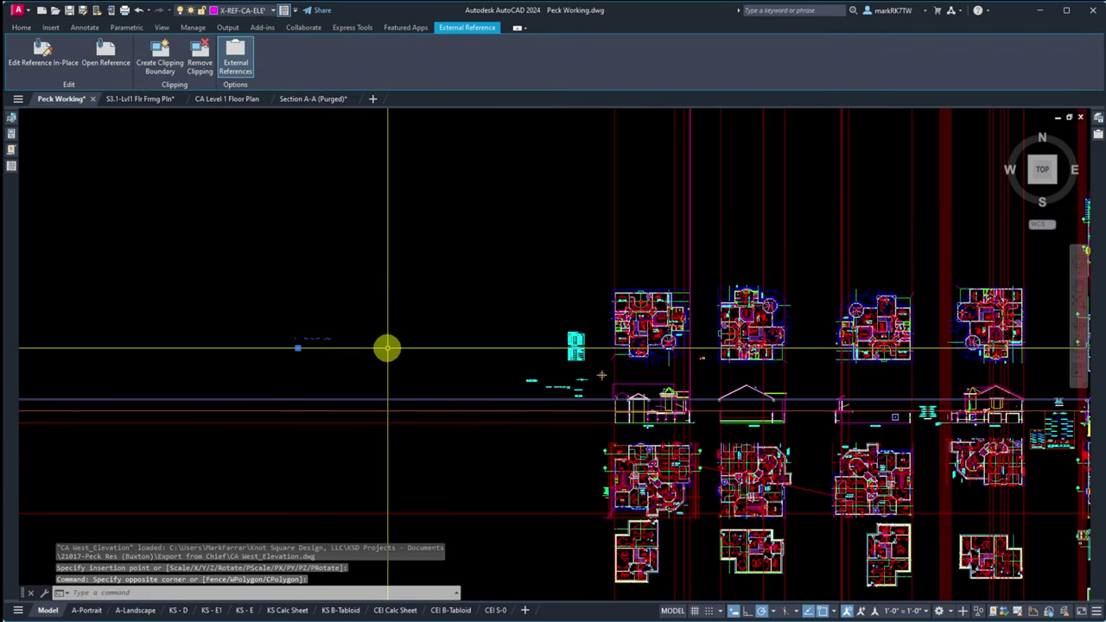
left_click(28, 27)
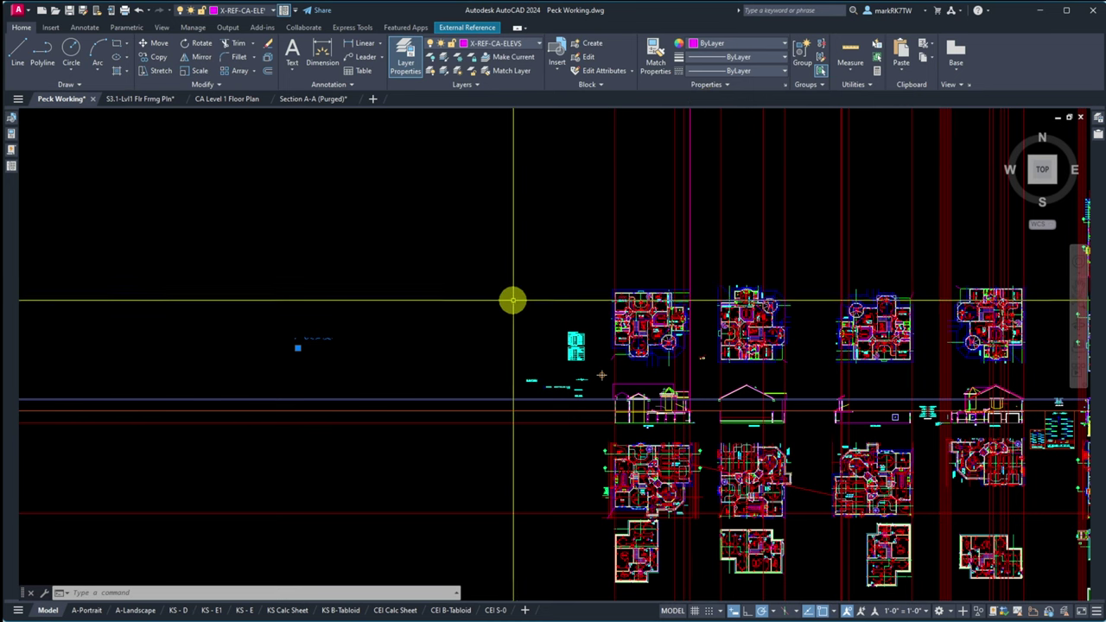
Step: Reconcile the new CA West_Elevation layer from the Unreconciled New Layers filter
mouse_move(1098, 136)
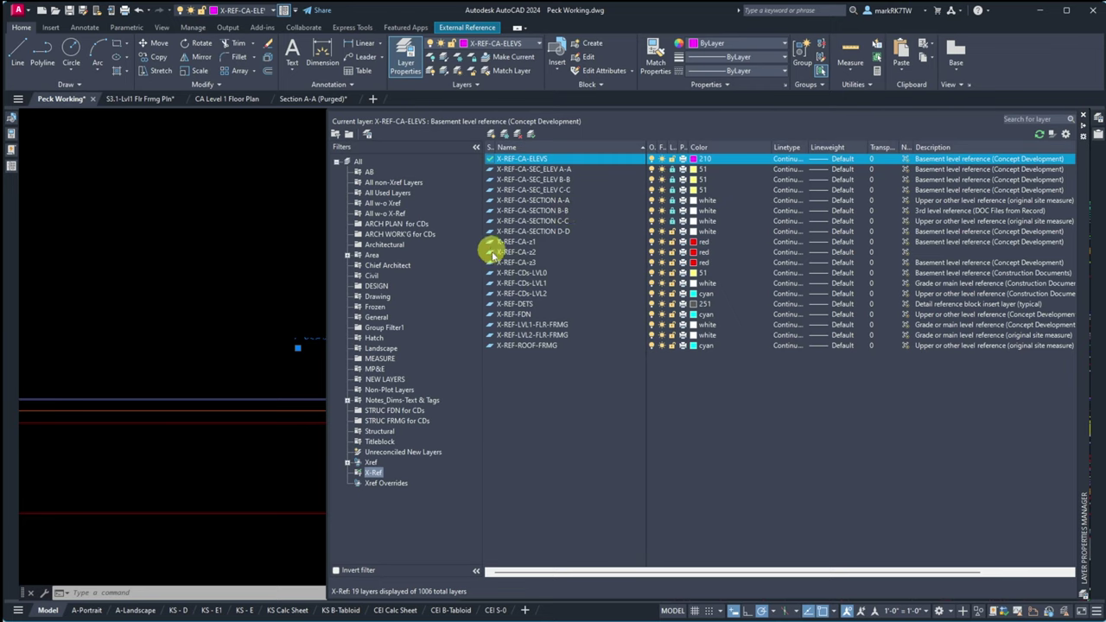
left_click(403, 451)
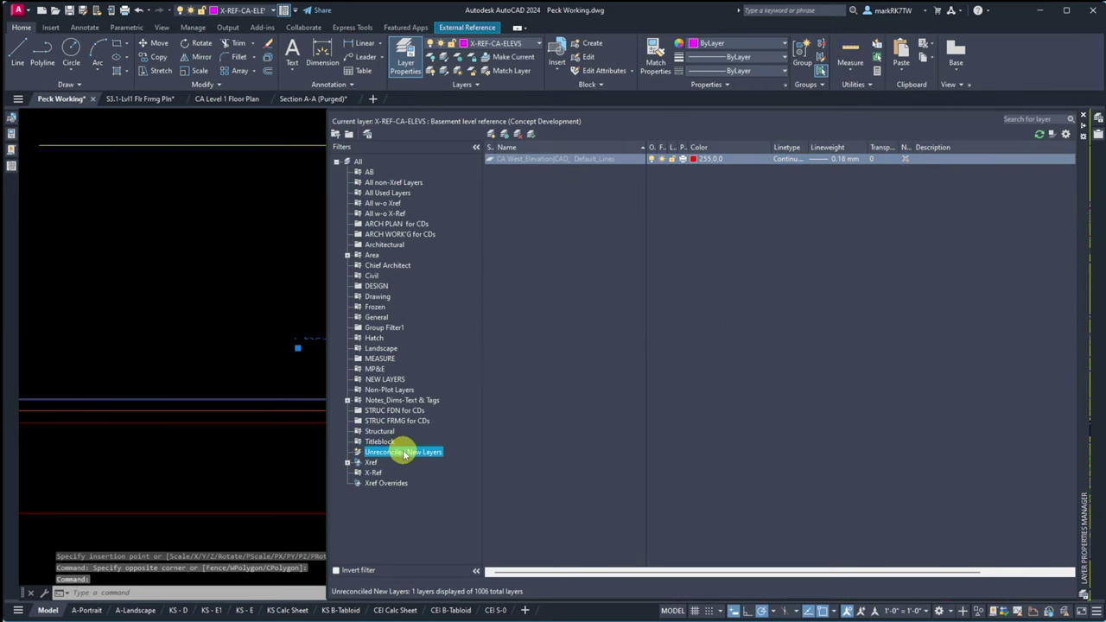
left_click(544, 159)
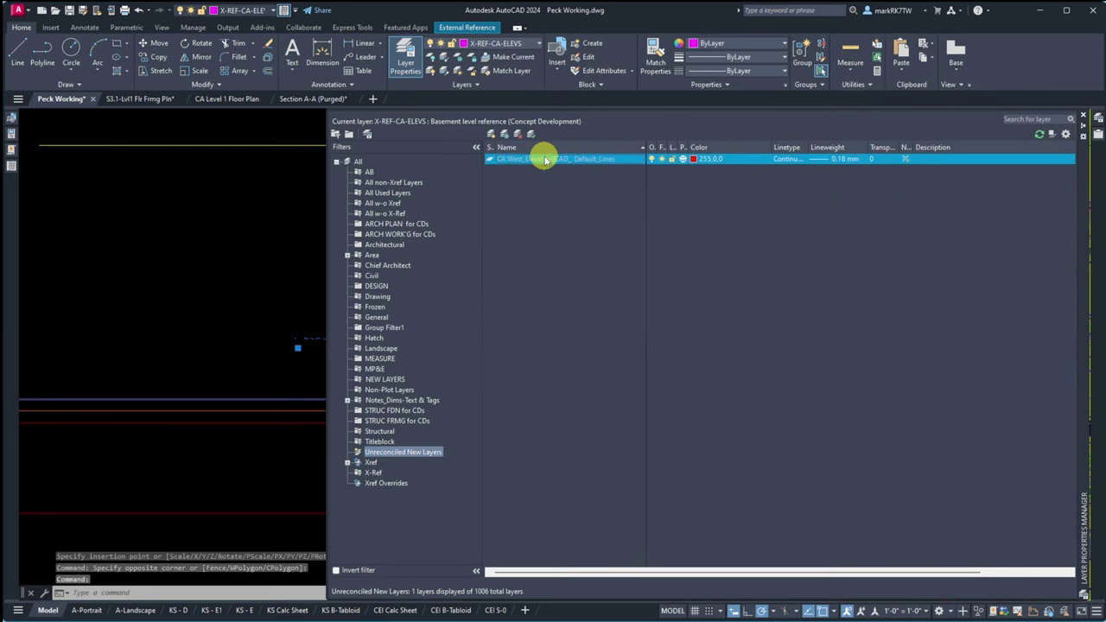
right_click(544, 160)
left_click(580, 246)
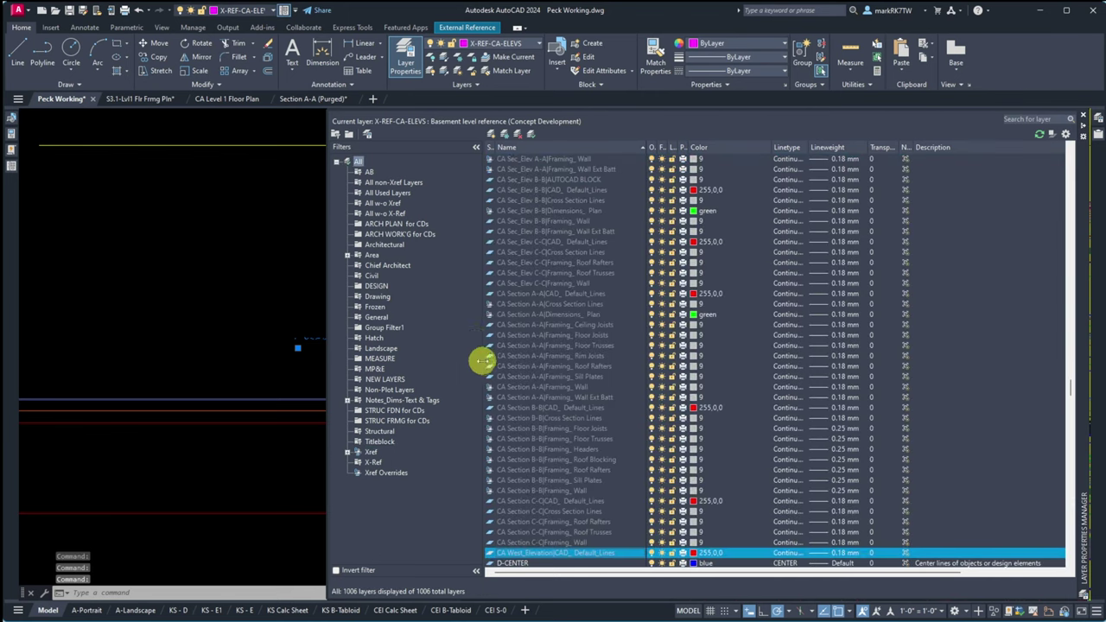
Step: Filter the layer list to the CA West_Elevation xref, then clear selections and start Open
left_click(347, 454)
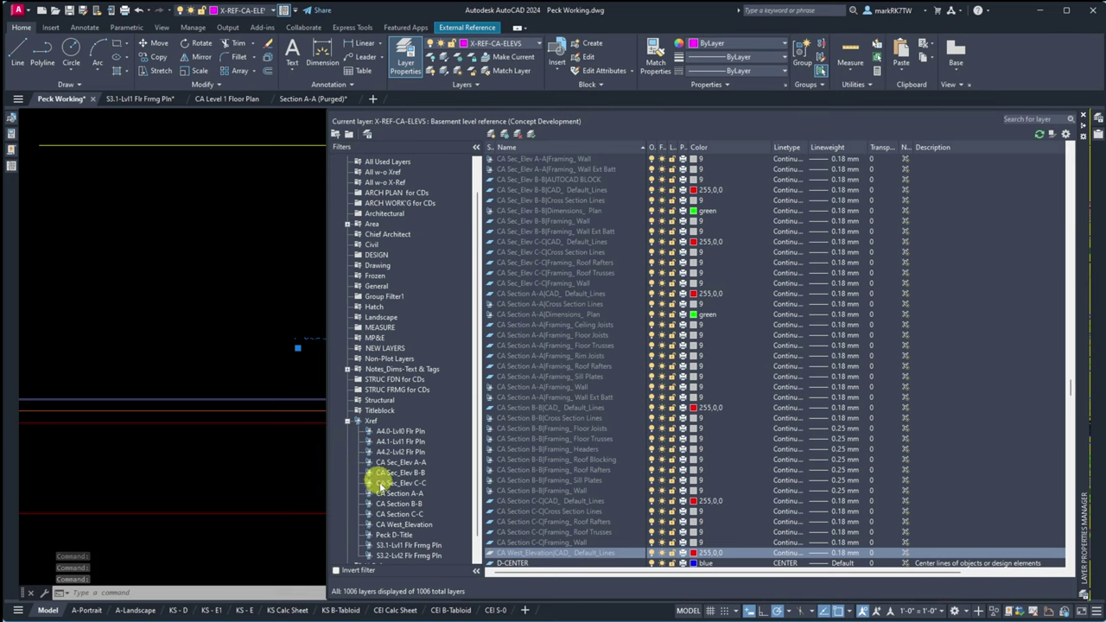
left_click(391, 527)
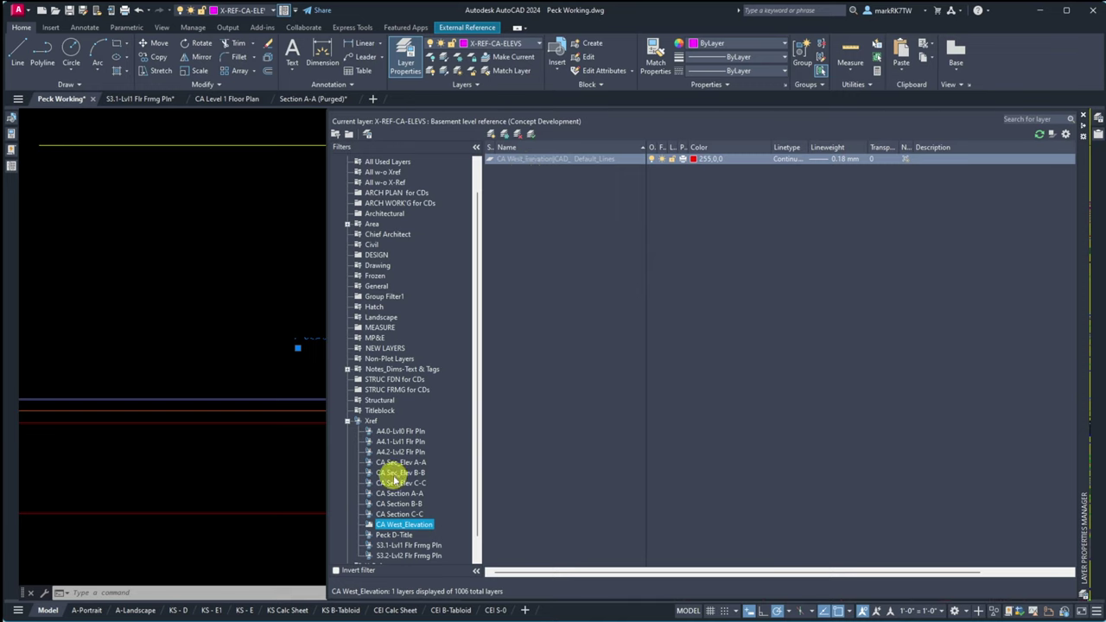
scroll(394, 478, "down", 1)
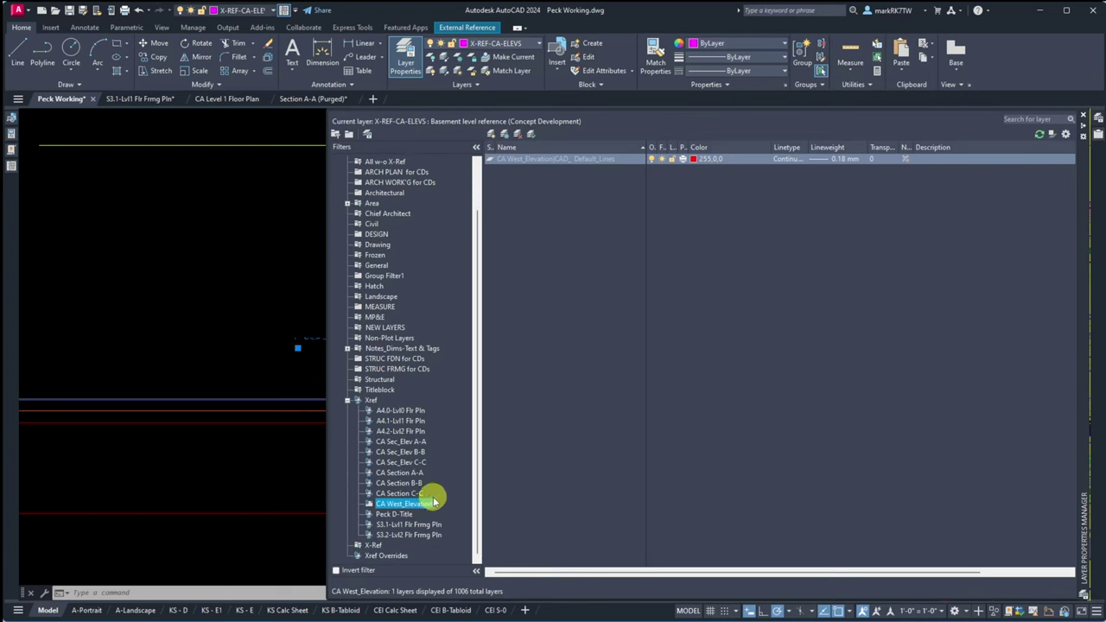
left_click(242, 325)
key("Escape")
key("Escape")
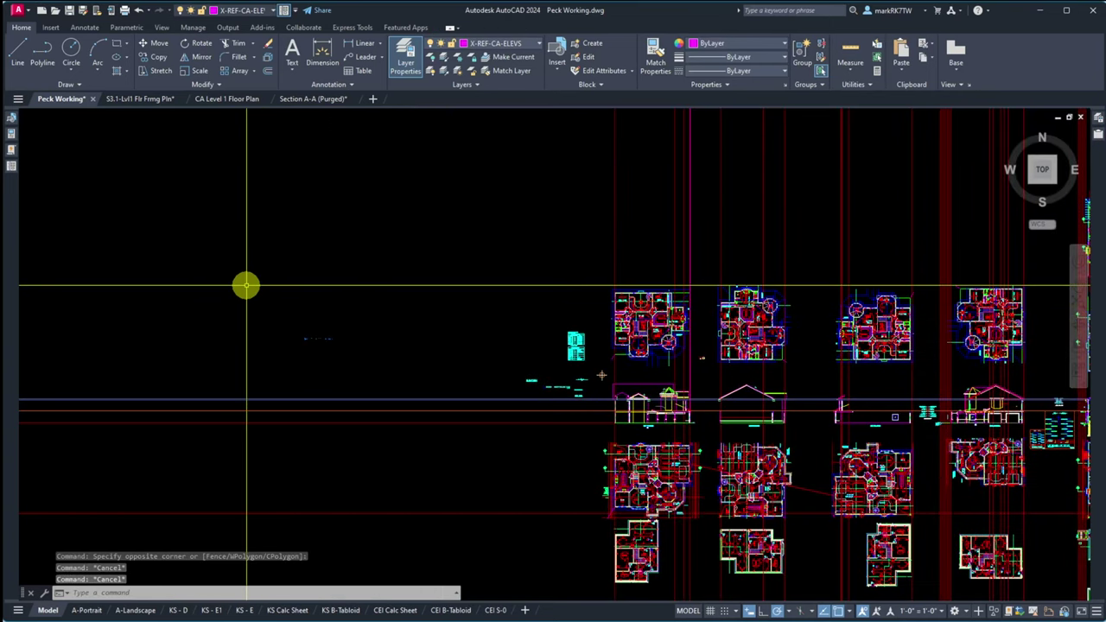
key("Escape")
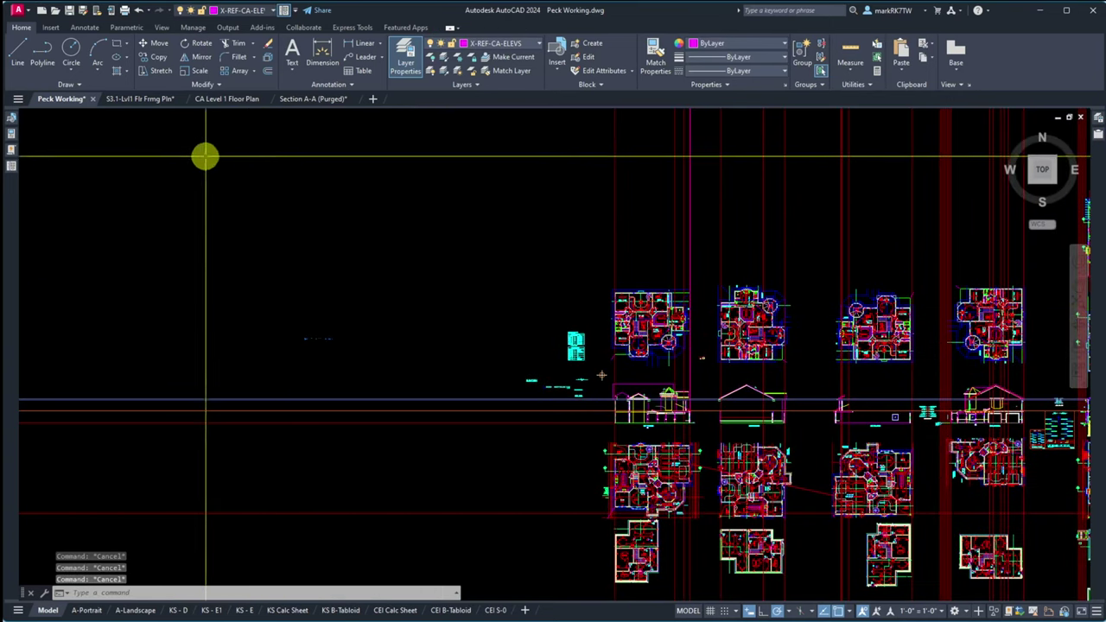
left_click(54, 11)
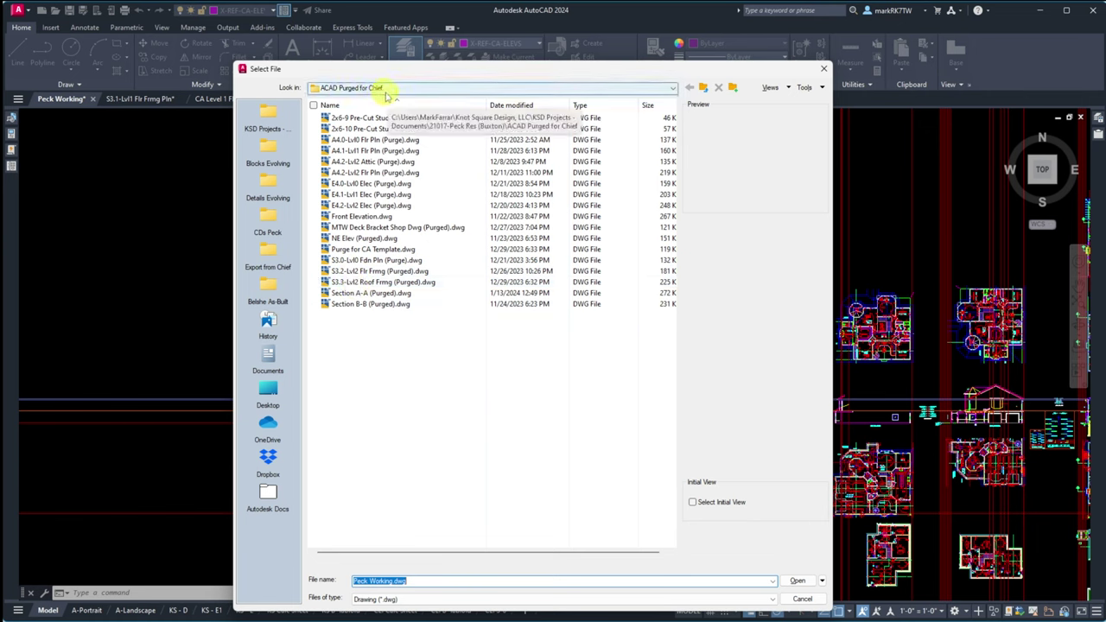
Step: Open CA West_Elevation.dwg from the Export from Chief folder, continuing past the foreign-file warning
left_click(703, 87)
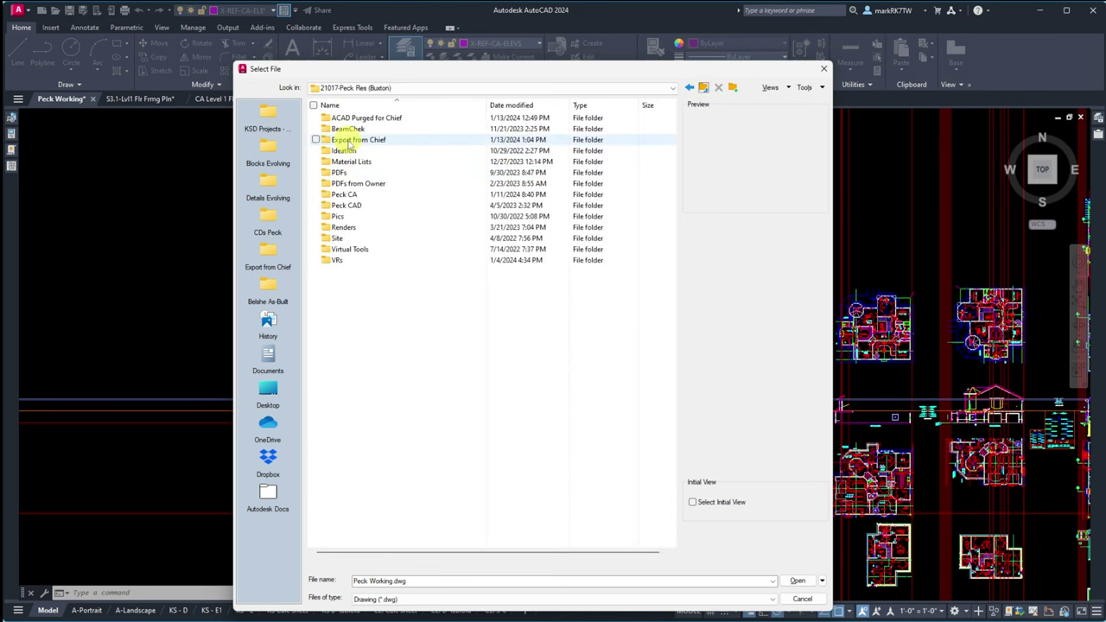
double_click(348, 141)
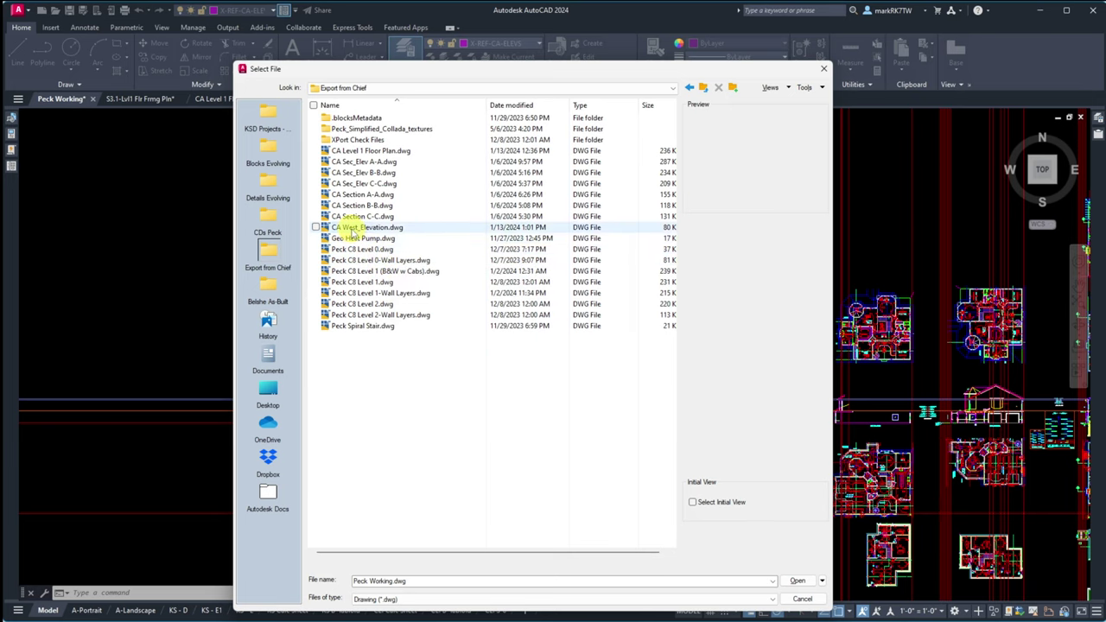
left_click(354, 228)
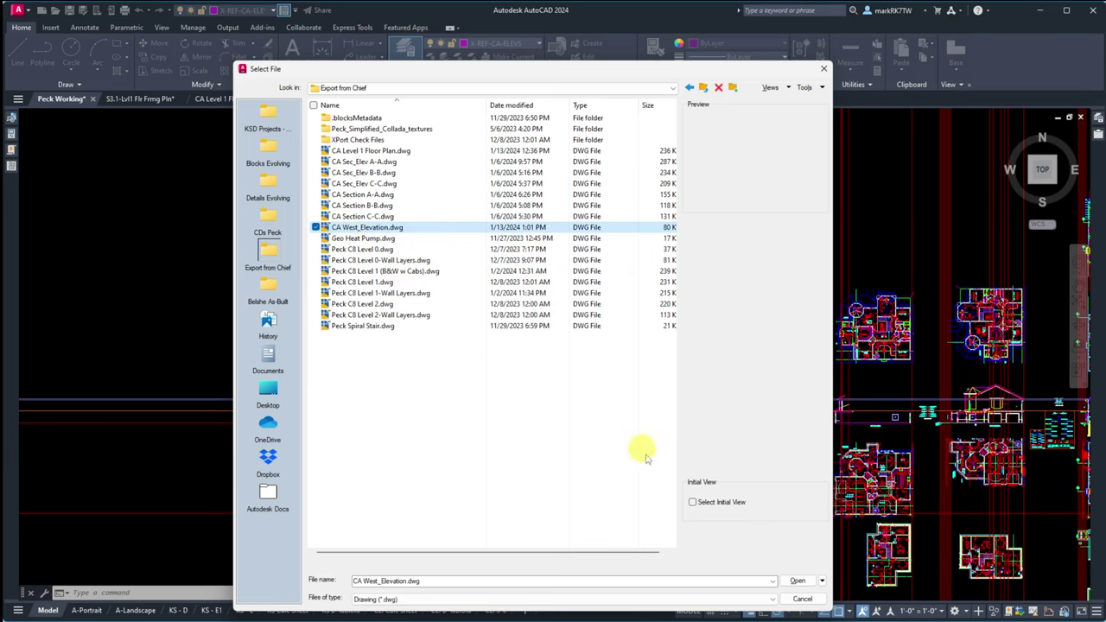
left_click(793, 581)
left_click_drag(1102, 219, 593, 249)
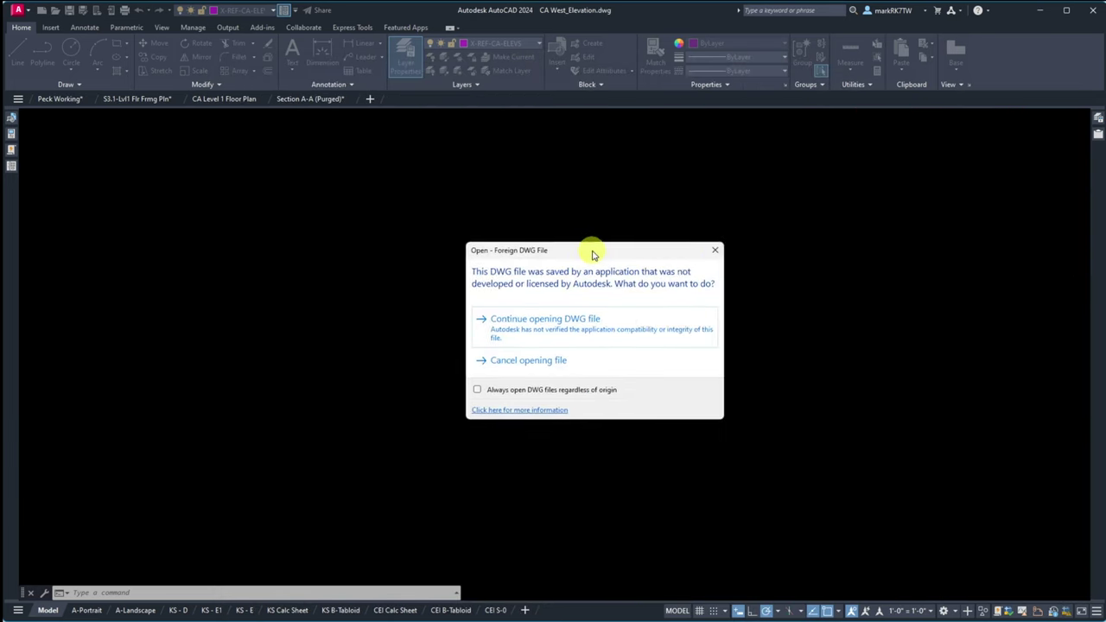
left_click(580, 323)
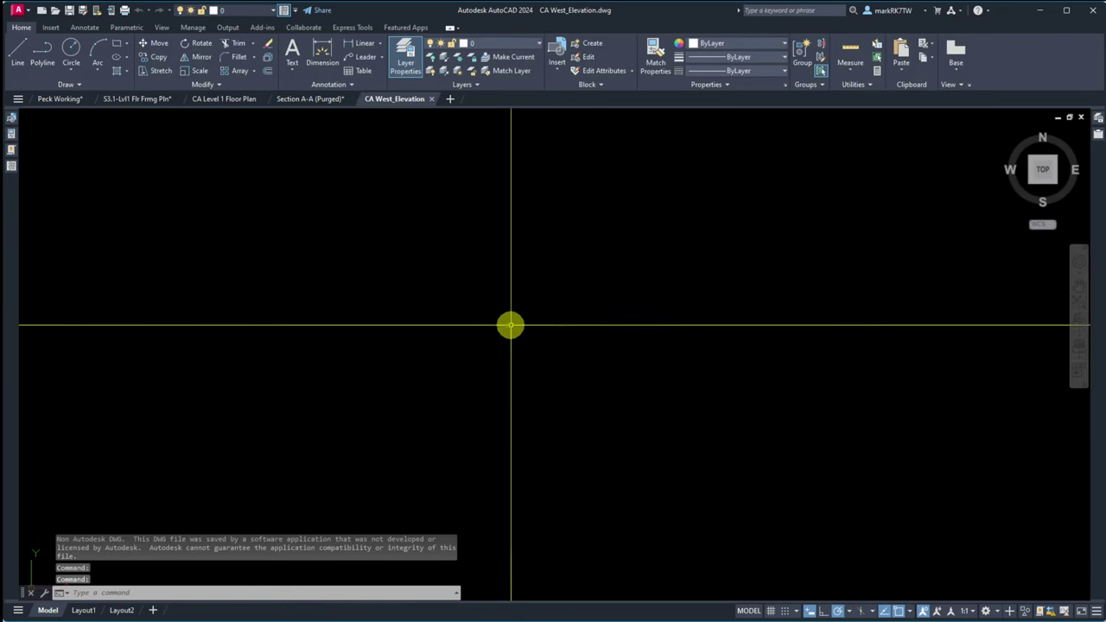
Step: Zoom to the extents of the CA West_Elevation drawing
type("z")
key("Return")
type("we")
key("Return")
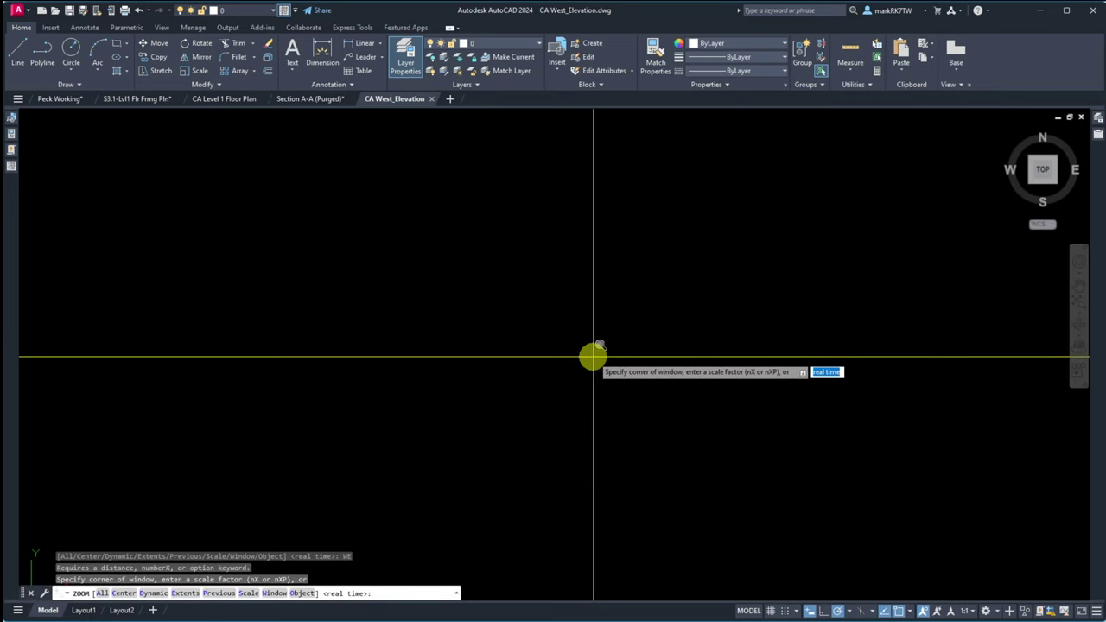
key("Escape")
key("Return")
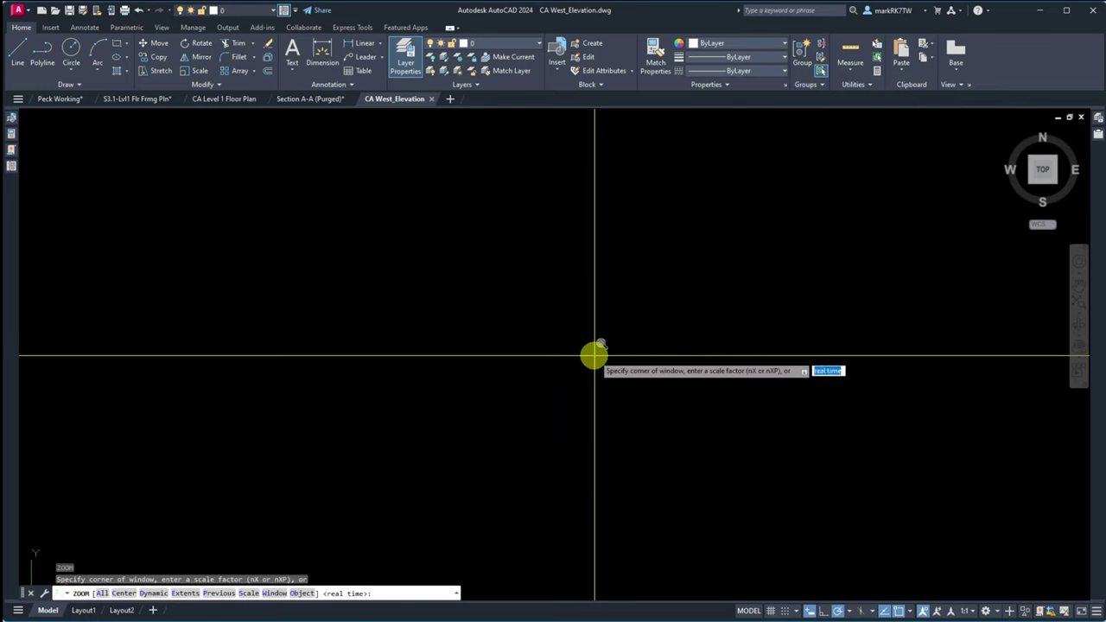
type("e")
key("Return")
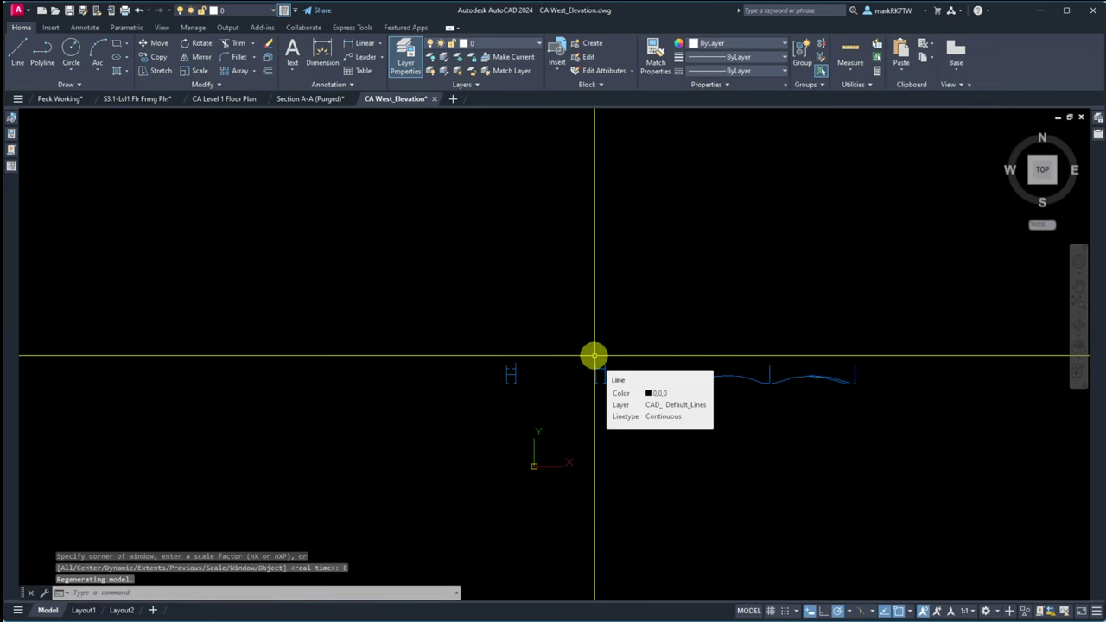
Step: Turn the UCS icon off with UCSICON
type("UCS")
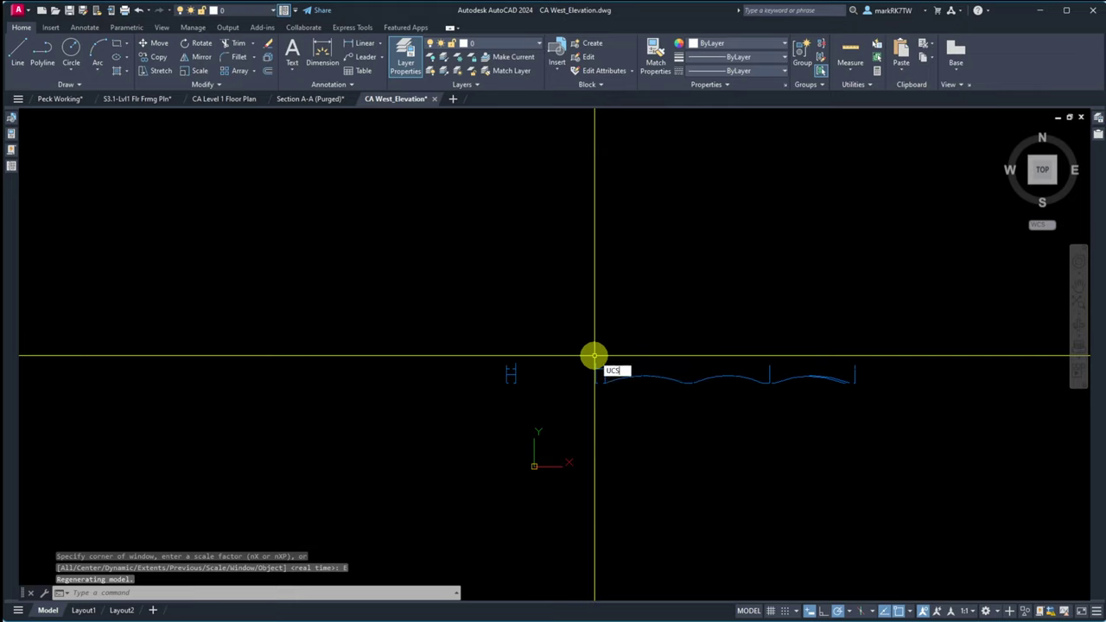
type("ICON")
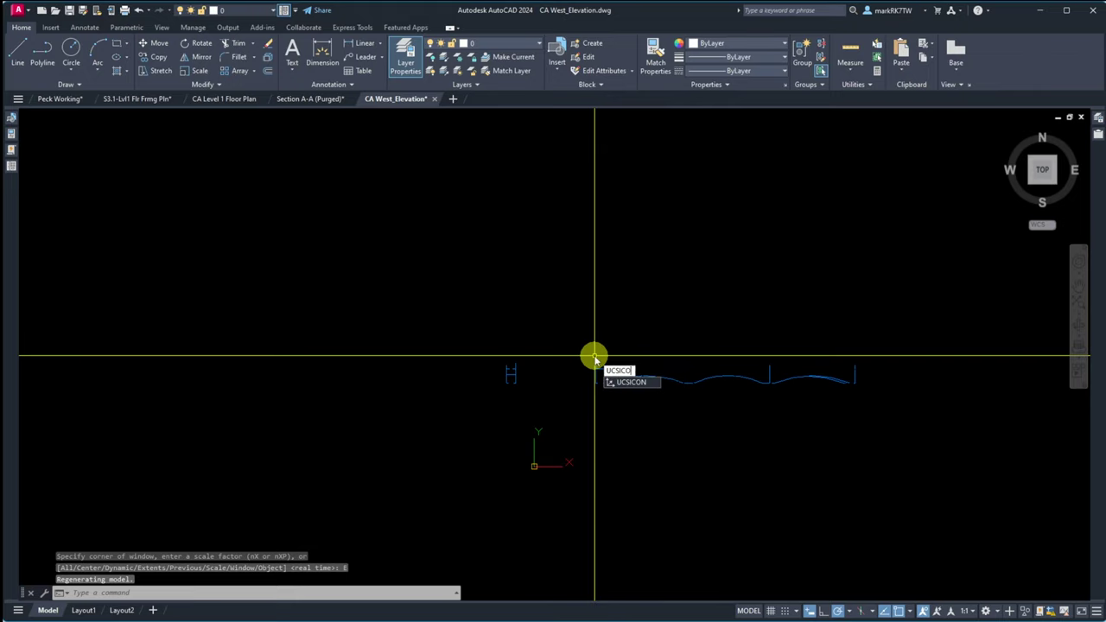
key("Return")
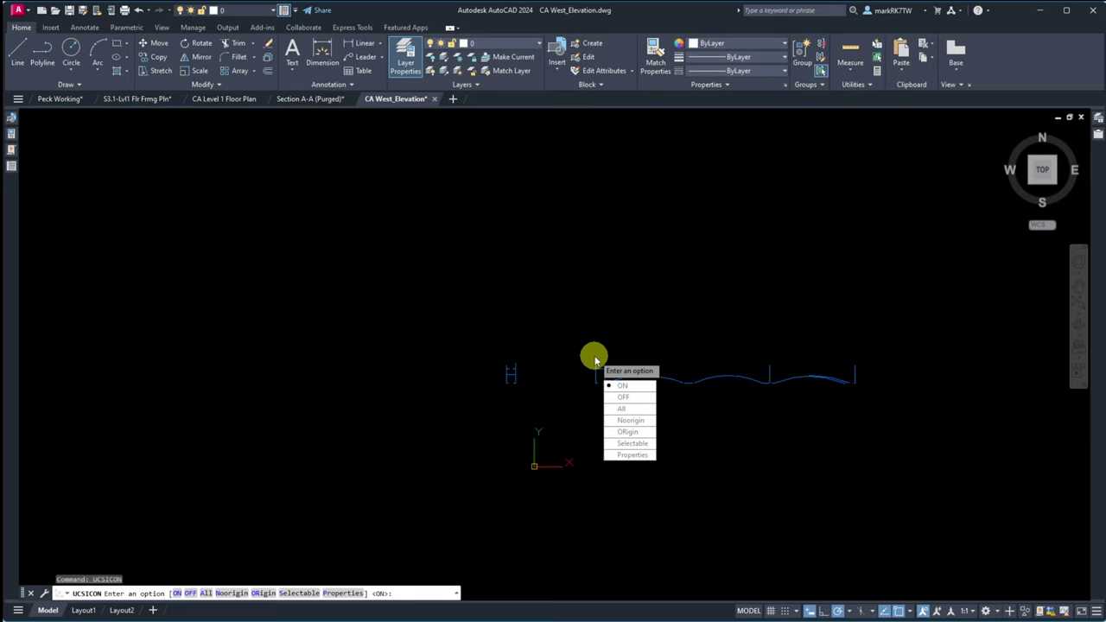
type("off")
key("Return")
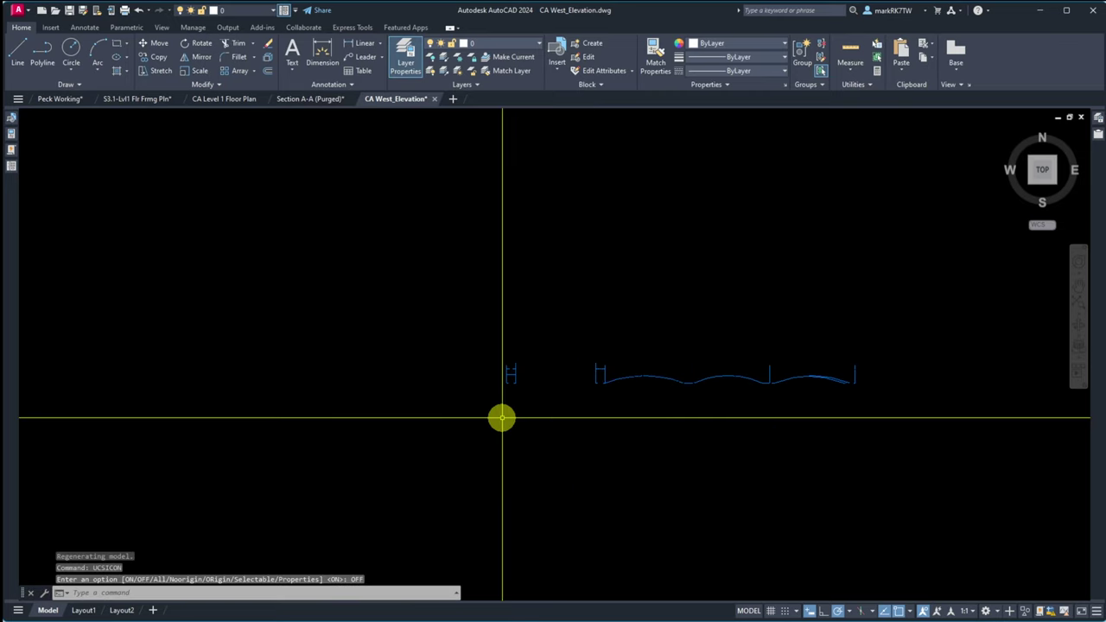
scroll(502, 418, "down", 5)
scroll(574, 437, "up", 5)
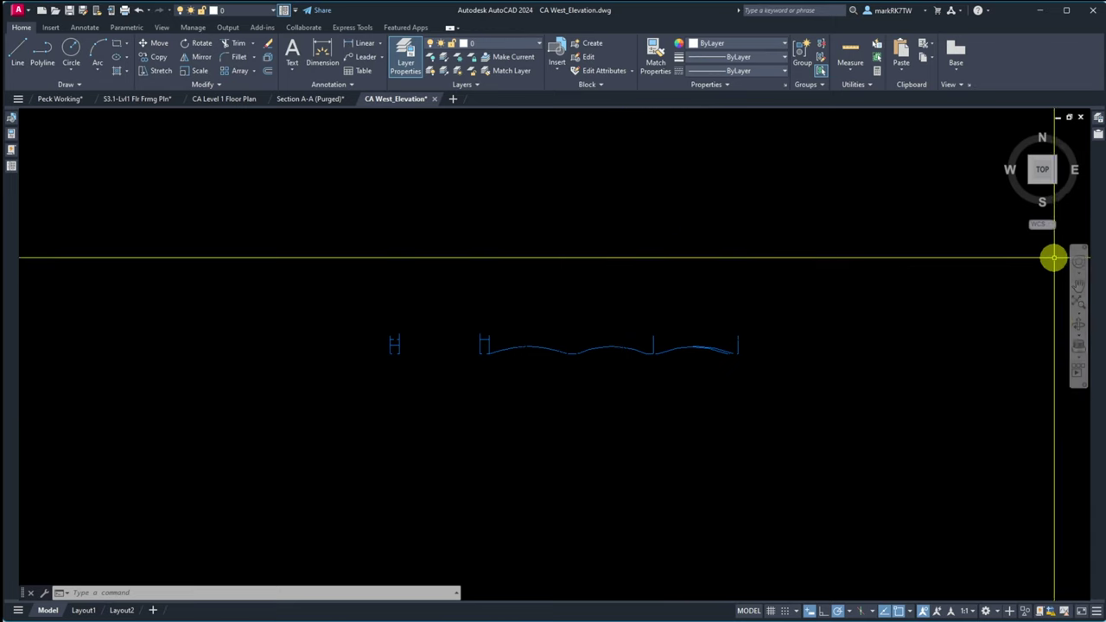
mouse_move(1097, 121)
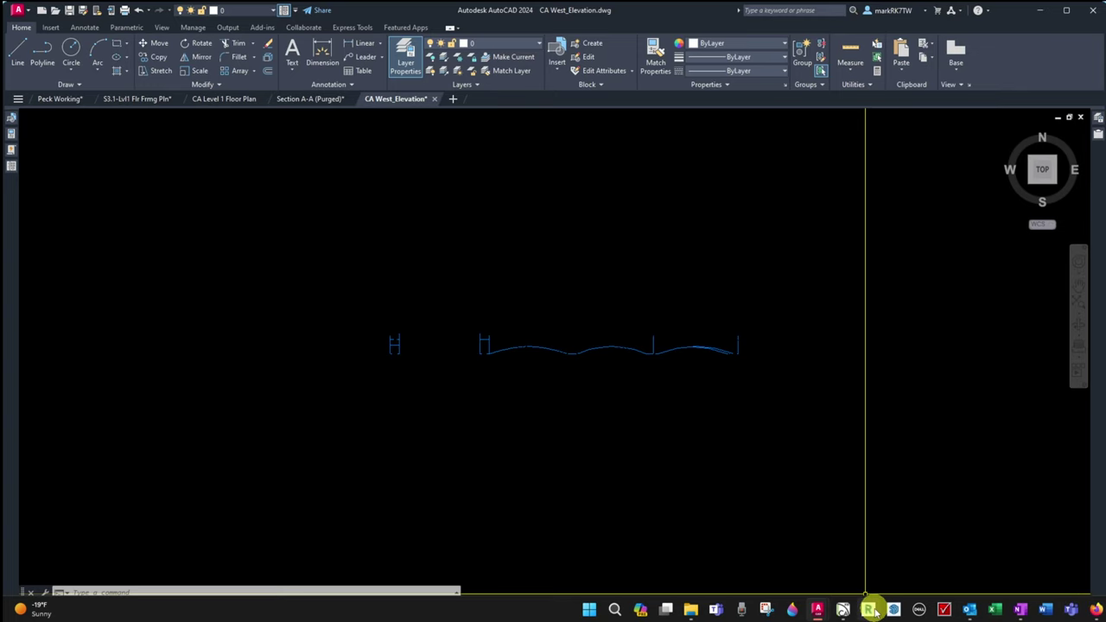
Step: Export the West Elevation current view as DWG with Export Filled Areas turned off
left_click(845, 611)
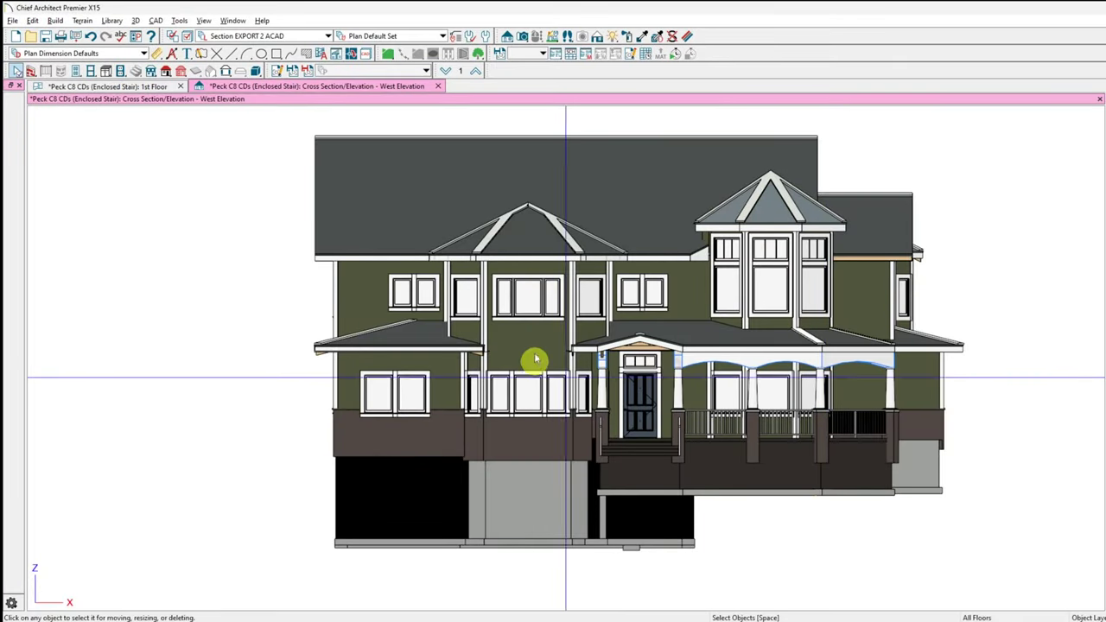
left_click(12, 21)
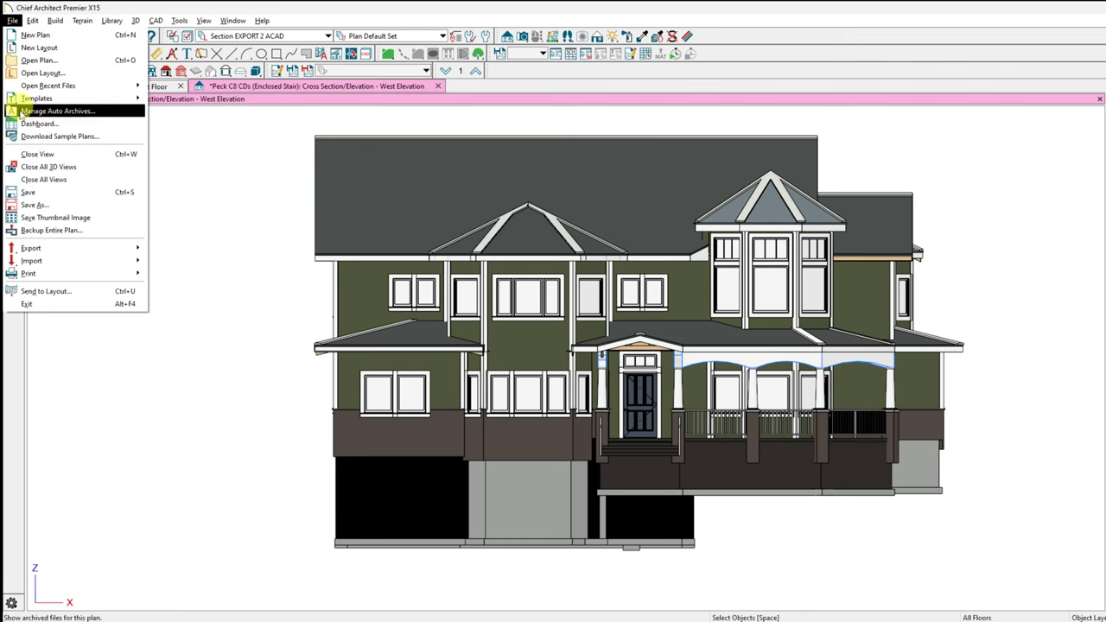
mouse_move(30, 249)
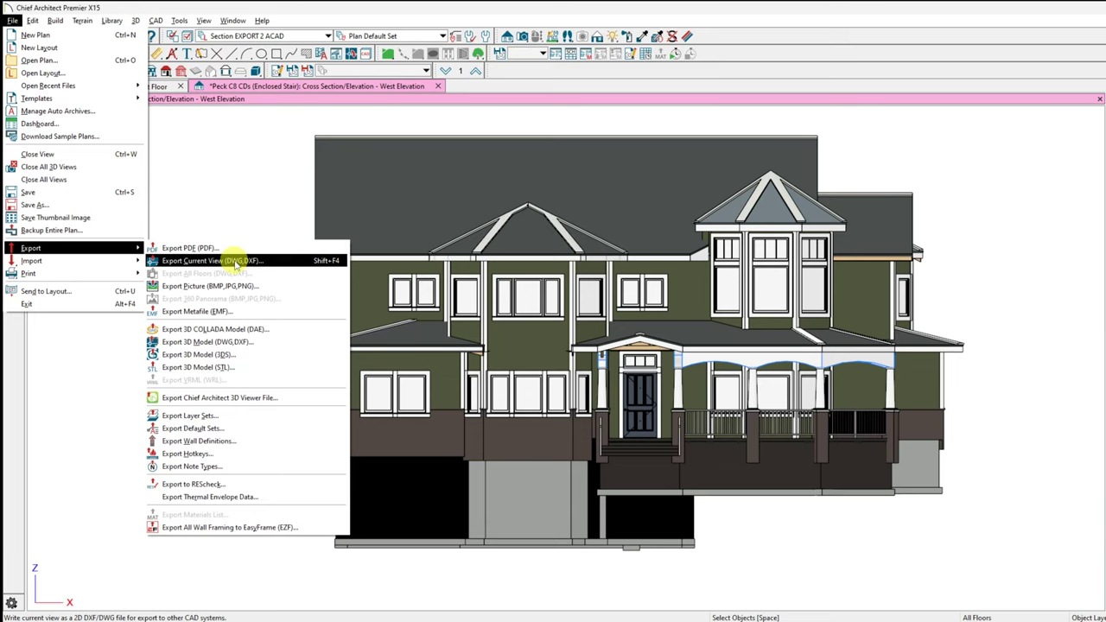
left_click(235, 261)
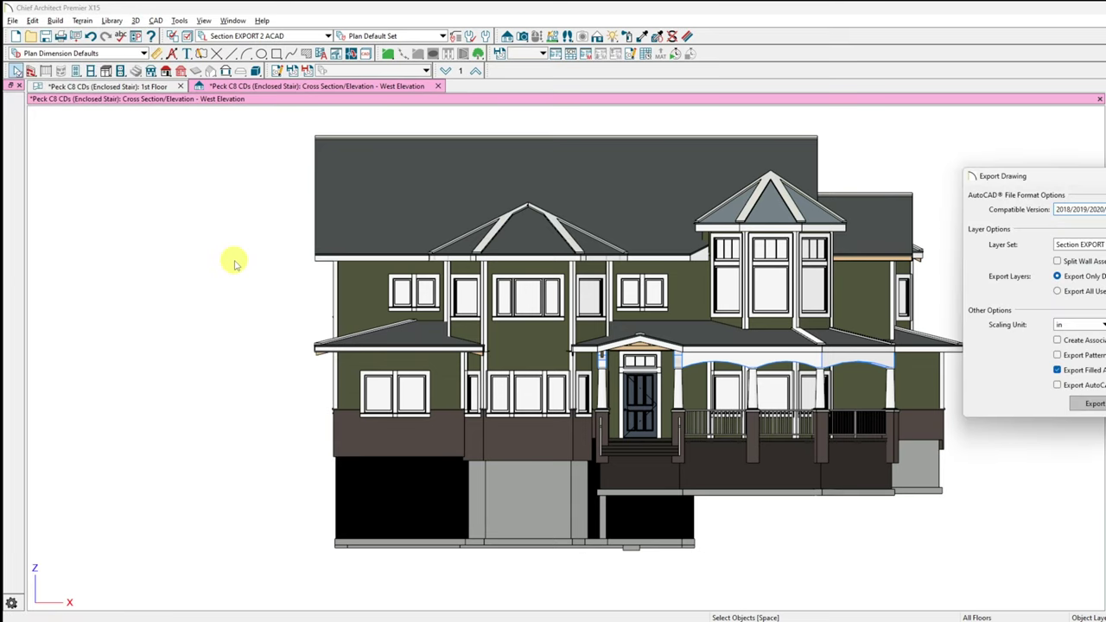
left_click_drag(1101, 181, 527, 181)
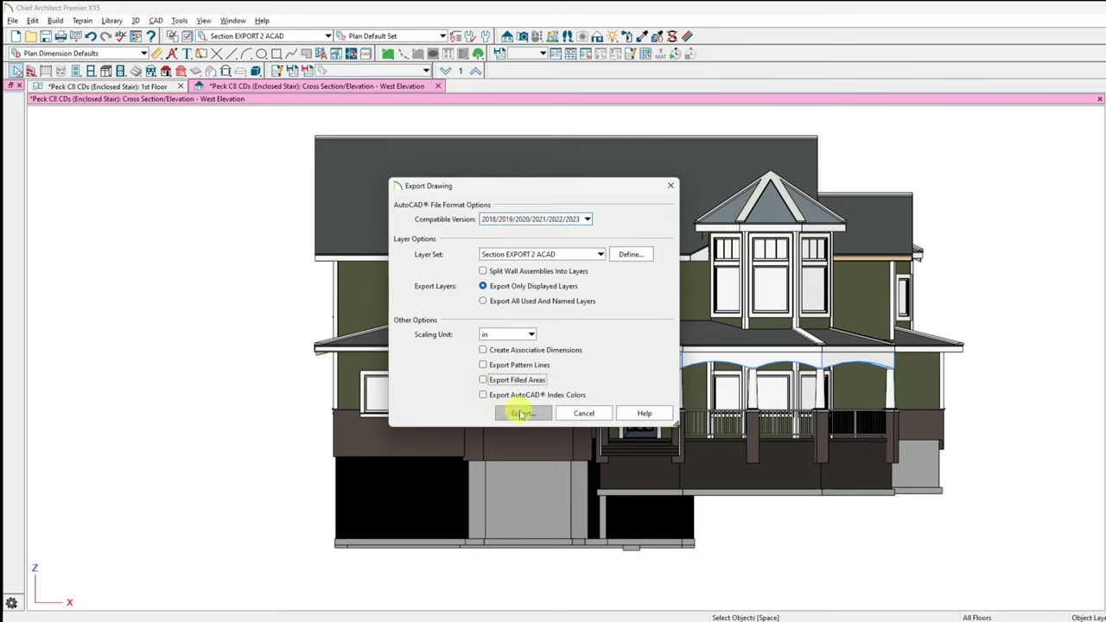
left_click(521, 414)
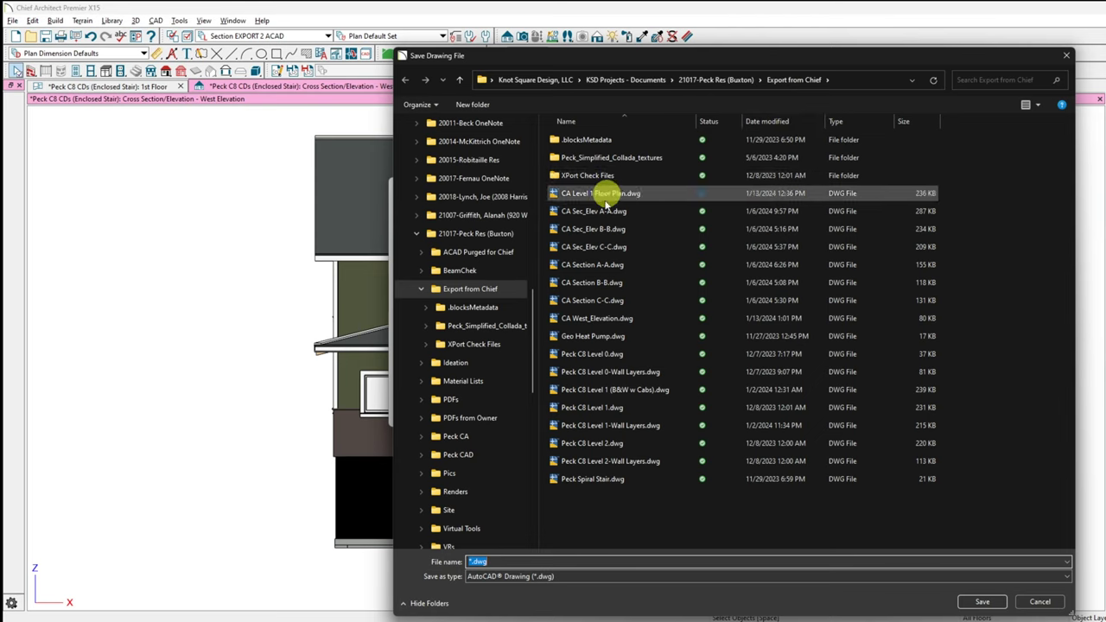
Step: Save the export over CA West_Elevation.dwg and confirm replacing it
left_click(603, 319)
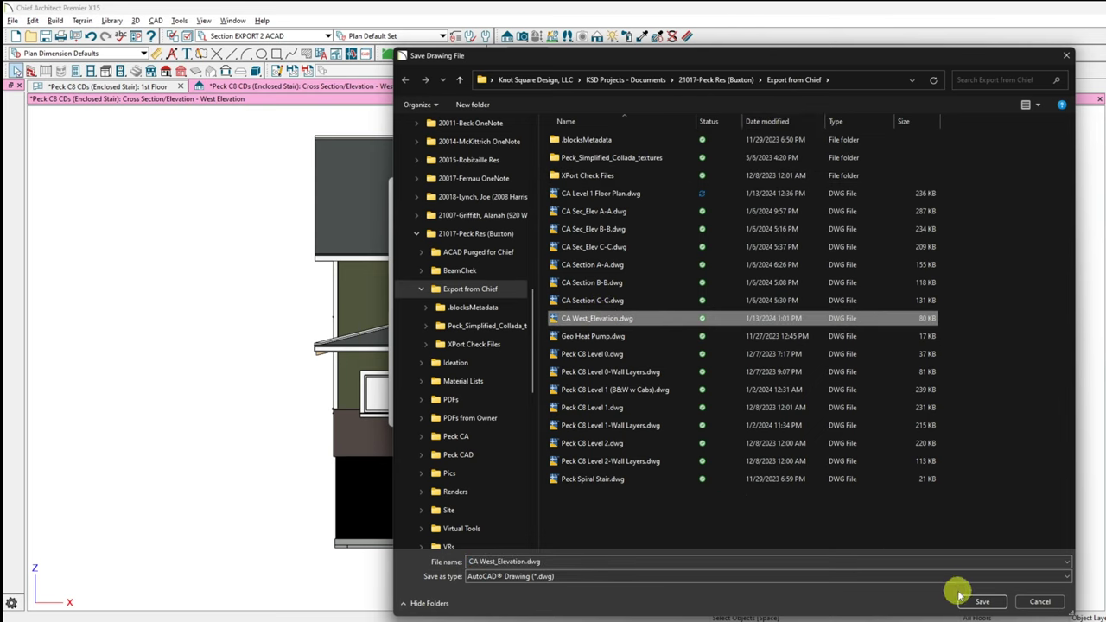
left_click(985, 600)
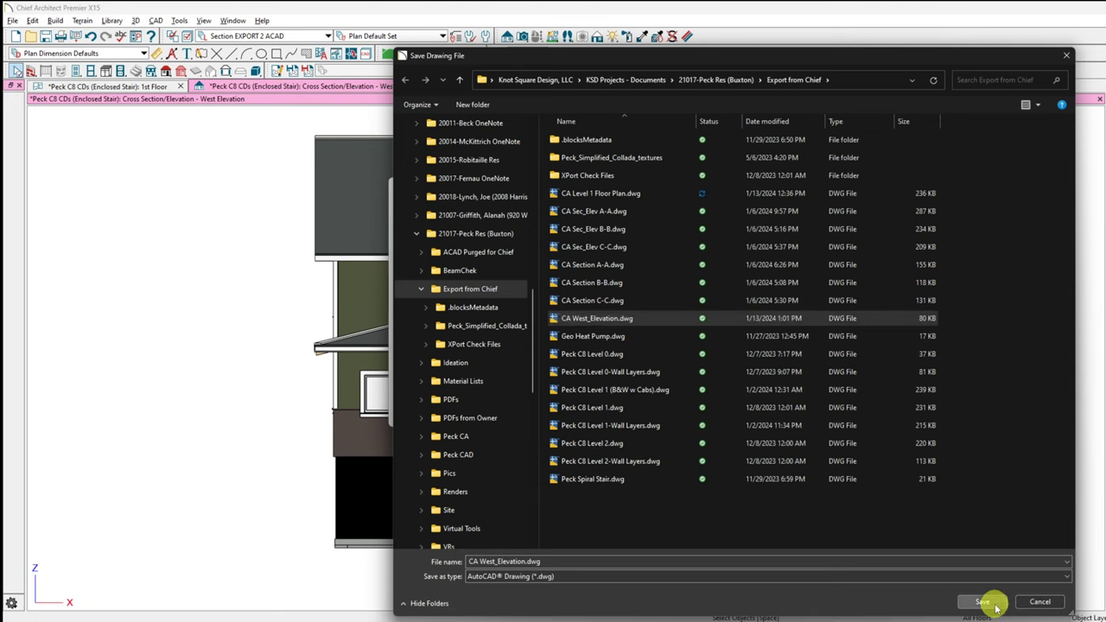
key("y")
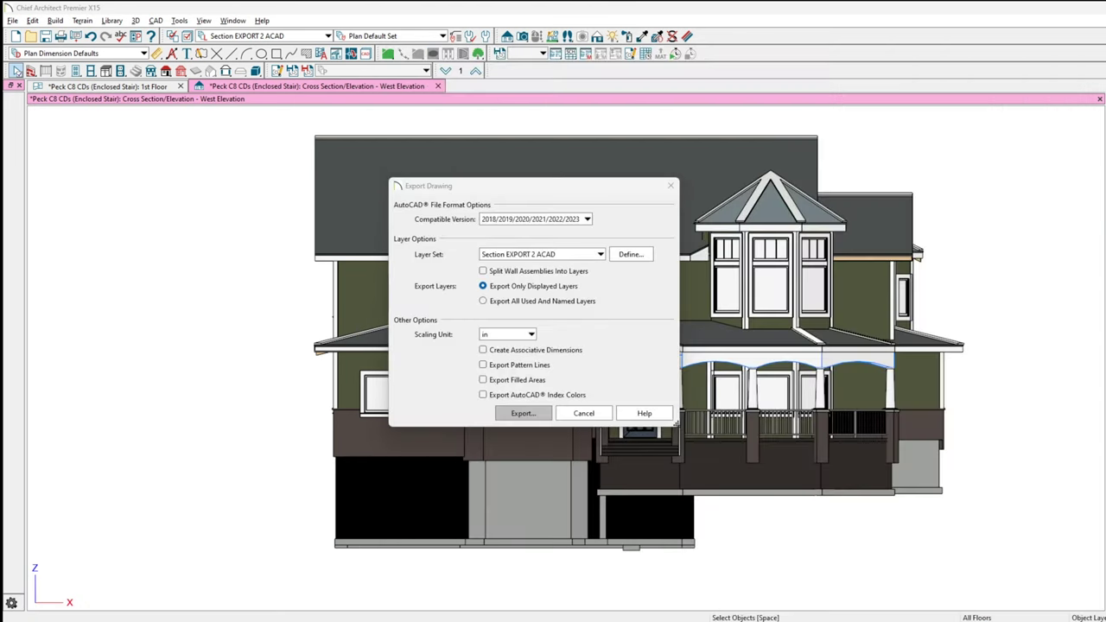
key("Return")
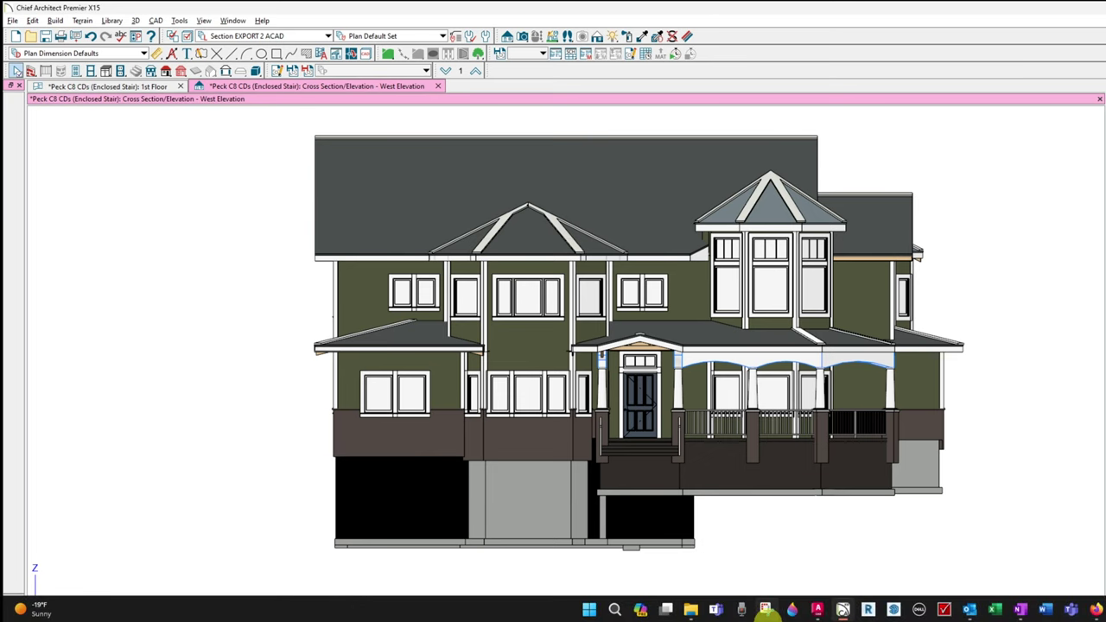
Step: Close the CA West_Elevation drawing, saving its changes
mouse_move(816, 610)
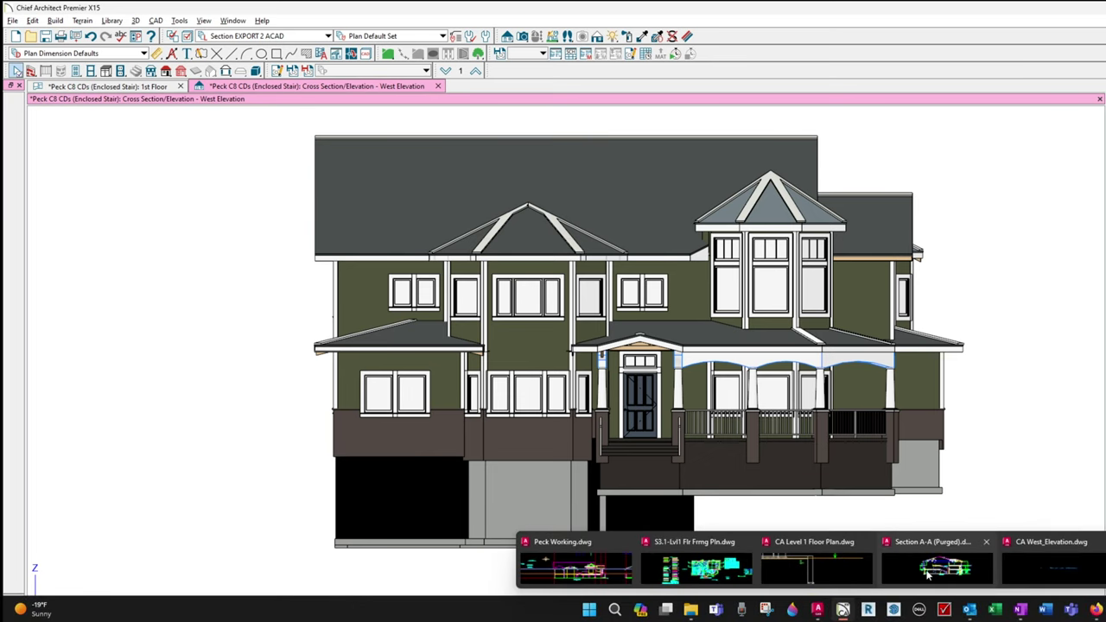
left_click(1023, 560)
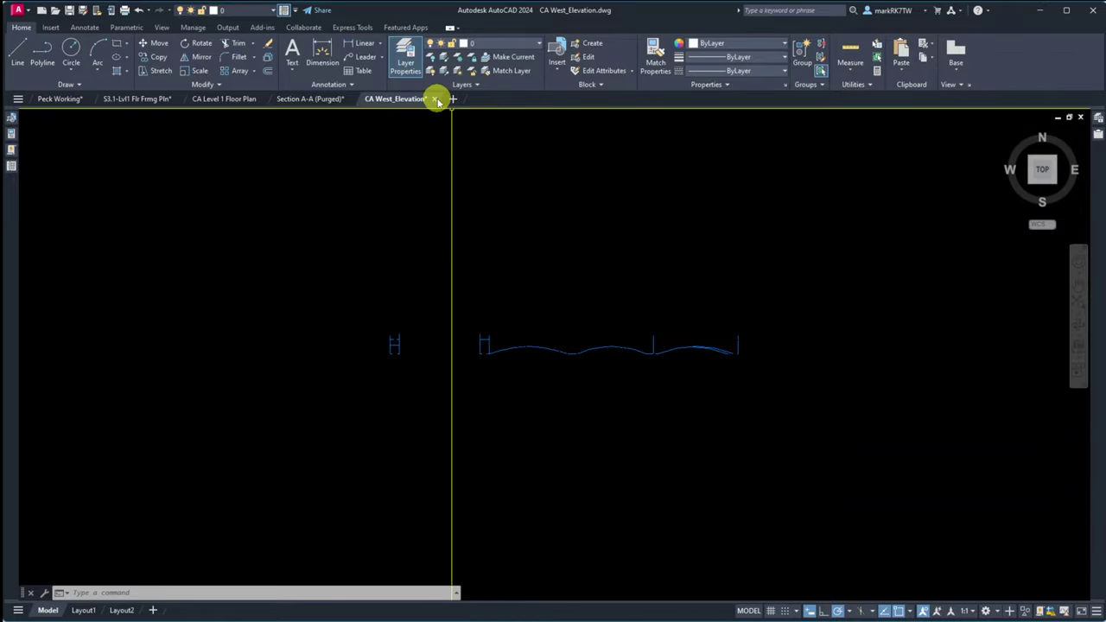
mouse_move(1098, 119)
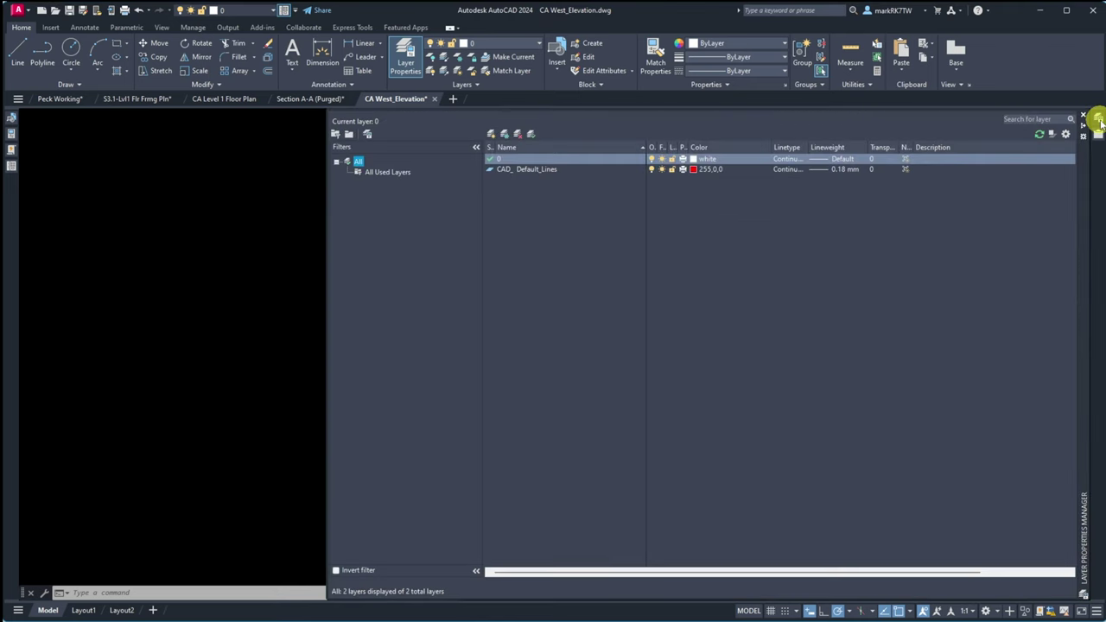
left_click(433, 98)
left_click(593, 343)
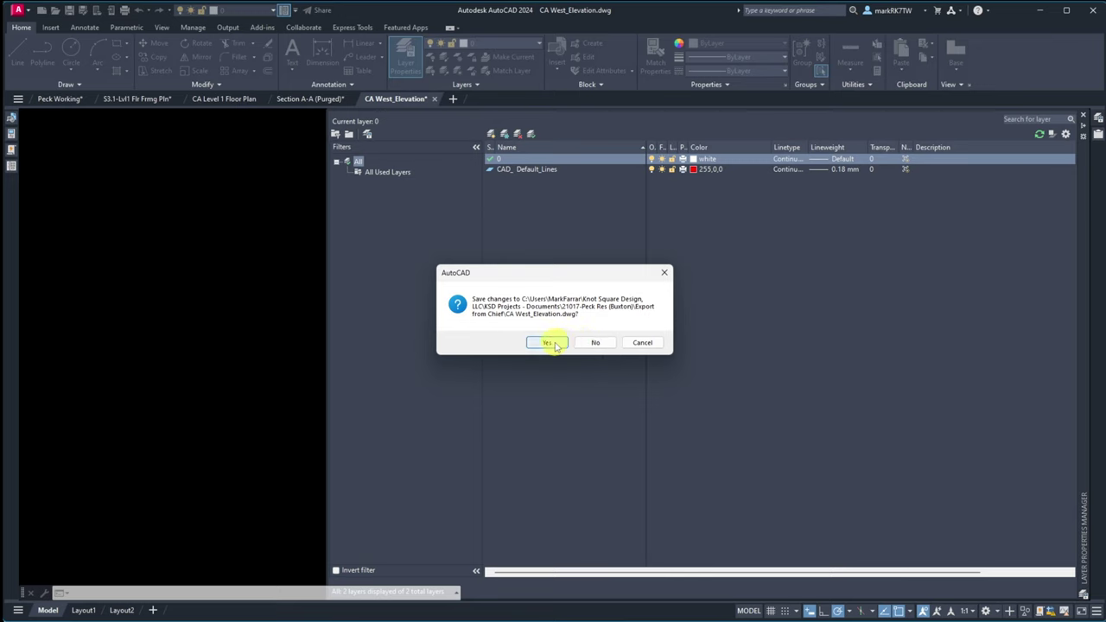
left_click(548, 343)
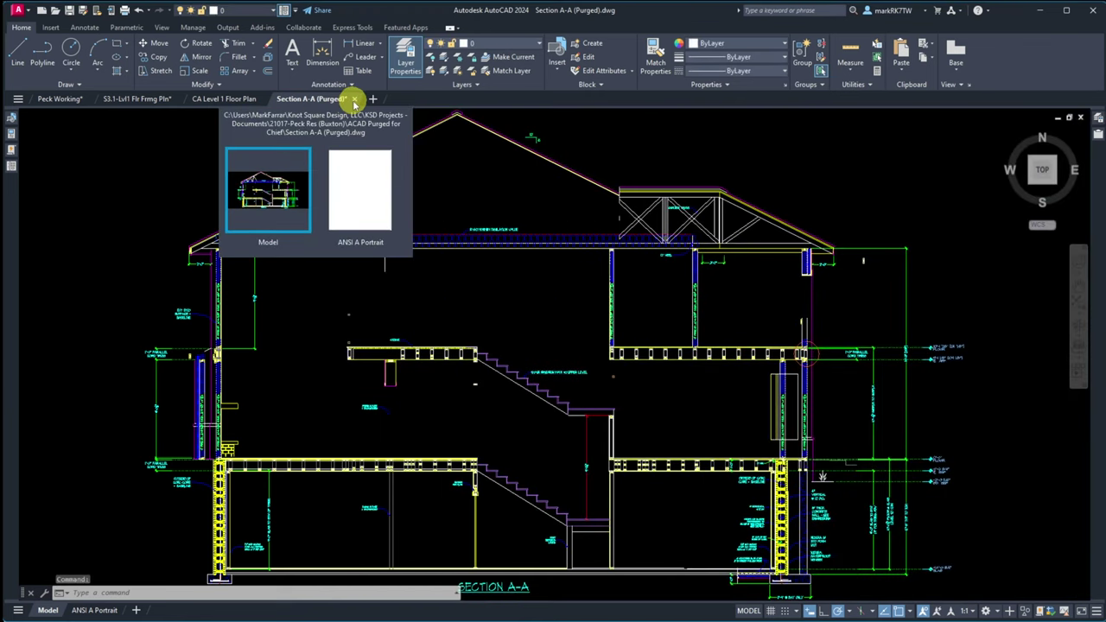
Step: Close Section A-A (Purged) via its save prompt and return to CA Level 1 Floor Plan
left_click(354, 99)
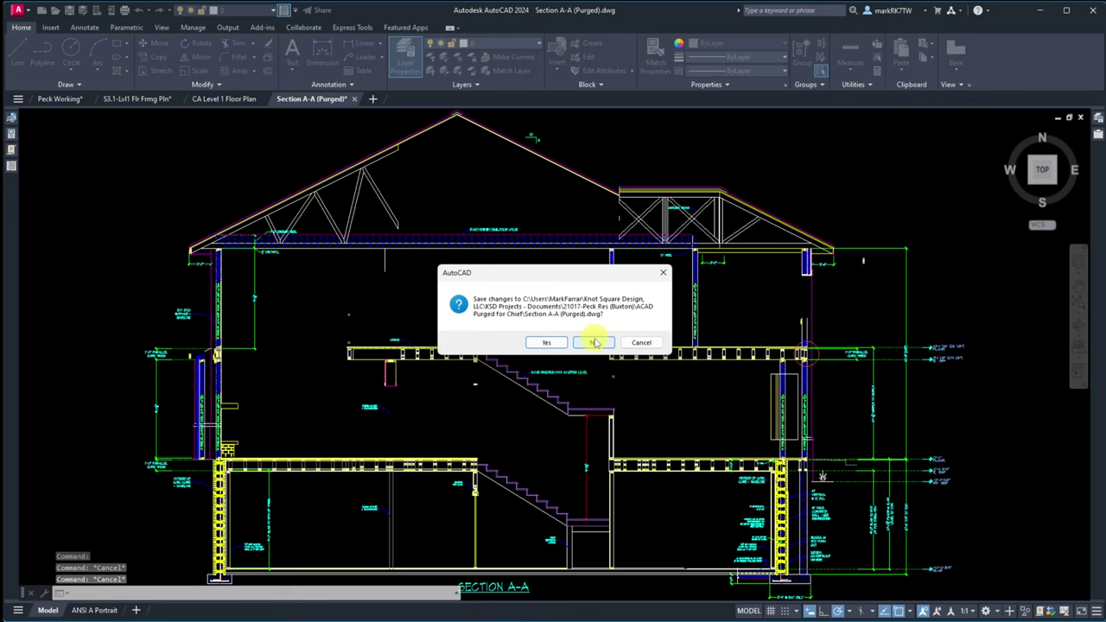
left_click(542, 343)
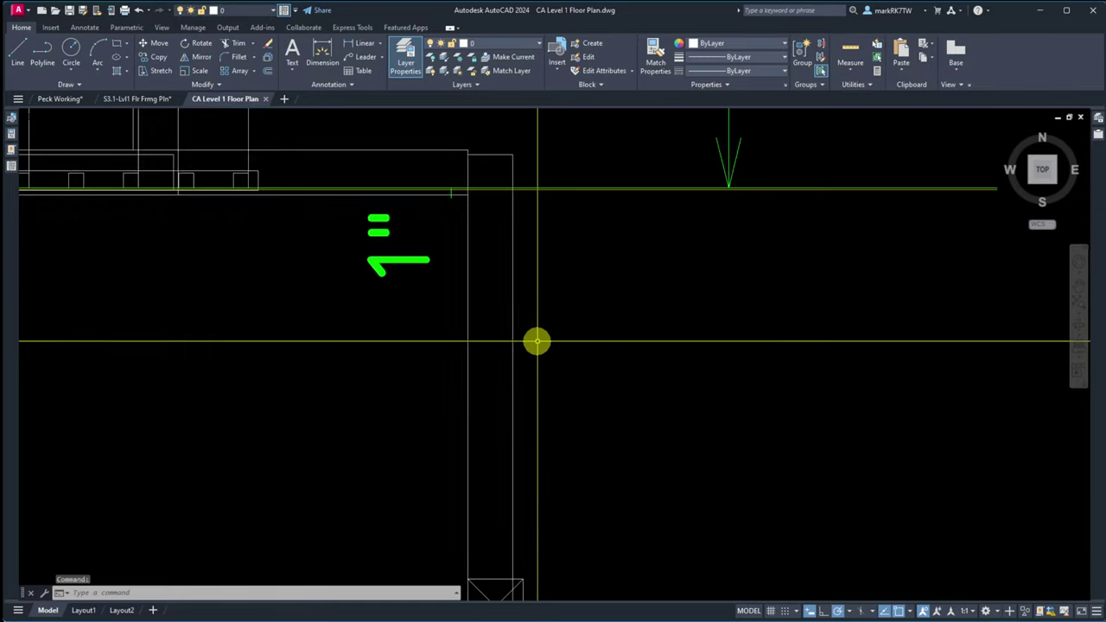
scroll(535, 342, "down", 5)
scroll(606, 225, "up", 3)
scroll(606, 225, "down", 5)
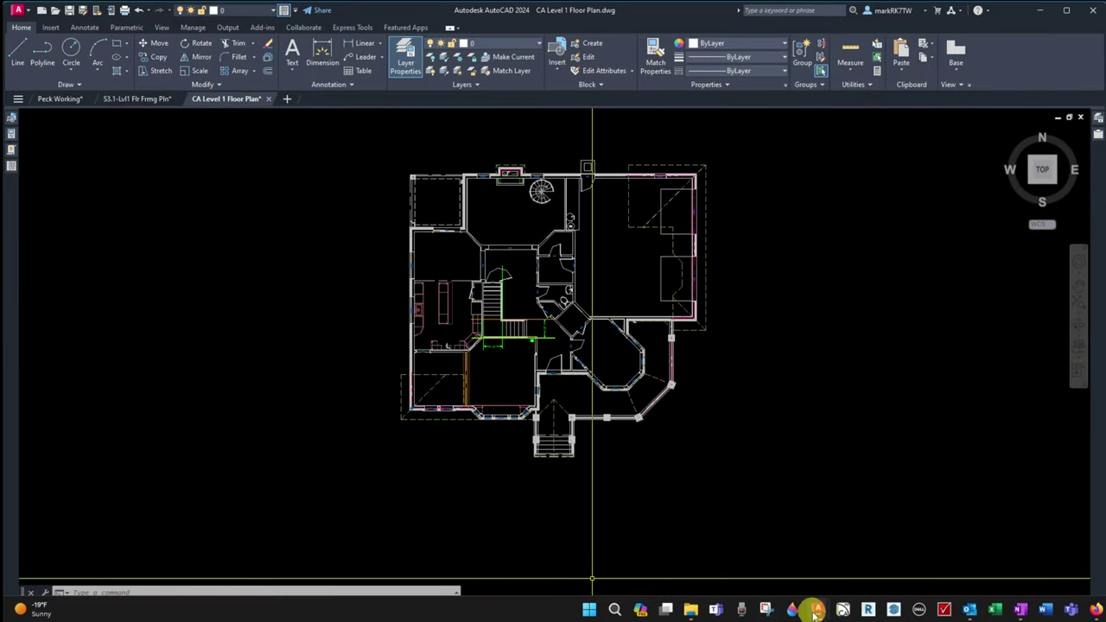
mouse_move(825, 613)
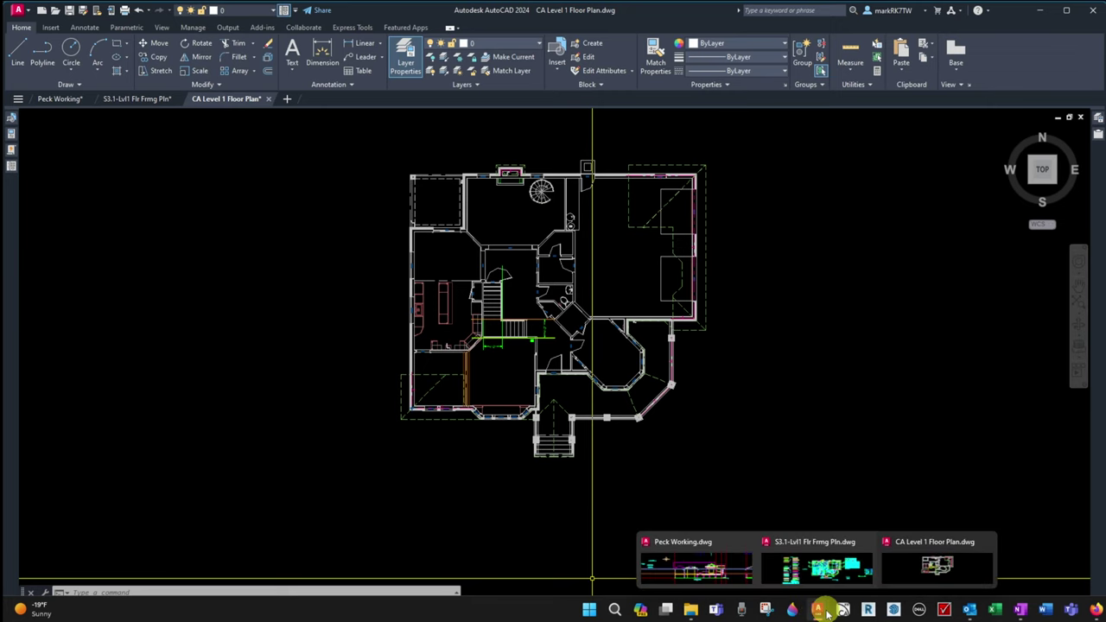
mouse_move(908, 567)
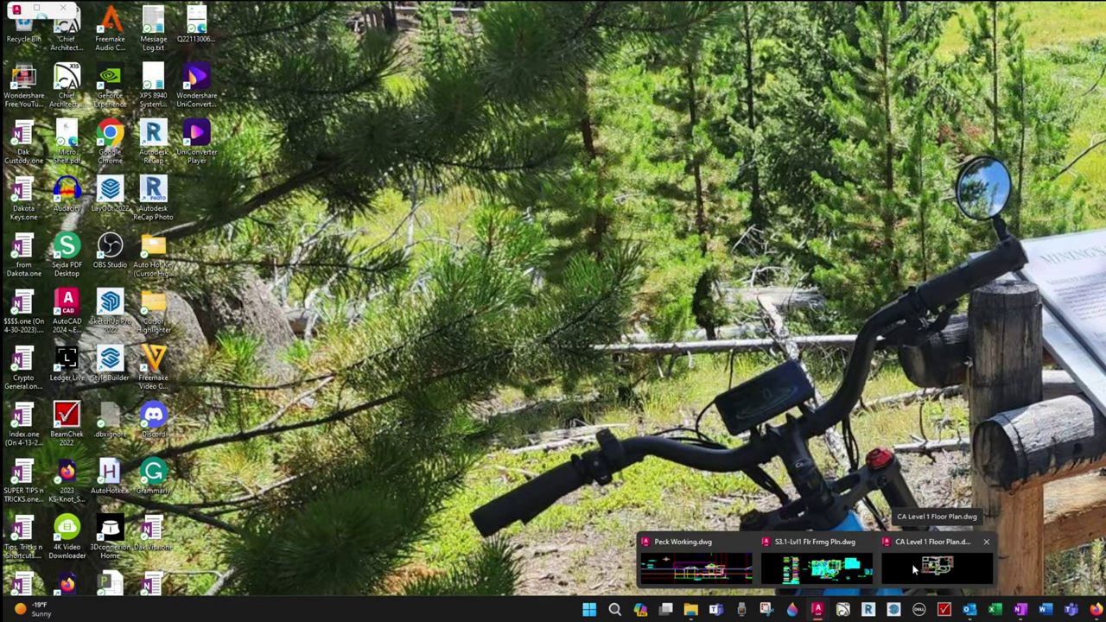
left_click(914, 568)
Step: Browse KSD Projects - Documents > 21017-Peck Res (Buxton) > Export from Chief and open CA West_Elevation.dwg
mouse_move(689, 611)
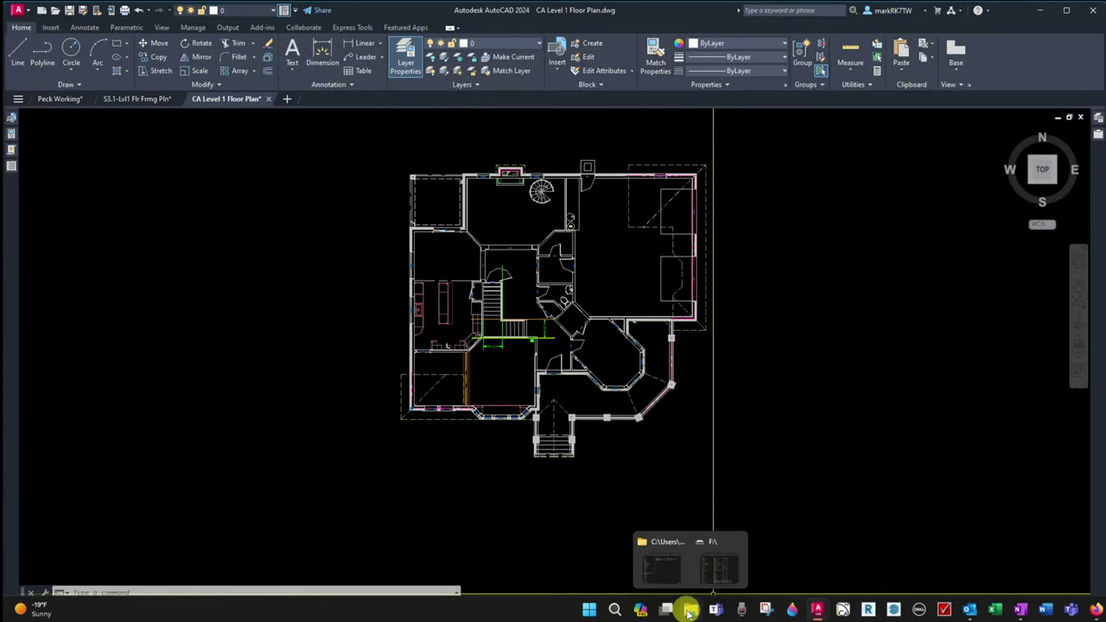
left_click(665, 566)
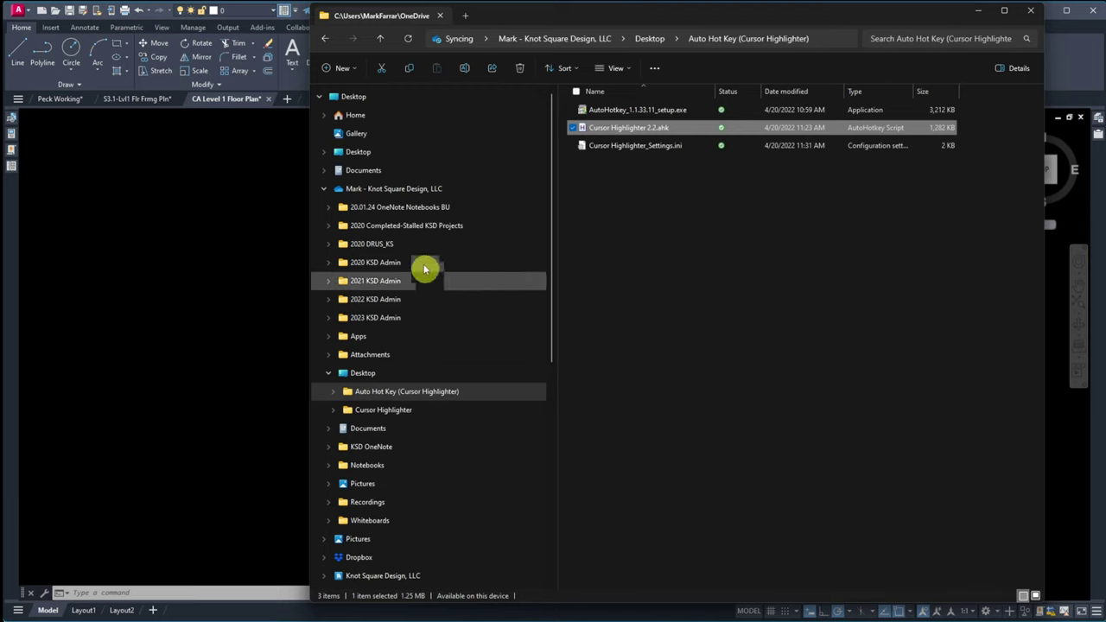
left_click(326, 192)
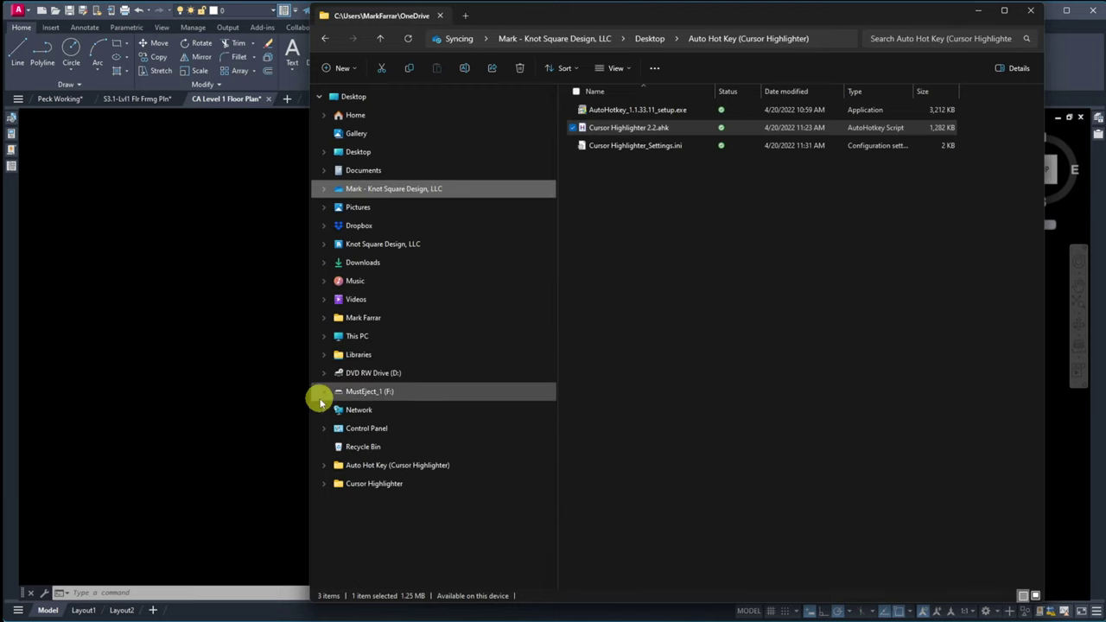
left_click(326, 244)
left_click(328, 282)
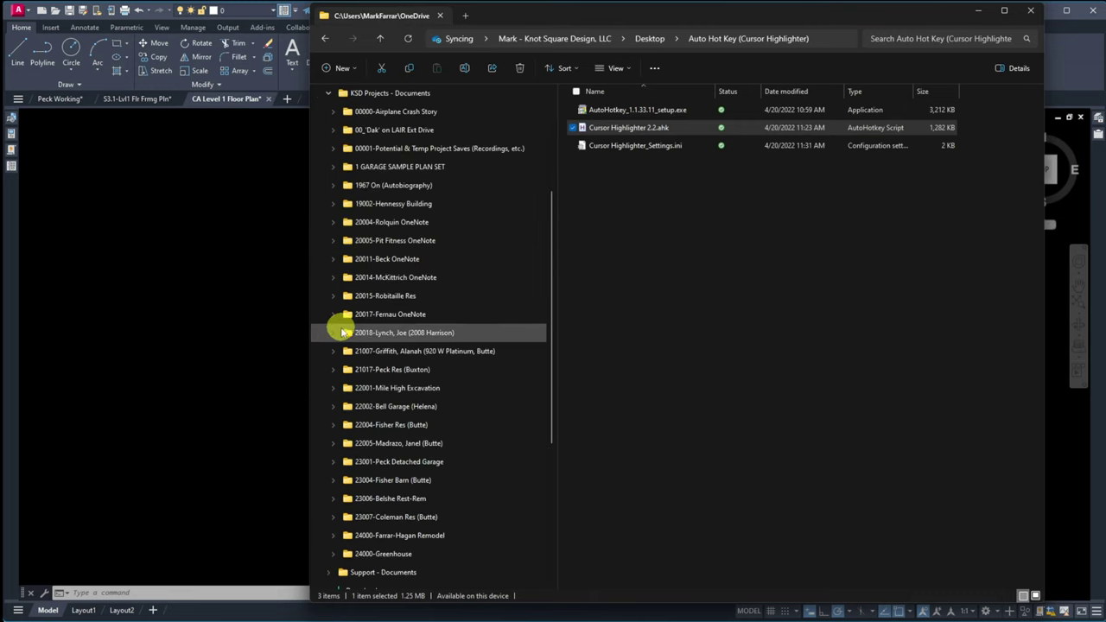
left_click(334, 370)
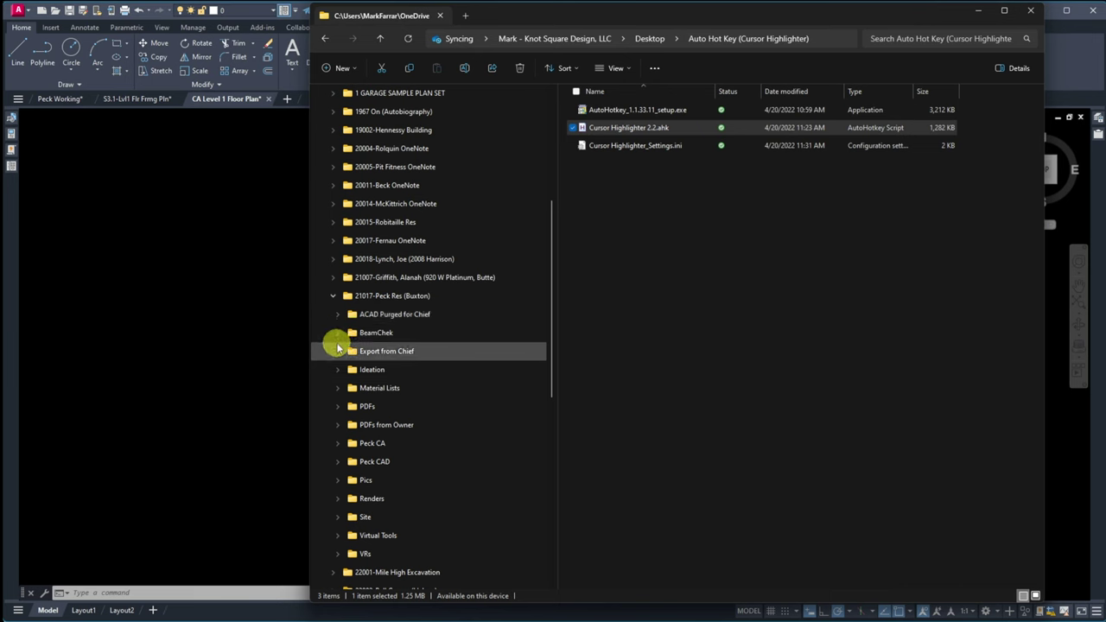
left_click(356, 353)
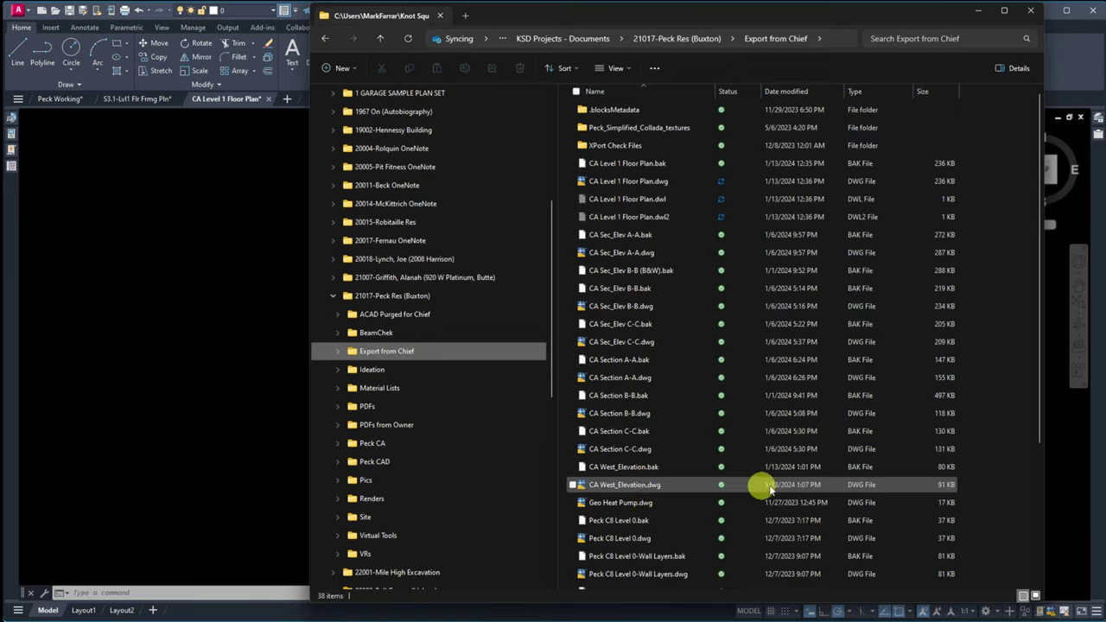
mouse_move(894, 615)
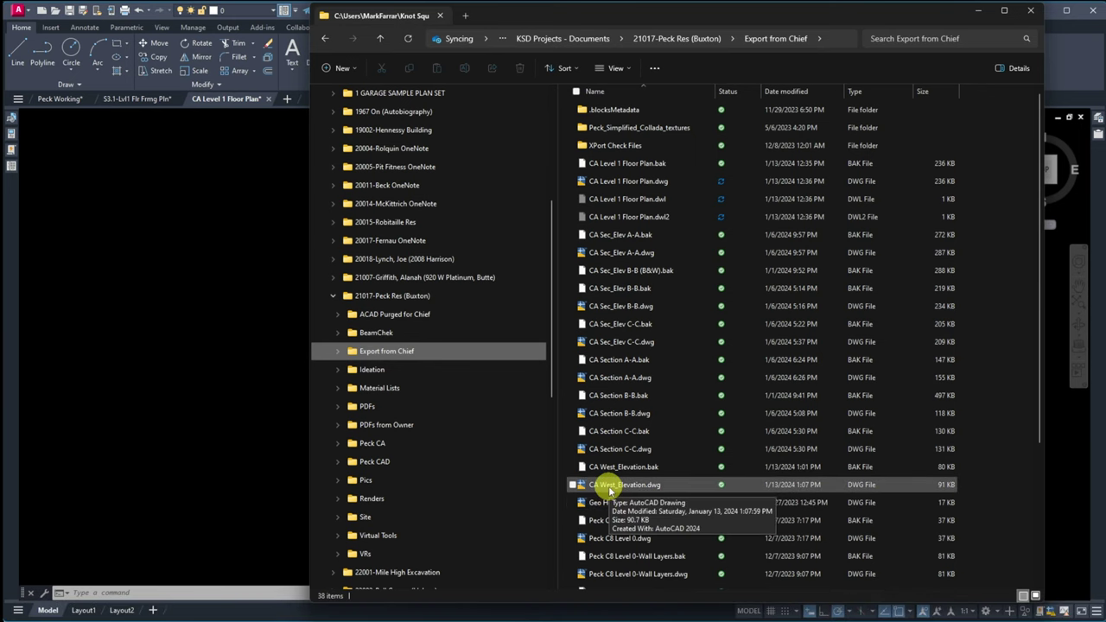
double_click(609, 486)
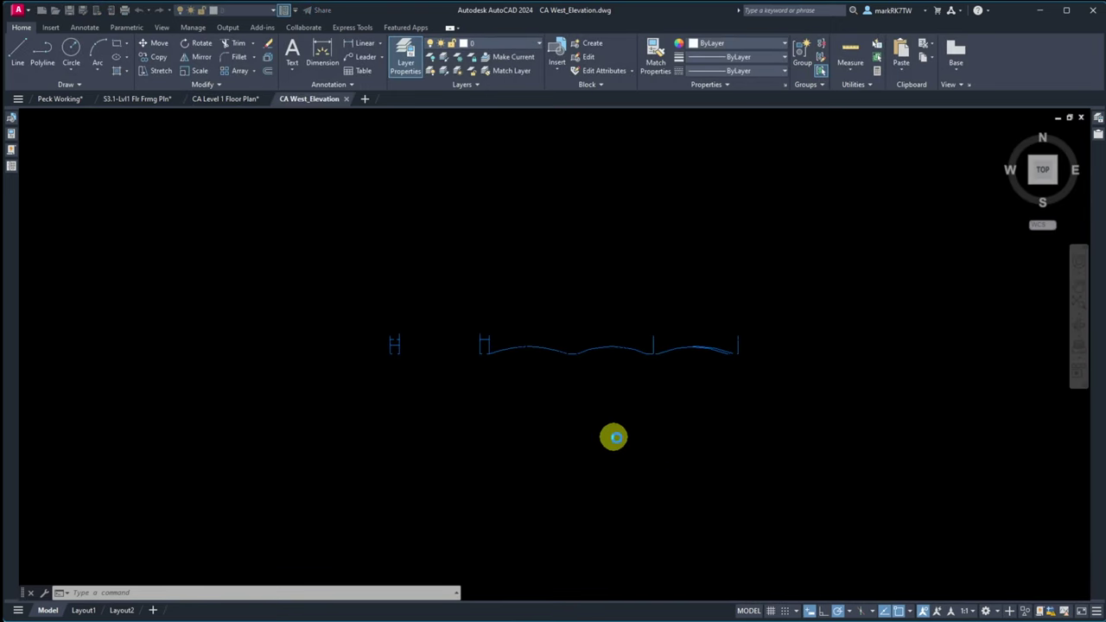
Step: Zoom extents and window-select all objects of the West Elevation
type("z")
key("Return")
type("e")
key("Return")
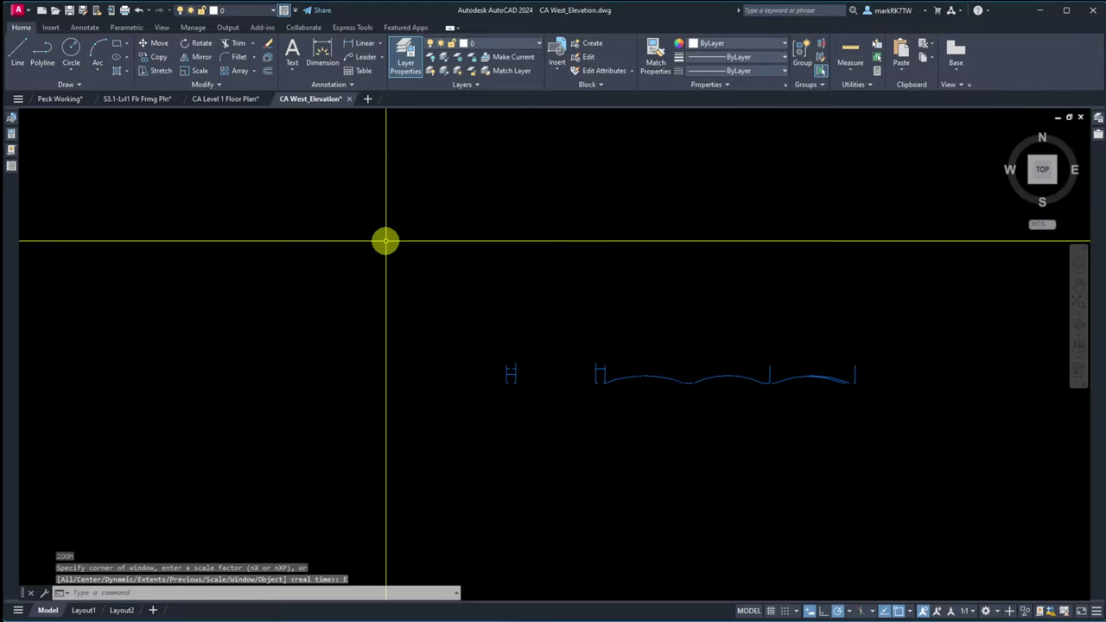
left_click(273, 152)
left_click(782, 493)
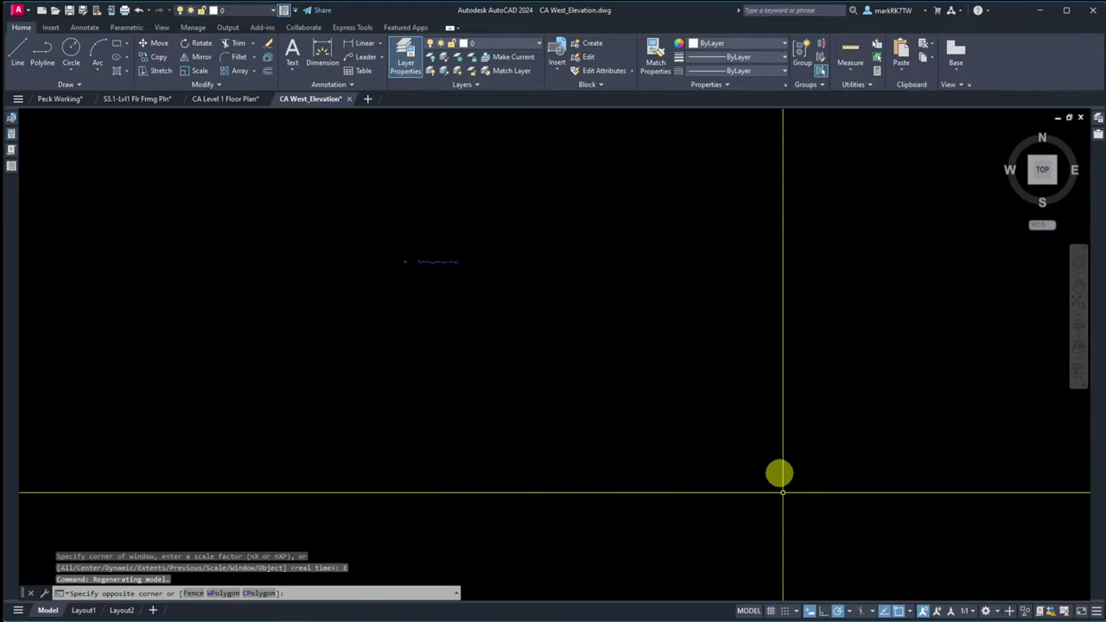
Step: Set the selection's Color and Linetype to ByLayer, then clear the selection
left_click(781, 48)
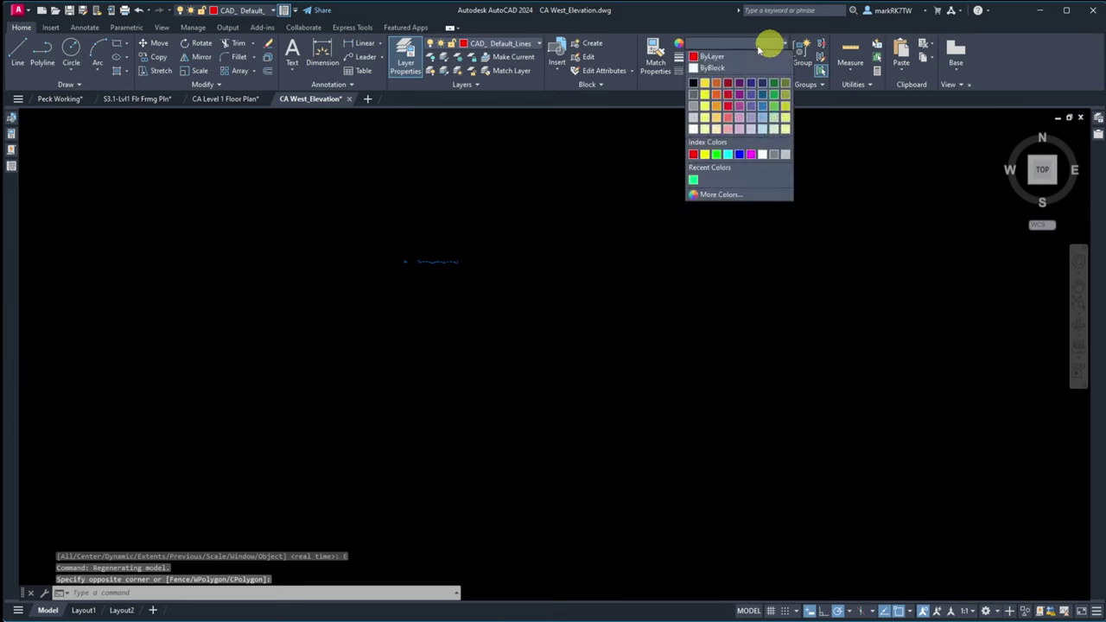
left_click(720, 54)
left_click(783, 46)
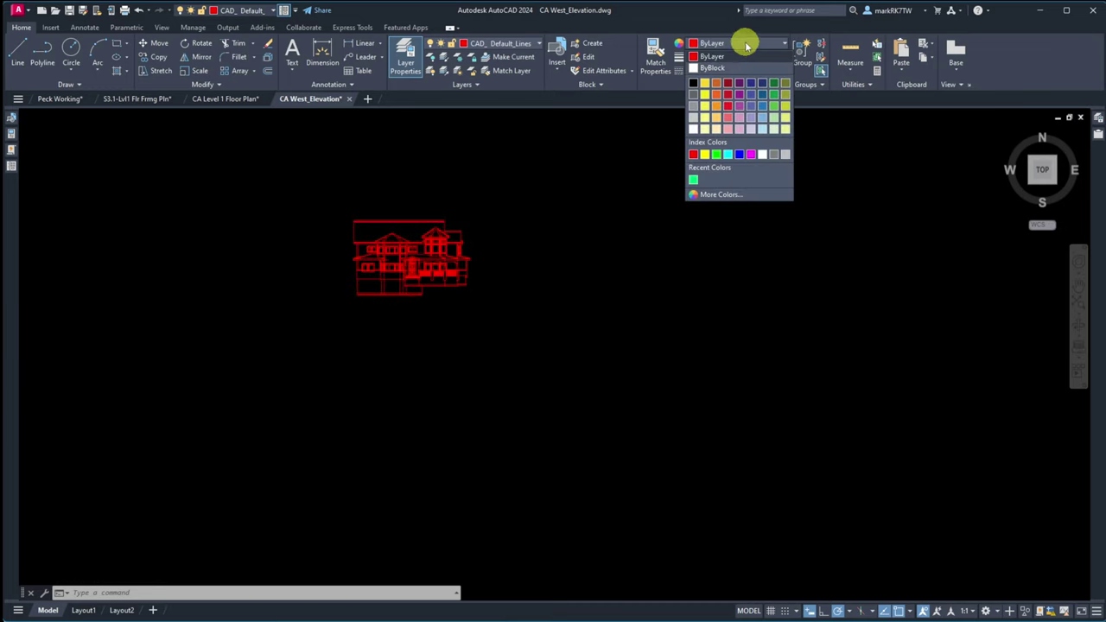
left_click(745, 43)
left_click(747, 45)
left_click(750, 48)
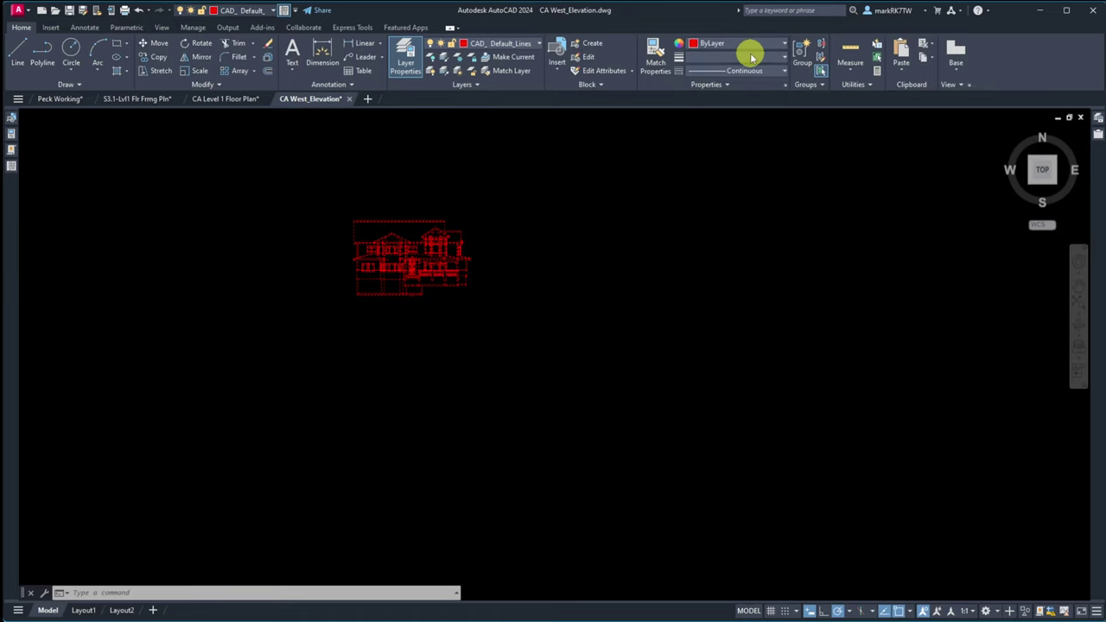
left_click(748, 59)
left_click(754, 74)
left_click(754, 75)
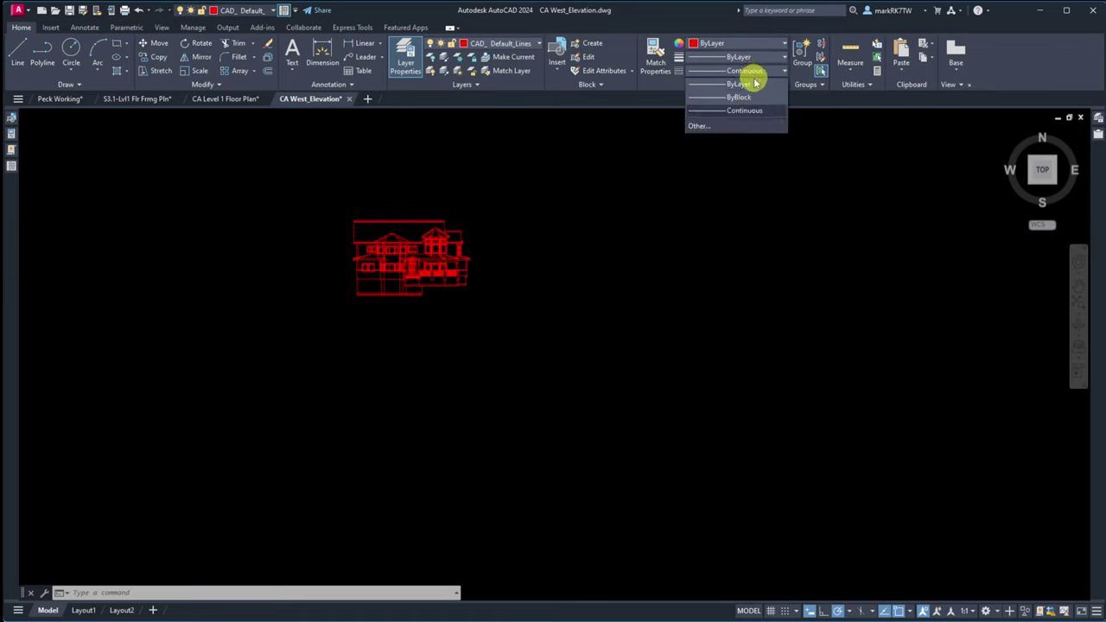
left_click(753, 79)
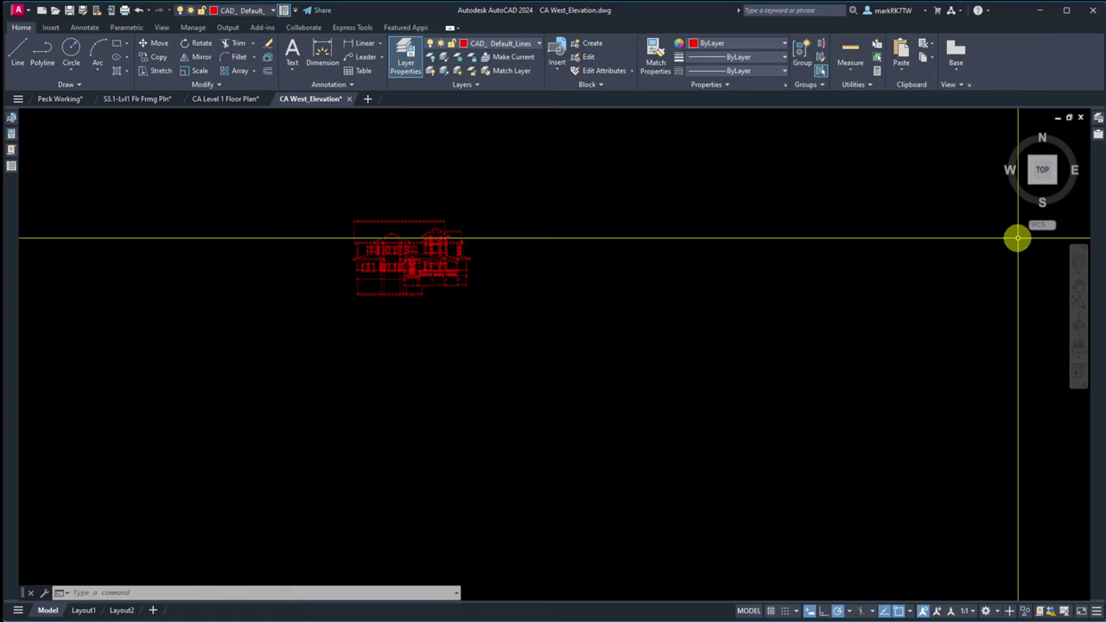
left_click(581, 228)
key("Escape")
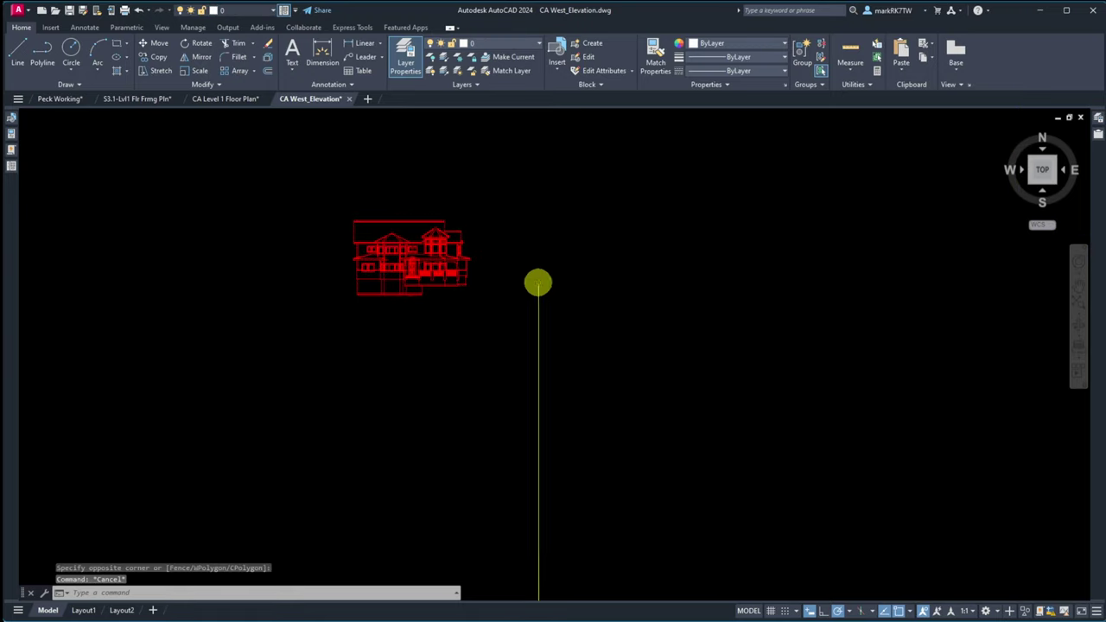
Step: Zoom extents to view the whole elevation in red
mouse_move(1096, 124)
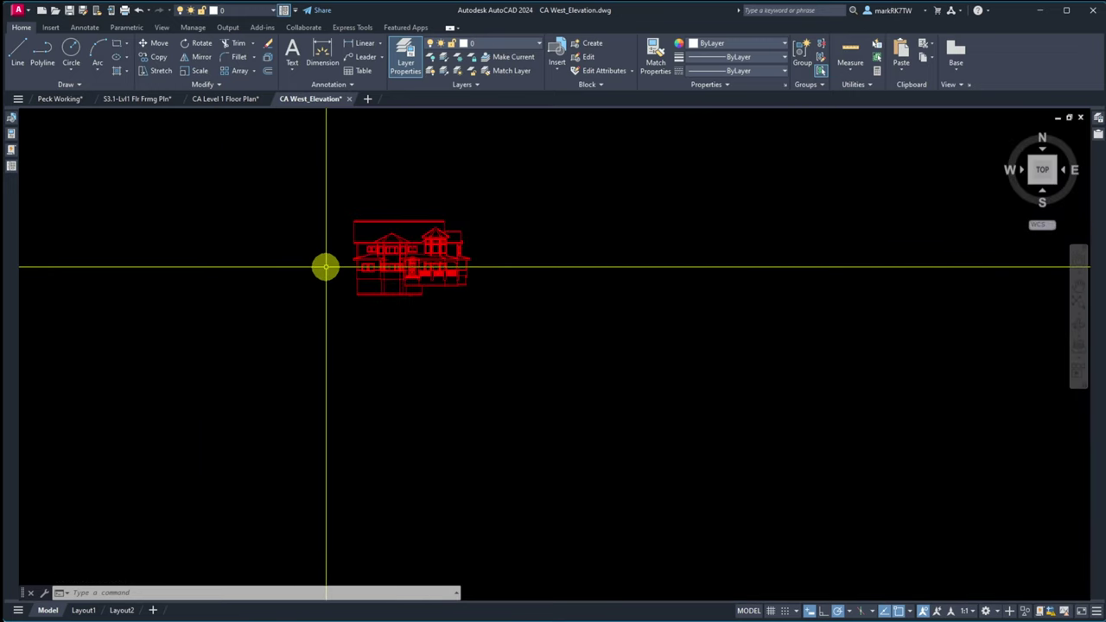
type("z")
key("Return")
type("e")
key("Return")
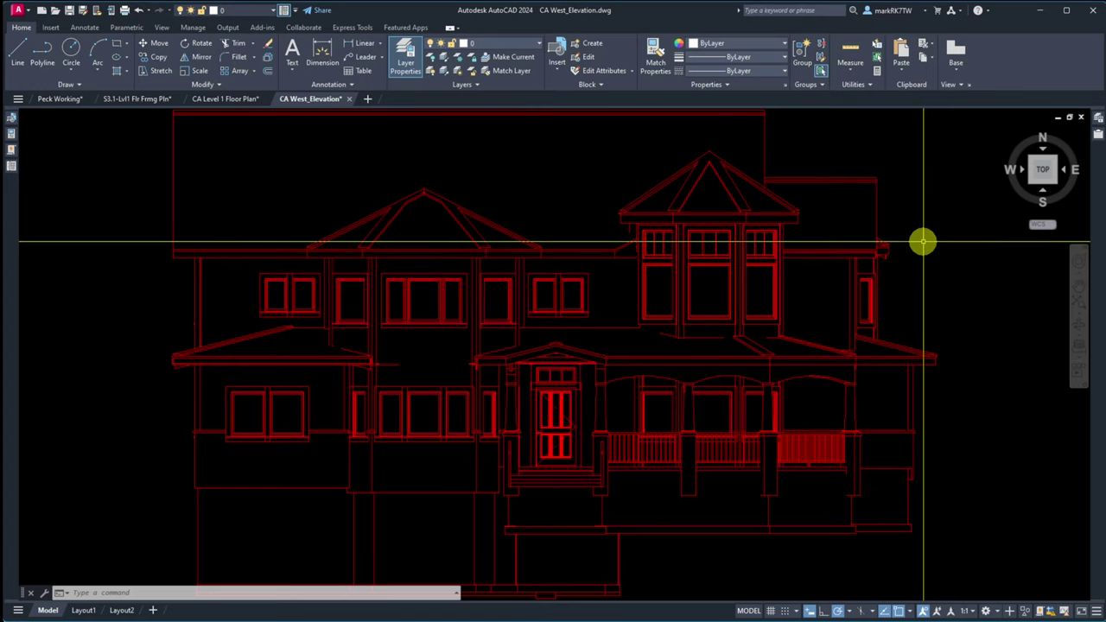
mouse_move(782, 614)
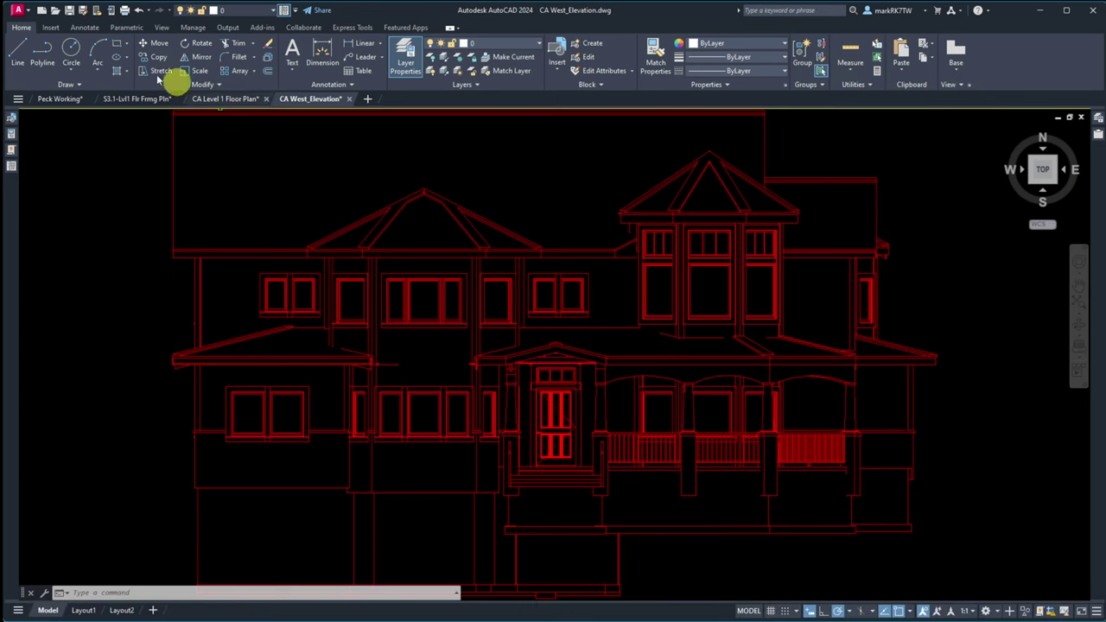
Step: Save and close CA West_Elevation, returning to the Peck Working tab
left_click(69, 11)
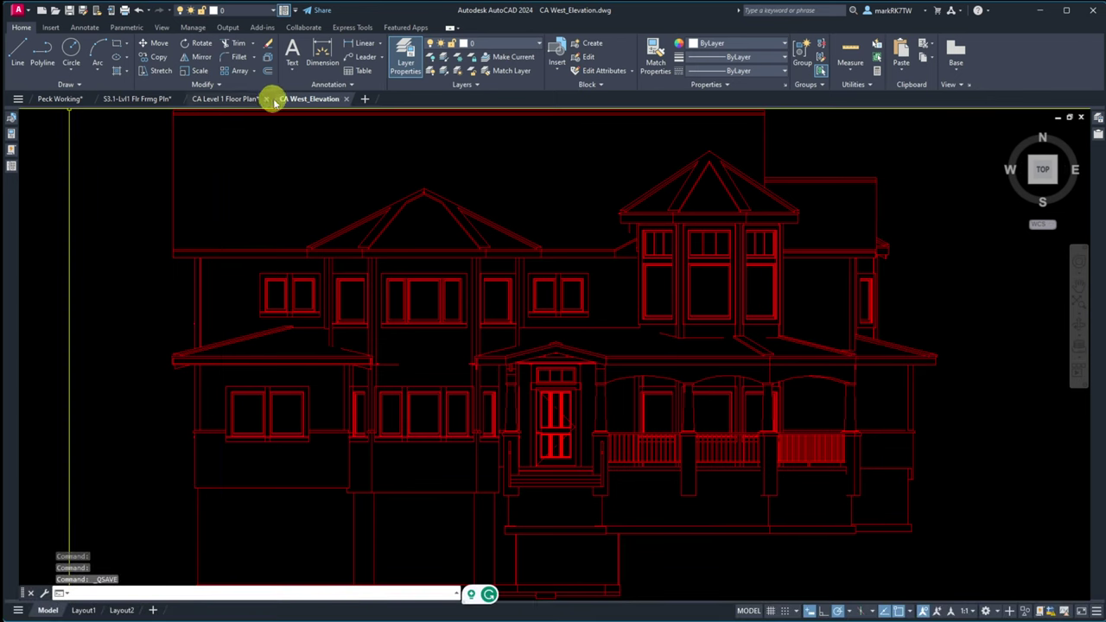
mouse_move(346, 99)
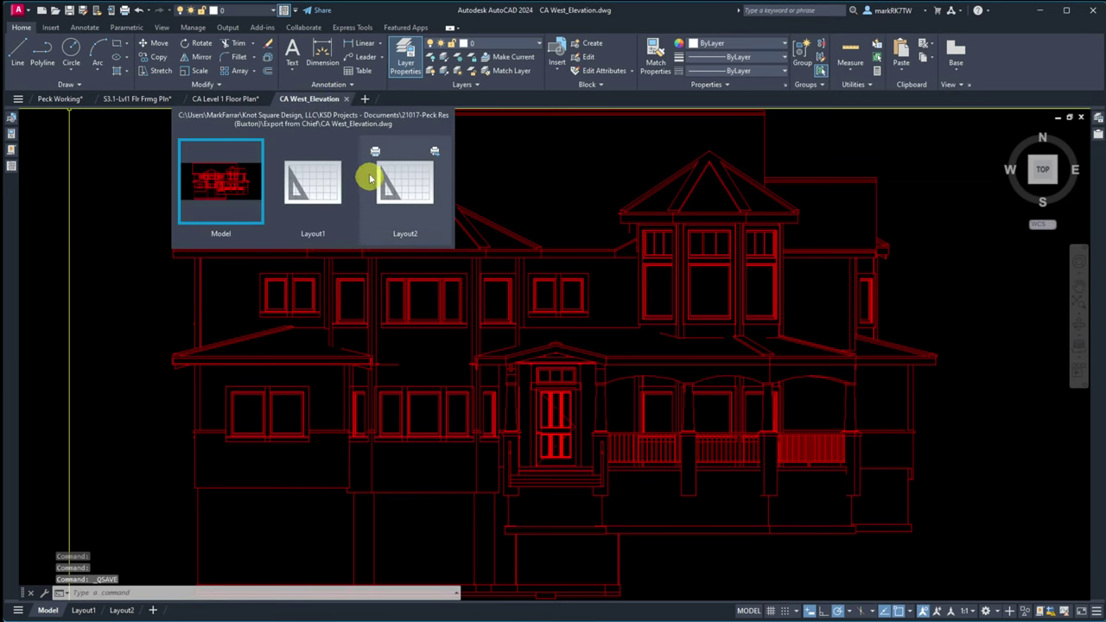
left_click(346, 99)
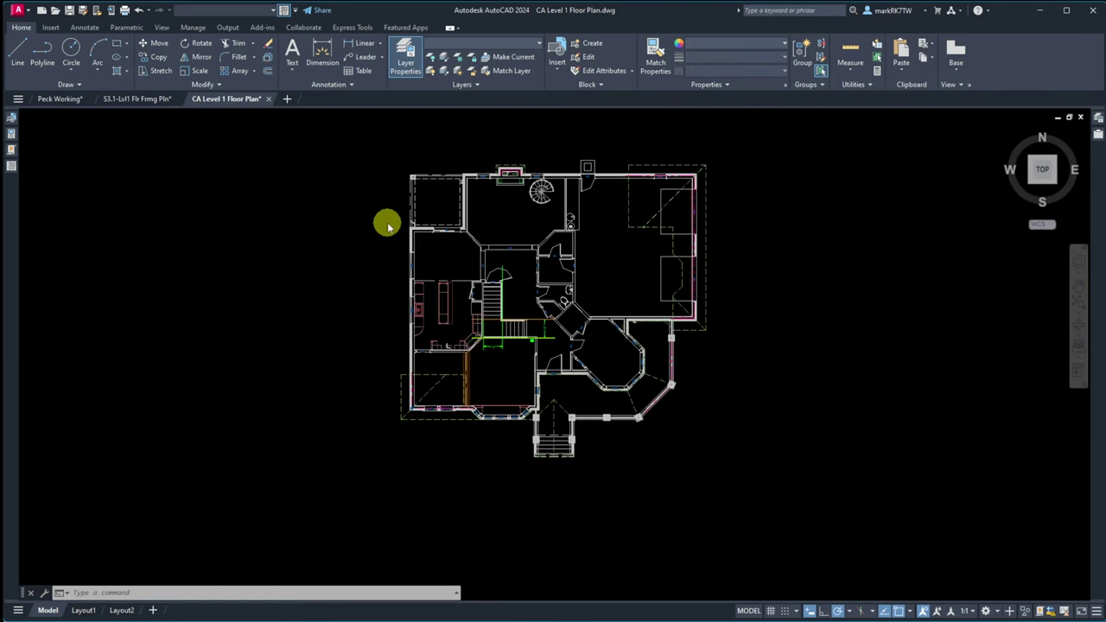
left_click(61, 99)
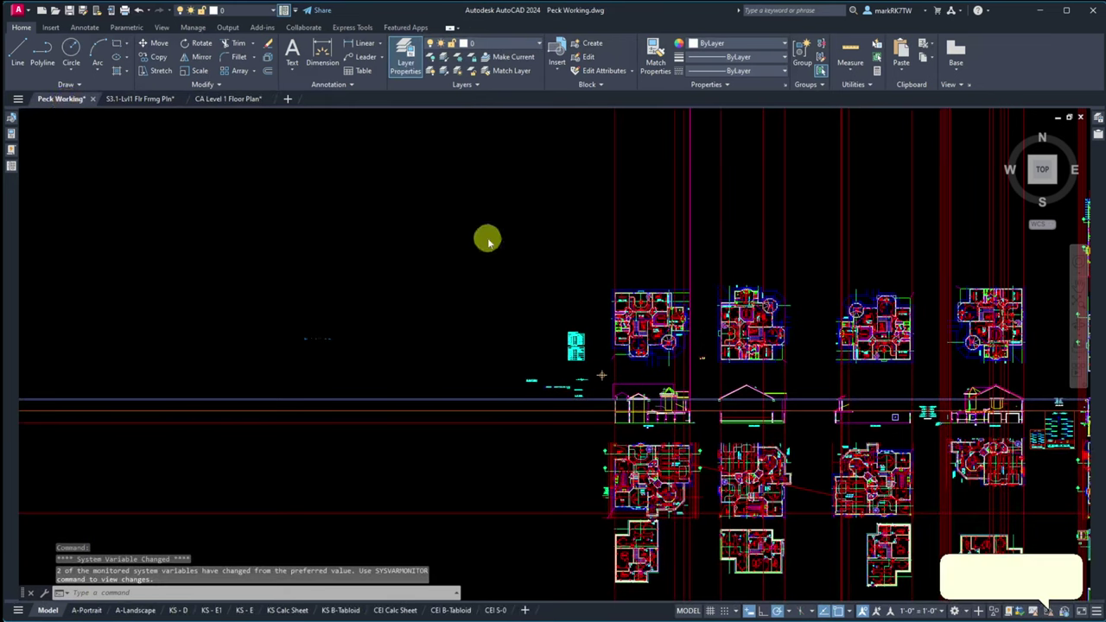
Step: Reload the modified CA West_Elevation xref and inspect the updated red linework
left_click(901, 456)
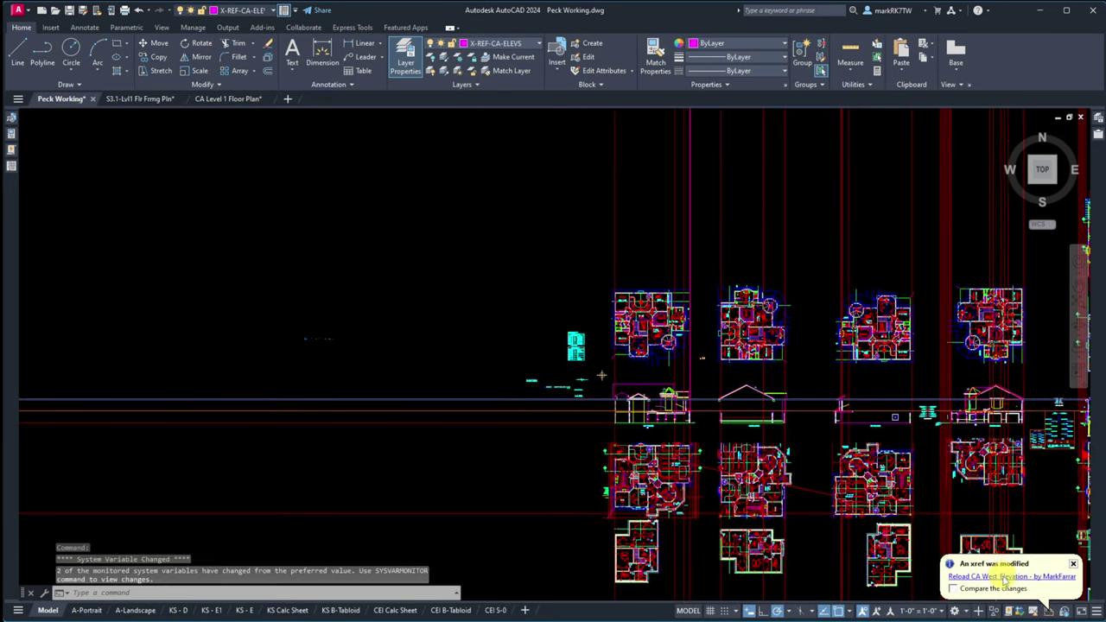
left_click(1004, 576)
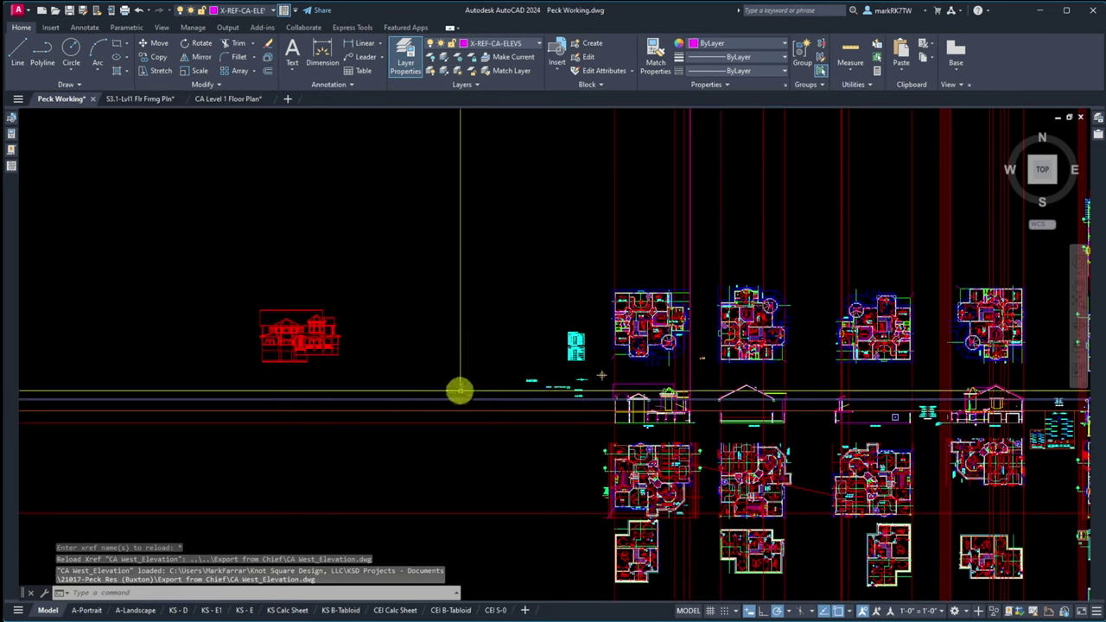
scroll(349, 360, "up", 3)
scroll(284, 366, "down", 3)
scroll(249, 369, "up", 5)
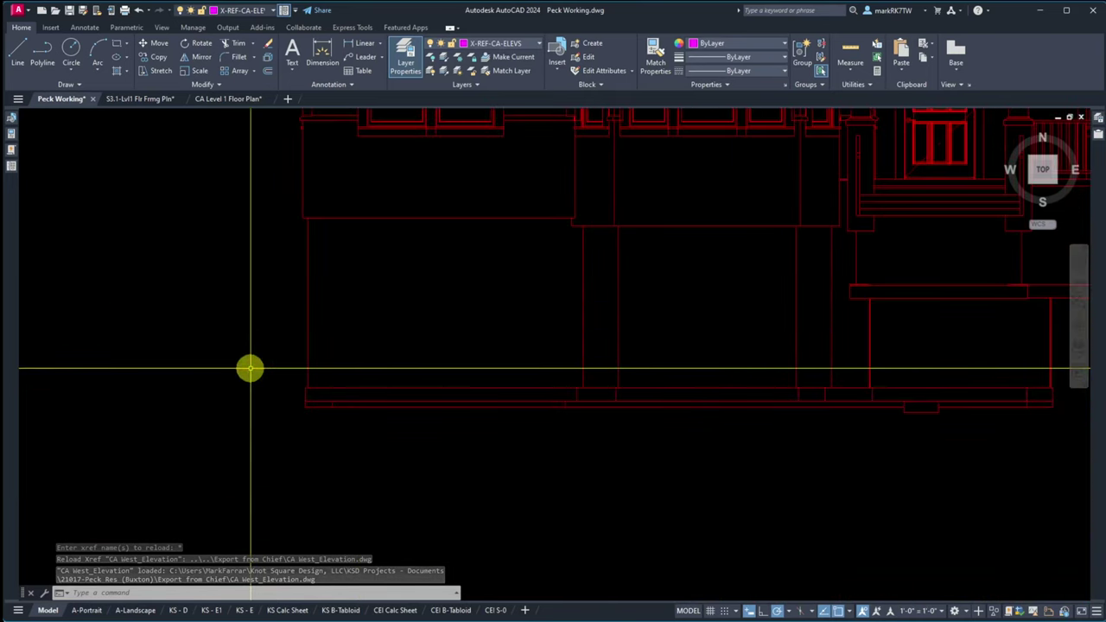
scroll(319, 368, "down", 5)
scroll(329, 336, "up", 3)
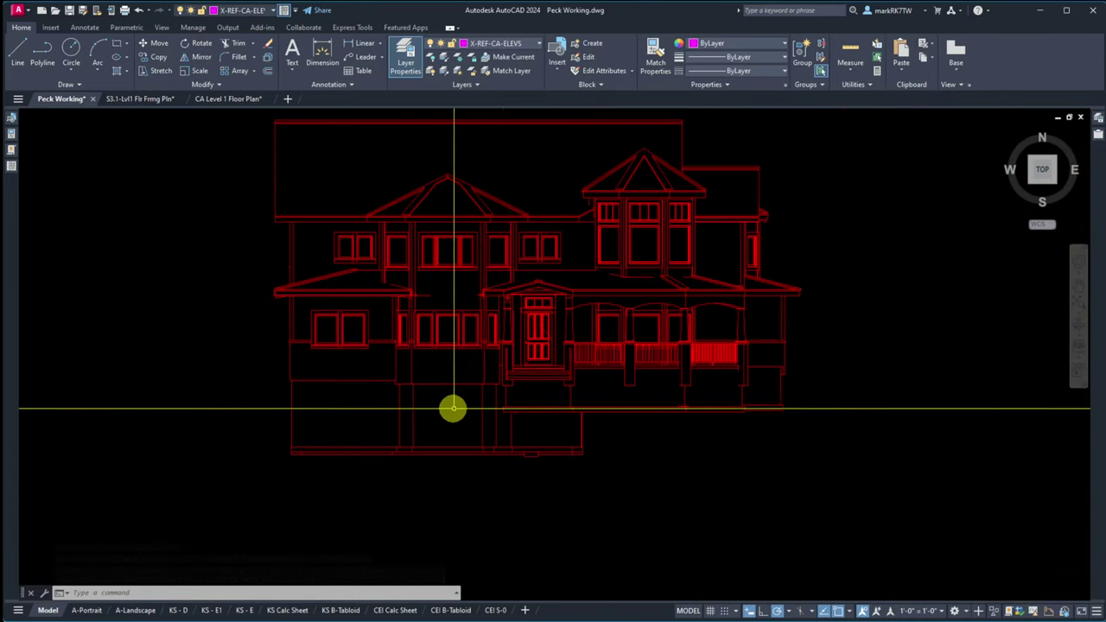
scroll(546, 318, "up", 6)
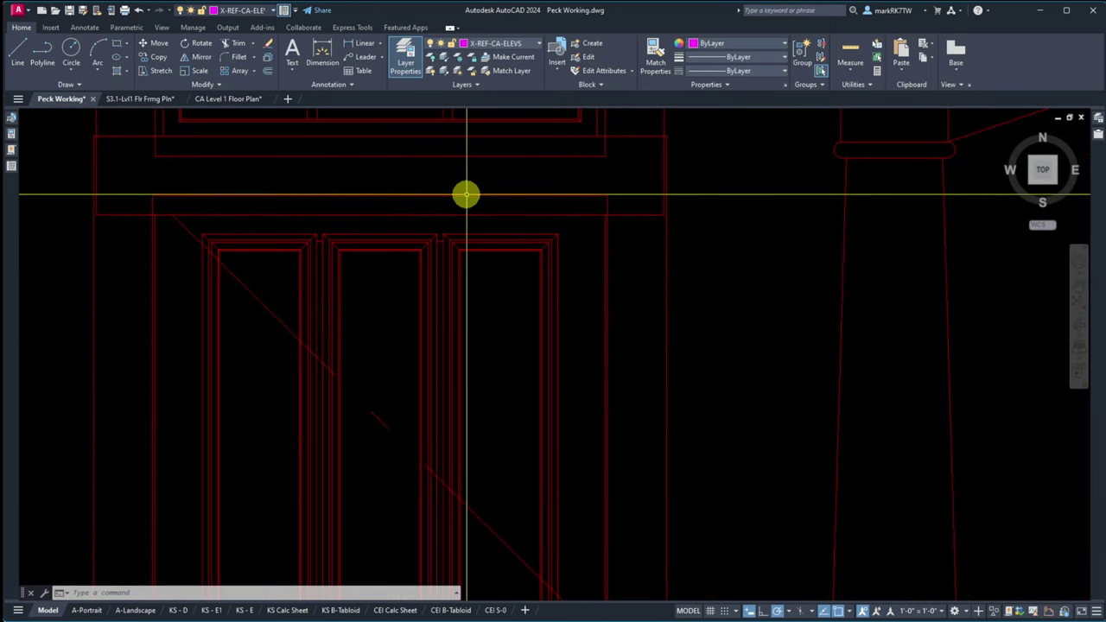
left_click(501, 276)
scroll(488, 251, "down", 5)
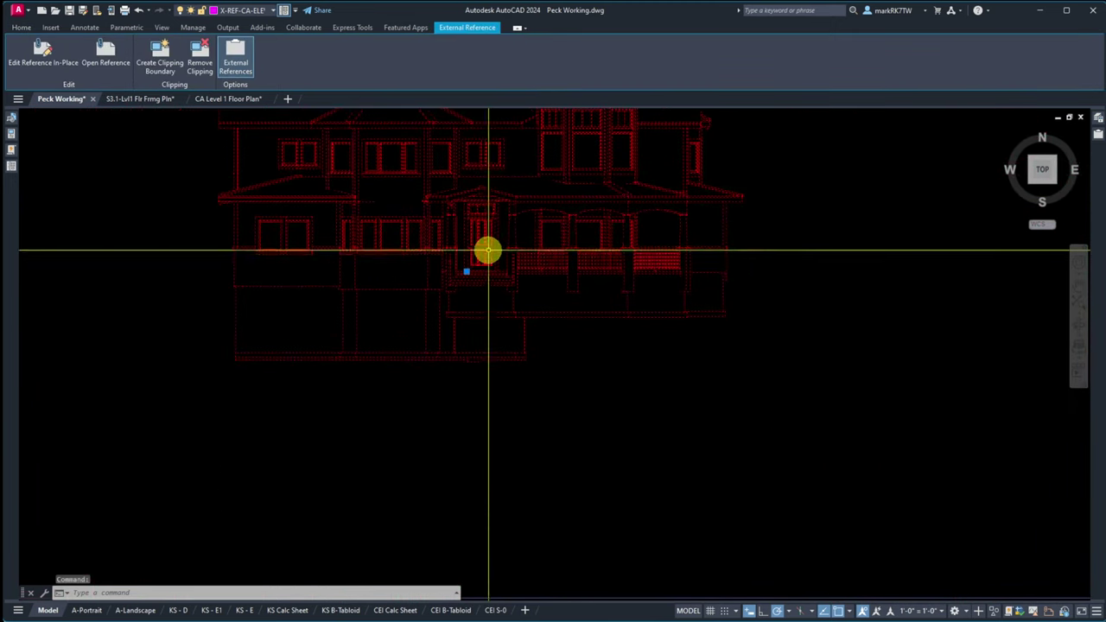
scroll(488, 251, "up", 10)
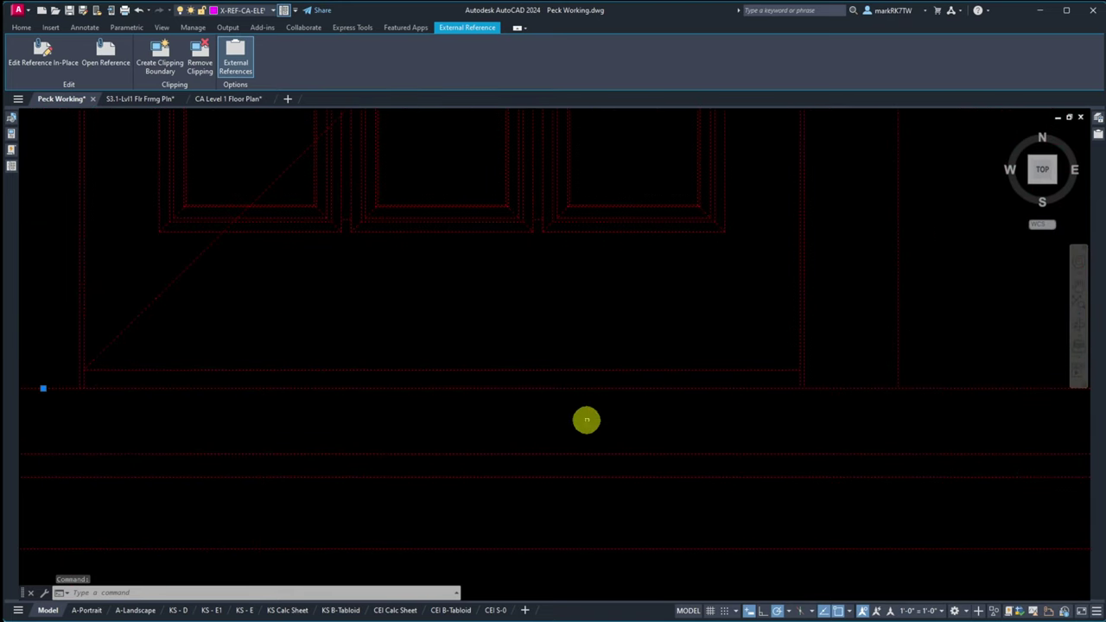
key("Escape")
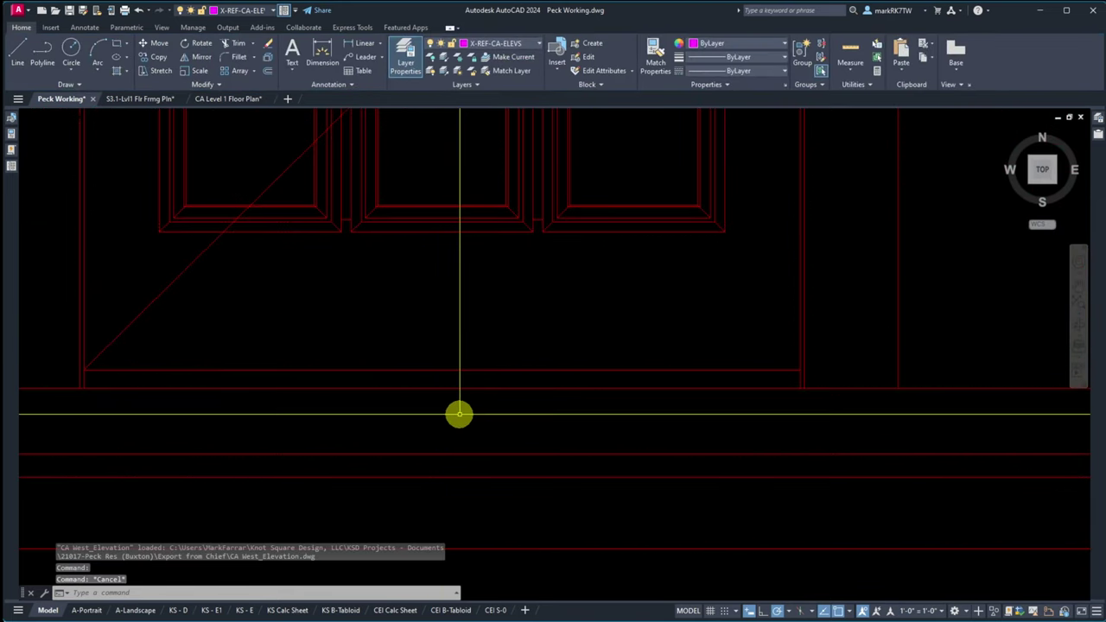
Step: Move the xref from a base point on its line onto the matching point of the existing elevation
type("m")
key("Return")
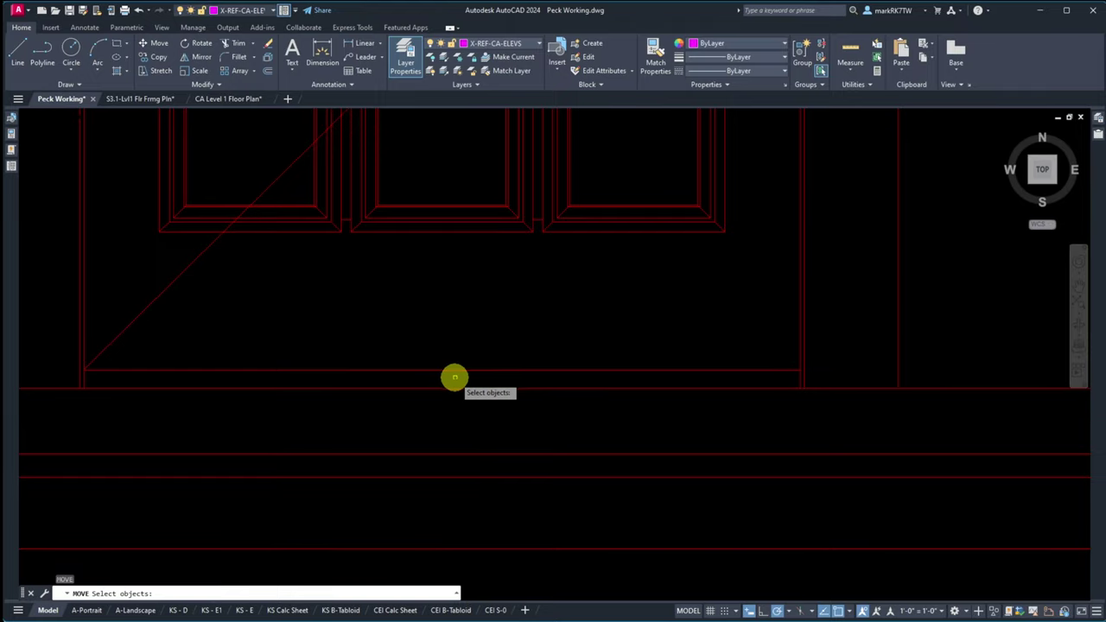
left_click(453, 370)
key("Return")
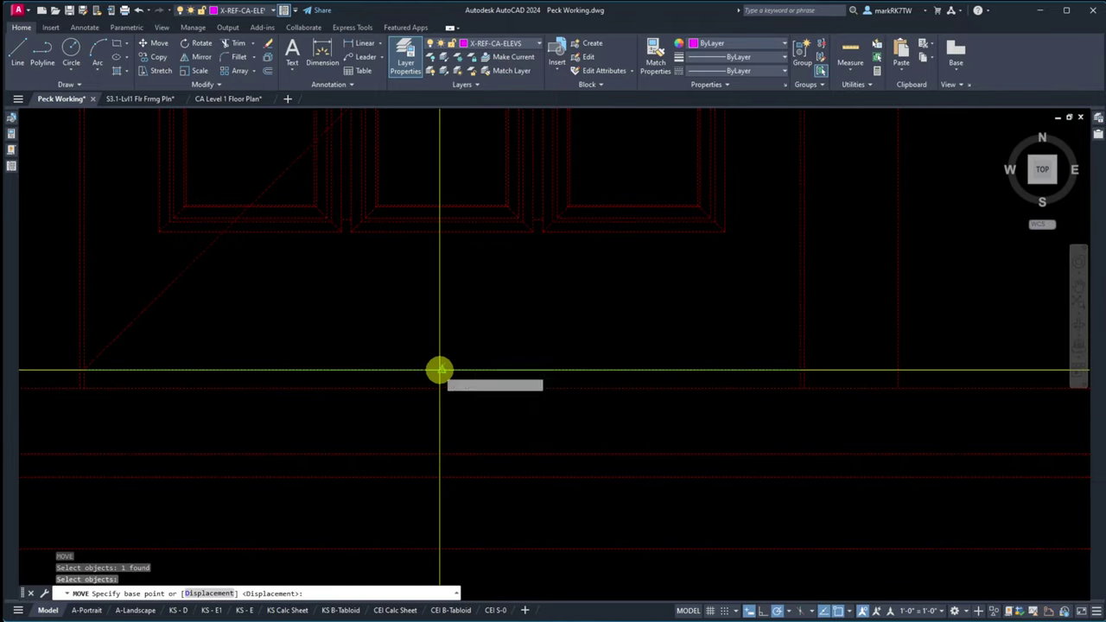
left_click(441, 371)
scroll(394, 271, "down", 10)
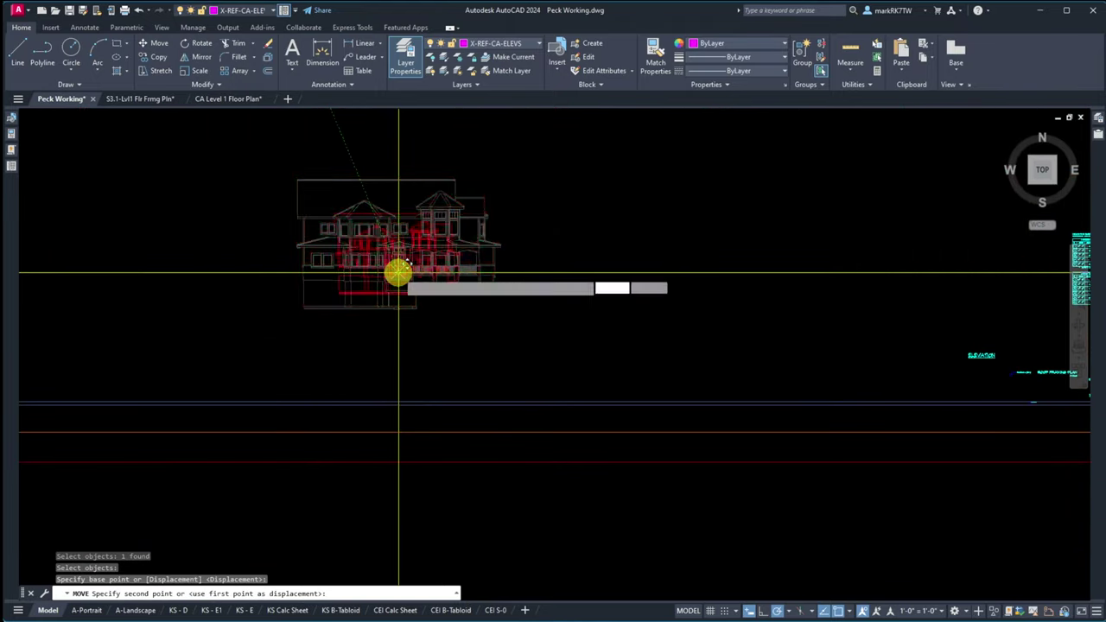
scroll(594, 307, "up", 8)
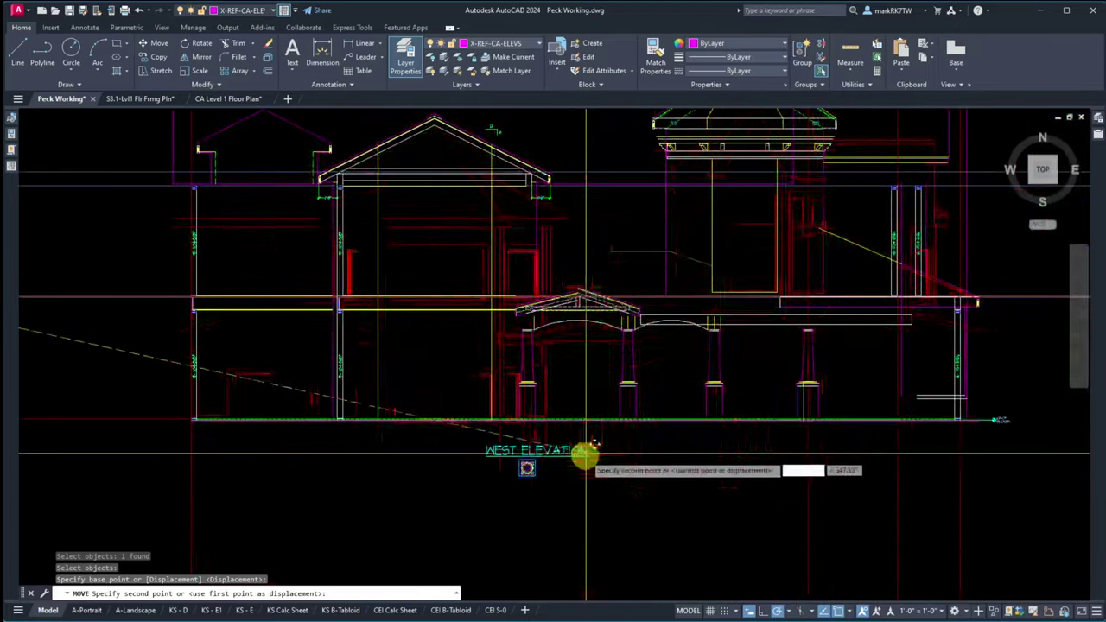
scroll(581, 475, "up", 6)
scroll(581, 474, "down", 4)
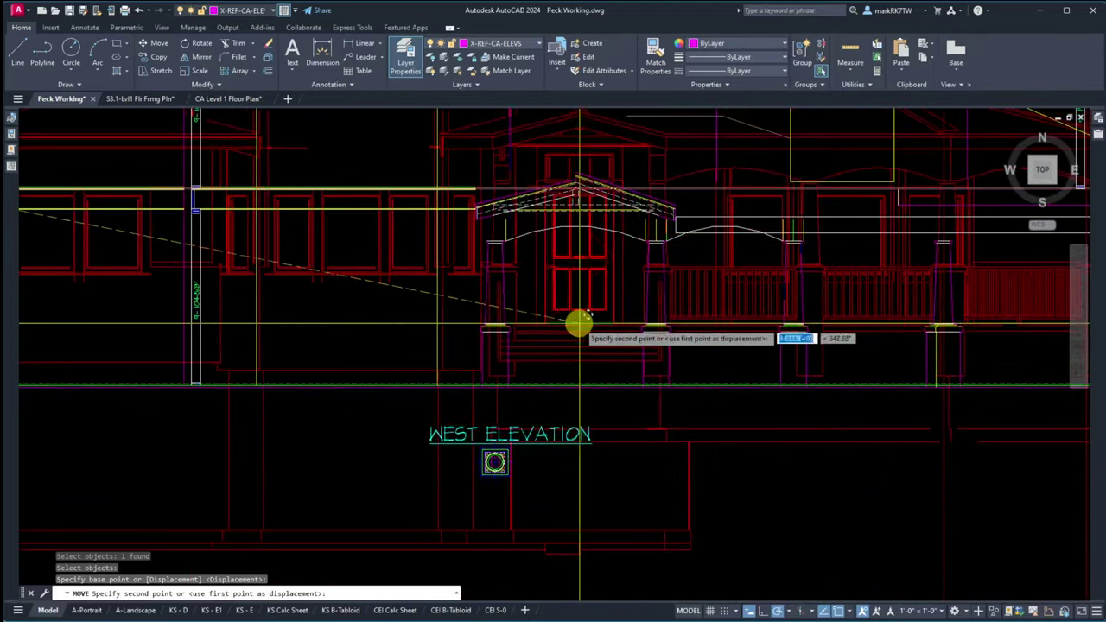
left_click(575, 223)
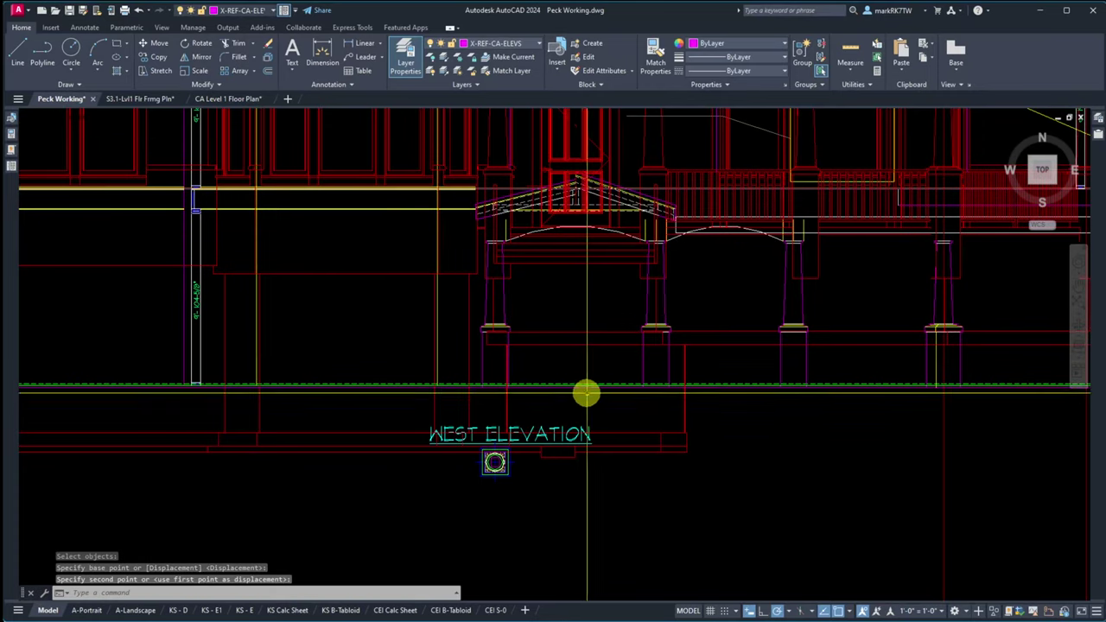
Step: Zoom in and select the moved xref to check its alignment
scroll(578, 355, "down", 5)
scroll(579, 354, "up", 2)
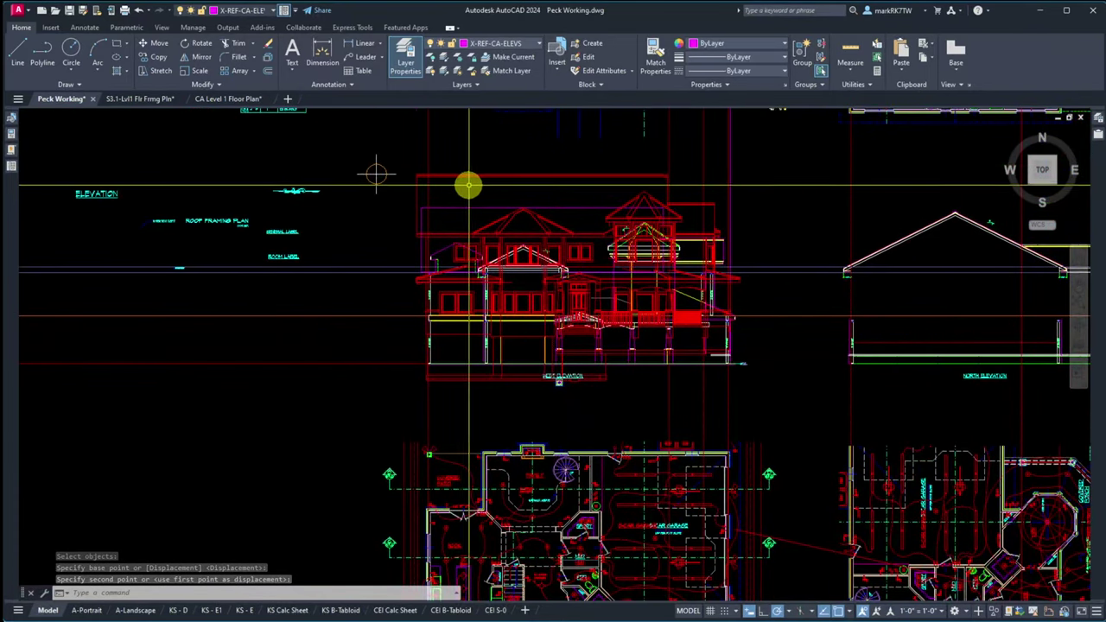
scroll(498, 294, "up", 1)
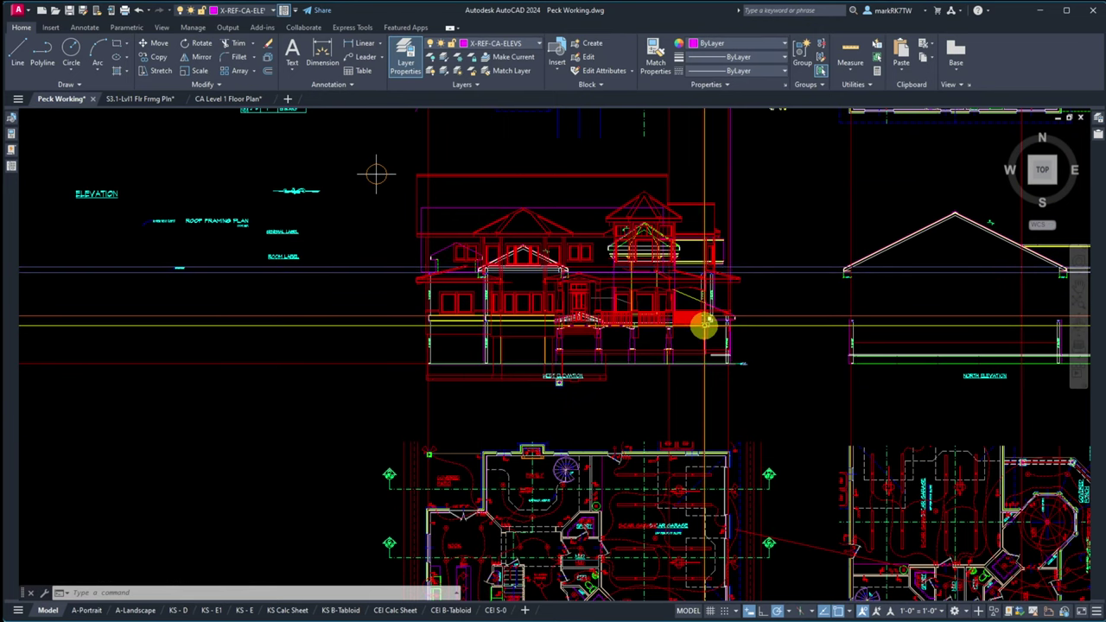
scroll(721, 306, "up", 5)
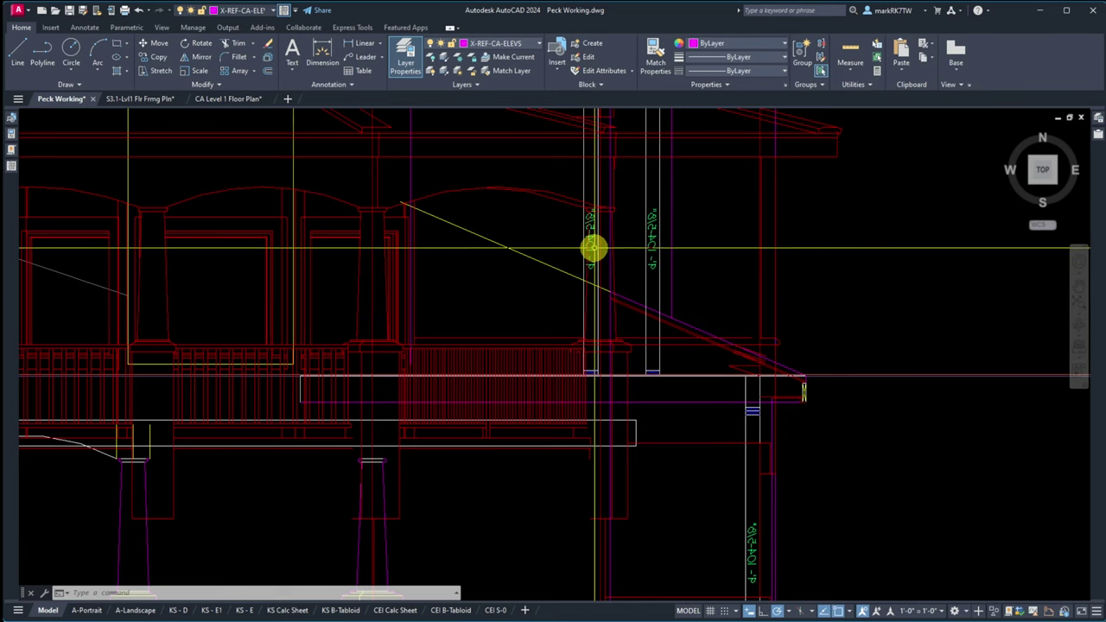
left_click(588, 252)
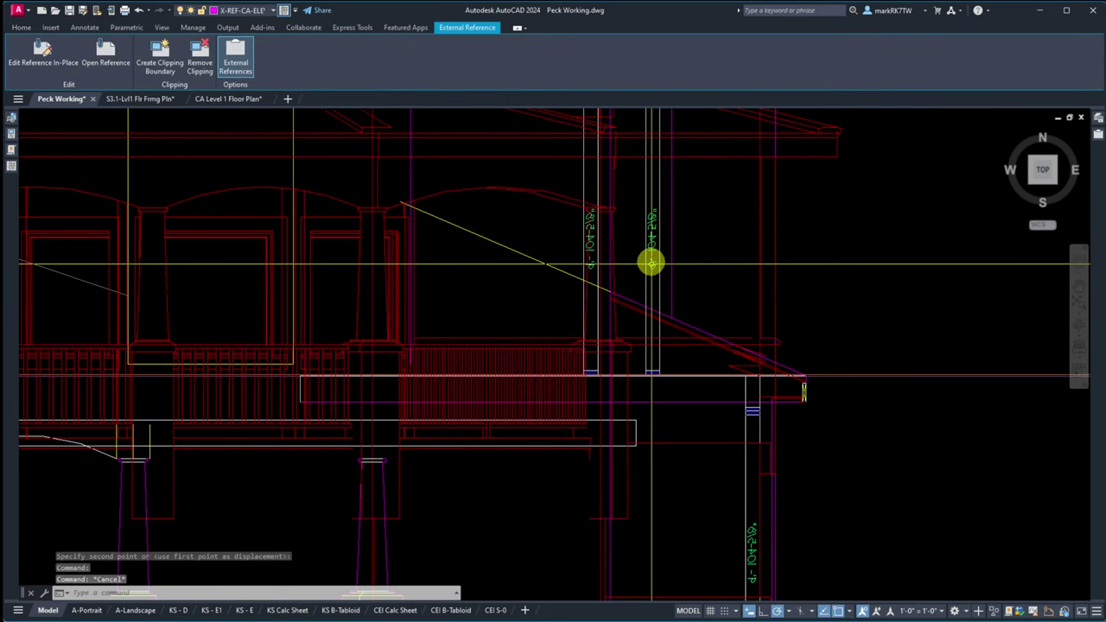
key("Escape")
left_click(652, 265)
left_click(636, 293)
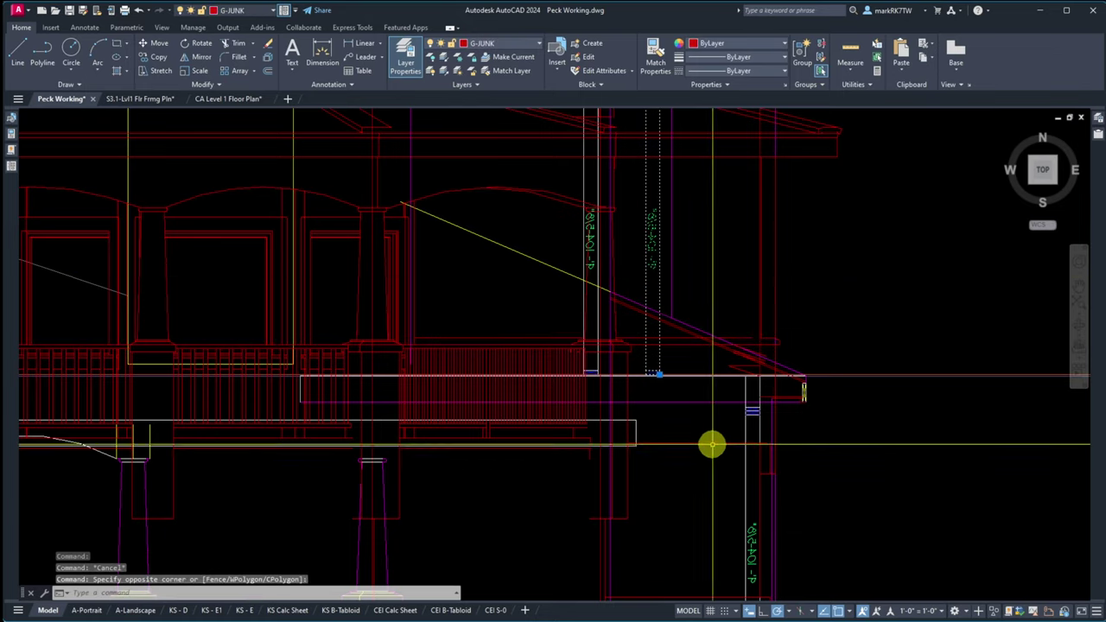
key("Escape")
scroll(780, 459, "down", 3)
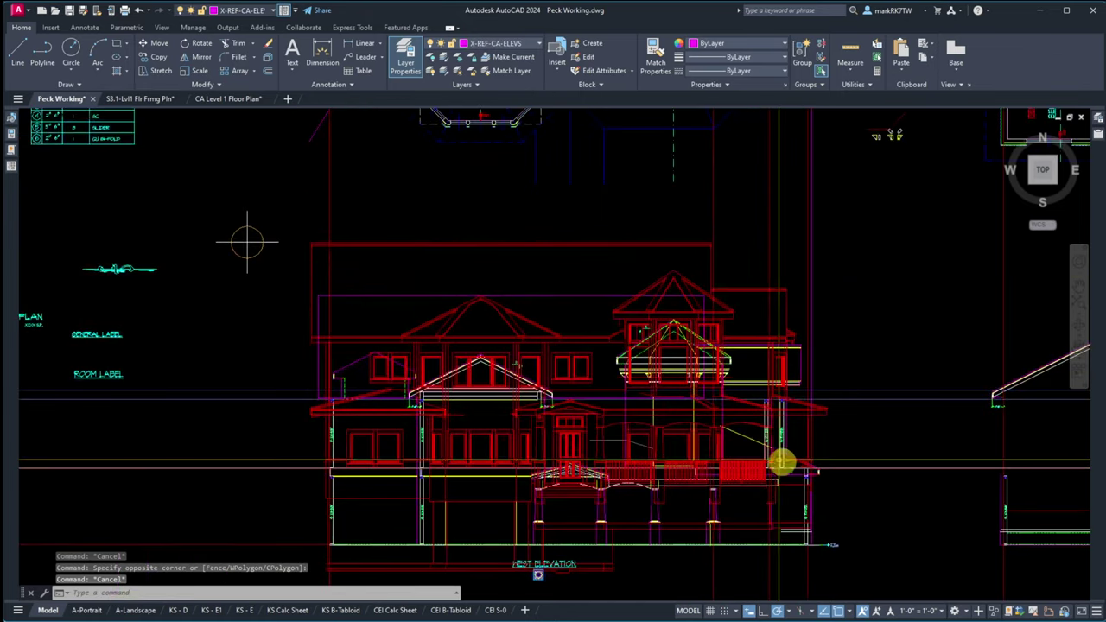
scroll(704, 435, "up", 5)
scroll(701, 289, "down", 2)
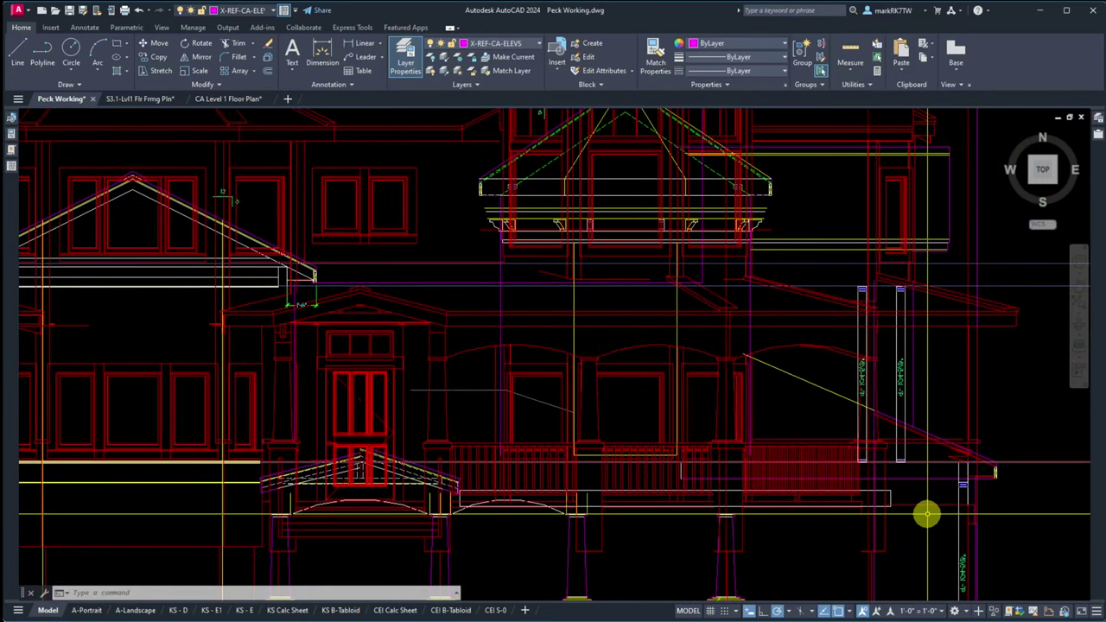
scroll(804, 309, "down", 4)
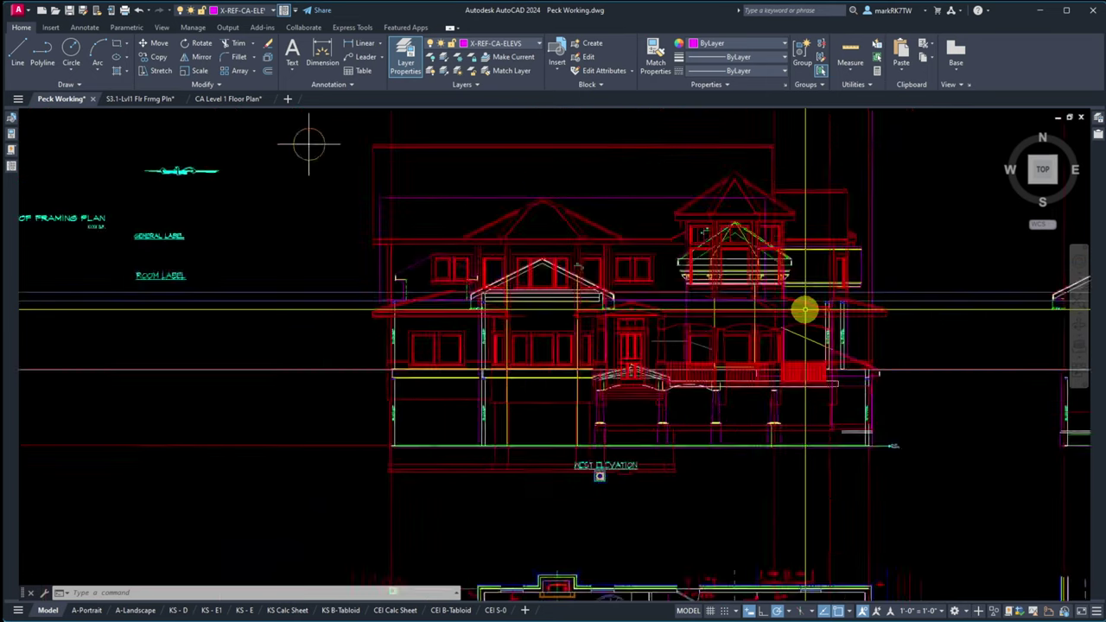
scroll(799, 316, "down", 4)
scroll(769, 314, "up", 2)
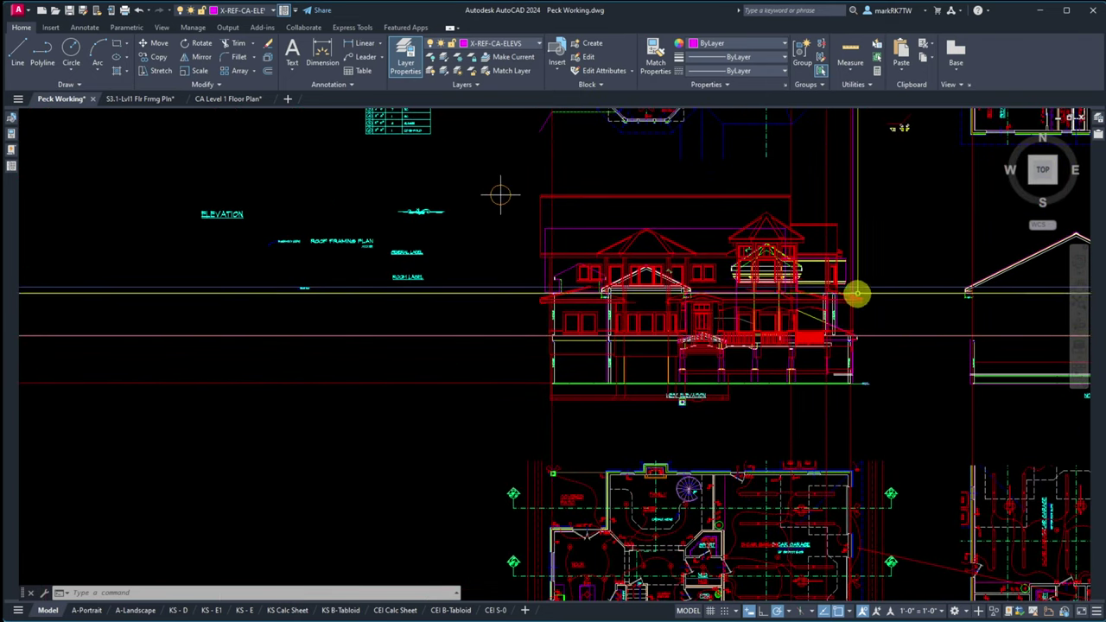
scroll(856, 286, "up", 6)
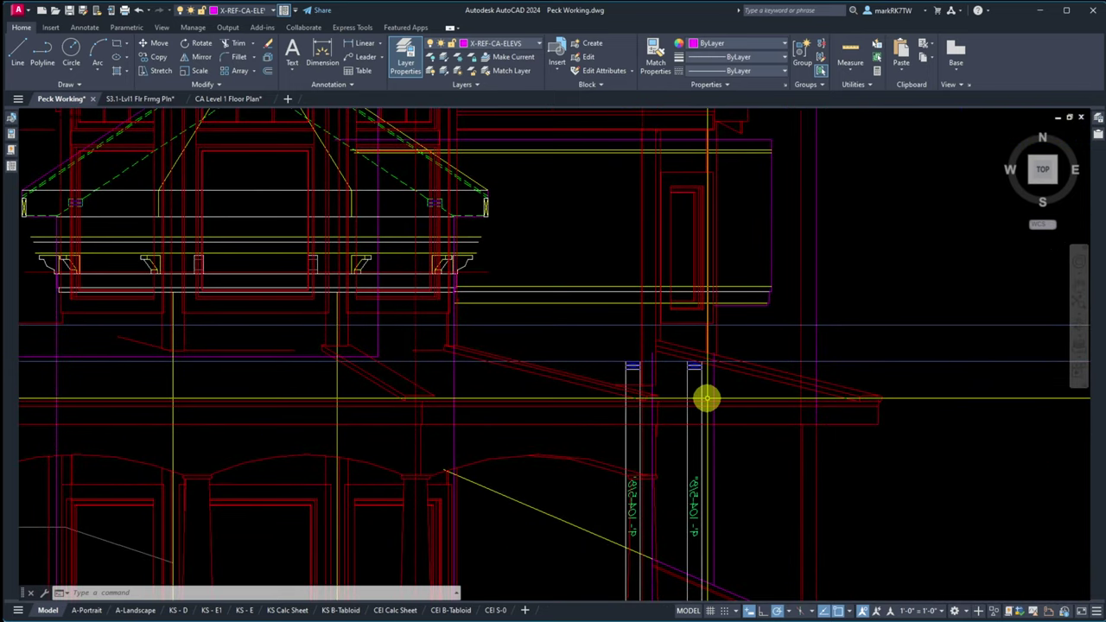
scroll(938, 323, "down", 5)
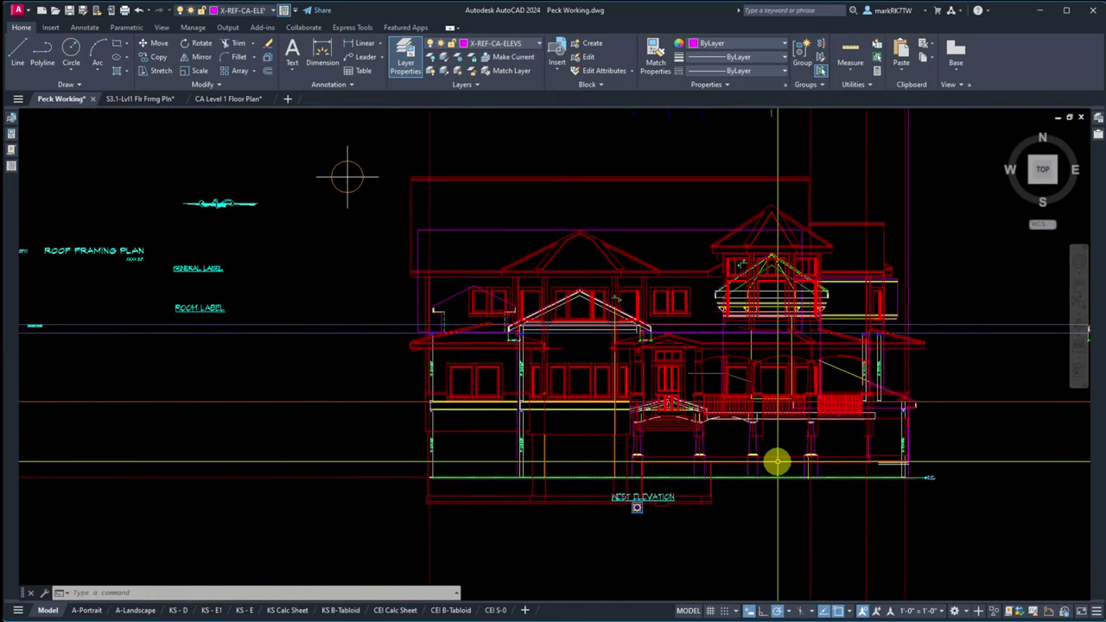
scroll(777, 462, "up", 4)
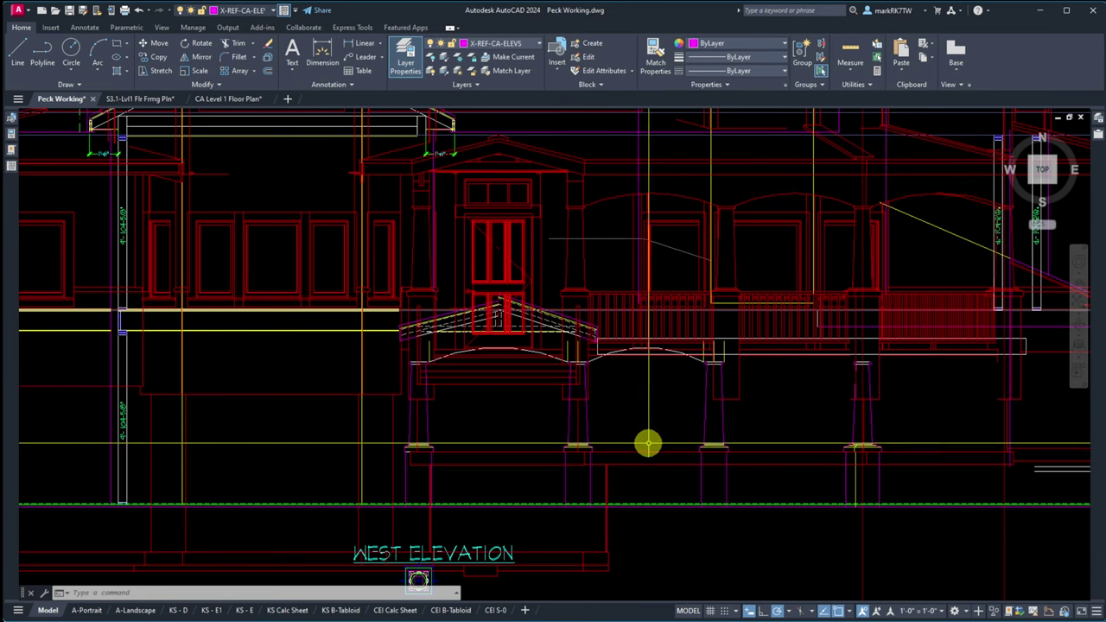
scroll(459, 350, "up", 5)
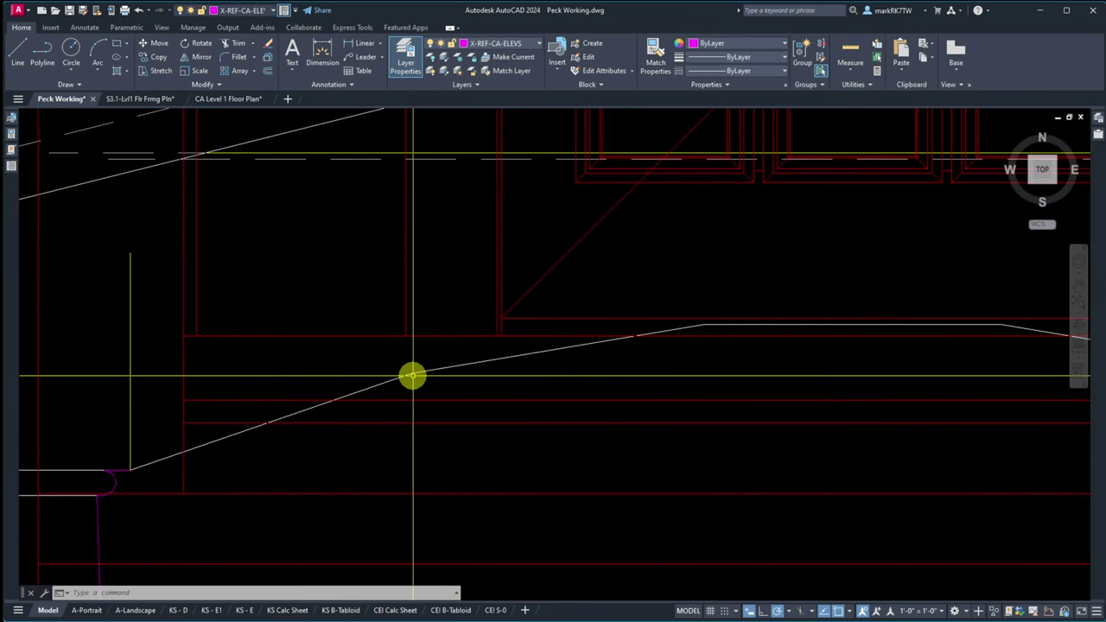
mouse_move(296, 615)
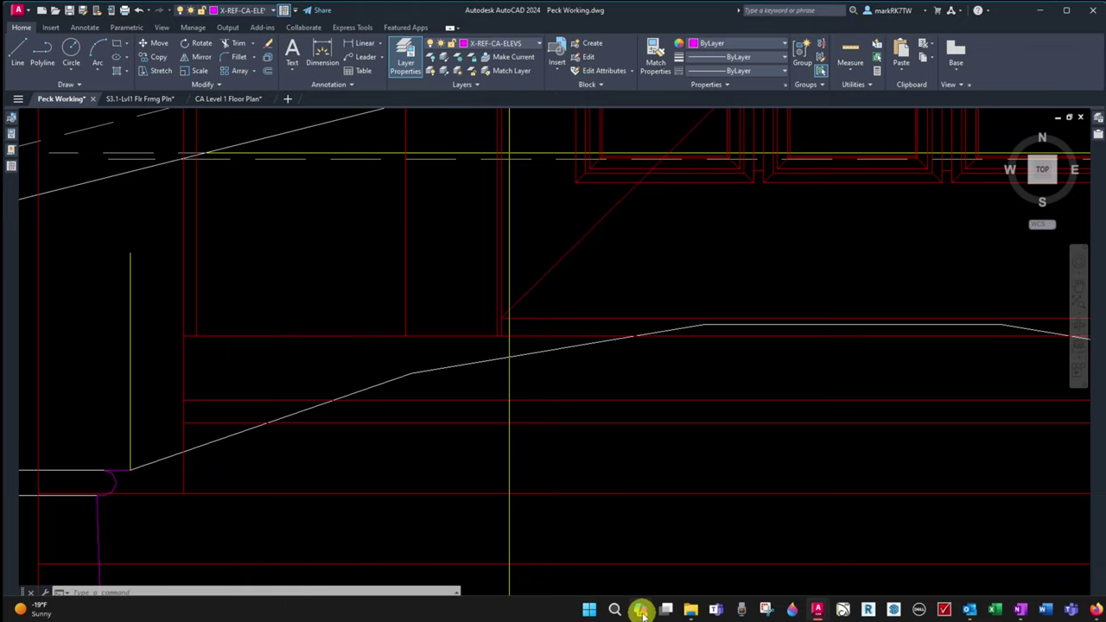
left_click(844, 610)
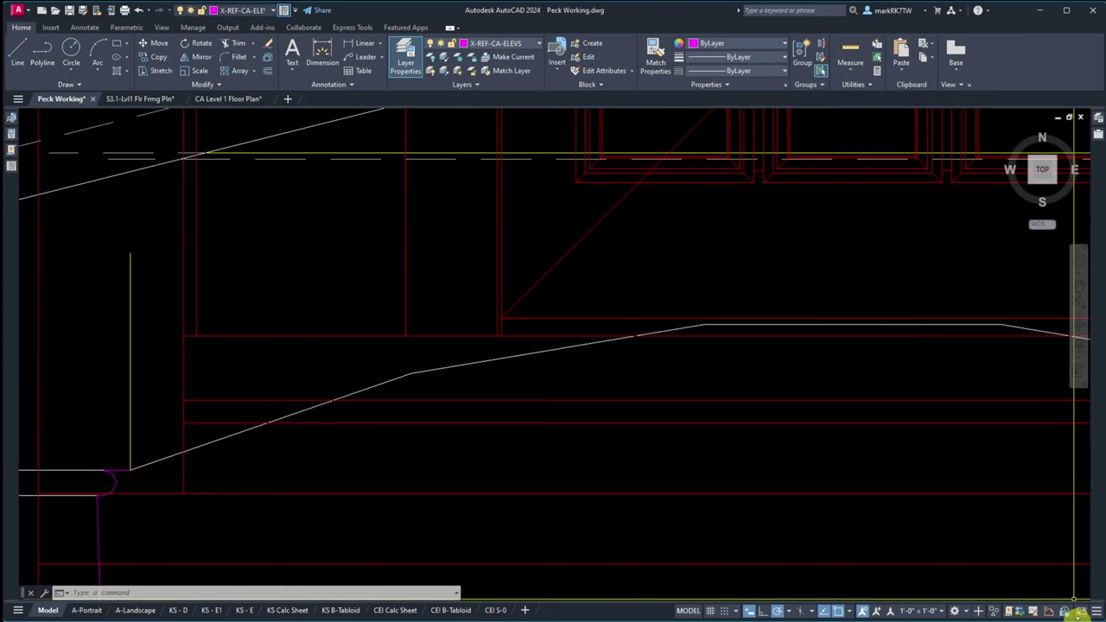
Step: Check CA West_Elevation.dwg is in Export from Chief, then launch Chief Architect Premier X15
key("alt+Tab")
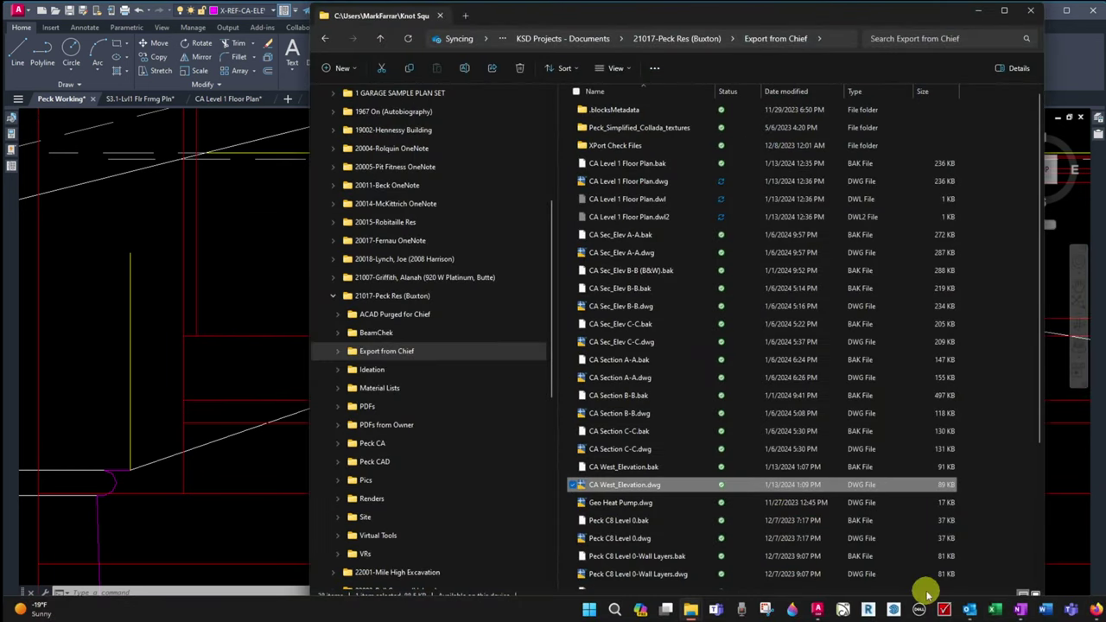
left_click(842, 610)
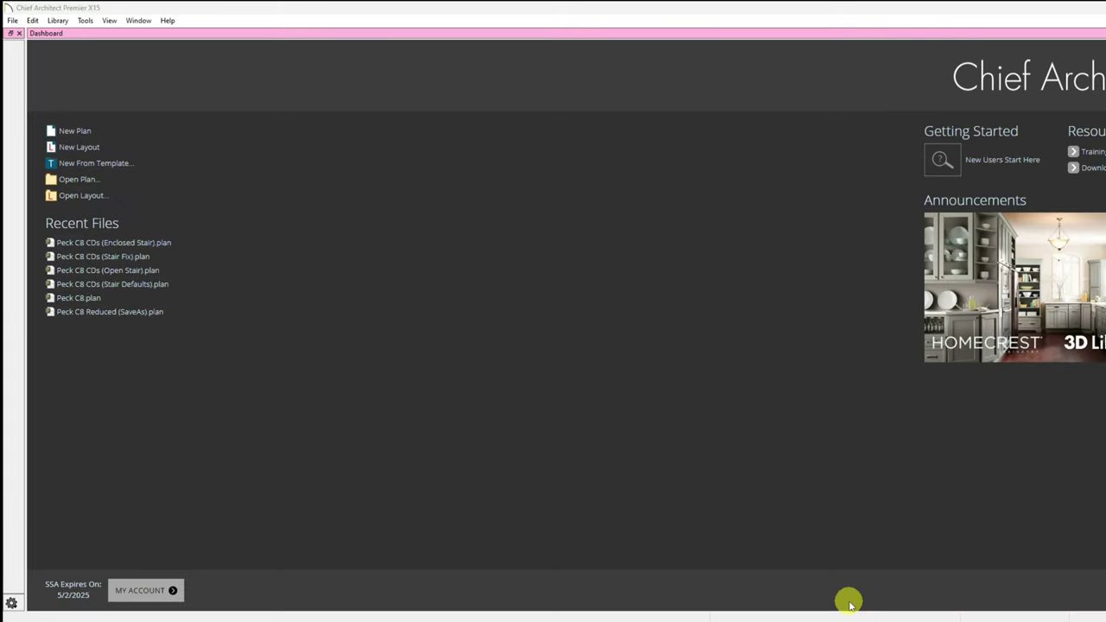
Step: Load Peck C8 CDs (Enclosed Stair).plan from Recent Files, accepting the autosave and font-replacement prompts, and zoom out
left_click(134, 246)
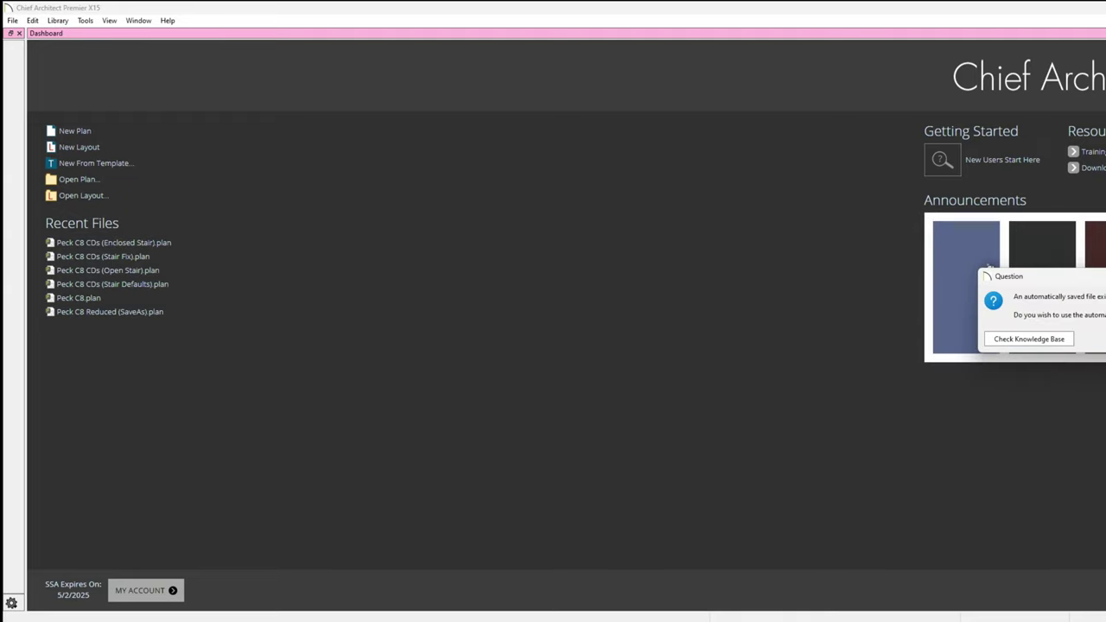
key("Return")
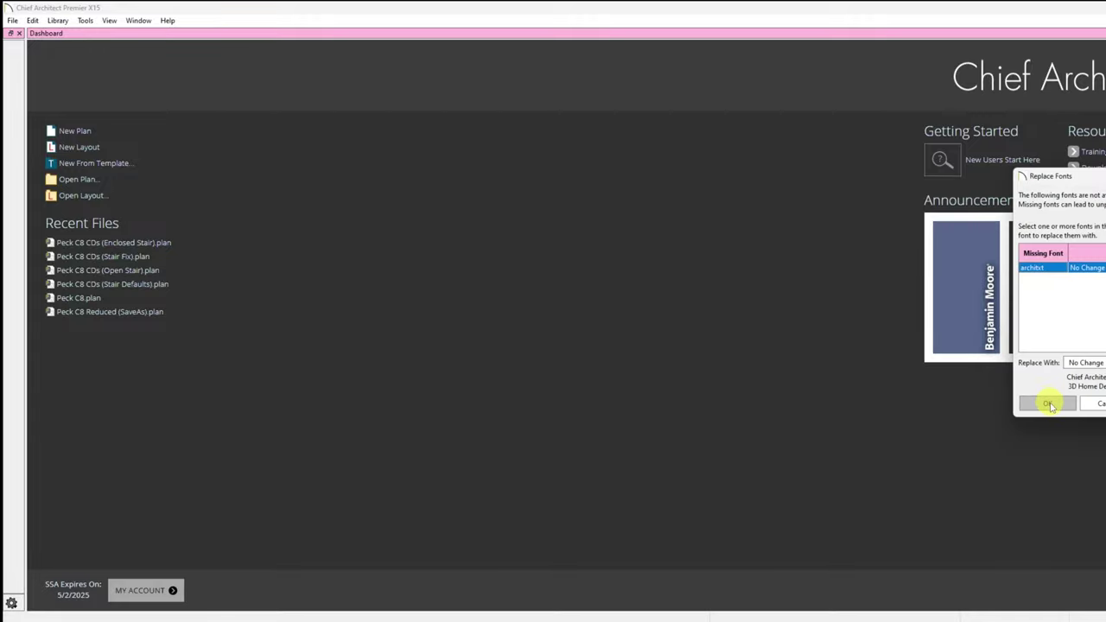
left_click(1048, 404)
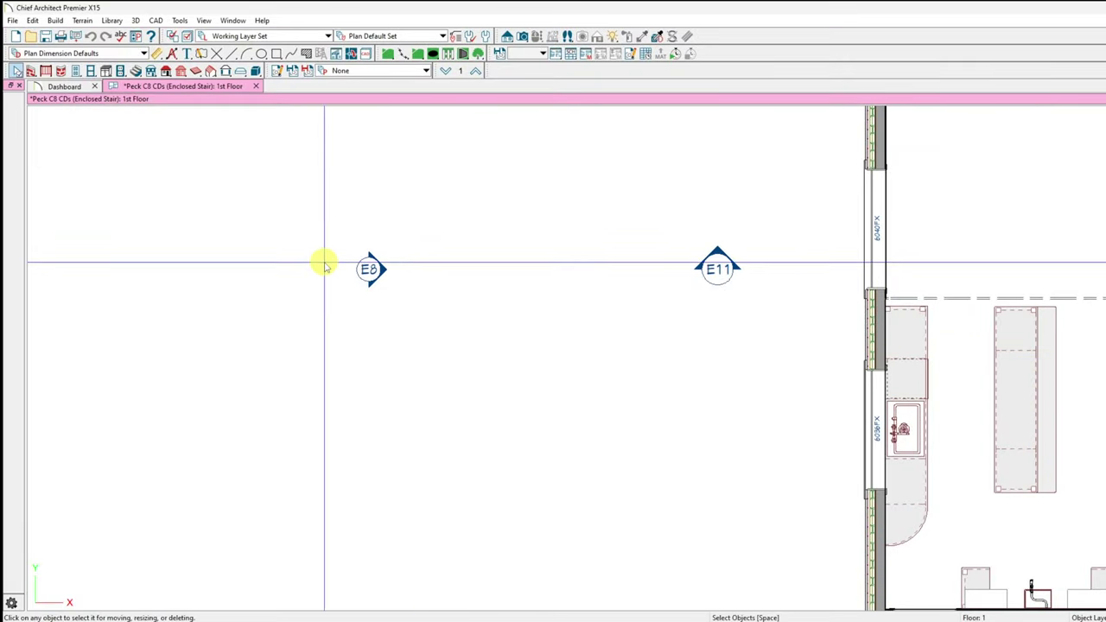
scroll(321, 259, "down", 3)
scroll(604, 209, "down", 3)
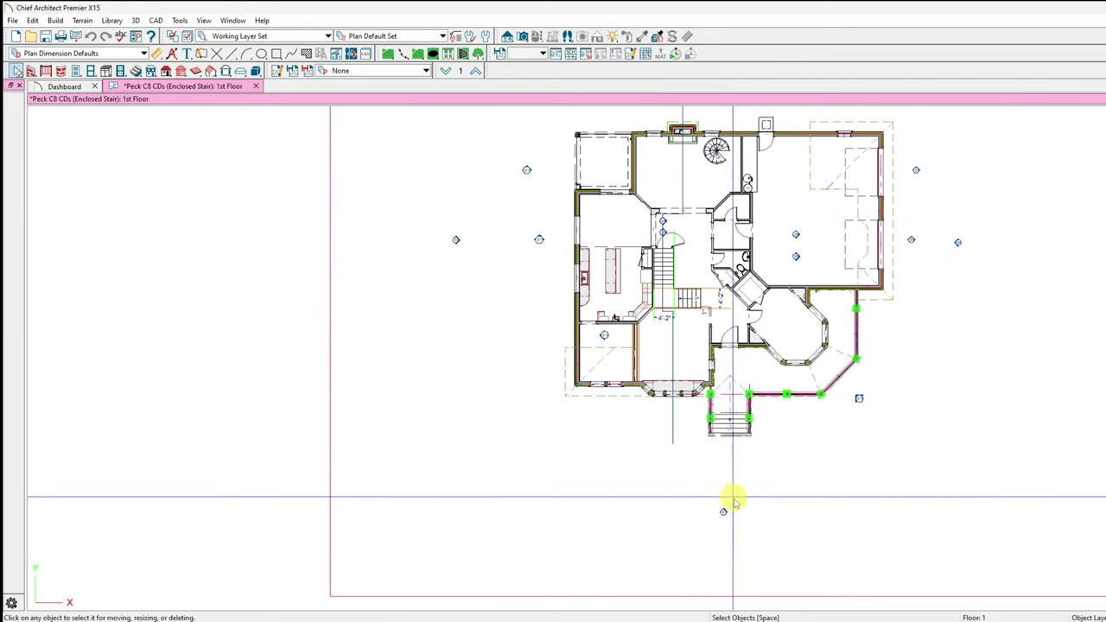
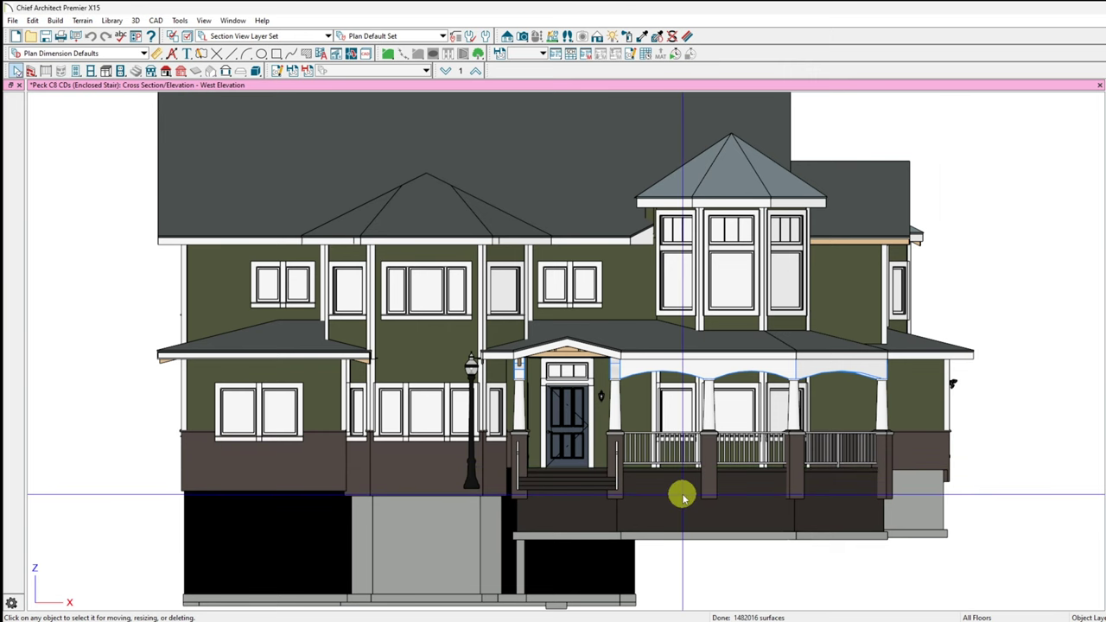
Step: Abandon a first DWG export attempt and switch to the Section EXPORT 2 ACAD layer set
scroll(544, 453, "down", 1)
scroll(544, 454, "down", 1)
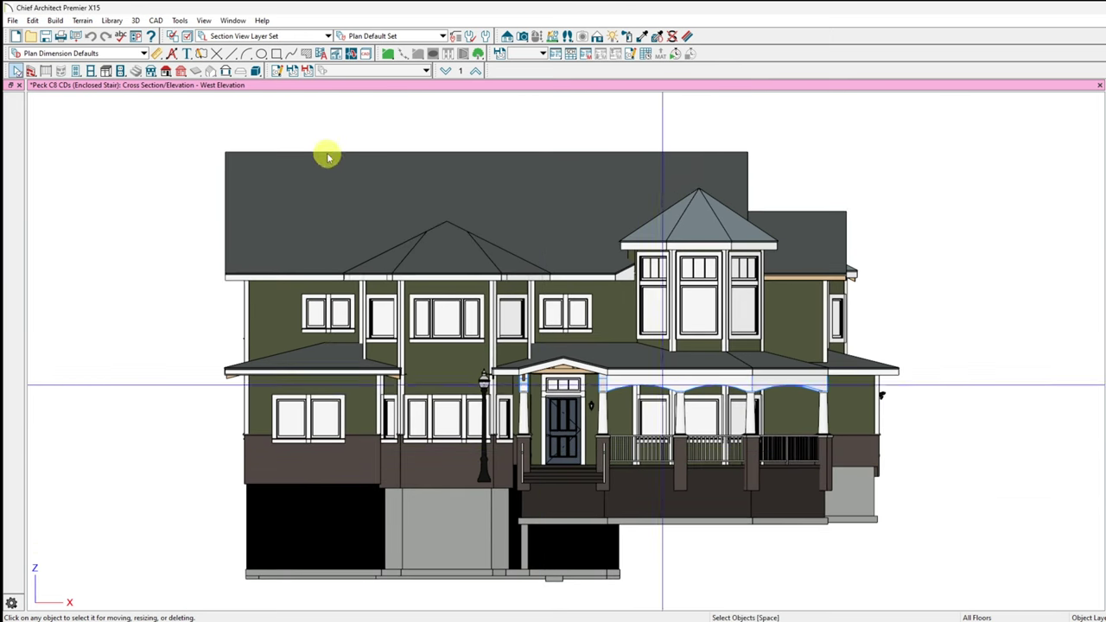
left_click(12, 20)
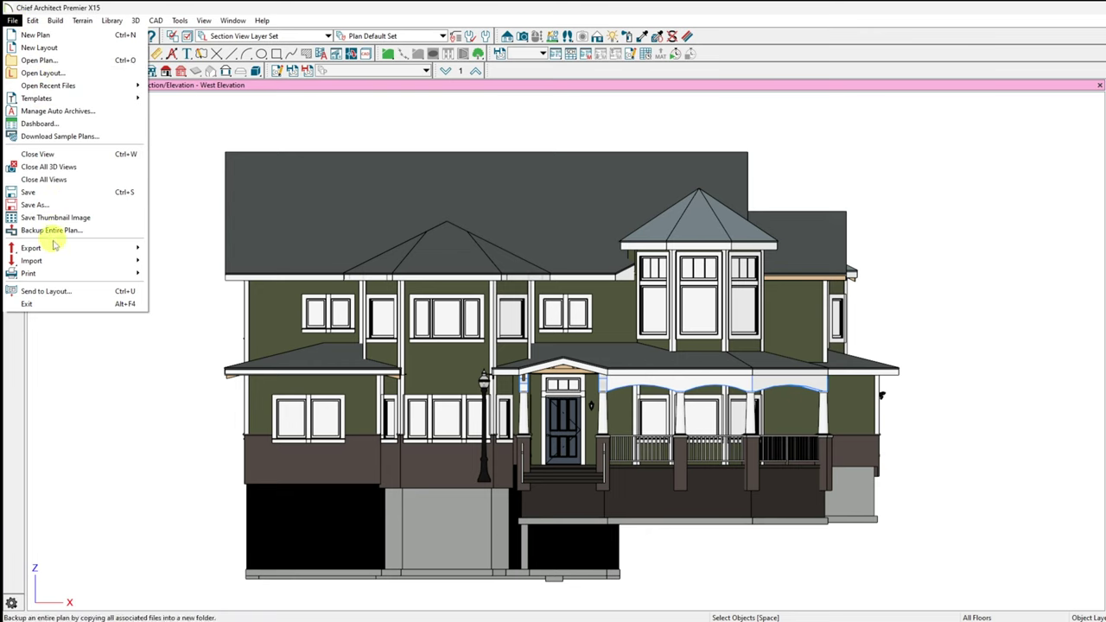
mouse_move(52, 248)
left_click(179, 261)
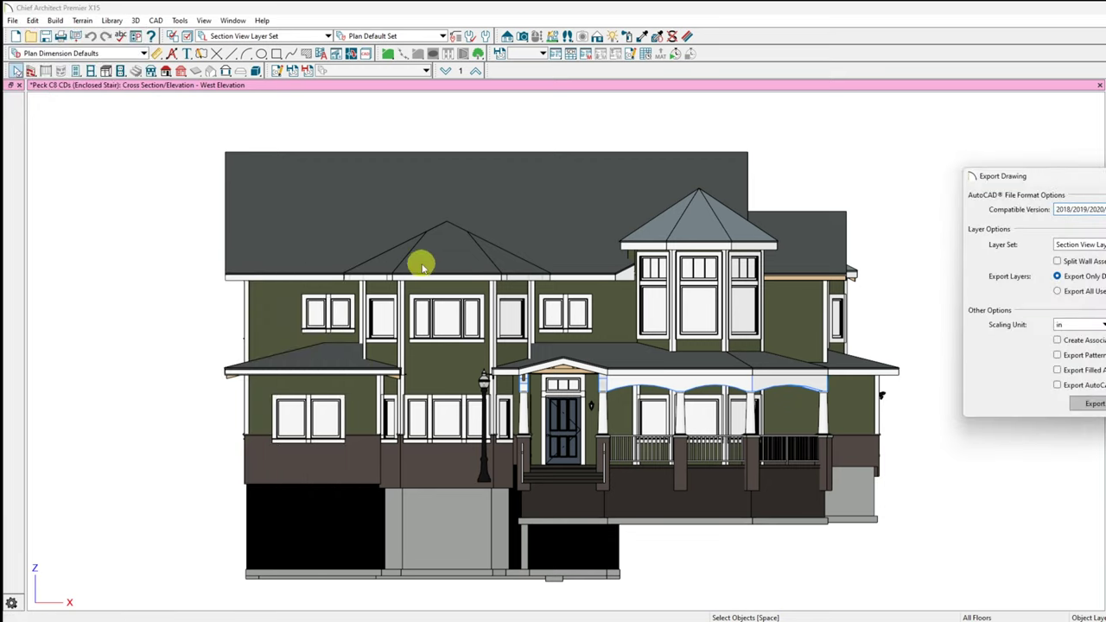
left_click(1091, 404)
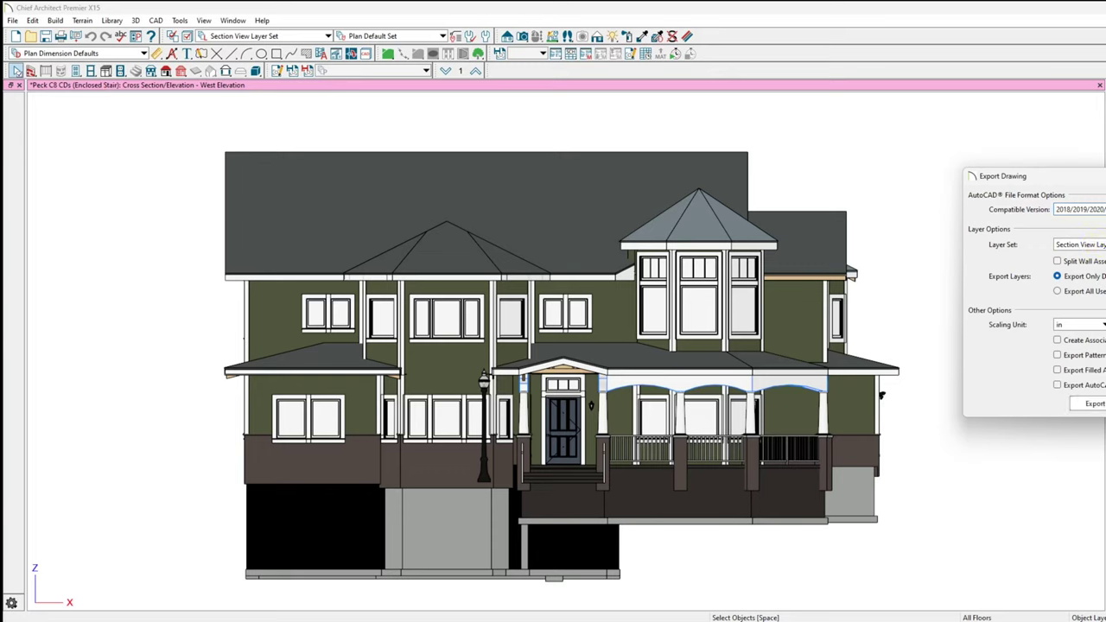
left_click(1091, 404)
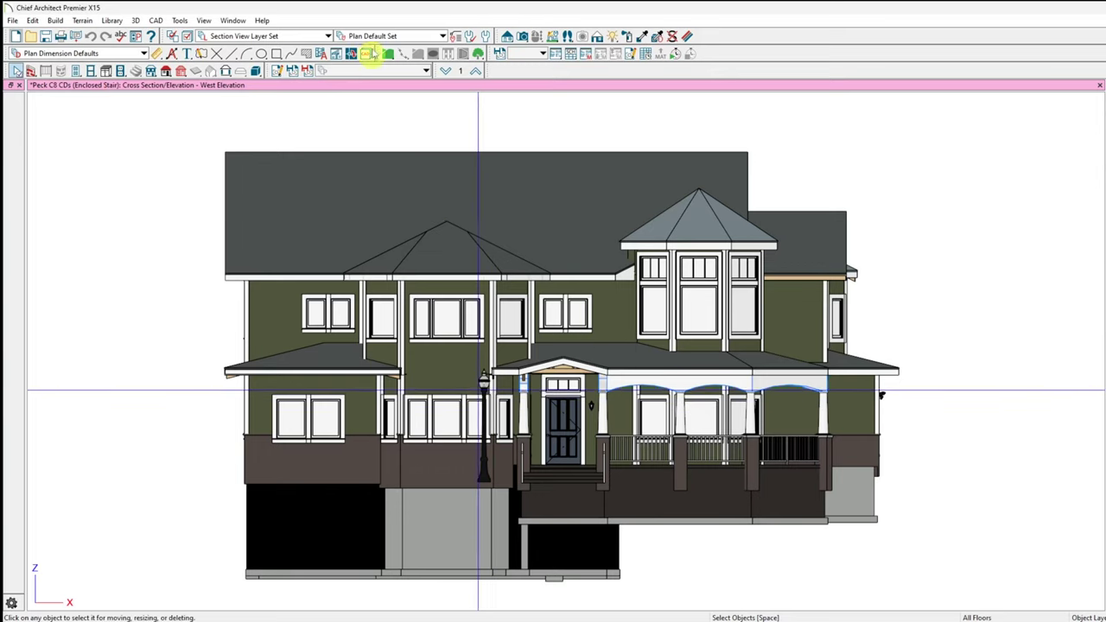
left_click(313, 37)
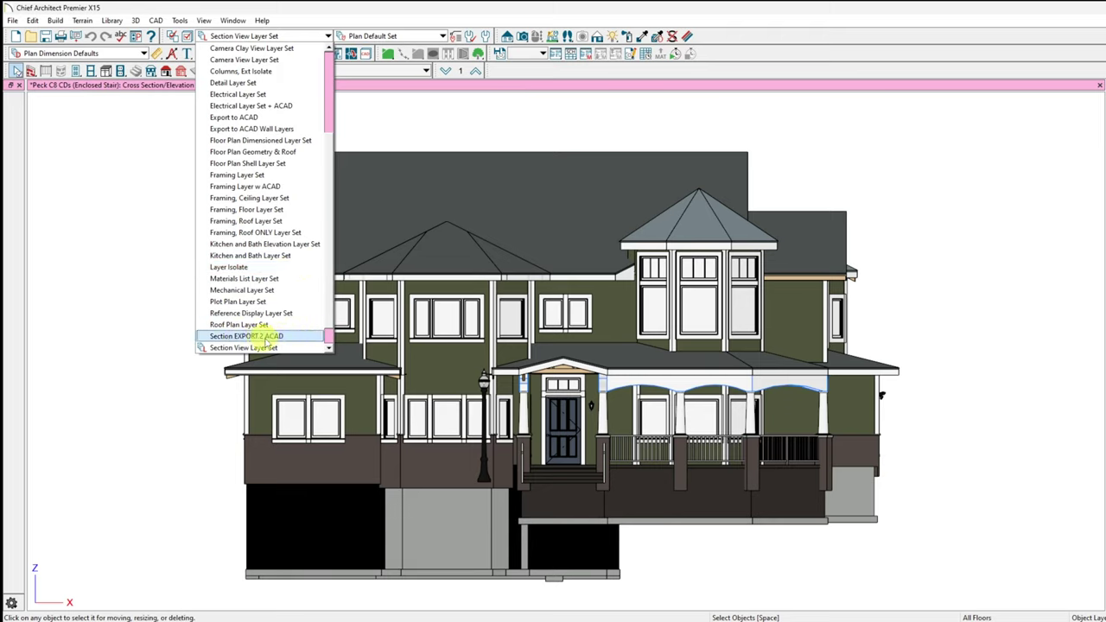
left_click(262, 339)
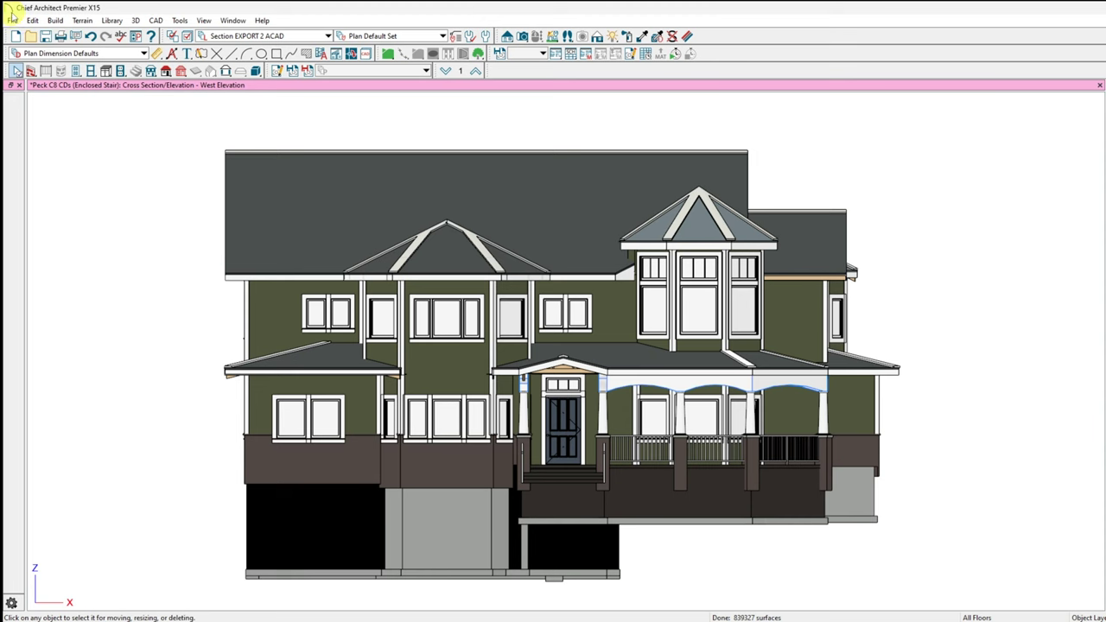
Step: Export the current west elevation view to DWG with the default export options
left_click(12, 20)
mouse_move(27, 248)
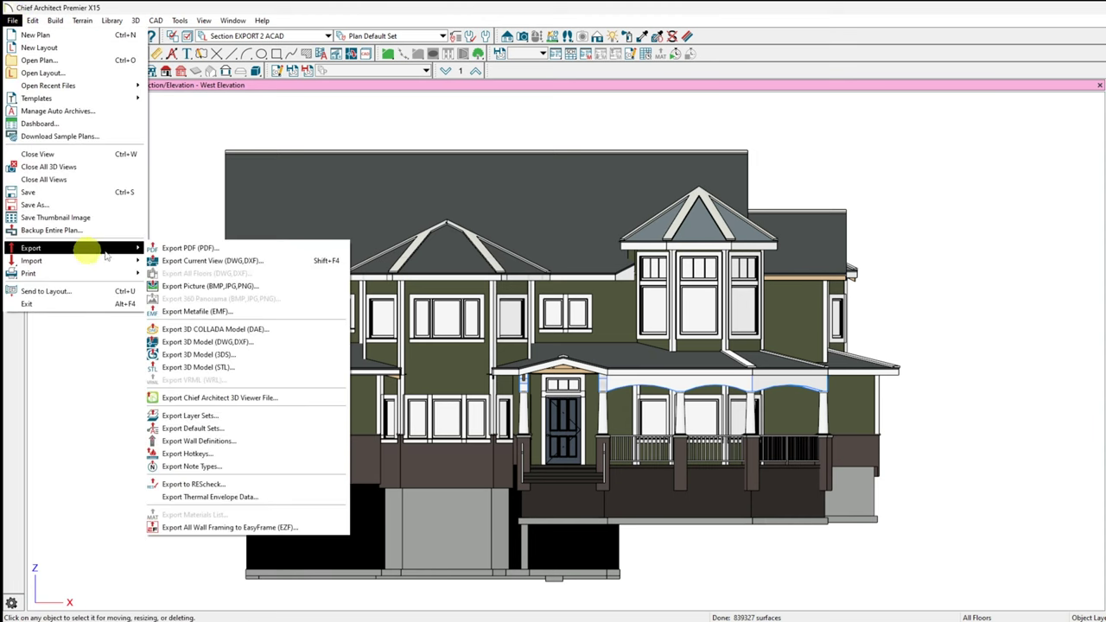
left_click(183, 261)
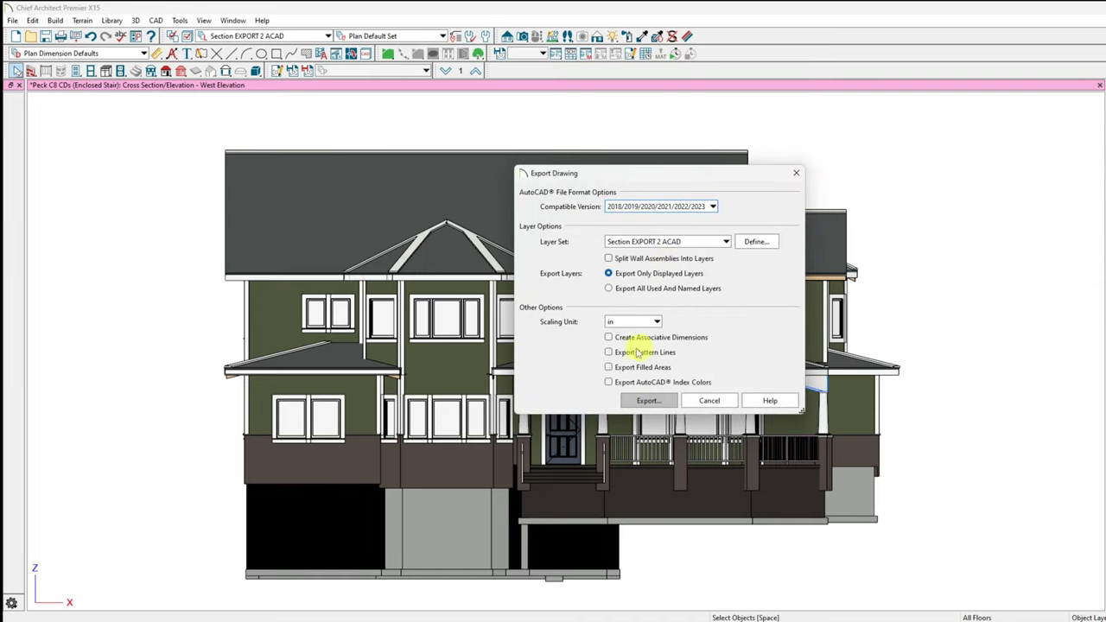
left_click(648, 405)
left_click(650, 400)
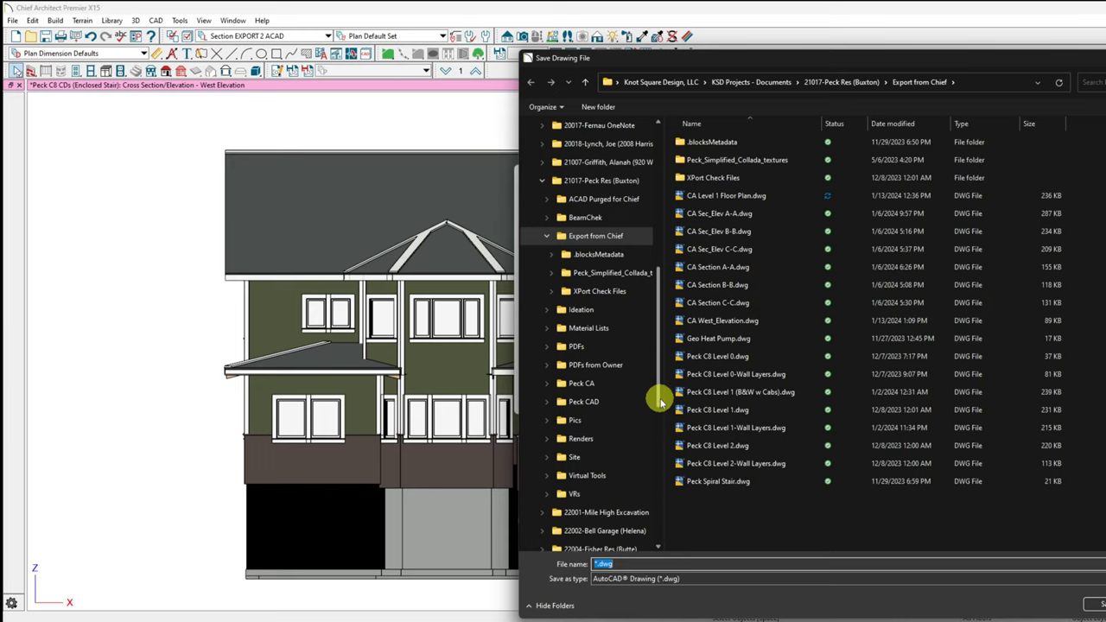
Step: Save the export as CA West_Elev.dwg, trimmed from the existing CA West_Elevation.dwg name
left_click(718, 321)
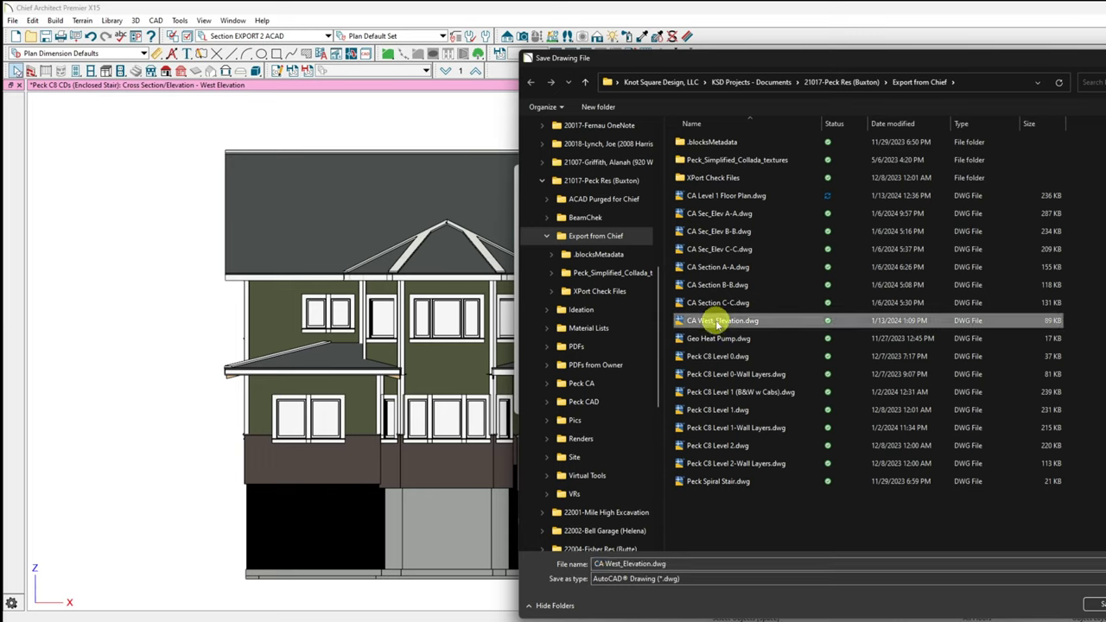
left_click(650, 562)
left_click(648, 563)
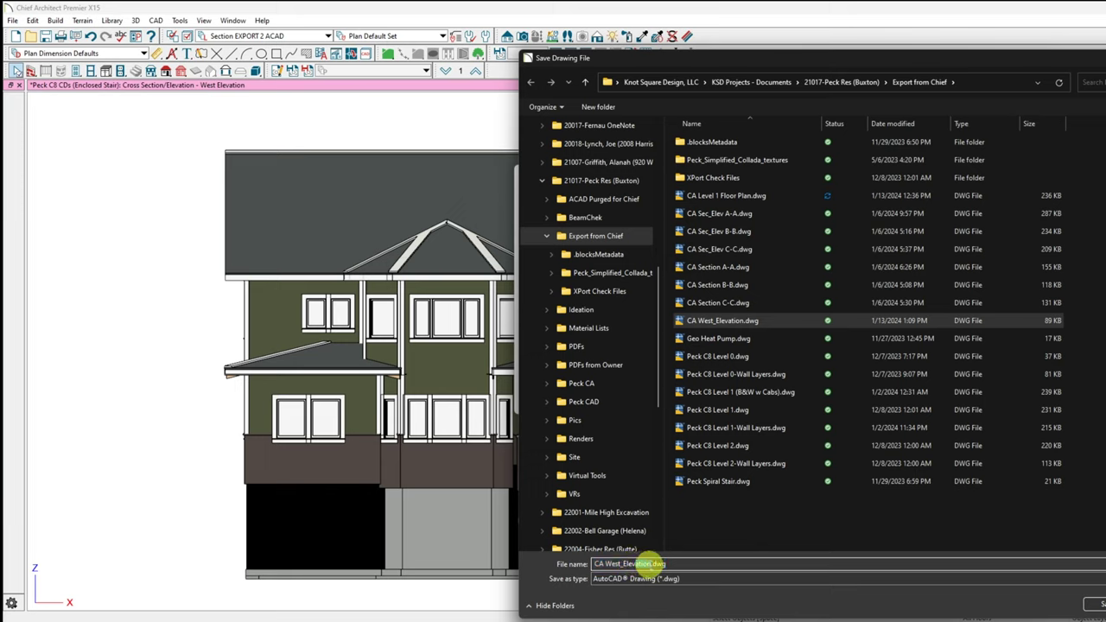
key("shift+Left")
key("shift+Left")
key("shift+Left")
key("shift+Left")
key("shift+Left")
key("BackSpace")
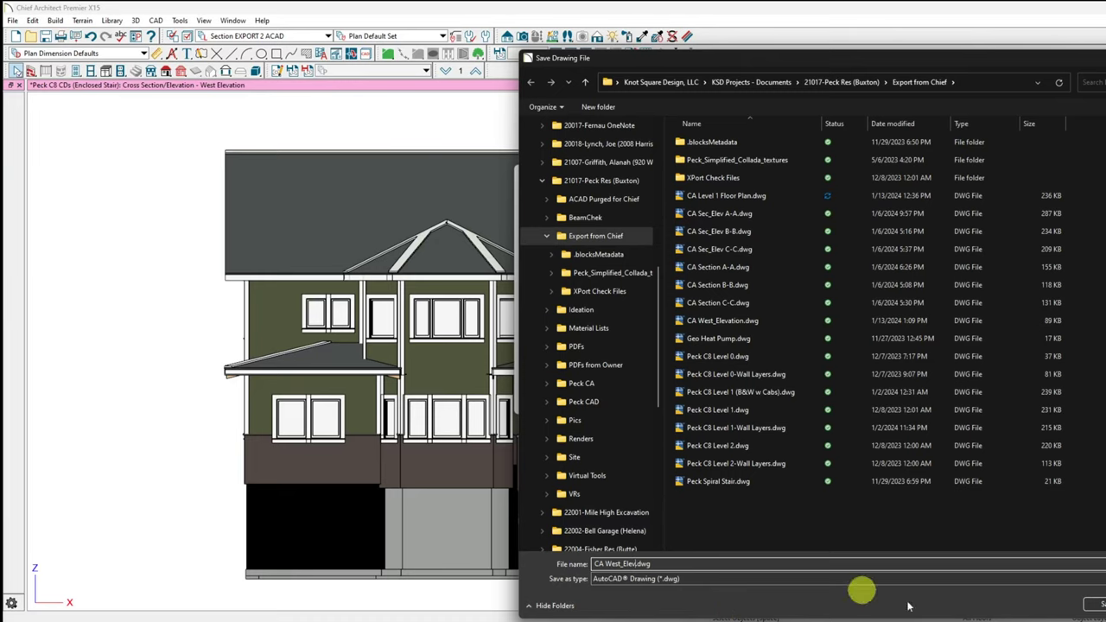
left_click(1099, 604)
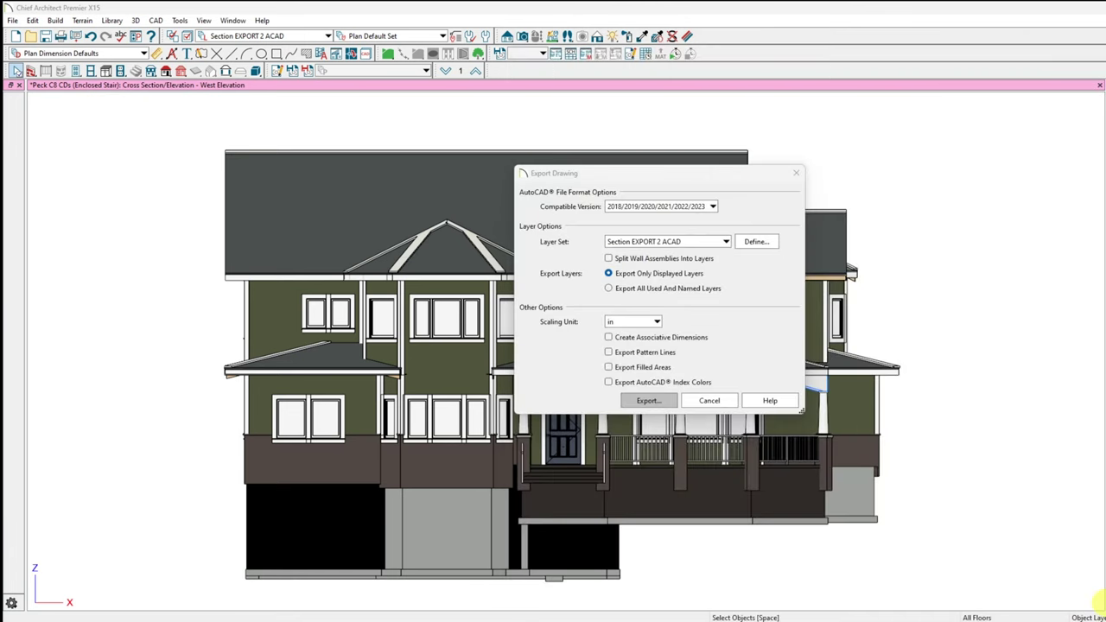
key("Return")
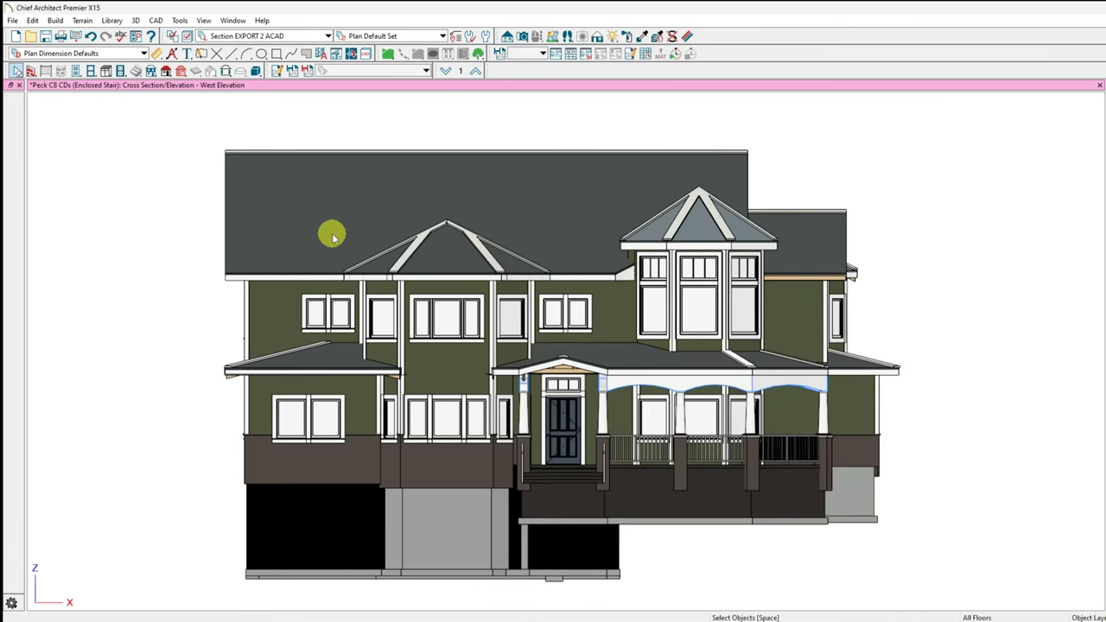
mouse_move(816, 610)
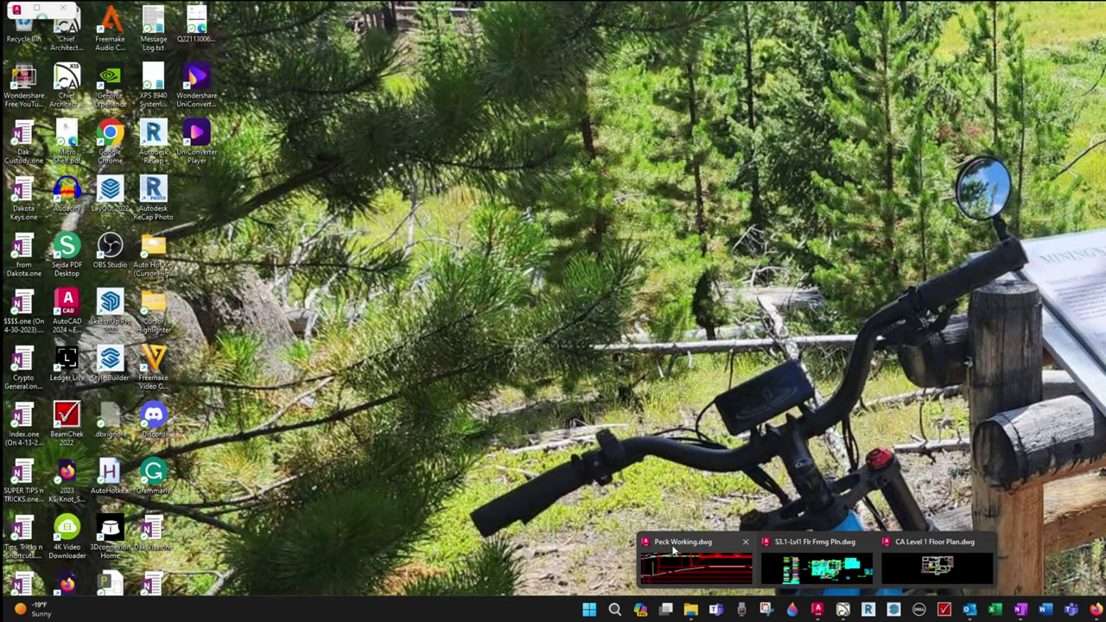
Step: In AutoCAD, open CA West_Elev.dwg and accept the non-Autodesk DWG warning
left_click(674, 551)
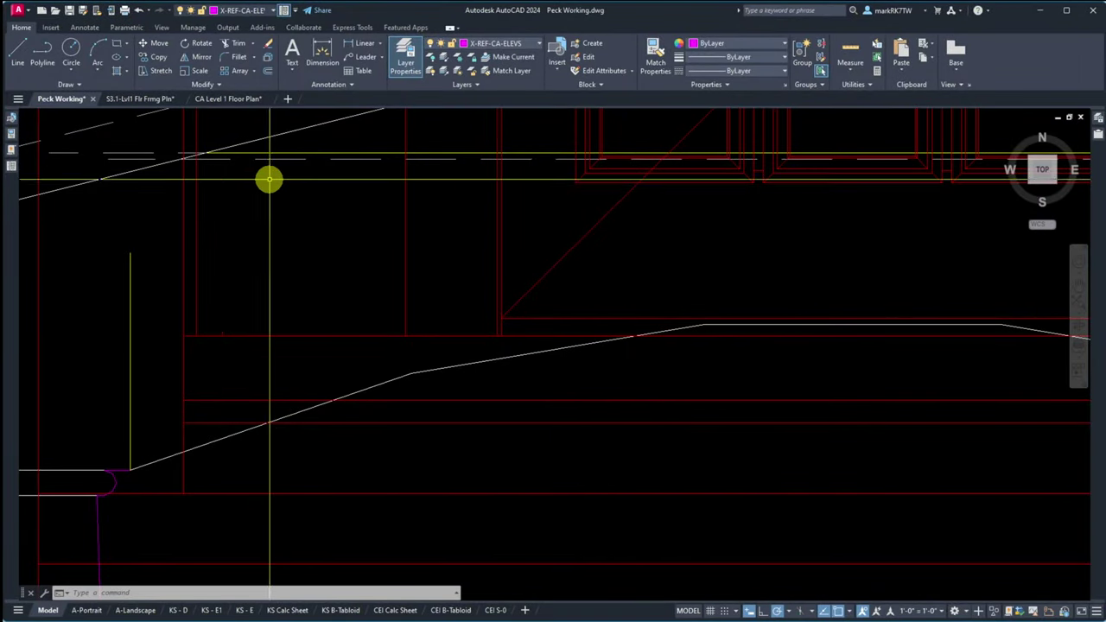
left_click(55, 9)
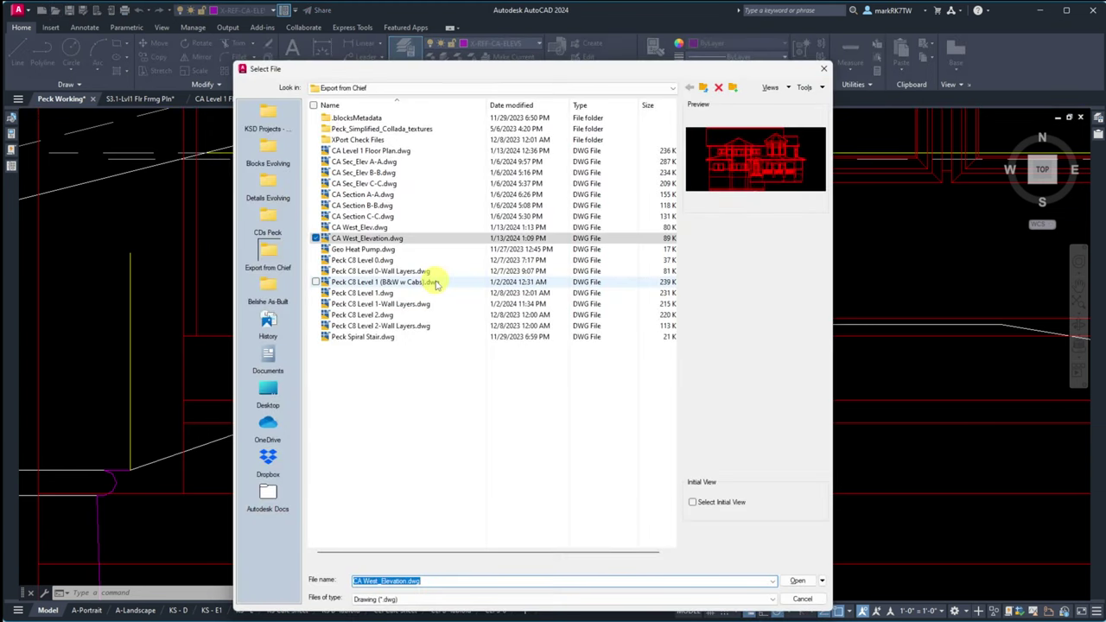
left_click(372, 227)
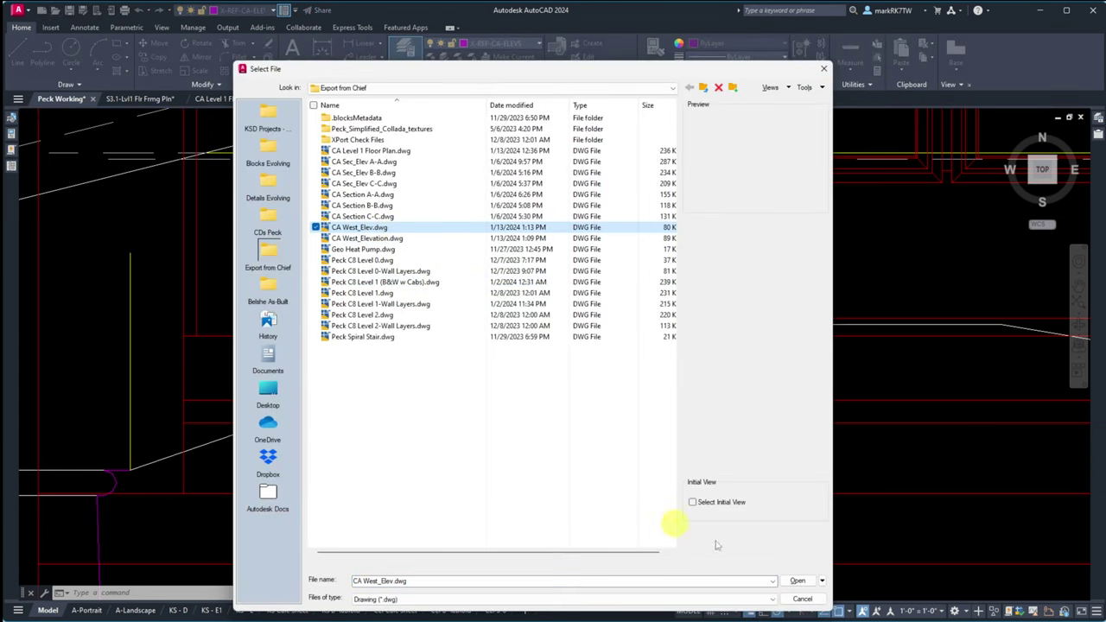
left_click(796, 580)
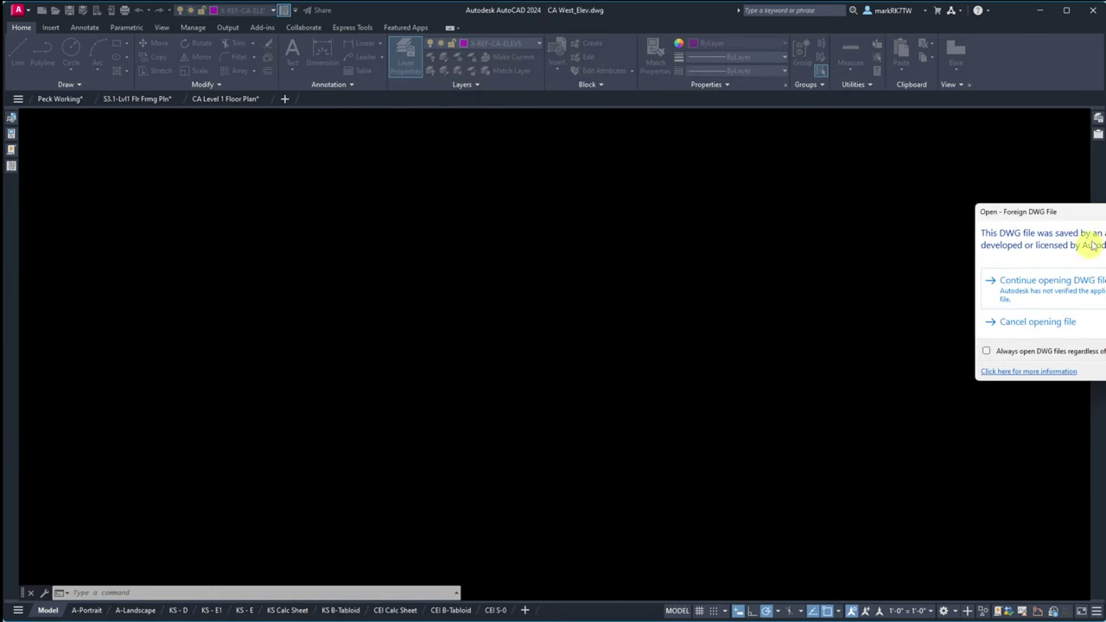
left_click(593, 348)
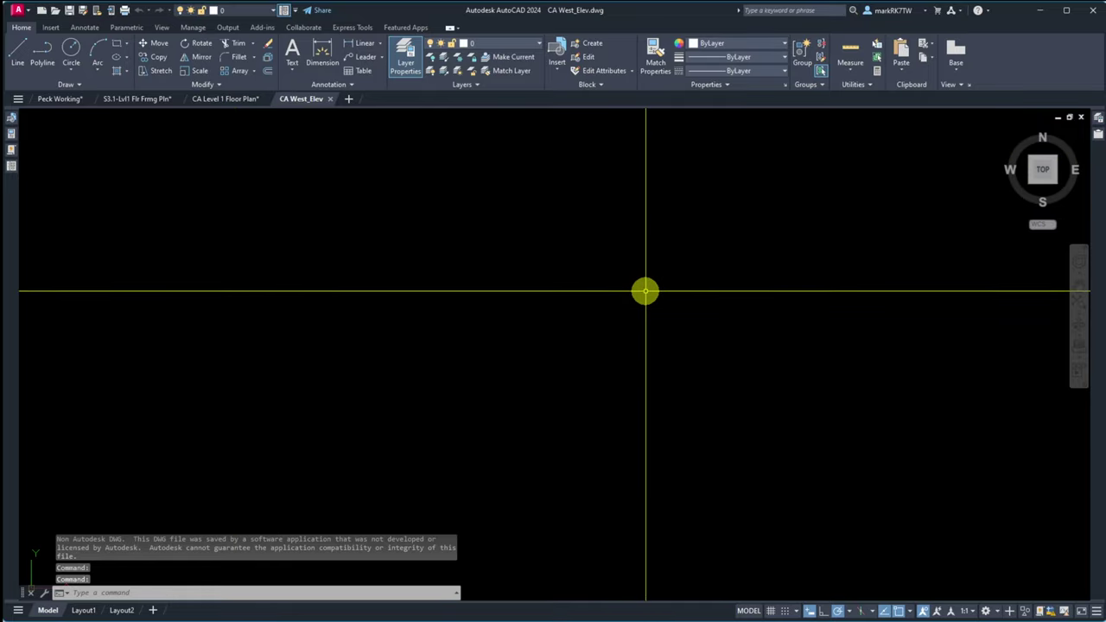
Step: Zoom to extents and set the colour of all elevation geometry to ByLayer
type("z")
key("Return")
type("e")
key("Return")
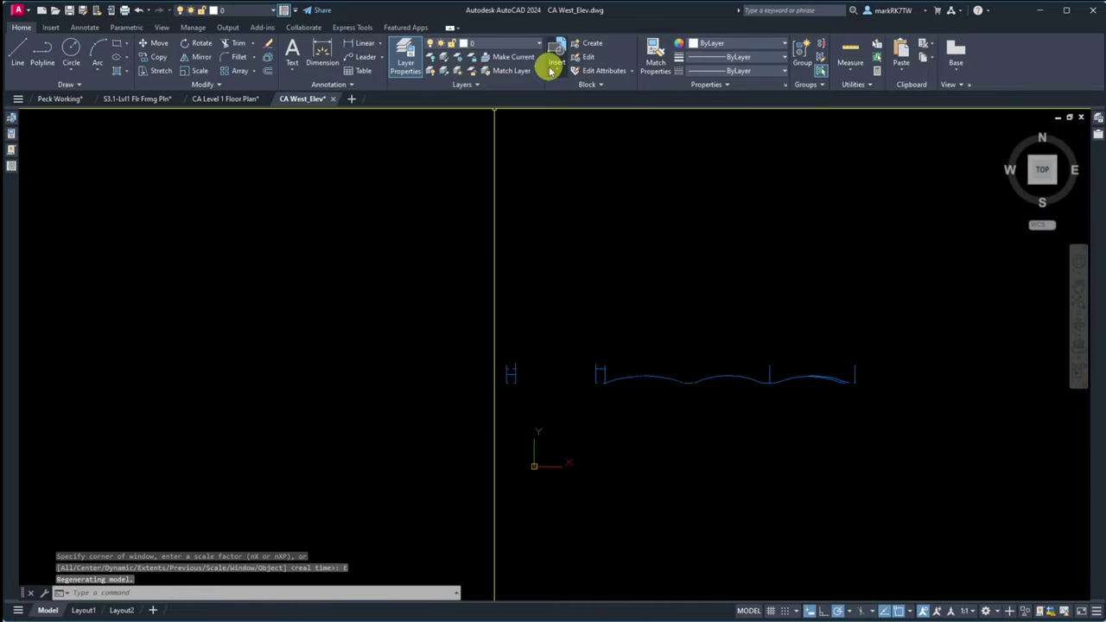
scroll(432, 265, "down", 4)
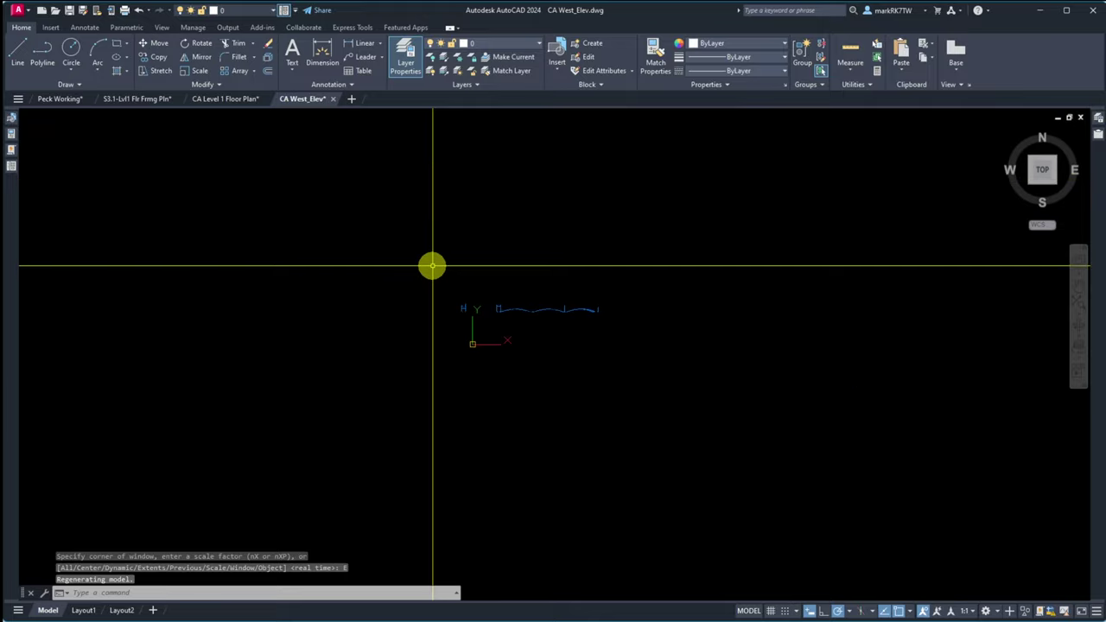
left_click(314, 113)
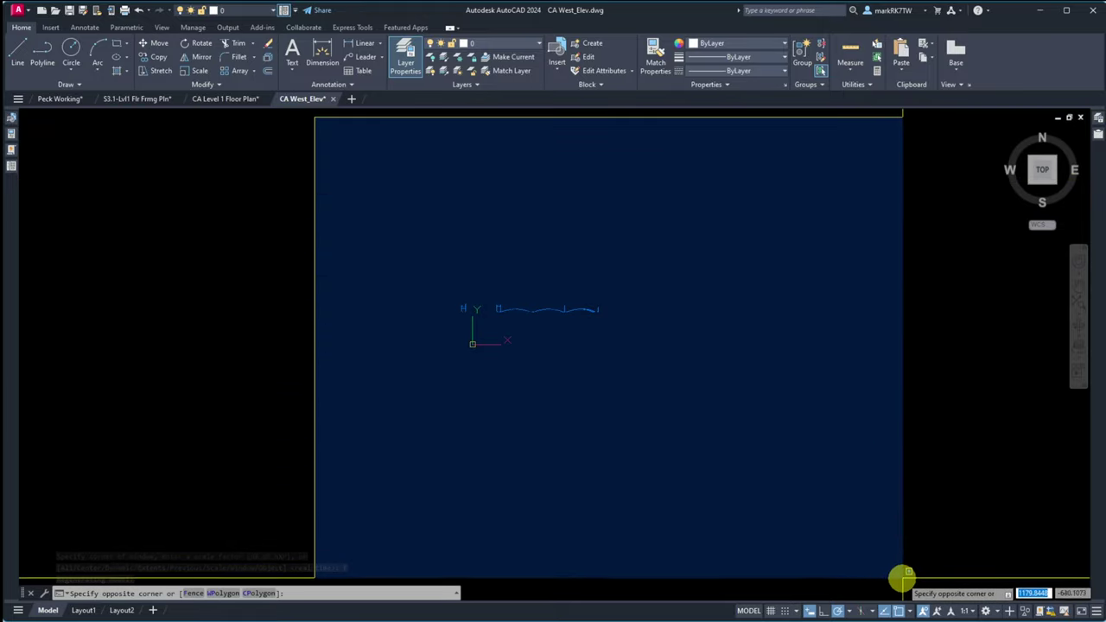
left_click(904, 577)
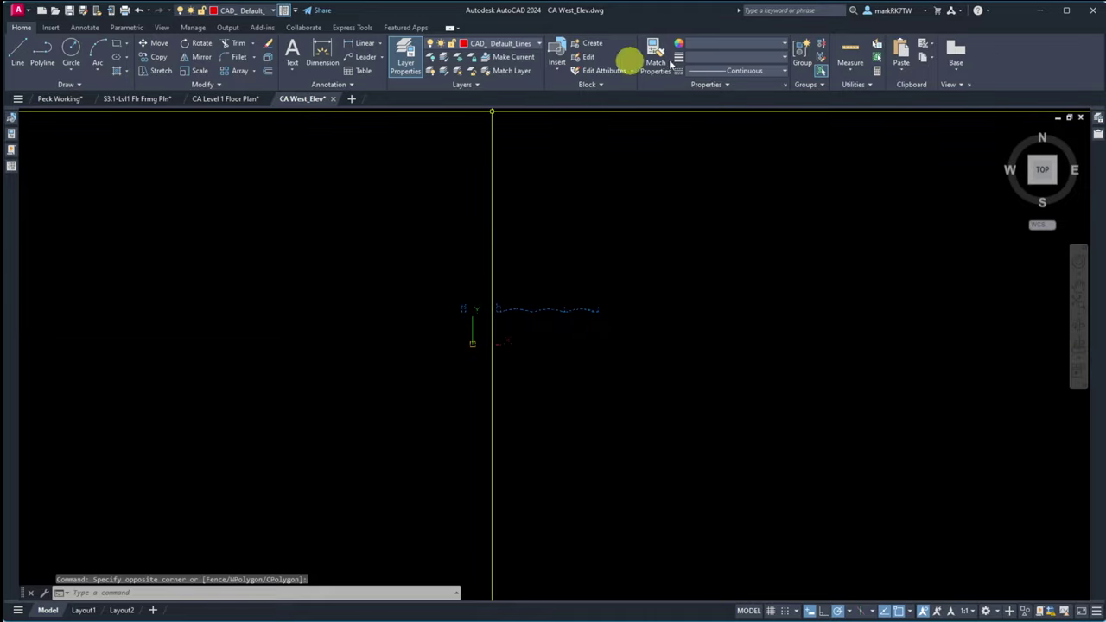
left_click(740, 42)
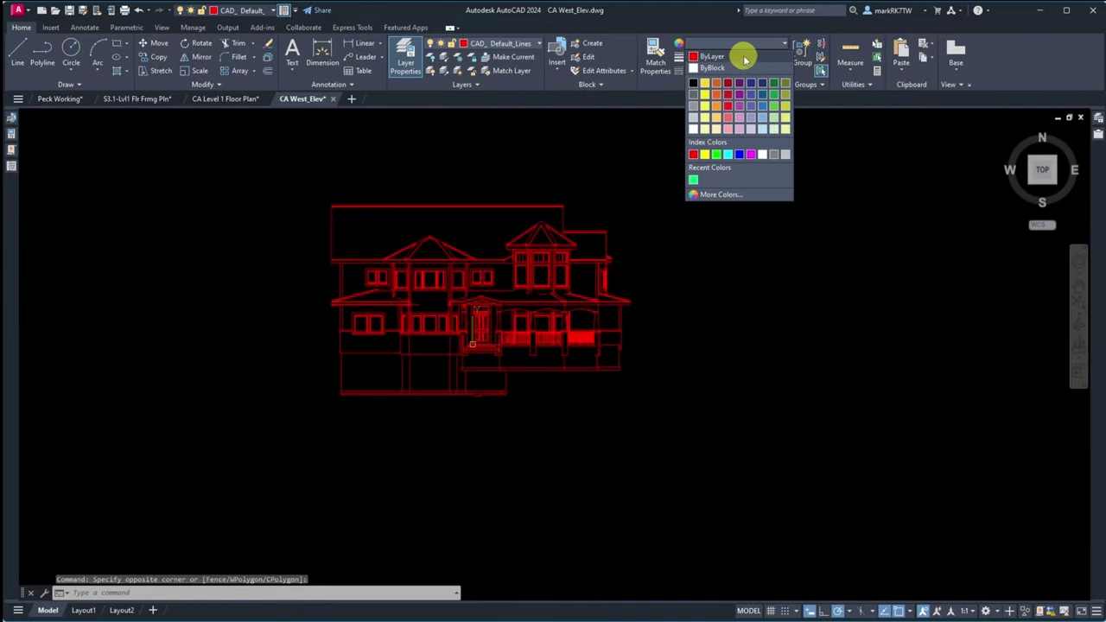
left_click(745, 59)
Step: Review the file references and used layers, then close CA West_Elev without saving
left_click(1097, 132)
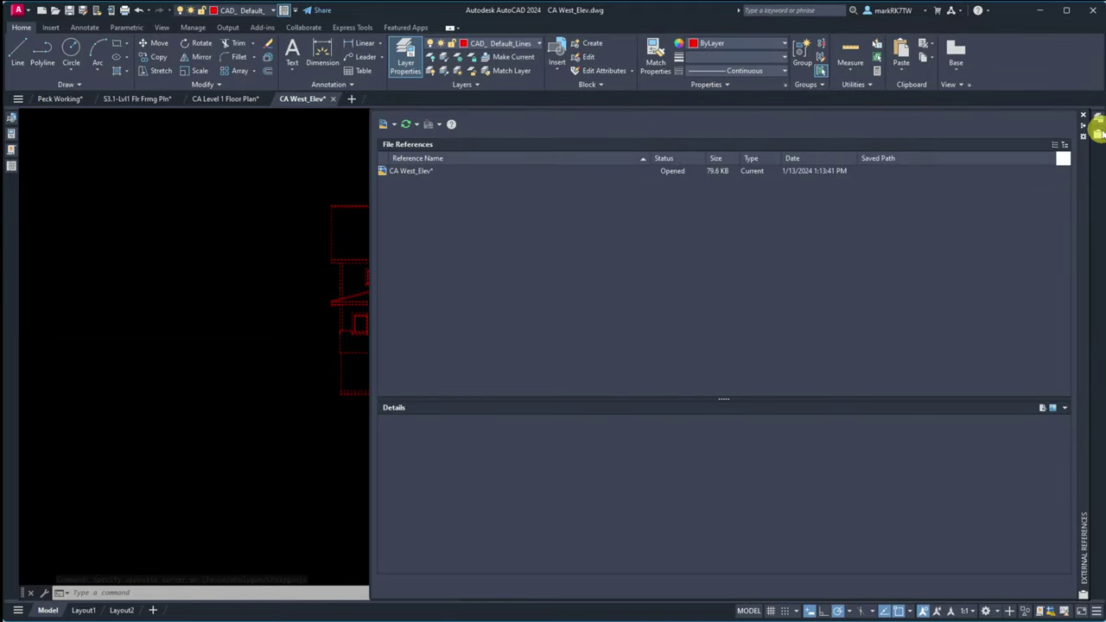
mouse_move(1098, 120)
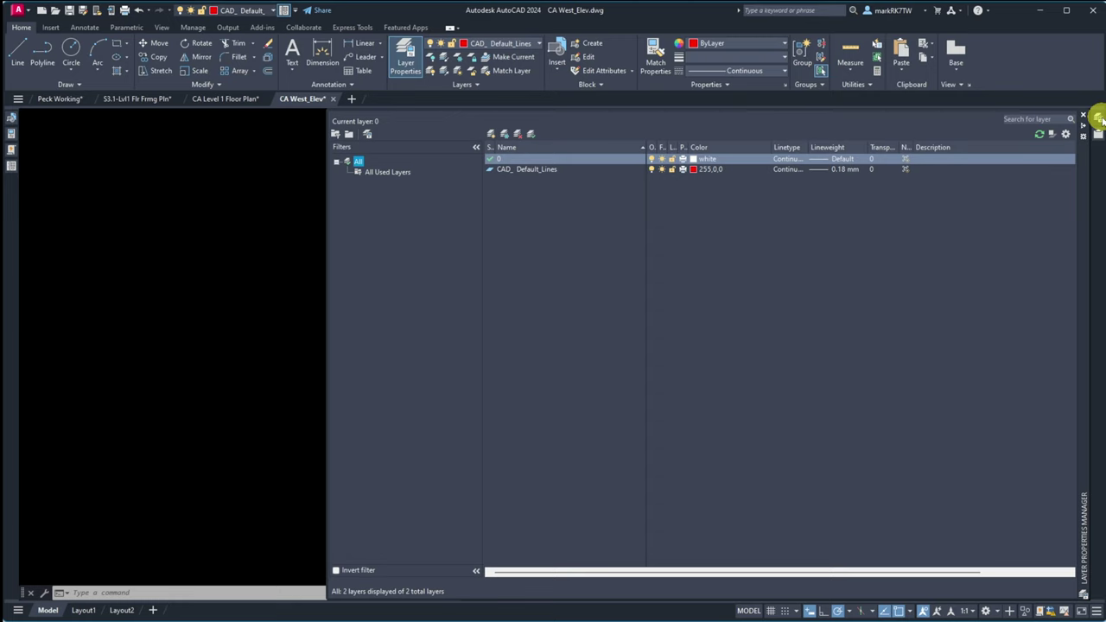
left_click(364, 171)
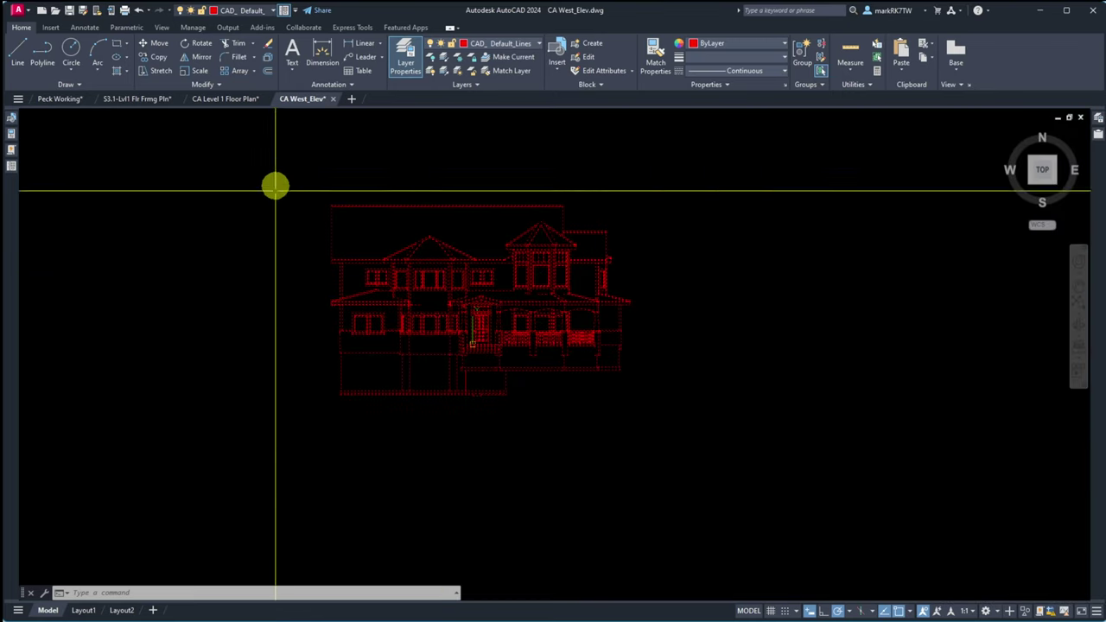
left_click(334, 99)
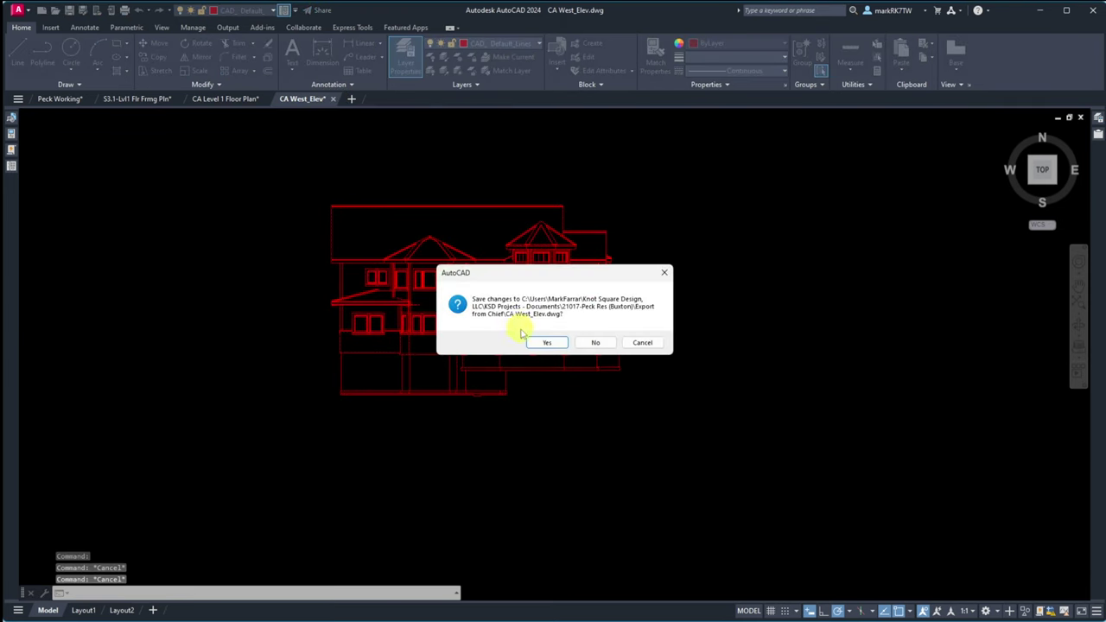
left_click(596, 343)
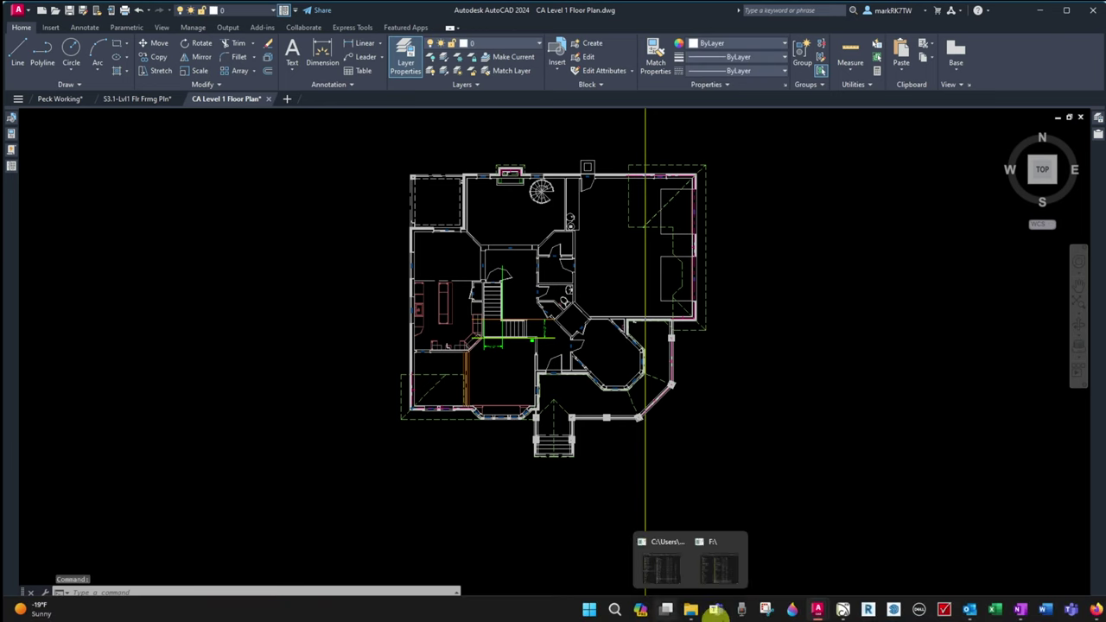
Step: In Chief Architect, export the current elevation view to DWG with AutoCAD index colours enabled
left_click(843, 610)
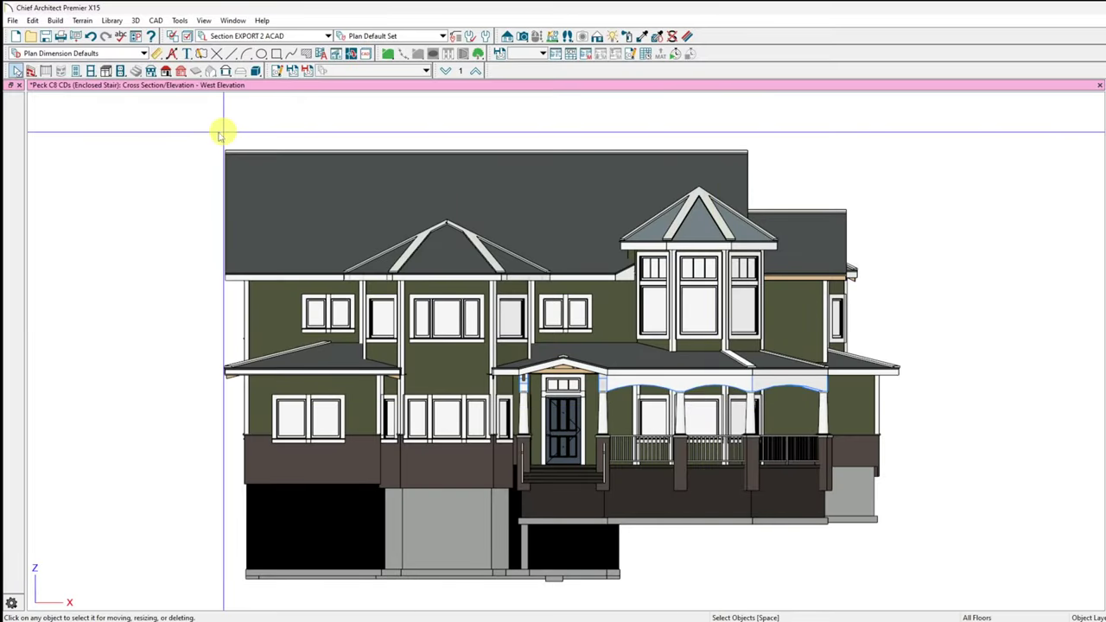
left_click(12, 21)
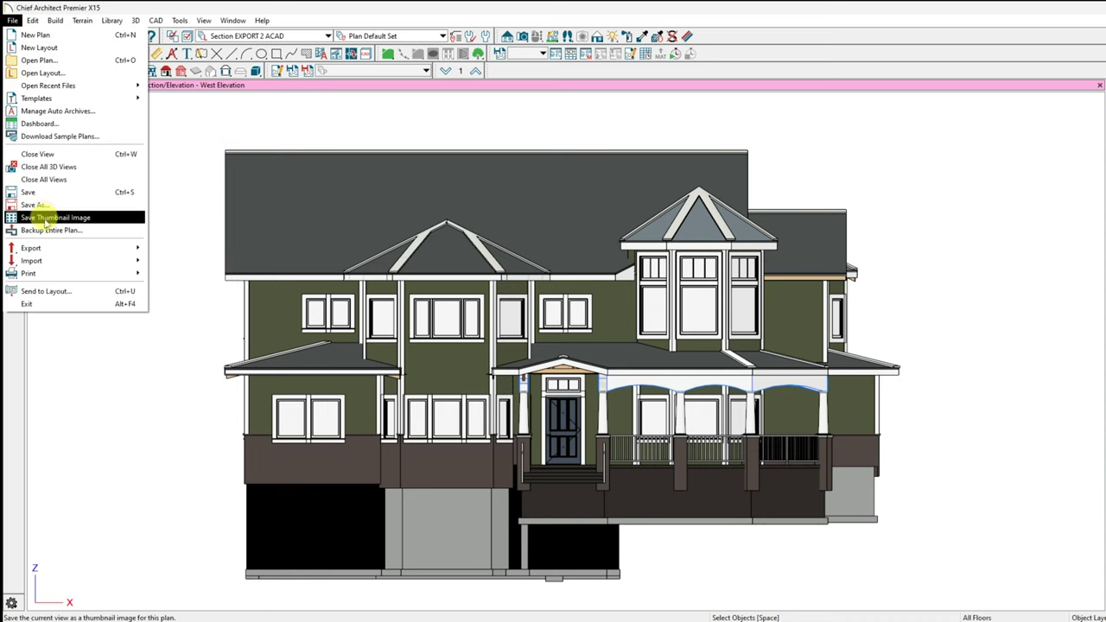
mouse_move(50, 251)
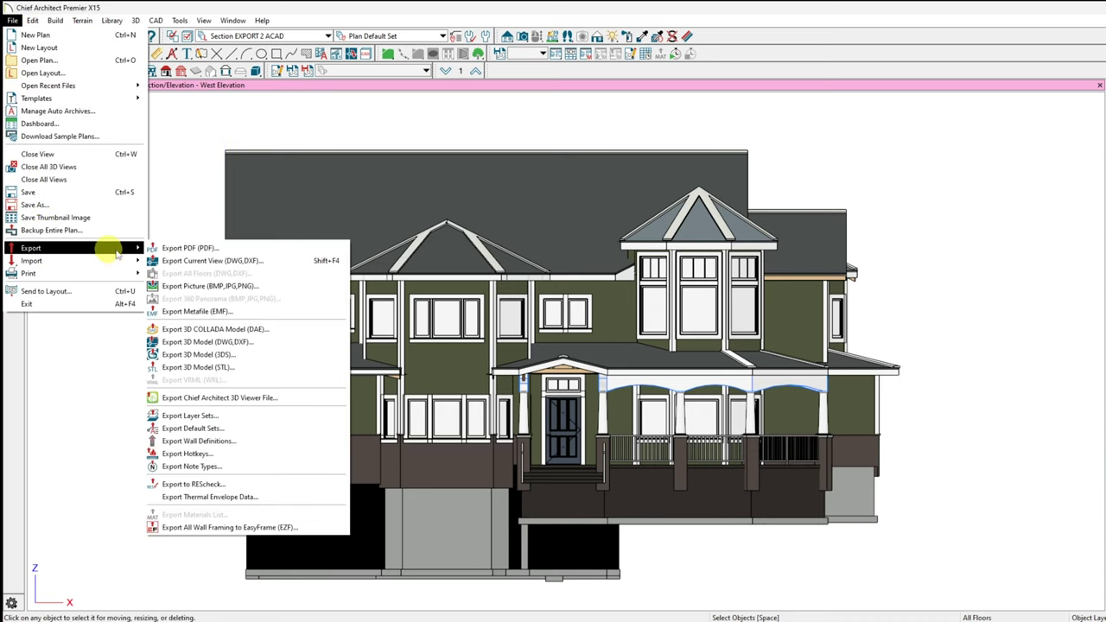
left_click(216, 261)
left_click(621, 382)
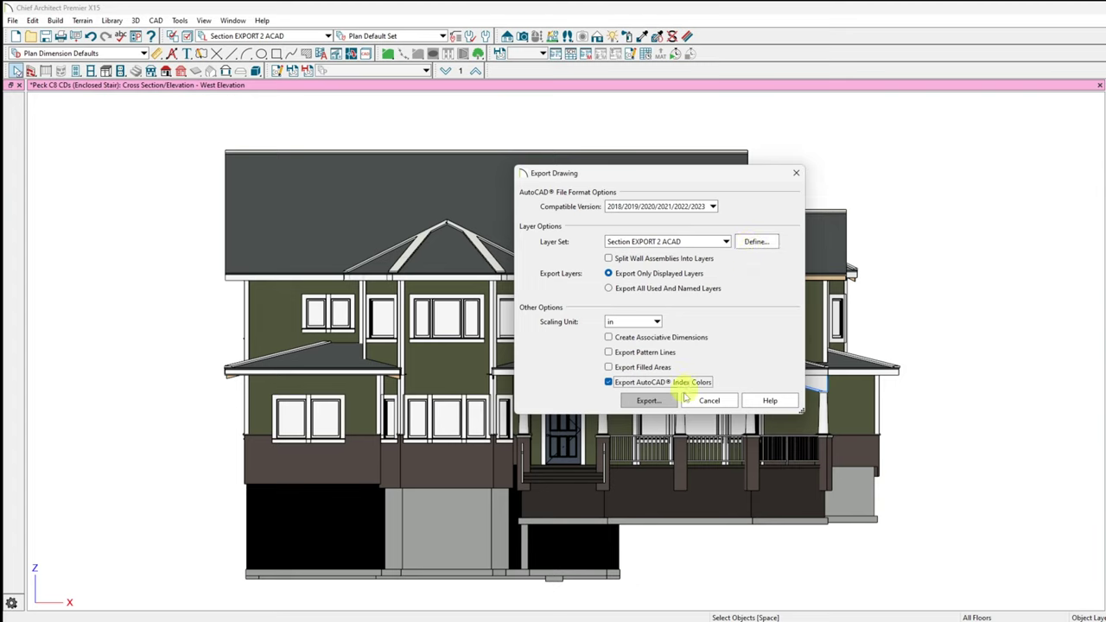
left_click(650, 402)
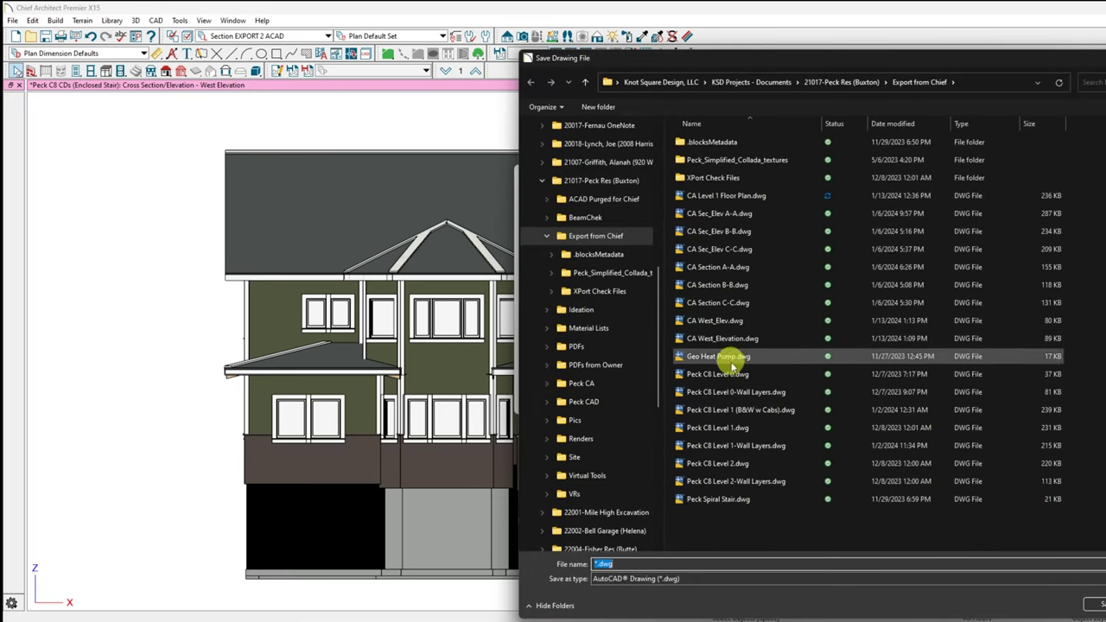
Step: Save the export over CA West_Elev.dwg, confirming the file replacement
left_click(722, 326)
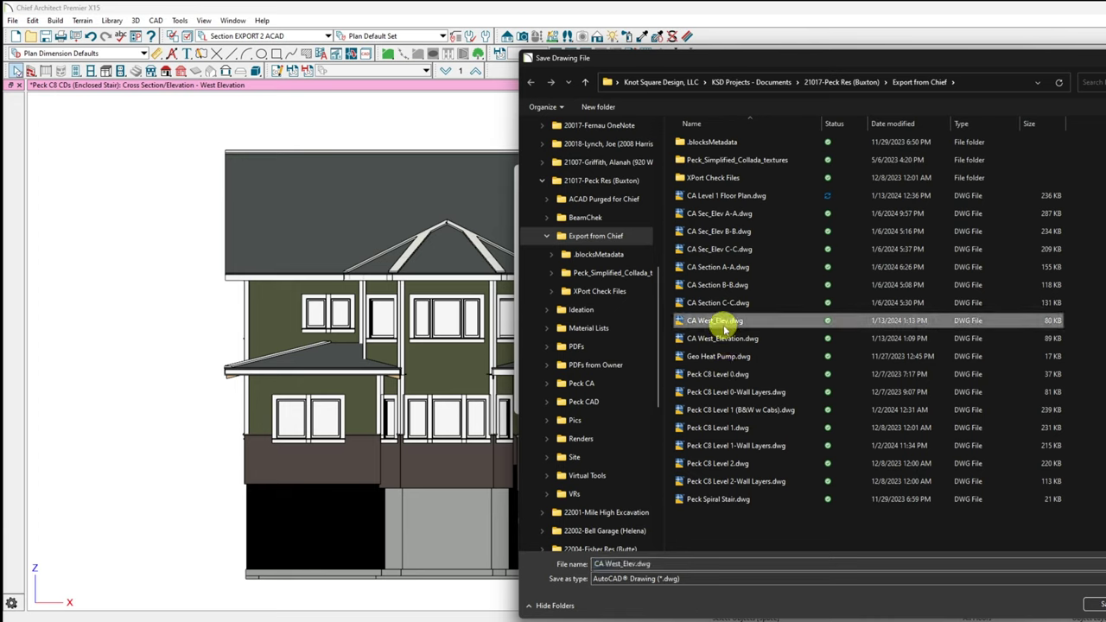
left_click(1095, 608)
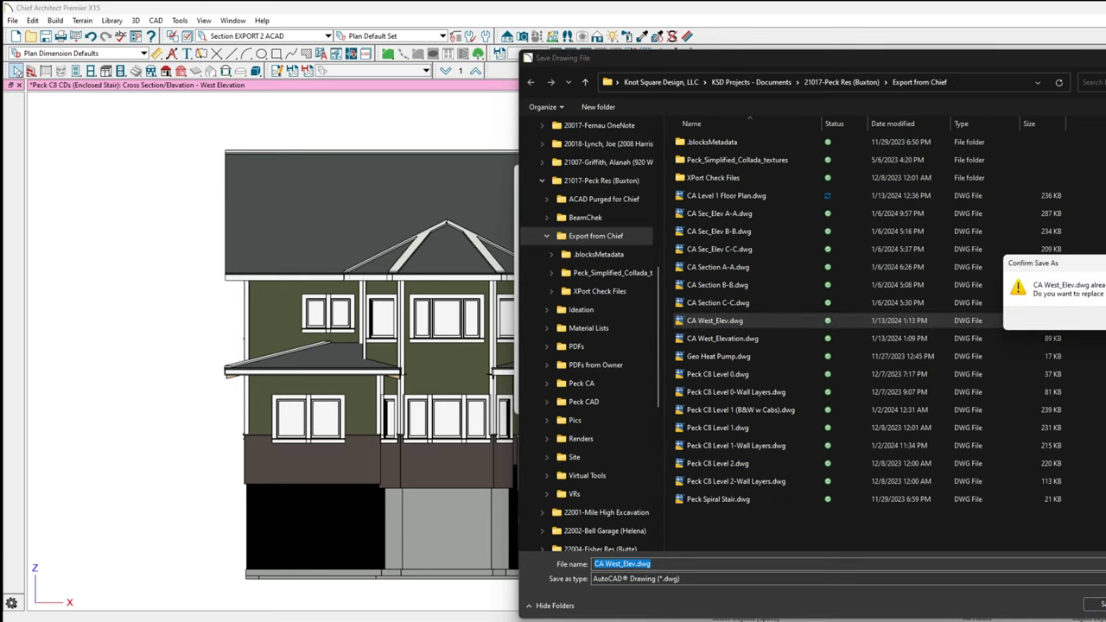
key("y")
key("Return")
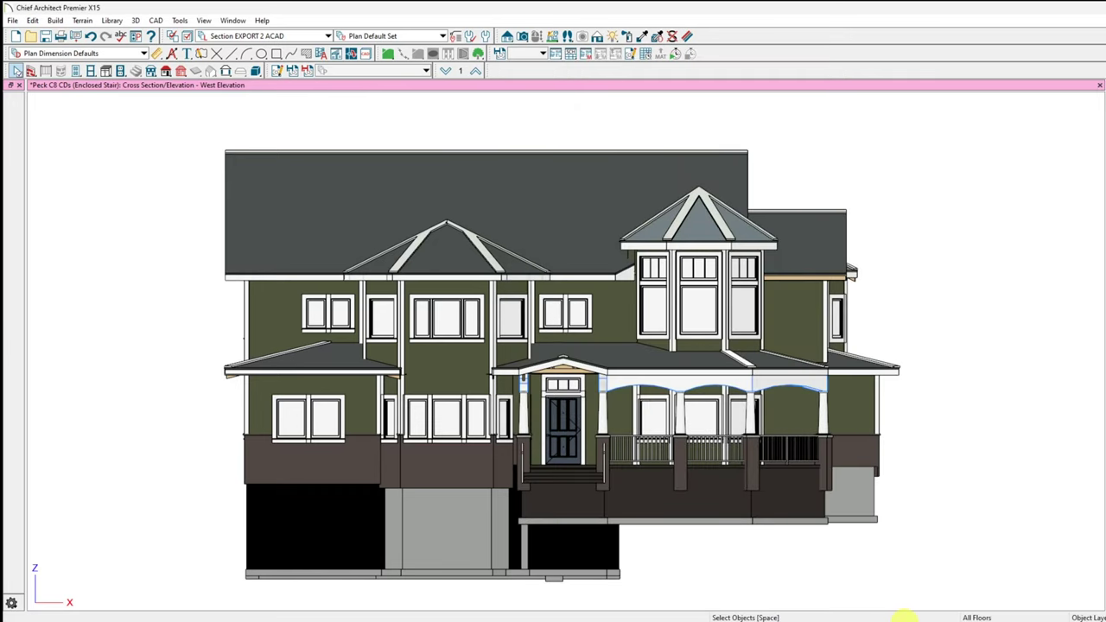
mouse_move(808, 613)
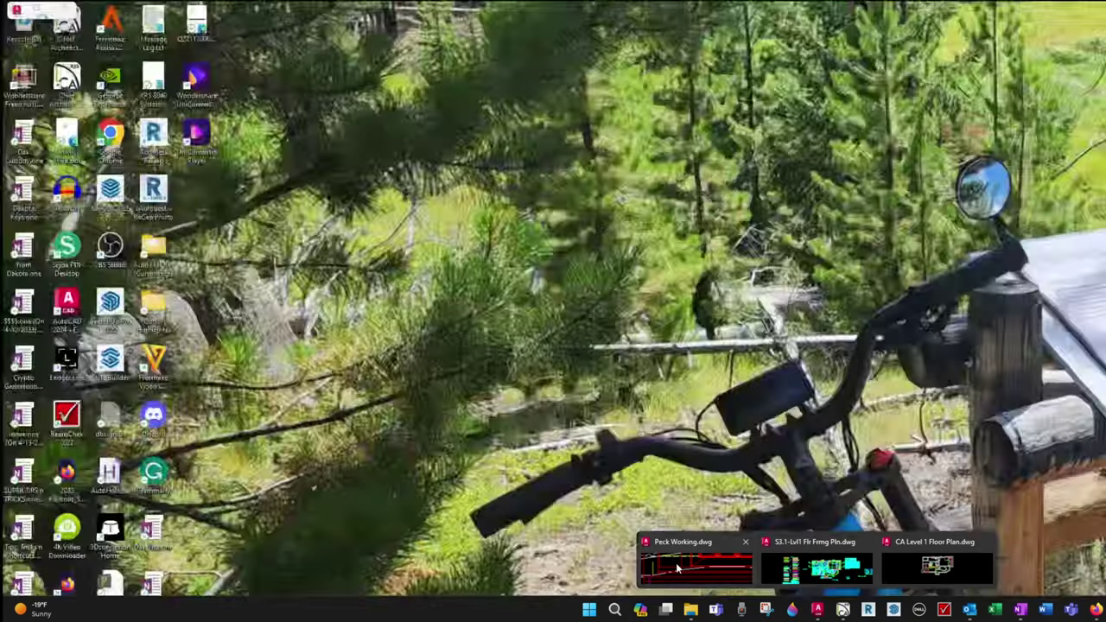
Step: Return to the Peck Working drawing, zoom out, and bring up the Open drawing dialog
left_click(674, 562)
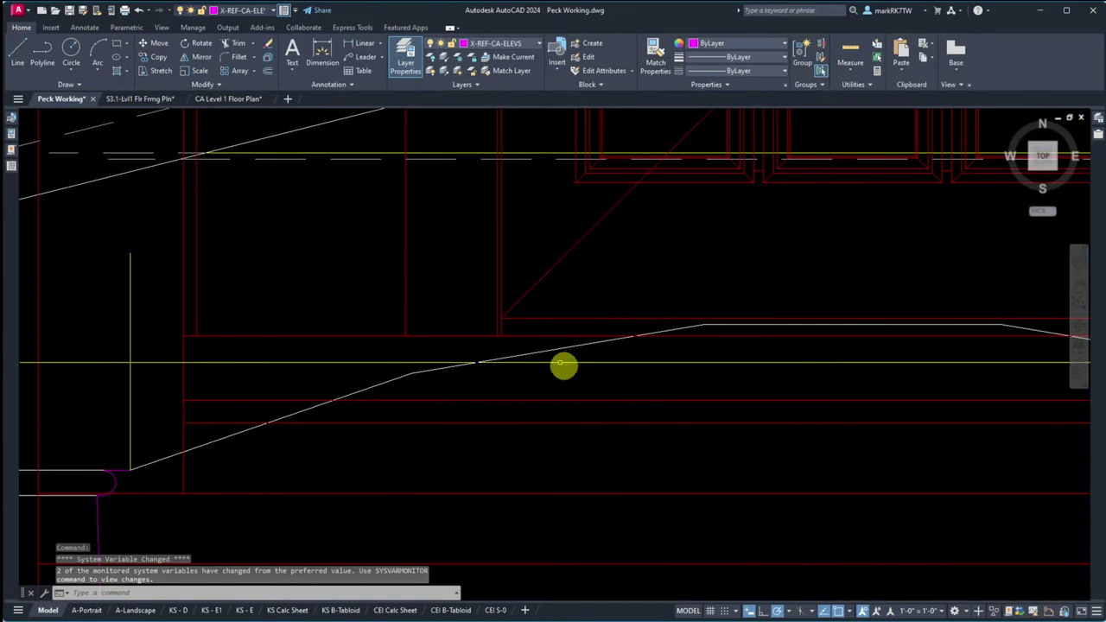
scroll(563, 365, "down", 5)
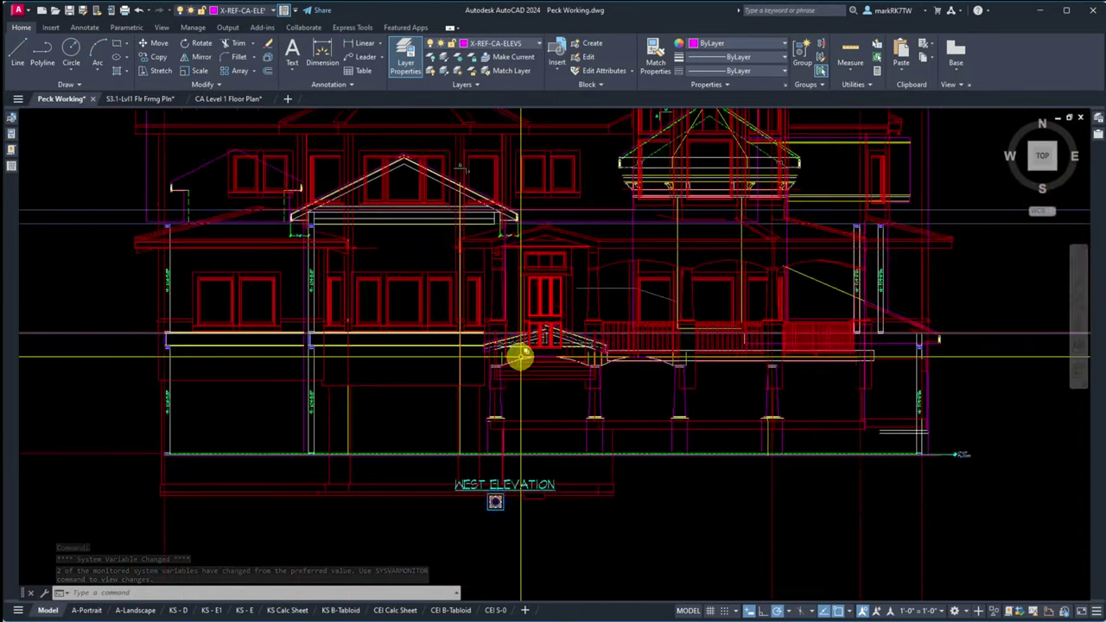
scroll(520, 356, "down", 5)
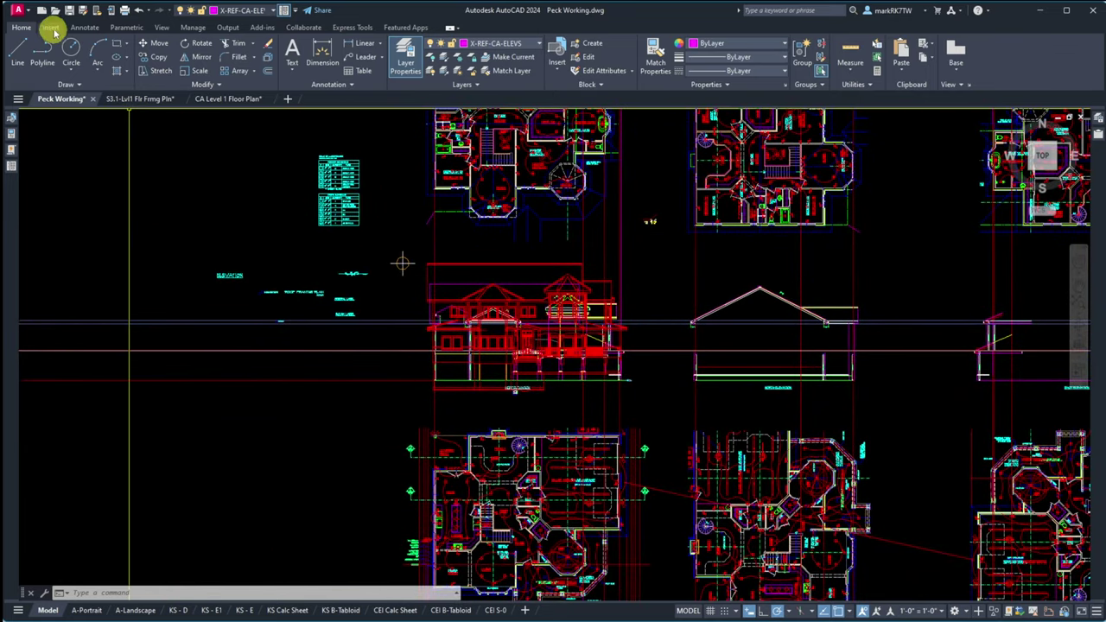
key("ctrl+o")
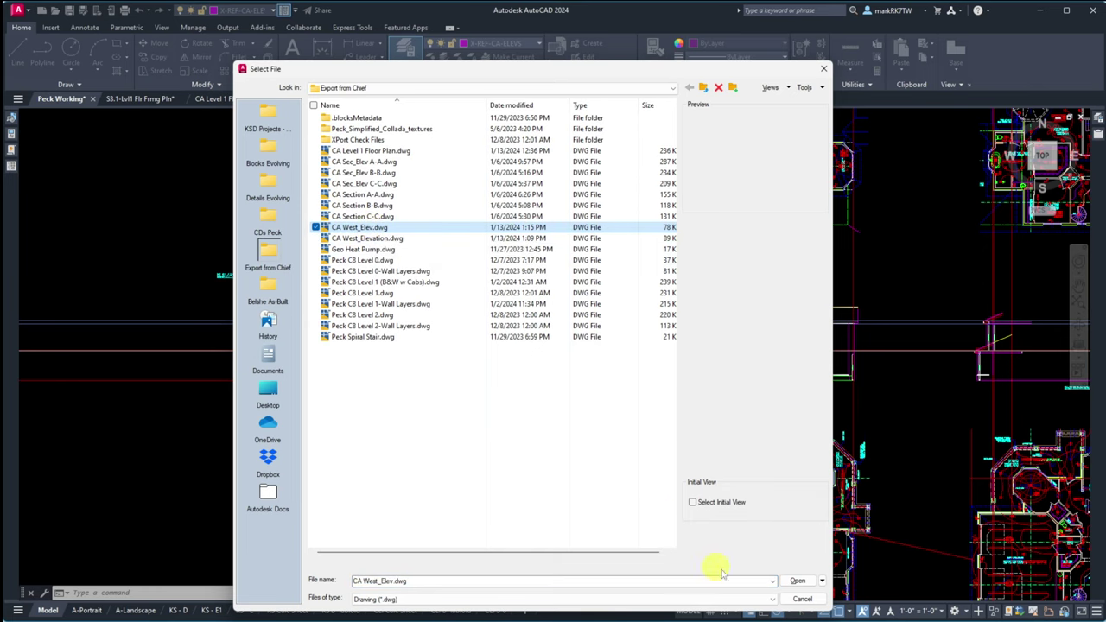
Step: Open the re-exported CA West_Elev.dwg past the non-Autodesk warning and zoom to extents
left_click(788, 581)
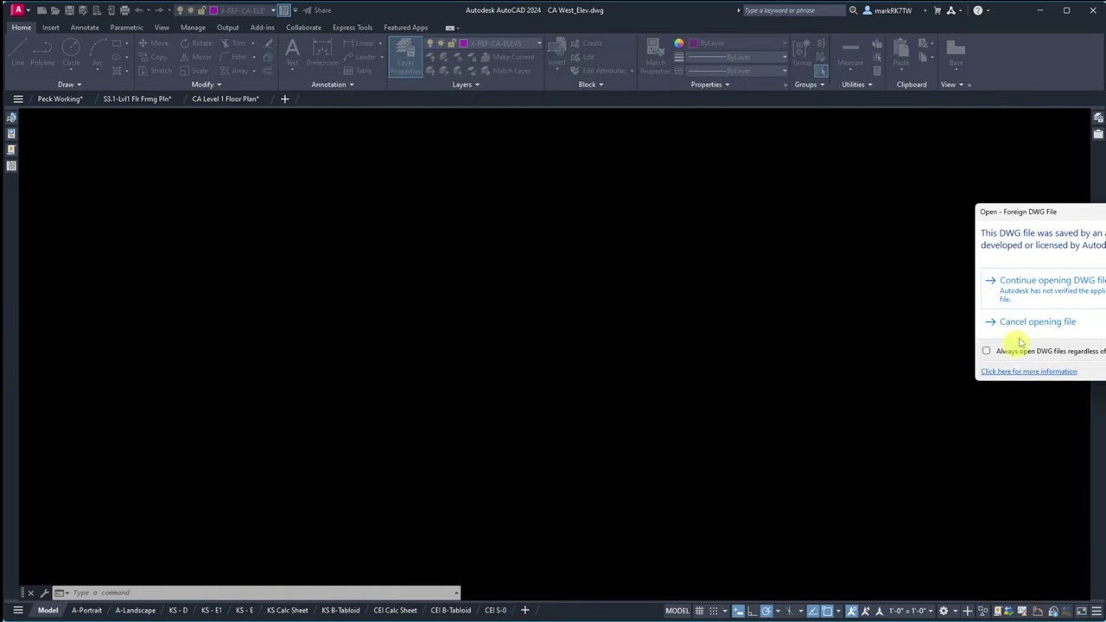
left_click(644, 335)
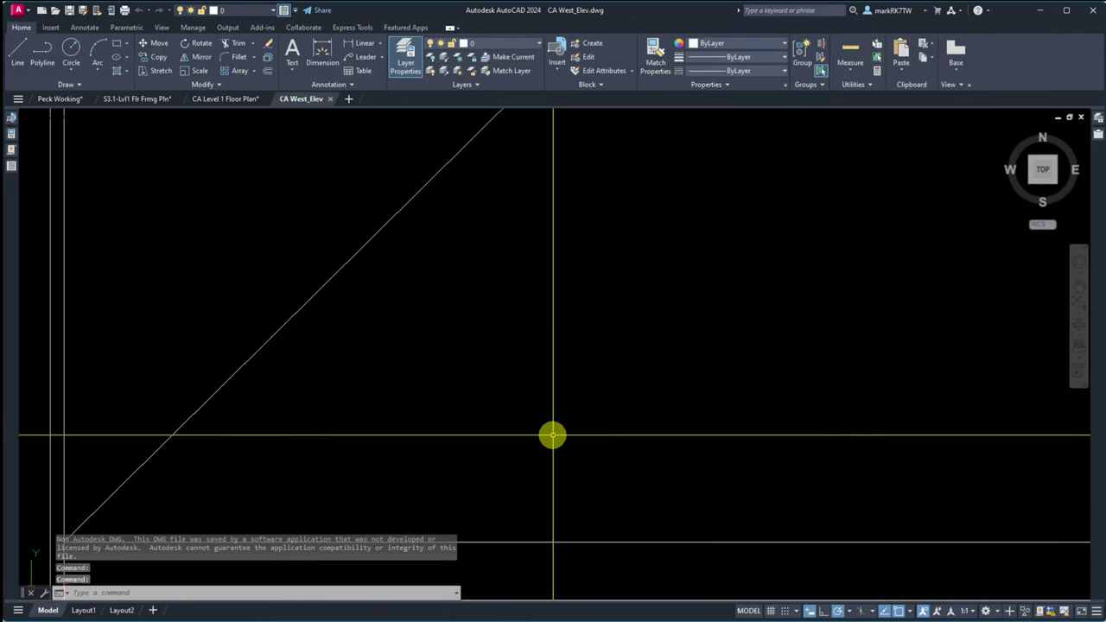
type("z")
key("Return")
type("e")
key("Return")
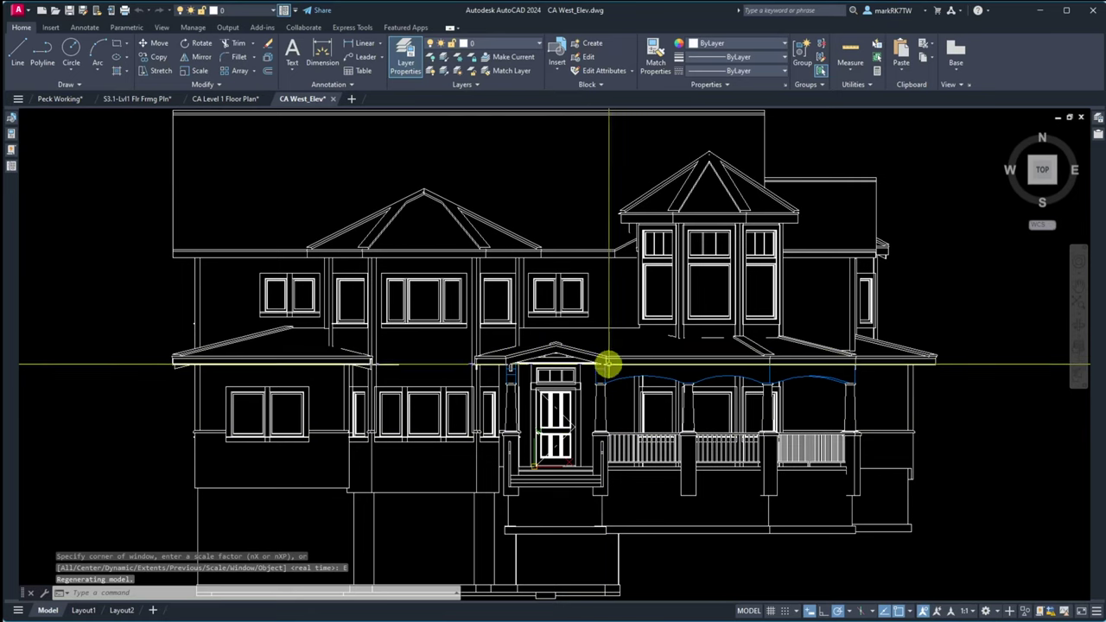
Step: Check the Layer Properties palette and zoom around the west elevation to inspect its linework
mouse_move(1086, 116)
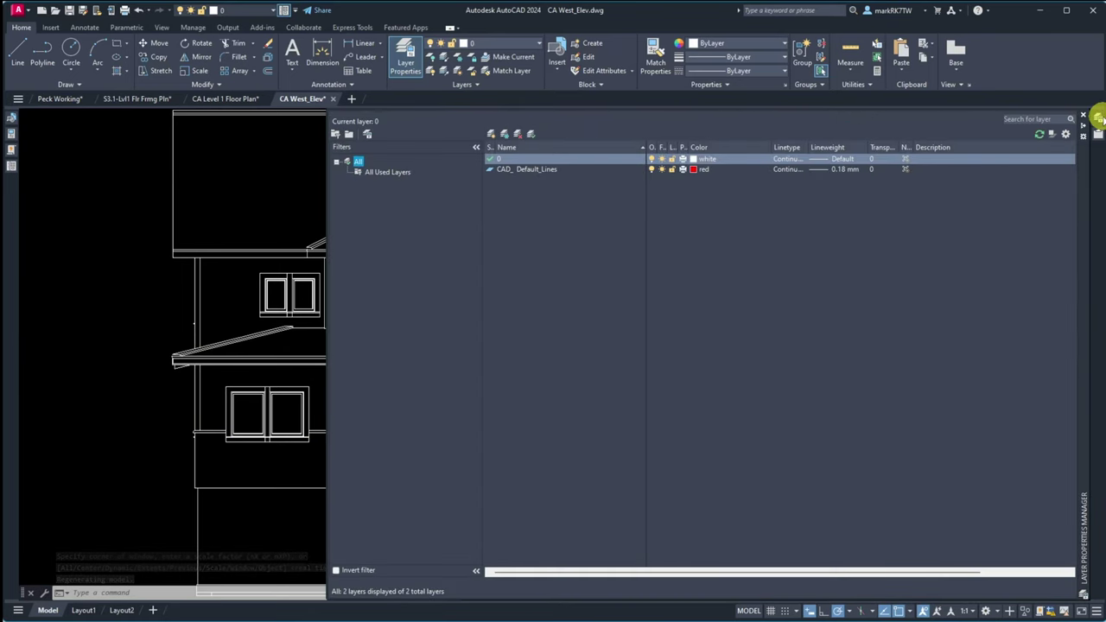
mouse_move(1097, 135)
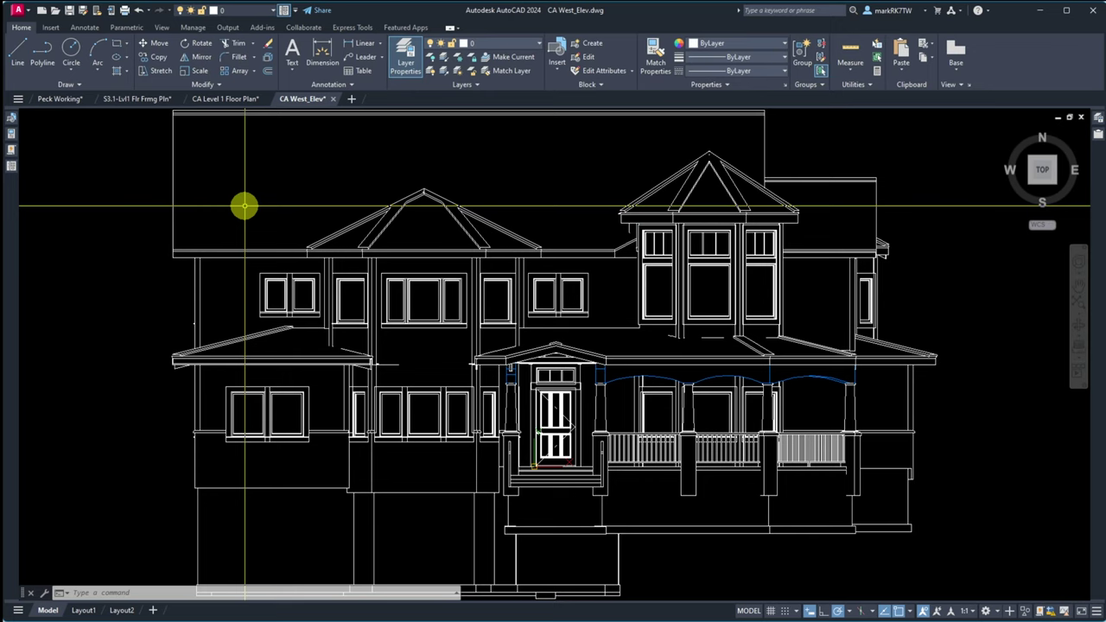
scroll(565, 326, "down", 3)
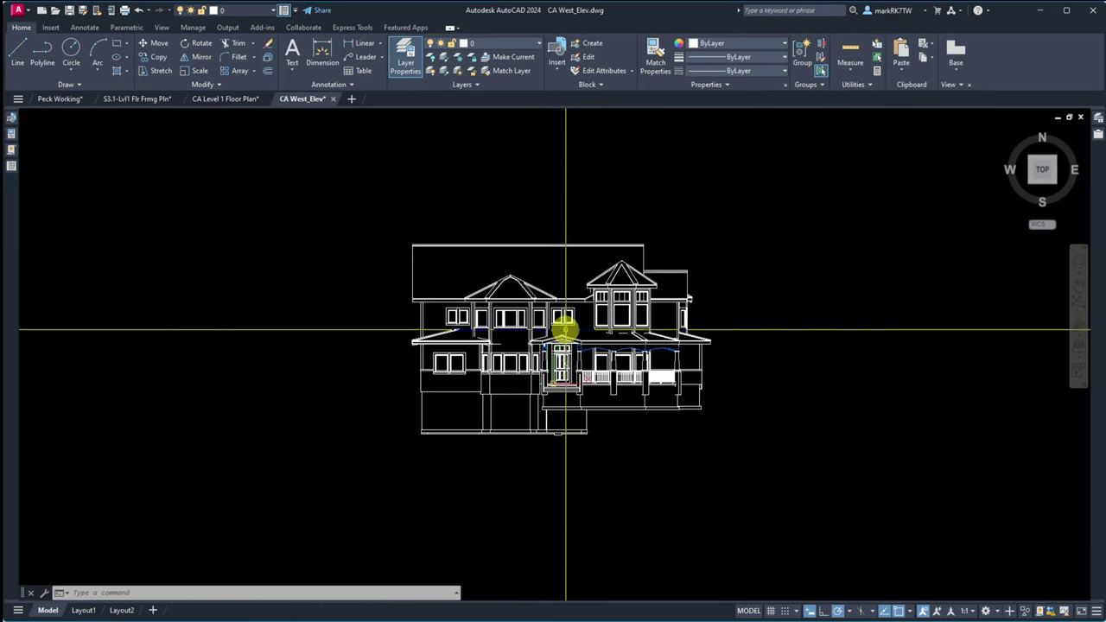
scroll(565, 326, "up", 2)
scroll(634, 381, "up", 5)
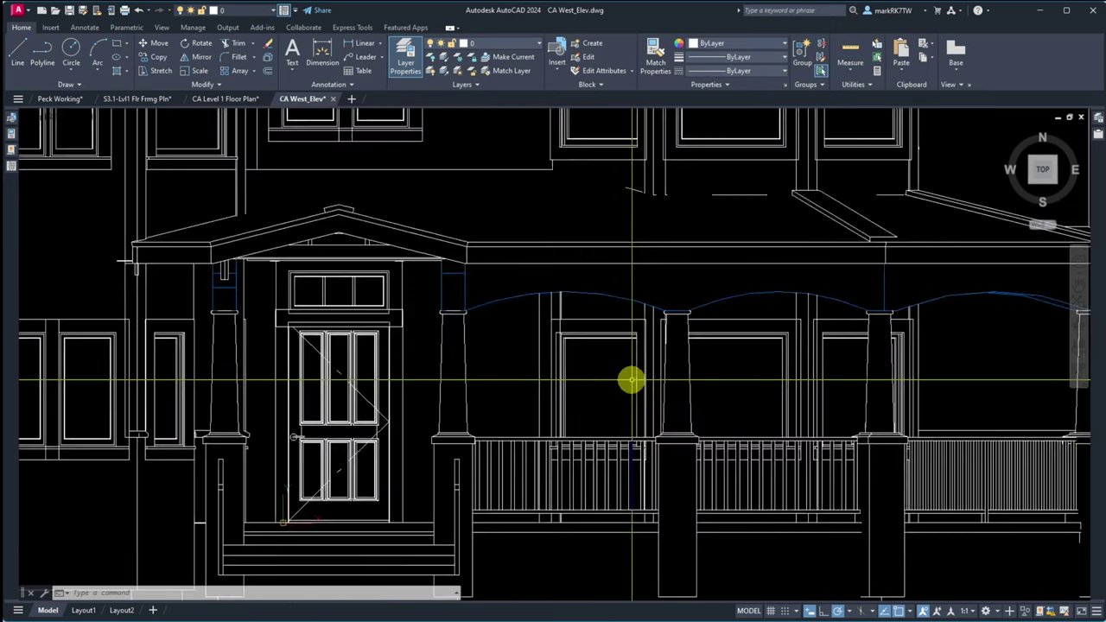
scroll(537, 346, "down", 3)
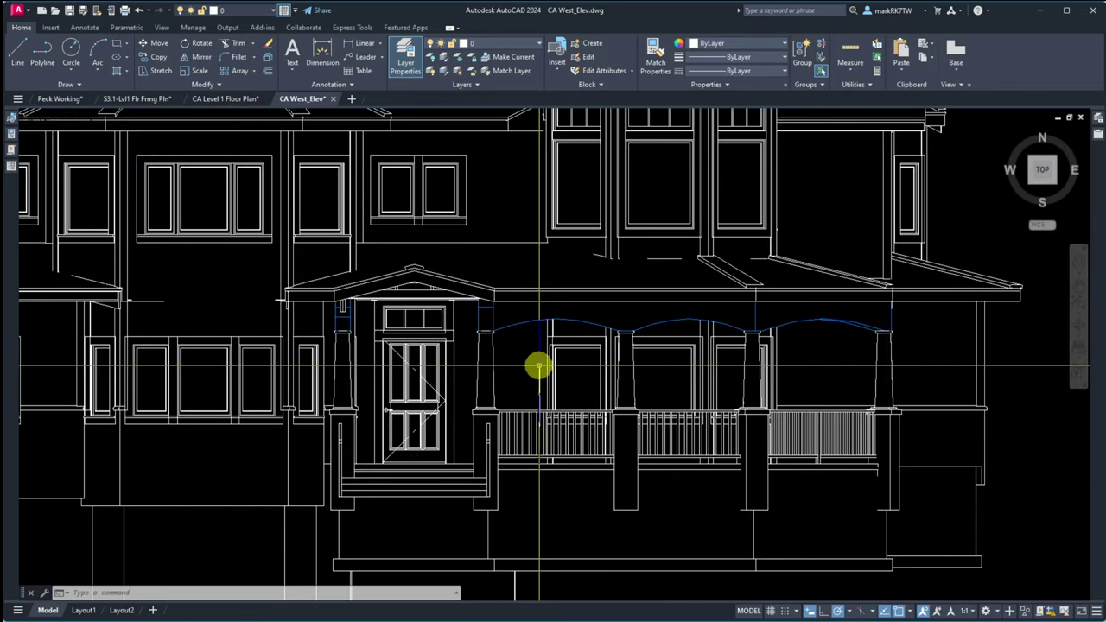
scroll(537, 366, "down", 3)
scroll(537, 366, "up", 1)
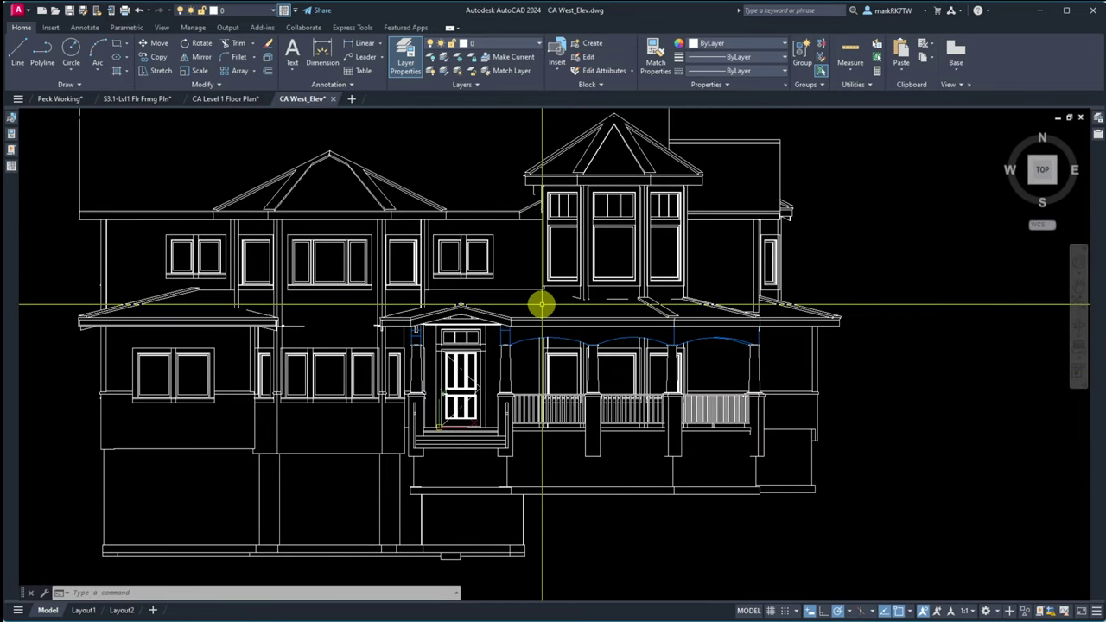
scroll(548, 296, "up", 4)
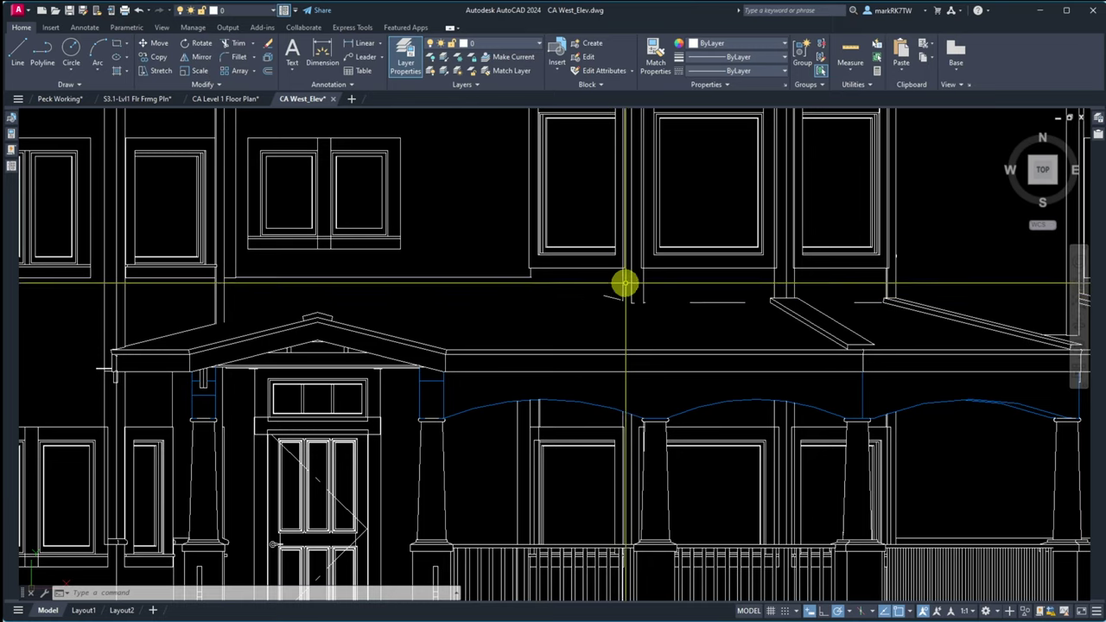
scroll(625, 283, "up", 5)
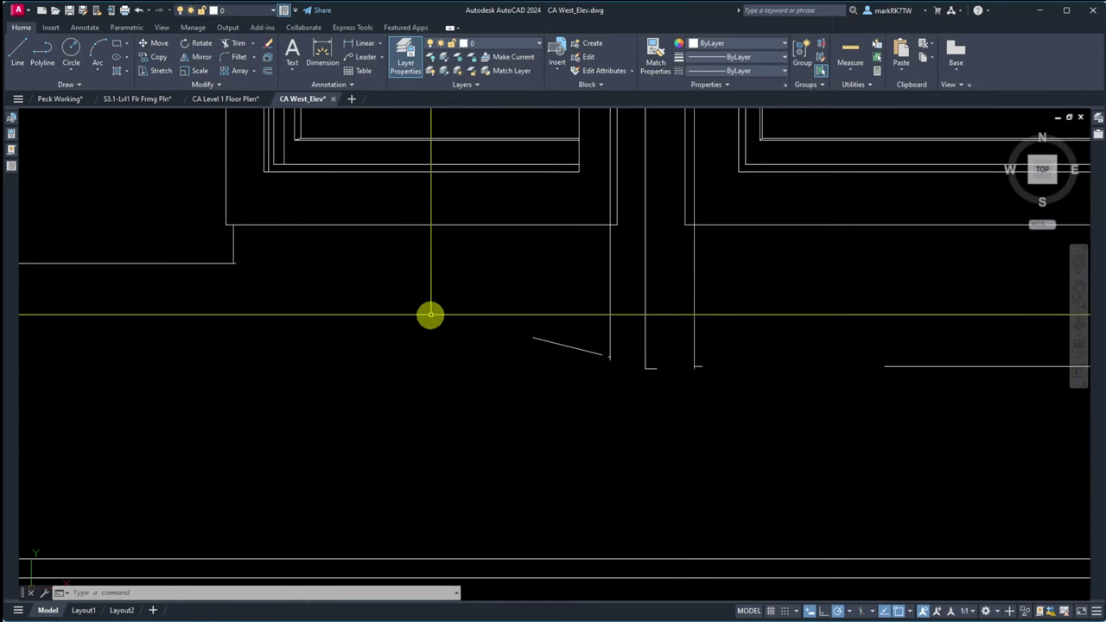
scroll(431, 314, "down", 10)
Step: Select the whole house elevation and set its colour, lineweight and linetype to ByLayer
left_click(243, 188)
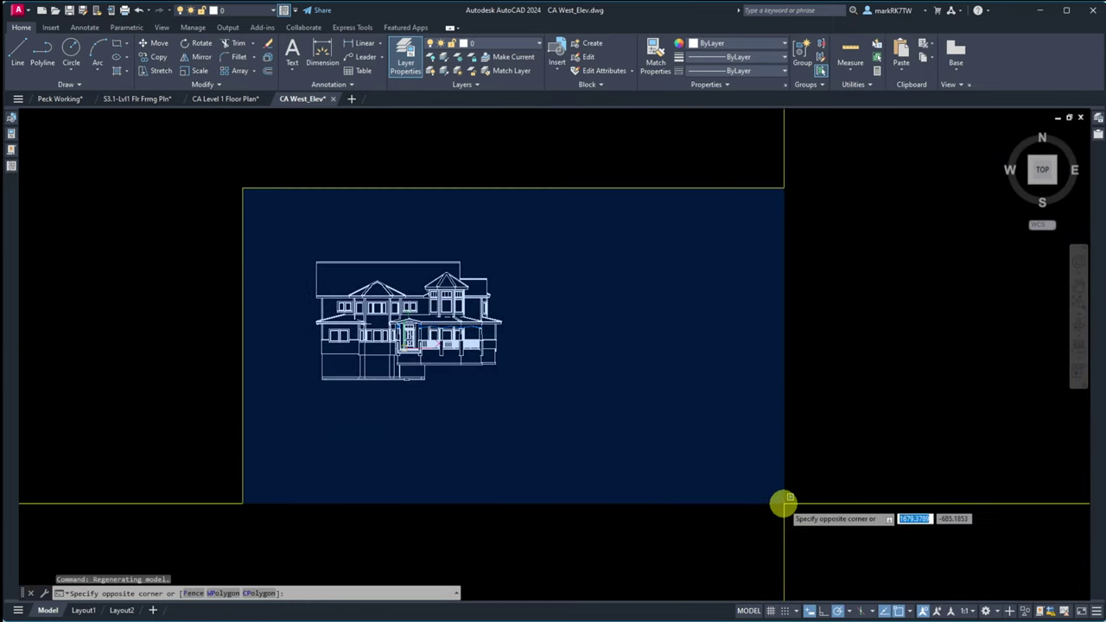
left_click(784, 501)
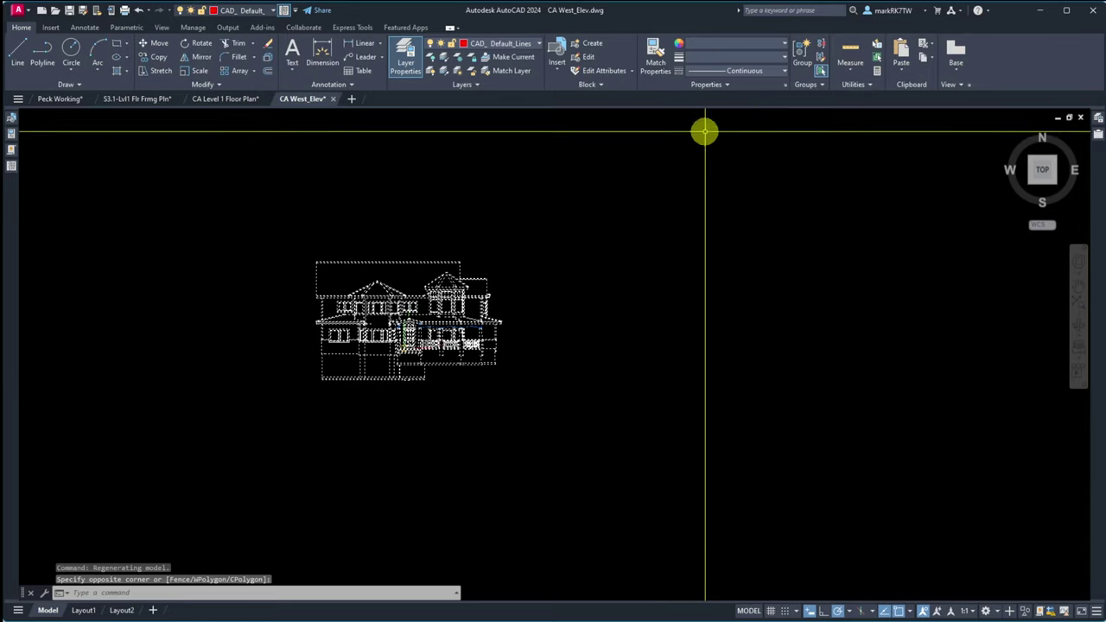
left_click(733, 43)
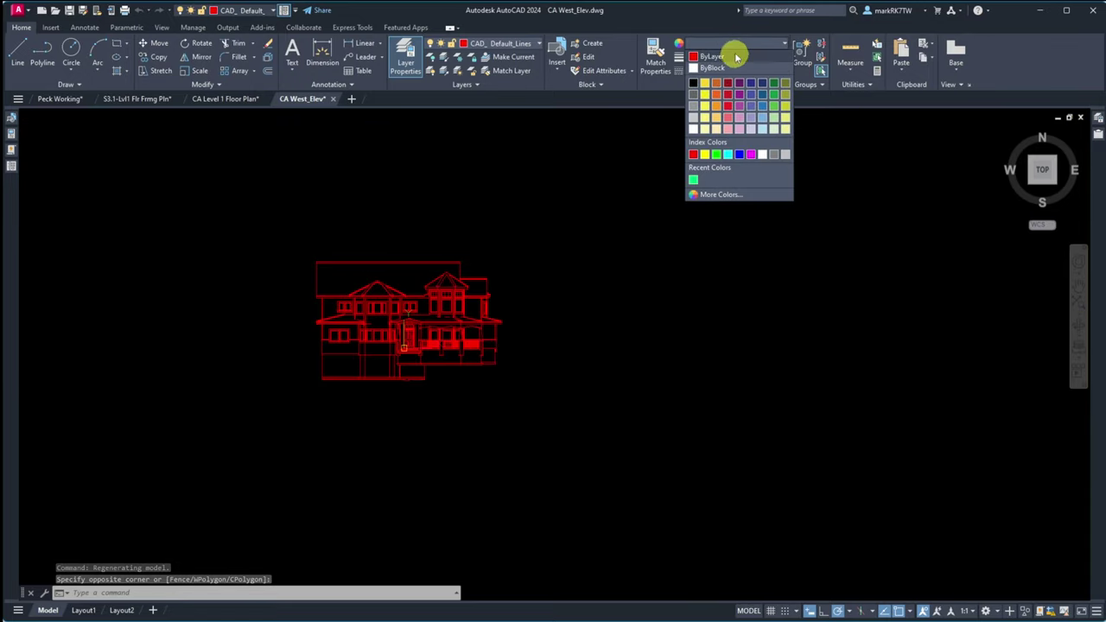
left_click(736, 57)
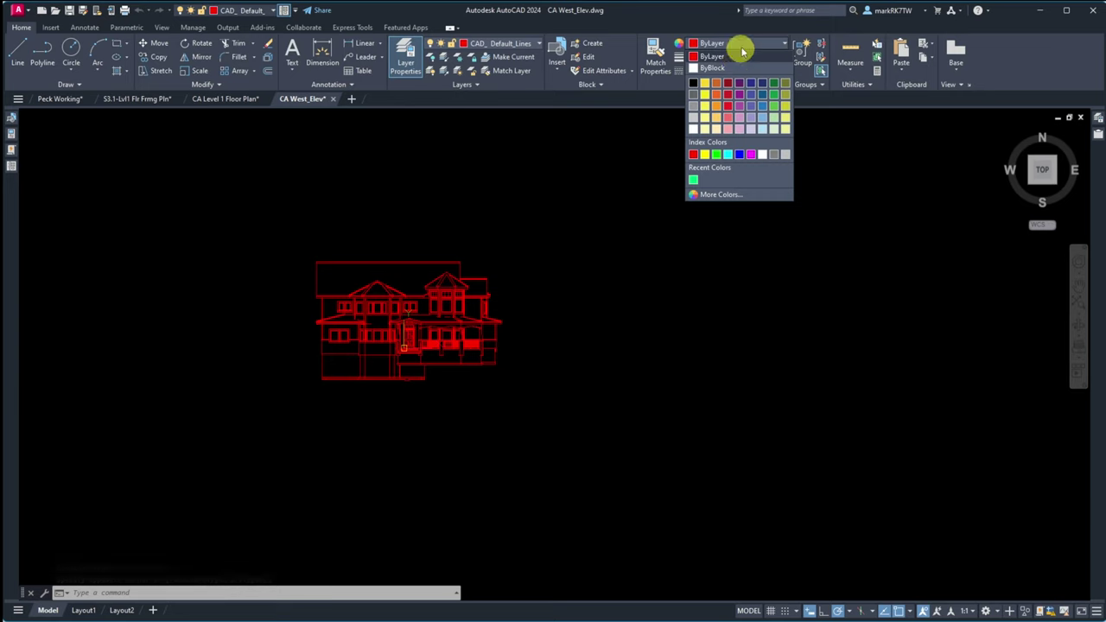
left_click(742, 52)
left_click(745, 61)
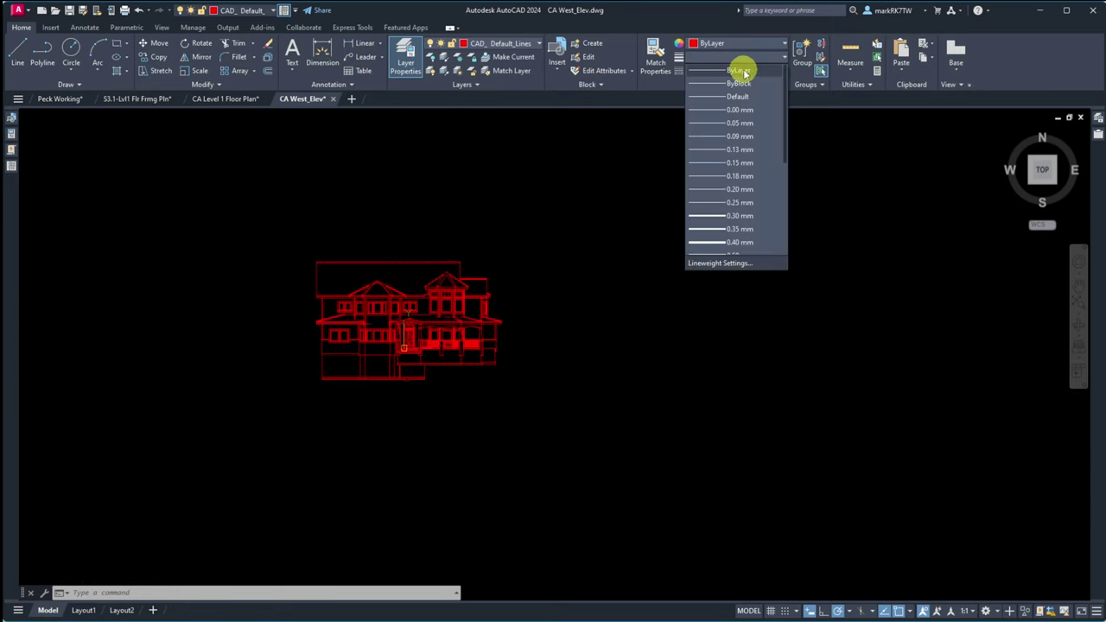
left_click(741, 69)
left_click(743, 72)
left_click(740, 84)
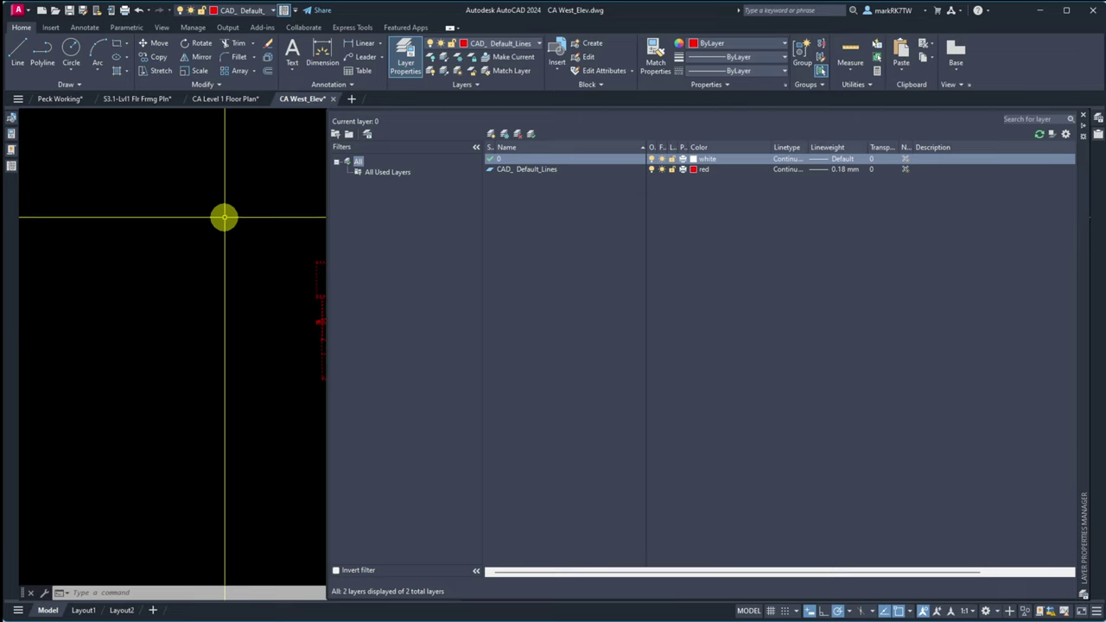
Step: Clear the selection and close CA West_Elev without saving changes
key("Escape")
key("Escape")
scroll(289, 288, "up", 4)
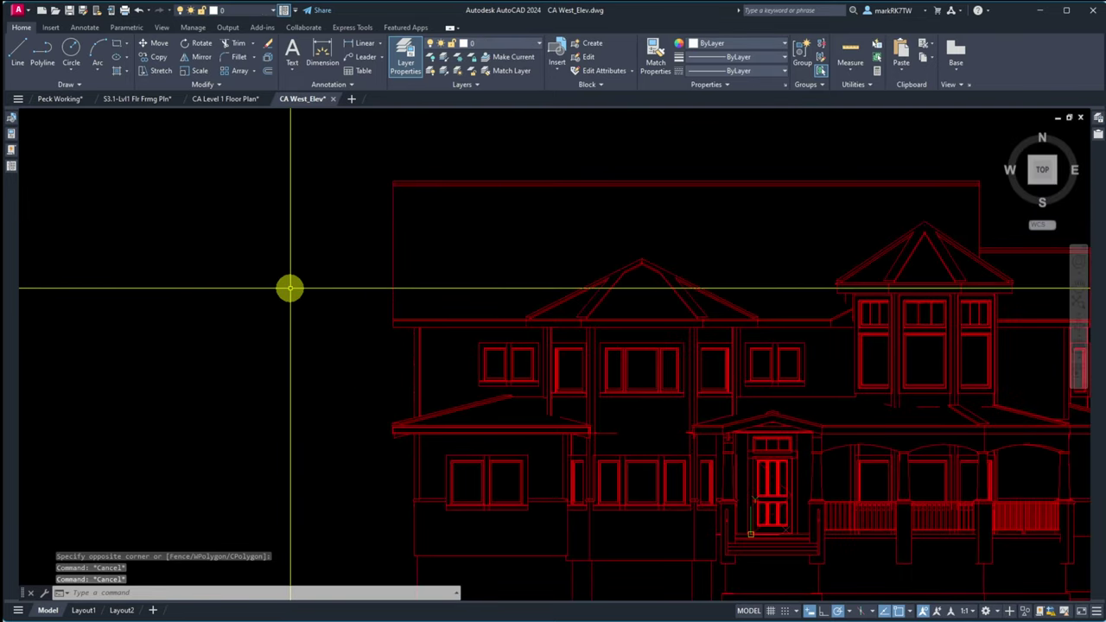
scroll(290, 289, "down", 2)
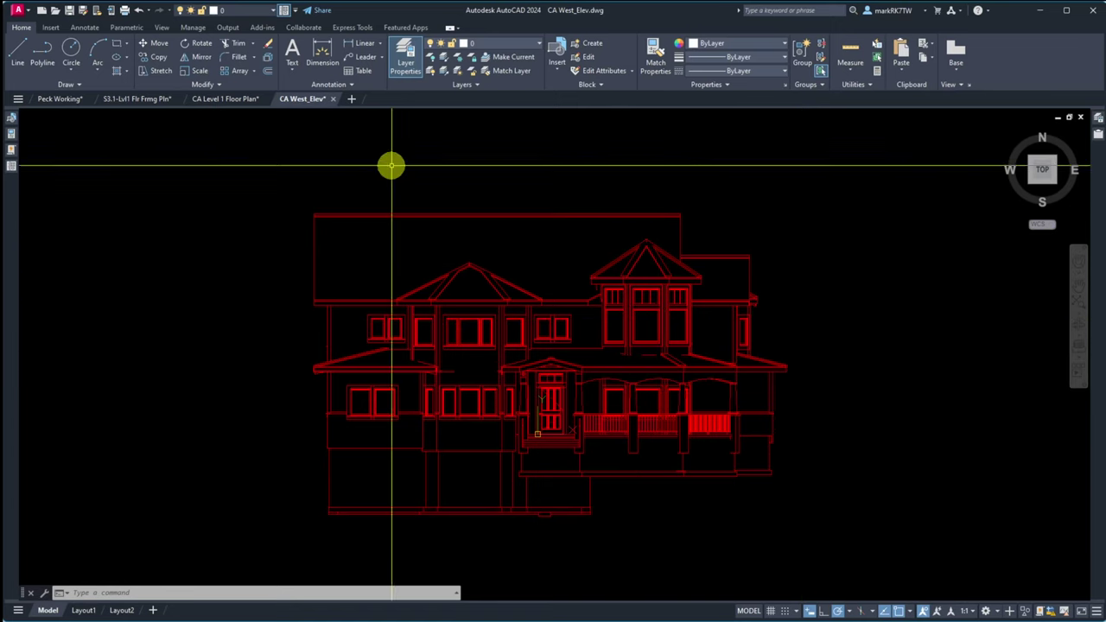
left_click(332, 100)
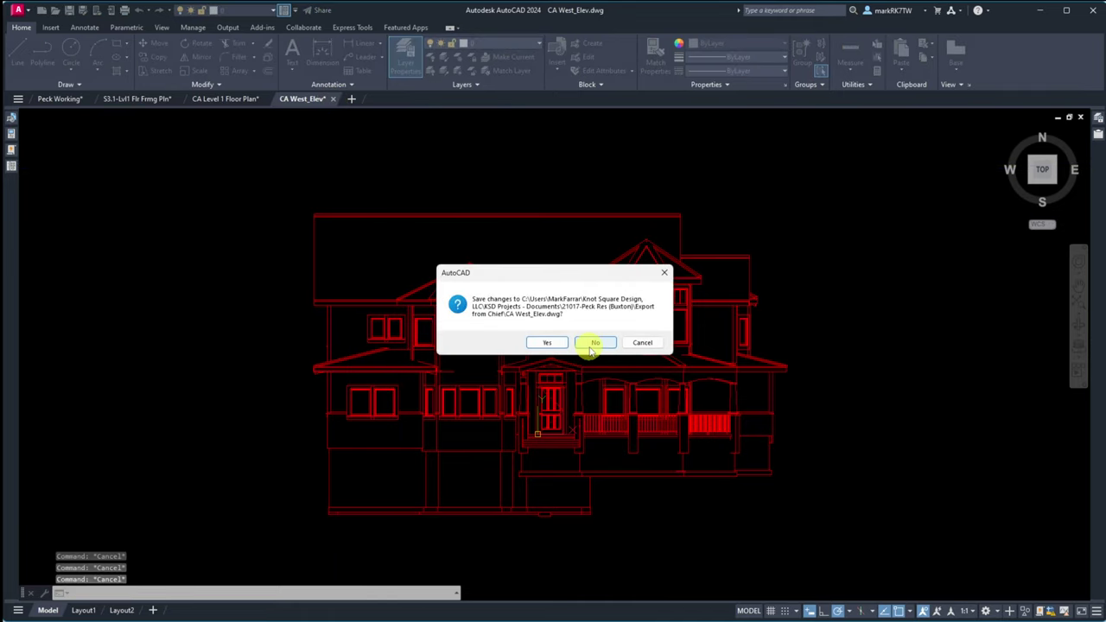
left_click(594, 343)
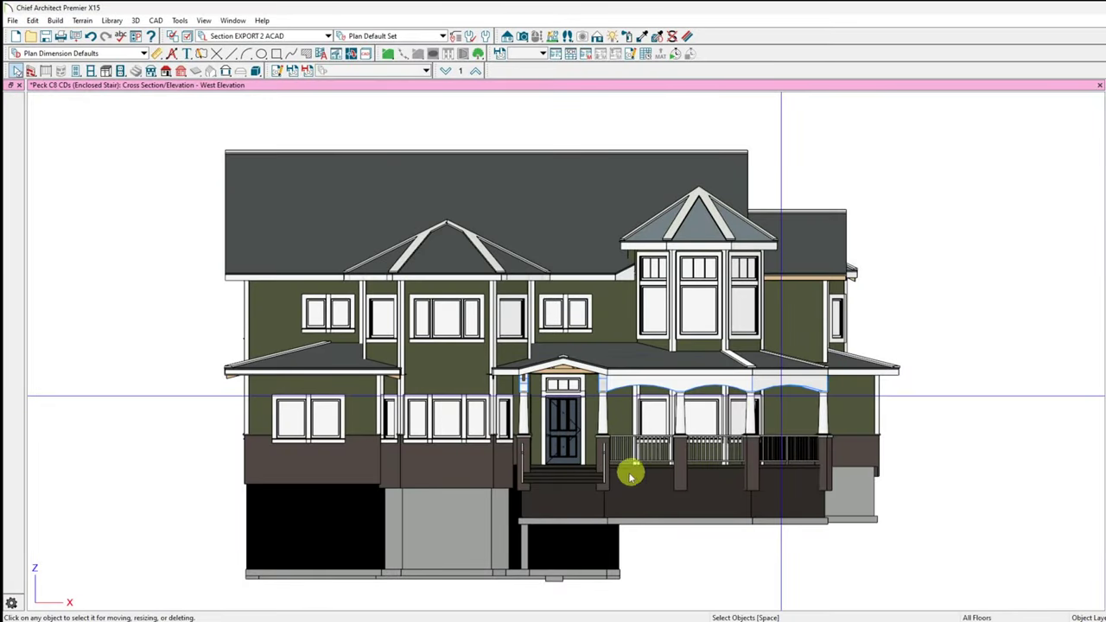
scroll(557, 473, "up", 2)
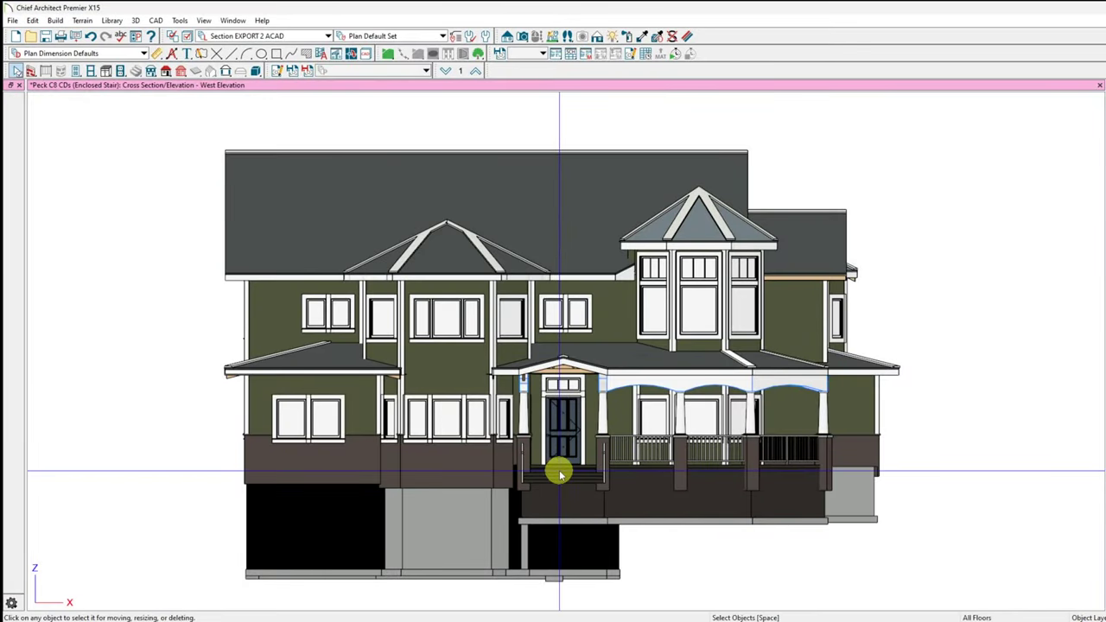
scroll(557, 469, "up", 3)
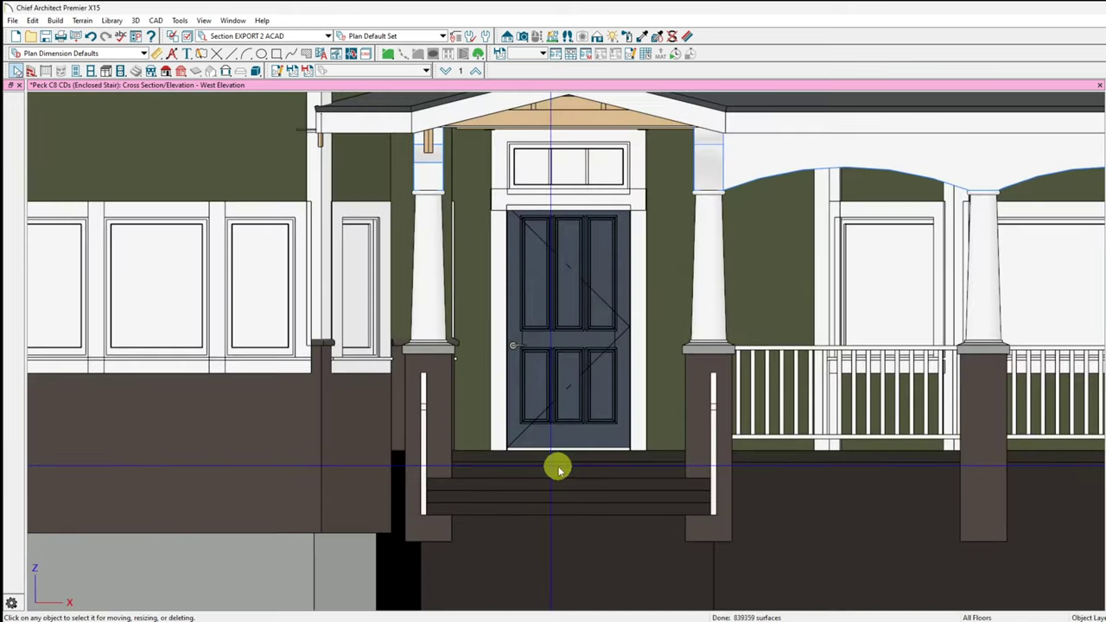
scroll(556, 450, "up", 4)
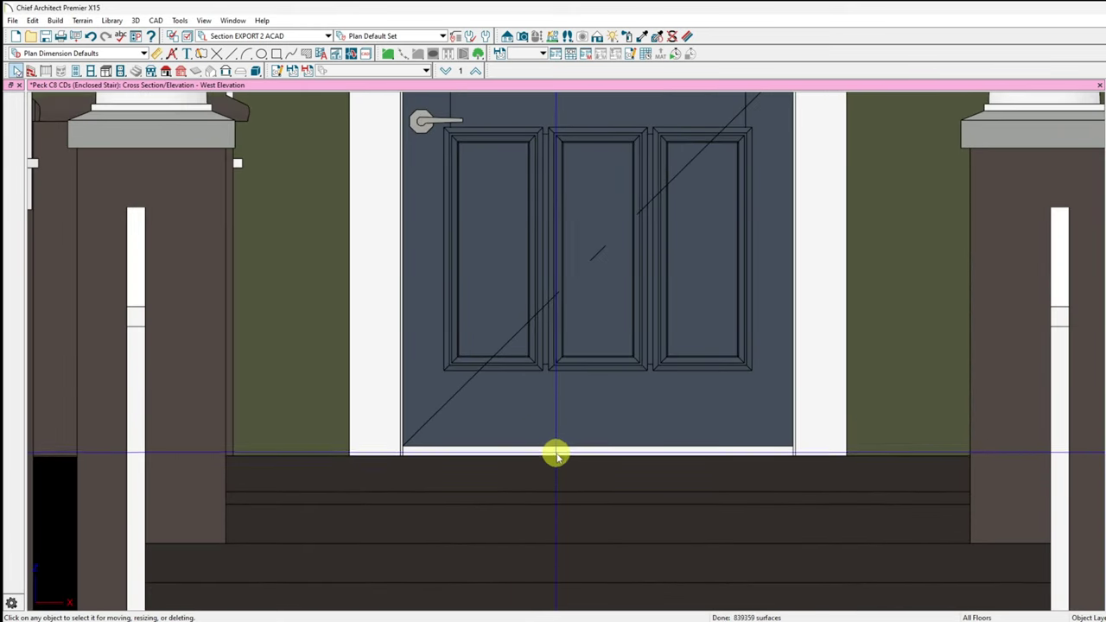
left_click(573, 457)
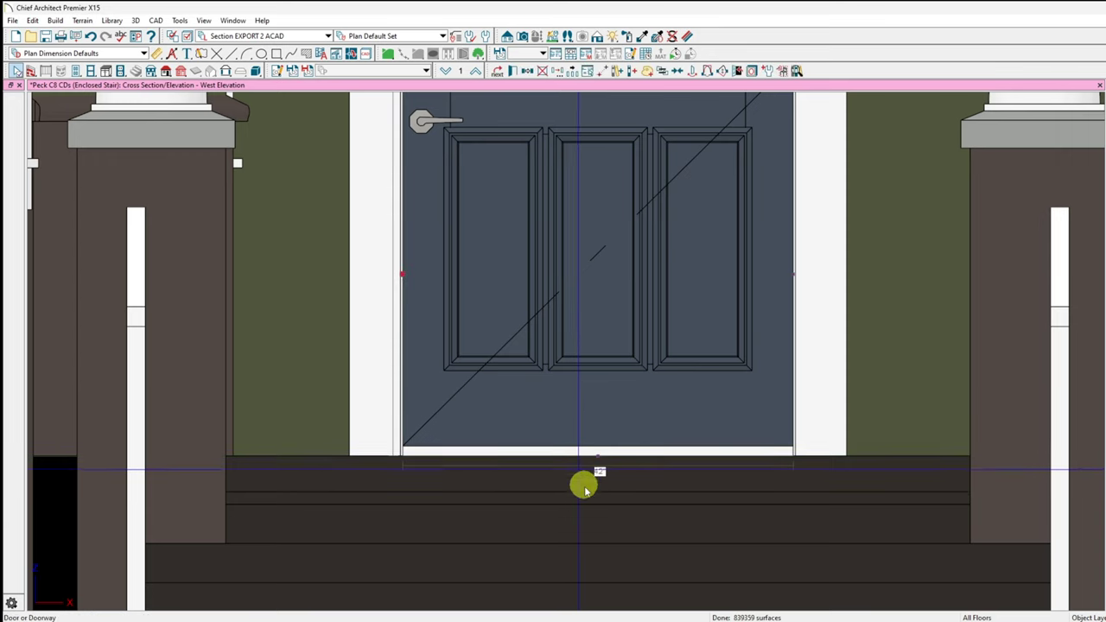
left_click(592, 359)
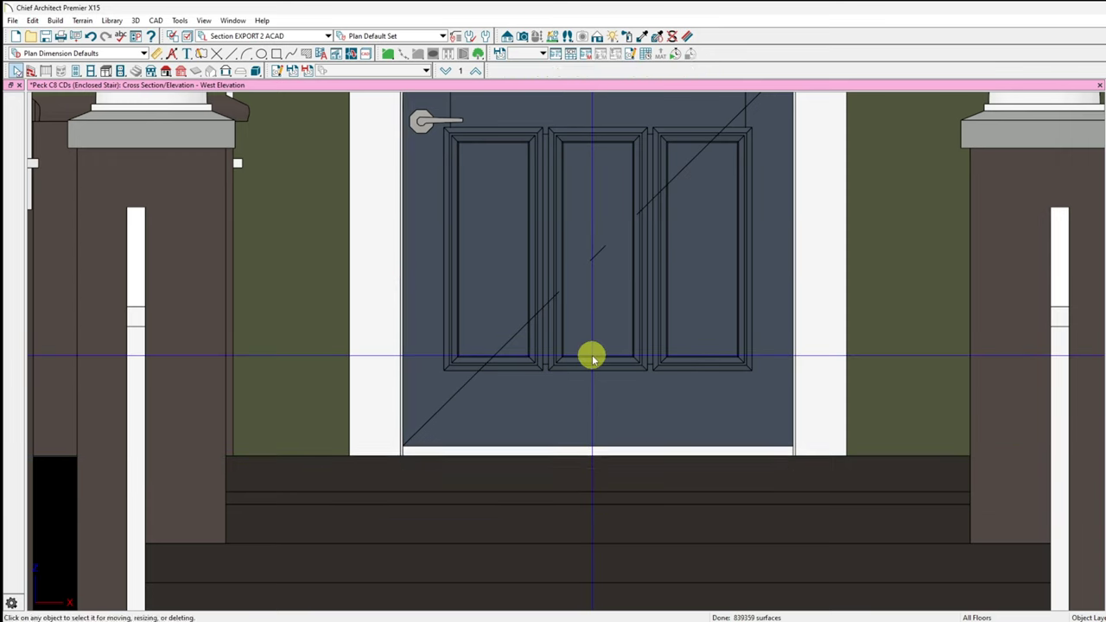
double_click(591, 359)
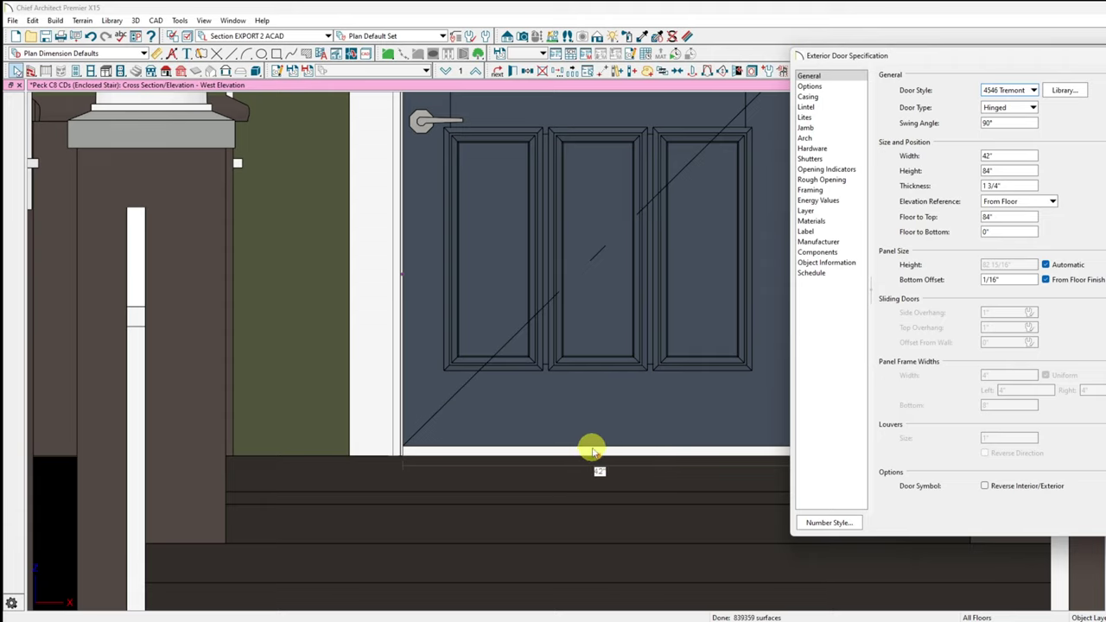
key("Escape")
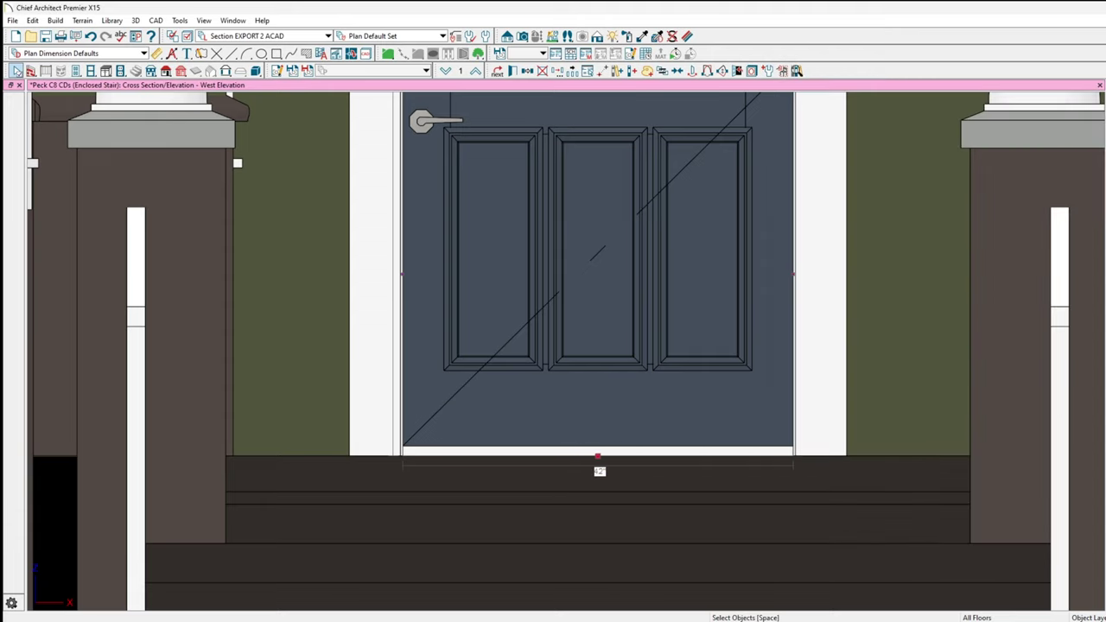
mouse_move(819, 609)
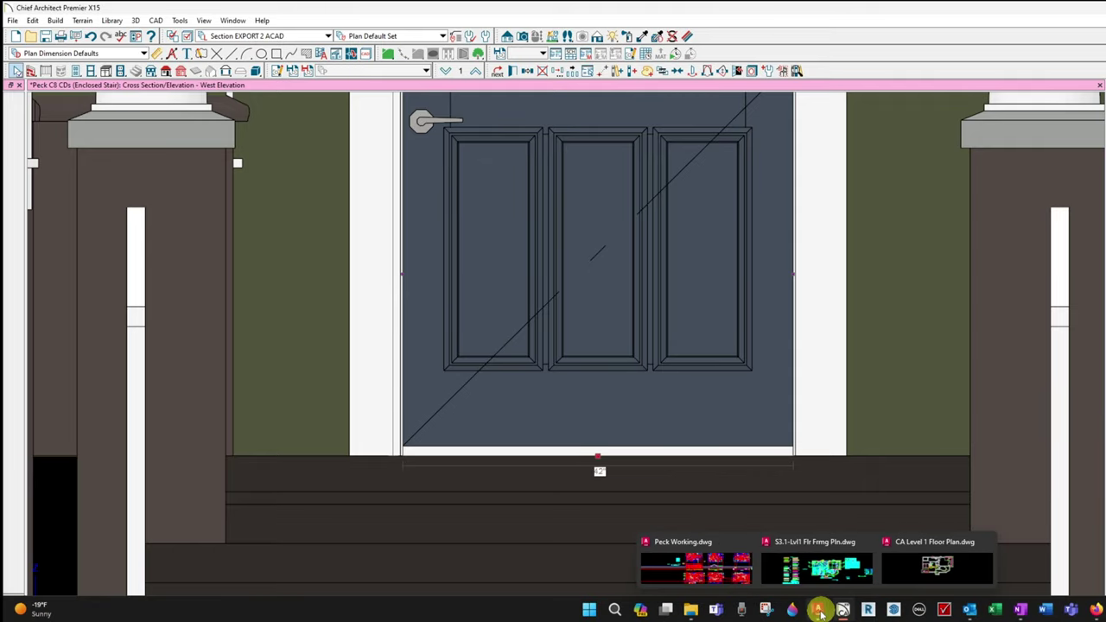
Step: In Peck Working, zoom around the West Elevation to compare the red overlay with existing lines
left_click(749, 581)
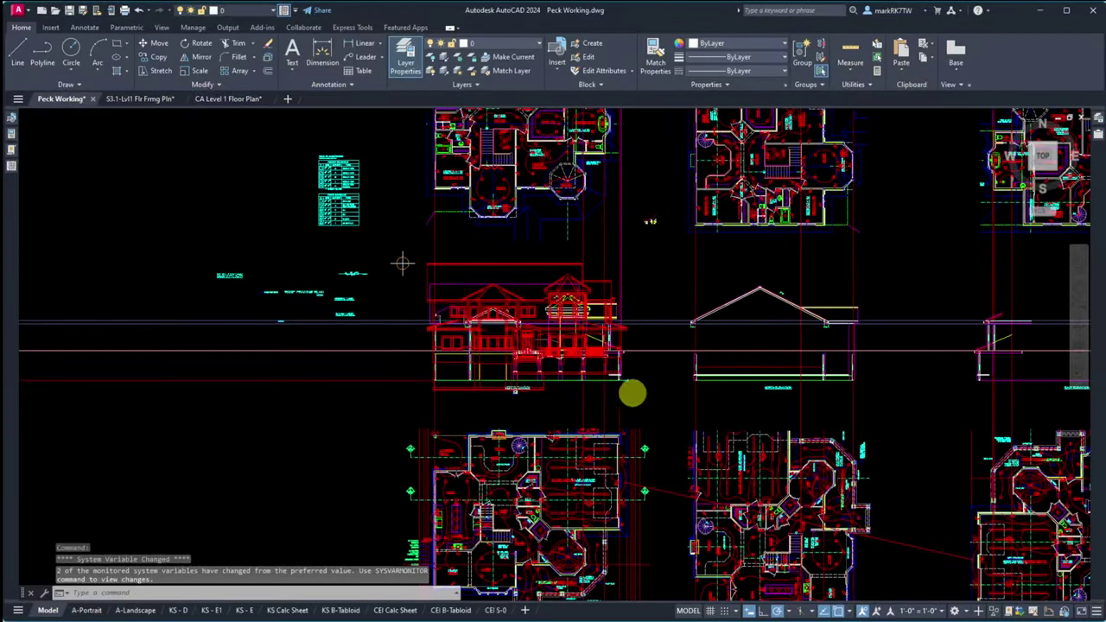
scroll(464, 352, "up", 8)
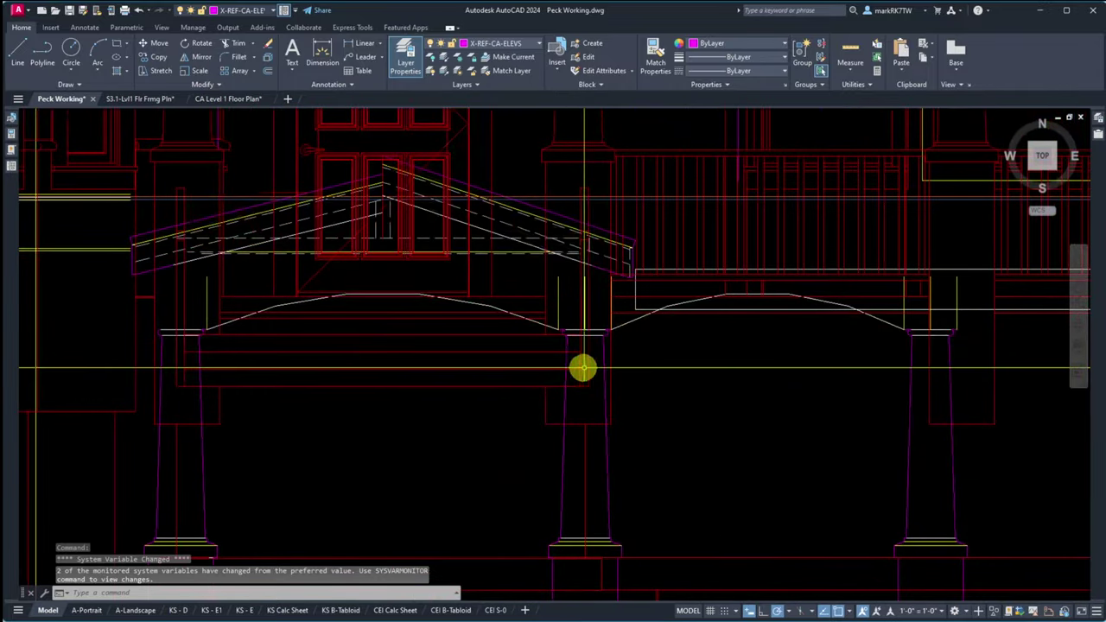
scroll(418, 337, "up", 6)
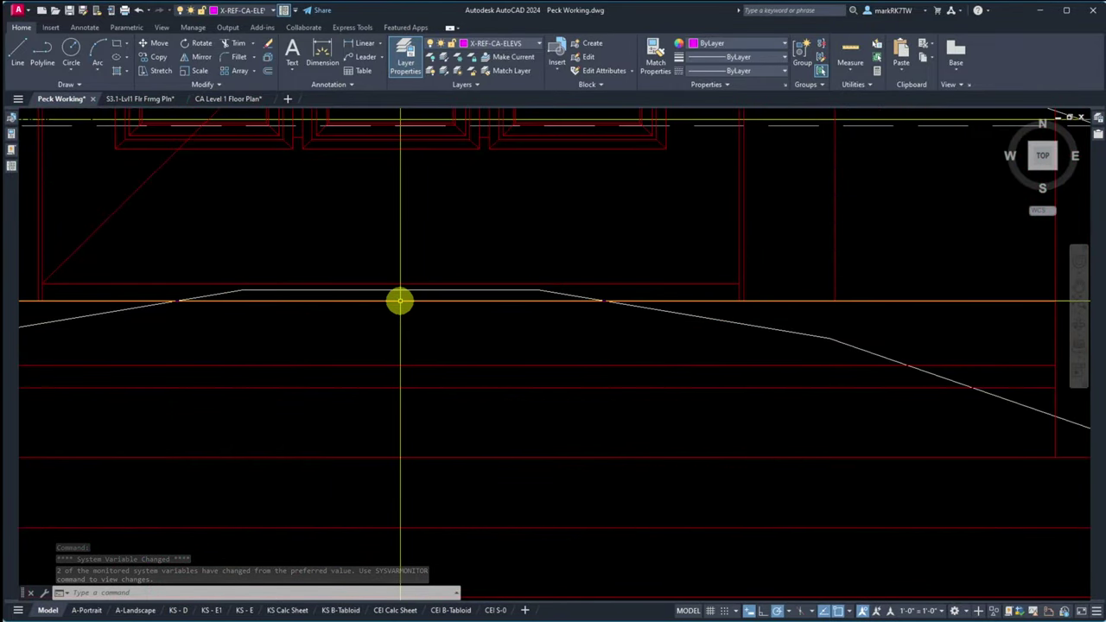
scroll(397, 303, "down", 5)
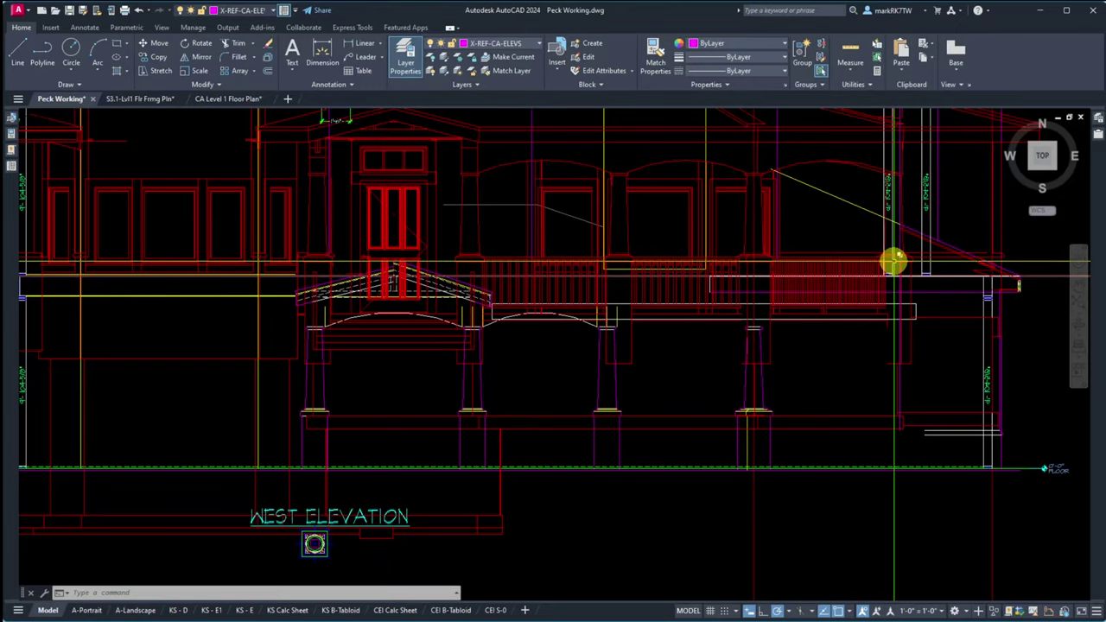
scroll(893, 258, "up", 6)
scroll(851, 380, "down", 5)
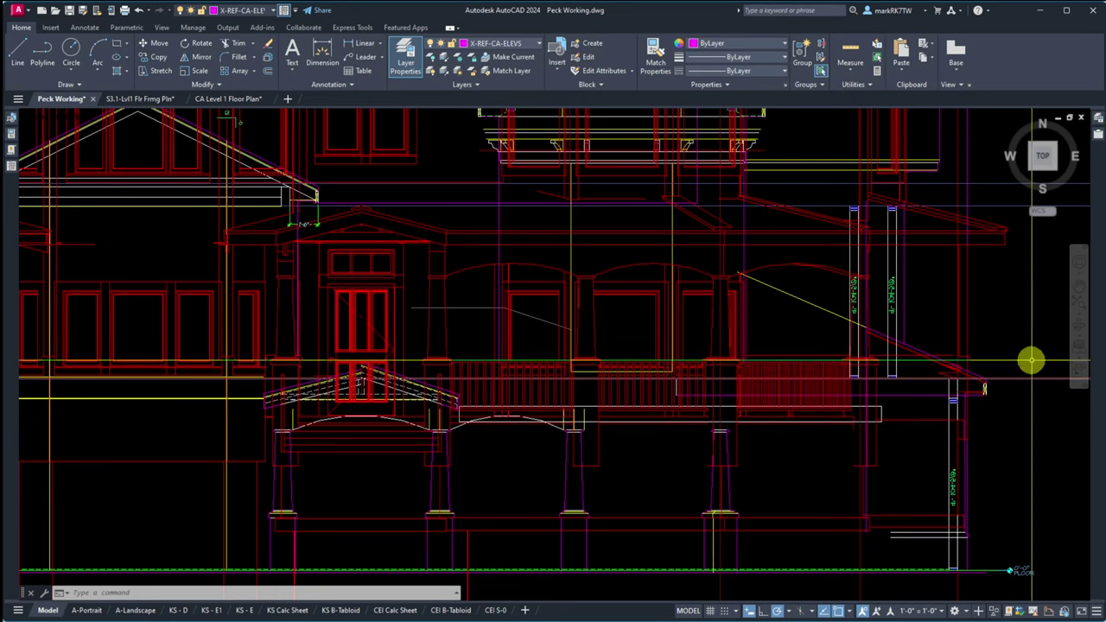
scroll(939, 373, "down", 2)
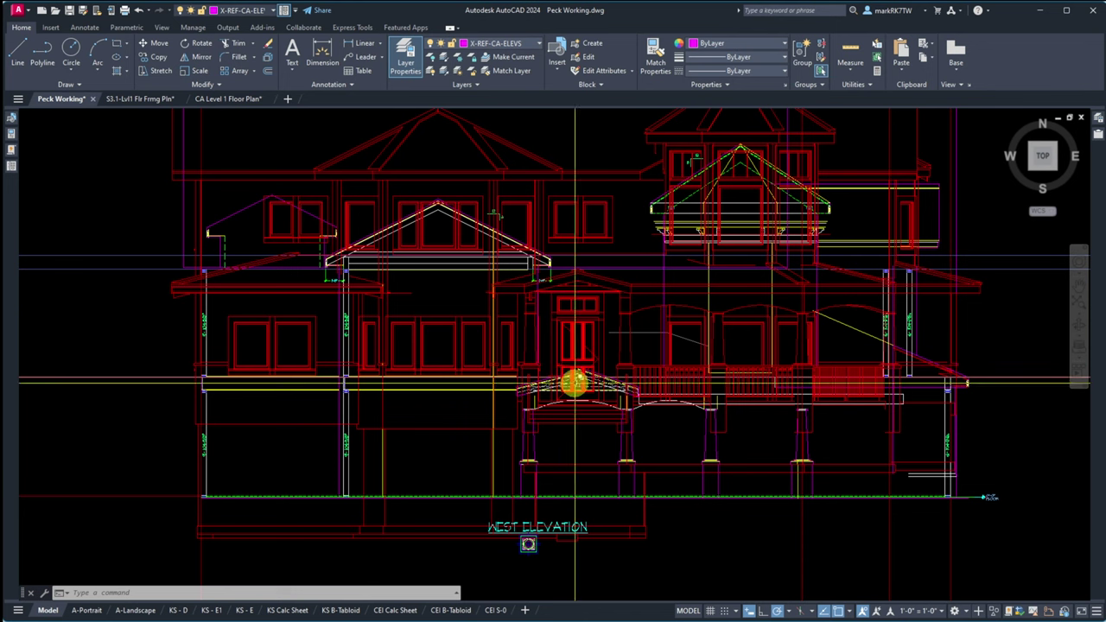
type("m")
key("Return")
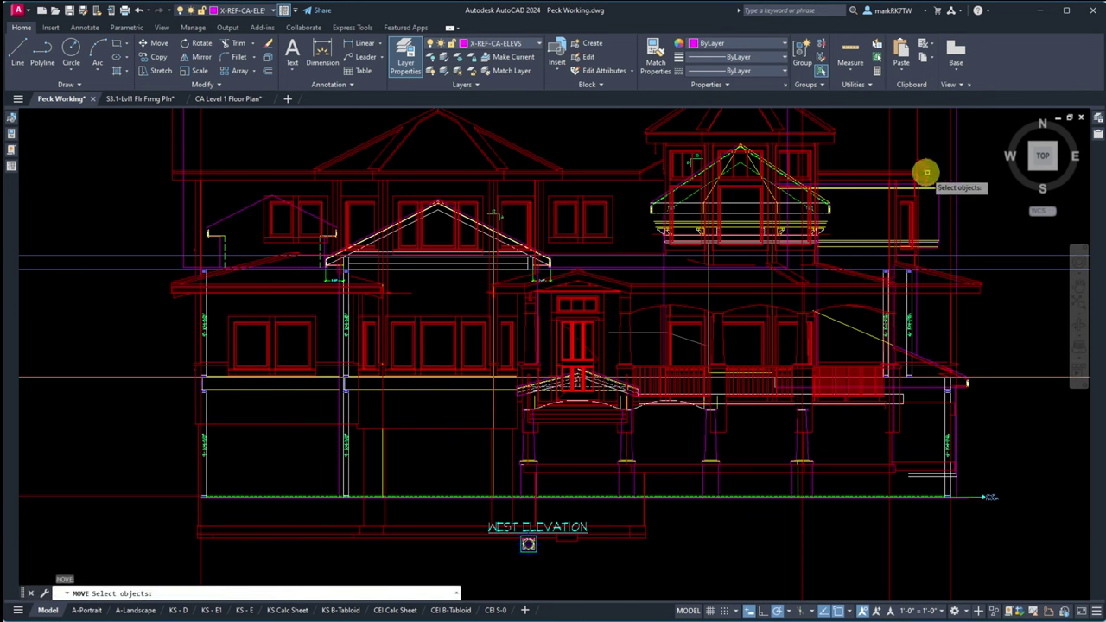
key("Return")
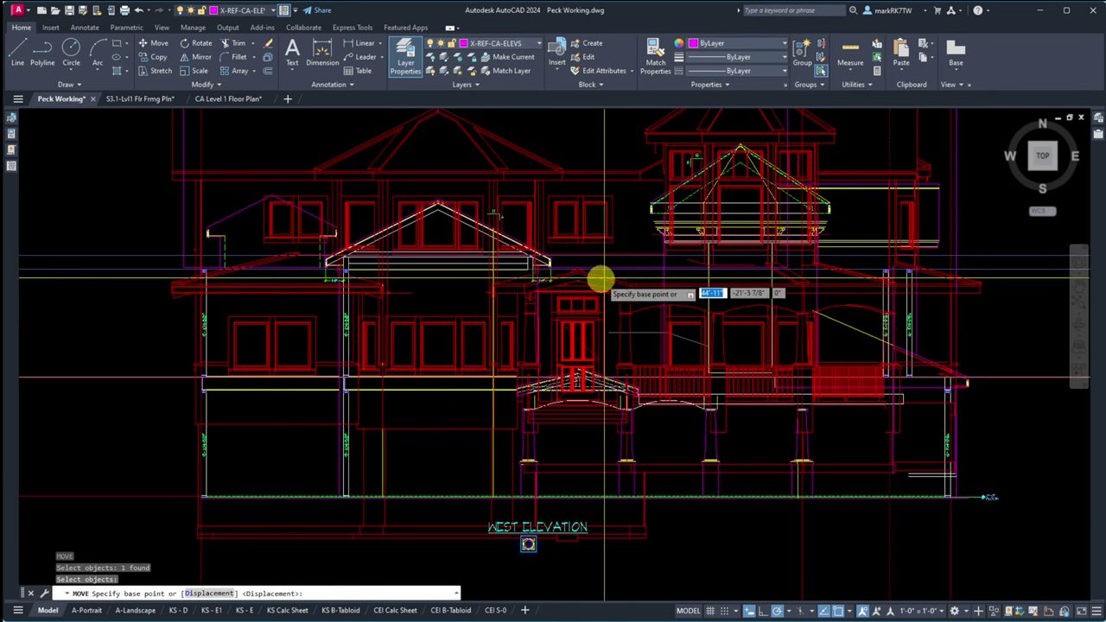
key("Escape")
scroll(596, 345, "down", 3)
scroll(595, 396, "up", 4)
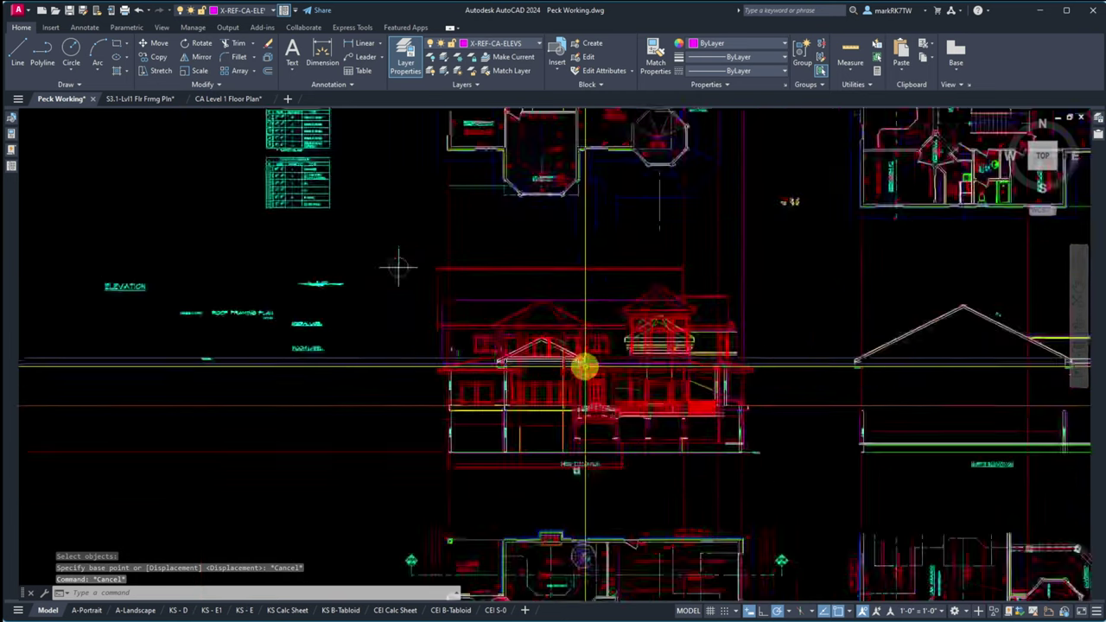
left_click(526, 198)
left_click(552, 308)
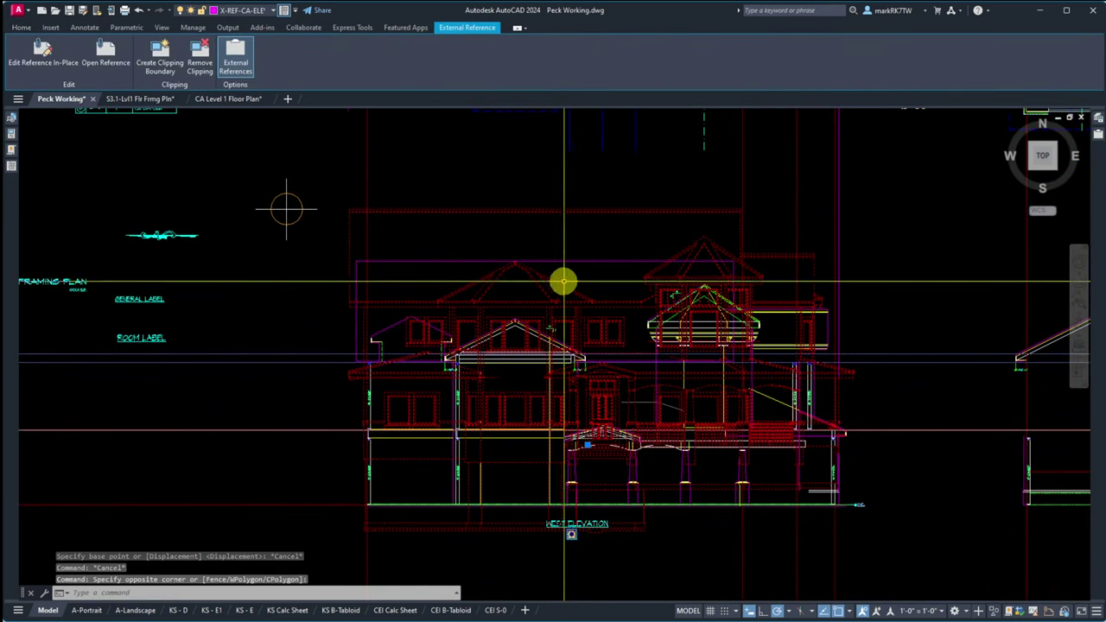
key("Escape")
key("Escape")
left_click(539, 208)
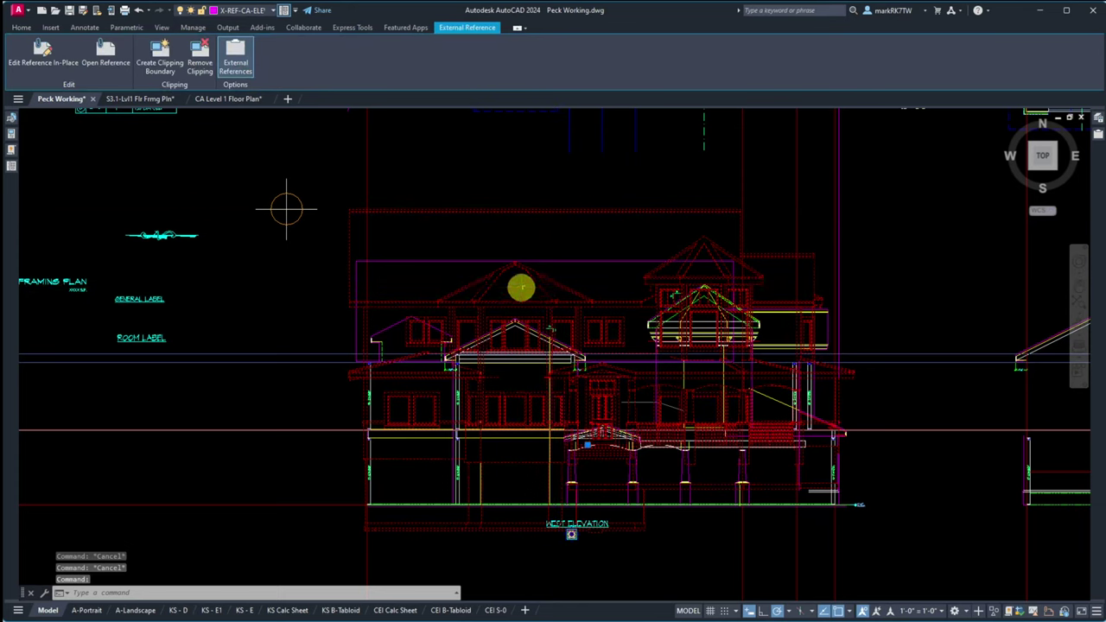
type("m")
key("Return")
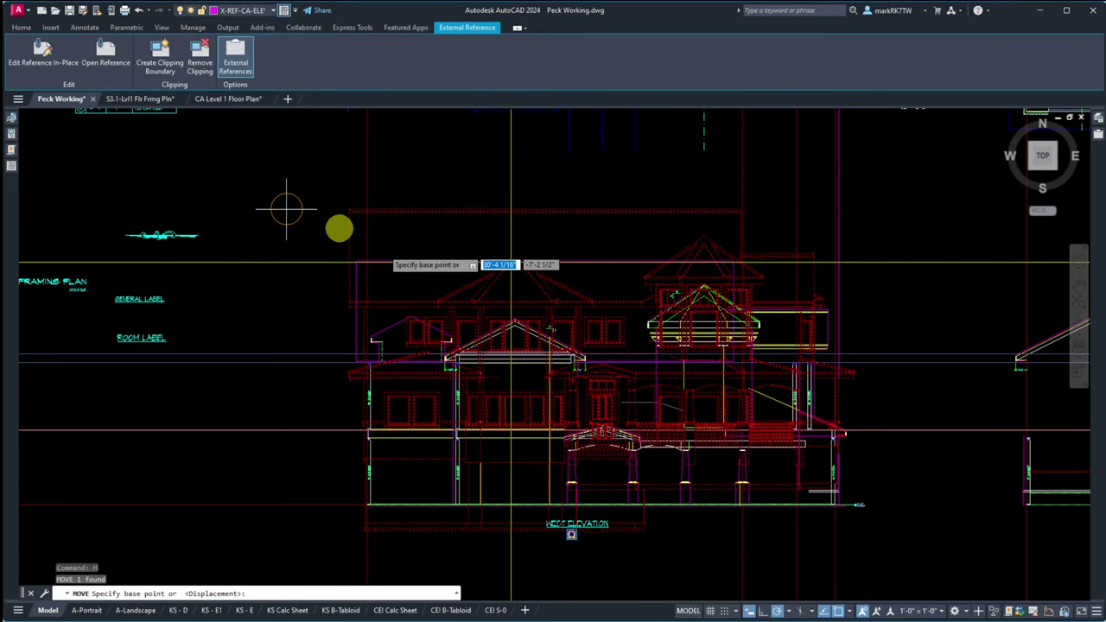
left_click(331, 215)
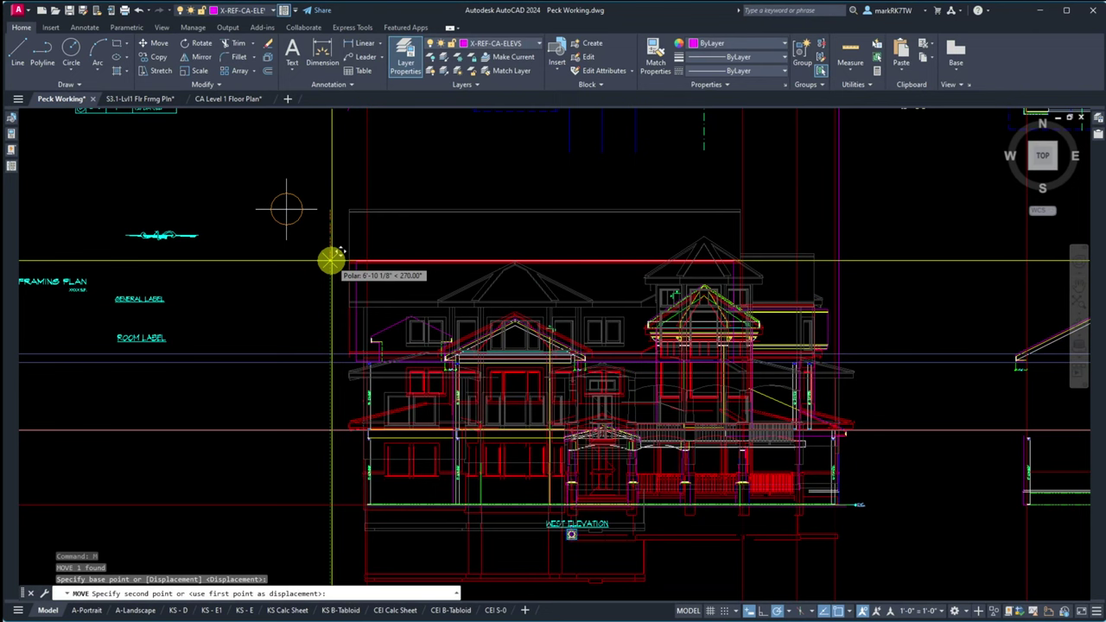
left_click(331, 259)
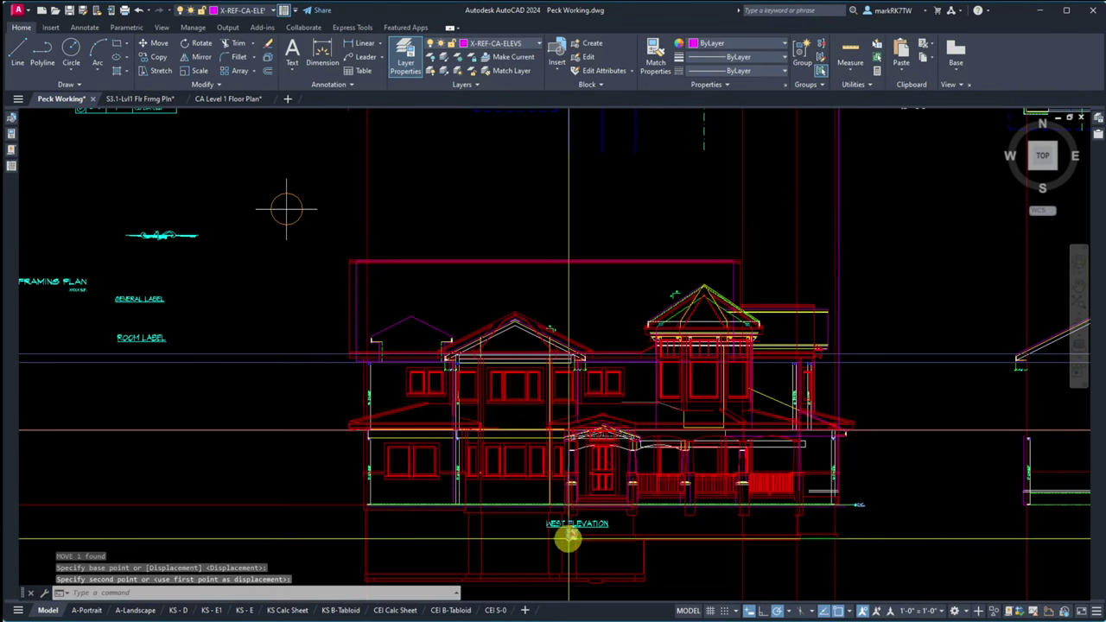
scroll(445, 511, "up", 6)
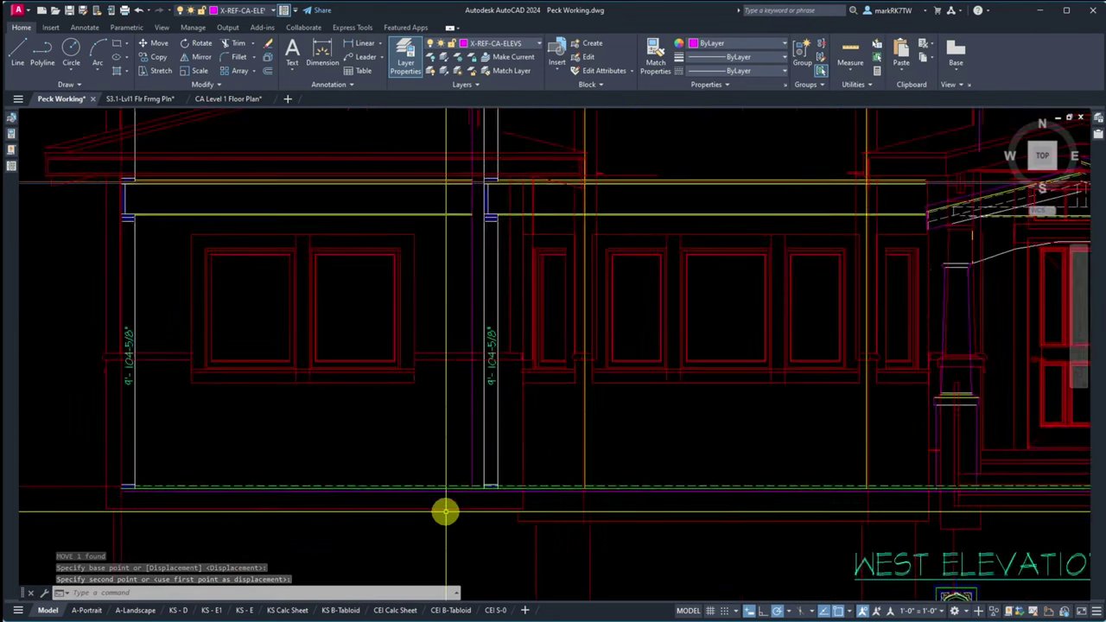
scroll(490, 505, "up", 5)
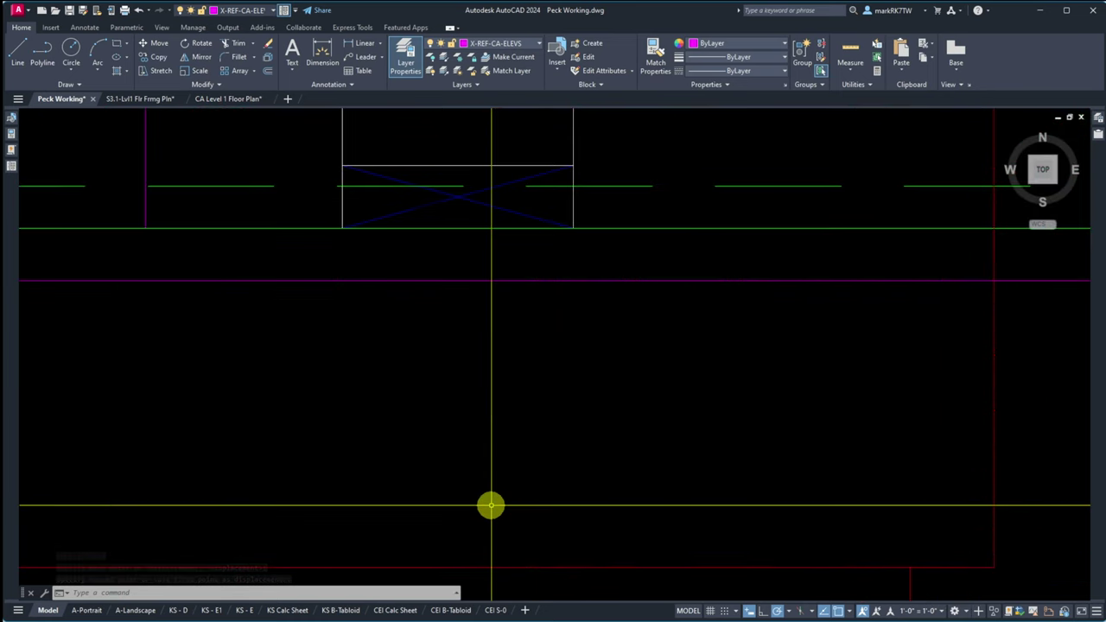
scroll(486, 415, "down", 6)
scroll(476, 354, "up", 6)
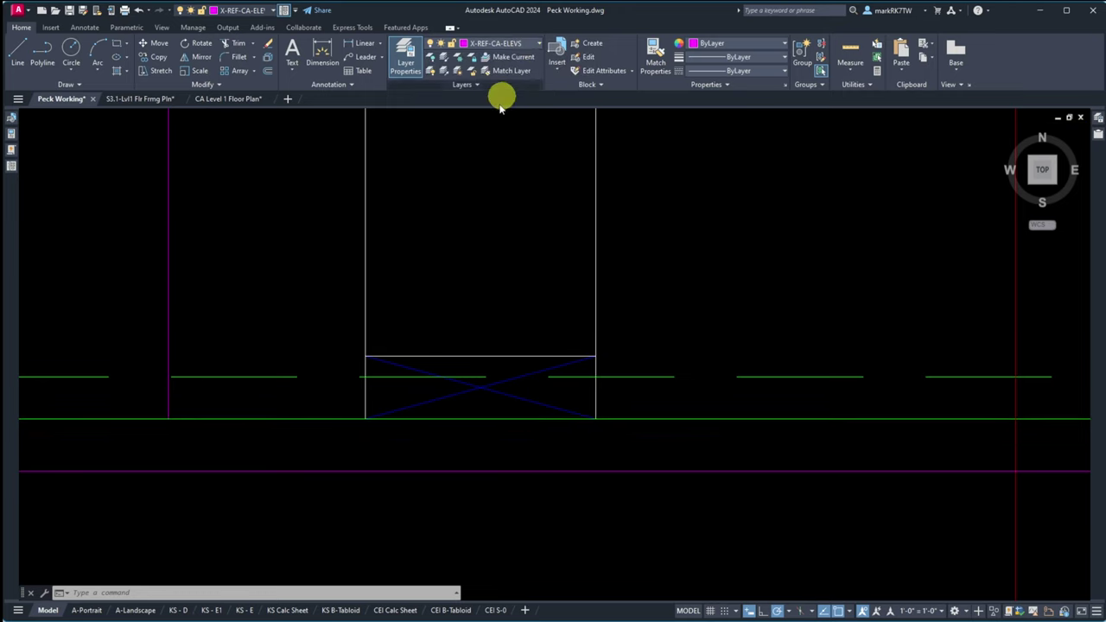
Step: Filter the Layer Properties list to the Drawing layers and set G-JUNK as current
left_click(405, 57)
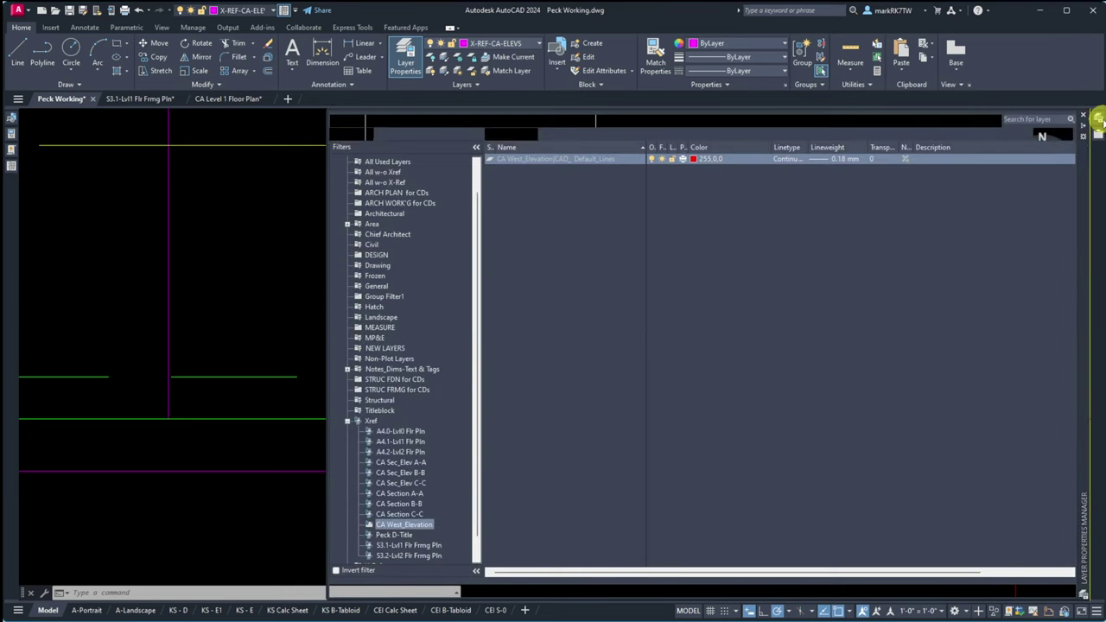
left_click(386, 172)
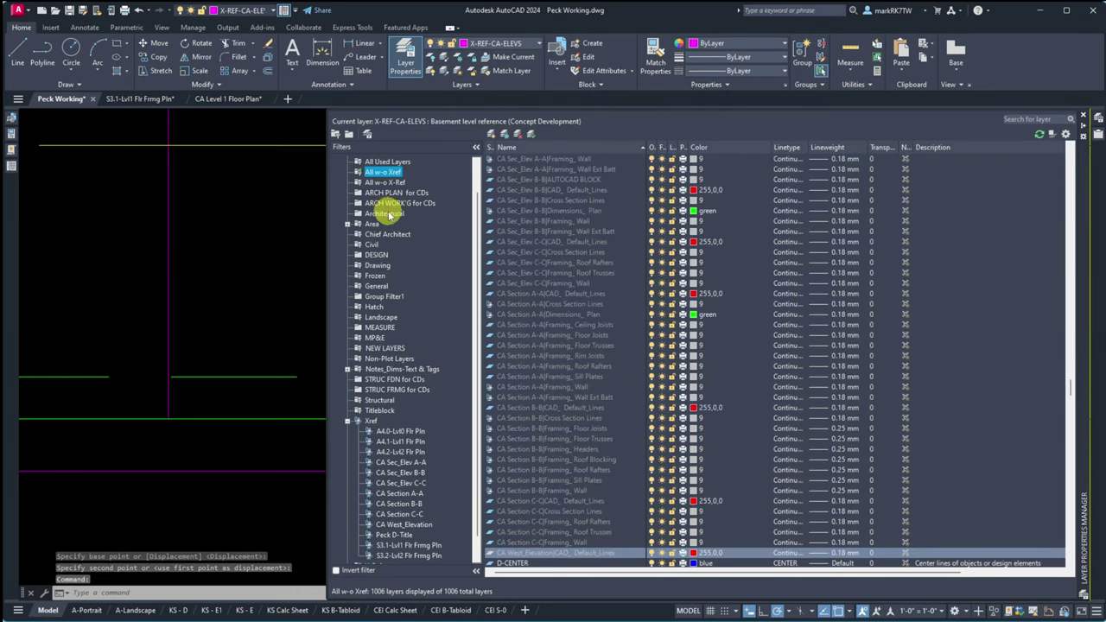
scroll(386, 215, "up", 1)
left_click(386, 184)
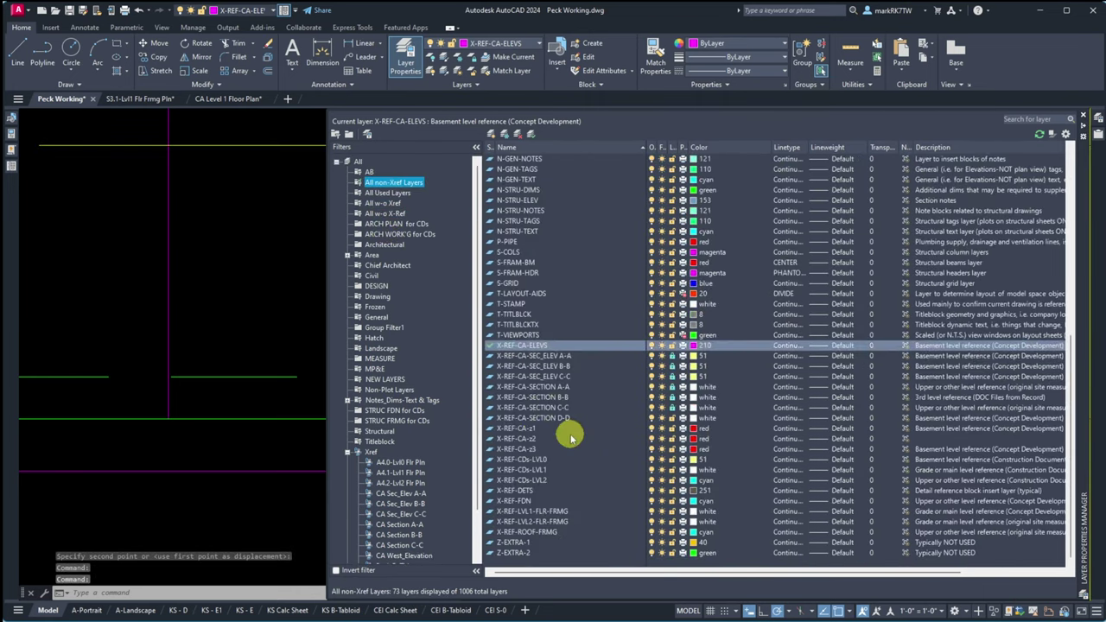
left_click(367, 298)
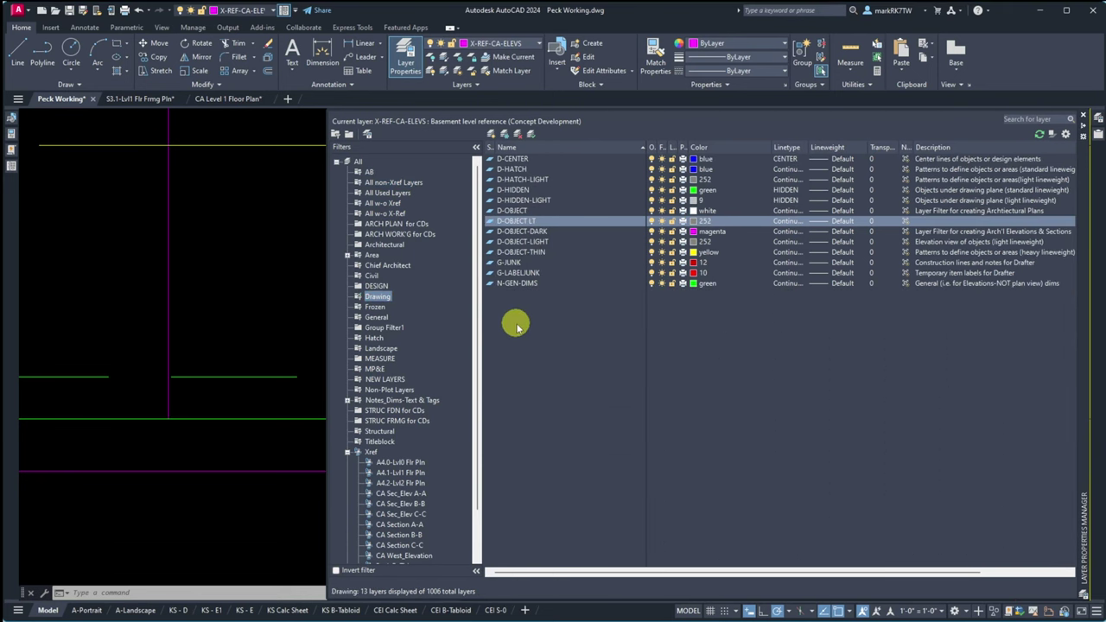
double_click(508, 262)
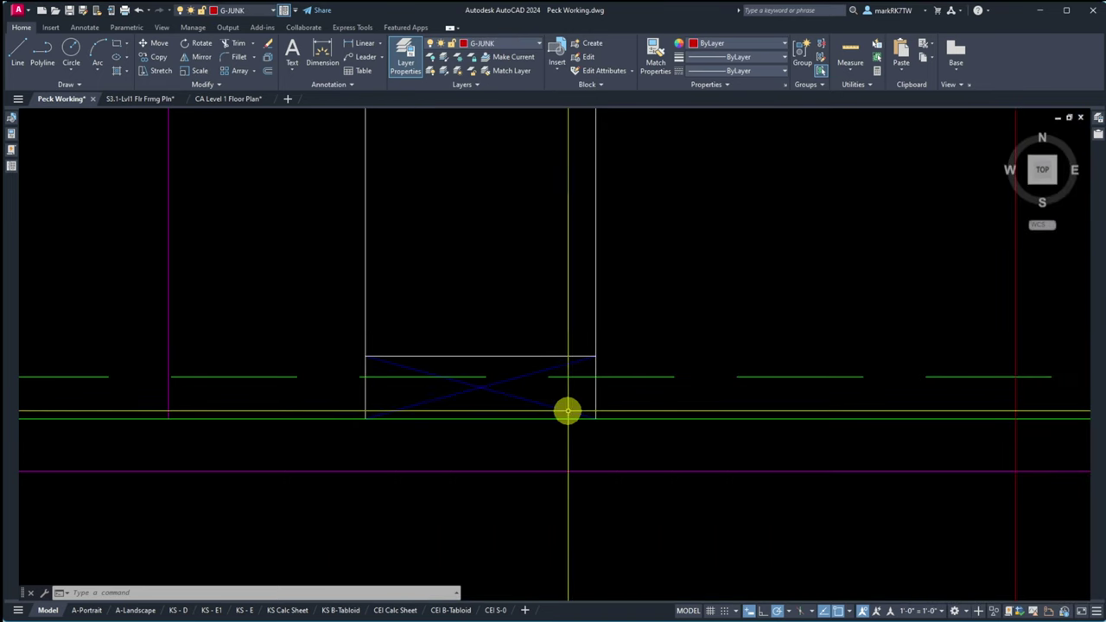
Step: Place a horizontal construction line (XL) through the floor line
scroll(567, 411, "down", 2)
type("XL")
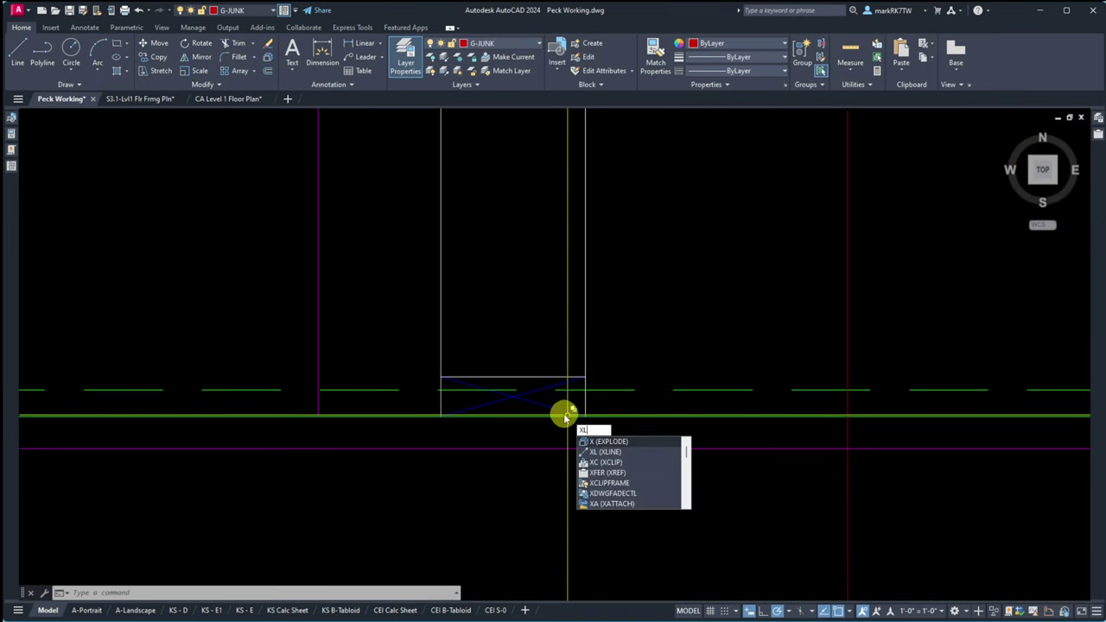
key("Return")
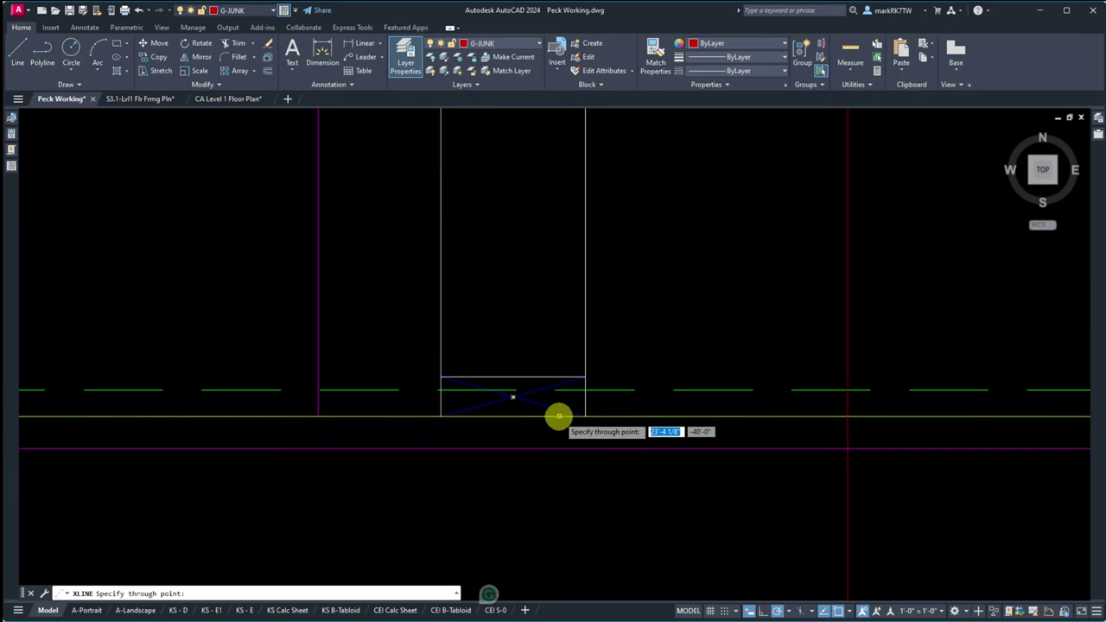
left_click(467, 435)
key("Return")
Step: Select the construction line from the overlapping objects and begin moving it from a base point
scroll(461, 428, "down", 2)
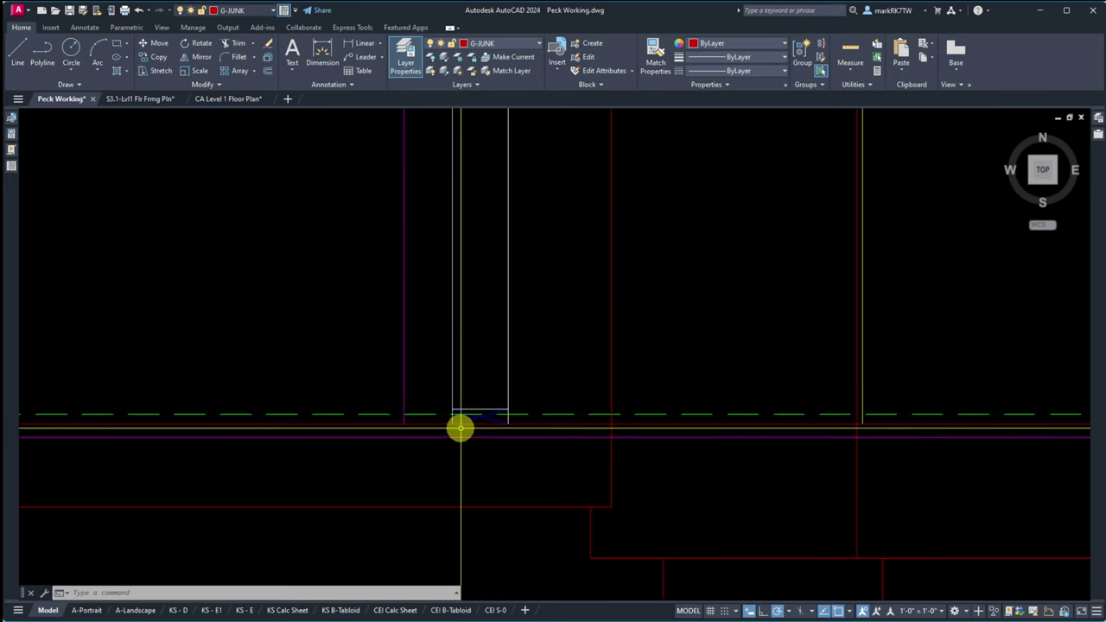
left_click(440, 423)
left_click(508, 467)
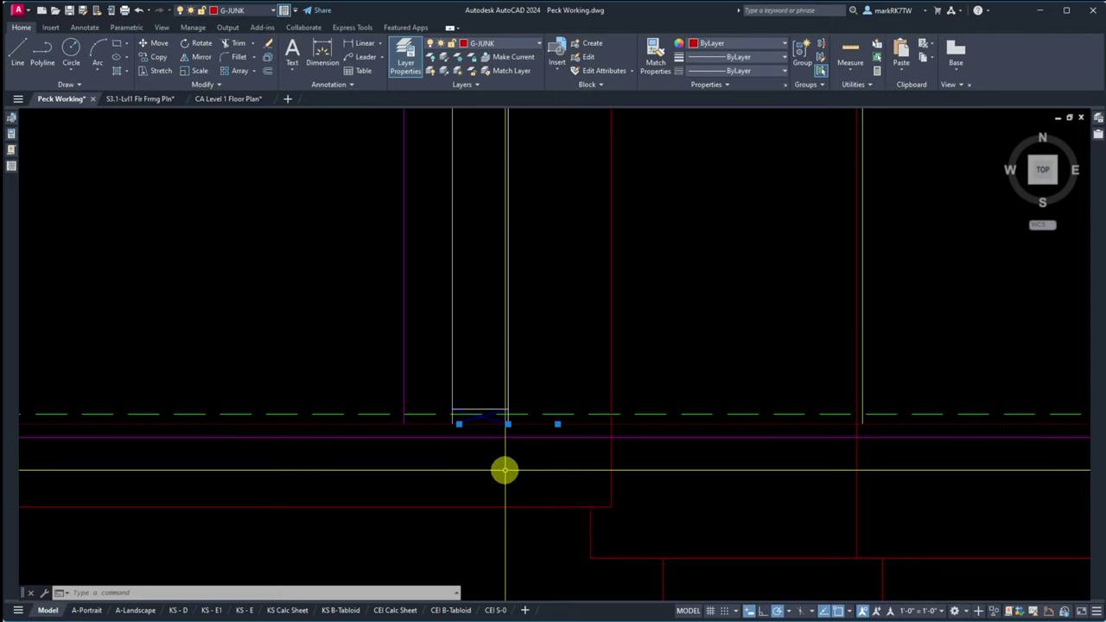
type("m")
key("Return")
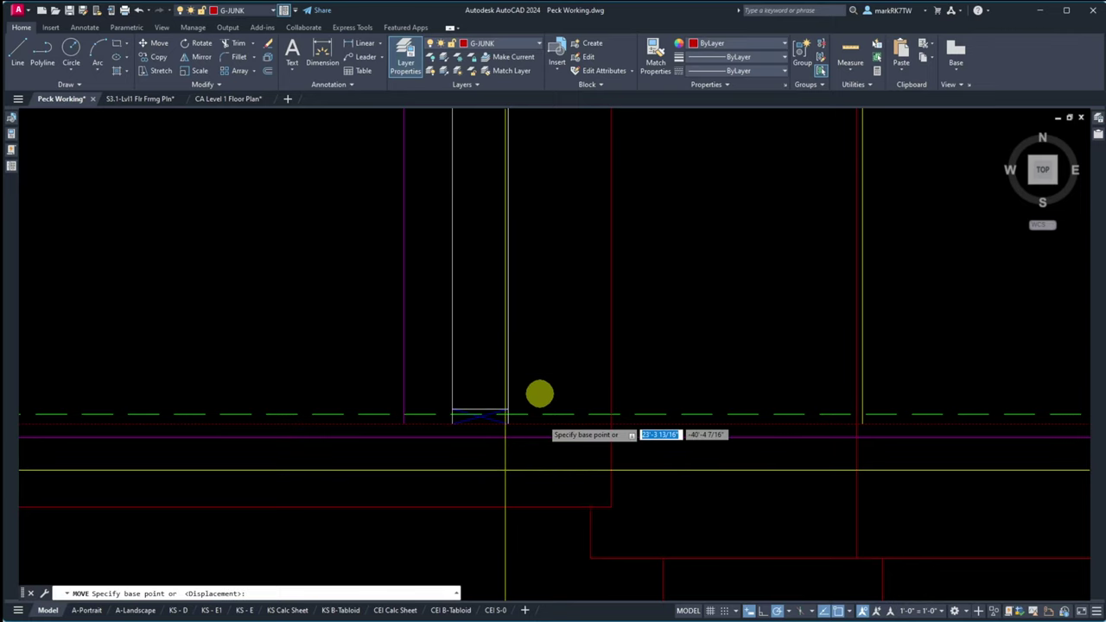
left_click(538, 389)
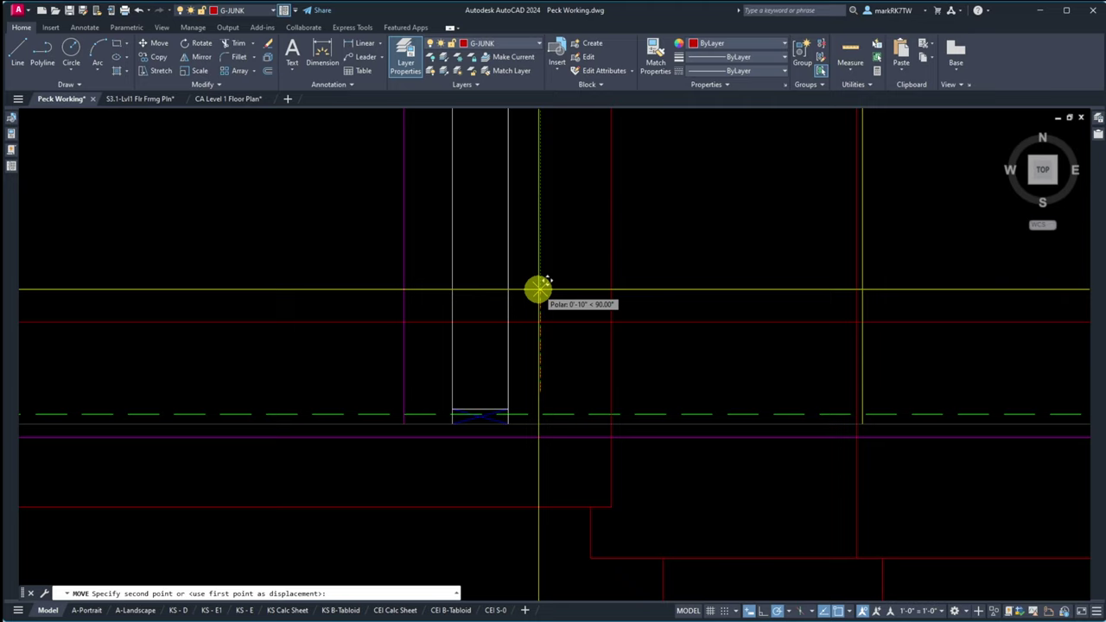
Step: Shift the construction line 10 inches upward and cancel an accidental line selection
type("10")
key("Return")
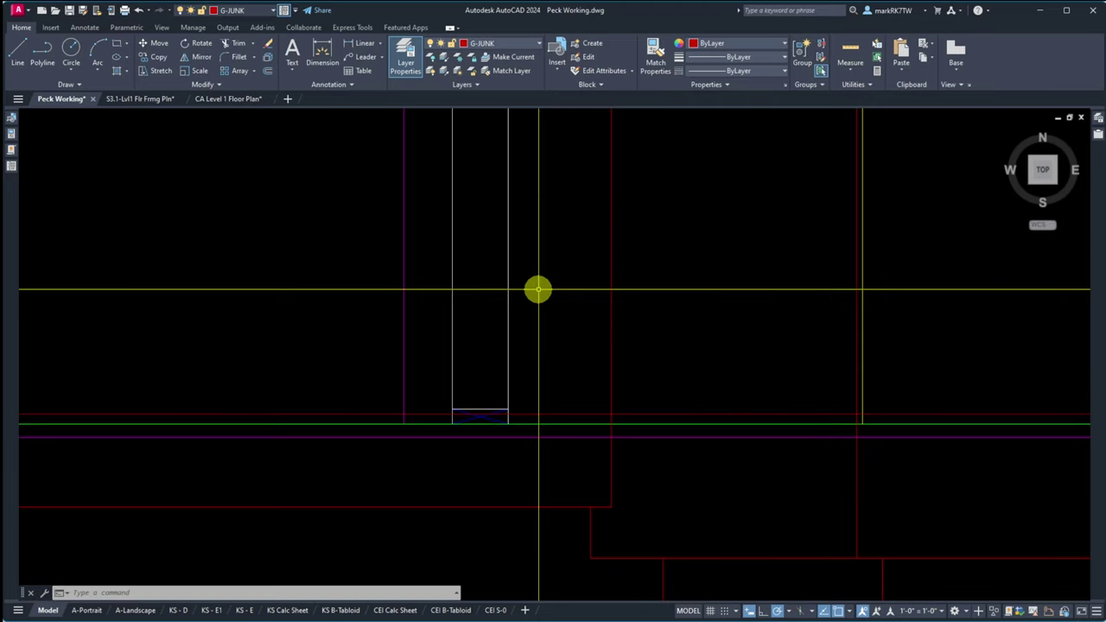
scroll(472, 338, "down", 5)
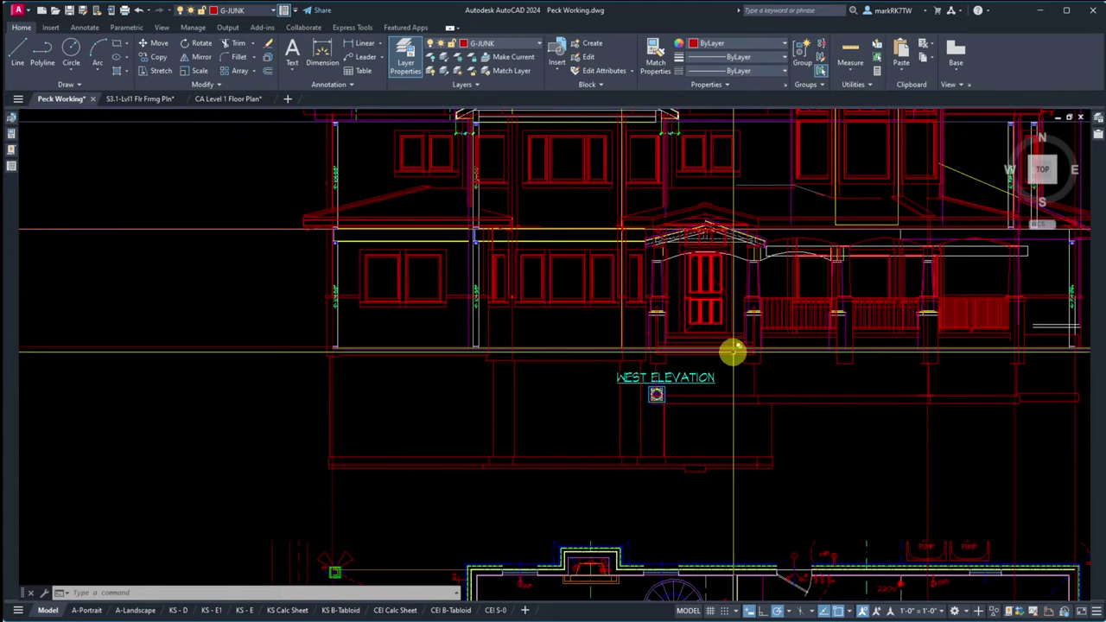
scroll(734, 350, "up", 6)
scroll(553, 371, "up", 5)
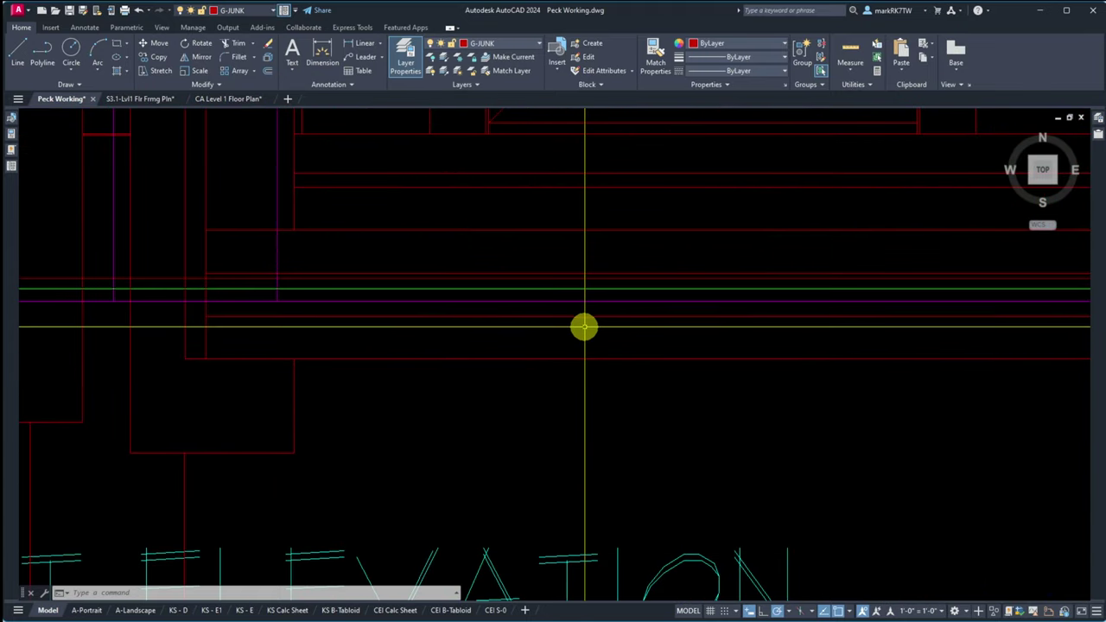
left_click(560, 277)
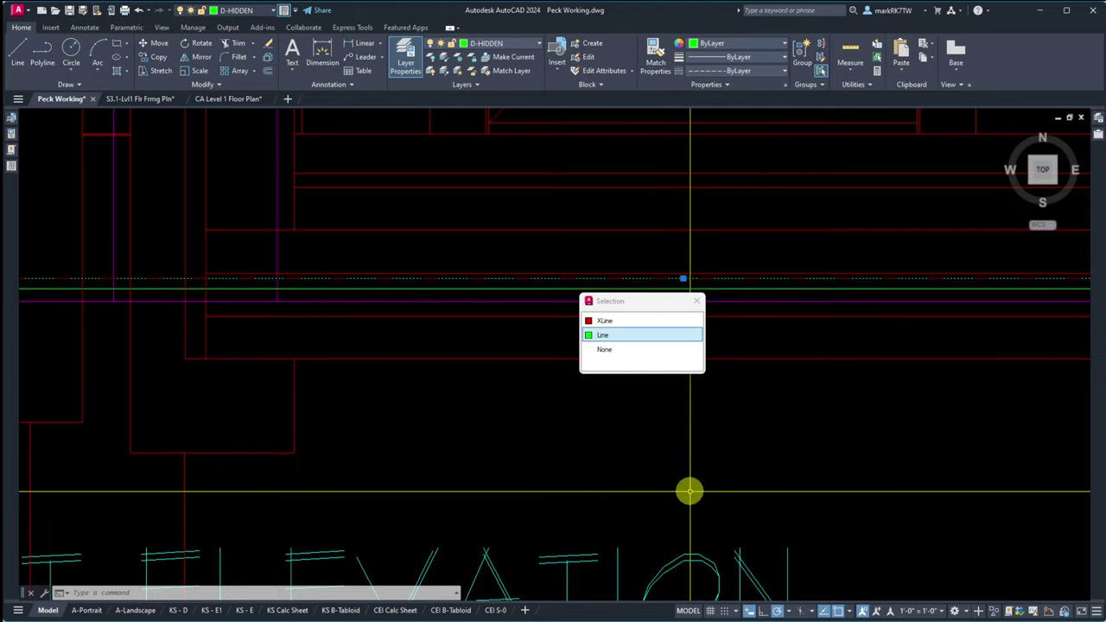
key("Escape")
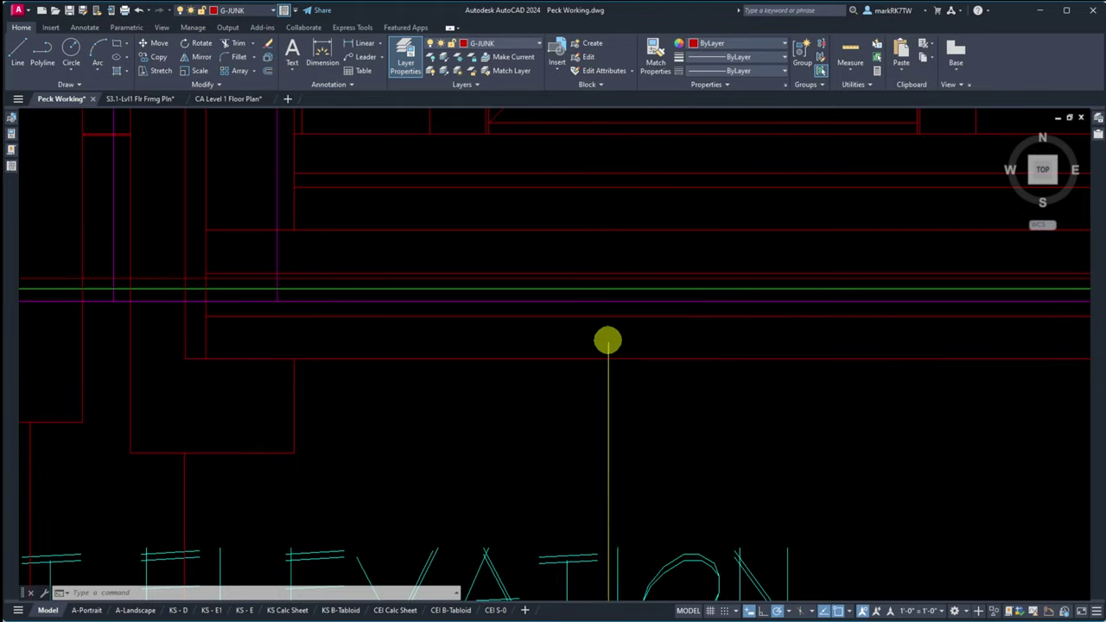
scroll(617, 277, "up", 4)
scroll(672, 241, "up", 5)
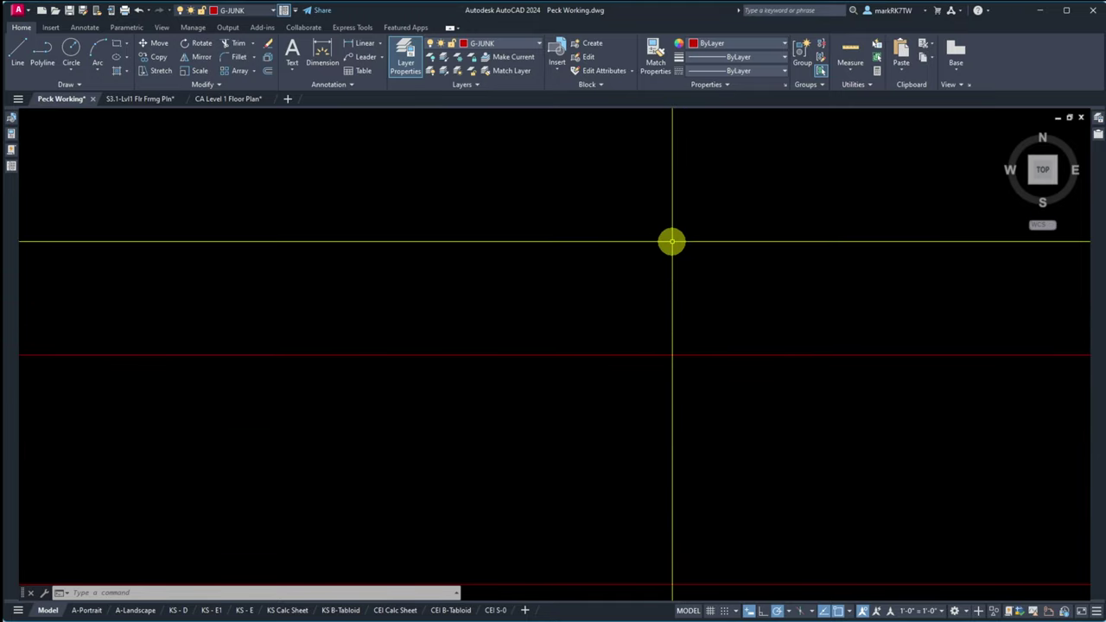
scroll(695, 449, "down", 5)
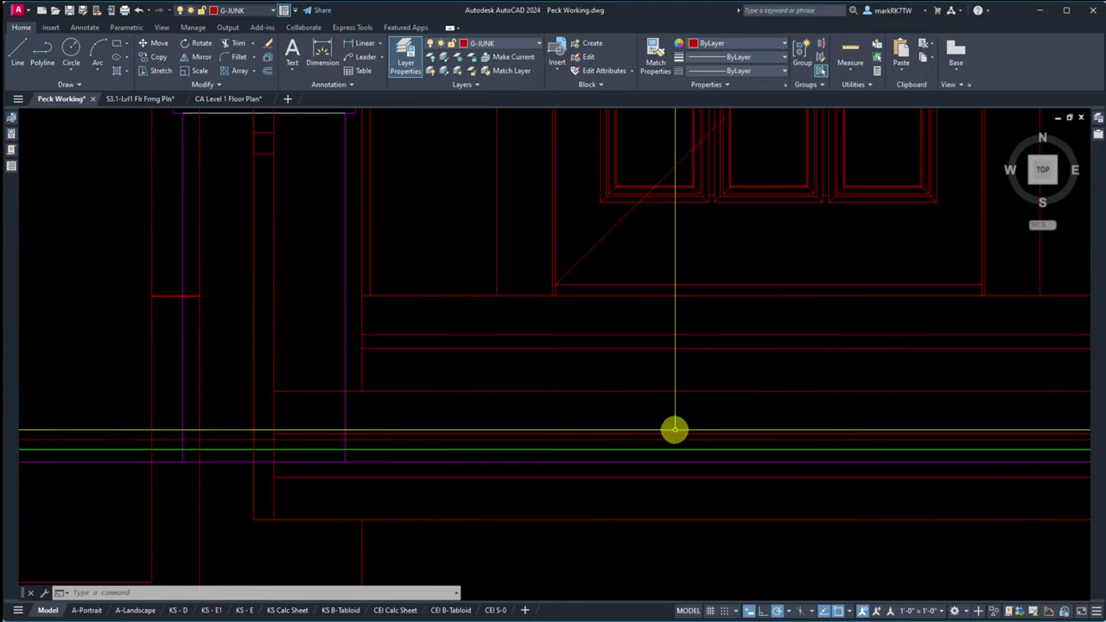
Step: Window-select the West Elevation xref and move it perpendicular onto the construction line
type("m")
key("Return")
left_click(773, 303)
left_click(753, 284)
key("Return")
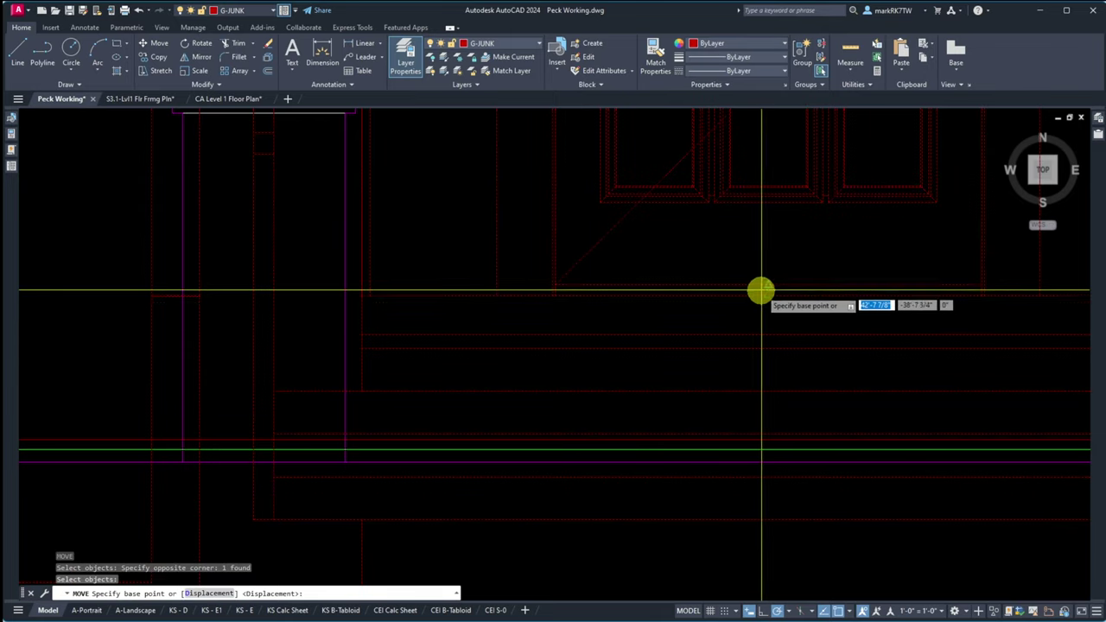
left_click(768, 296)
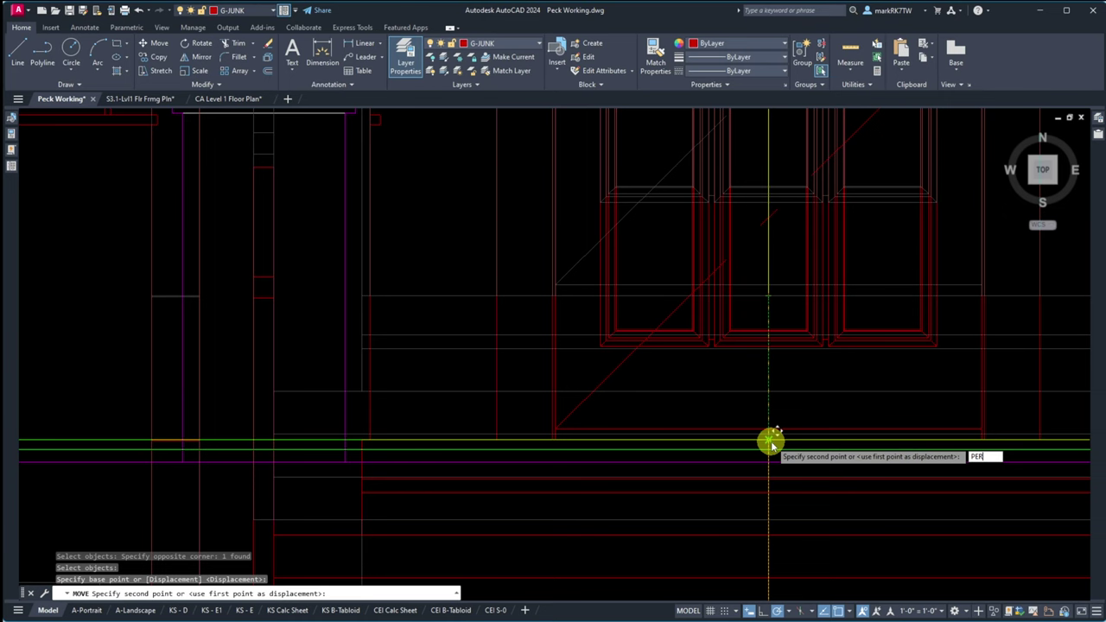
key("Return")
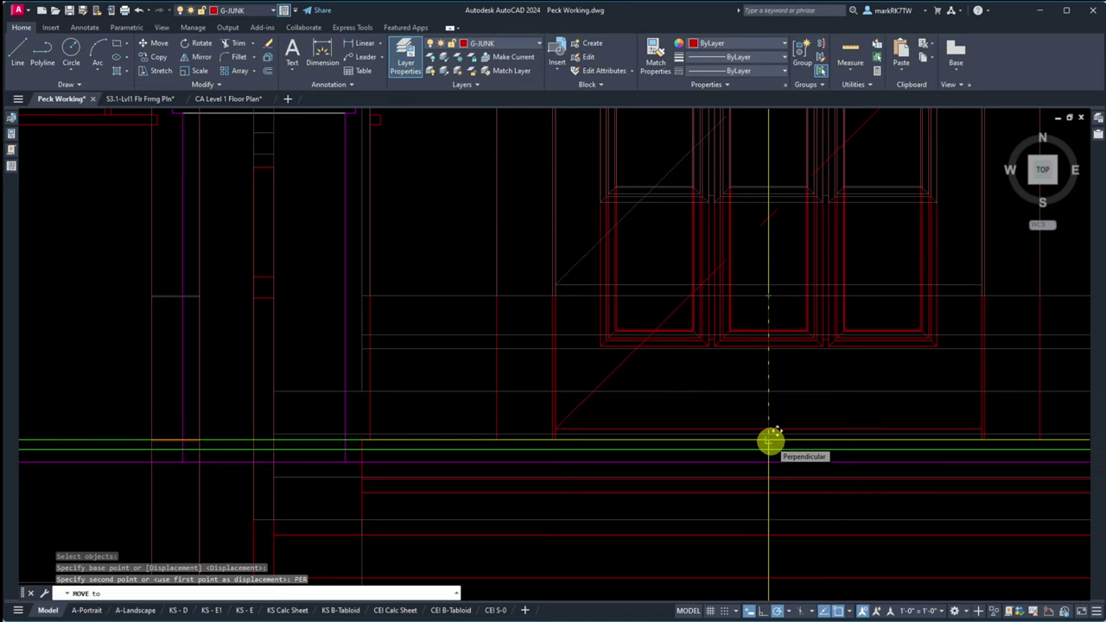
left_click(771, 442)
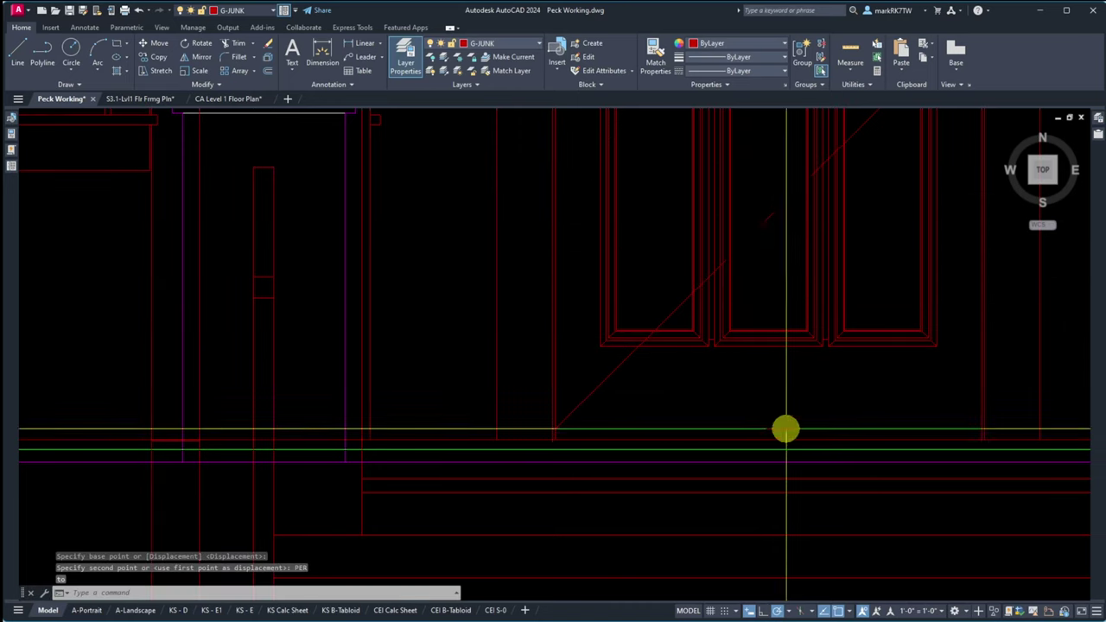
Step: Zoom around the West Elevation and select its xref to bring up External Reference tools
scroll(594, 397, "down", 5)
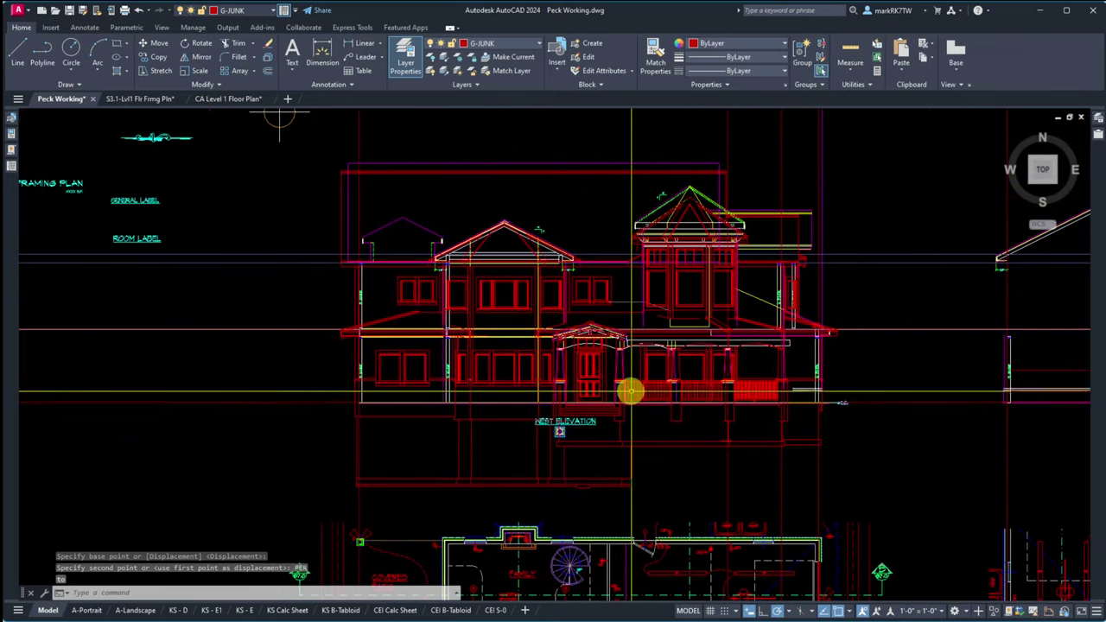
scroll(630, 388, "up", 2)
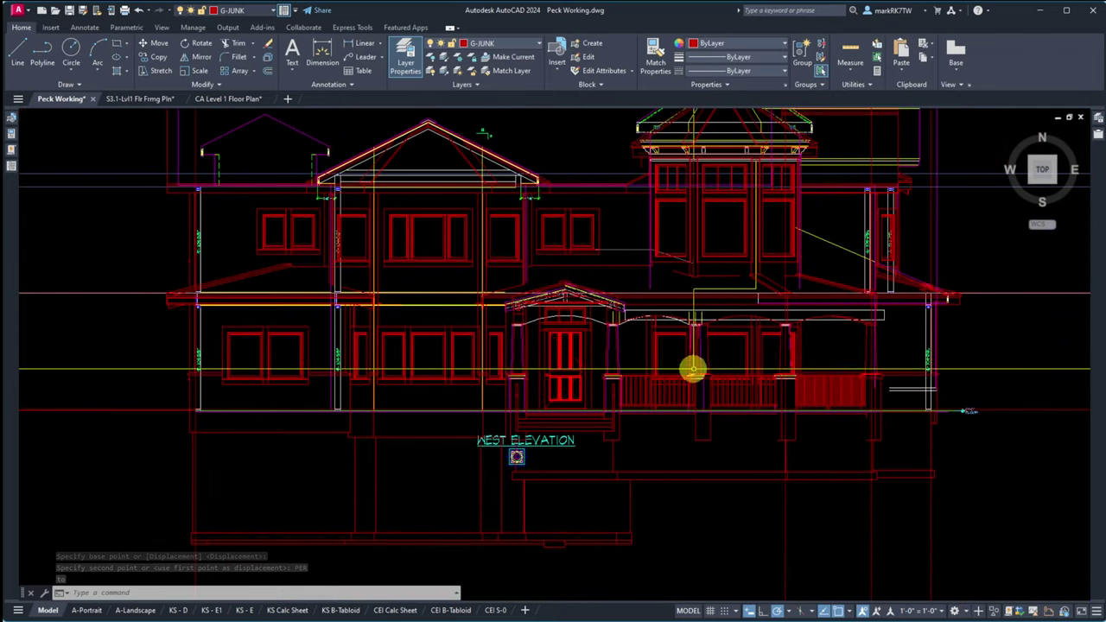
scroll(733, 372, "down", 4)
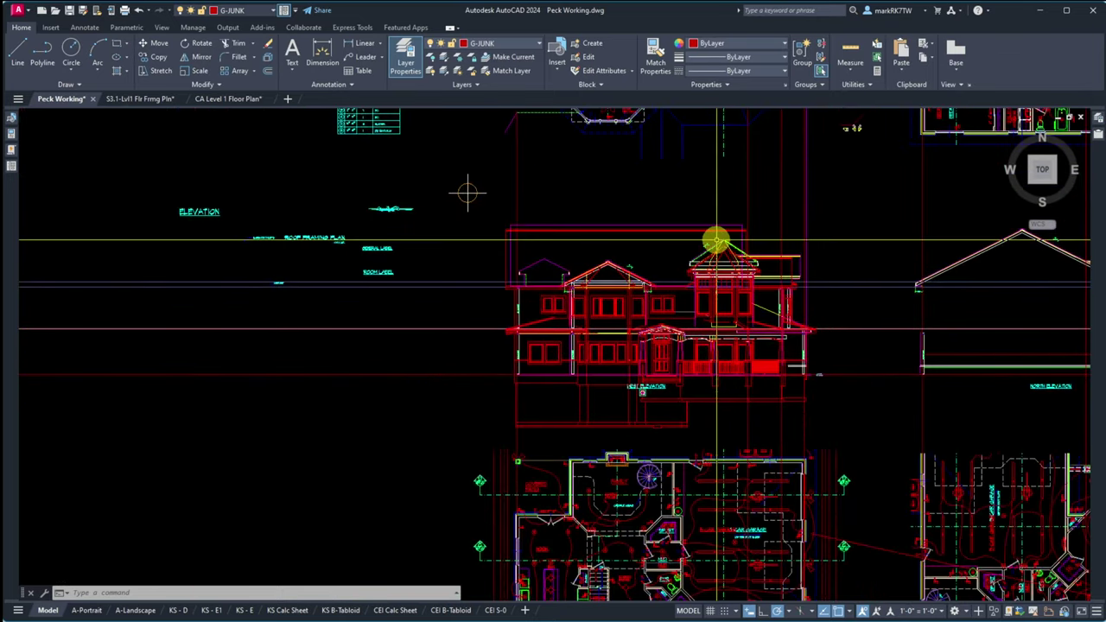
scroll(716, 239, "up", 10)
scroll(713, 319, "down", 6)
scroll(687, 331, "up", 2)
scroll(835, 282, "down", 5)
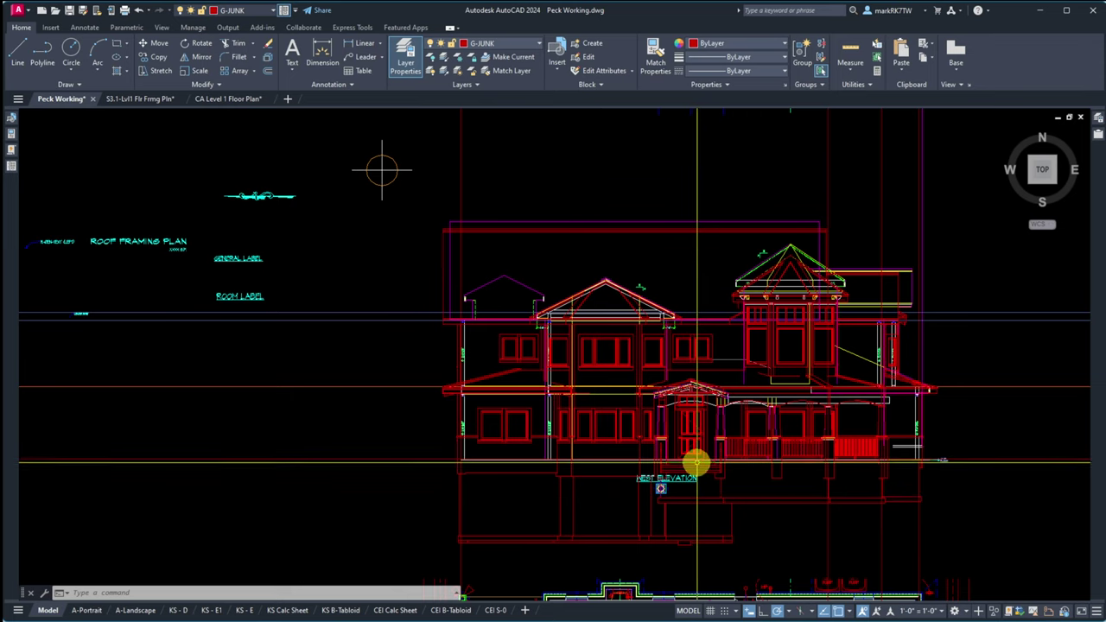
scroll(473, 410, "up", 5)
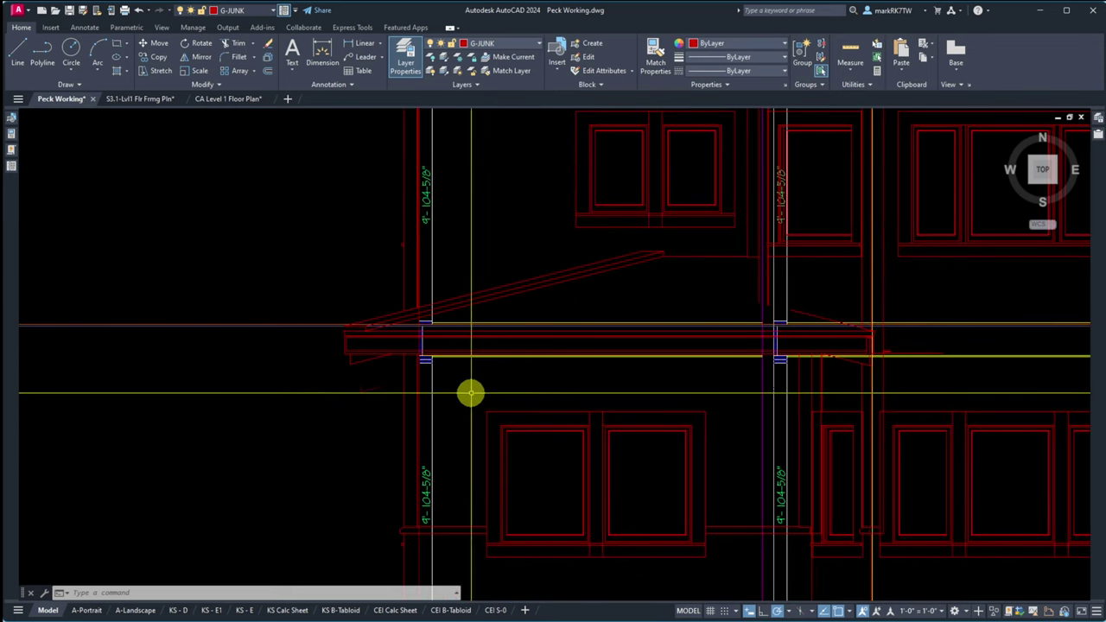
scroll(622, 424, "down", 4)
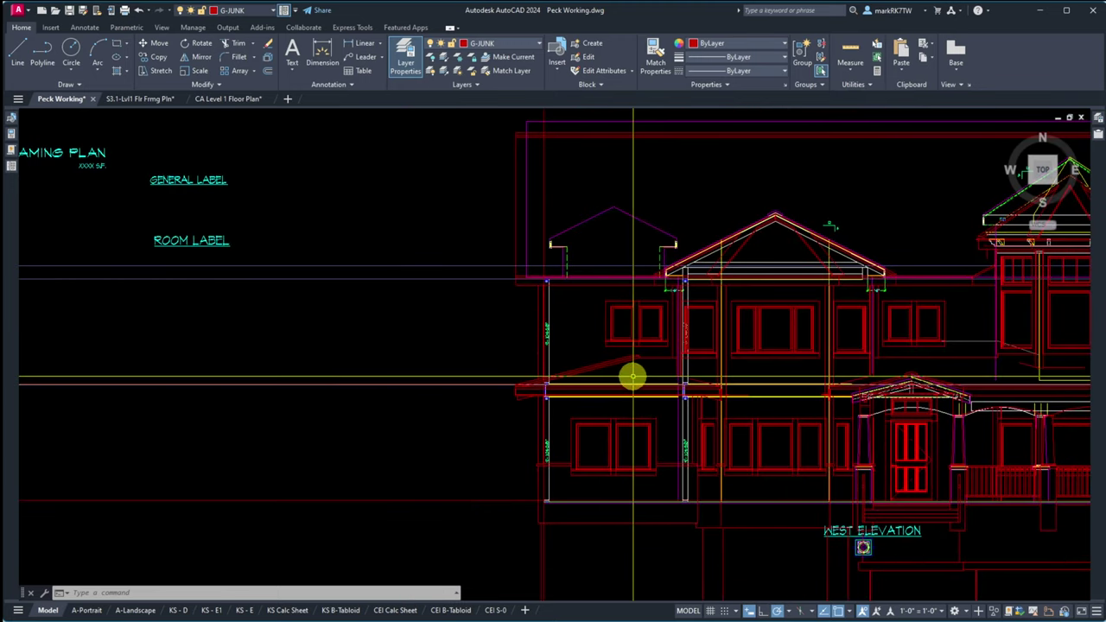
left_click(490, 265)
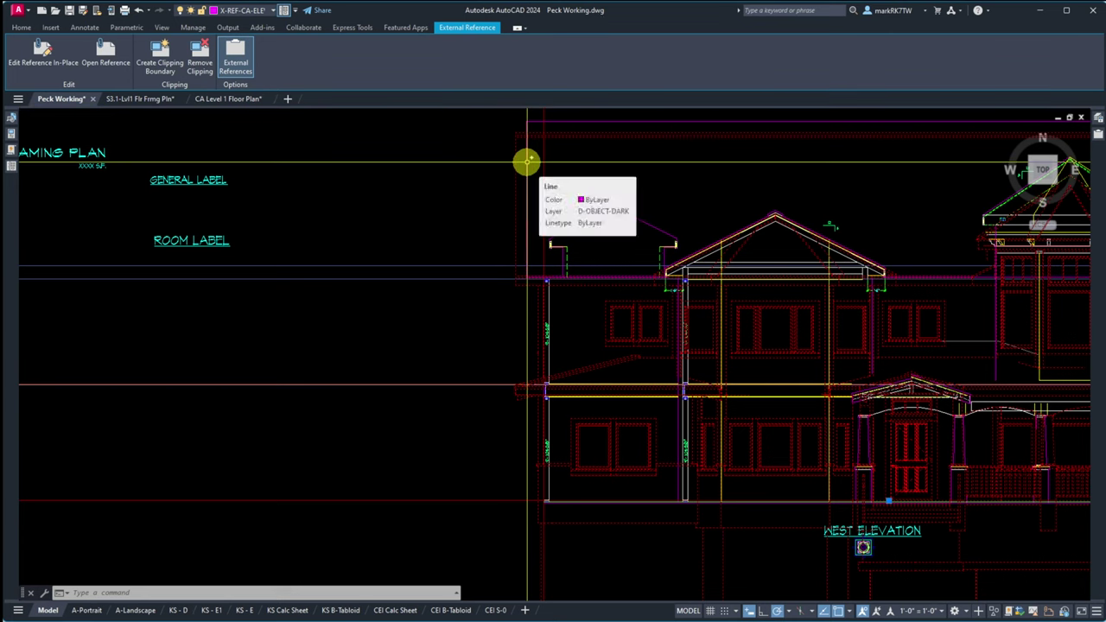
Step: Return to the Home tools and clear the current xref selection
left_click(22, 28)
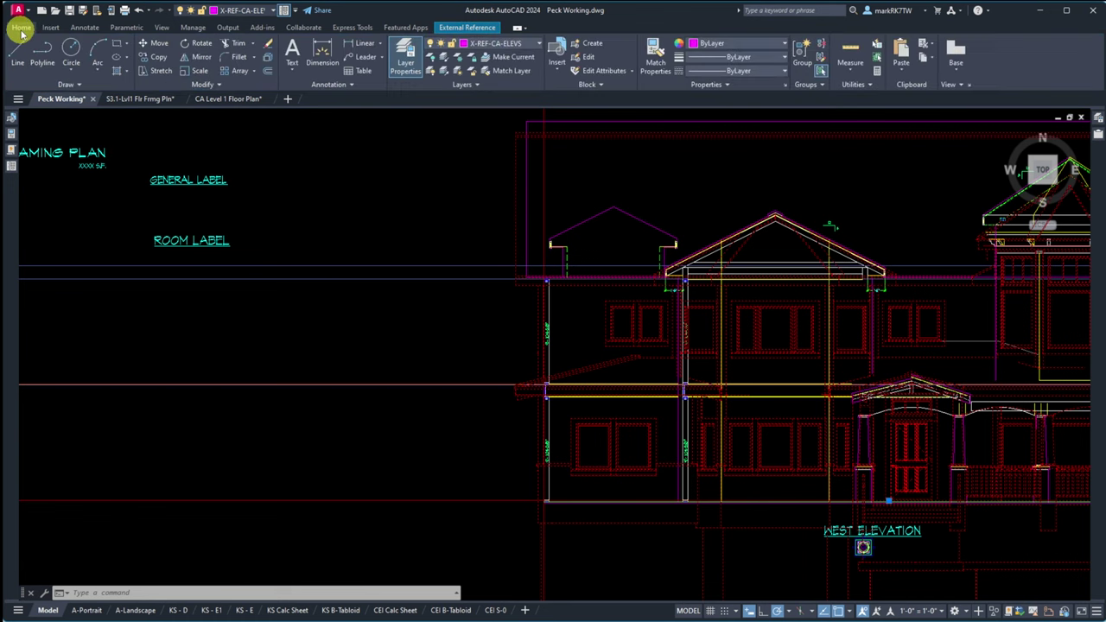
left_click(212, 84)
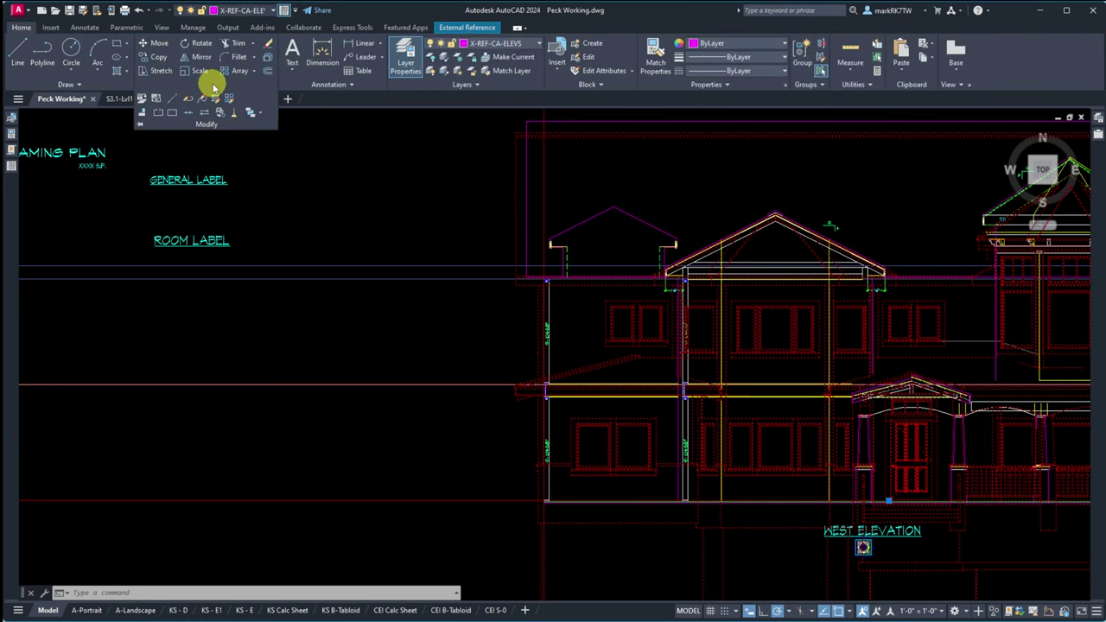
left_click(249, 113)
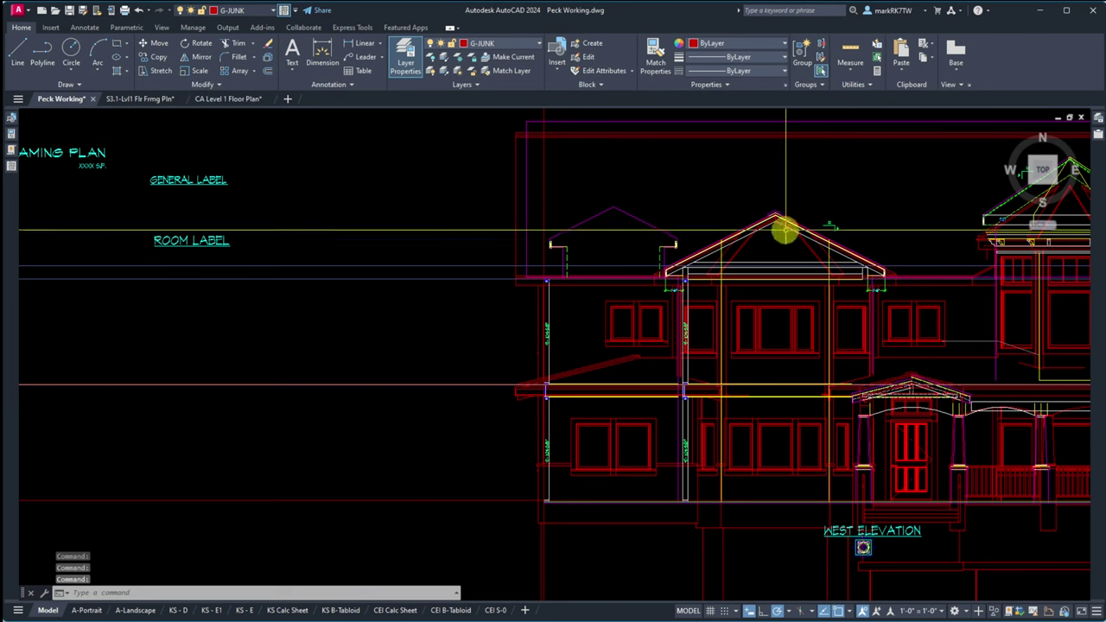
right_click(660, 274)
key("Escape")
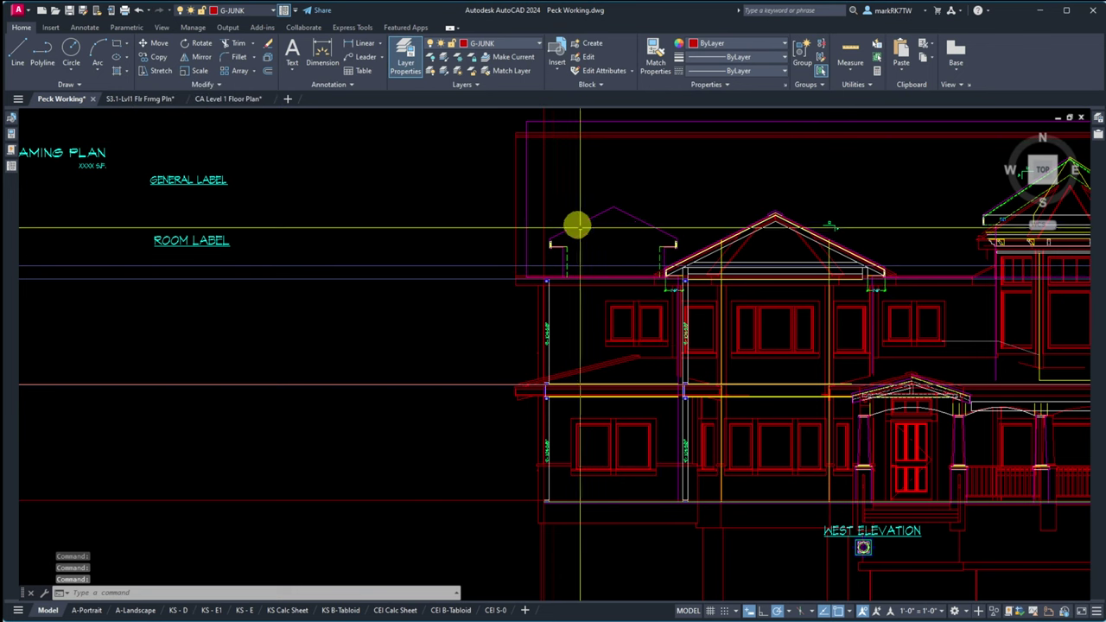
Step: Select the elevation xref and lock the X-REF-CA-ELEVS layer
left_click(514, 184)
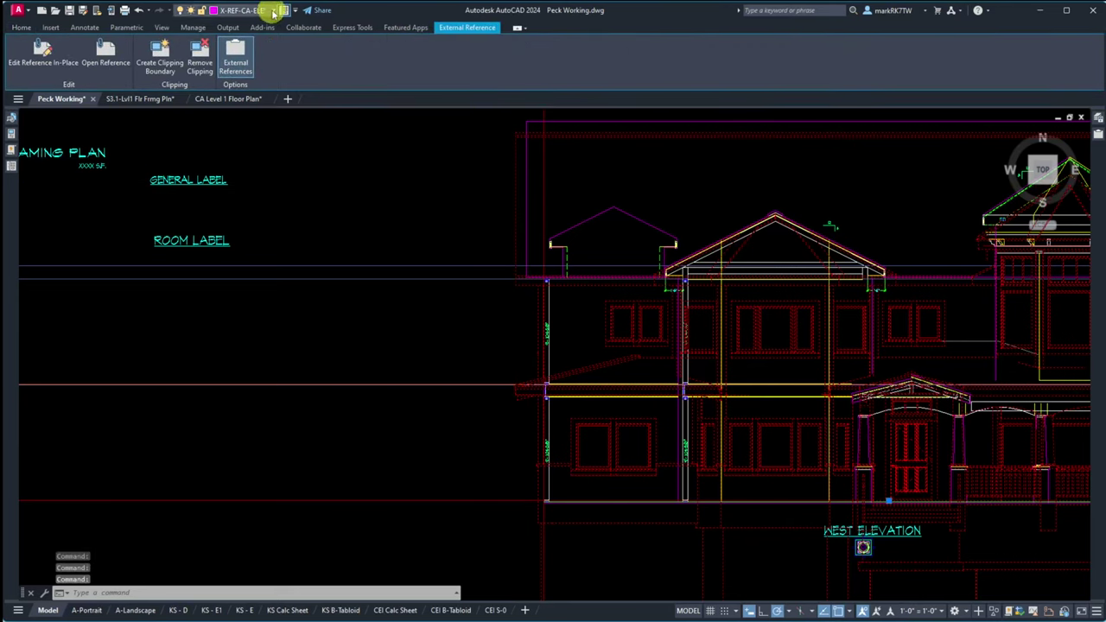
left_click(272, 11)
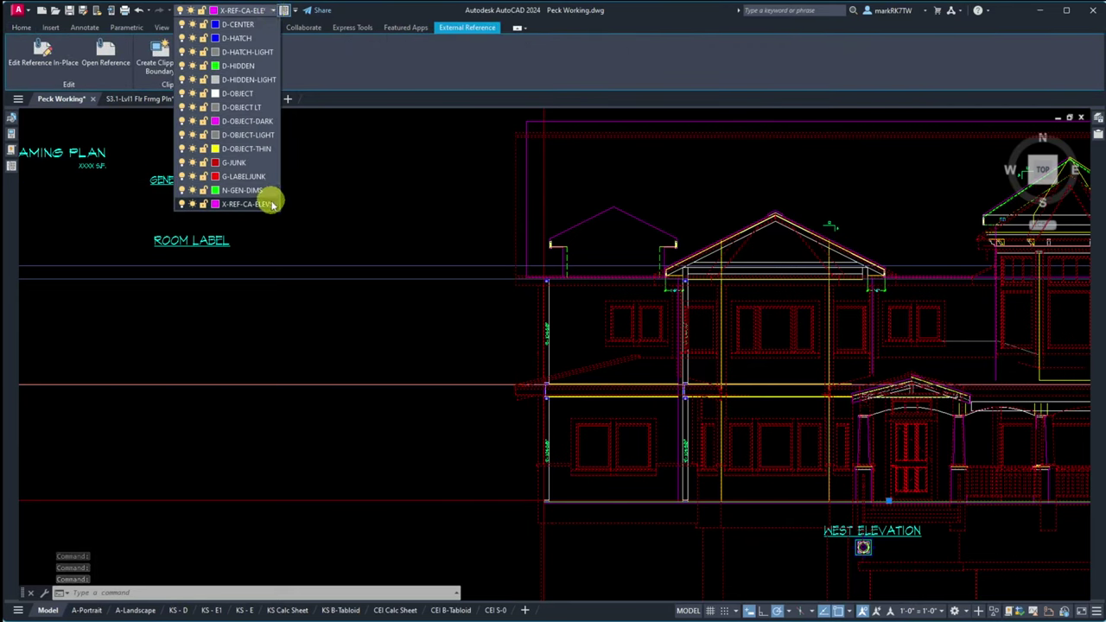
left_click(202, 205)
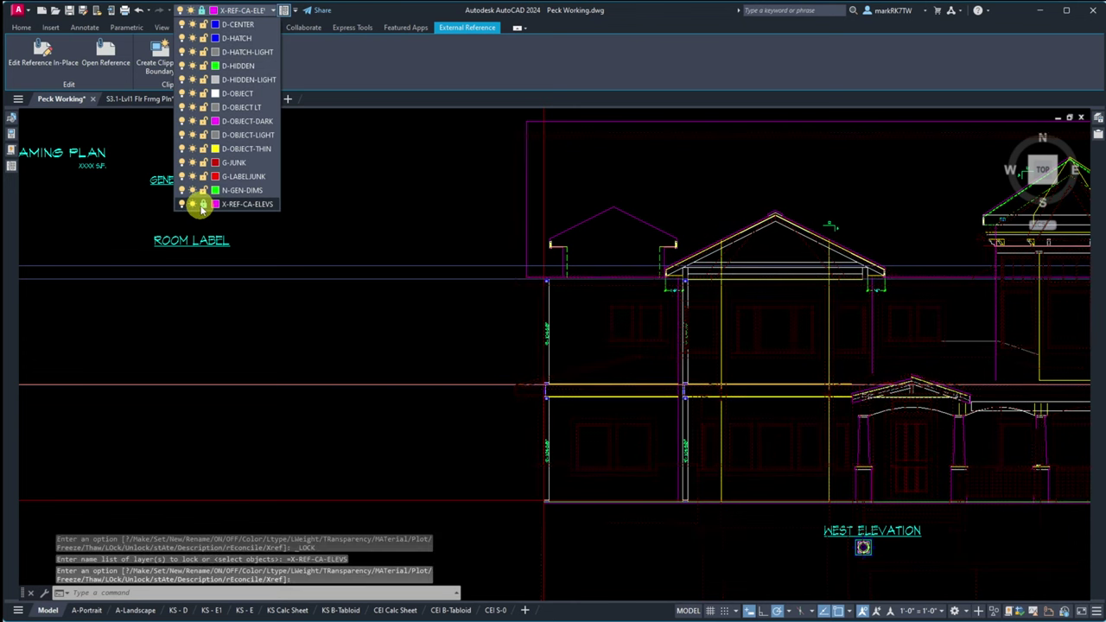
key("Escape")
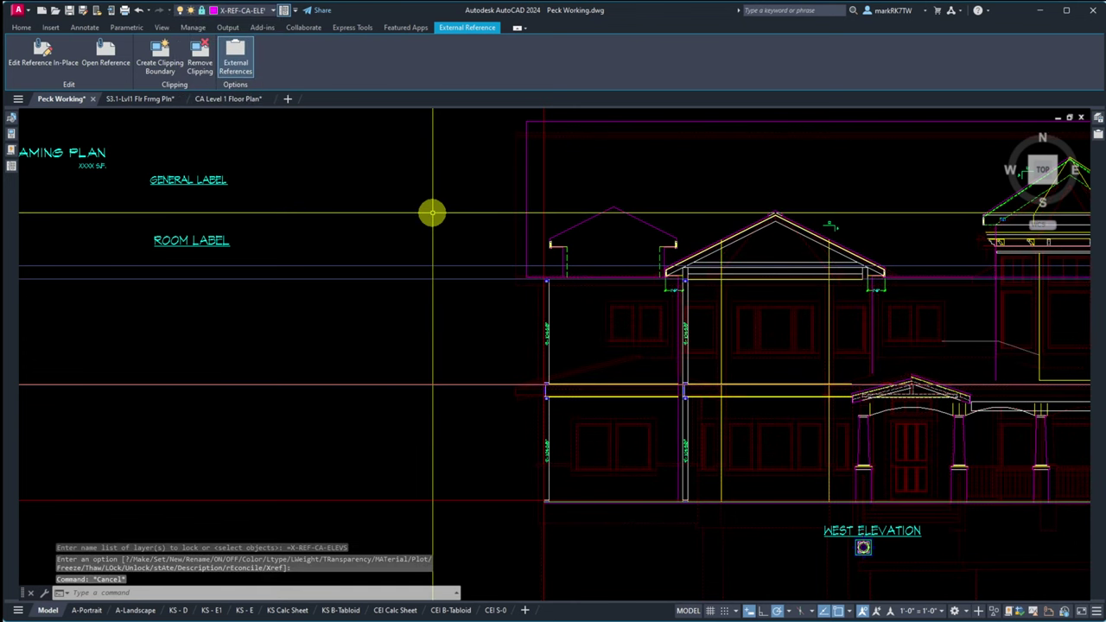
key("Escape")
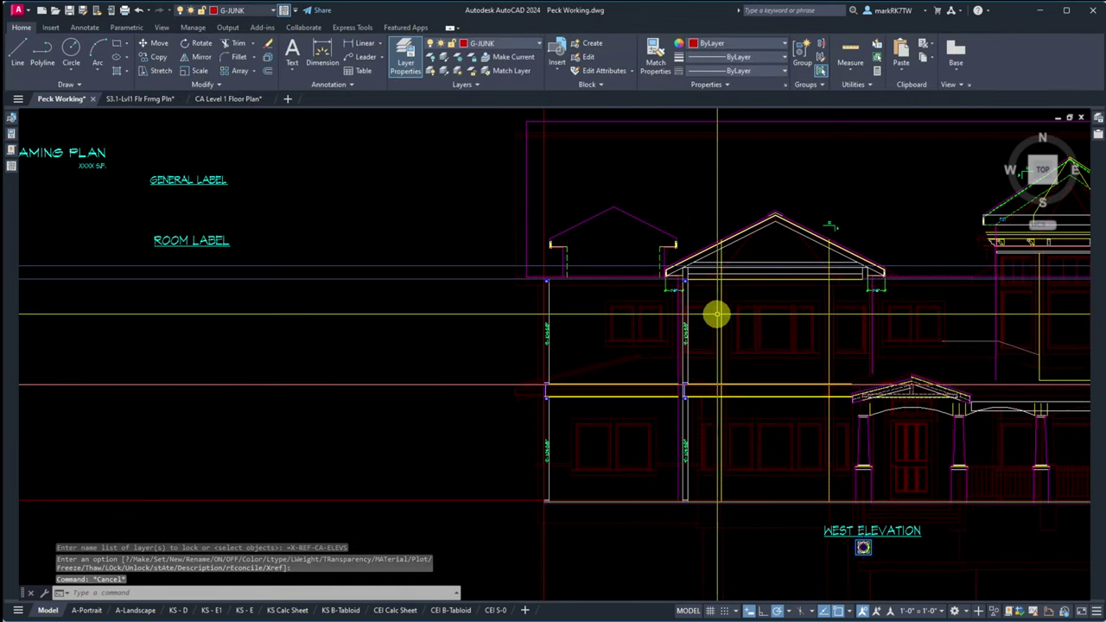
Step: Move the two corner objects diagonally down-left along the 225° polar direction
scroll(506, 116, "up", 6)
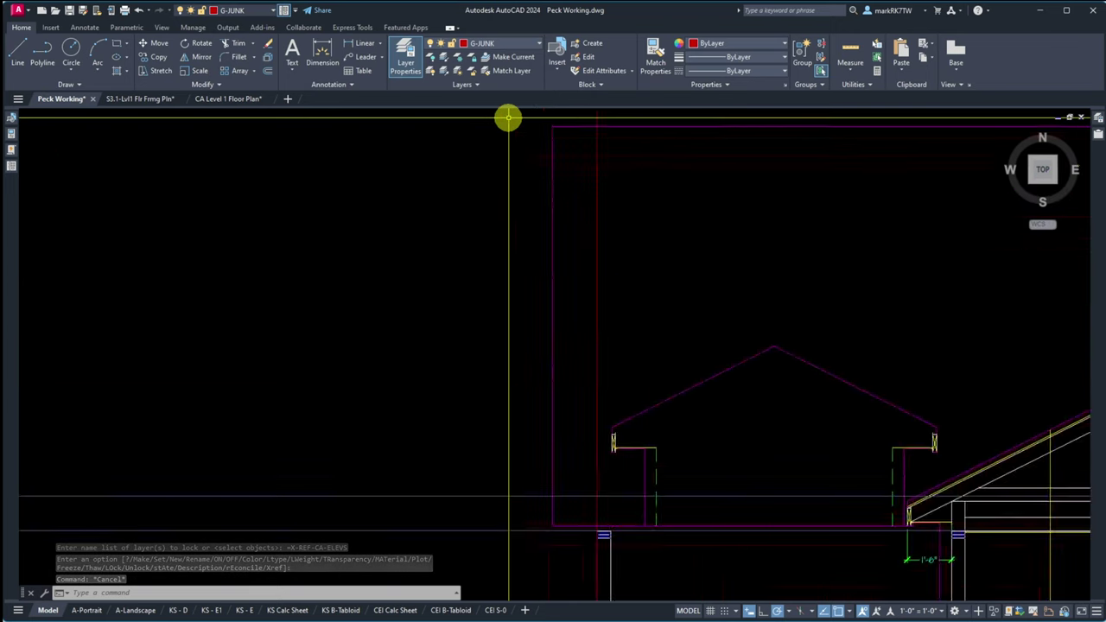
type("m")
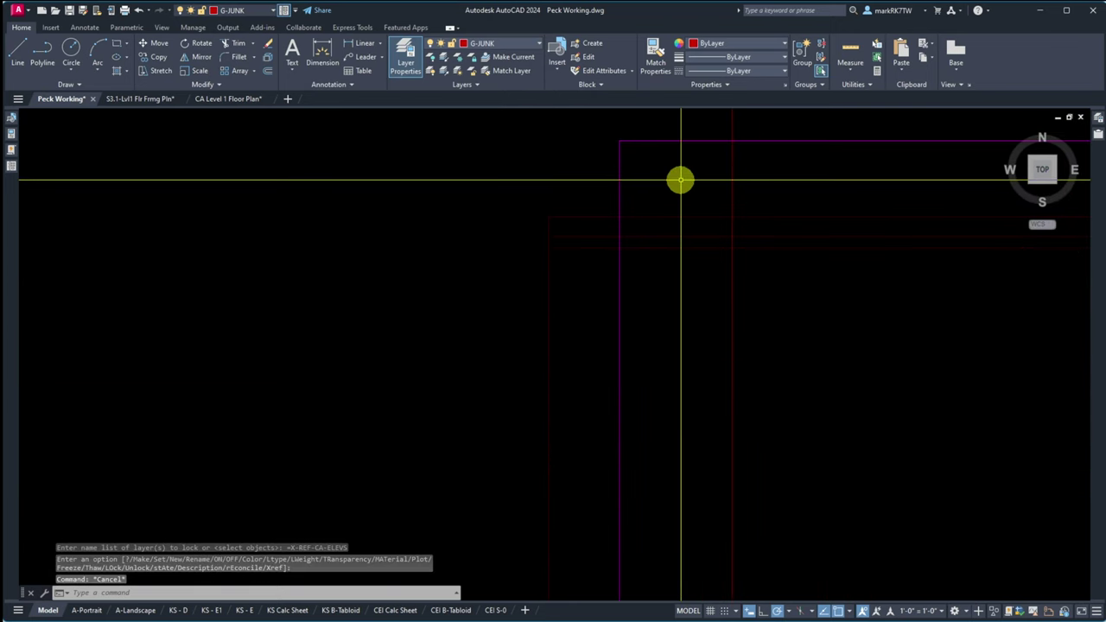
key("Return")
left_click(679, 179)
left_click(596, 112)
key("Return")
left_click(636, 141)
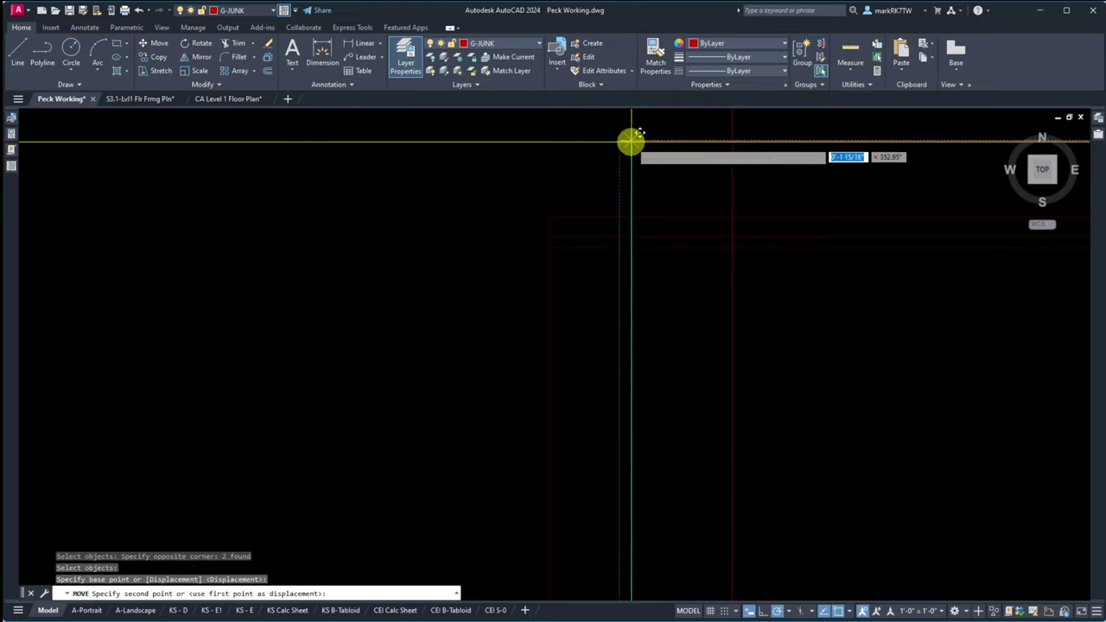
left_click(543, 215)
Step: Zoom to the framing posts above the 14'-4½" dimension
scroll(462, 162, "down", 2)
scroll(464, 163, "down", 3)
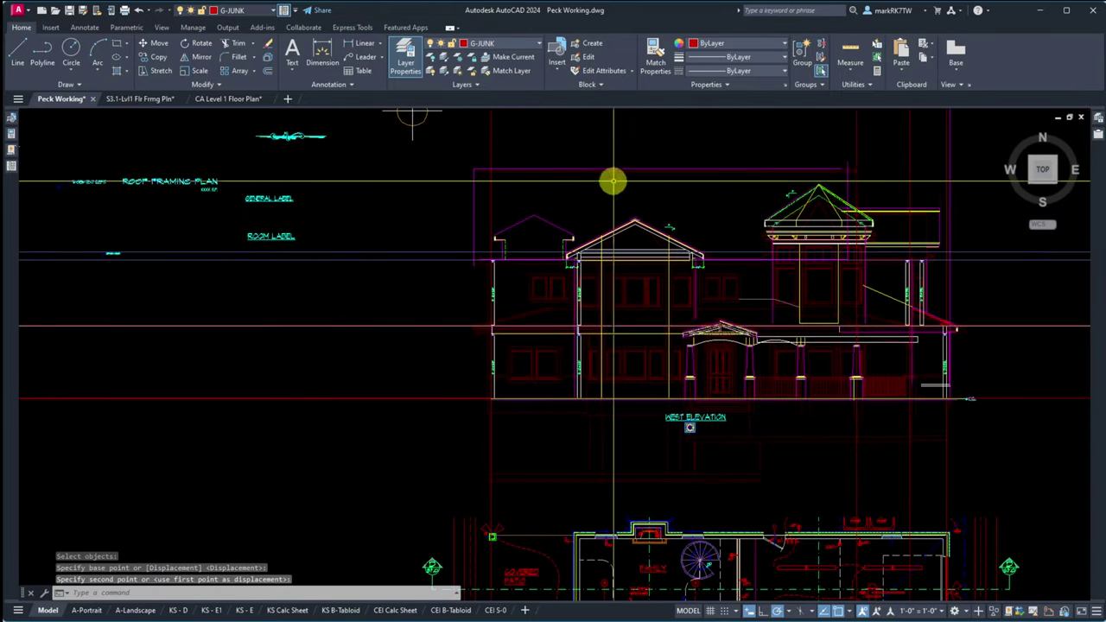
scroll(847, 190, "up", 8)
scroll(562, 325, "down", 4)
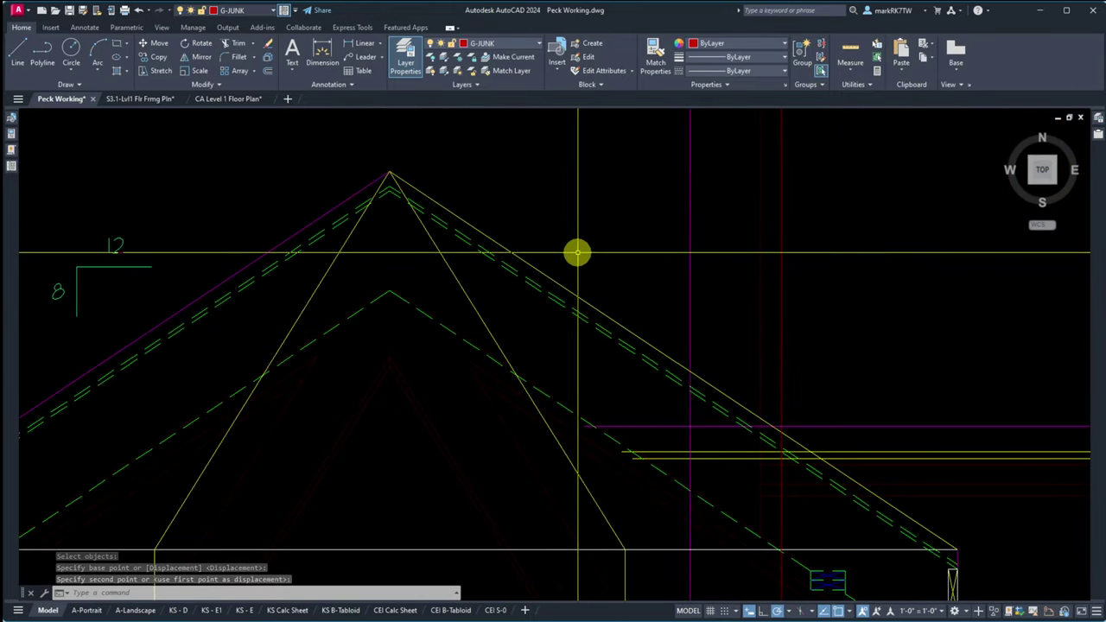
scroll(674, 234, "down", 2)
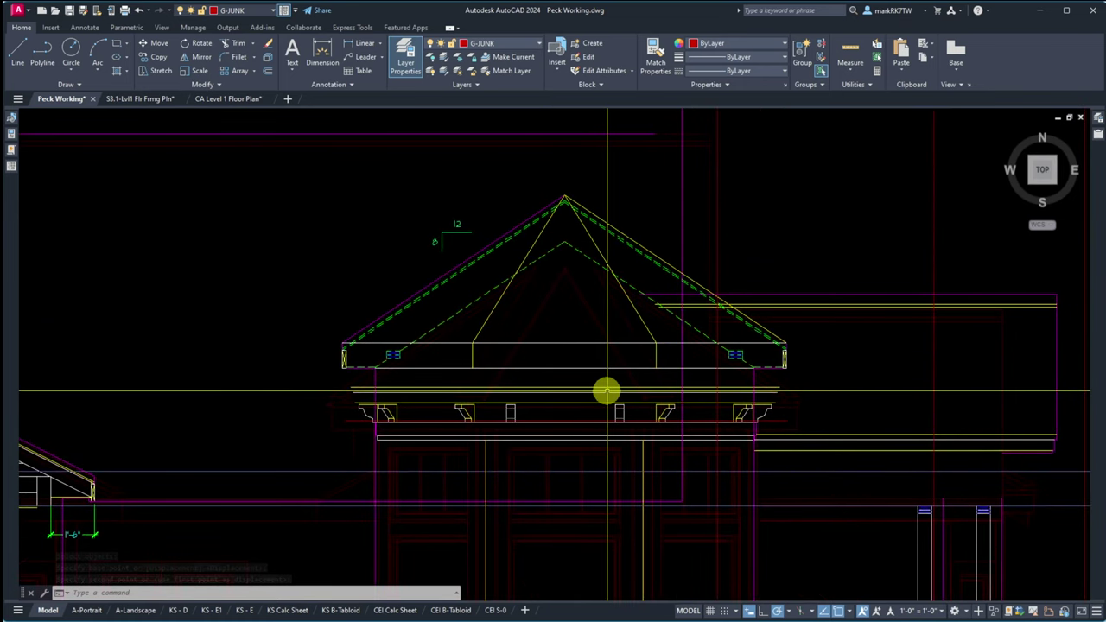
mouse_move(607, 392)
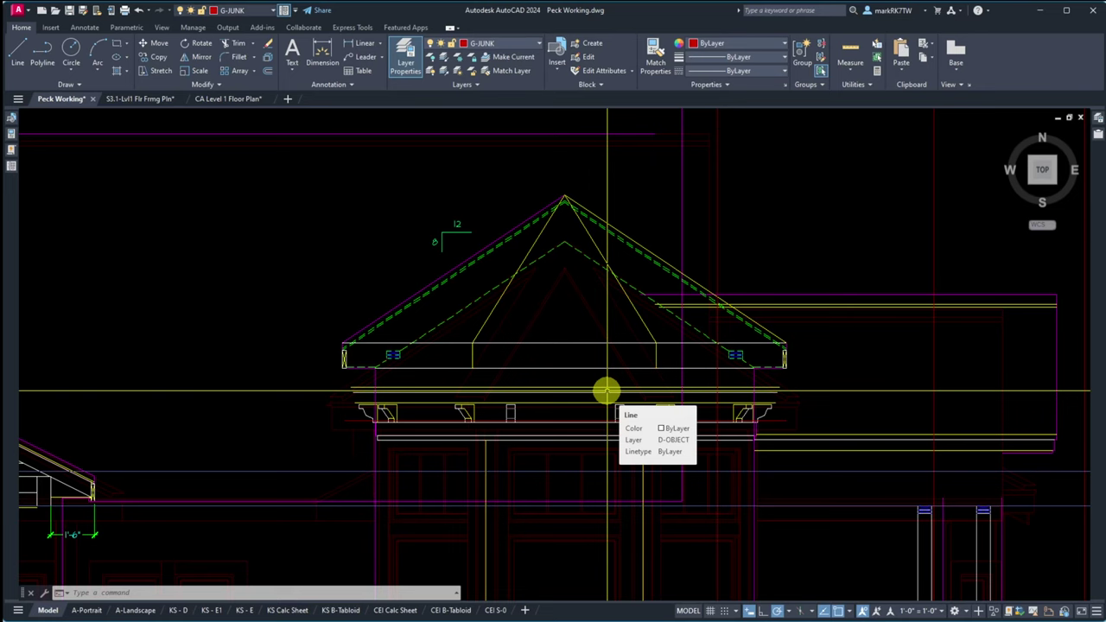
scroll(602, 216, "down", 6)
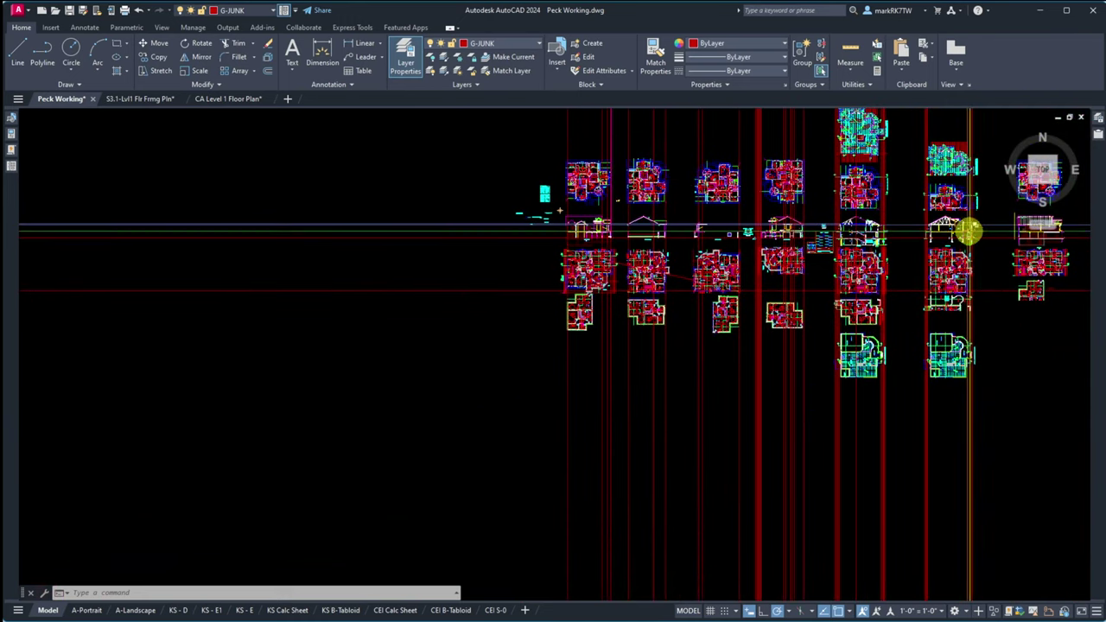
scroll(1037, 207, "up", 5)
scroll(945, 329, "up", 4)
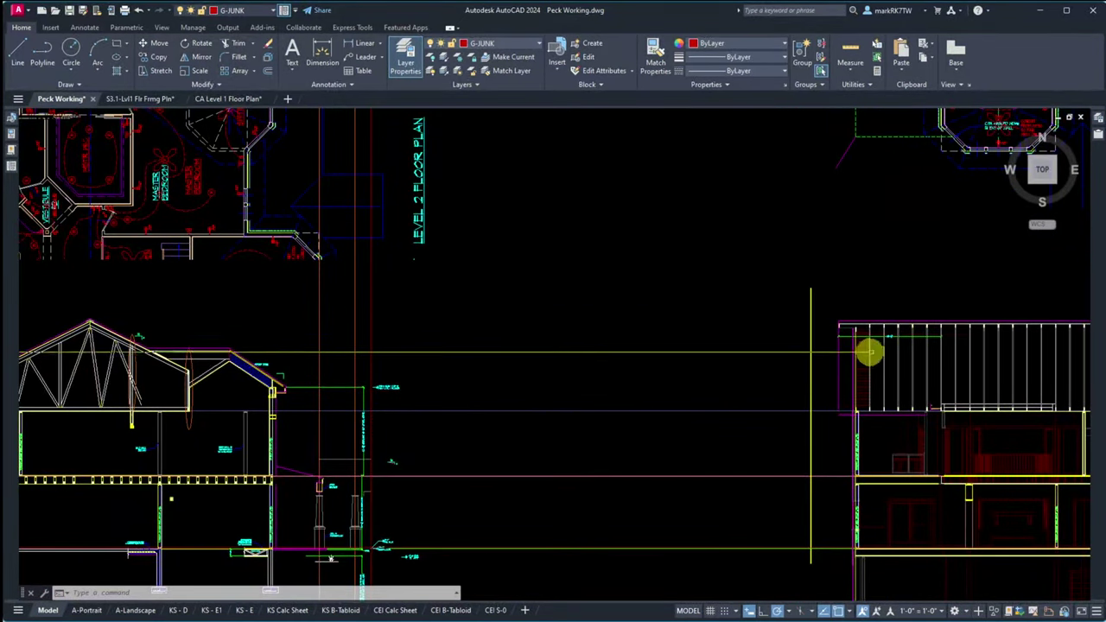
scroll(891, 353, "up", 5)
scroll(730, 346, "down", 4)
scroll(708, 341, "up", 4)
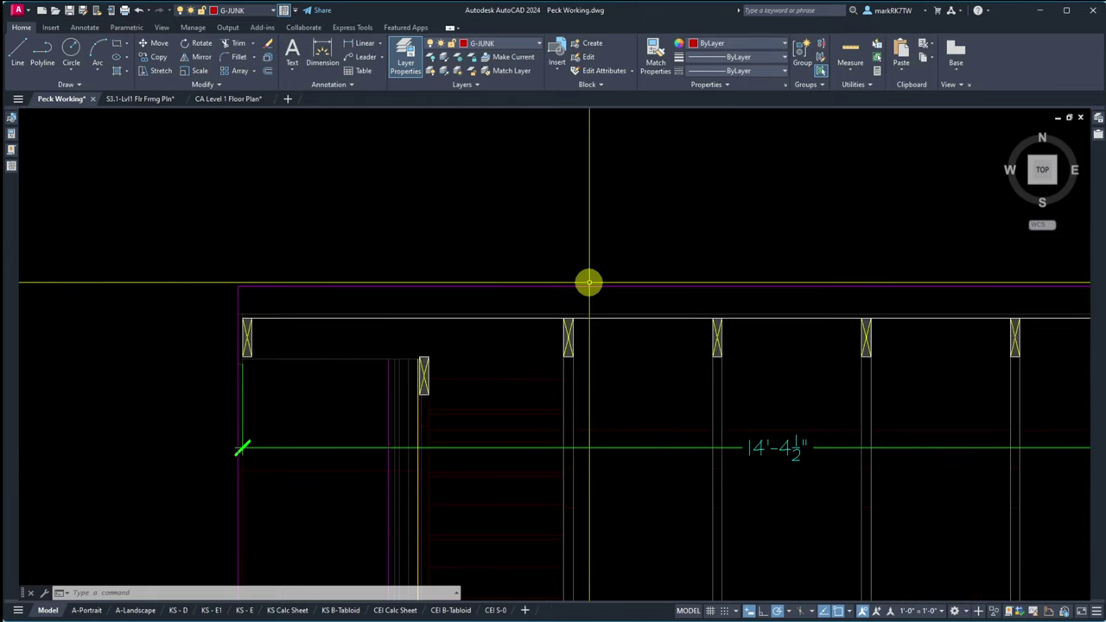
Step: Draw a horizontal construction line through a point on the elevation
type("l")
key("Return")
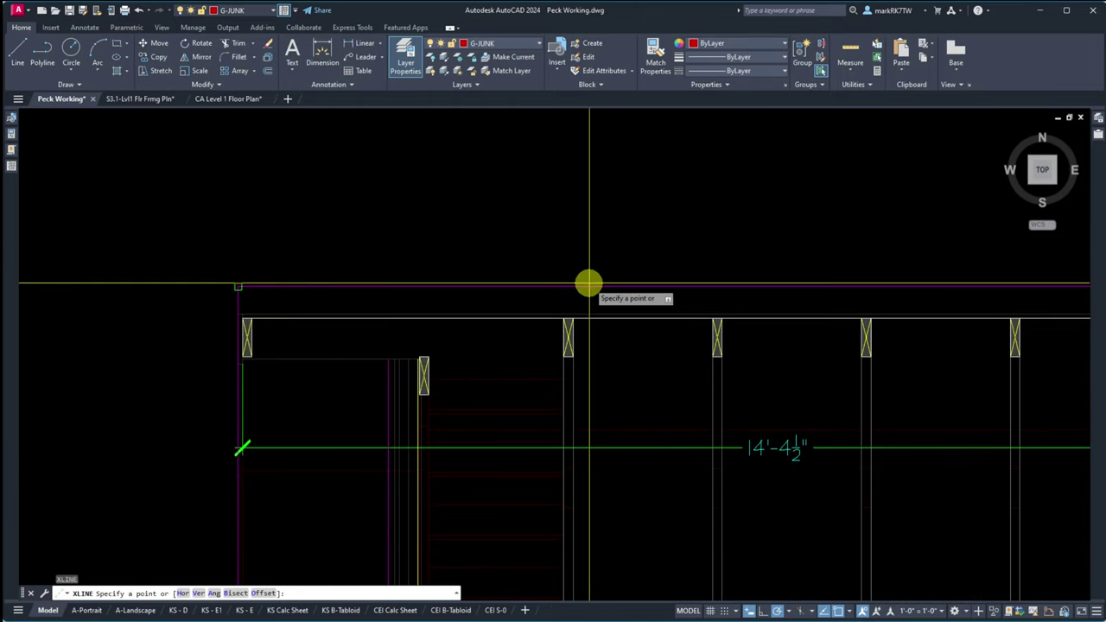
type("h")
key("Return")
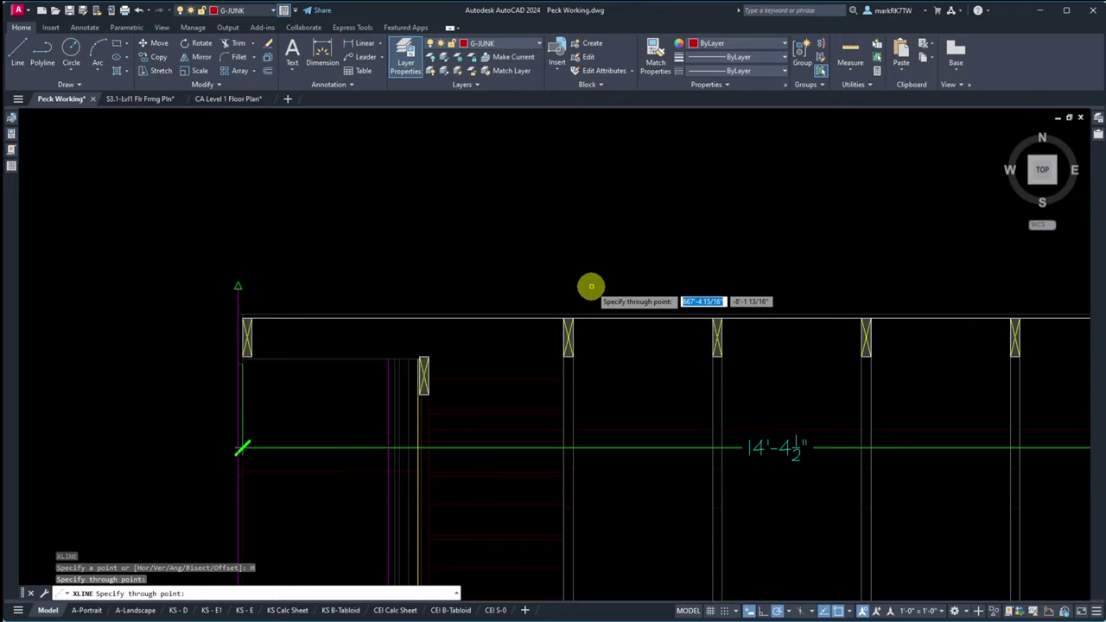
left_click(716, 227)
key("Return")
Step: Zoom in until the small gable left of the main roof fills the view
scroll(717, 227, "down", 6)
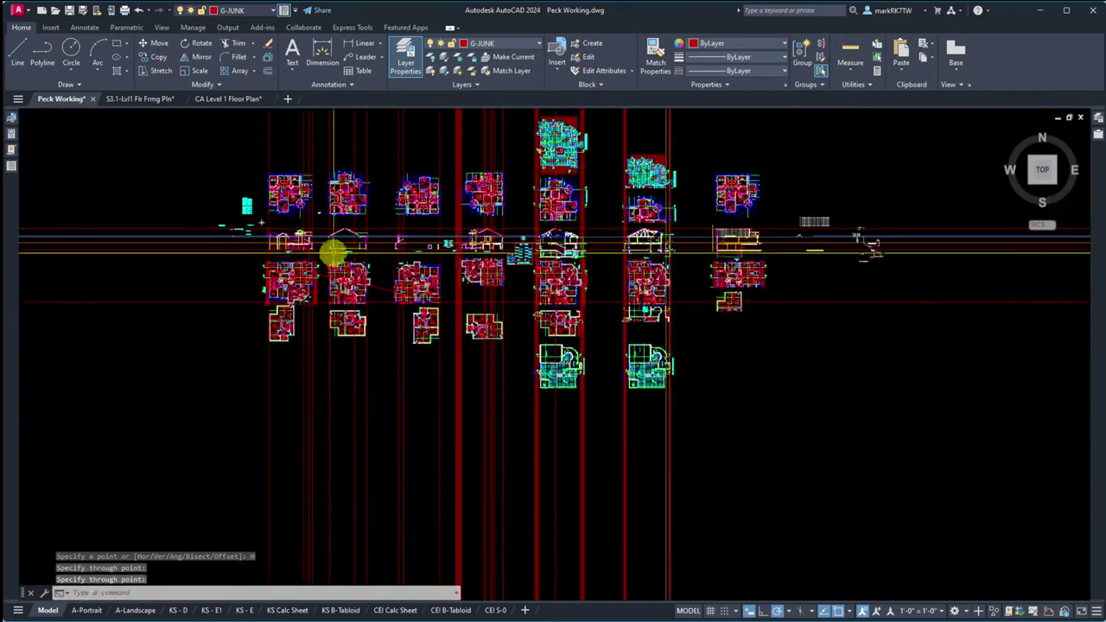
scroll(264, 240, "up", 8)
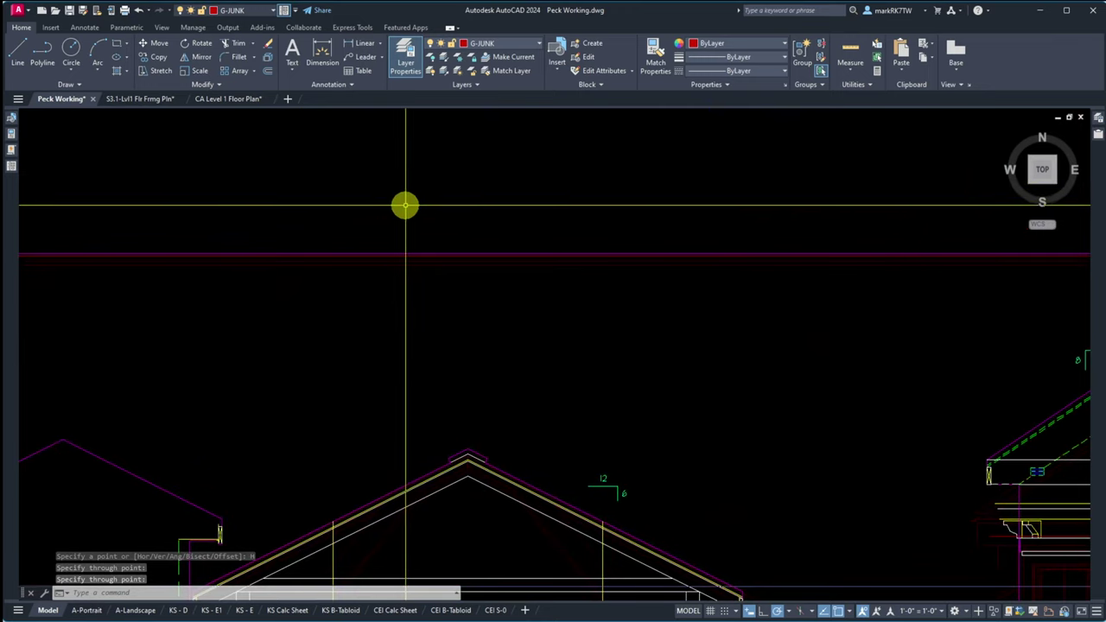
scroll(402, 220, "down", 4)
scroll(155, 232, "up", 5)
scroll(345, 285, "down", 1)
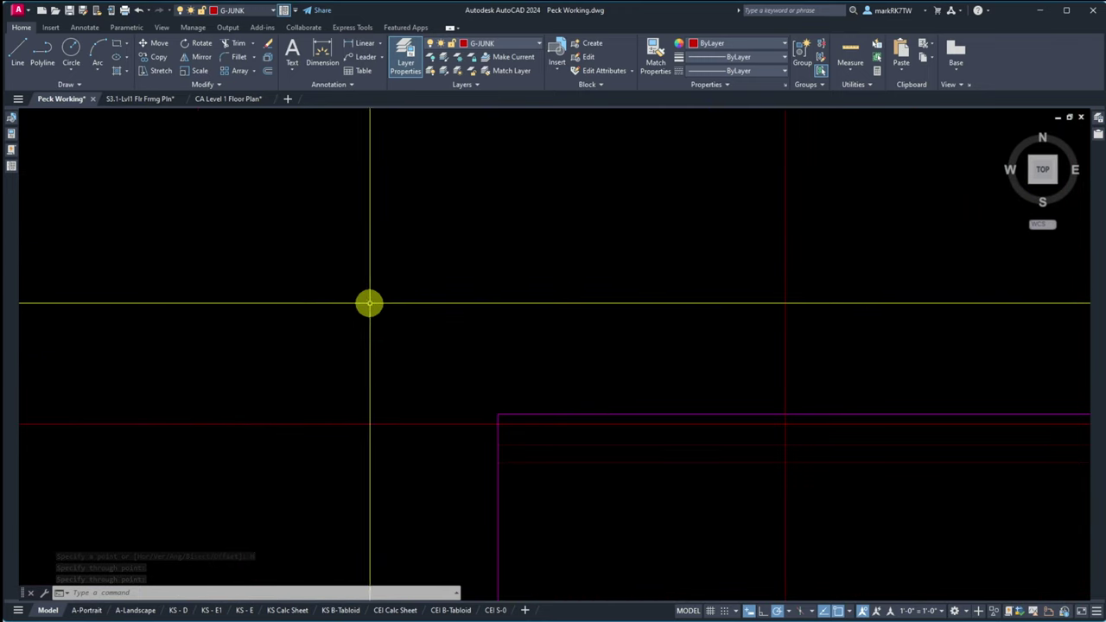
scroll(489, 436, "up", 4)
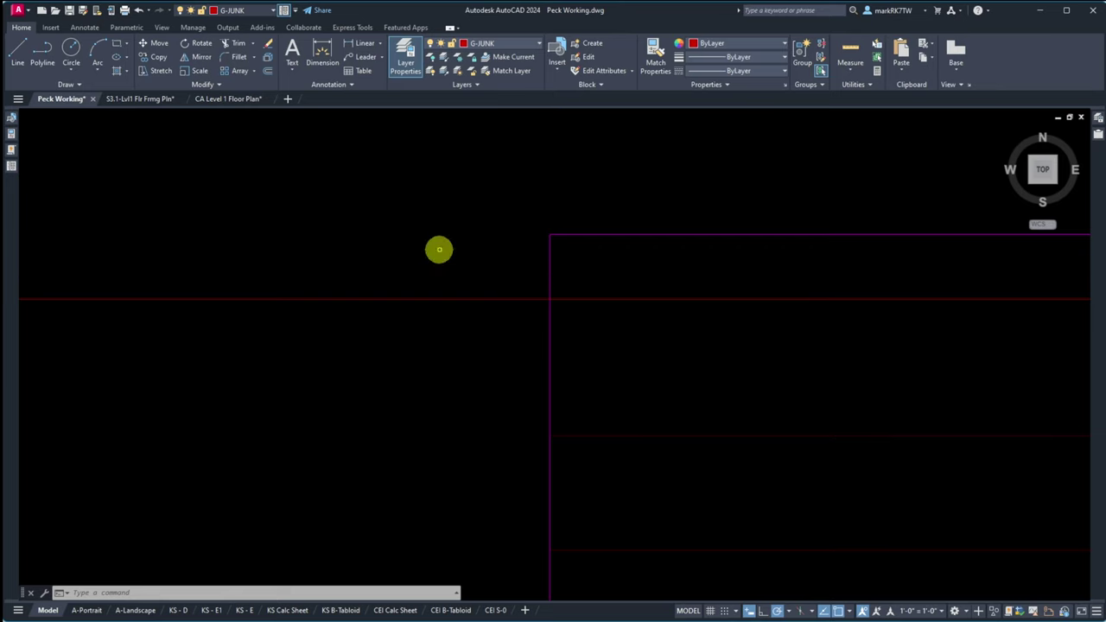
scroll(437, 220, "down", 2)
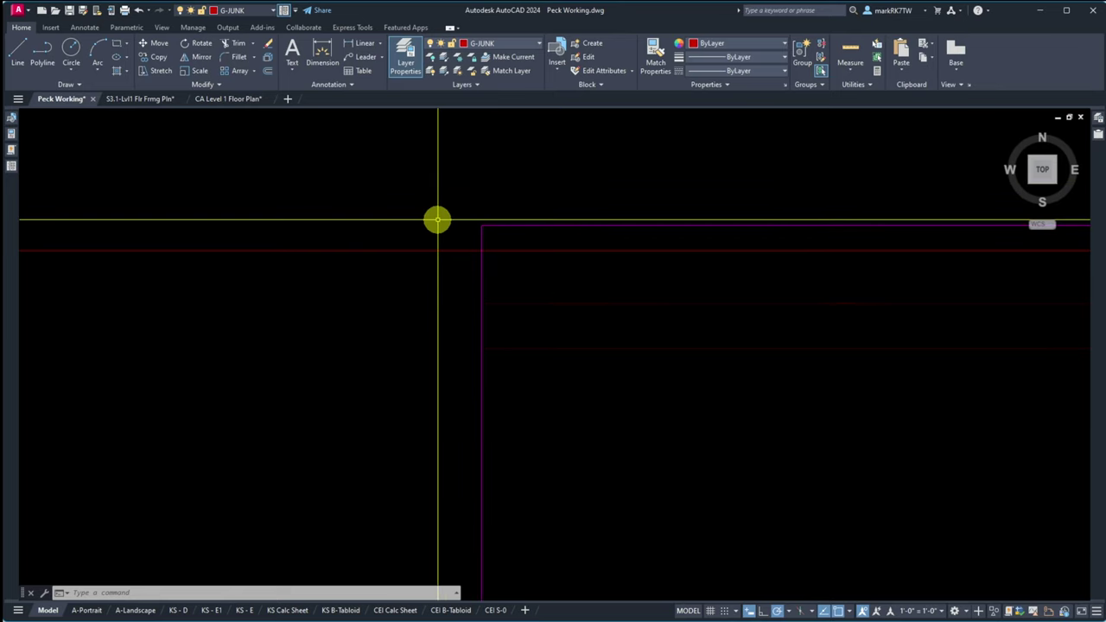
scroll(437, 221, "down", 2)
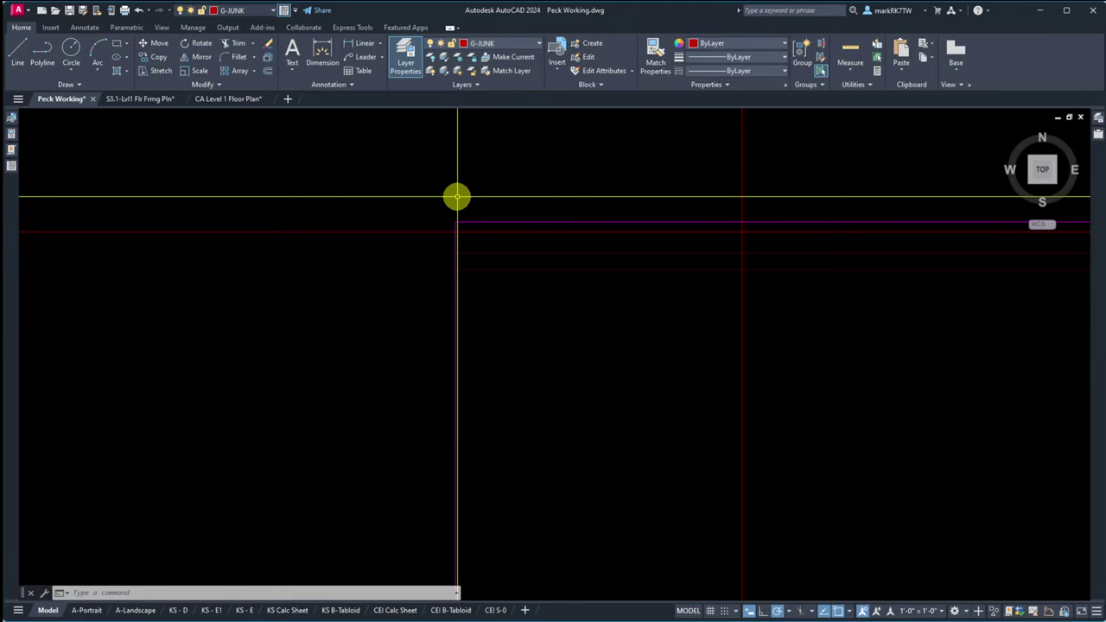
scroll(457, 197, "down", 5)
scroll(788, 212, "up", 5)
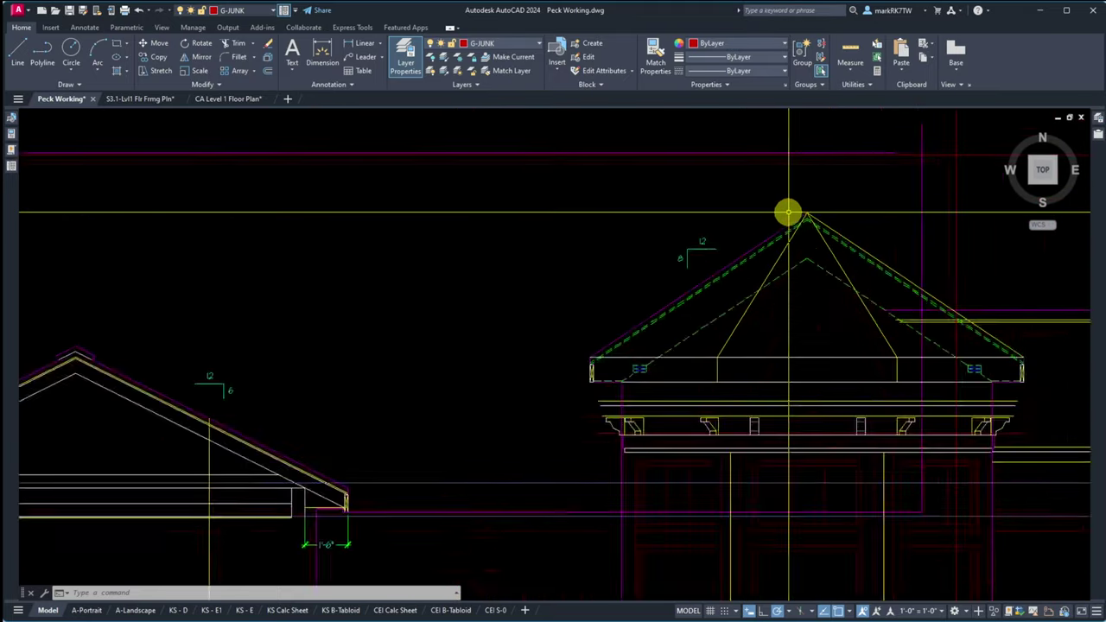
scroll(788, 212, "up", 2)
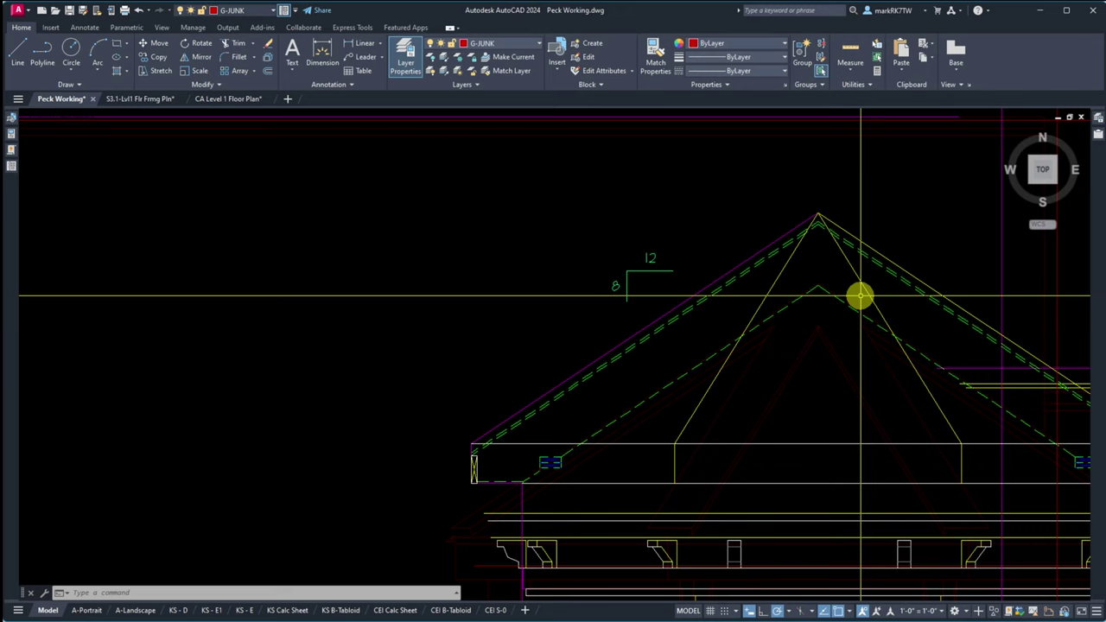
scroll(881, 281, "down", 1)
scroll(816, 367, "down", 3)
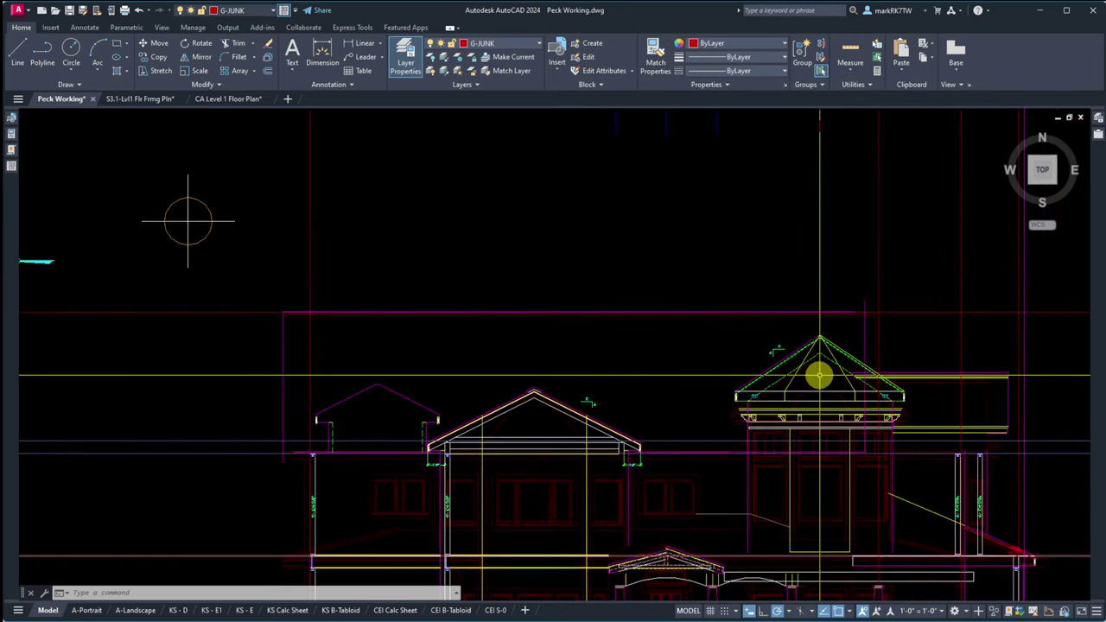
scroll(229, 388, "up", 2)
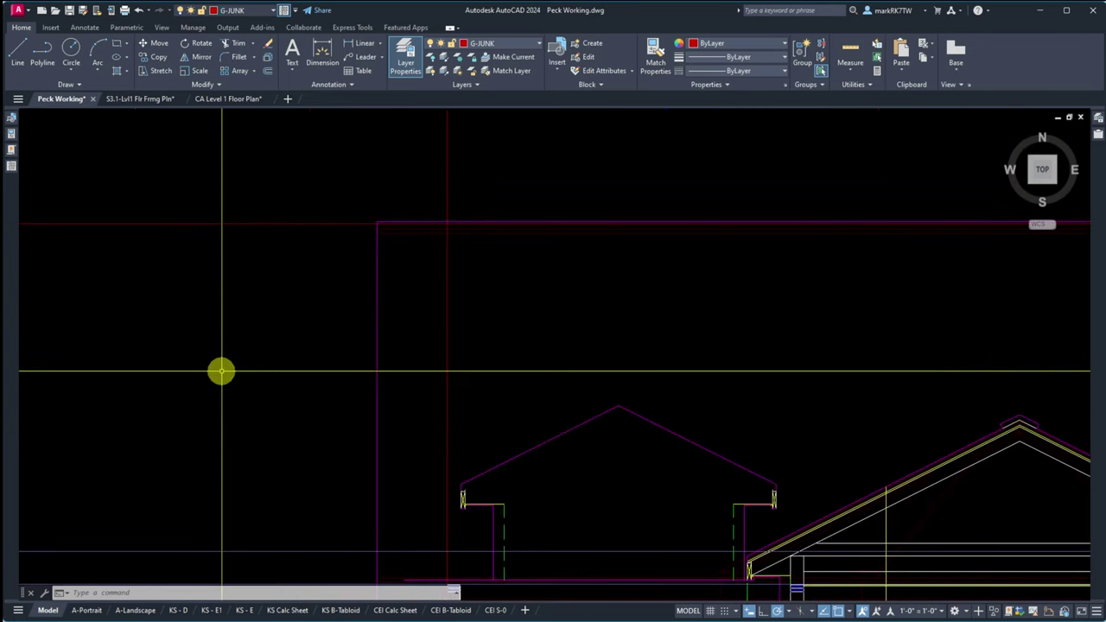
scroll(328, 185, "up", 3)
scroll(386, 205, "down", 2)
scroll(457, 451, "up", 6)
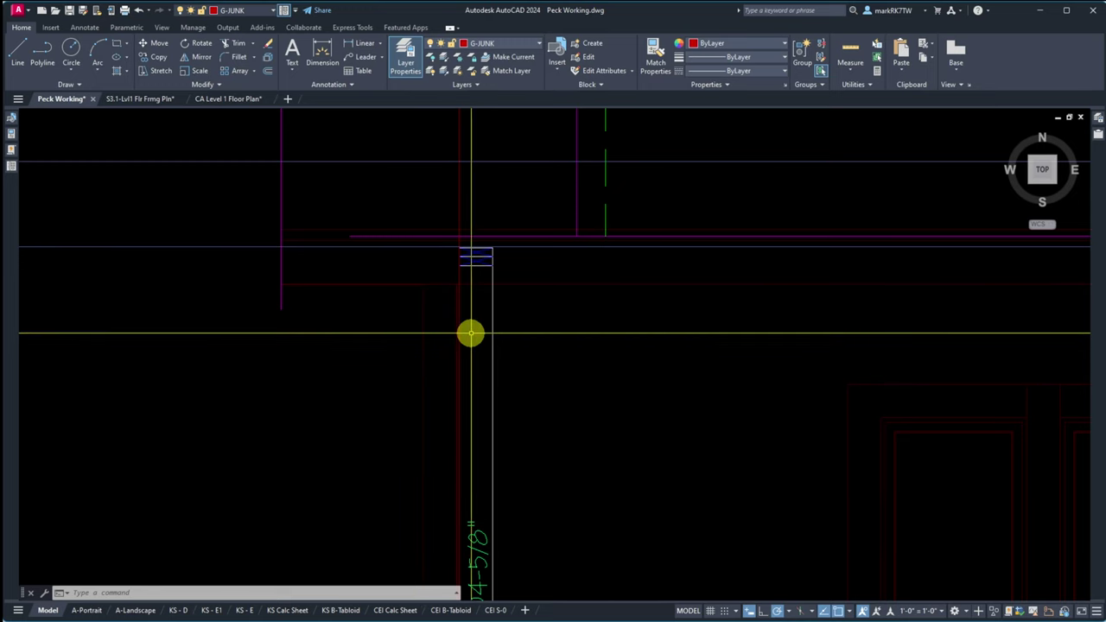
scroll(474, 355, "down", 8)
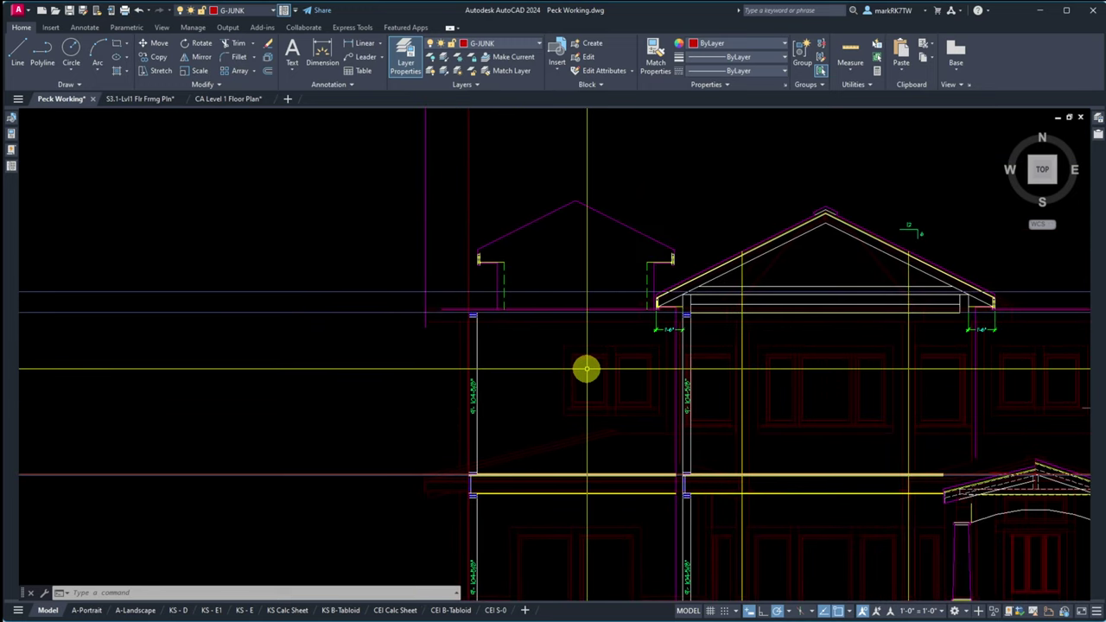
scroll(582, 358, "down", 4)
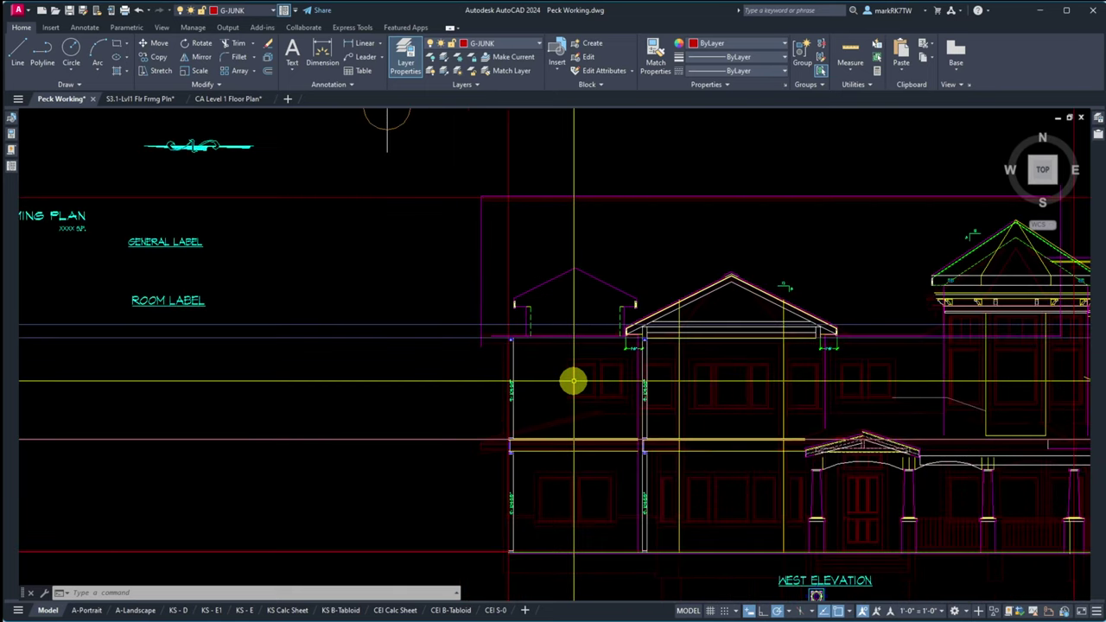
scroll(582, 356, "up", 2)
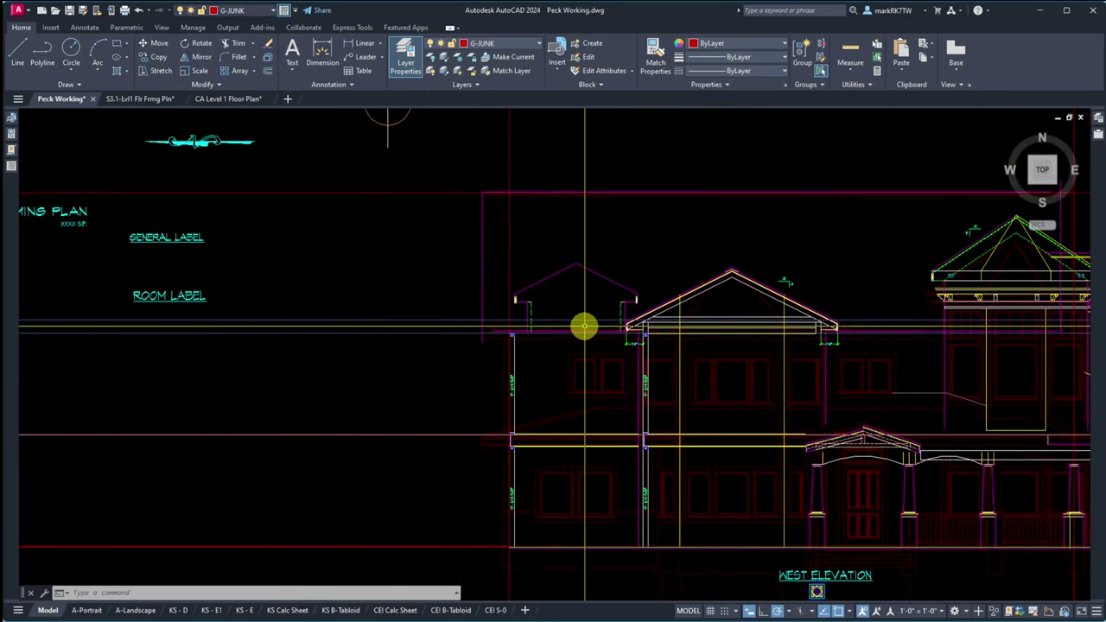
scroll(586, 321, "up", 3)
Step: Erase every piece of the small gable outline using window and crossing selections
type("e")
key("space")
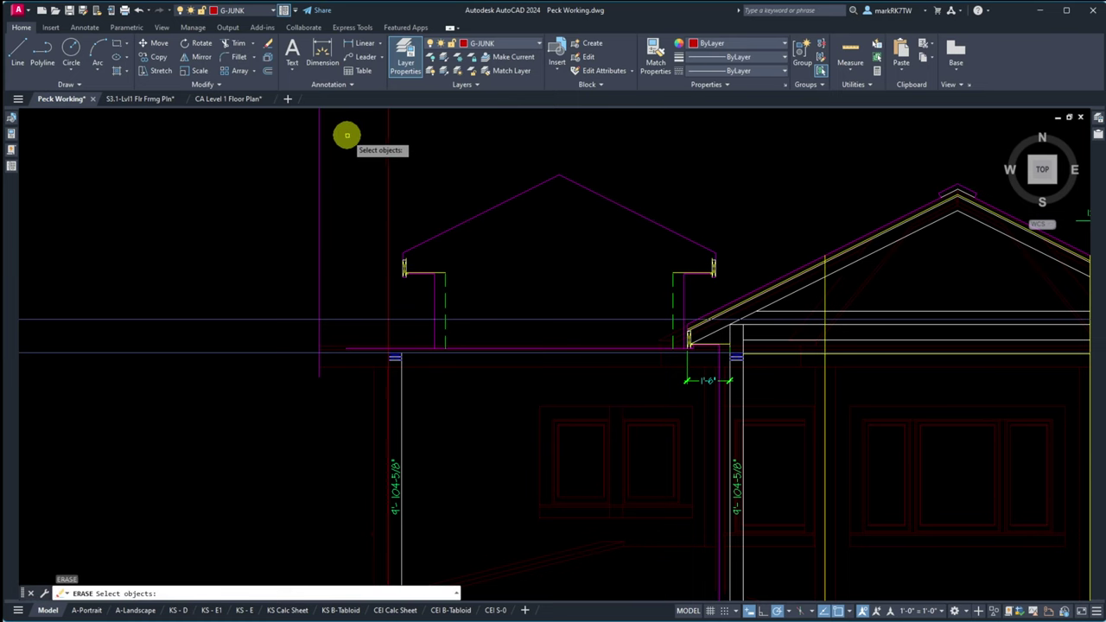
left_click(347, 132)
left_click(733, 314)
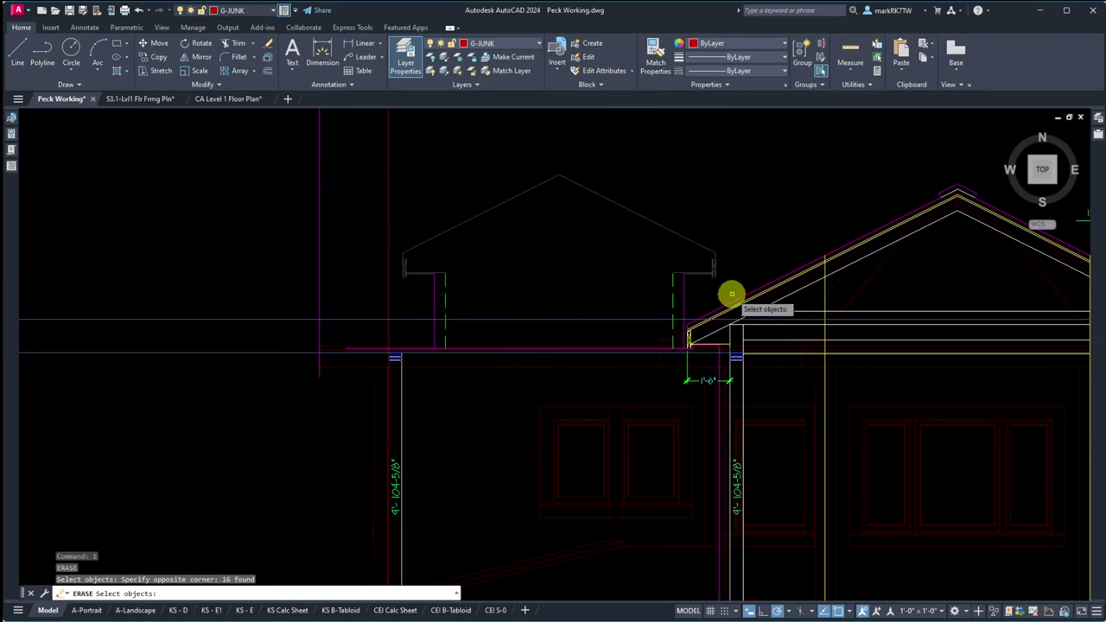
left_click(714, 288)
left_click(431, 258)
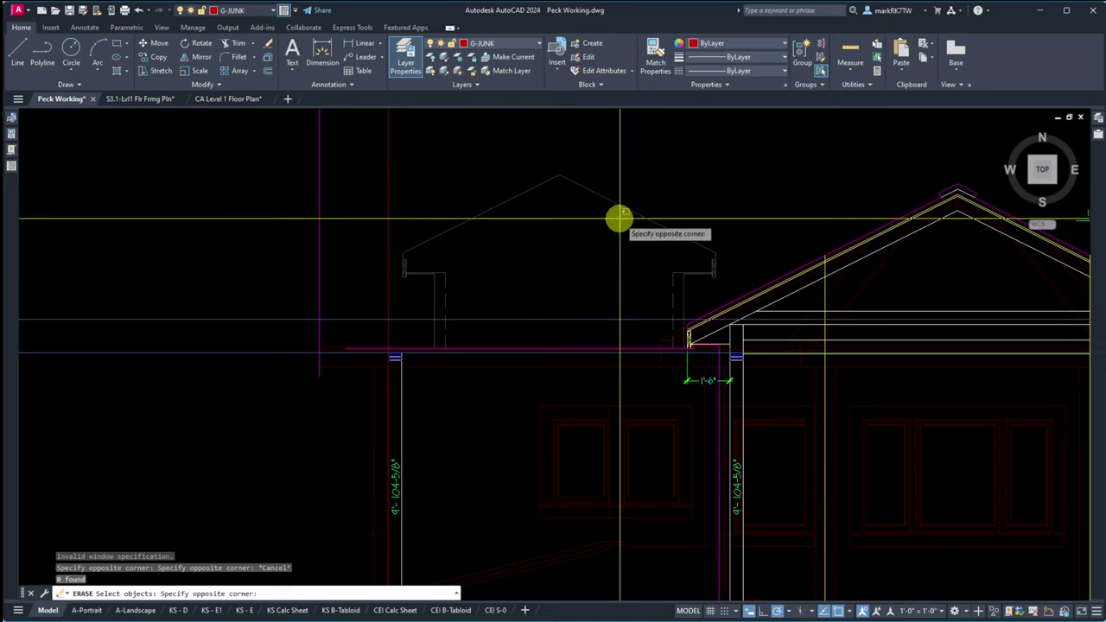
left_click(476, 190)
key("Return")
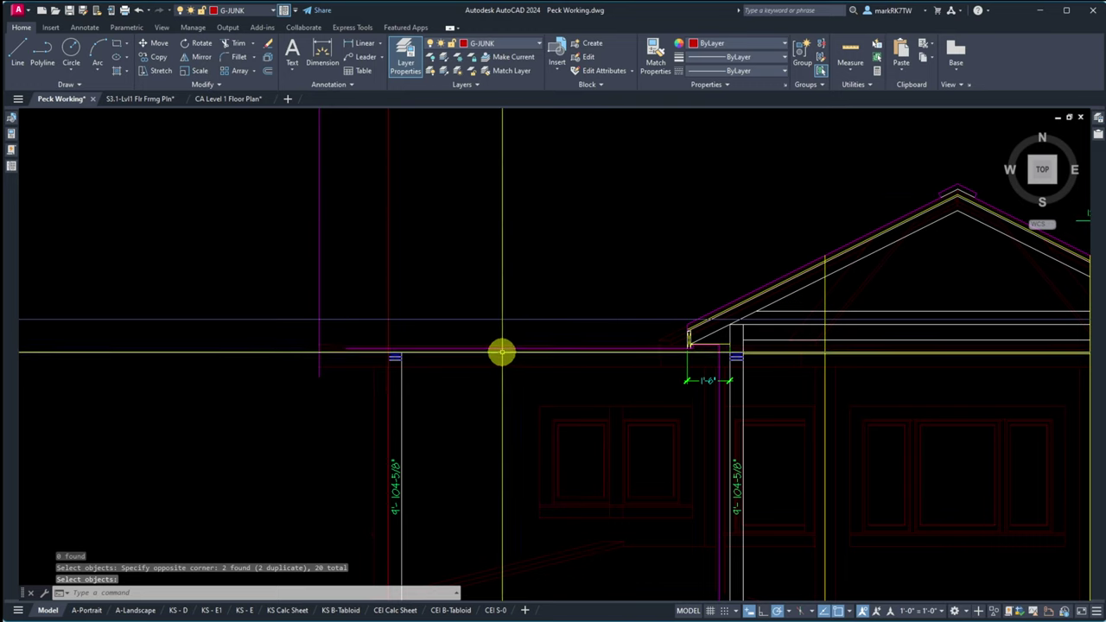
scroll(364, 351, "up", 4)
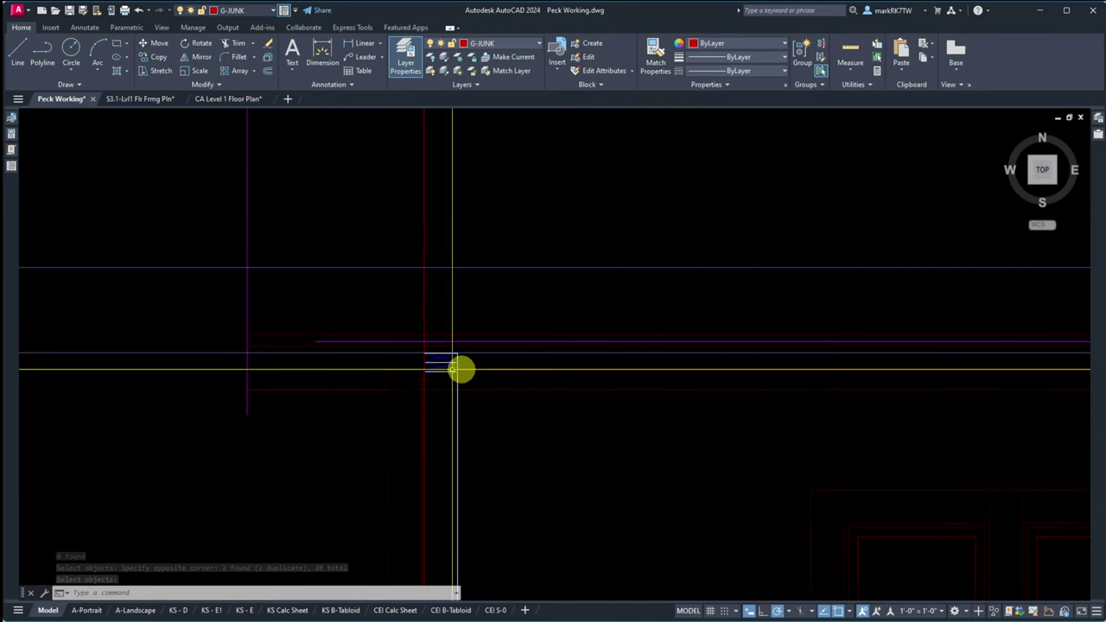
Step: Move the magenta horizontal line down to its lower position
type("m")
key("Return")
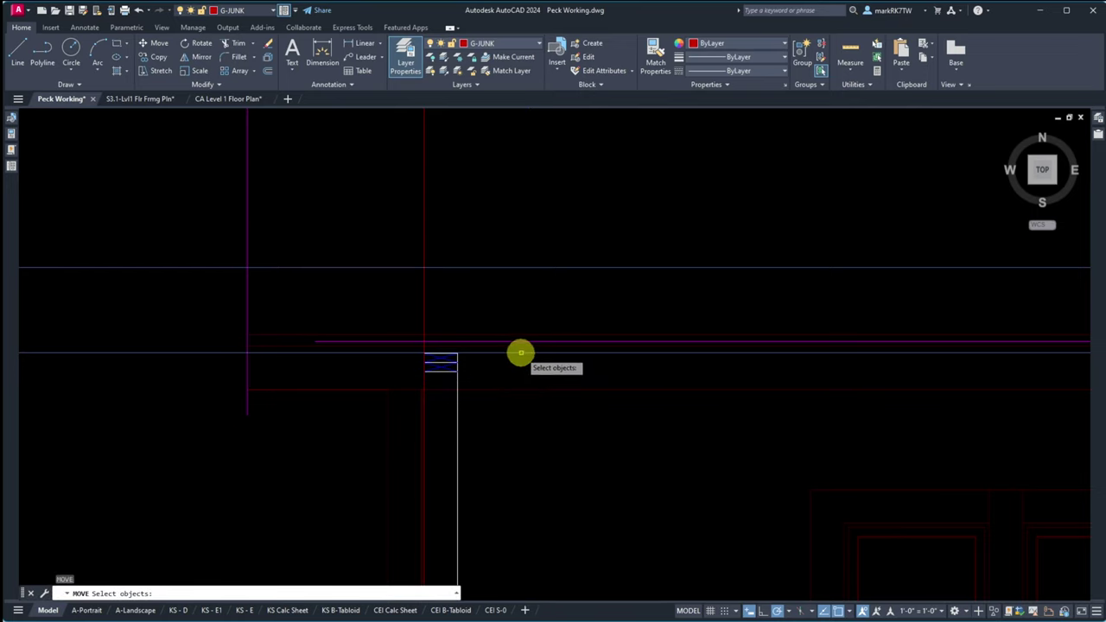
key("Return")
left_click(310, 338)
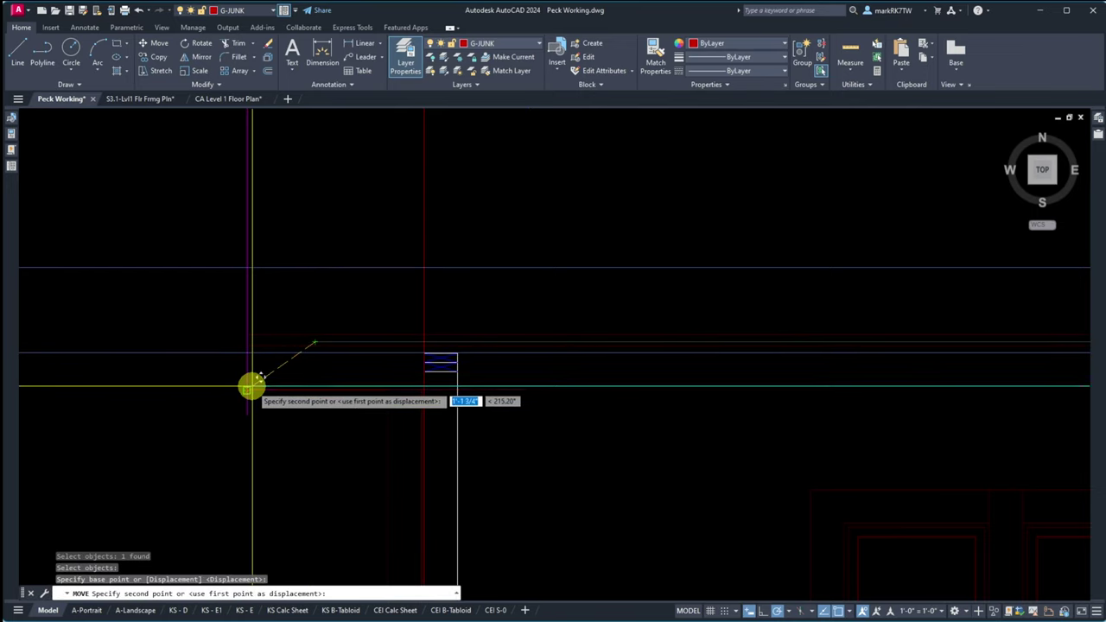
left_click(248, 389)
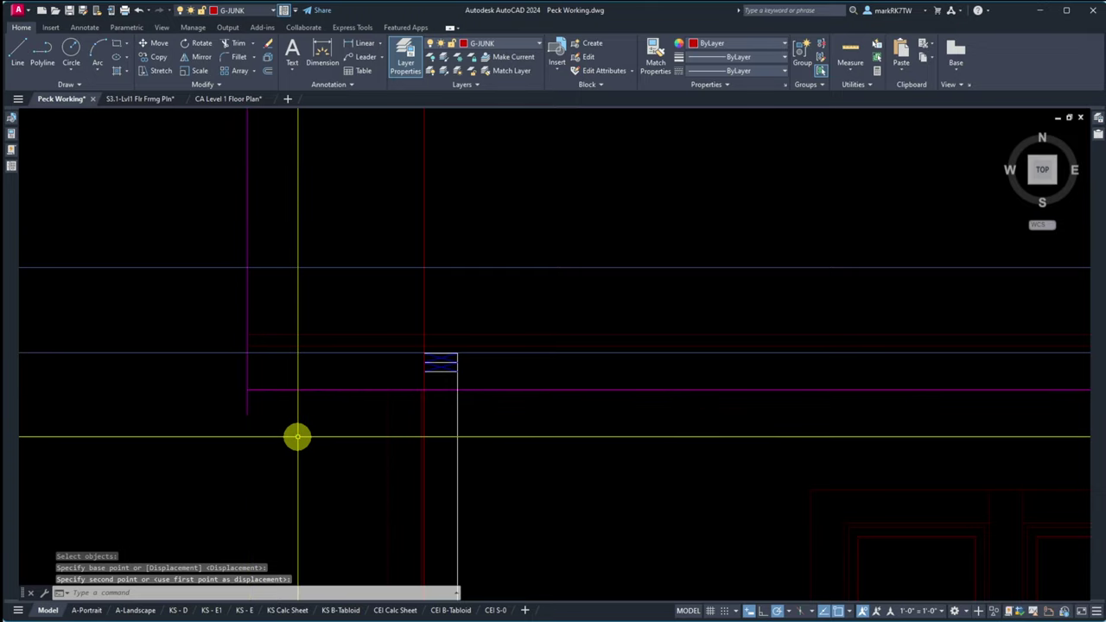
Step: Trim away the vertical stub below the corner with TR
type("tr")
key("Return")
left_click(280, 400)
left_click(213, 395)
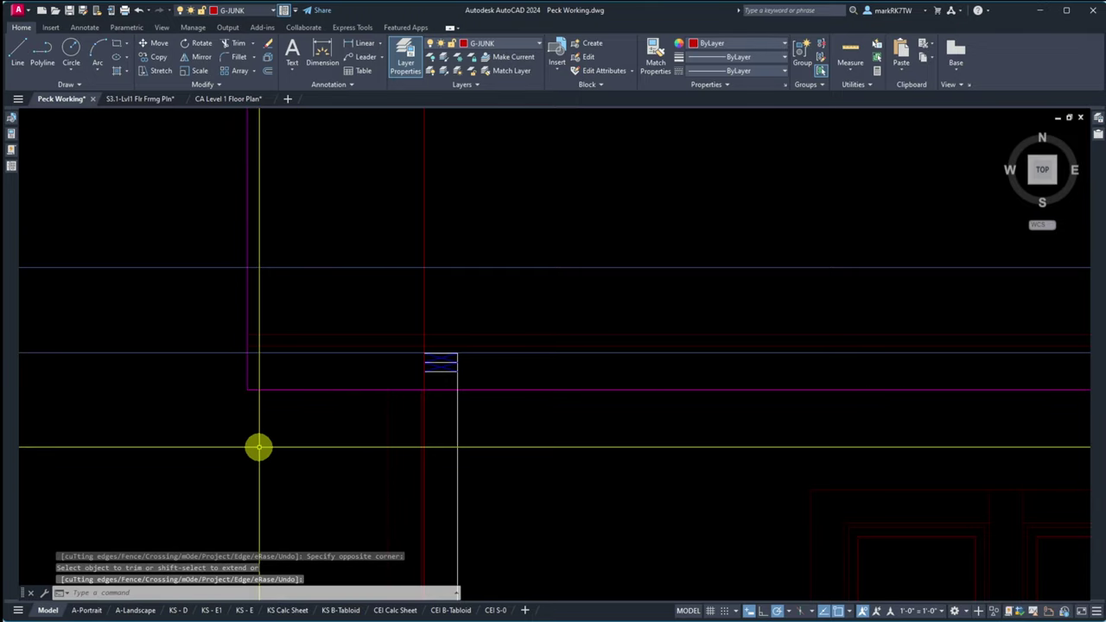
Step: Zoom over to the east elevation window
scroll(309, 324, "down", 5)
scroll(538, 447, "up", 2)
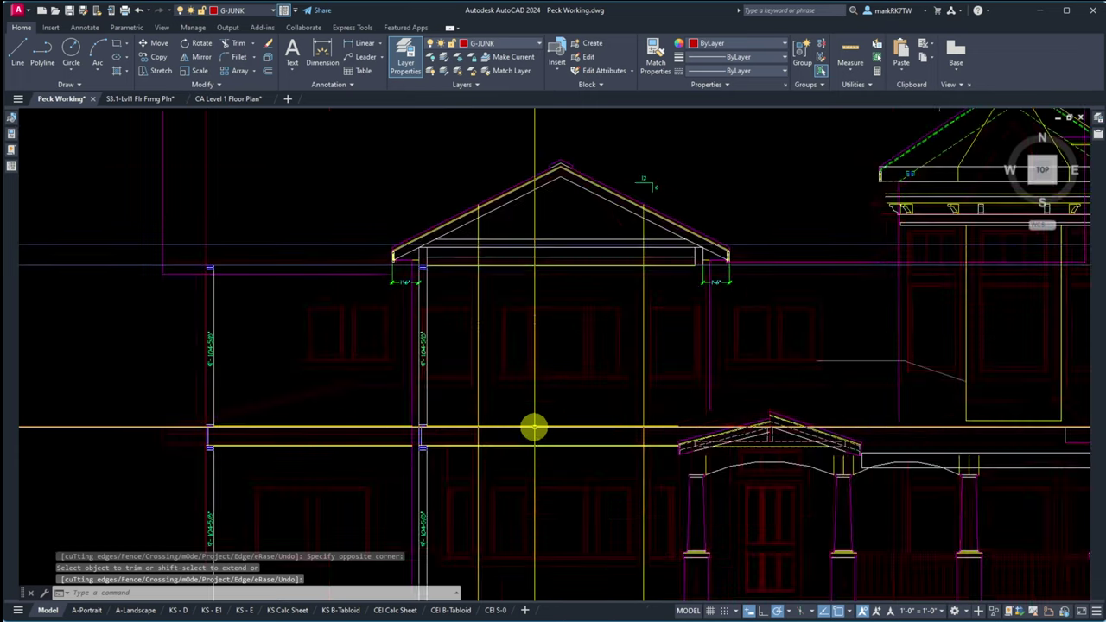
scroll(254, 358, "up", 6)
scroll(457, 451, "down", 2)
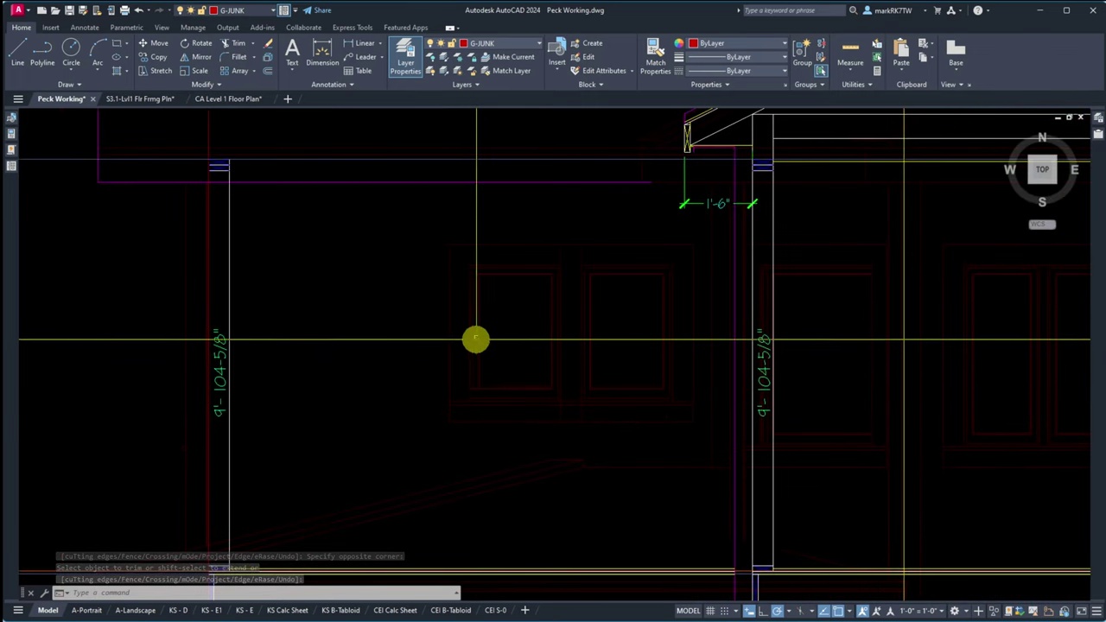
scroll(544, 317, "down", 5)
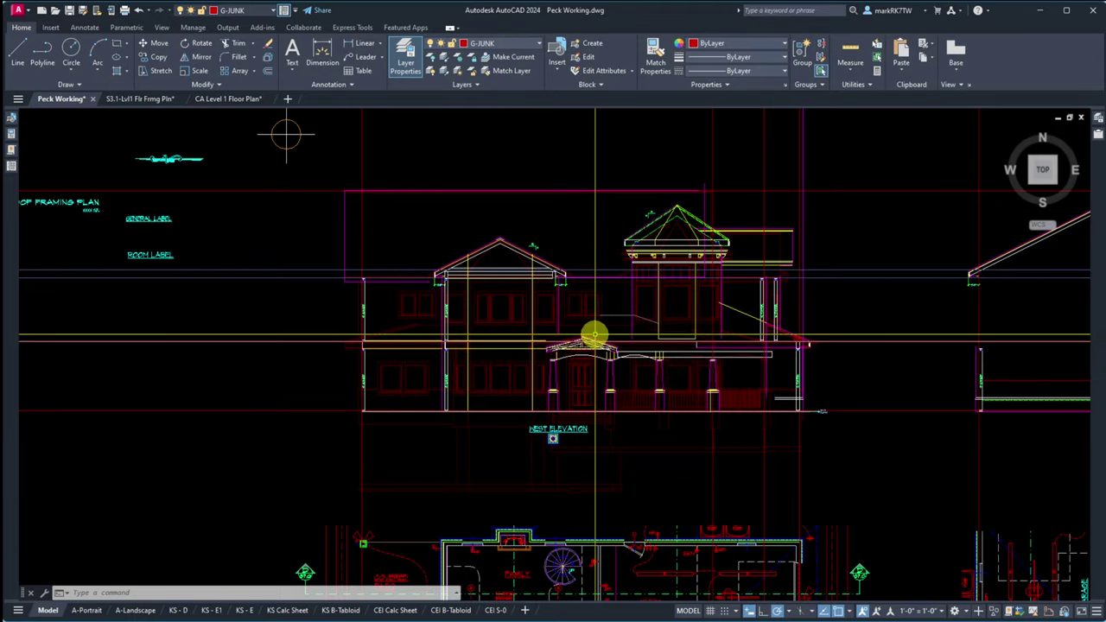
scroll(595, 332, "down", 6)
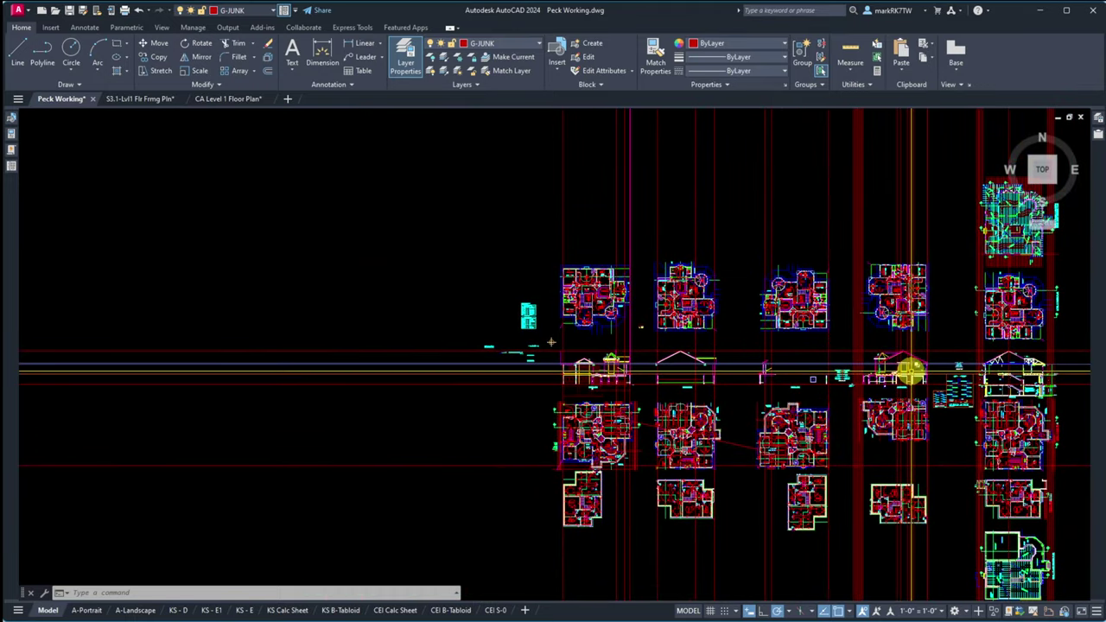
scroll(907, 372, "up", 5)
scroll(481, 383, "down", 3)
scroll(507, 385, "up", 3)
scroll(535, 378, "up", 3)
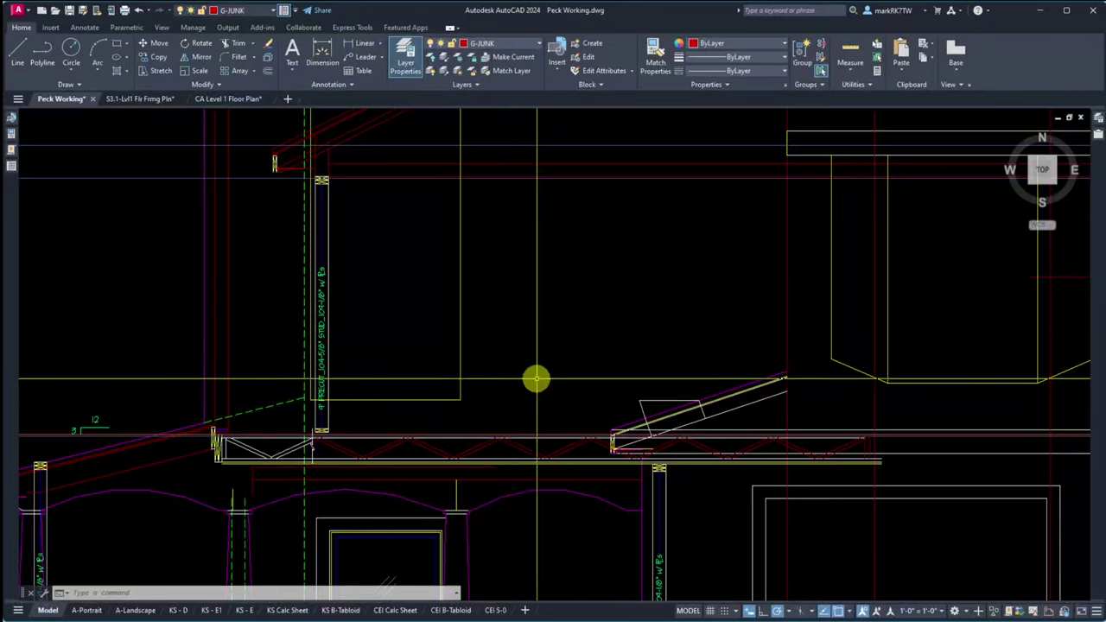
scroll(511, 464, "down", 4)
scroll(501, 464, "up", 5)
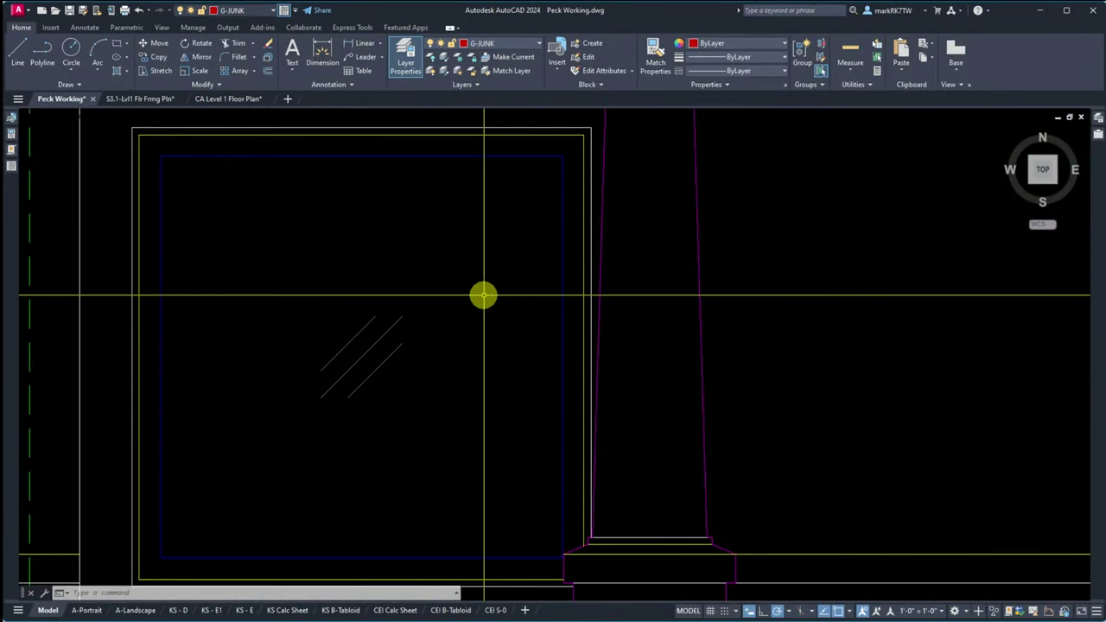
scroll(483, 372, "down", 2)
scroll(866, 361, "down", 4)
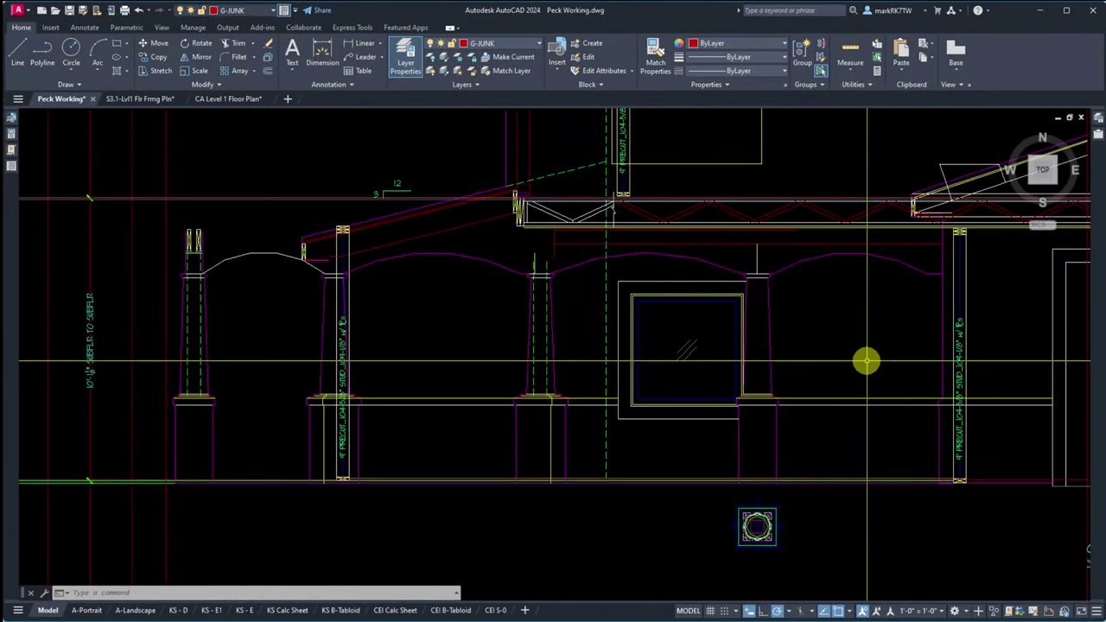
scroll(803, 415, "down", 2)
scroll(366, 388, "down", 4)
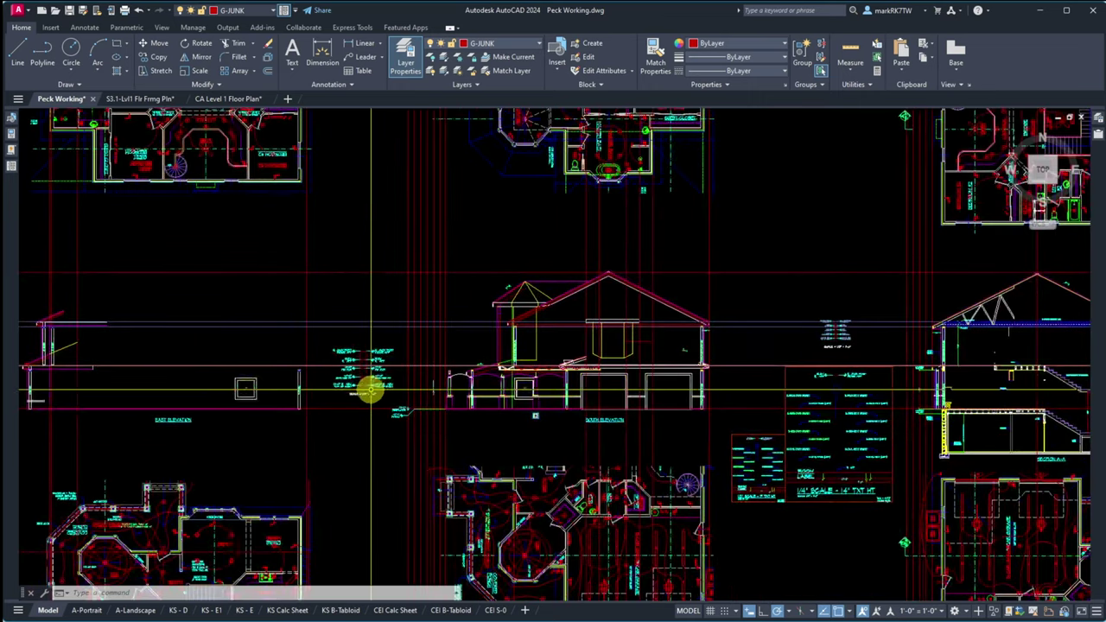
scroll(173, 388, "up", 6)
scroll(341, 268, "up", 3)
scroll(708, 397, "down", 2)
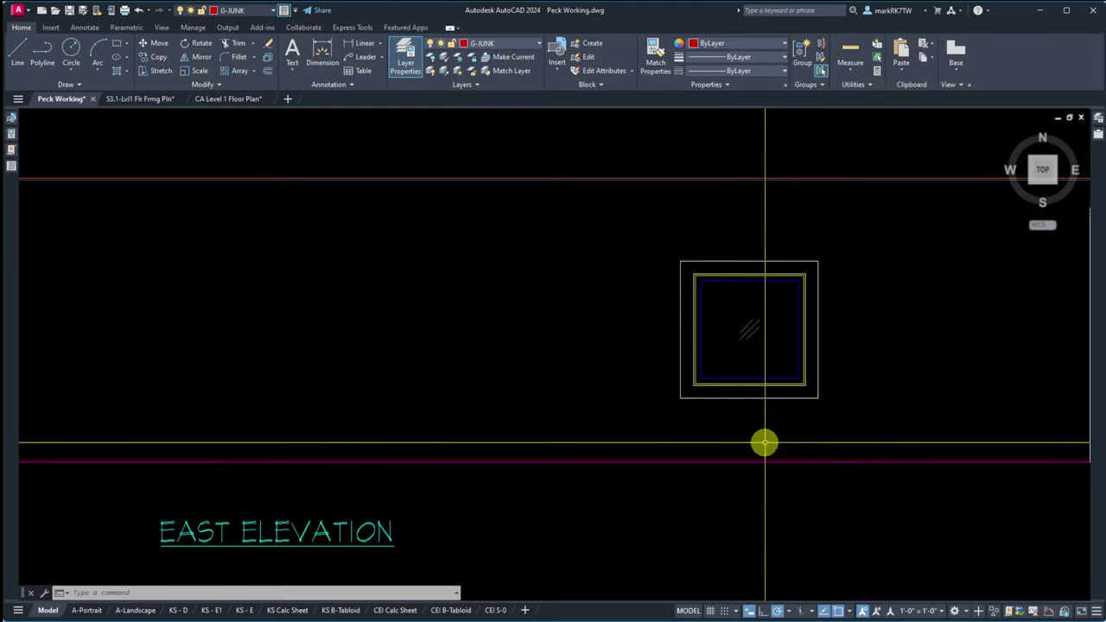
Step: Start copying the window block beside the East Elevation label, using its corner as base point
type("c")
key("Return")
left_click(844, 425)
left_click(610, 229)
key("Return")
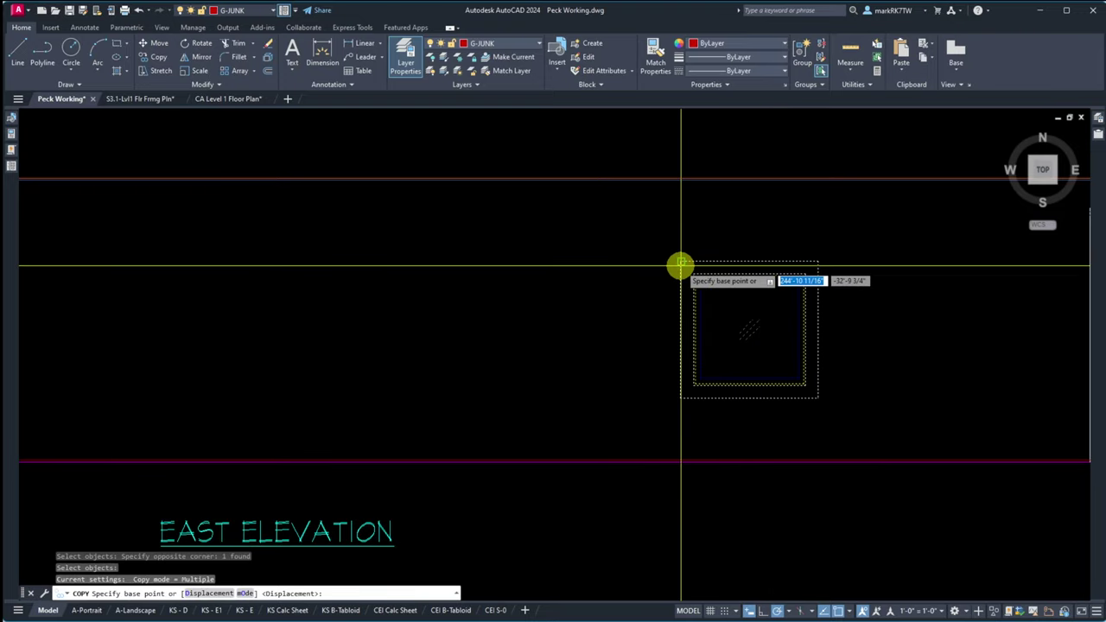
left_click(680, 261)
Step: Place a single window copy in the west elevation wall under the eave
scroll(864, 291, "down", 5)
scroll(600, 279, "up", 5)
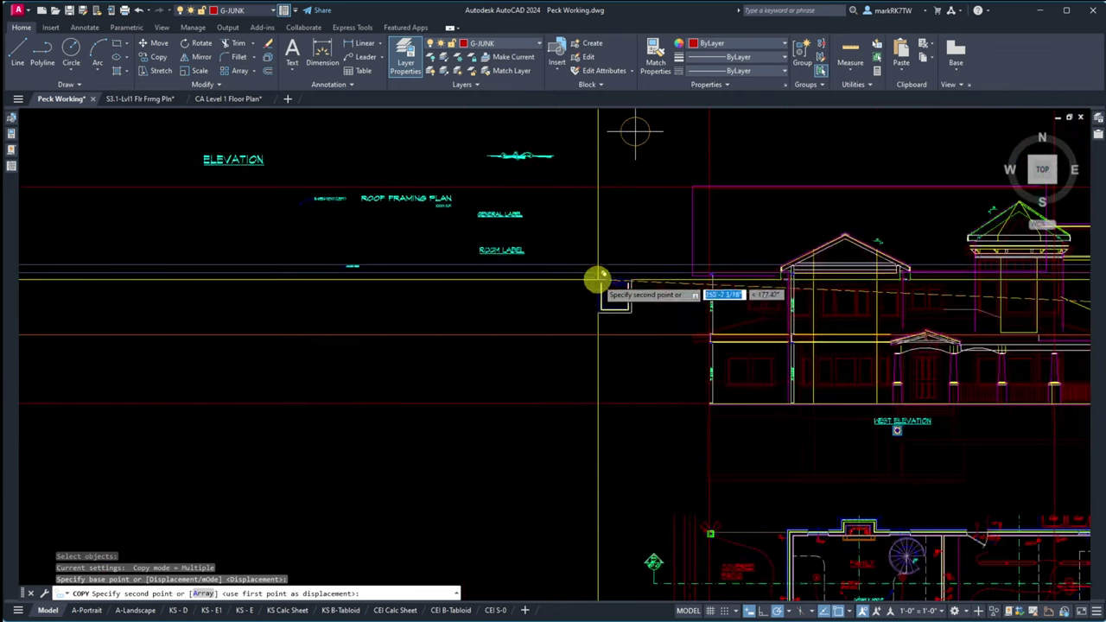
scroll(847, 326, "up", 3)
scroll(825, 257, "down", 3)
scroll(826, 257, "up", 4)
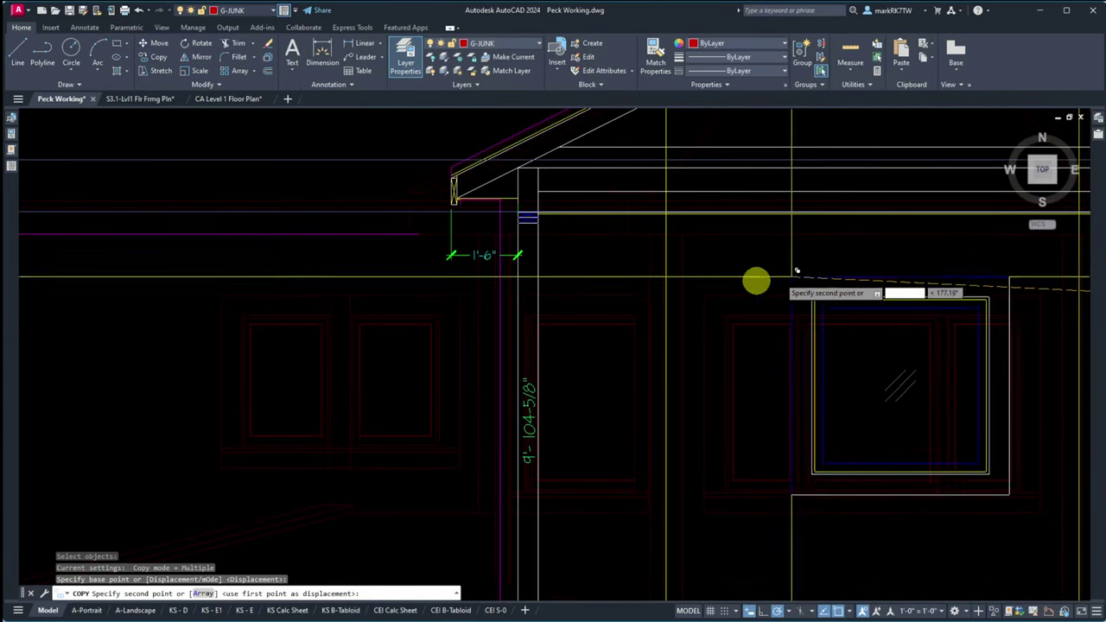
left_click(706, 294)
key("Escape")
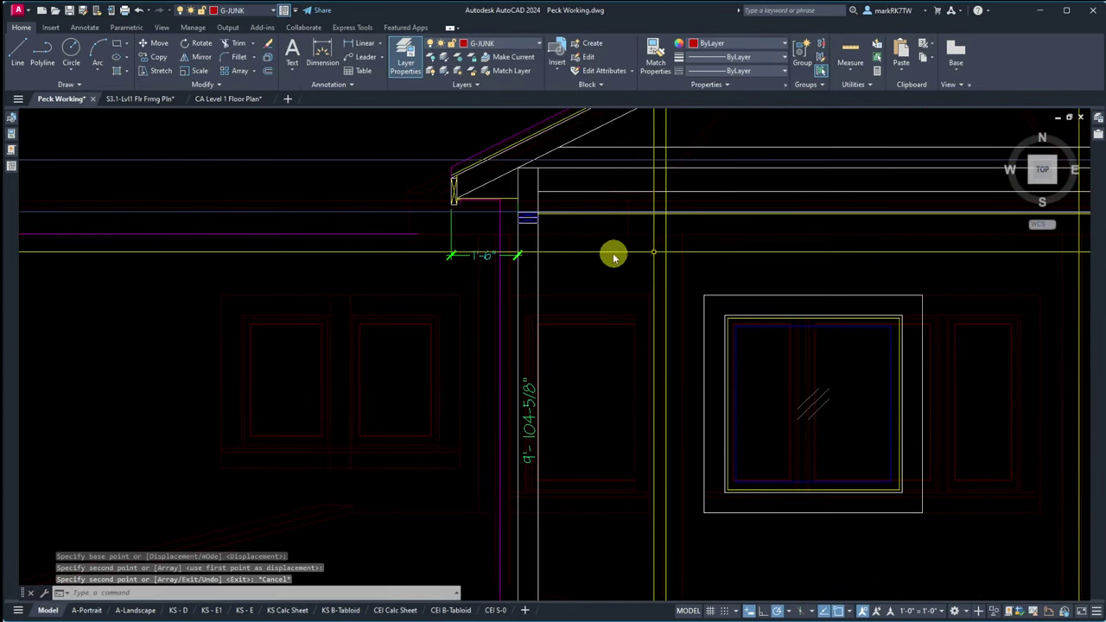
scroll(733, 334, "down", 2)
scroll(743, 363, "up", 4)
scroll(740, 368, "down", 4)
scroll(823, 423, "up", 4)
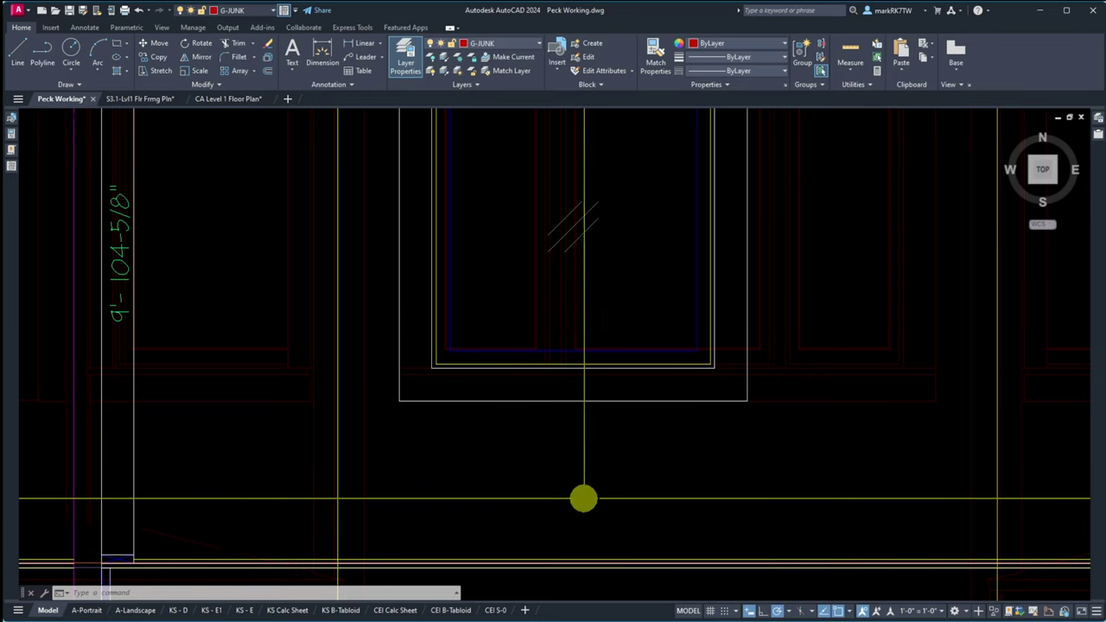
scroll(614, 484, "down", 4)
scroll(622, 446, "up", 2)
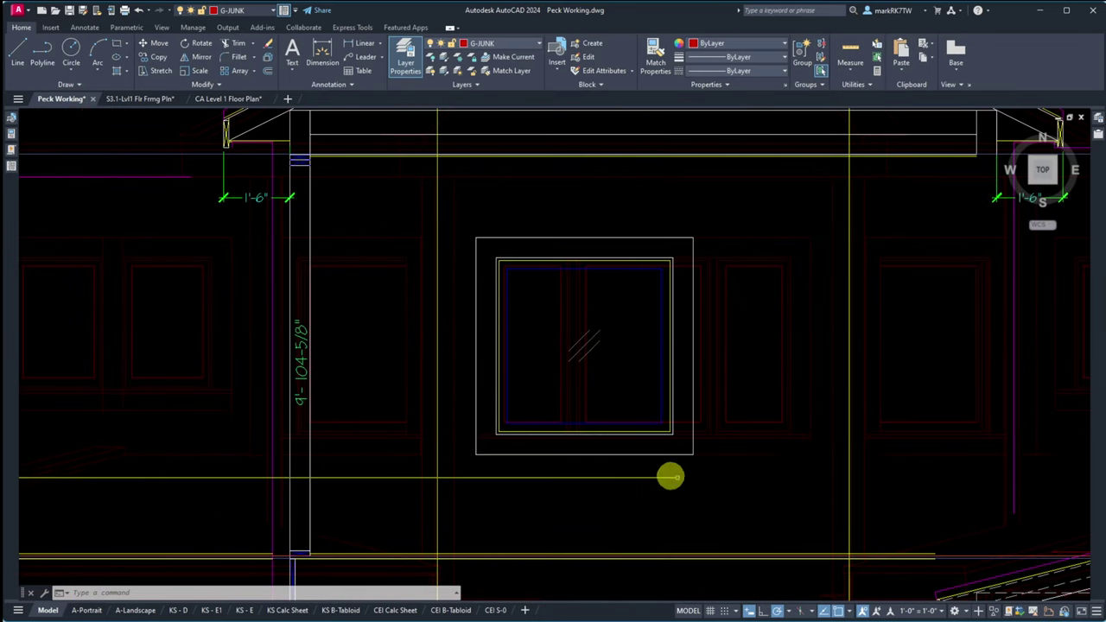
Step: Start a stretch with a crossing selection over the window frame
type("s")
key("Return")
left_click(718, 493)
left_click(660, 170)
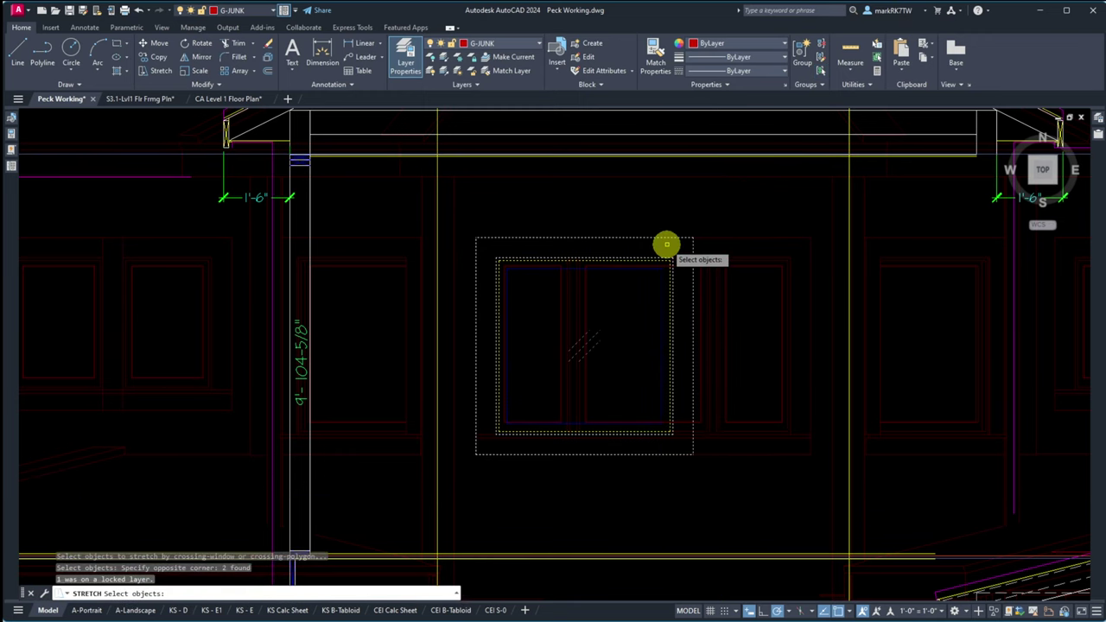
scroll(667, 244, "up", 8)
scroll(666, 244, "down", 3)
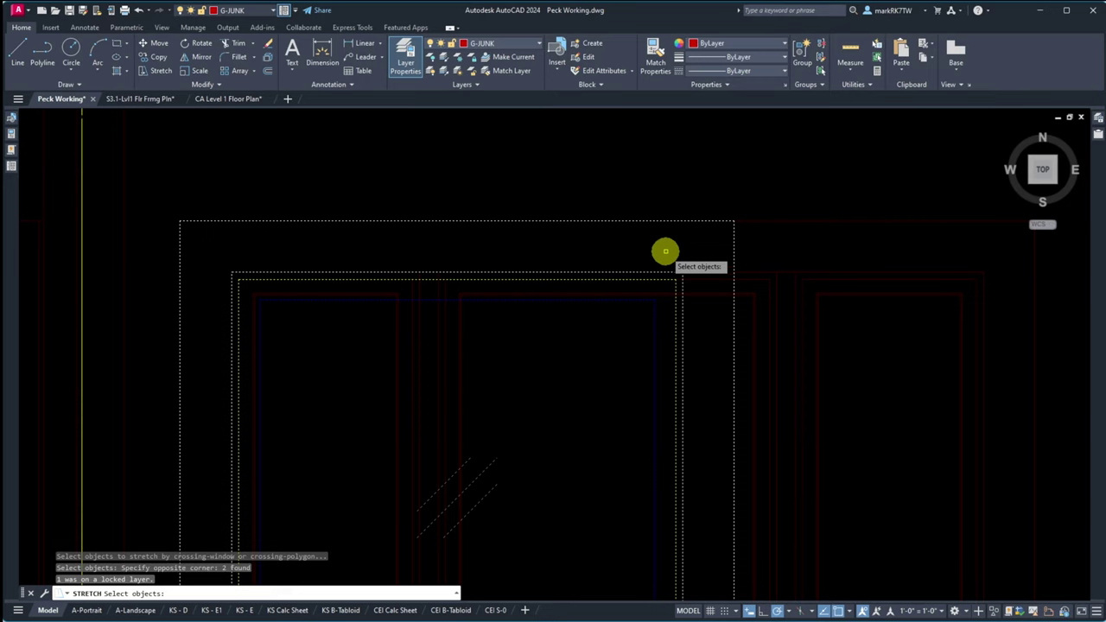
key("Return")
Step: Stretch the window's top edge perpendicular onto the horizontal framing line above it
left_click(667, 296)
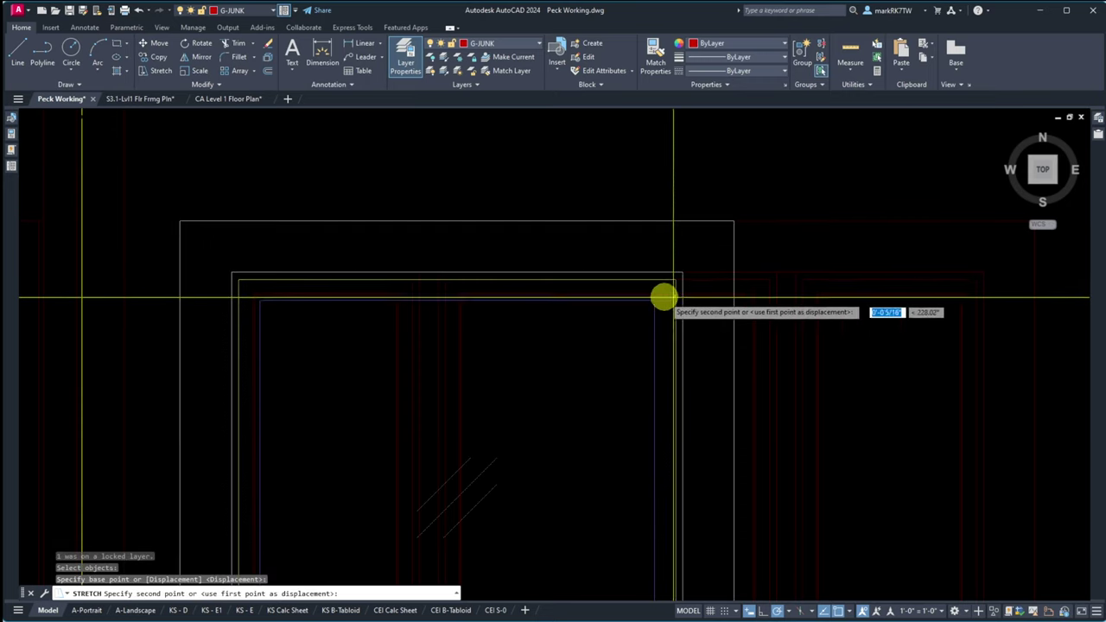
scroll(394, 295, "up", 5)
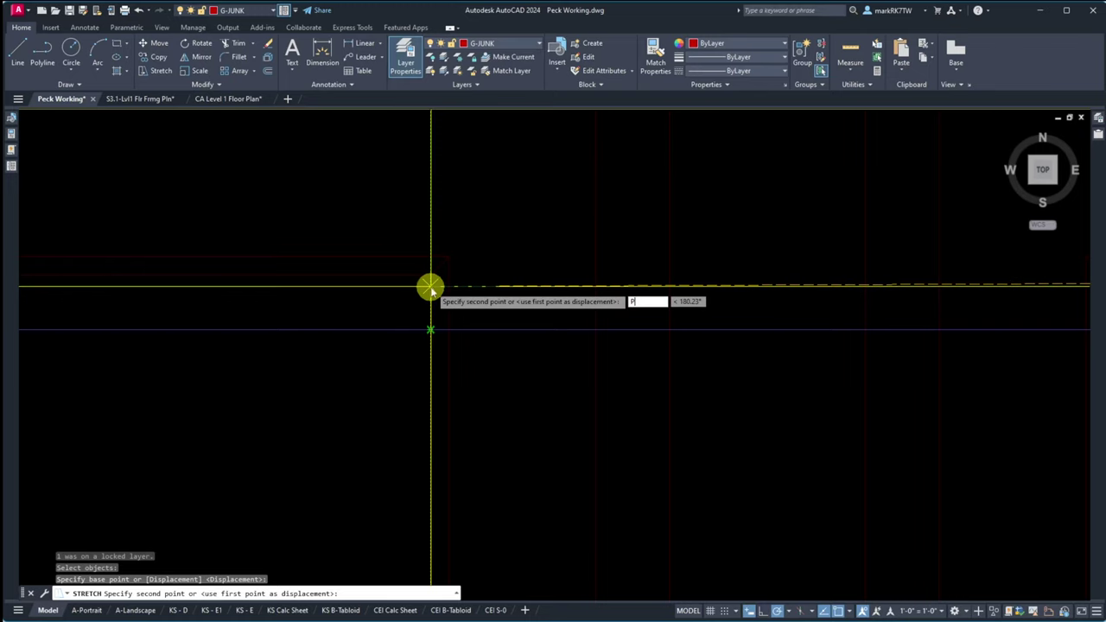
type("R")
key("Return")
scroll(510, 202, "down", 3)
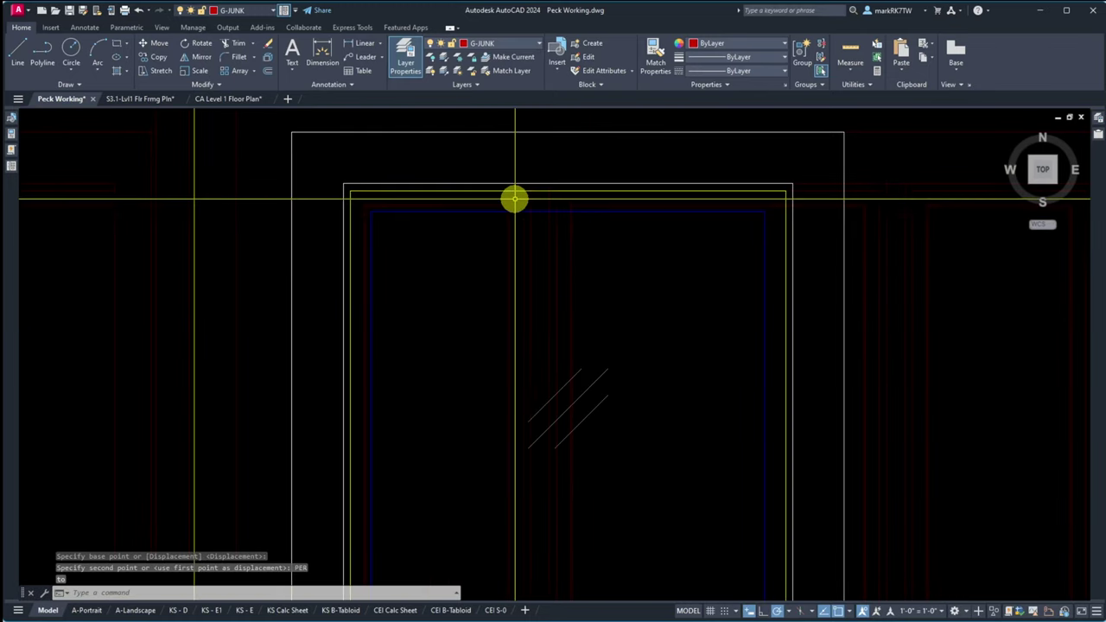
scroll(586, 318, "down", 4)
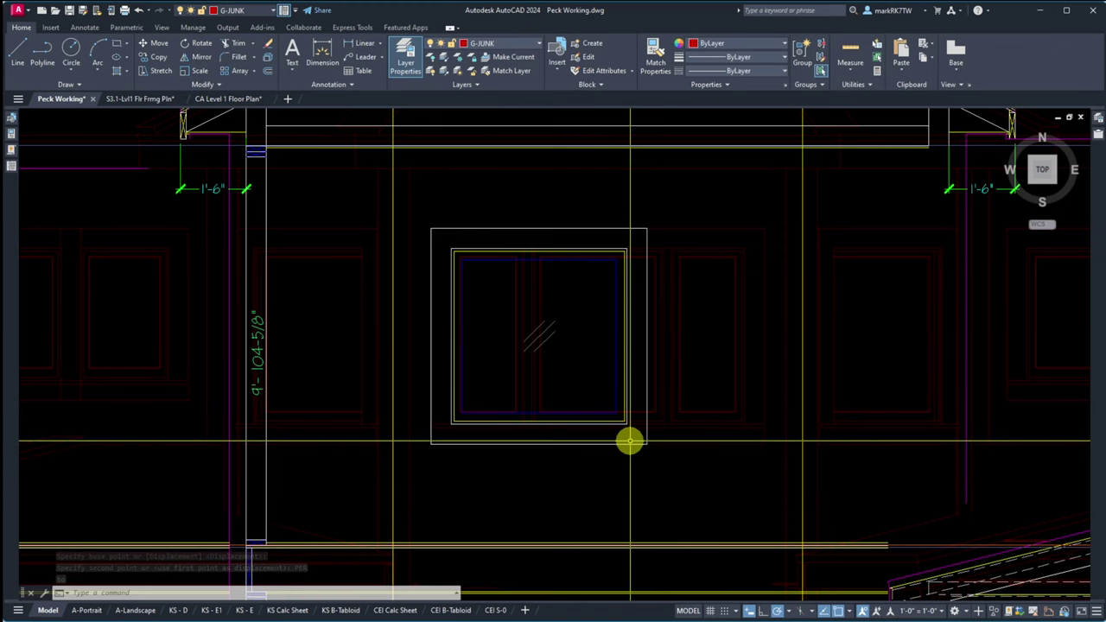
left_click(632, 444)
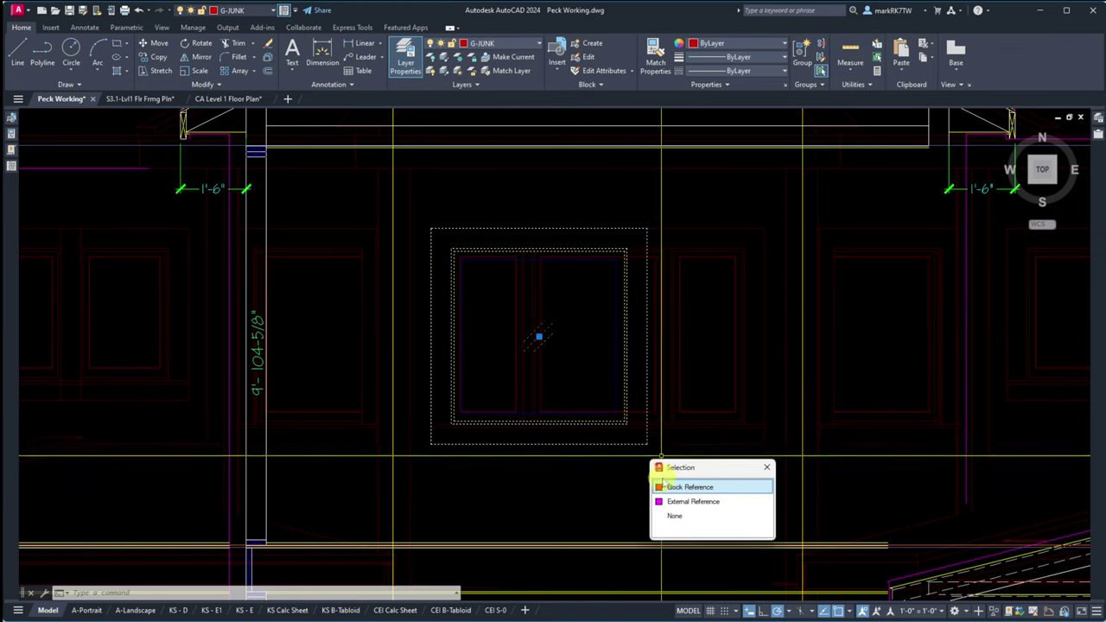
Step: Window-select the window block and explode it with X
key("Escape")
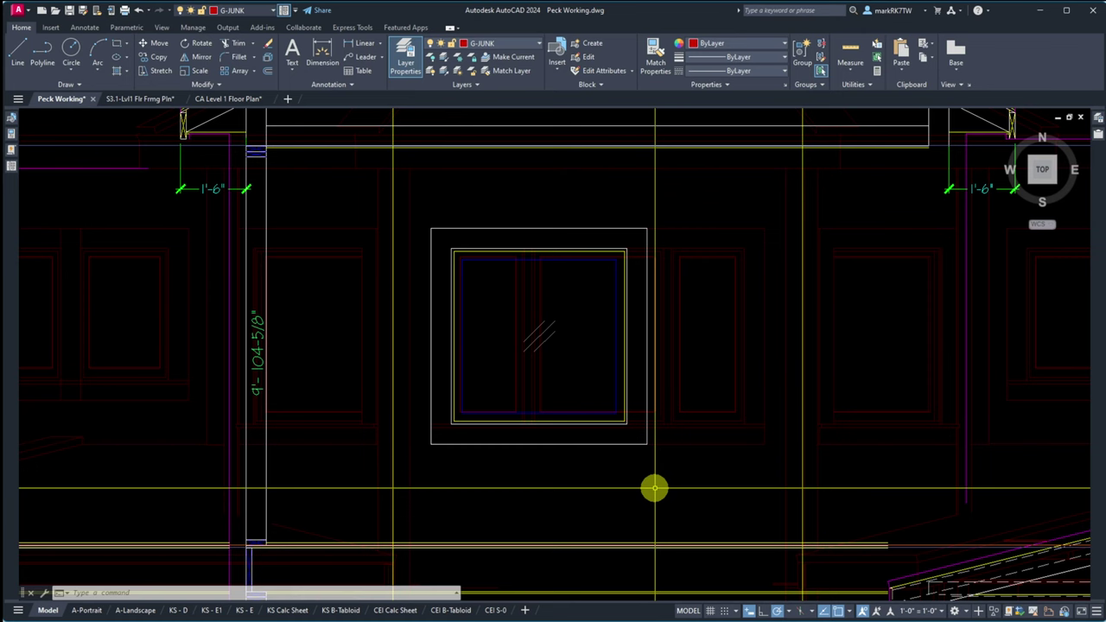
left_click(412, 202)
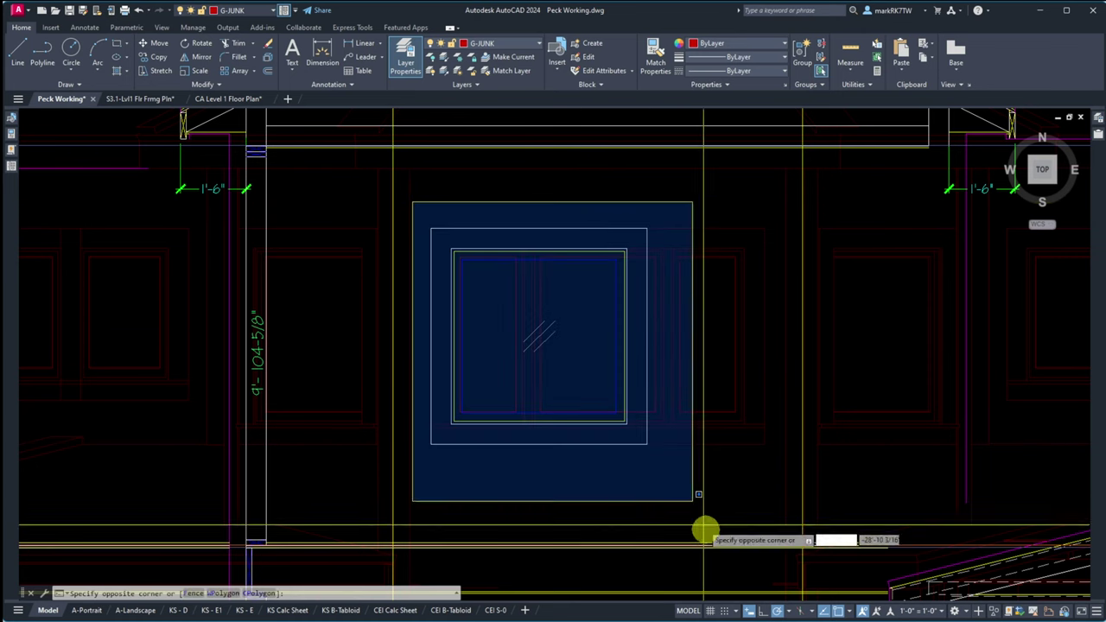
left_click(706, 526)
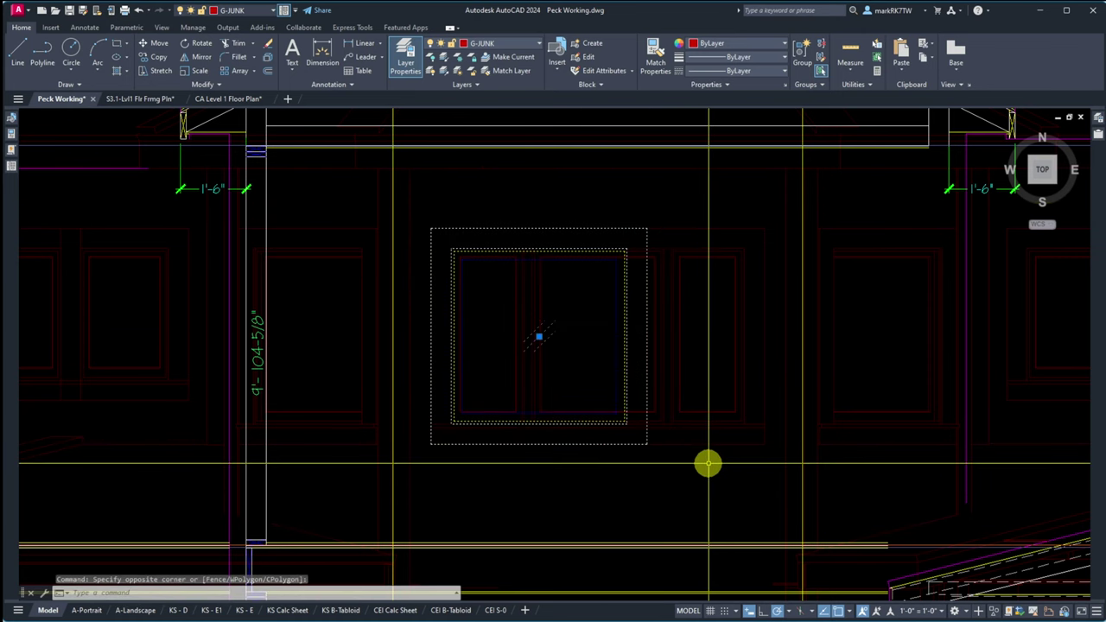
type("x")
key("Return")
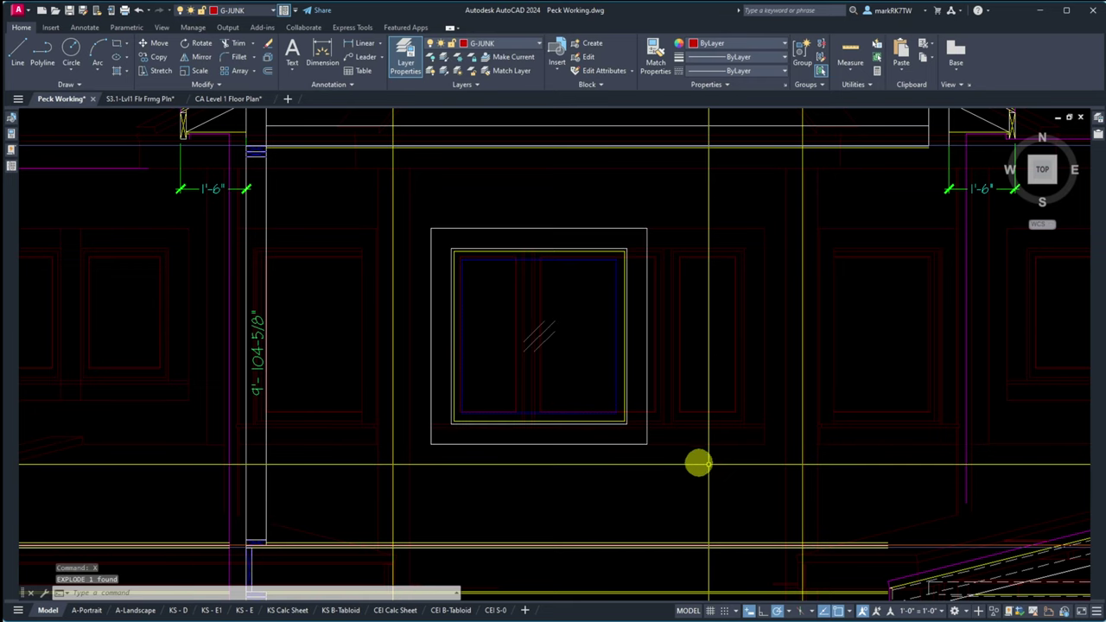
Step: Begin a new stretch with a crossing window from the window's lower right
type("s")
key("Return")
left_click(662, 462)
Step: Stretch the exploded window's right side leftward, perpendicular onto the line, into a narrow upright rectangle
left_click(593, 221)
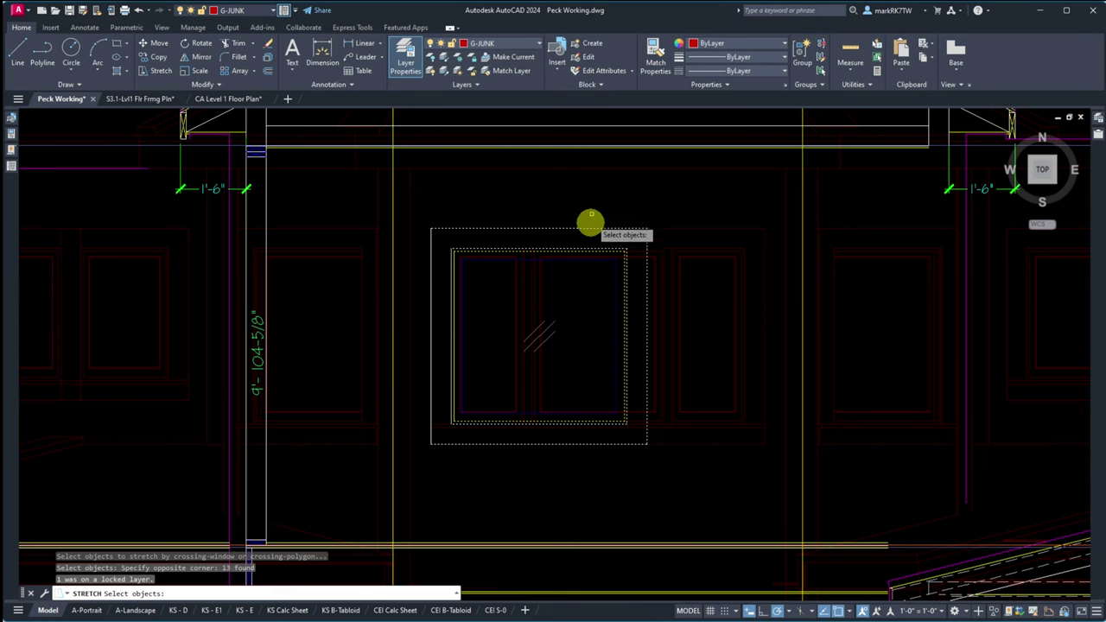
scroll(586, 226, "up", 5)
key("Return")
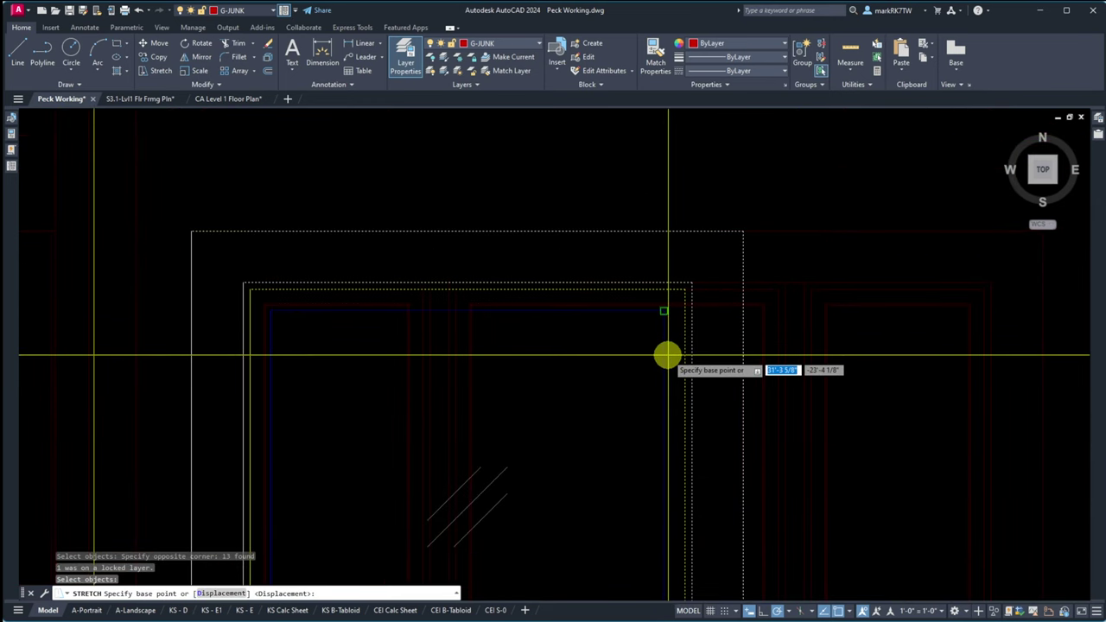
scroll(672, 316, "up", 3)
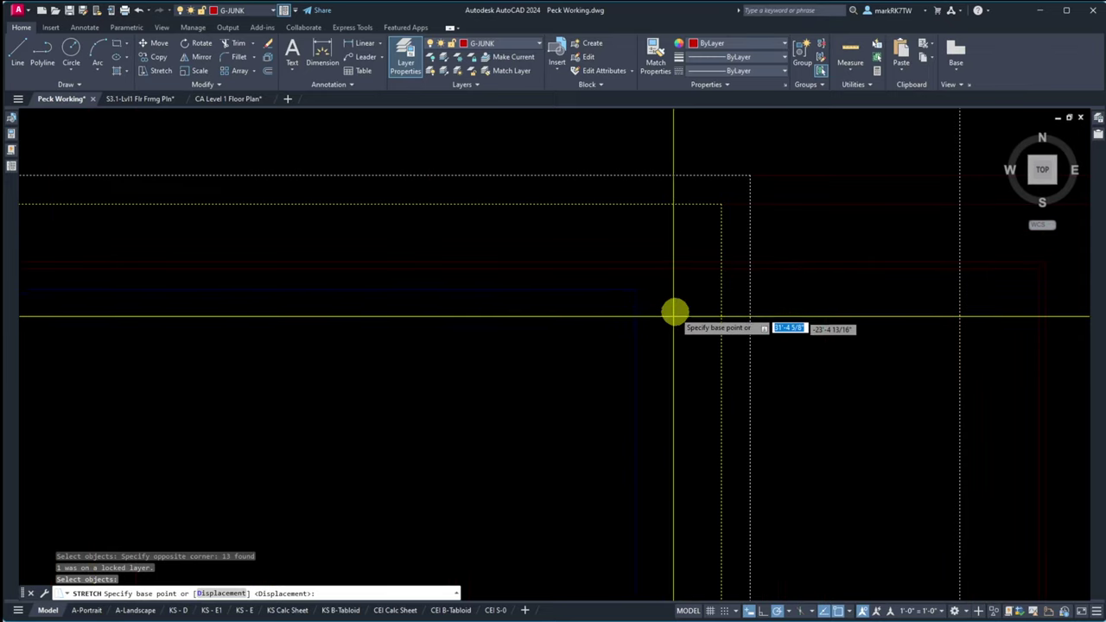
left_click(721, 270)
scroll(722, 274, "down", 2)
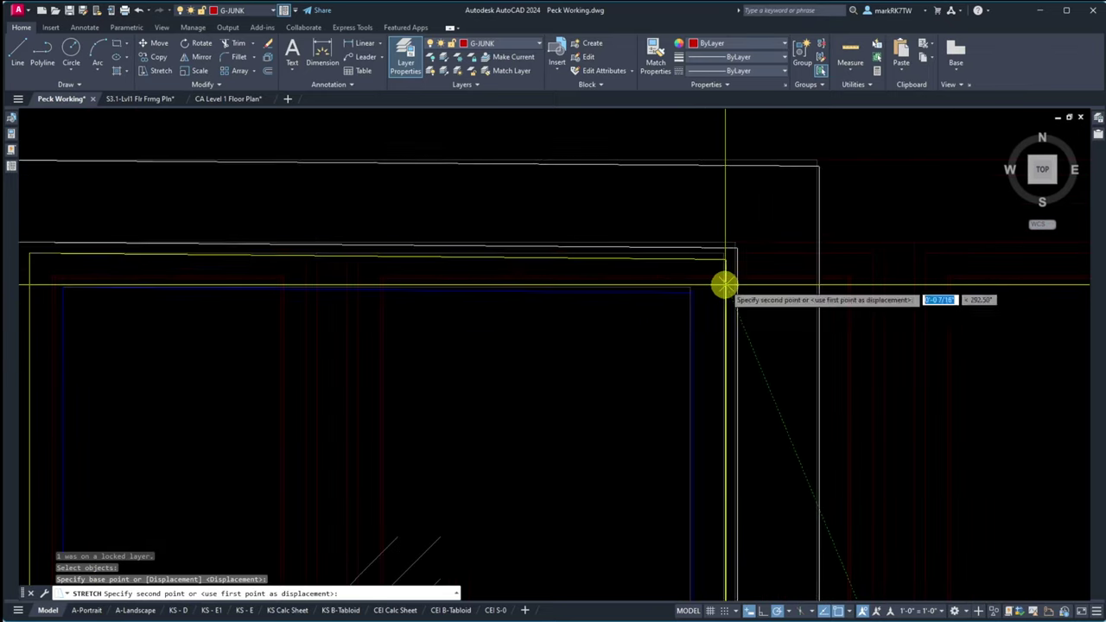
scroll(268, 307, "up", 2)
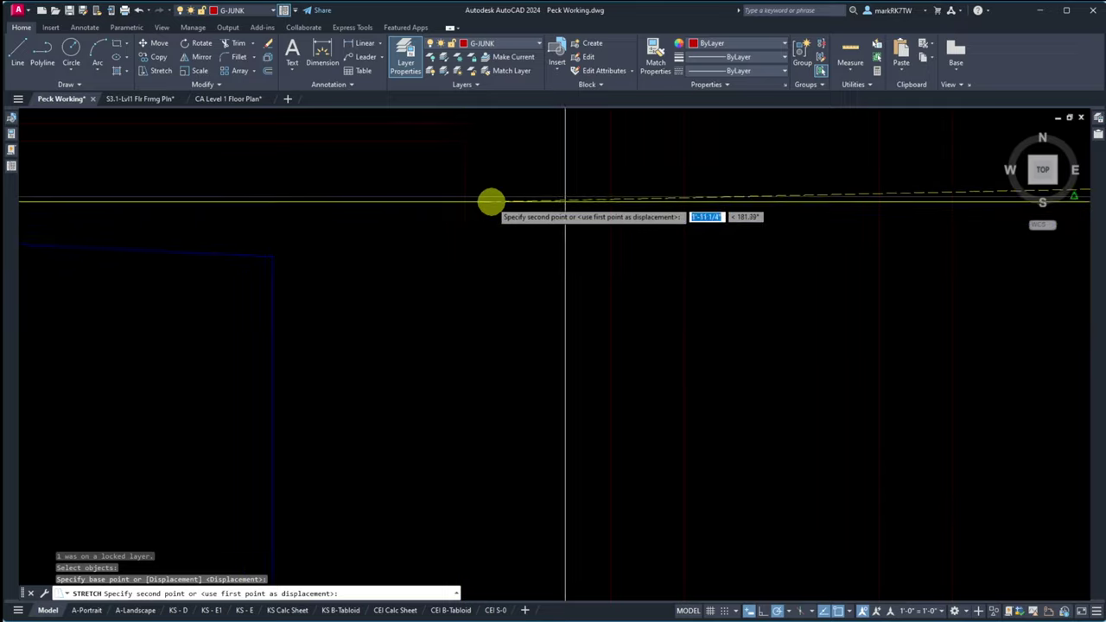
scroll(452, 234, "down", 3)
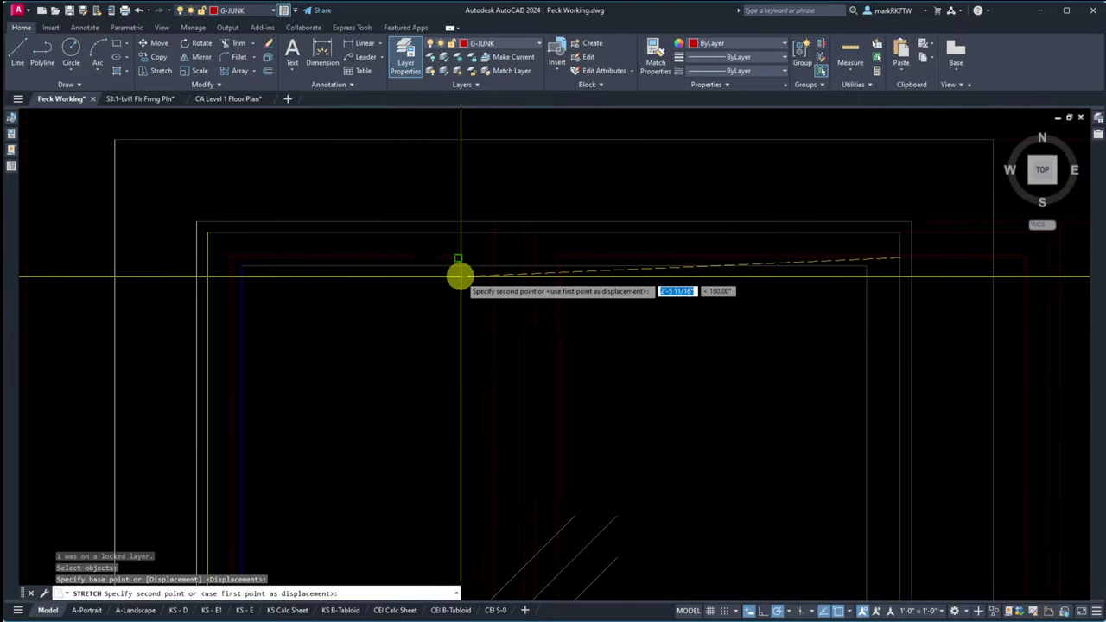
scroll(452, 237, "up", 5)
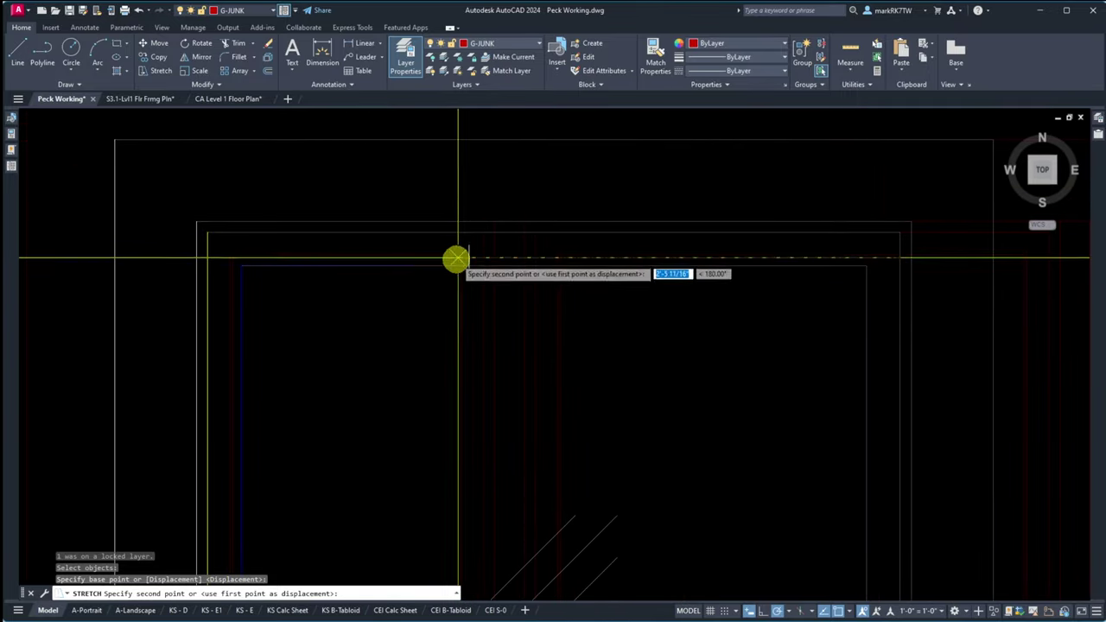
scroll(452, 258, "down", 3)
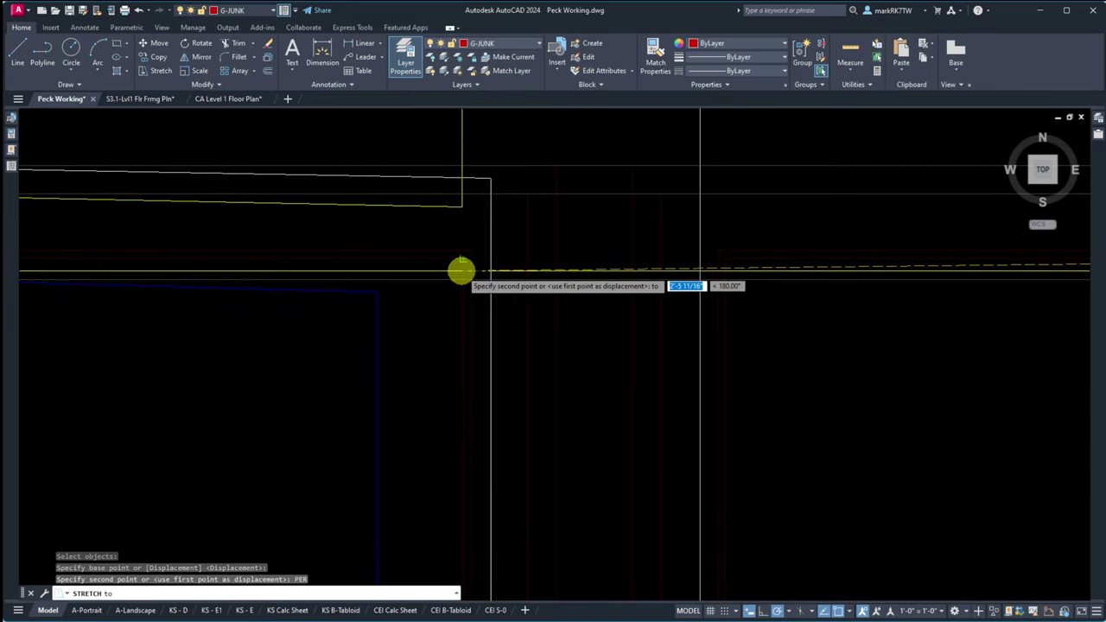
left_click(469, 234)
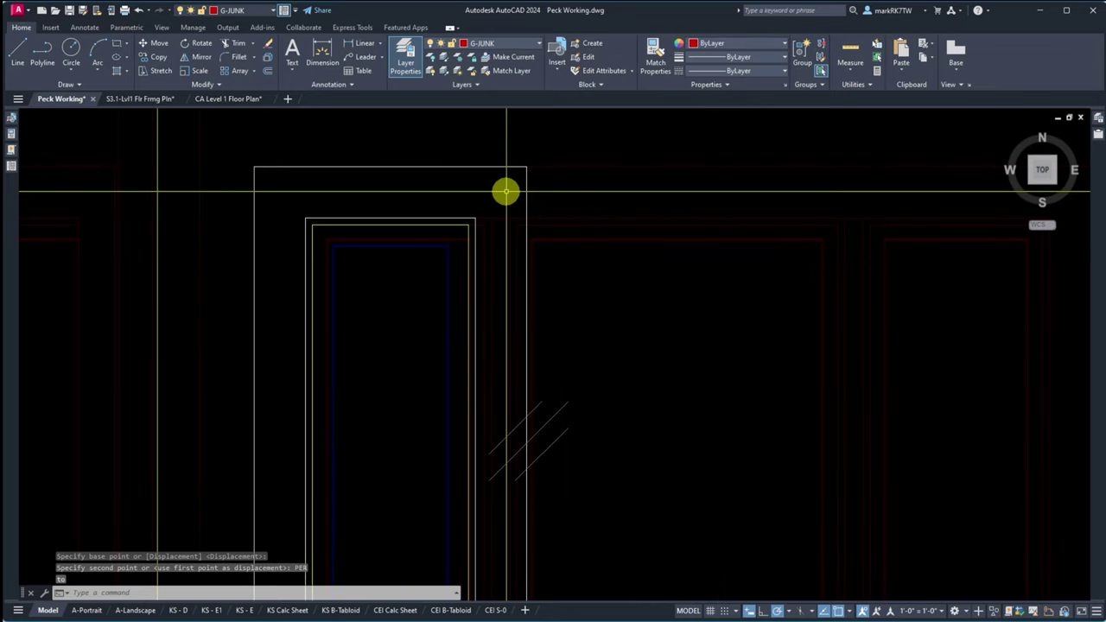
scroll(505, 191, "down", 4)
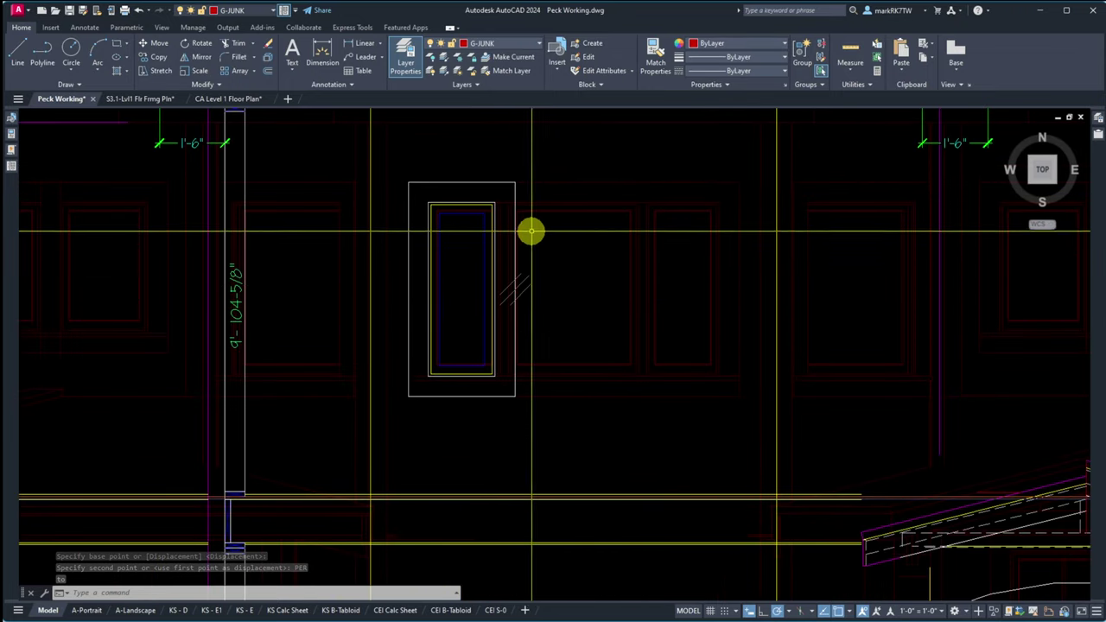
key("space")
left_click(538, 407)
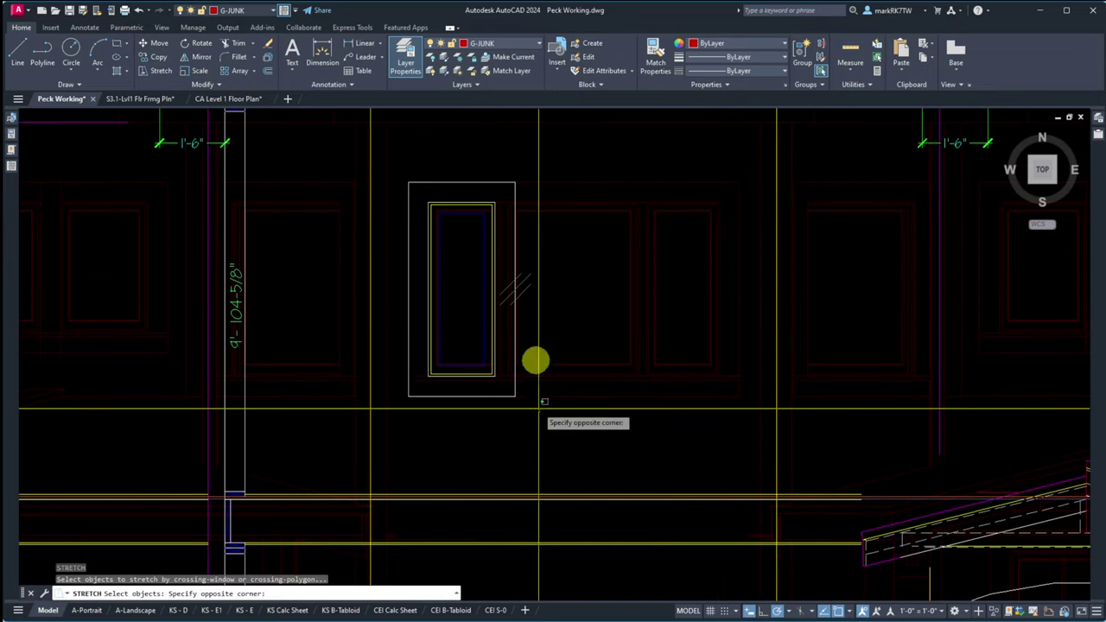
key("Escape")
key("Escape")
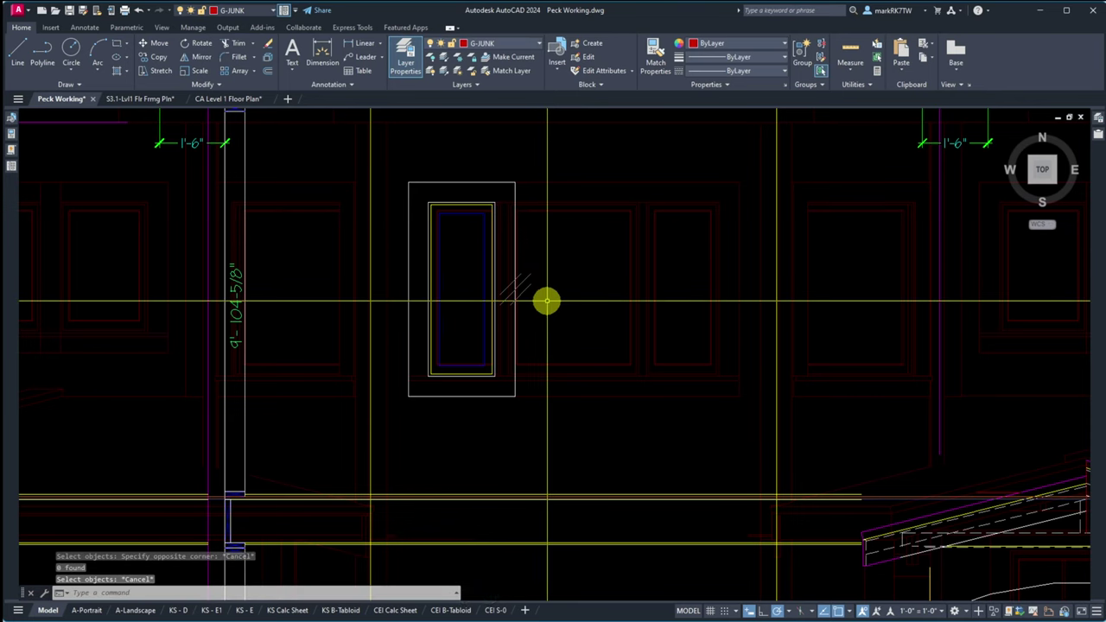
type("m")
key("space")
left_click(466, 267)
left_click(562, 314)
key("space")
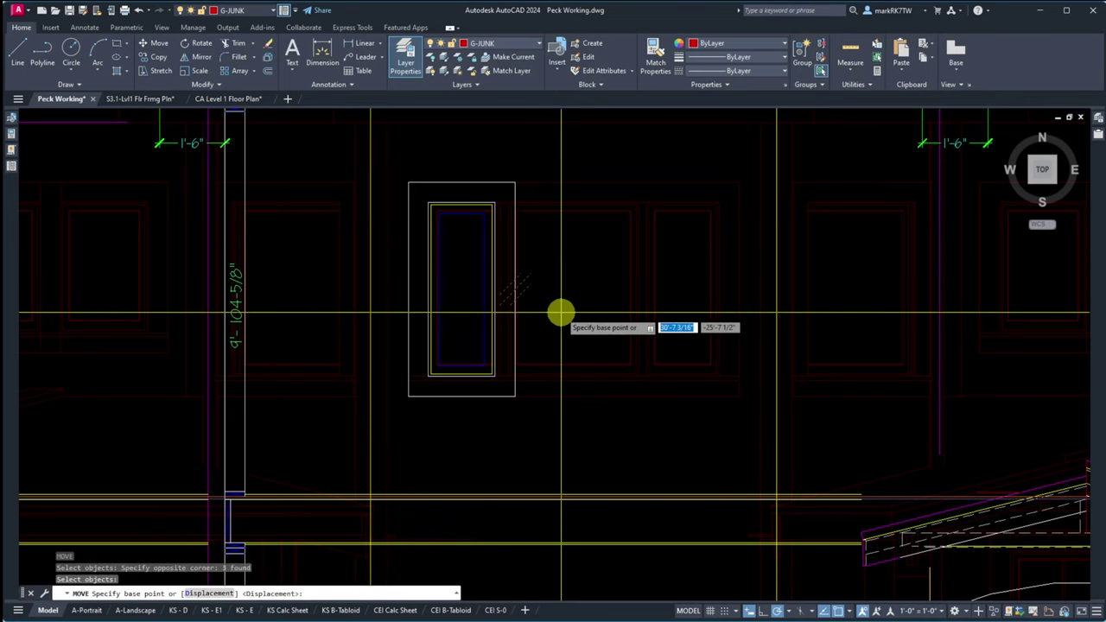
left_click(550, 303)
left_click(575, 305)
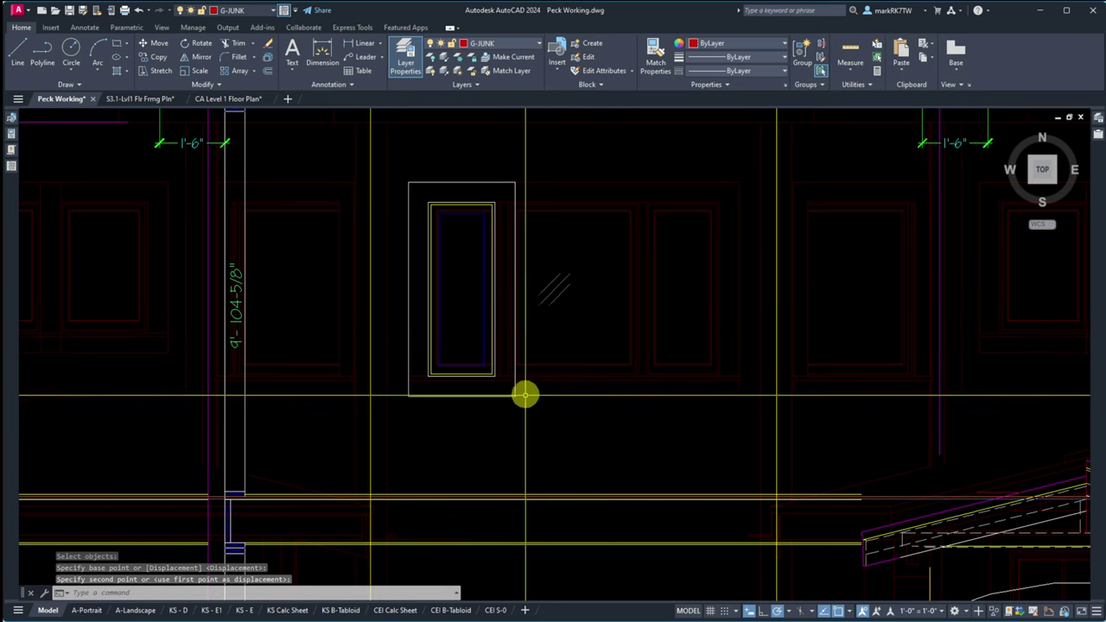
type("s")
key("space")
left_click(521, 422)
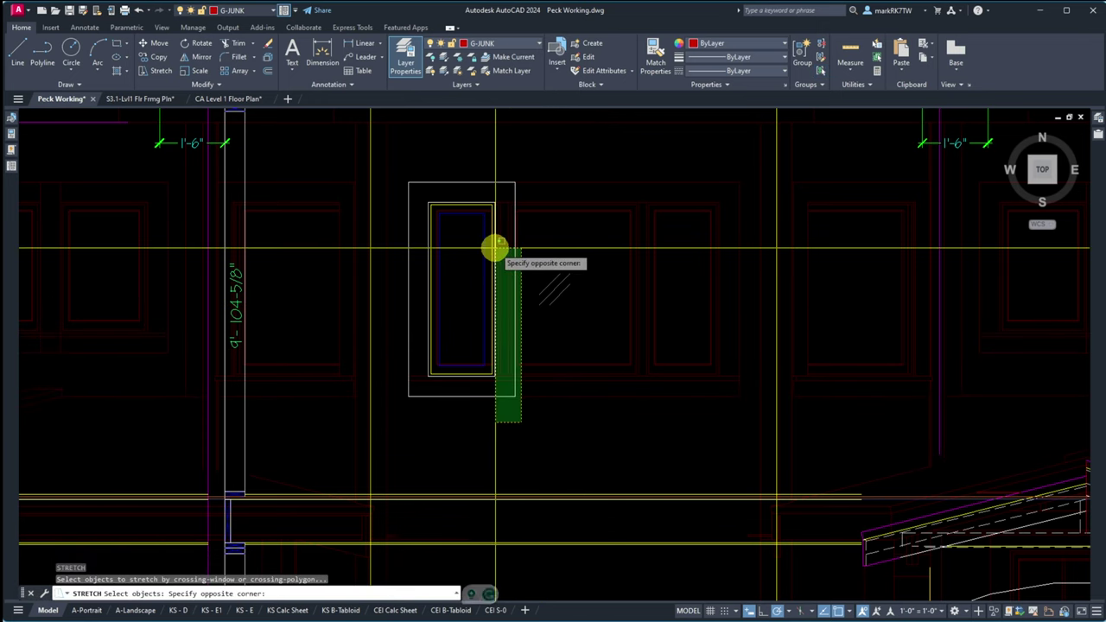
left_click(510, 166)
key("space")
left_click(514, 184)
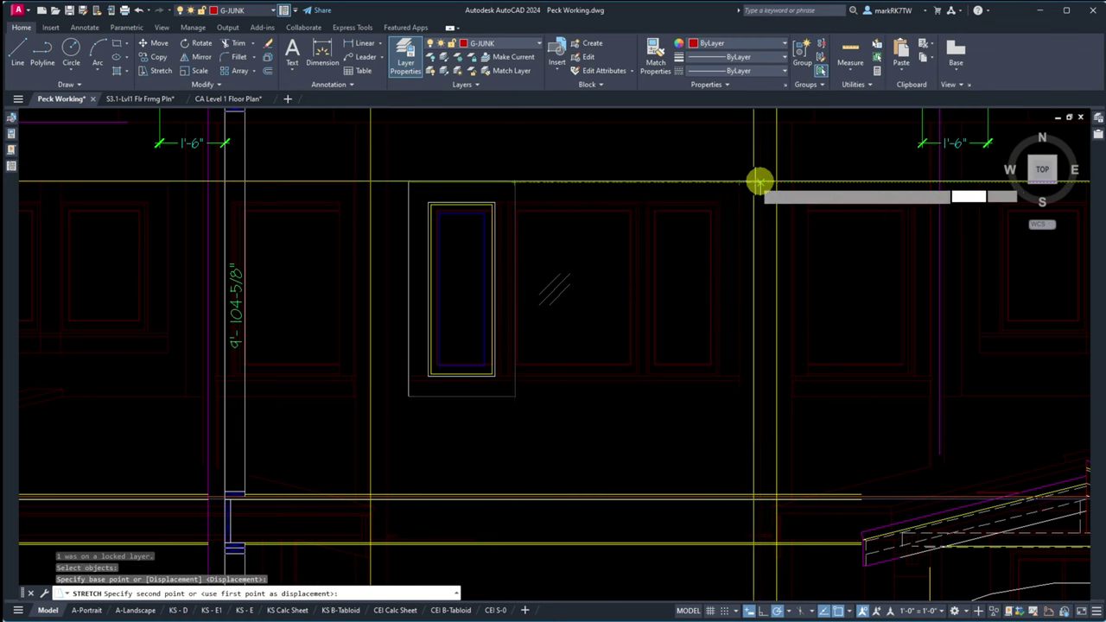
left_click(739, 182)
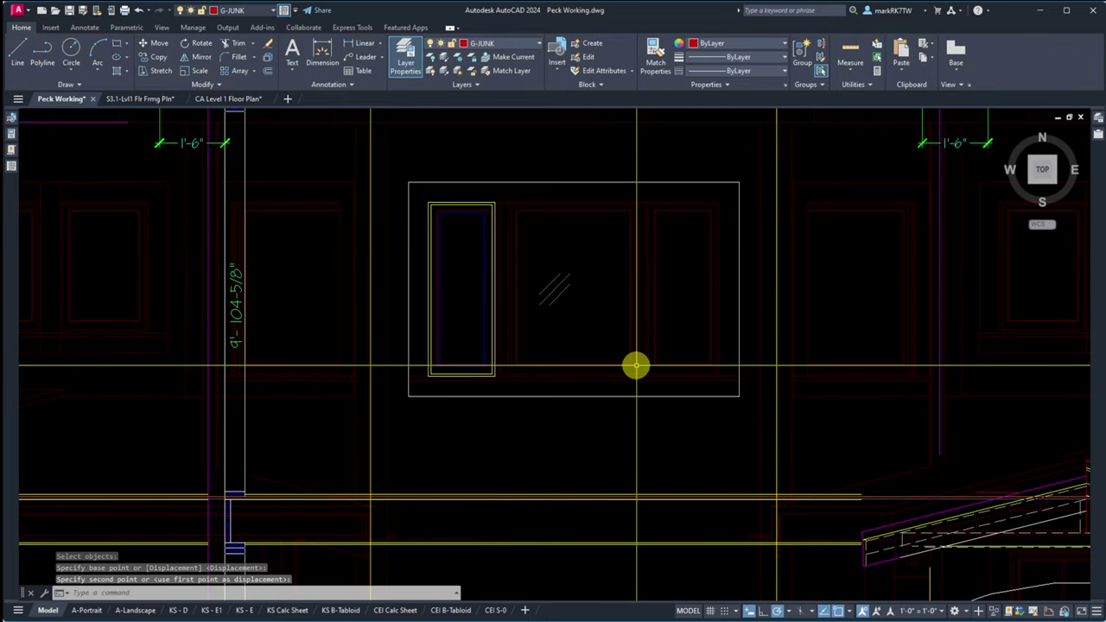
scroll(636, 366, "down", 10)
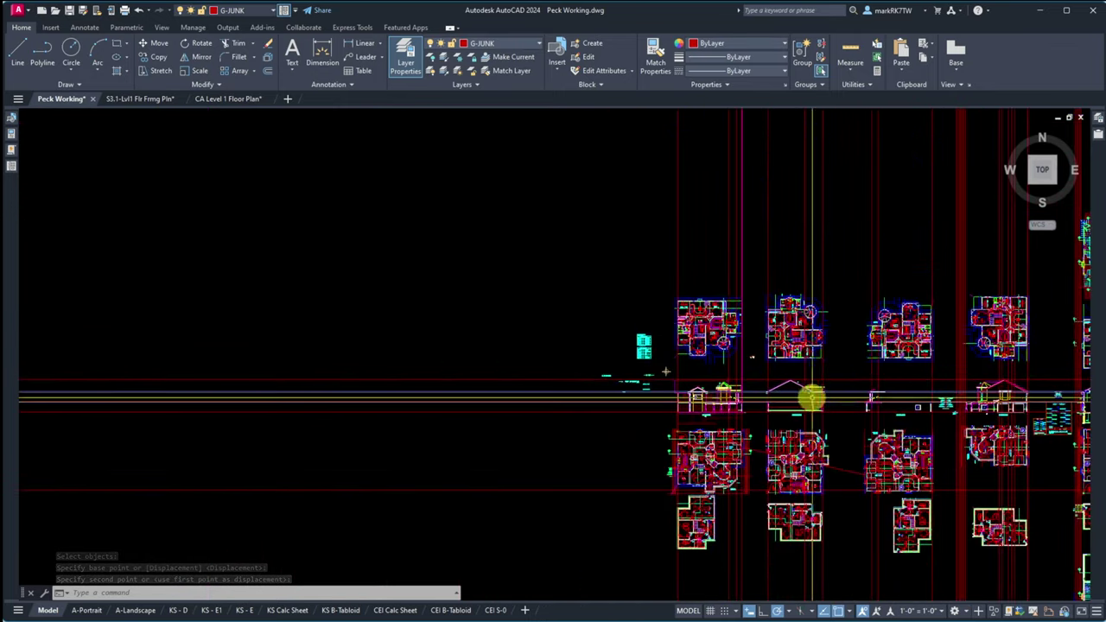
scroll(916, 406, "up", 10)
scroll(743, 371, "down", 10)
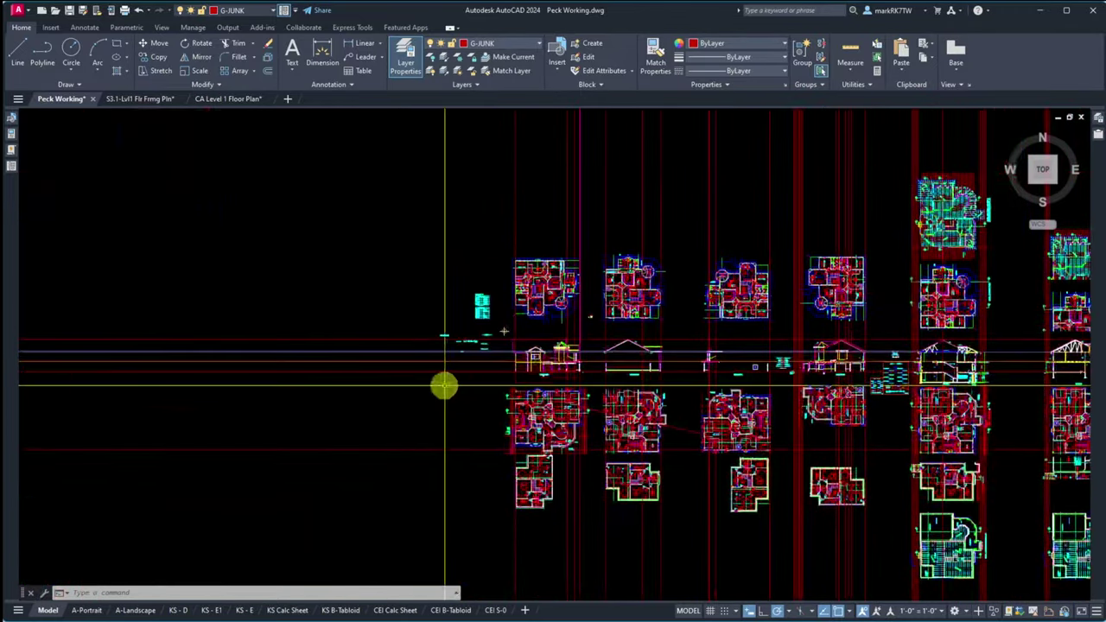
scroll(444, 385, "up", 6)
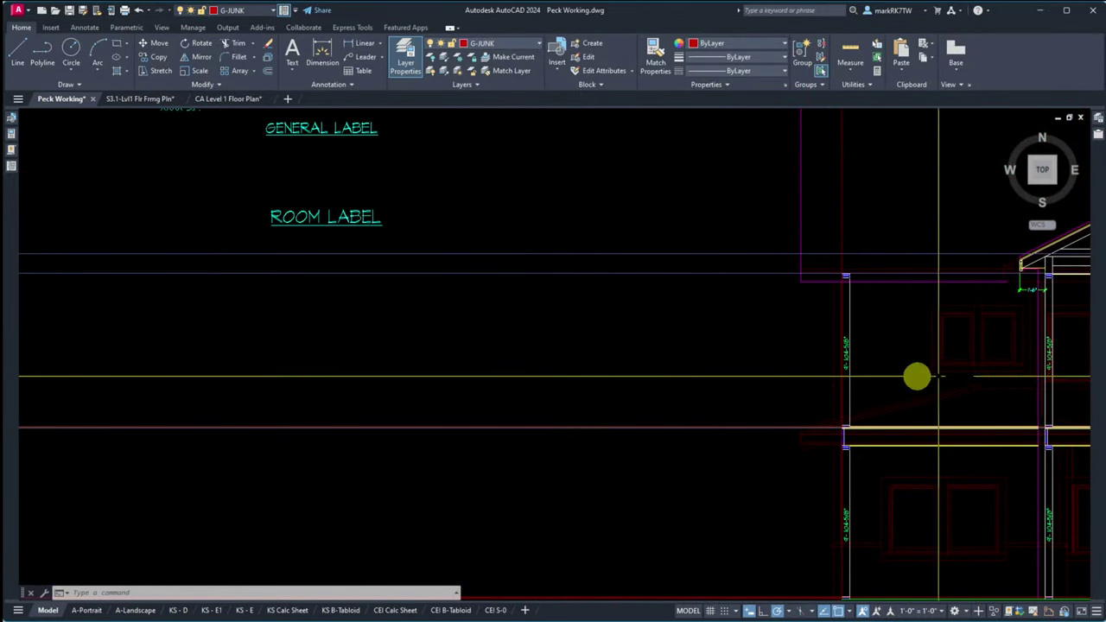
scroll(915, 375, "down", 4)
scroll(666, 390, "up", 4)
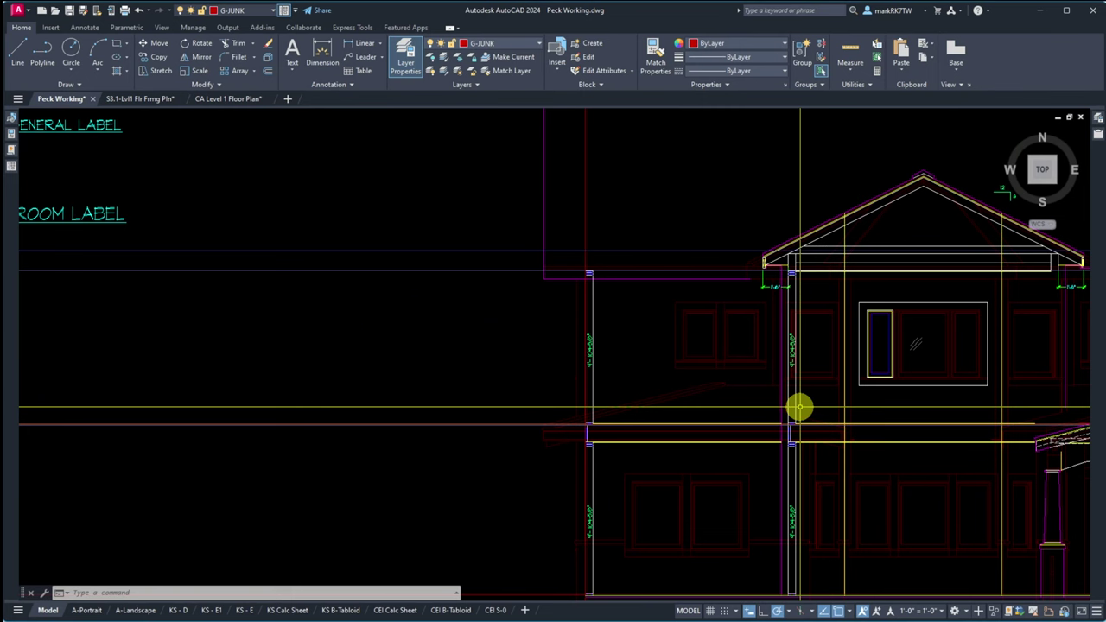
scroll(799, 407, "down", 4)
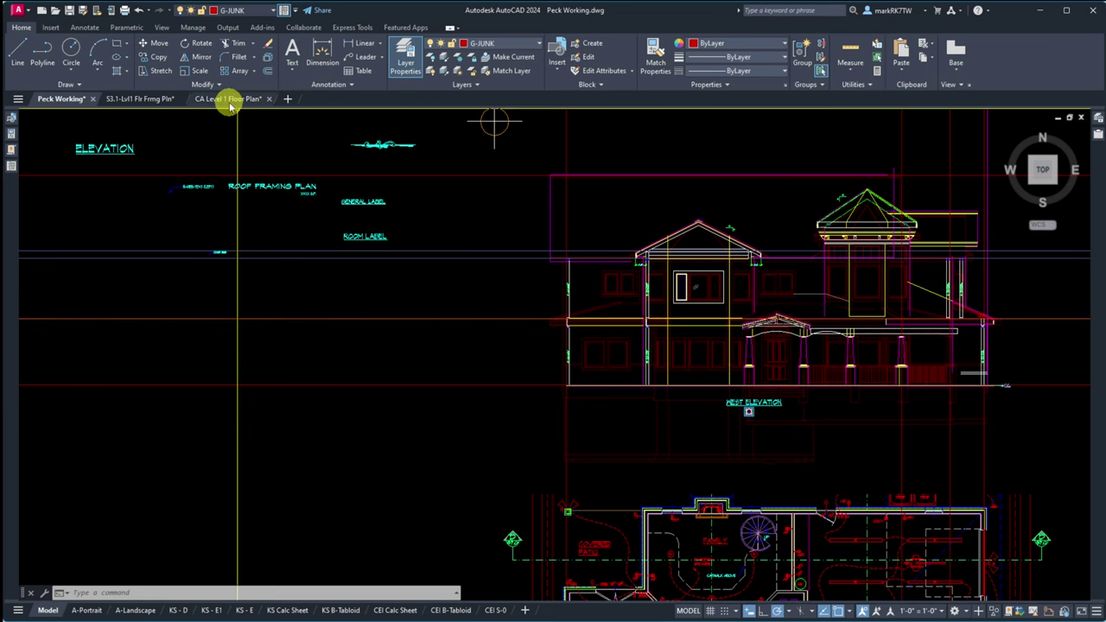
Step: Open the S3.1-Lvl1 Flr Frmg Pln drawing, zoom to the bathroom, and select the floor plan xref
left_click(125, 101)
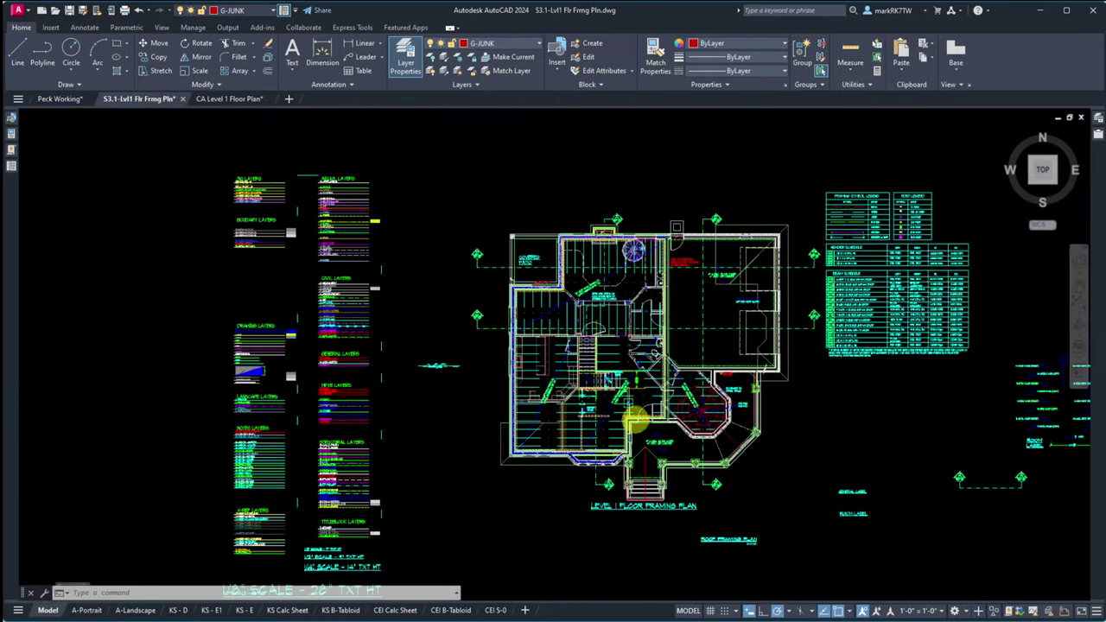
scroll(631, 377, "up", 5)
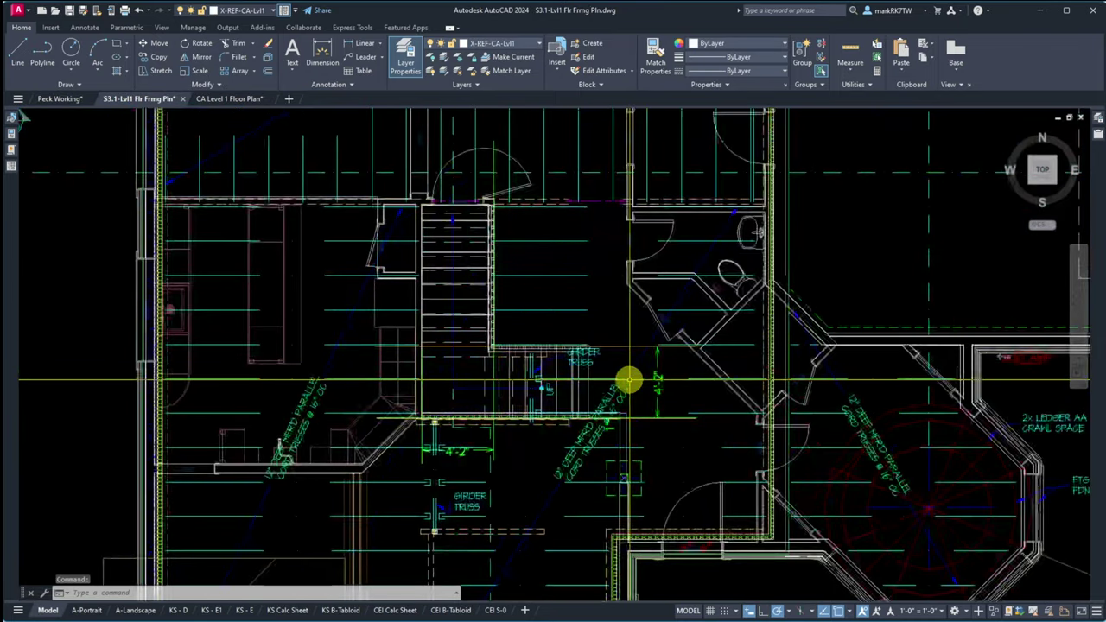
scroll(463, 323, "down", 5)
scroll(444, 201, "up", 4)
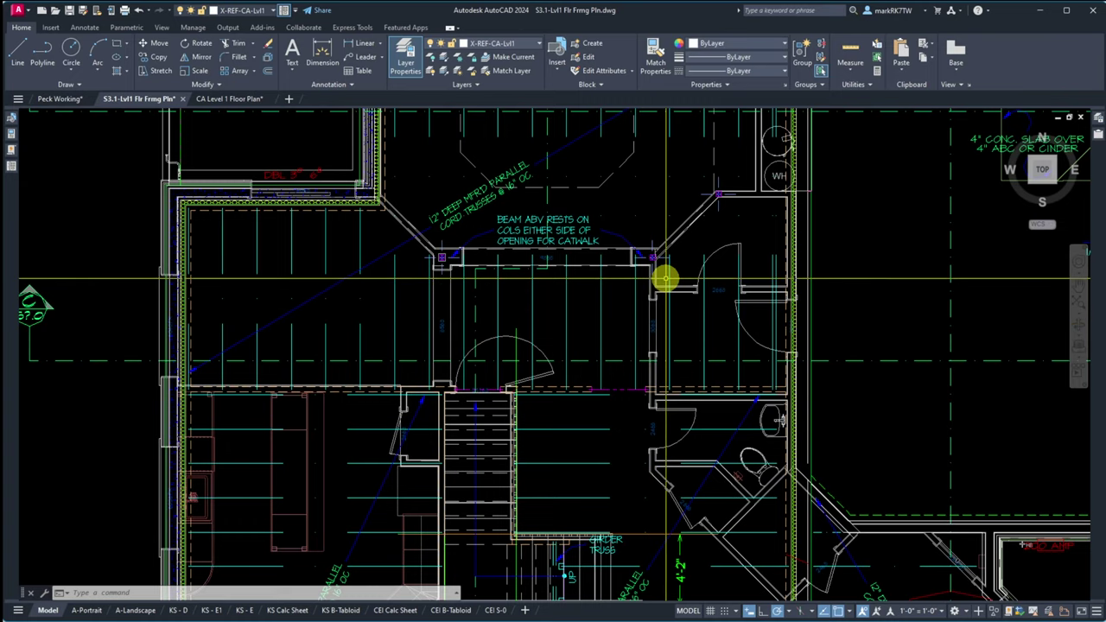
scroll(662, 257, "down", 2)
scroll(786, 437, "up", 3)
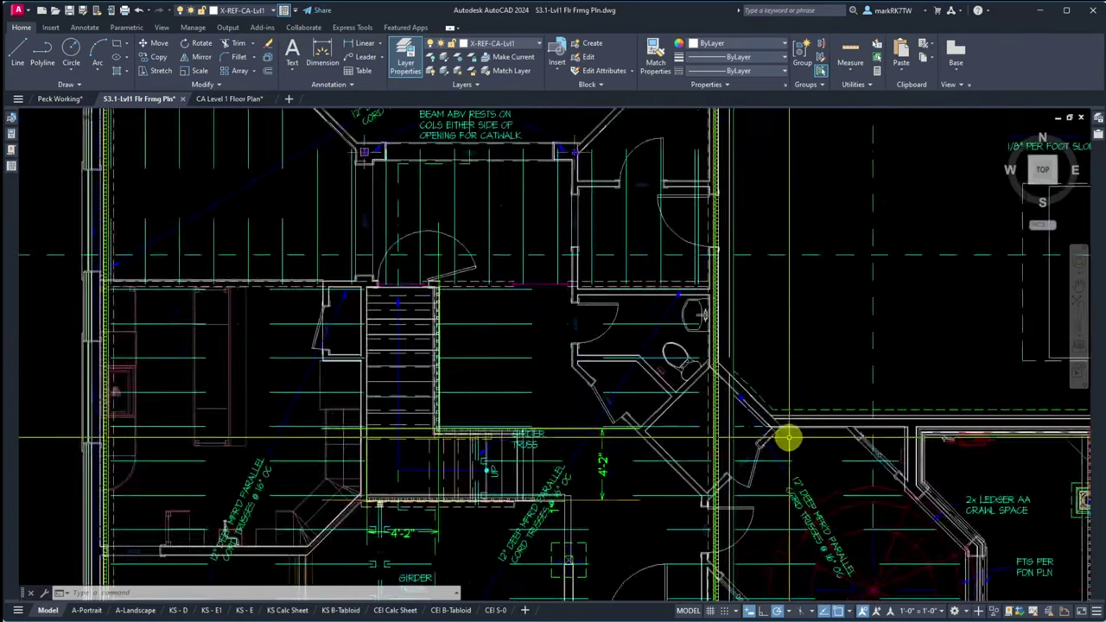
scroll(553, 316, "up", 3)
scroll(534, 306, "down", 3)
scroll(502, 247, "up", 3)
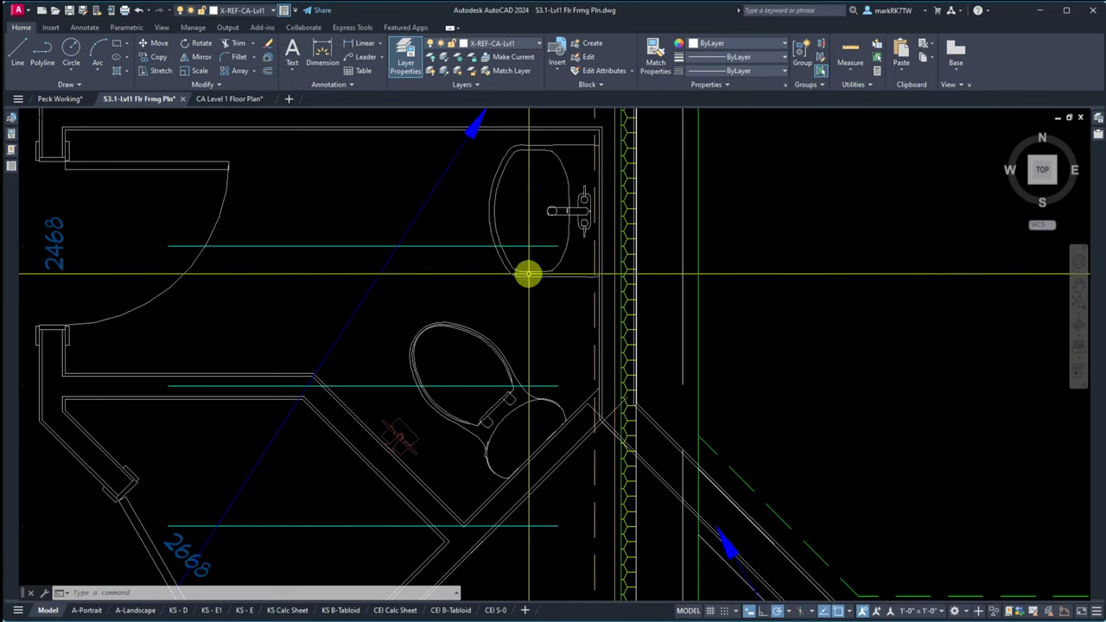
left_click(528, 273)
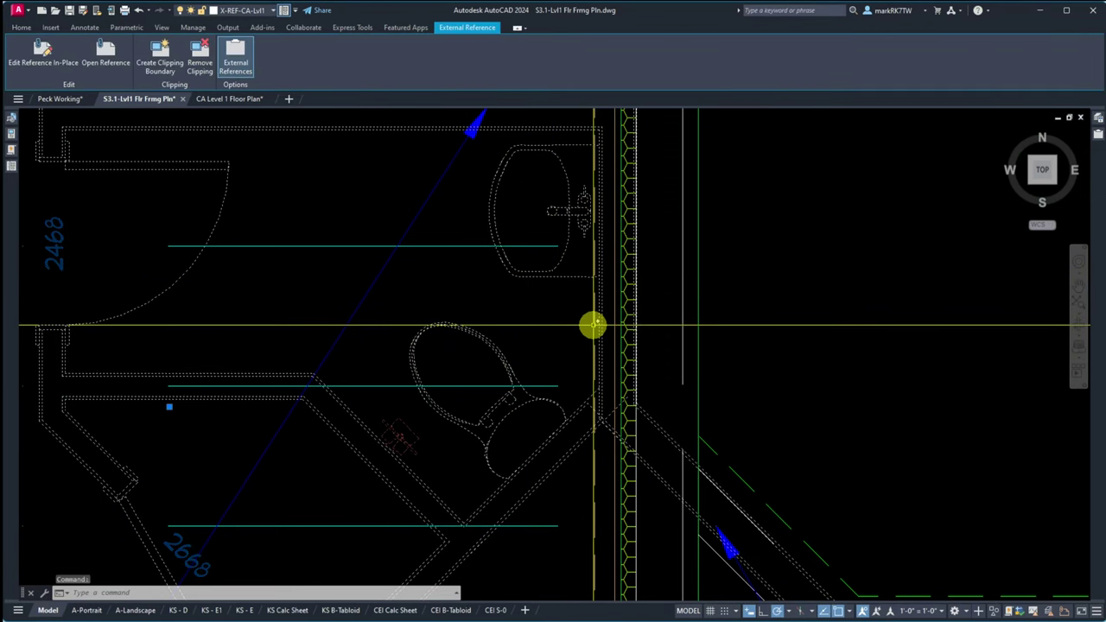
Step: Lock the X-REF-CA-Lvl1 layer, then zoom around the bathroom framing
left_click(277, 12)
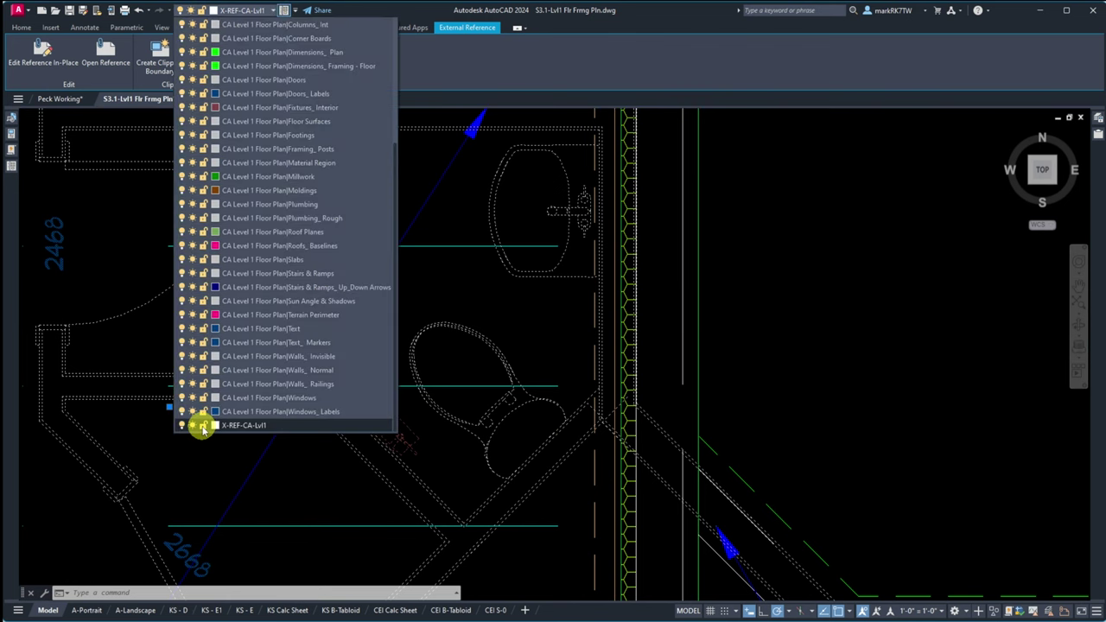
left_click(203, 425)
key("Escape")
key("Escape")
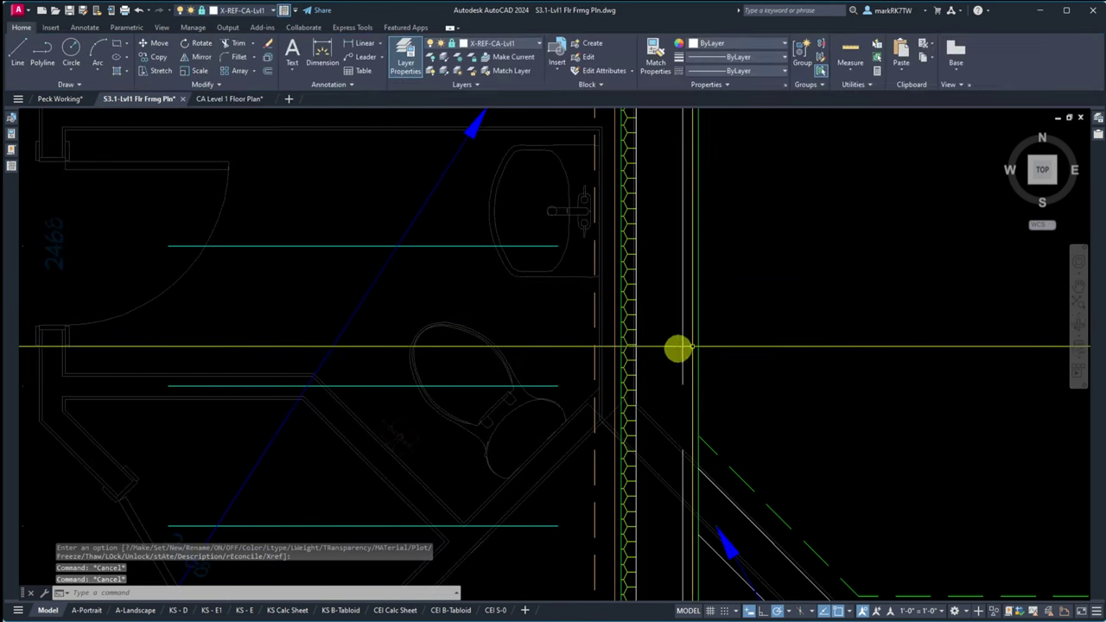
scroll(690, 318, "down", 2)
scroll(690, 317, "up", 5)
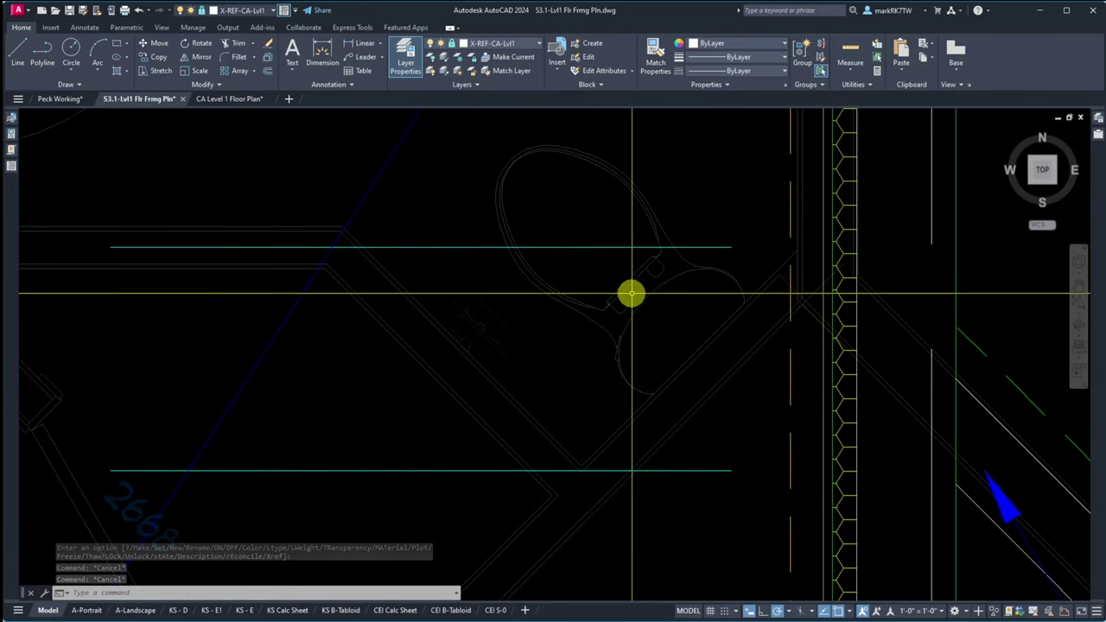
scroll(631, 294, "down", 4)
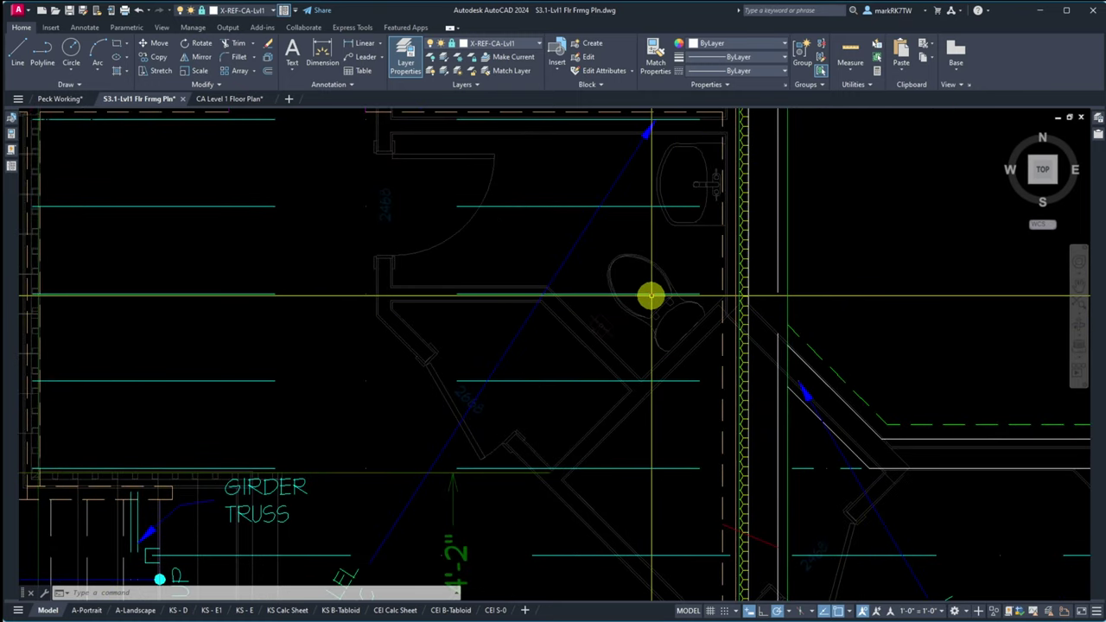
scroll(651, 296, "up", 5)
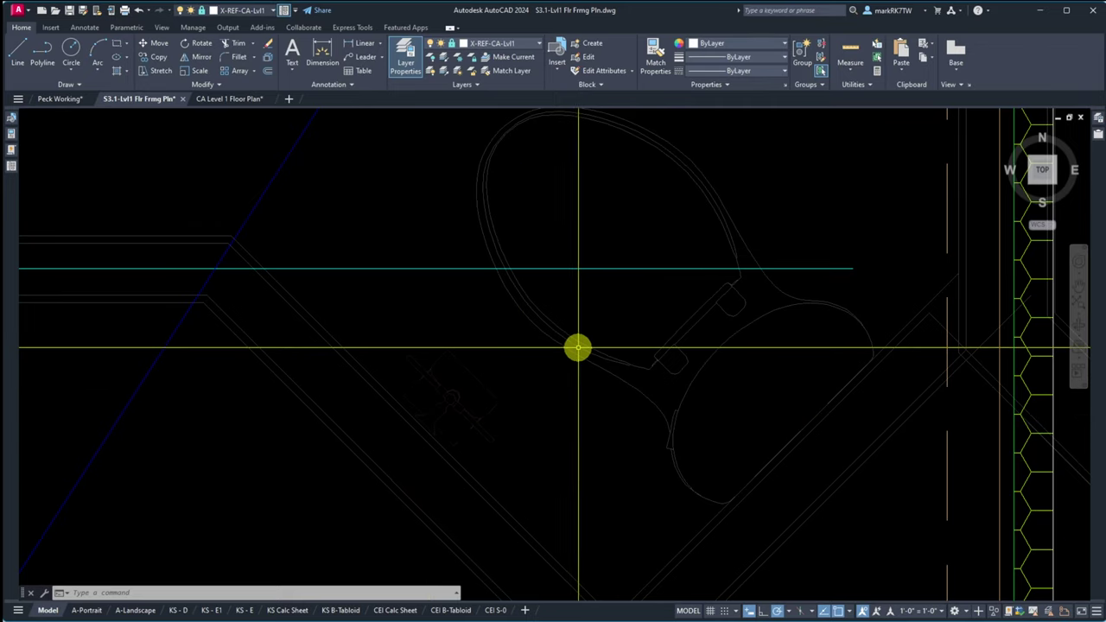
scroll(703, 449, "down", 3)
scroll(699, 439, "up", 3)
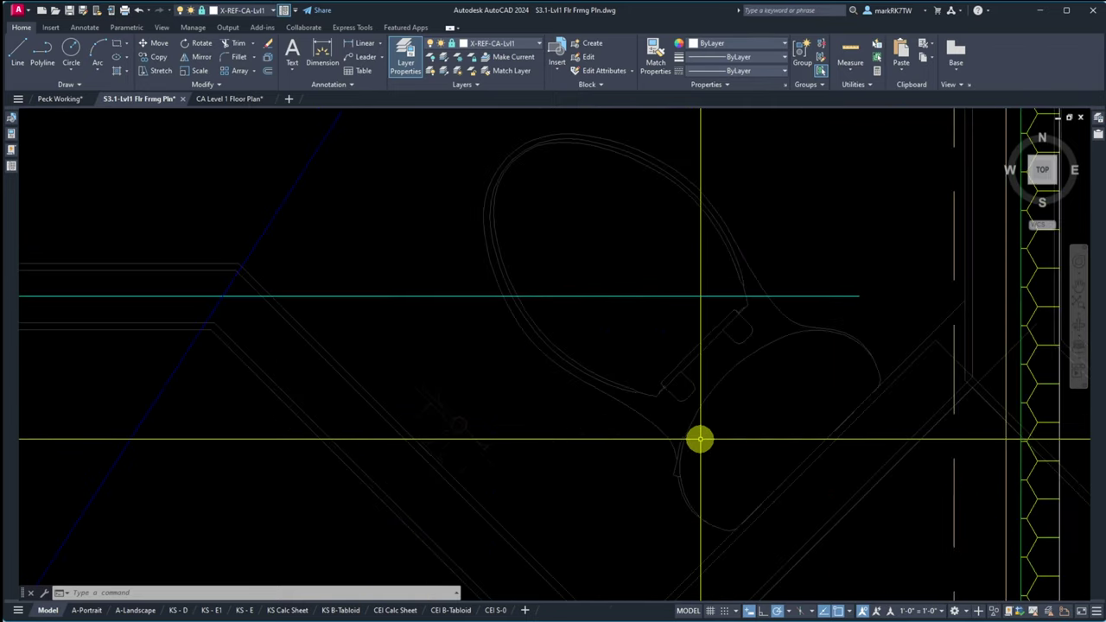
scroll(700, 440, "down", 5)
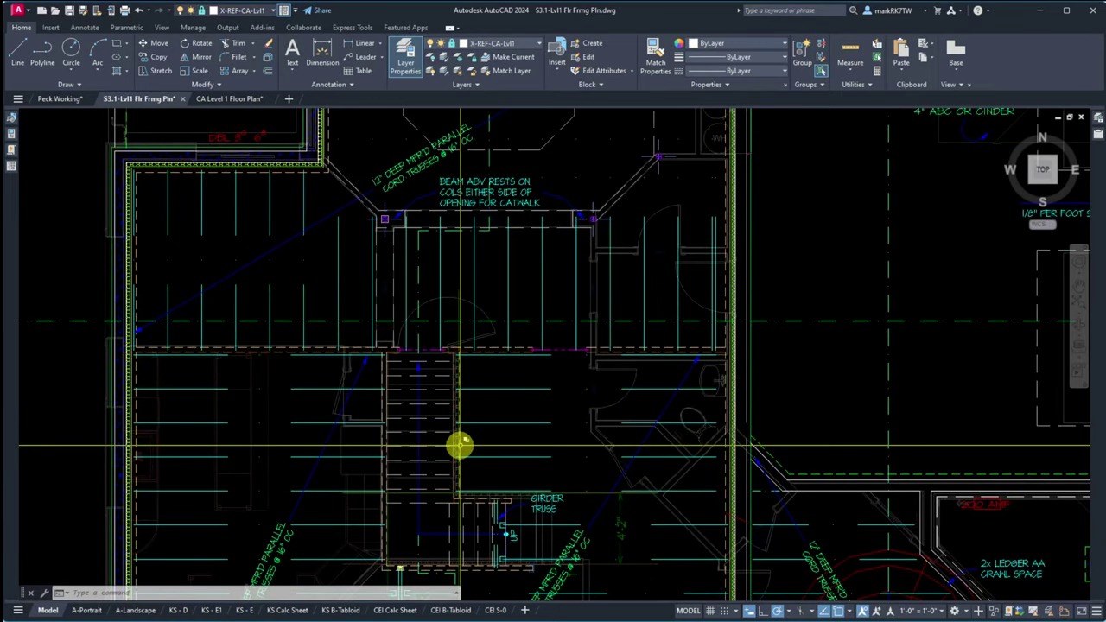
scroll(459, 445, "up", 2)
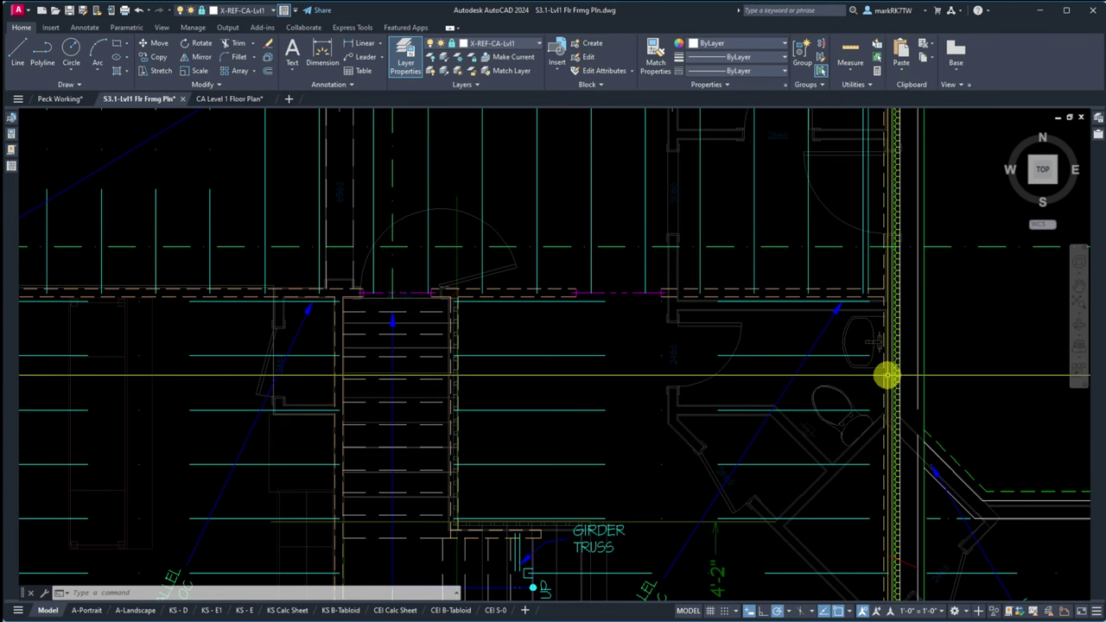
scroll(886, 377, "up", 3)
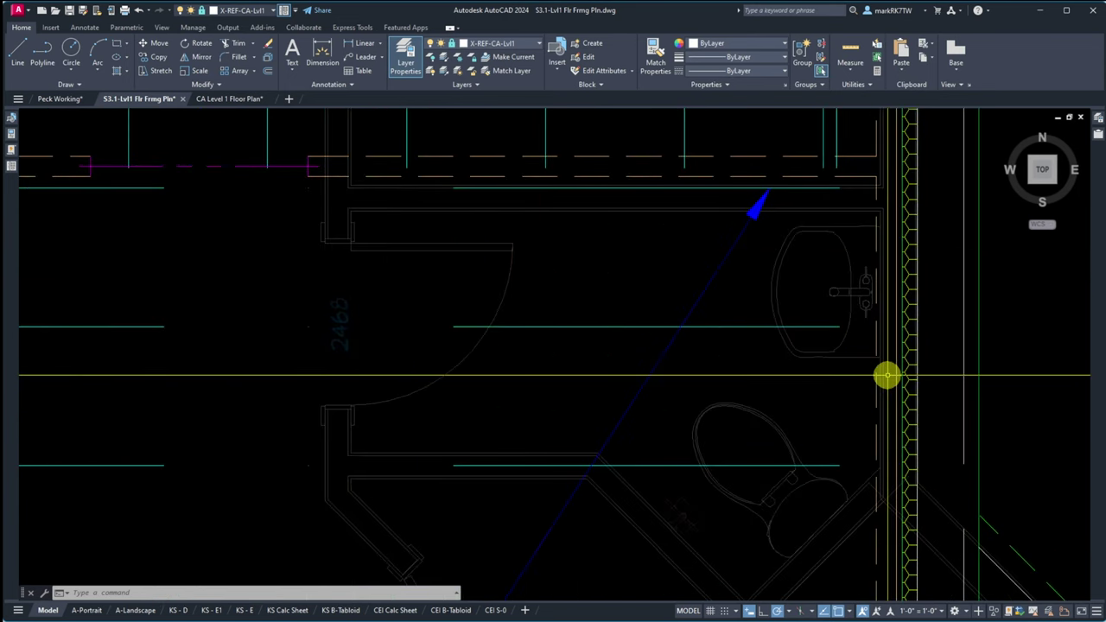
Step: Pick the rectangular truss array through Selection Cycling and enter Edit Source
left_click(829, 326)
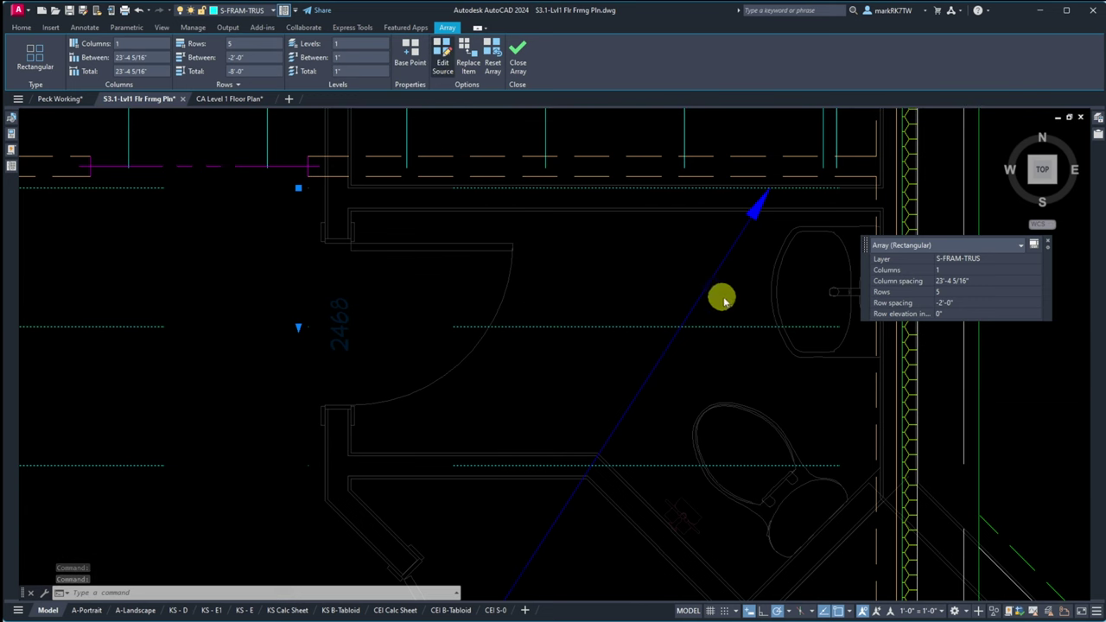
left_click(801, 186)
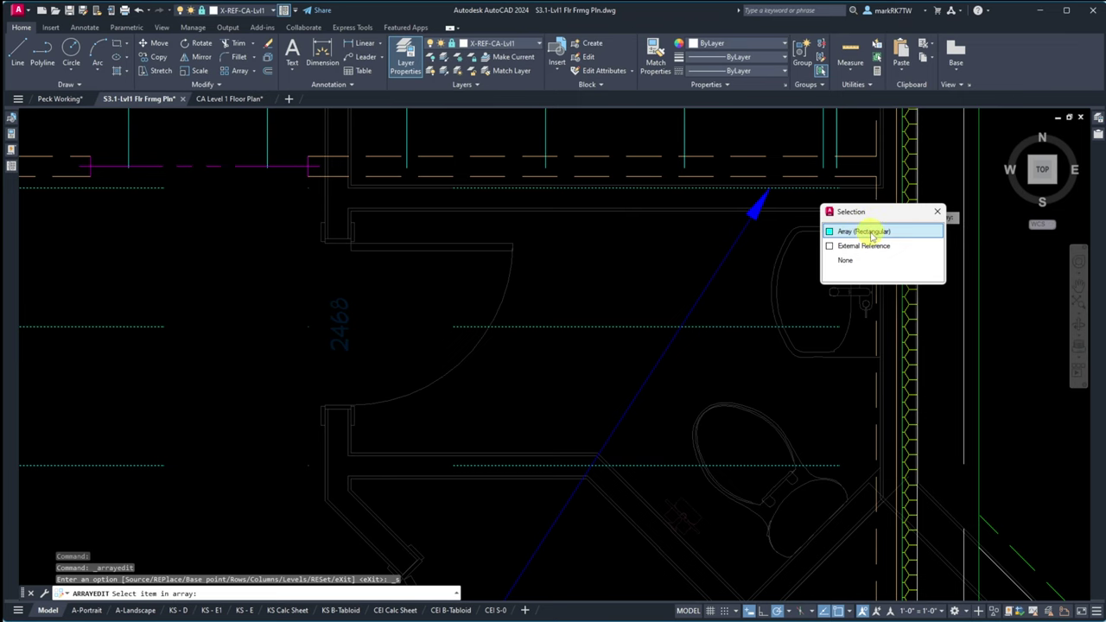
left_click(868, 232)
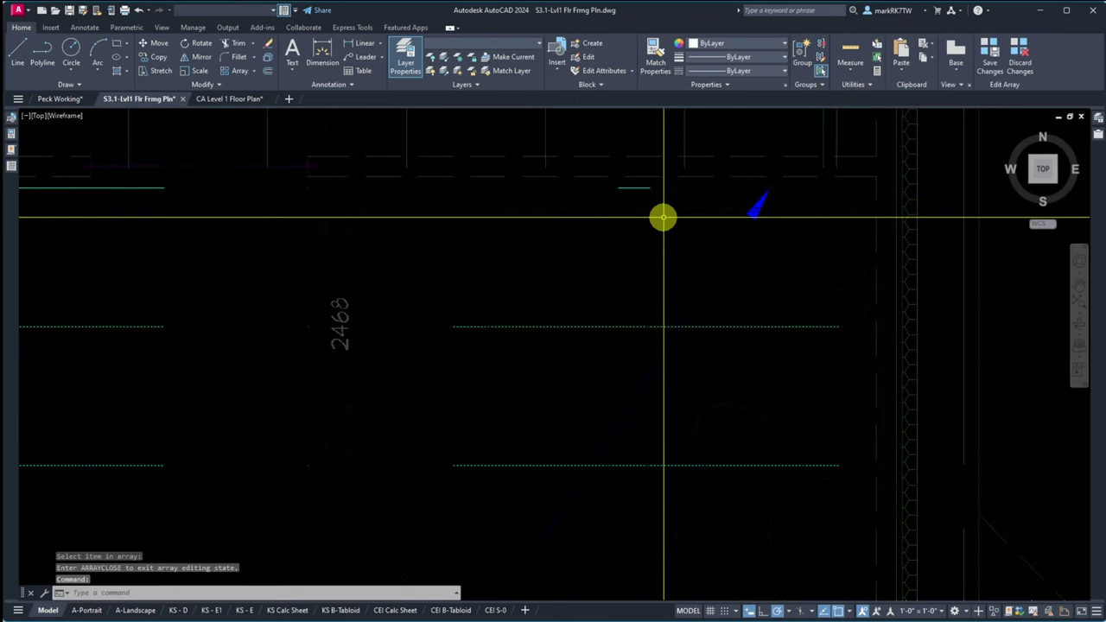
key("Escape")
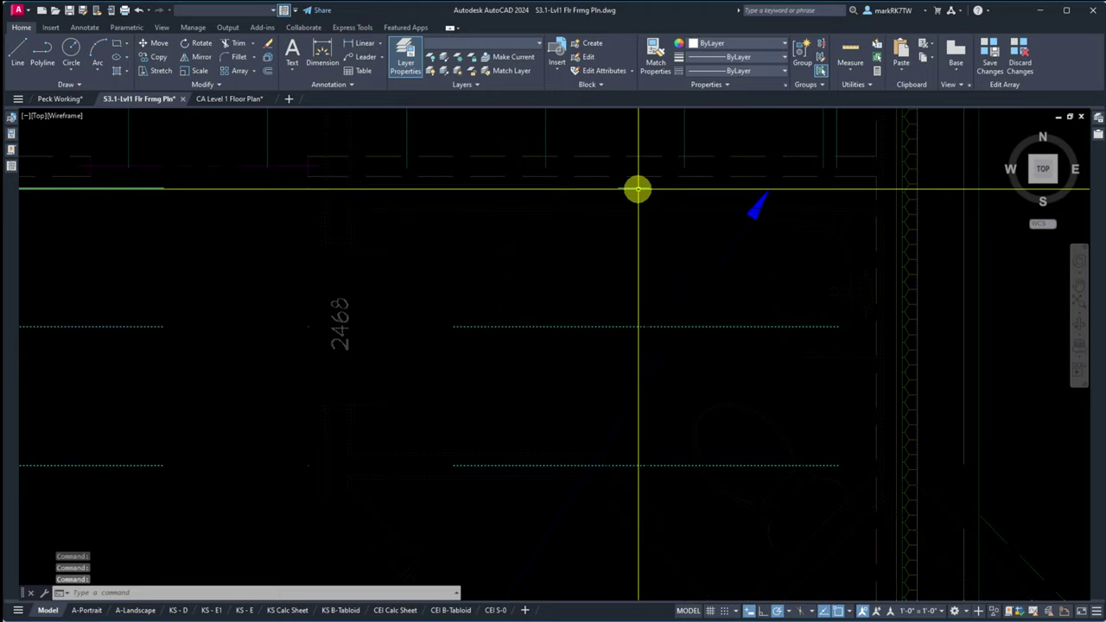
Step: Stretch the top truss line's right end to the wall, entering 2, and save the array changes
left_click(641, 185)
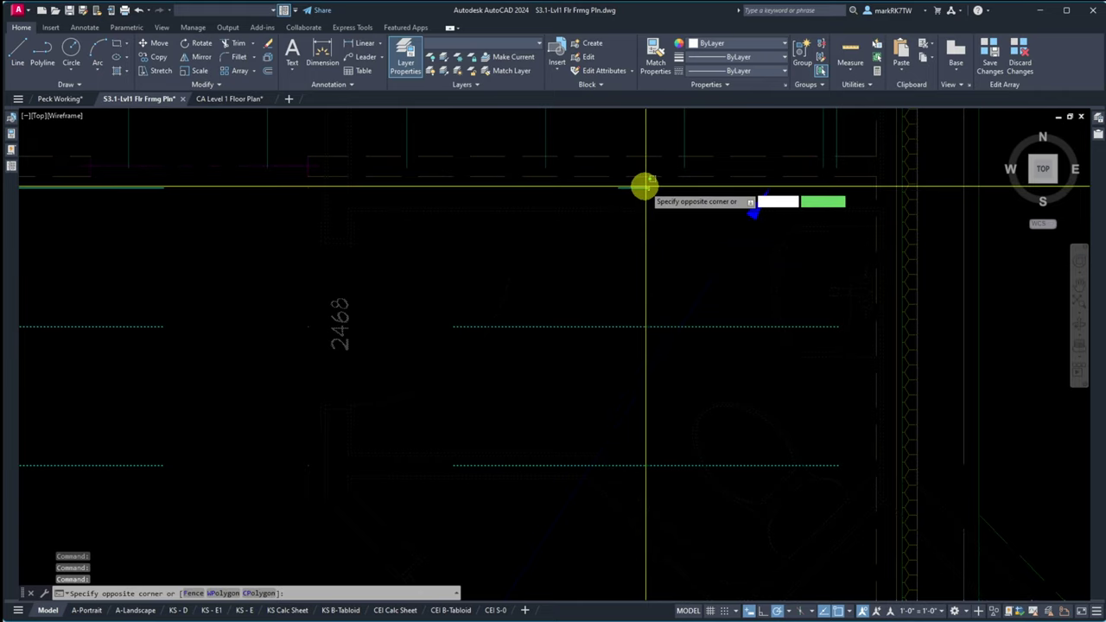
left_click(646, 187)
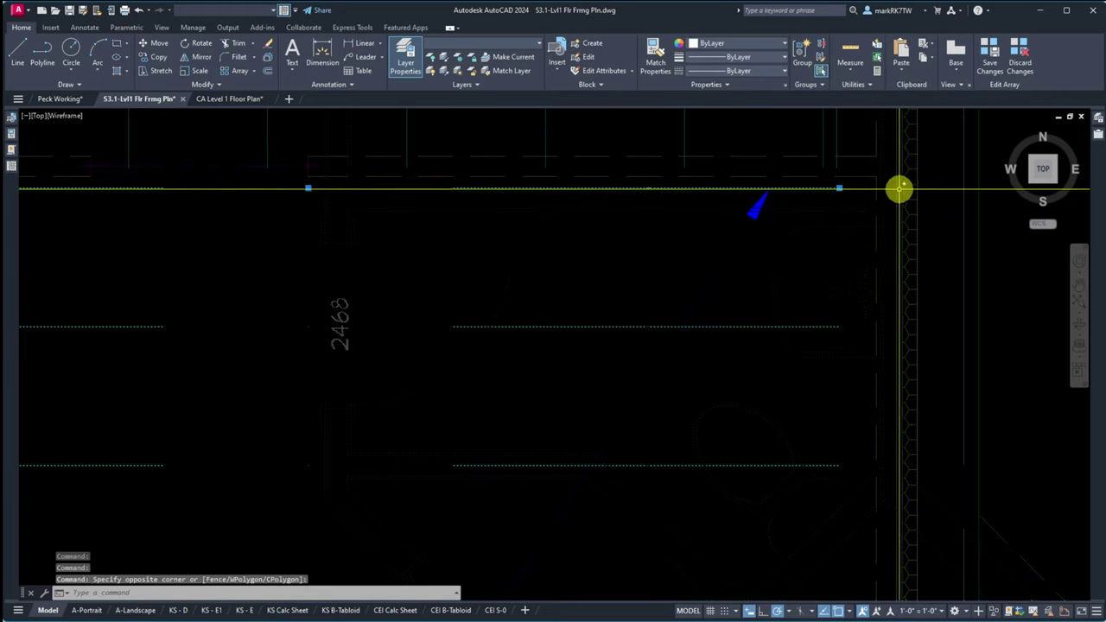
scroll(895, 190, "up", 3)
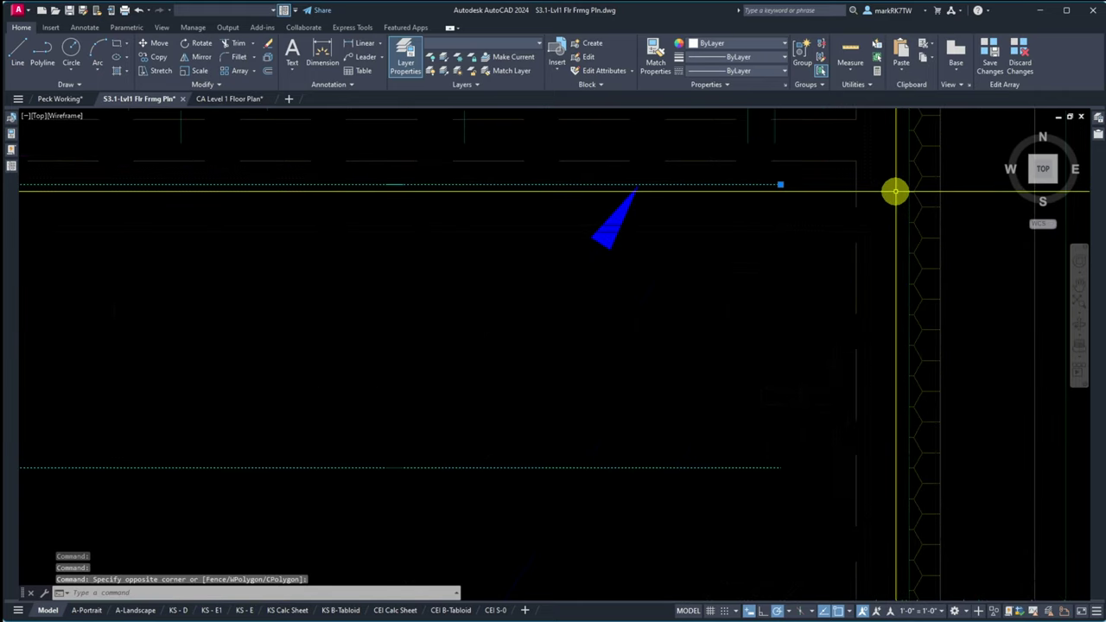
left_click(780, 184)
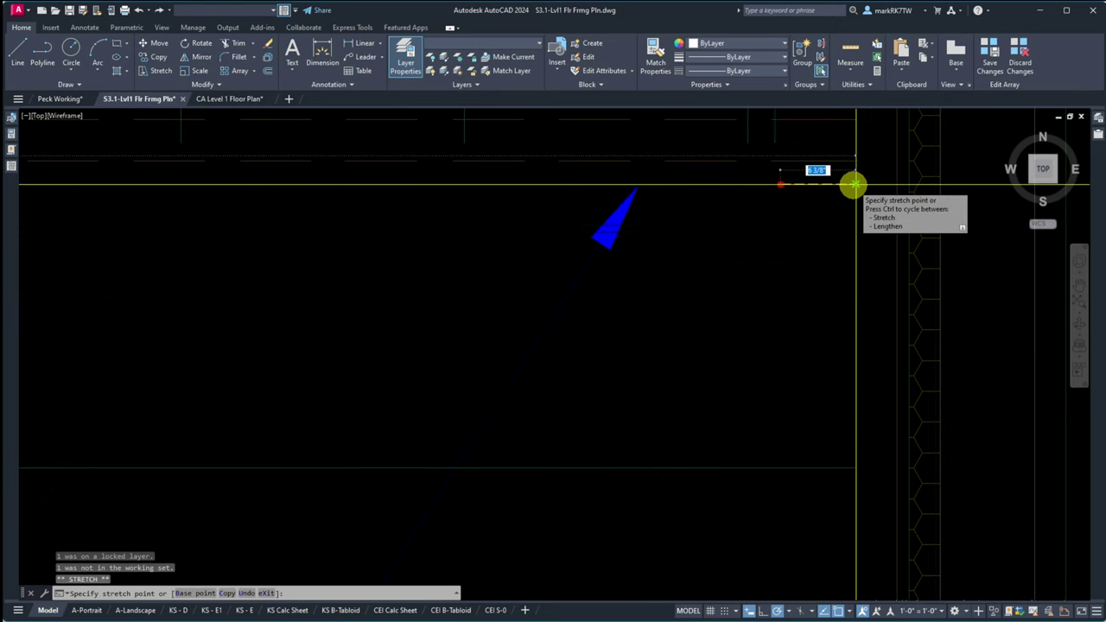
left_click(853, 184)
left_click(855, 184)
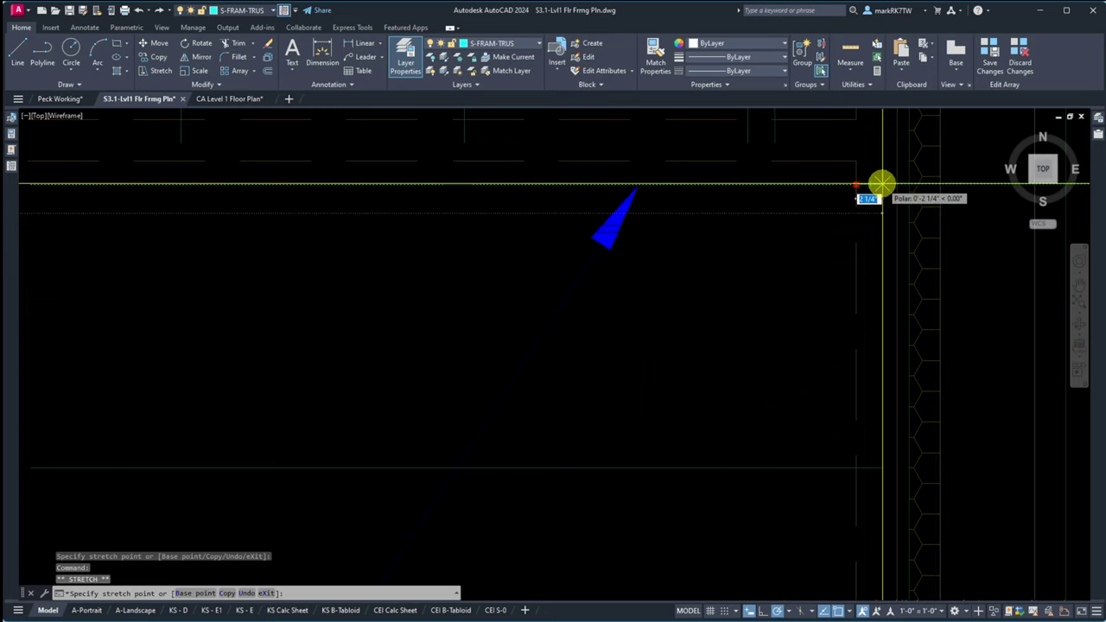
type("2")
key("Return")
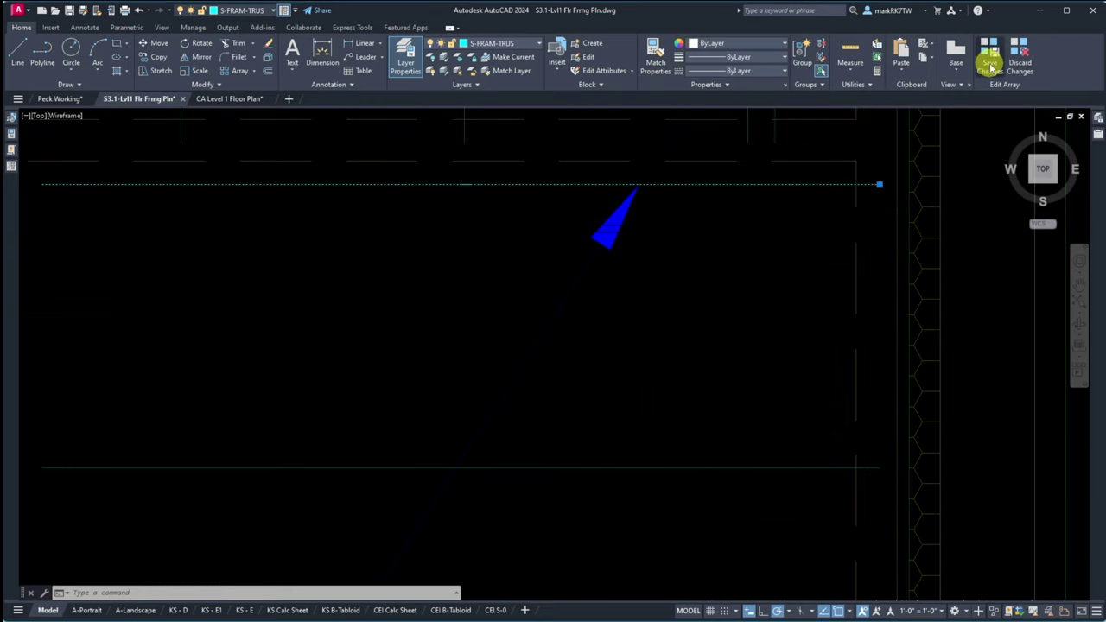
left_click(990, 64)
scroll(796, 191, "down", 3)
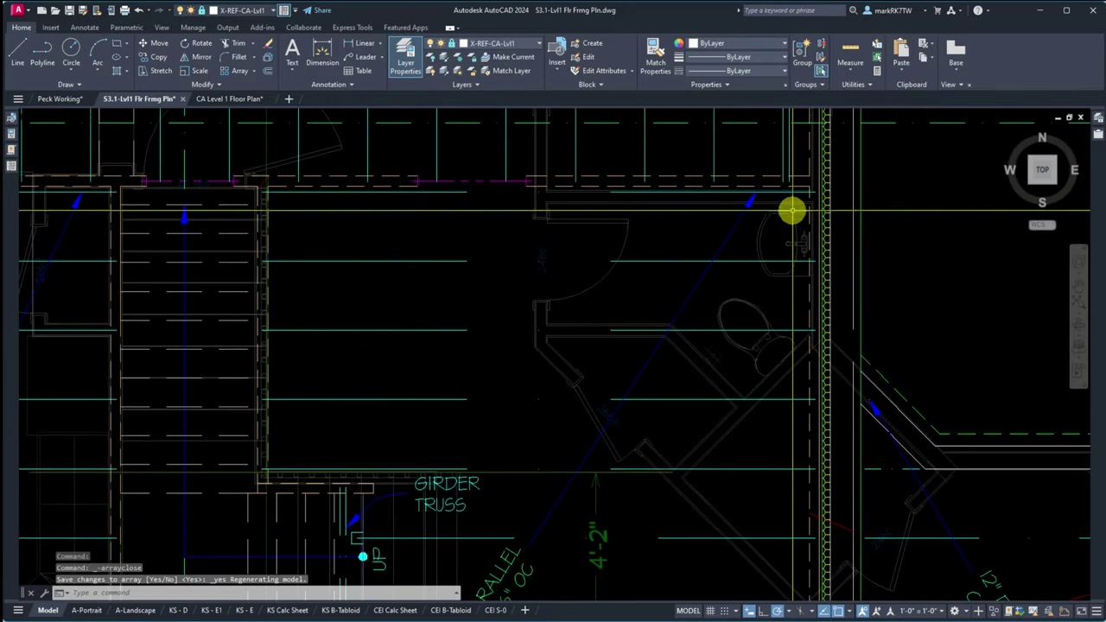
Step: Zoom around the girder truss, then release the truss array selection unchanged
scroll(795, 487, "down", 3)
scroll(795, 518, "up", 3)
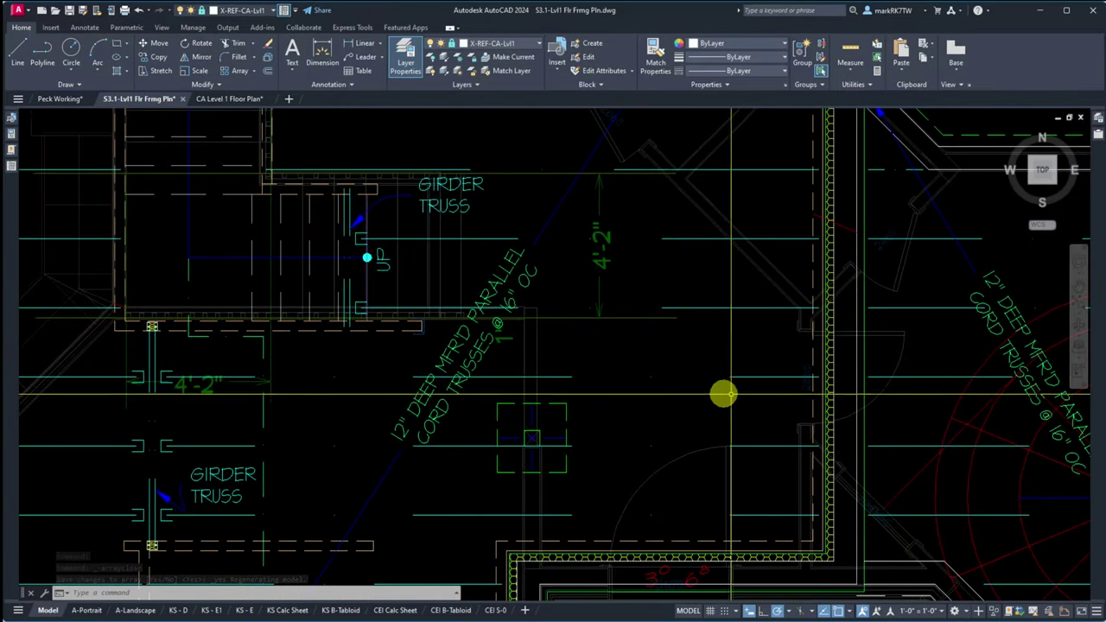
scroll(724, 394, "down", 5)
scroll(628, 478, "up", 3)
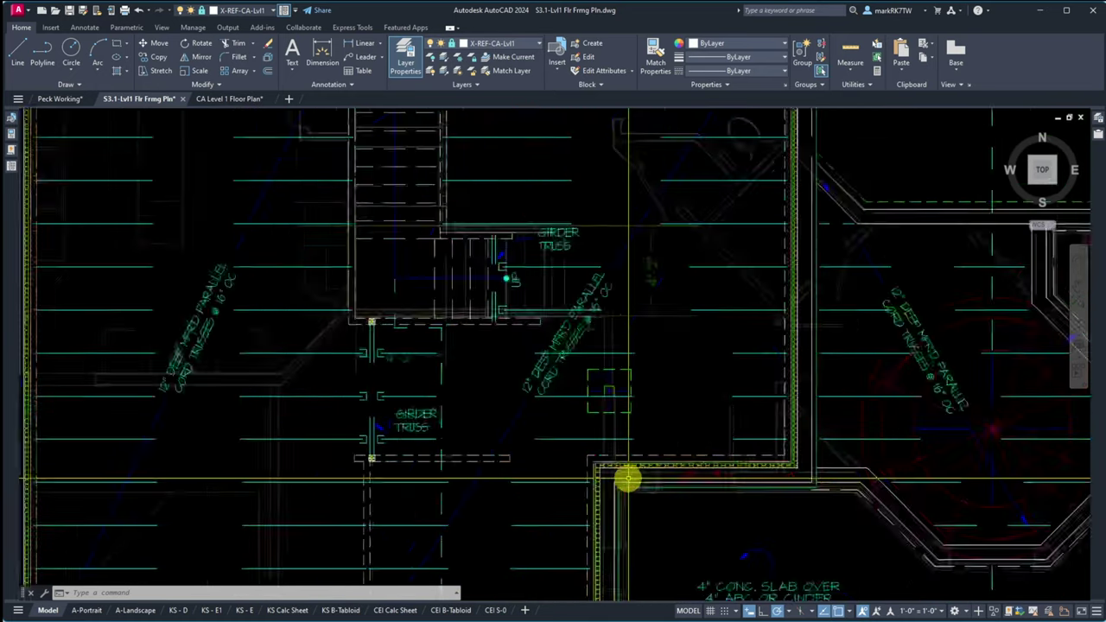
scroll(629, 478, "up", 2)
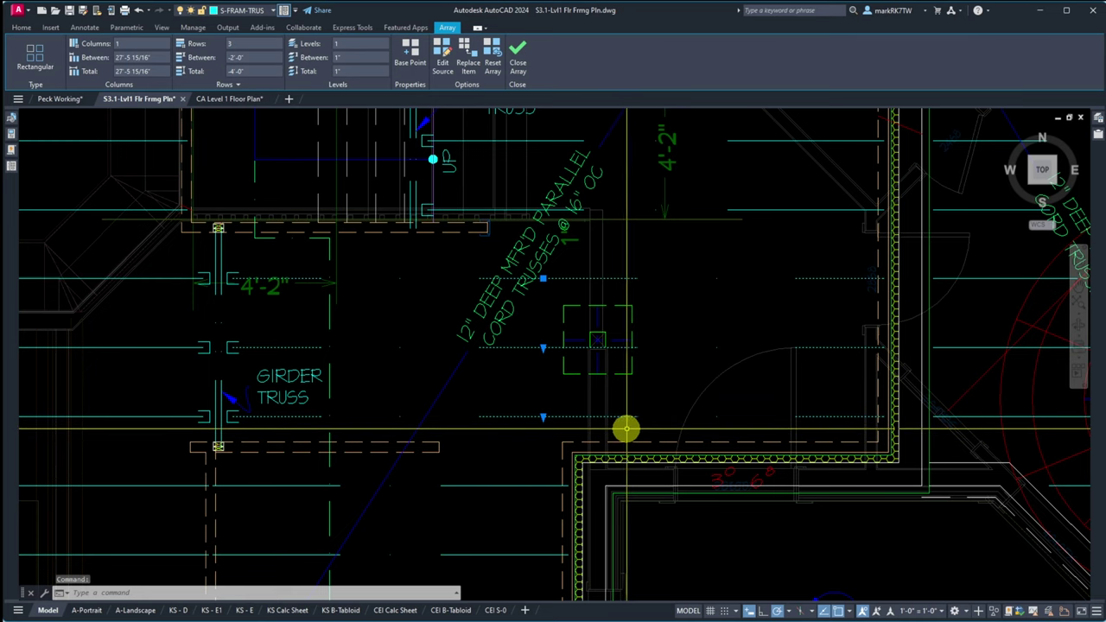
scroll(625, 428, "down", 3)
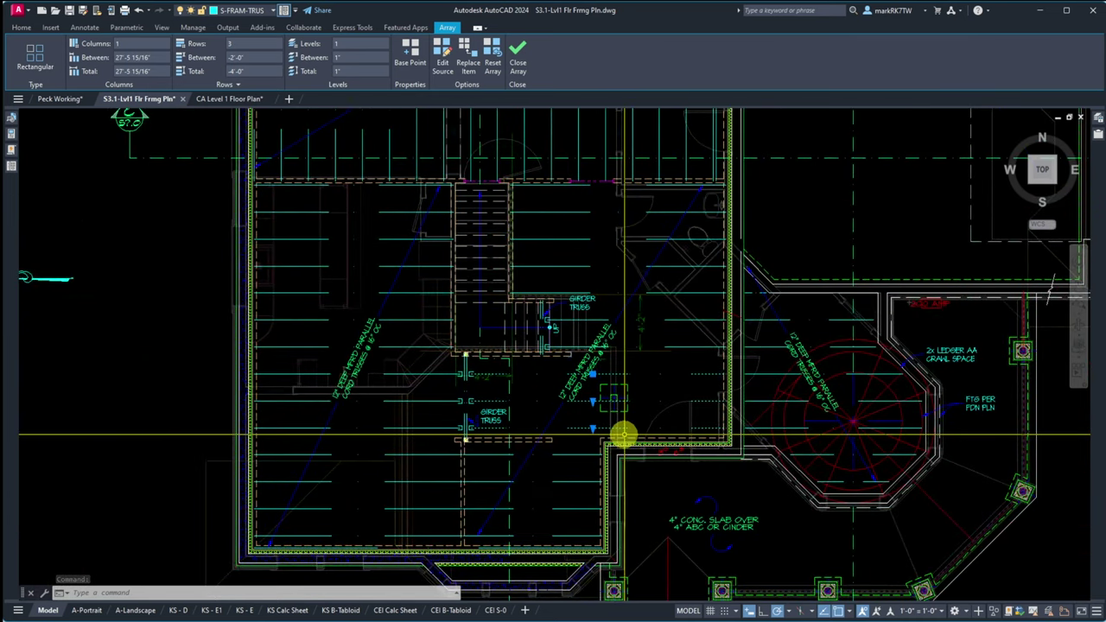
scroll(624, 435, "up", 3)
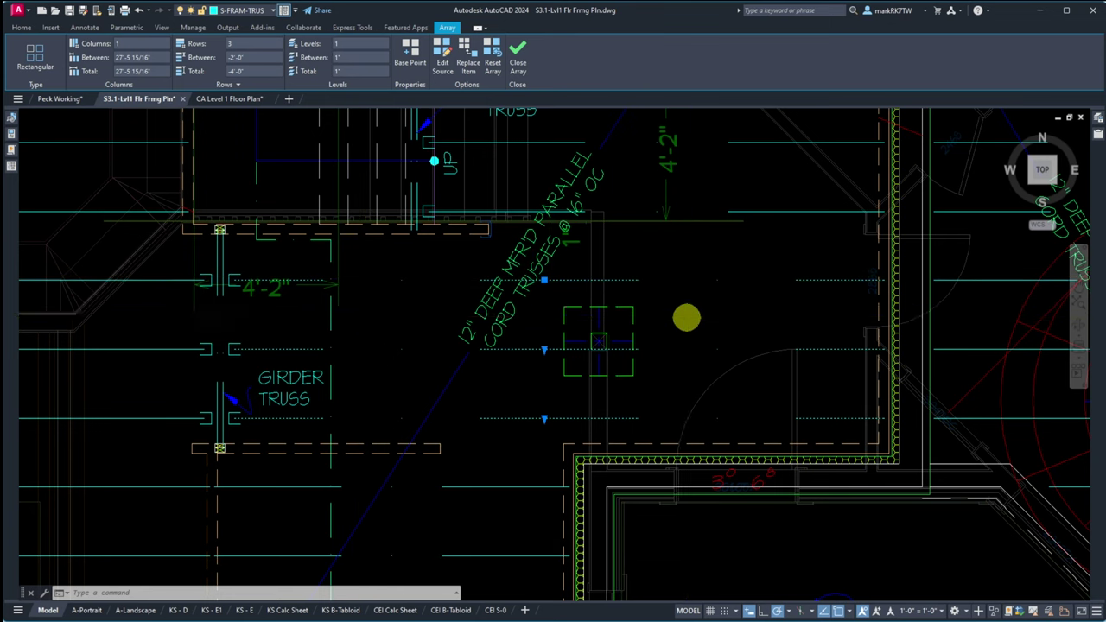
key("Escape")
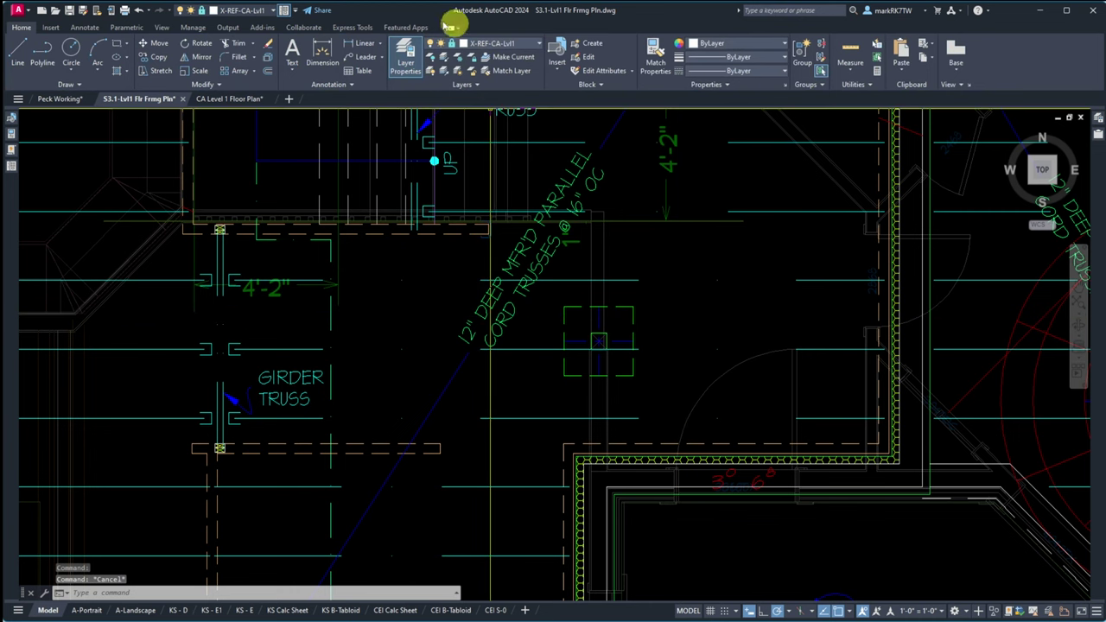
Step: Set S-FRAM-JST as the current layer and zoom toward the Framing Symbol Legend
left_click(276, 11)
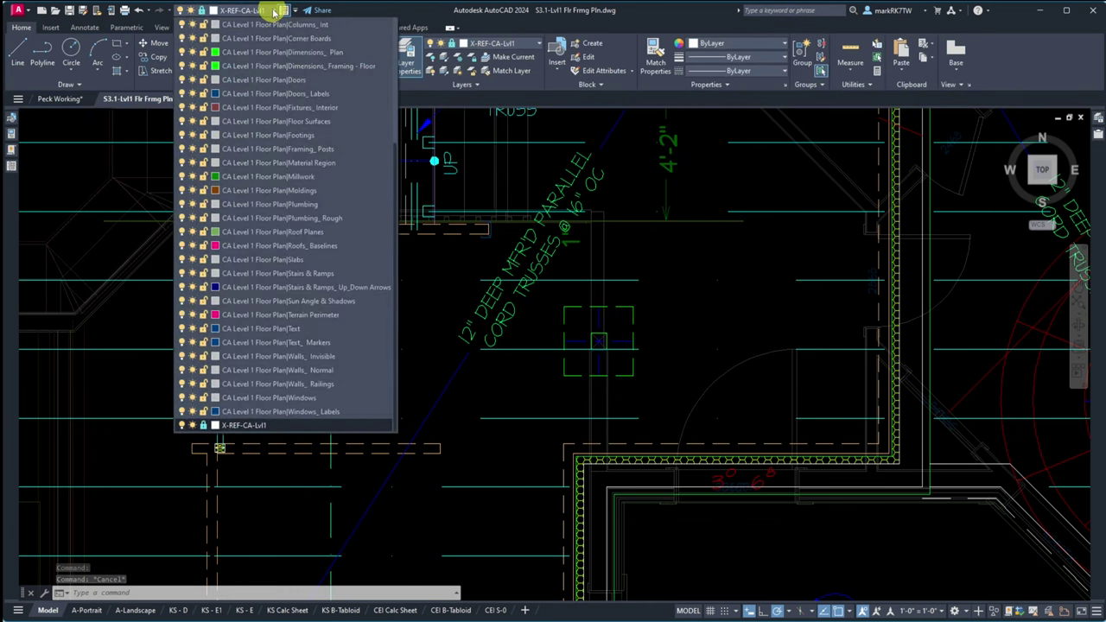
left_click(274, 11)
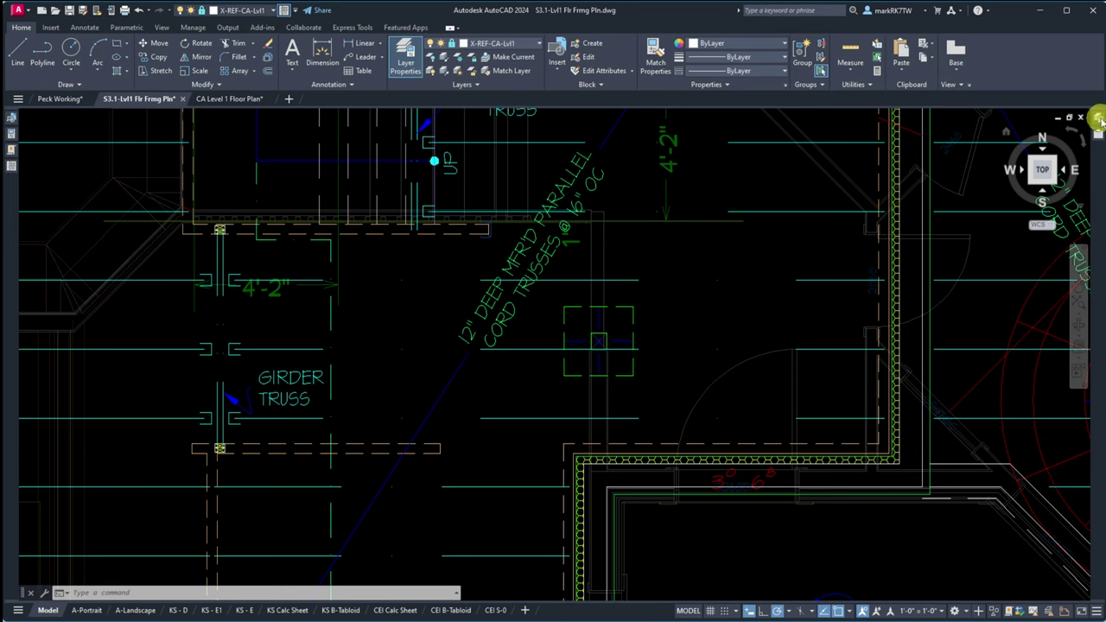
mouse_move(1098, 119)
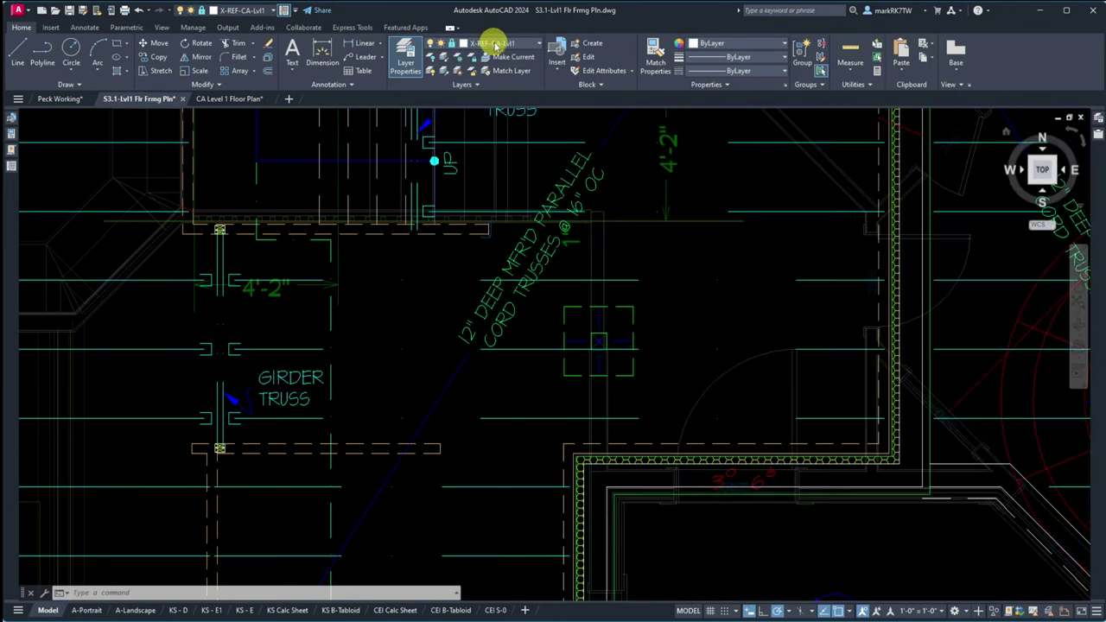
left_click(494, 44)
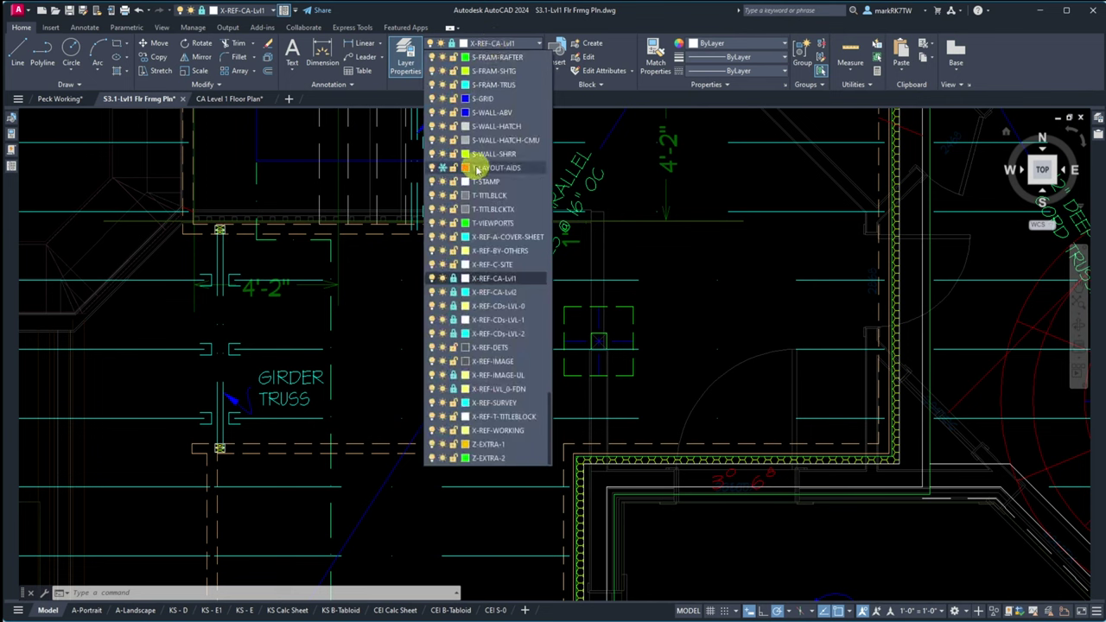
scroll(481, 219, "up", 6)
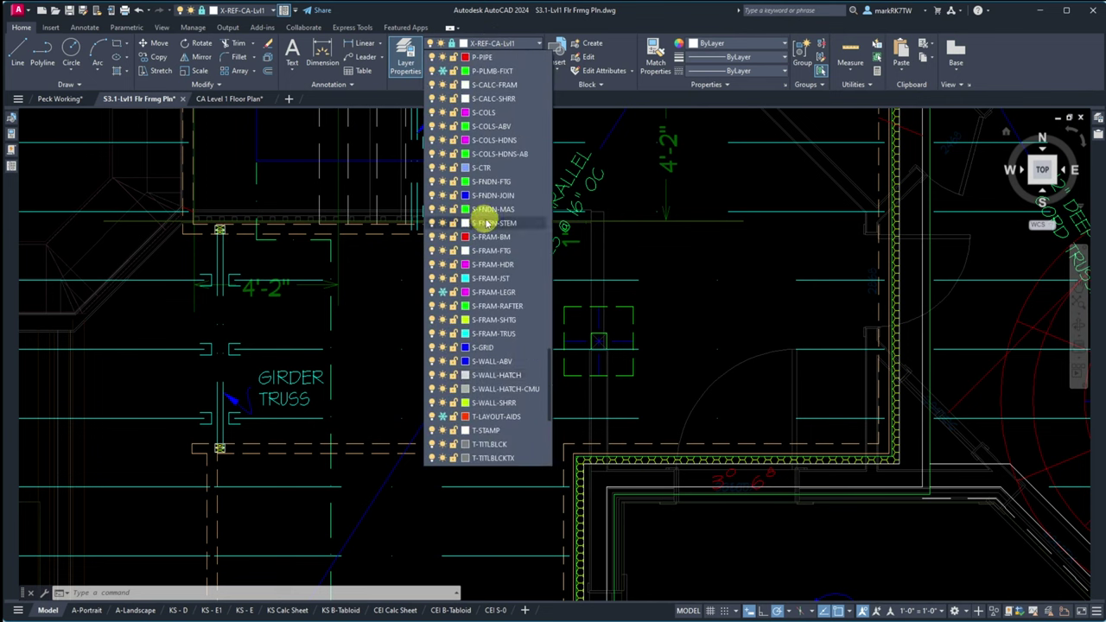
left_click(488, 278)
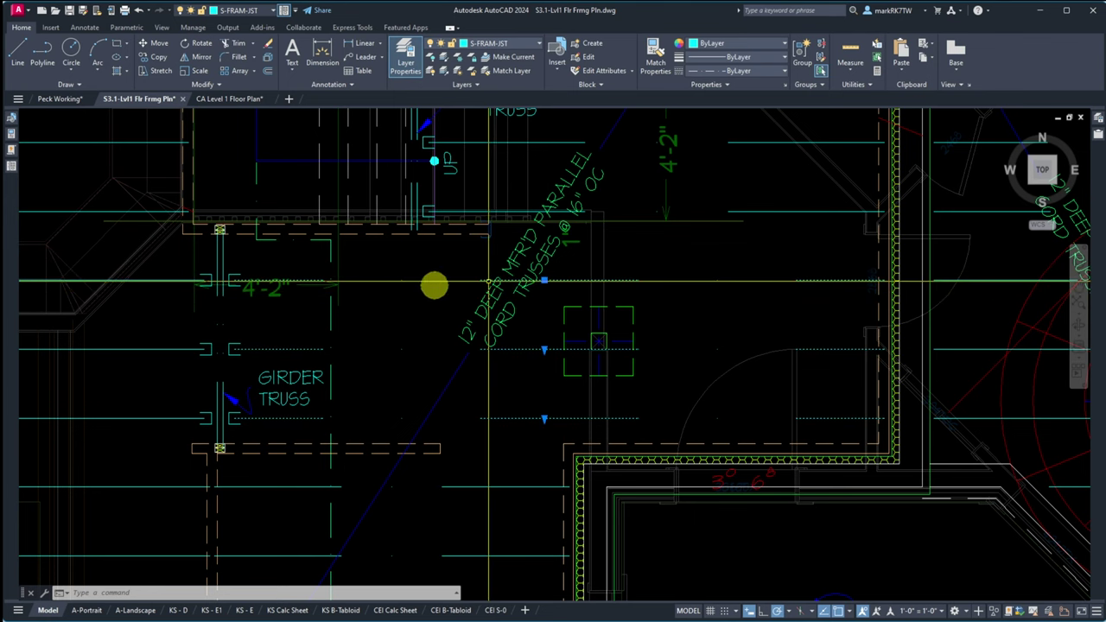
left_click(489, 281)
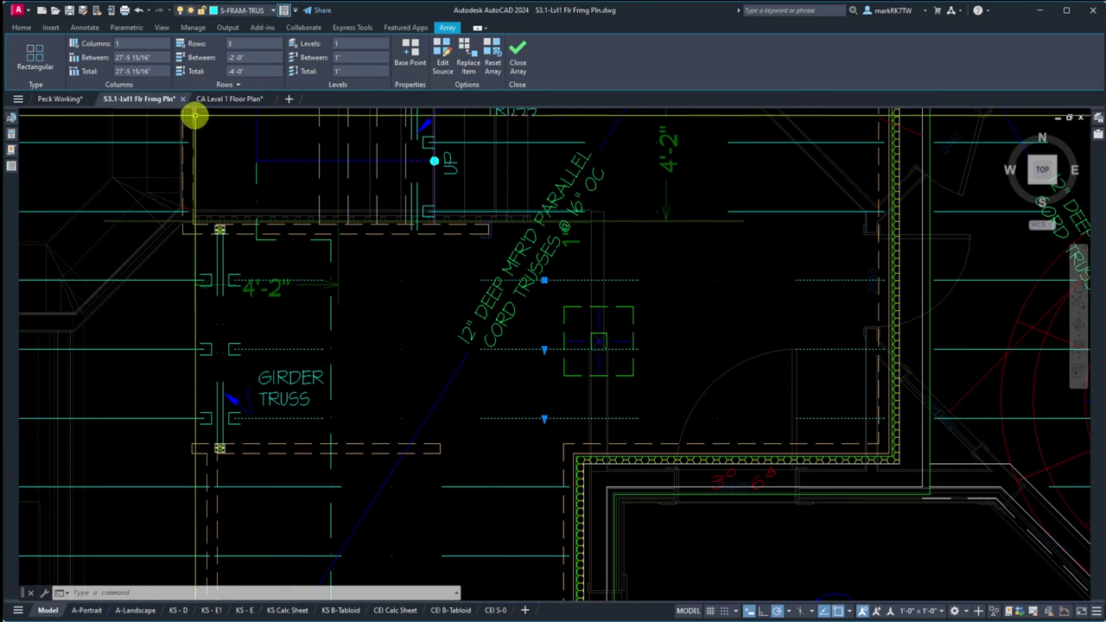
key("Escape")
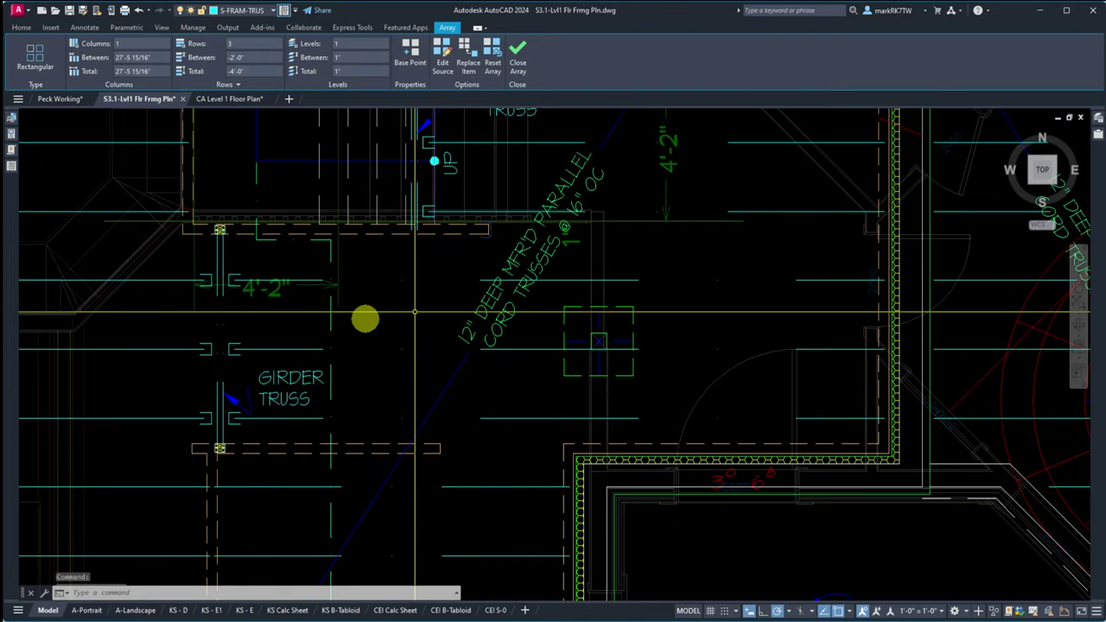
scroll(354, 321, "down", 10)
scroll(459, 237, "up", 3)
Step: Copy the RAFTER row's line down into the legend's LEDGER row
scroll(518, 203, "up", 5)
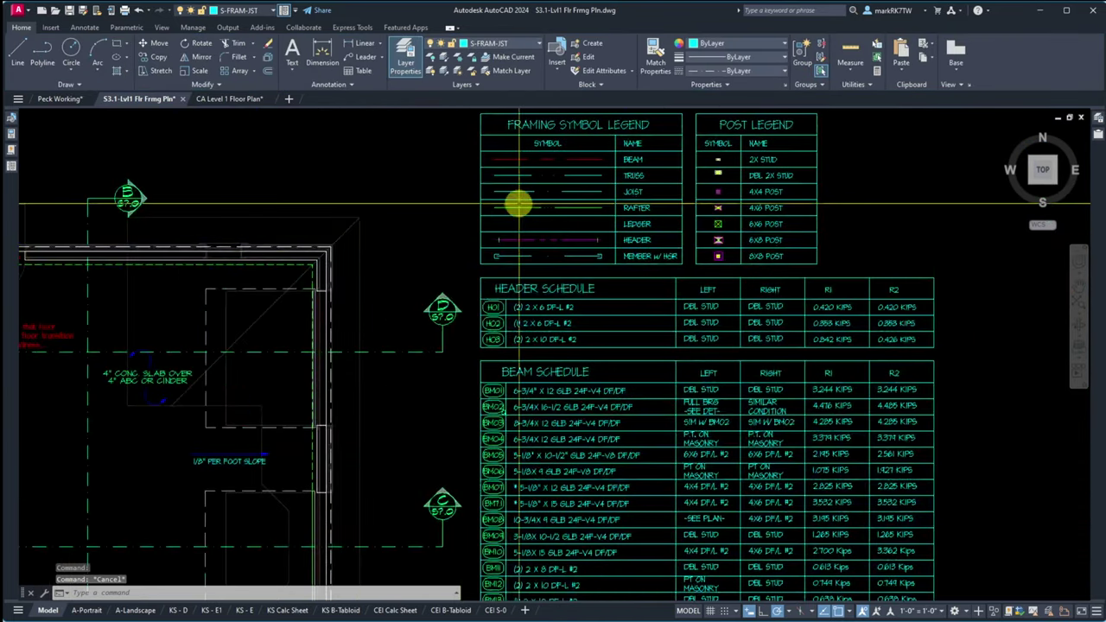
scroll(548, 117, "up", 4)
scroll(548, 117, "up", 2)
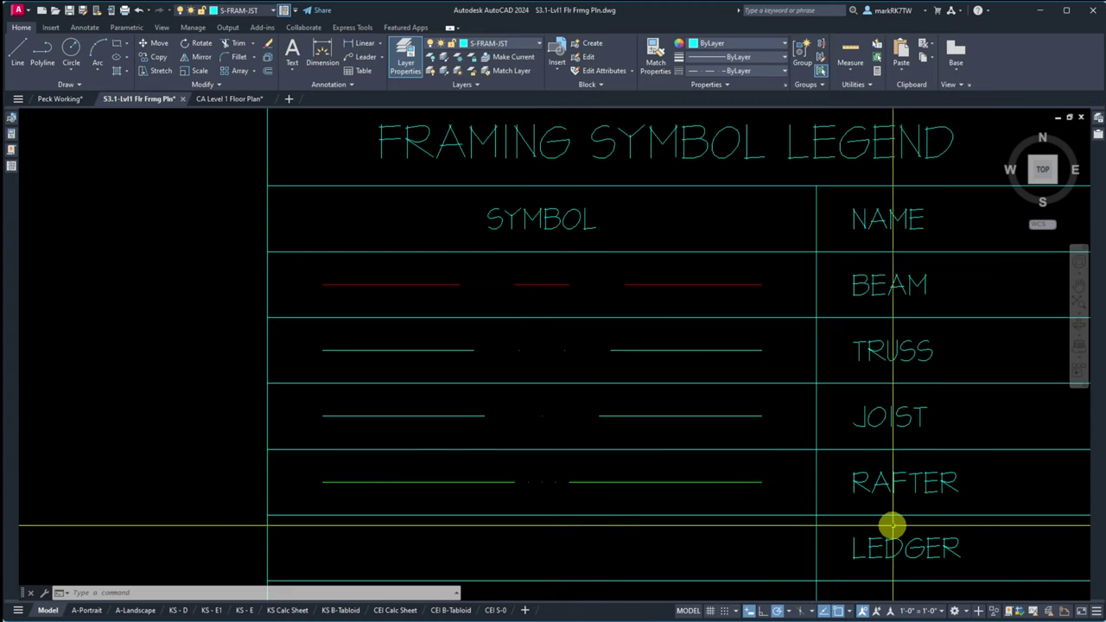
scroll(855, 445, "down", 6)
scroll(860, 501, "up", 4)
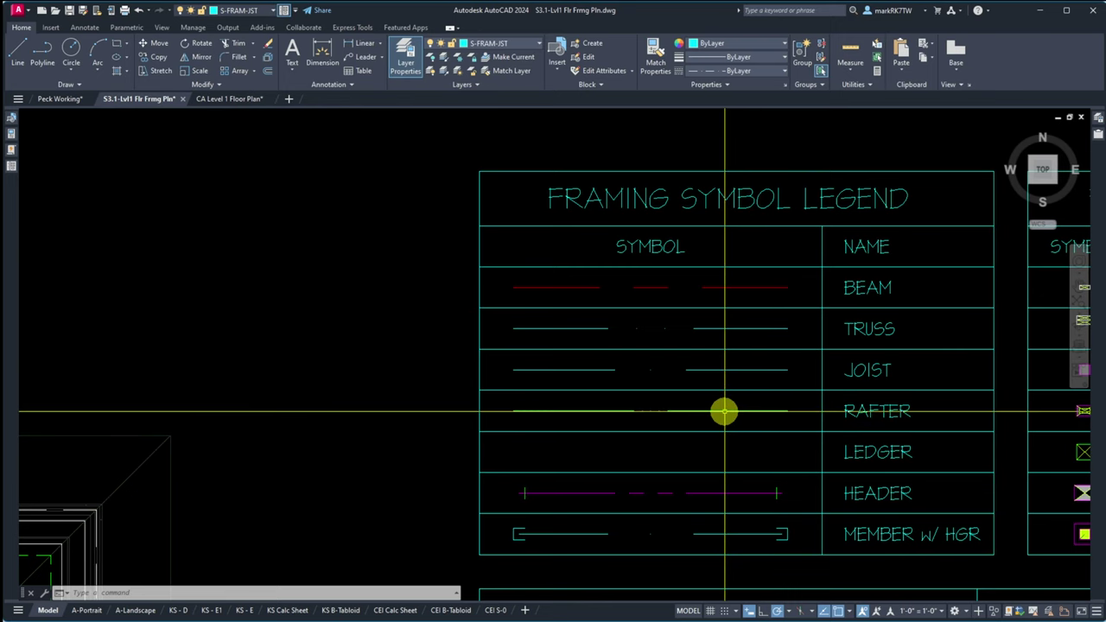
type("co")
key("space")
key("space")
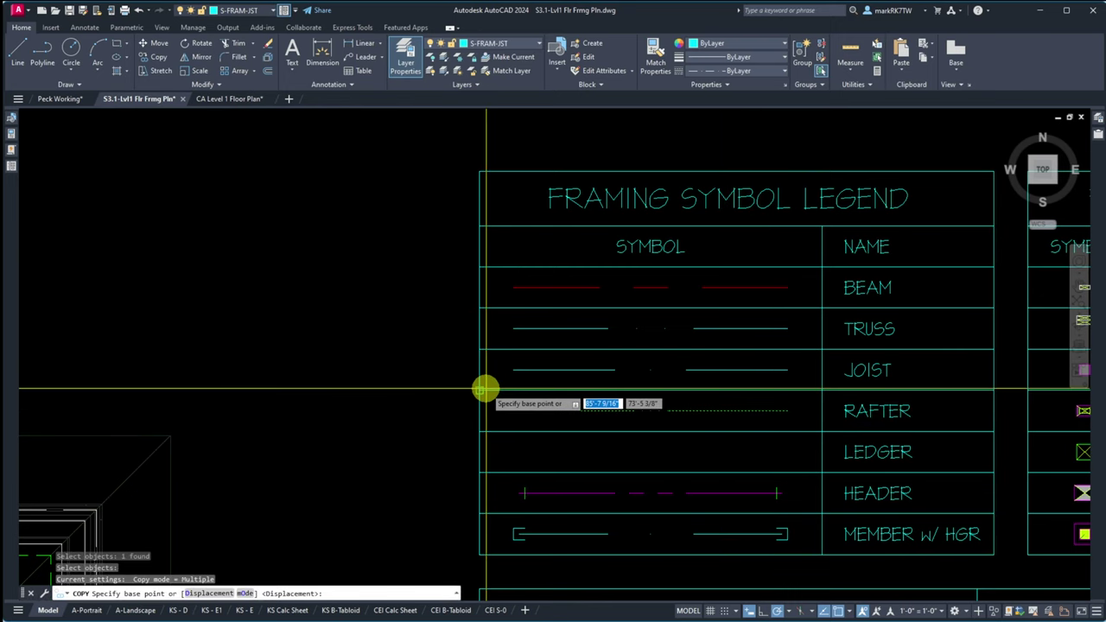
left_click(481, 390)
left_click(481, 431)
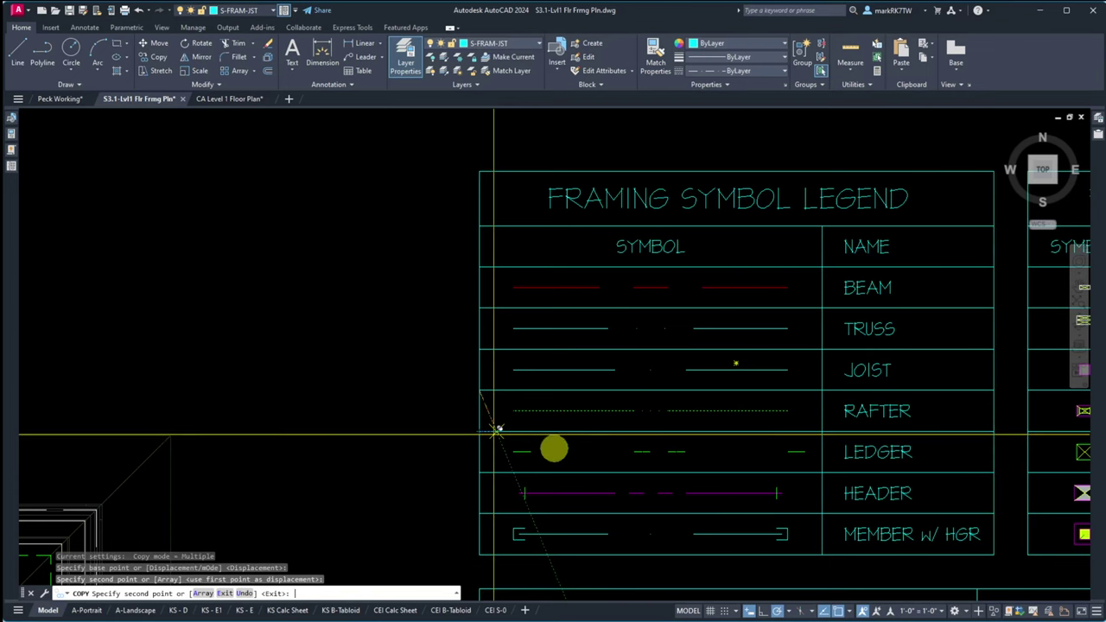
key("space")
Step: Thaw the S-FRAM-LEGR layer and delete the temporary copied line from the LEDGER row
left_click(637, 460)
left_click(621, 449)
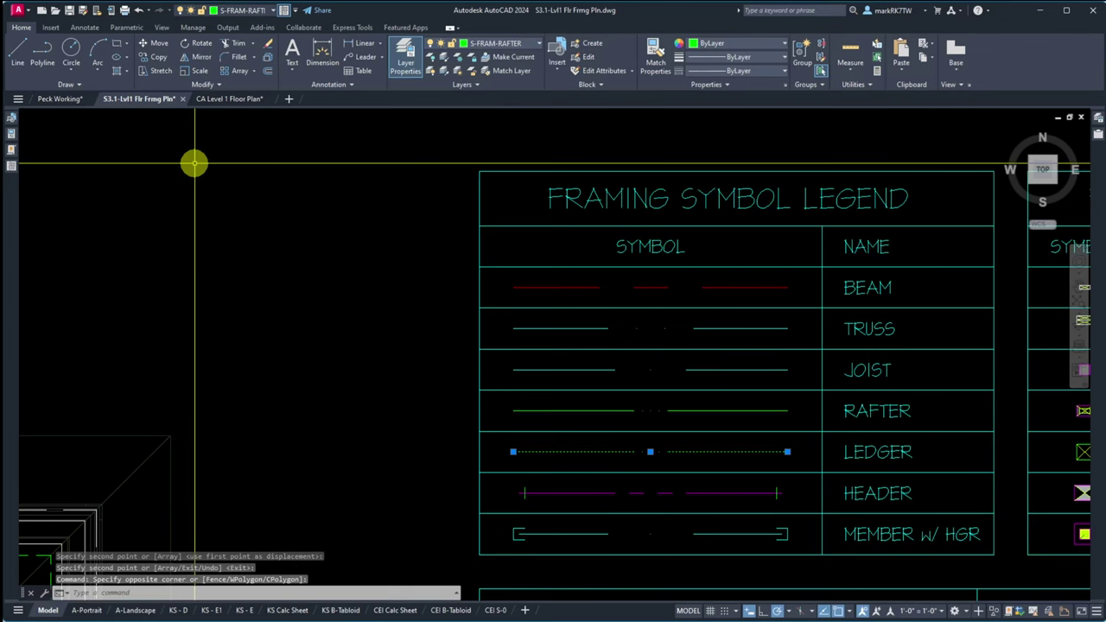
left_click(256, 12)
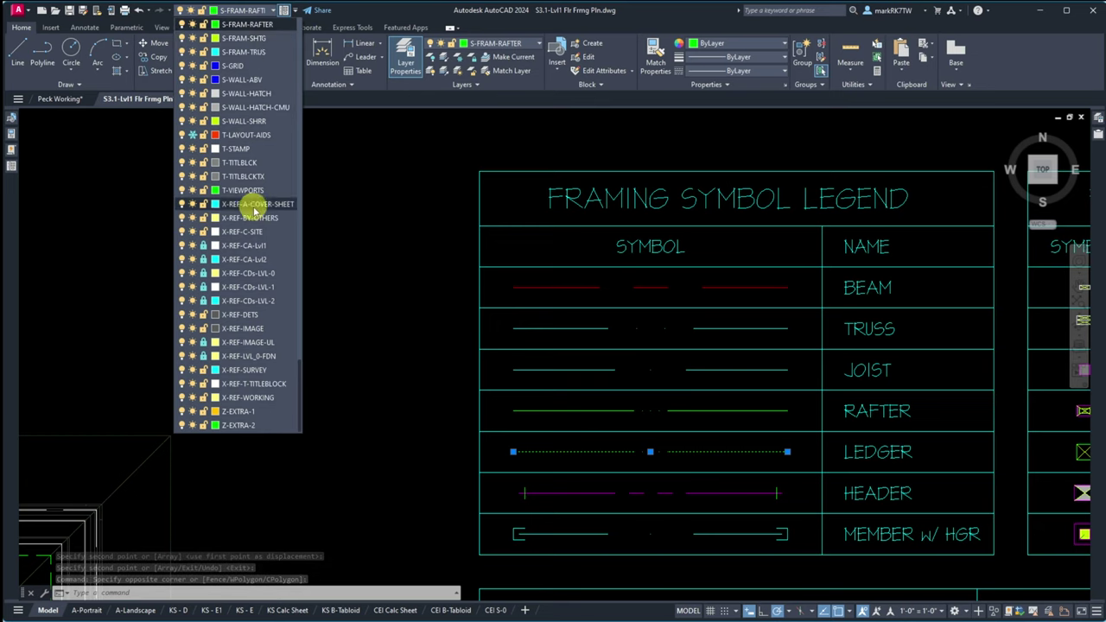
scroll(256, 207, "up", 4)
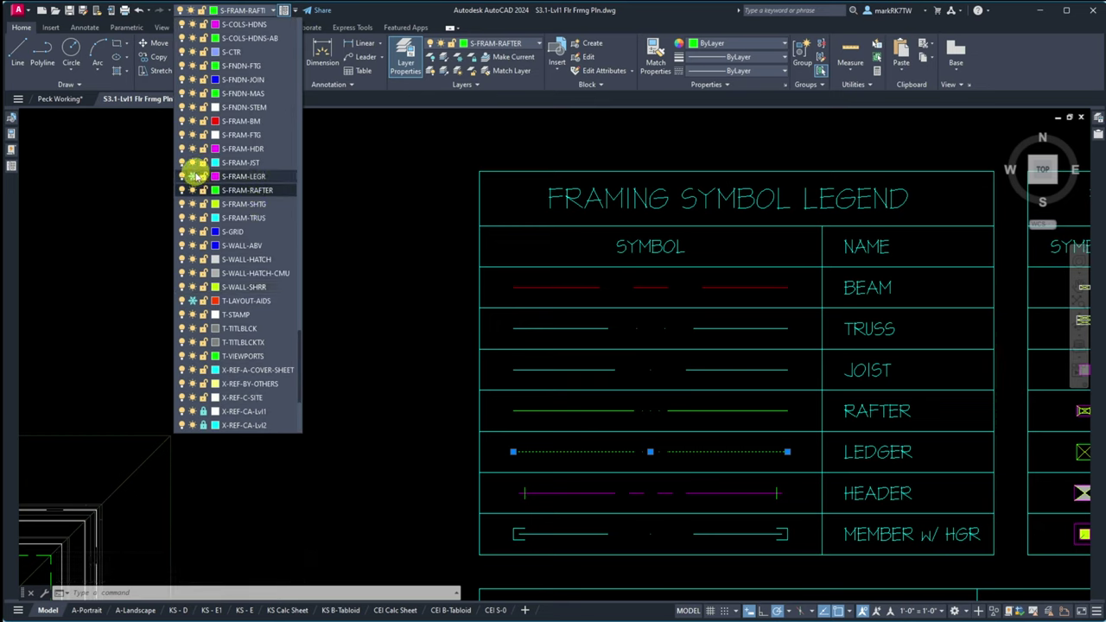
left_click(193, 176)
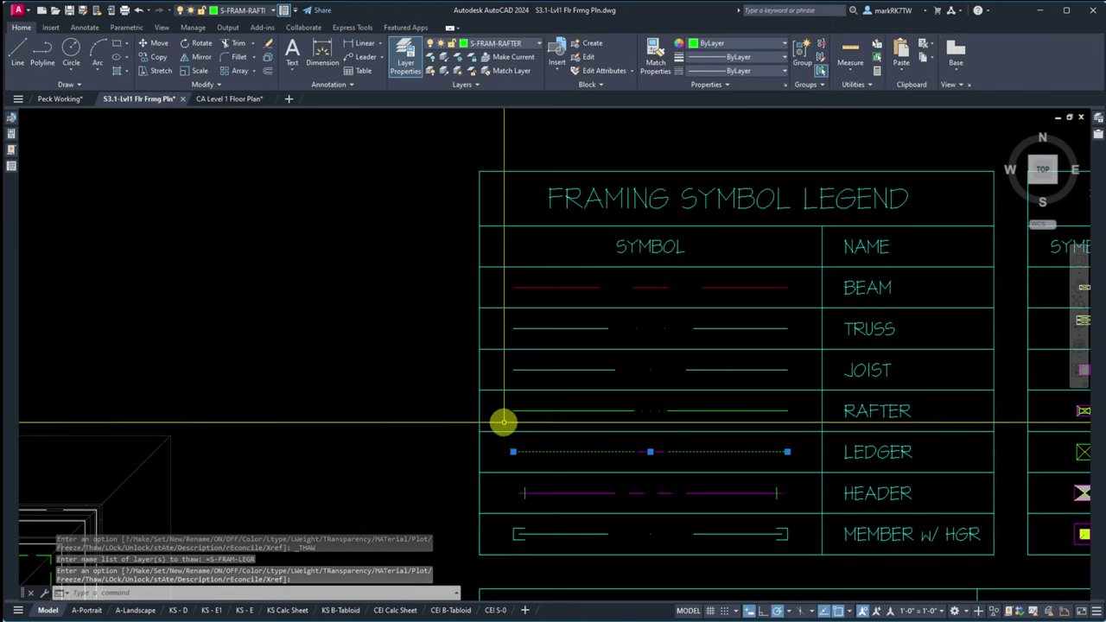
key("Delete")
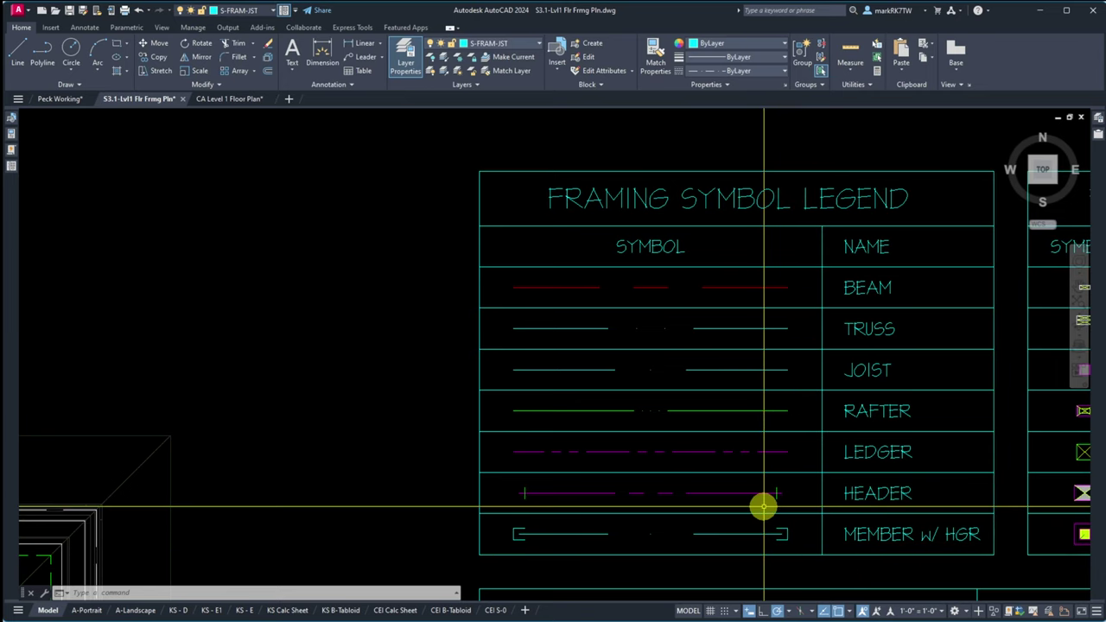
scroll(777, 510, "up", 5)
scroll(818, 470, "up", 2)
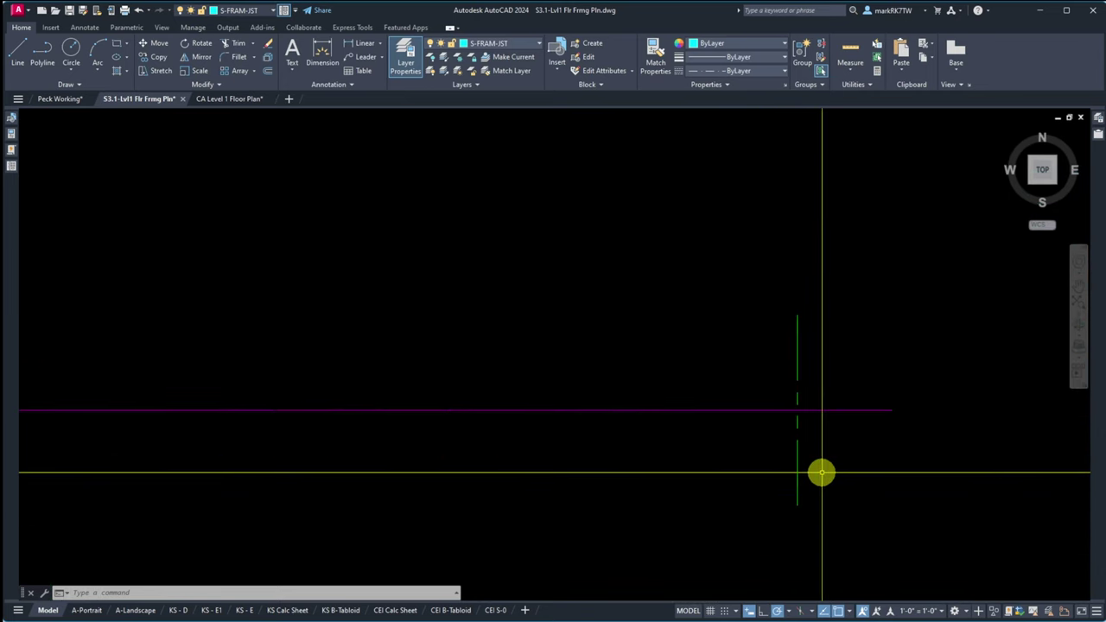
left_click(784, 269)
left_click(844, 561)
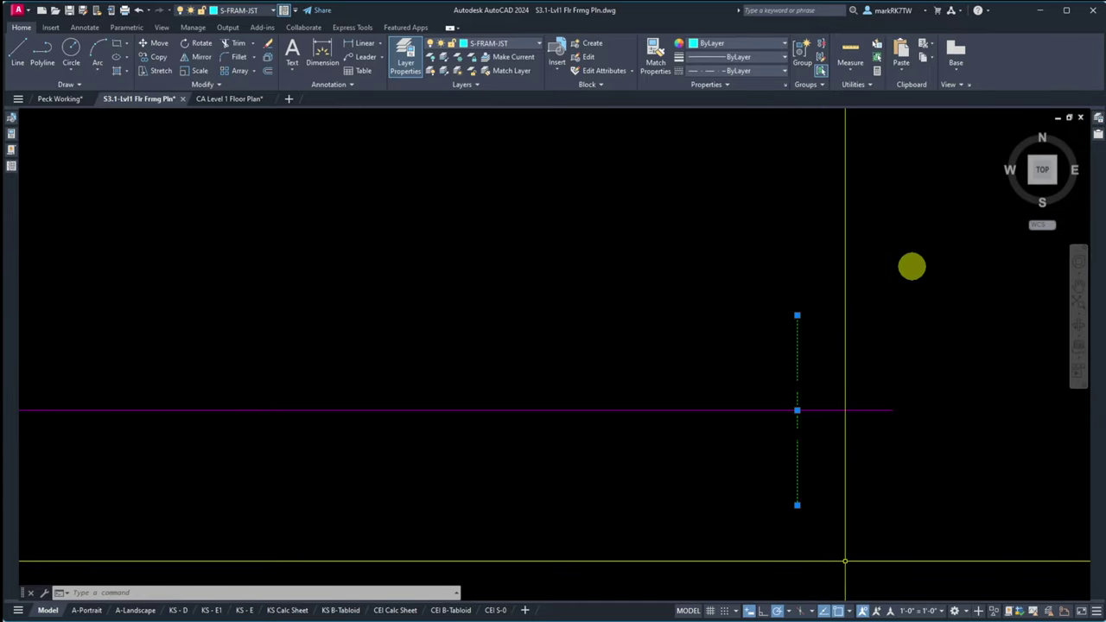
key("Escape")
scroll(864, 285, "down", 3)
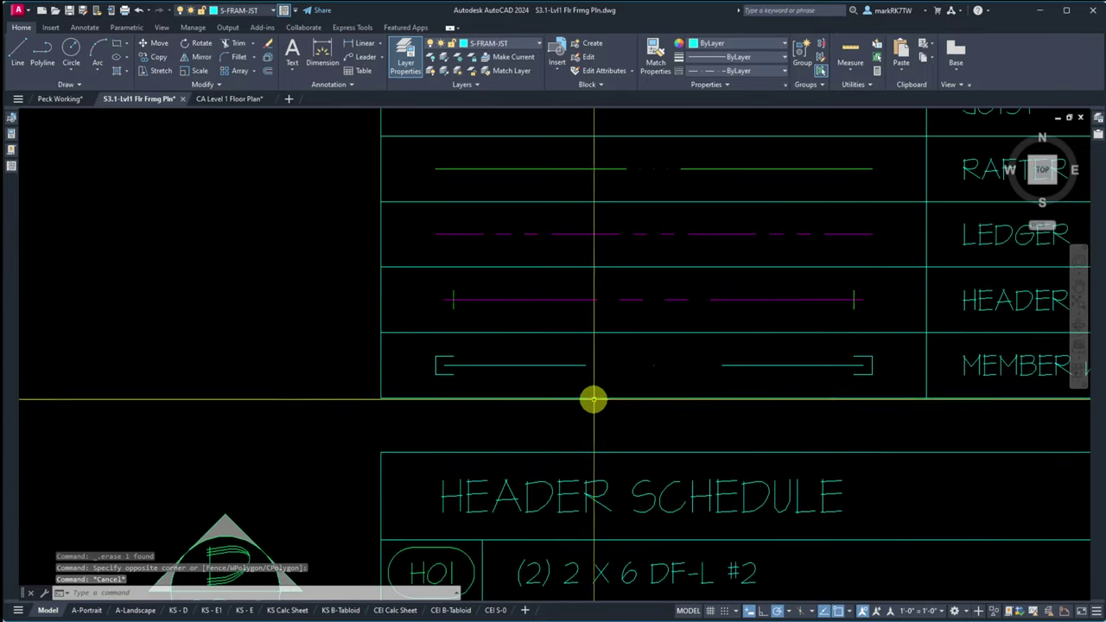
scroll(535, 452, "down", 4)
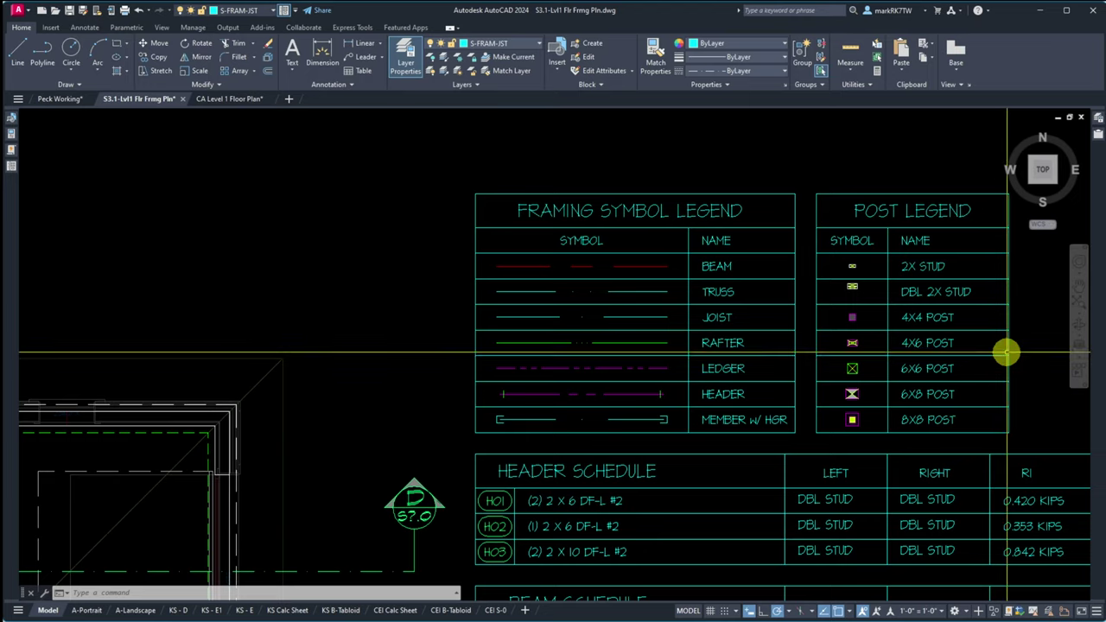
scroll(1007, 351, "up", 5)
scroll(473, 492, "down", 2)
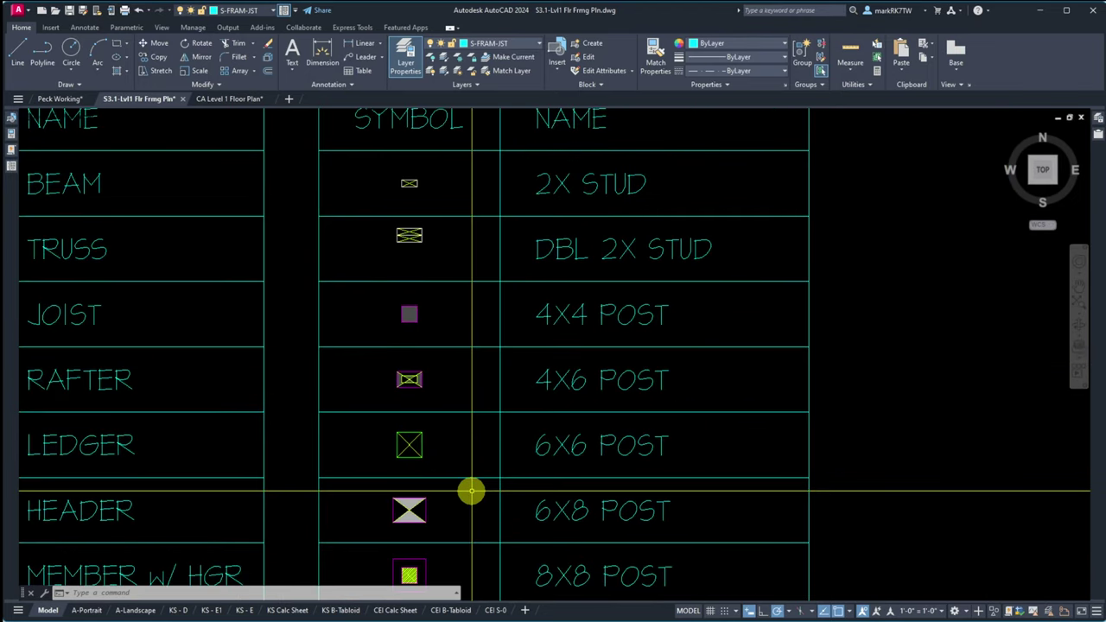
scroll(600, 259, "down", 3)
scroll(753, 274, "down", 4)
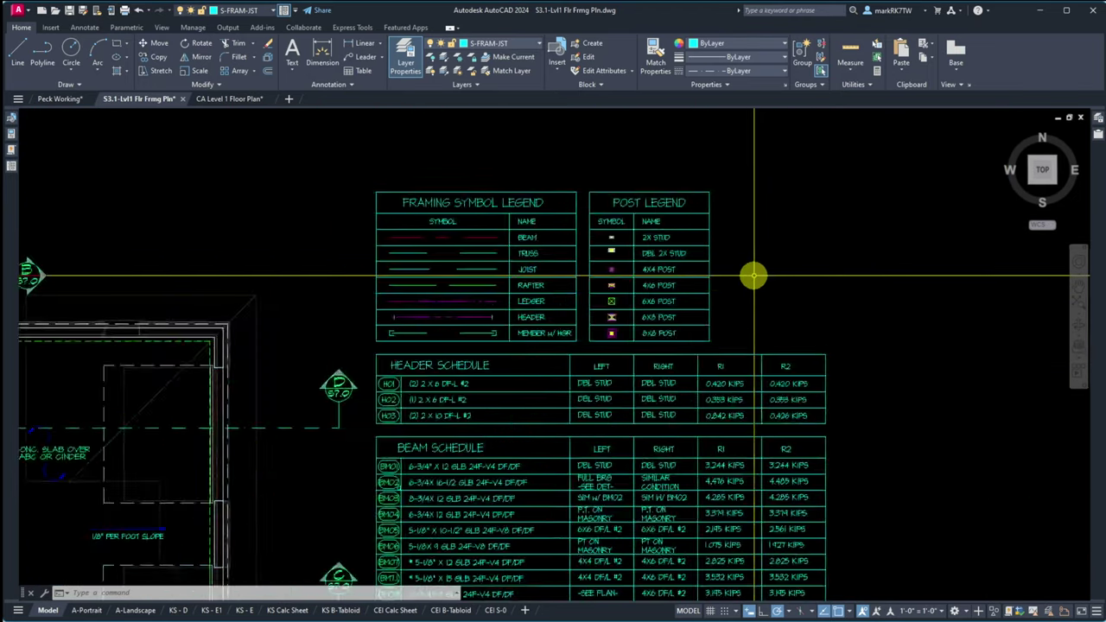
scroll(613, 371, "up", 4)
scroll(395, 350, "down", 4)
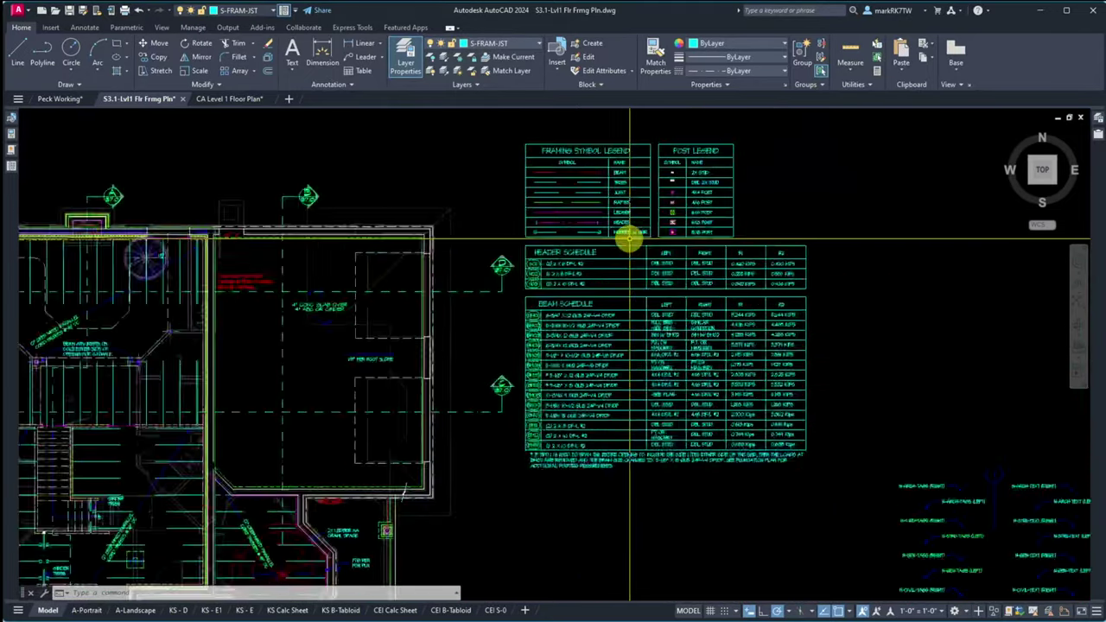
scroll(647, 308, "up", 5)
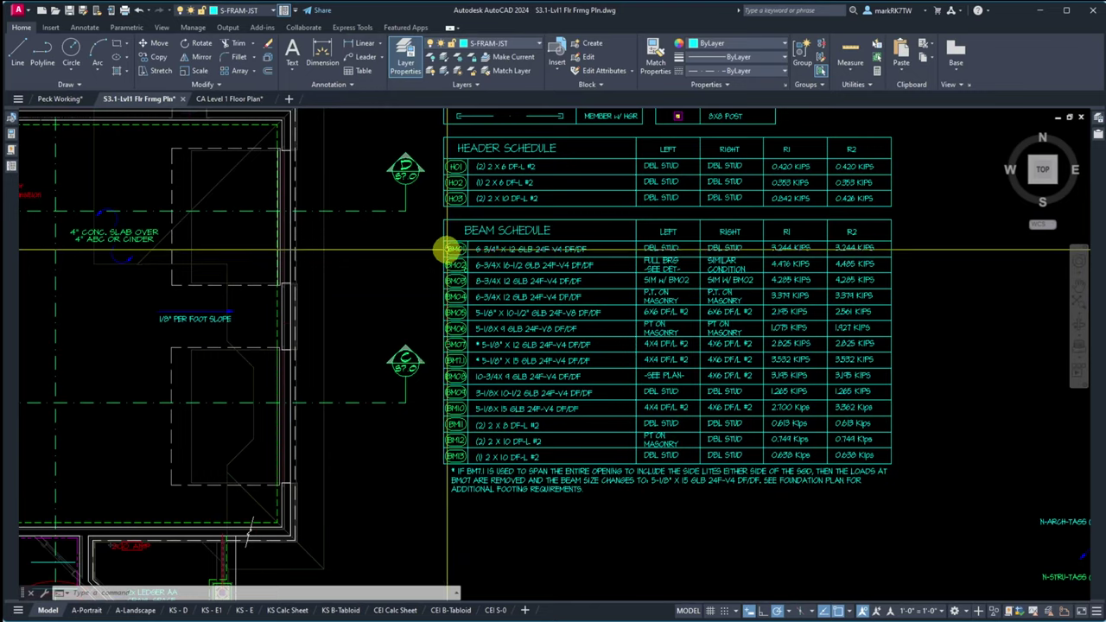
Step: Change the first schedule tag's value from BM01 to B01
scroll(449, 243, "up", 5)
left_click(391, 260)
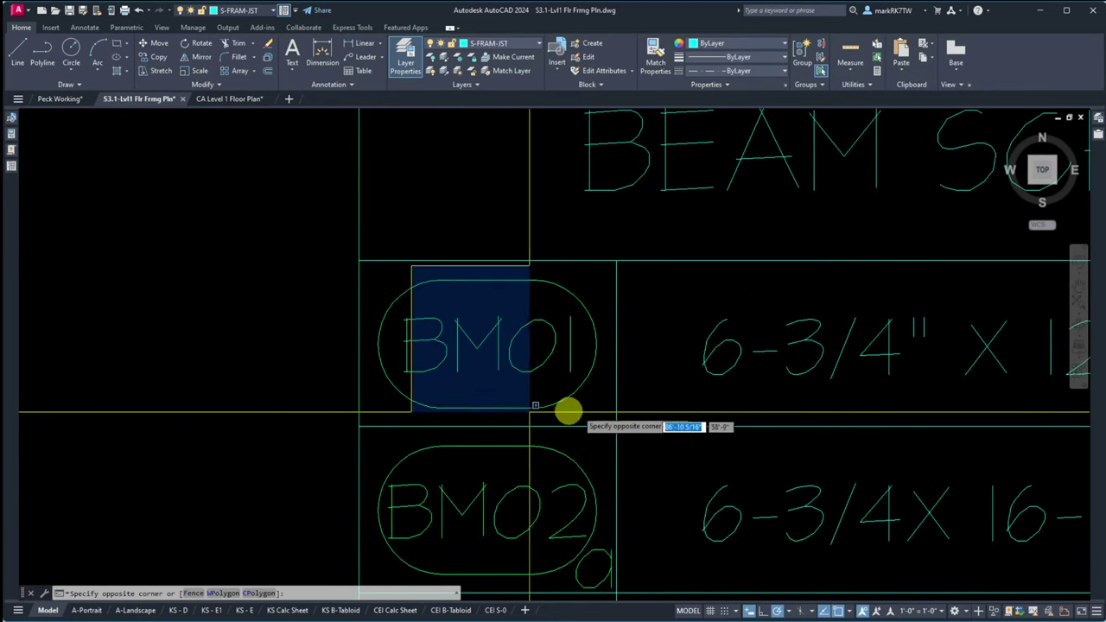
left_click(570, 407)
left_click(577, 390)
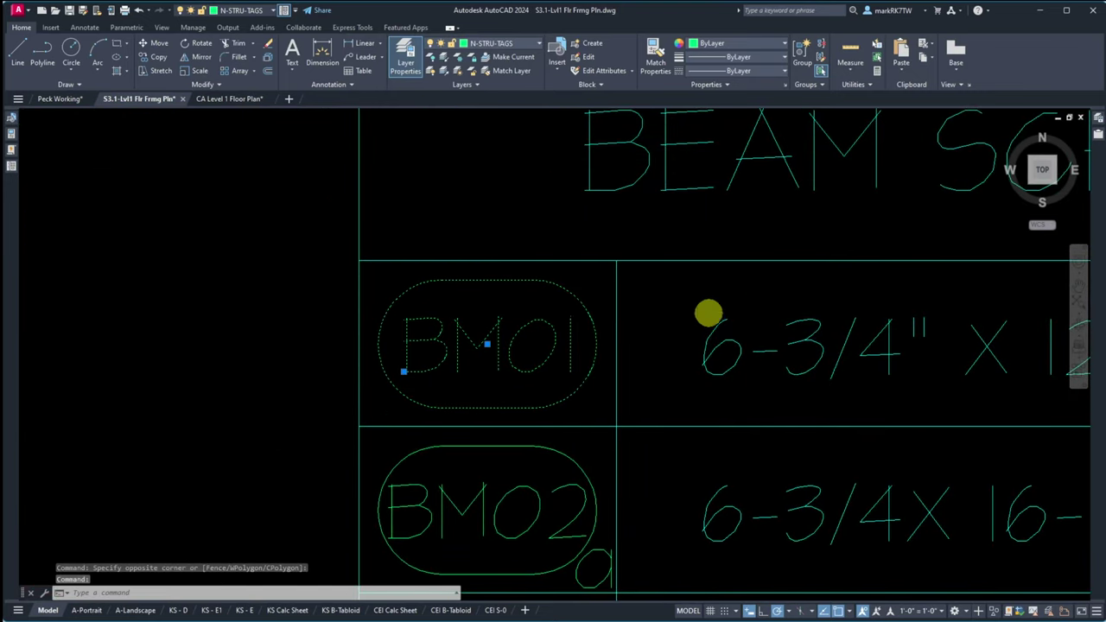
scroll(709, 311, "down", 5)
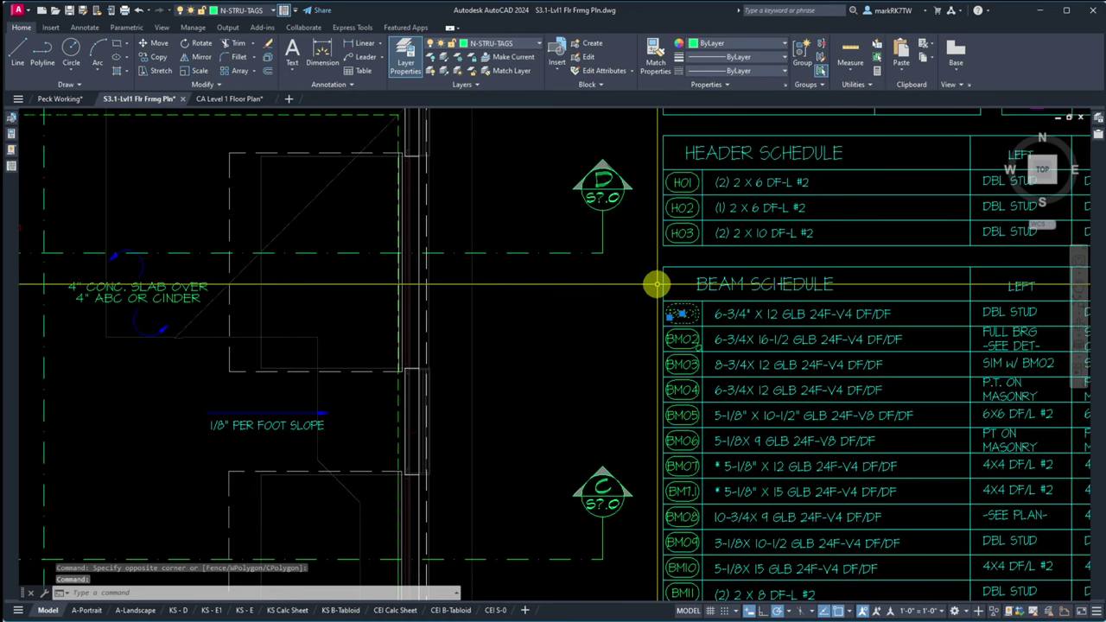
key("Escape")
scroll(674, 320, "up", 5)
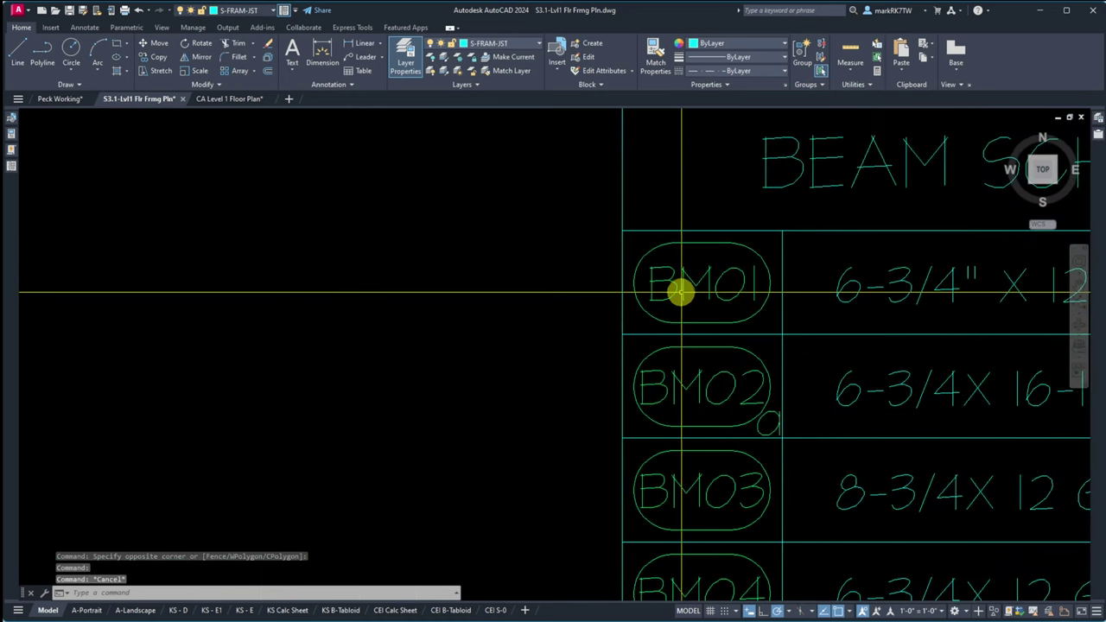
double_click(681, 294)
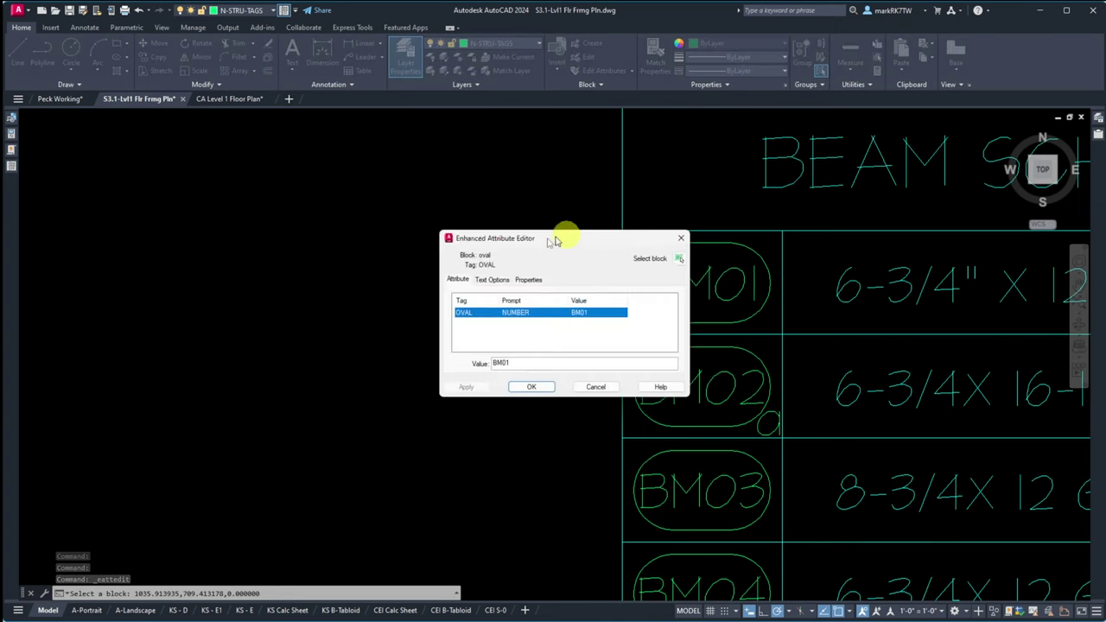
left_click_drag(562, 235, 514, 249)
left_click(463, 367)
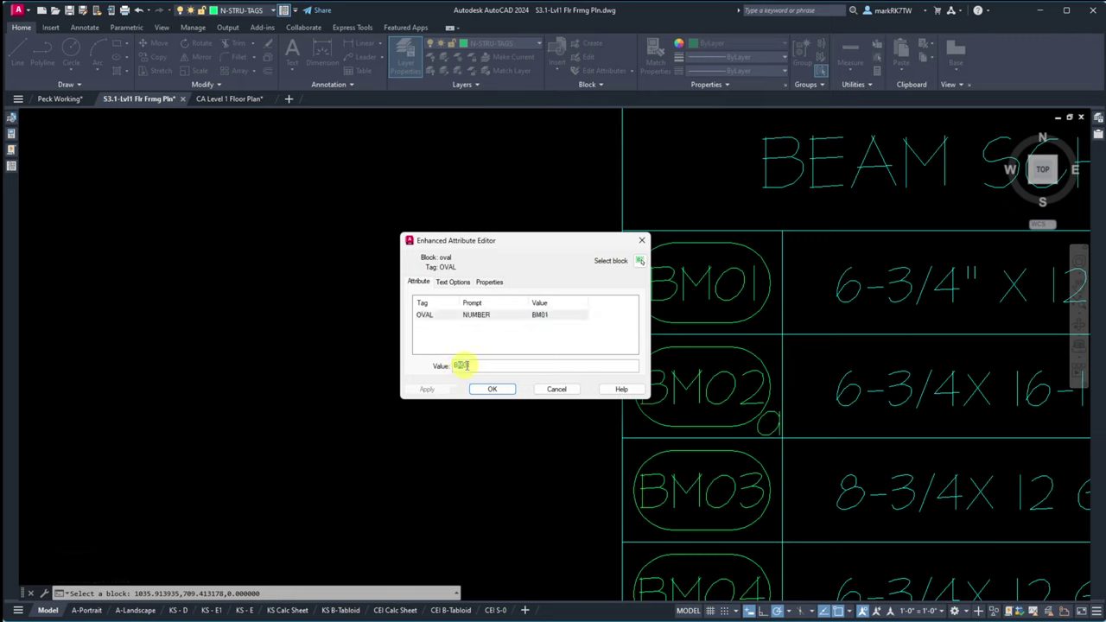
key("BackSpace")
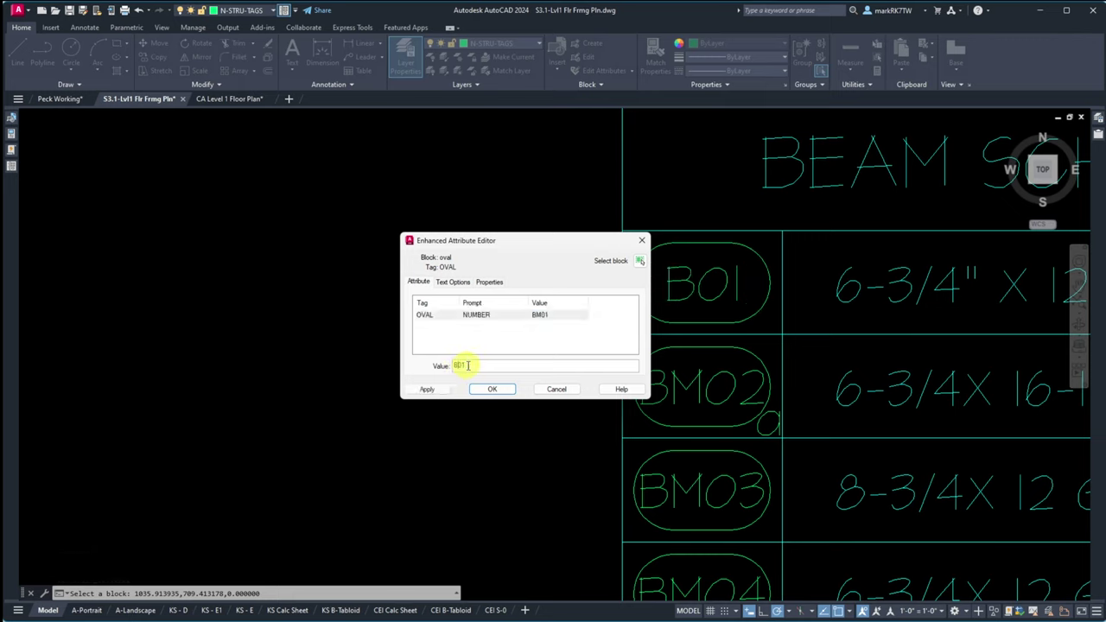
left_click(489, 390)
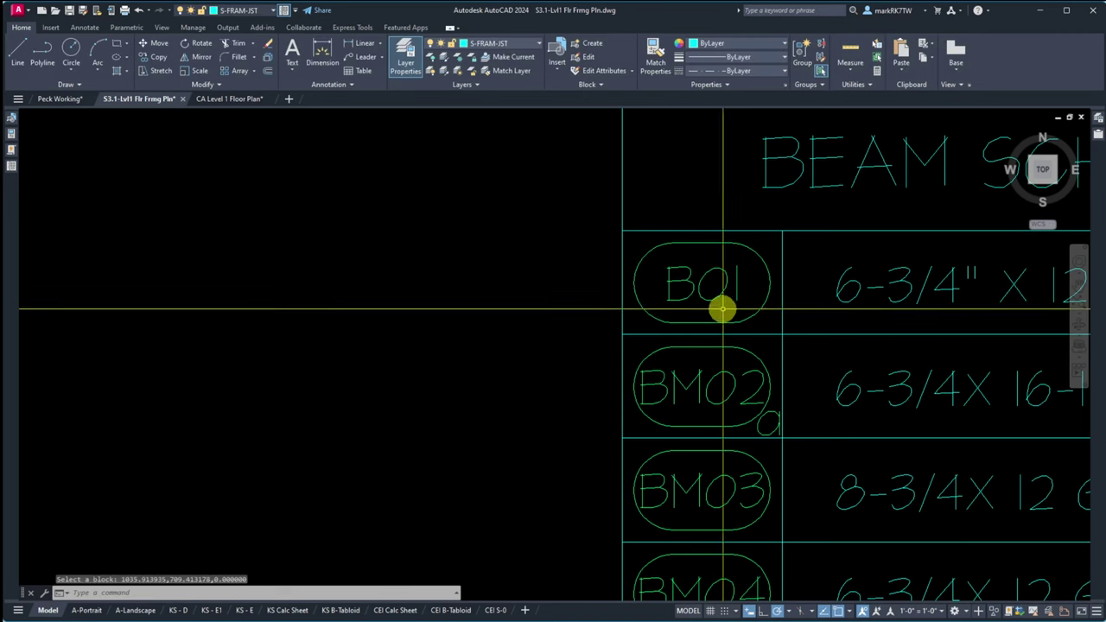
Step: Change the second schedule tag's value from BM02 to B02
left_click(690, 385)
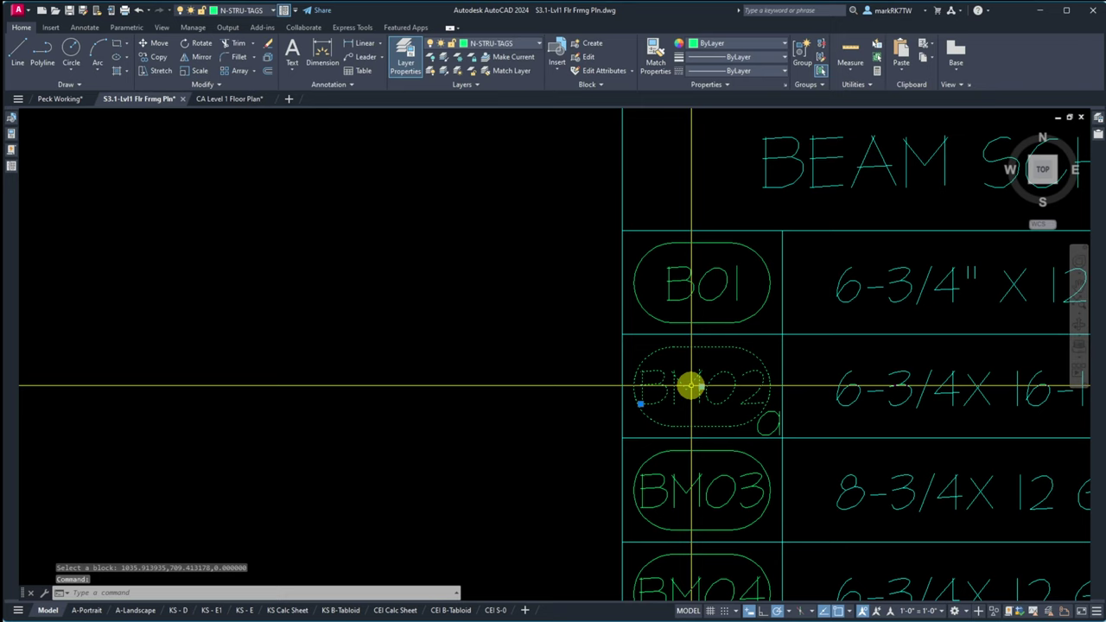
double_click(691, 385)
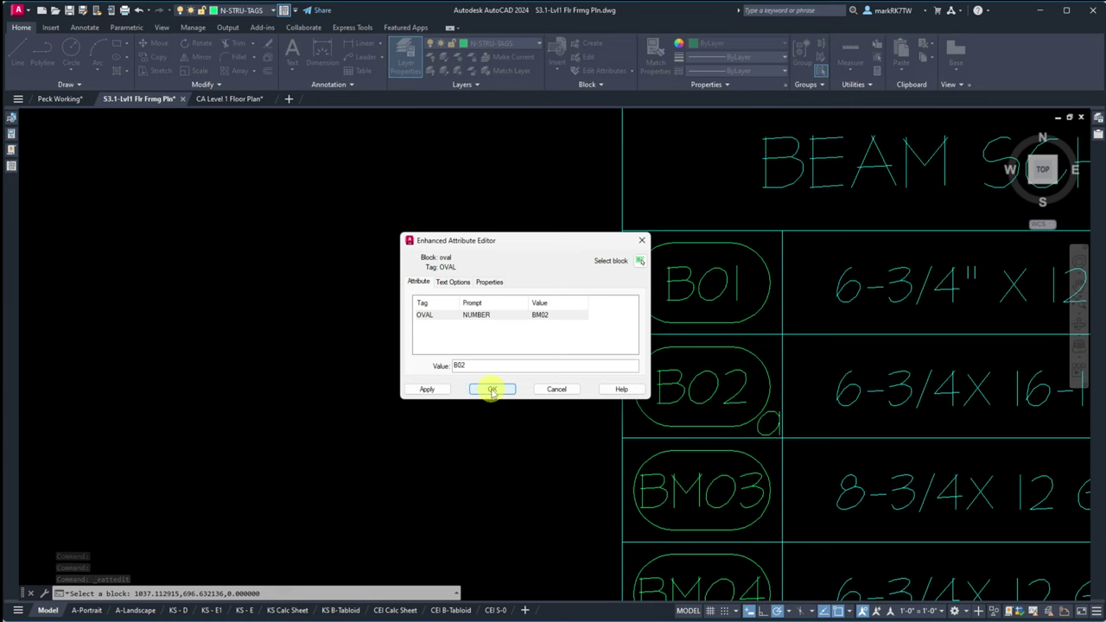
left_click(491, 390)
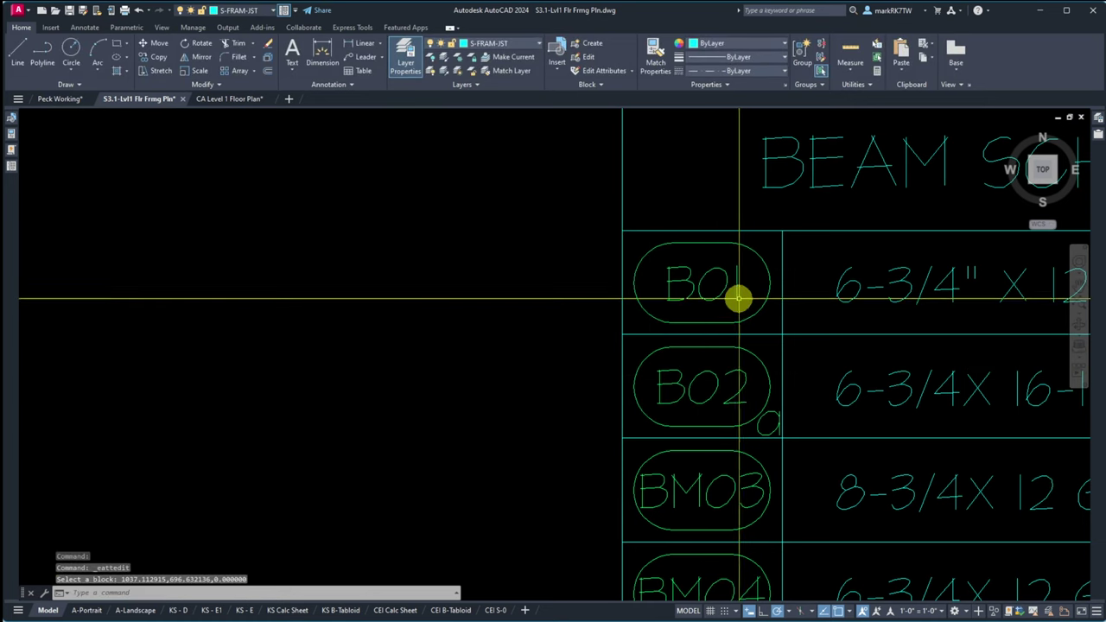
Step: Start moving the B01 tag with the M command, selecting it and picking its base point
key("Escape")
key("Escape")
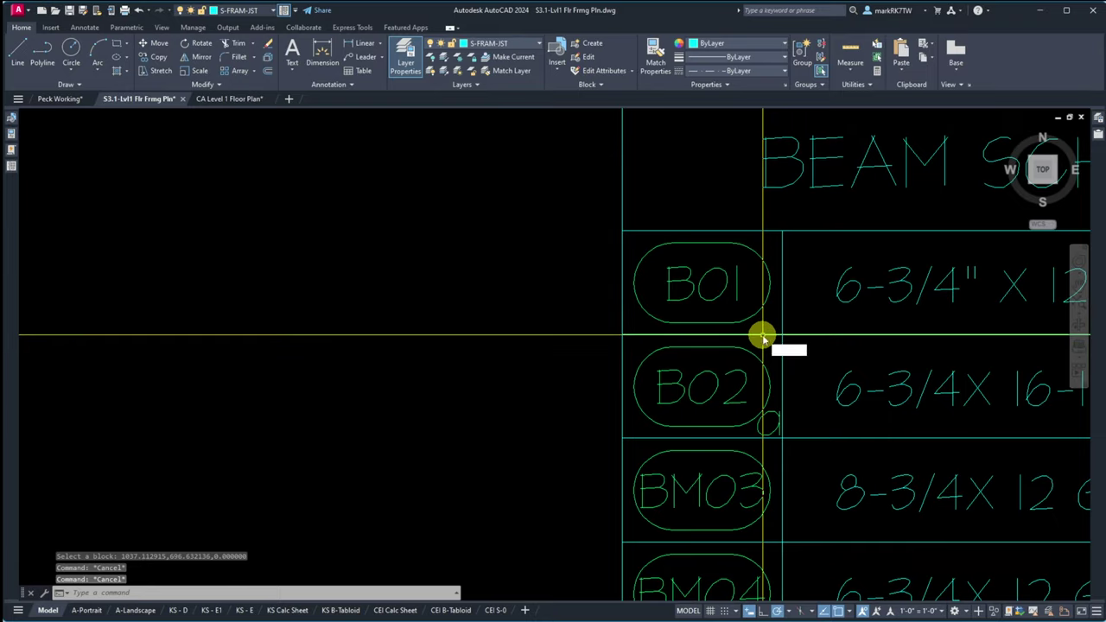
type("m")
key("Return")
left_click(723, 289)
left_click(718, 288)
key("Return")
left_click(732, 324)
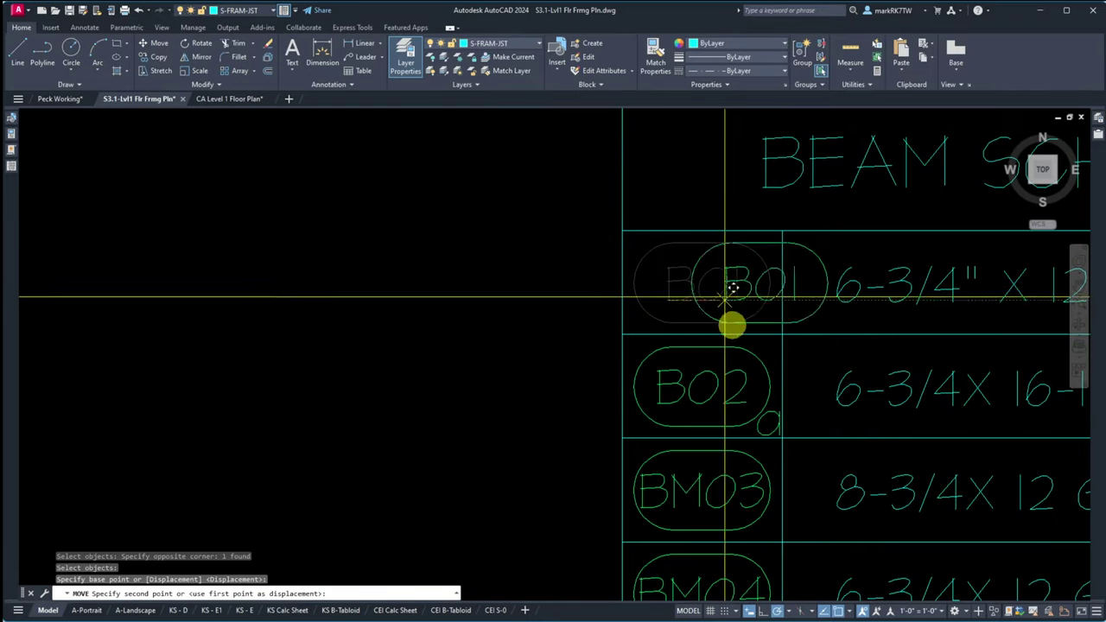
Step: Place the B01 tag on the beam below the catwalk opening note
scroll(732, 325, "down", 5)
scroll(434, 489, "up", 4)
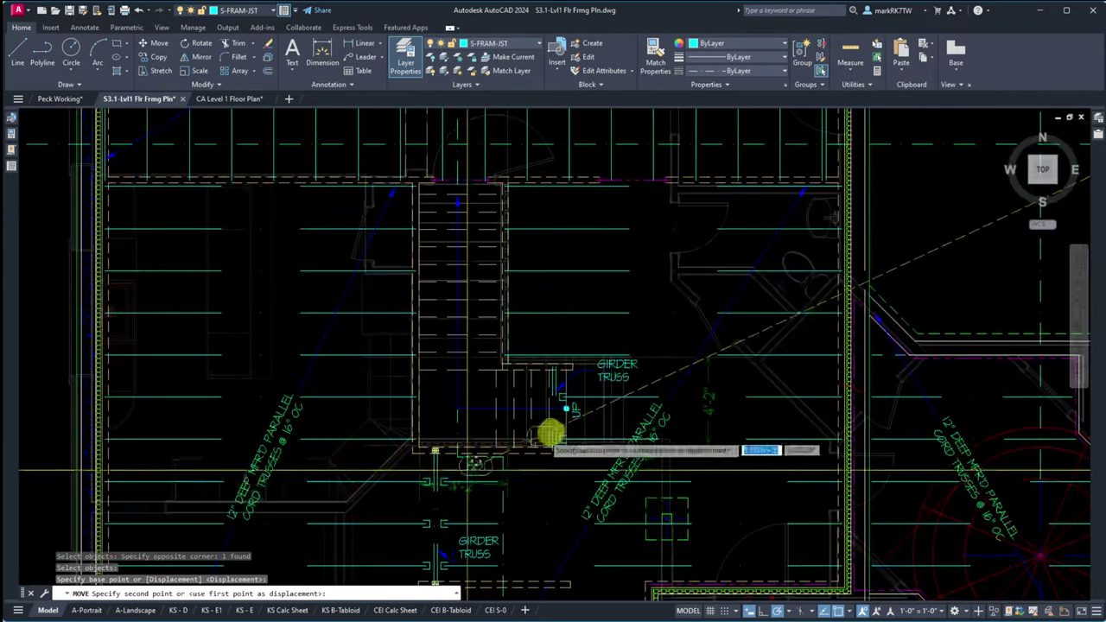
scroll(550, 433, "down", 4)
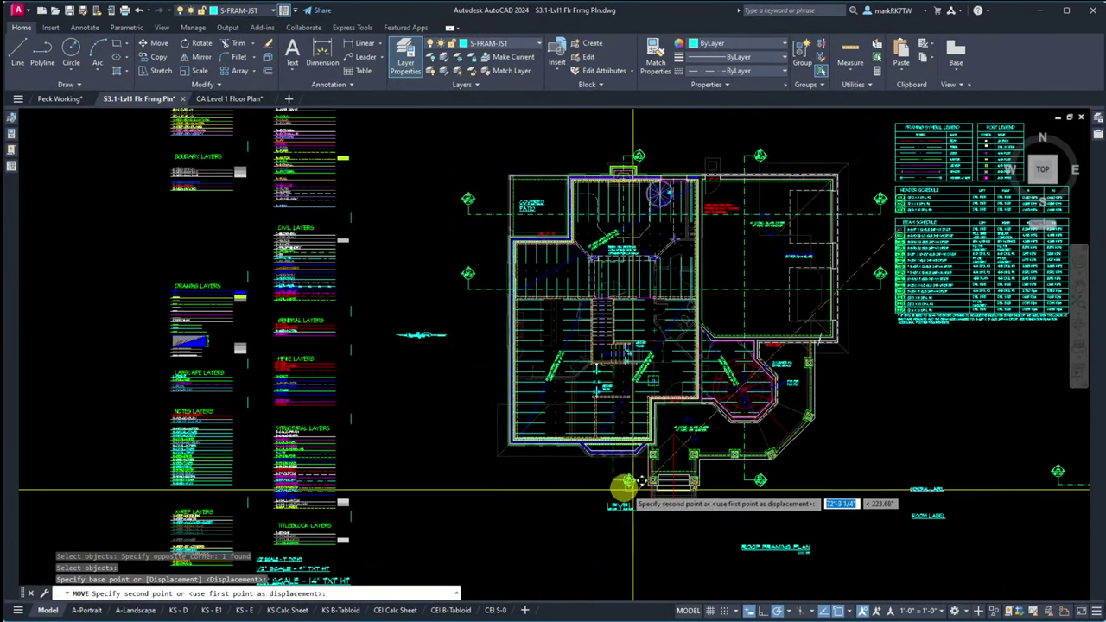
scroll(629, 489, "up", 3)
scroll(625, 463, "down", 2)
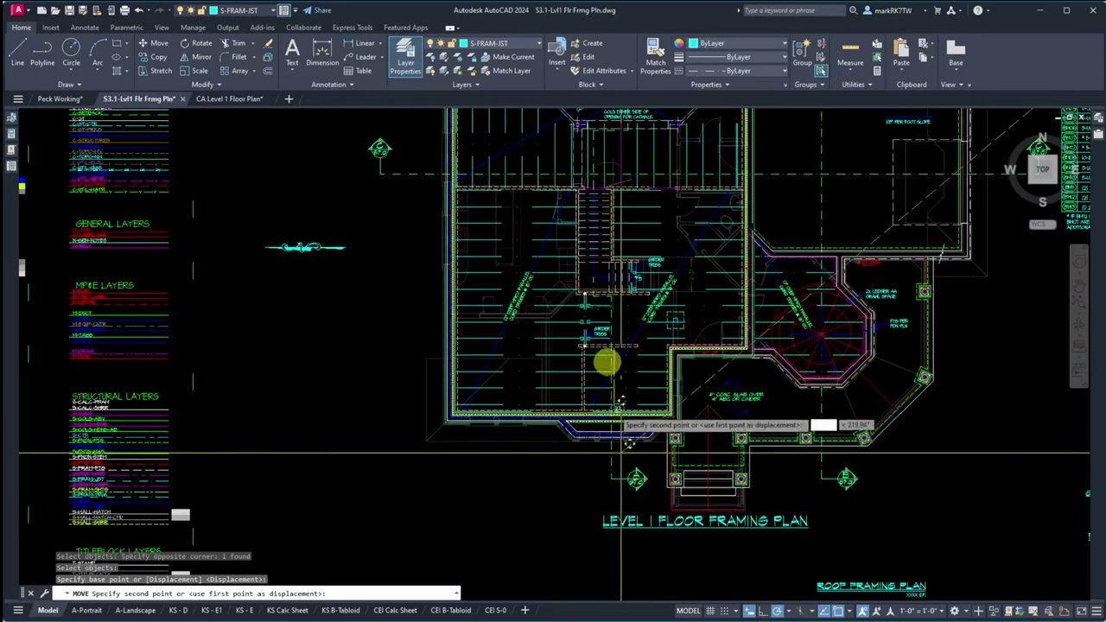
scroll(706, 314, "up", 5)
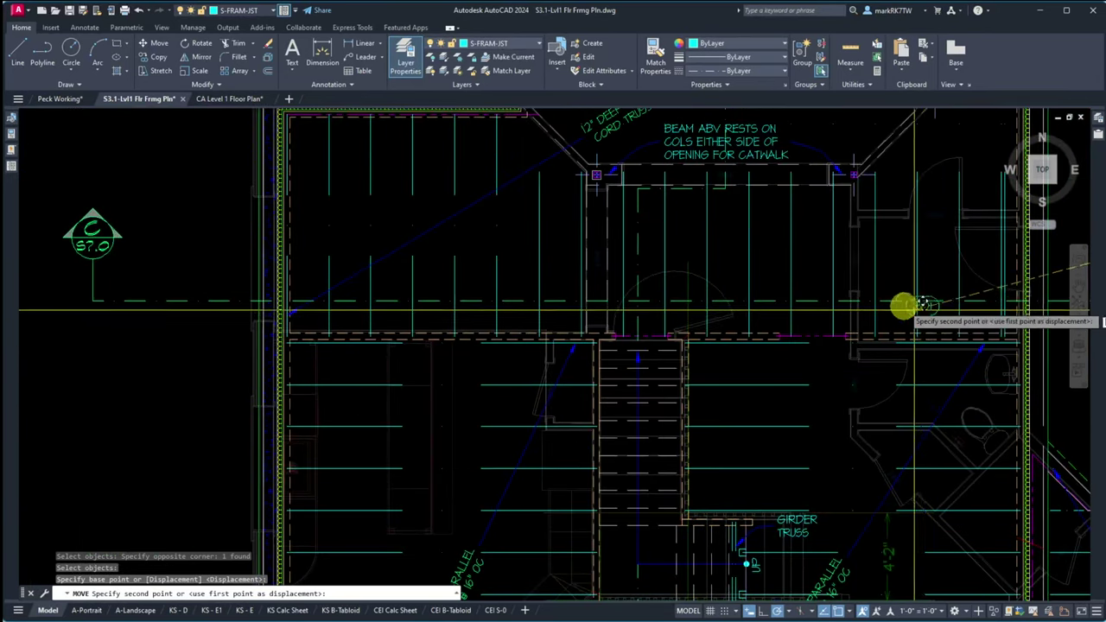
scroll(903, 304, "up", 6)
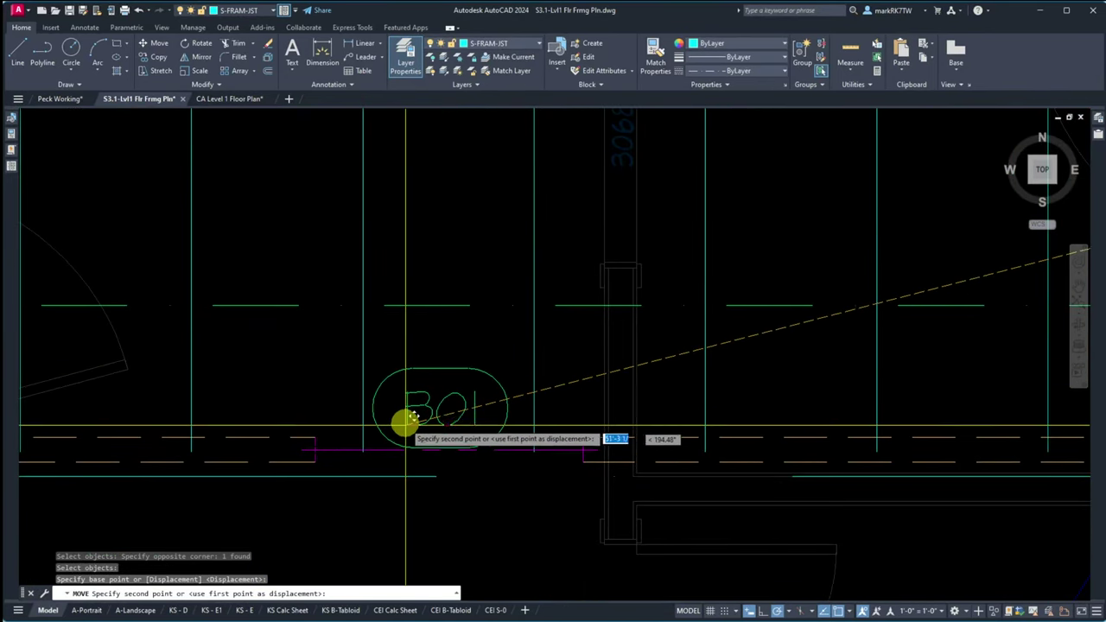
left_click(407, 410)
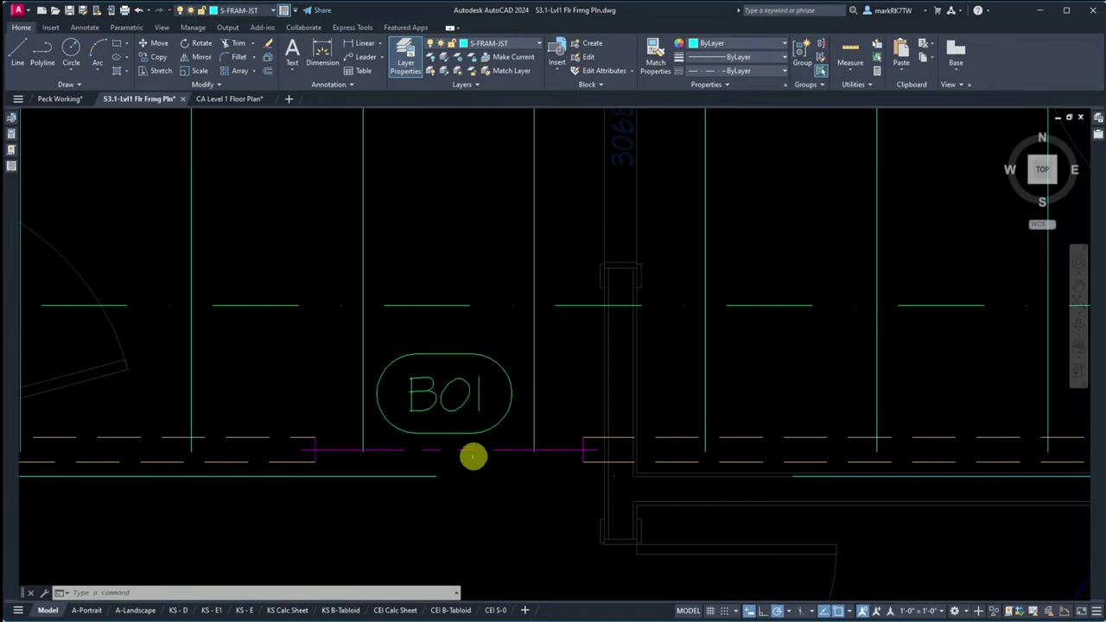
scroll(598, 469, "down", 6)
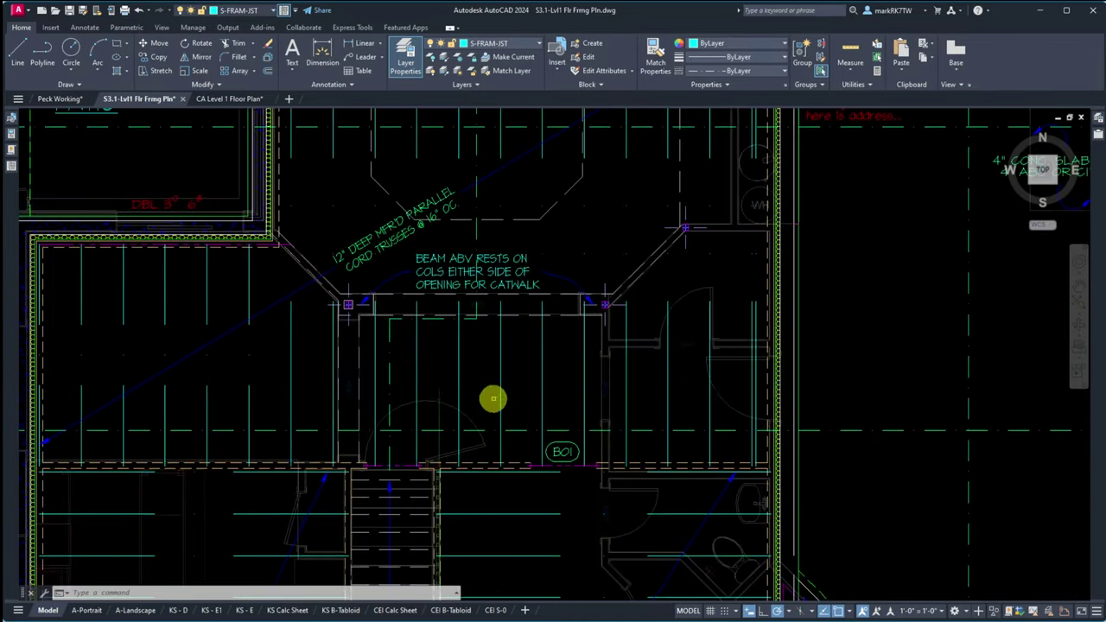
scroll(692, 382, "down", 3)
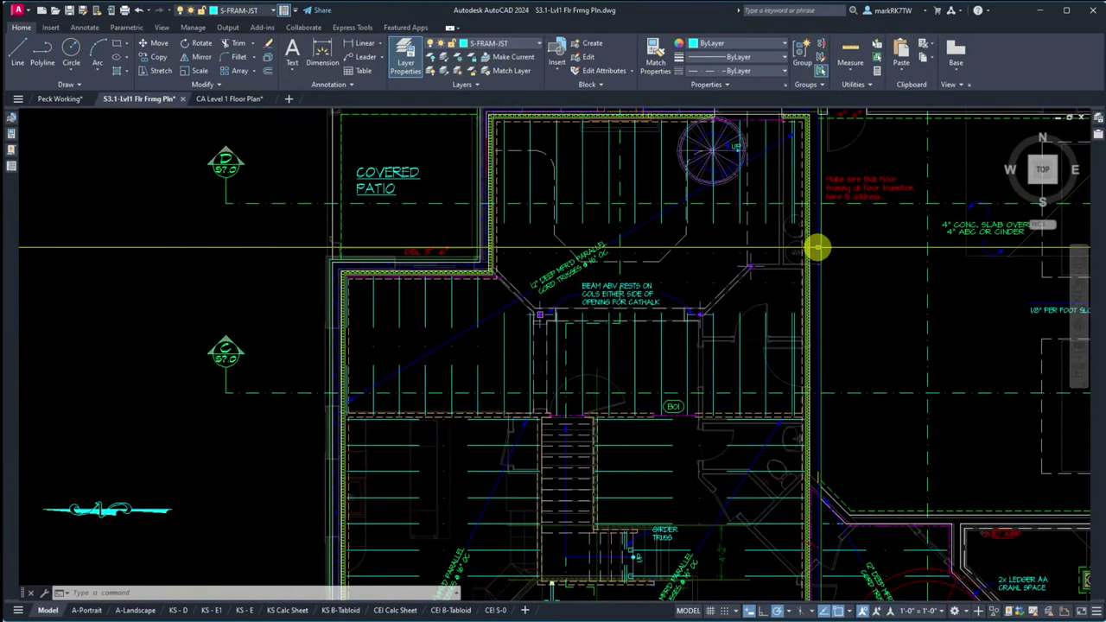